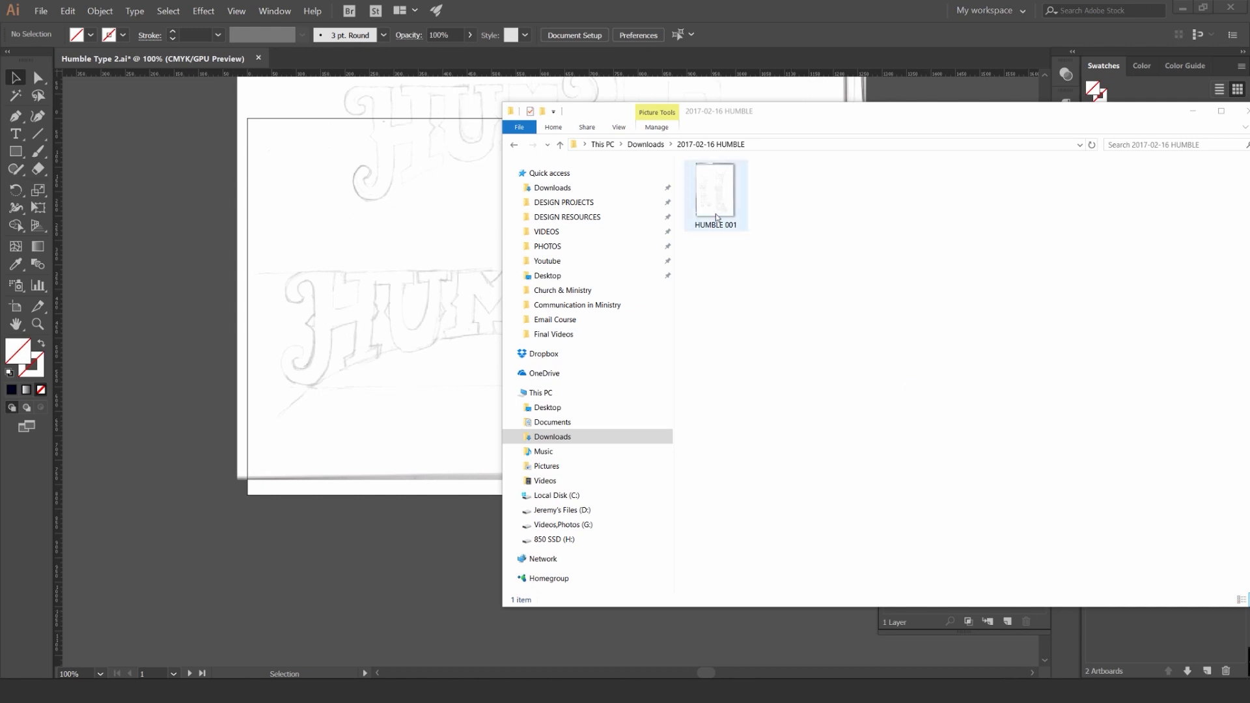
# Step: Place the HUMBLE 001 scan from the file folder onto the artboard and delete this placed copy
pyautogui.moveTo(723, 208); pyautogui.dragTo(340, 336)
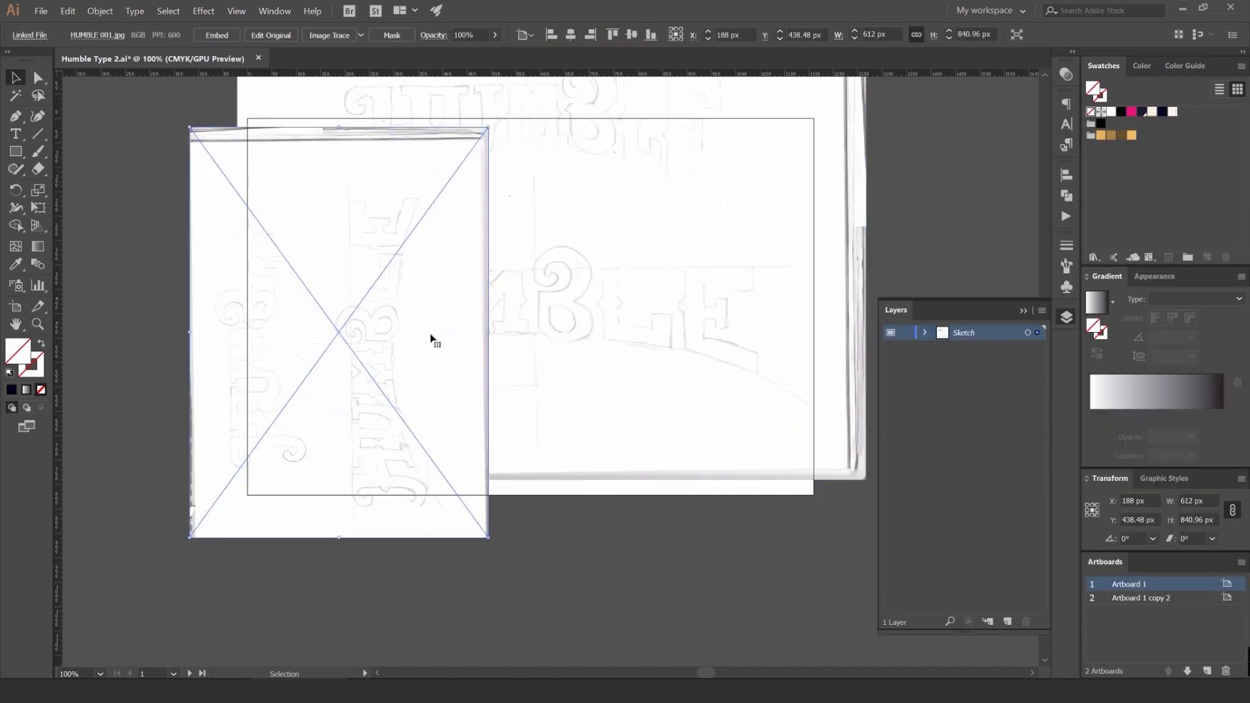
pyautogui.press('Delete')
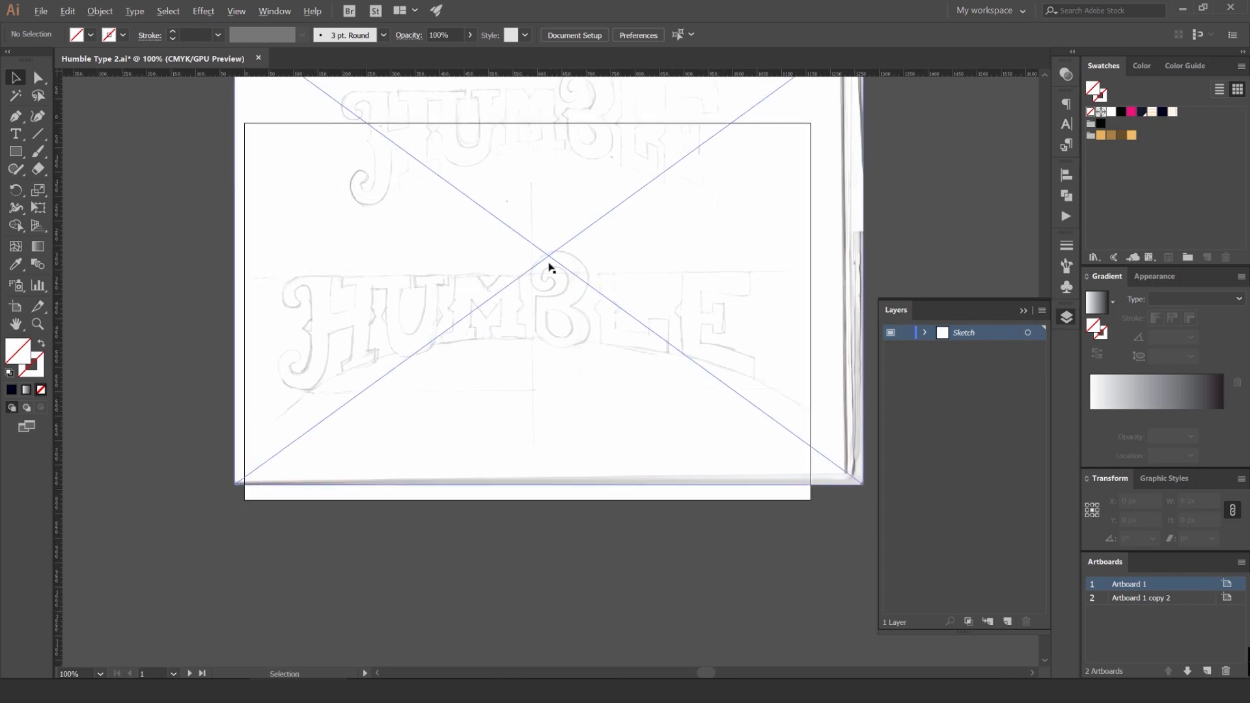
# Step: Nudge the existing sketch image to about X 634 px, Y 232 px so the lower lettering sits mid-artboard
pyautogui.scroll(2, 548, 267)
pyautogui.scroll(-1, 568, 261)
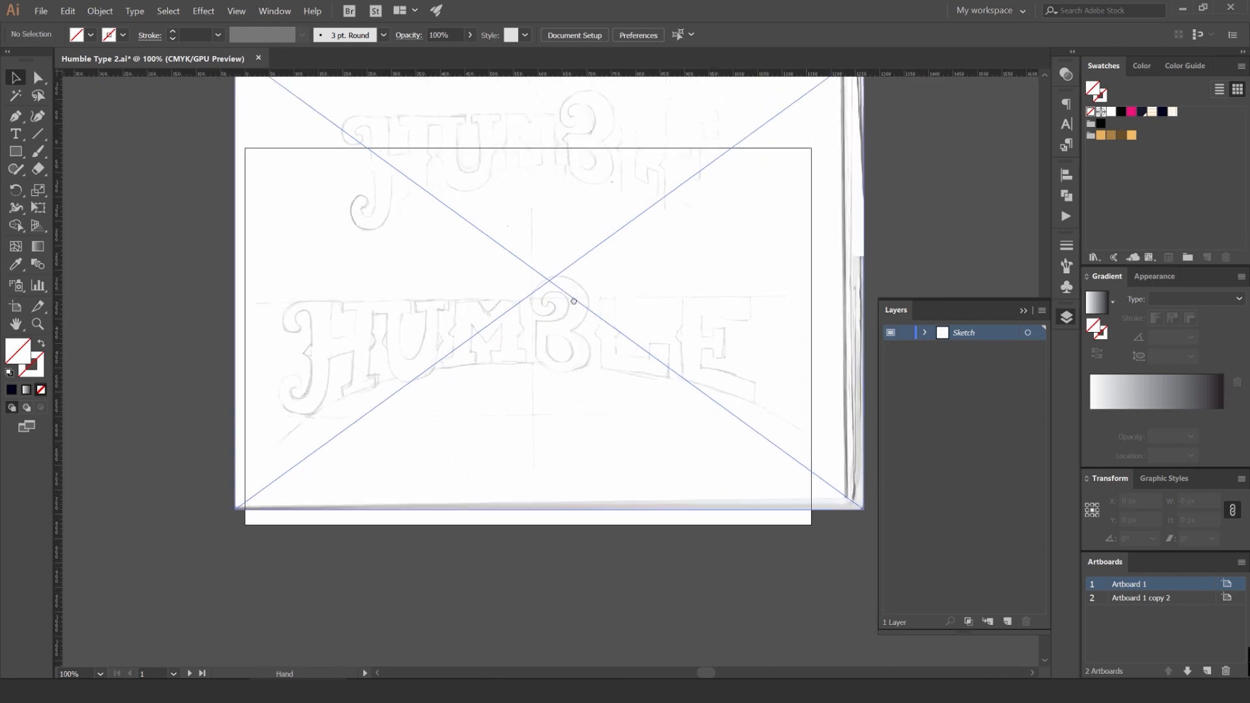
pyautogui.click(674, 298)
pyautogui.hotkey('shift', 'Up')
pyautogui.hotkey('shift', 'Up')
pyautogui.hotkey('shift', 'Up')
pyautogui.hotkey('shift', 'Up')
pyautogui.hotkey('shift', 'Up')
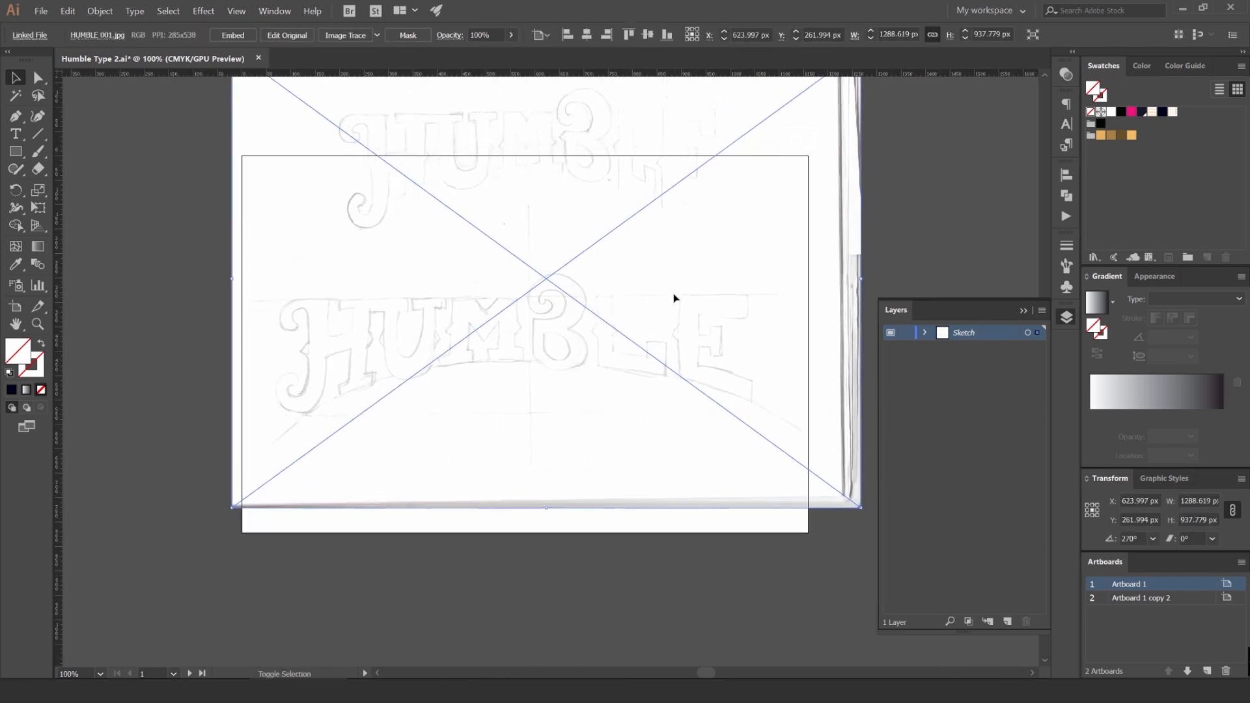
pyautogui.hotkey('shift', 'Down')
pyautogui.hotkey('shift', 'Down')
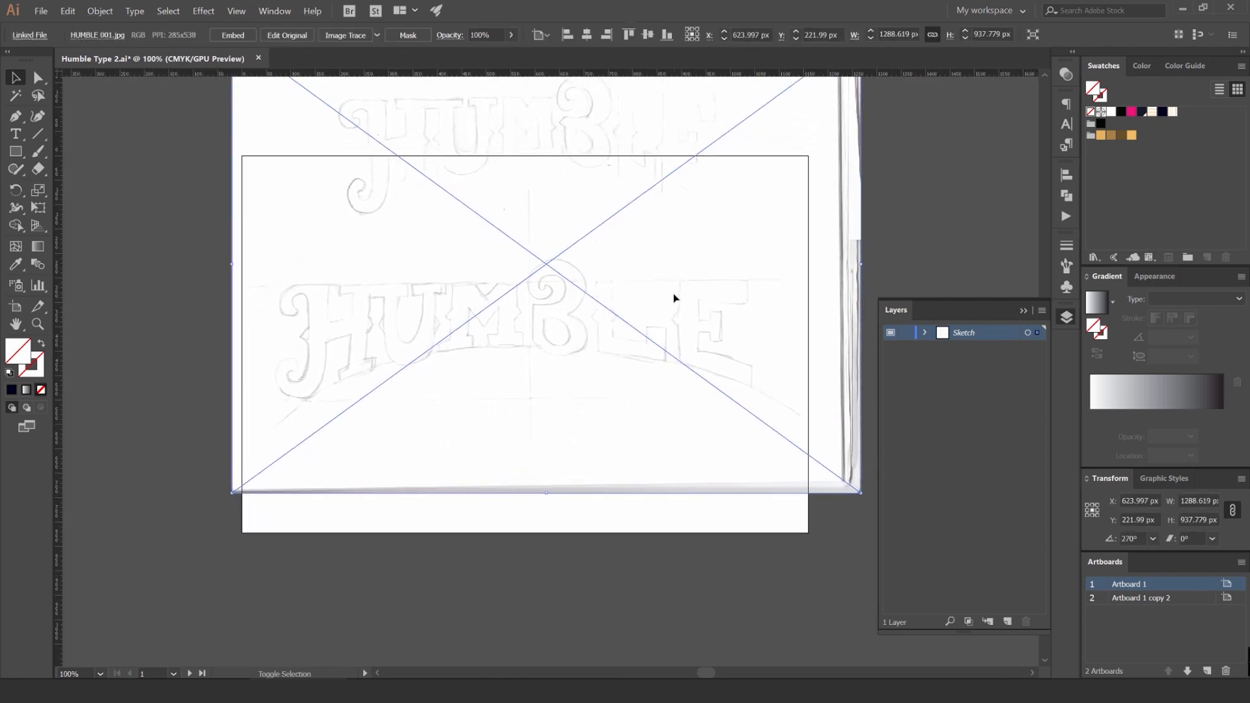
pyautogui.hotkey('shift', 'Right')
pyautogui.click(962, 246)
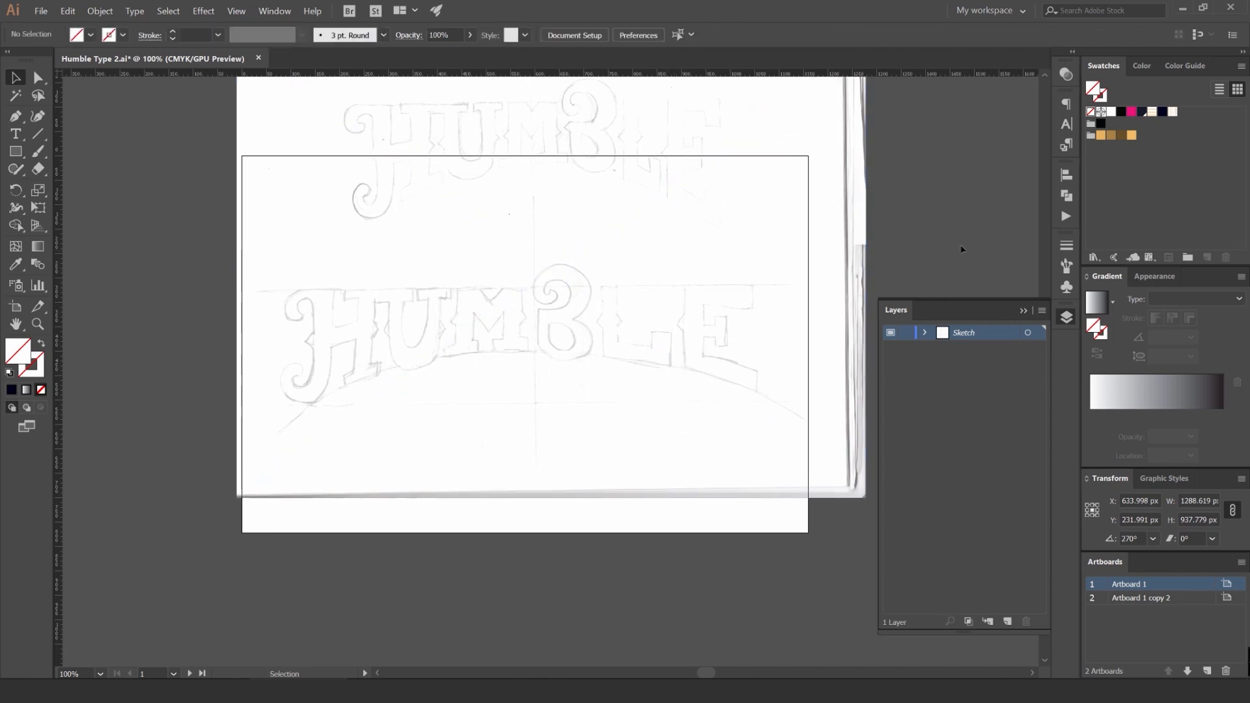
# Step: Examine the upper and lower HUMBLE lettering and the drawn centre and arc lines of the sketch up close
pyautogui.scroll(-1, 924, 196)
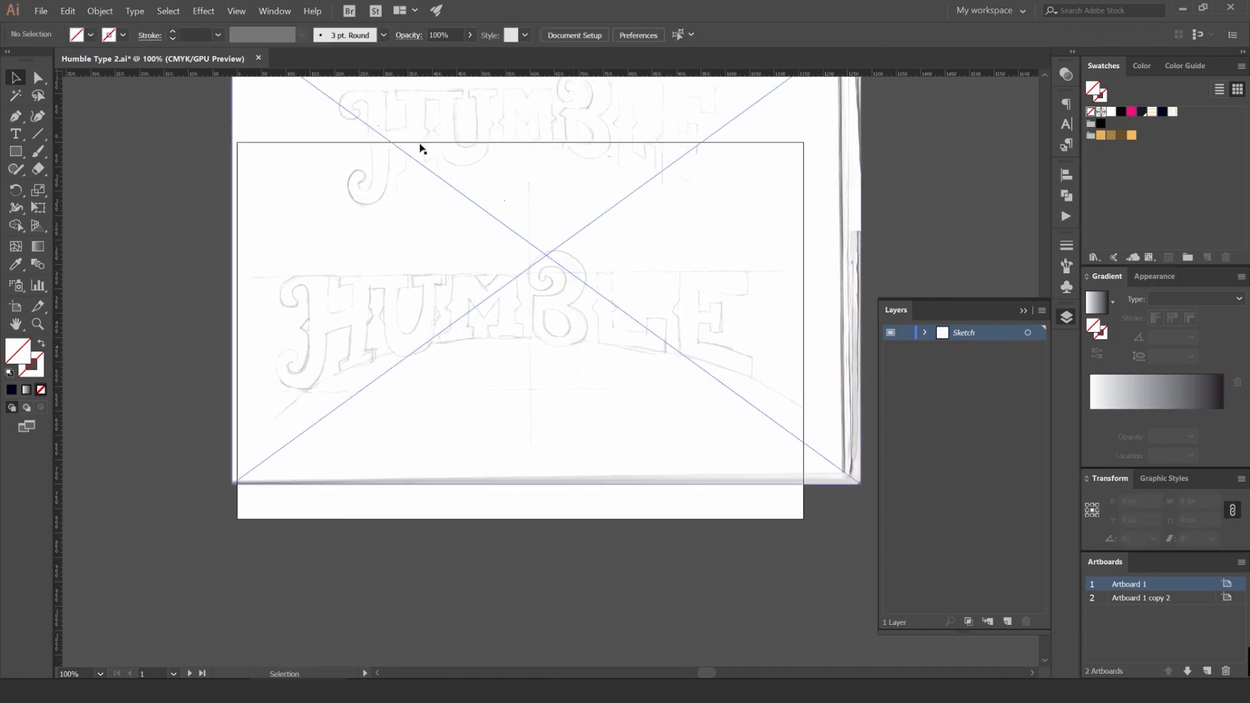
pyautogui.moveTo(424, 133); pyautogui.dragTo(398, 231)
pyautogui.scroll(1, 465, 230)
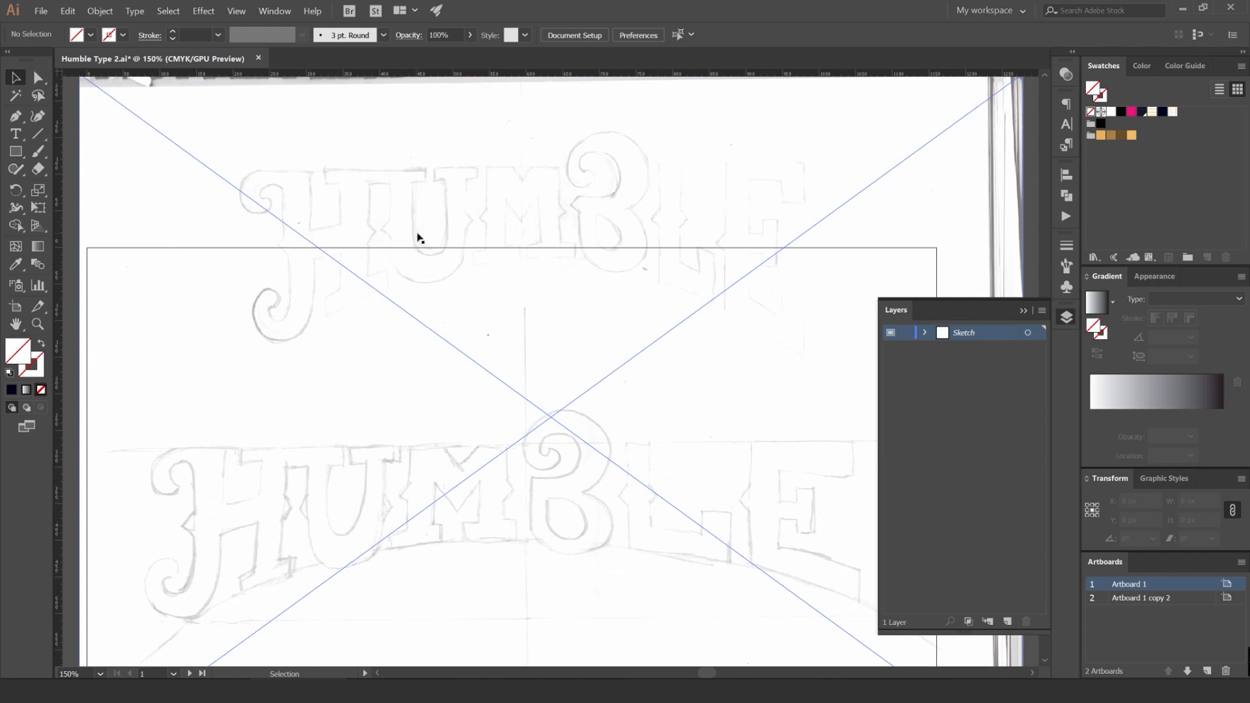
pyautogui.scroll(-3, 580, 298)
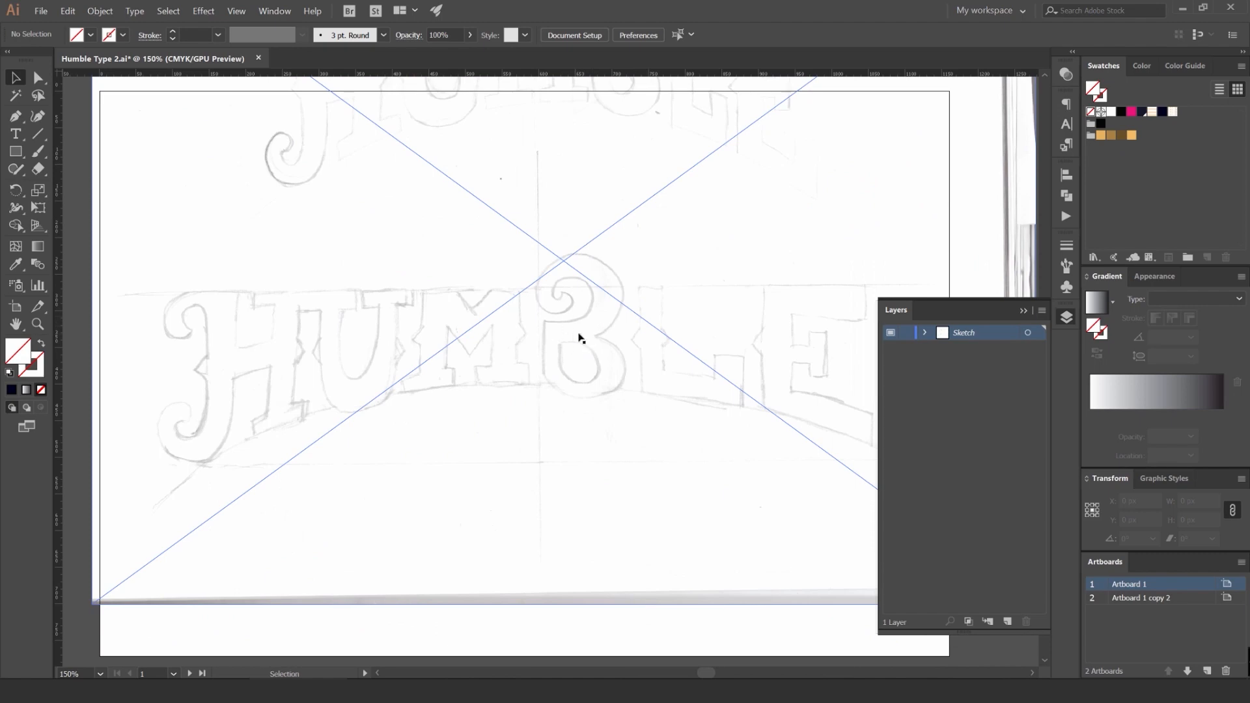
pyautogui.scroll(2, 580, 338)
pyautogui.scroll(-1, 516, 309)
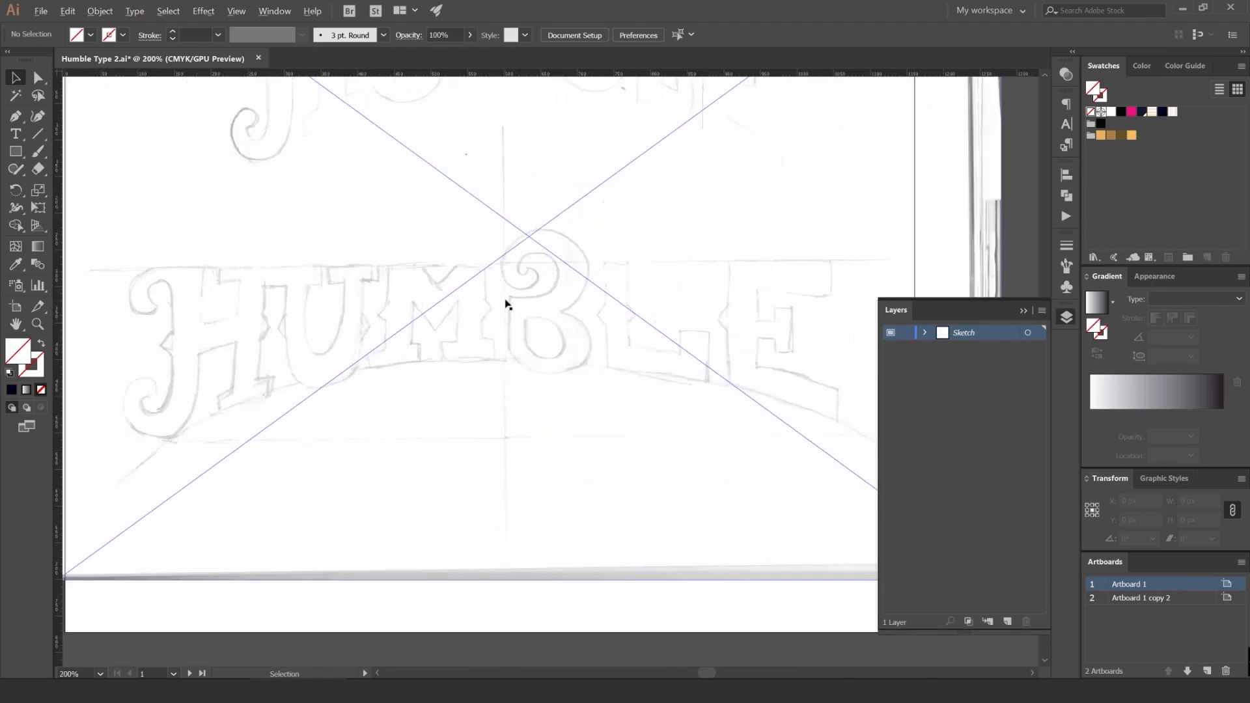
pyautogui.scroll(4, 446, 371)
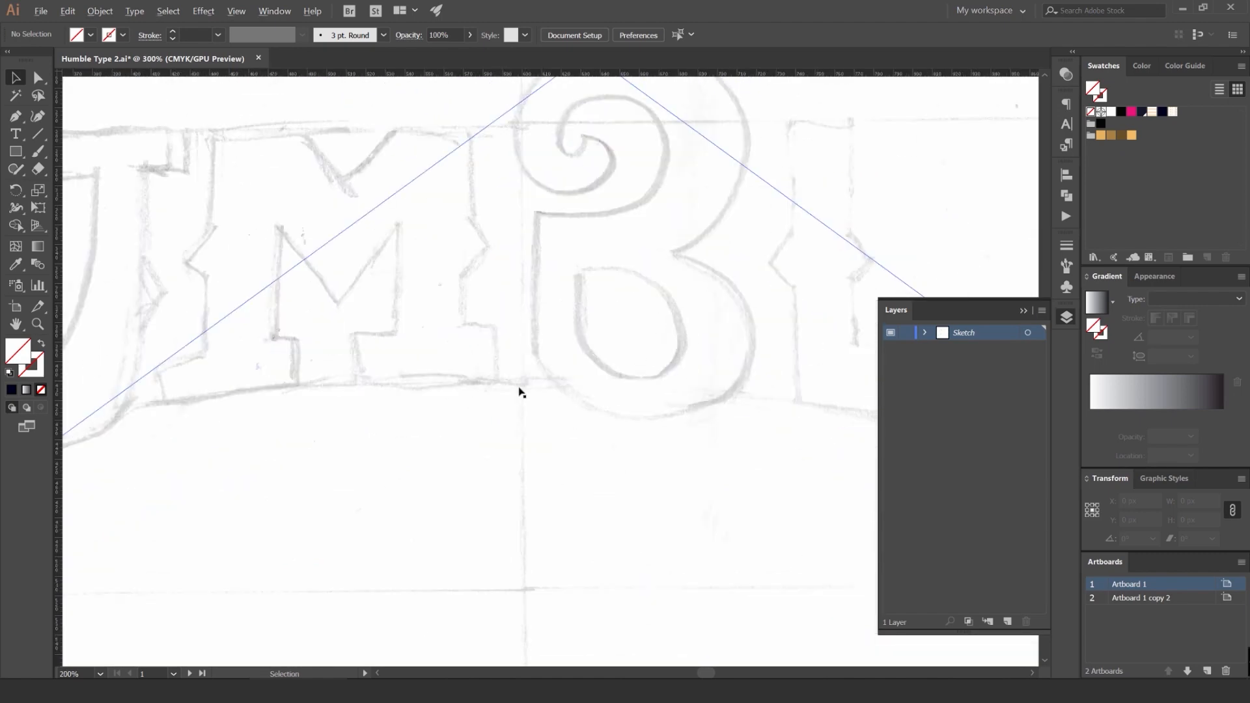
pyautogui.scroll(-2, 521, 403)
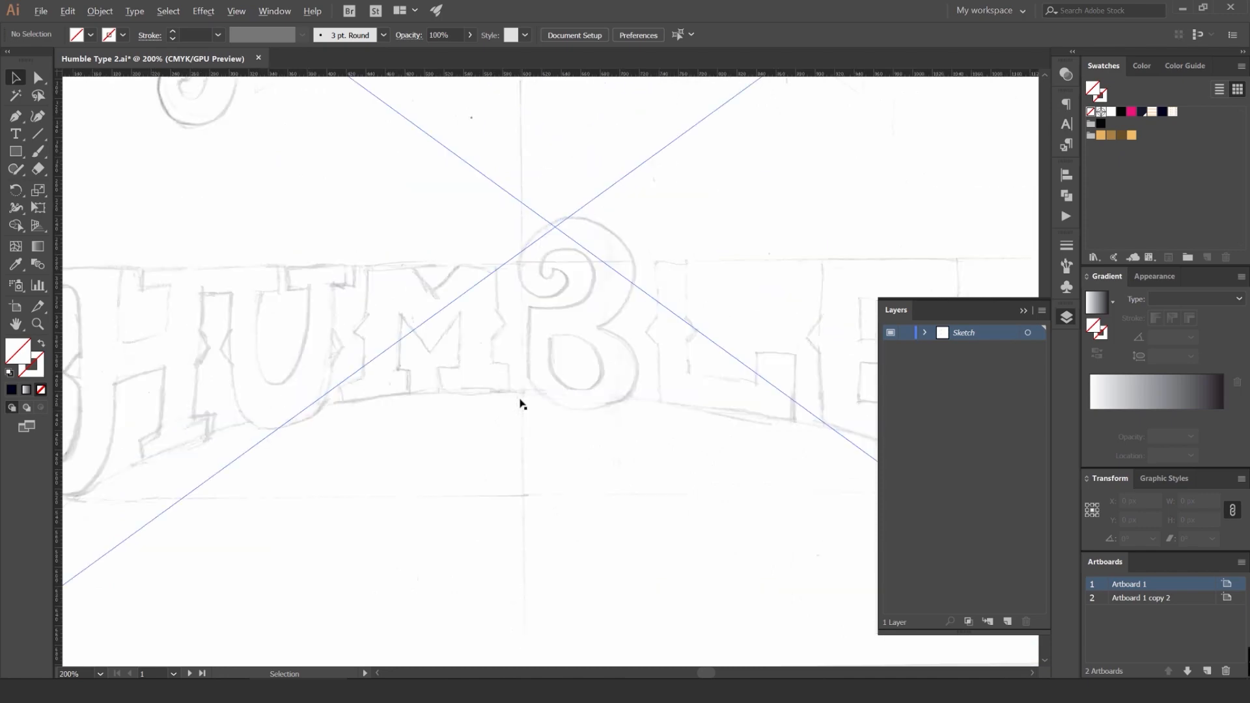
pyautogui.scroll(-1, 521, 403)
pyautogui.scroll(-1, 523, 390)
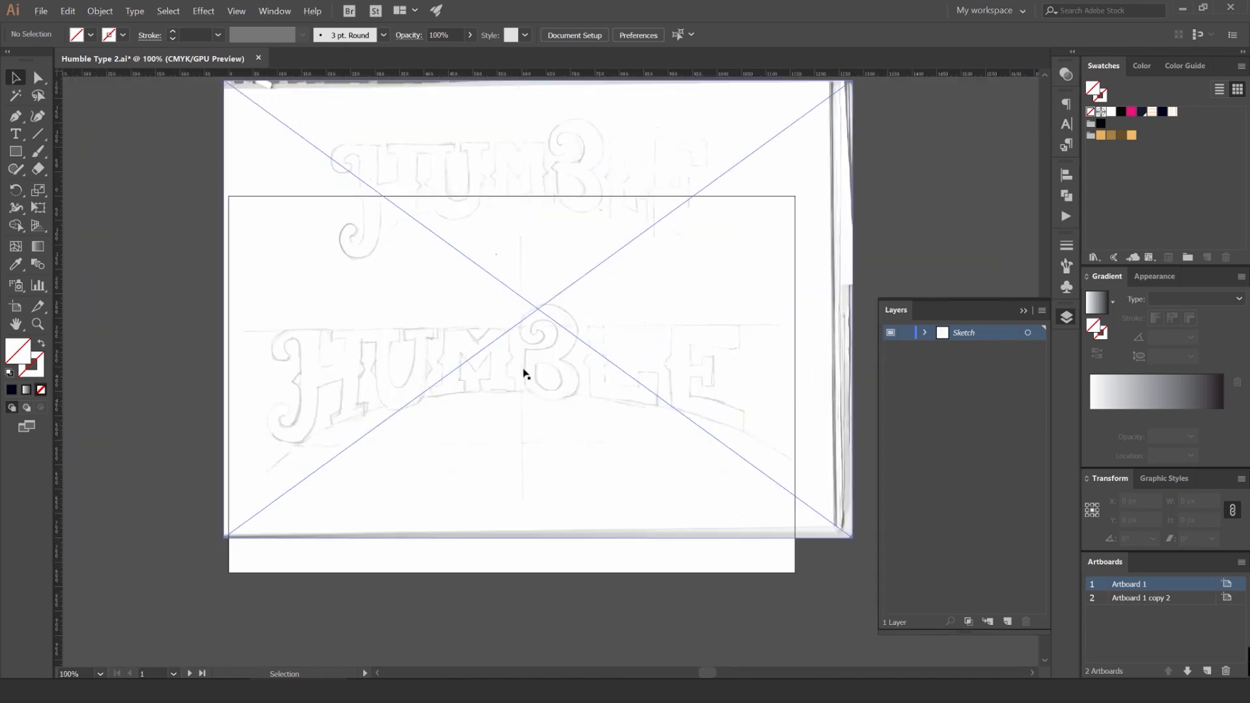
# Step: Draw a rectangle about 1289 × 333 px over the lower HUMBLE lettering and fill it with a gold swatch
pyautogui.press('m')
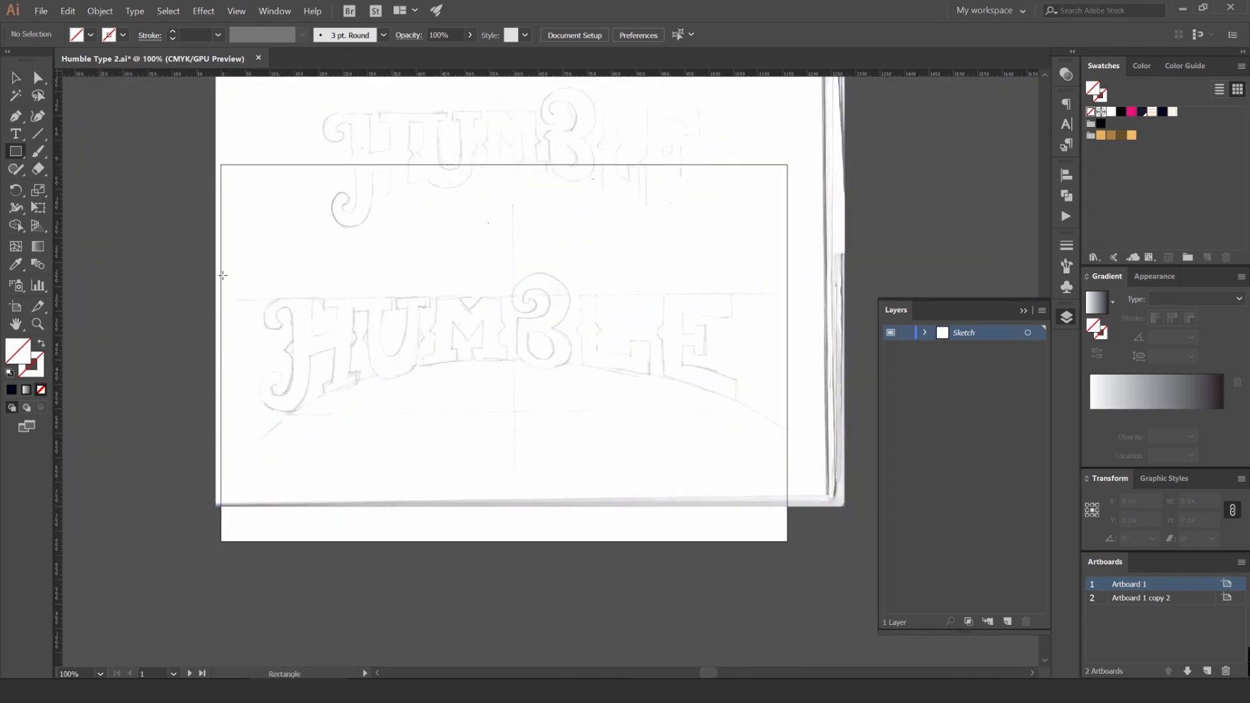
pyautogui.moveTo(216, 271)
pyautogui.mouseDown()
pyautogui.moveTo(401, 423)
pyautogui.moveTo(845, 433)
pyautogui.mouseUp()
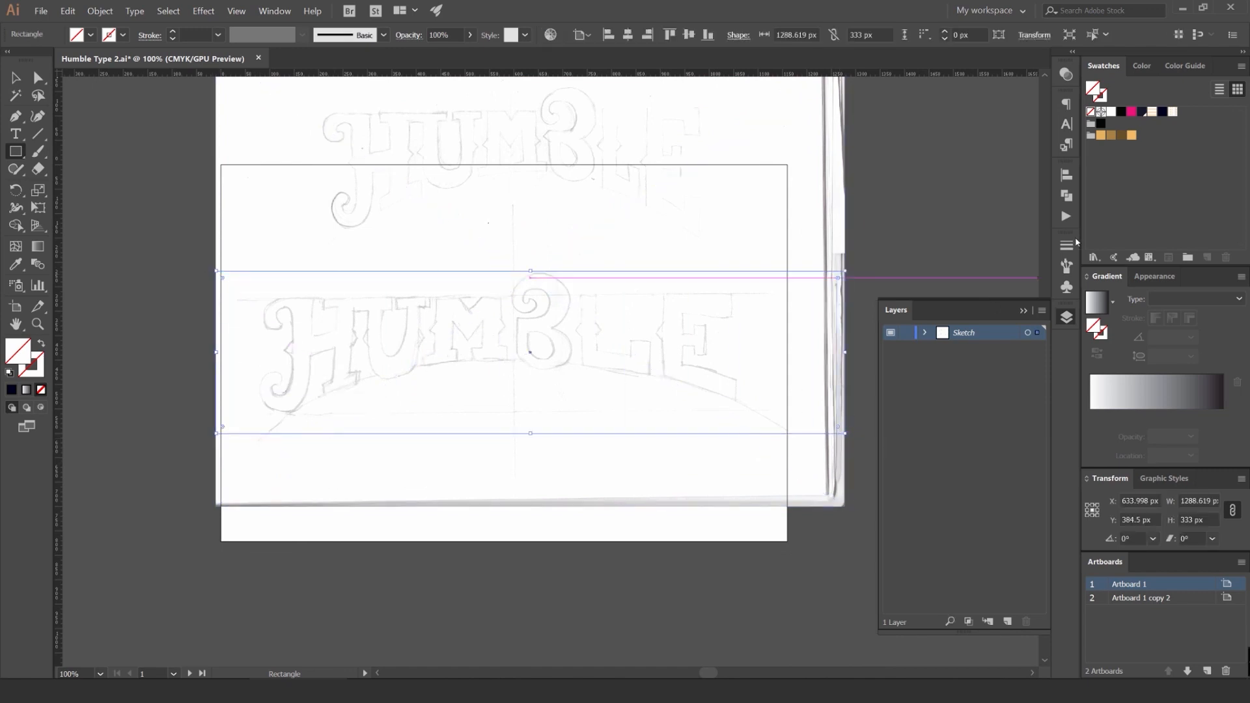
pyautogui.click(1134, 141)
# Step: Make a clipping mask from the gold rectangle and the sketch image to isolate the lower lettering
pyautogui.press('v')
pyautogui.moveTo(864, 214); pyautogui.dragTo(723, 316)
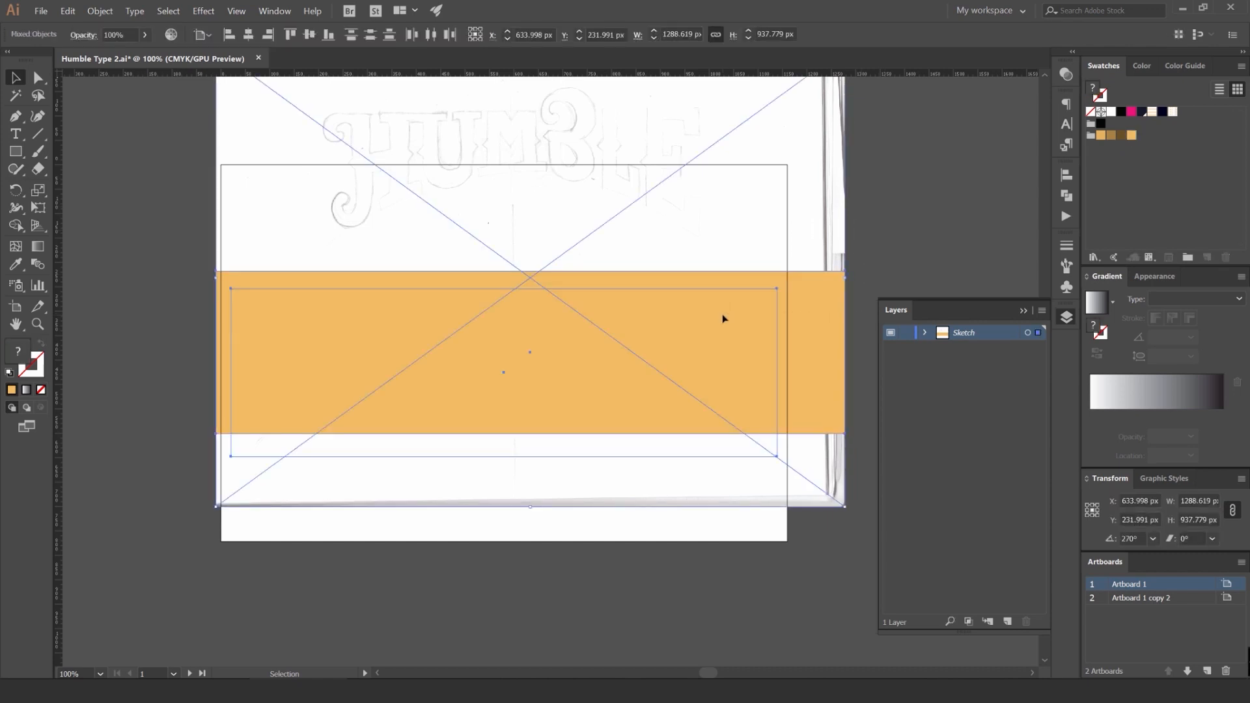
pyautogui.press('a')
pyautogui.hotkey('ctrl', '7')
pyautogui.press('v')
pyautogui.click(825, 223)
pyautogui.click(747, 314)
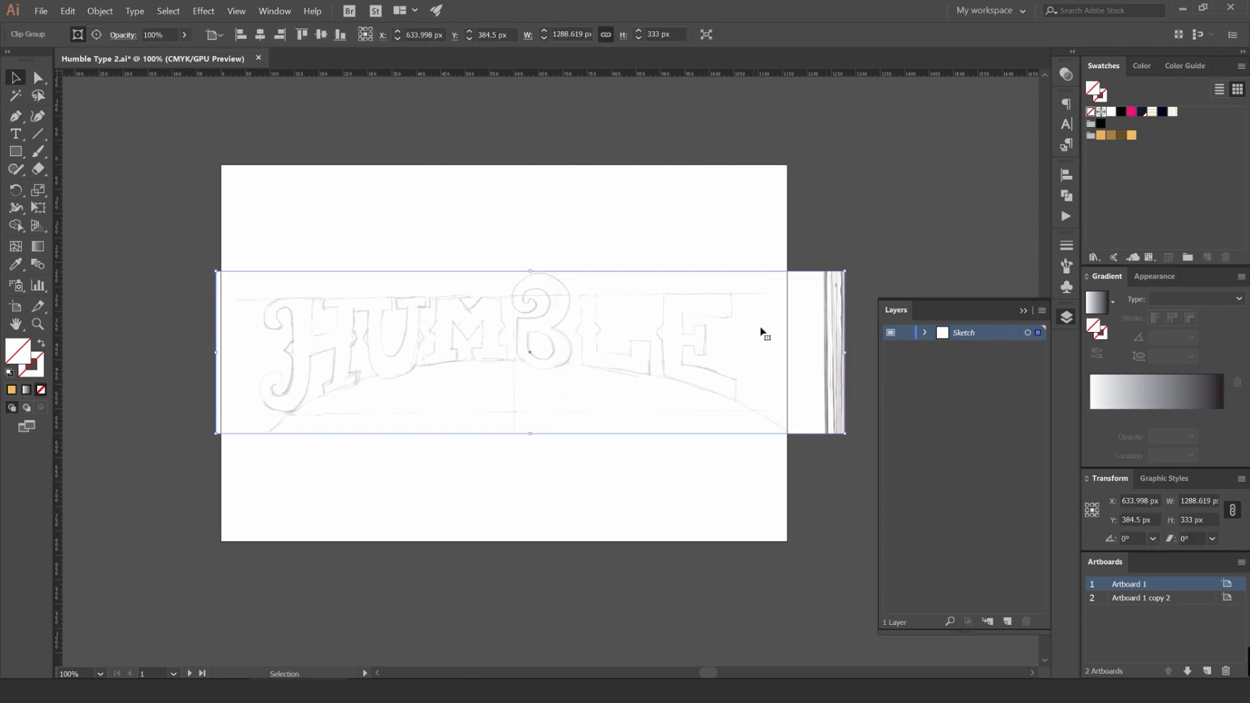
# Step: Move the clipping path's two right corner points inward to the artboard's right edge
pyautogui.click(837, 258)
pyautogui.press('a')
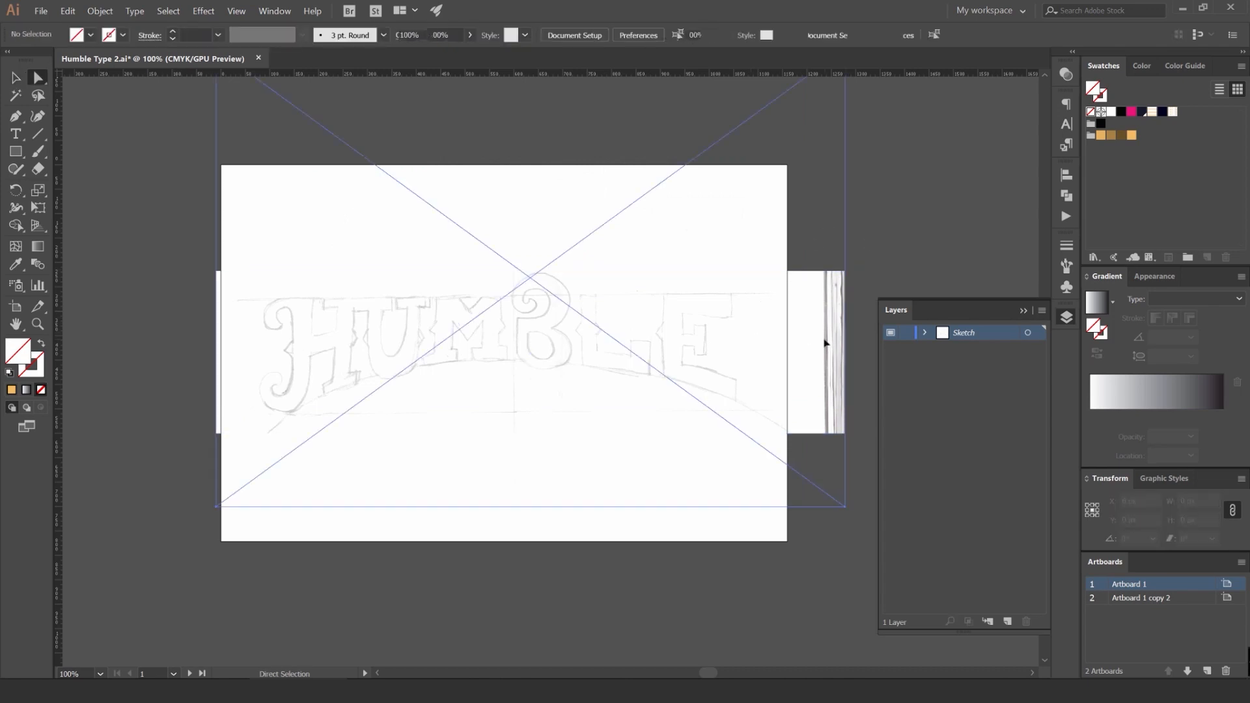
pyautogui.click(826, 342)
pyautogui.click(857, 270)
pyautogui.click(845, 272)
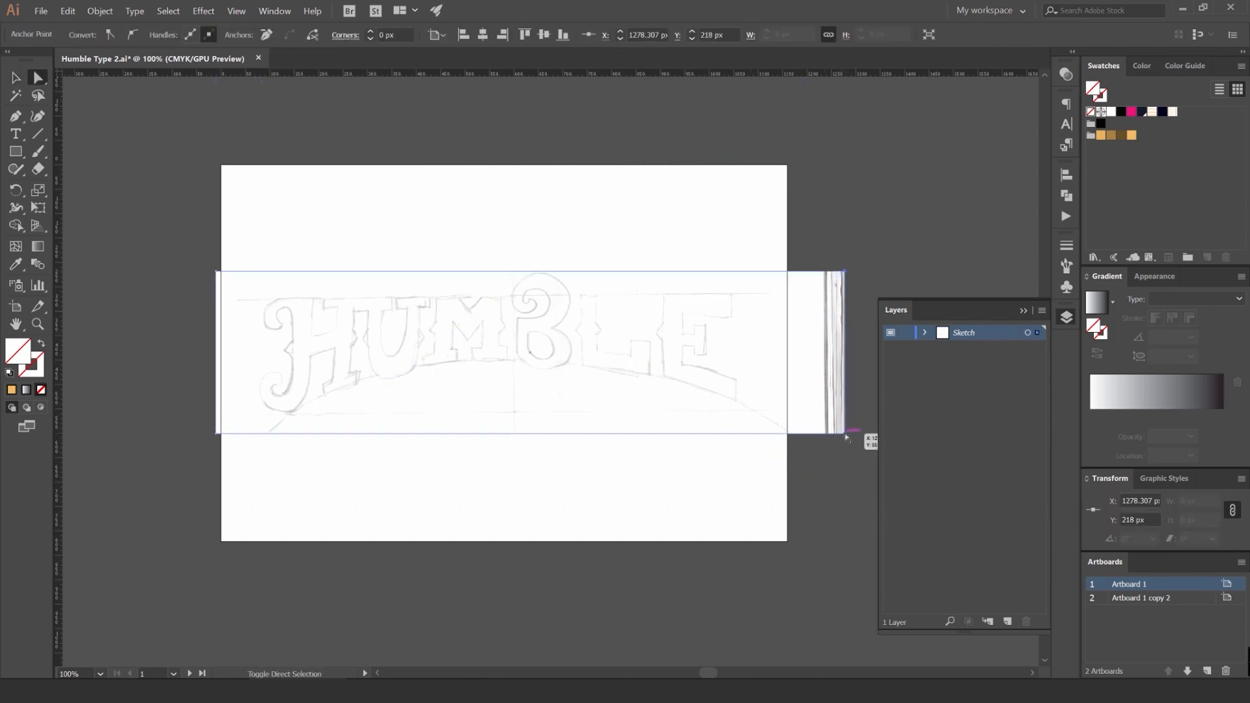
pyautogui.keyDown('shift'); pyautogui.click(845, 434); pyautogui.keyUp('shift')
pyautogui.moveTo(845, 434); pyautogui.dragTo(788, 434)
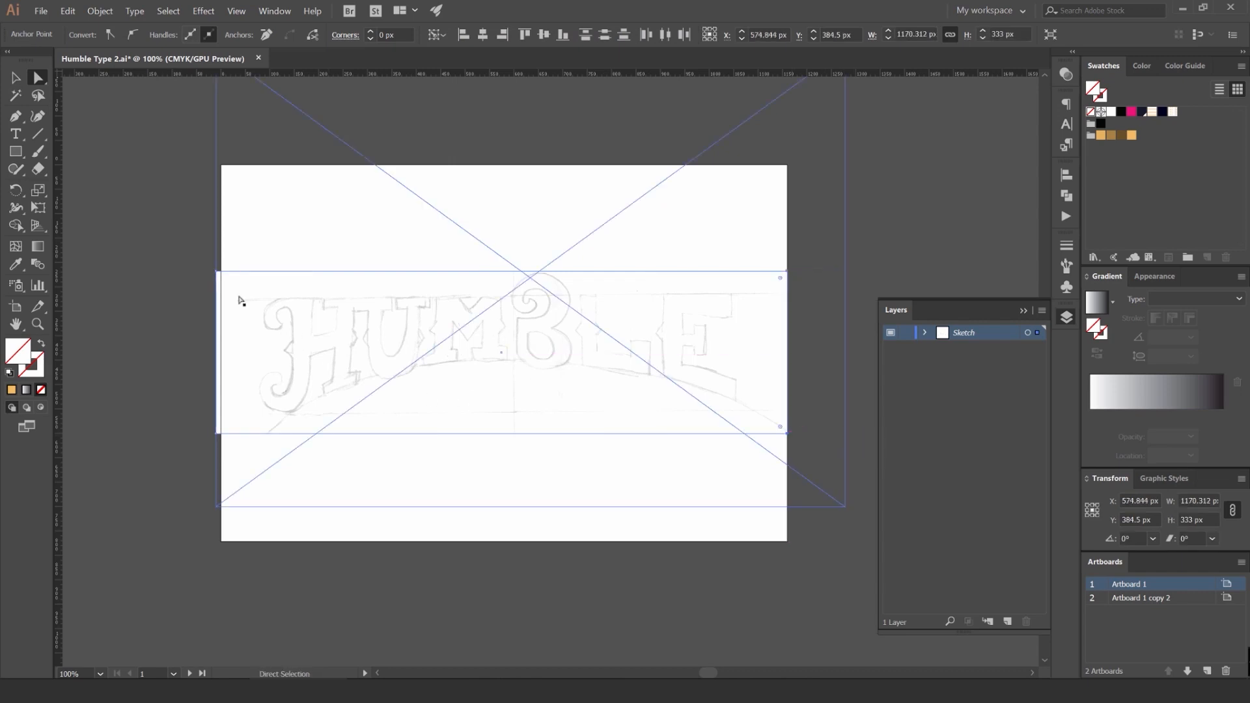
# Step: Move the clipping path's two left corner points inward to the artboard's left edge
pyautogui.click(215, 272)
pyautogui.keyDown('shift'); pyautogui.click(215, 433); pyautogui.keyUp('shift')
pyautogui.moveTo(215, 434); pyautogui.dragTo(221, 434)
pyautogui.click(185, 374)
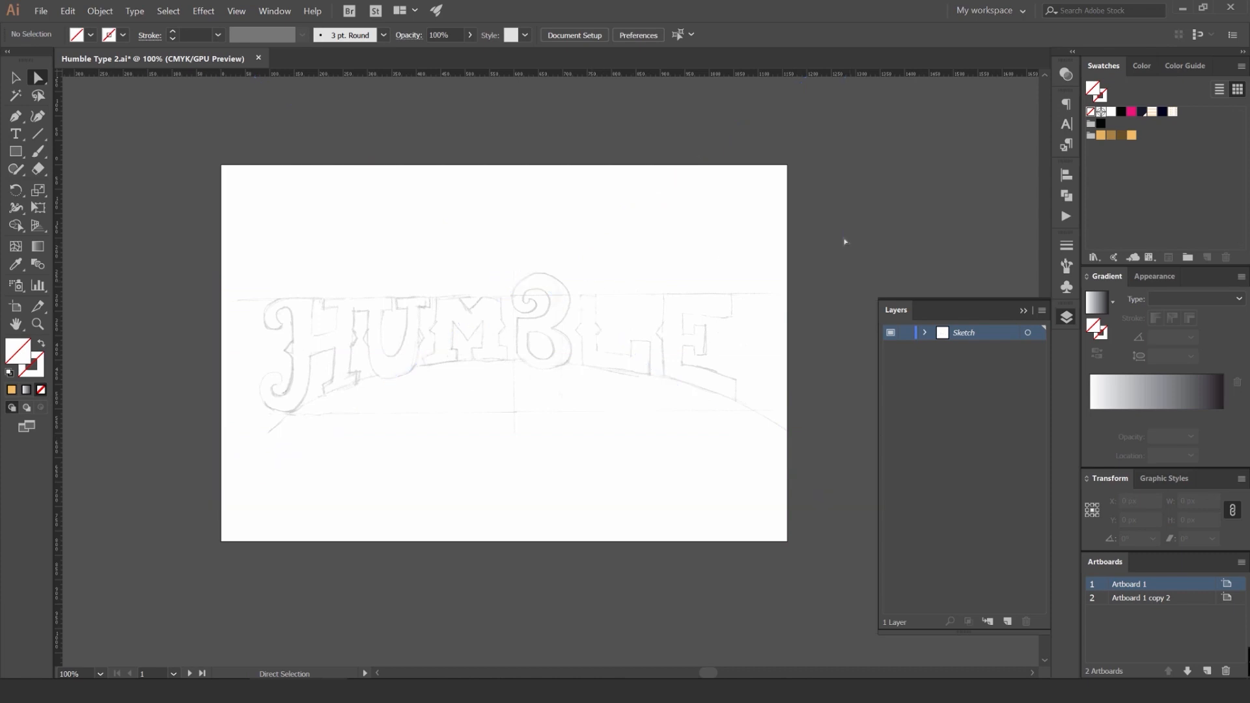
# Step: Apply the Sketch layer's options as a template layer with images dimmed to 40%
pyautogui.press('v')
pyautogui.click(711, 307)
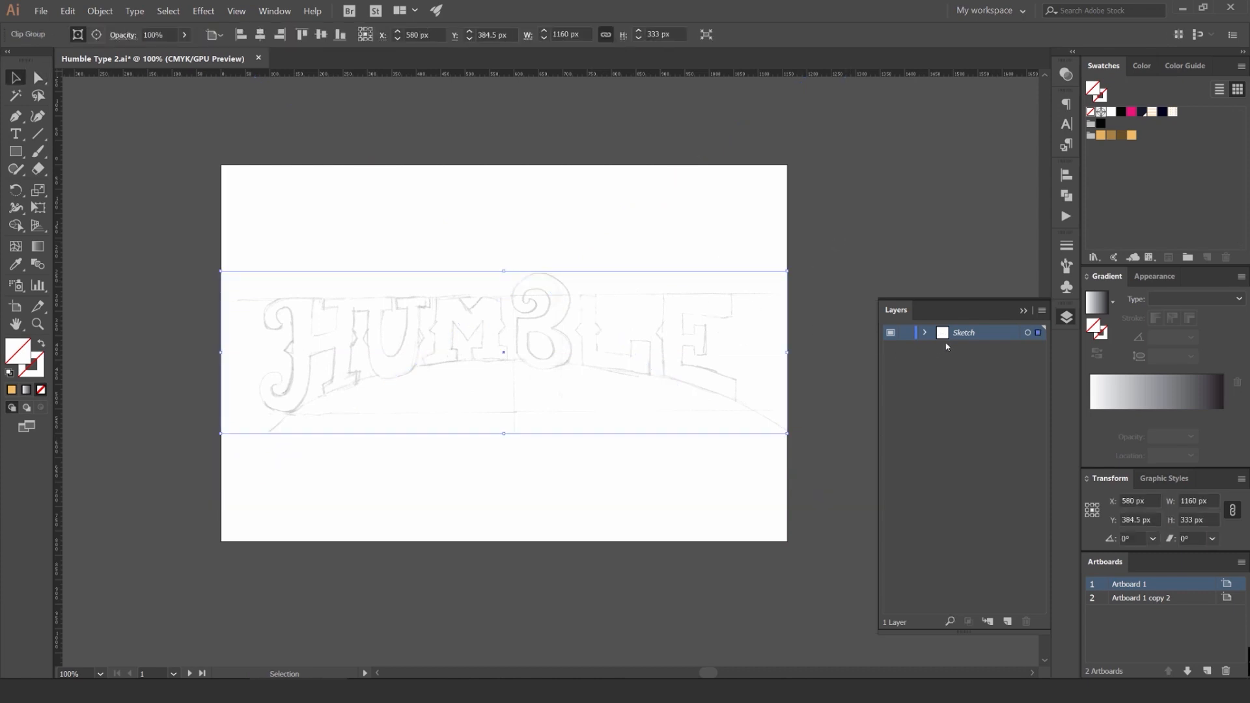
pyautogui.click(275, 11)
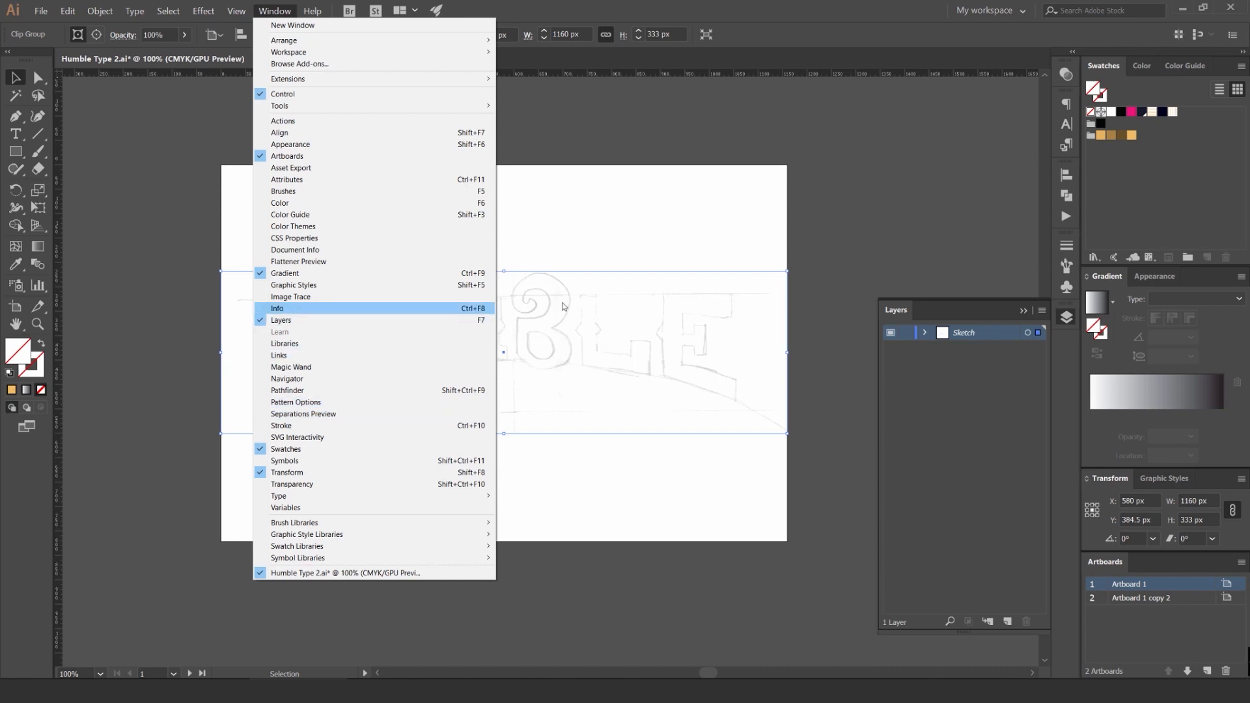
pyautogui.click(1003, 339)
pyautogui.doubleClick(1002, 339)
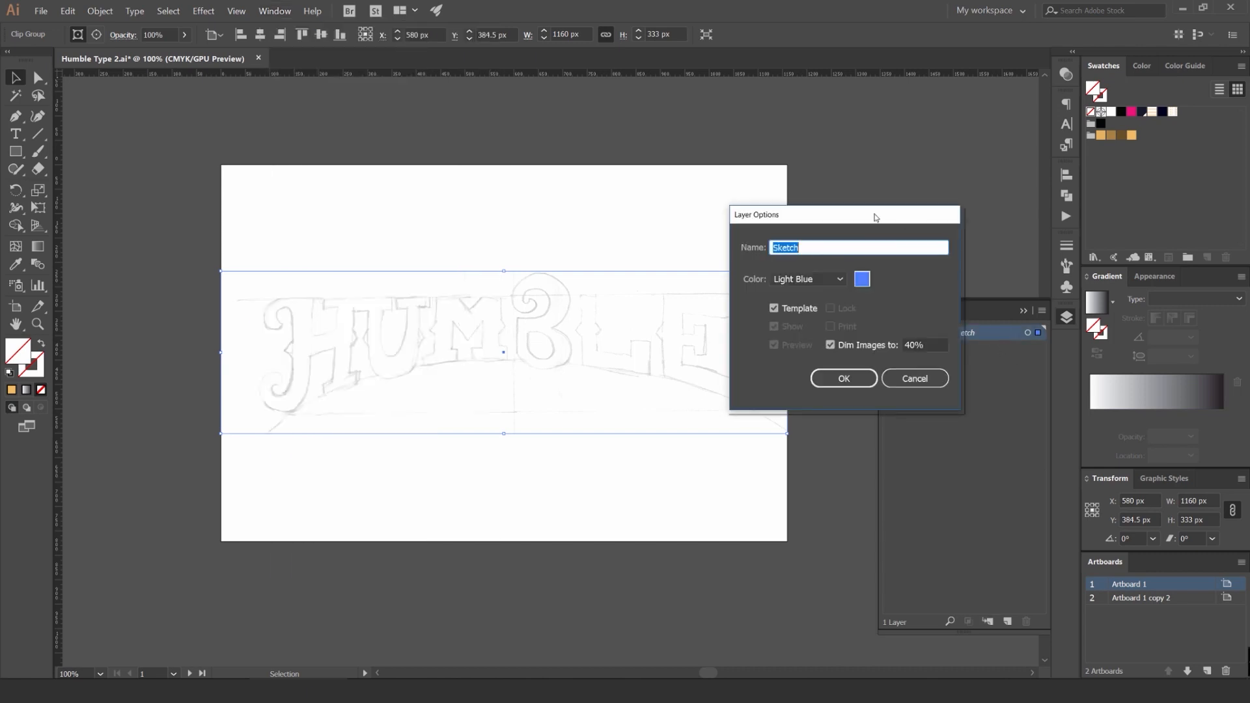
pyautogui.moveTo(862, 219)
pyautogui.mouseDown()
pyautogui.moveTo(749, 218)
pyautogui.moveTo(726, 252)
pyautogui.moveTo(625, 256)
pyautogui.mouseUp()
pyautogui.click(728, 250)
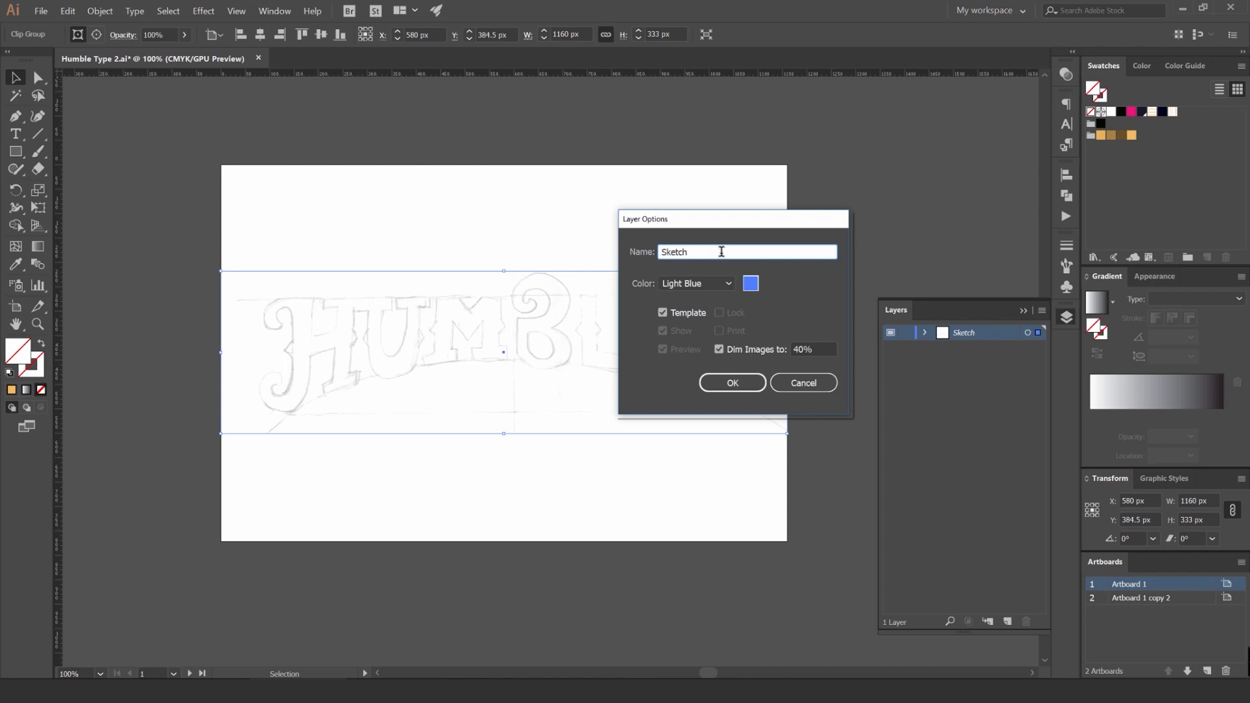
pyautogui.moveTo(718, 254); pyautogui.dragTo(626, 257)
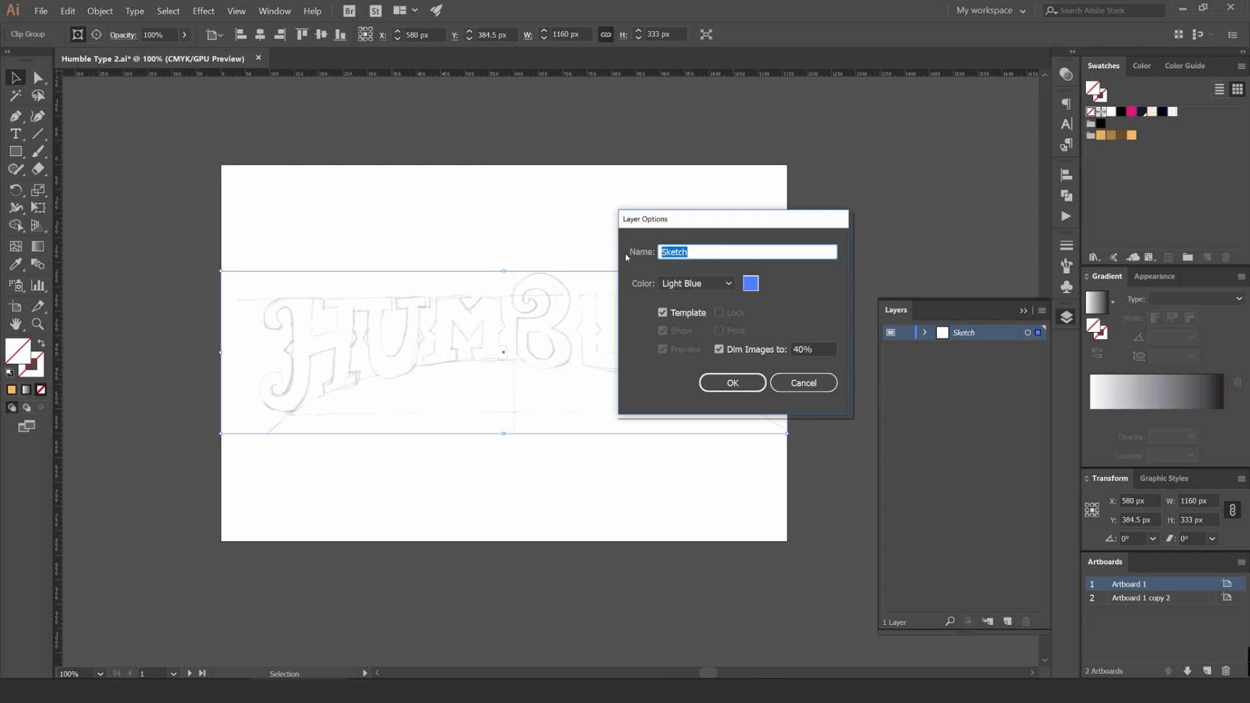
pyautogui.click(682, 315)
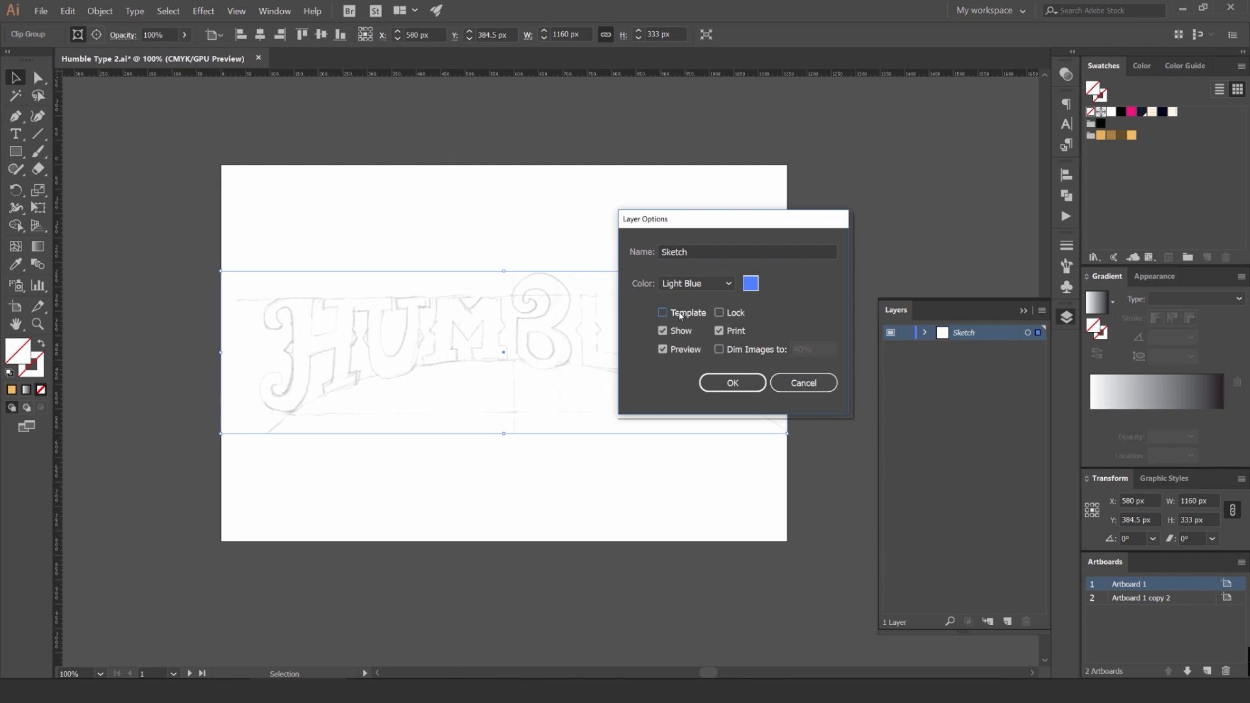
pyautogui.click(681, 315)
pyautogui.moveTo(822, 349); pyautogui.dragTo(764, 357)
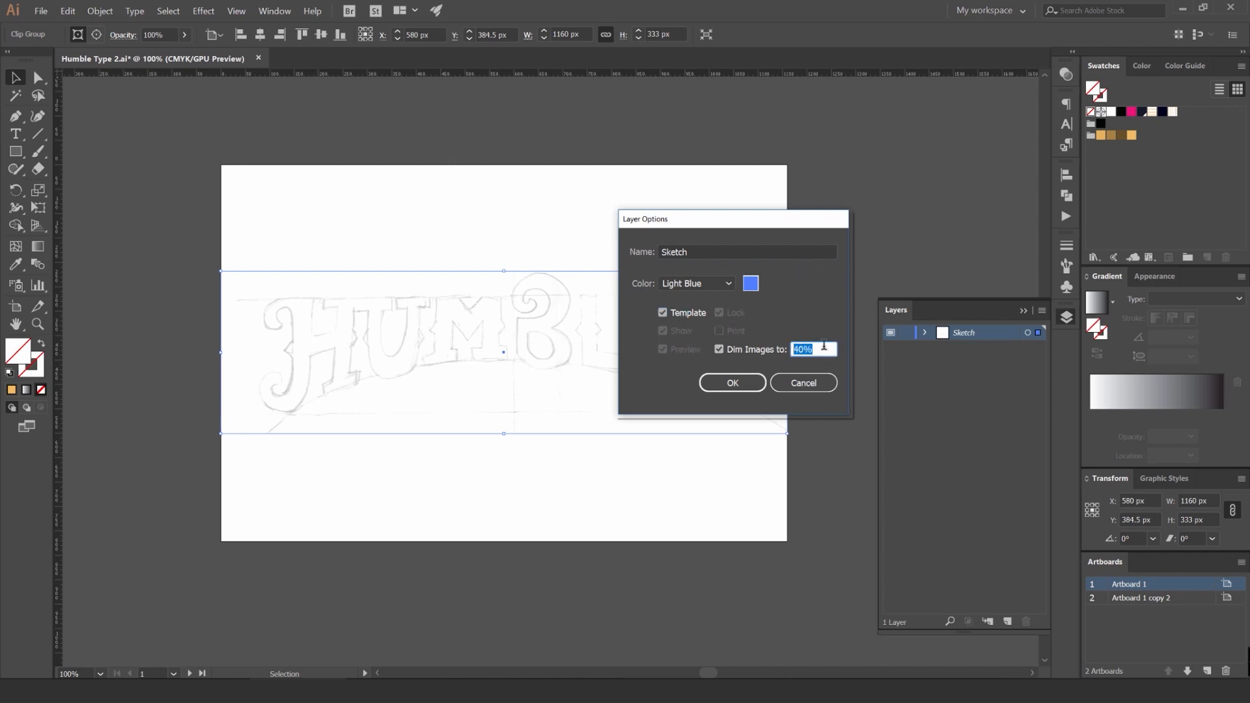
pyautogui.click(736, 384)
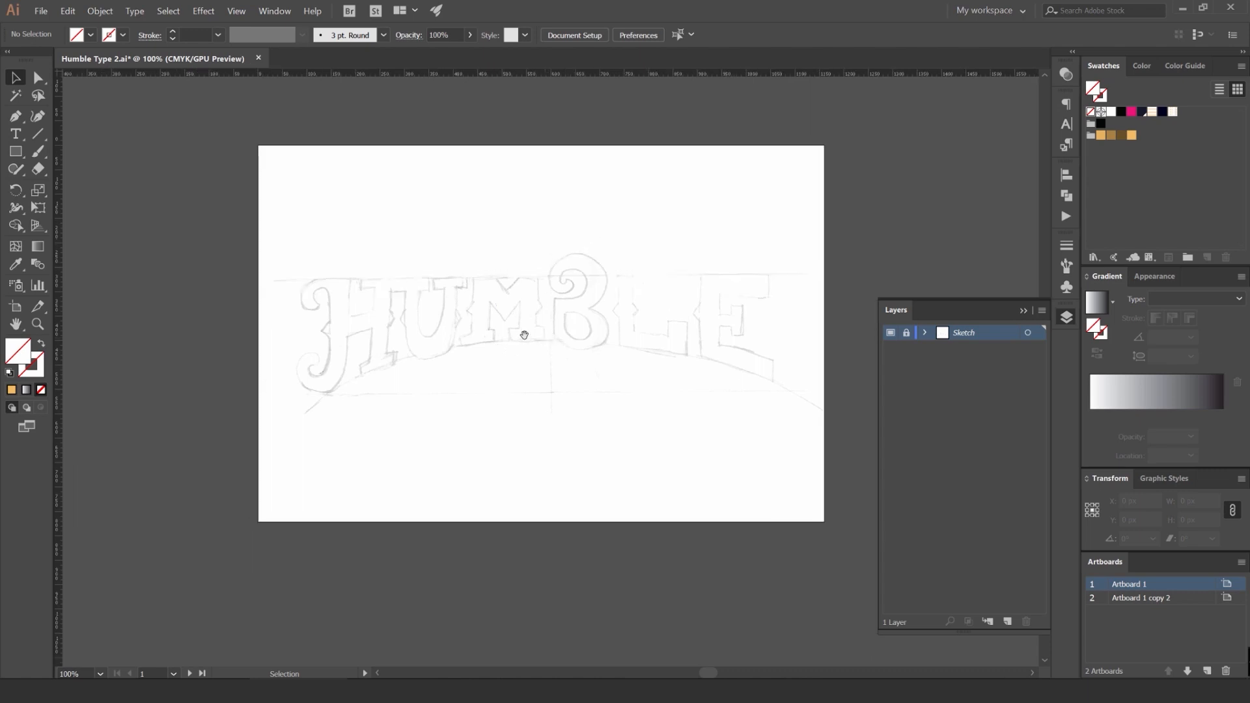
# Step: Create a new layer above the Sketch layer and name it Guides
pyautogui.scroll(5, 522, 335)
pyautogui.scroll(-4, 529, 309)
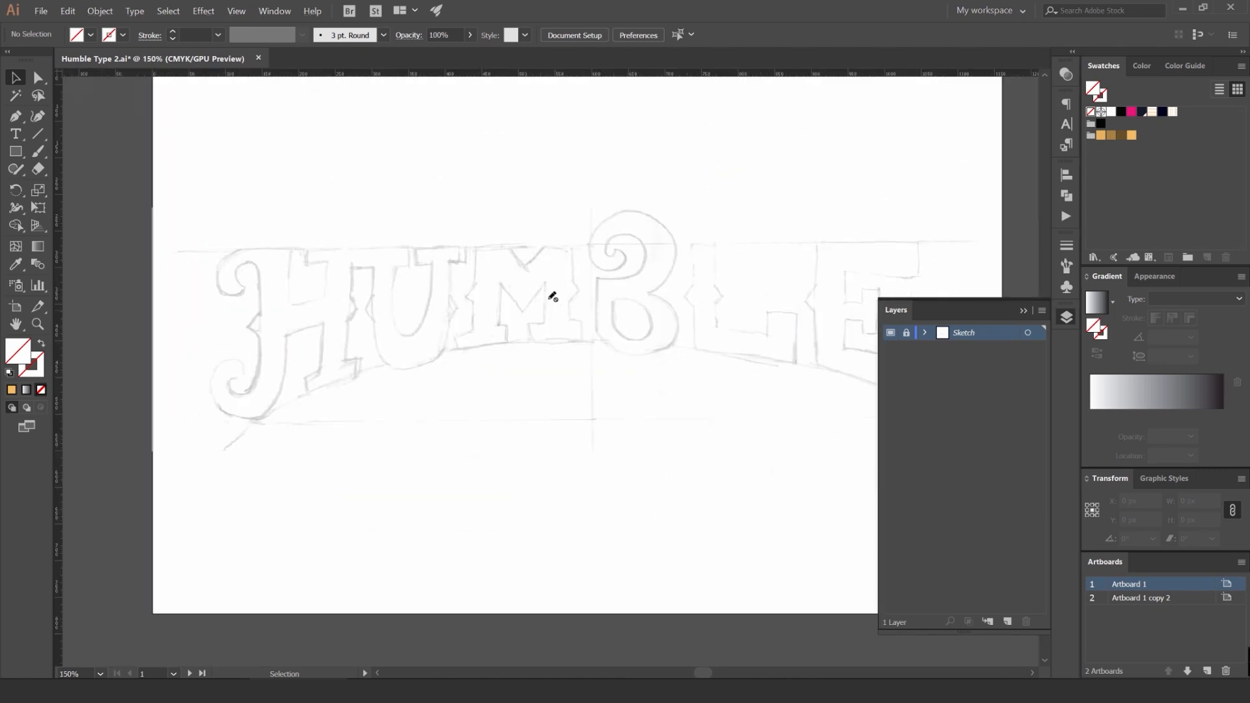
pyautogui.click(1008, 622)
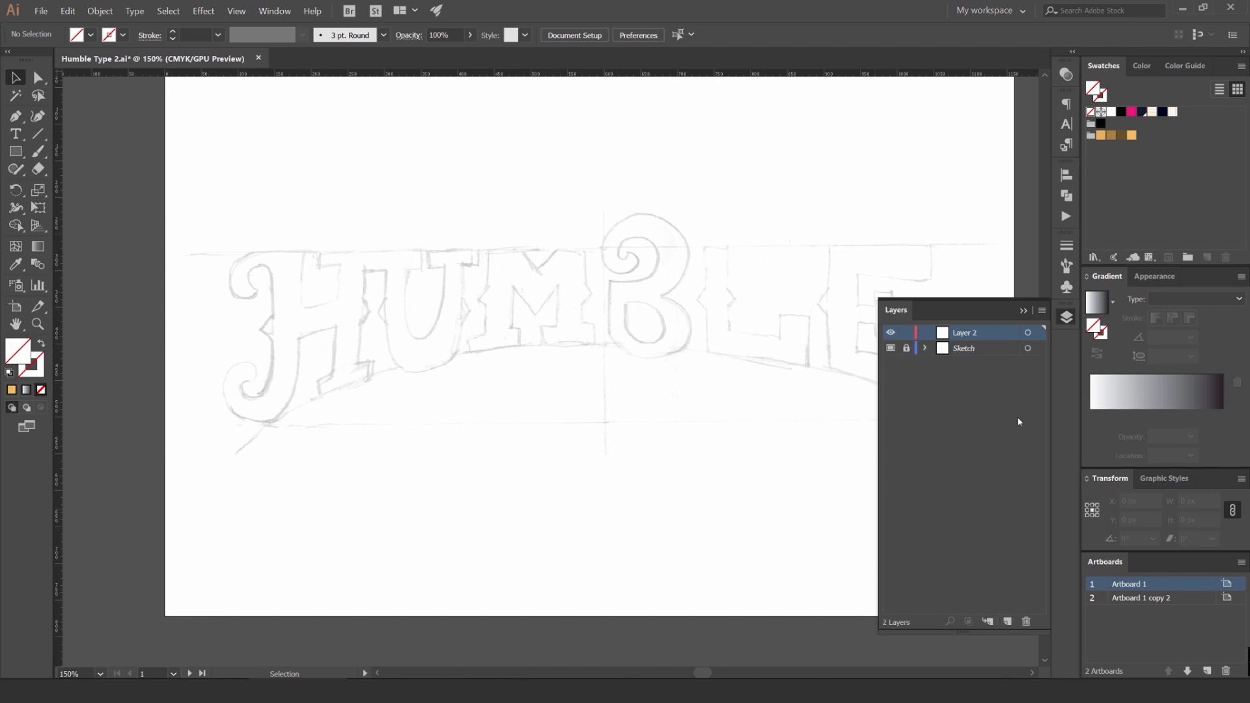
pyautogui.doubleClick(974, 333)
pyautogui.write('Guides')
pyautogui.press('Return')
# Step: Collapse the floating layer list so it no longer covers the lettering
pyautogui.press('space')
pyautogui.moveTo(970, 285); pyautogui.dragTo(922, 265)
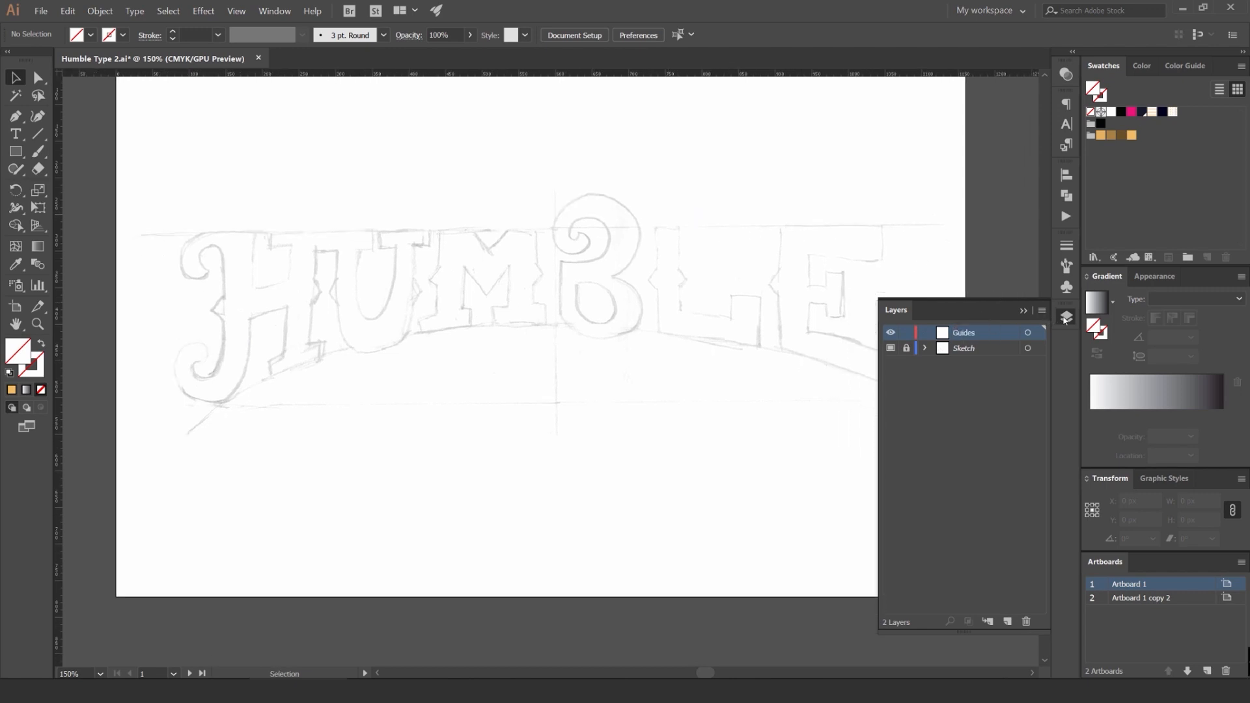
pyautogui.click(1067, 318)
pyautogui.press('space')
pyautogui.moveTo(637, 246); pyautogui.dragTo(593, 269)
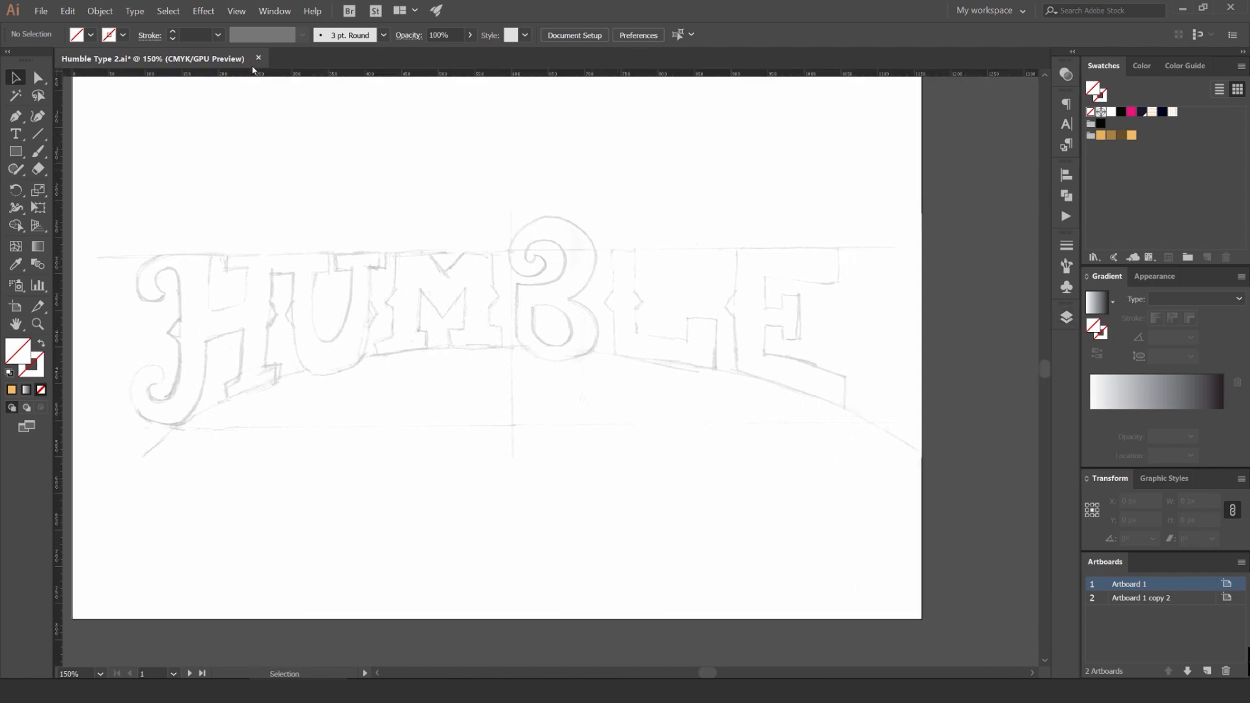
pyautogui.click(234, 11)
pyautogui.moveTo(290, 342)
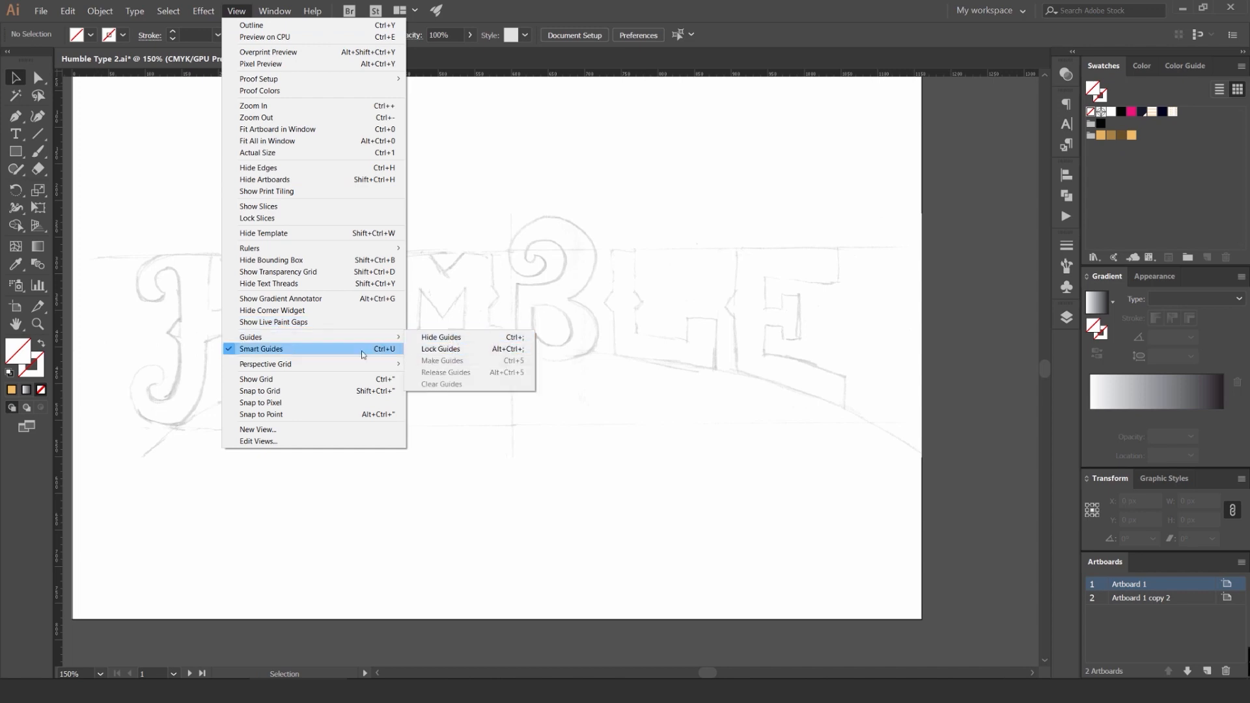
pyautogui.click(556, 378)
pyautogui.moveTo(292, 298); pyautogui.dragTo(415, 287)
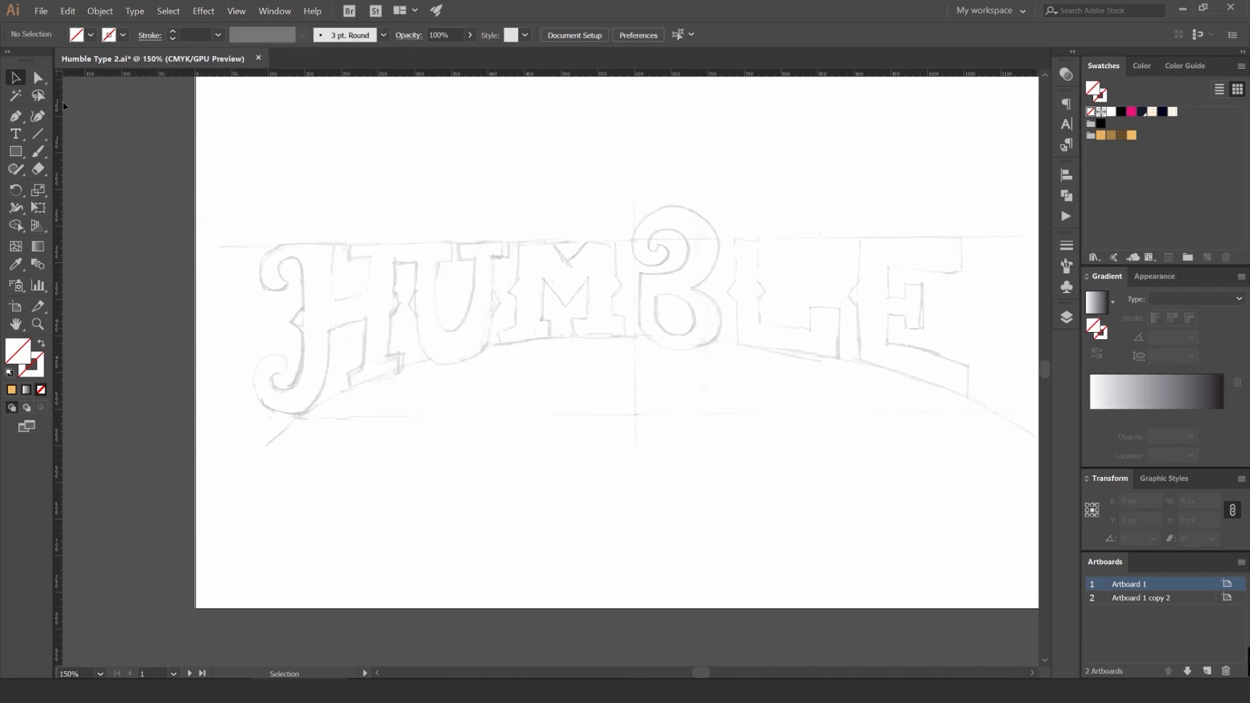
pyautogui.moveTo(60, 125); pyautogui.dragTo(242, 139)
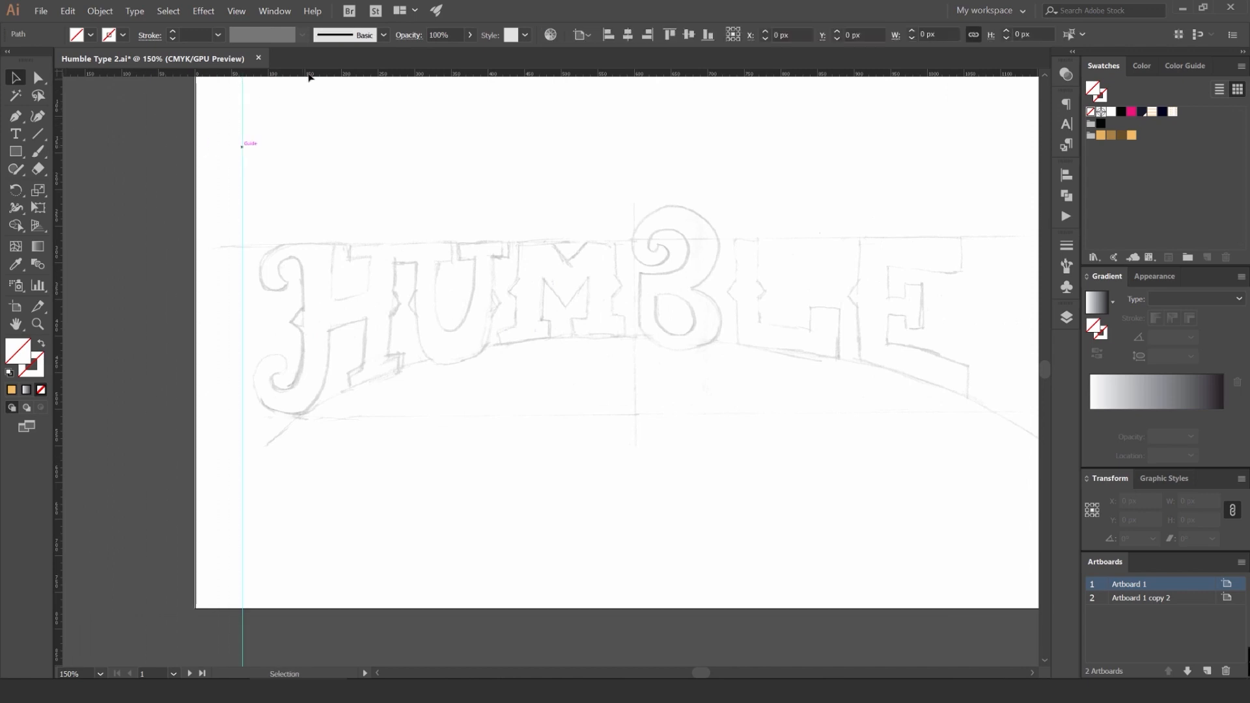
pyautogui.moveTo(323, 190); pyautogui.dragTo(323, 201)
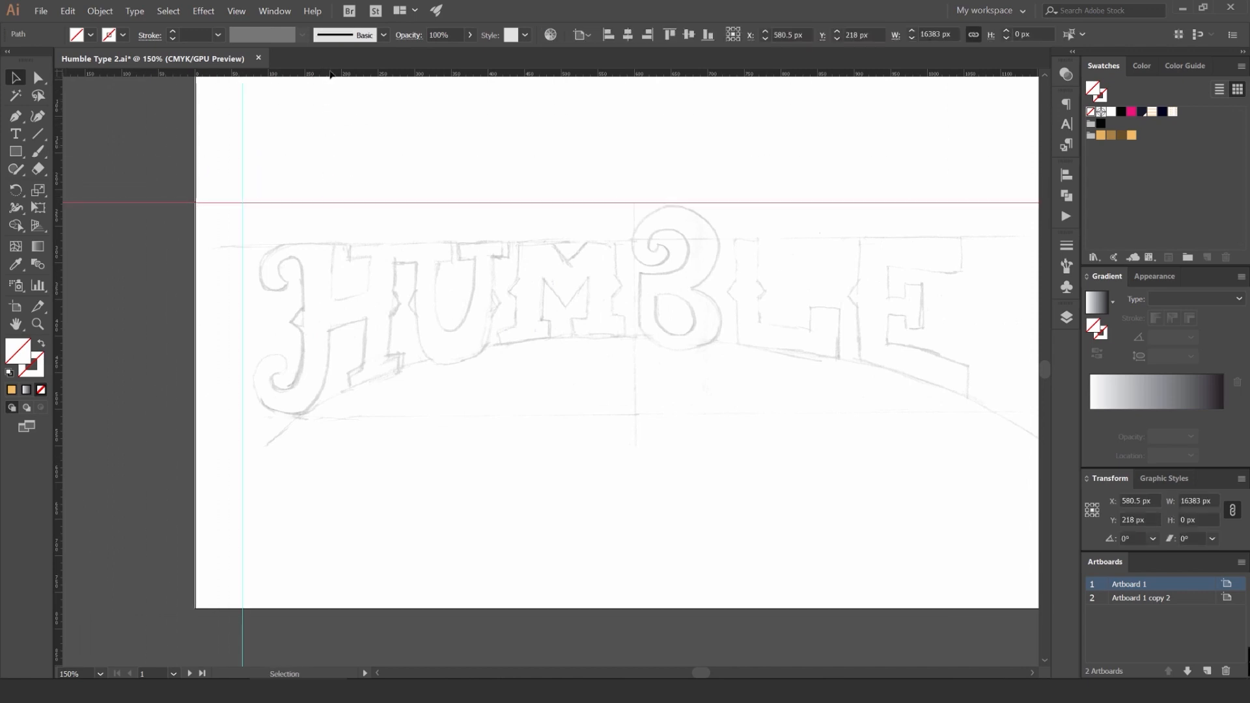
pyautogui.hotkey('ctrl', 'z')
pyautogui.hotkey('ctrl', 'z')
# Step: Add a horizontal guide along the letter tops at about Y 272 px and a vertical guide centred horizontally on the artboard
pyautogui.moveTo(506, 74); pyautogui.dragTo(370, 232)
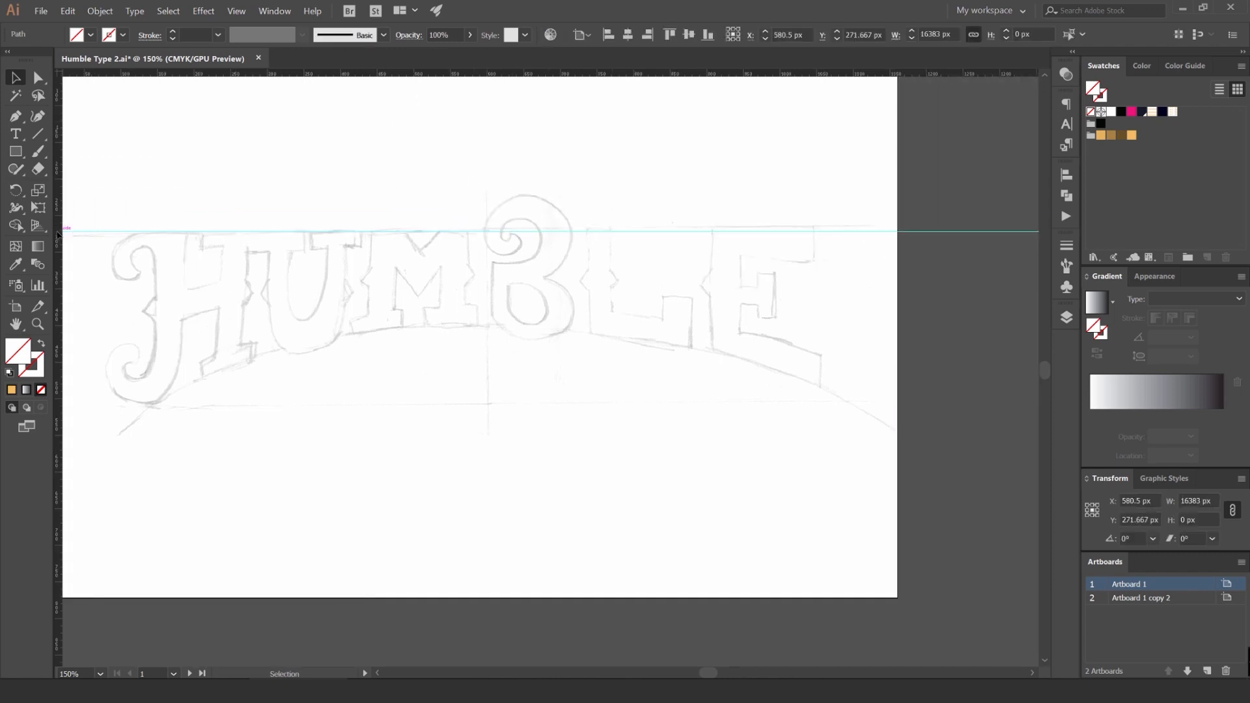
pyautogui.moveTo(57, 235); pyautogui.dragTo(480, 255)
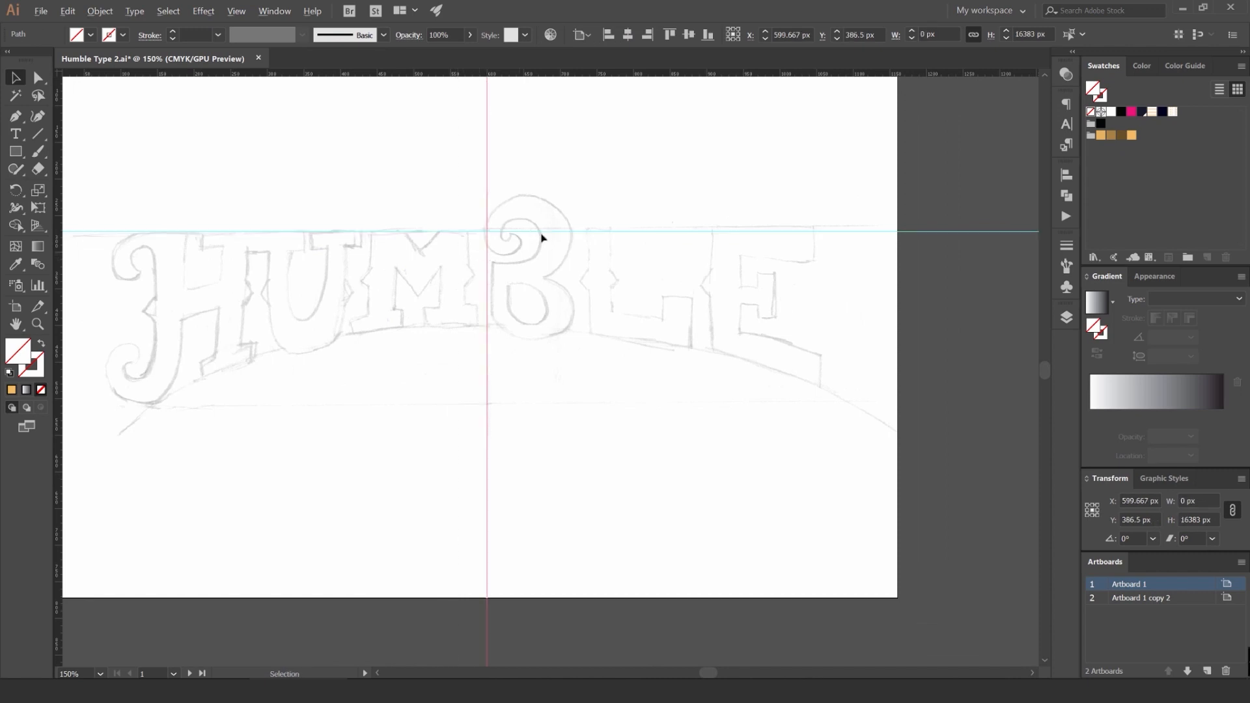
pyautogui.keyDown('alt'); pyautogui.scroll(-2, 525, 237); pyautogui.keyUp('alt')
pyautogui.keyDown('alt'); pyautogui.scroll(2, 514, 237); pyautogui.keyUp('alt')
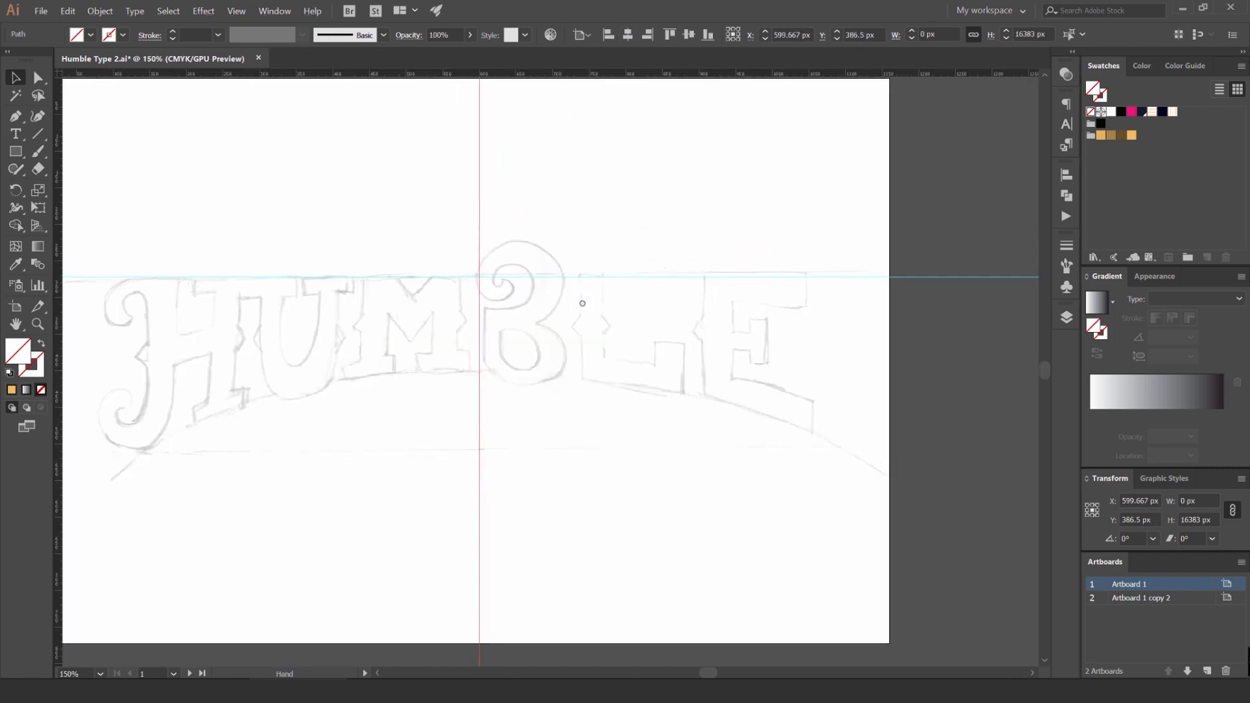
pyautogui.click(628, 36)
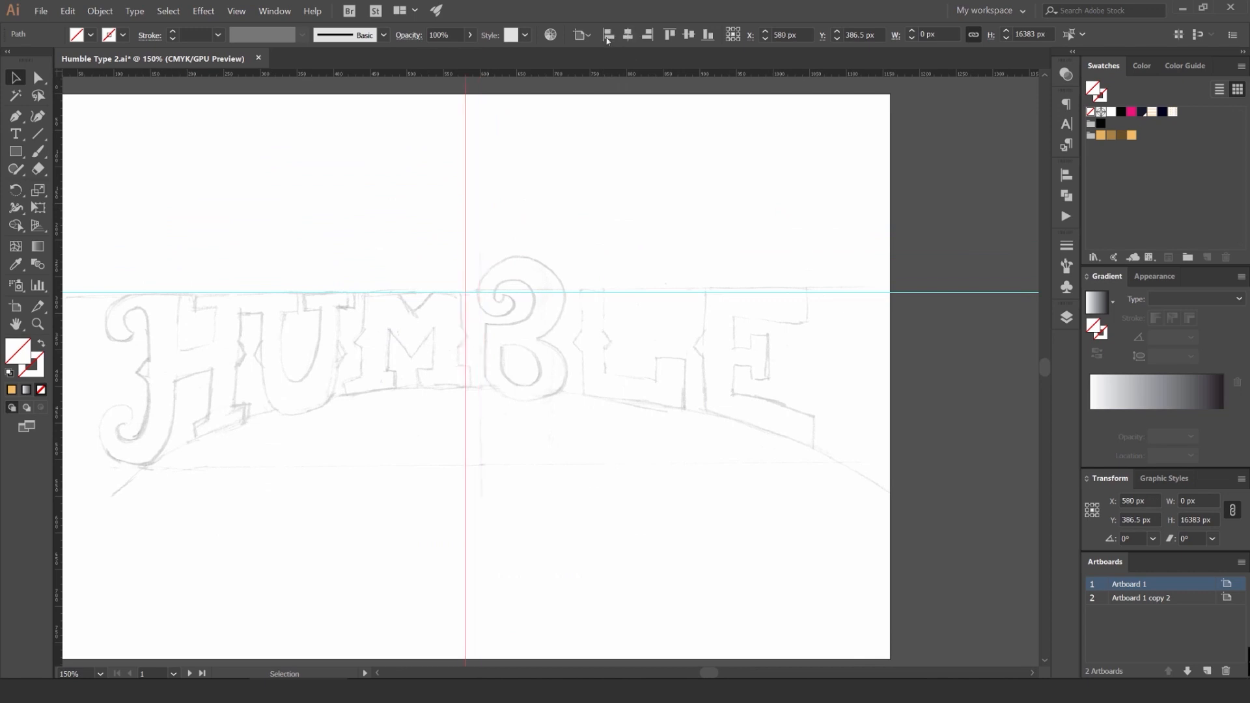
# Step: Copy the horizontal guide from the letter tops down to the base of the M, at about Y 402 px
pyautogui.click(579, 292)
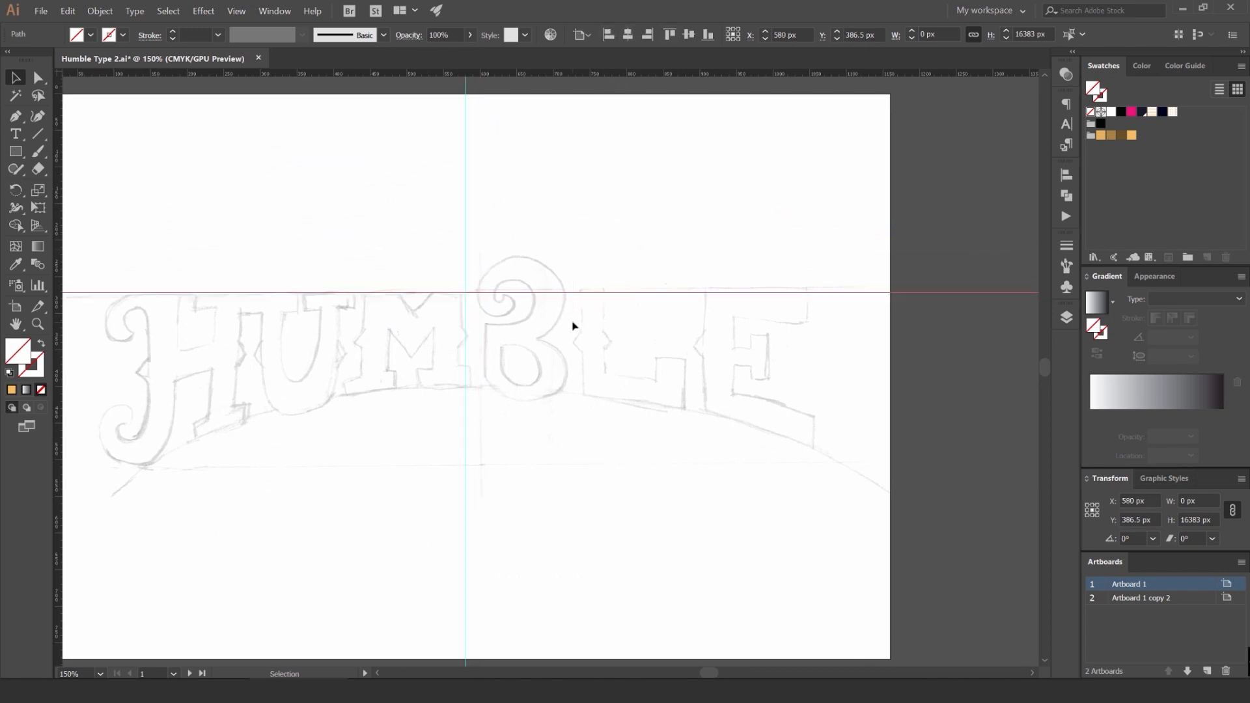
pyautogui.moveTo(575, 308); pyautogui.dragTo(581, 391)
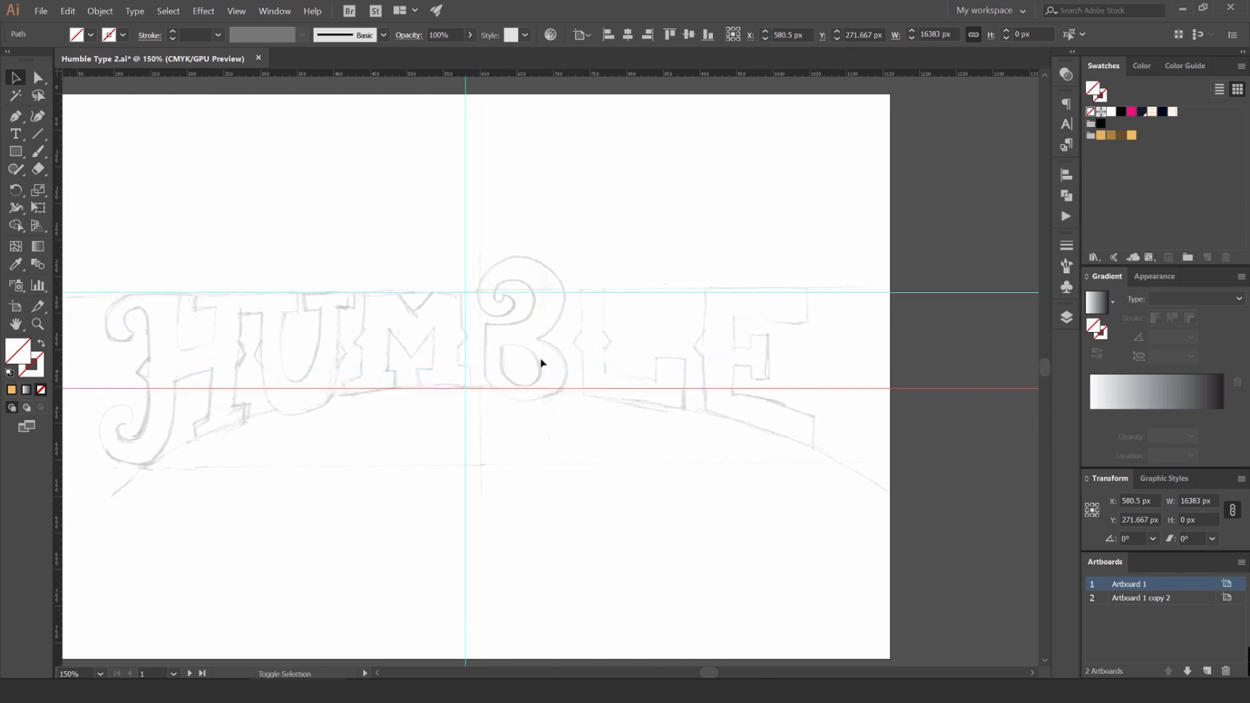
pyautogui.scroll(2, 476, 390)
pyautogui.scroll(-2, 529, 328)
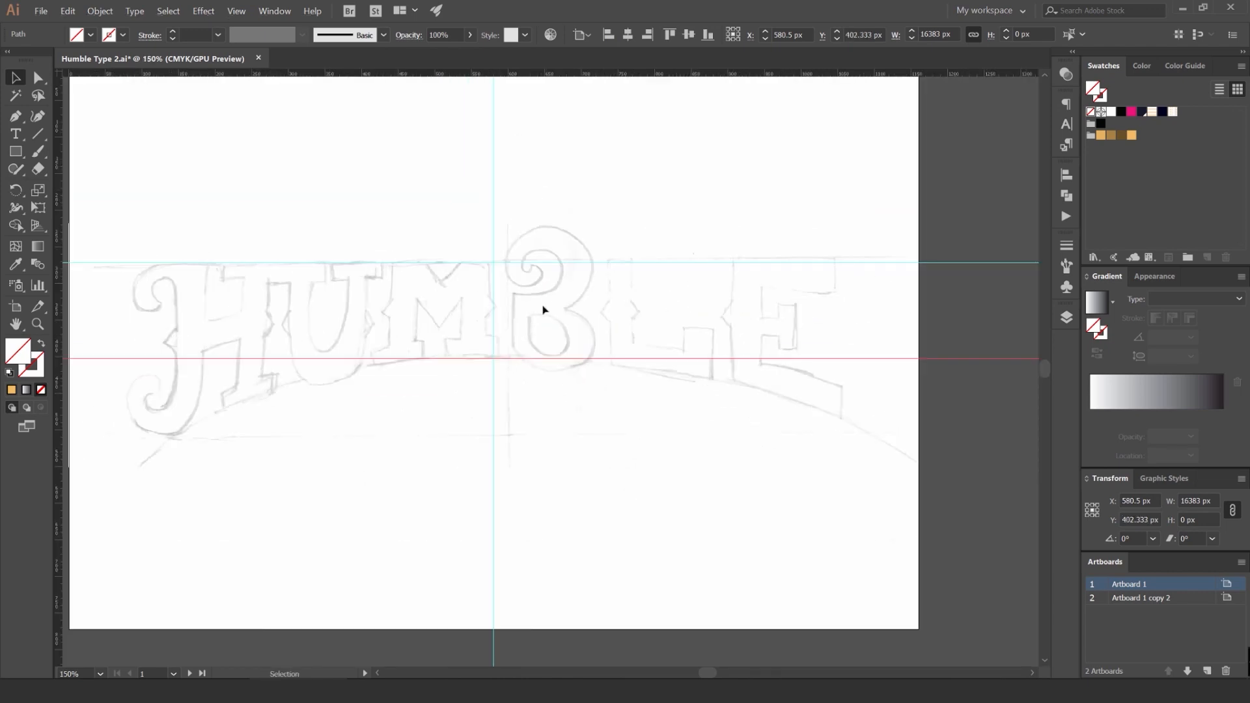
# Step: Add a third horizontal guide through the middle of the lettering, between the top and baseline guides
pyautogui.moveTo(538, 300); pyautogui.dragTo(576, 290)
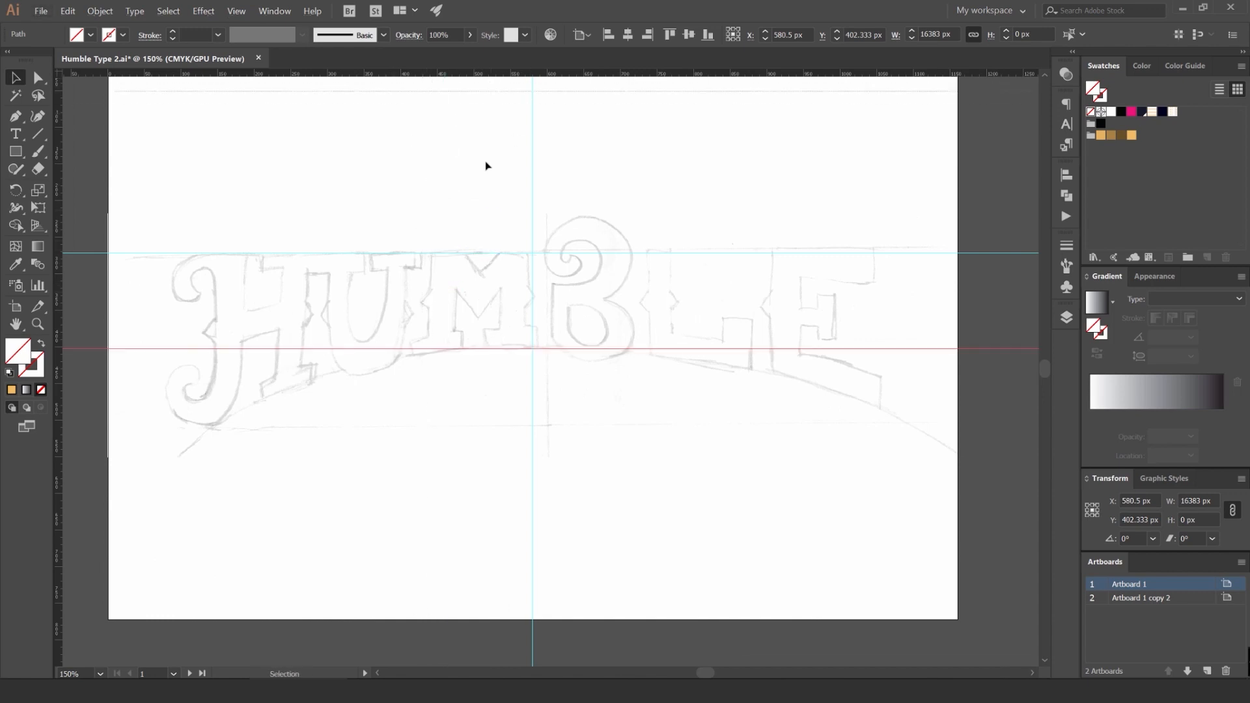
pyautogui.moveTo(486, 166); pyautogui.dragTo(470, 278)
pyautogui.click(642, 279)
pyautogui.scroll(-1, 471, 279)
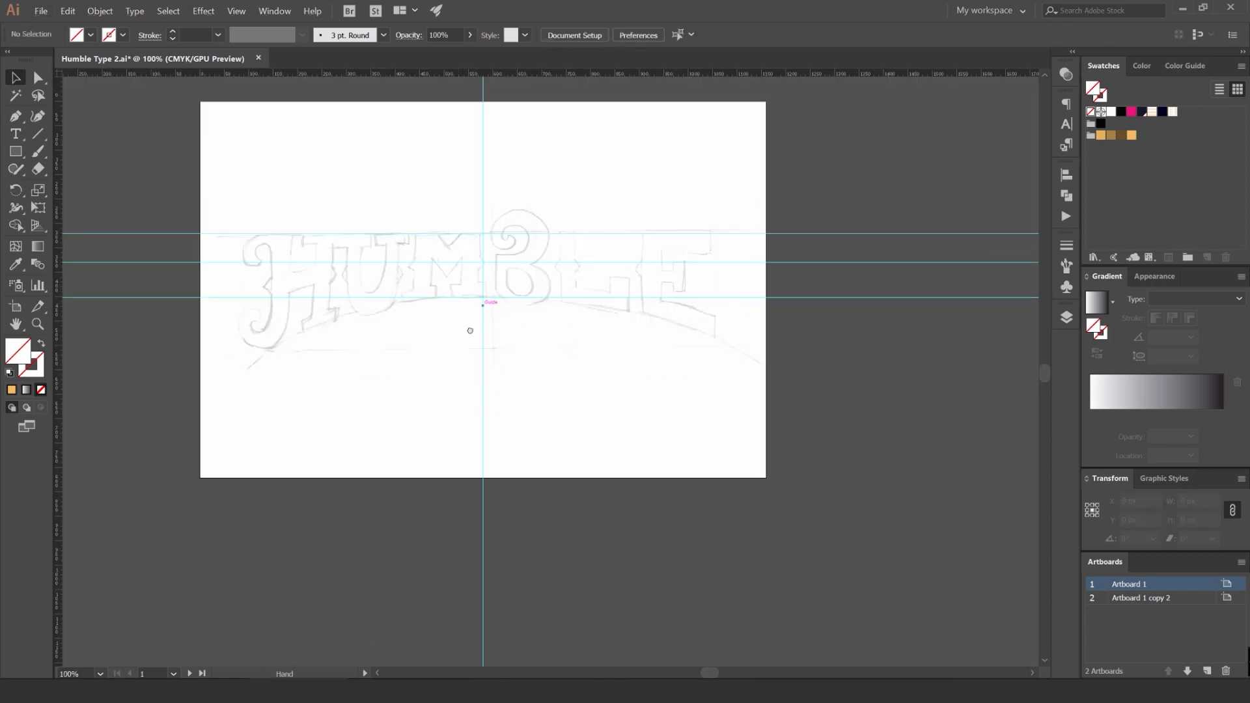
# Step: Draw an ellipse about 973 by 276 px below the lettering, centred on the vertical guide with its top on the baseline guide
pyautogui.moveTo(468, 330); pyautogui.dragTo(487, 325)
pyautogui.press('l')
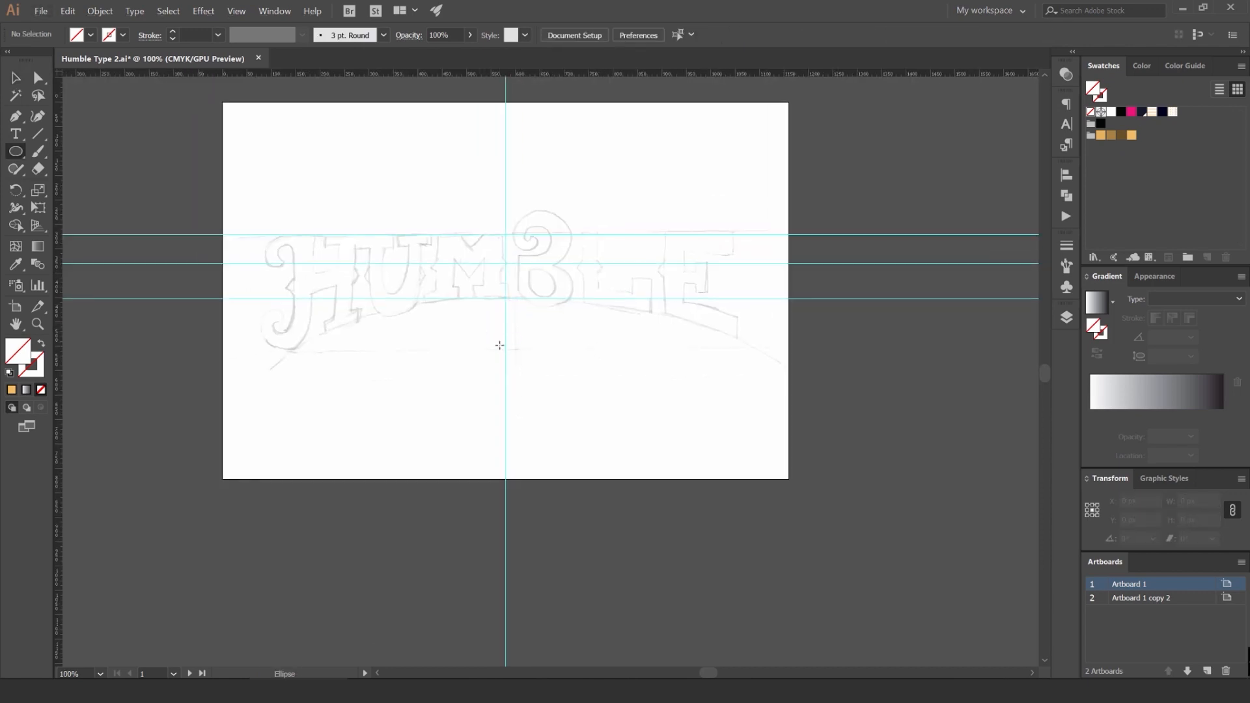
pyautogui.moveTo(505, 365); pyautogui.dragTo(690, 433)
pyautogui.moveTo(690, 366); pyautogui.dragTo(744, 365)
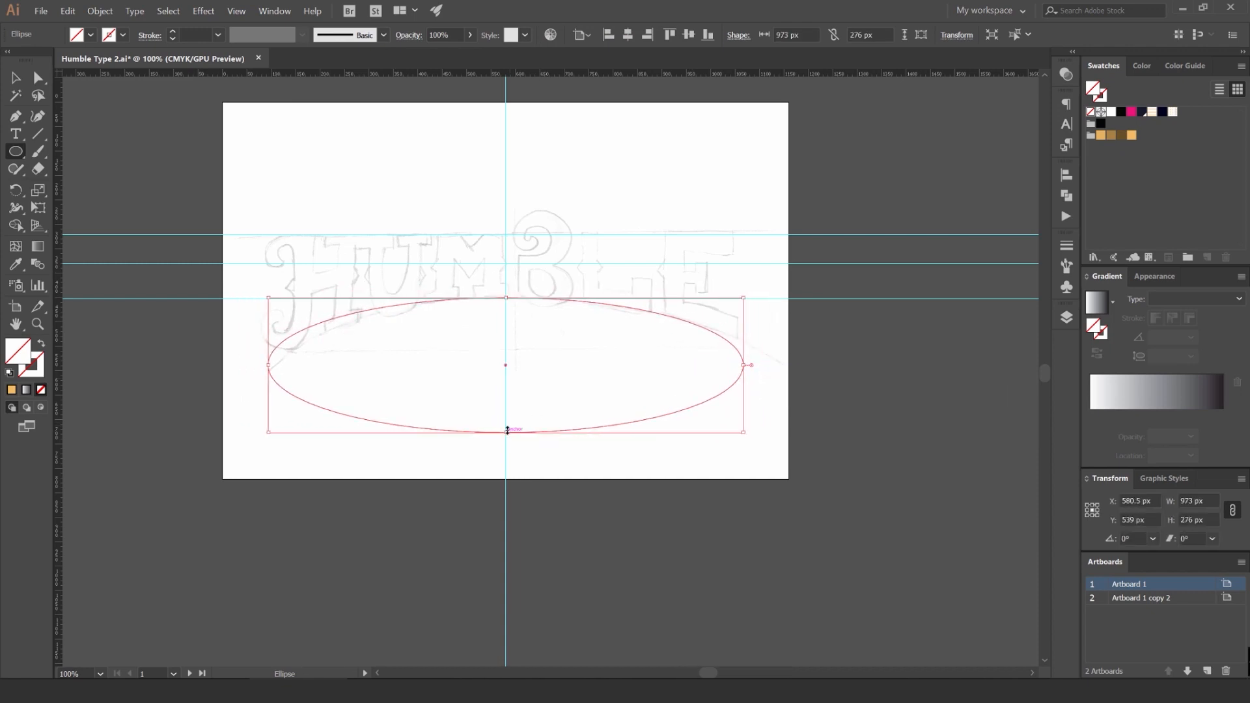
# Step: Enlarge the ellipse downward and sideways to about 1301 by 720 px and centre it horizontally on the artboard
pyautogui.scroll(-1, 506, 430)
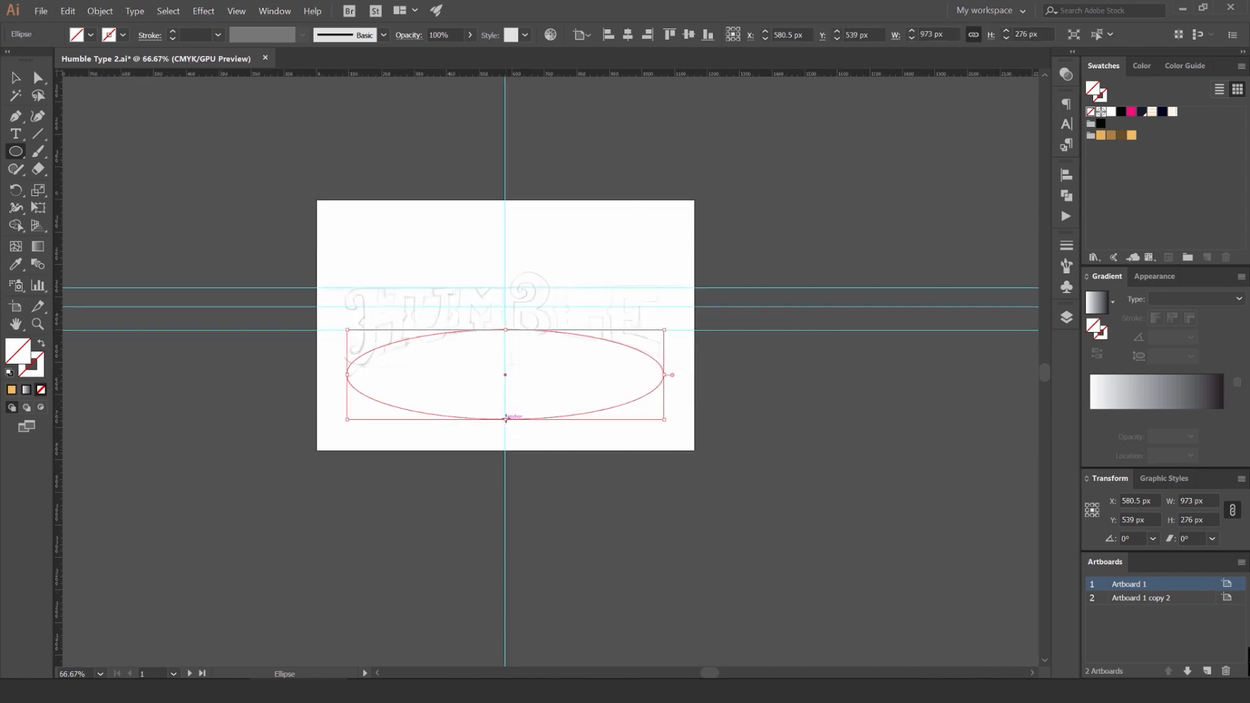
pyautogui.click(506, 418)
pyautogui.press('Escape')
pyautogui.moveTo(506, 424); pyautogui.dragTo(506, 564)
pyautogui.moveTo(664, 447); pyautogui.dragTo(718, 443)
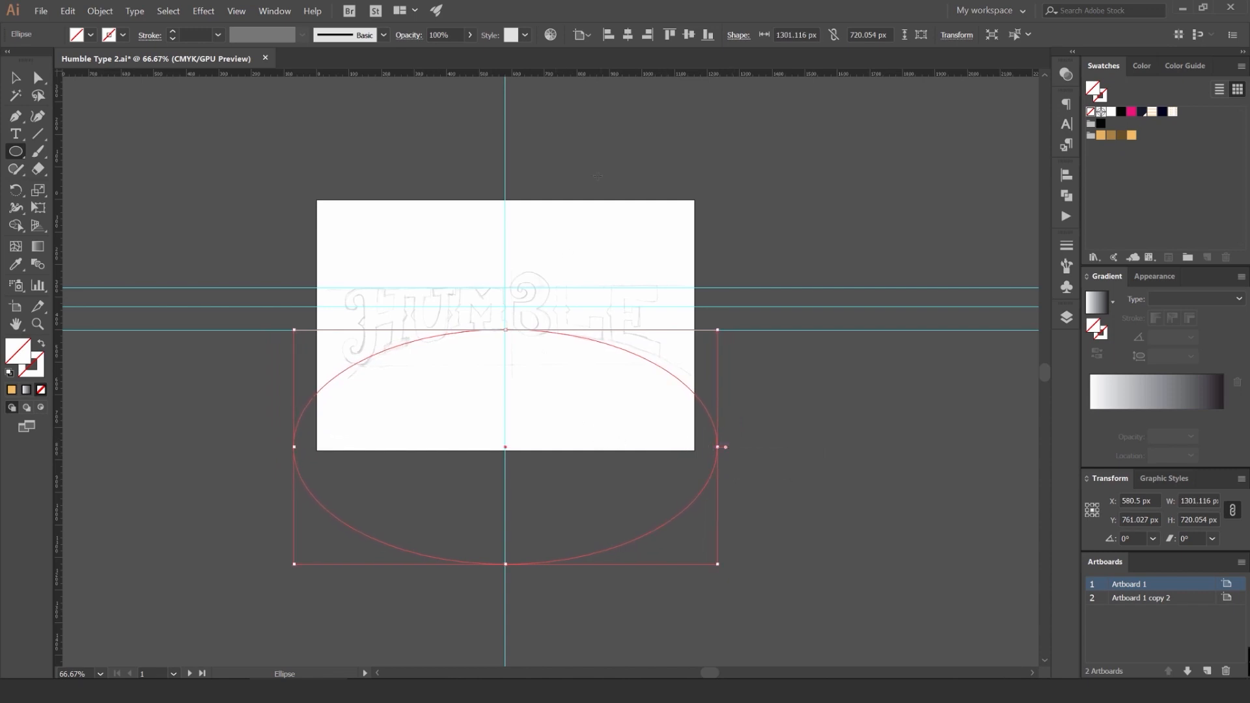
pyautogui.click(628, 35)
# Step: Fill the large ellipse with the first orange swatch of the colour group
pyautogui.press('v')
pyautogui.click(818, 184)
pyautogui.hotkey('ctrl', '=')
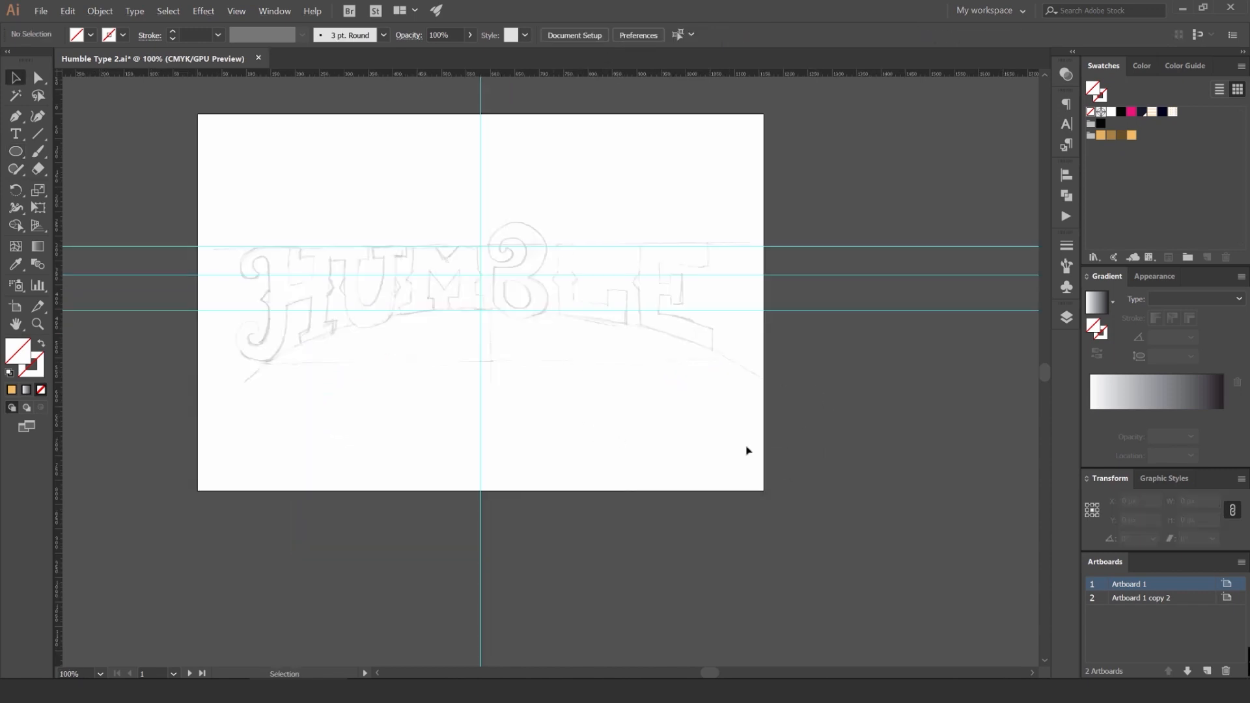
pyautogui.hotkey('ctrl', 'a')
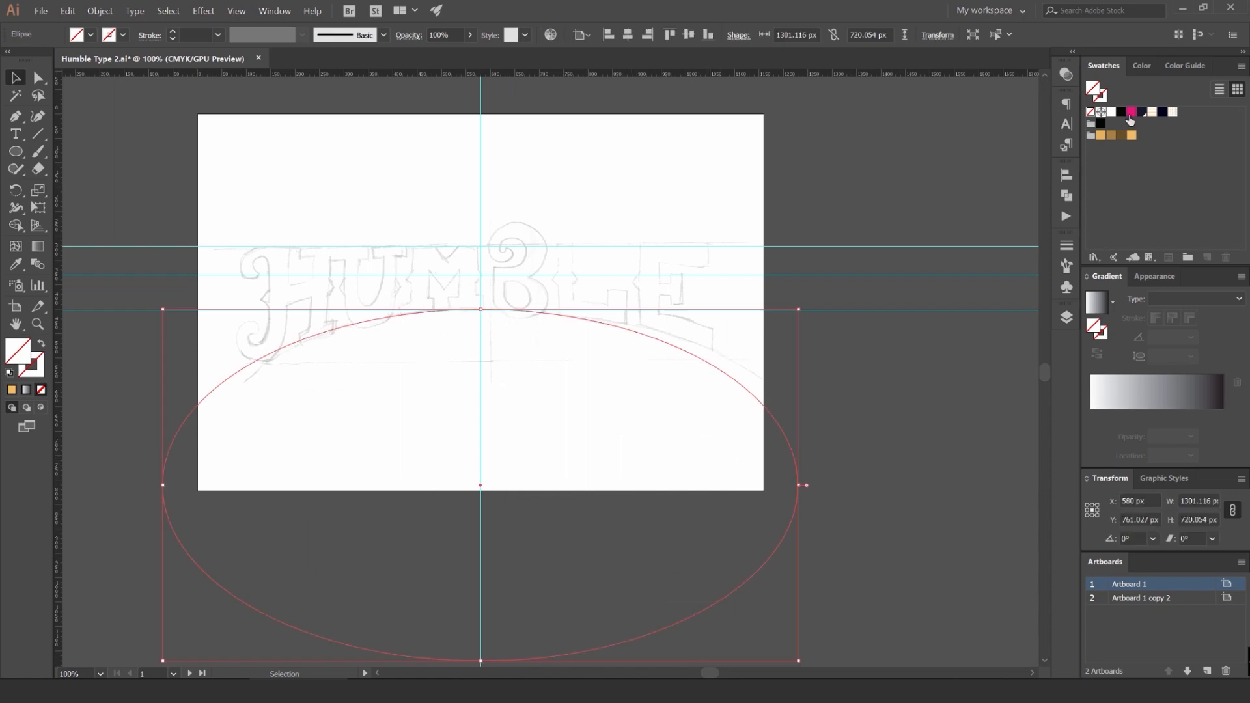
pyautogui.click(1102, 135)
pyautogui.click(830, 393)
pyautogui.click(750, 467)
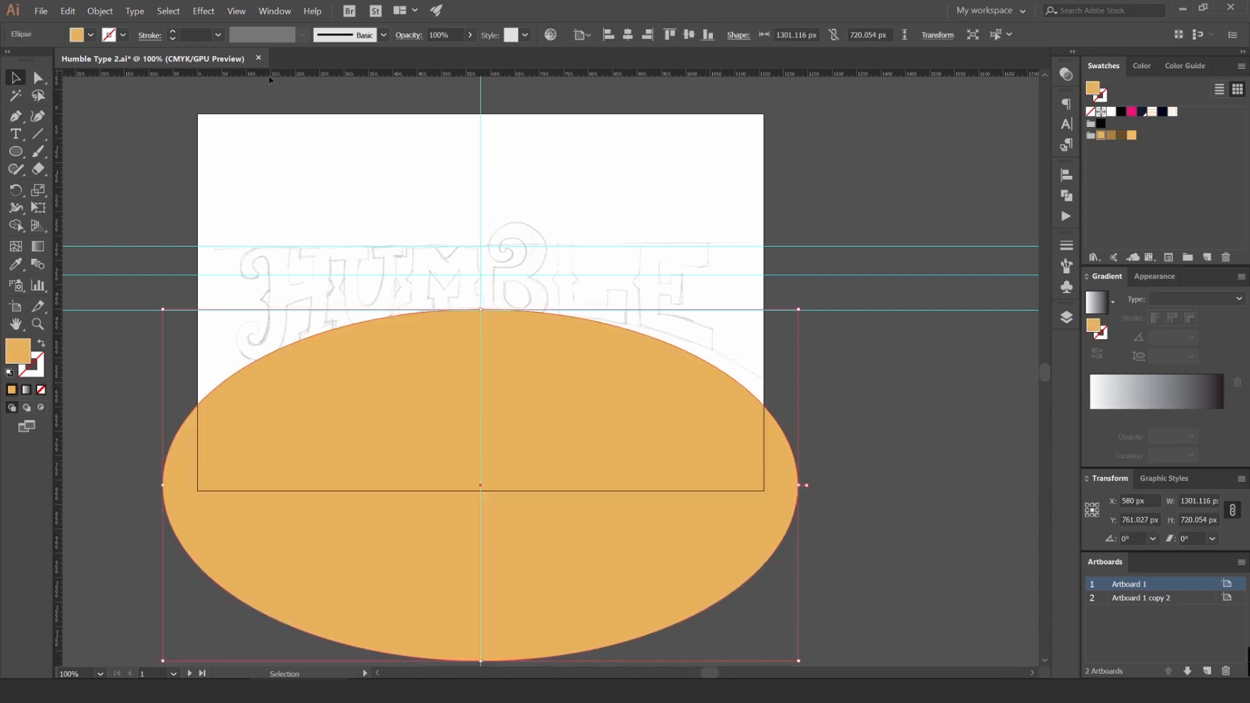
# Step: Convert the filled ellipse into a guide
pyautogui.click(237, 11)
pyautogui.moveTo(362, 338)
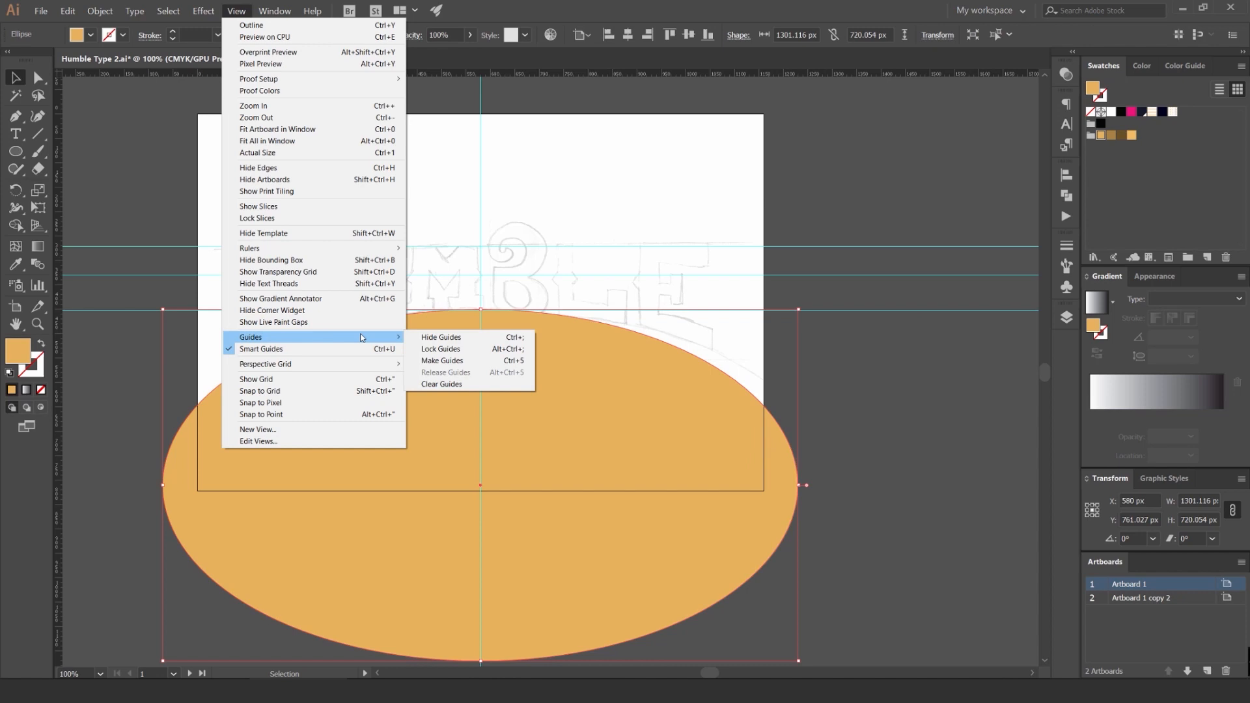
pyautogui.click(440, 361)
pyautogui.click(567, 307)
# Step: Examine how closely the elliptical guide follows the sketch's curved baseline, especially under the L and E
pyautogui.scroll(3, 566, 307)
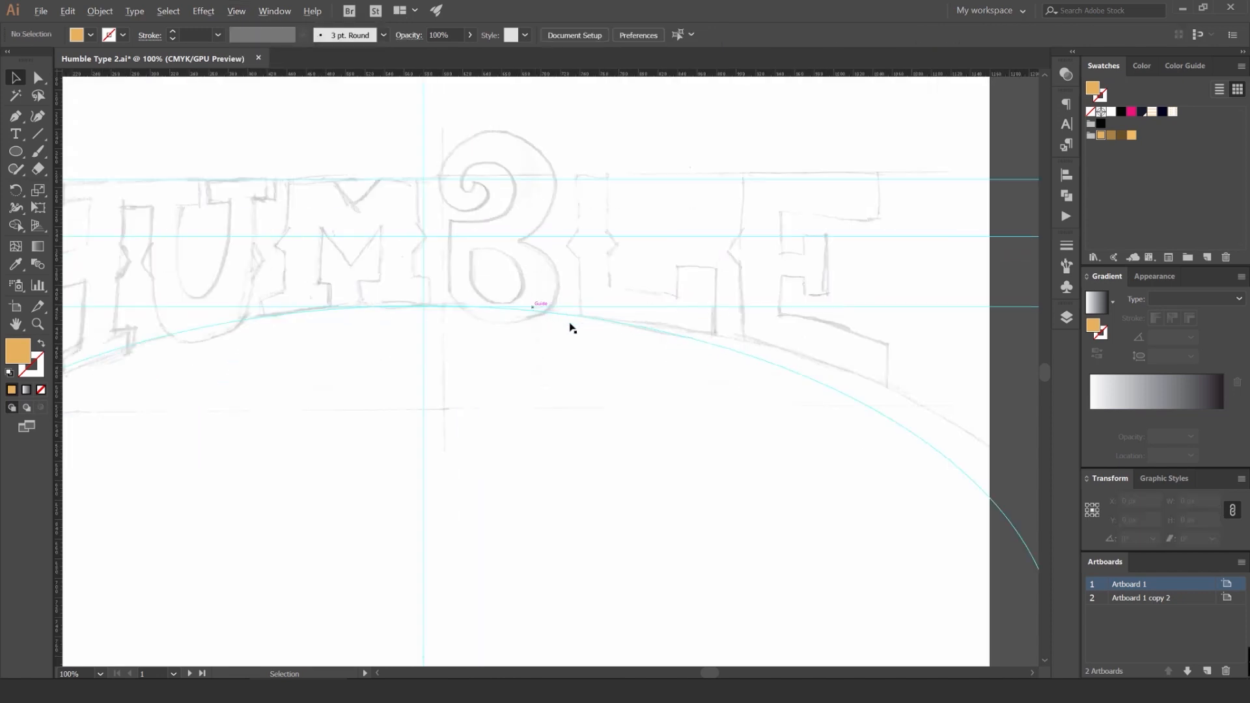
pyautogui.scroll(-4, 781, 350)
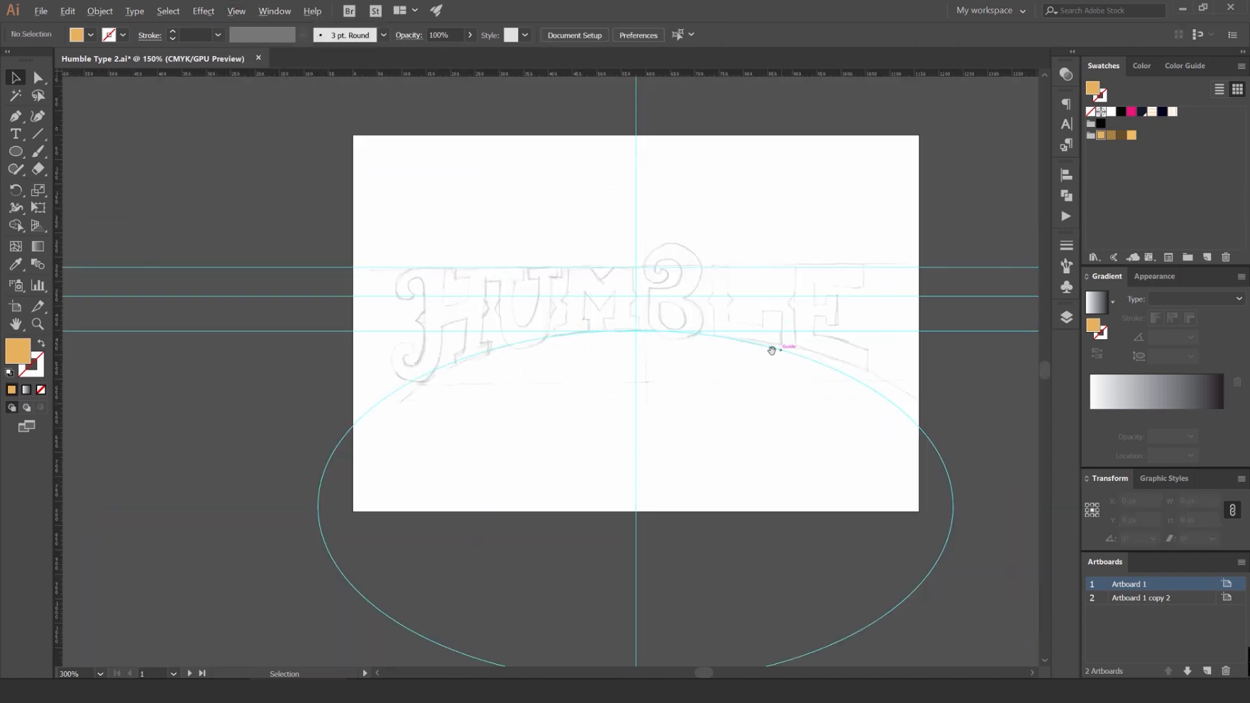
pyautogui.moveTo(917, 363); pyautogui.dragTo(837, 370)
pyautogui.scroll(2, 747, 363)
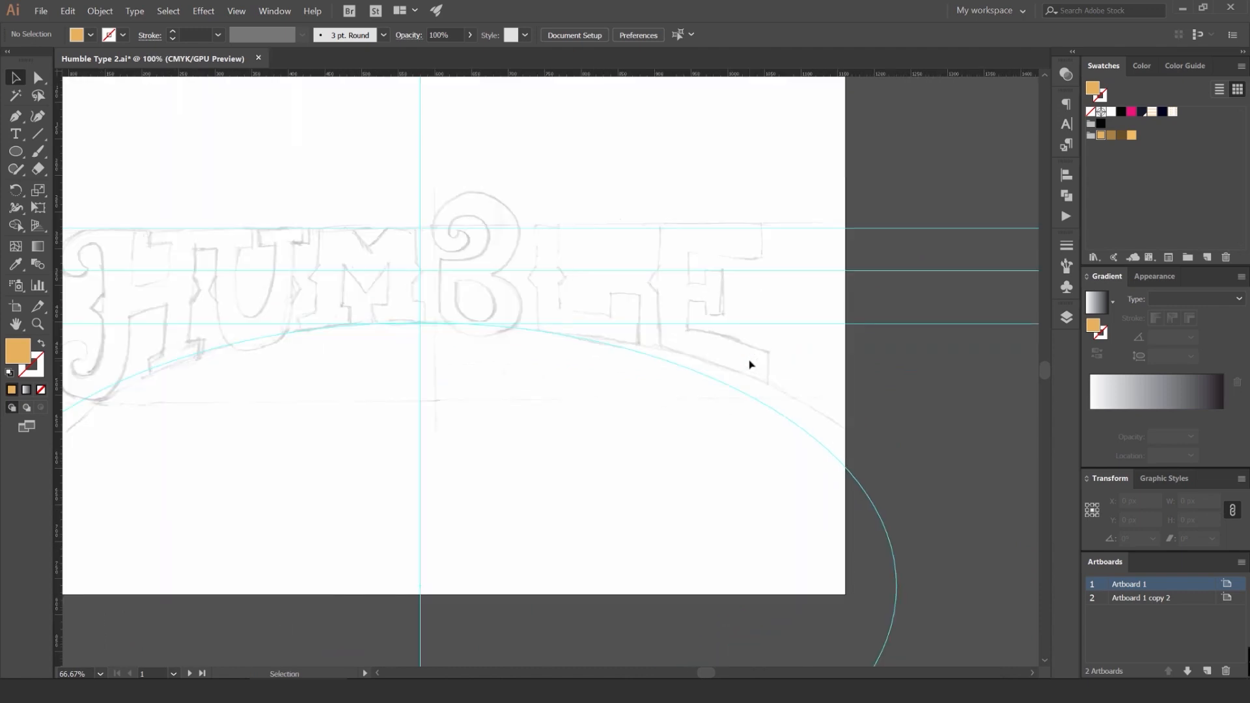
pyautogui.scroll(3, 703, 352)
pyautogui.scroll(2, 588, 355)
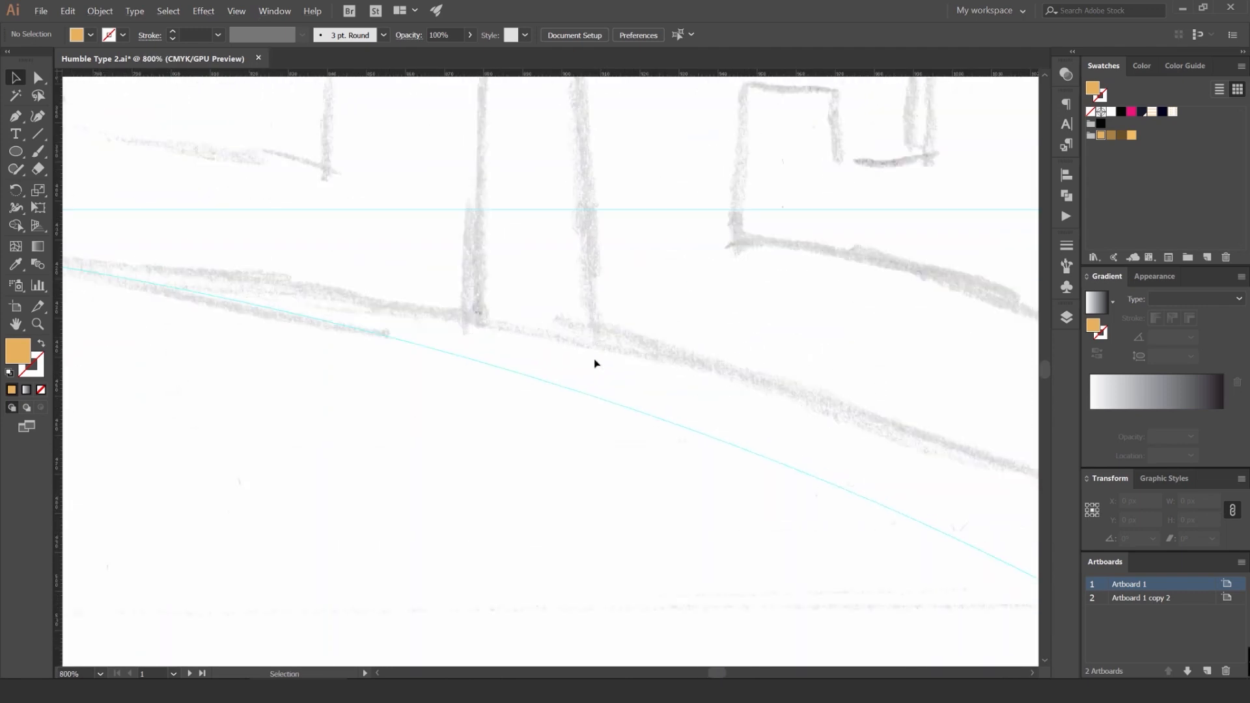
pyautogui.scroll(-1, 598, 395)
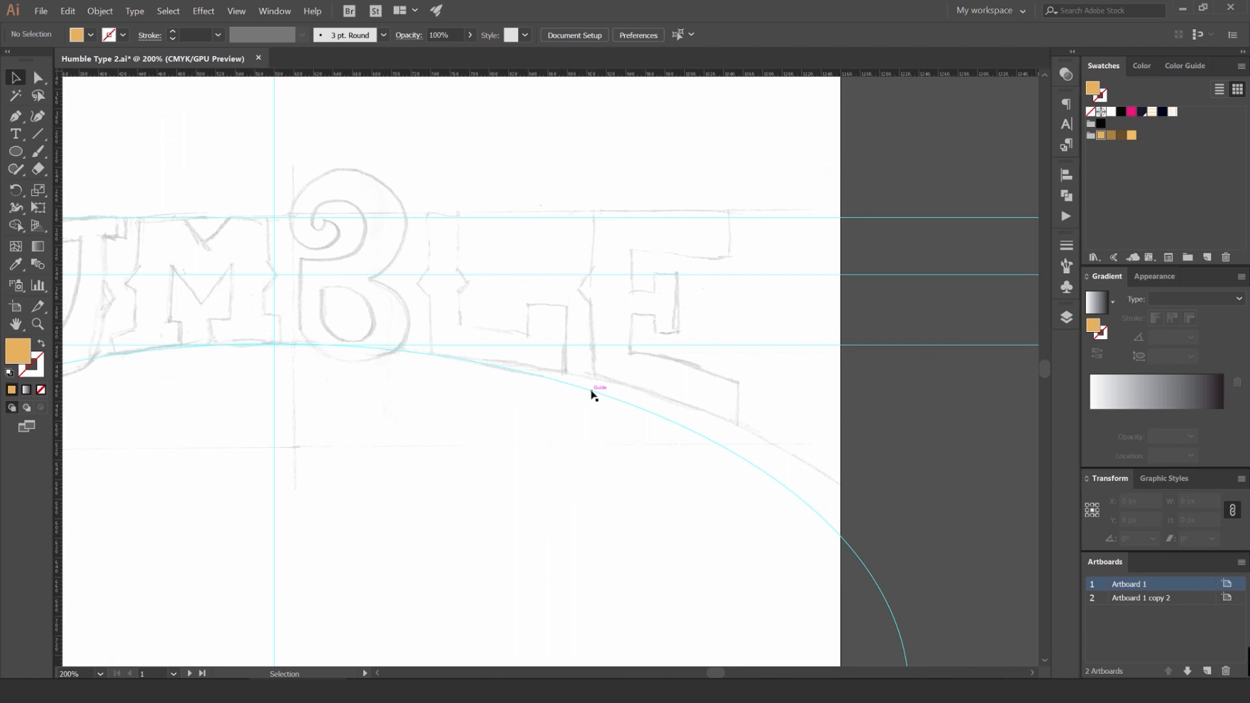
pyautogui.moveTo(460, 380); pyautogui.dragTo(480, 384)
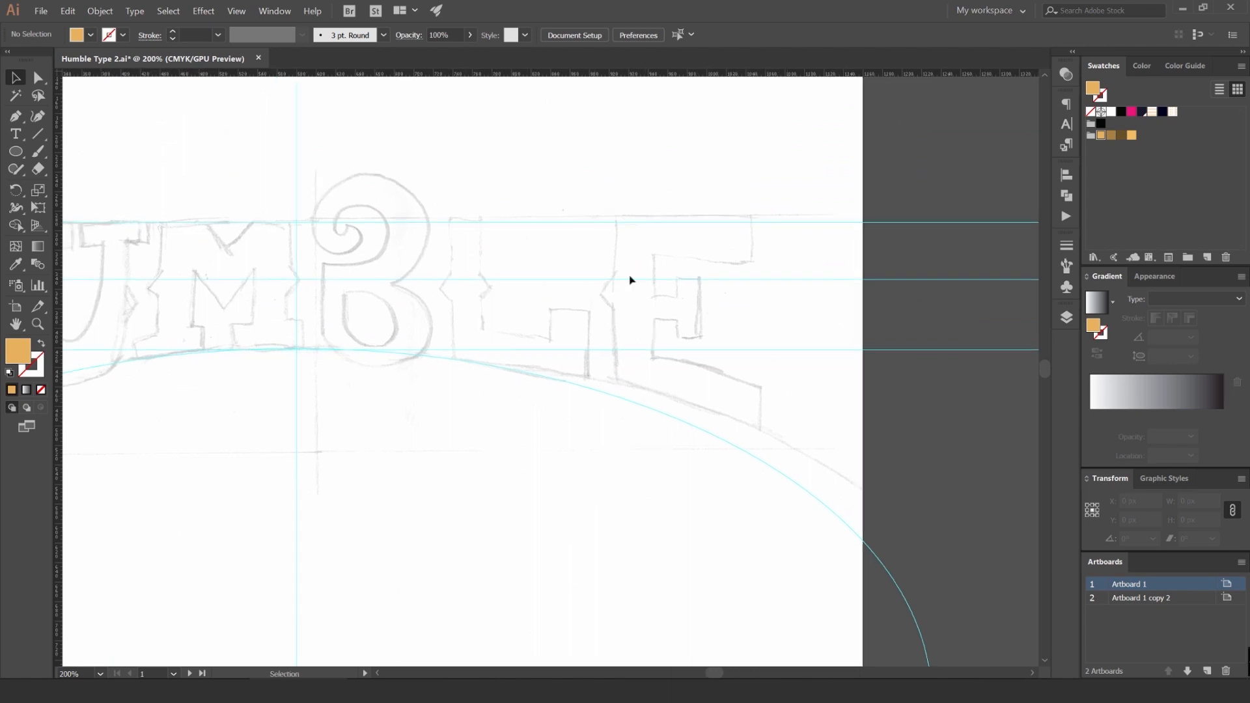
pyautogui.scroll(-3, 686, 342)
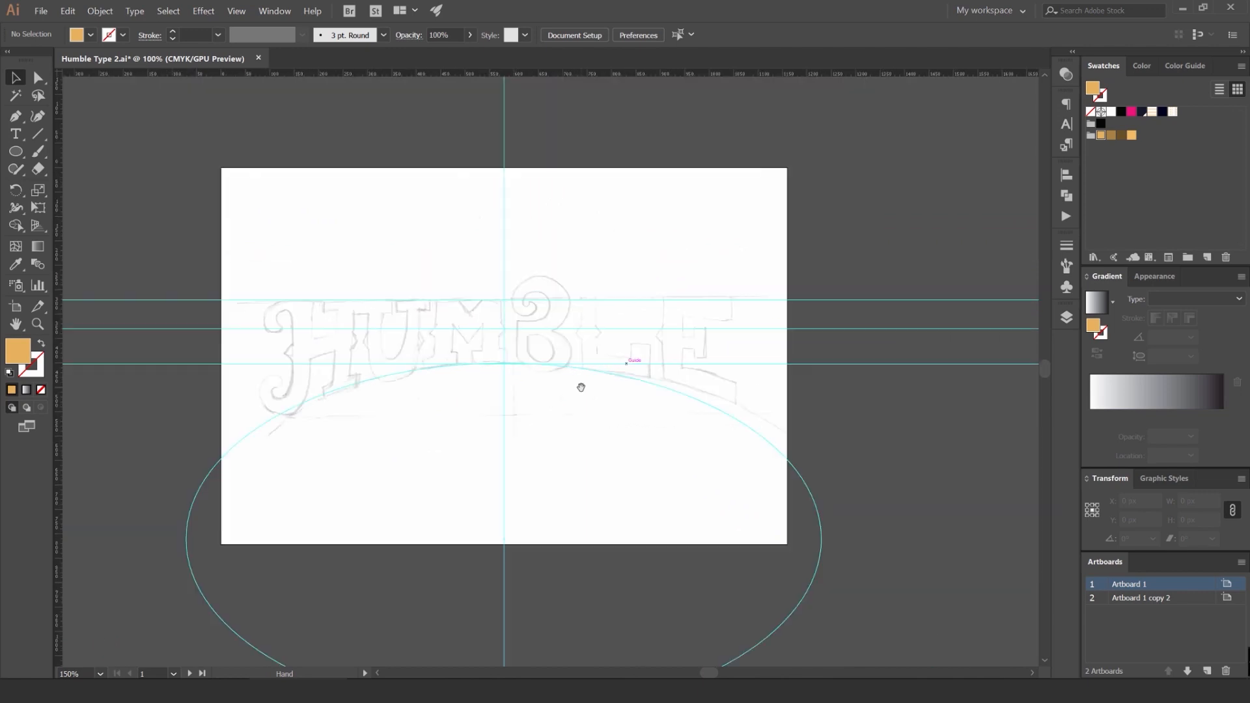
pyautogui.moveTo(489, 284); pyautogui.dragTo(536, 270)
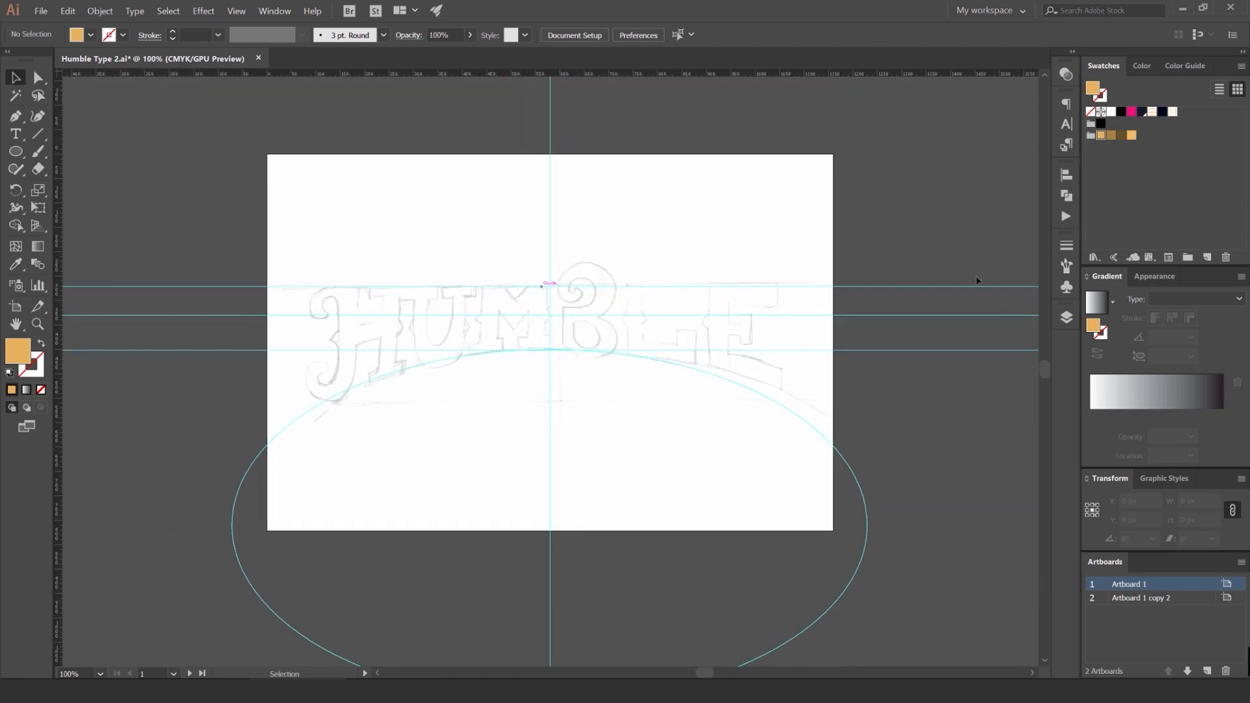
# Step: Create a new layer above the Guides layer and toggle the Guides layer's visibility
pyautogui.click(1067, 317)
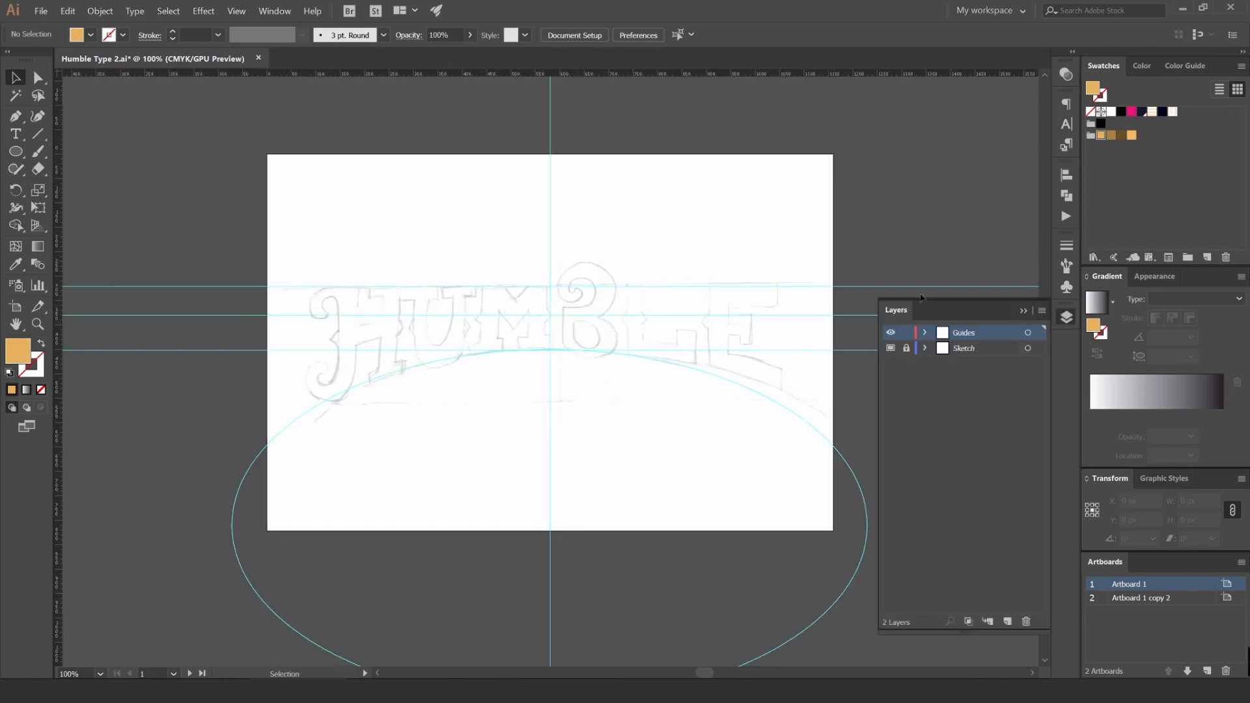
pyautogui.click(1009, 622)
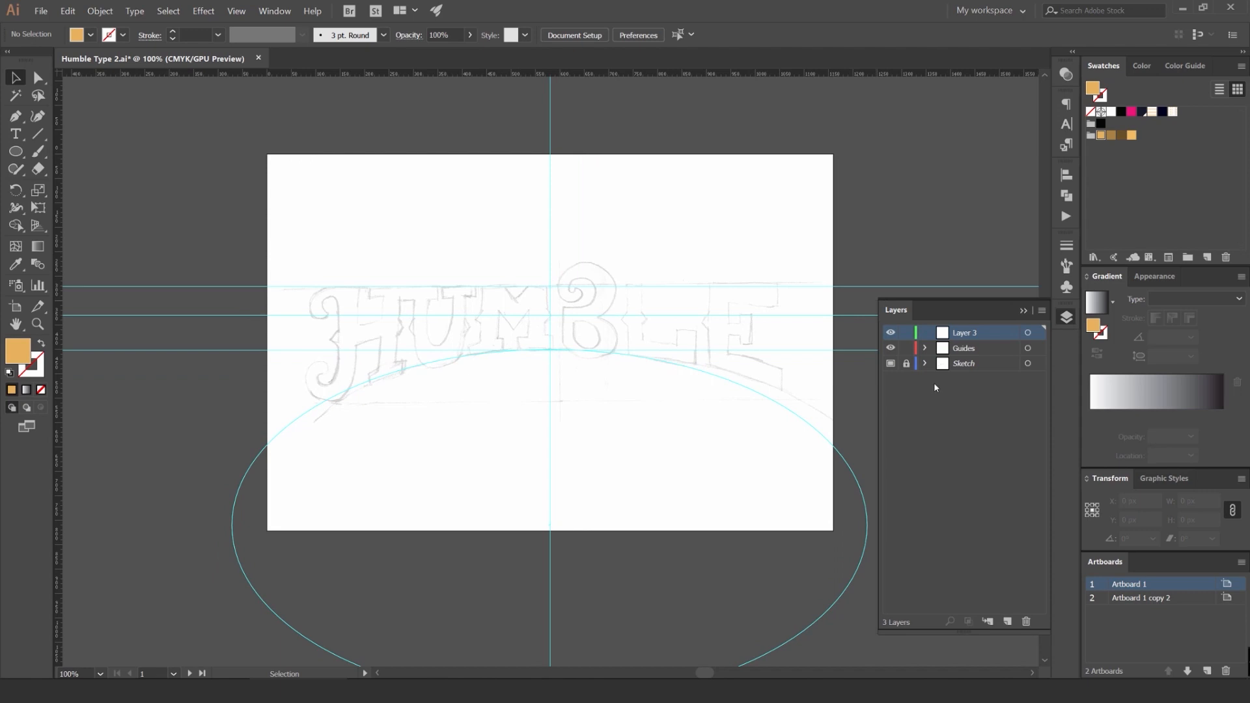
pyautogui.click(891, 349)
pyautogui.click(891, 349)
pyautogui.click(891, 349)
# Step: Unlock the Sketch layer and nudge the clipped sketch left to about X 561 px so it lines up better with the guides
pyautogui.click(911, 366)
pyautogui.click(768, 338)
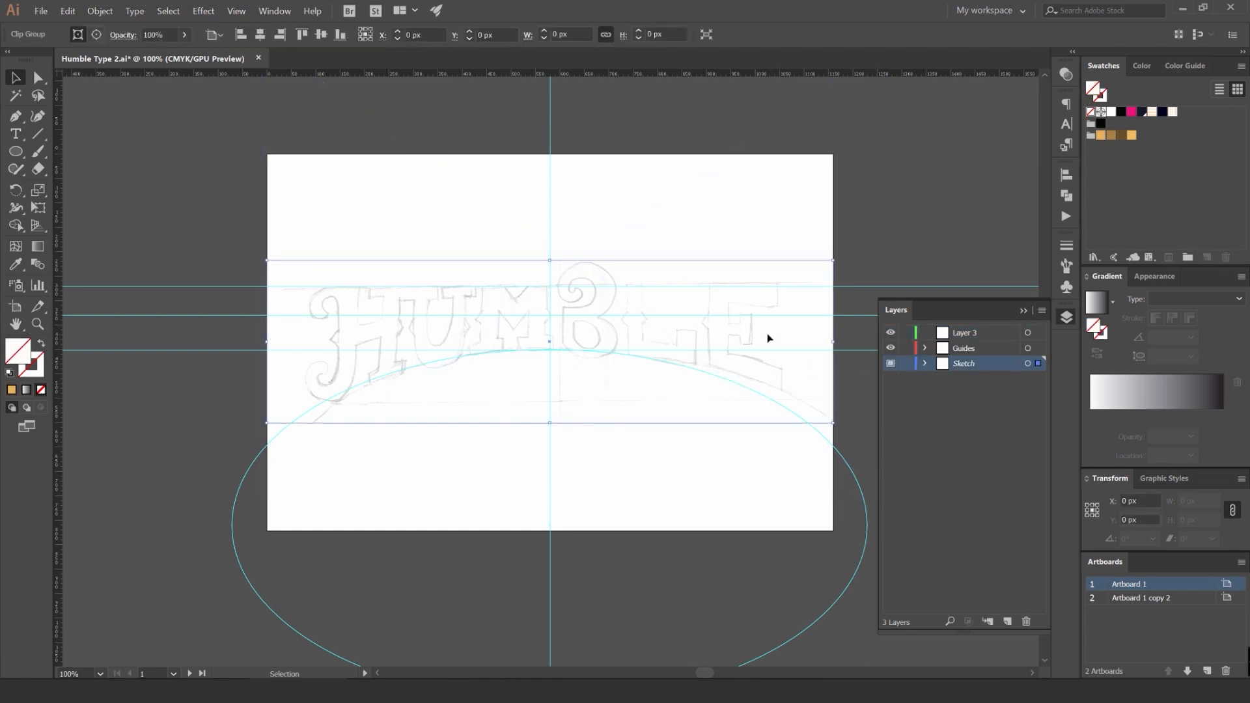
pyautogui.press('Left')
pyautogui.press('Left')
pyautogui.press('Left')
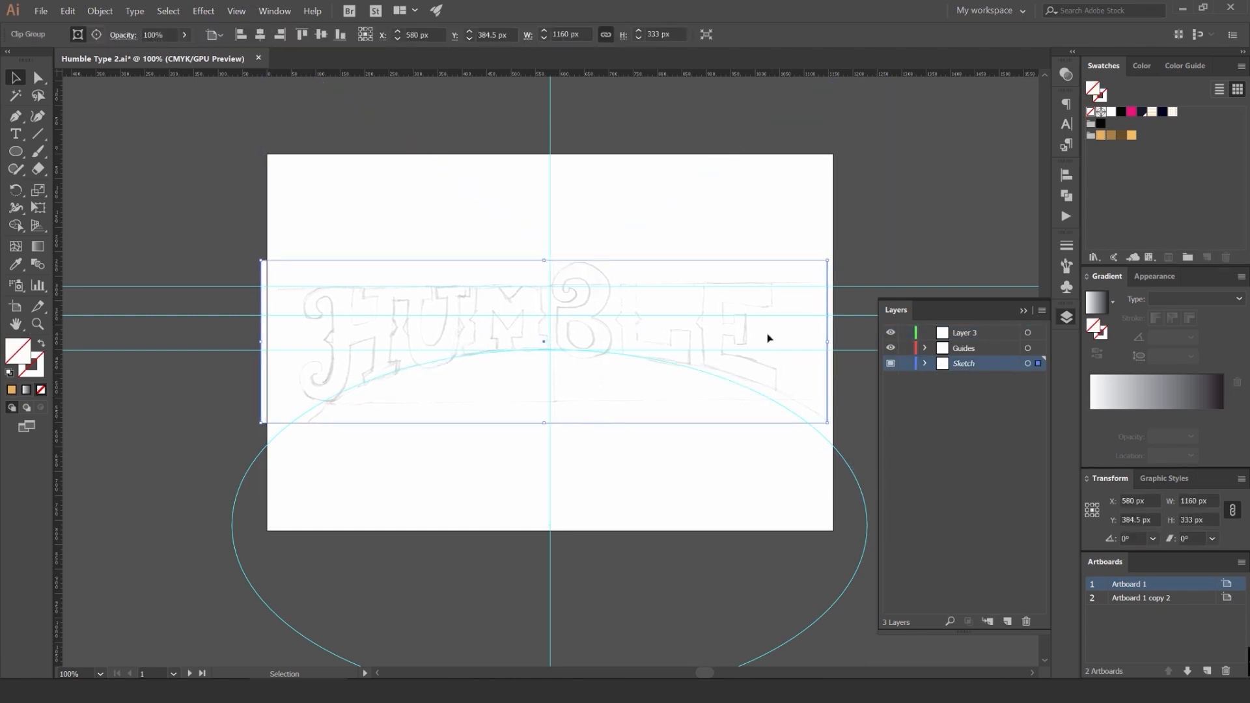
pyautogui.press('Left')
pyautogui.press('Left')
pyautogui.press('Left')
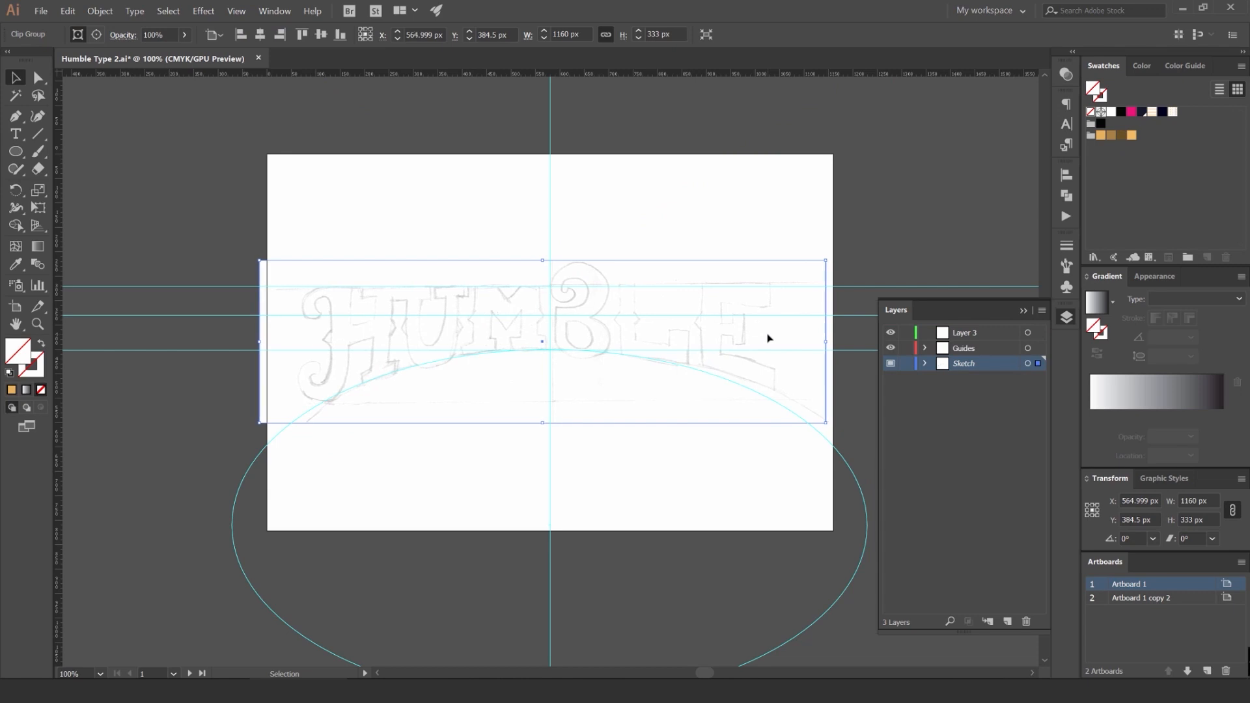
pyautogui.press('Left')
pyautogui.press('Left')
pyautogui.press('Left')
pyautogui.press('Left')
pyautogui.press('Left')
pyautogui.press('Left')
pyautogui.press('Left')
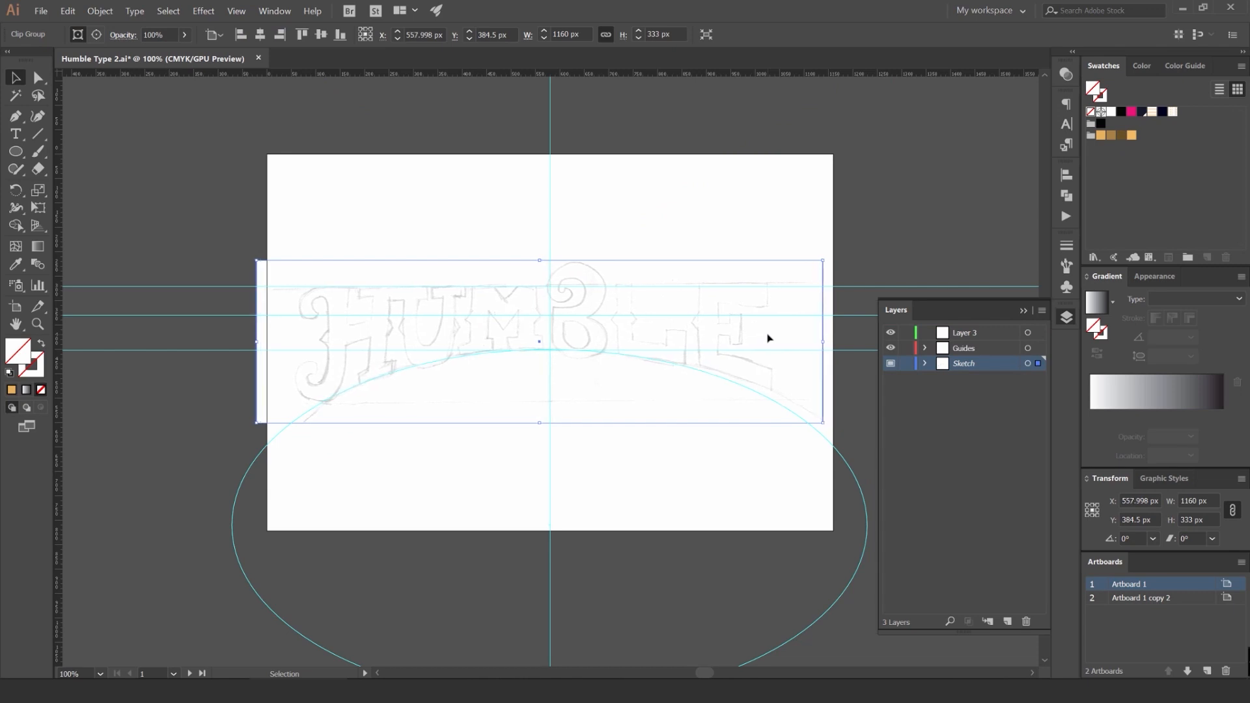
pyautogui.press('Right')
pyautogui.press('Right')
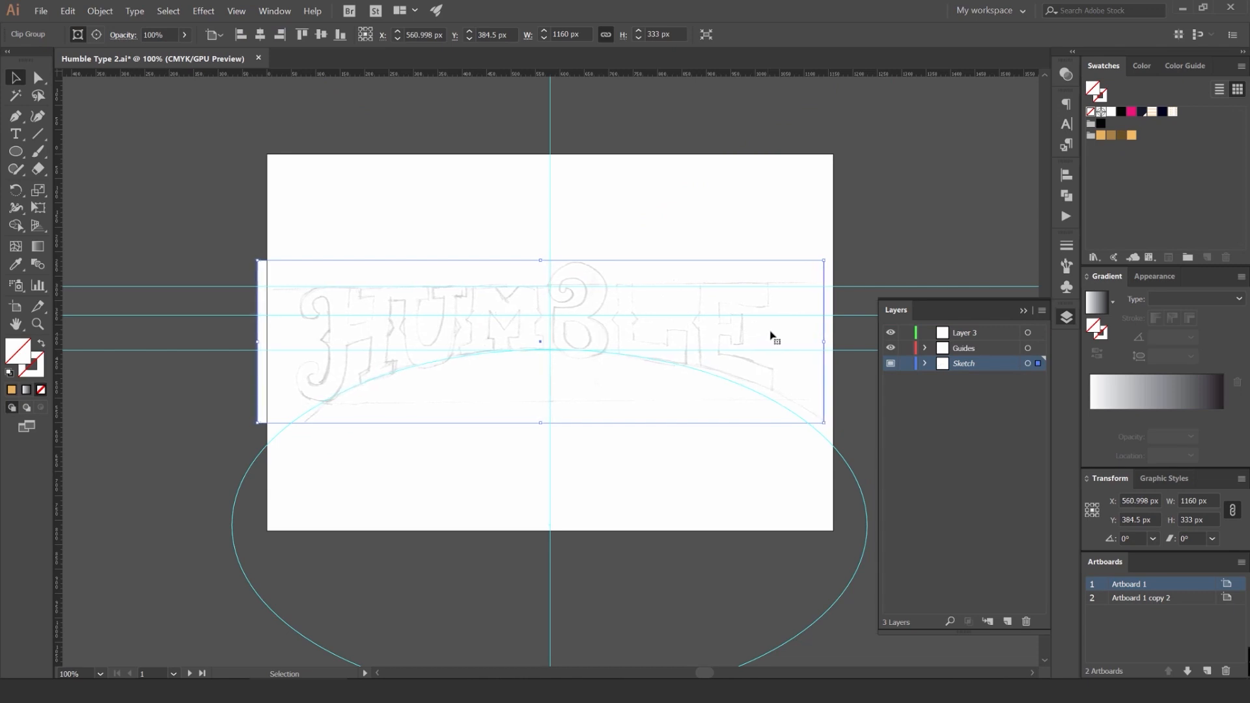
# Step: Pull the left edge of the sketch's clipping path in to the artboard's left edge with Direct Selection
pyautogui.click(933, 243)
pyautogui.press('a')
pyautogui.click(260, 262)
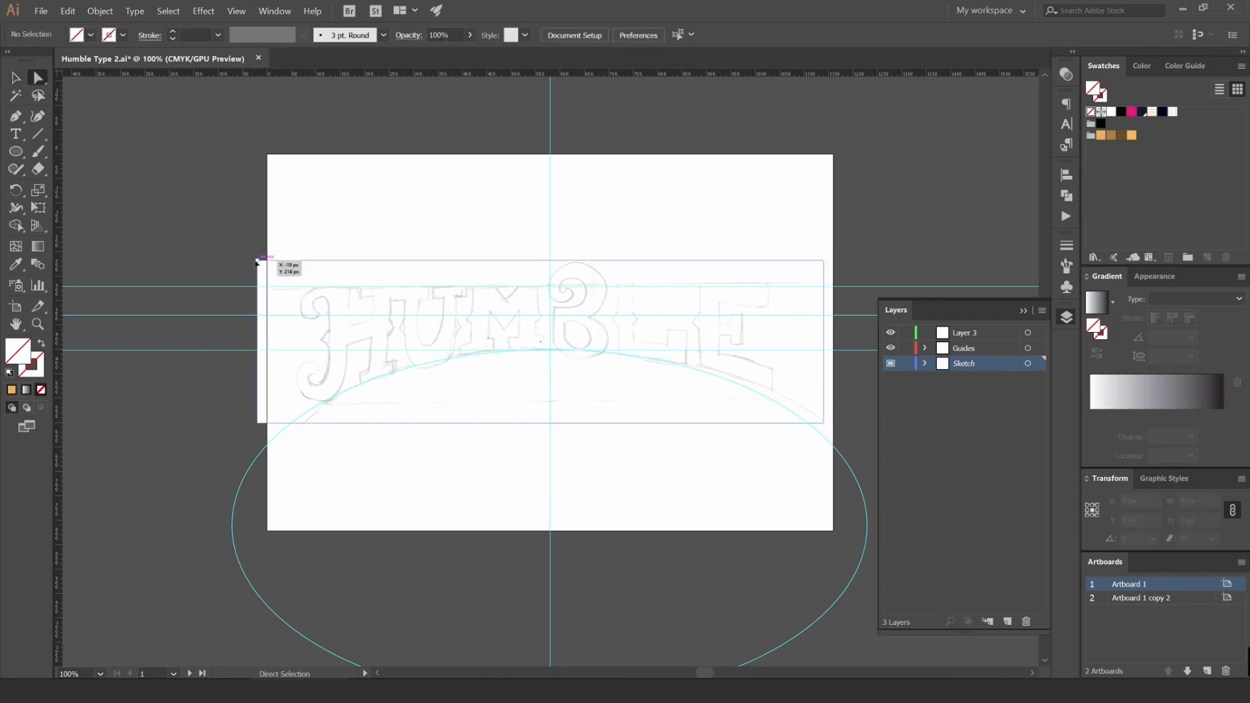
pyautogui.keyDown('shift'); pyautogui.click(261, 424); pyautogui.keyUp('shift')
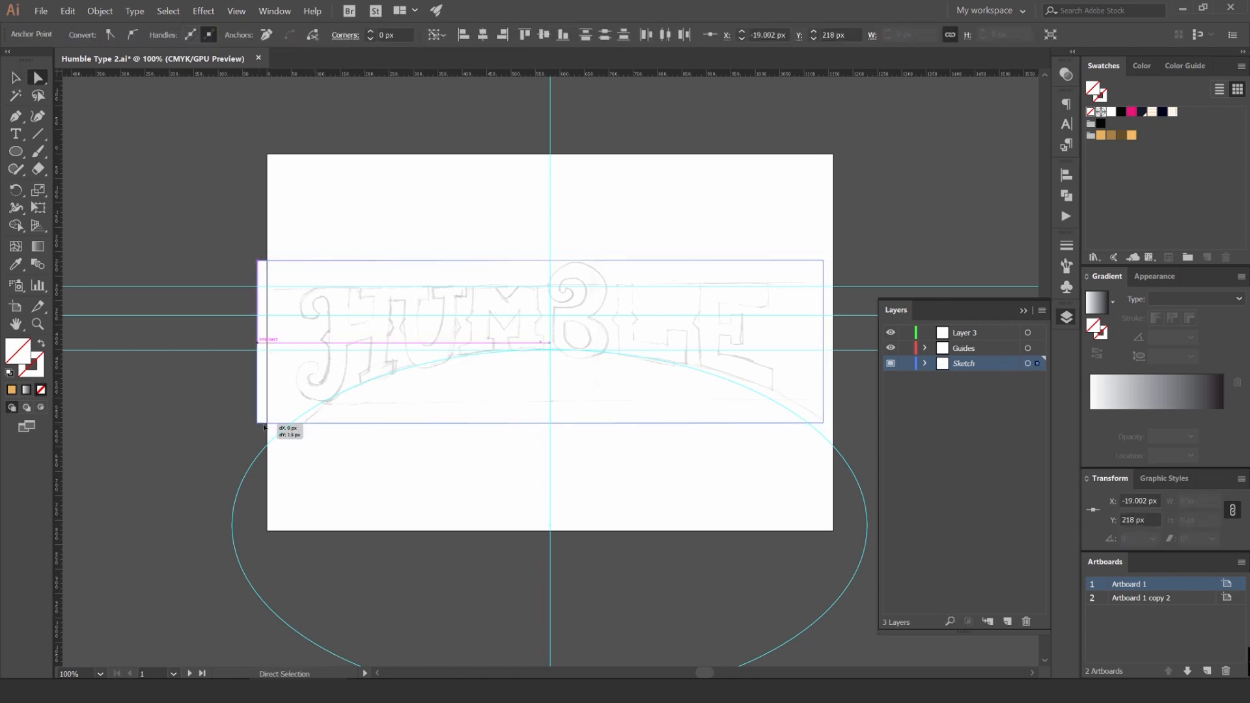
# Step: Lock the Sketch and Guides layers and rename Layer 3 as Build
pyautogui.click(907, 363)
pyautogui.click(907, 348)
pyautogui.doubleClick(967, 332)
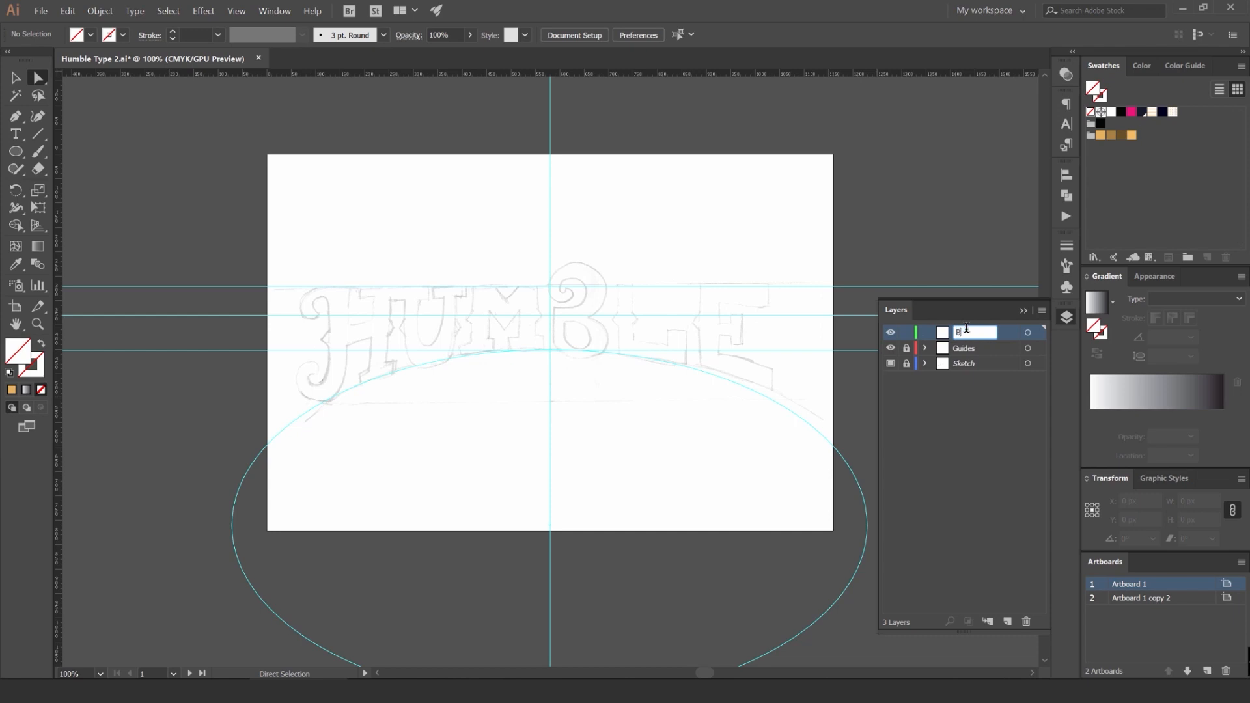
pyautogui.write('Build')
pyautogui.press('Return')
pyautogui.click(1068, 324)
# Step: Set up the Pen tool with the magenta swatch as colour and a 2 pt stroke
pyautogui.moveTo(521, 286); pyautogui.dragTo(625, 265)
pyautogui.scroll(2, 424, 288)
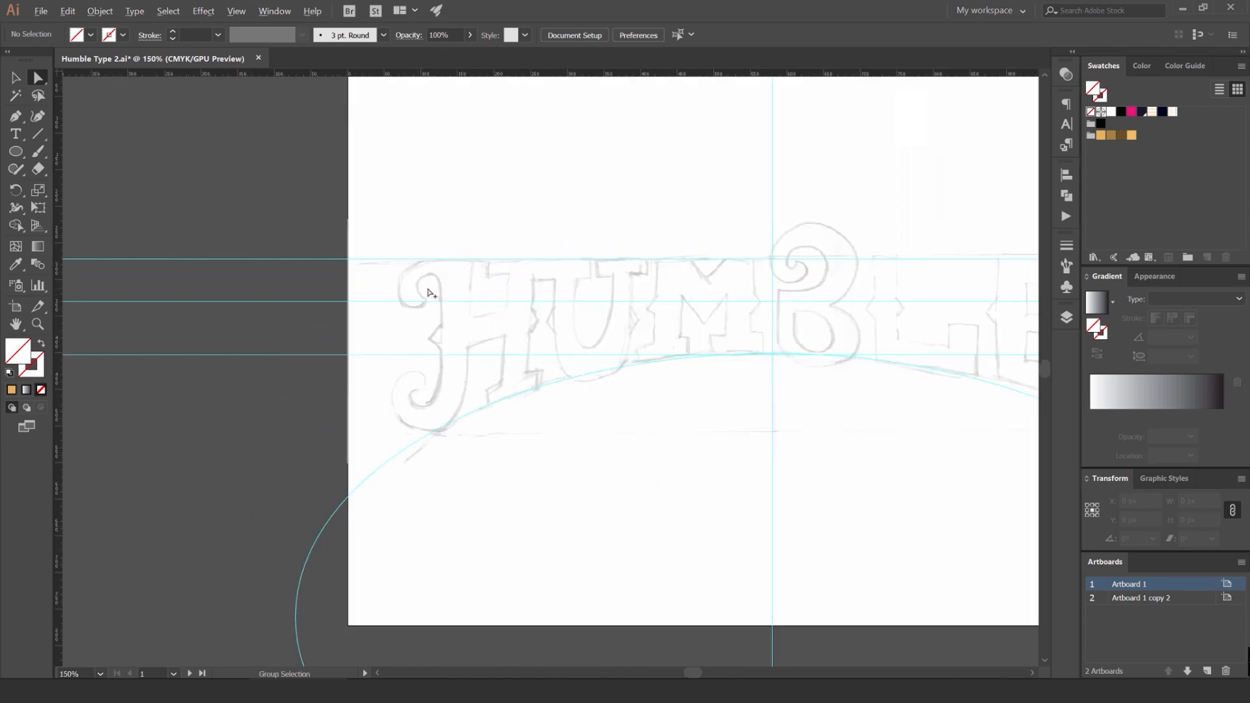
pyautogui.moveTo(523, 282); pyautogui.dragTo(486, 271)
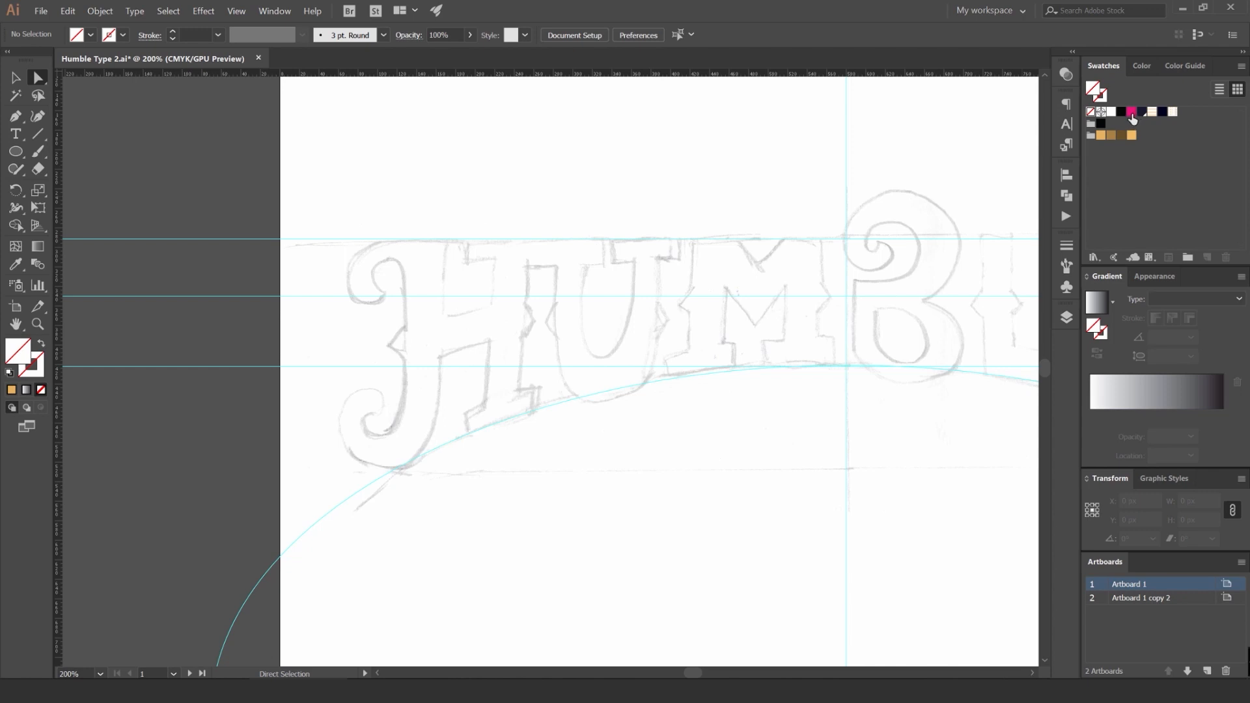
pyautogui.press('p')
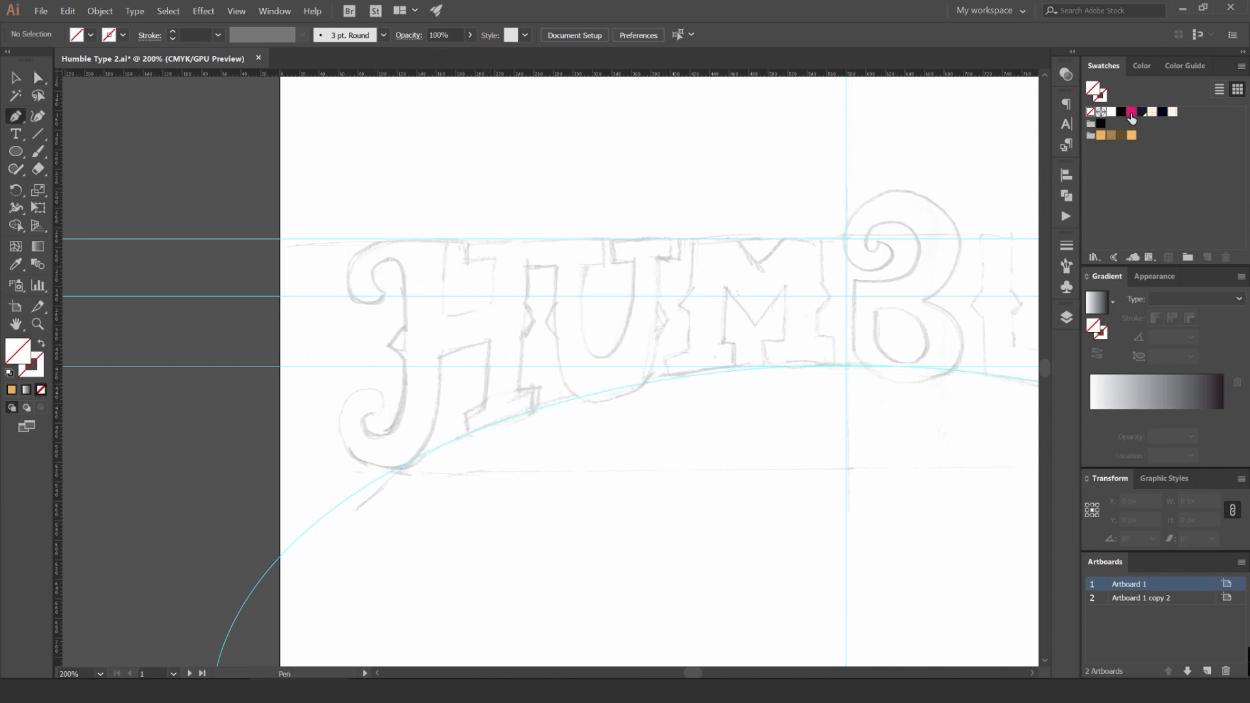
pyautogui.click(1132, 114)
pyautogui.click(175, 32)
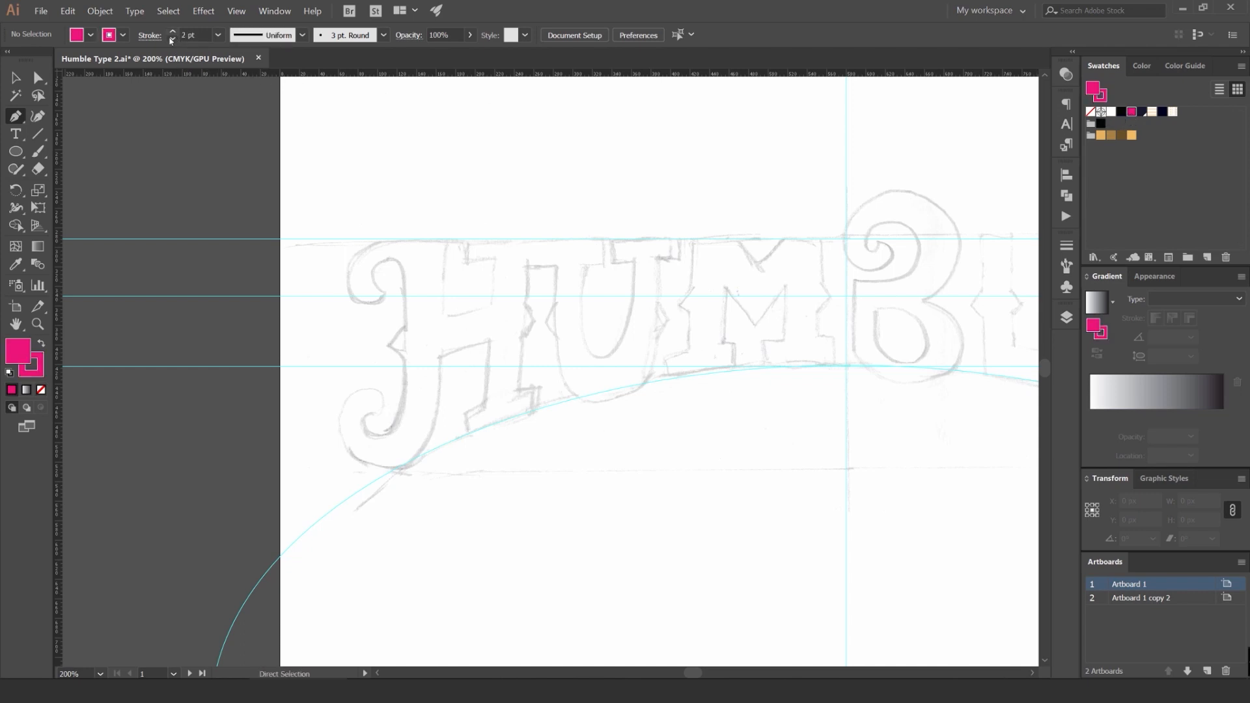
pyautogui.doubleClick(187, 33)
# Step: Start tracing the H with a straight Pen segment along the top guide from about X 170 px to X 115 px
pyautogui.scroll(2, 427, 361)
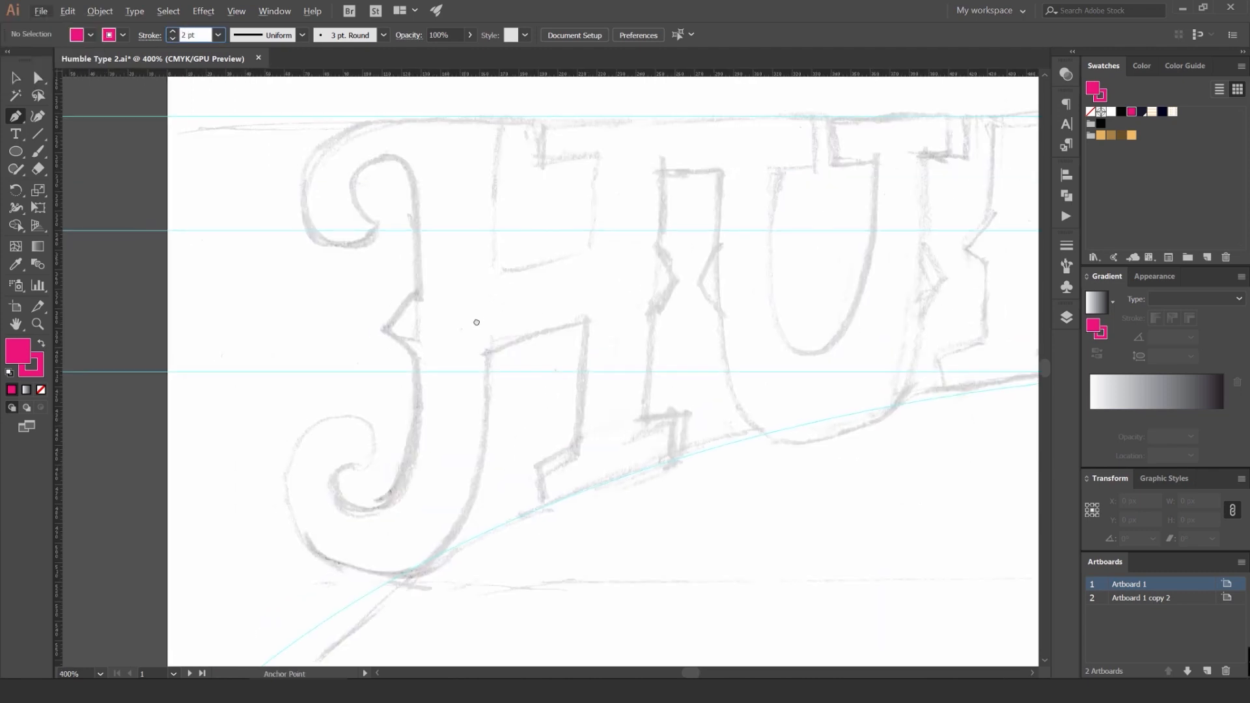
pyautogui.moveTo(468, 204); pyautogui.dragTo(500, 232)
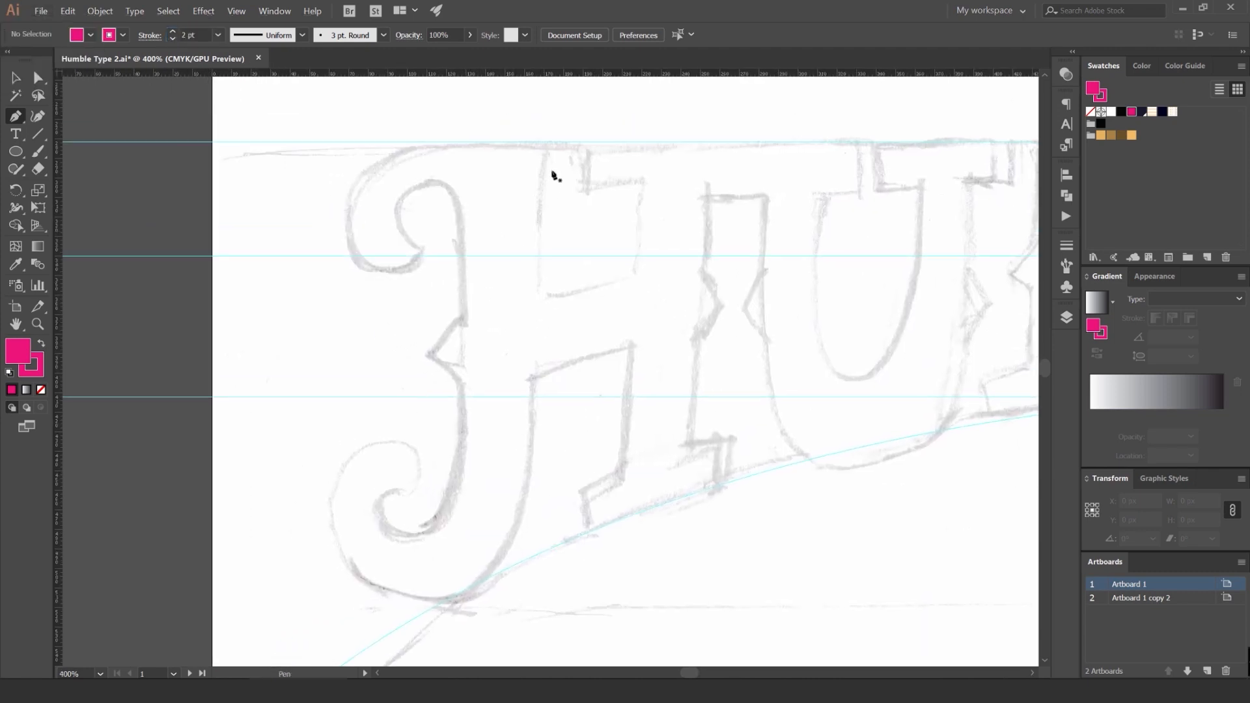
pyautogui.scroll(1, 401, 141)
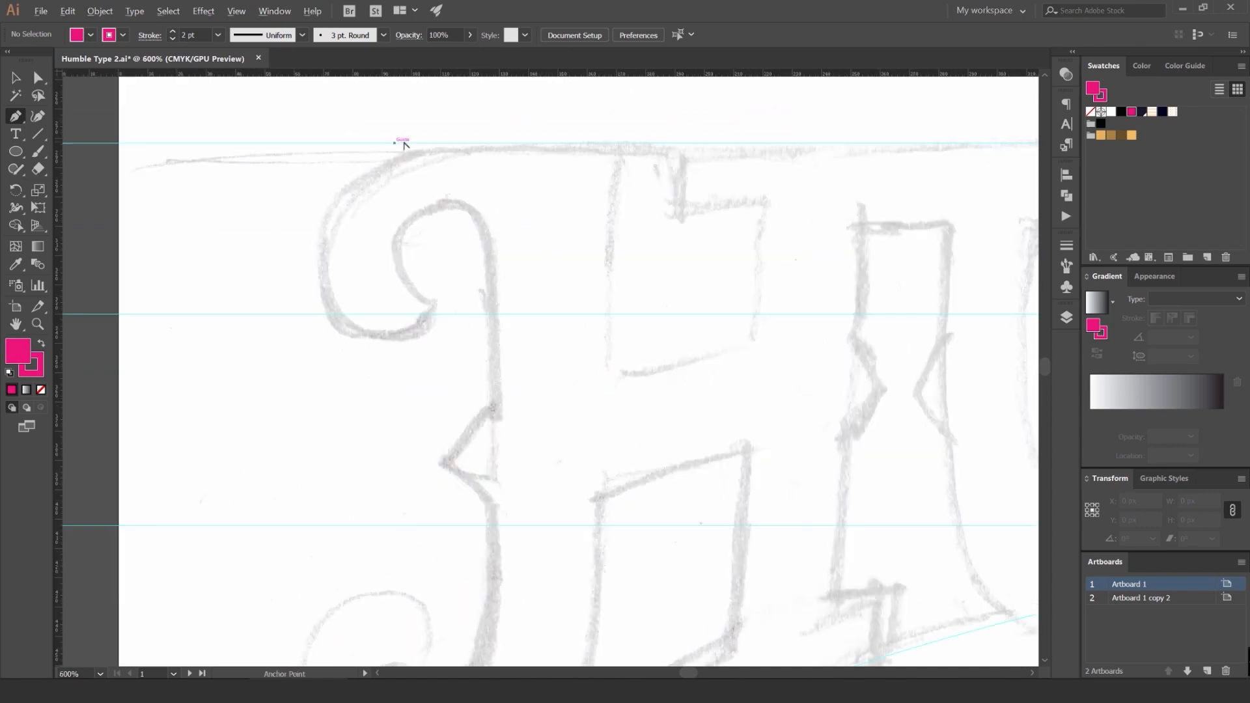
pyautogui.scroll(-4, 377, 189)
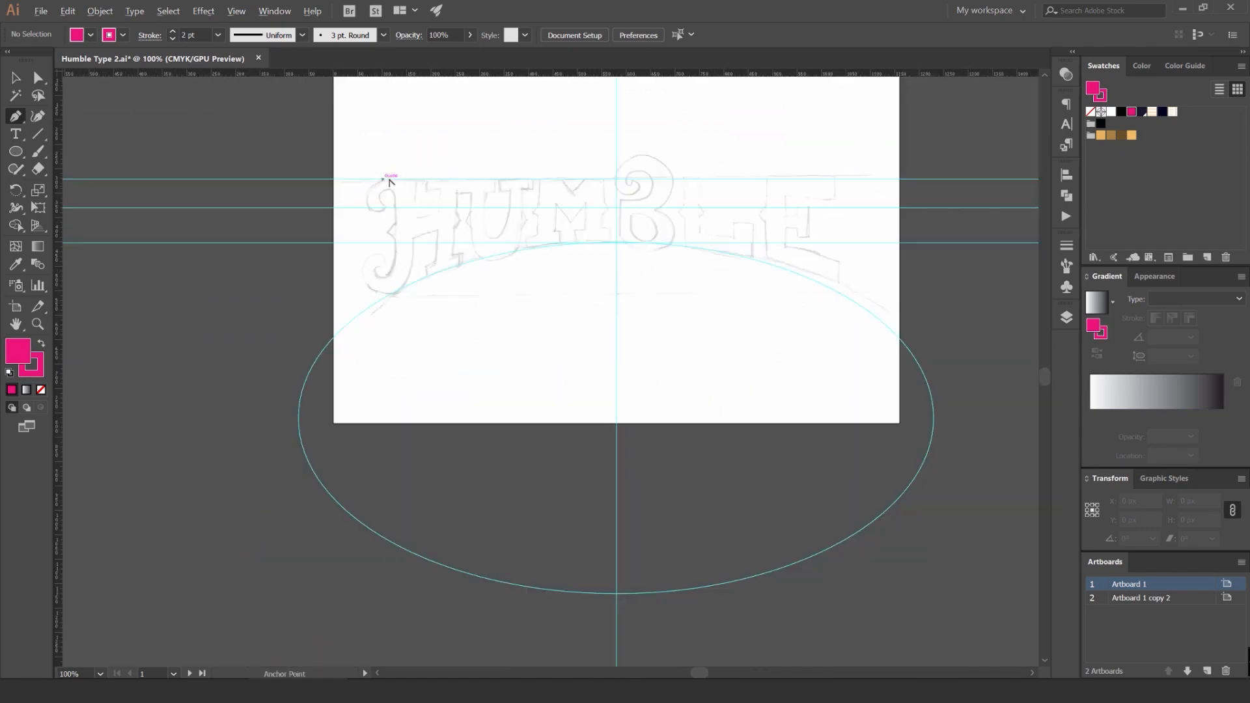
pyautogui.scroll(4, 396, 182)
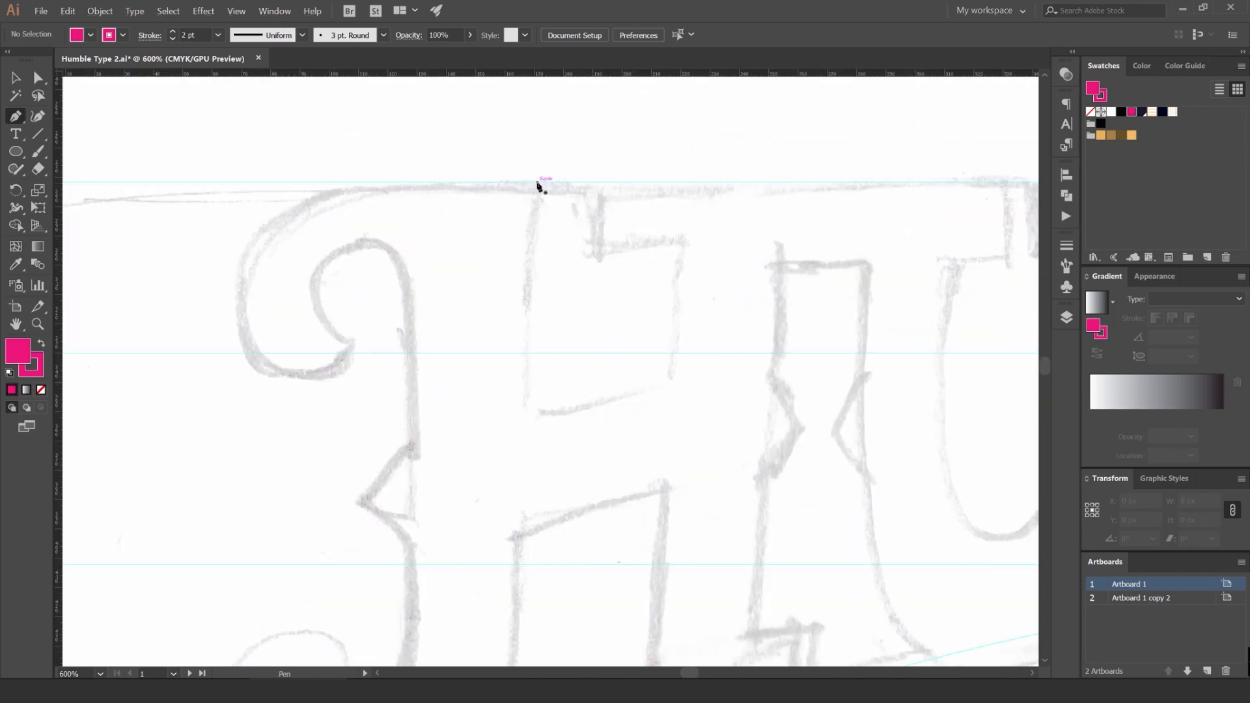
pyautogui.moveTo(353, 200); pyautogui.dragTo(475, 180)
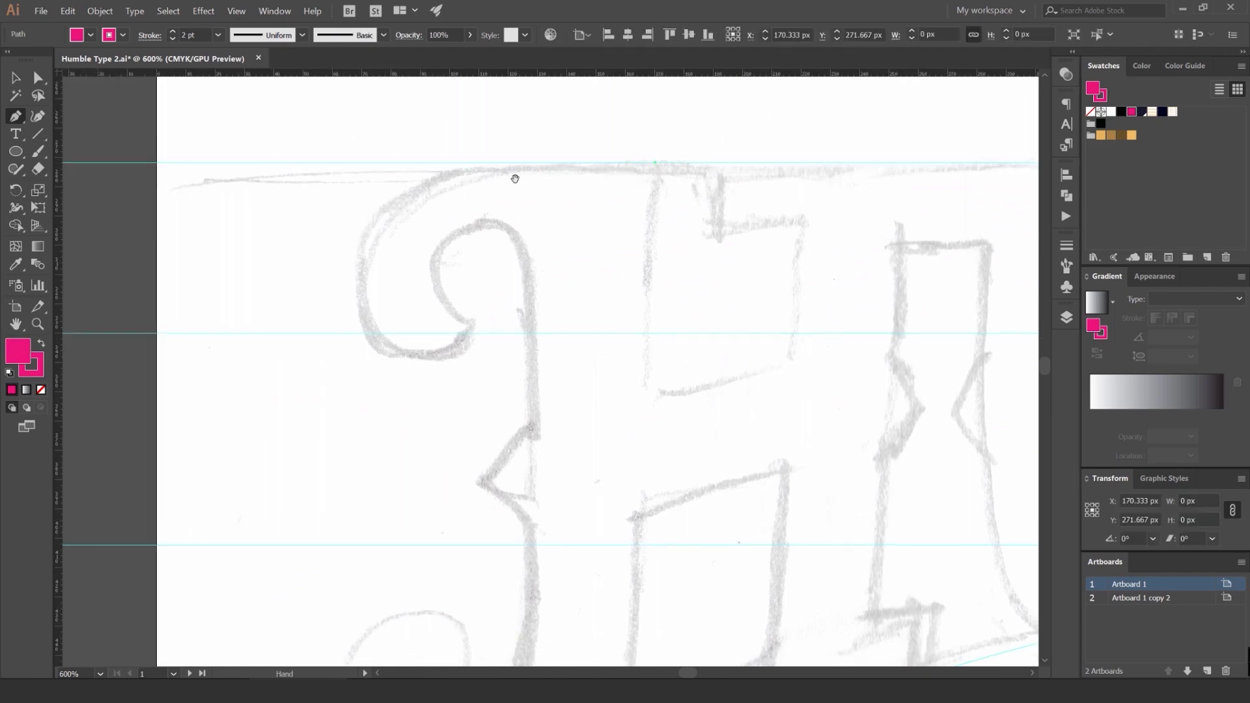
pyautogui.scroll(1, 582, 176)
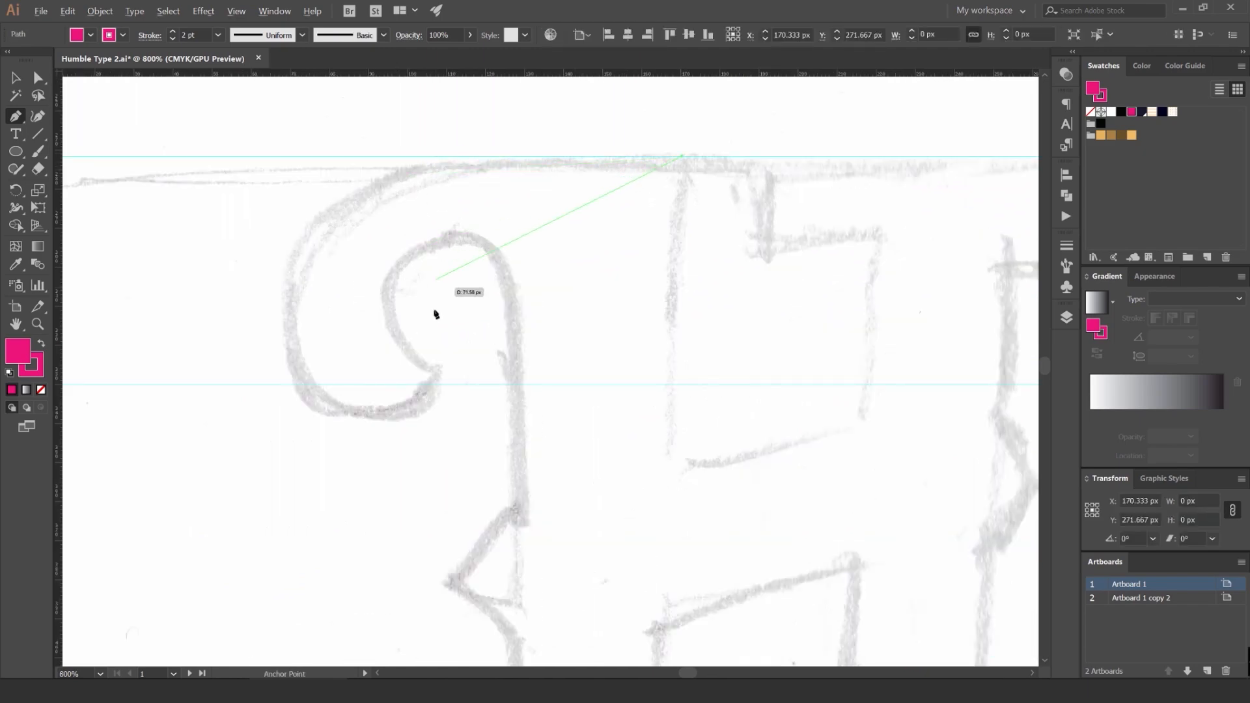
pyautogui.click(449, 269)
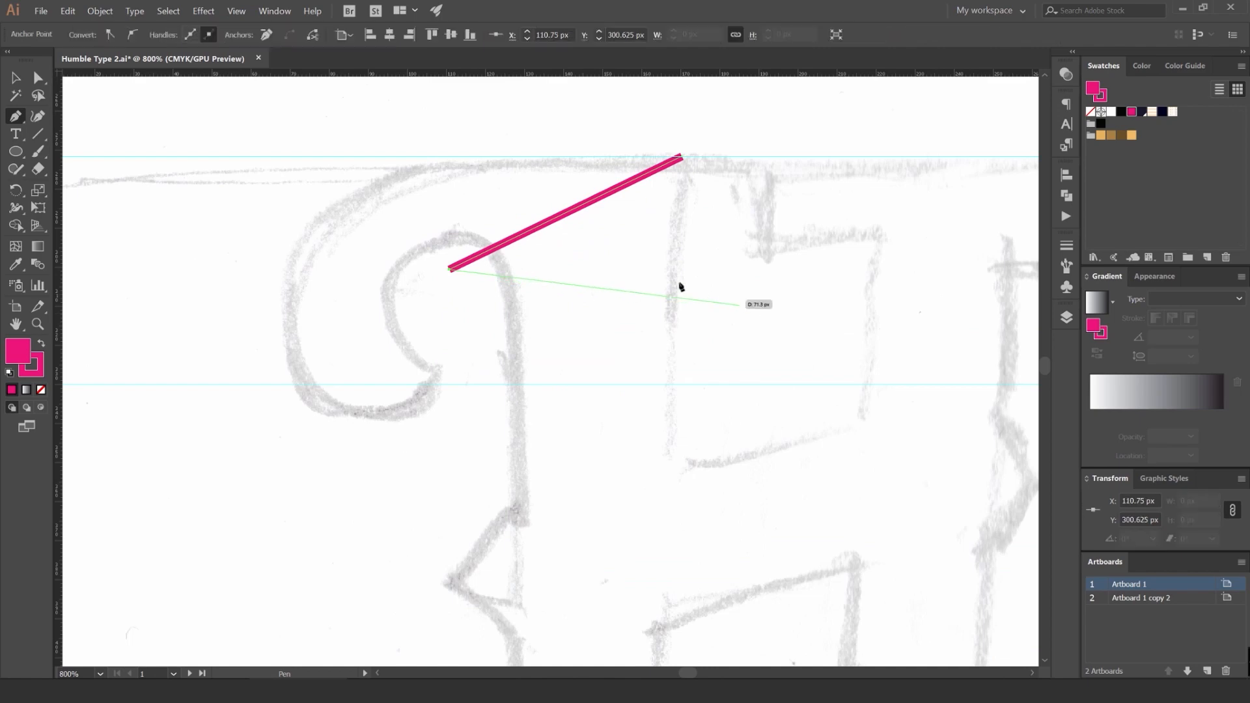
pyautogui.hotkey('ctrl', 'z')
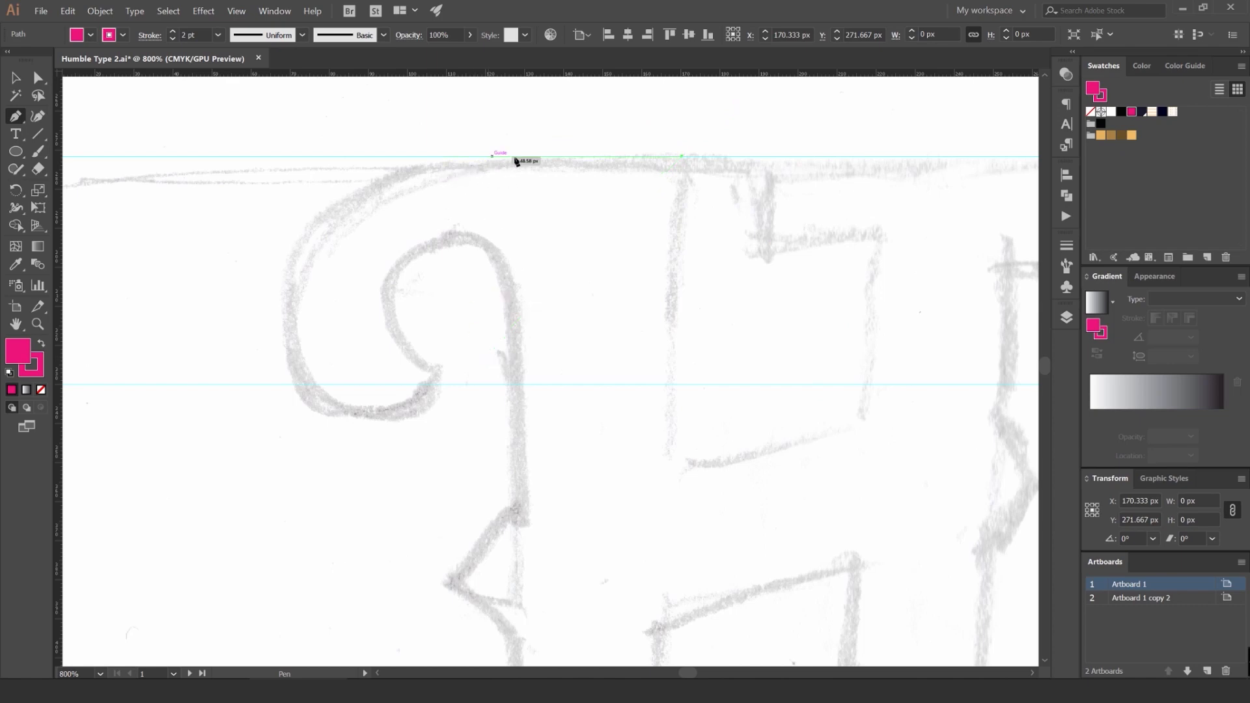
pyautogui.click(467, 157)
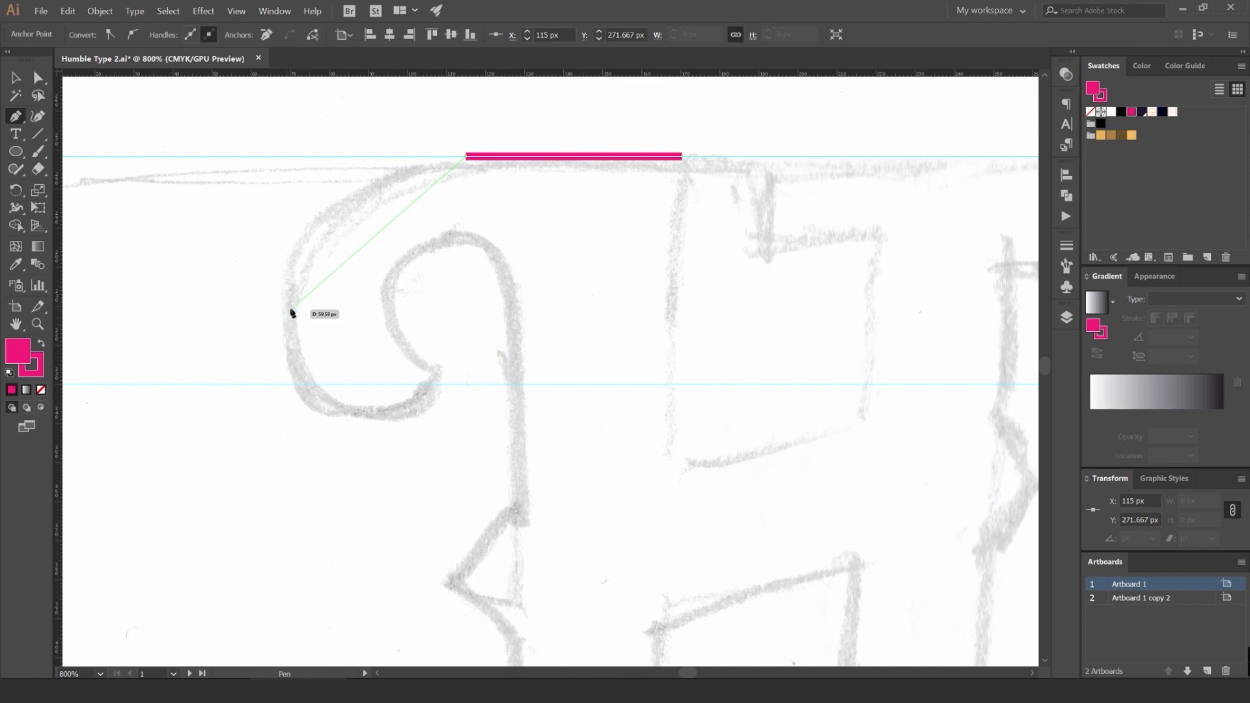
# Step: Curve the path down to the outer edge of the H's upper curl at about X 70, Y 312 px and remove the fill
pyautogui.moveTo(290, 312); pyautogui.dragTo(285, 385)
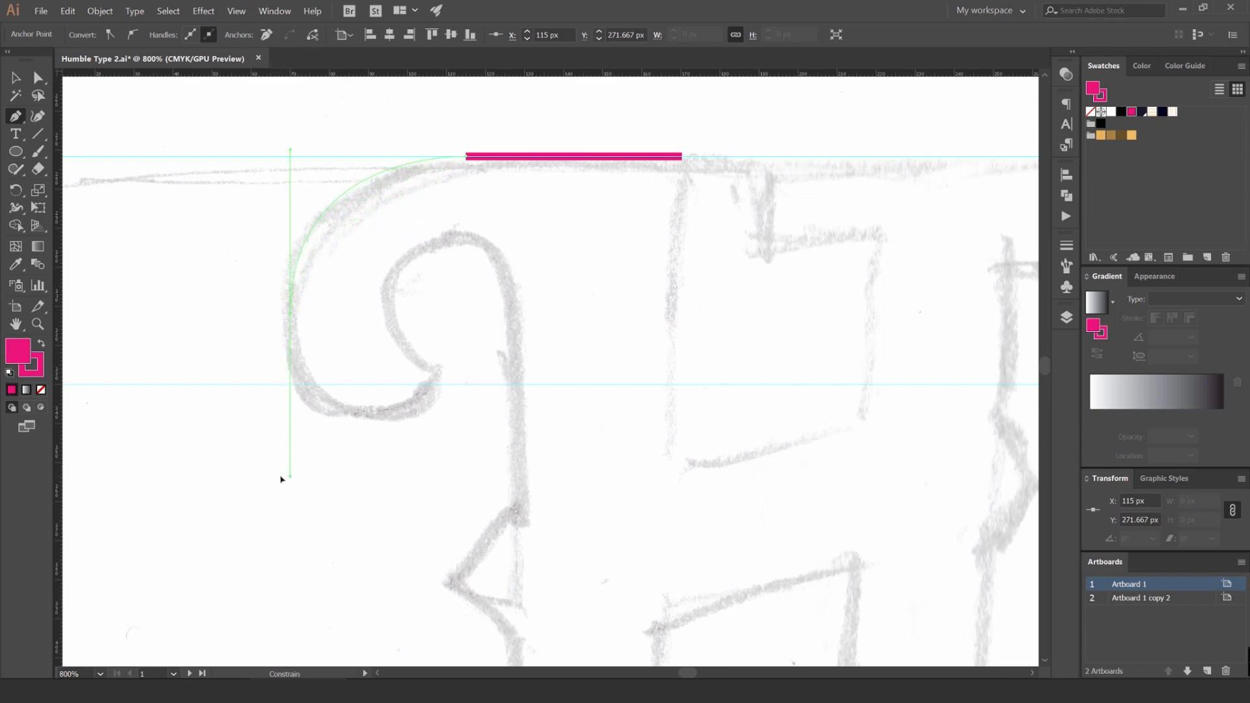
pyautogui.moveTo(282, 478); pyautogui.dragTo(281, 479)
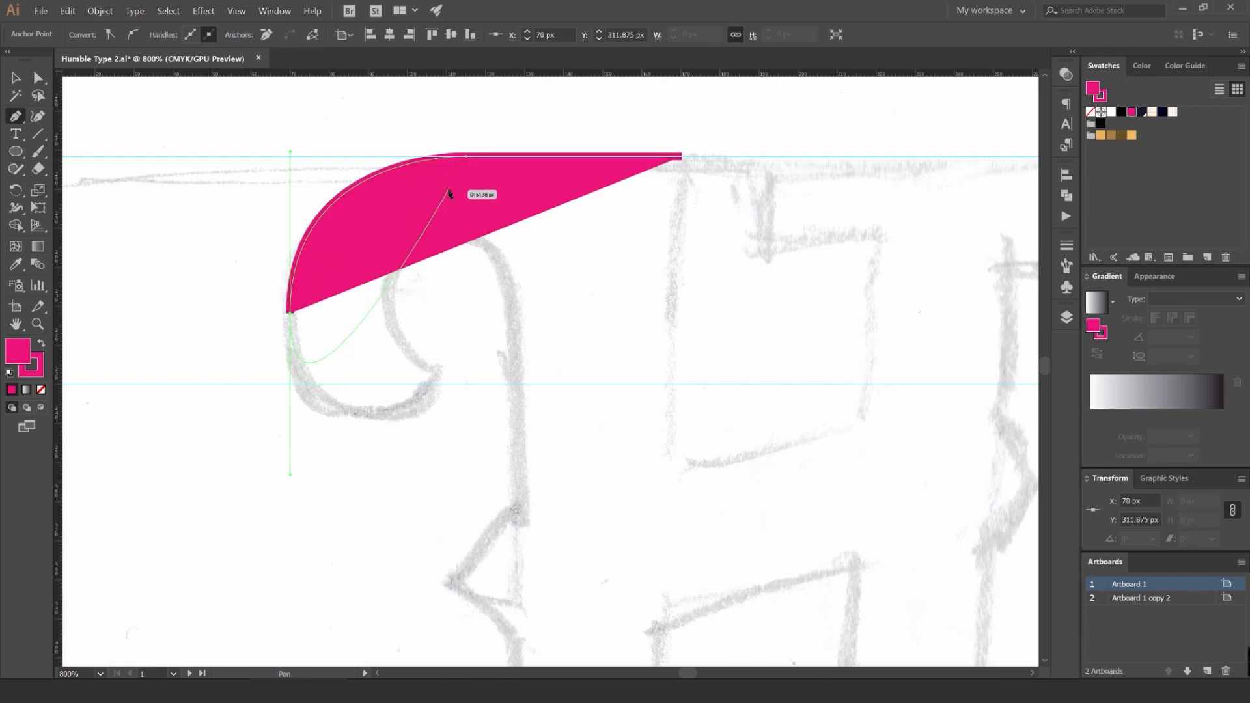
pyautogui.press('/')
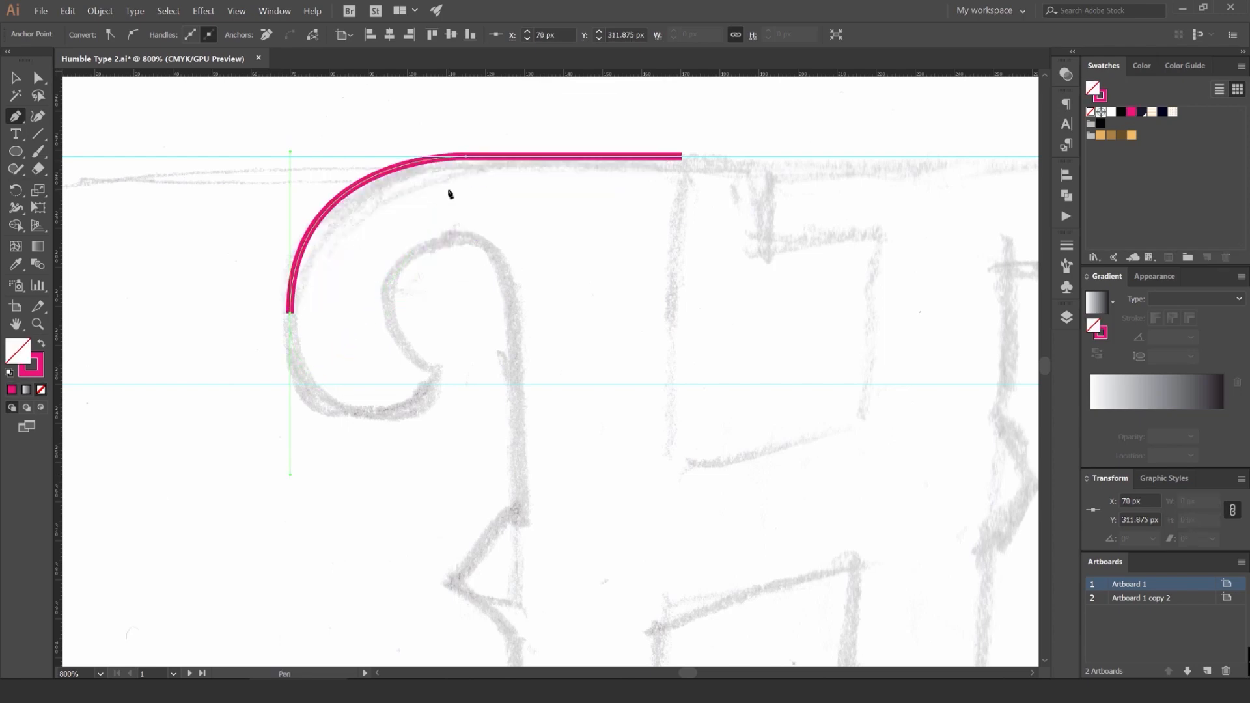
# Step: Continue the path around the underside of the H's upper curl to its tip at about X 108, Y 327 px
pyautogui.scroll(1, 289, 337)
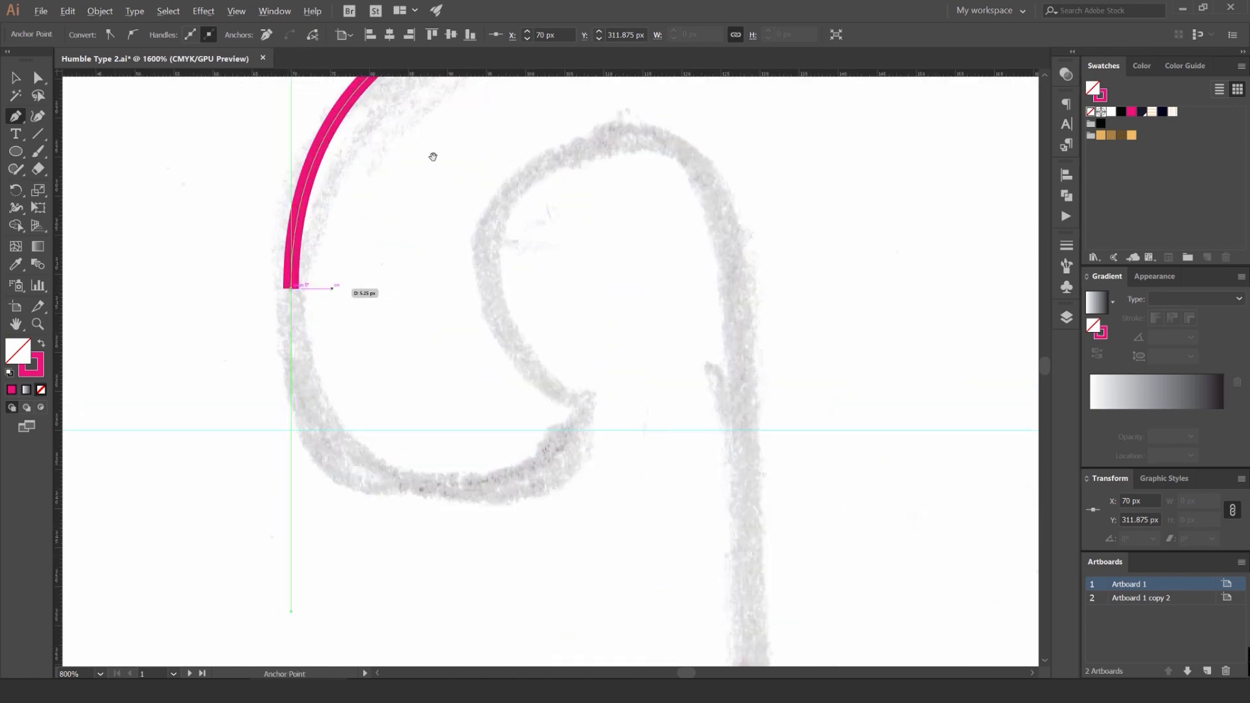
pyautogui.moveTo(433, 157); pyautogui.dragTo(448, 399)
pyautogui.scroll(1, 585, 189)
pyautogui.scroll(-2, 623, 280)
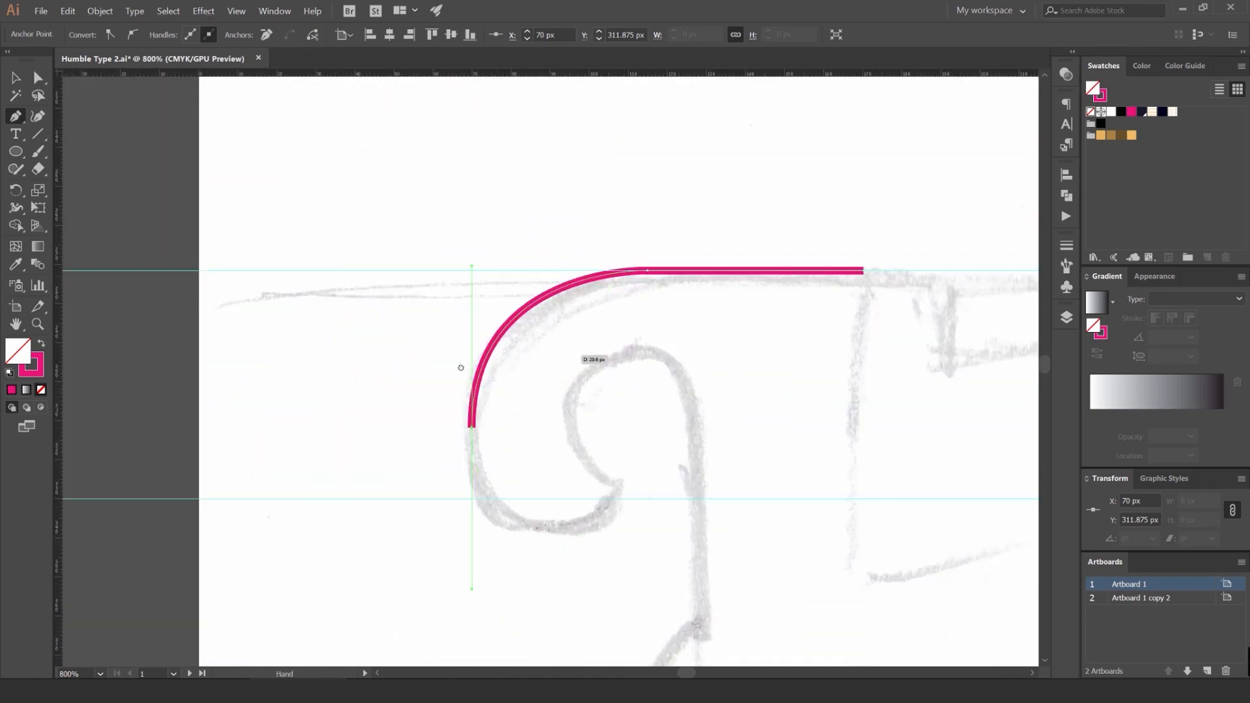
pyautogui.scroll(-4, 573, 426)
pyautogui.scroll(1, 592, 435)
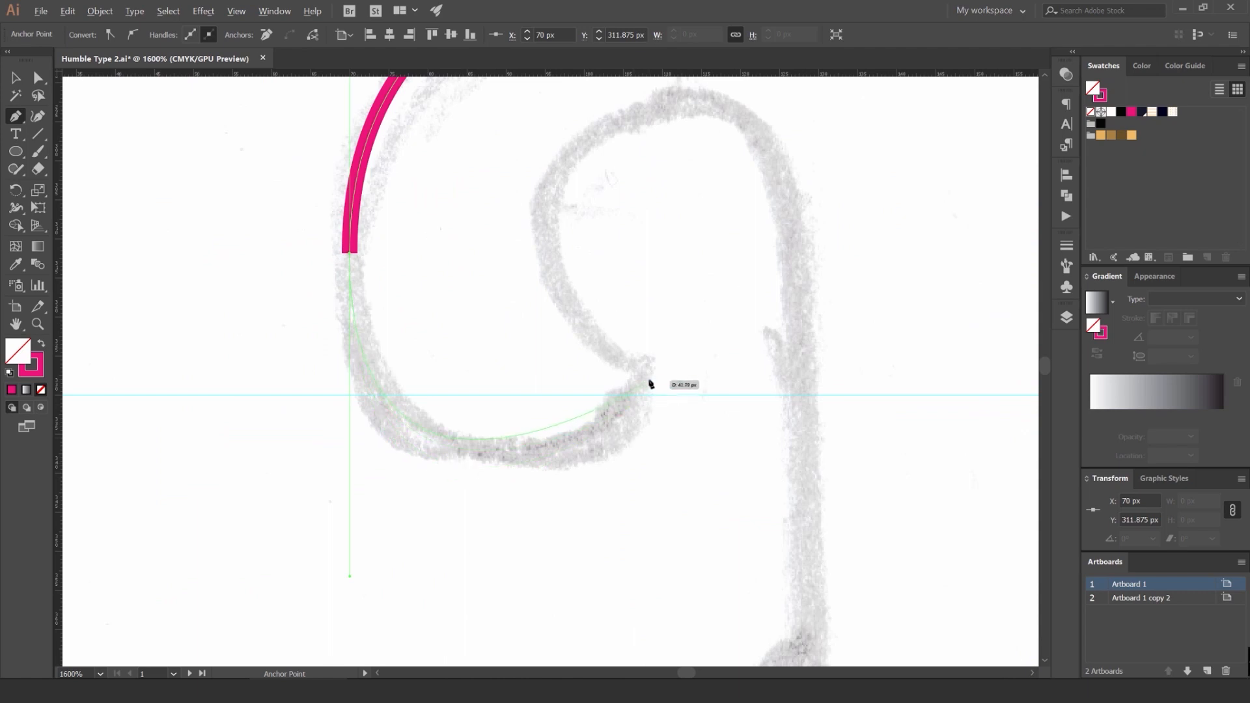
pyautogui.moveTo(645, 372); pyautogui.dragTo(652, 316)
pyautogui.moveTo(644, 340); pyautogui.dragTo(495, 380)
pyautogui.scroll(1, 507, 396)
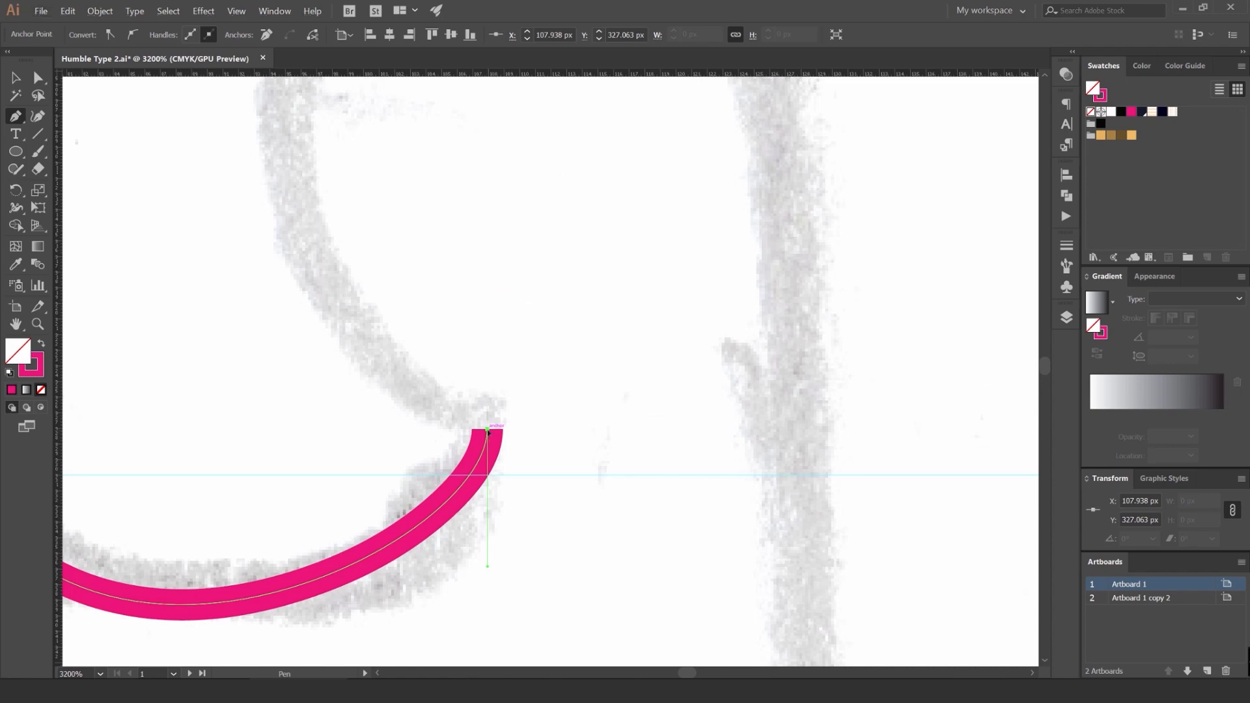
pyautogui.scroll(-1, 504, 426)
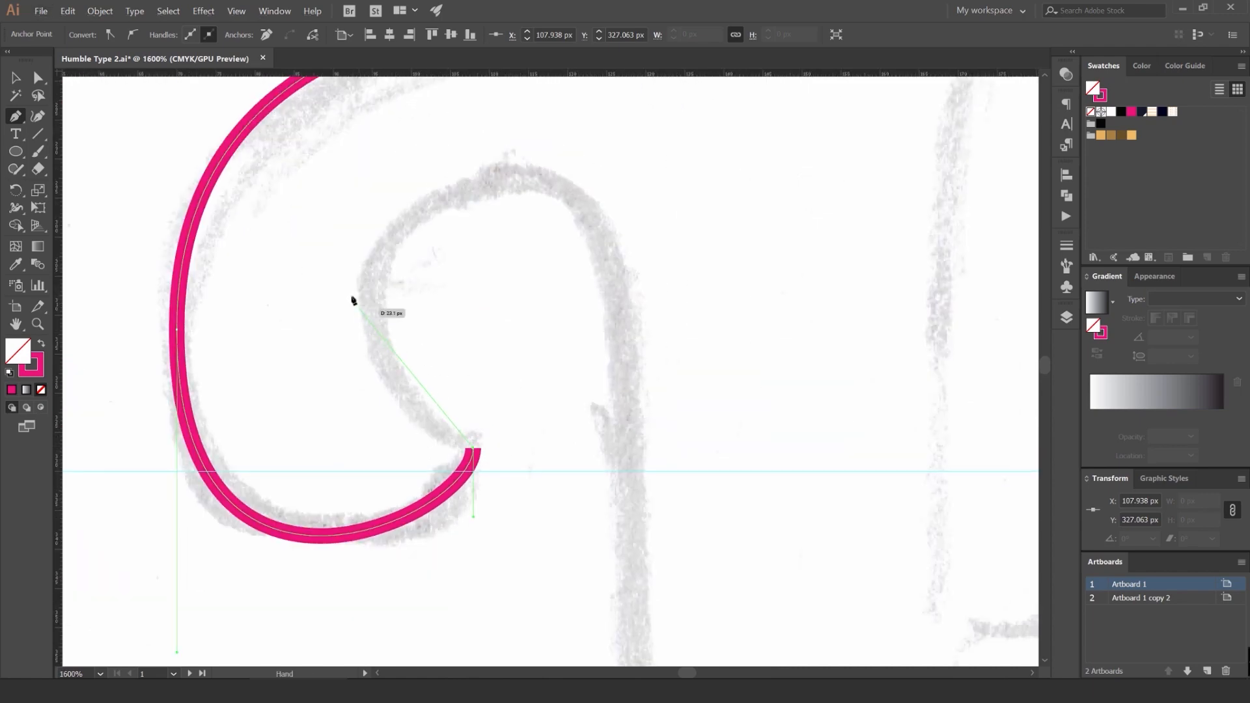
# Step: Trace the inside of the upper curl through about X 94, Y 307 px and over onto the H's stem at X 127.5 px
pyautogui.moveTo(365, 291); pyautogui.dragTo(367, 168)
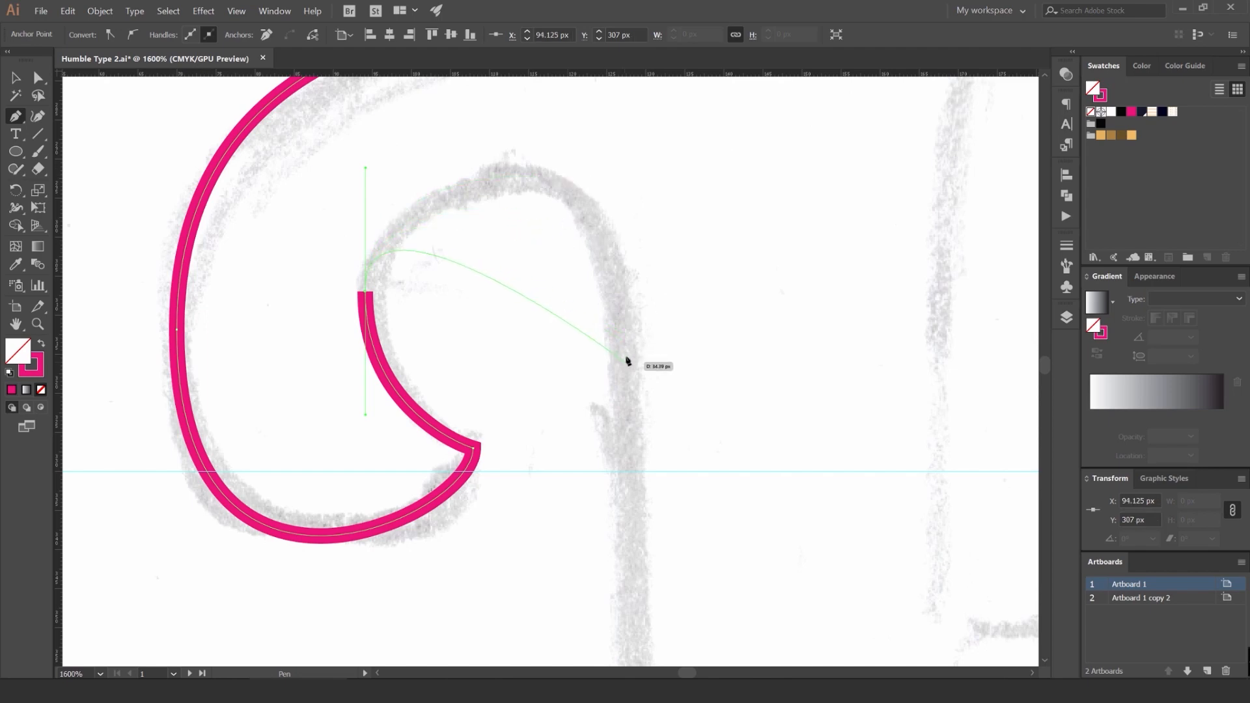
pyautogui.moveTo(626, 356); pyautogui.dragTo(631, 542)
pyautogui.moveTo(635, 616); pyautogui.dragTo(635, 618)
# Step: Extend the path straight down the H's stem to about X 127.5, Y 415 px, bypassing the side notch
pyautogui.moveTo(618, 499); pyautogui.dragTo(576, 330)
pyautogui.moveTo(604, 436); pyautogui.dragTo(566, 280)
pyautogui.scroll(-3, 565, 277)
pyautogui.moveTo(581, 465); pyautogui.dragTo(556, 369)
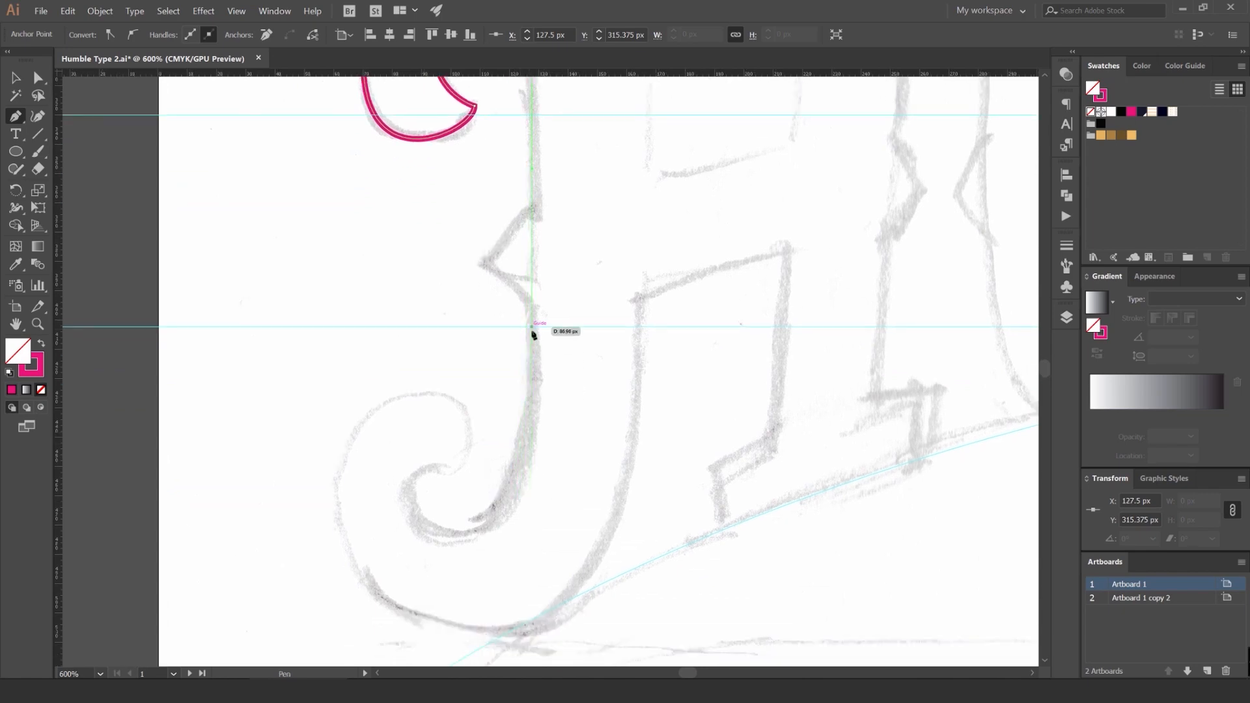
pyautogui.click(532, 363)
# Step: Curve the path around the H's lower inner curl through about X 100, Y 475 px to the curl's upper end
pyautogui.moveTo(451, 538); pyautogui.dragTo(379, 553)
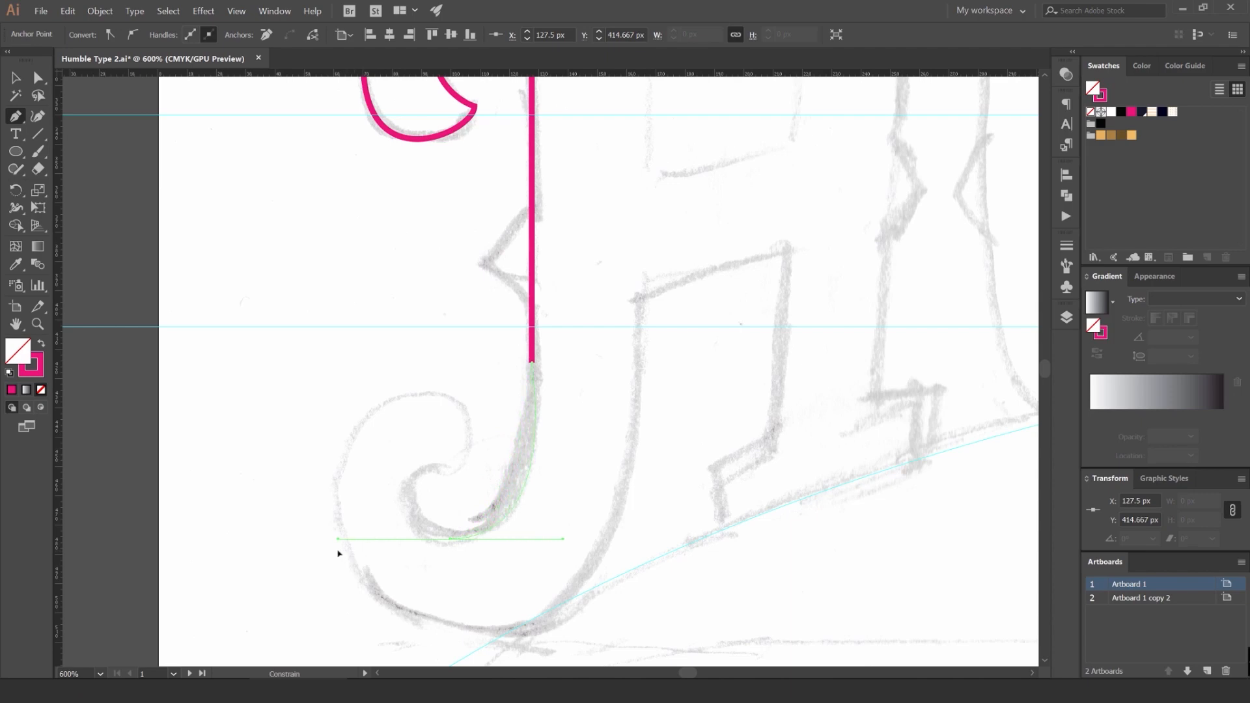
pyautogui.scroll(2, 404, 491)
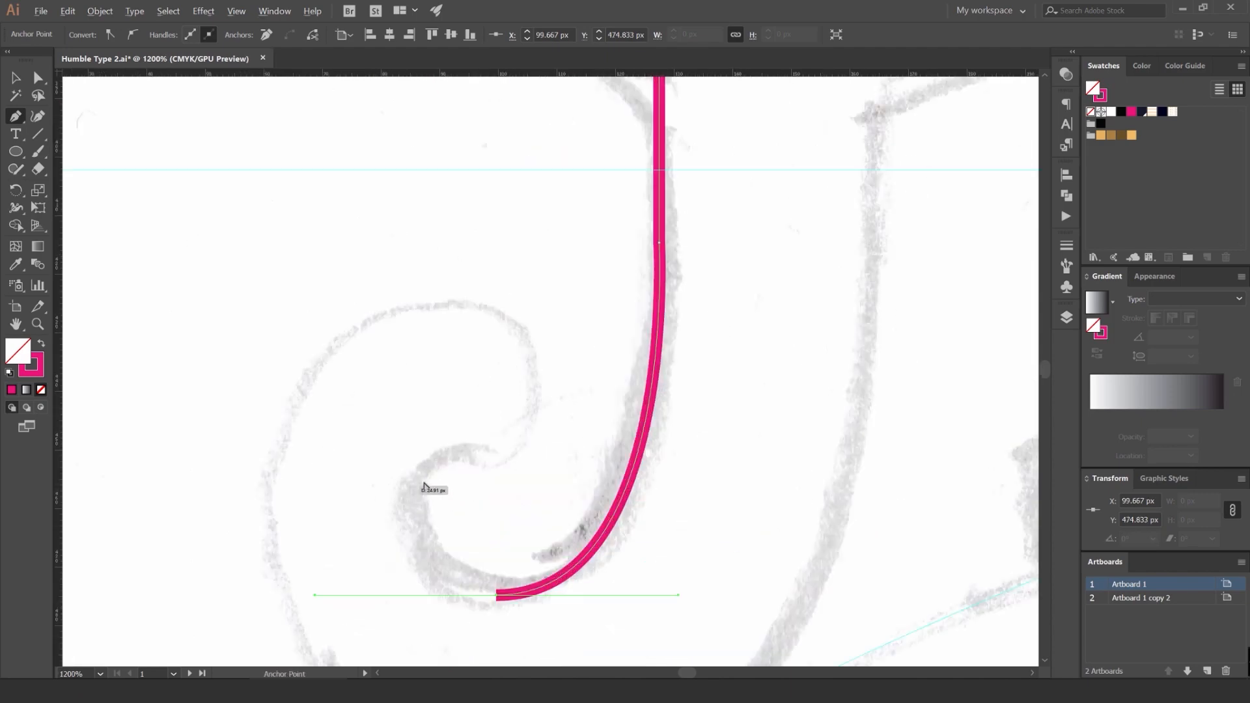
pyautogui.moveTo(489, 450); pyautogui.dragTo(561, 466)
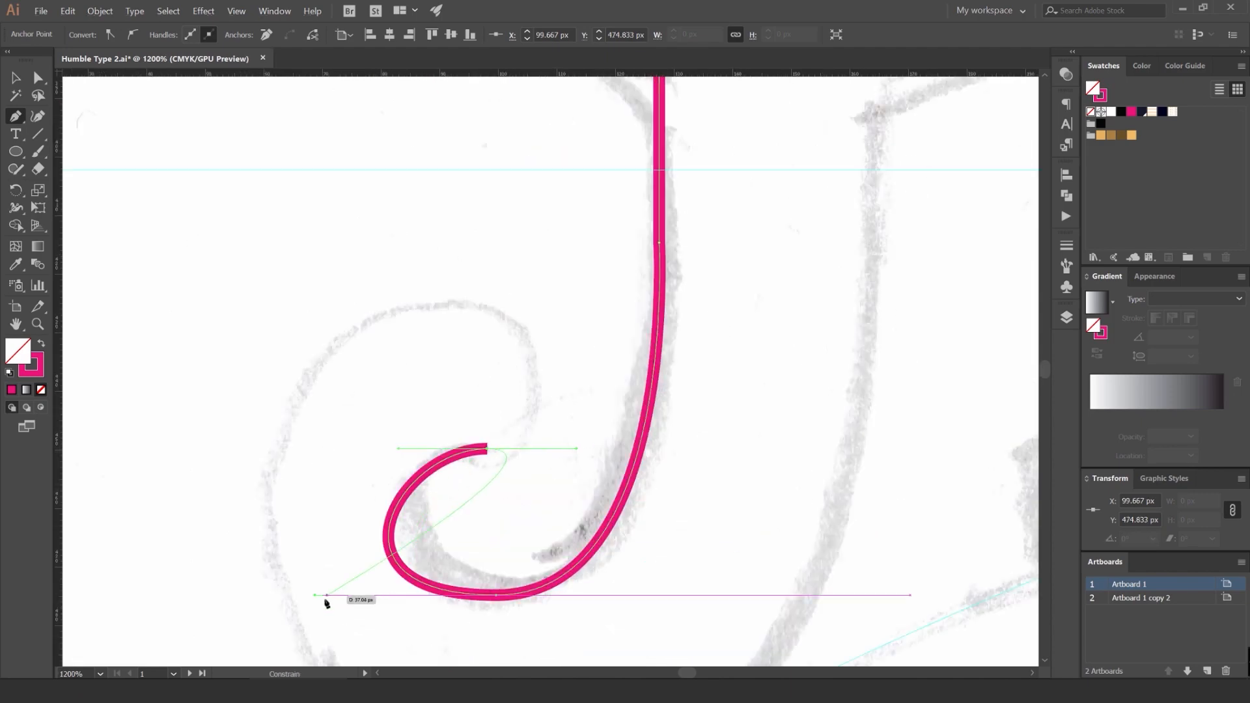
# Step: Shorten the direction handle at the lower curl's bottom anchor and lengthen the one at its upper end to refine the curve
pyautogui.scroll(3, 321, 603)
pyautogui.moveTo(307, 553)
pyautogui.mouseDown()
pyautogui.moveTo(289, 502)
pyautogui.moveTo(508, 491)
pyautogui.moveTo(382, 547)
pyautogui.moveTo(291, 536)
pyautogui.moveTo(301, 525)
pyautogui.moveTo(433, 527)
pyautogui.moveTo(390, 528)
pyautogui.moveTo(421, 529)
pyautogui.mouseUp()
pyautogui.moveTo(584, 528); pyautogui.dragTo(410, 505)
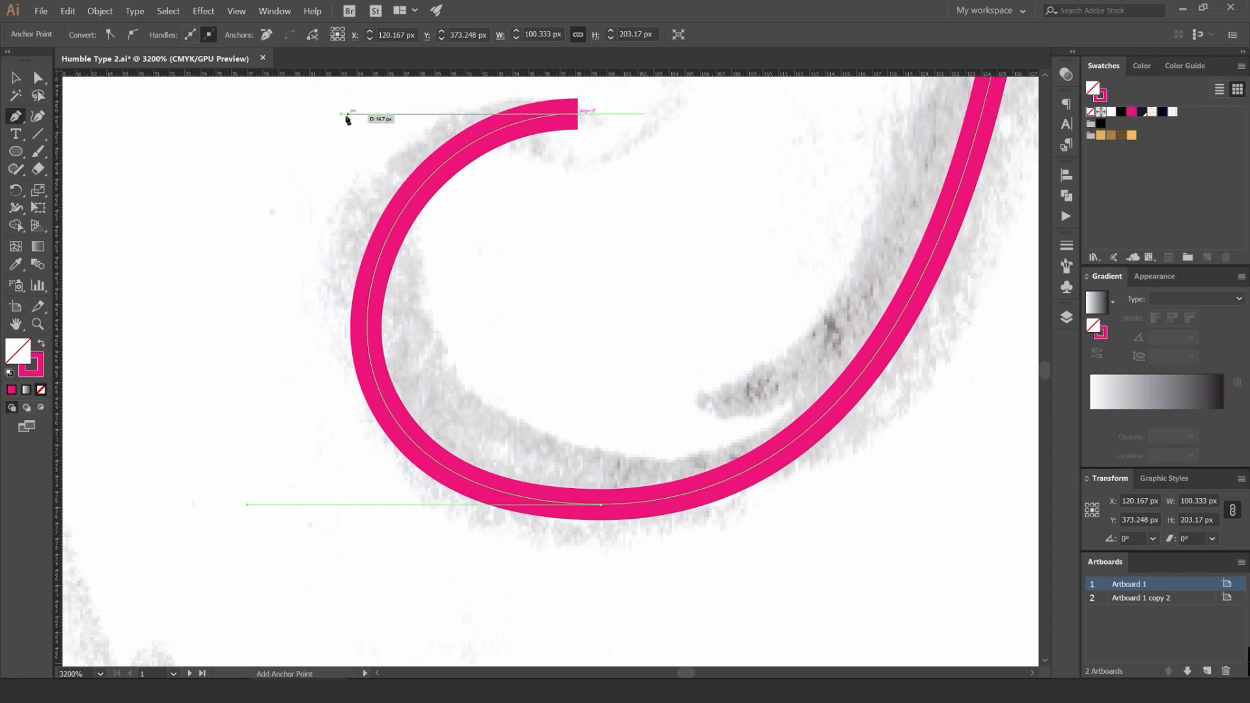
pyautogui.moveTo(342, 119); pyautogui.dragTo(276, 118)
# Step: Examine how closely the traced lower curl follows the sketch and where its outline continues from the upper end
pyautogui.scroll(-1, 398, 251)
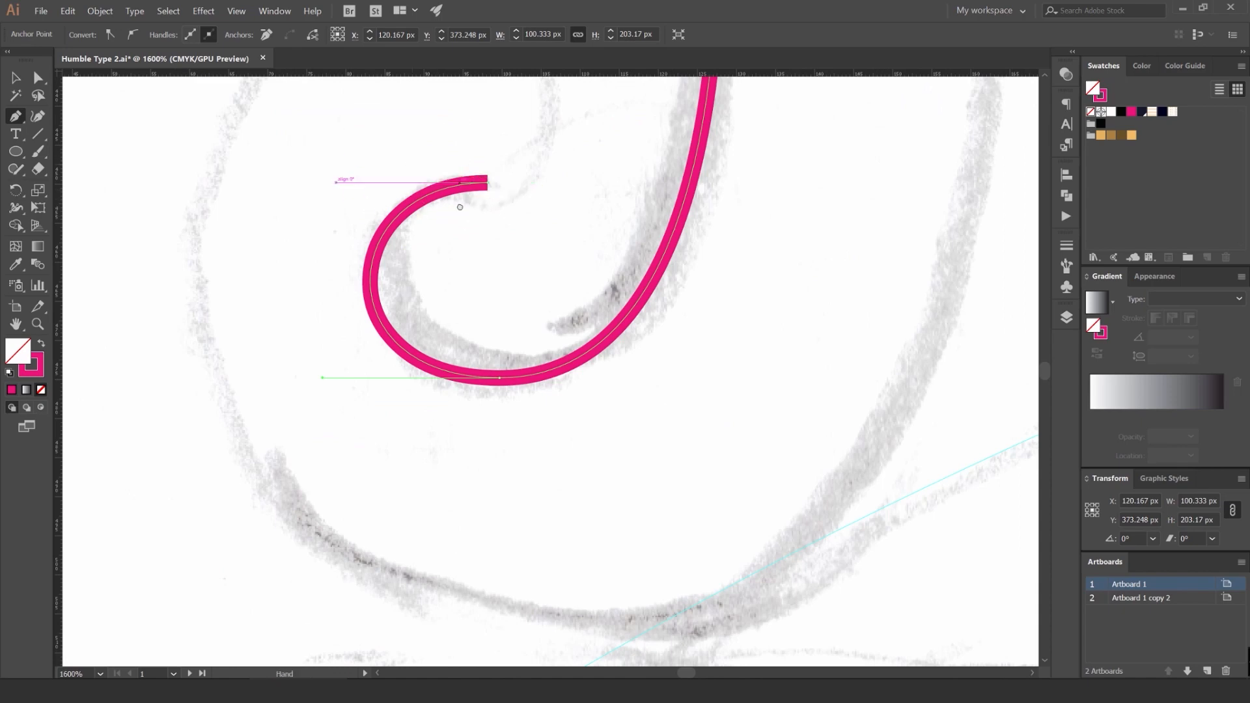
pyautogui.moveTo(460, 207); pyautogui.dragTo(510, 250)
pyautogui.scroll(1, 528, 227)
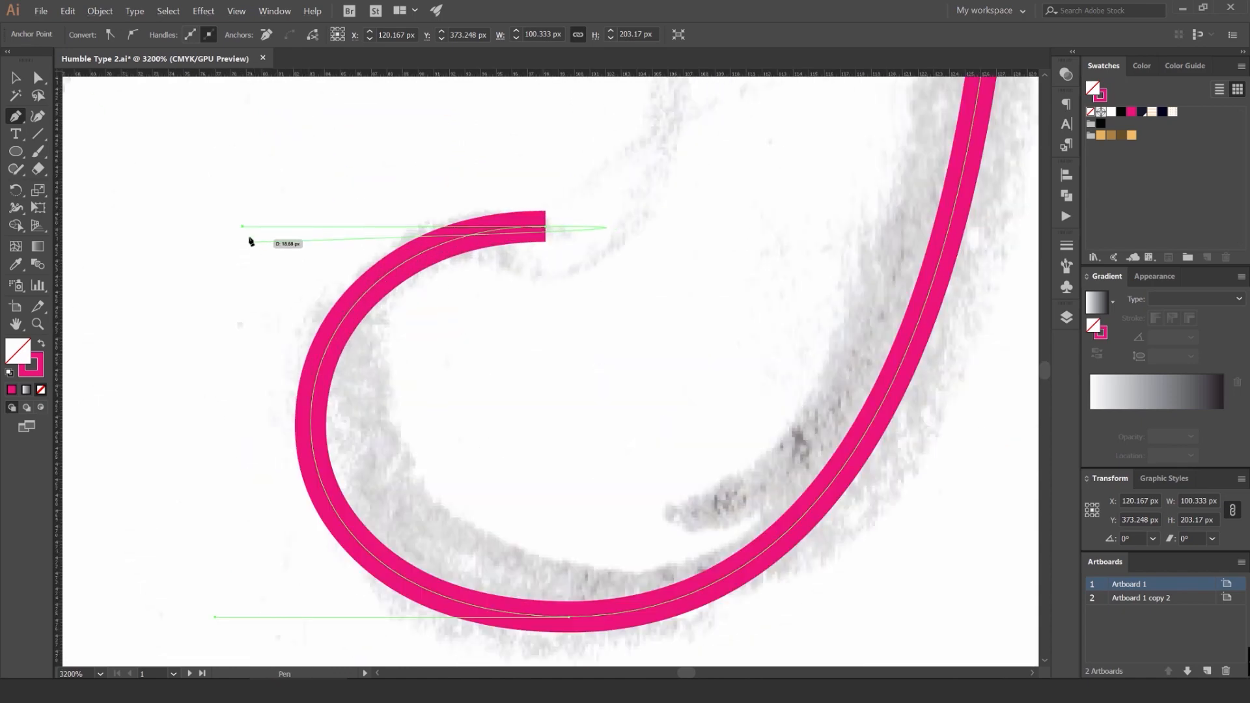
pyautogui.scroll(-1, 418, 326)
pyautogui.scroll(-1, 436, 338)
pyautogui.moveTo(407, 341); pyautogui.dragTo(512, 337)
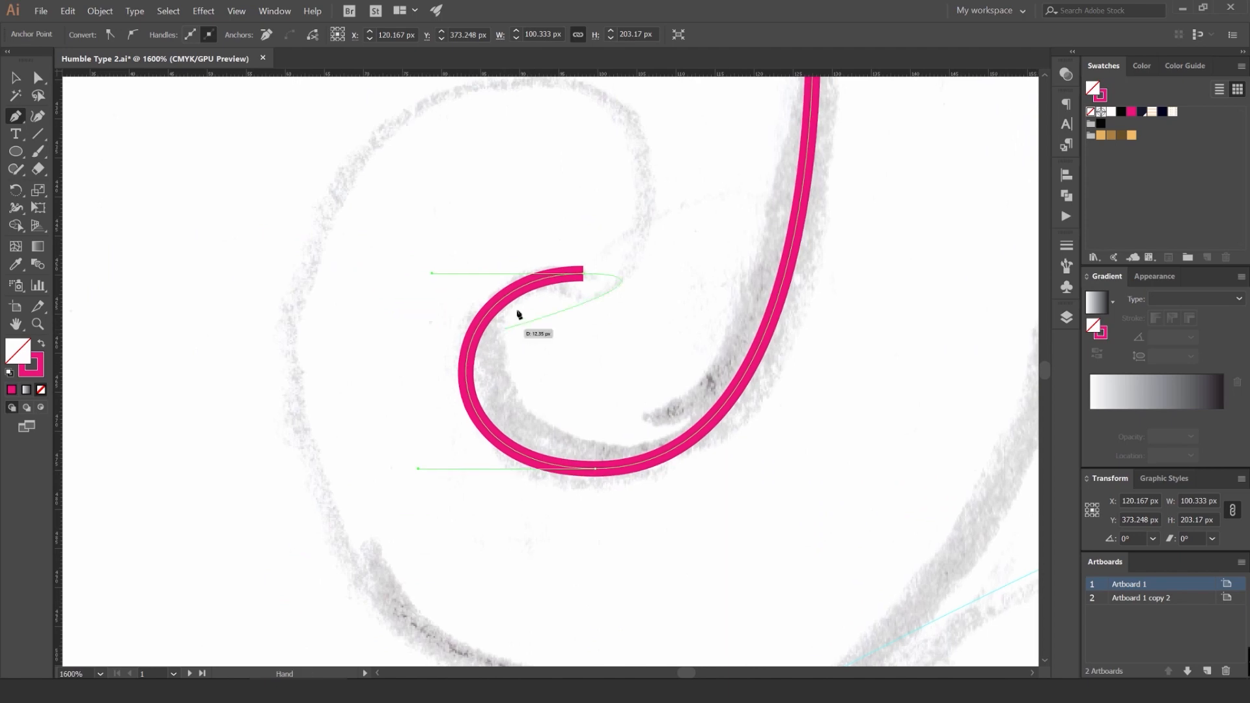
pyautogui.scroll(1, 497, 303)
pyautogui.moveTo(580, 303); pyautogui.dragTo(524, 390)
pyautogui.scroll(-1, 592, 224)
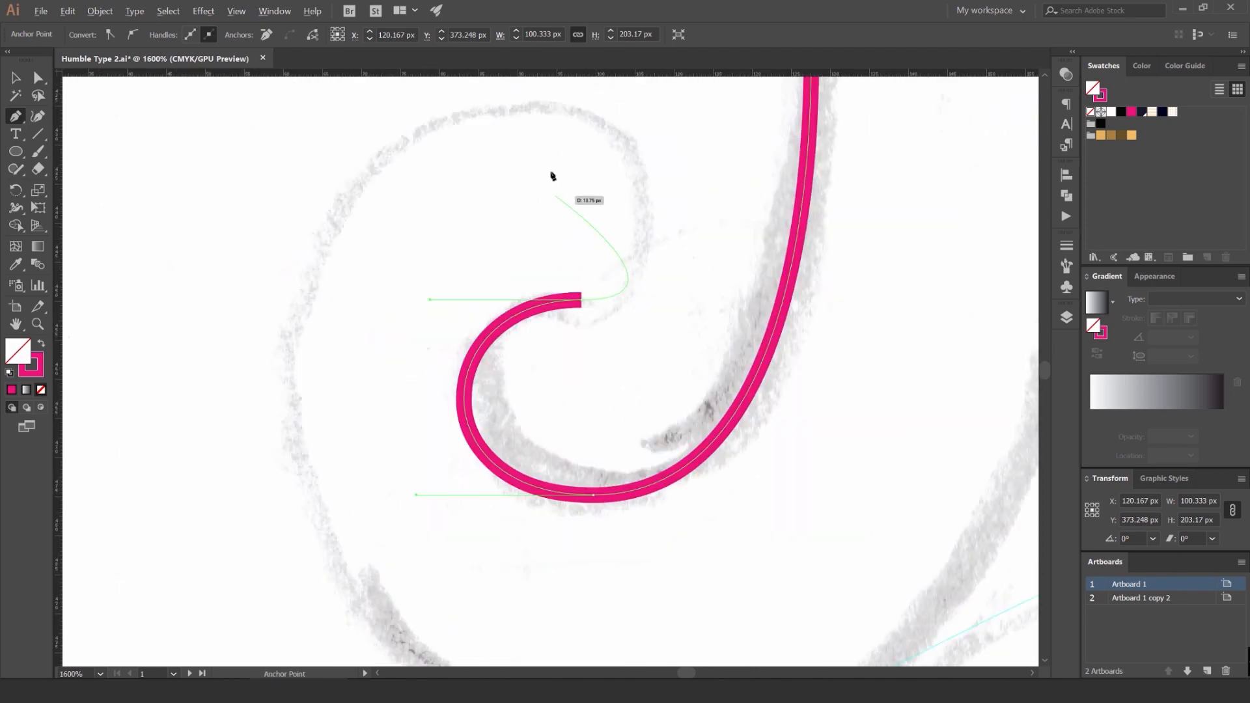
# Step: Extend the path over the lower curl's top at about X 89, Y 426 px and down to its outer side at about X 61, Y 471 px
pyautogui.moveTo(510, 116); pyautogui.dragTo(349, 126)
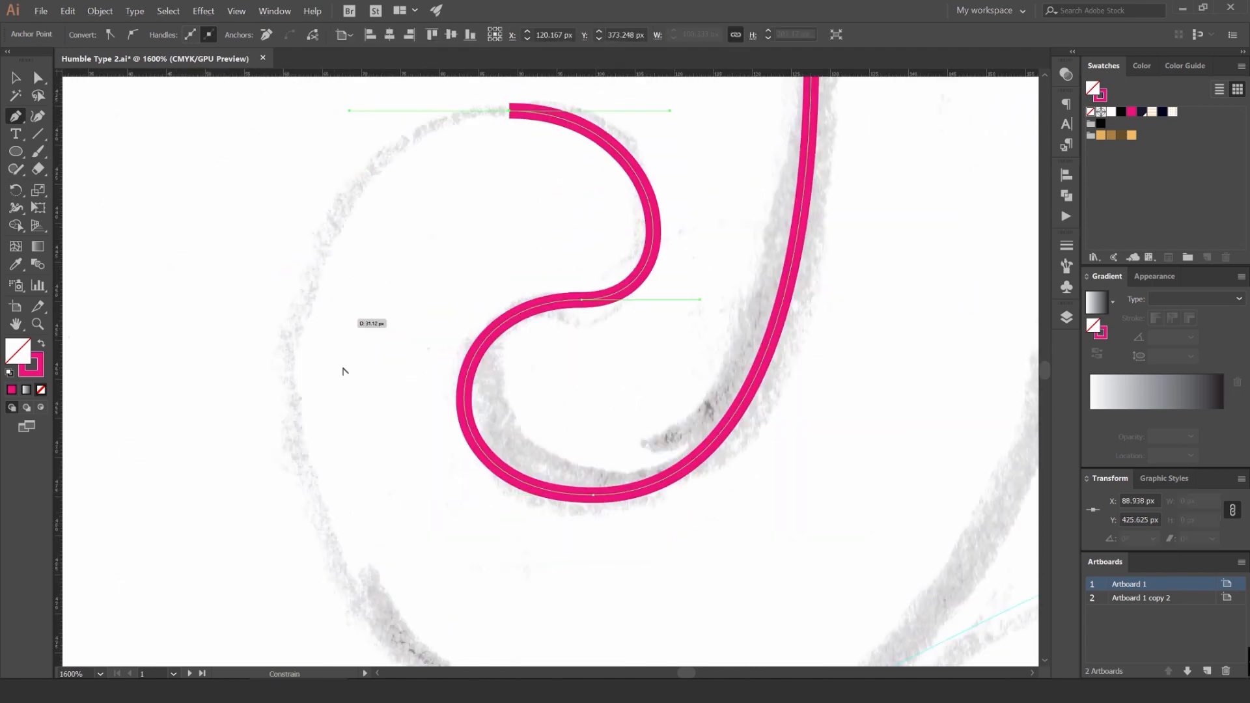
pyautogui.scroll(-2, 341, 366)
pyautogui.moveTo(539, 553); pyautogui.dragTo(716, 531)
pyautogui.hotkey('ctrl', 'z')
pyautogui.moveTo(318, 412); pyautogui.dragTo(326, 465)
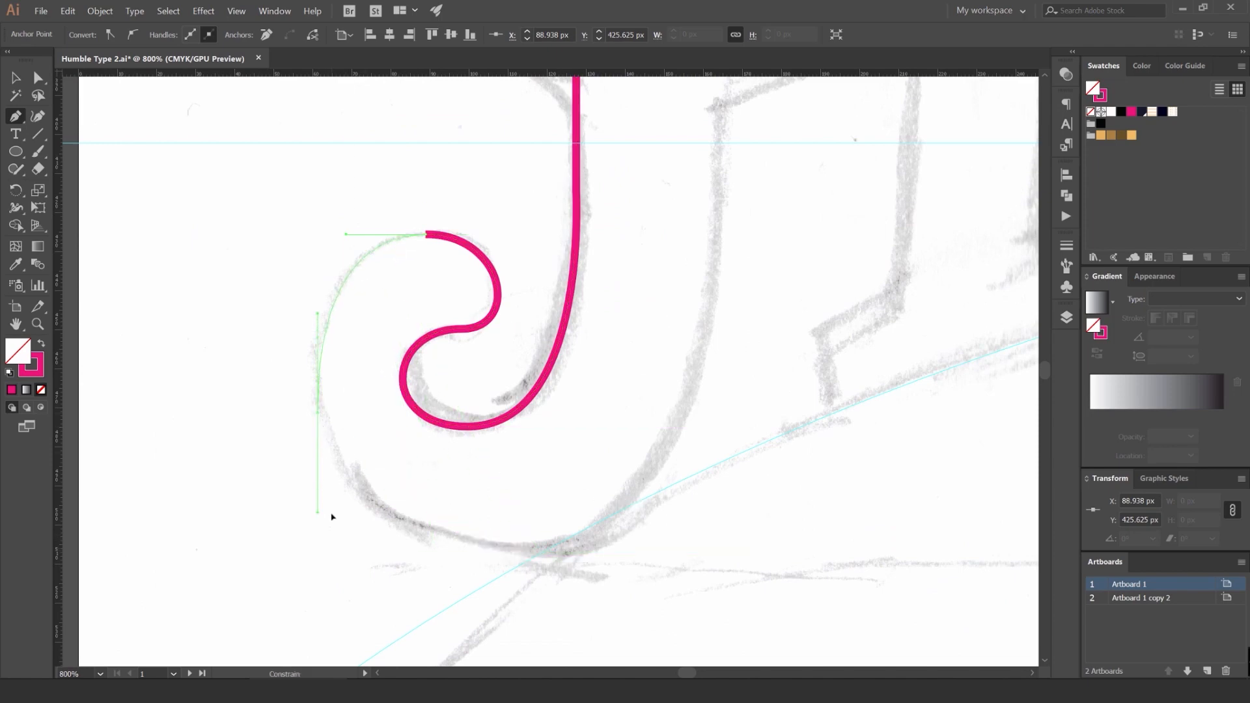
pyautogui.moveTo(332, 517); pyautogui.dragTo(326, 500)
# Step: Curve the path to the curl's lowest point at about X 121, Y 506 px and shorten the outer-side anchor's lower direction handle
pyautogui.moveTo(553, 547); pyautogui.dragTo(619, 547)
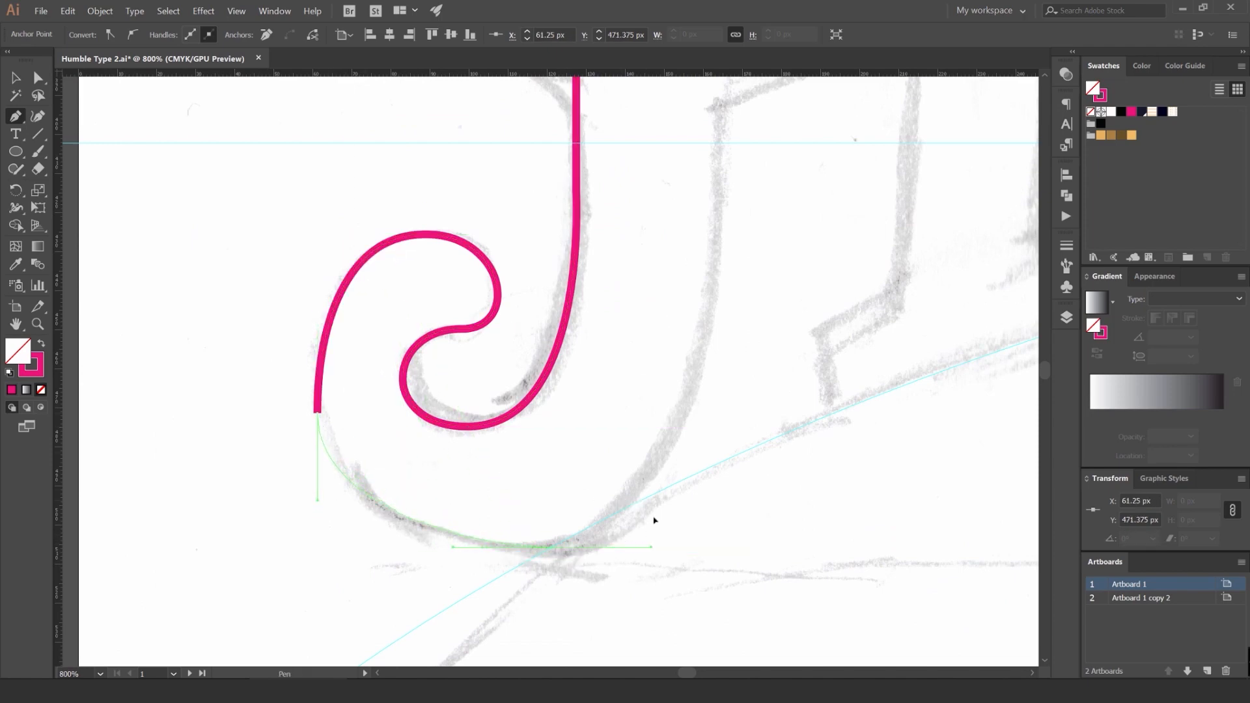
pyautogui.moveTo(690, 495); pyautogui.dragTo(691, 496)
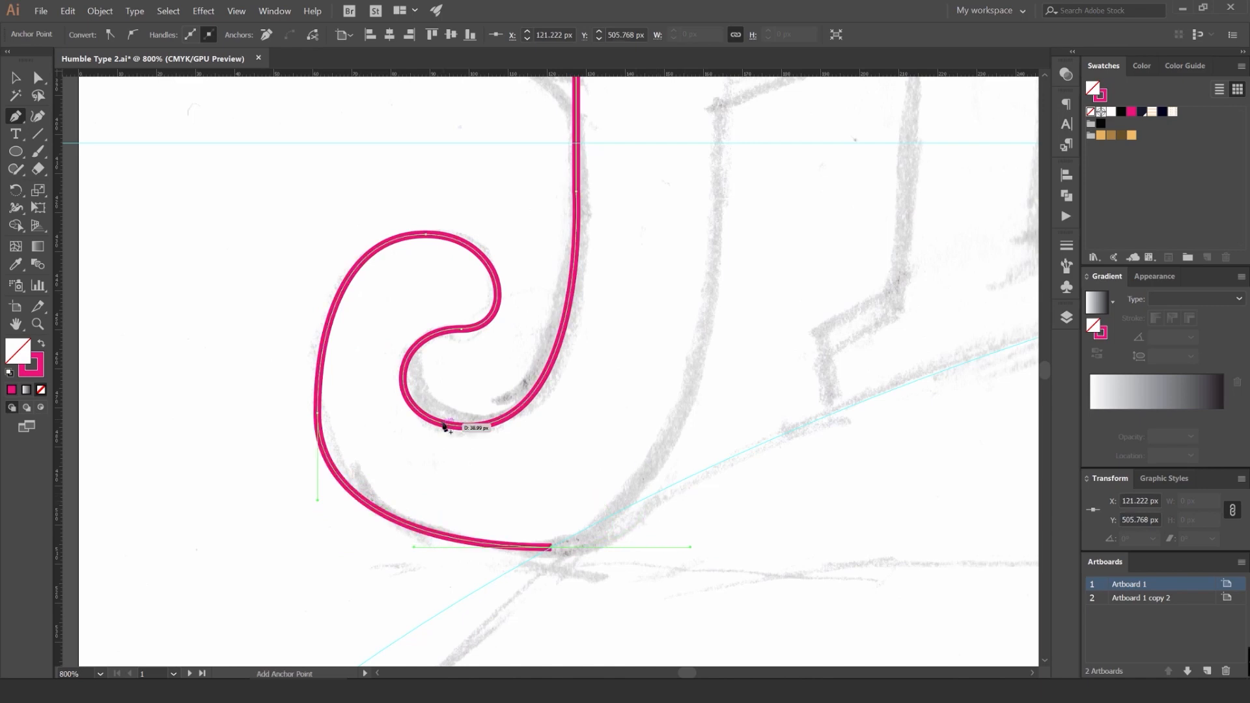
pyautogui.scroll(2, 303, 466)
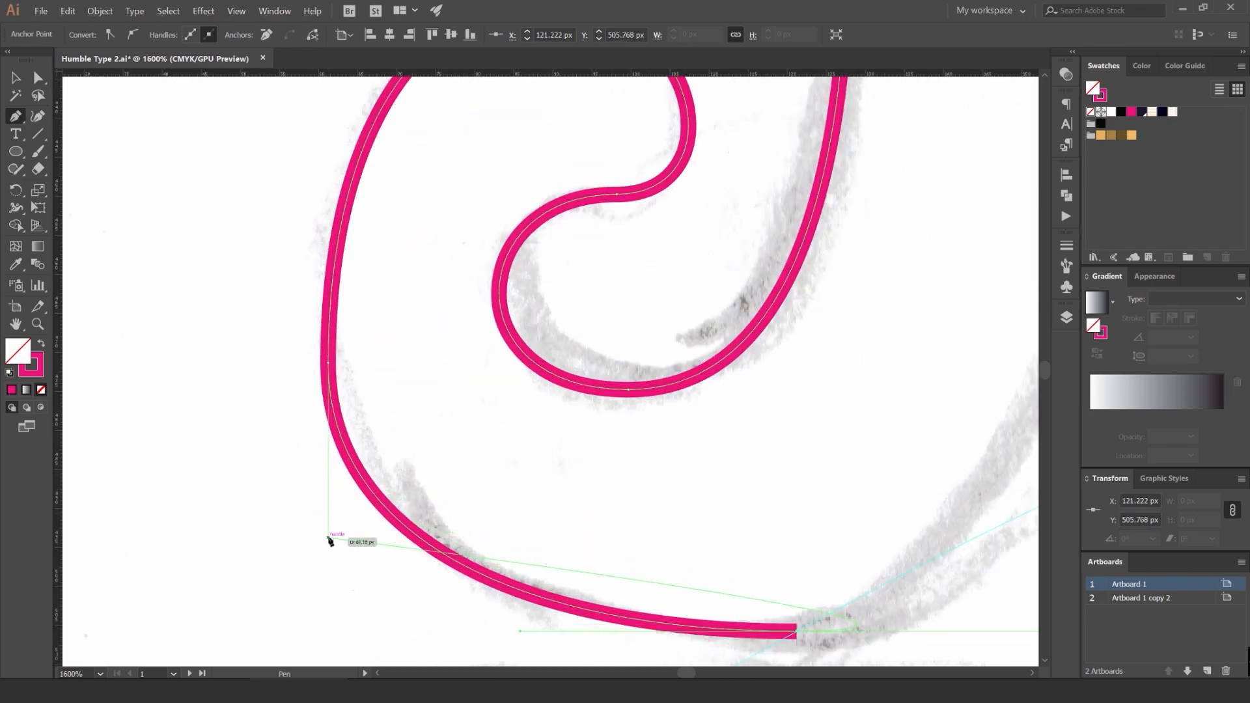
pyautogui.scroll(-2, 484, 487)
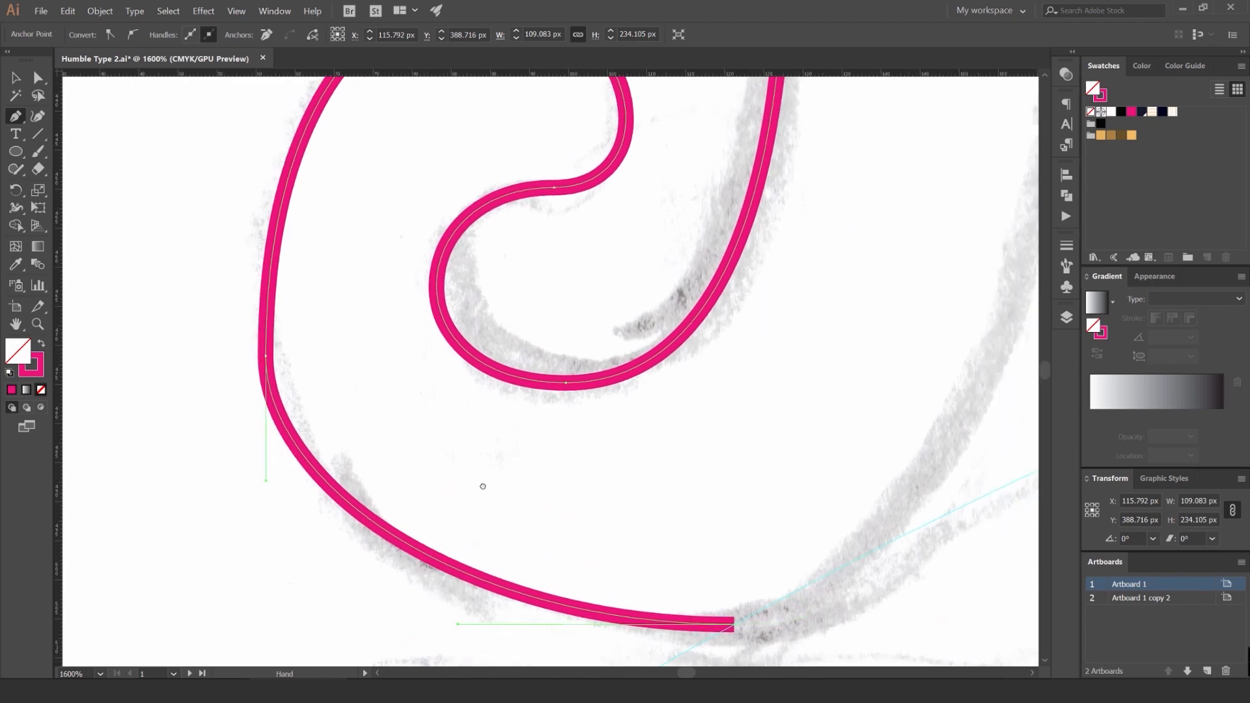
pyautogui.moveTo(687, 409); pyautogui.dragTo(592, 456)
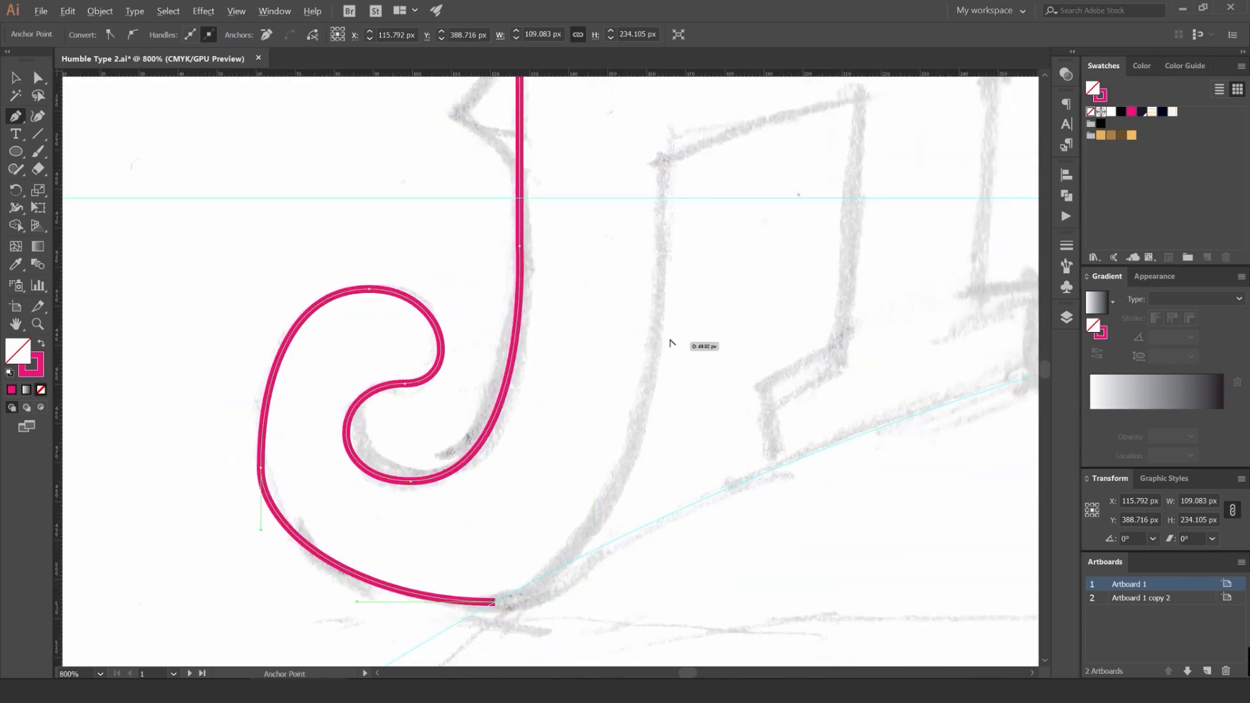
# Step: Trace the stem's right edge upward through about X 164, Y 394 px and close the path at the H's upper-right corner
pyautogui.moveTo(664, 168)
pyautogui.mouseDown()
pyautogui.moveTo(665, 48)
pyautogui.moveTo(681, 165)
pyautogui.mouseUp()
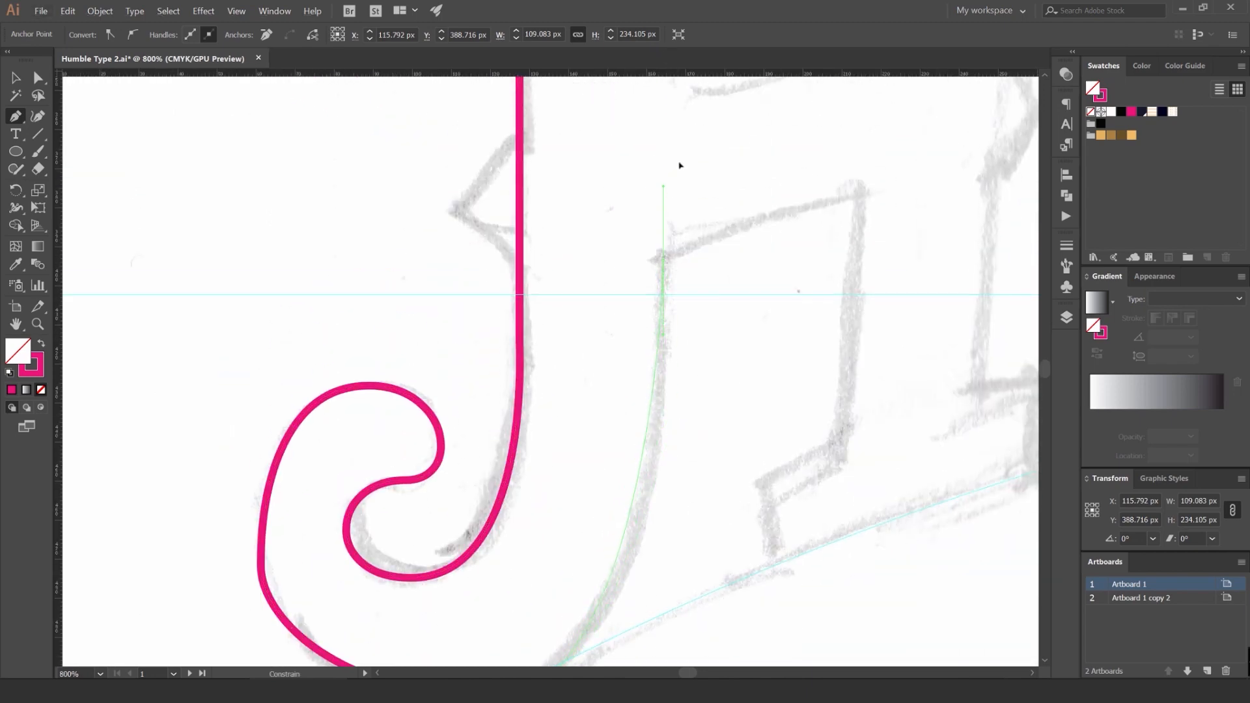
pyautogui.moveTo(672, 102); pyautogui.dragTo(681, 187)
pyautogui.scroll(-4, 648, 139)
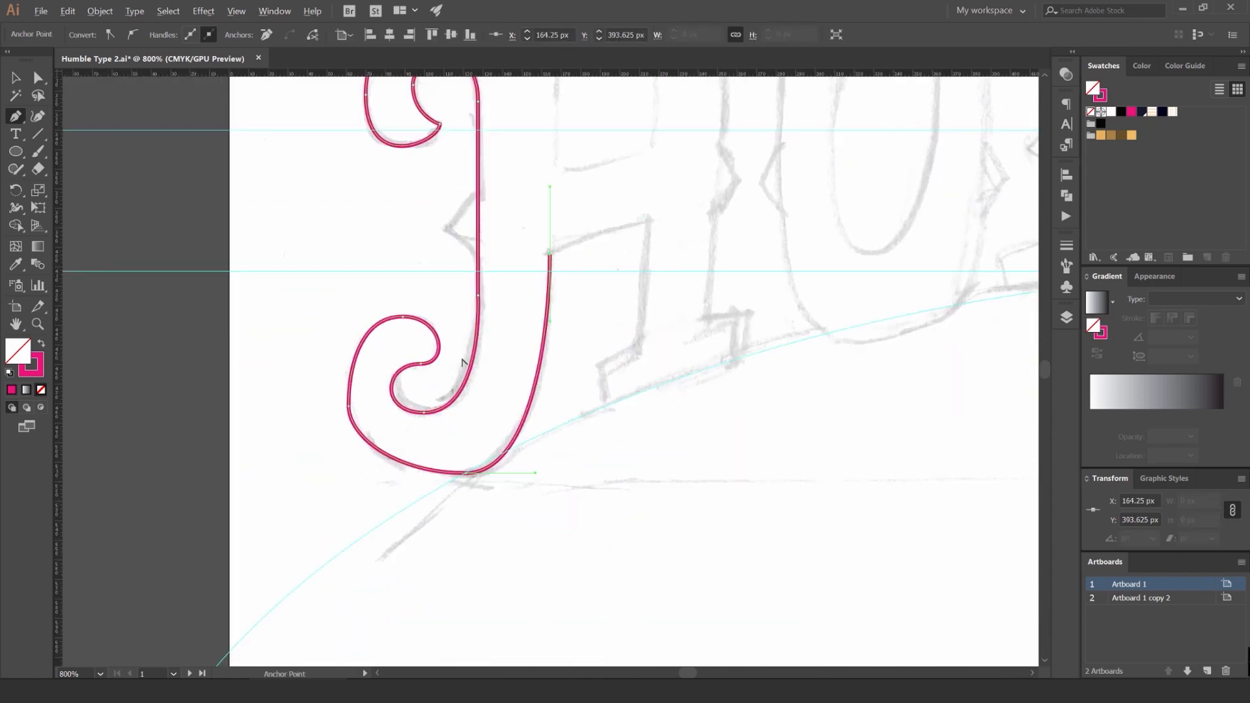
pyautogui.scroll(1, 511, 201)
pyautogui.scroll(2, 538, 123)
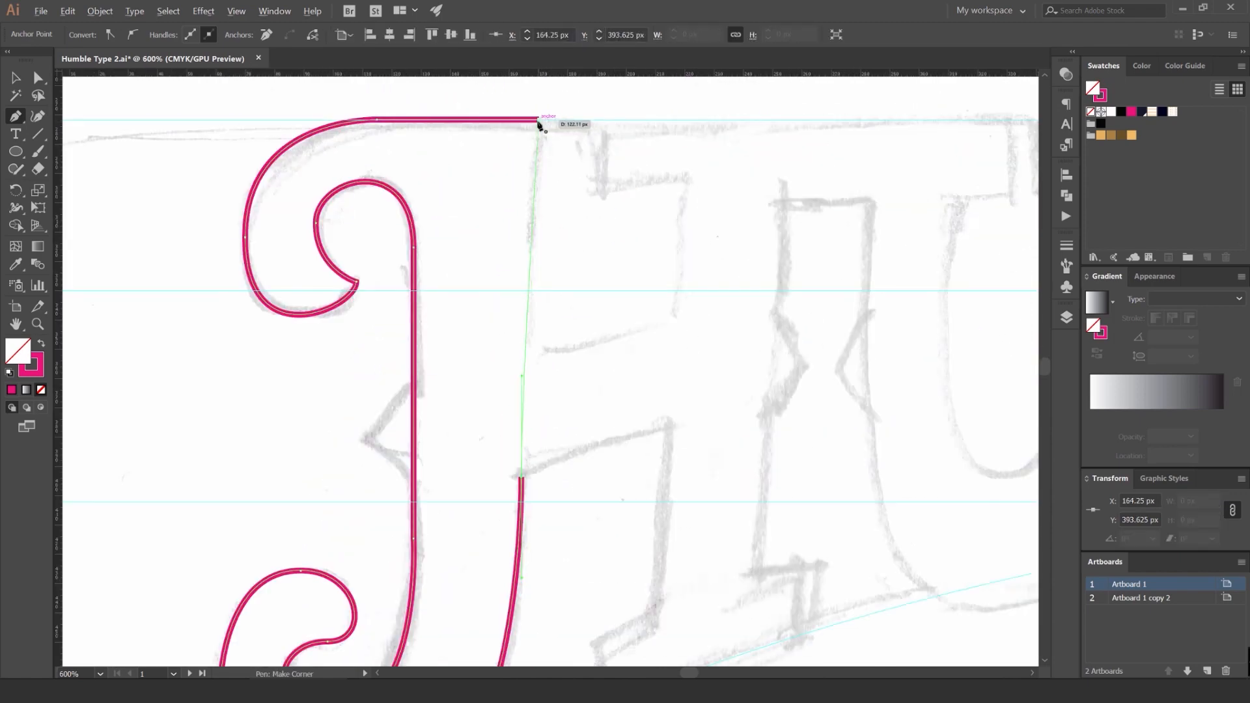
pyautogui.click(539, 120)
# Step: Nudge the stem's upper-right corner anchor 5 px left to X 165.333 px so the right edge runs nearly vertical
pyautogui.press('a')
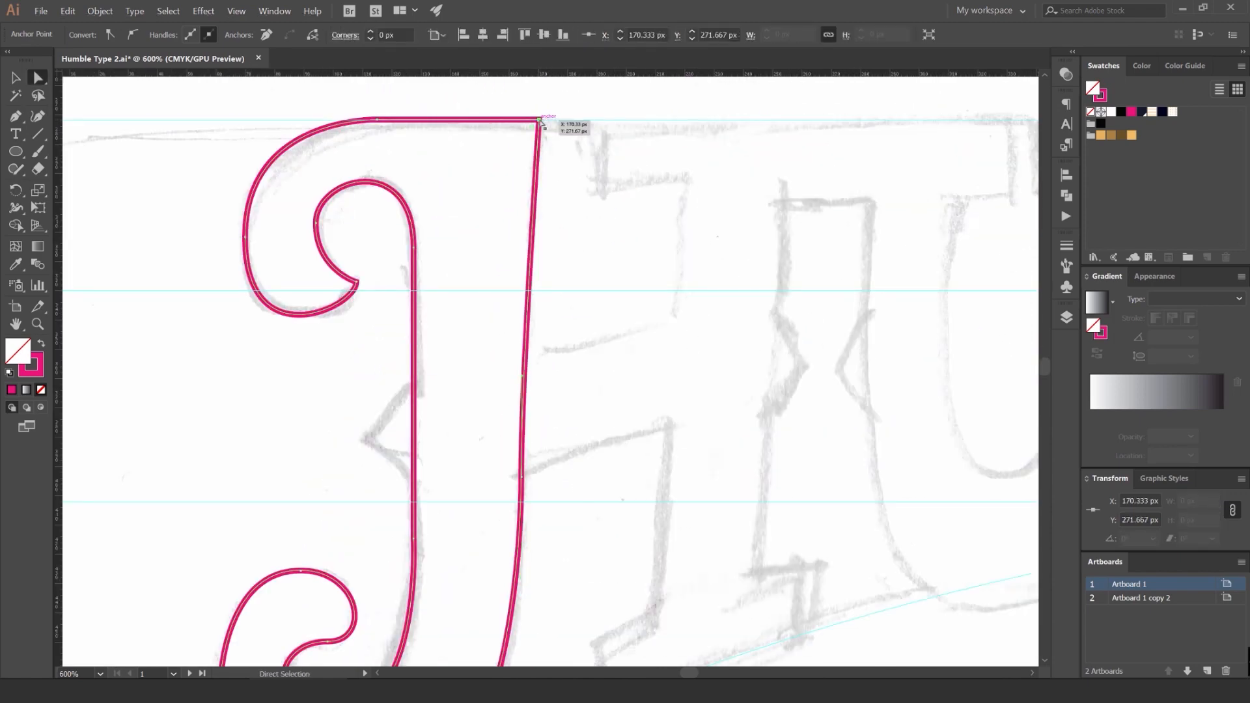
pyautogui.press('Left')
pyautogui.press('Left')
pyautogui.press('Left')
pyautogui.press('Left')
pyautogui.press('Left')
pyautogui.click(551, 103)
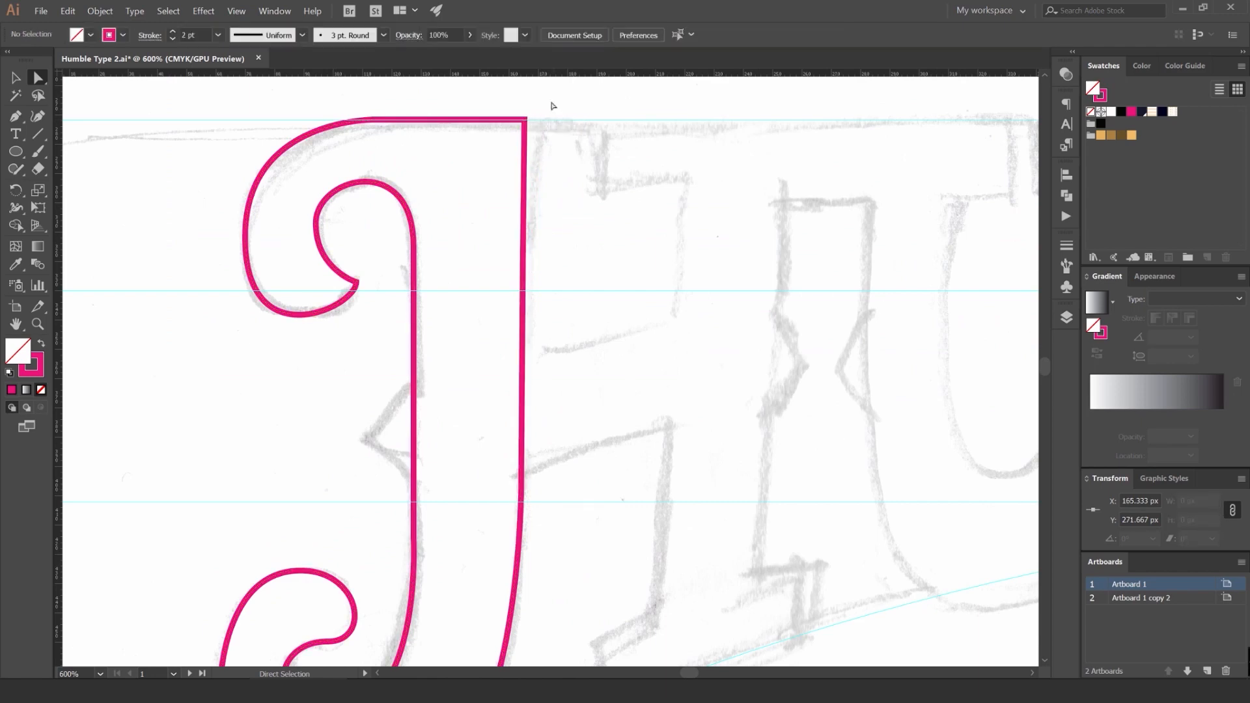
# Step: Try shifting the stem's upper-right corner anchor 3 px right to X 168.333 px
pyautogui.moveTo(272, 127); pyautogui.dragTo(265, 133)
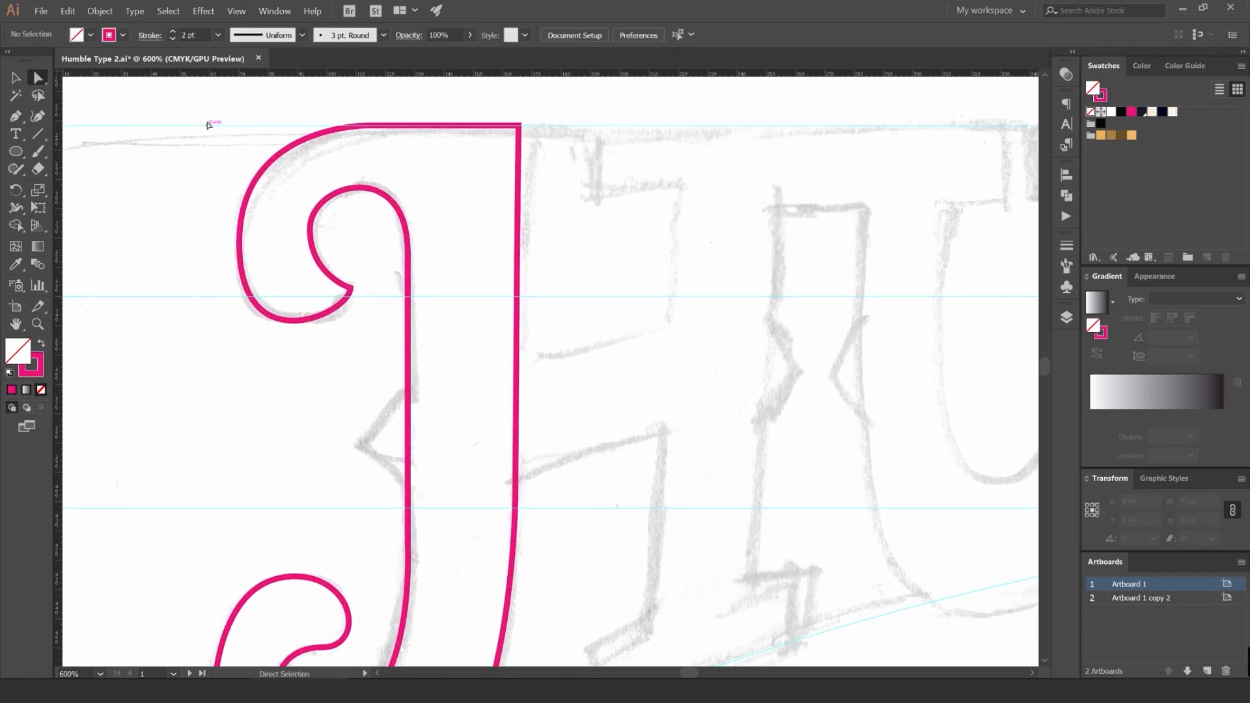
pyautogui.click(519, 124)
pyautogui.scroll(4, 522, 115)
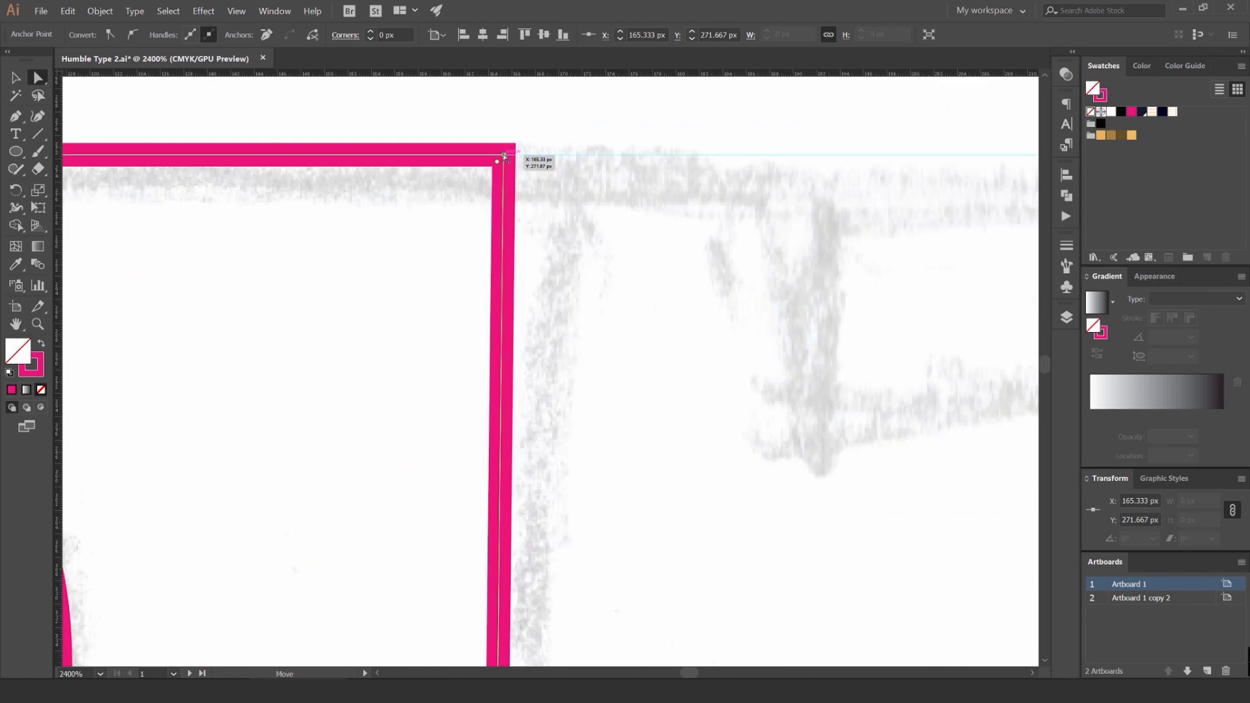
pyautogui.moveTo(511, 154); pyautogui.dragTo(319, 319)
pyautogui.hotkey('ctrl', 'z')
pyautogui.moveTo(544, 123); pyautogui.dragTo(510, 130)
pyautogui.press('Right')
pyautogui.press('Right')
pyautogui.press('Right')
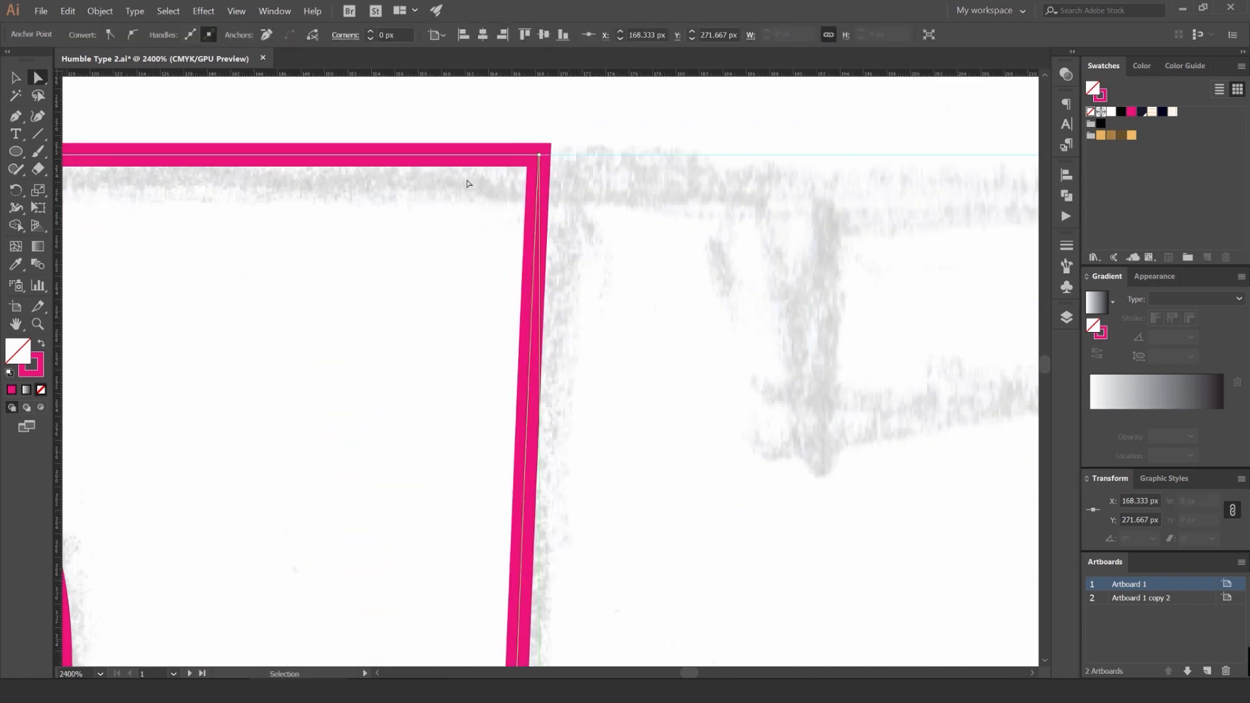
pyautogui.press('Left')
pyautogui.press('Left')
pyautogui.scroll(-6, 595, 255)
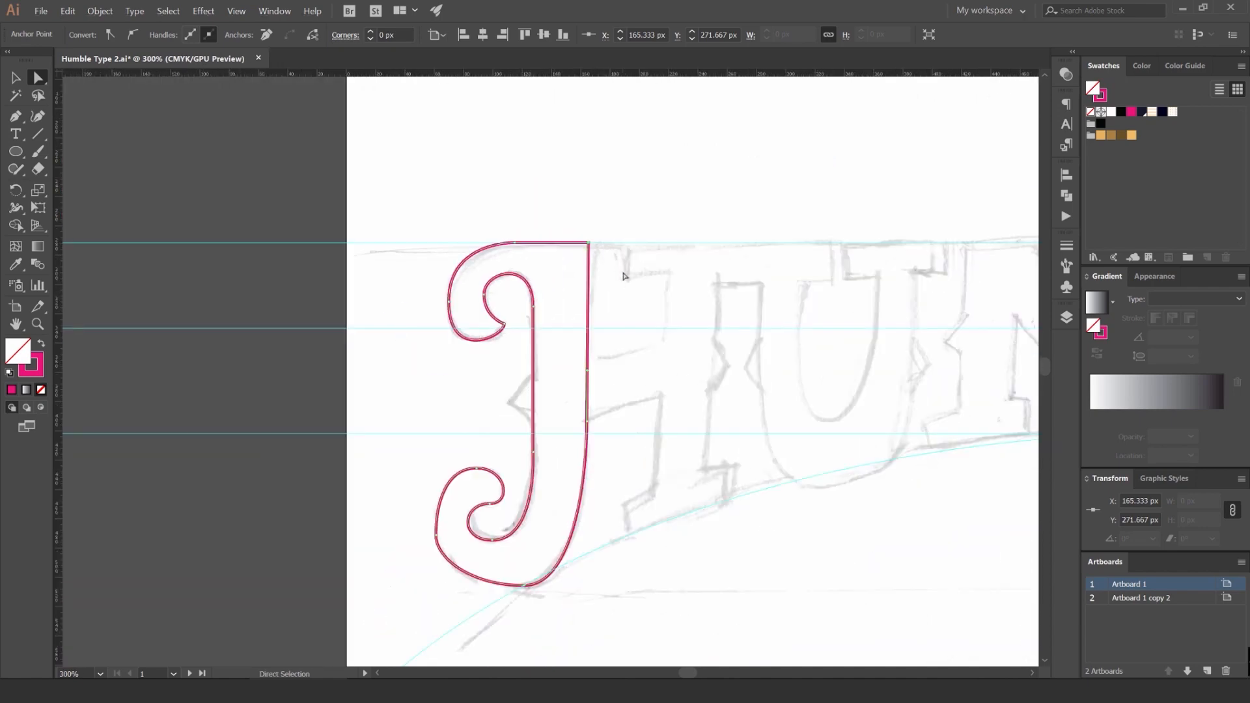
# Step: Swap the traced letter's fill and stroke to check it as a solid shape, and swap them back to an outline
pyautogui.press('v')
pyautogui.click(614, 402)
pyautogui.moveTo(614, 404); pyautogui.dragTo(576, 334)
pyautogui.click(549, 222)
pyautogui.hotkey('shift', 'x')
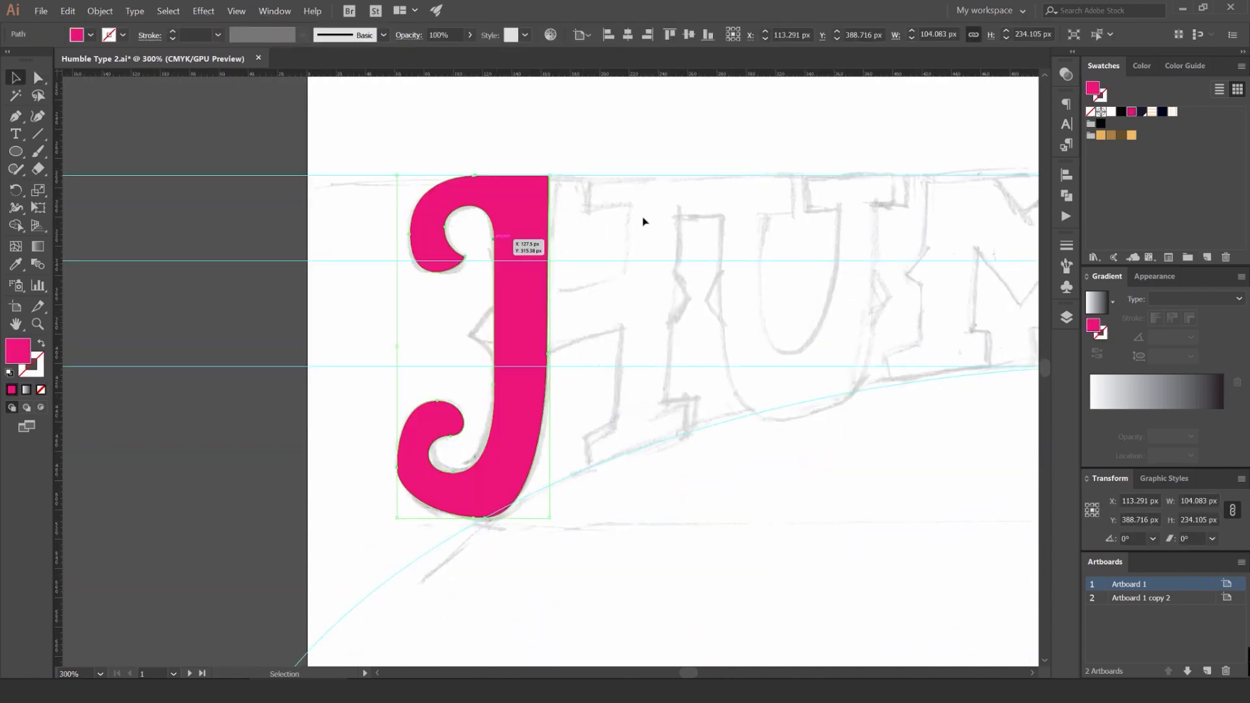
pyautogui.click(642, 218)
pyautogui.scroll(-4, 625, 238)
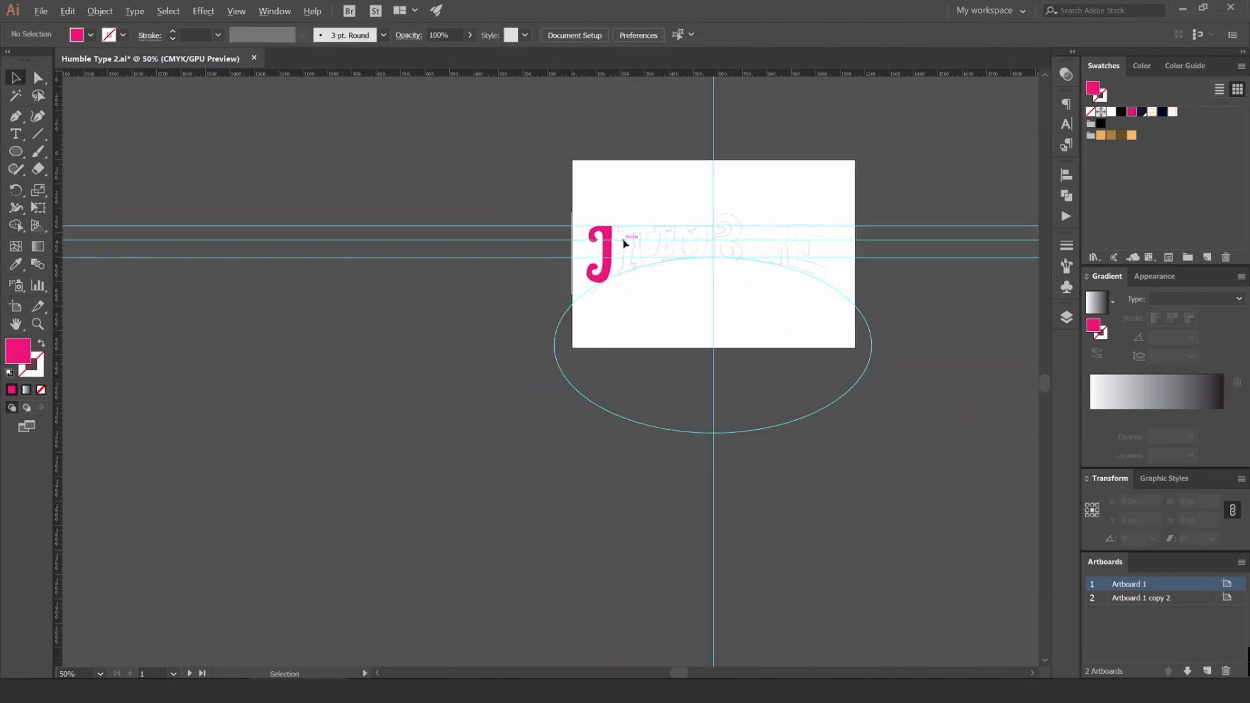
pyautogui.scroll(6, 615, 242)
pyautogui.click(483, 219)
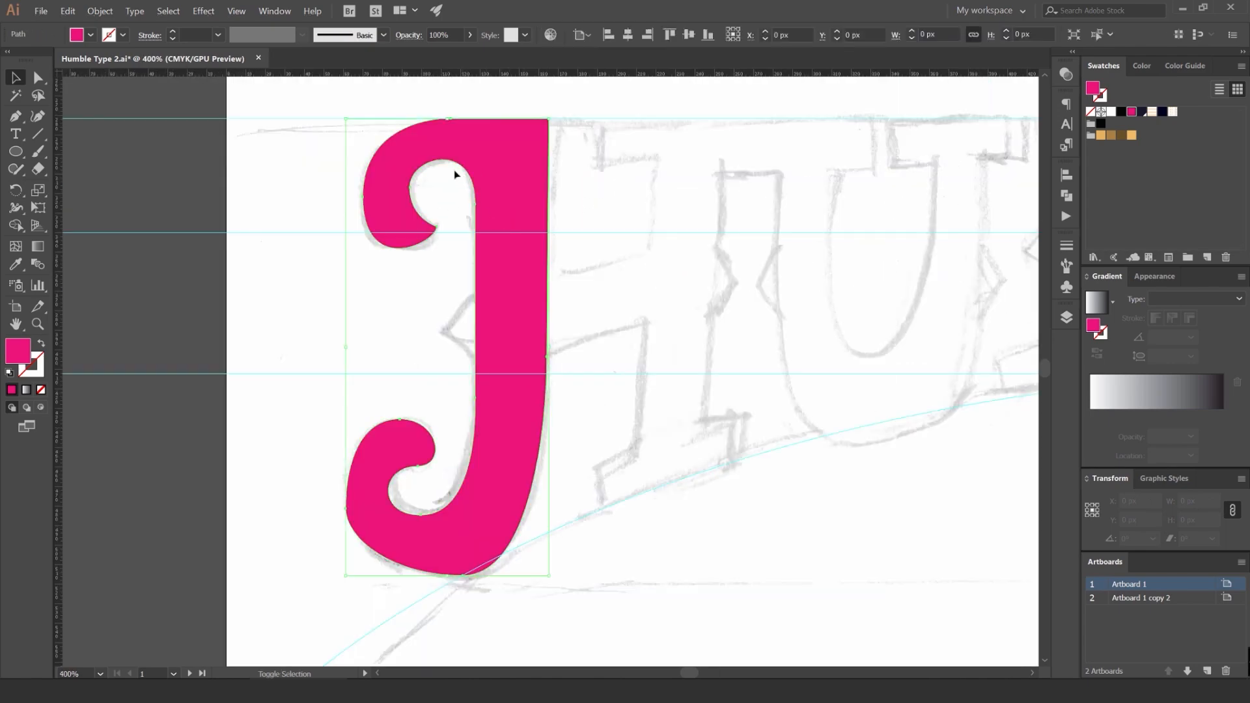
pyautogui.hotkey('shift', 'x')
# Step: Nudge the upper curl's outer left anchor up 4 px to X 70, Y 307.875 px
pyautogui.scroll(4, 438, 179)
pyautogui.press('a')
pyautogui.click(343, 209)
pyautogui.moveTo(438, 223); pyautogui.dragTo(517, 260)
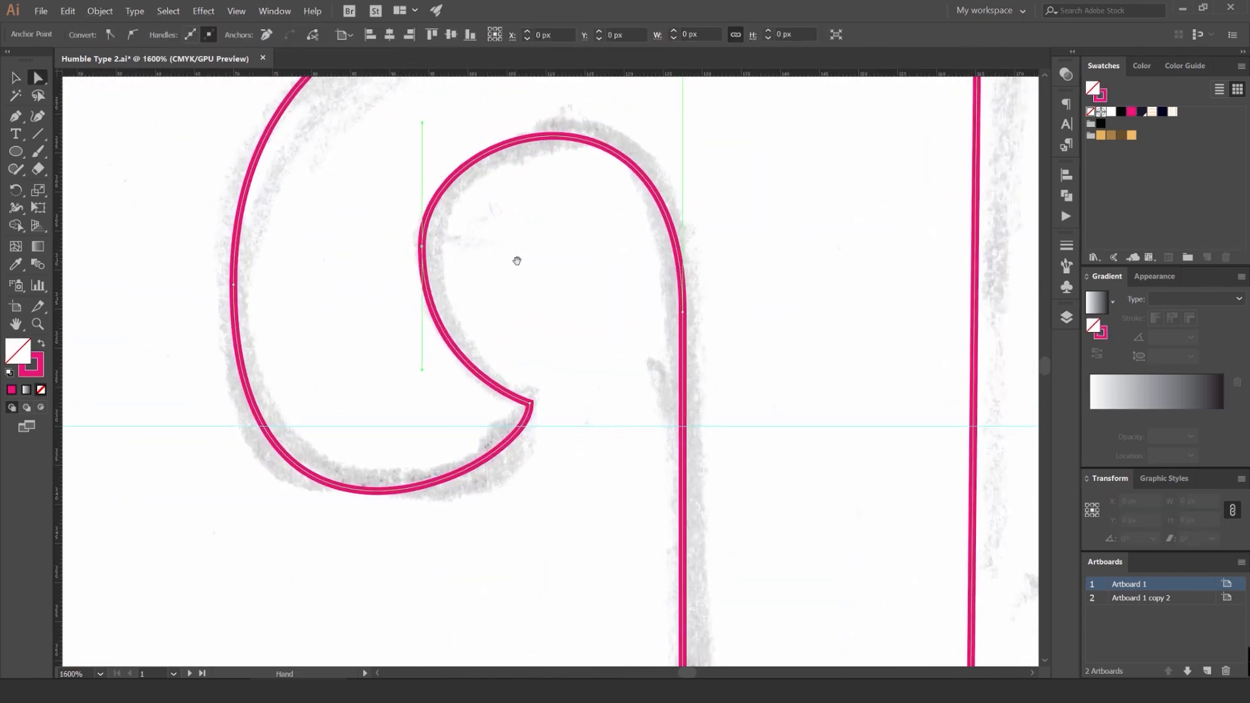
pyautogui.scroll(-3, 586, 264)
pyautogui.scroll(2, 500, 319)
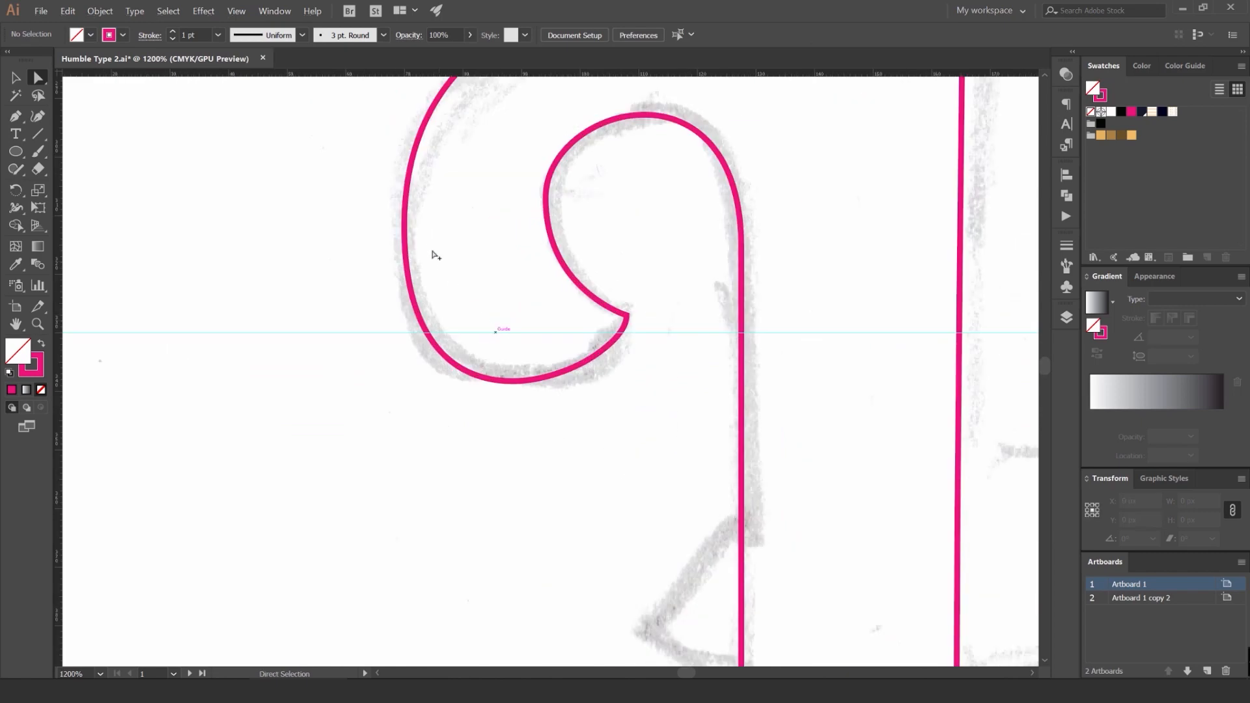
pyautogui.moveTo(410, 242); pyautogui.dragTo(413, 327)
pyautogui.hotkey('ctrl', 'z')
pyautogui.moveTo(458, 225); pyautogui.dragTo(468, 286)
pyautogui.press('Up')
pyautogui.press('Up')
pyautogui.press('Up')
pyautogui.press('Up')
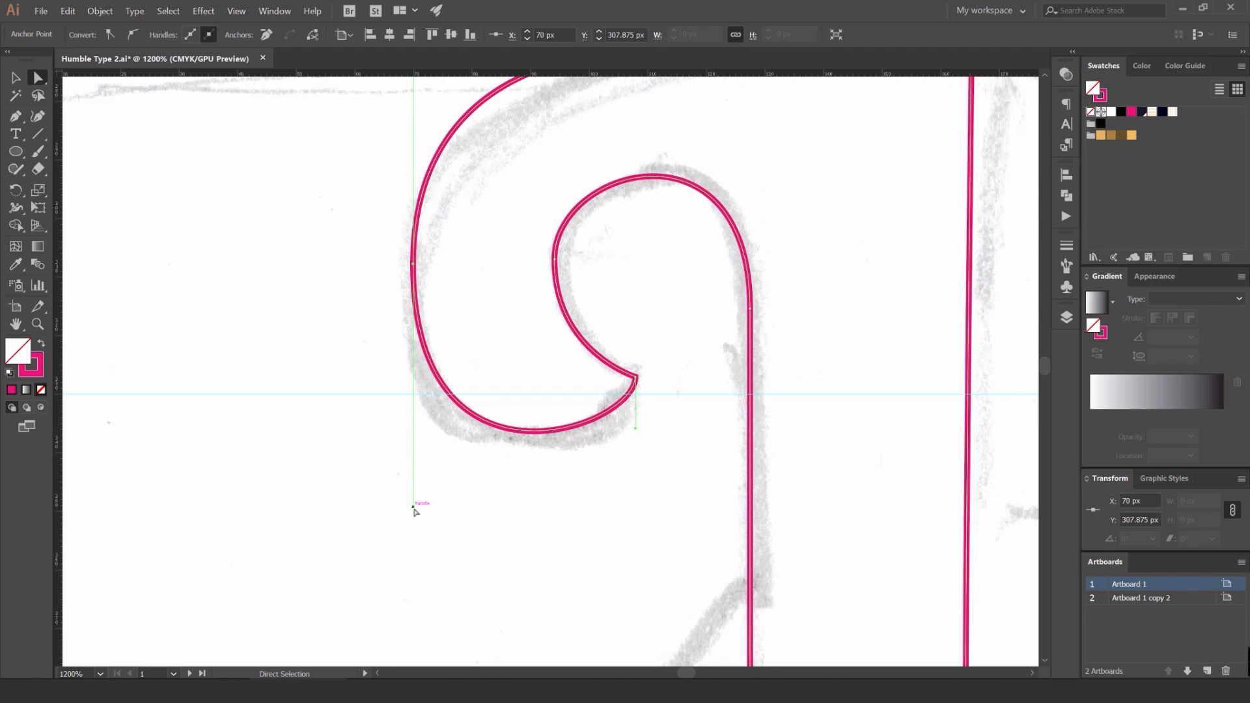
# Step: Shorten the lower direction handle of the upper curl's outer left anchor to raise the curl's bottom edge
pyautogui.press('p')
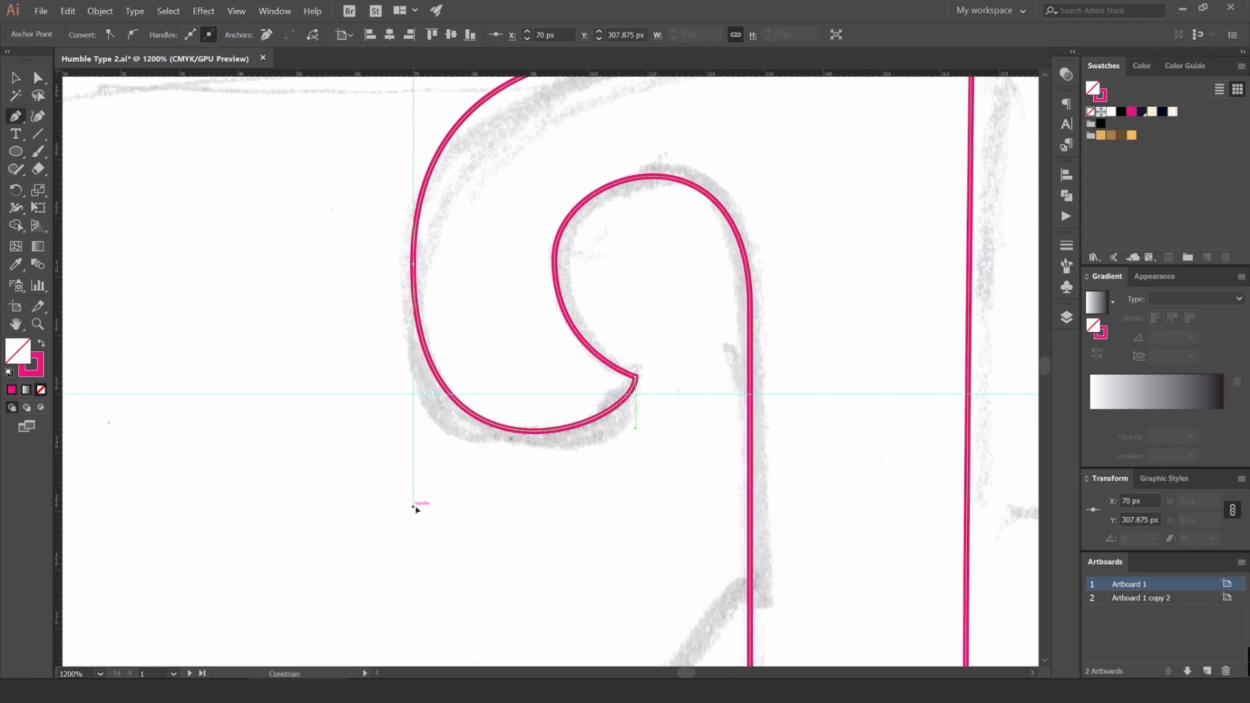
pyautogui.moveTo(414, 508); pyautogui.dragTo(418, 470)
pyautogui.press('v')
pyautogui.click(552, 466)
pyautogui.scroll(-2, 551, 466)
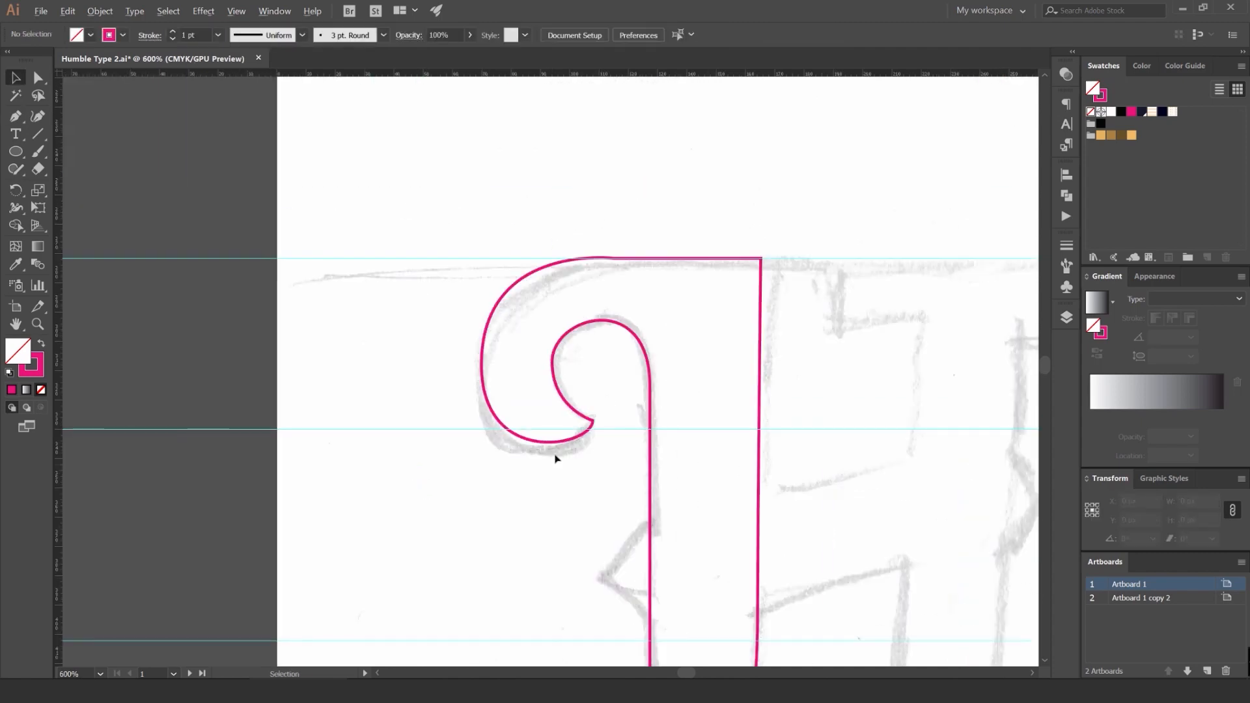
# Step: Nudge the upper curl's inner left anchor 2 px left to X 92.125 px
pyautogui.scroll(2, 592, 389)
pyautogui.press('a')
pyautogui.moveTo(527, 316); pyautogui.dragTo(485, 363)
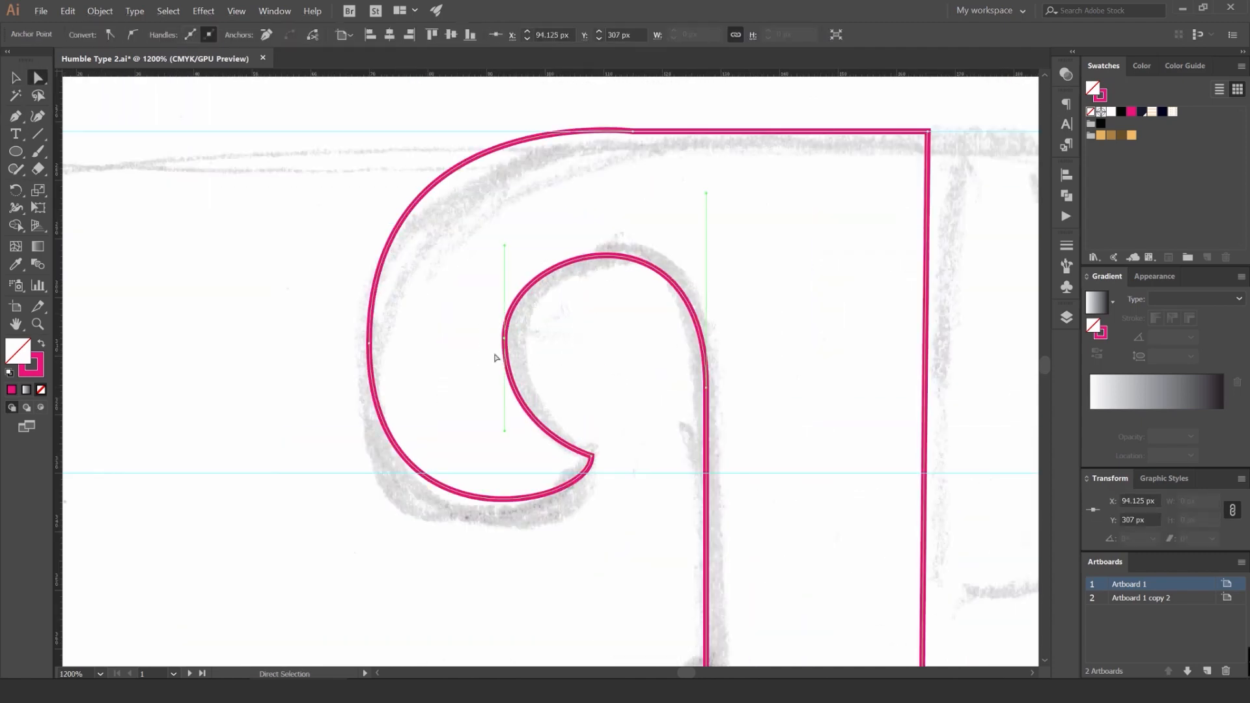
pyautogui.press('Left')
pyautogui.press('Left')
pyautogui.click(660, 282)
pyautogui.moveTo(698, 171); pyautogui.dragTo(557, 201)
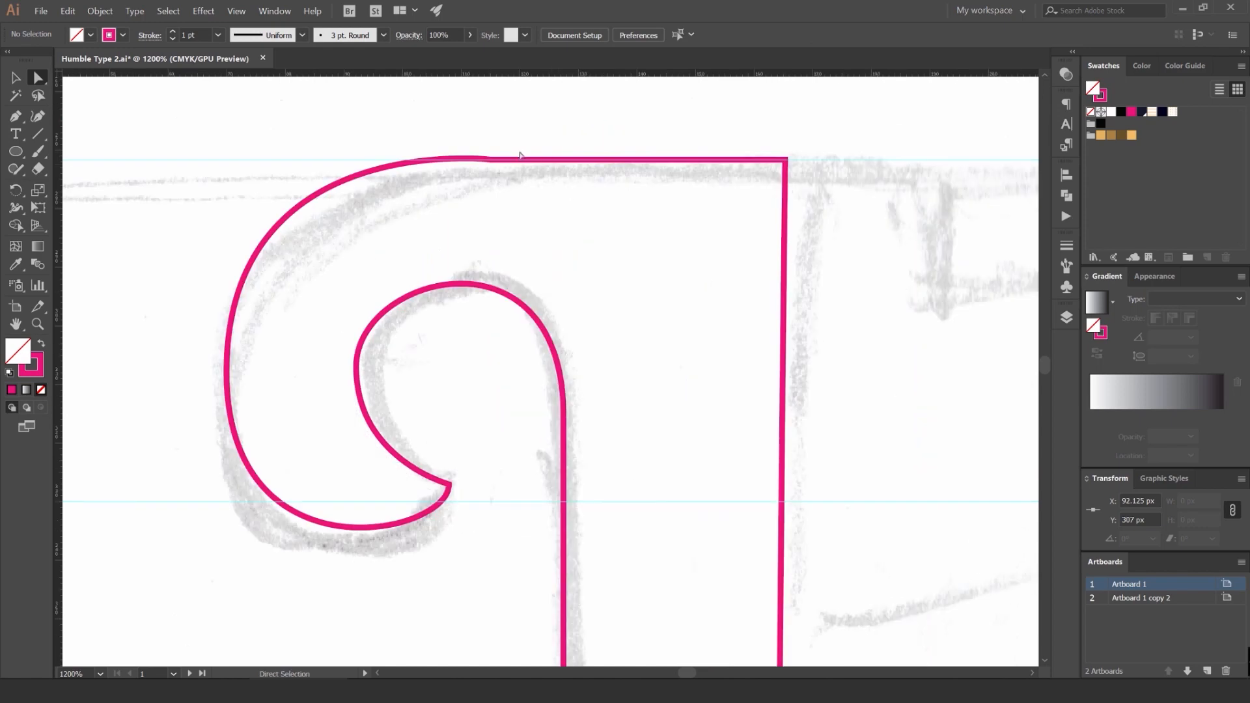
# Step: Shorten the outer left anchor's upper direction handle to the top guide so the curve meets the flat top edge smoothly
pyautogui.click(454, 162)
pyautogui.scroll(1, 445, 161)
pyautogui.scroll(1, 448, 164)
pyautogui.click(531, 154)
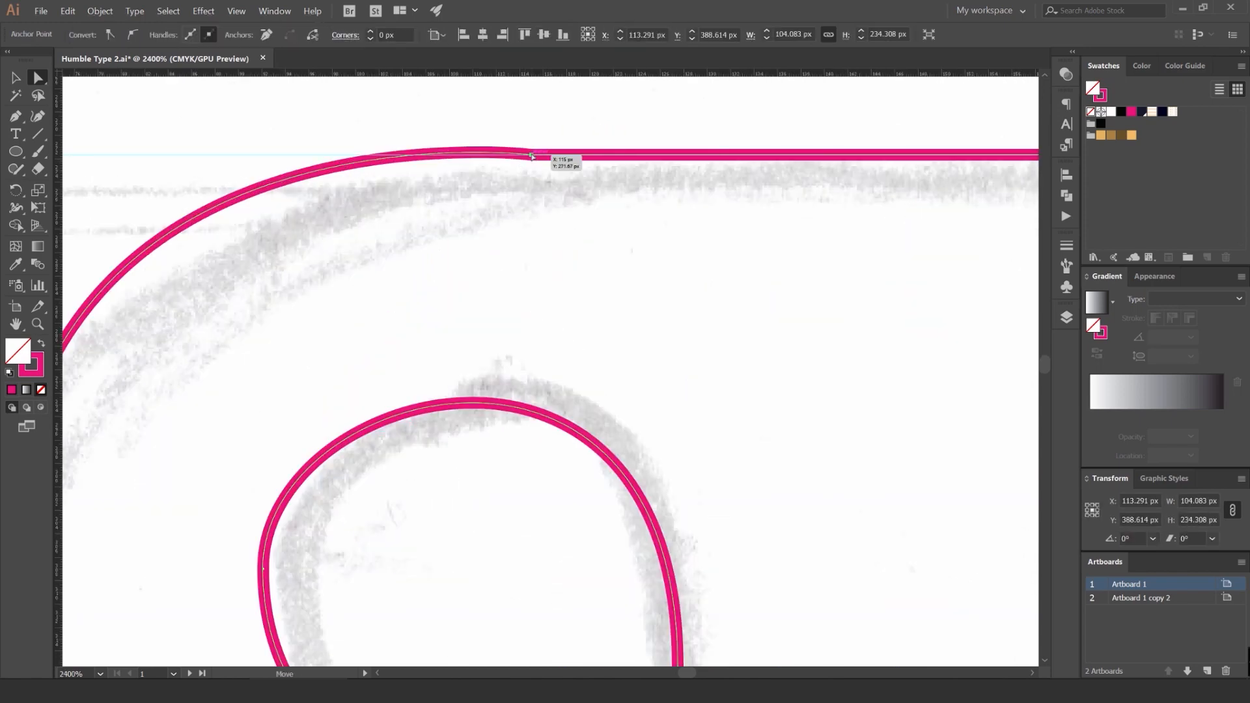
pyautogui.scroll(-1, 531, 156)
pyautogui.moveTo(462, 174); pyautogui.dragTo(576, 191)
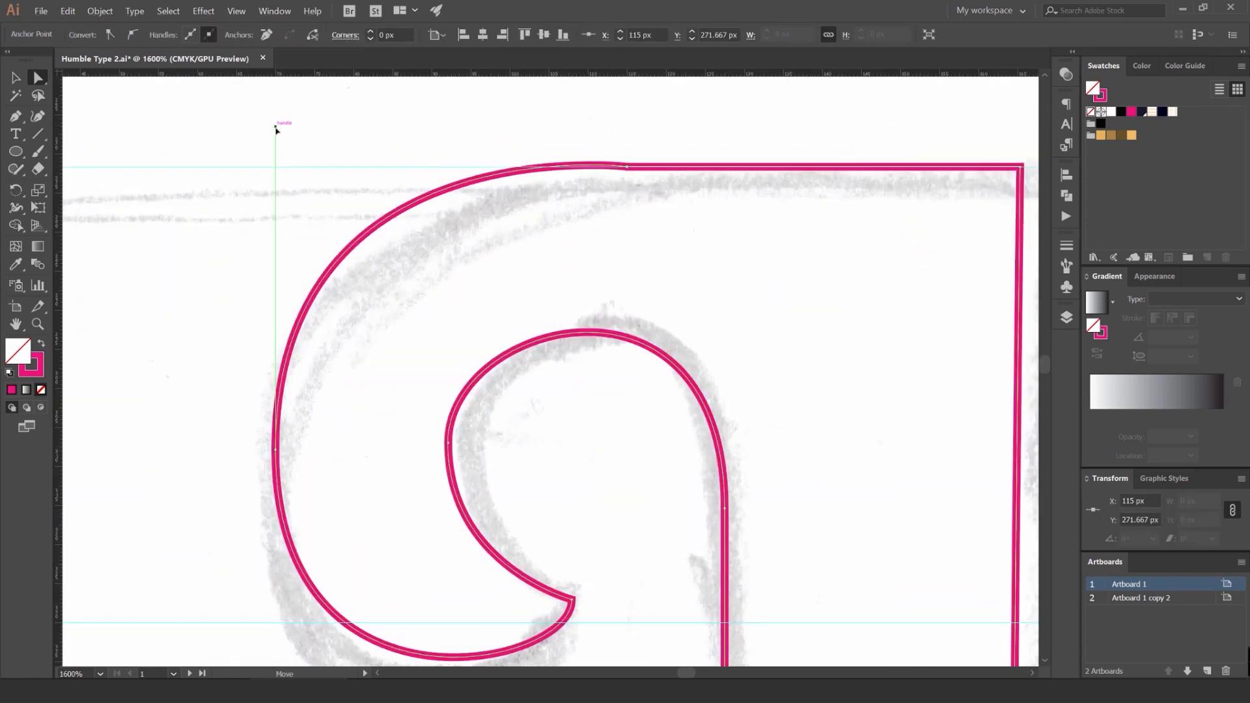
pyautogui.moveTo(275, 129); pyautogui.dragTo(275, 166)
pyautogui.click(524, 164)
pyautogui.scroll(-2, 524, 164)
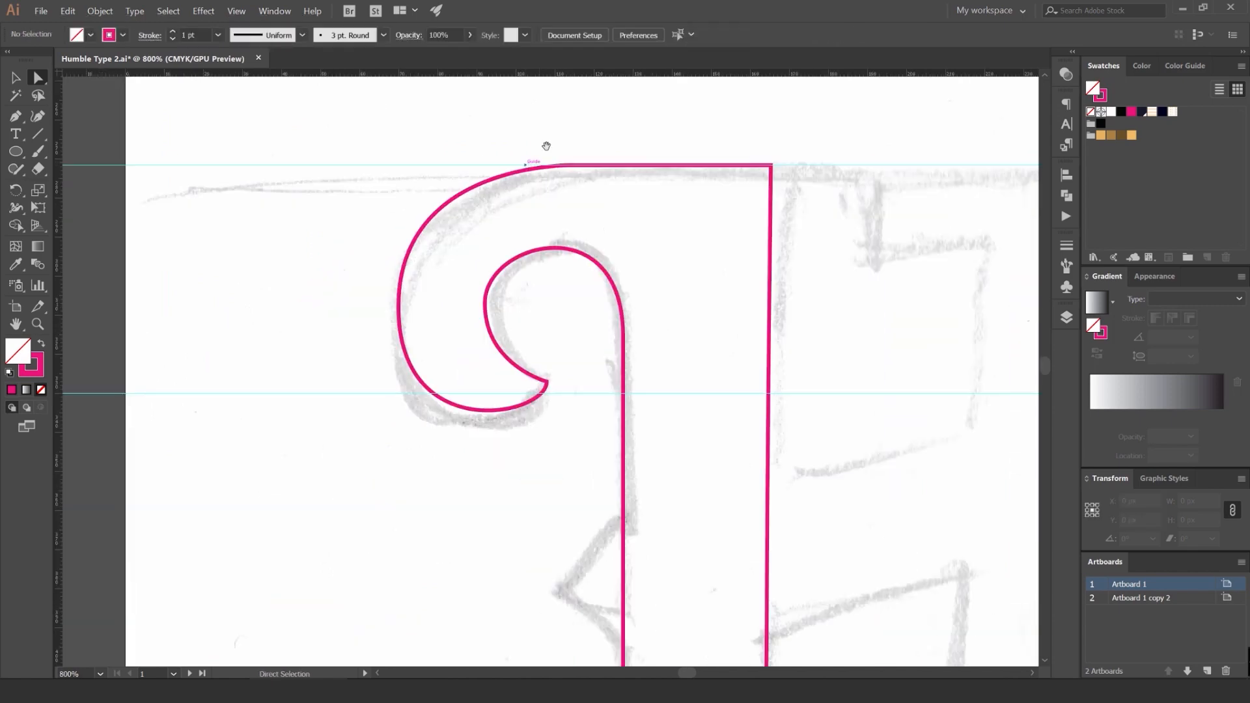
# Step: Tilt the right direction handle of the lower curl's bottom anchor slightly upward
pyautogui.moveTo(546, 145); pyautogui.dragTo(464, 165)
pyautogui.moveTo(625, 376); pyautogui.dragTo(593, 338)
pyautogui.scroll(-2, 593, 339)
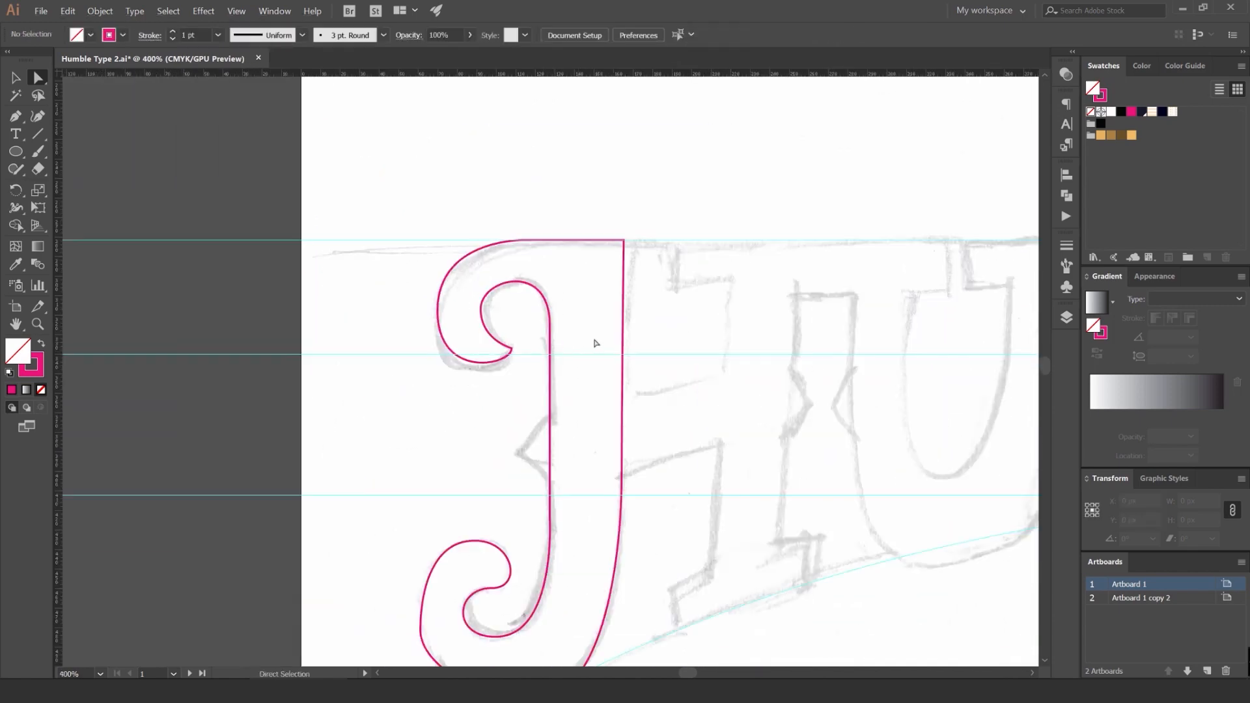
pyautogui.scroll(-4, 651, 378)
pyautogui.scroll(1, 590, 489)
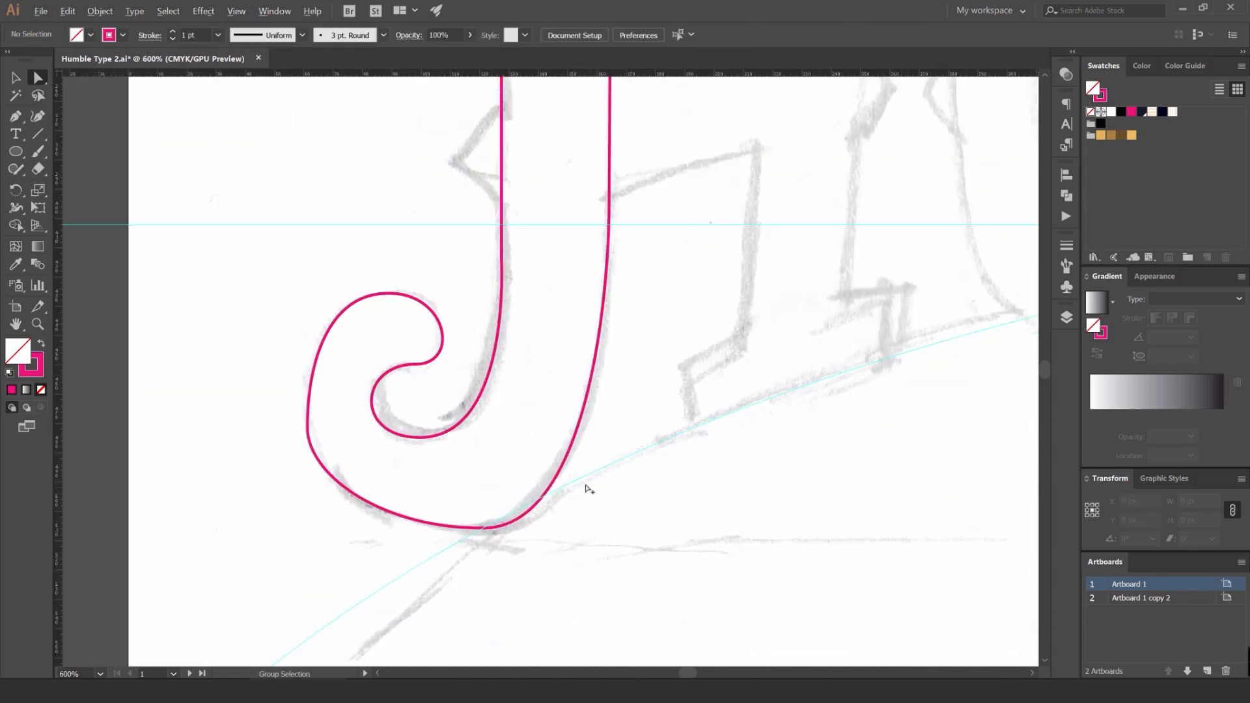
pyautogui.click(516, 519)
pyautogui.scroll(1, 518, 520)
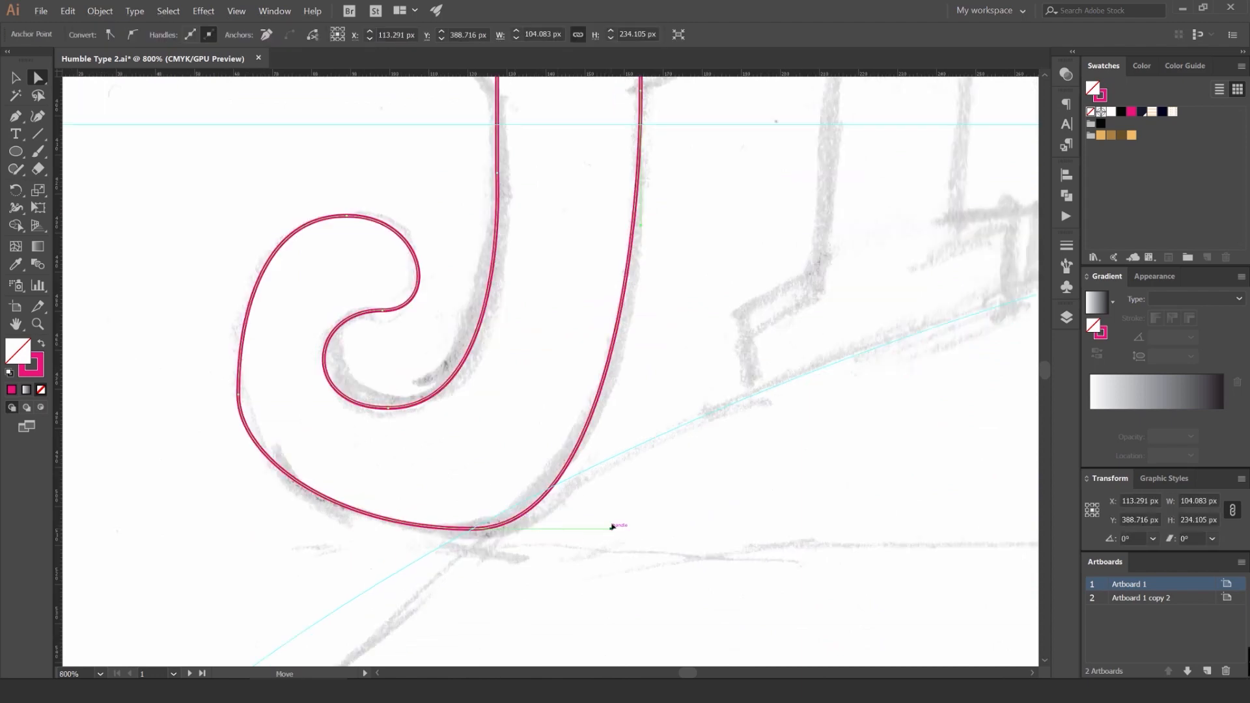
pyautogui.moveTo(612, 527); pyautogui.dragTo(616, 512)
# Step: Move the lower curl's bottom anchor to about X 123.2, Y 504.6 px and raise its right direction handle further
pyautogui.scroll(2, 482, 532)
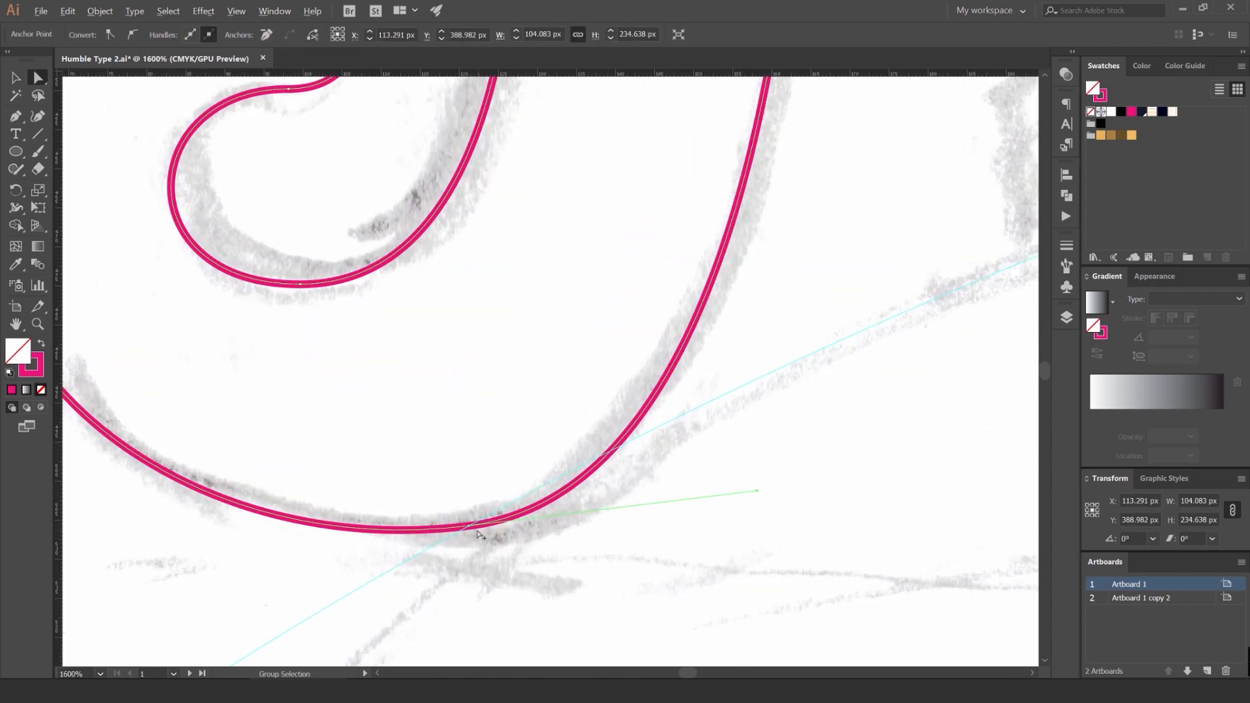
pyautogui.moveTo(471, 529); pyautogui.dragTo(483, 519)
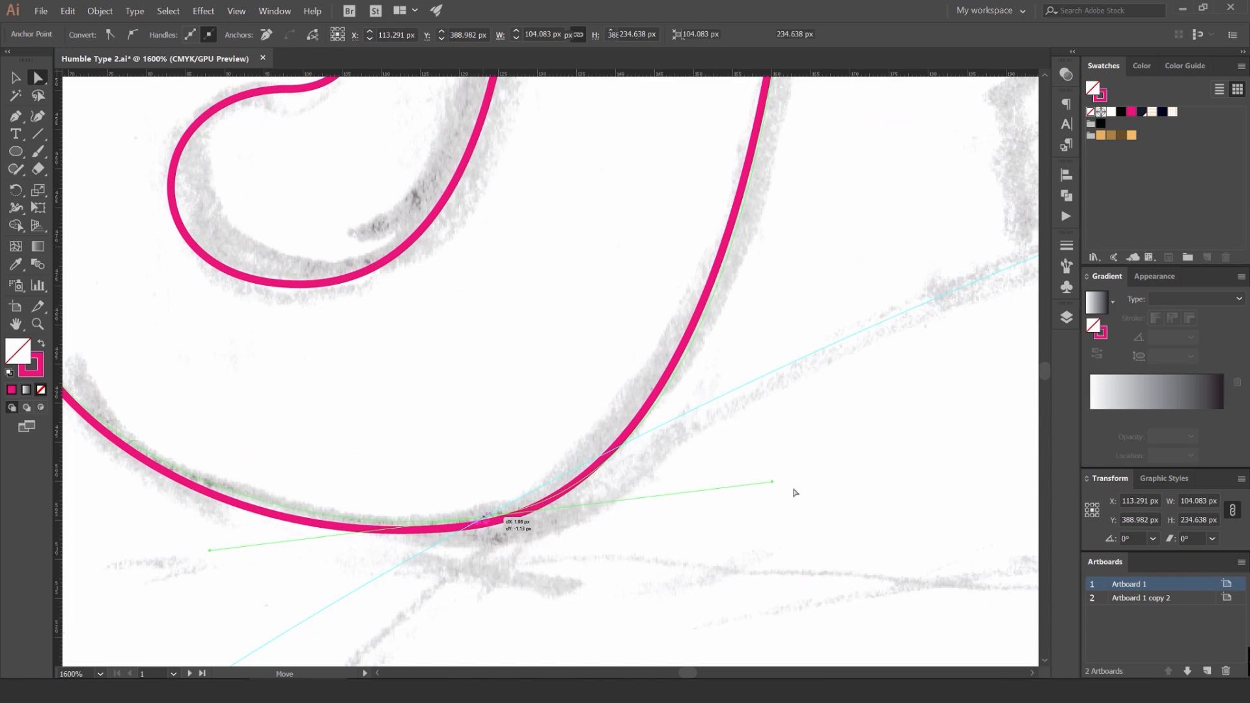
pyautogui.moveTo(773, 483); pyautogui.dragTo(786, 455)
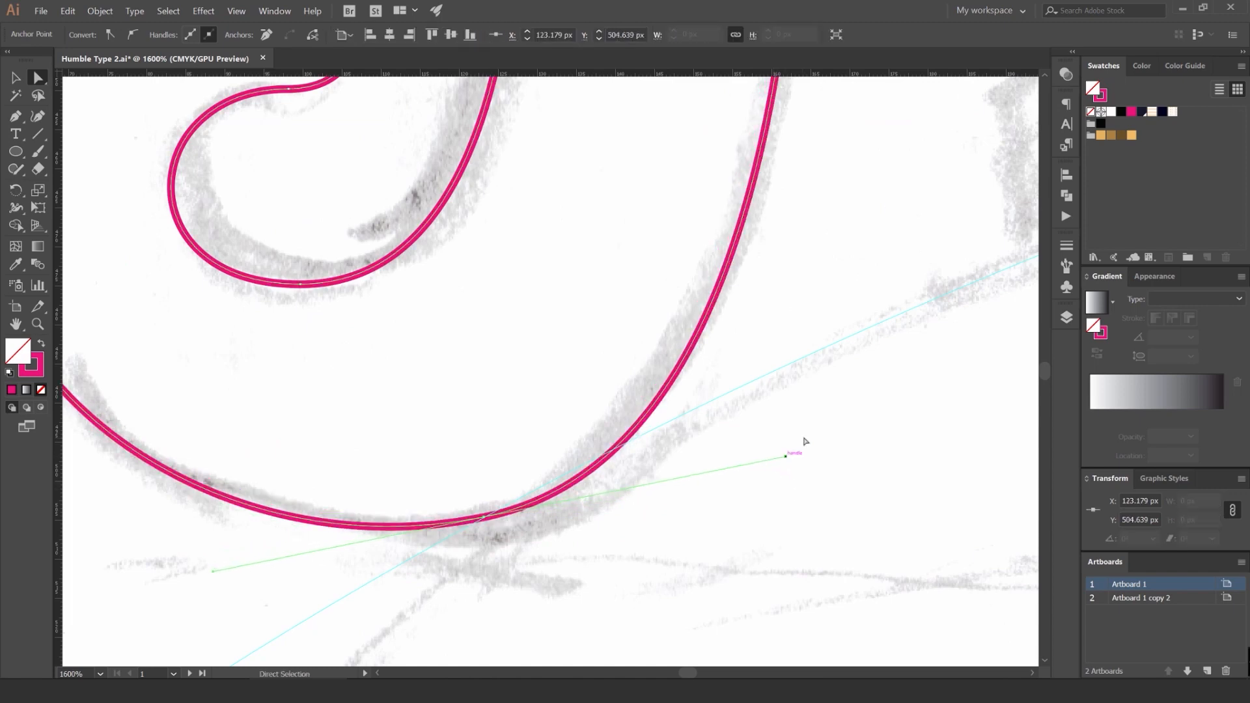
# Step: Set the upper direction handle of the lower curl's outer left anchor straight up to follow the sketched curve
pyautogui.scroll(-8, 805, 441)
pyautogui.click(845, 394)
pyautogui.scroll(1, 731, 436)
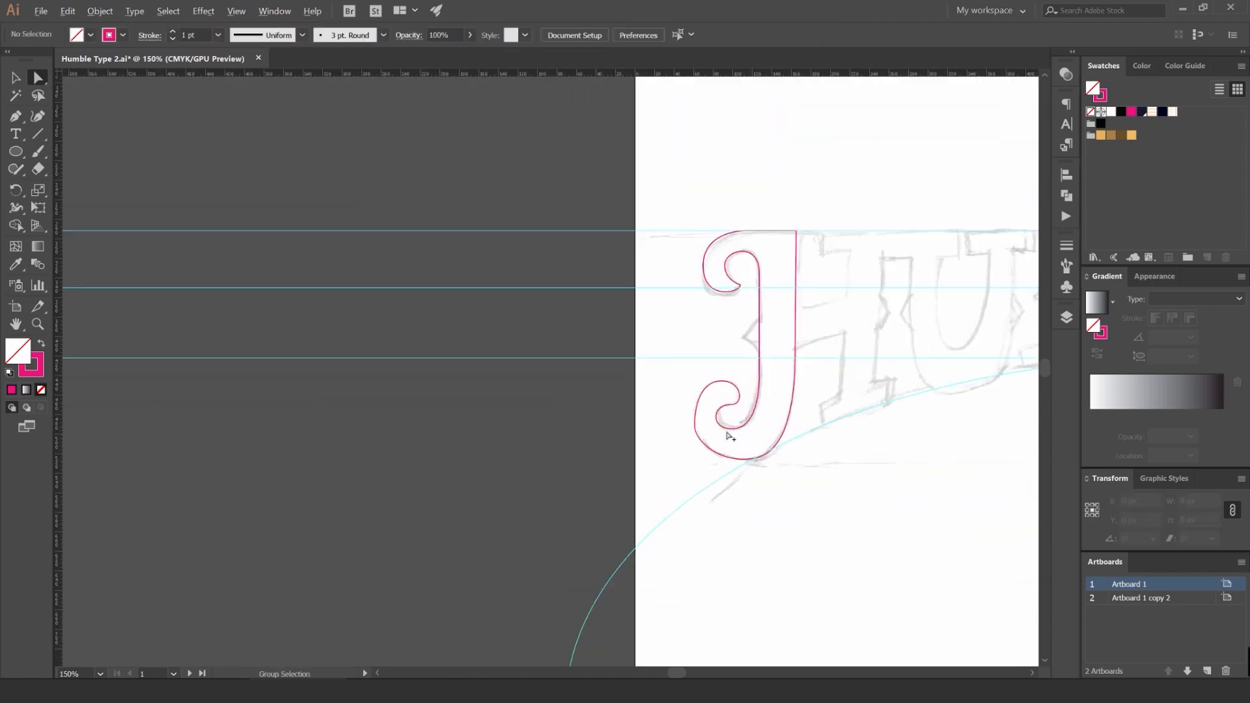
pyautogui.scroll(2, 729, 434)
pyautogui.scroll(3, 681, 389)
pyautogui.moveTo(652, 441); pyautogui.dragTo(635, 340)
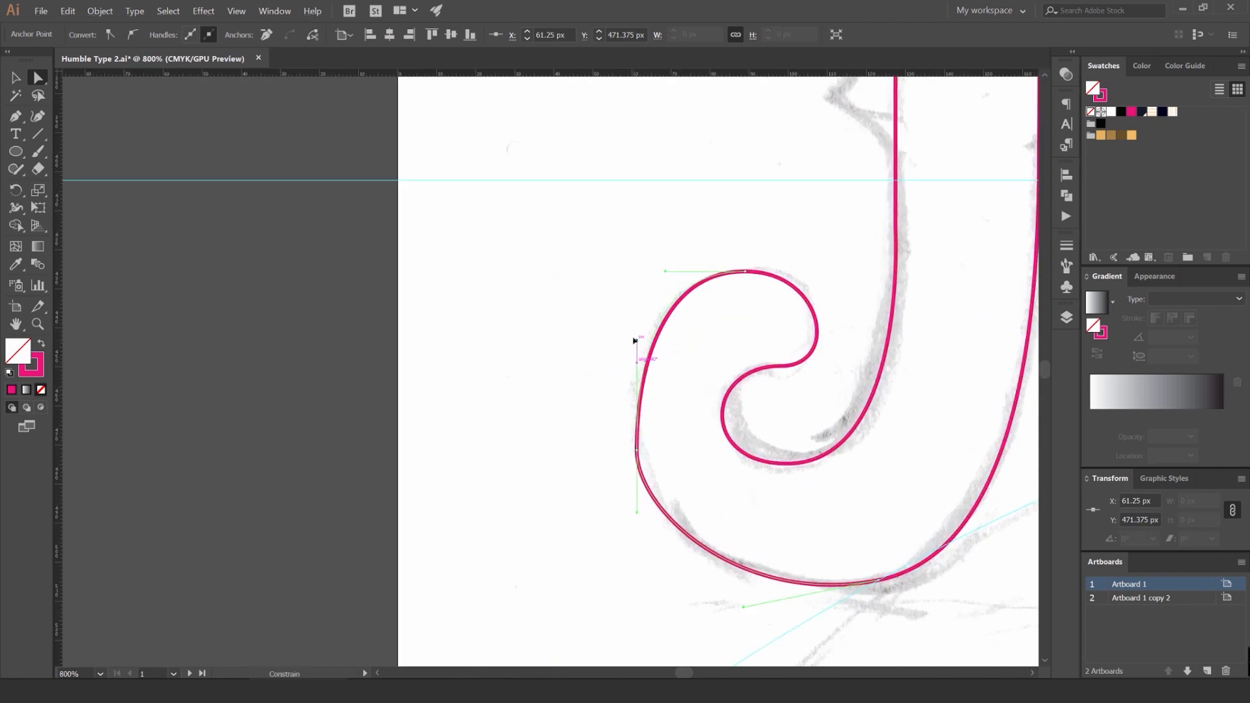
pyautogui.click(646, 313)
# Step: Tilt only the lower direction handle of the lower curl's outer left anchor inward, turning the anchor into a corner point
pyautogui.scroll(-2, 586, 260)
pyautogui.hscroll(2, 586, 260)
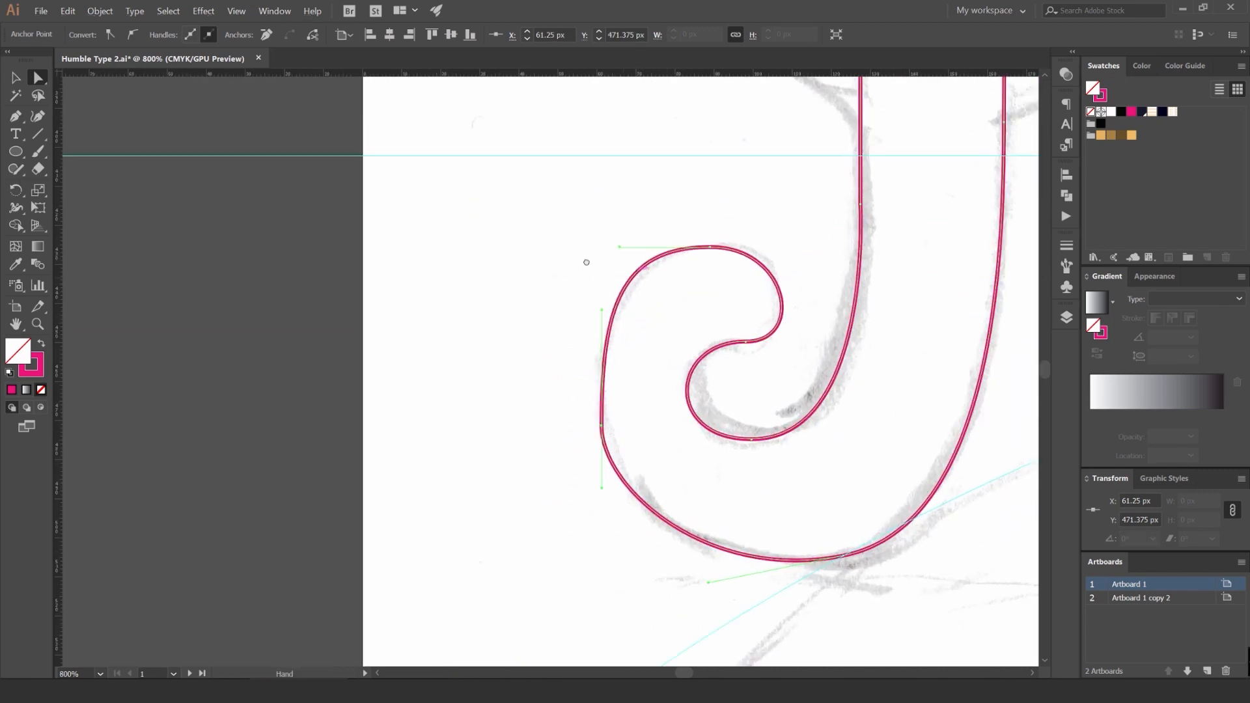
pyautogui.click(564, 410)
pyautogui.hscroll(1, 603, 418)
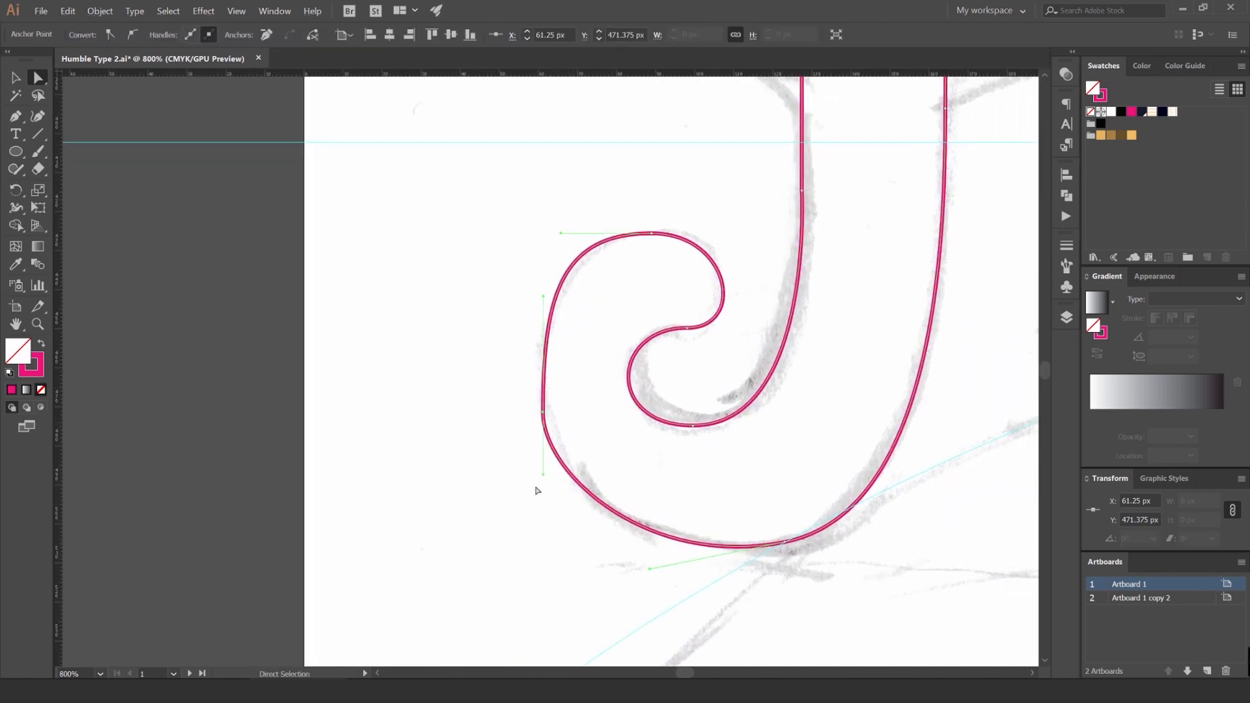
pyautogui.moveTo(543, 476); pyautogui.dragTo(574, 467)
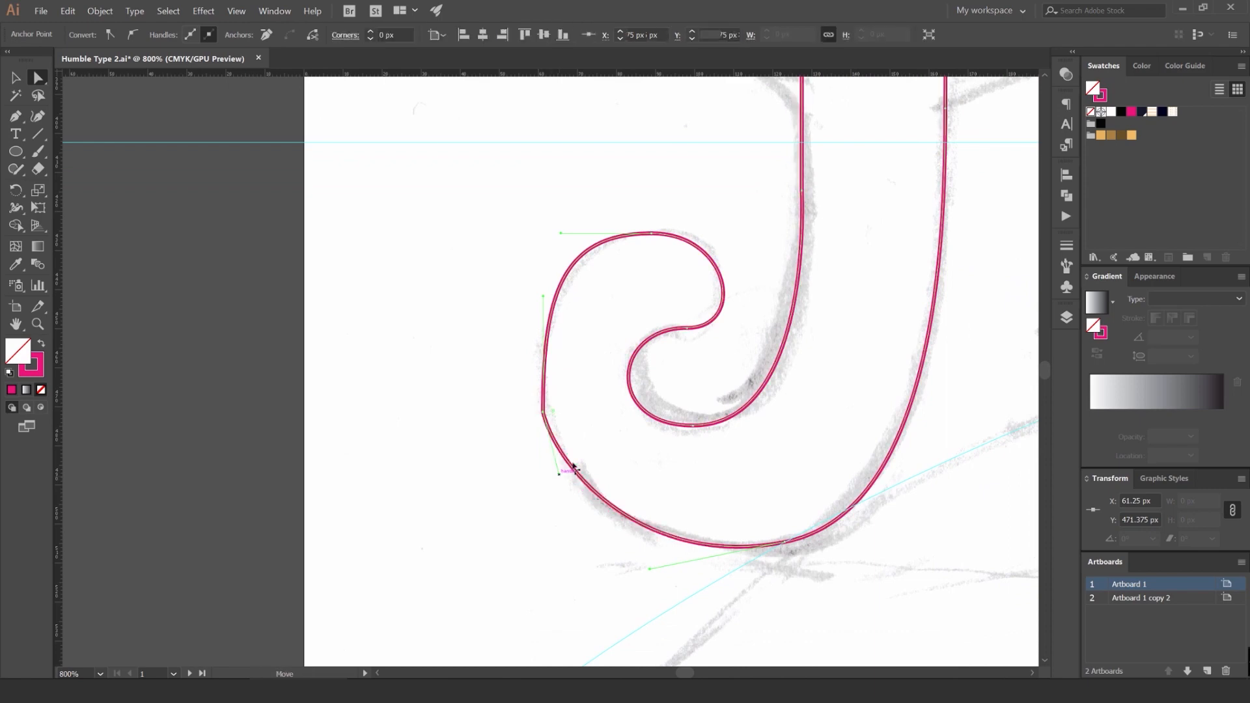
pyautogui.click(602, 391)
pyautogui.hotkey('ctrl', 'z')
pyautogui.click(599, 391)
pyautogui.moveTo(588, 392); pyautogui.dragTo(499, 431)
pyautogui.hotkey('ctrl', 'z')
# Step: Round the corner at the lower curl's outer left anchor to a radius of about 49 px
pyautogui.scroll(1, 545, 424)
pyautogui.click(541, 424)
pyautogui.scroll(2, 525, 423)
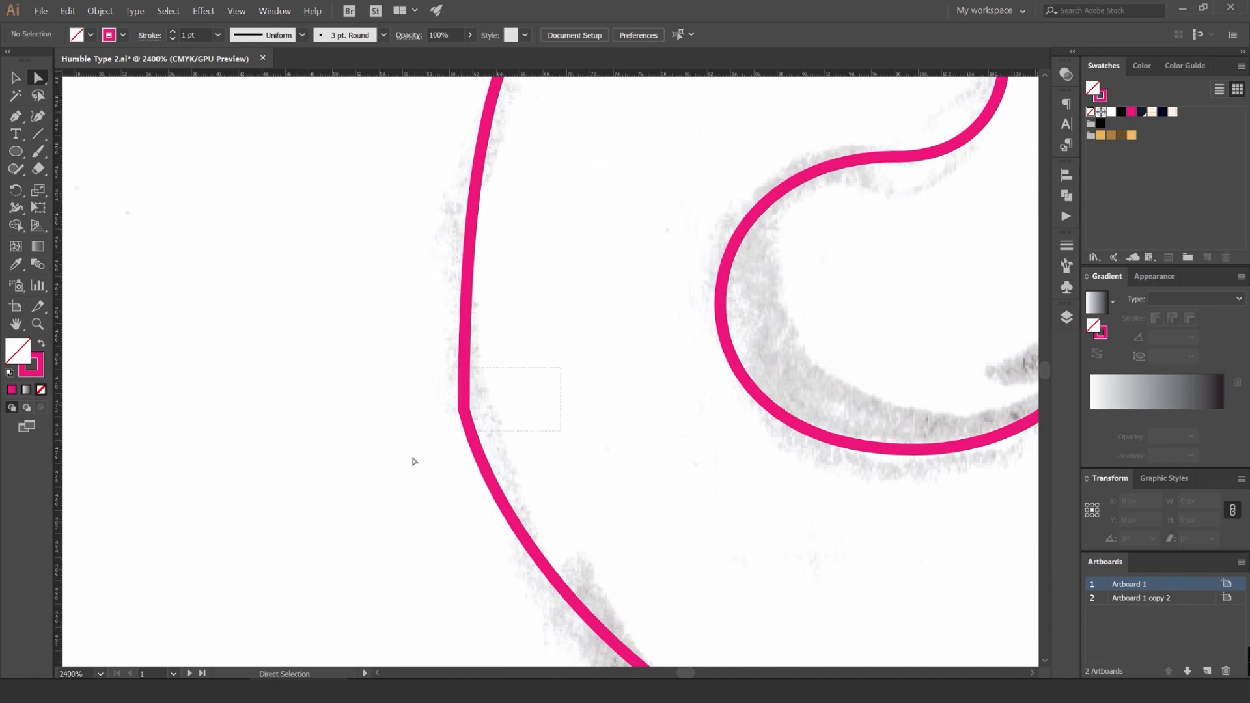
pyautogui.moveTo(414, 461); pyautogui.dragTo(417, 460)
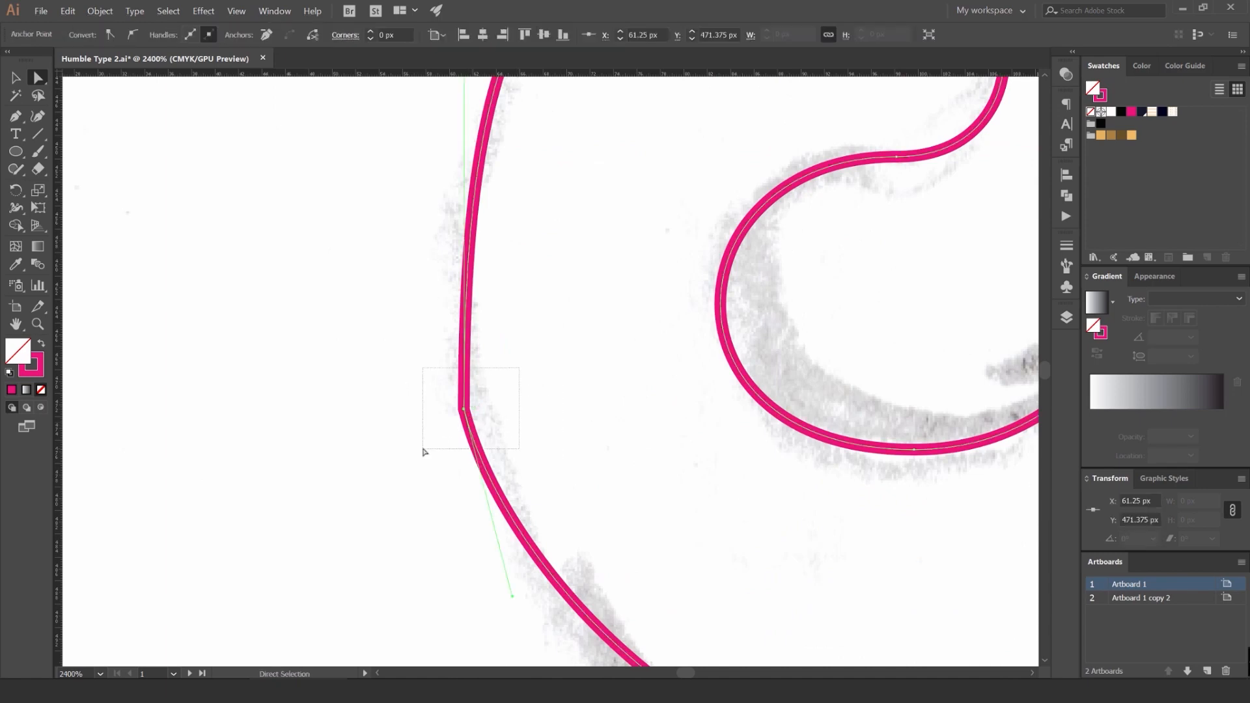
pyautogui.scroll(-3, 346, 407)
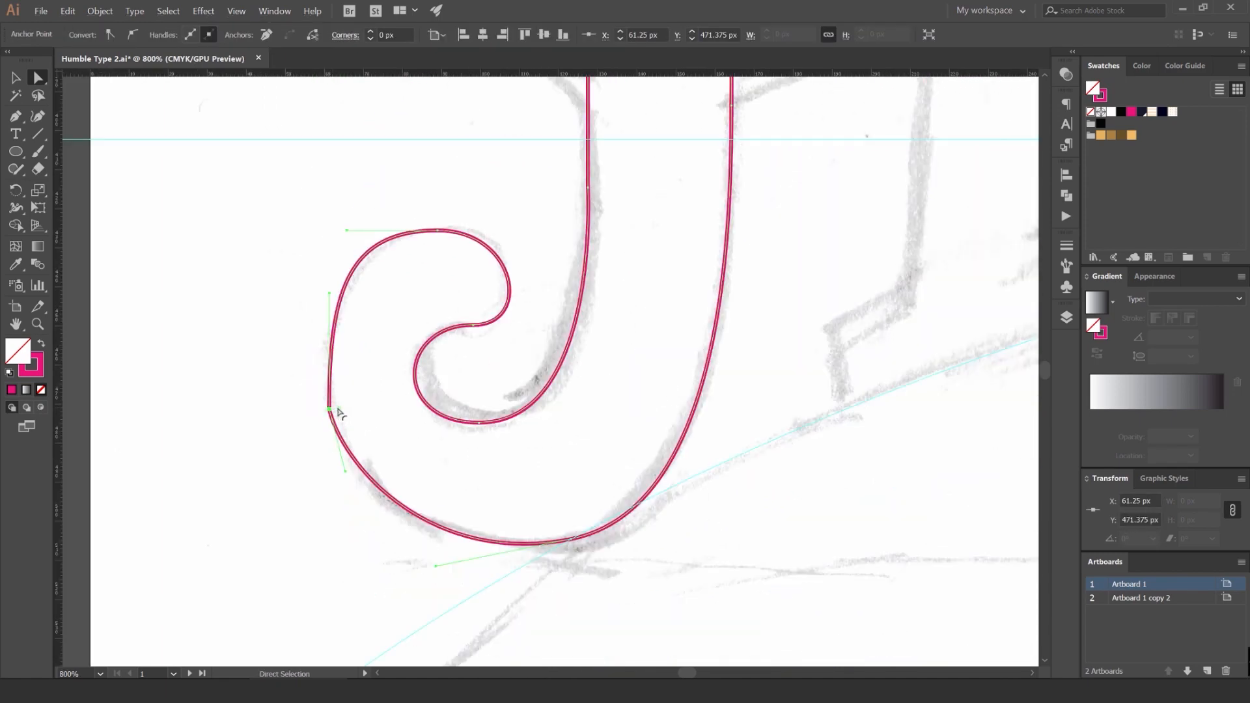
pyautogui.moveTo(339, 412); pyautogui.dragTo(750, 297)
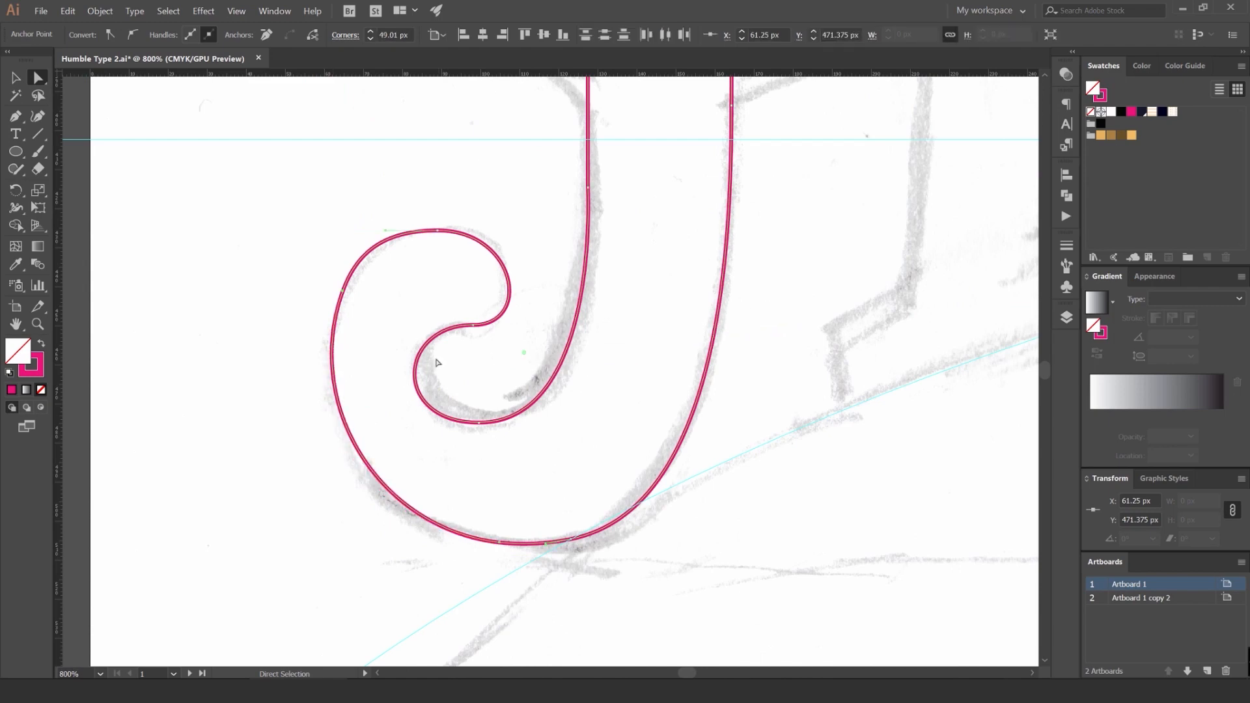
# Step: Examine the rounded lower curl's anchors and handles, and compare the whole stem outline with the sketch
pyautogui.click(287, 296)
pyautogui.moveTo(424, 523); pyautogui.dragTo(424, 521)
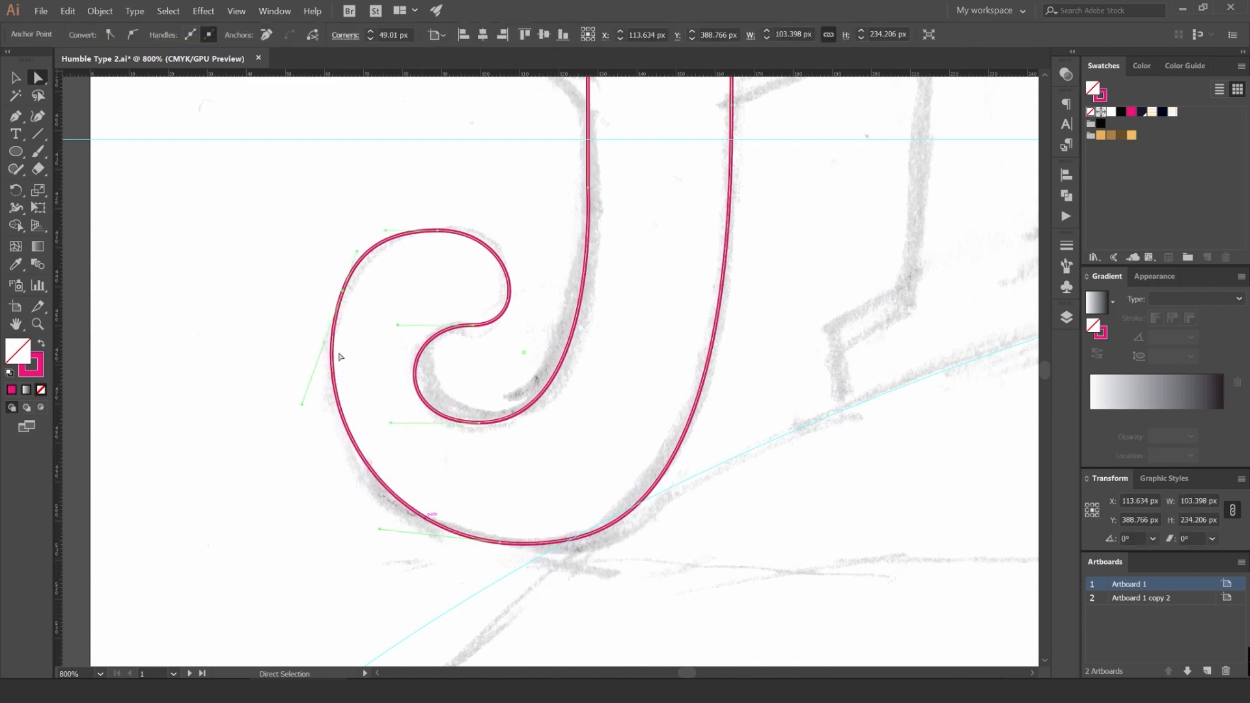
pyautogui.click(345, 291)
pyautogui.scroll(1, 512, 536)
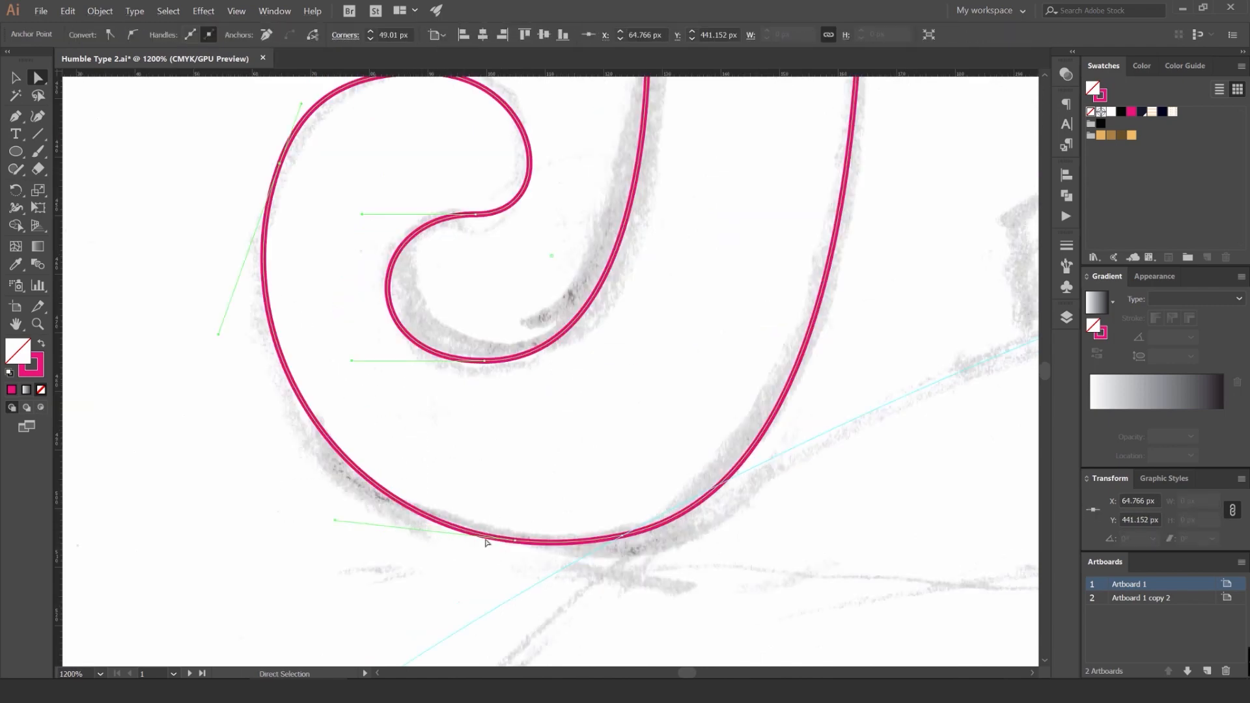
pyautogui.click(352, 244)
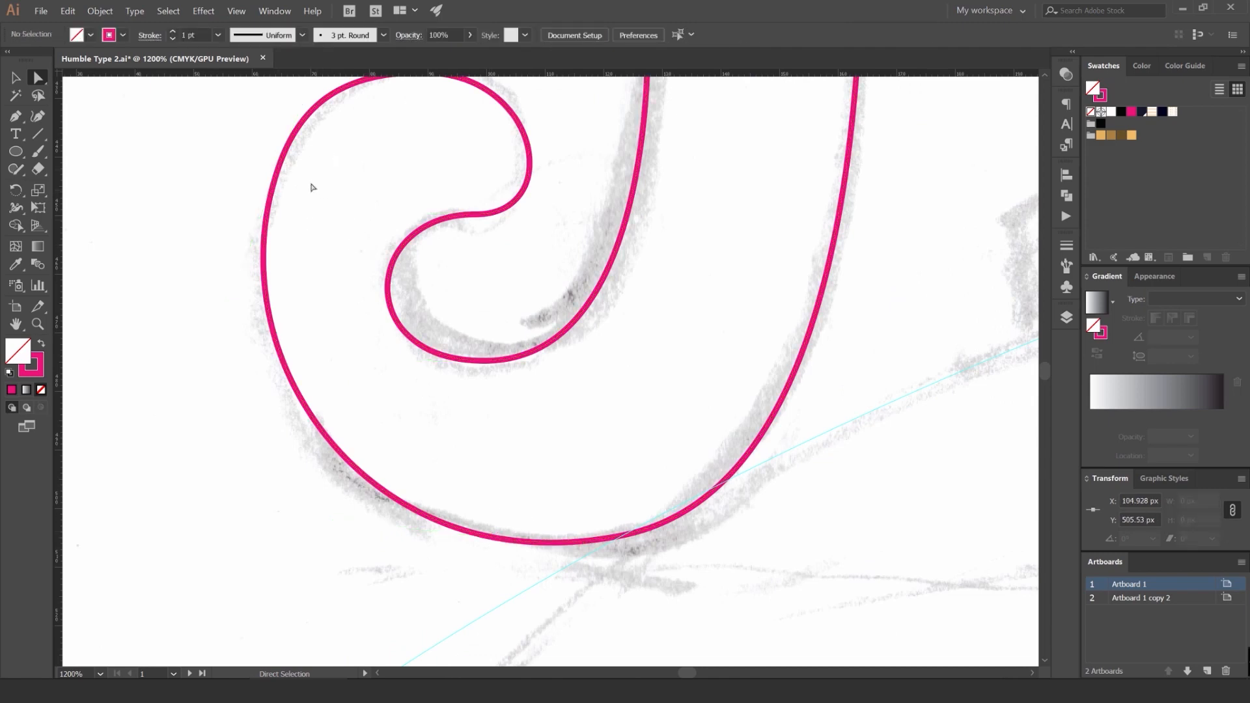
pyautogui.scroll(-2, 493, 529)
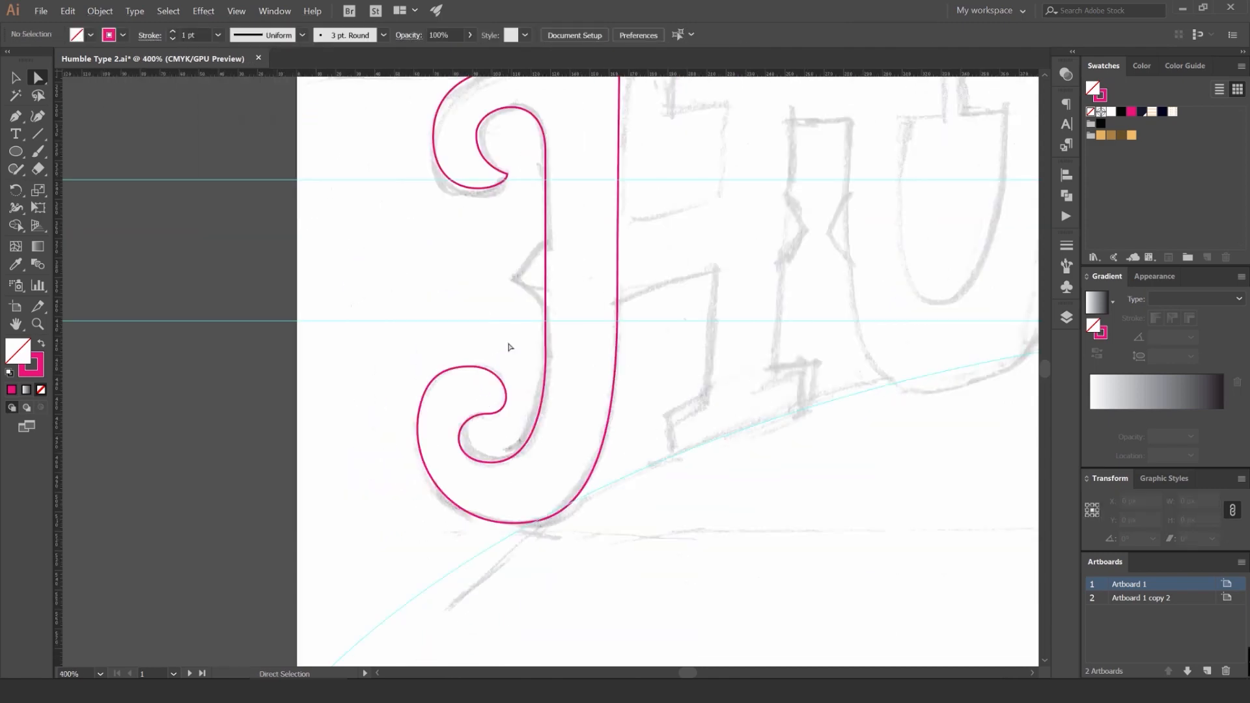
pyautogui.scroll(-1, 500, 359)
pyautogui.scroll(1, 477, 344)
pyautogui.scroll(2, 511, 360)
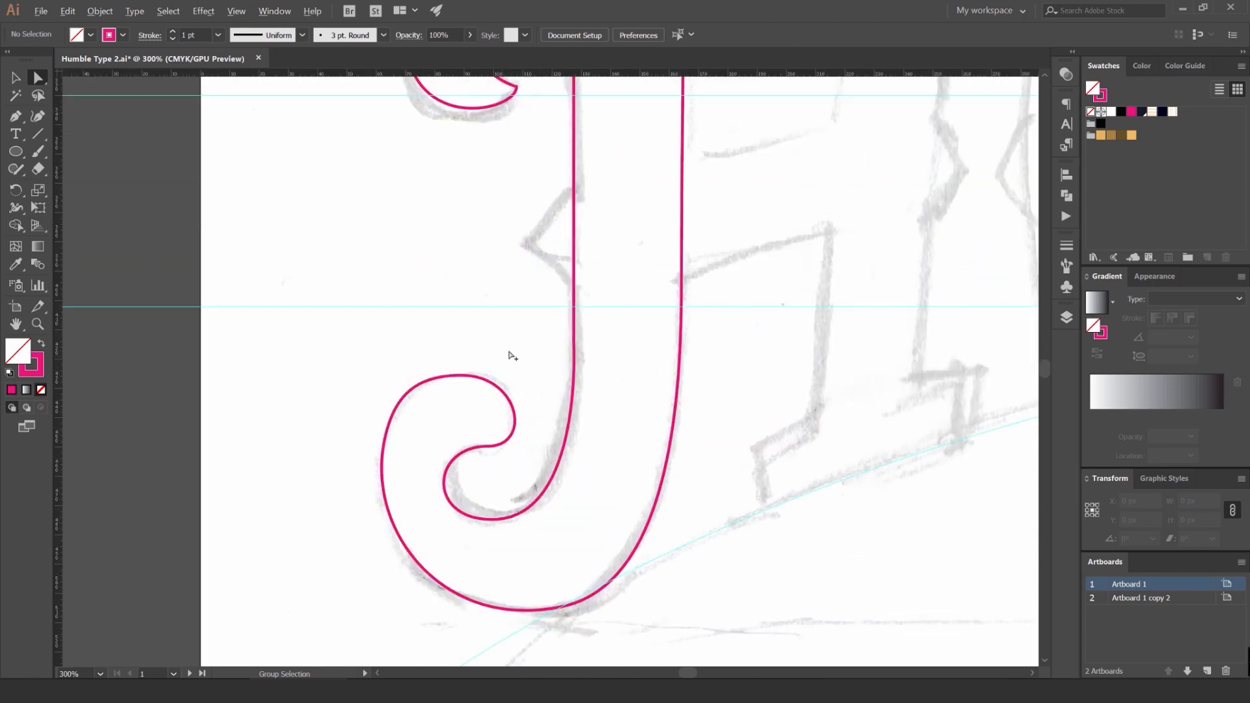
pyautogui.moveTo(510, 352); pyautogui.dragTo(449, 367)
pyautogui.scroll(-2, 593, 381)
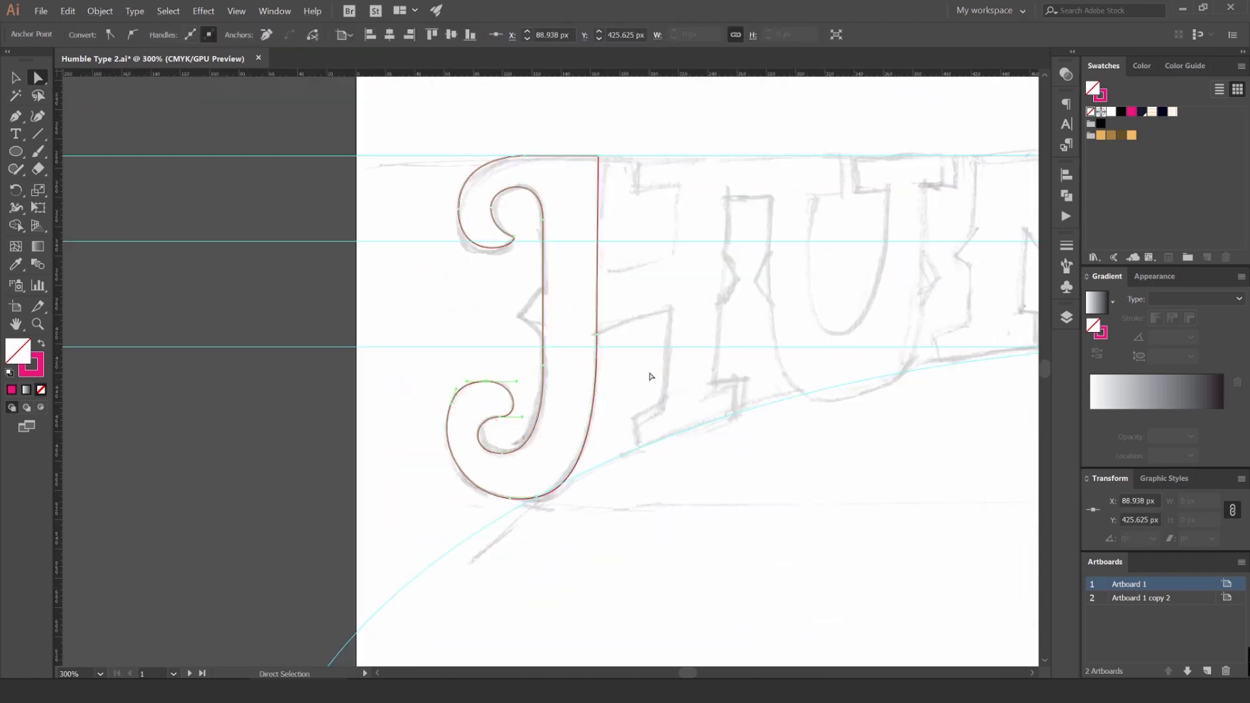
pyautogui.click(650, 377)
pyautogui.moveTo(551, 411); pyautogui.dragTo(539, 414)
pyautogui.scroll(1, 540, 419)
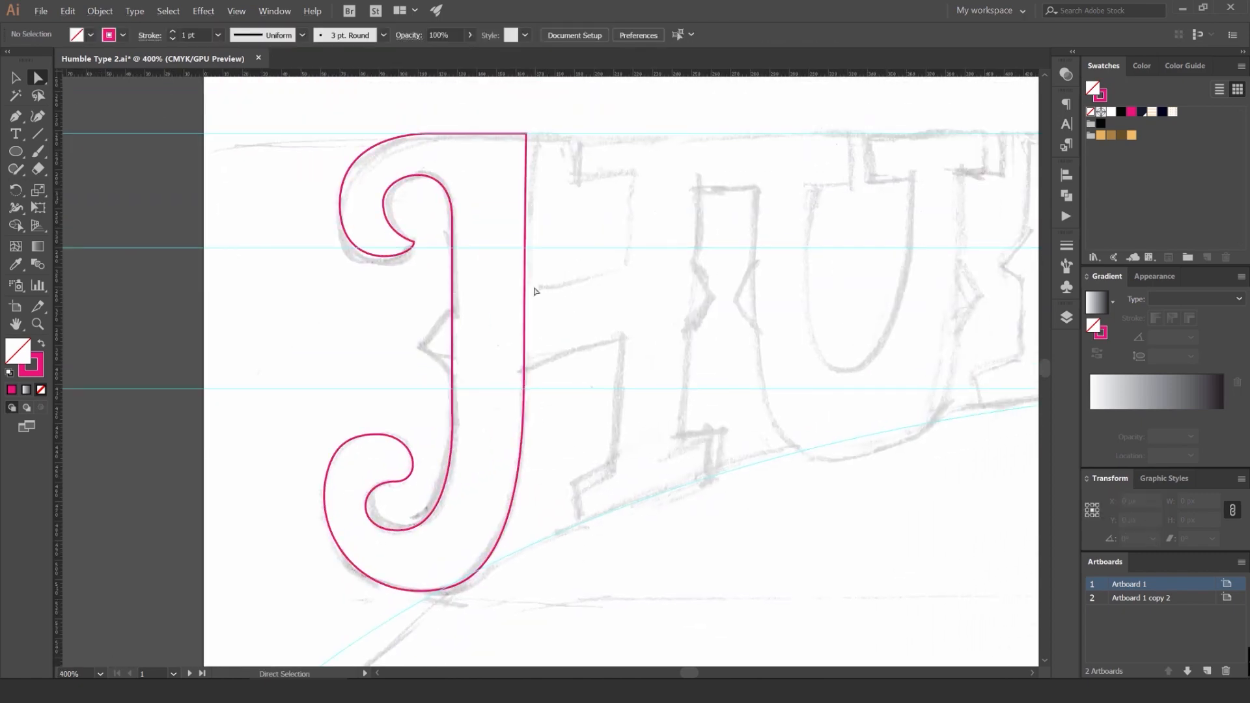
# Step: With the Pen tool, trace the crossbar's upper edge, the right stem's inner edge and its top serif's left end up to the top guide
pyautogui.press('p')
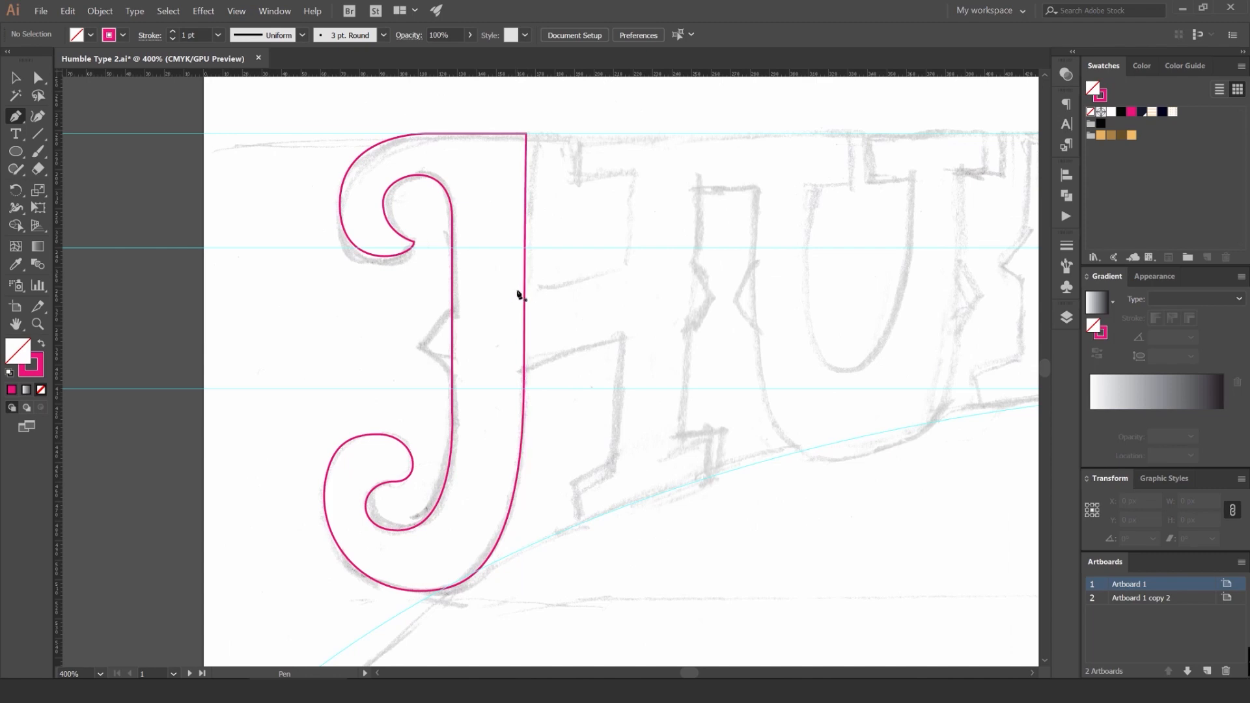
pyautogui.click(626, 266)
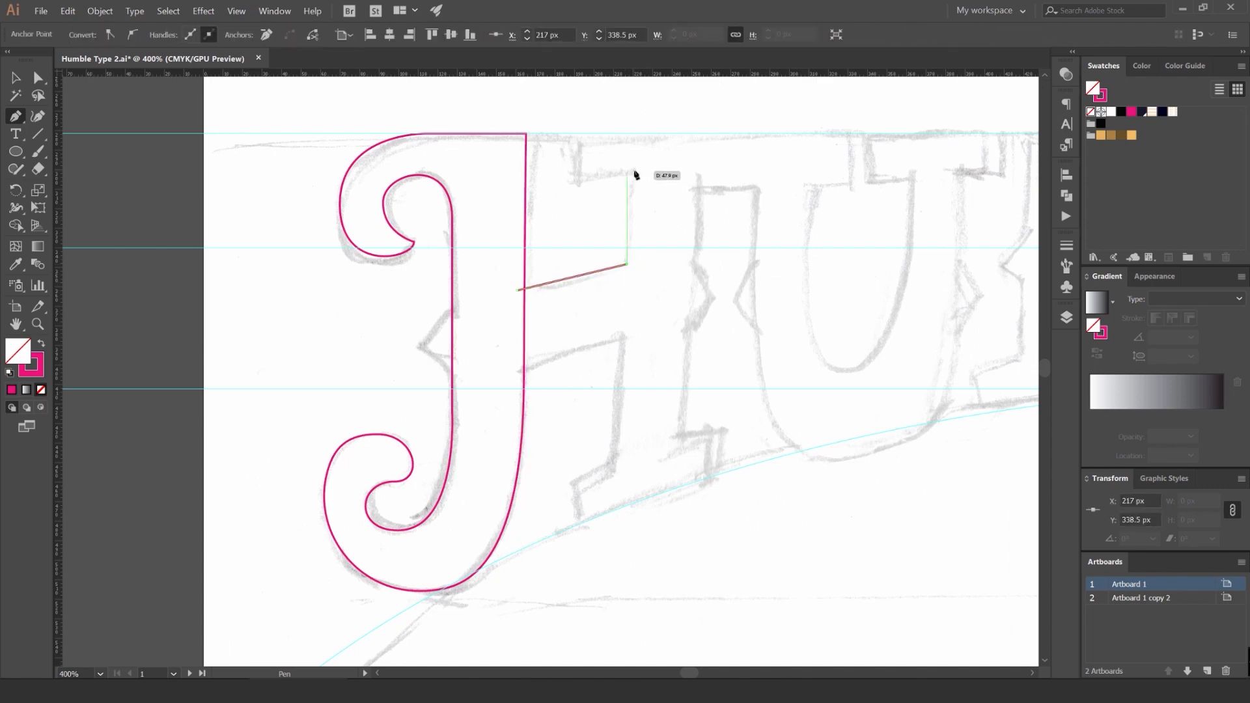
pyautogui.keyDown('shift'); pyautogui.click(571, 175); pyautogui.keyUp('shift')
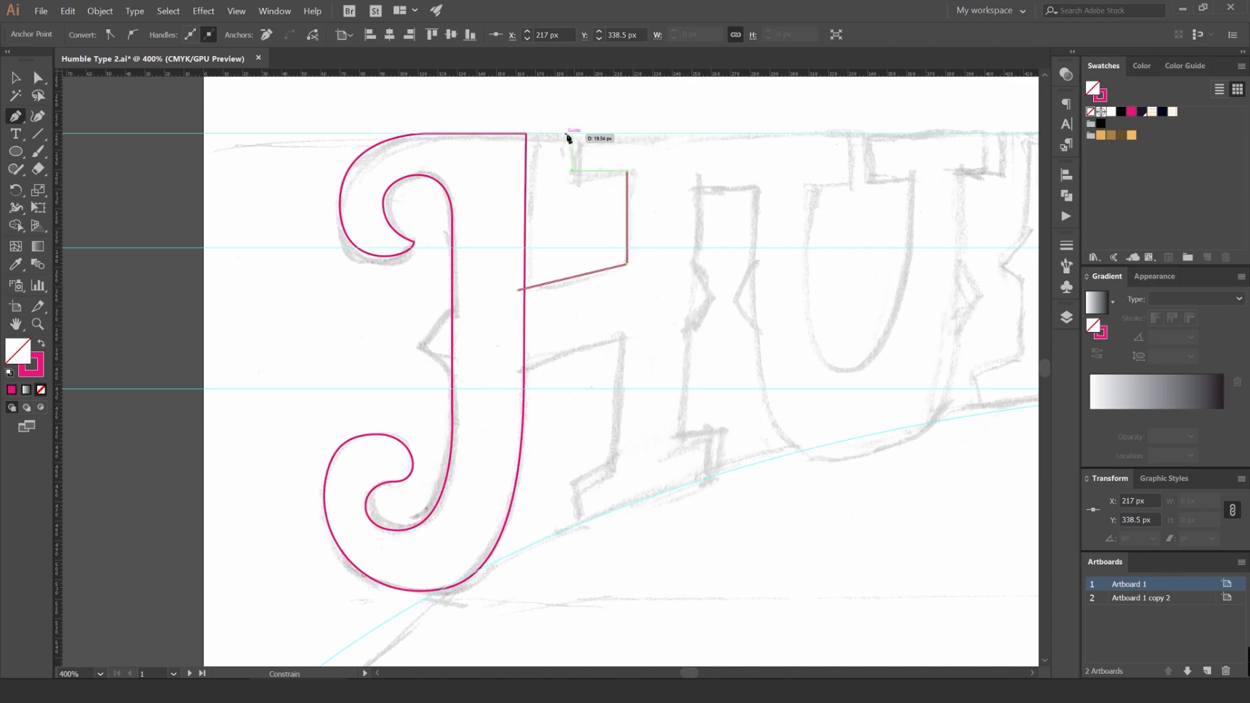
pyautogui.keyDown('shift'); pyautogui.click(571, 135); pyautogui.keyUp('shift')
# Step: Continue the path along the top guide, then down and back under the right end of the top serif
pyautogui.moveTo(616, 134); pyautogui.dragTo(536, 162)
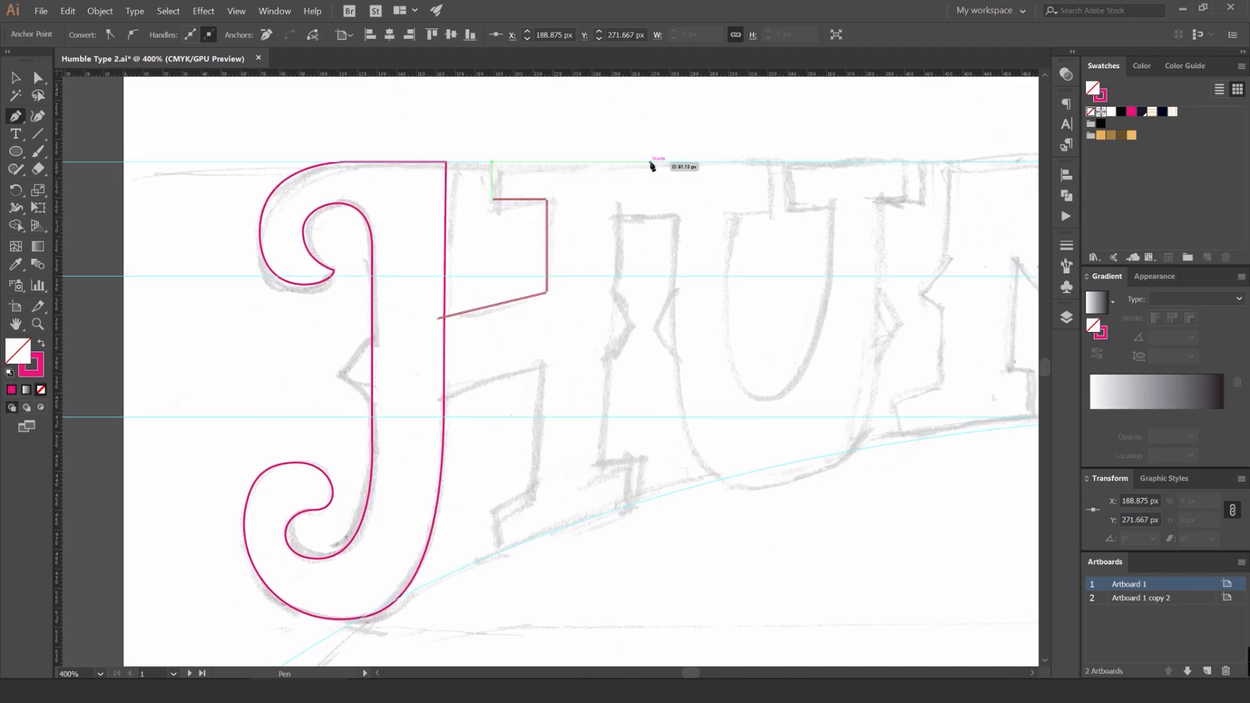
pyautogui.scroll(1, 645, 162)
pyautogui.moveTo(645, 162); pyautogui.dragTo(592, 164)
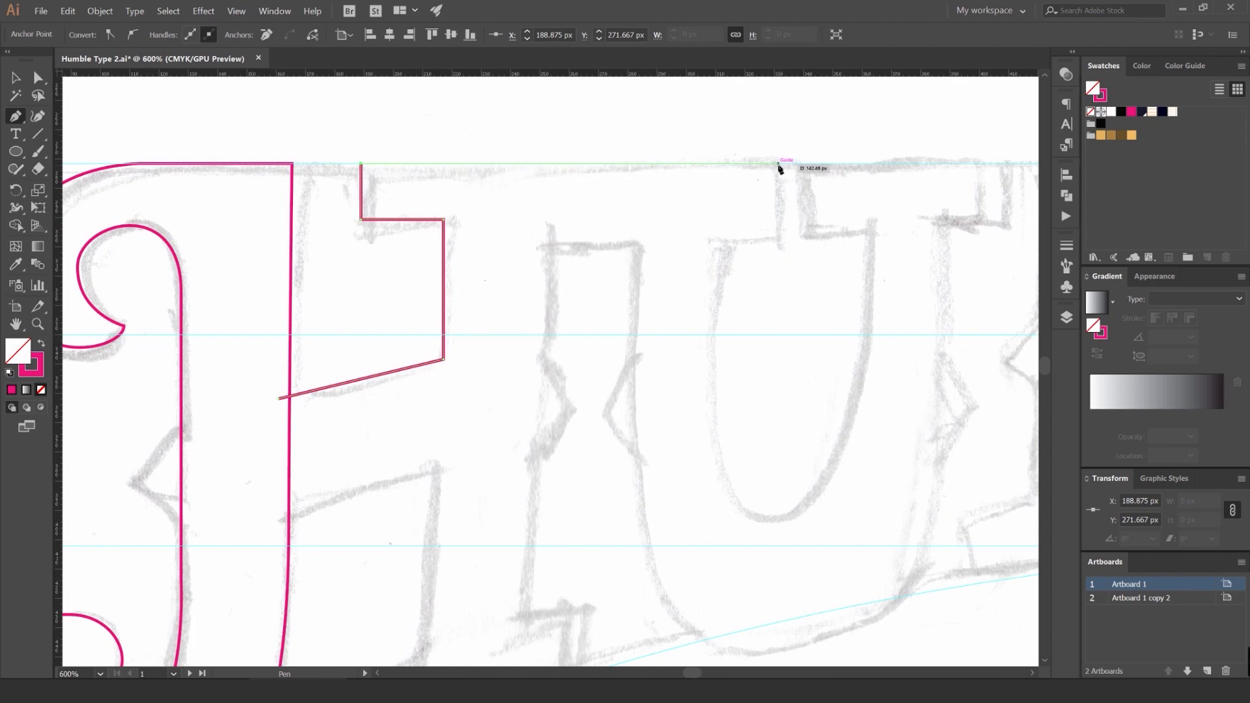
pyautogui.keyDown('shift'); pyautogui.click(610, 165); pyautogui.keyUp('shift')
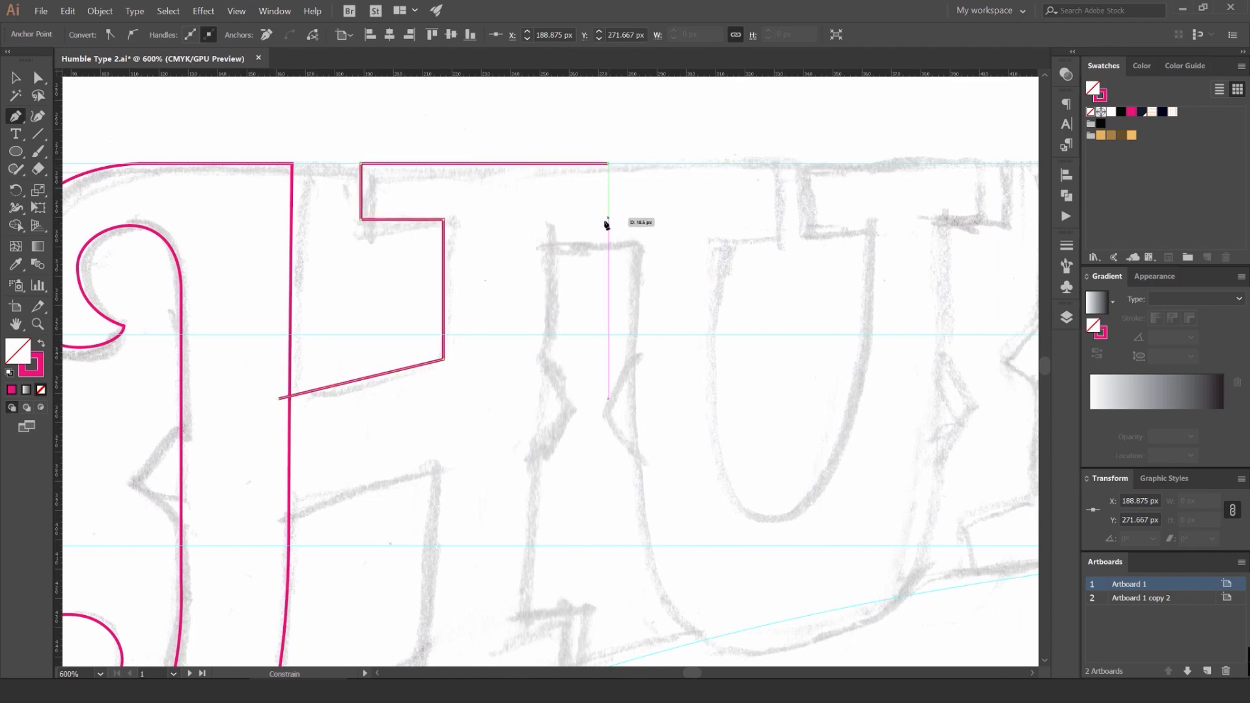
pyautogui.keyDown('shift'); pyautogui.click(547, 220); pyautogui.keyUp('shift')
# Step: Trace the right stem's outer edge straight down, a slanted foot serif out to about X 276.8 px, and its end down to the arch guide
pyautogui.scroll(-3, 569, 201)
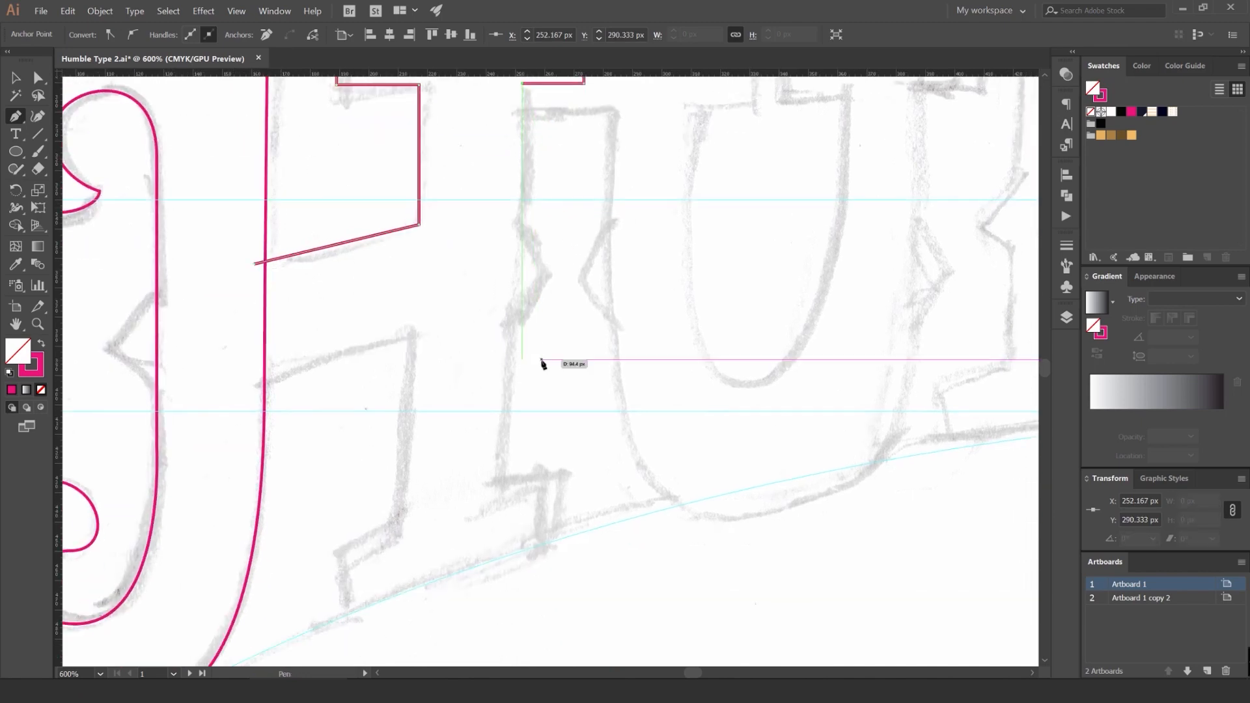
pyautogui.keyDown('shift'); pyautogui.click(513, 478); pyautogui.keyUp('shift')
pyautogui.click(594, 460)
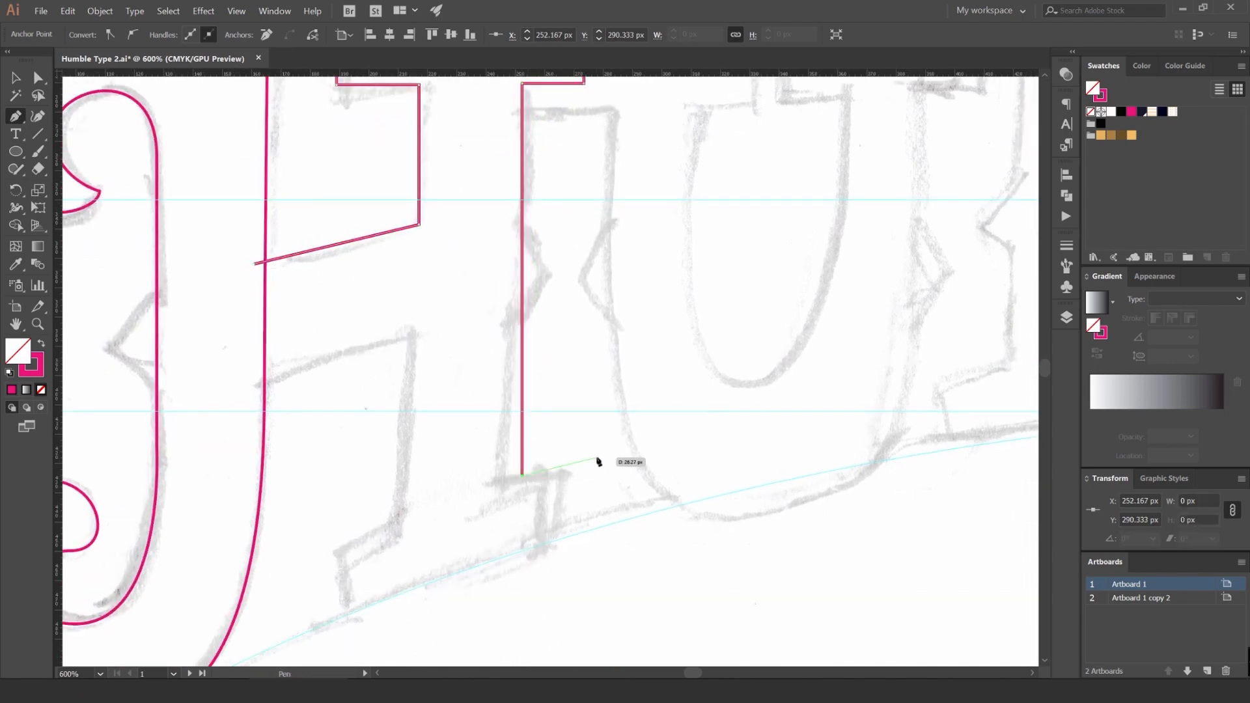
pyautogui.keyDown('shift'); pyautogui.click(600, 531); pyautogui.keyUp('shift')
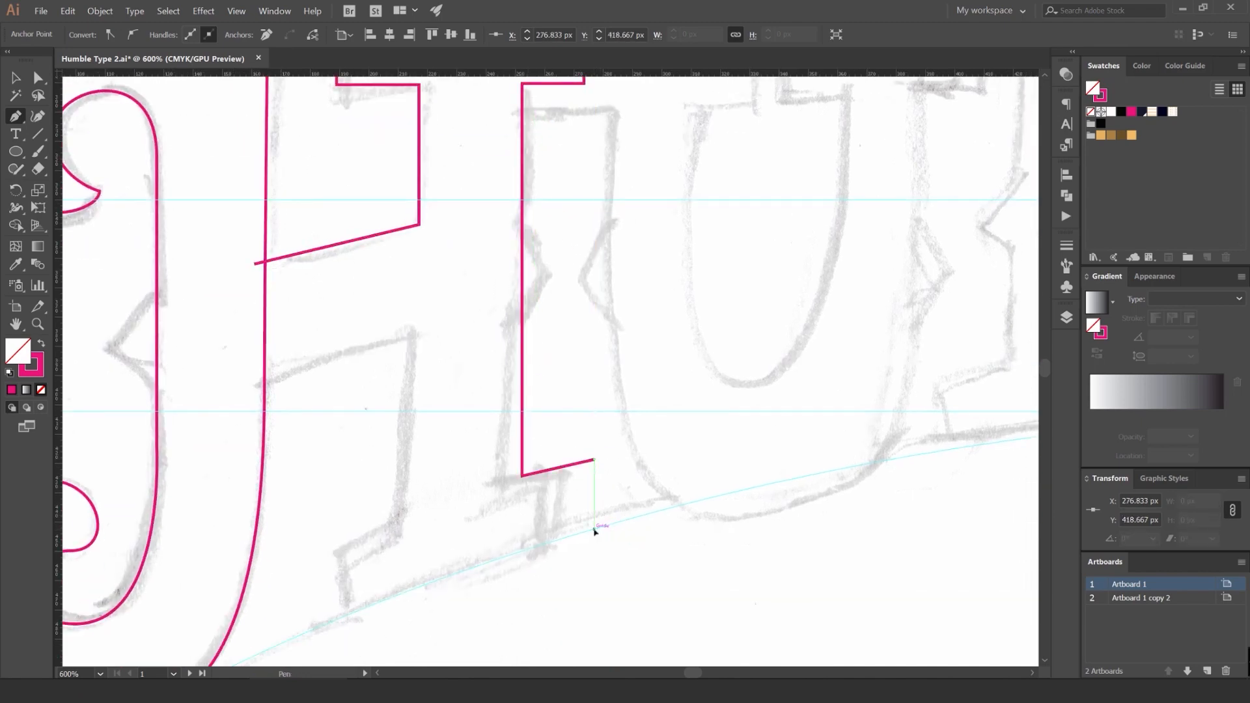
# Step: Draw the foot's bottom edge as a curve following the arch guide to about X 193.6, Y 471.3 px
pyautogui.scroll(-5, 580, 456)
pyautogui.scroll(1, 419, 438)
pyautogui.scroll(1, 383, 430)
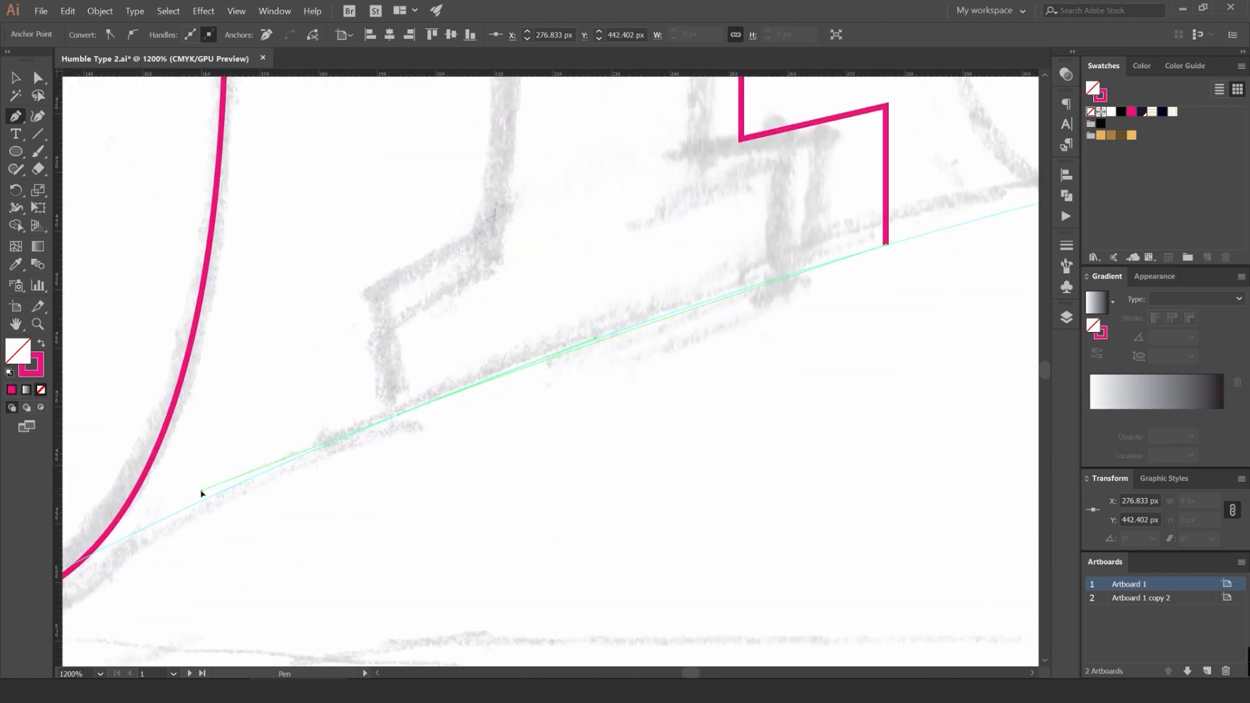
pyautogui.click(397, 415)
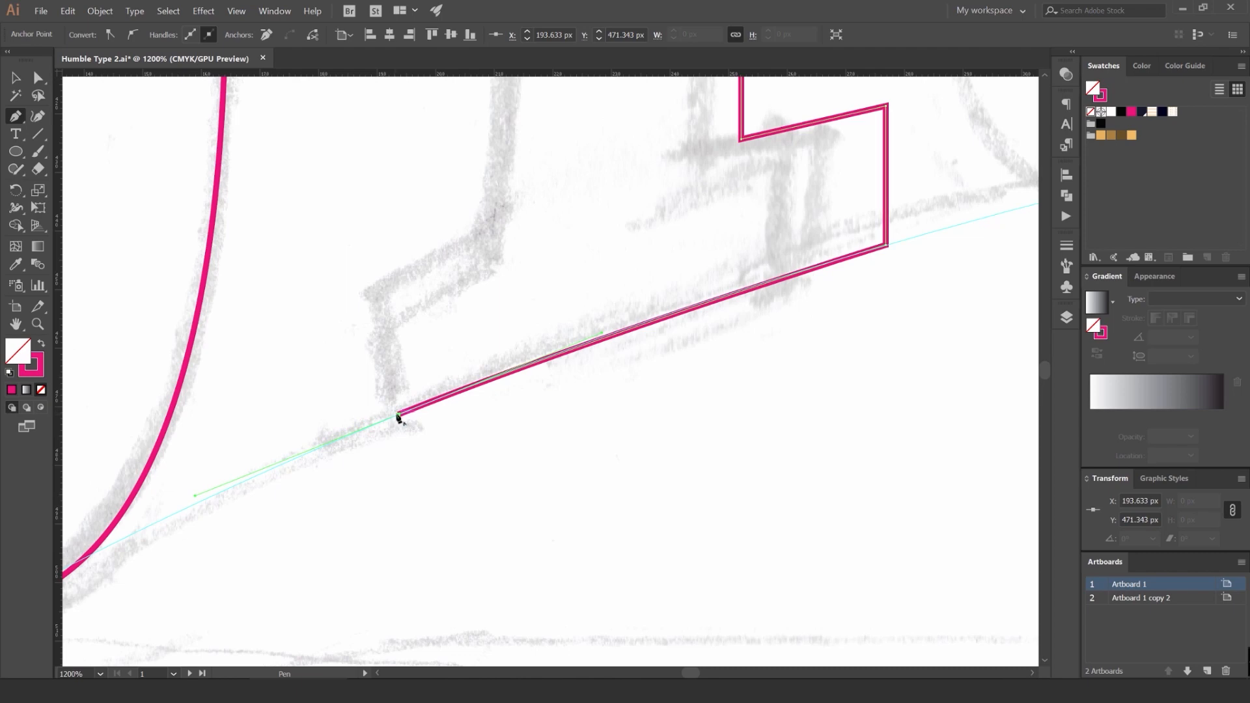
# Step: Trace the foot's left end, the inner stem edge and the crossbar's lower edge, and close the path overlapping the left stem
pyautogui.click(364, 290)
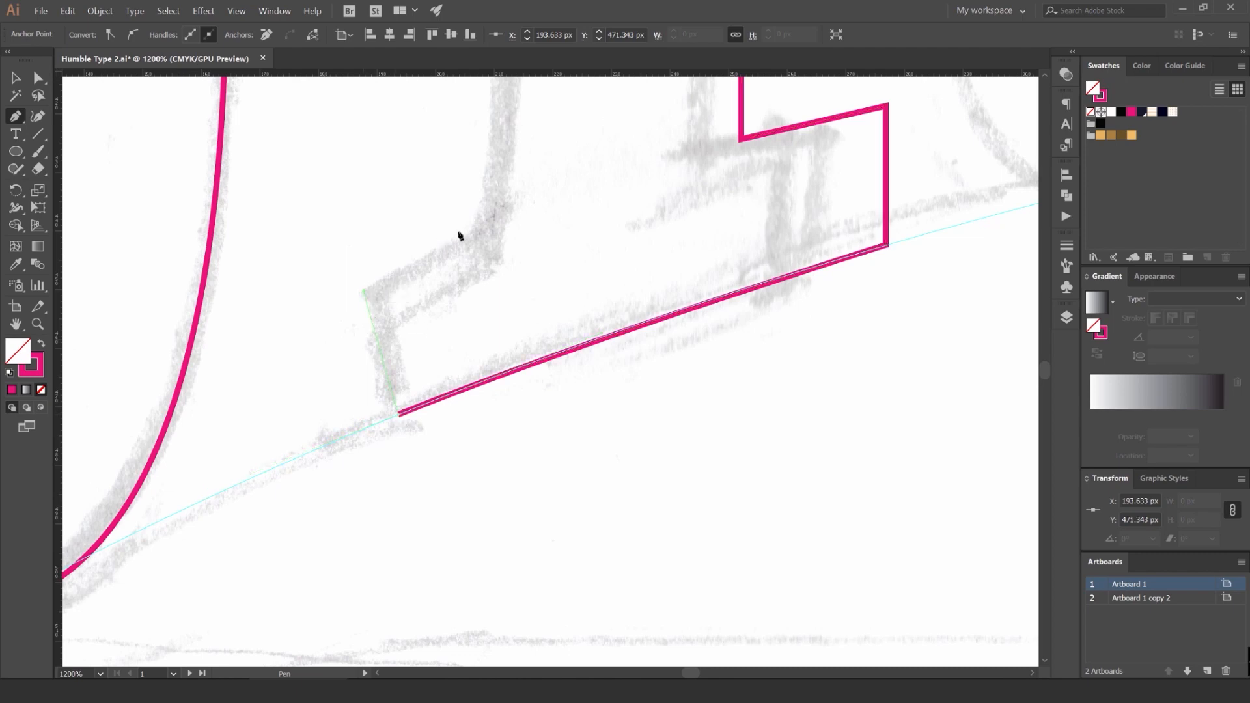
pyautogui.click(499, 214)
pyautogui.moveTo(498, 213); pyautogui.dragTo(496, 353)
pyautogui.scroll(-3, 496, 354)
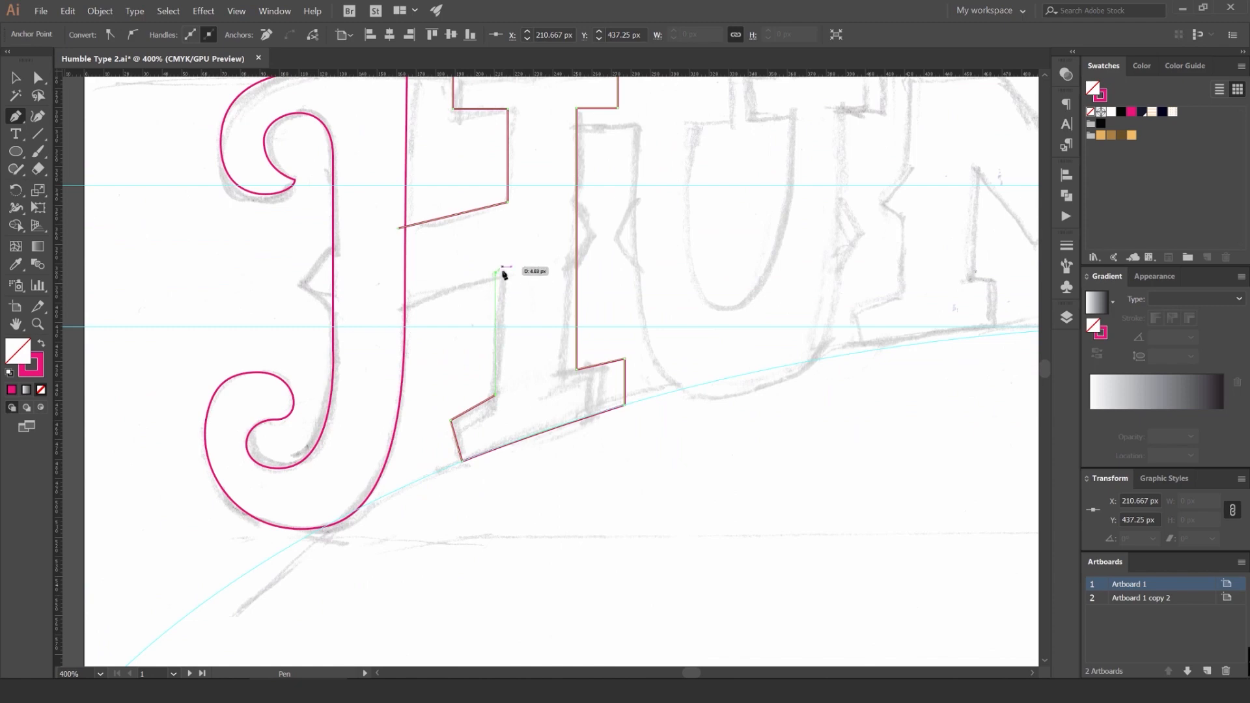
pyautogui.click(495, 273)
pyautogui.click(399, 308)
pyautogui.click(398, 228)
pyautogui.press('v')
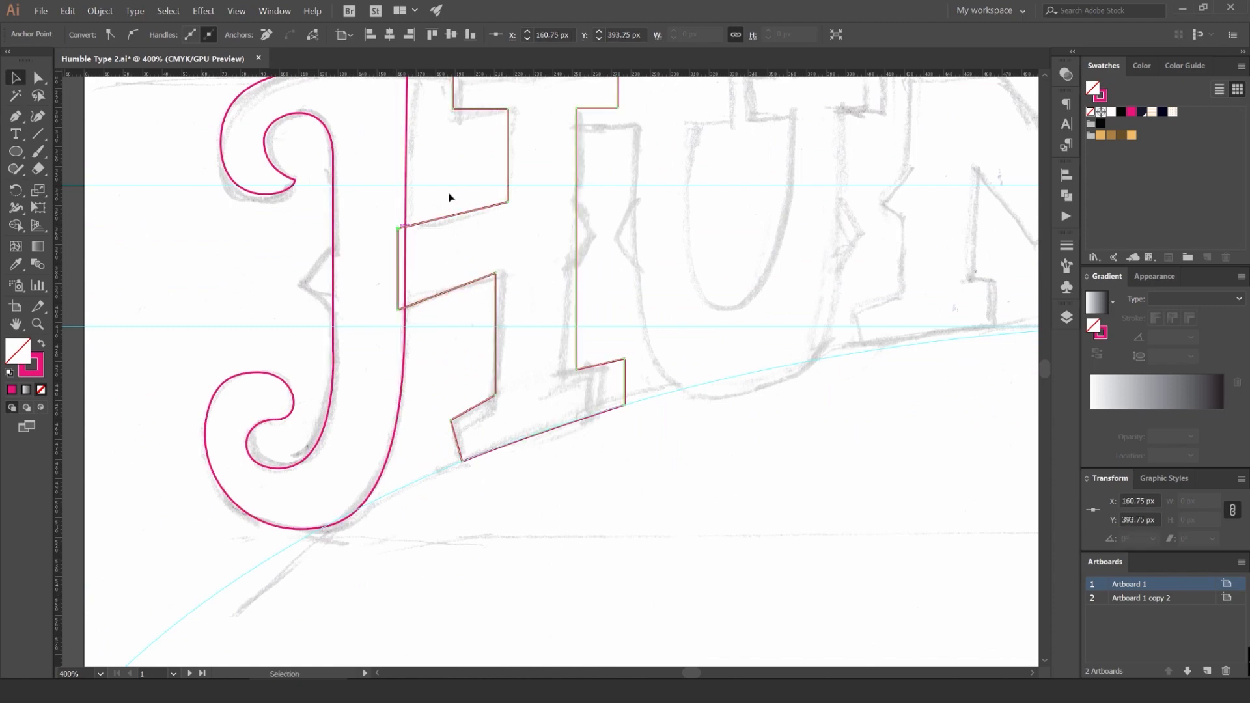
pyautogui.click(450, 197)
# Step: Select both parts of the H and swap their fill and stroke so the letter is solid magenta without an outline
pyautogui.scroll(-3, 448, 197)
pyautogui.scroll(6, 391, 217)
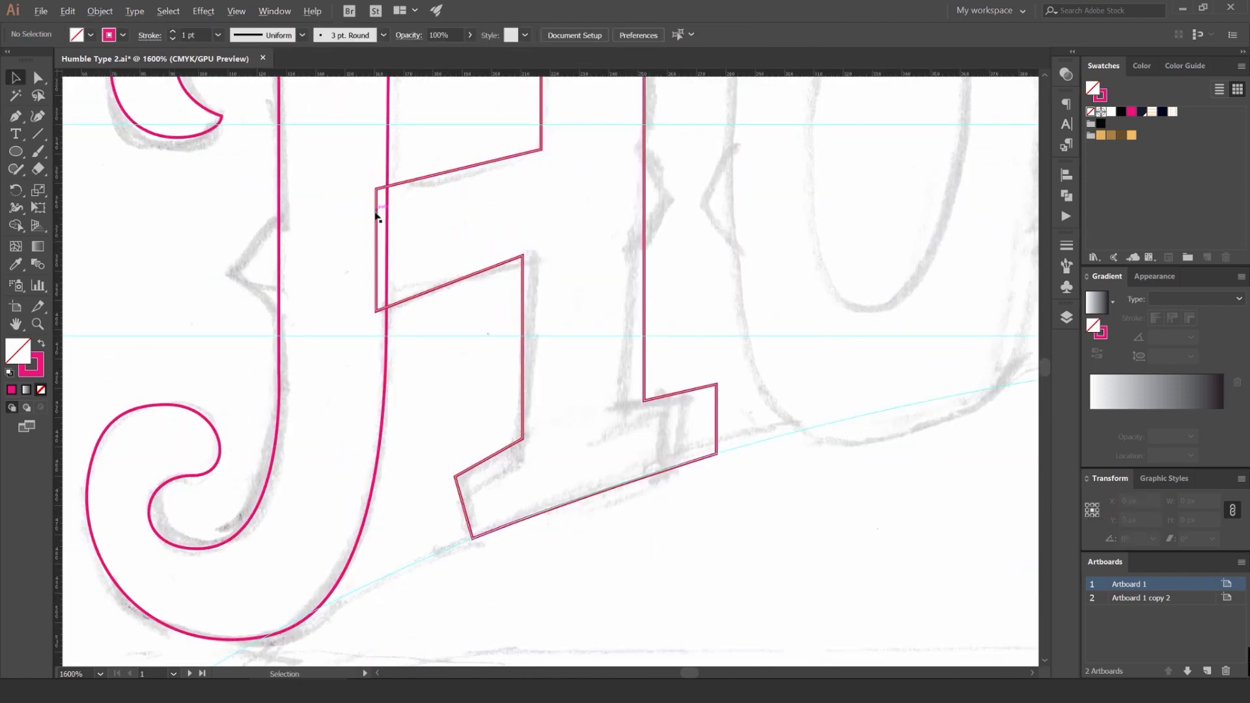
pyautogui.scroll(-3, 376, 217)
pyautogui.moveTo(409, 175); pyautogui.dragTo(357, 231)
pyautogui.hotkey('shift', 'x')
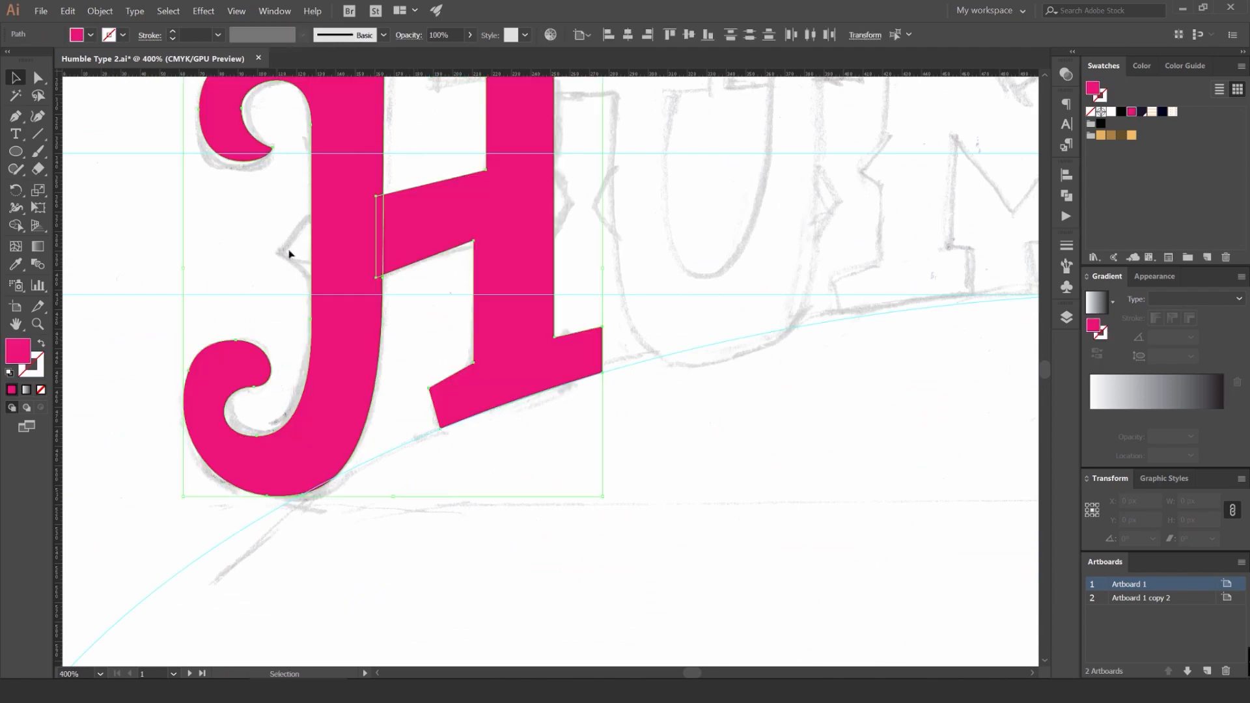
pyautogui.click(198, 273)
pyautogui.moveTo(205, 241); pyautogui.dragTo(310, 341)
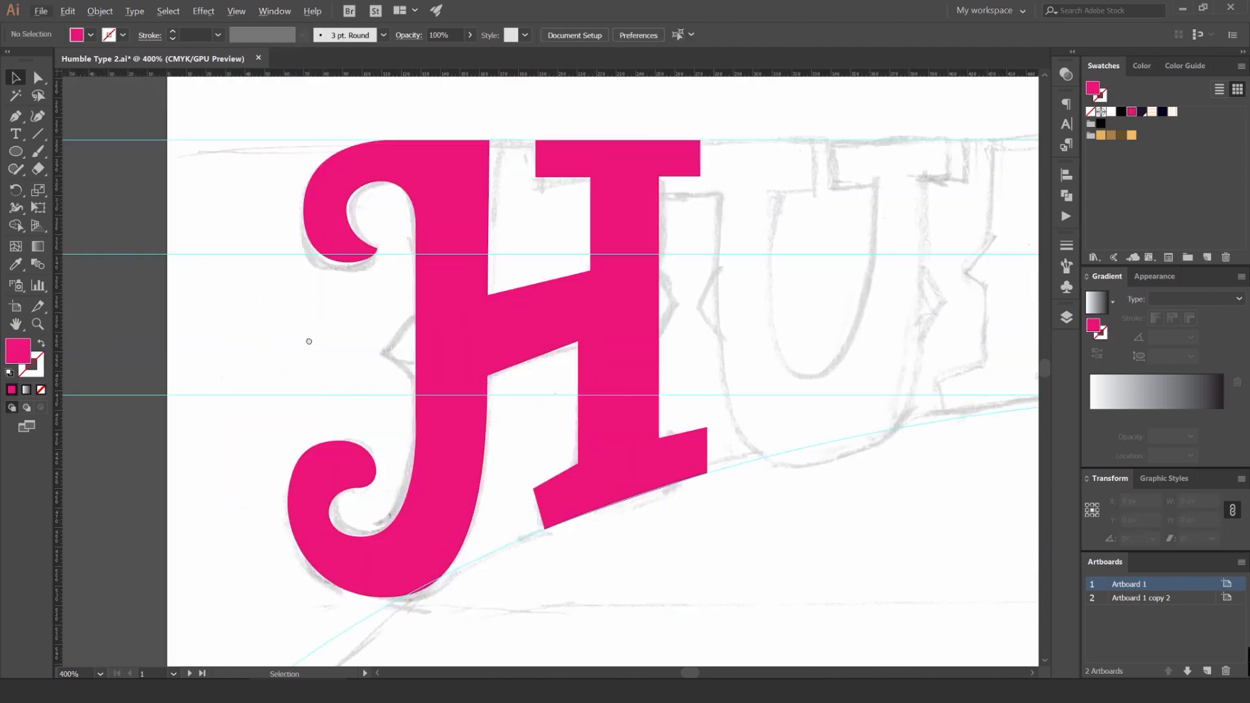
pyautogui.scroll(-6, 544, 252)
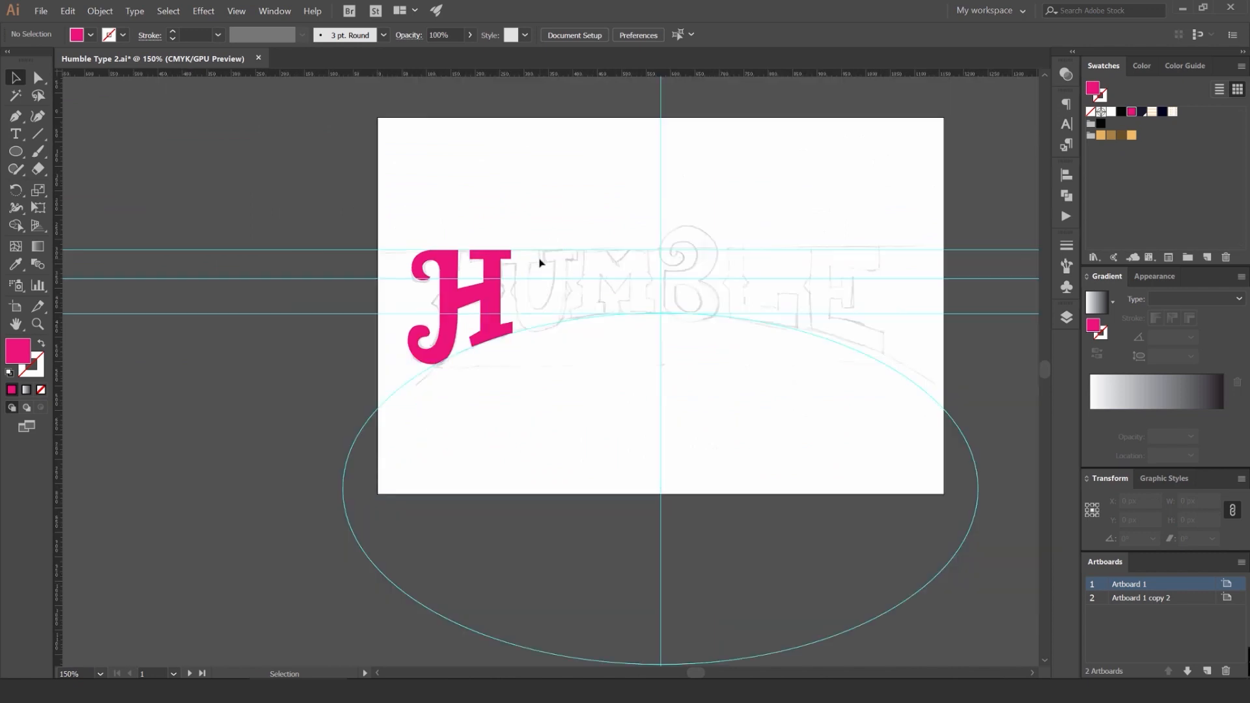
pyautogui.scroll(4, 503, 267)
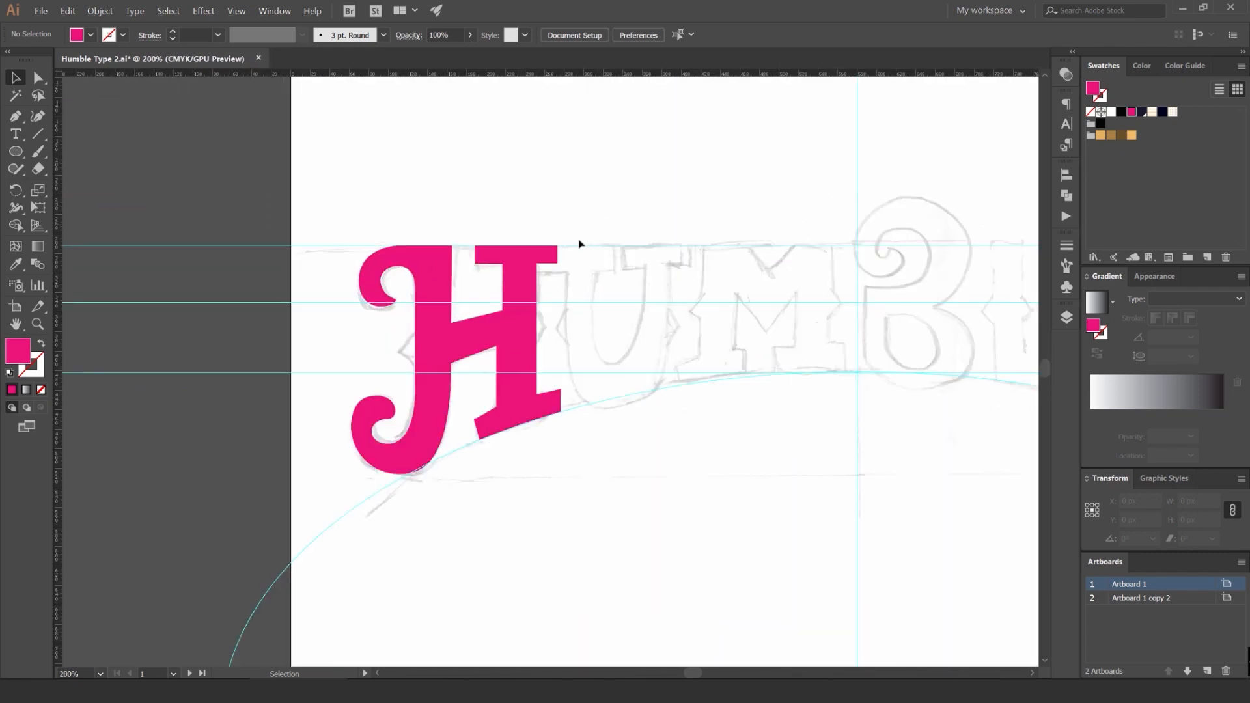
# Step: Swap the fill and stroke of both parts of the H so the letter shows as magenta outlines over the sketch
pyautogui.scroll(1, 475, 291)
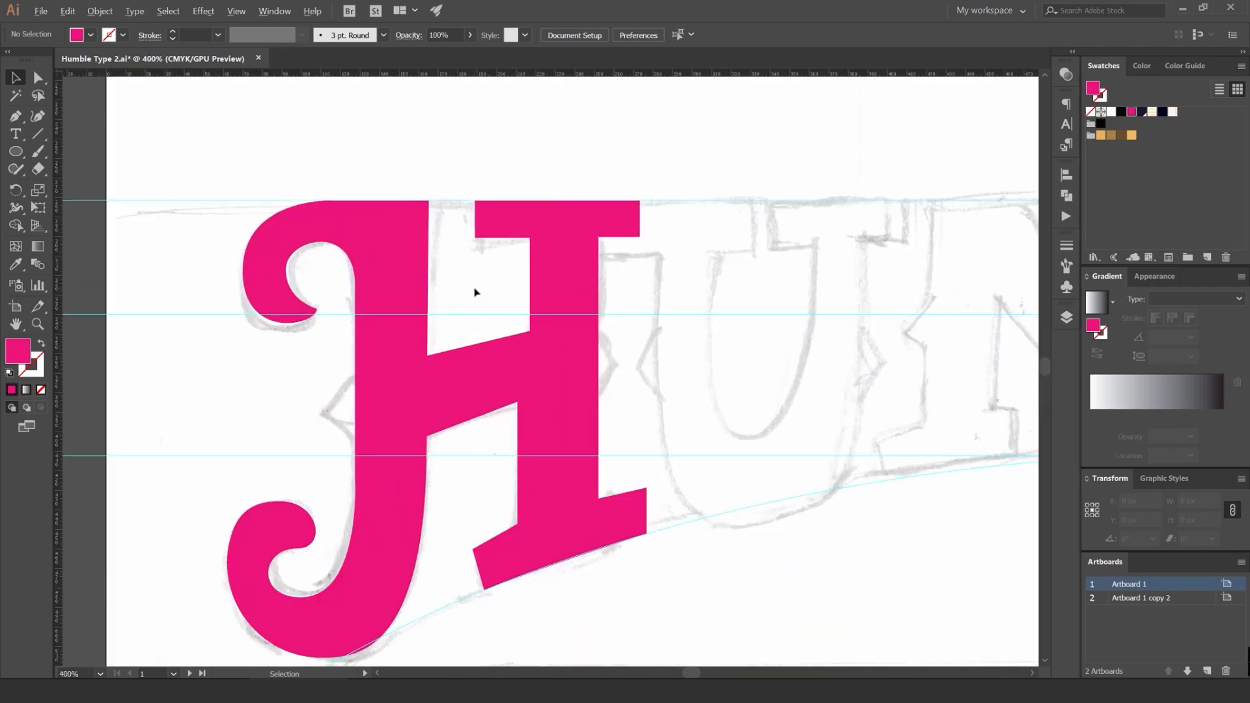
pyautogui.scroll(4, 664, 330)
pyautogui.scroll(-3, 632, 237)
pyautogui.moveTo(631, 236); pyautogui.dragTo(579, 302)
pyautogui.moveTo(574, 164); pyautogui.dragTo(601, 295)
pyautogui.scroll(3, 565, 214)
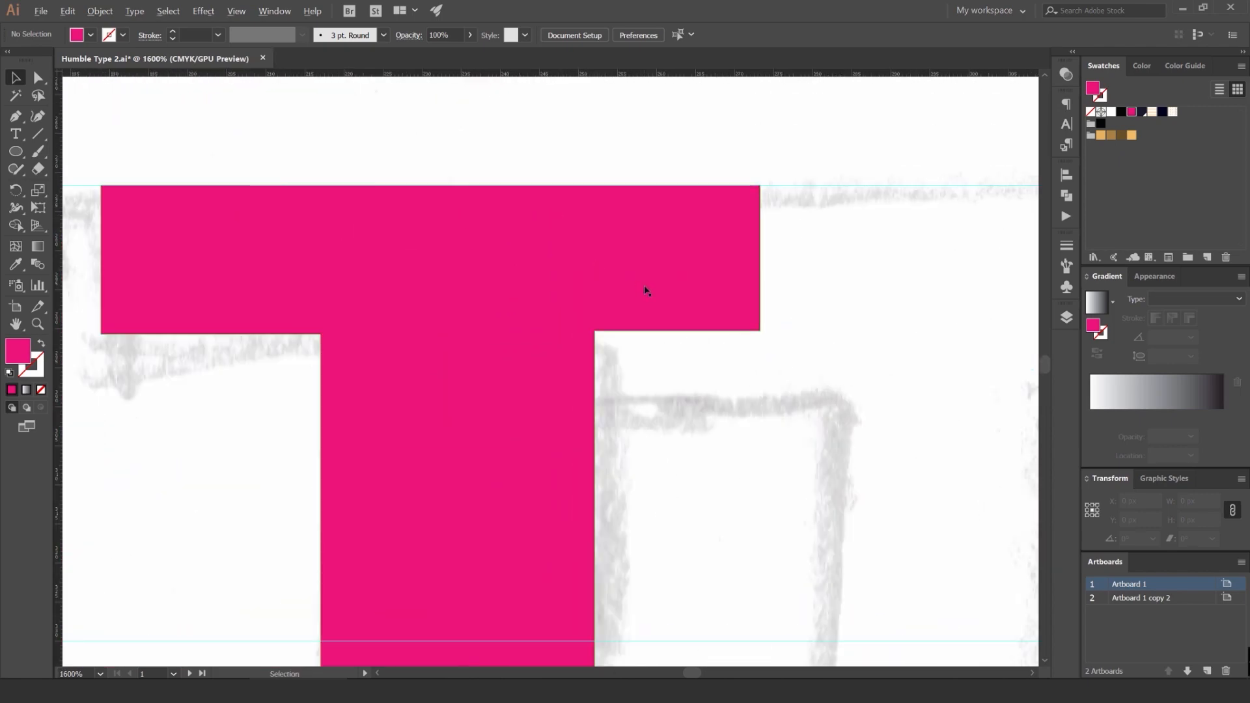
pyautogui.scroll(-3, 642, 287)
pyautogui.press('a')
pyautogui.moveTo(422, 319); pyautogui.dragTo(420, 319)
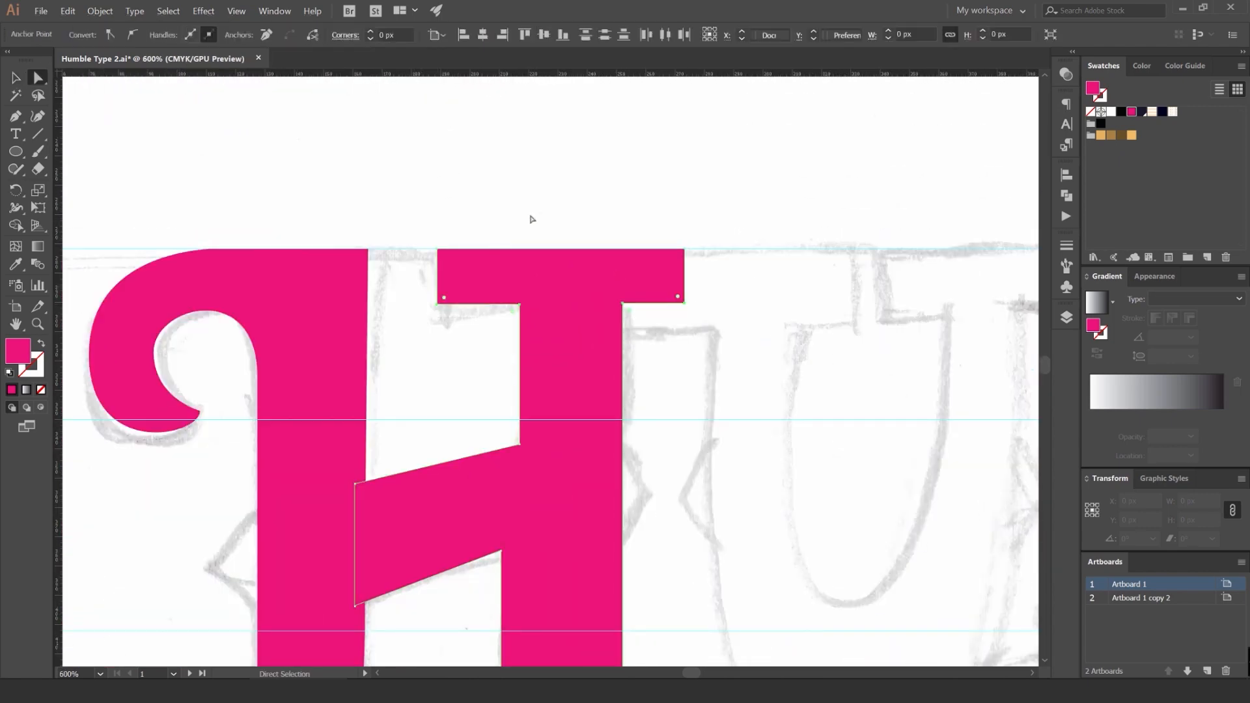
pyautogui.click(530, 218)
pyautogui.click(508, 276)
pyautogui.hotkey('shift', 'x')
pyautogui.click(326, 278)
pyautogui.hotkey('shift', 'x')
# Step: Thicken the top serif of the H's right stem by nudging its lower anchors down a few pixels
pyautogui.click(726, 295)
pyautogui.moveTo(728, 297); pyautogui.dragTo(427, 327)
pyautogui.scroll(1, 652, 312)
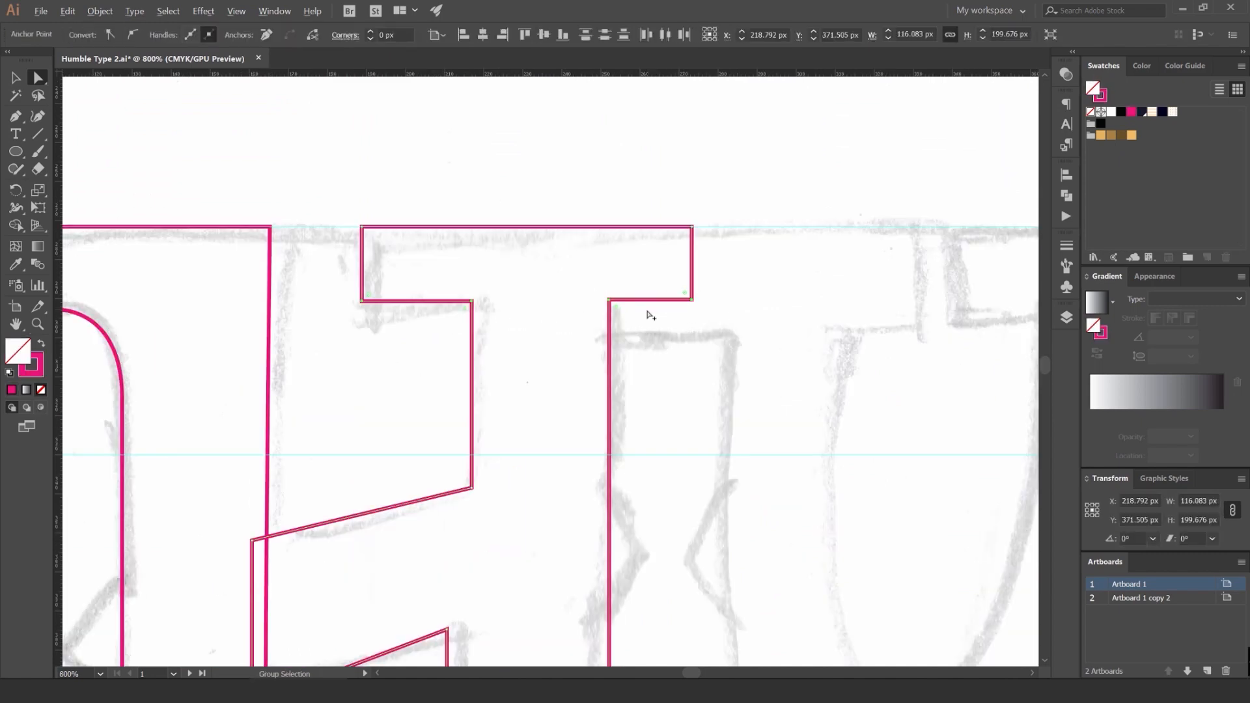
pyautogui.press('Down')
pyautogui.press('Down')
pyautogui.press('Down')
pyautogui.press('Down')
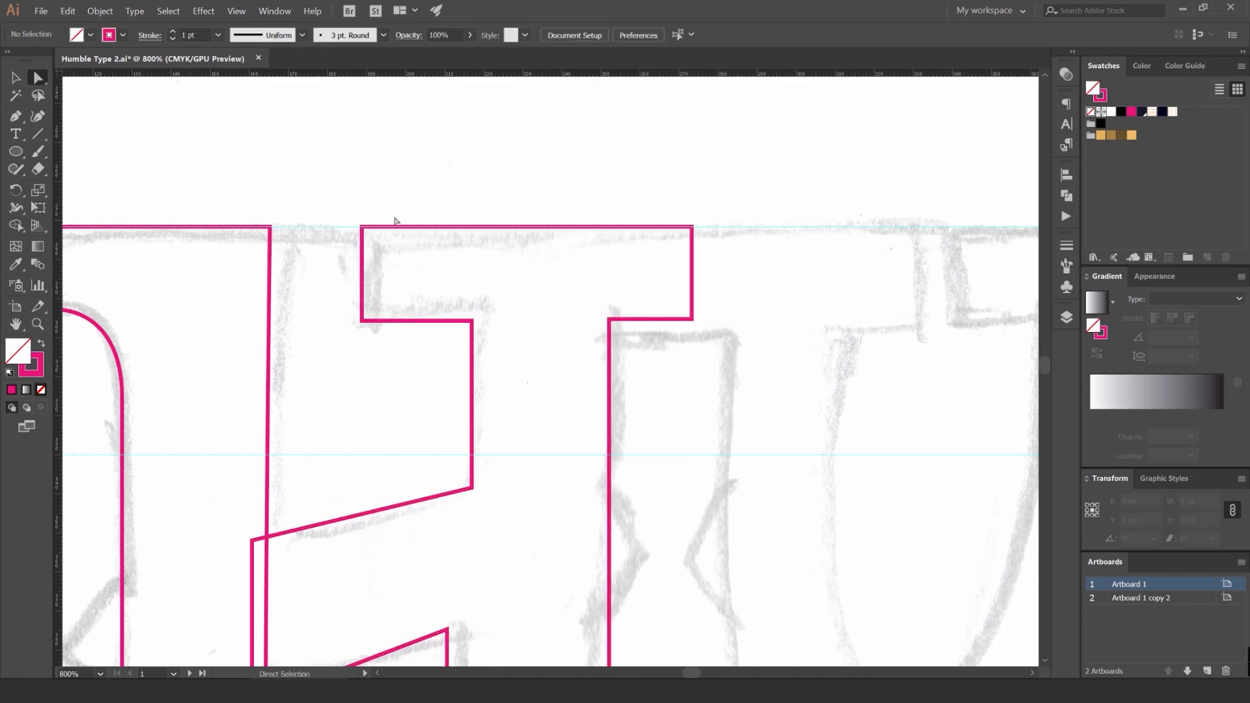
# Step: Extend the top serif's left end by nudging its two anchors about 4 px to the left
pyautogui.moveTo(390, 217); pyautogui.dragTo(322, 377)
pyautogui.press('Left')
pyautogui.press('Left')
pyautogui.press('Left')
pyautogui.press('Left')
# Step: Lengthen the top serif's right end over the U, making the right part of the H about 170.6 px wide
pyautogui.moveTo(774, 143); pyautogui.dragTo(680, 350)
pyautogui.hotkey('shift', 'Right')
pyautogui.hotkey('shift', 'Right')
pyautogui.hotkey('shift', 'Right')
pyautogui.hotkey('shift', 'Right')
pyautogui.hotkey('shift', 'Right')
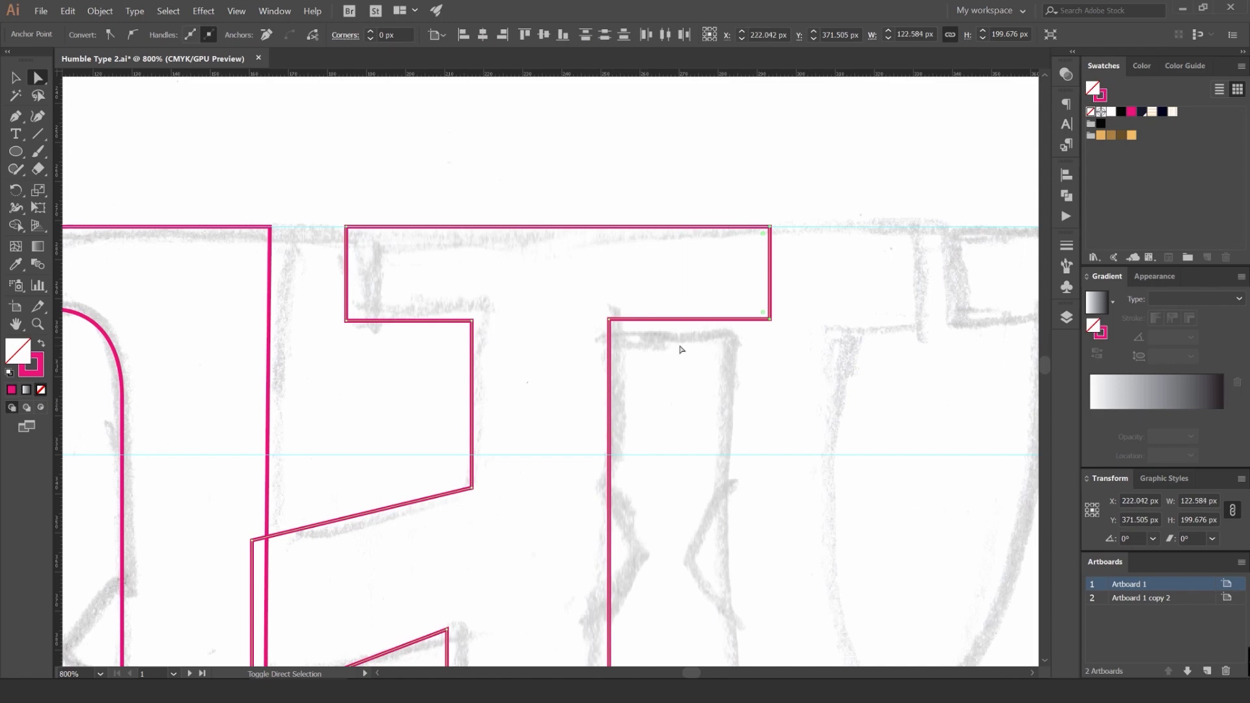
pyautogui.hotkey('shift', 'Right')
pyautogui.press('Left')
pyautogui.press('Left')
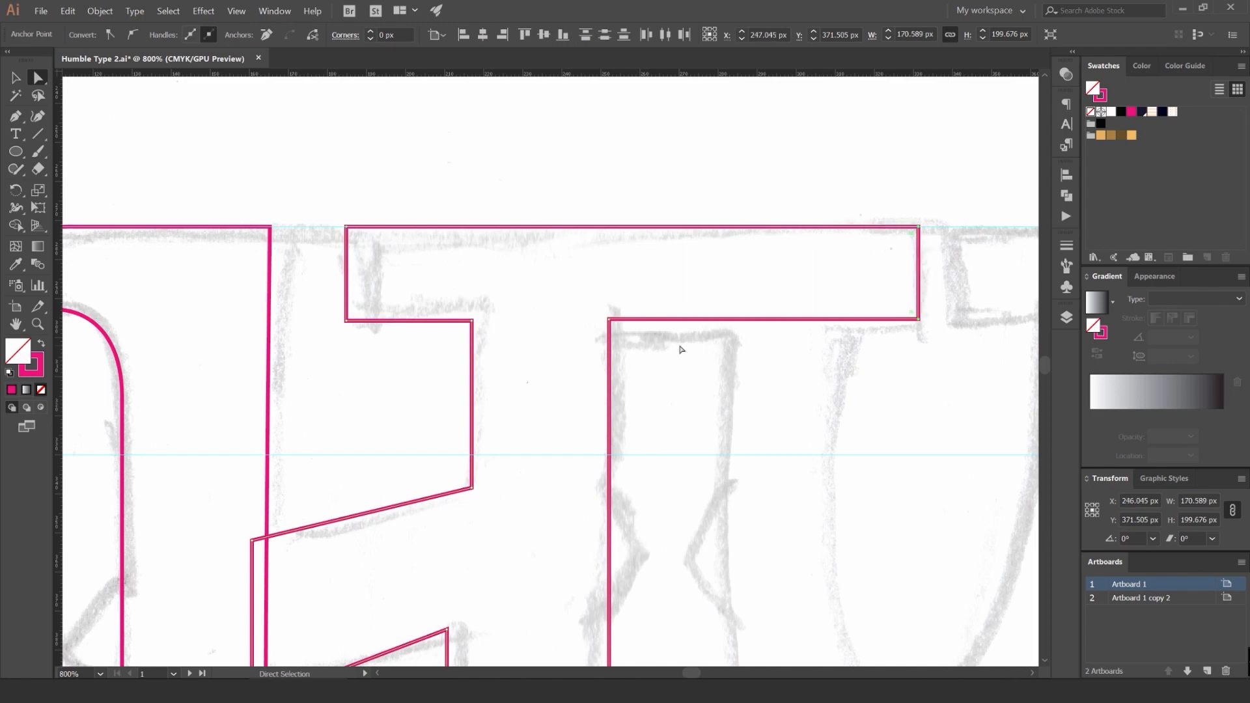
pyautogui.moveTo(732, 310); pyautogui.dragTo(612, 253)
pyautogui.click(693, 115)
# Step: Move the right stem's lower inner edge, between crossbar and foot, about 7.5 px to the right and 3 px up
pyautogui.scroll(-4, 696, 127)
pyautogui.moveTo(699, 128); pyautogui.dragTo(664, 140)
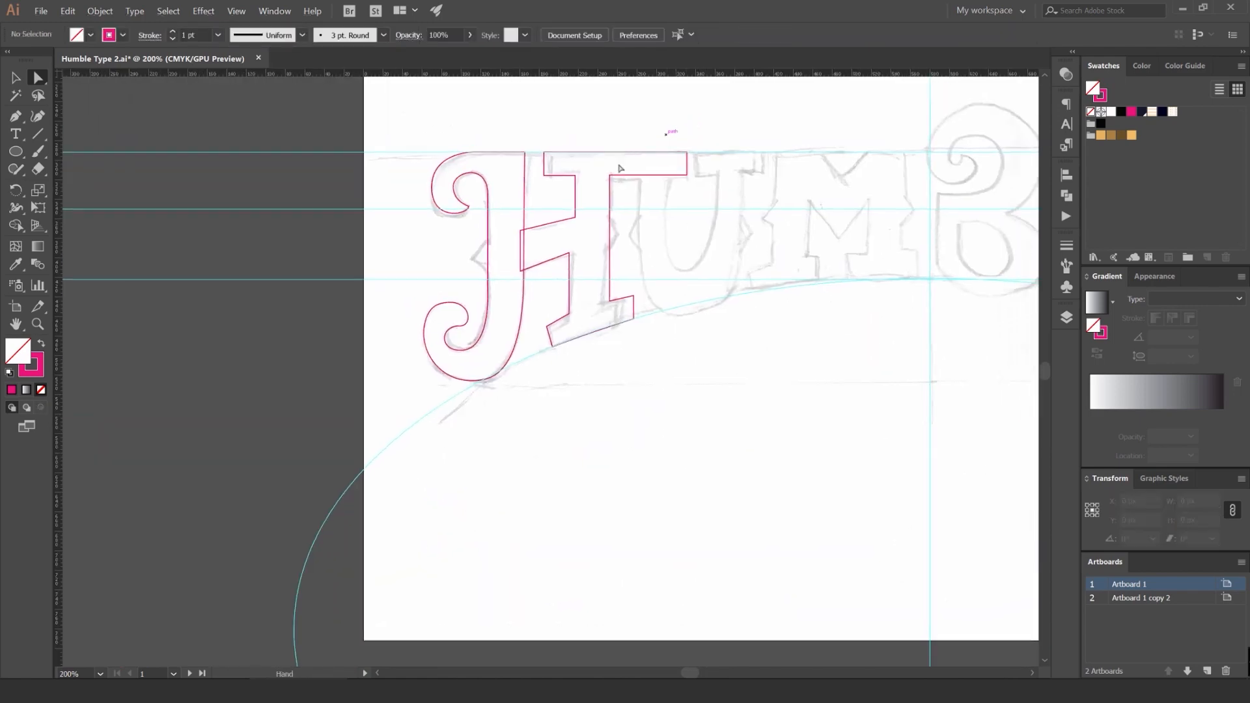
pyautogui.scroll(2, 610, 175)
pyautogui.click(610, 174)
pyautogui.click(512, 215)
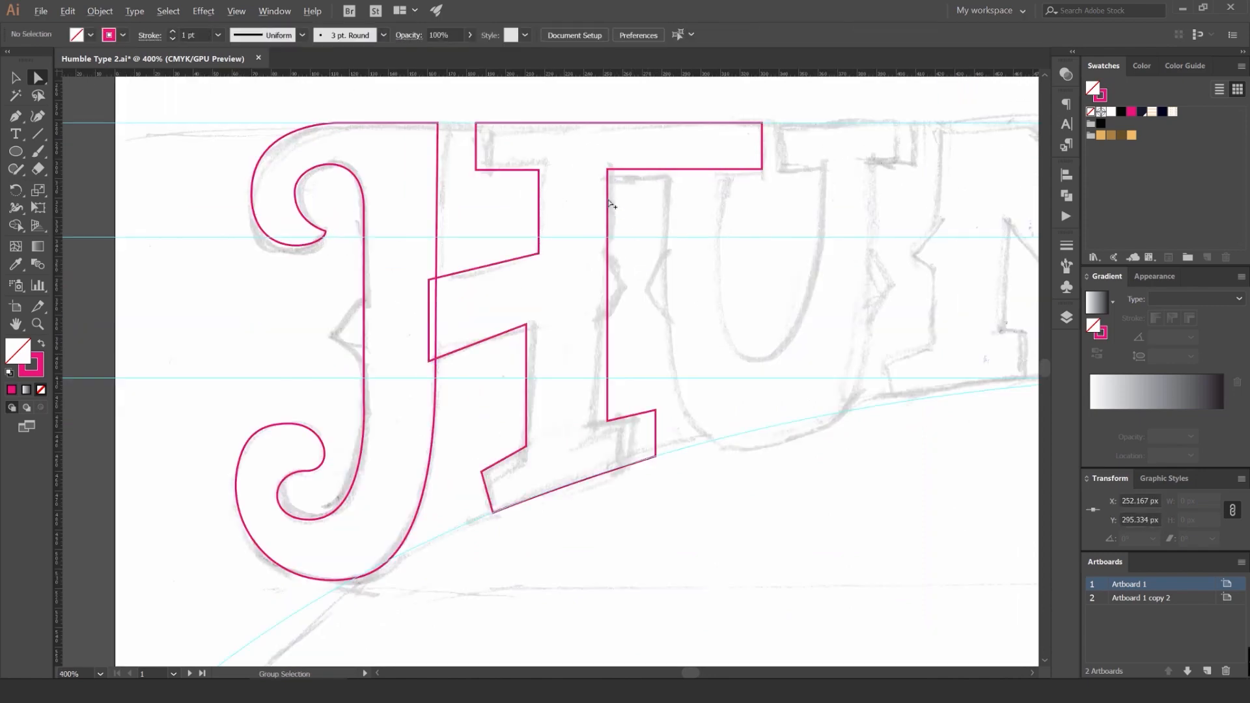
pyautogui.scroll(2, 505, 249)
pyautogui.moveTo(558, 420); pyautogui.dragTo(540, 282)
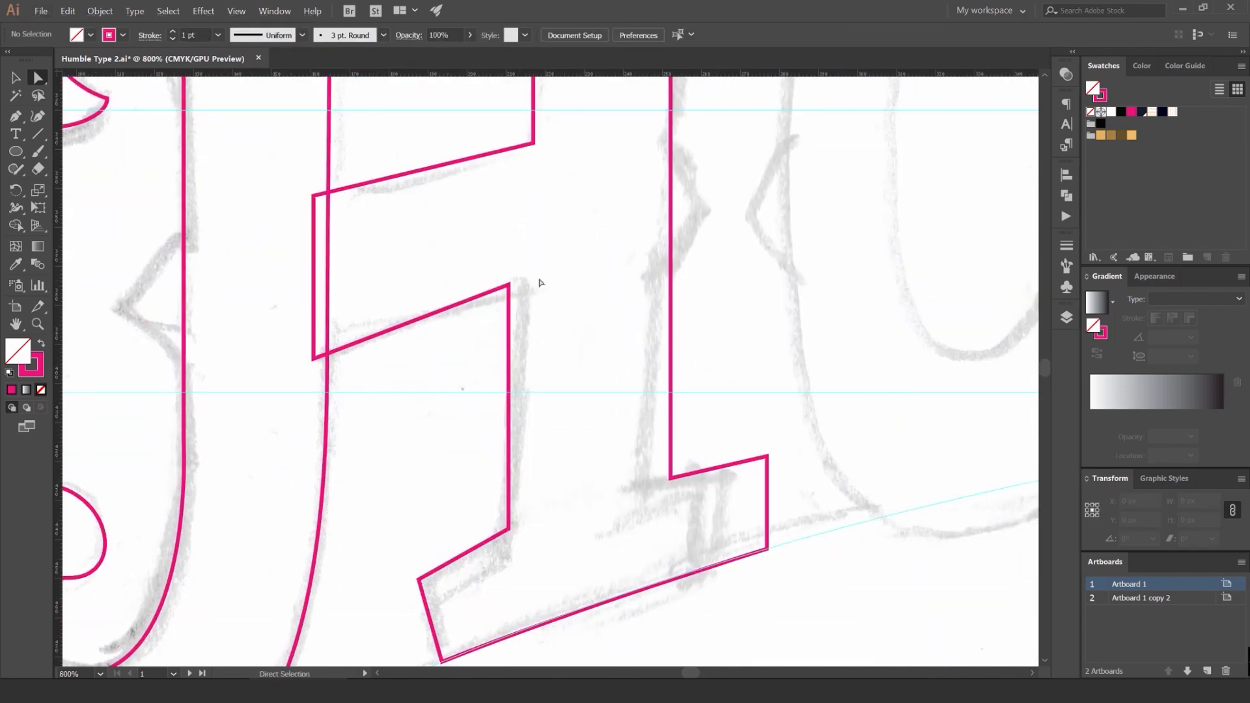
pyautogui.moveTo(489, 538); pyautogui.dragTo(489, 538)
pyautogui.moveTo(509, 531); pyautogui.dragTo(539, 522)
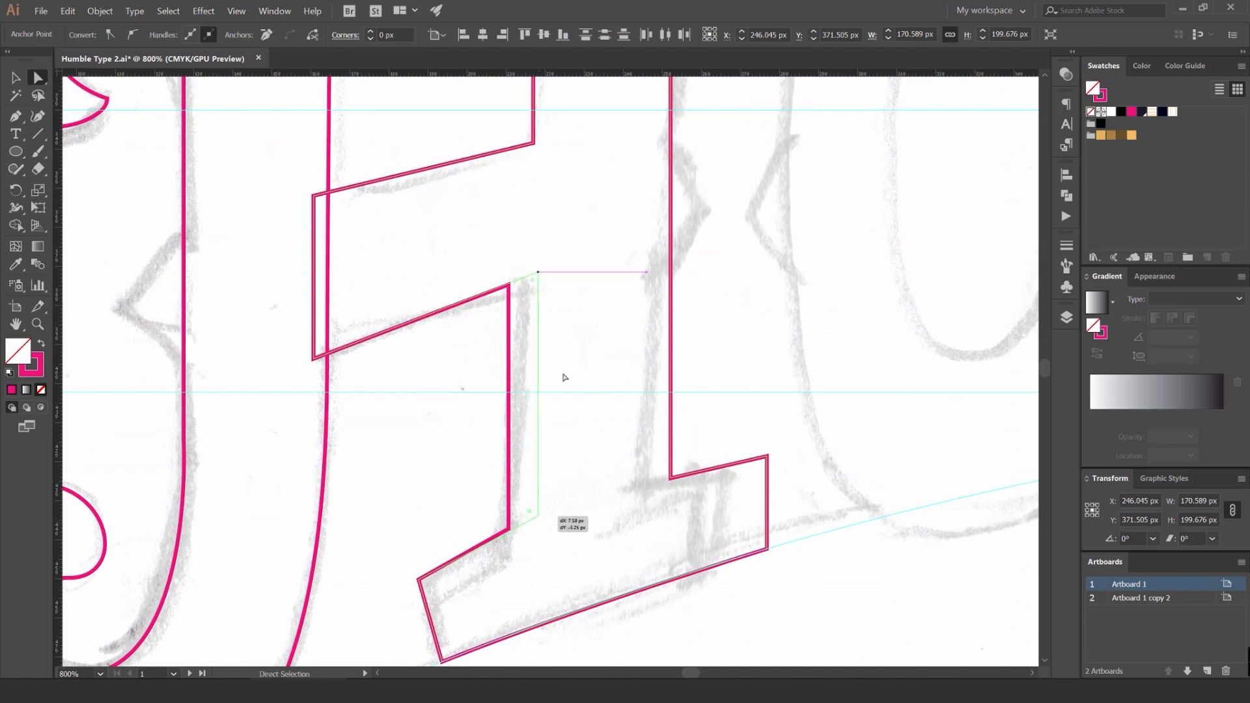
pyautogui.click(569, 243)
# Step: Select the four inner-edge anchors of the right stem above and below the crossbar and align them horizontally left to a key anchor
pyautogui.scroll(-1, 566, 226)
pyautogui.moveTo(562, 203); pyautogui.dragTo(571, 309)
pyautogui.scroll(-1, 578, 212)
pyautogui.moveTo(579, 146); pyautogui.dragTo(568, 292)
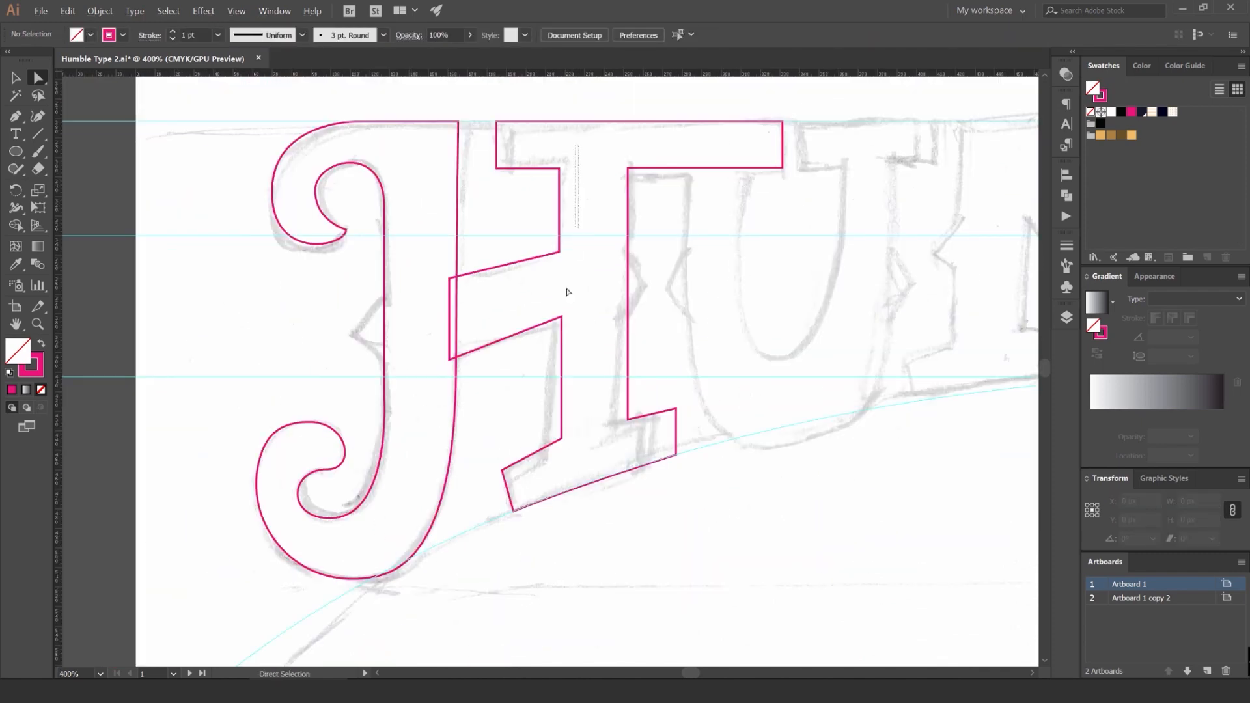
pyautogui.moveTo(551, 458); pyautogui.dragTo(552, 455)
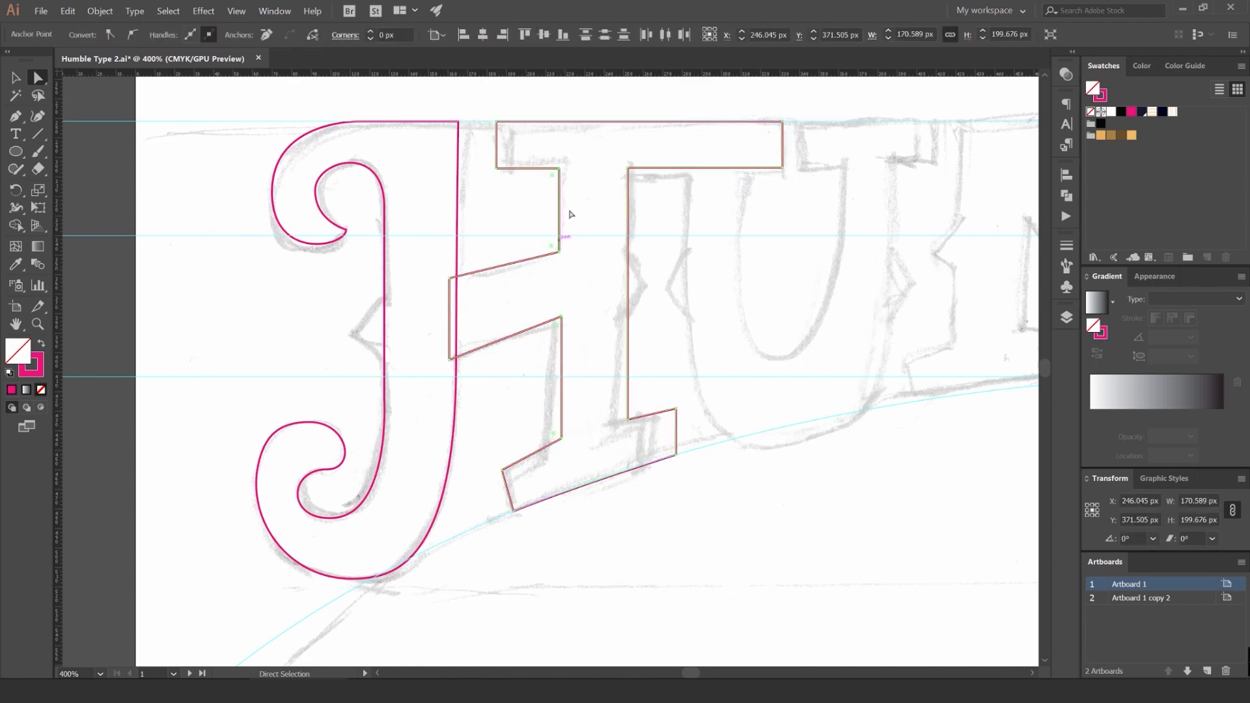
pyautogui.scroll(4, 560, 170)
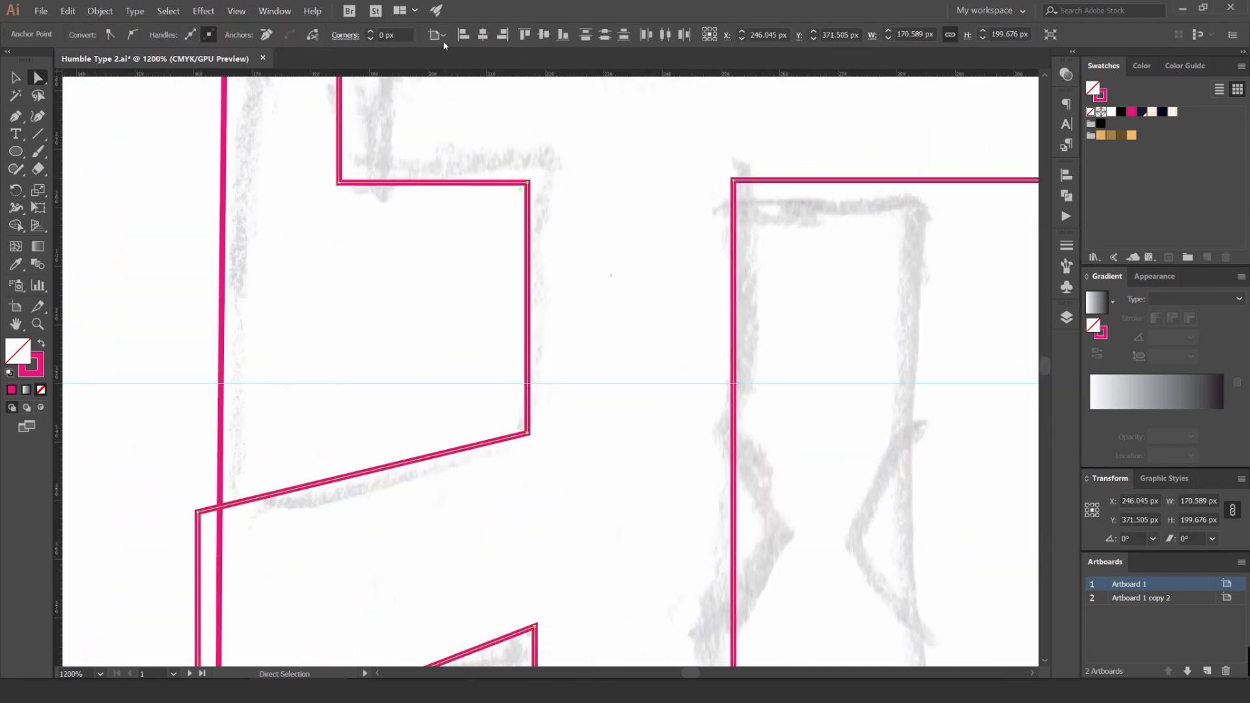
pyautogui.click(435, 35)
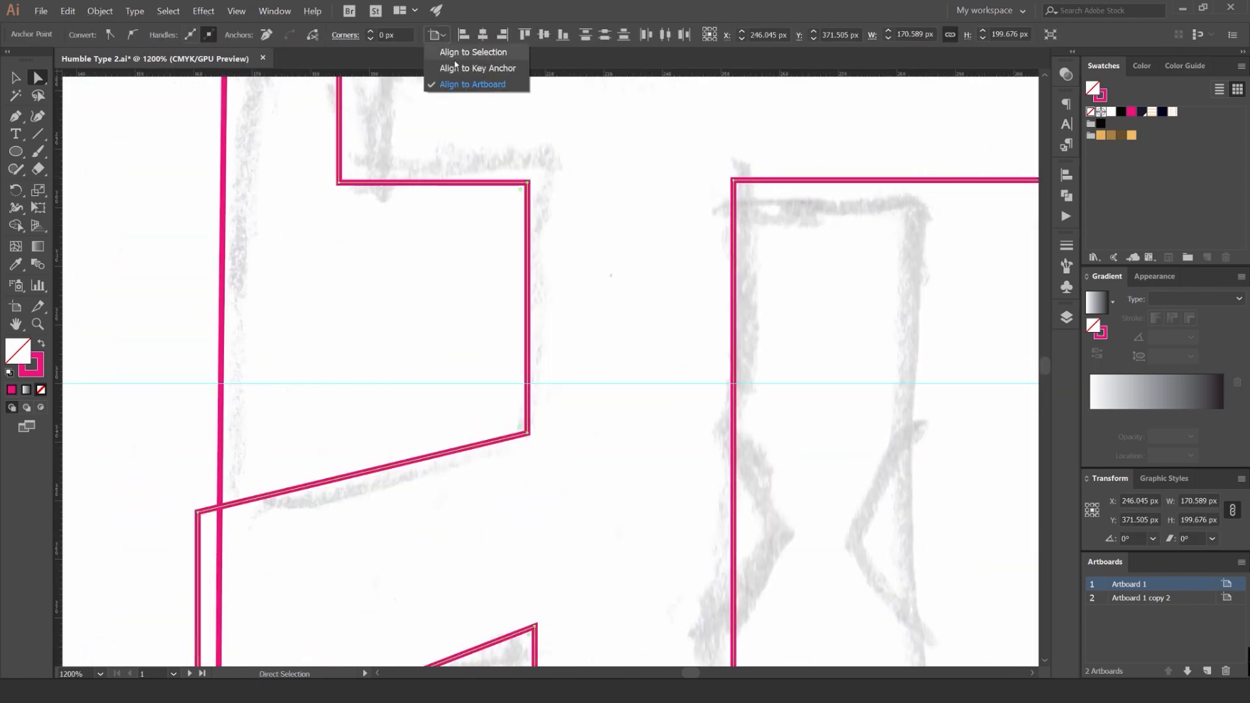
pyautogui.click(470, 69)
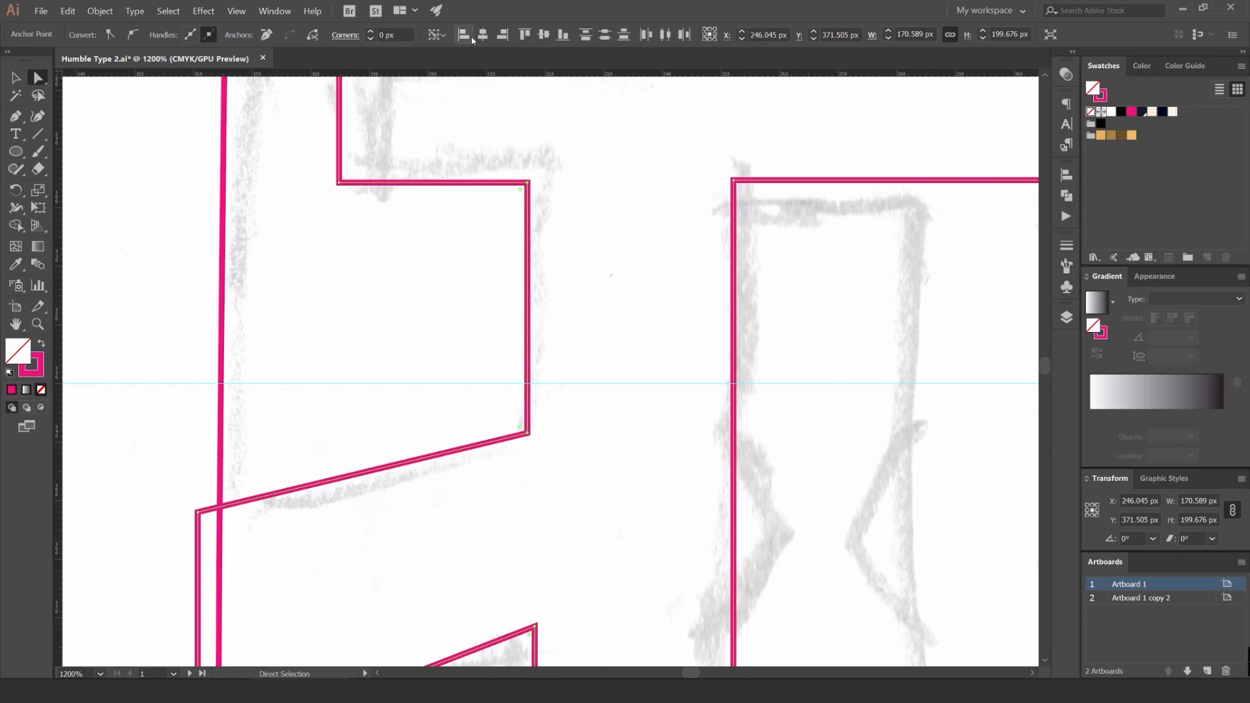
pyautogui.click(464, 35)
pyautogui.scroll(-3, 521, 260)
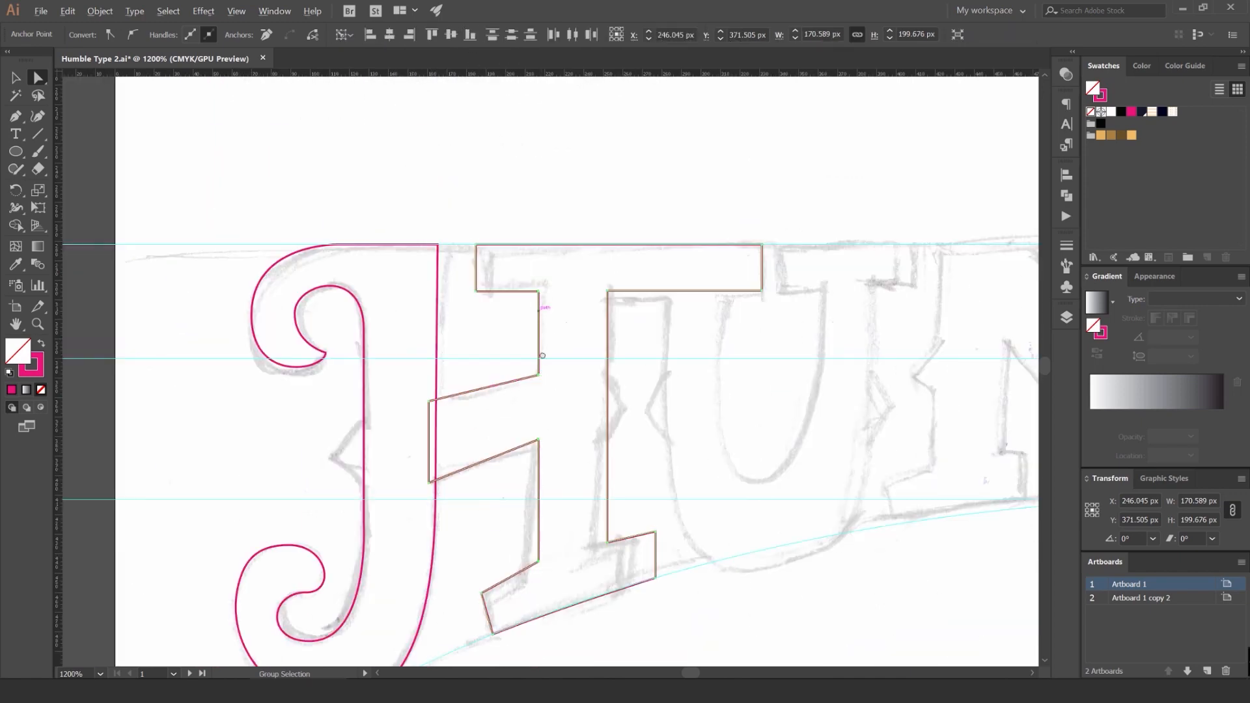
pyautogui.scroll(2, 550, 443)
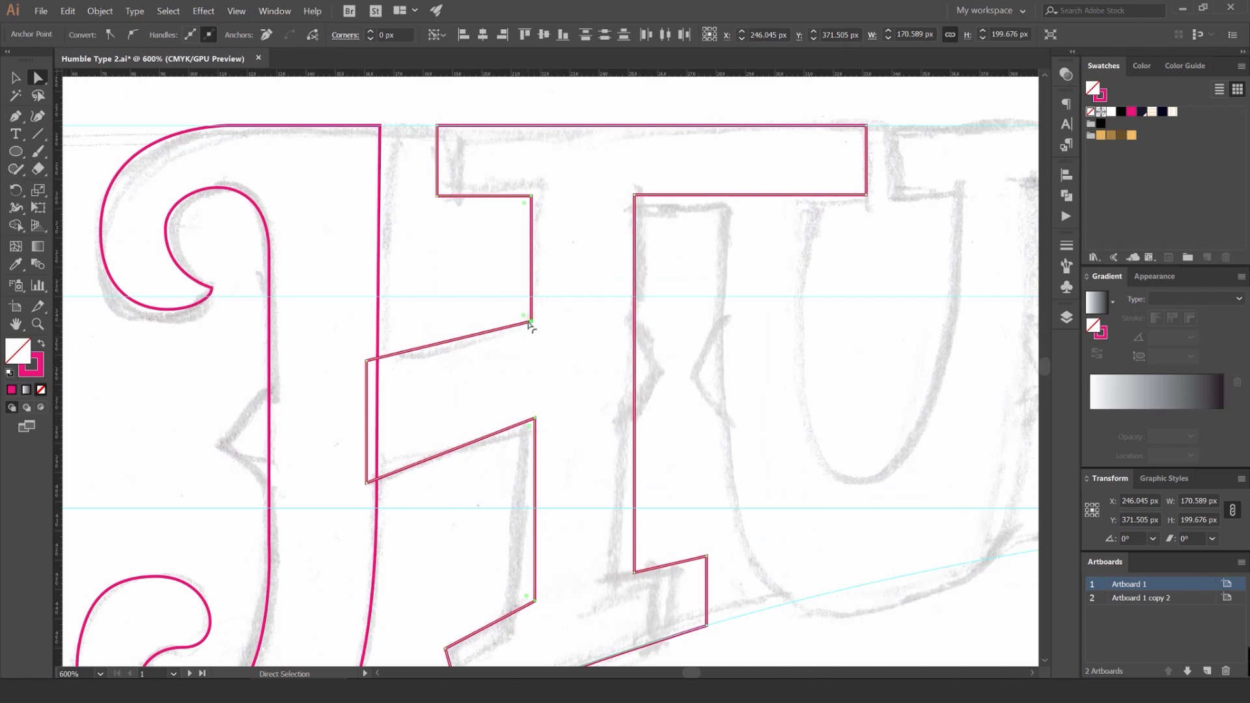
pyautogui.click(464, 34)
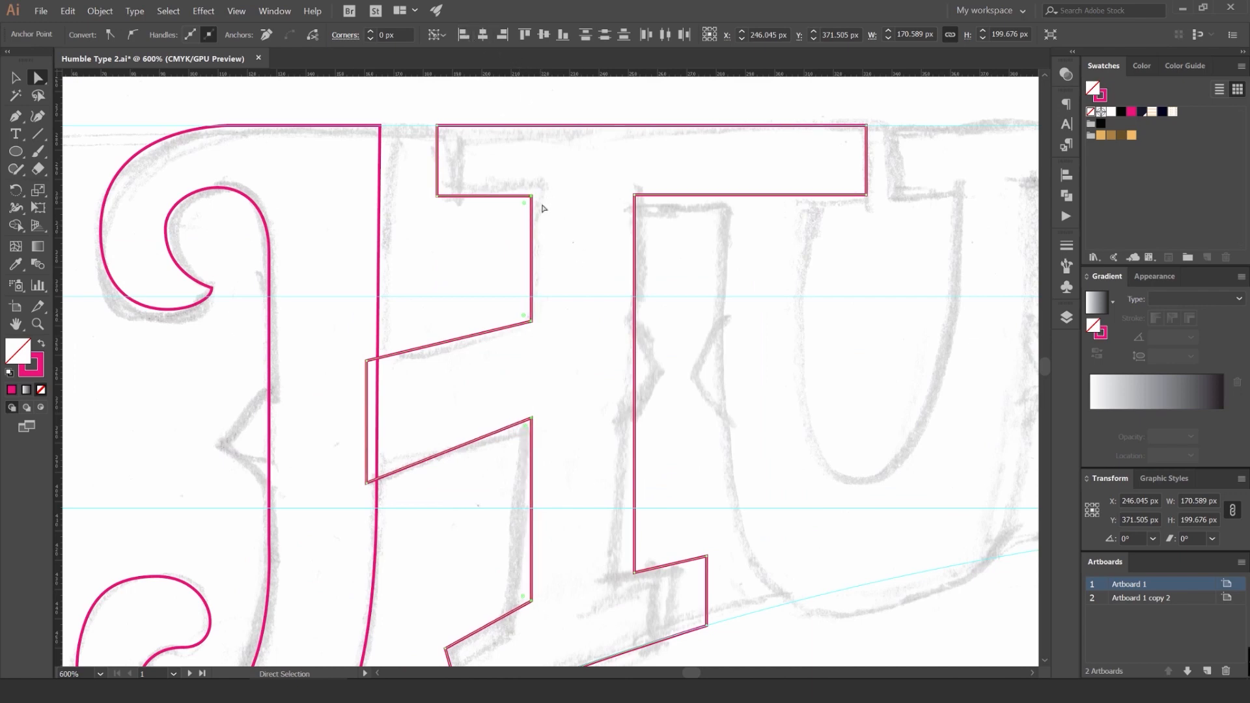
pyautogui.click(580, 366)
# Step: Steepen the crossbar's upper edge by lowering its left anchor to Y 355 px and nudging its right corner up about 3 px
pyautogui.click(366, 360)
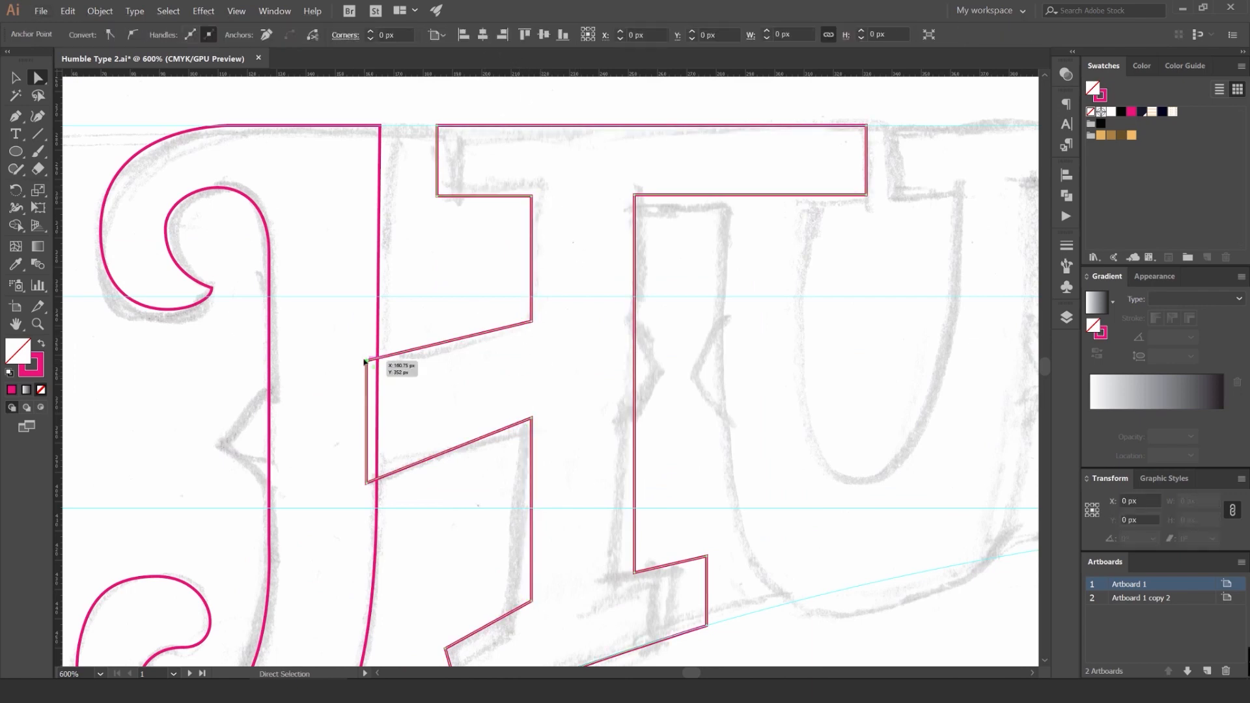
pyautogui.press('Down')
pyautogui.press('Down')
pyautogui.press('Down')
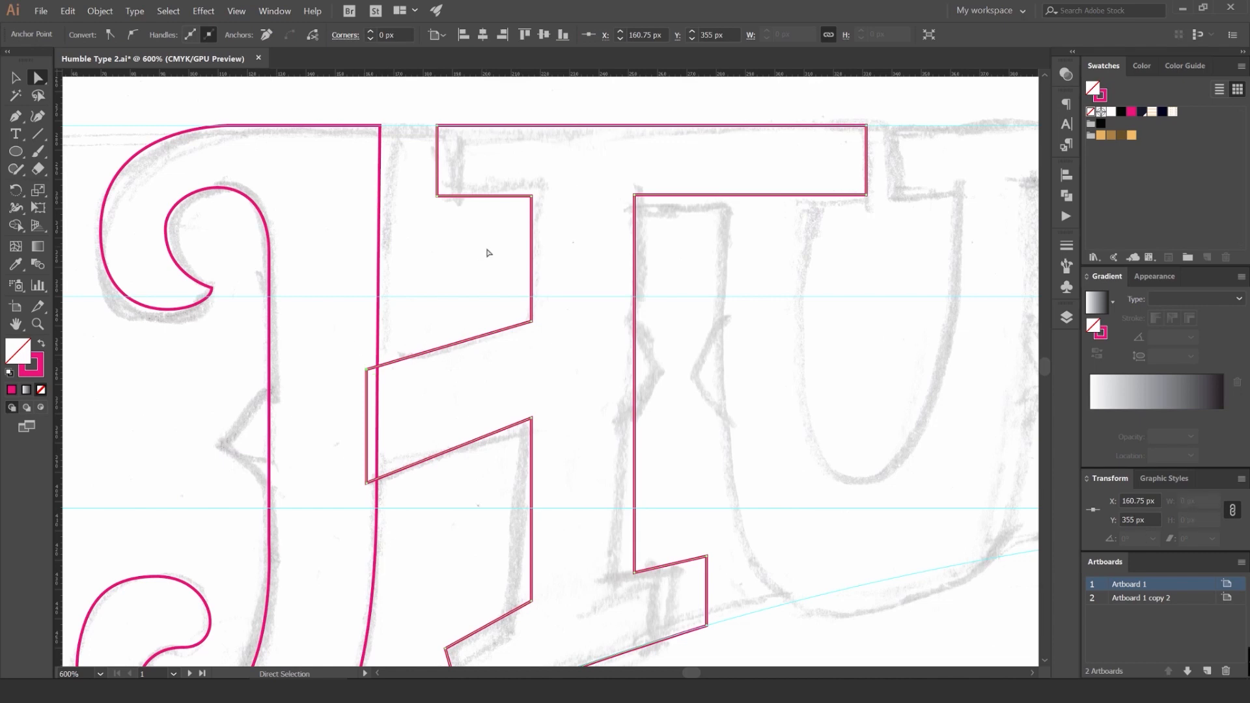
pyautogui.moveTo(545, 300); pyautogui.dragTo(452, 362)
pyautogui.press('Up')
pyautogui.press('Up')
pyautogui.press('Up')
pyautogui.click(530, 336)
# Step: Fill the H solid magenta to check its overall shape, and switch it back to outlines
pyautogui.scroll(-2, 532, 333)
pyautogui.press('v')
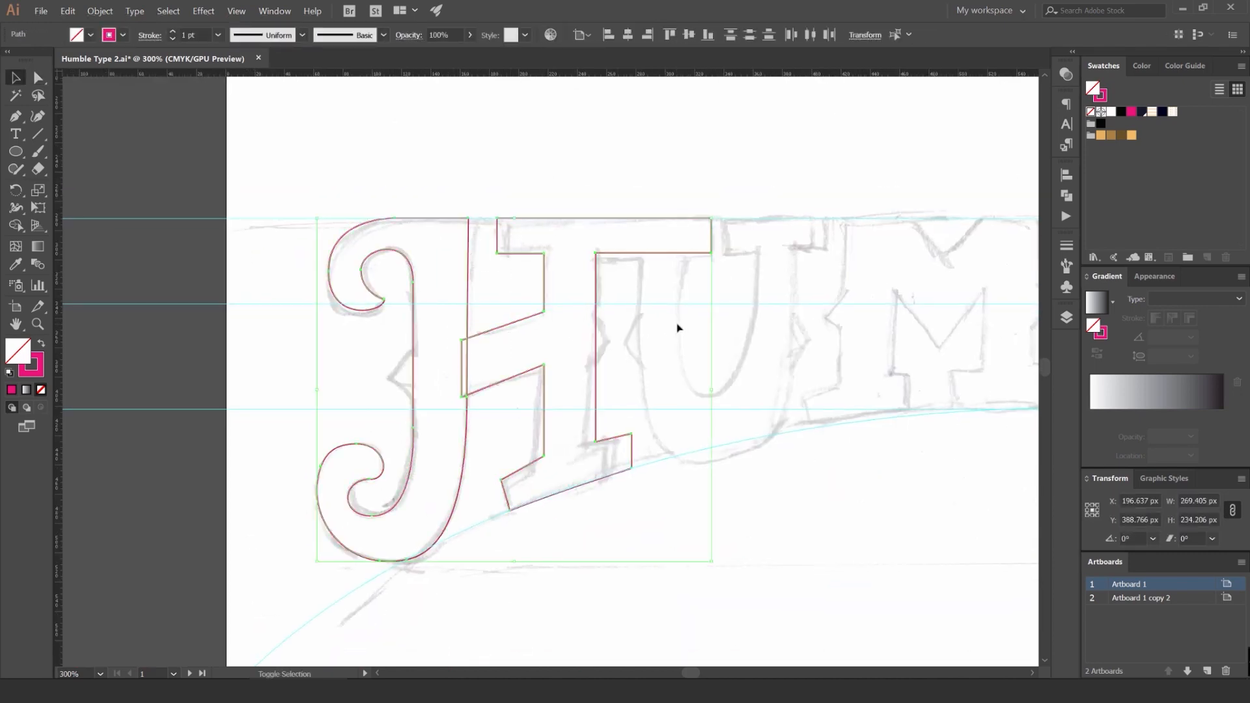
pyautogui.hotkey('shift', 'x')
pyautogui.click(678, 328)
pyautogui.scroll(-3, 678, 328)
pyautogui.scroll(-1, 767, 308)
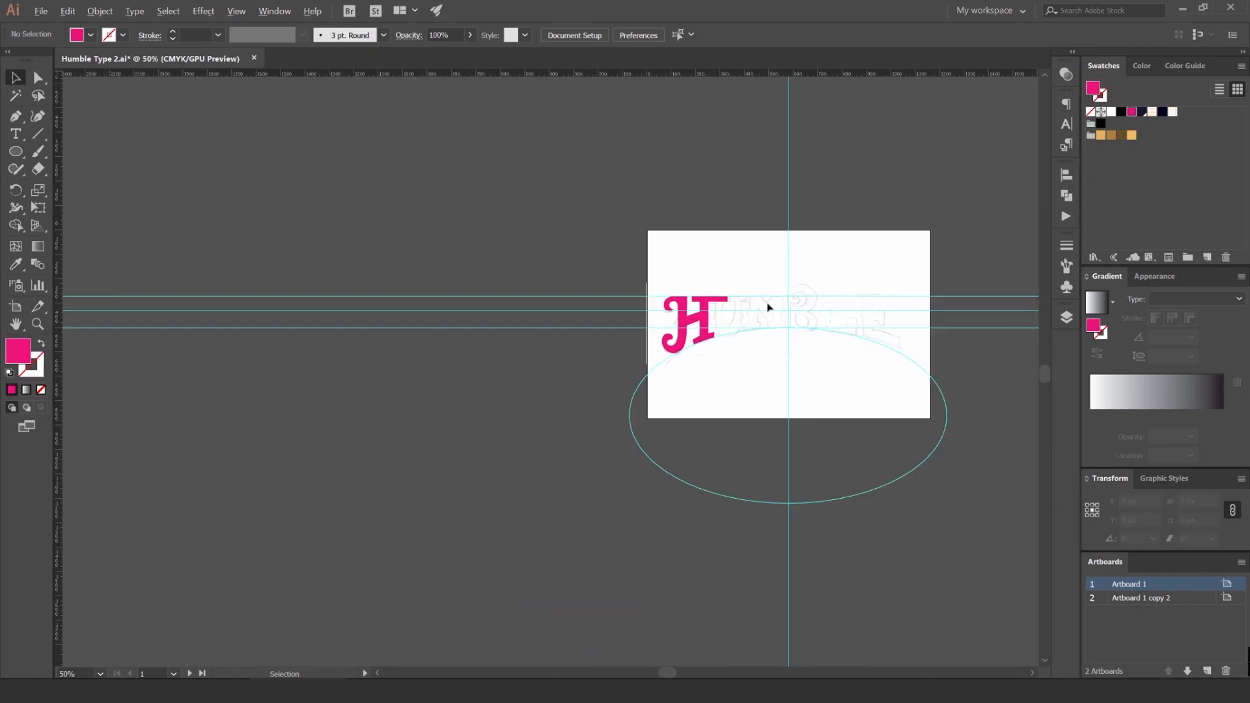
pyautogui.scroll(6, 706, 321)
pyautogui.moveTo(521, 384); pyautogui.dragTo(445, 365)
pyautogui.hotkey('shift', 'x')
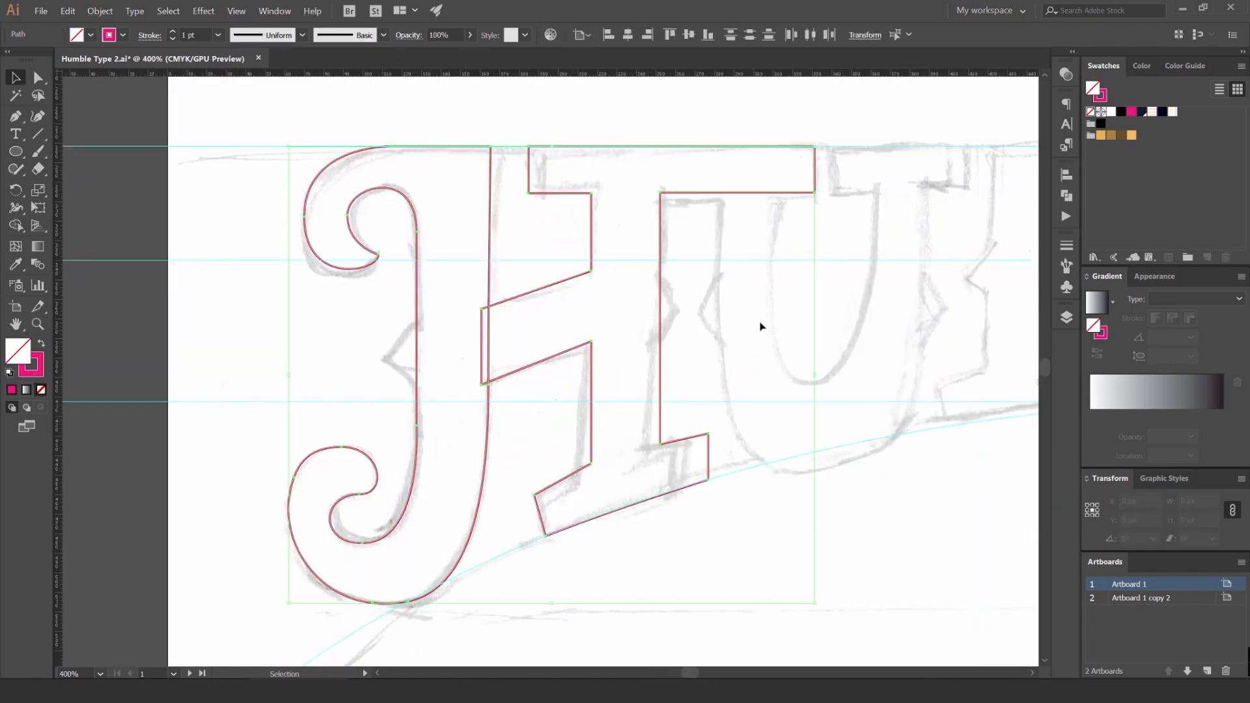
pyautogui.click(762, 327)
# Step: Nudge the inner corner where the right stem meets the foot serif slightly down
pyautogui.scroll(3, 611, 460)
pyautogui.scroll(4, 577, 462)
pyautogui.press('a')
pyautogui.click(530, 462)
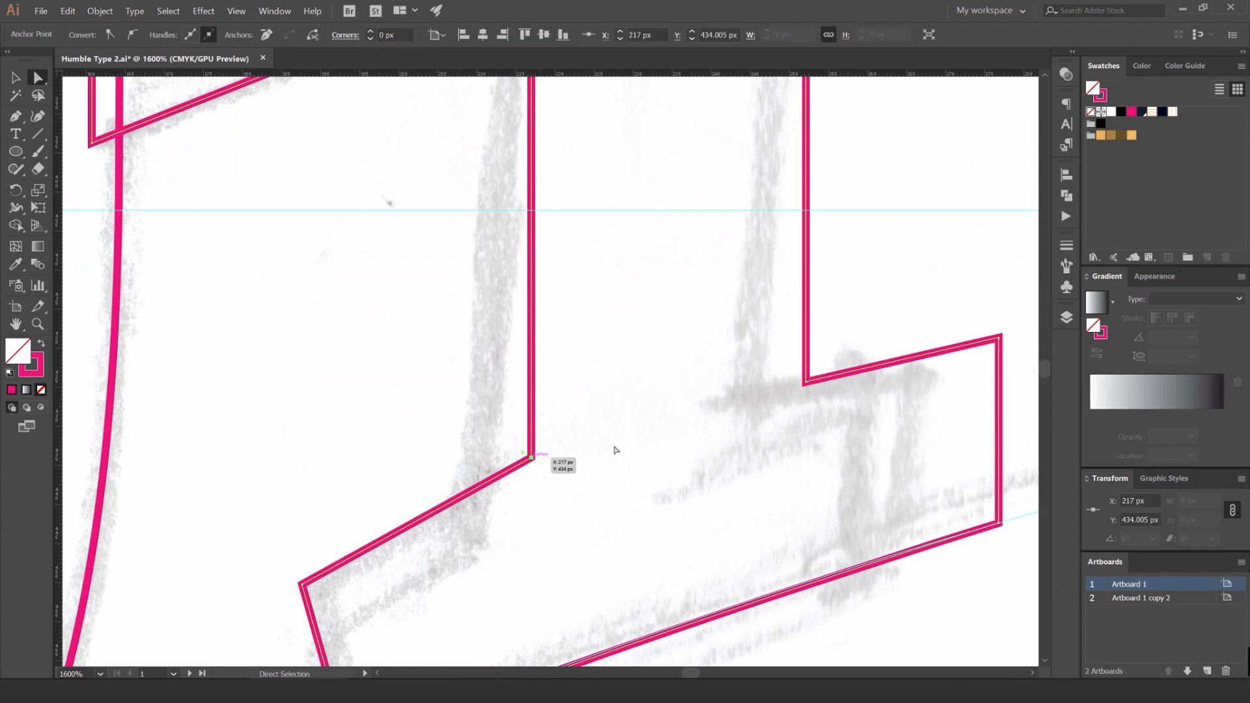
pyautogui.press('Down')
pyautogui.click(855, 336)
pyautogui.scroll(-2, 846, 318)
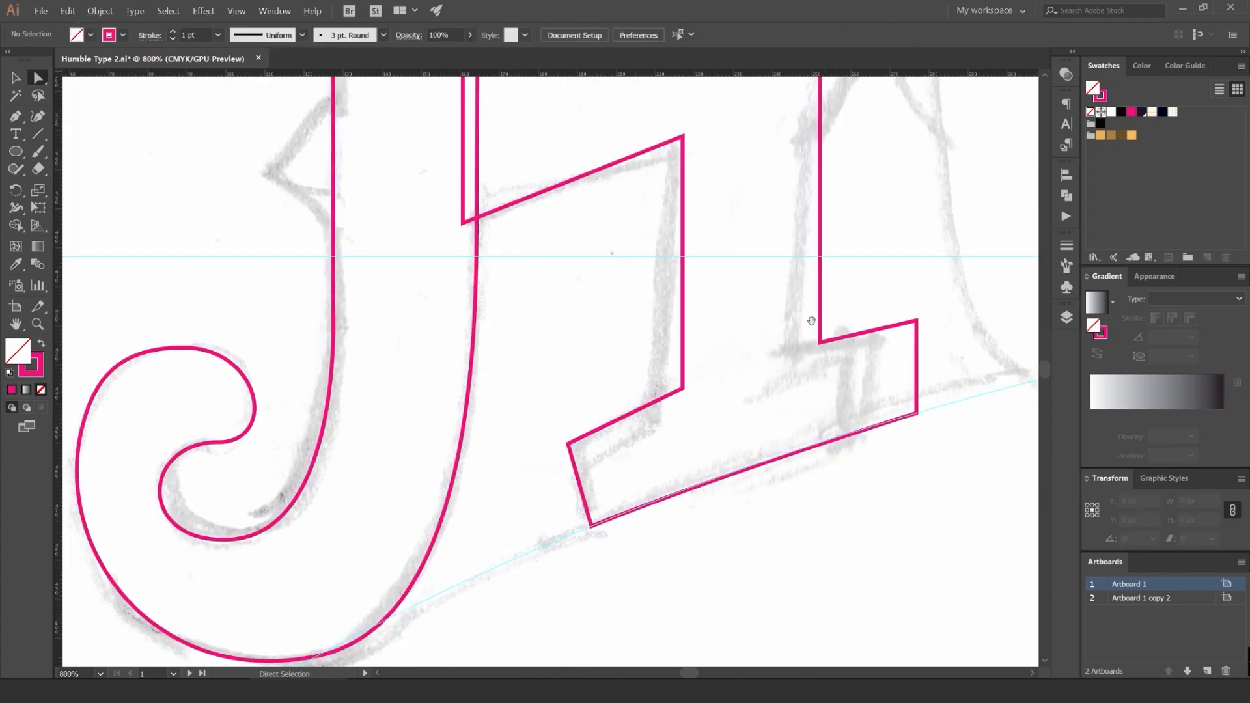
pyautogui.moveTo(811, 321); pyautogui.dragTo(577, 360)
pyautogui.moveTo(364, 422); pyautogui.dragTo(317, 499)
pyautogui.click(695, 315)
# Step: Trace the U's outer edge with the Pen tool from X 282.25, Y 290.5 px down the left side and around the bowl
pyautogui.scroll(-2, 695, 316)
pyautogui.press('v')
pyautogui.moveTo(719, 202); pyautogui.dragTo(546, 348)
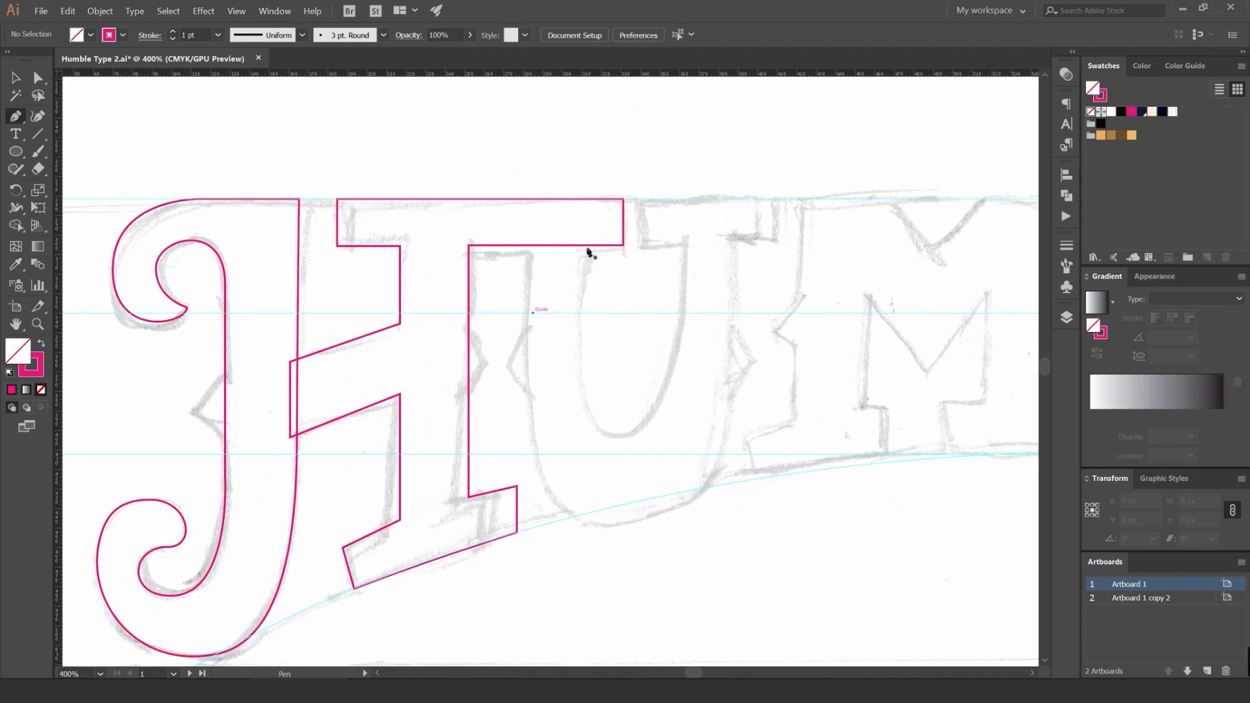
pyautogui.click(528, 236)
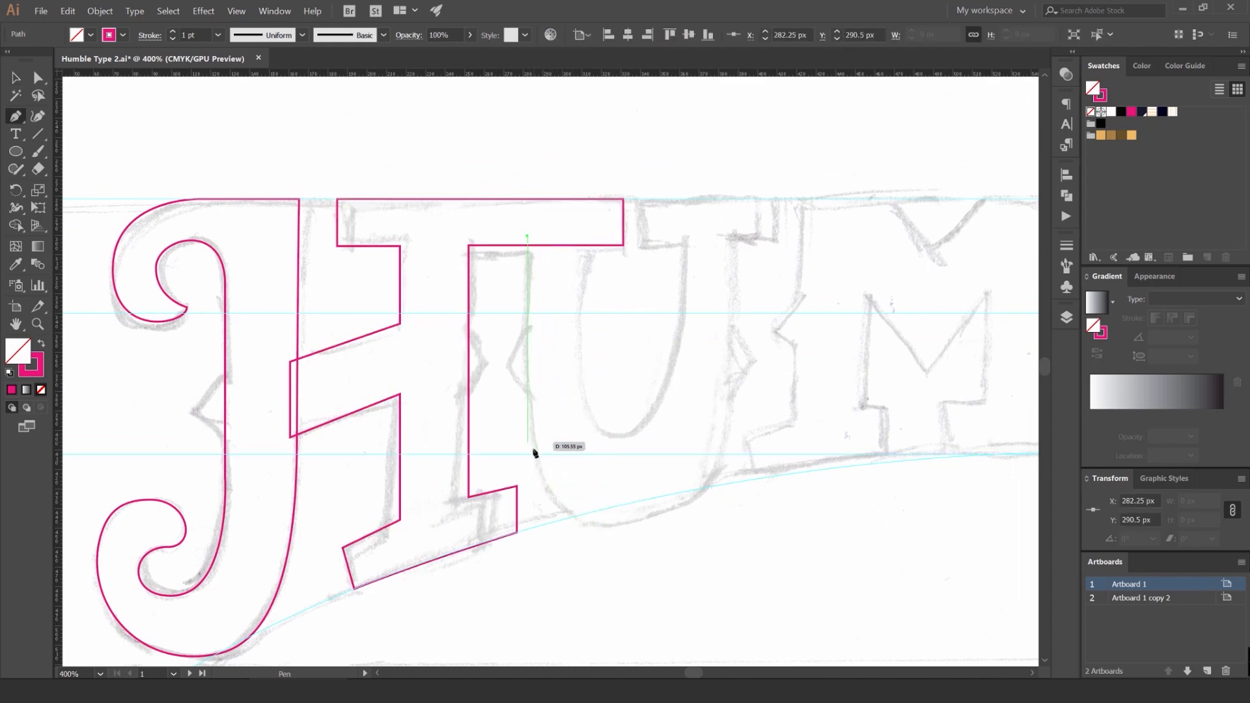
pyautogui.click(527, 422)
pyautogui.moveTo(607, 525); pyautogui.dragTo(685, 520)
pyautogui.moveTo(731, 393); pyautogui.dragTo(735, 300)
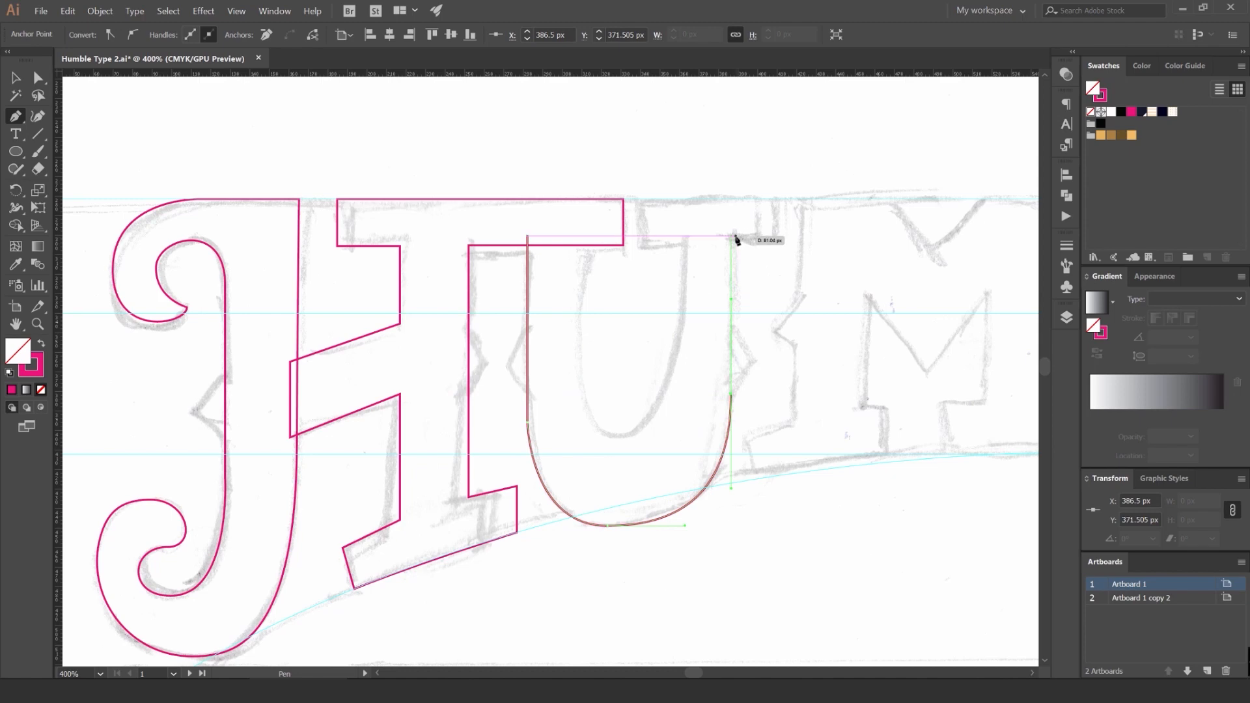
# Step: Trace the U's right stem straight up and its top serif, about 74 px wide and 24 px tall, back to the inner stem edge
pyautogui.click(732, 246)
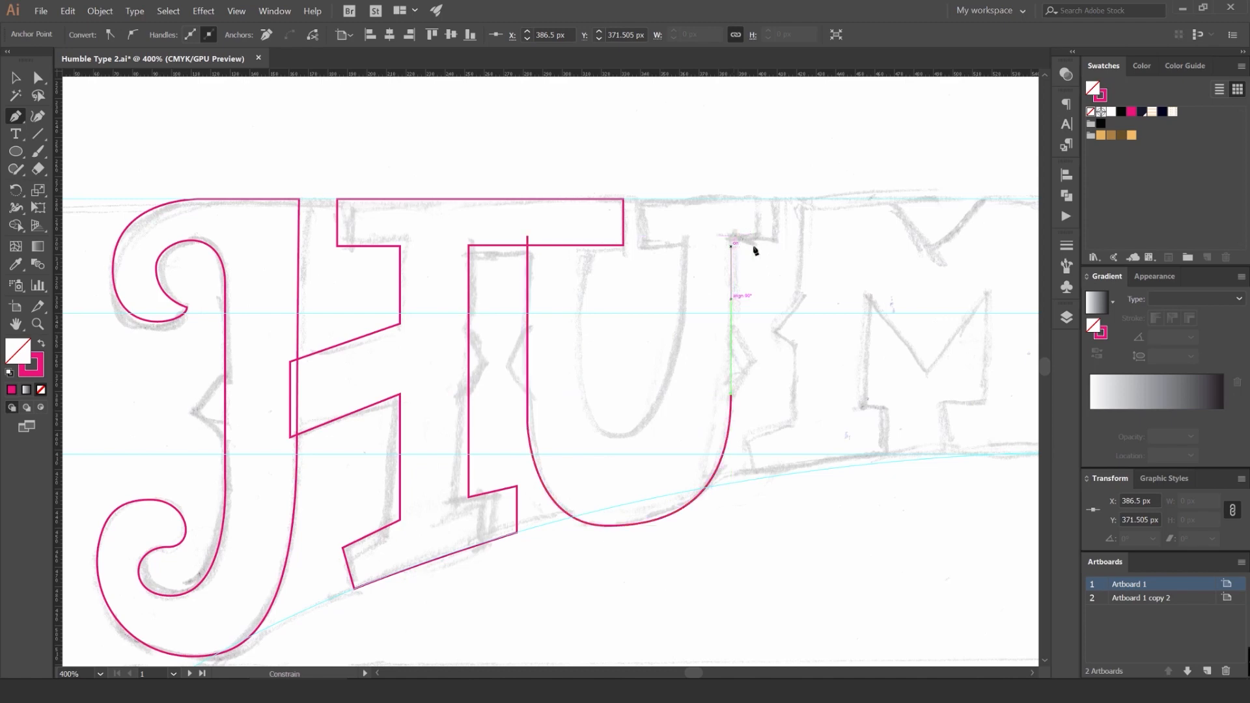
pyautogui.click(780, 247)
pyautogui.click(781, 198)
pyautogui.click(636, 199)
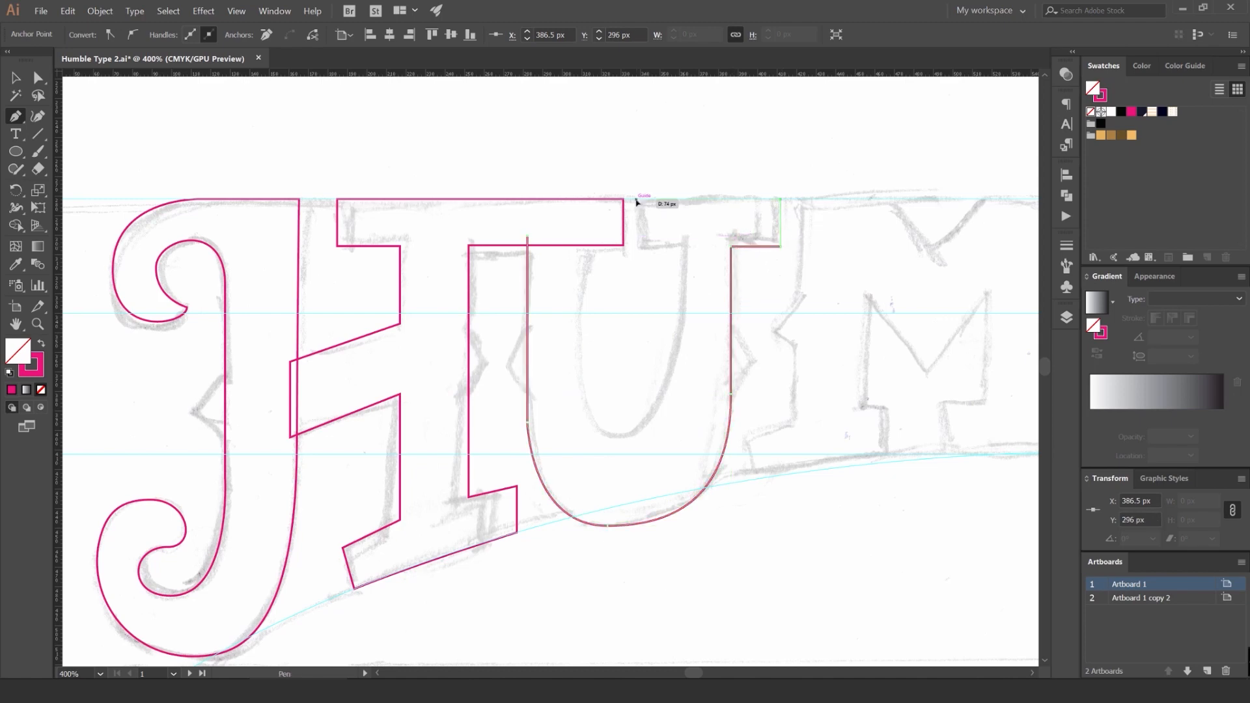
pyautogui.click(636, 246)
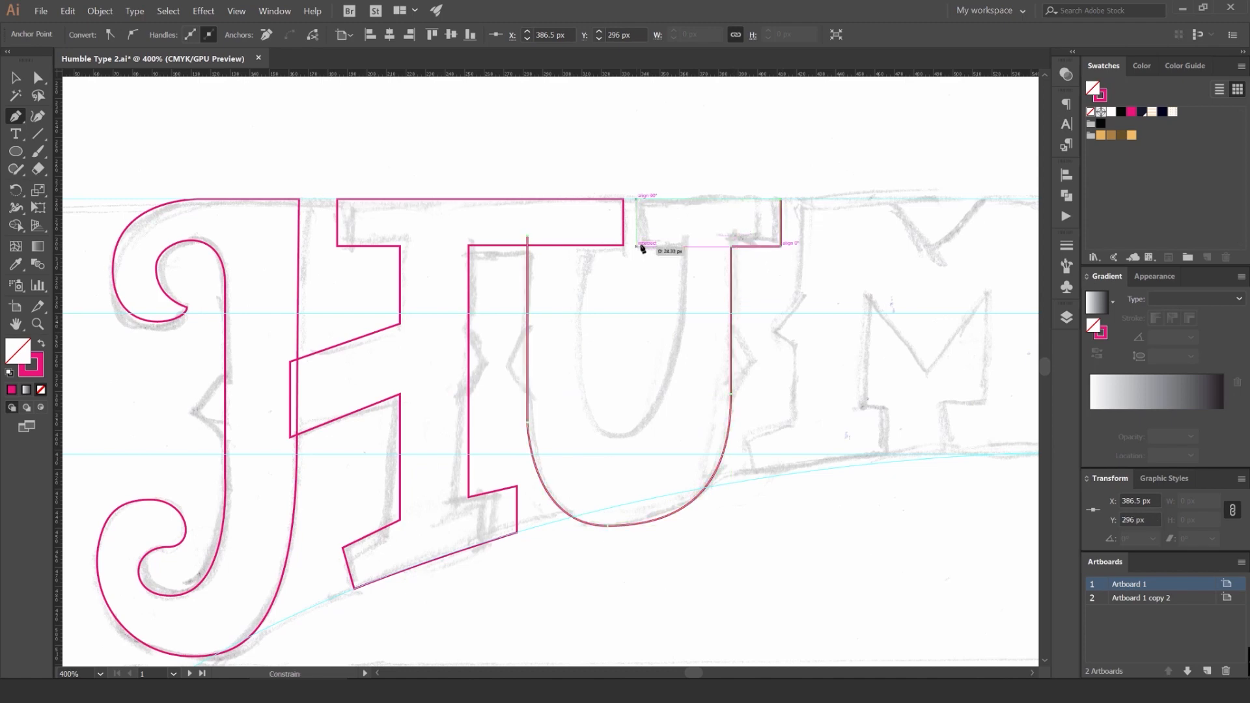
pyautogui.click(680, 246)
# Step: Draw the U's inner bowl as a curve up to the top of the left arm and close the path
pyautogui.moveTo(624, 436); pyautogui.dragTo(529, 455)
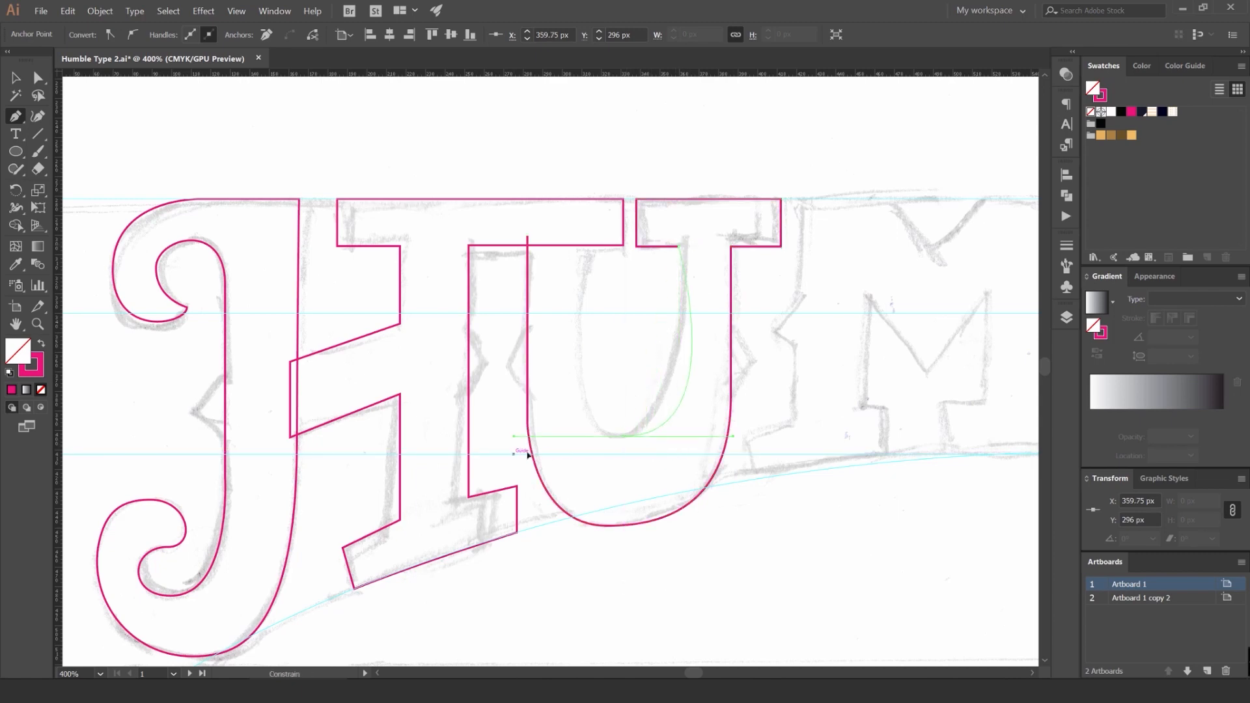
pyautogui.click(586, 233)
pyautogui.click(527, 235)
pyautogui.press('v')
pyautogui.click(558, 220)
# Step: Adjust the inner corner at the top of the U's left arm and nudge the arm's top edge slightly down
pyautogui.press('a')
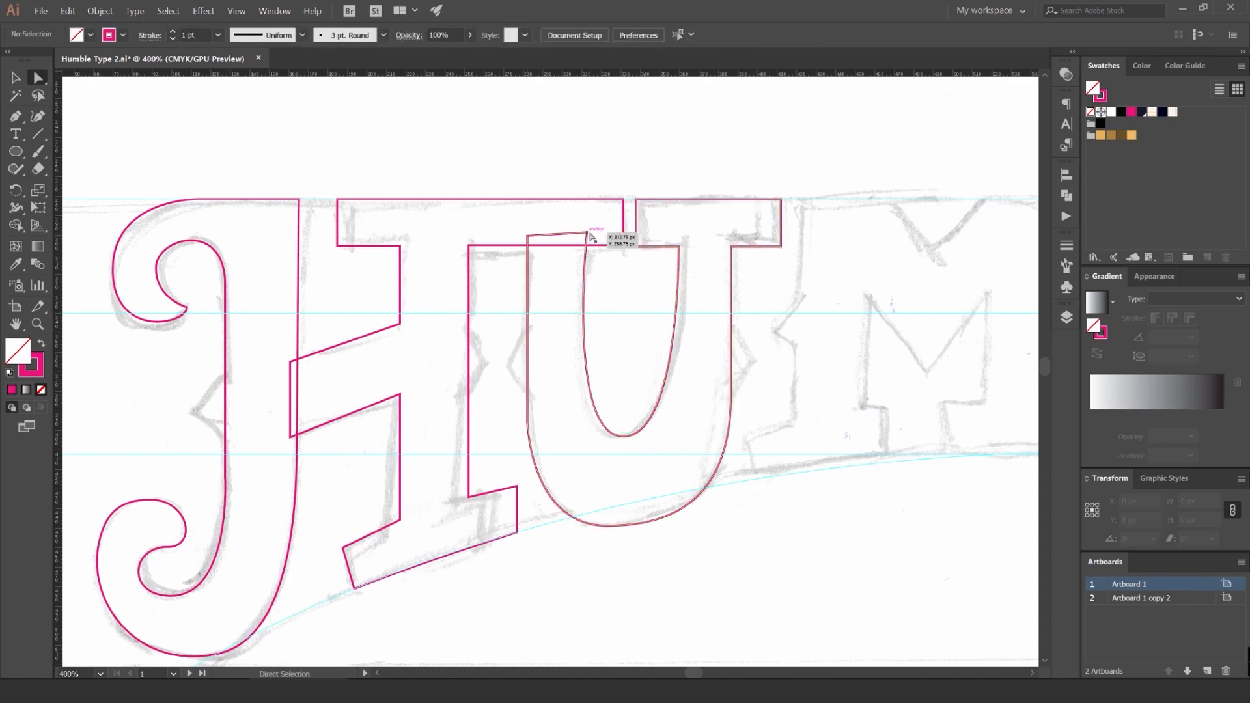
pyautogui.click(587, 233)
pyautogui.scroll(3, 587, 233)
pyautogui.moveTo(586, 232); pyautogui.dragTo(585, 246)
pyautogui.moveTo(577, 217); pyautogui.dragTo(384, 253)
pyautogui.press('Down')
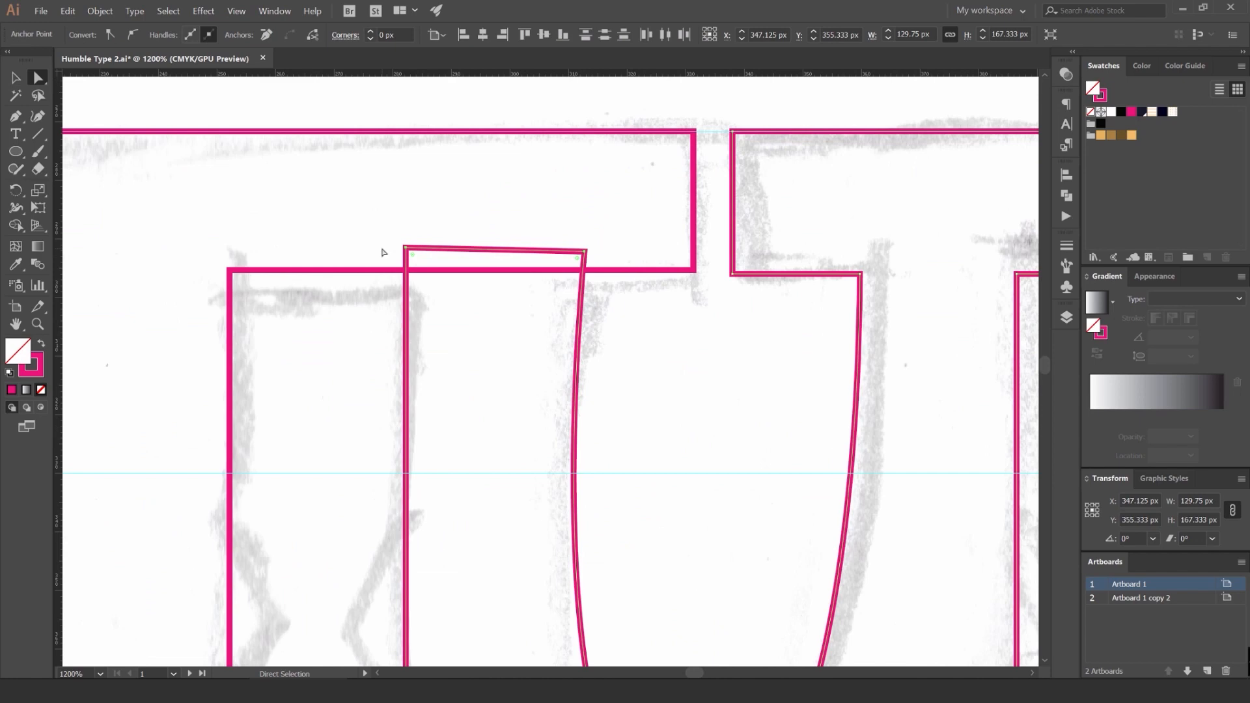
pyautogui.click(384, 252)
pyautogui.scroll(-3, 390, 245)
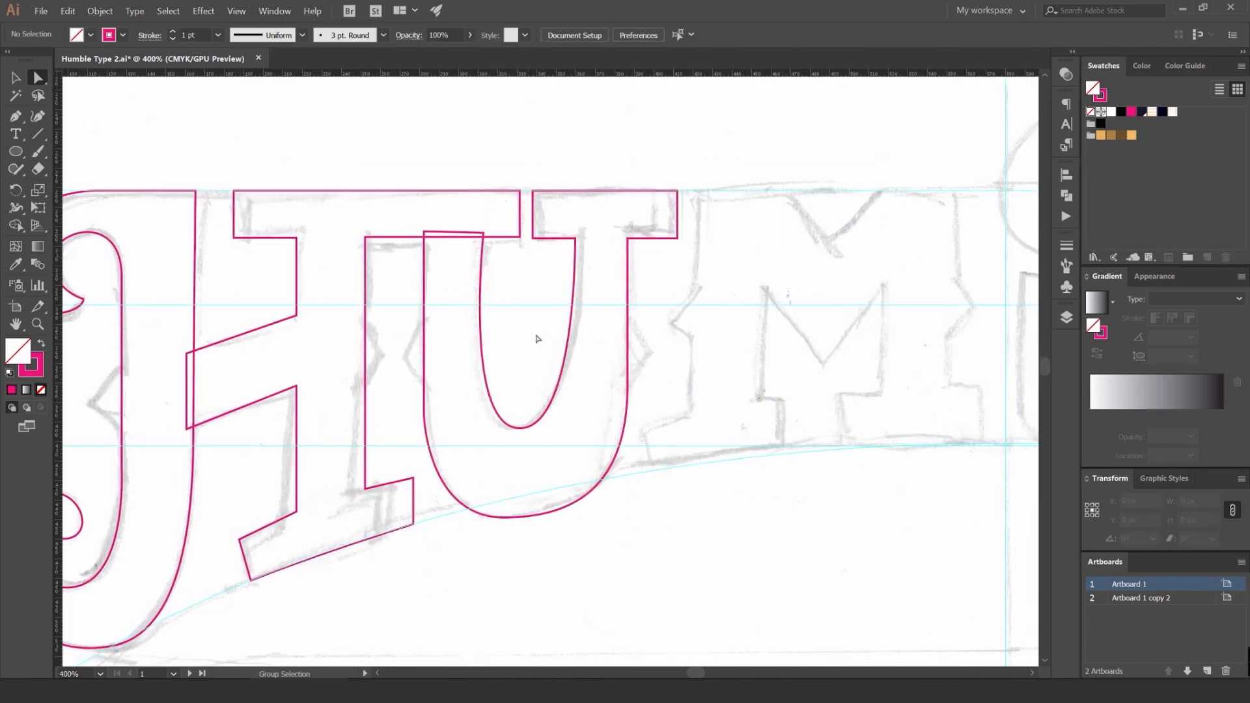
# Step: Preview the U as a solid shape by swapping its fill and stroke, and restore the outline
pyautogui.moveTo(660, 326); pyautogui.dragTo(613, 353)
pyautogui.hotkey('shift', 'x')
pyautogui.click(749, 340)
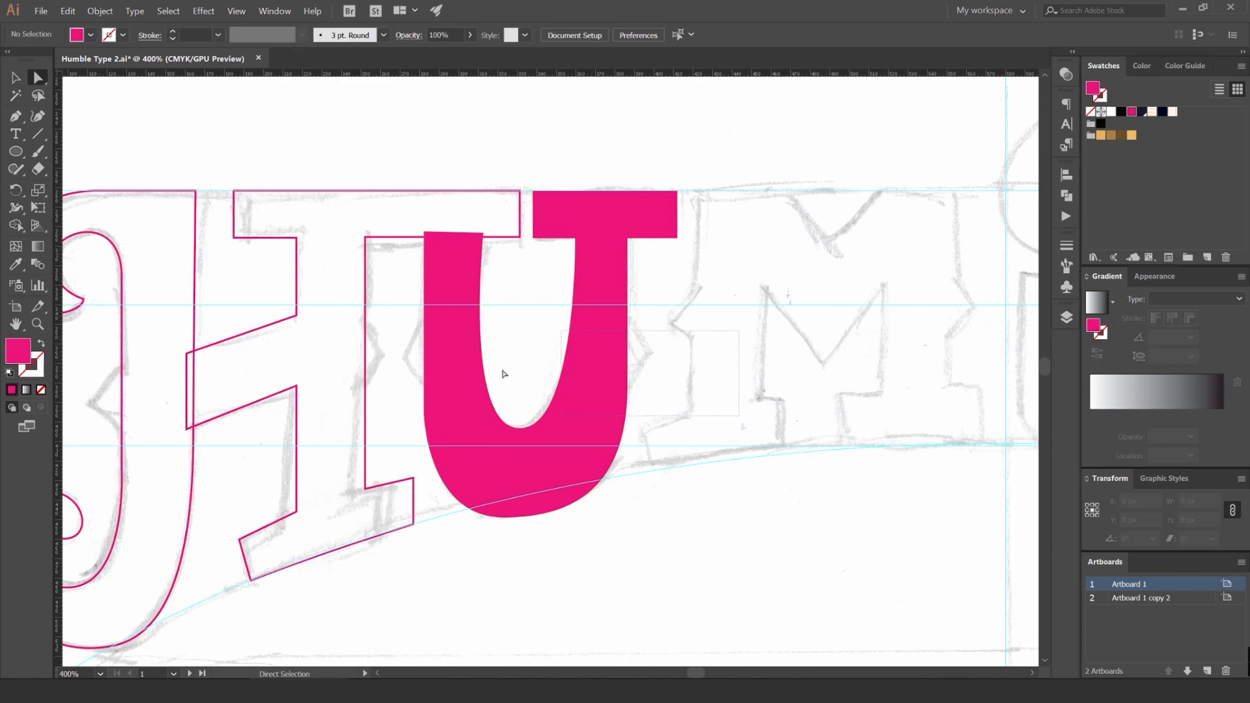
pyautogui.hotkey('ctrl', 'z')
pyautogui.click(425, 415)
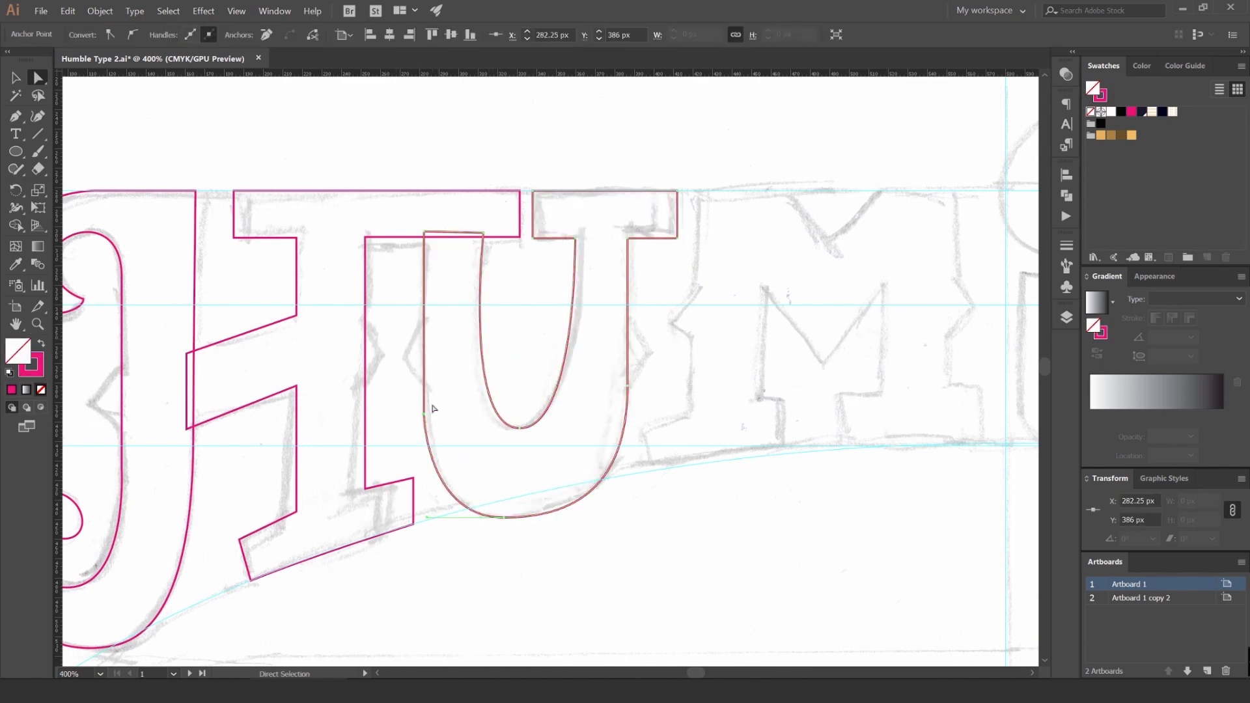
pyautogui.click(494, 340)
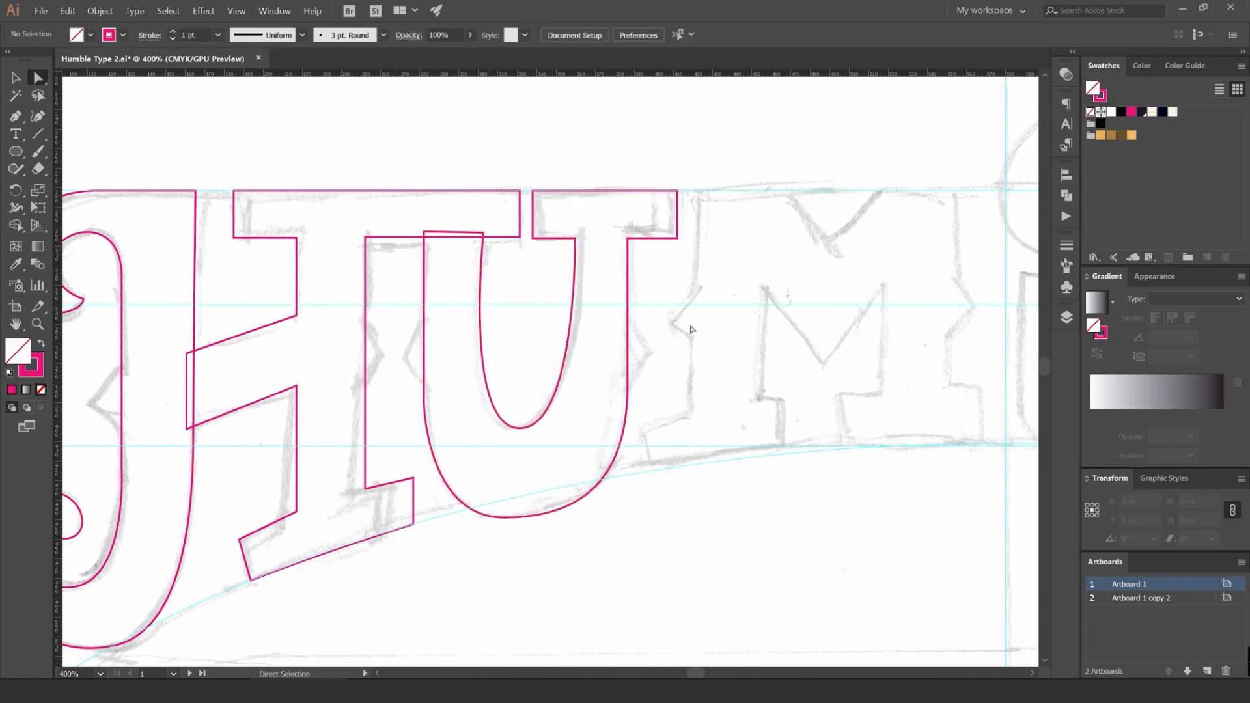
# Step: Shift the corner where the U's inner bowl meets the right serif slightly left to X 357.75 px
pyautogui.scroll(1, 566, 249)
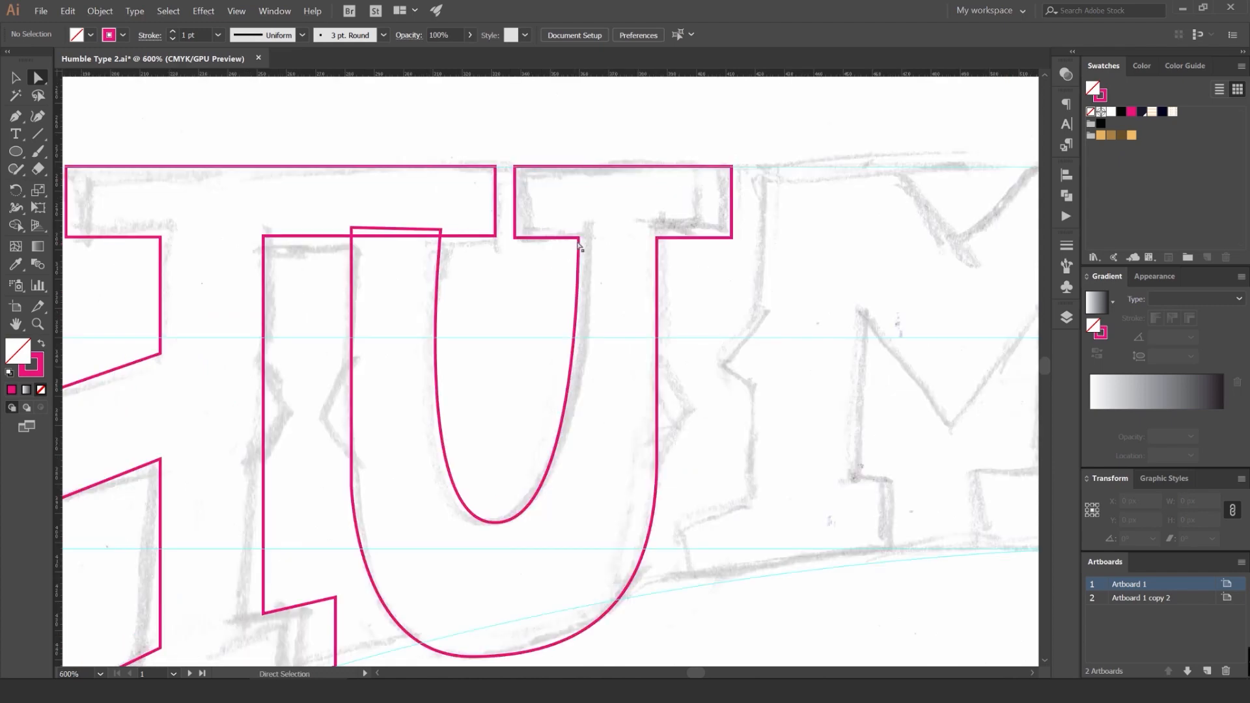
pyautogui.moveTo(578, 242); pyautogui.dragTo(576, 243)
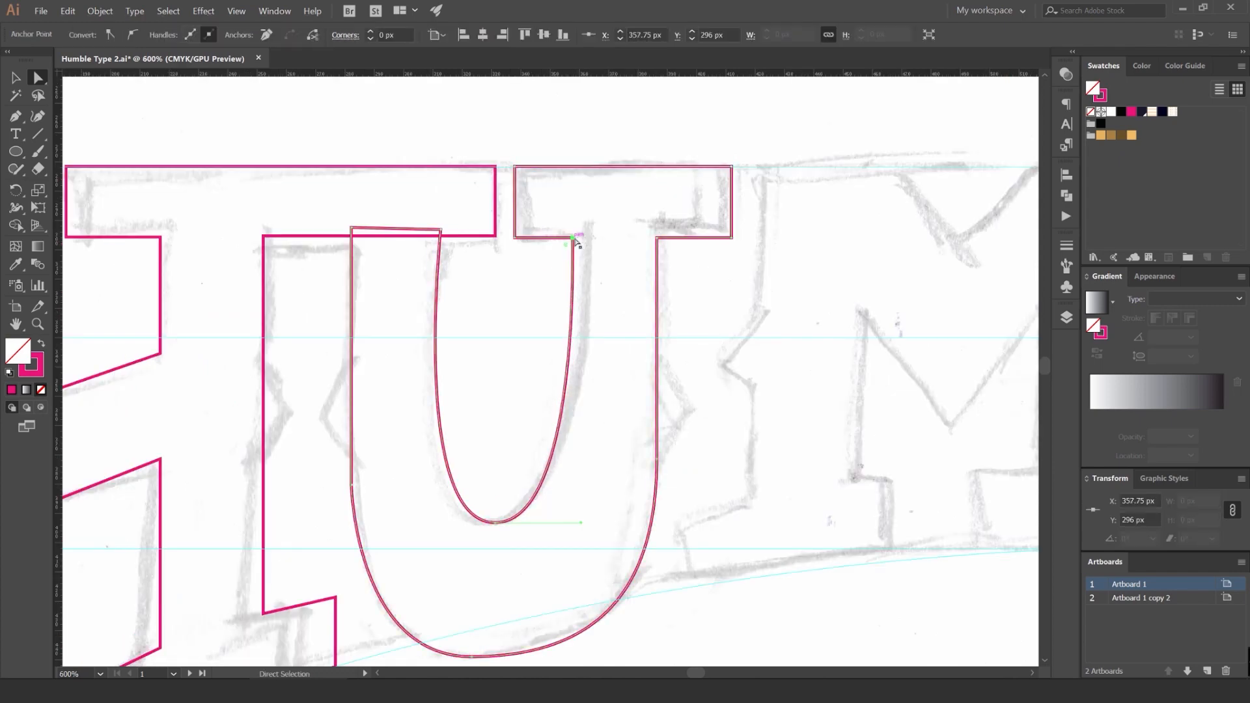
pyautogui.click(760, 369)
# Step: Trace the M's left stem down from the top guide at X 422.833 px and around its slanted foot serif with the Pen tool
pyautogui.scroll(-4, 734, 385)
pyautogui.moveTo(704, 353); pyautogui.dragTo(610, 353)
pyautogui.scroll(4, 700, 348)
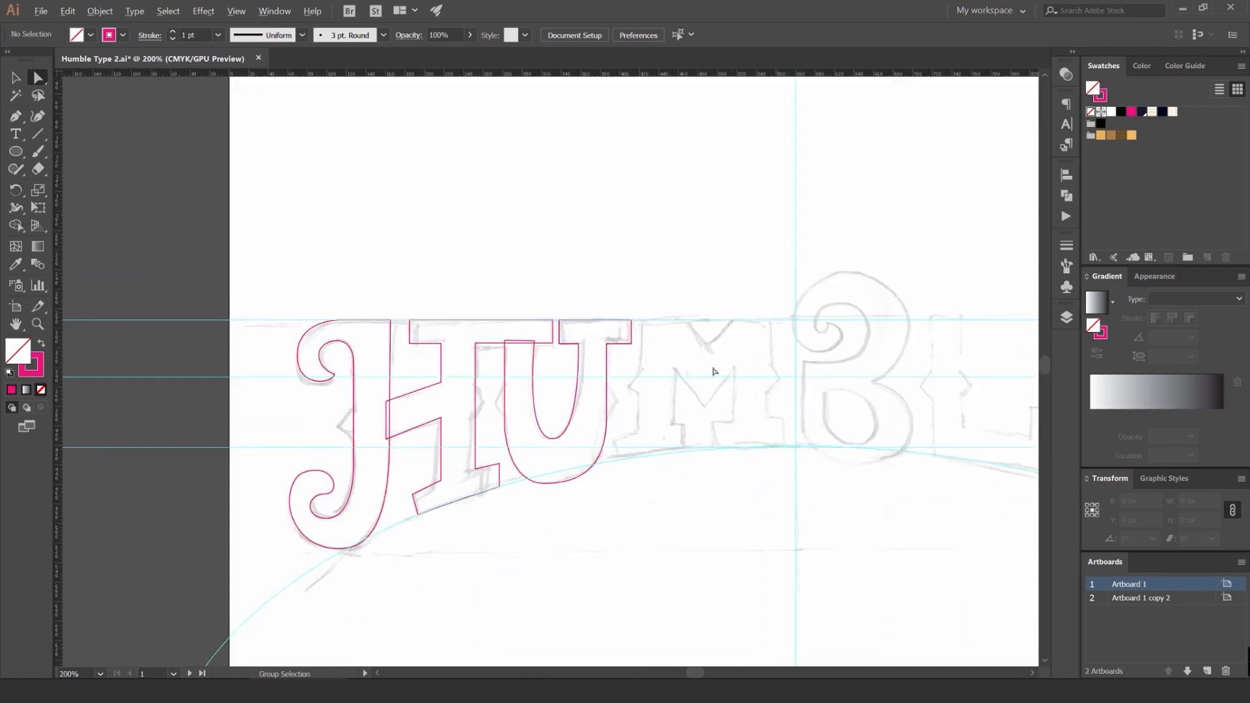
pyautogui.moveTo(510, 310); pyautogui.dragTo(501, 217)
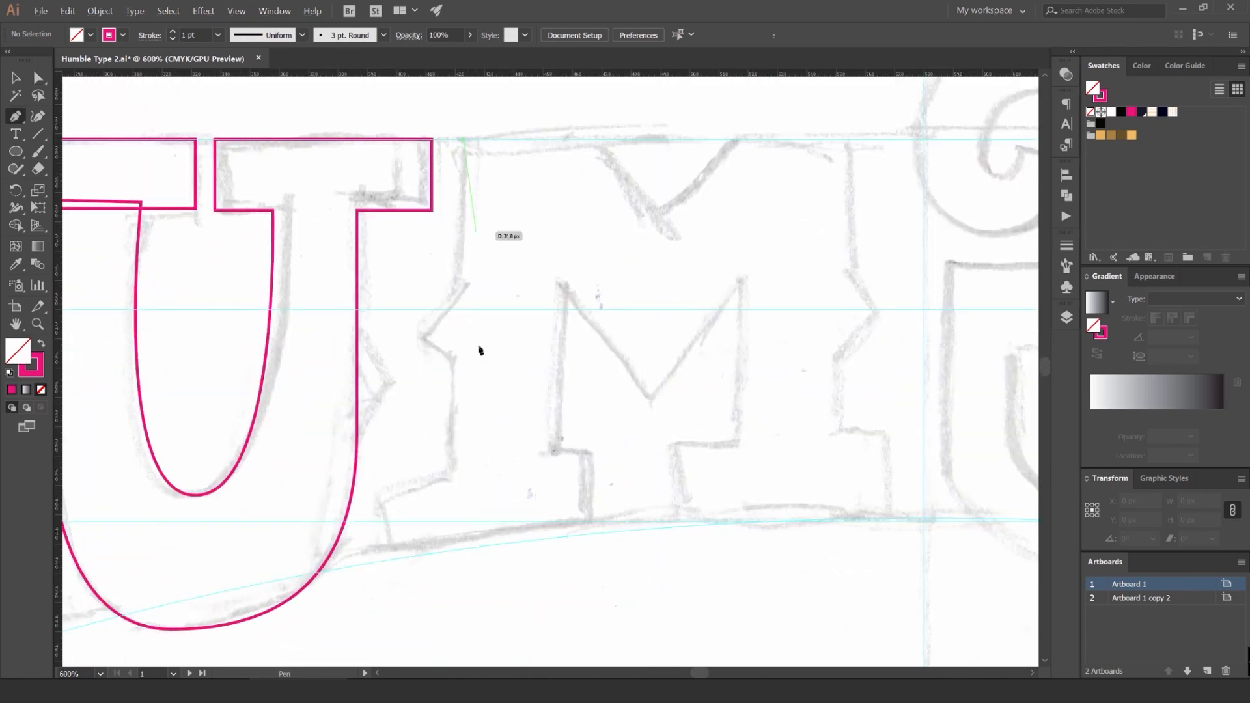
pyautogui.click(381, 500)
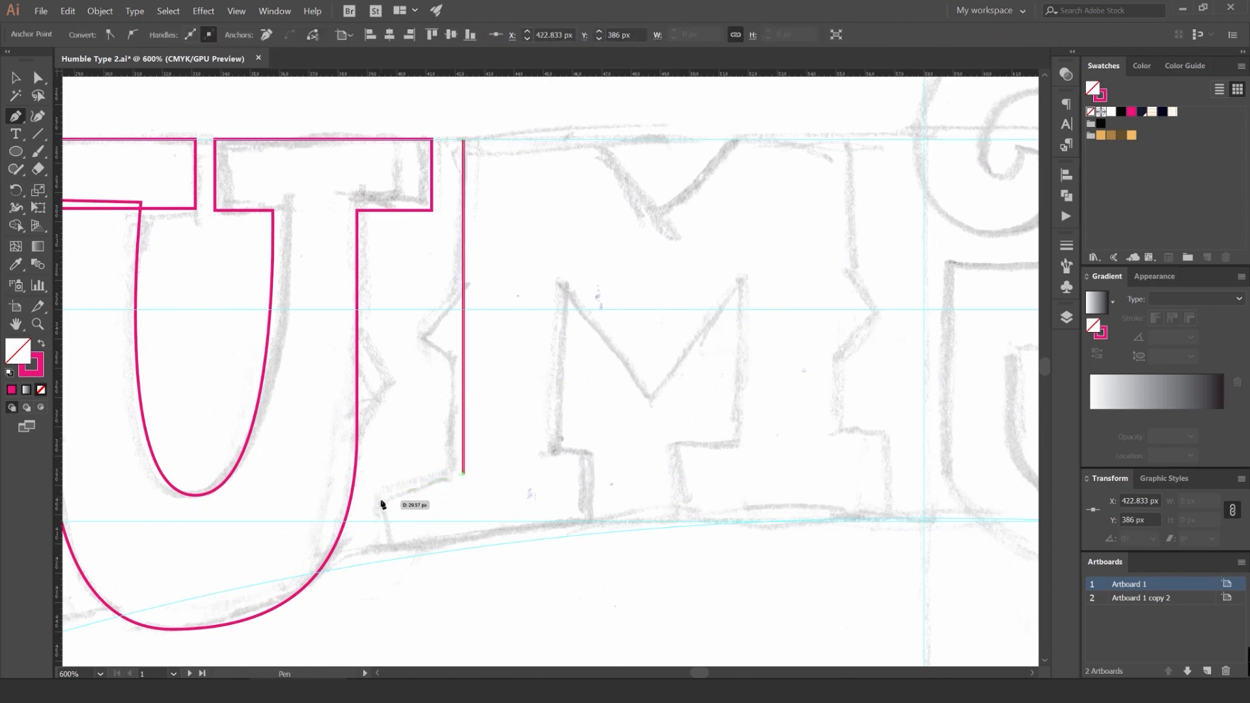
pyautogui.click(393, 558)
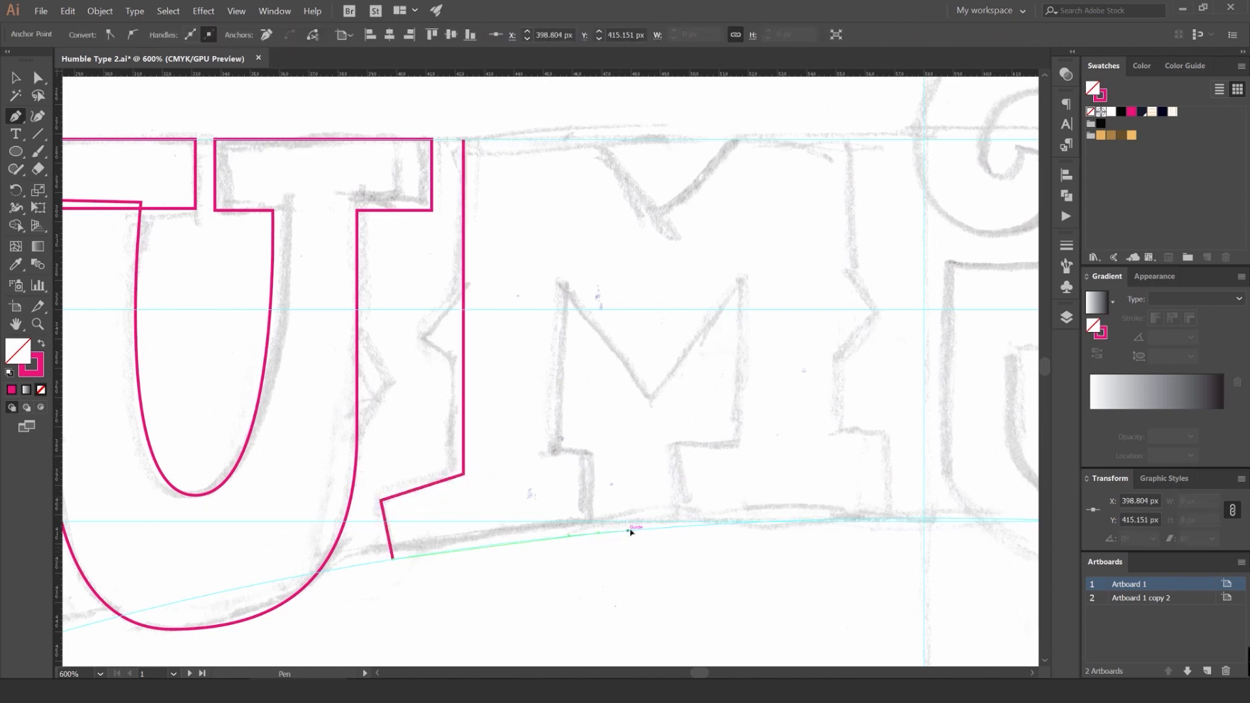
pyautogui.click(598, 534)
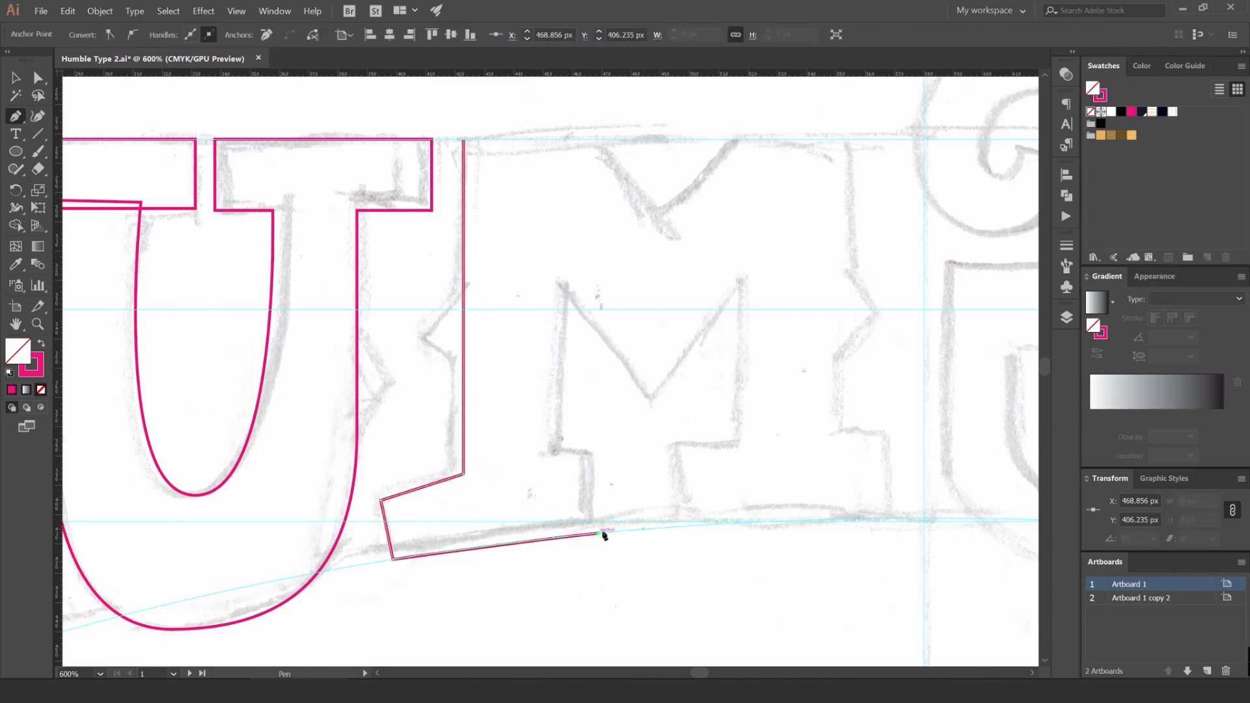
pyautogui.click(598, 452)
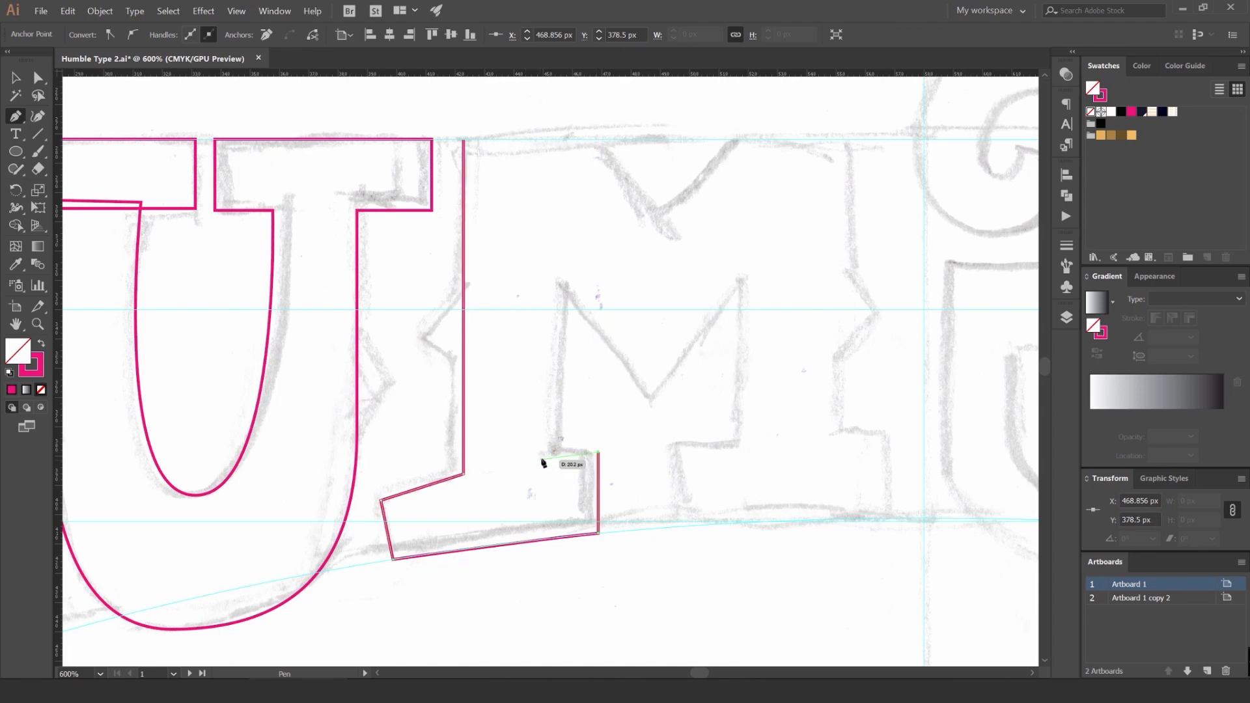
pyautogui.click(541, 460)
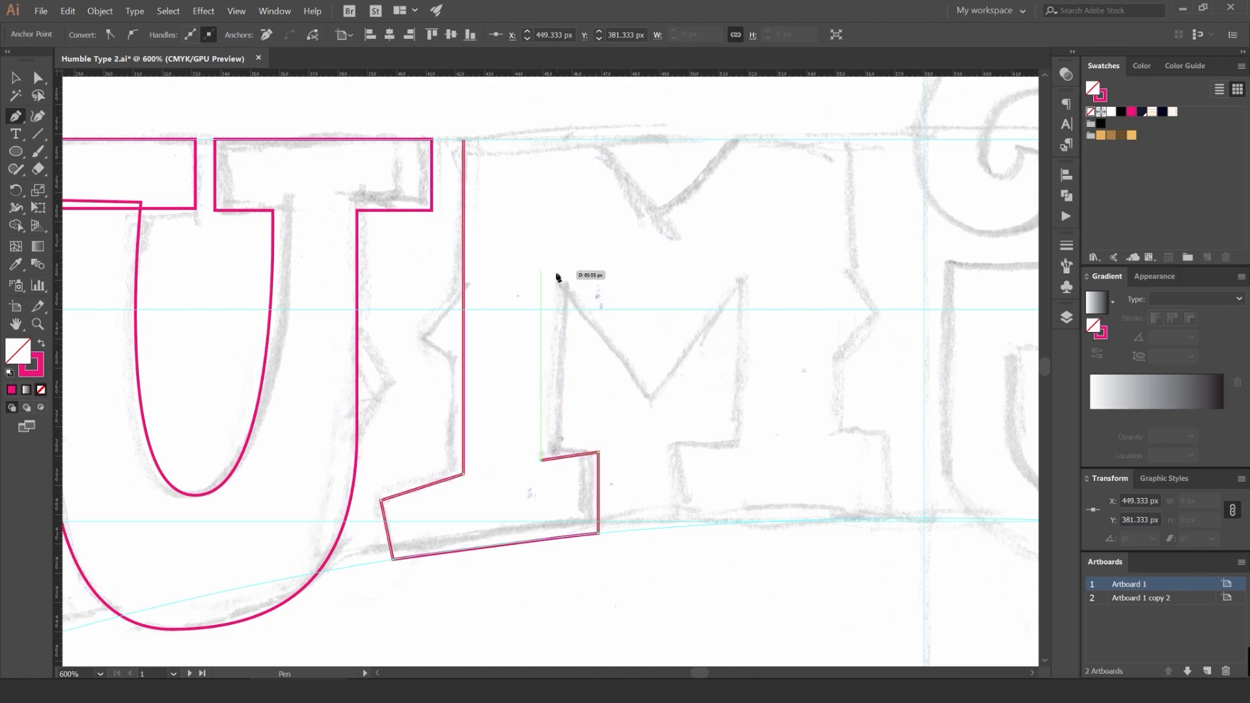
# Step: Trace the M's inner contour up the left stem, through the central V and down to the right foot
pyautogui.click(648, 399)
pyautogui.click(744, 275)
pyautogui.click(743, 442)
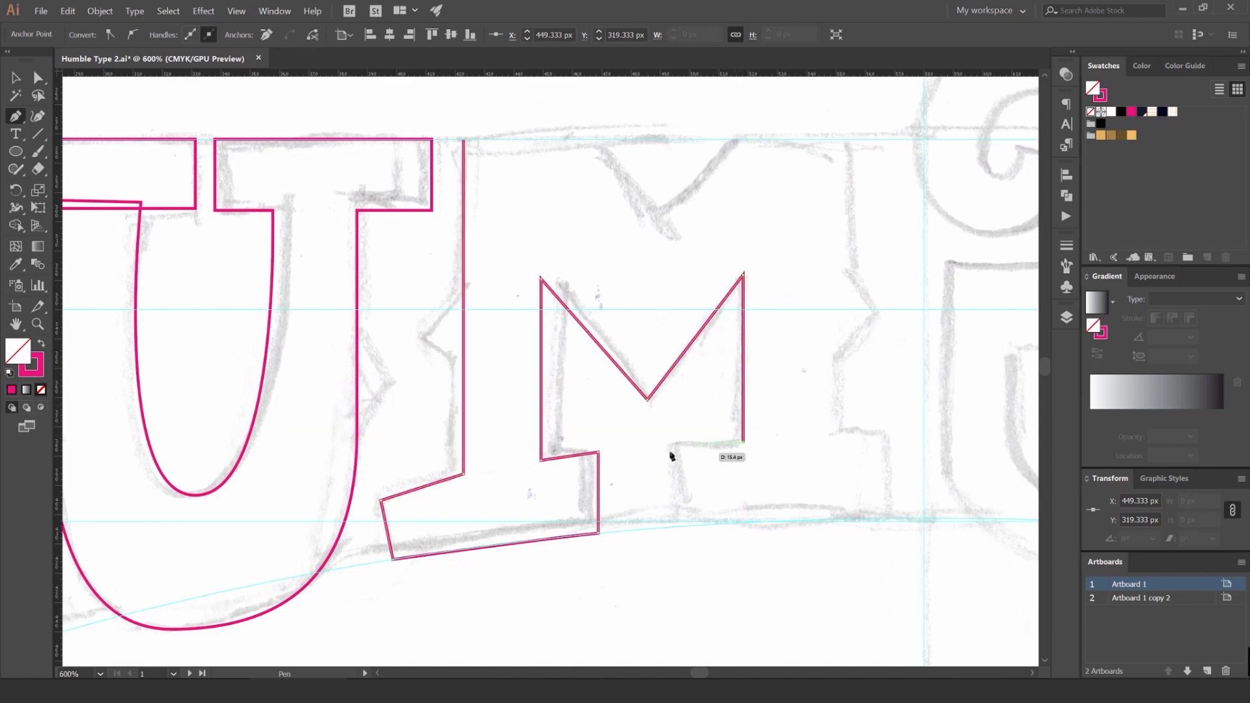
# Step: Trace the M's right foot serif along the arched baseline guide and back to the right stem at X 551.583, Y 371.167 px
pyautogui.click(669, 446)
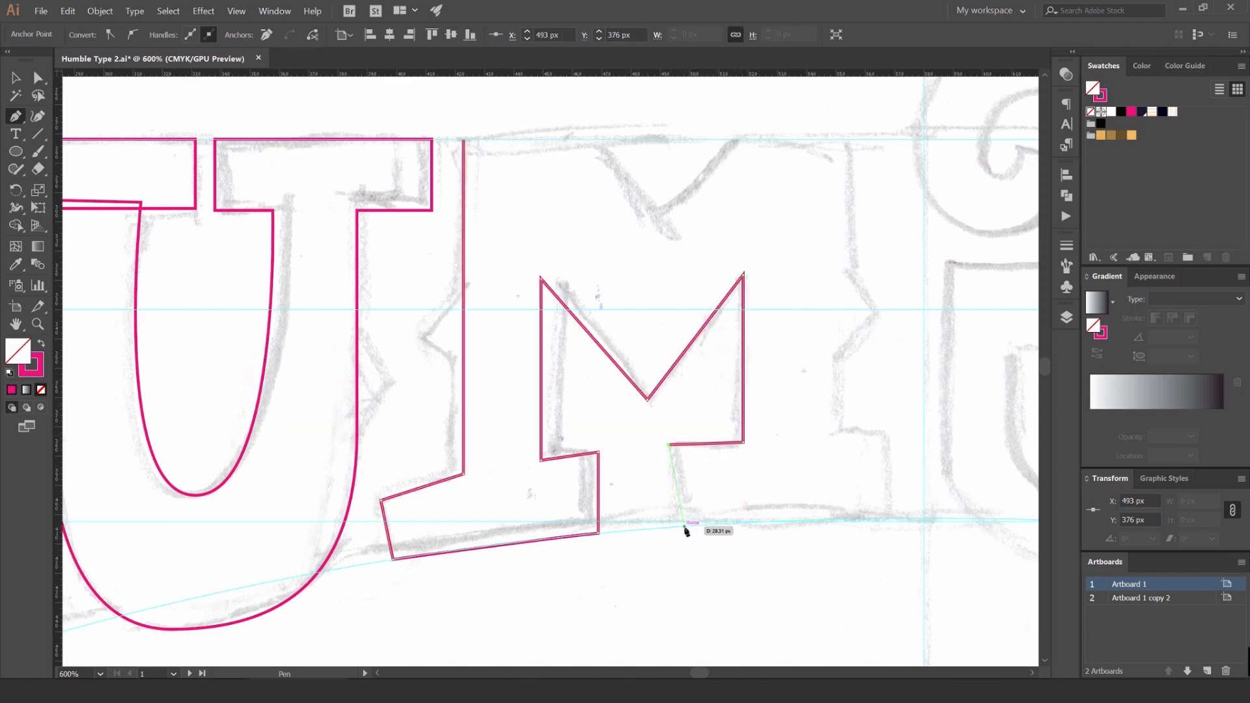
pyautogui.click(670, 527)
pyautogui.moveTo(852, 523); pyautogui.dragTo(637, 472)
pyautogui.scroll(2, 658, 474)
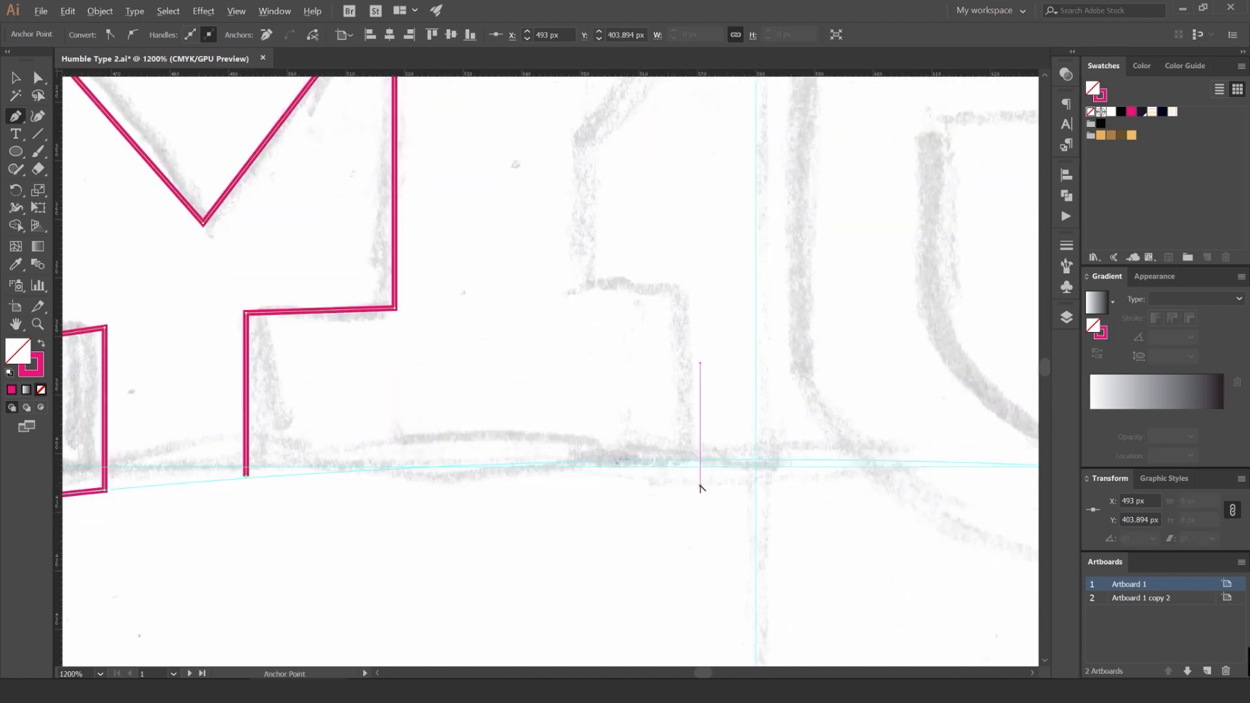
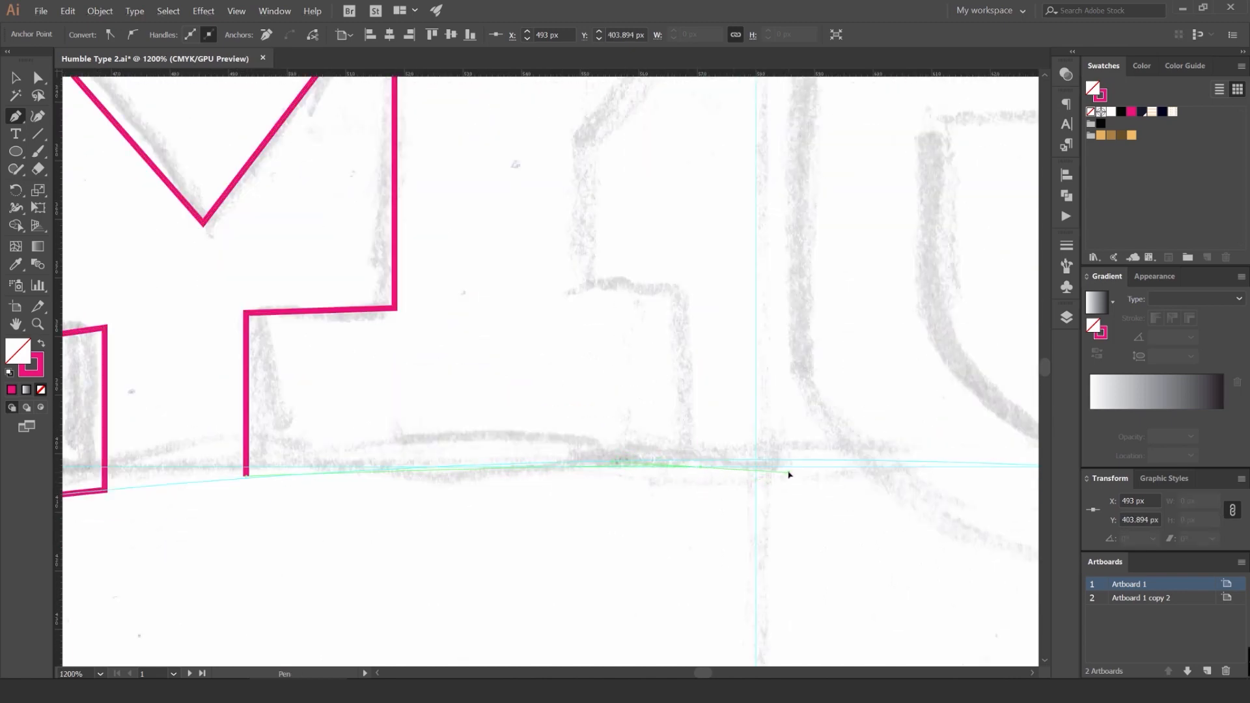
pyautogui.click(701, 468)
pyautogui.click(700, 285)
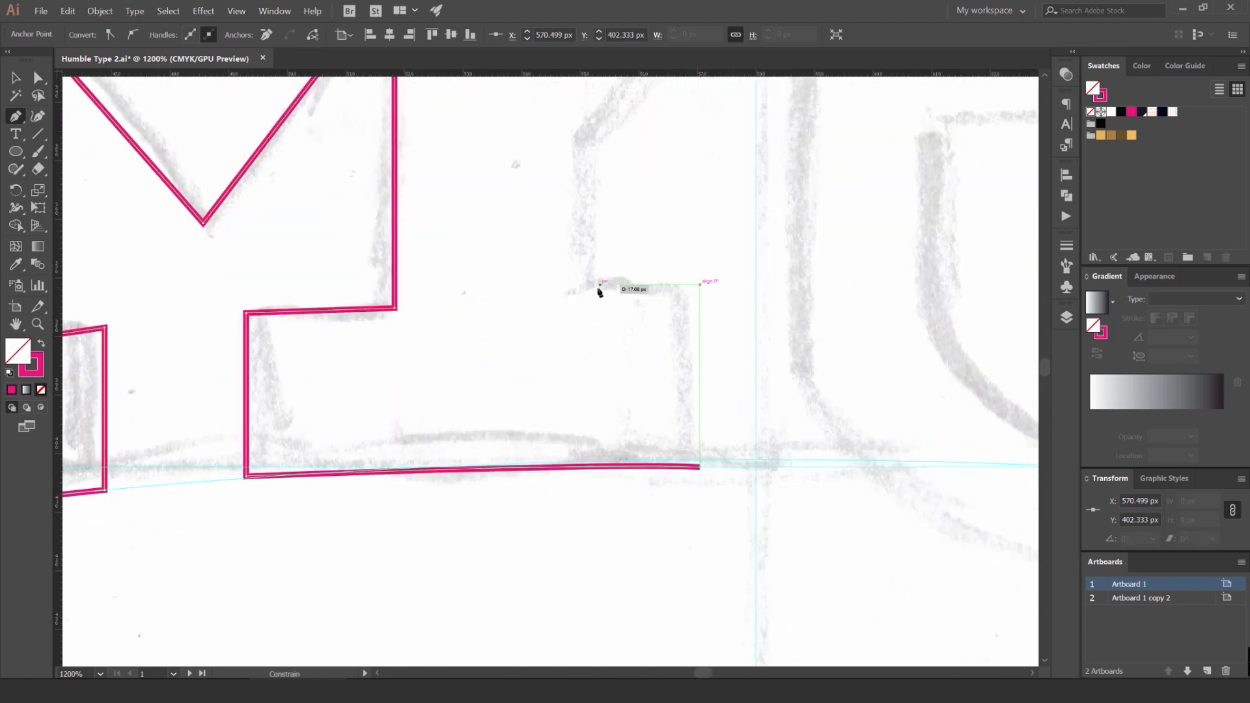
pyautogui.click(590, 286)
# Step: Trace the M's right stem up to the top guide, add the V notch in the top edge and close the path
pyautogui.scroll(-2, 566, 306)
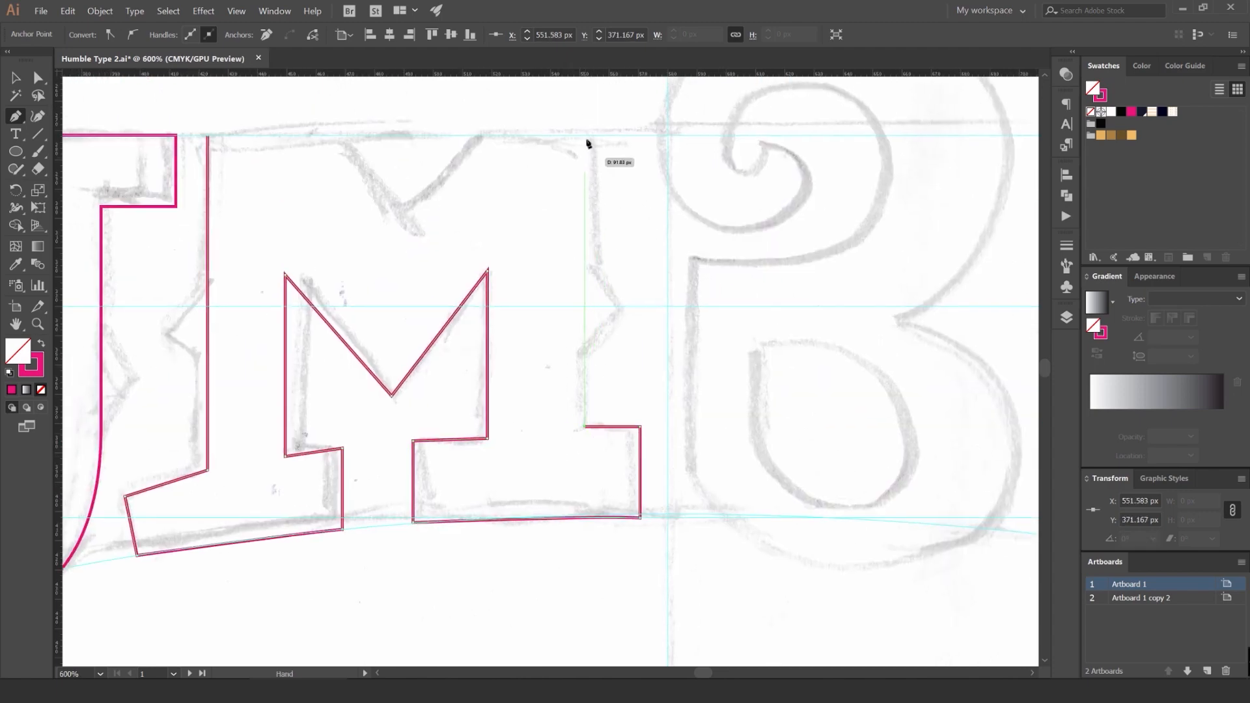
pyautogui.click(585, 135)
pyautogui.click(480, 136)
pyautogui.click(402, 202)
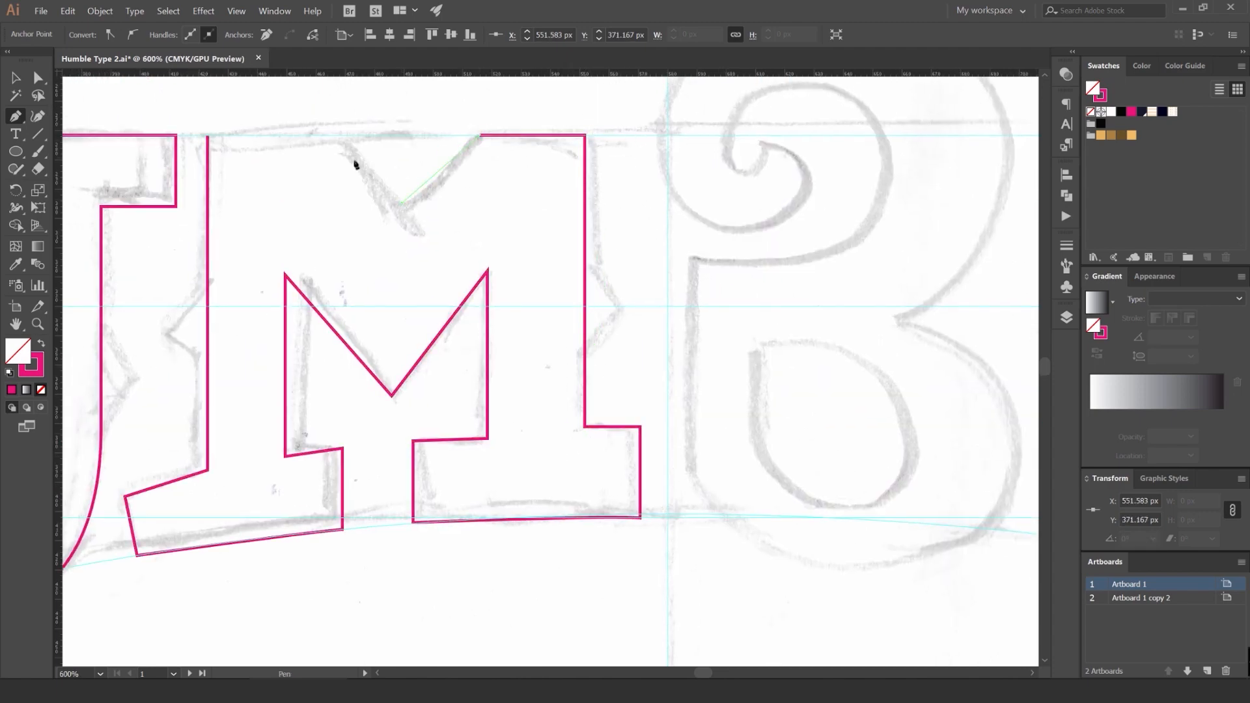
pyautogui.click(207, 136)
pyautogui.press('v')
# Step: Preview the M as a solid shape by repeatedly swapping its fill and stroke, and restore the outline
pyautogui.click(349, 196)
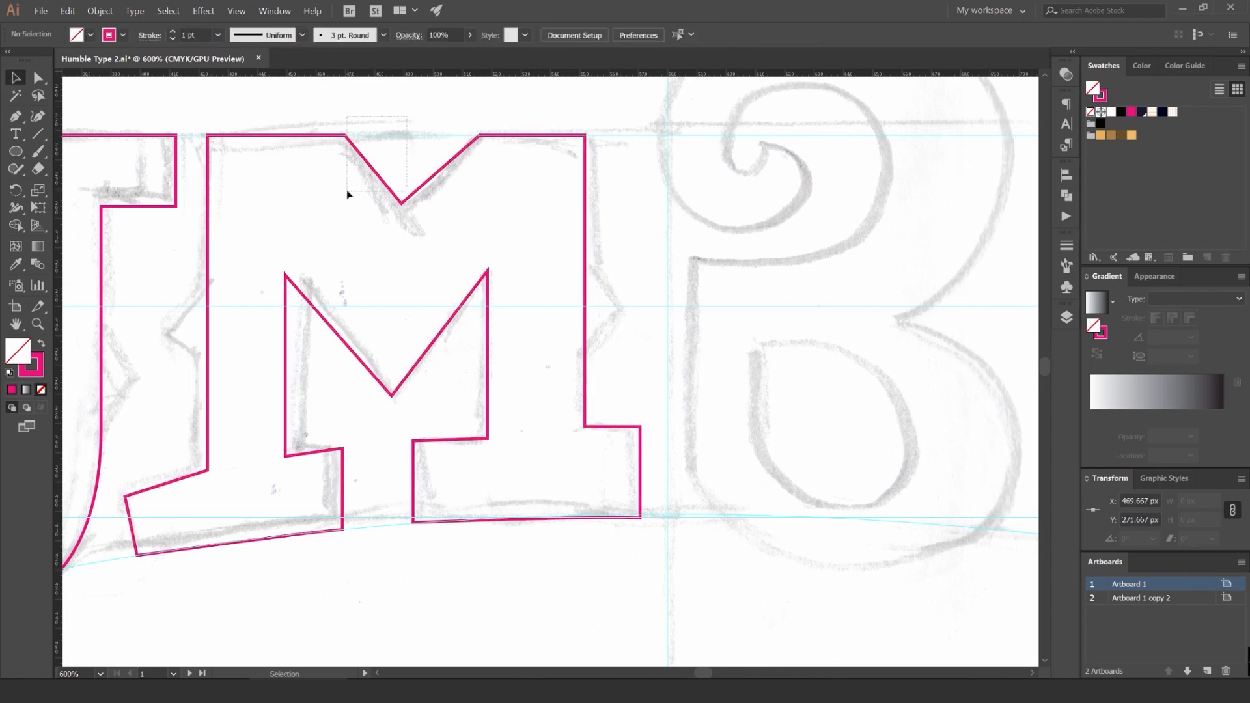
pyautogui.click(381, 178)
pyautogui.hotkey('shift', 'x')
pyautogui.click(456, 136)
pyautogui.hotkey('shift', 'x')
pyautogui.scroll(-3, 455, 135)
pyautogui.moveTo(557, 174); pyautogui.dragTo(558, 175)
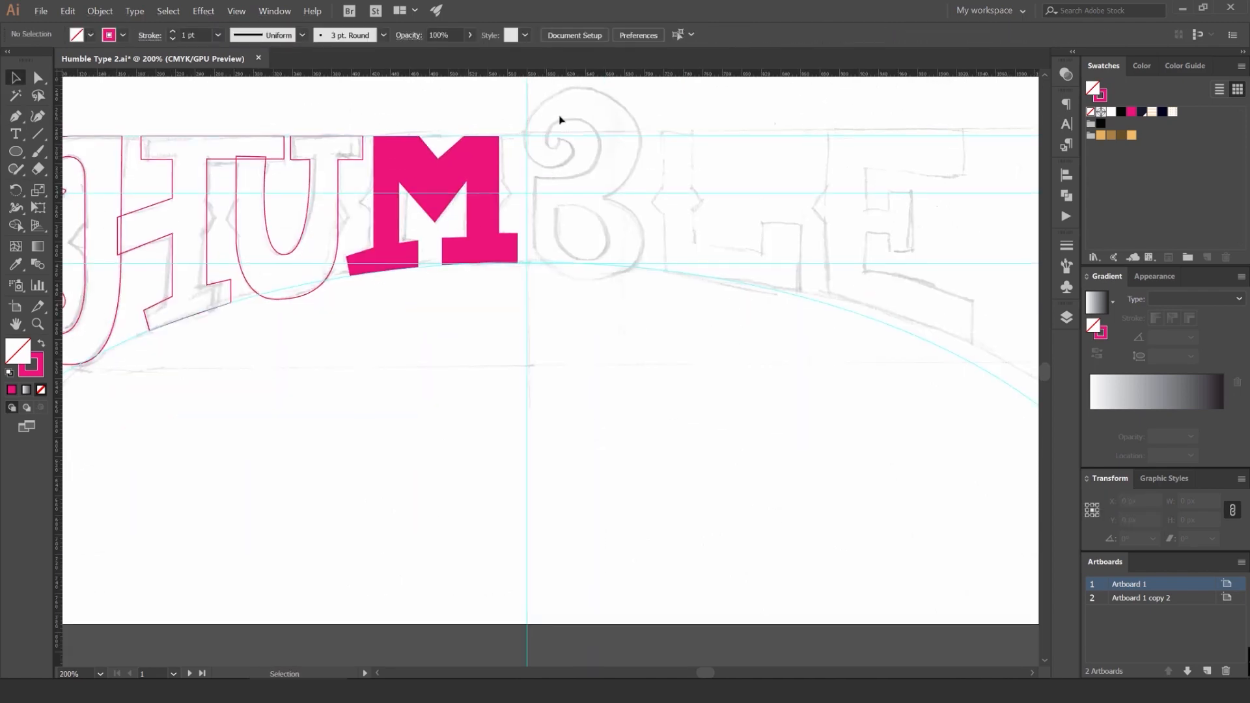
pyautogui.hotkey('shift', 'x')
pyautogui.scroll(-3, 716, 241)
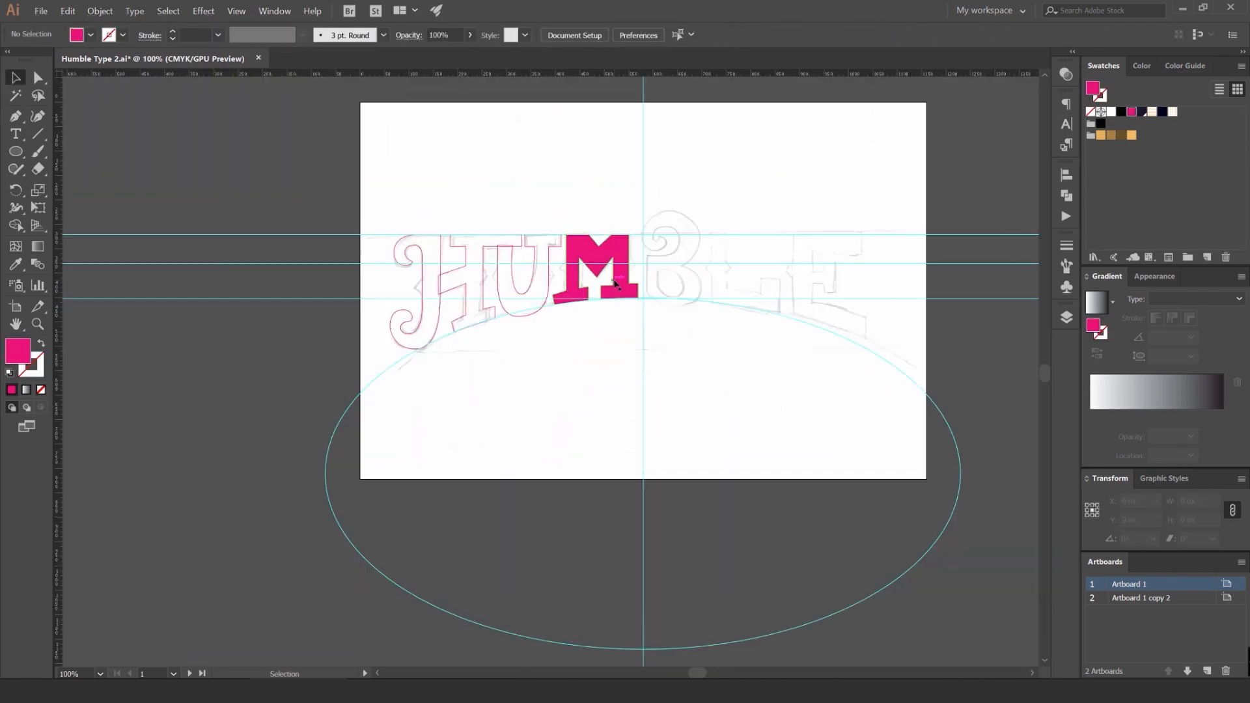
pyautogui.scroll(2, 608, 260)
pyautogui.click(641, 229)
pyautogui.hotkey('shift', 'x')
pyautogui.hotkey('shift', 'x')
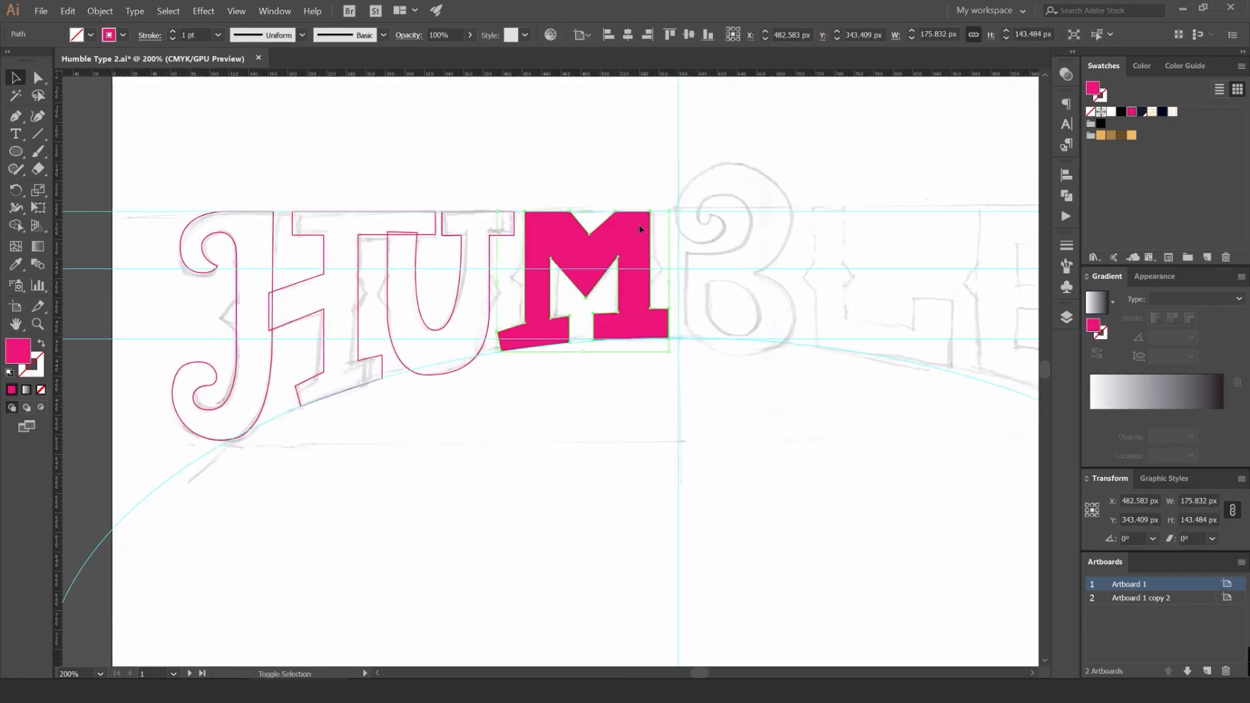
pyautogui.click(719, 206)
pyautogui.scroll(-3, 719, 206)
pyautogui.scroll(5, 712, 217)
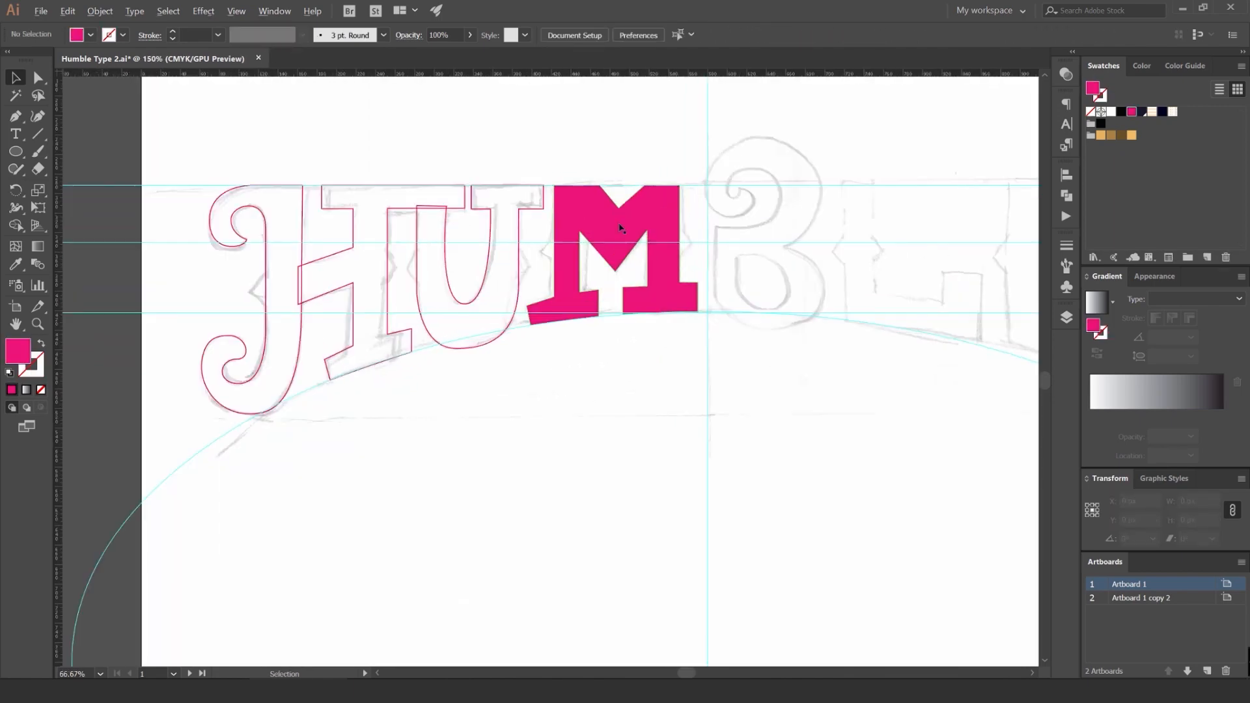
pyautogui.click(593, 252)
pyautogui.hotkey('shift', 'x')
pyautogui.click(518, 319)
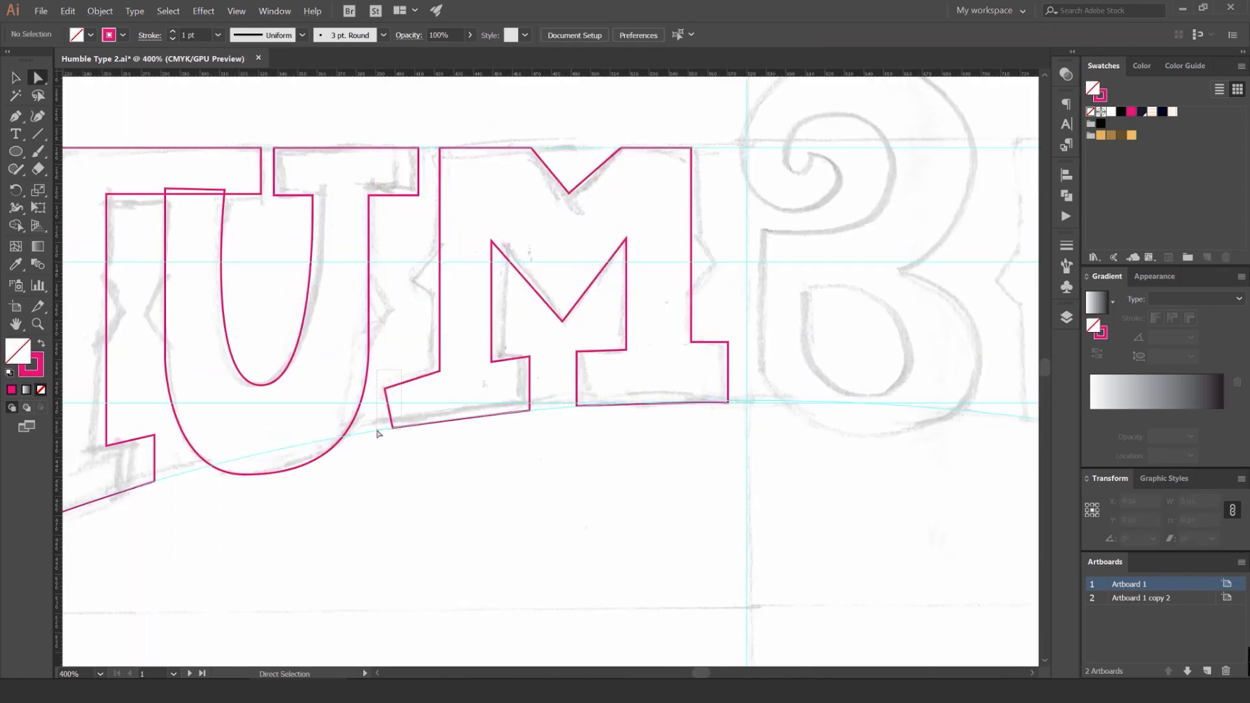
# Step: Move the outer corners of the M's left foot serif inward, narrowing the letter to about 166.5 px wide
pyautogui.scroll(4, 391, 432)
pyautogui.moveTo(378, 433); pyautogui.dragTo(454, 406)
pyautogui.scroll(-2, 544, 317)
pyautogui.click(547, 396)
pyautogui.moveTo(547, 396); pyautogui.dragTo(540, 448)
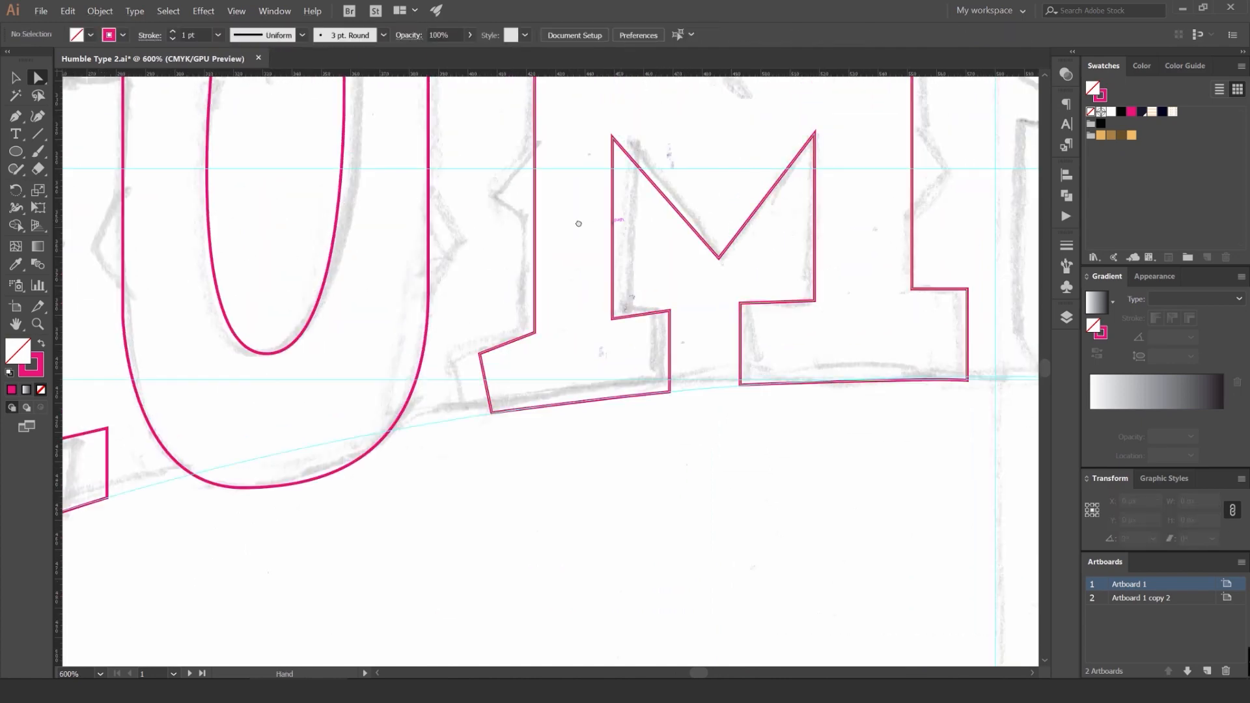
# Step: Nudge the inner edge of the M's left stem to the right to thicken the stem
pyautogui.moveTo(630, 255); pyautogui.dragTo(581, 335)
pyautogui.moveTo(539, 132); pyautogui.dragTo(536, 185)
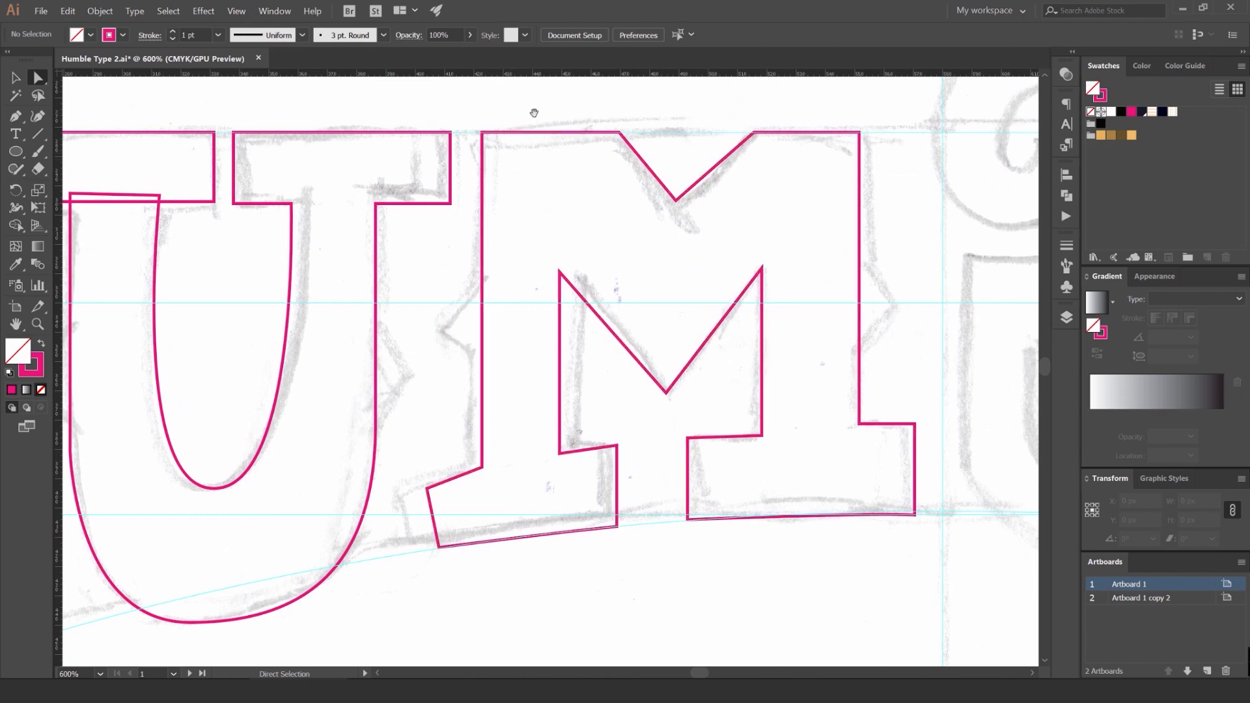
pyautogui.moveTo(534, 112); pyautogui.dragTo(514, 112)
pyautogui.moveTo(530, 482); pyautogui.dragTo(530, 483)
pyautogui.press('Right')
pyautogui.press('Right')
pyautogui.press('Right')
pyautogui.press('Right')
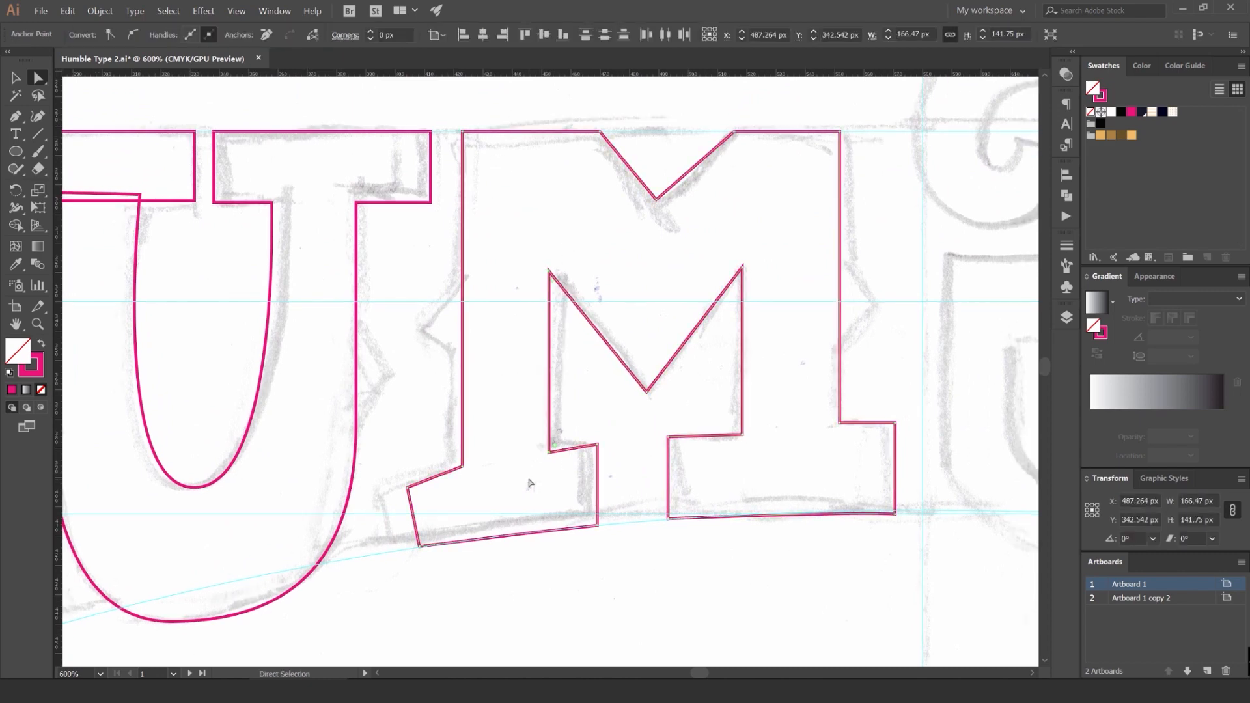
# Step: Nudge the inner corner where the M's left stem meets its foot up to level the serif's top edge
pyautogui.moveTo(563, 424); pyautogui.dragTo(468, 470)
pyautogui.press('Down')
pyautogui.press('Up')
pyautogui.press('Up')
pyautogui.press('Up')
# Step: Nudge the right edge of the M's left foot serif right and slightly up to extend it along the baseline guide
pyautogui.moveTo(522, 416); pyautogui.dragTo(508, 526)
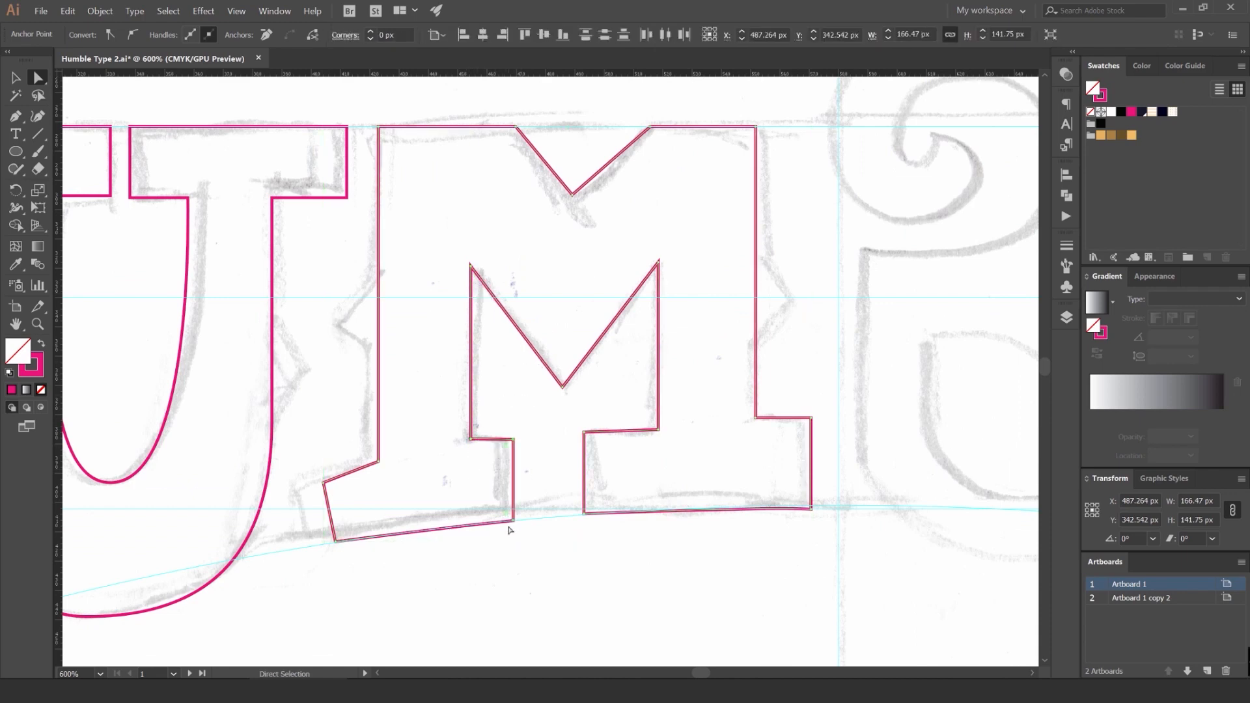
pyautogui.press('Right')
pyautogui.press('Right')
pyautogui.press('Right')
pyautogui.press('Right')
pyautogui.press('Right')
pyautogui.press('Right')
pyautogui.press('Right')
pyautogui.press('Up')
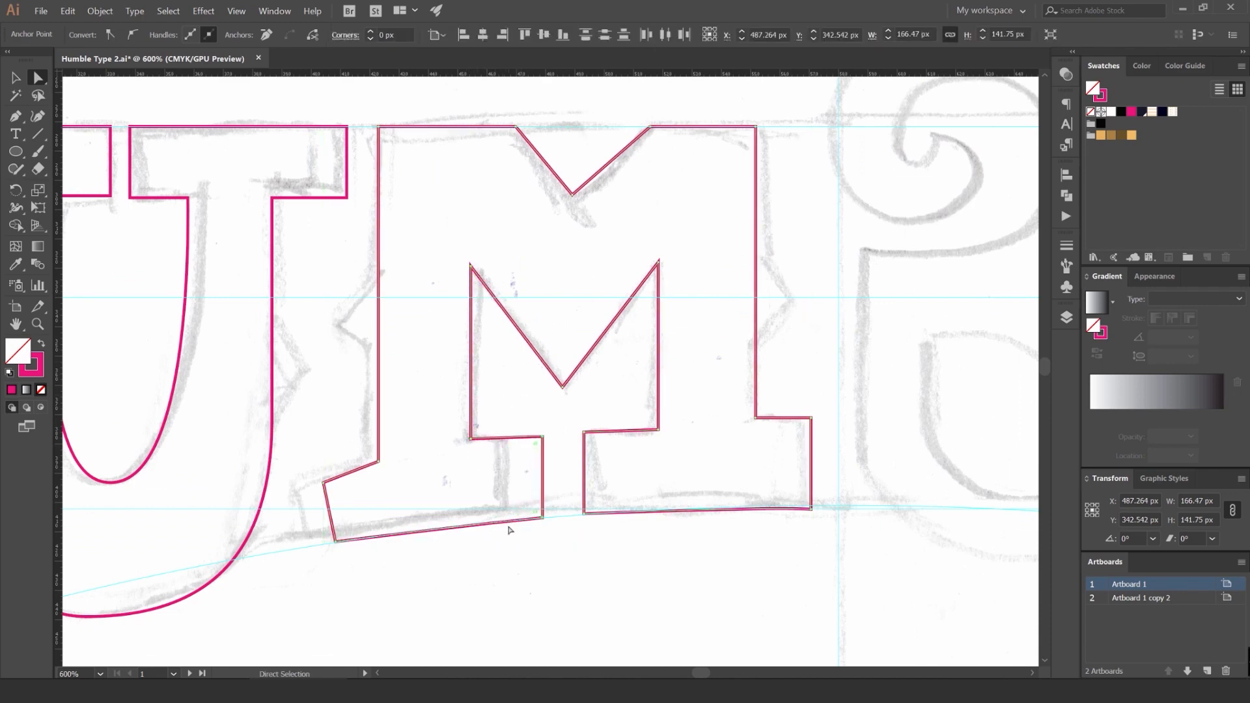
pyautogui.press('Right')
# Step: Align the top anchor points of the M's right foot serif to one common height
pyautogui.moveTo(824, 365); pyautogui.dragTo(747, 328)
pyautogui.click(747, 329)
pyautogui.scroll(3, 674, 391)
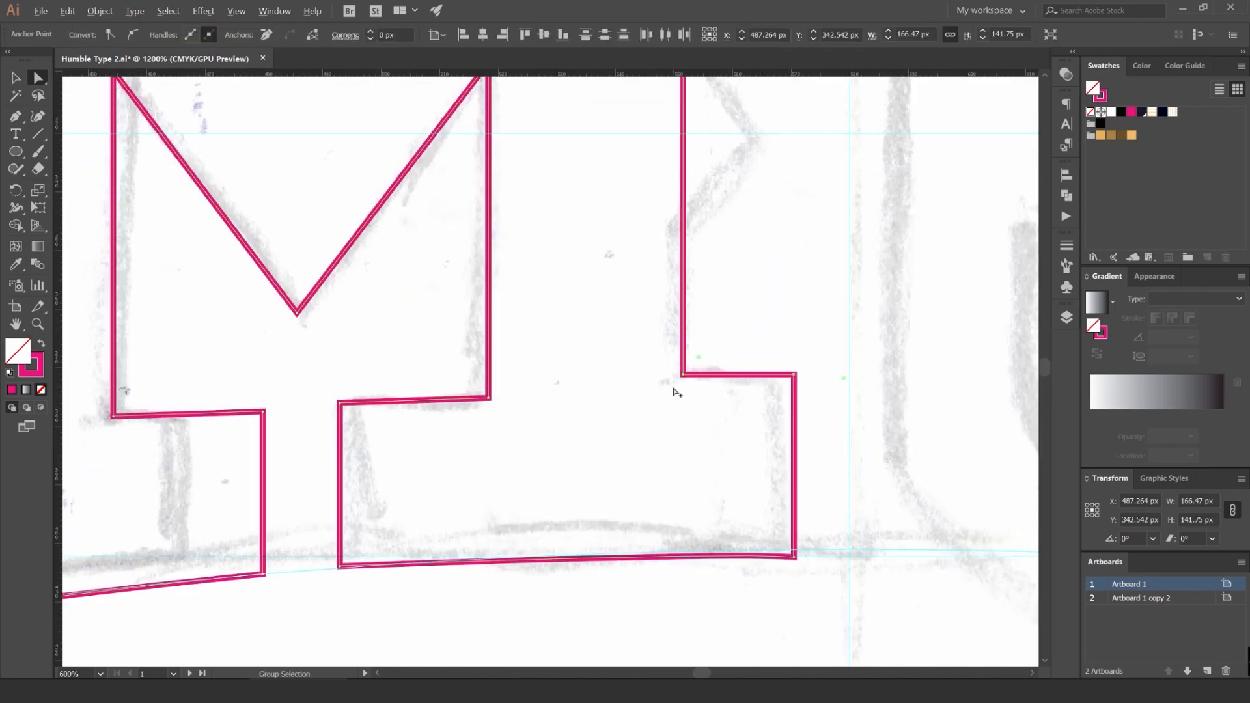
pyautogui.moveTo(884, 332); pyautogui.dragTo(160, 427)
pyautogui.click(440, 41)
pyautogui.click(470, 82)
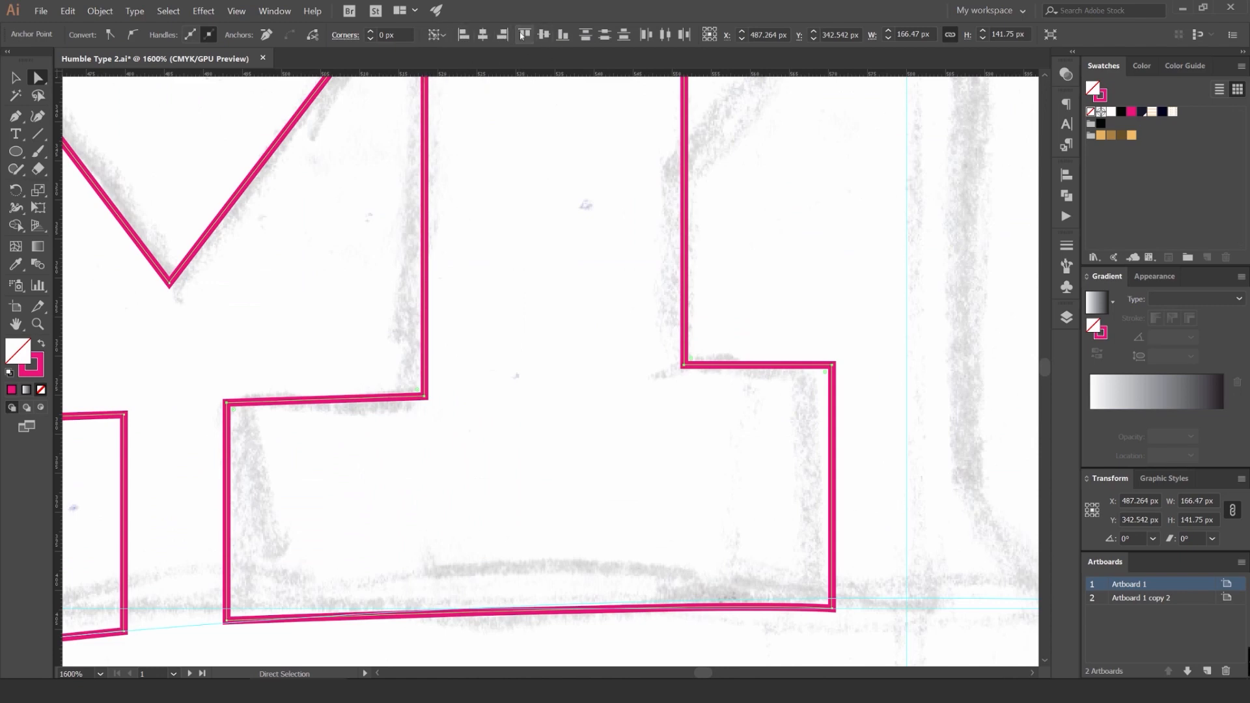
pyautogui.click(562, 36)
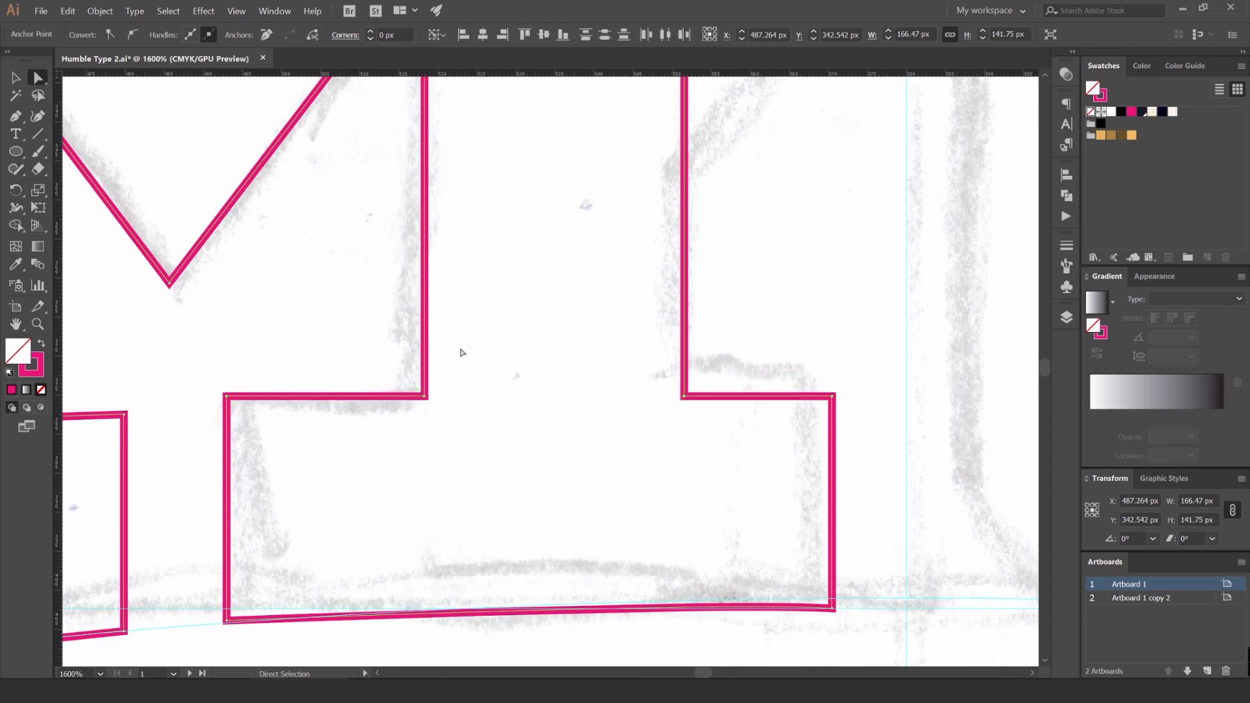
# Step: Lower the top-left corner of the M's right foot serif and nudge its right edge outward, widening the letter to about 169.5 px
pyautogui.moveTo(226, 395); pyautogui.dragTo(228, 408)
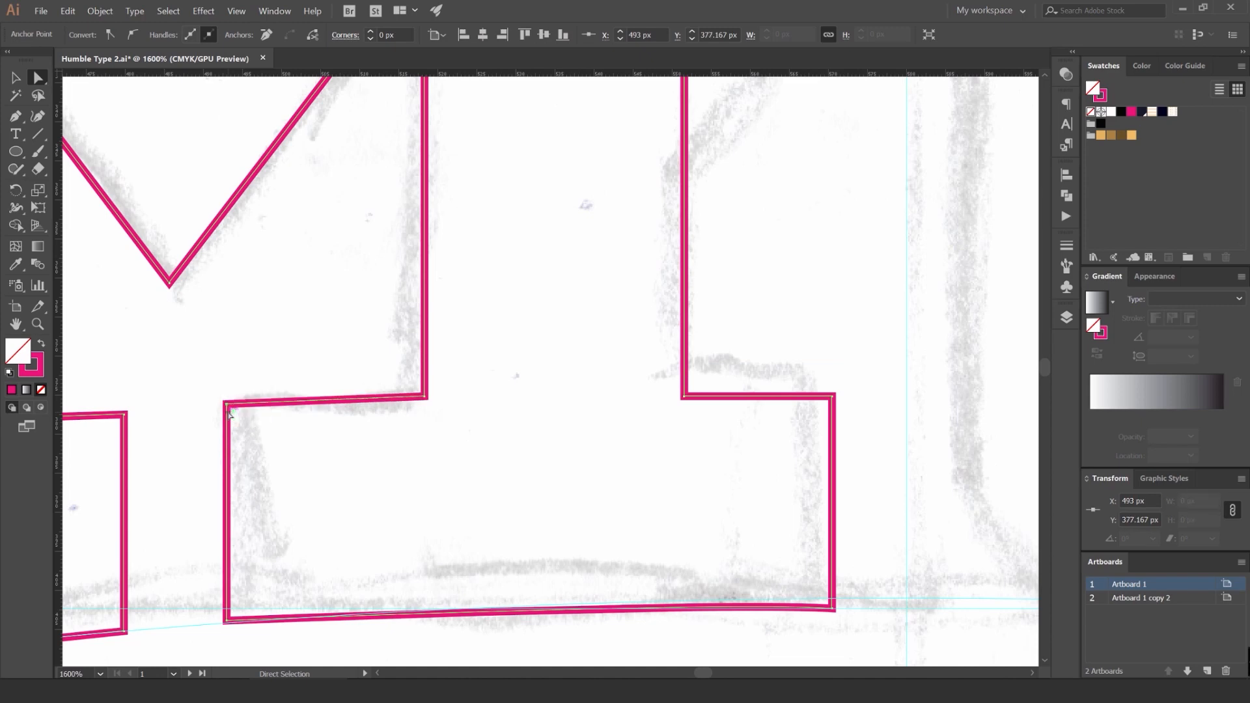
pyautogui.hotkey('ctrl', 'z')
pyautogui.moveTo(861, 366); pyautogui.dragTo(807, 643)
pyautogui.press('Right')
pyautogui.press('Right')
pyautogui.press('Right')
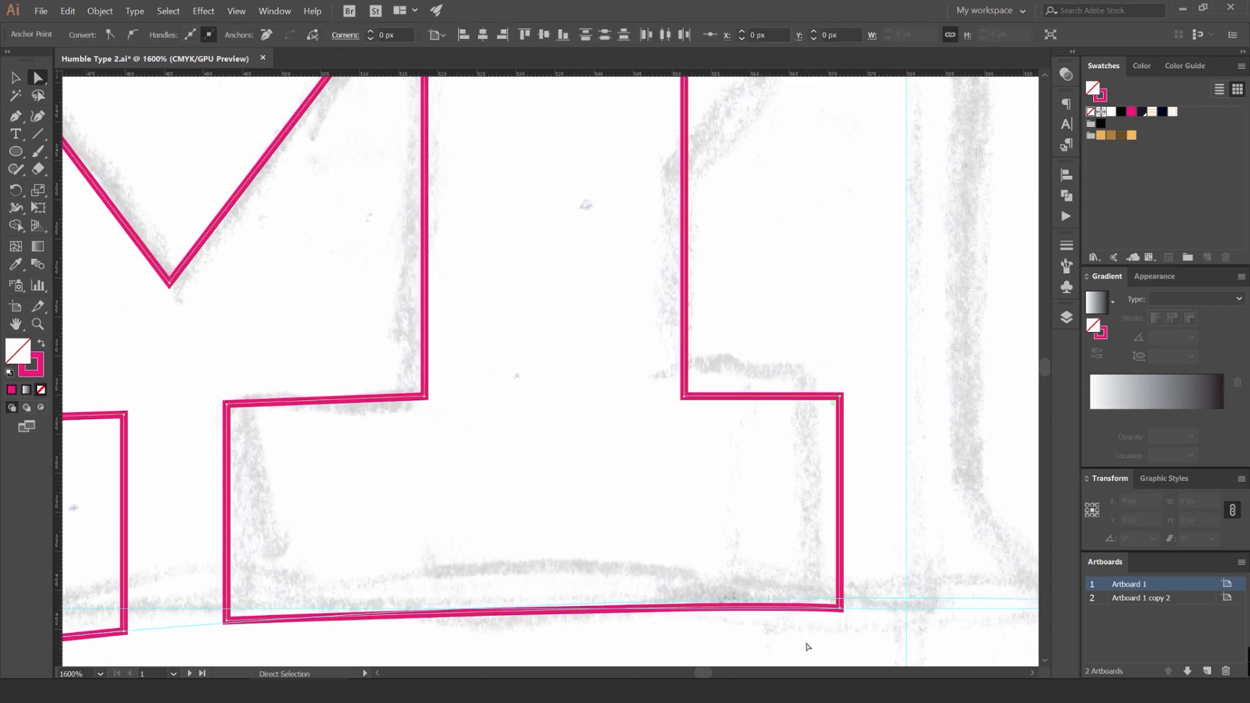
# Step: Nudge the outer top corners of the M's right foot serif down so both top edges slope slightly away from the stem
pyautogui.click(724, 322)
pyautogui.moveTo(871, 372); pyautogui.dragTo(837, 431)
pyautogui.press('Down')
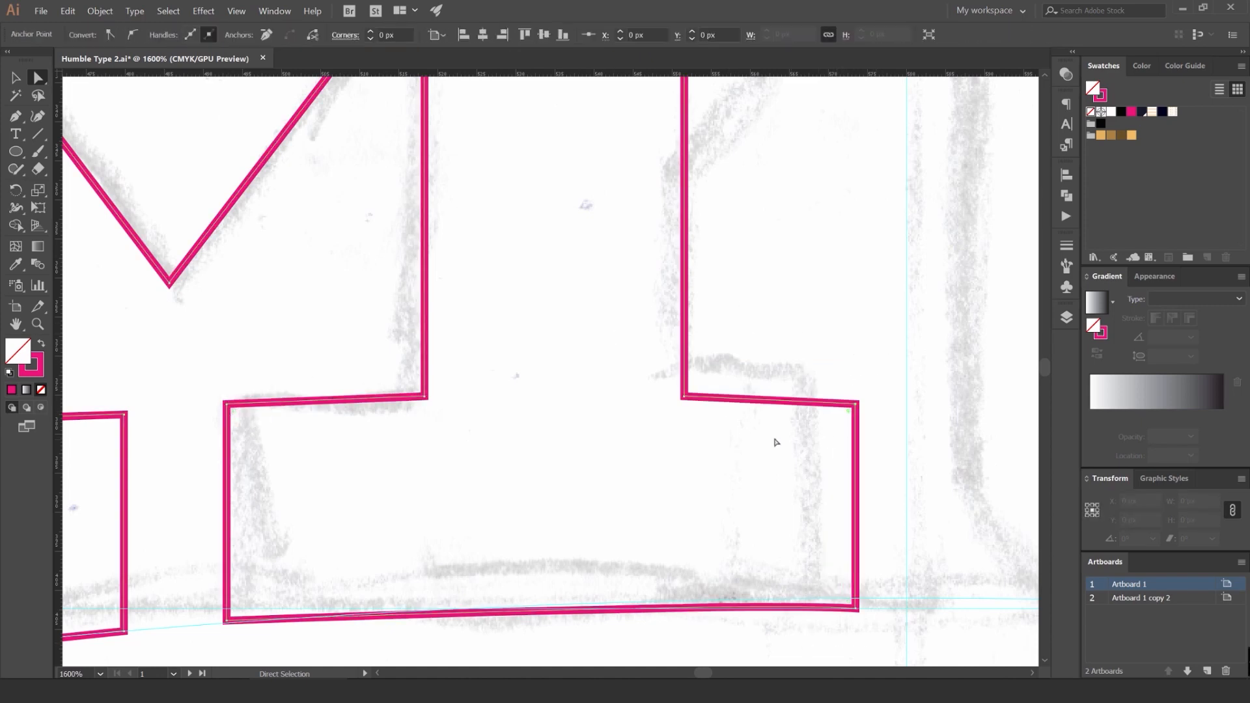
pyautogui.moveTo(235, 365); pyautogui.dragTo(201, 442)
pyautogui.press('Down')
# Step: Nudge the inner top edge of the M's left foot serif down to thin the serif
pyautogui.click(286, 351)
pyautogui.scroll(-3, 287, 351)
pyautogui.moveTo(287, 351); pyautogui.dragTo(527, 345)
pyautogui.scroll(-3, 446, 345)
pyautogui.scroll(4, 527, 346)
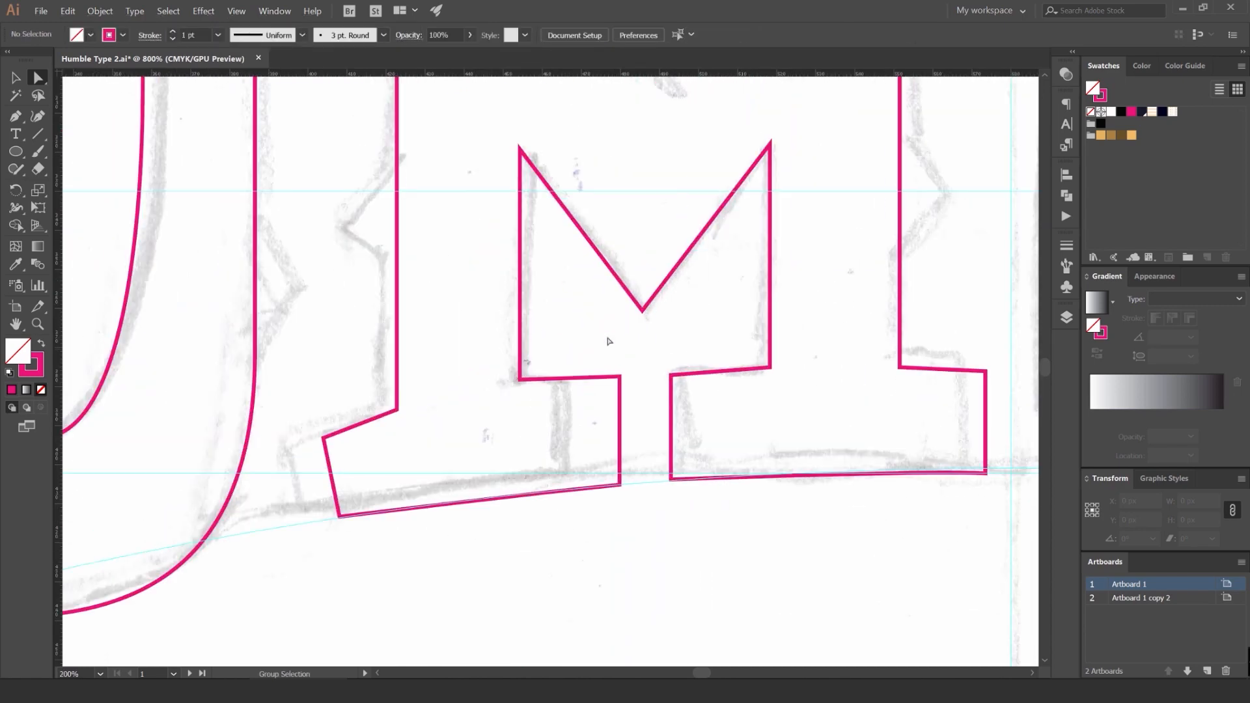
pyautogui.moveTo(553, 397); pyautogui.dragTo(520, 407)
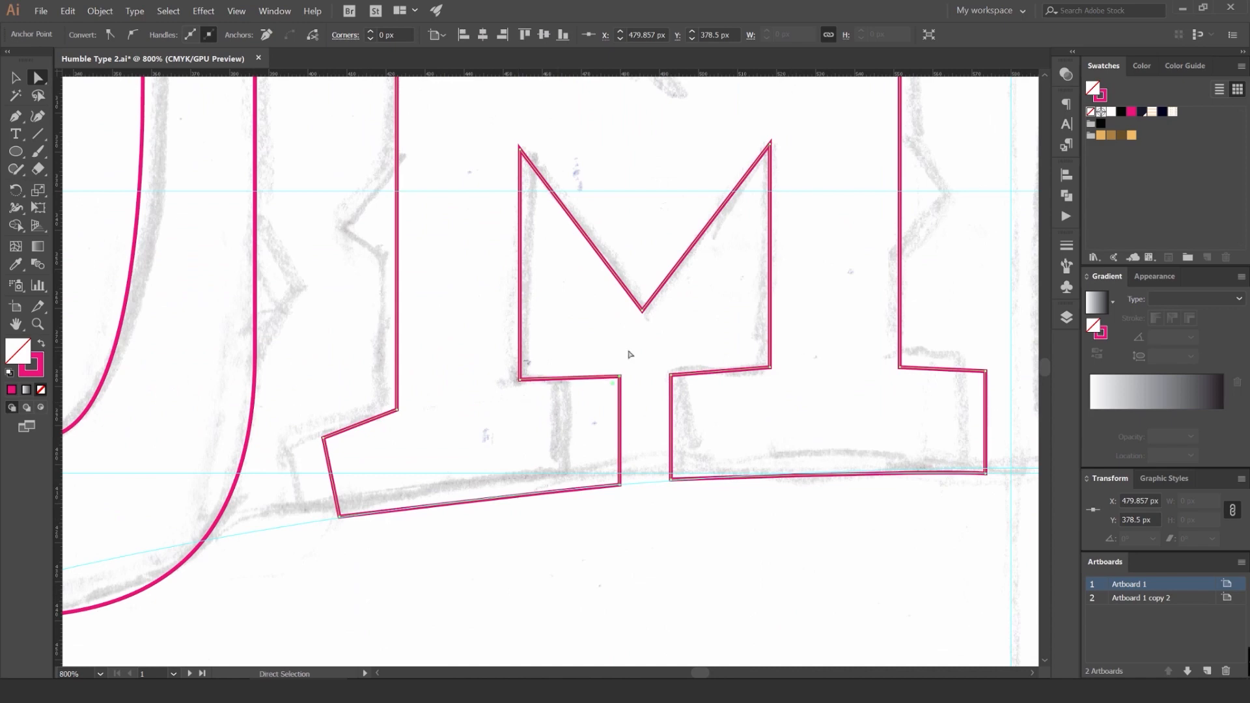
pyautogui.moveTo(631, 354); pyautogui.dragTo(448, 410)
pyautogui.press('Down')
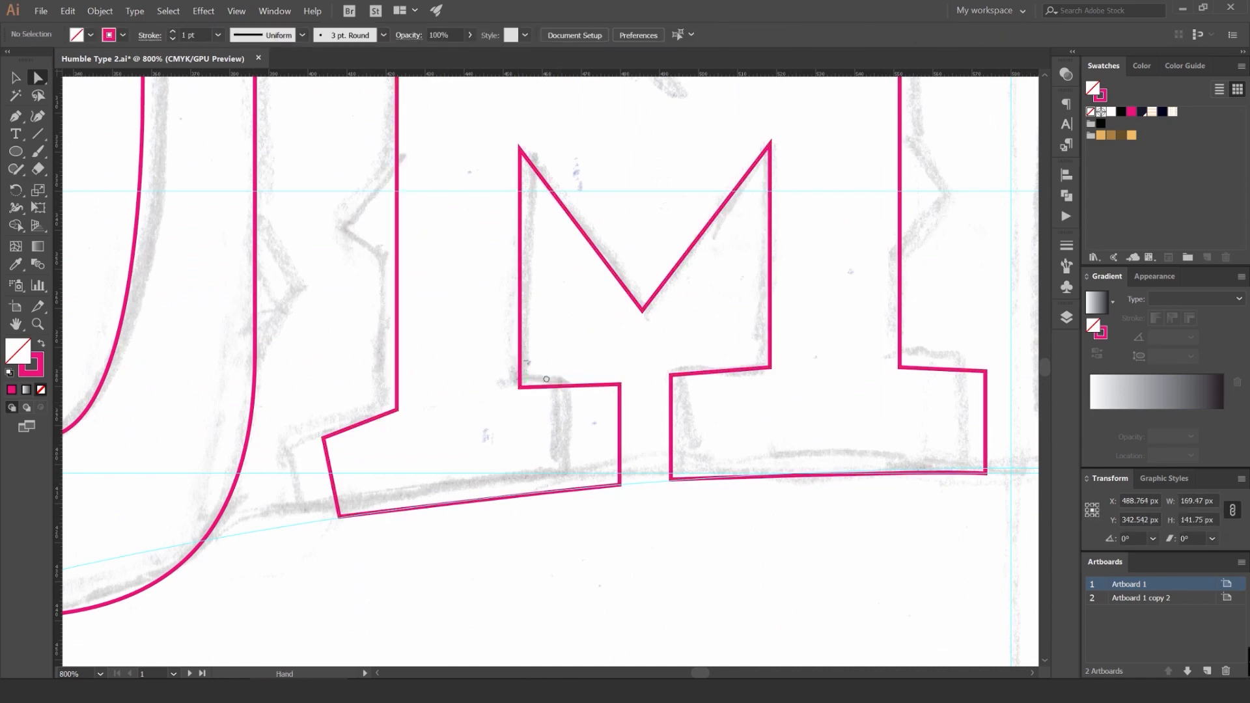
# Step: Raise the bottom vertex of the M's inner V and the vertex of its top notch
pyautogui.scroll(2, 625, 335)
pyautogui.hscroll(1, 625, 336)
pyautogui.moveTo(670, 339); pyautogui.dragTo(573, 398)
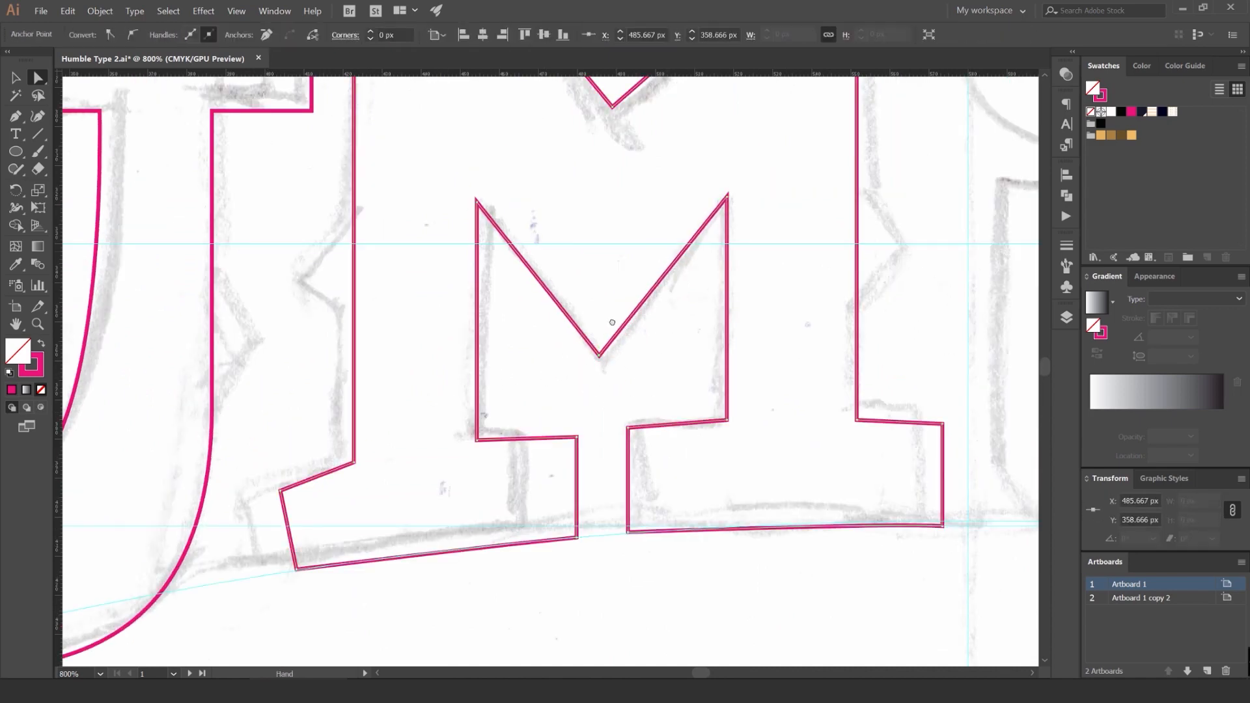
pyautogui.scroll(3, 648, 271)
pyautogui.hscroll(1, 648, 271)
pyautogui.moveTo(583, 134); pyautogui.dragTo(545, 224)
pyautogui.press('Up')
pyautogui.press('Up')
pyautogui.press('Up')
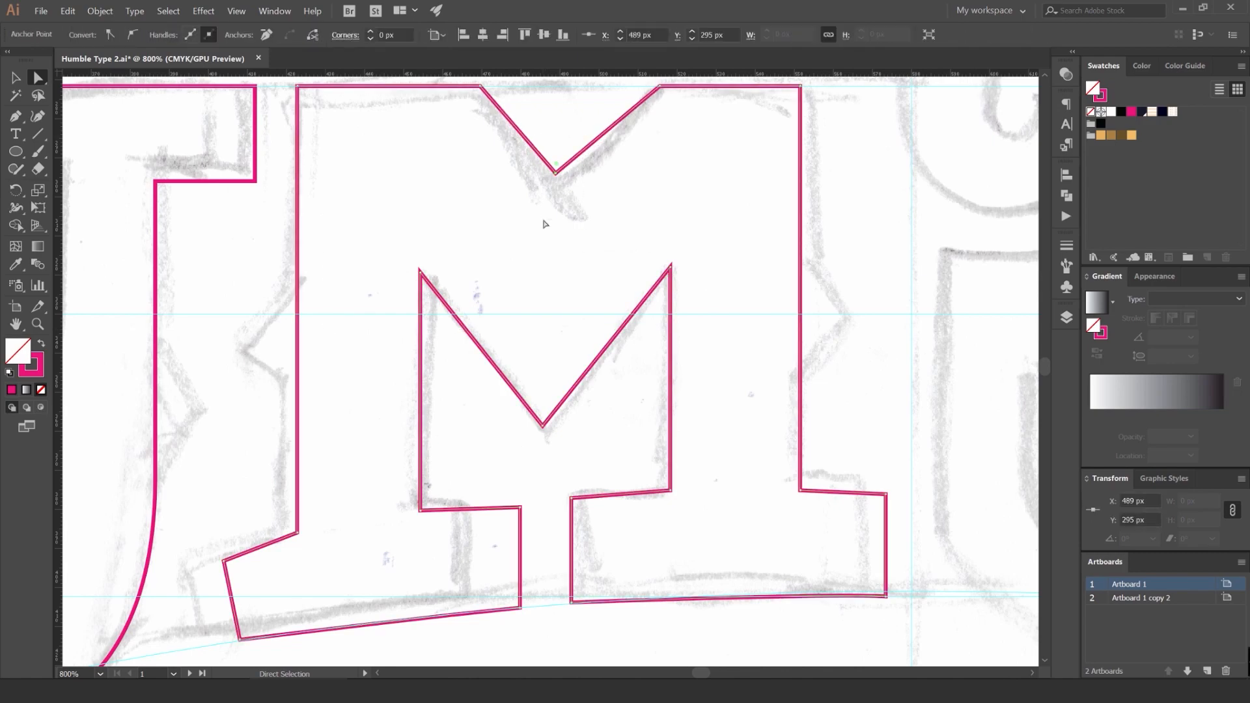
# Step: Nudge the right corner of the M's top notch to the left to narrow the opening
pyautogui.scroll(3, 597, 245)
pyautogui.hscroll(1, 597, 246)
pyautogui.scroll(-3, 650, 204)
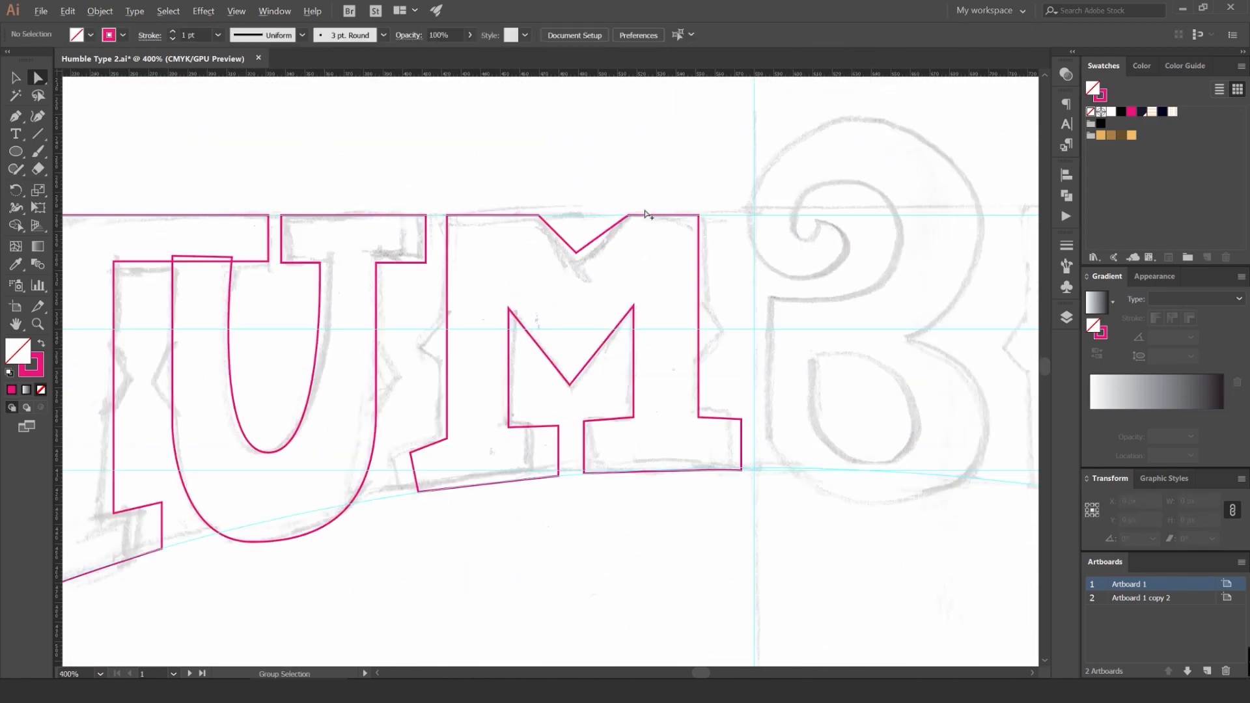
pyautogui.scroll(3, 625, 221)
pyautogui.click(623, 223)
pyautogui.press('Left')
pyautogui.press('Left')
pyautogui.press('Left')
pyautogui.press('Left')
pyautogui.press('Left')
pyautogui.press('Left')
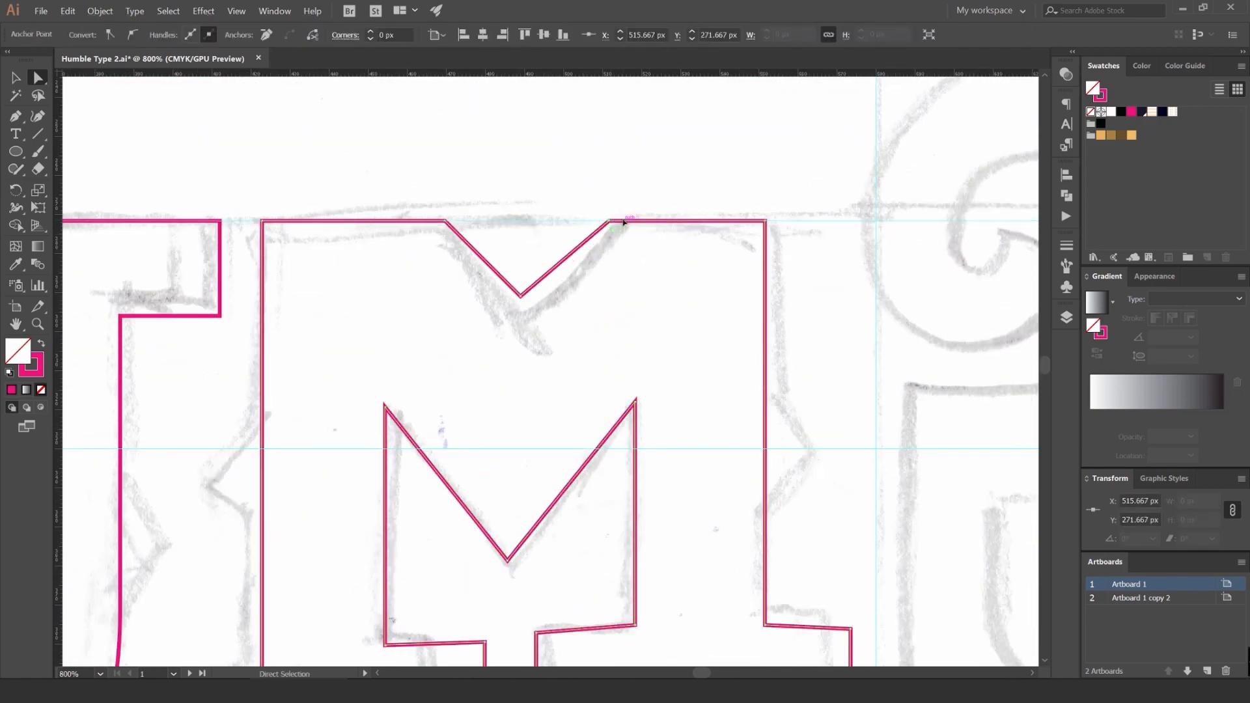
pyautogui.press('Left')
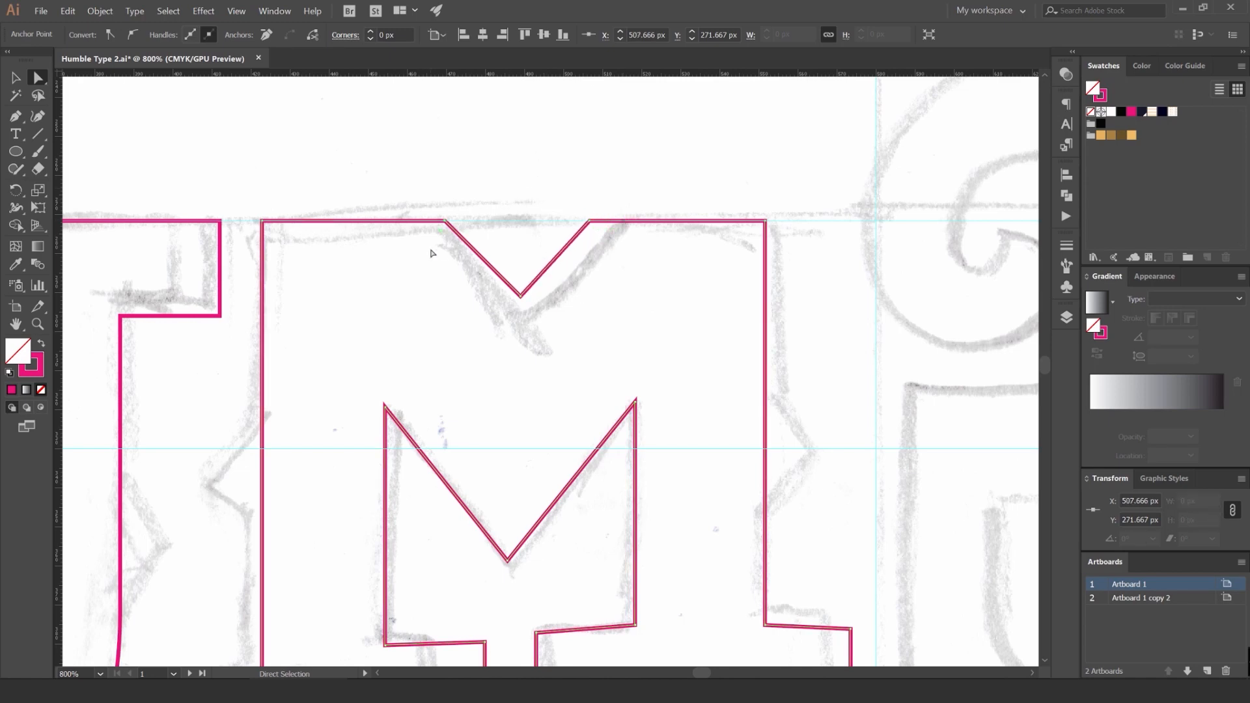
# Step: Align the vertex of the M's top notch directly above the inner V's vertex, using Align to Key Anchor
pyautogui.click(594, 180)
pyautogui.moveTo(628, 197); pyautogui.dragTo(433, 362)
pyautogui.moveTo(520, 349); pyautogui.dragTo(540, 199)
pyautogui.moveTo(555, 96); pyautogui.dragTo(521, 452)
pyautogui.click(437, 35)
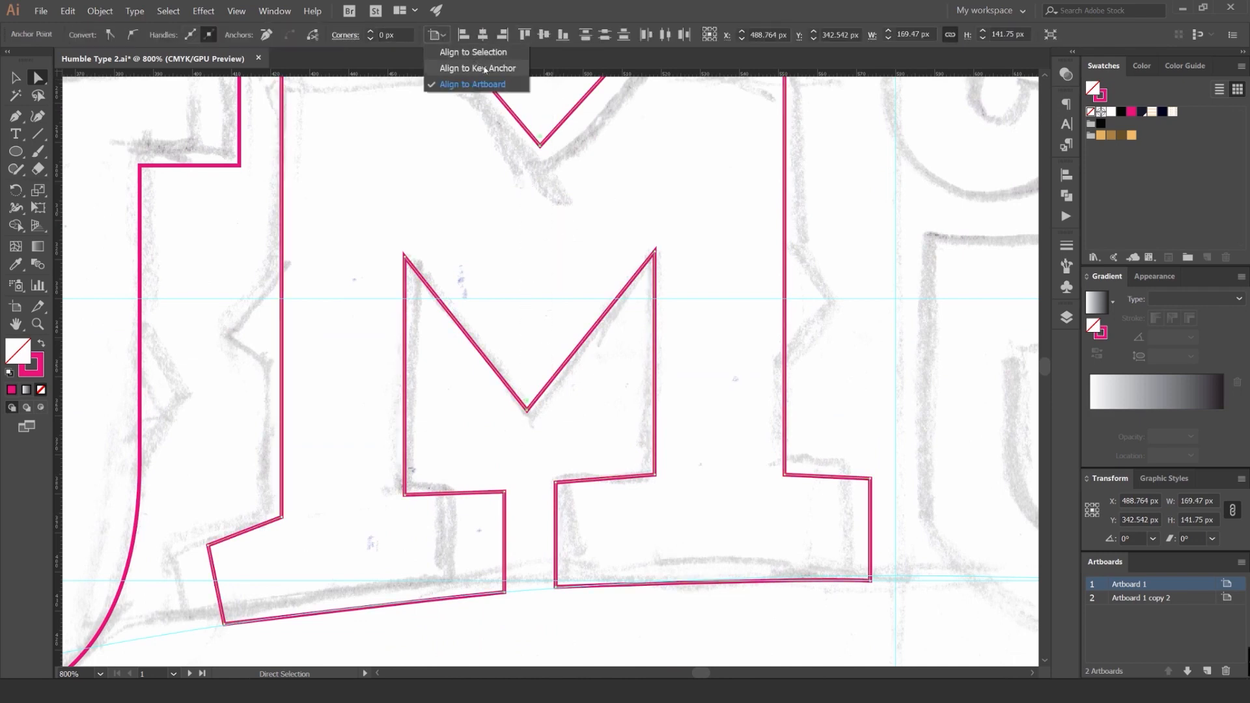
pyautogui.click(459, 67)
pyautogui.press('ctrl')
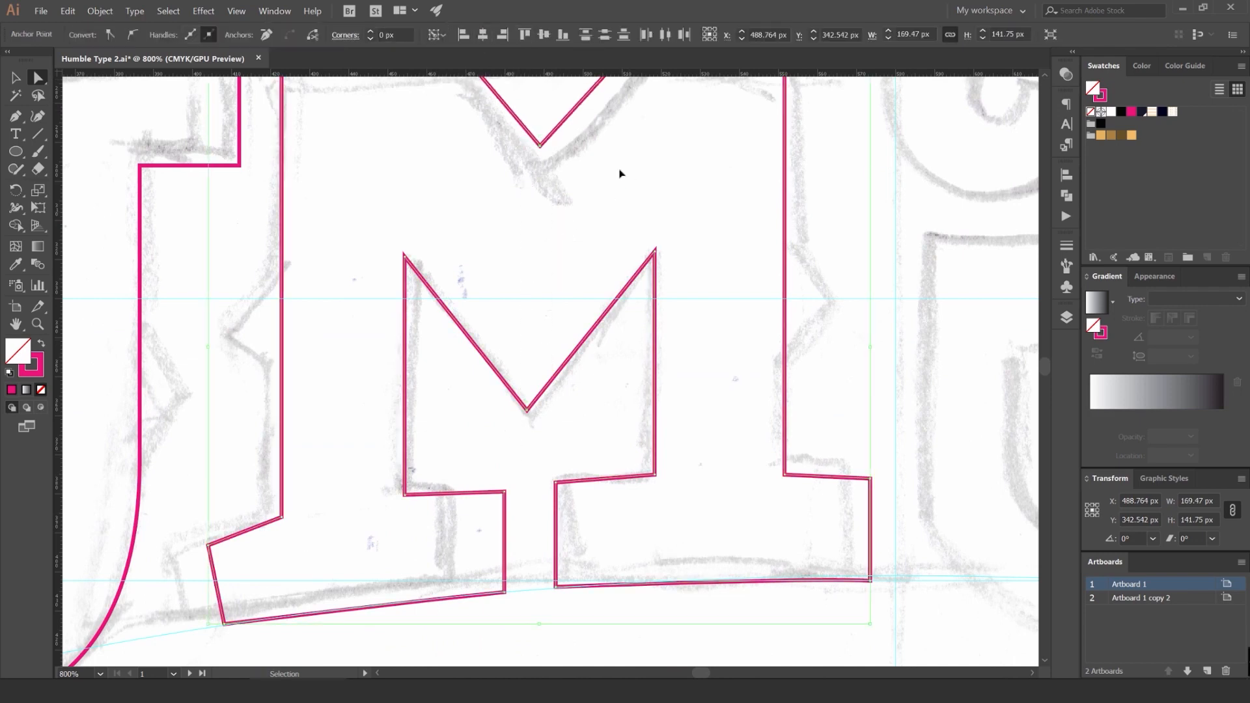
pyautogui.hotkey('ctrl', '-')
pyautogui.click(583, 196)
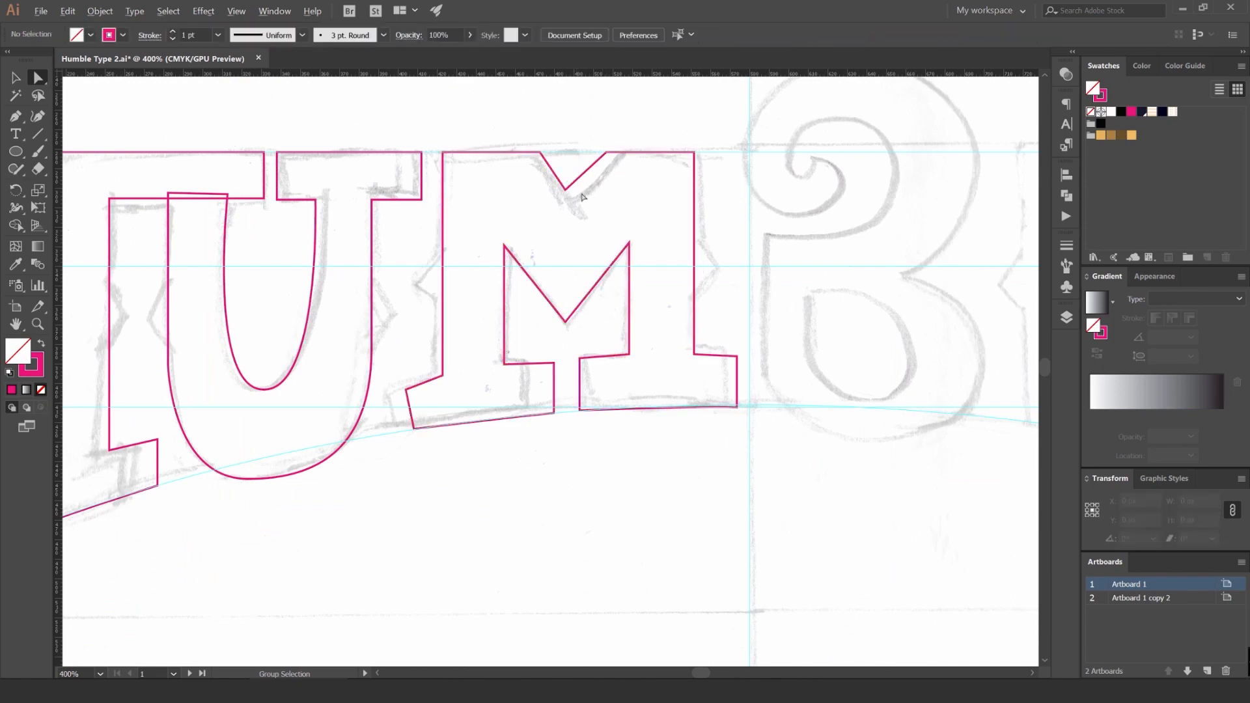
# Step: Nudge both upper corners of the M's top notch left to center the opening over its vertex
pyautogui.moveTo(523, 161); pyautogui.dragTo(518, 162)
pyautogui.press('Left')
pyautogui.press('Left')
pyautogui.press('Left')
pyautogui.press('Left')
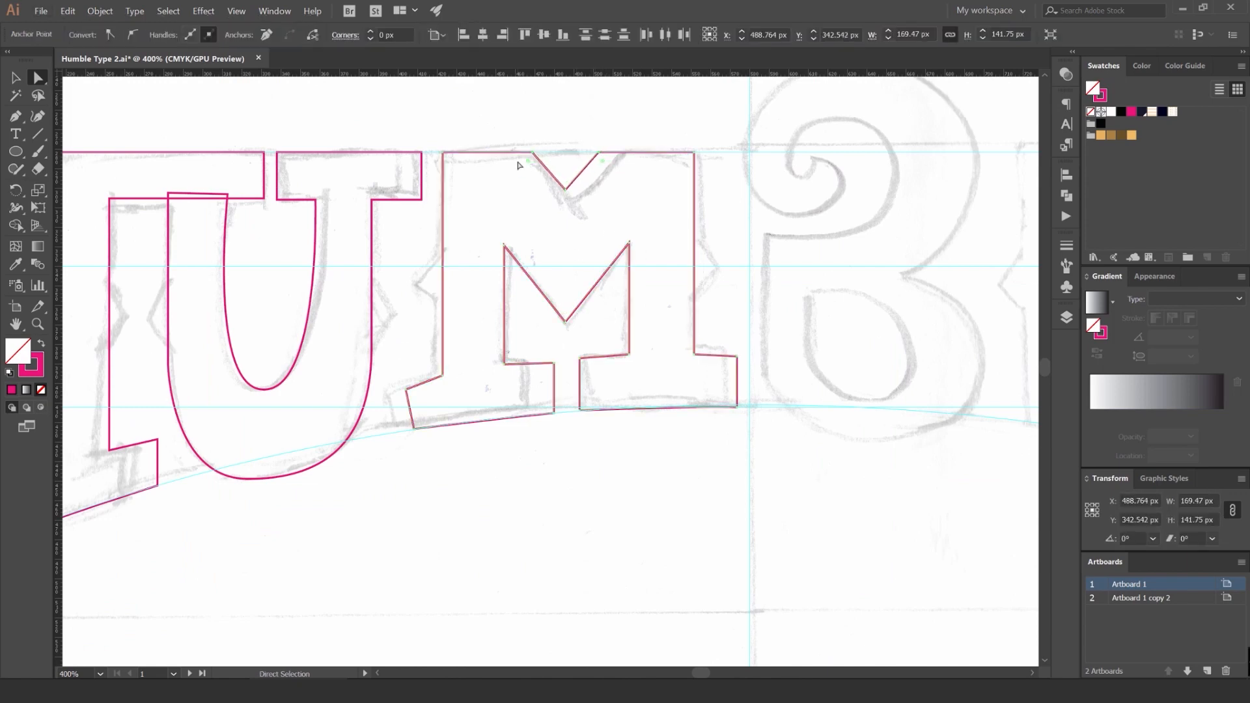
pyautogui.click(573, 131)
# Step: Swap the M's fill and stroke to examine it as a solid shape, and swap them back to the outline
pyautogui.scroll(-2, 573, 131)
pyautogui.click(590, 141)
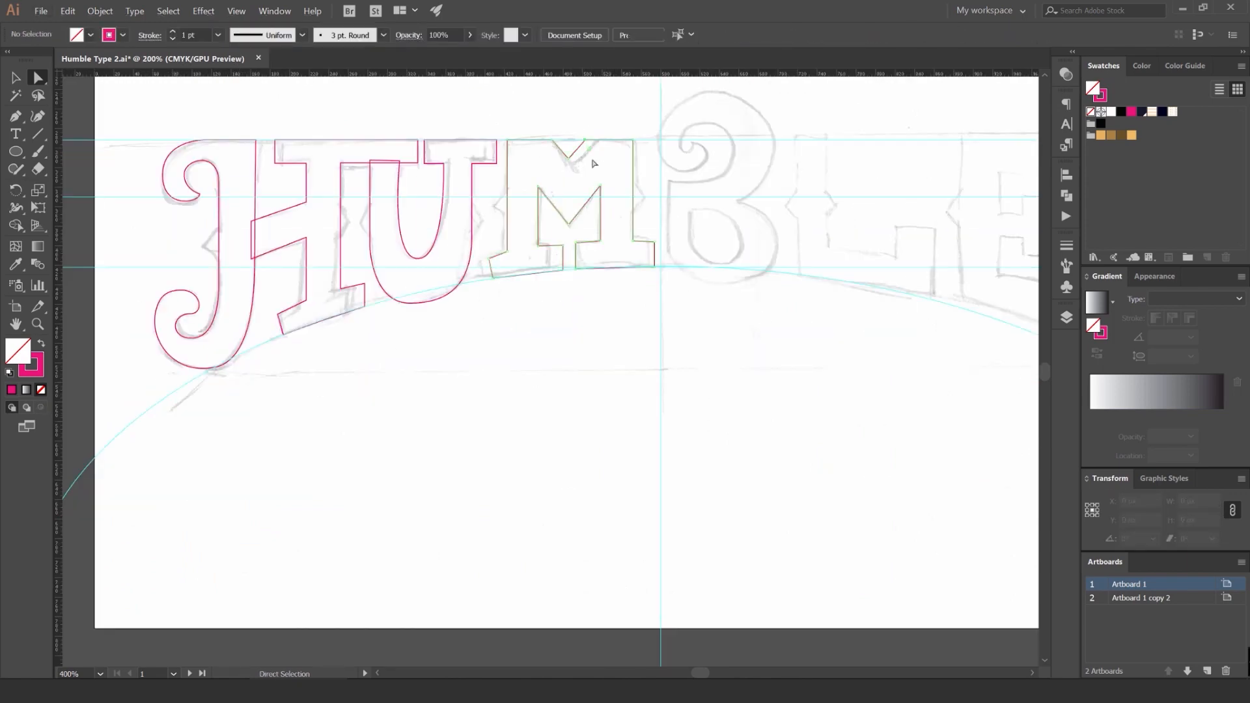
pyautogui.hotkey('shift', 'x')
pyautogui.click(683, 138)
pyautogui.scroll(-2, 683, 138)
pyautogui.scroll(-1, 683, 138)
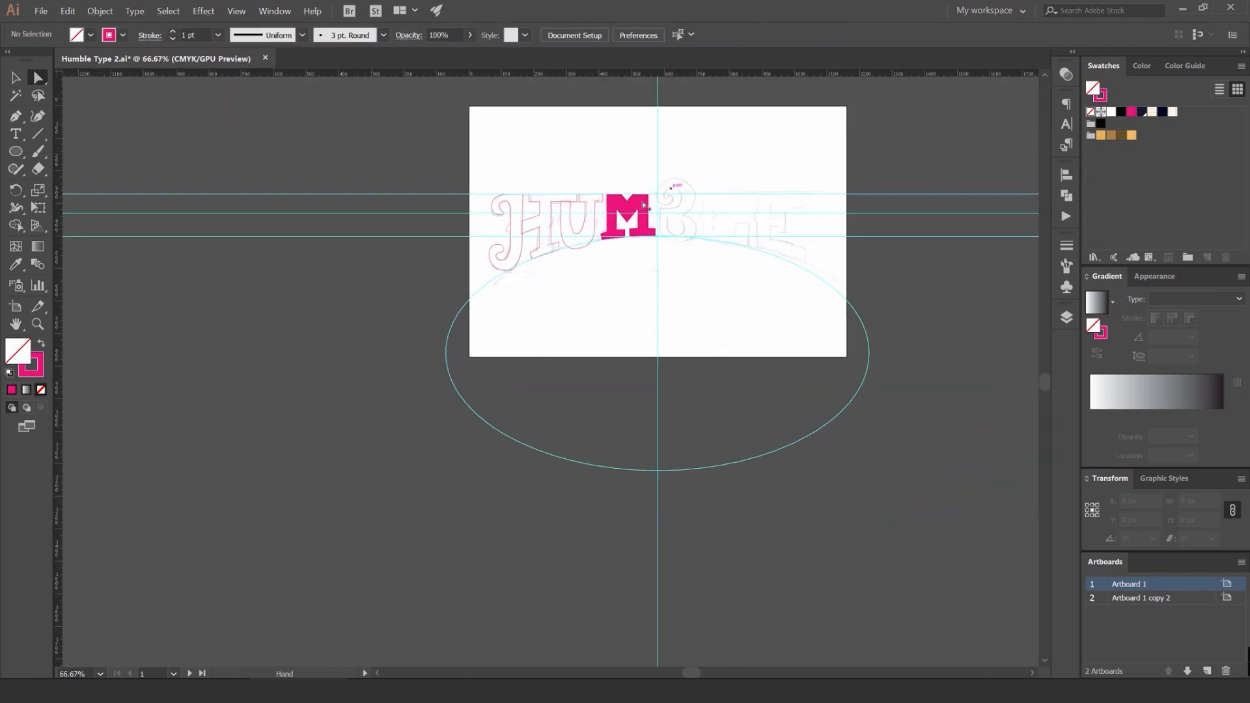
pyautogui.scroll(5, 643, 202)
pyautogui.scroll(2, 702, 179)
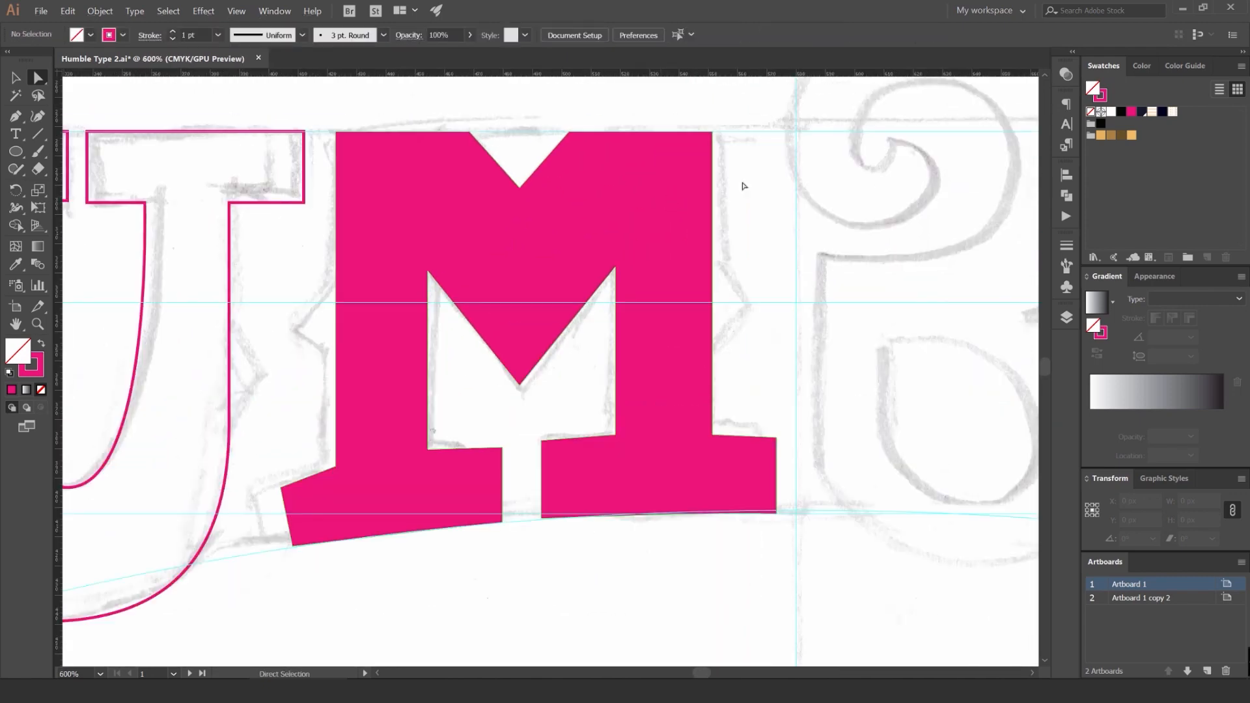
pyautogui.click(684, 176)
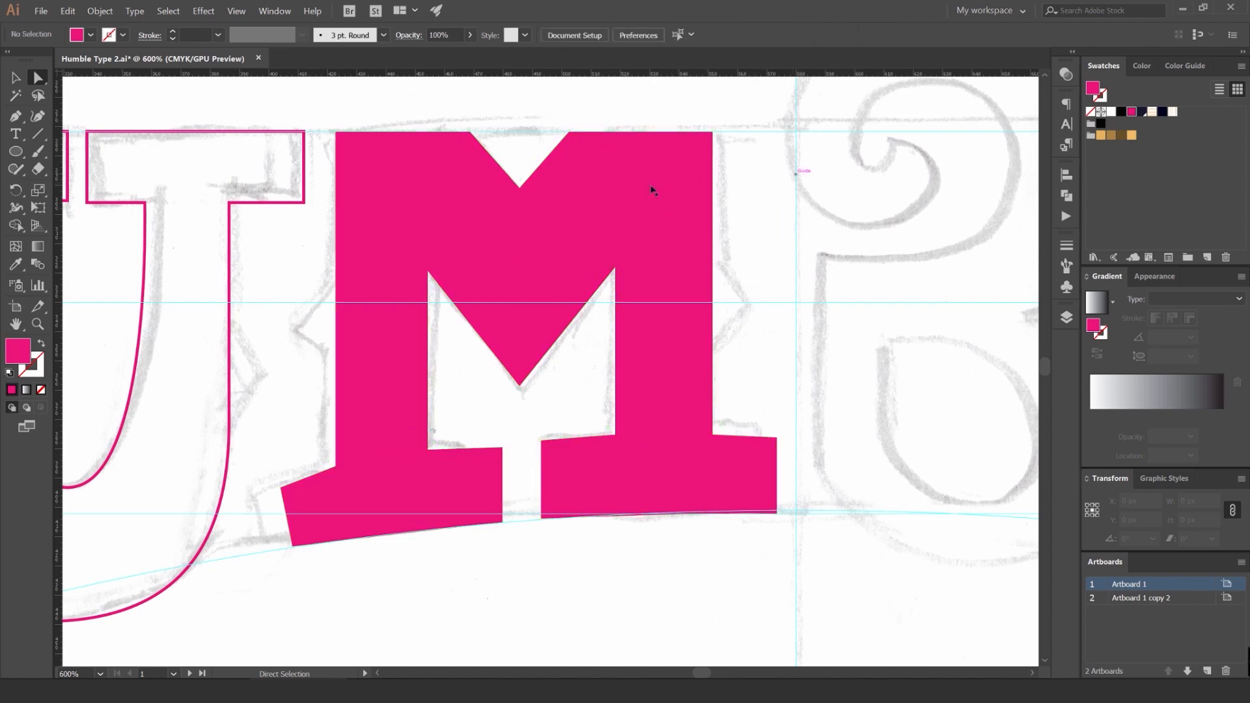
pyautogui.press('v')
pyautogui.hotkey('shift', 'x')
pyautogui.click(797, 189)
pyautogui.scroll(-2, 649, 366)
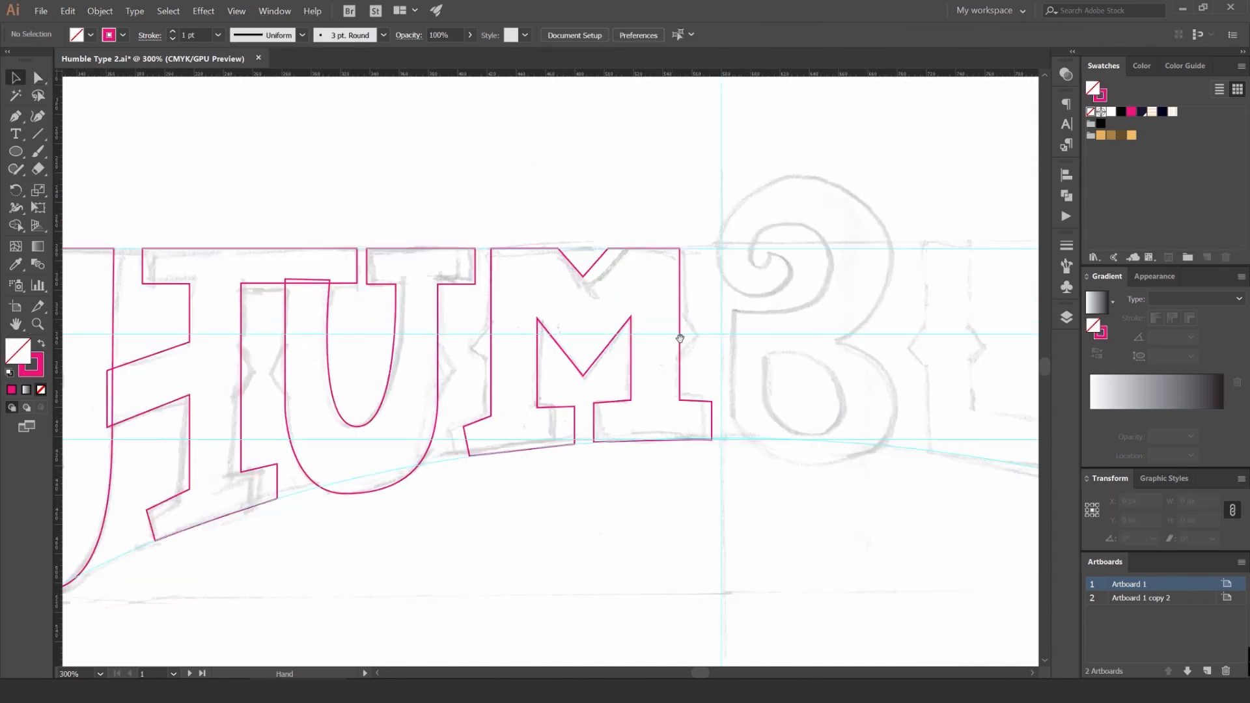
# Step: Nudge the inner edge of the M's right foot serif to the right to widen the gap between the feet
pyautogui.scroll(1, 616, 356)
pyautogui.press('a')
pyautogui.moveTo(578, 397); pyautogui.dragTo(602, 506)
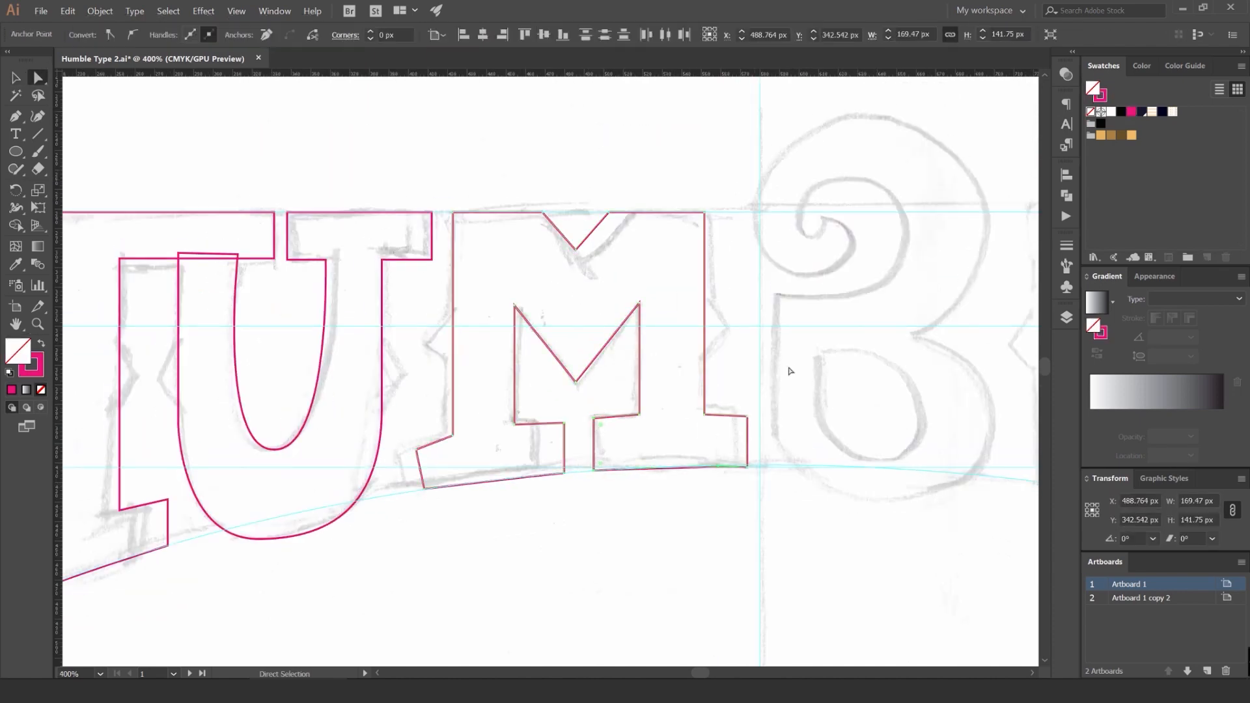
pyautogui.click(787, 368)
# Step: Swap fill and stroke on all the HUM letters to examine them as solid shapes, and undo the swap
pyautogui.scroll(-3, 724, 272)
pyautogui.moveTo(762, 267); pyautogui.dragTo(613, 278)
pyautogui.moveTo(610, 219); pyautogui.dragTo(247, 449)
pyautogui.hotkey('shift', 'x')
pyautogui.click(412, 440)
pyautogui.scroll(-2, 412, 441)
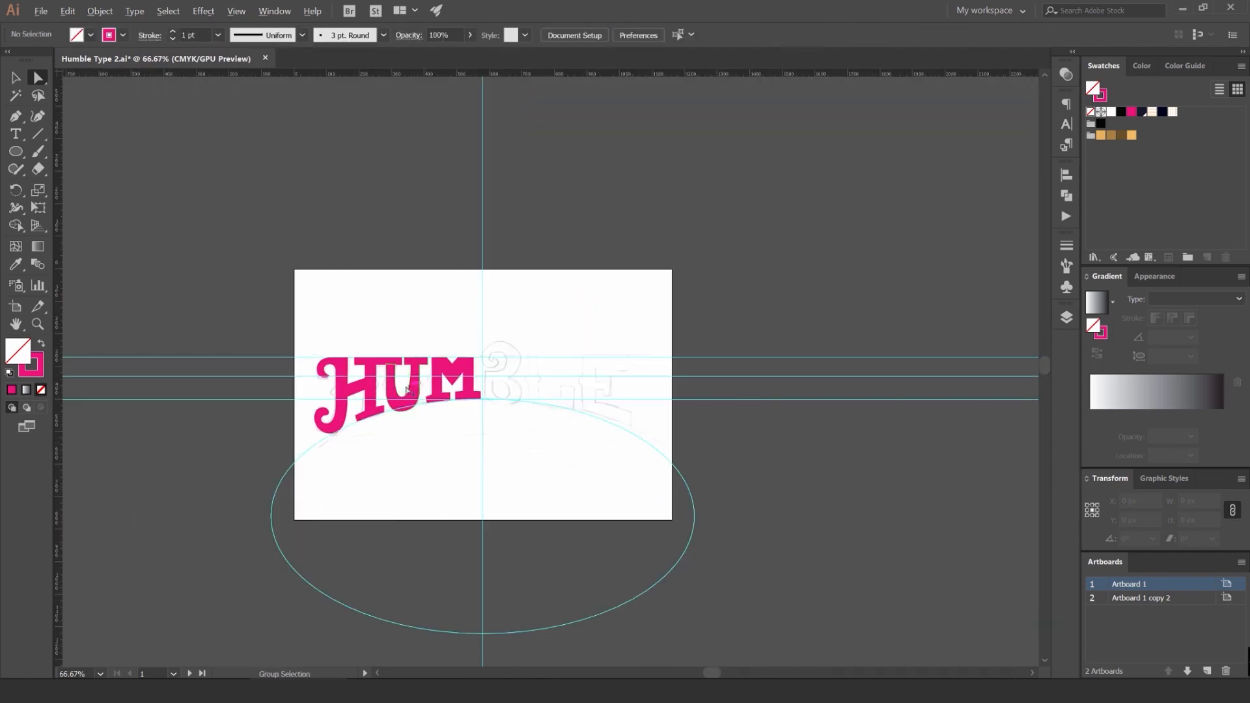
pyautogui.scroll(4, 408, 389)
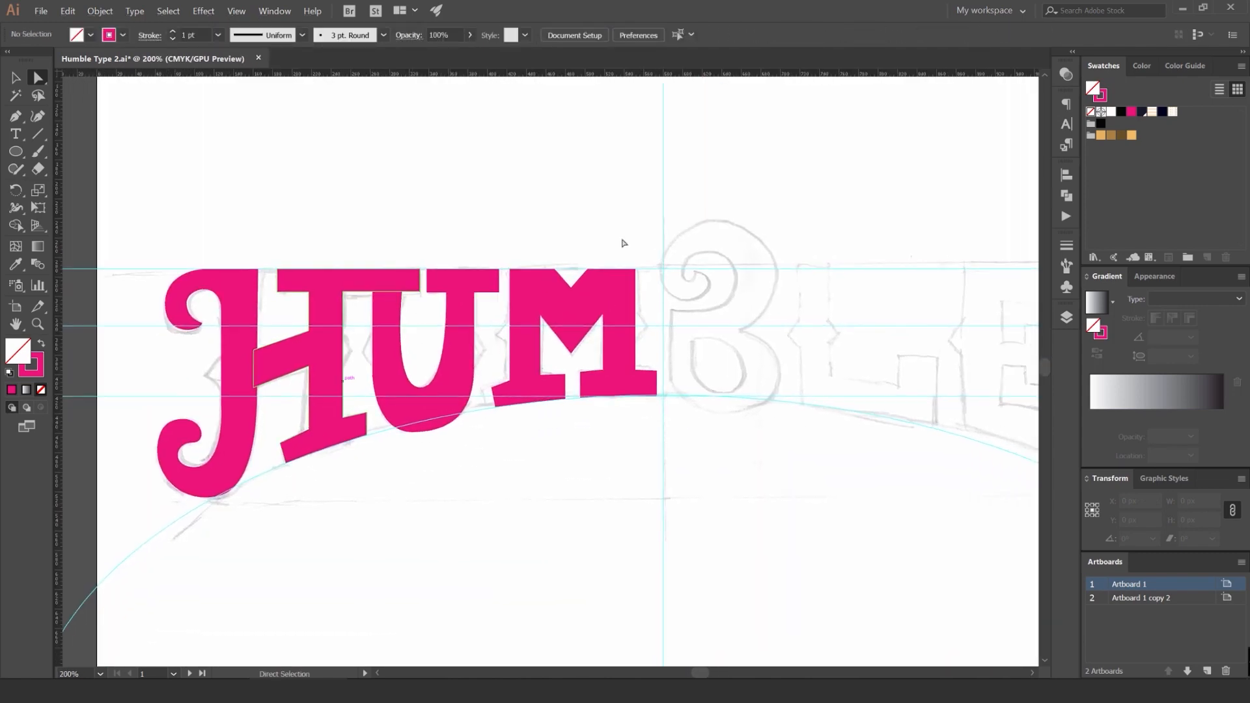
pyautogui.hotkey('ctrl', 'z')
# Step: Set the stroke weight of the H, U and M outlines to 3 pt
pyautogui.click(677, 223)
pyautogui.moveTo(710, 217); pyautogui.dragTo(126, 442)
pyautogui.scroll(-1, 540, 252)
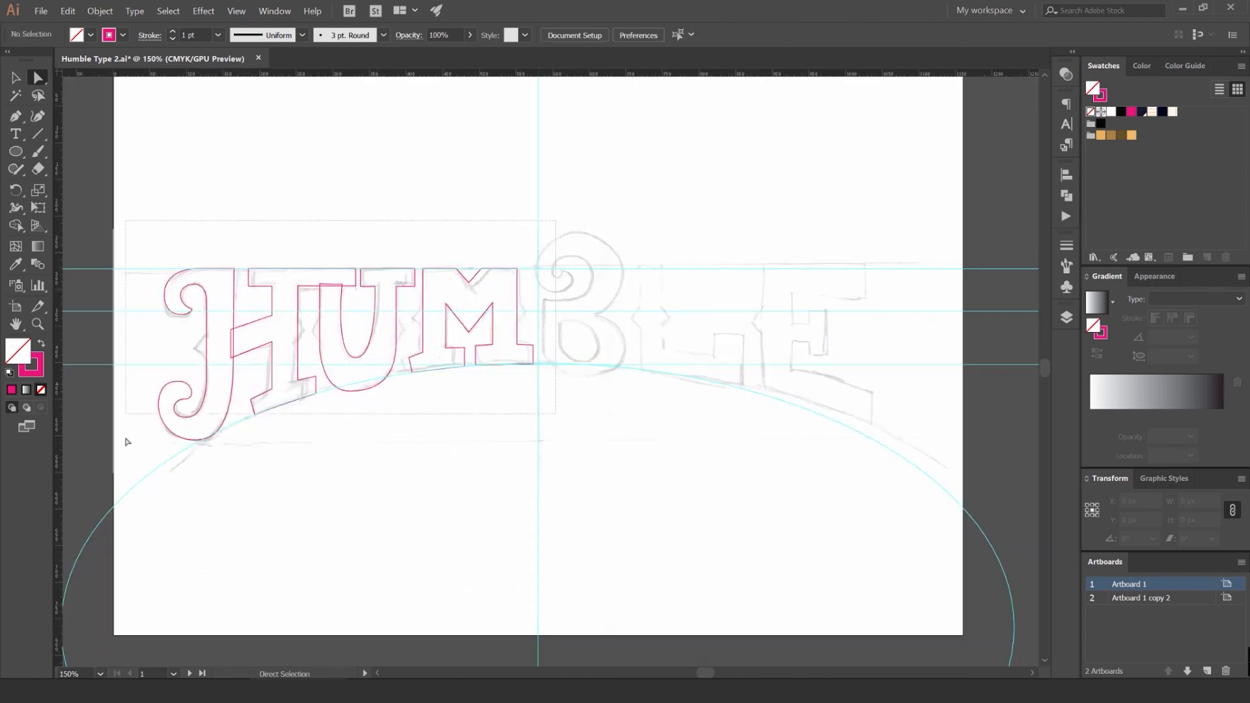
pyautogui.click(172, 32)
pyautogui.click(173, 31)
pyautogui.click(452, 176)
# Step: Start the B's outline with the Pen tool at the stem's upper corner and curve it around the upper bowl's inner spiral
pyautogui.scroll(3, 594, 241)
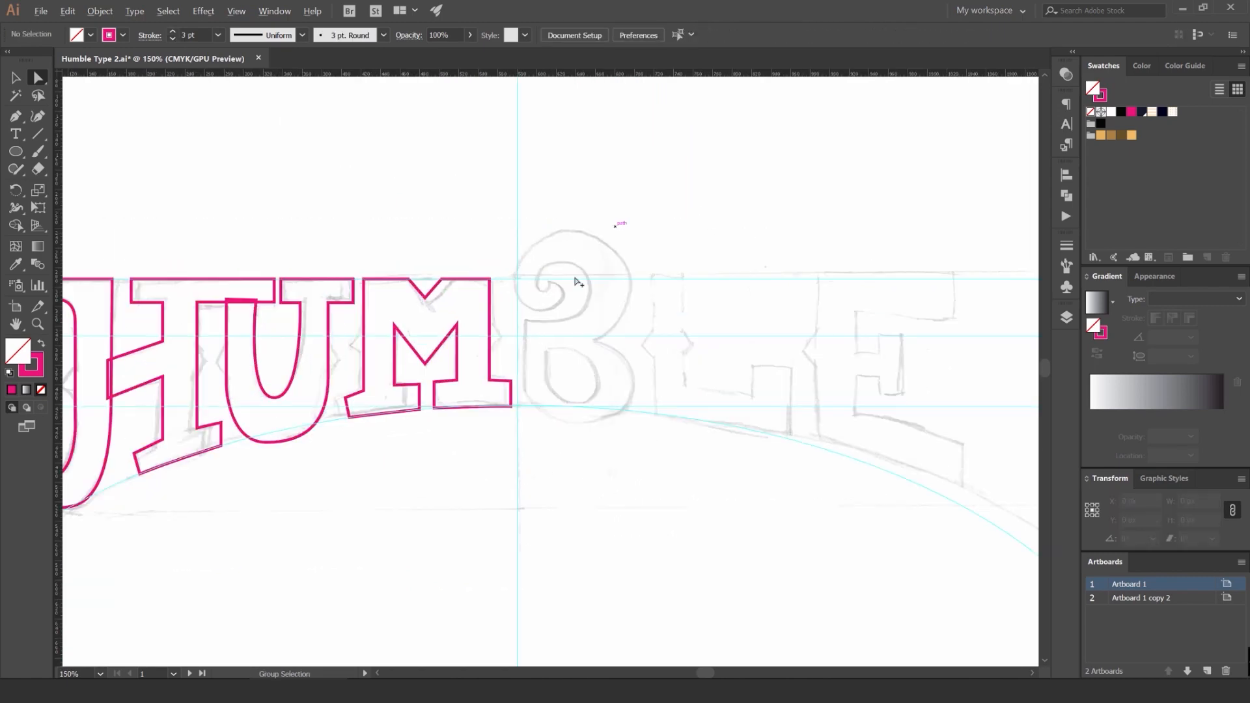
pyautogui.moveTo(601, 297); pyautogui.dragTo(670, 226)
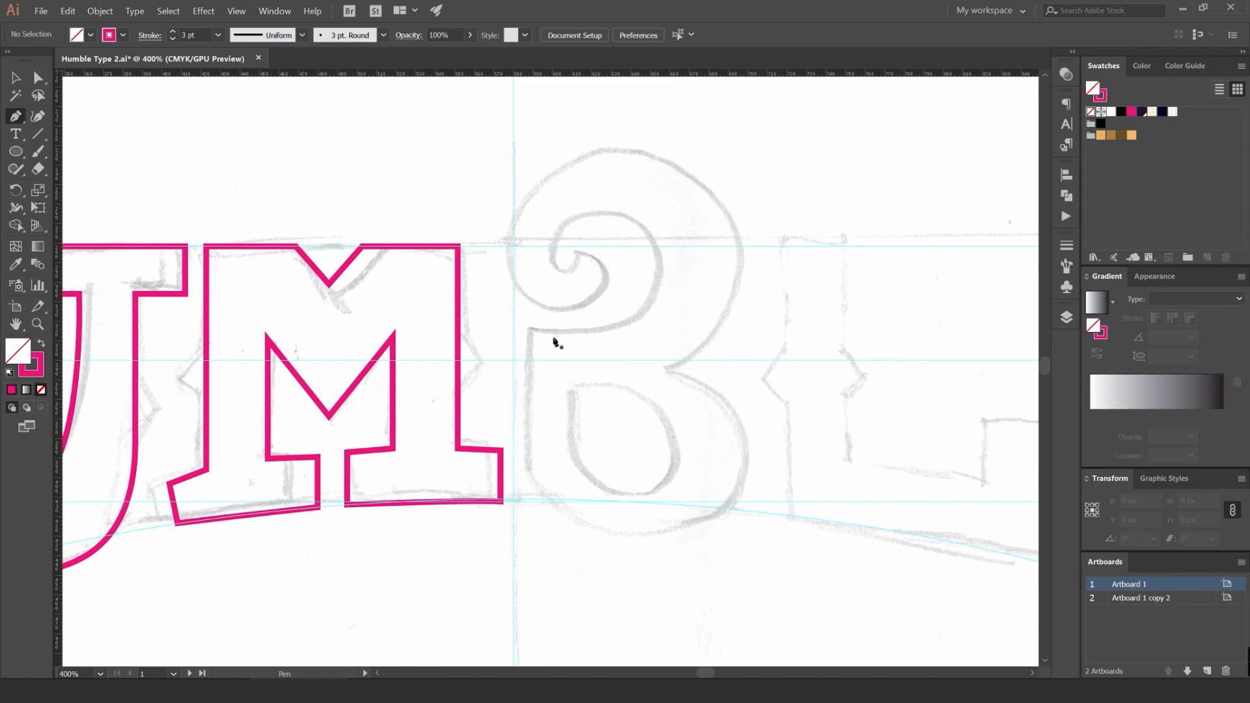
pyautogui.click(533, 334)
pyautogui.scroll(2, 661, 267)
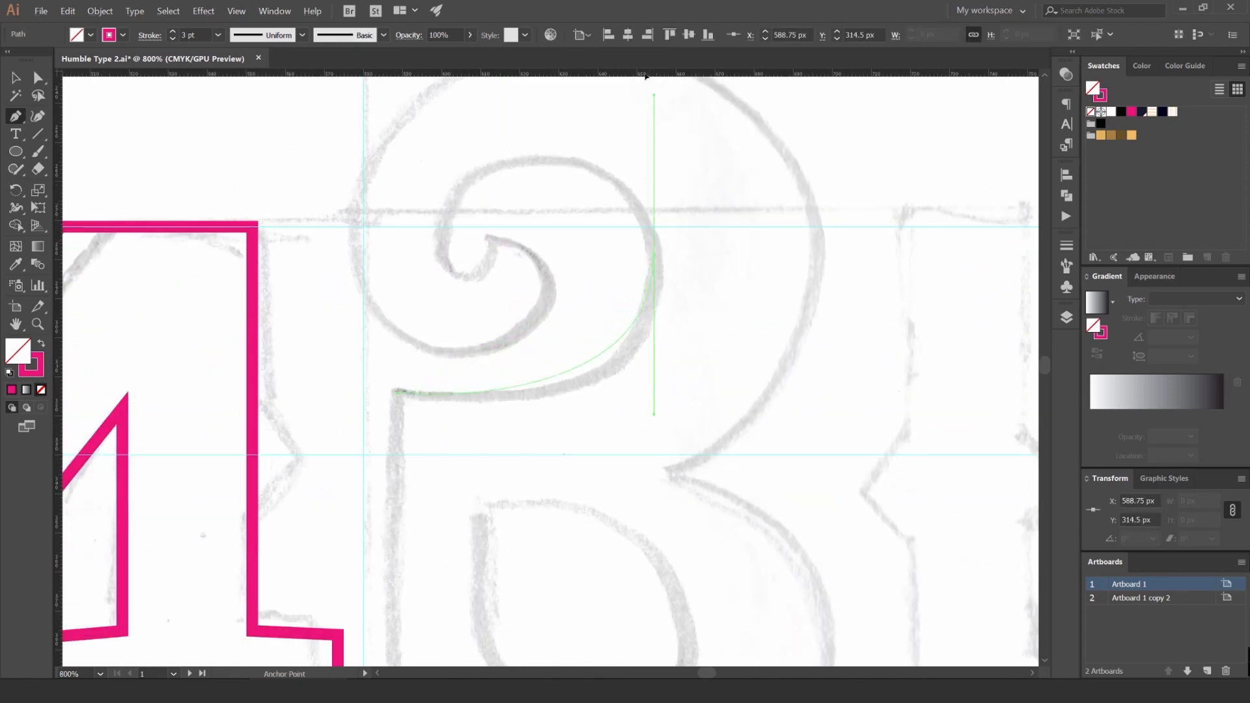
pyautogui.scroll(2, 629, 153)
pyautogui.moveTo(623, 142); pyautogui.dragTo(623, 160)
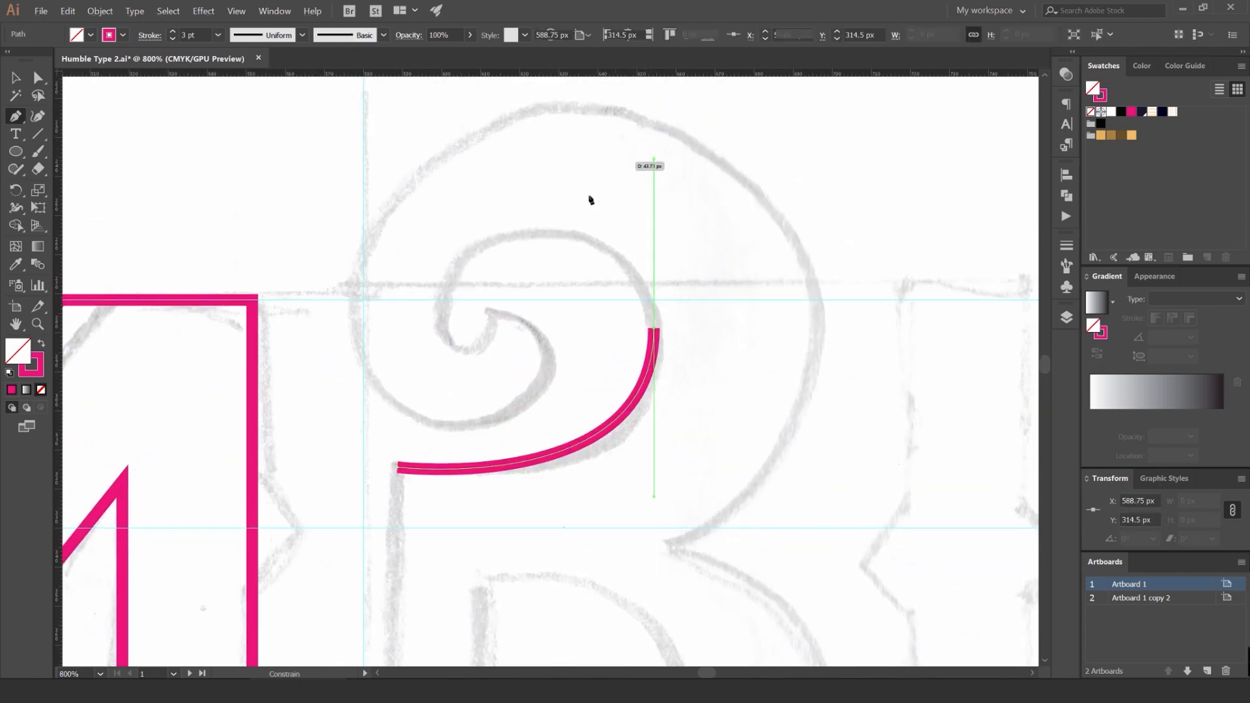
pyautogui.moveTo(436, 311); pyautogui.dragTo(435, 388)
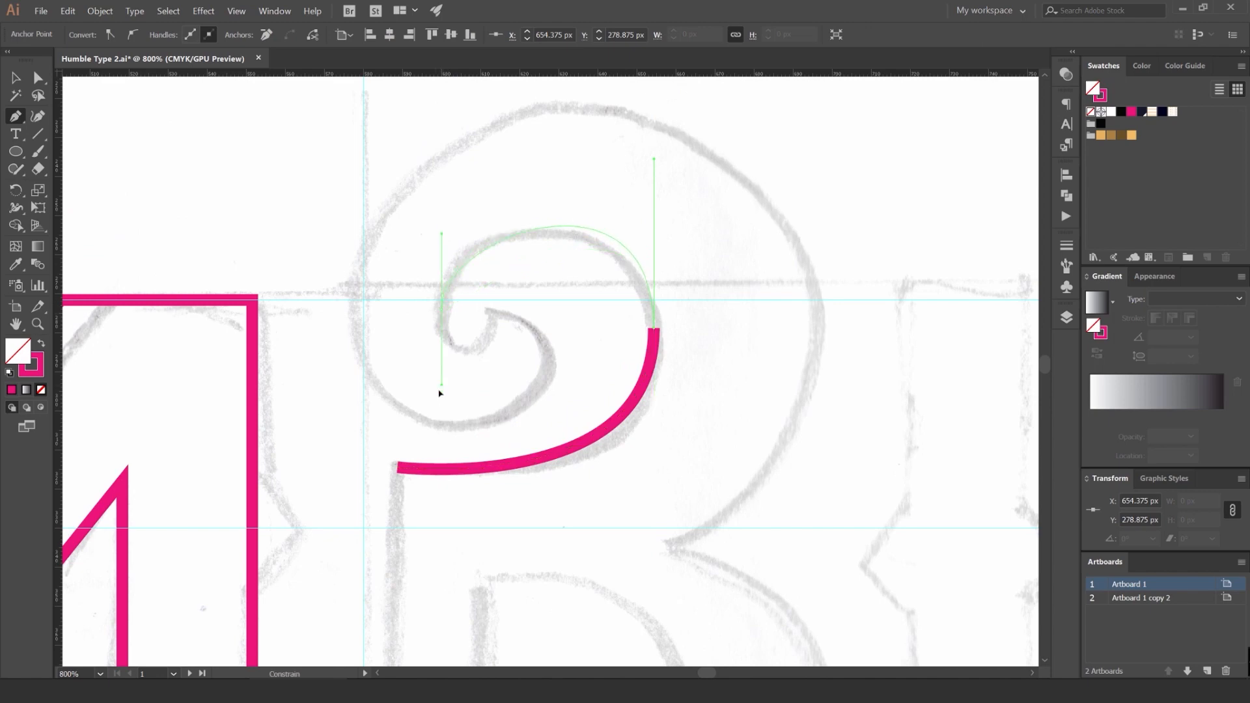
# Step: Trace the B's inner spiral hook and its curl, continuing the path to the upper bowl's outer left edge
pyautogui.scroll(1, 494, 303)
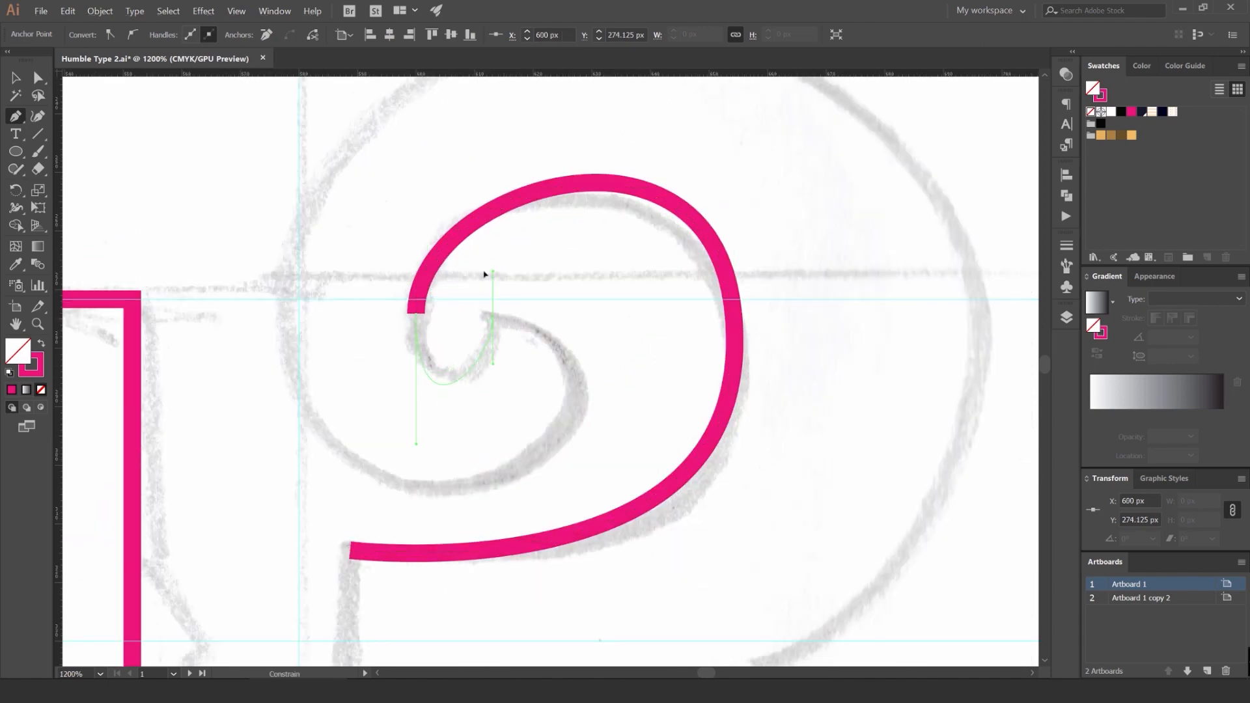
pyautogui.moveTo(484, 275); pyautogui.dragTo(484, 278)
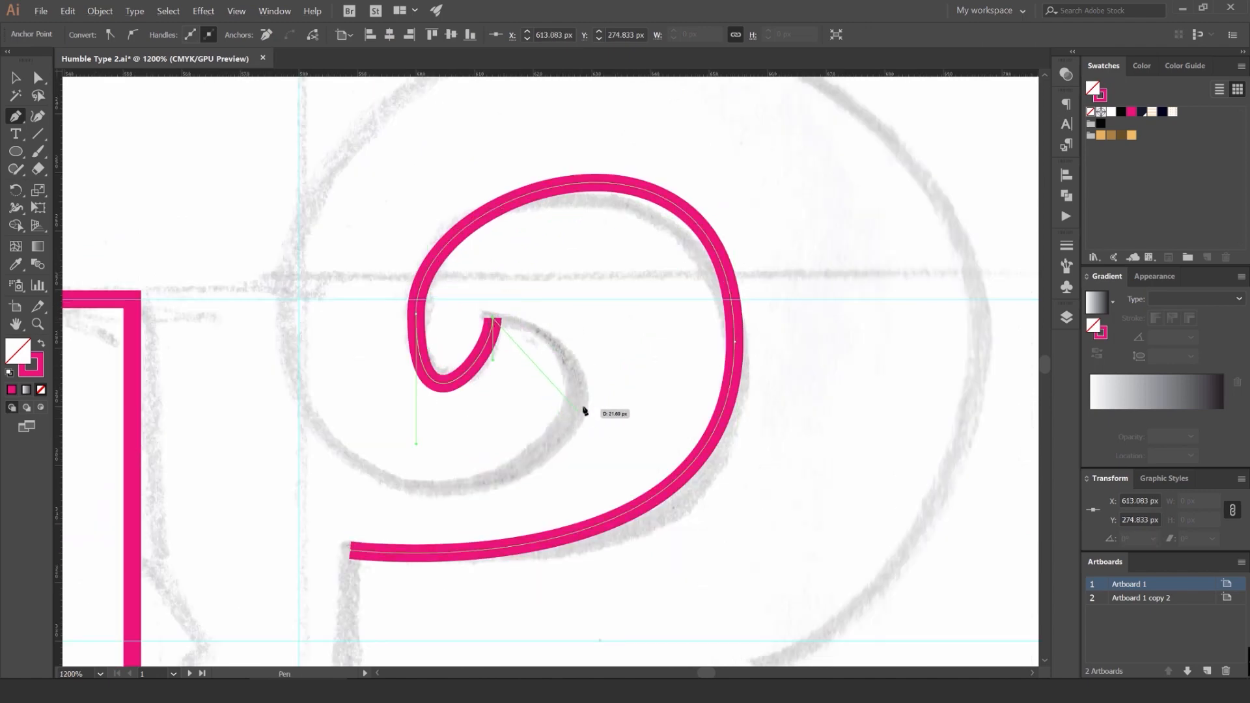
pyautogui.moveTo(585, 408); pyautogui.dragTo(583, 493)
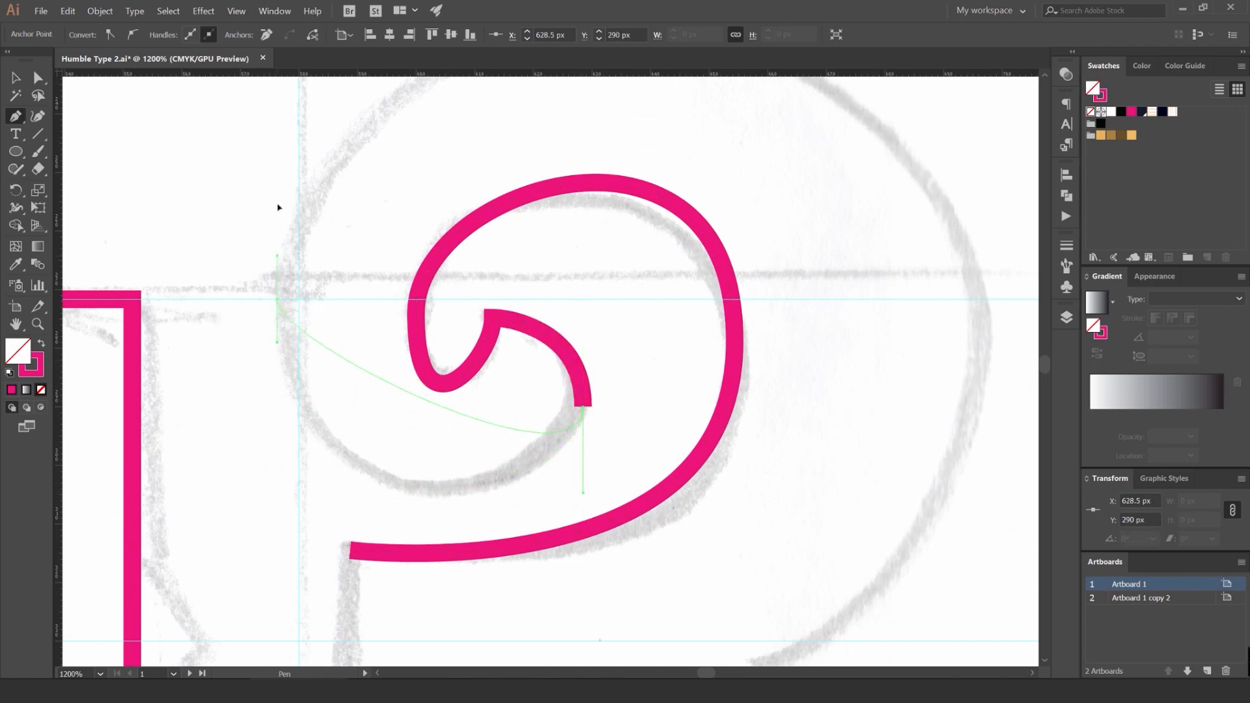
pyautogui.moveTo(278, 208); pyautogui.dragTo(300, 114)
# Step: Trace the B's upper bowl over its crown and down the right side to the notch between the bowls
pyautogui.press('space')
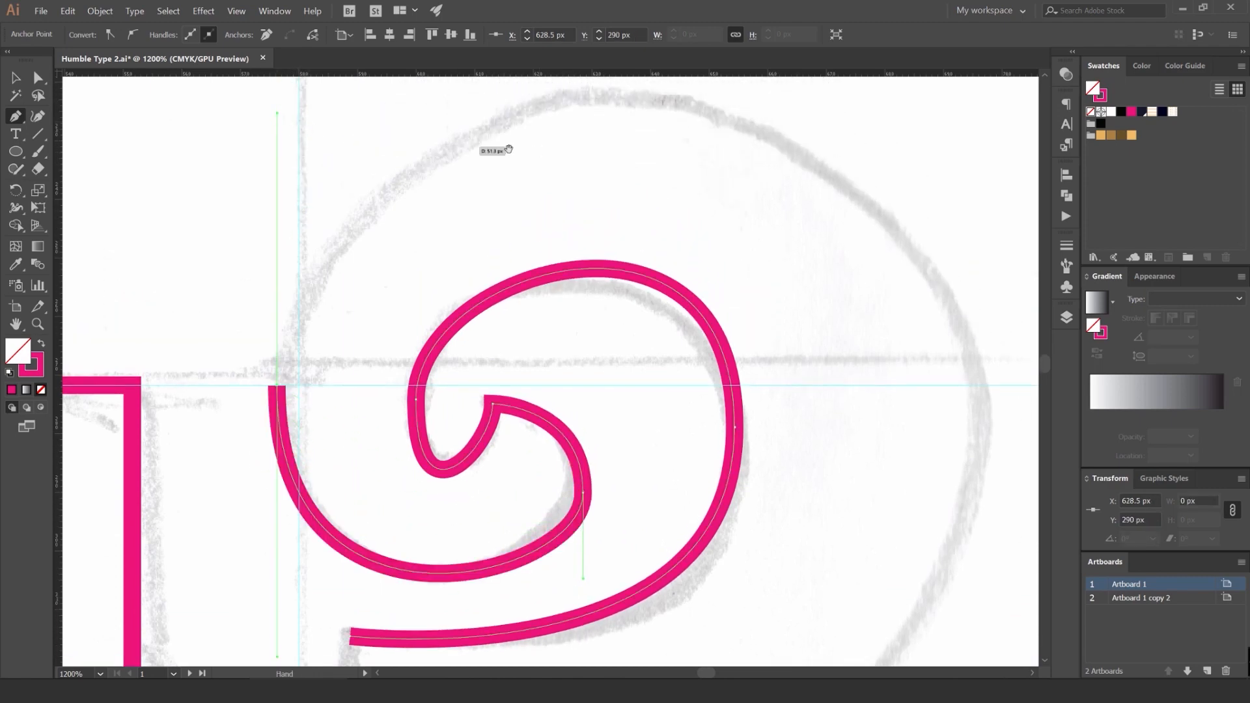
pyautogui.moveTo(509, 149); pyautogui.dragTo(377, 169)
pyautogui.scroll(-1, 377, 168)
pyautogui.moveTo(477, 135); pyautogui.dragTo(540, 141)
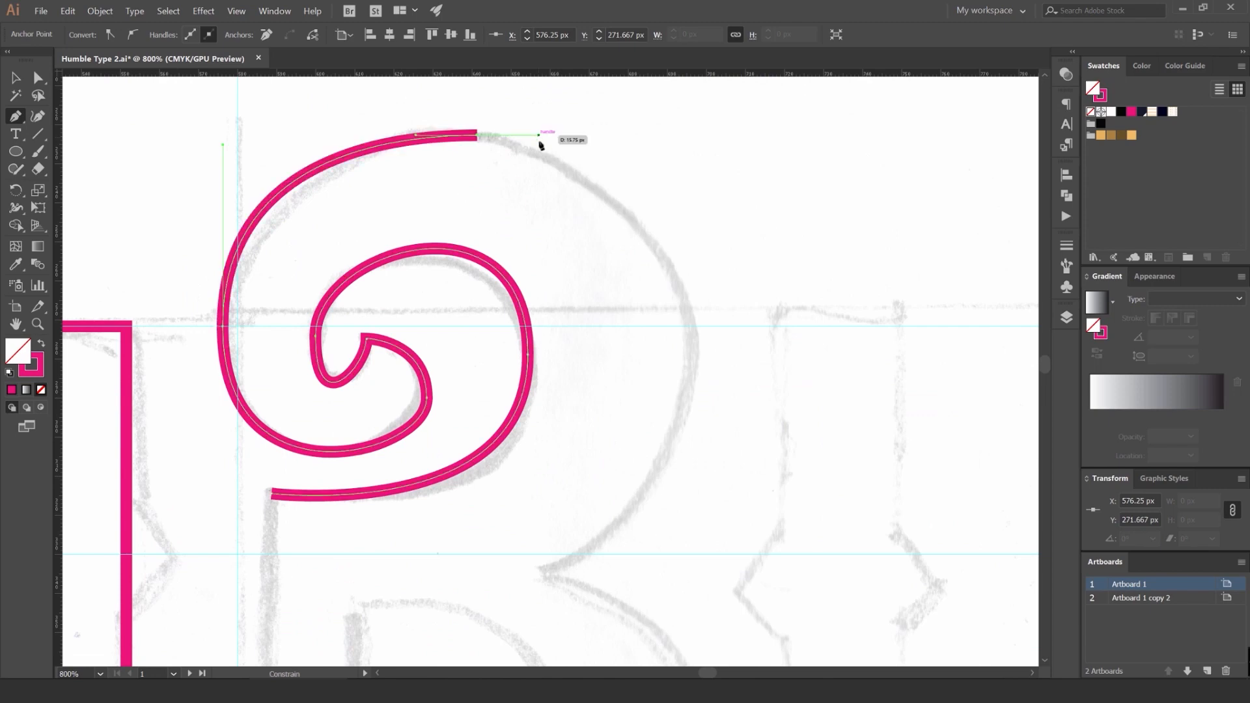
pyautogui.moveTo(688, 327); pyautogui.dragTo(635, 286)
pyautogui.moveTo(635, 347); pyautogui.dragTo(610, 521)
pyautogui.moveTo(543, 475); pyautogui.dragTo(567, 356)
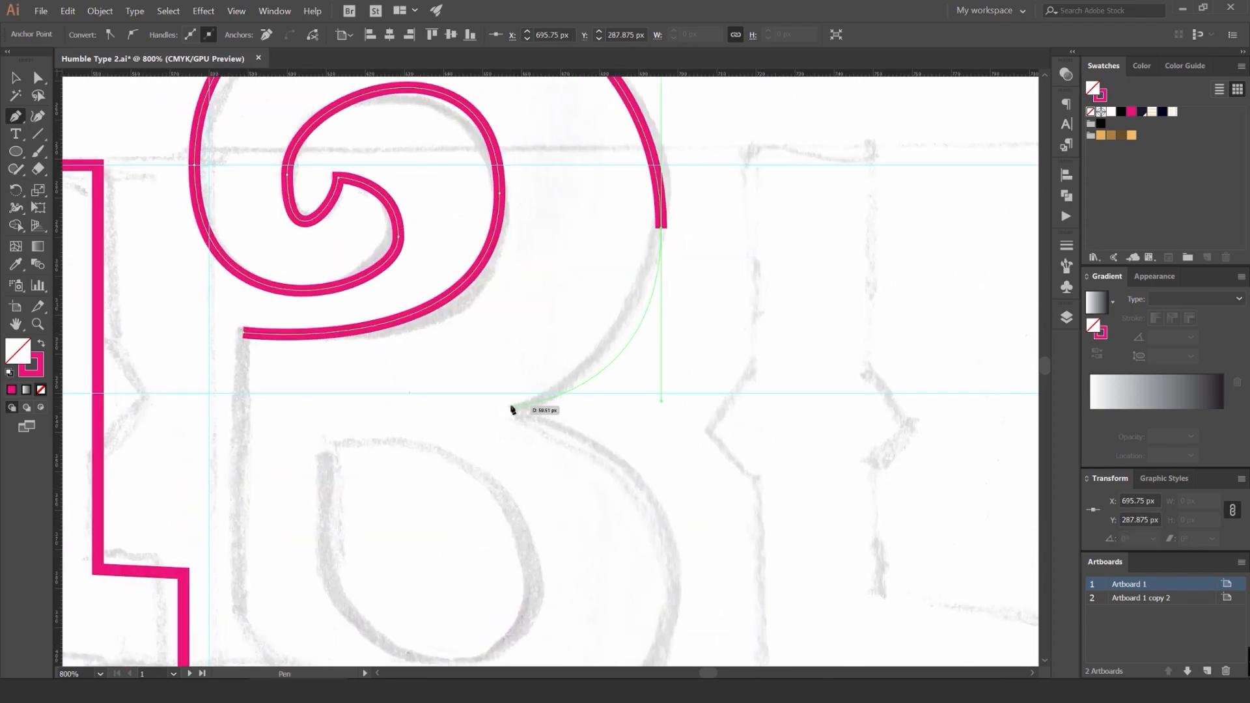
pyautogui.click(511, 407)
# Step: Trace the B's lower bowl and stem, closing the outline at the stem's upper corner, and deselect it
pyautogui.moveTo(586, 514); pyautogui.dragTo(561, 361)
pyautogui.scroll(-1, 561, 361)
pyautogui.moveTo(624, 436); pyautogui.dragTo(641, 589)
pyautogui.moveTo(300, 435); pyautogui.dragTo(301, 312)
pyautogui.click(304, 227)
pyautogui.press('v')
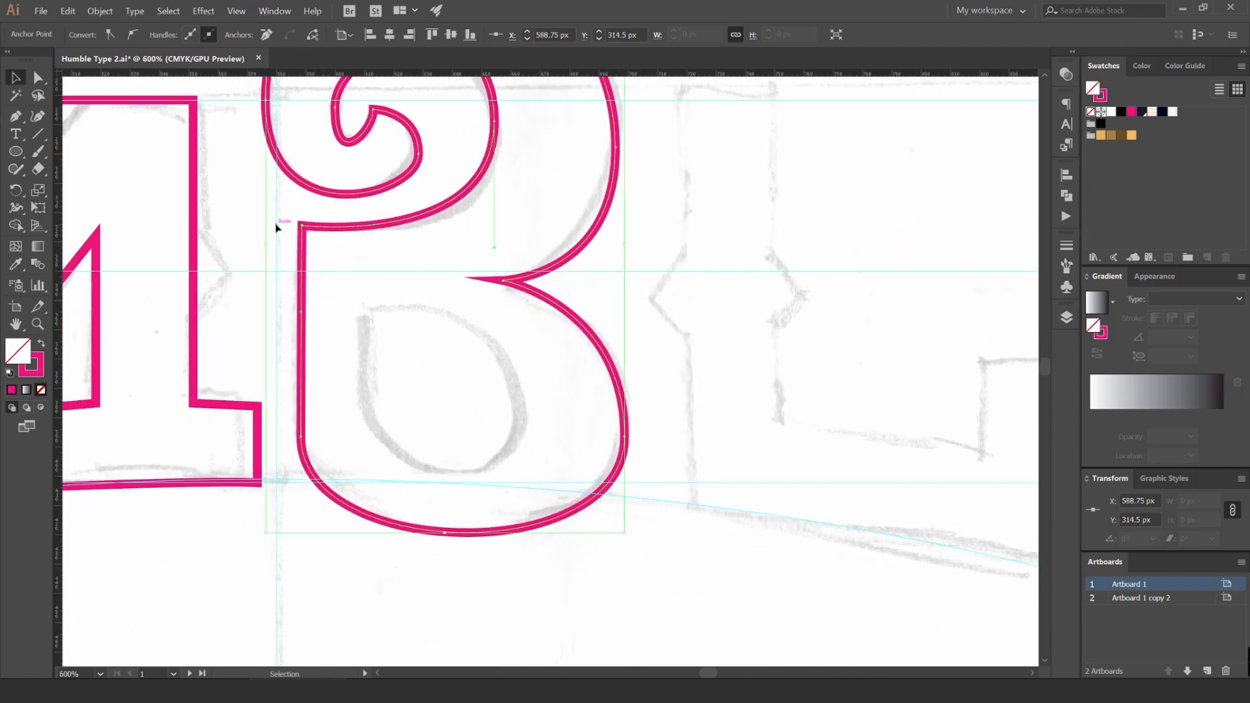
pyautogui.click(276, 224)
pyautogui.scroll(-2, 404, 318)
pyautogui.scroll(2, 389, 344)
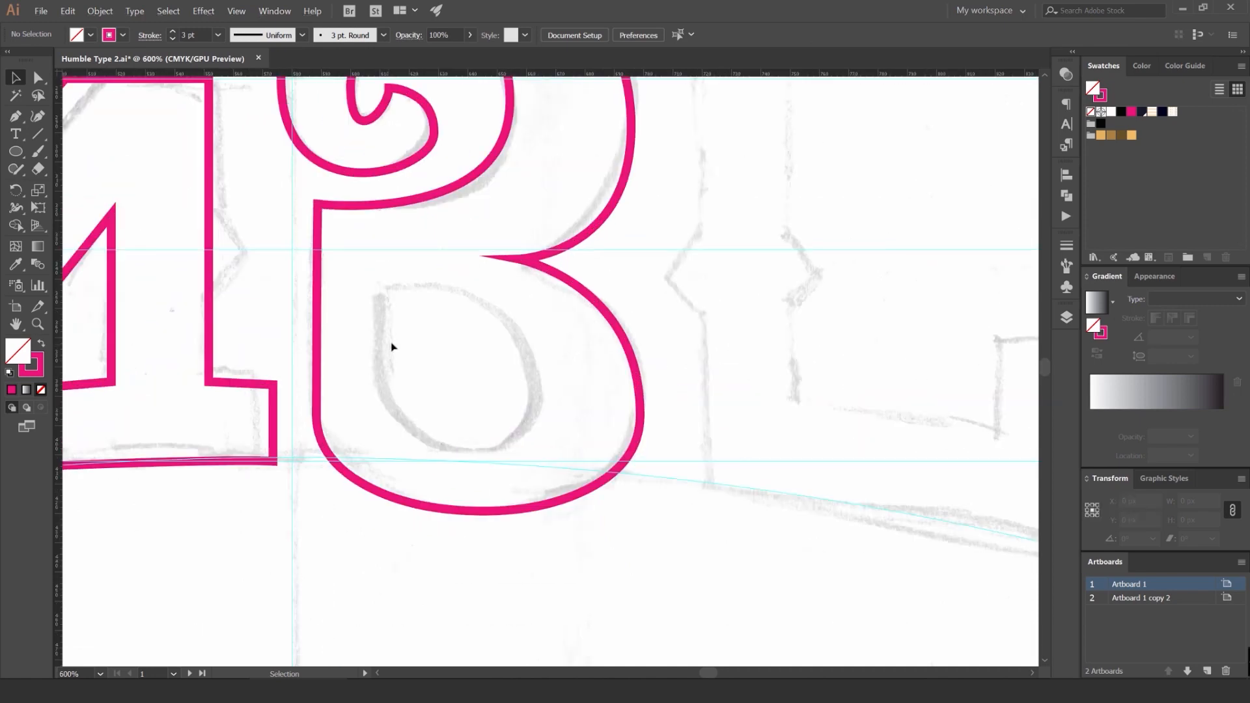
# Step: Draw the closed counter inside the B's lower bowl with the Pen tool, with curved right and lower edges and a straight stem side
pyautogui.moveTo(536, 395); pyautogui.dragTo(547, 518)
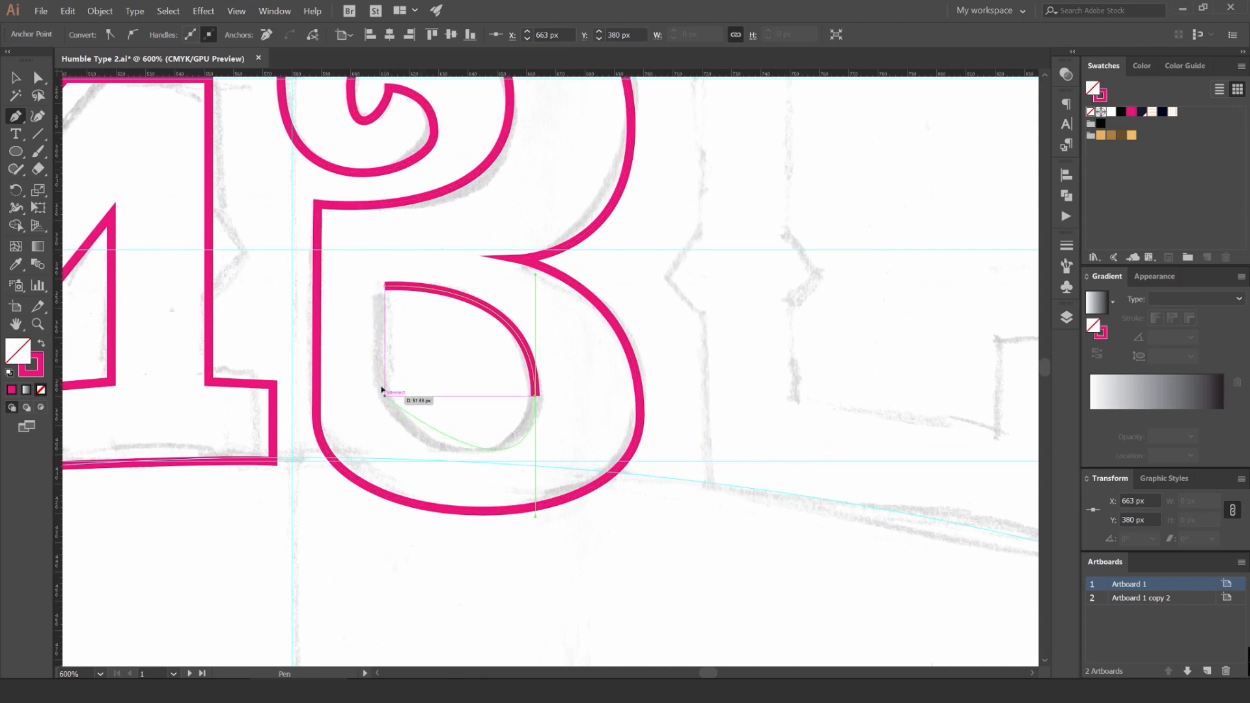
pyautogui.moveTo(387, 398); pyautogui.dragTo(385, 345)
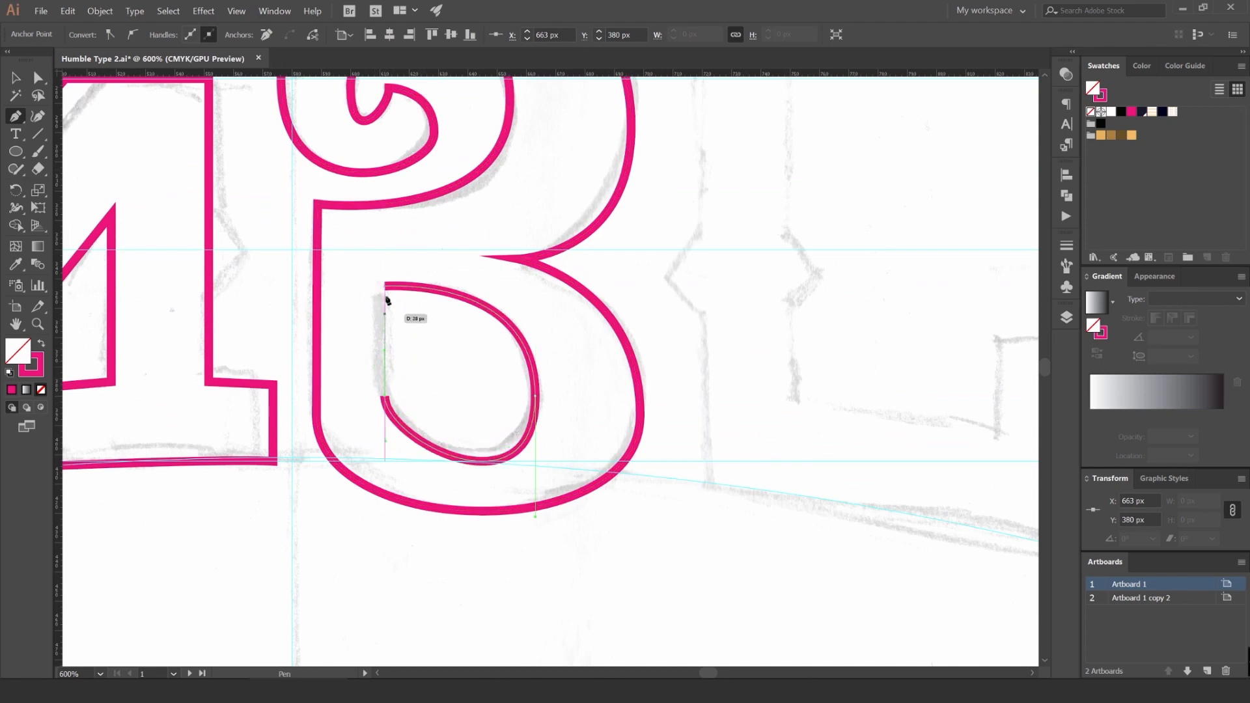
pyautogui.click(385, 286)
pyautogui.press('v')
pyautogui.click(399, 263)
# Step: Move the B's lower counter slightly up and bow its straight stem-side edge outward
pyautogui.moveTo(522, 344); pyautogui.dragTo(522, 324)
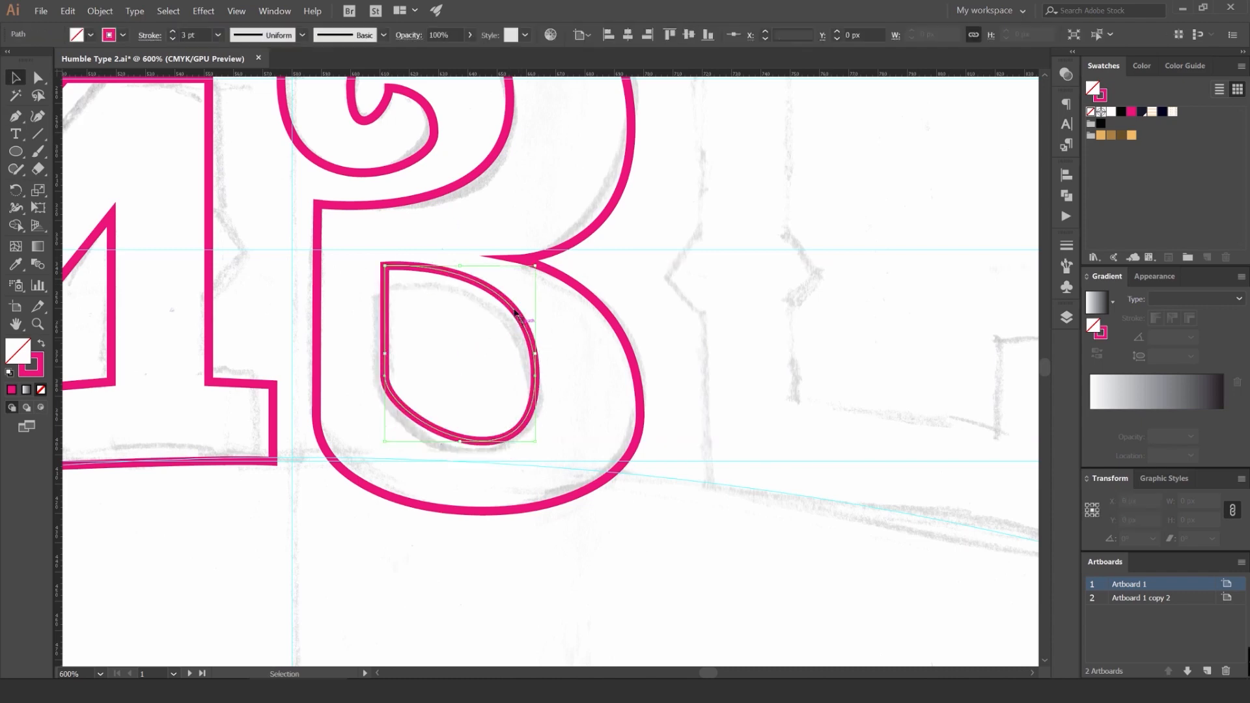
pyautogui.press('a')
pyautogui.moveTo(370, 392); pyautogui.dragTo(371, 332)
pyautogui.click(385, 379)
pyautogui.click(427, 330)
pyautogui.press('v')
pyautogui.click(527, 357)
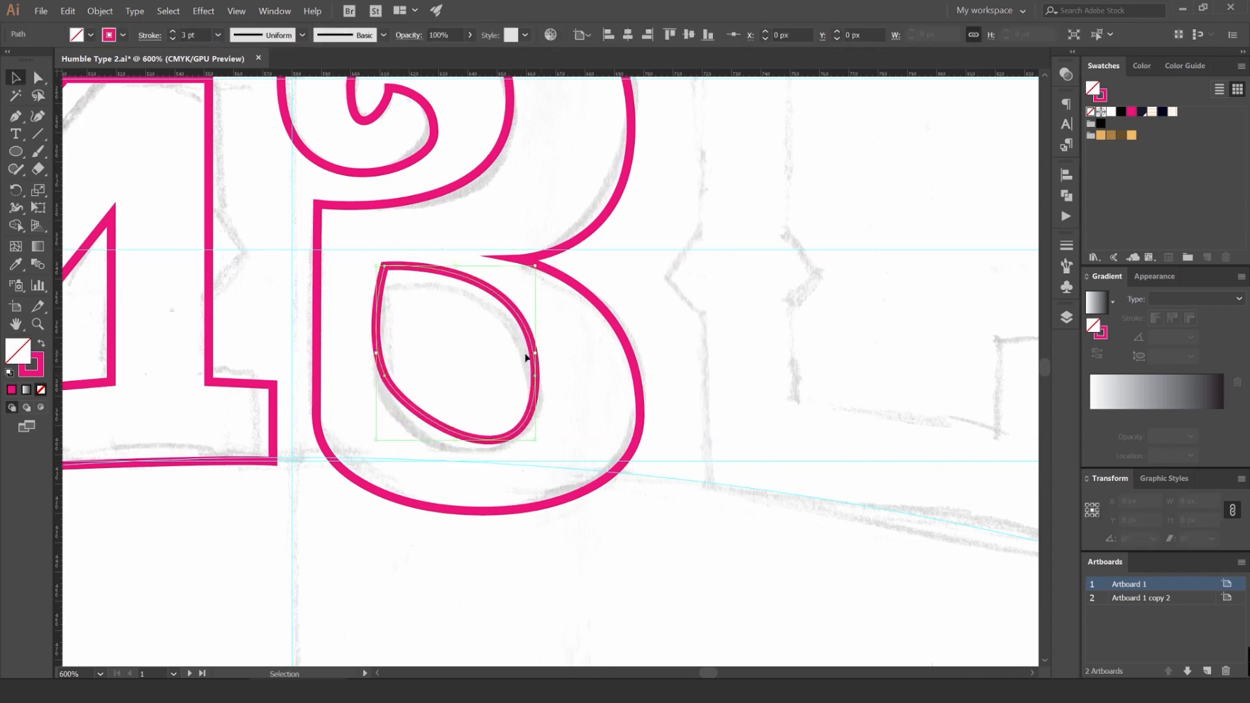
# Step: Scale the B's lower counter down slightly and position it within the lower bowl
pyautogui.moveTo(533, 270)
pyautogui.mouseDown()
pyautogui.moveTo(544, 265)
pyautogui.moveTo(511, 338)
pyautogui.moveTo(531, 279)
pyautogui.mouseUp()
pyautogui.click(564, 315)
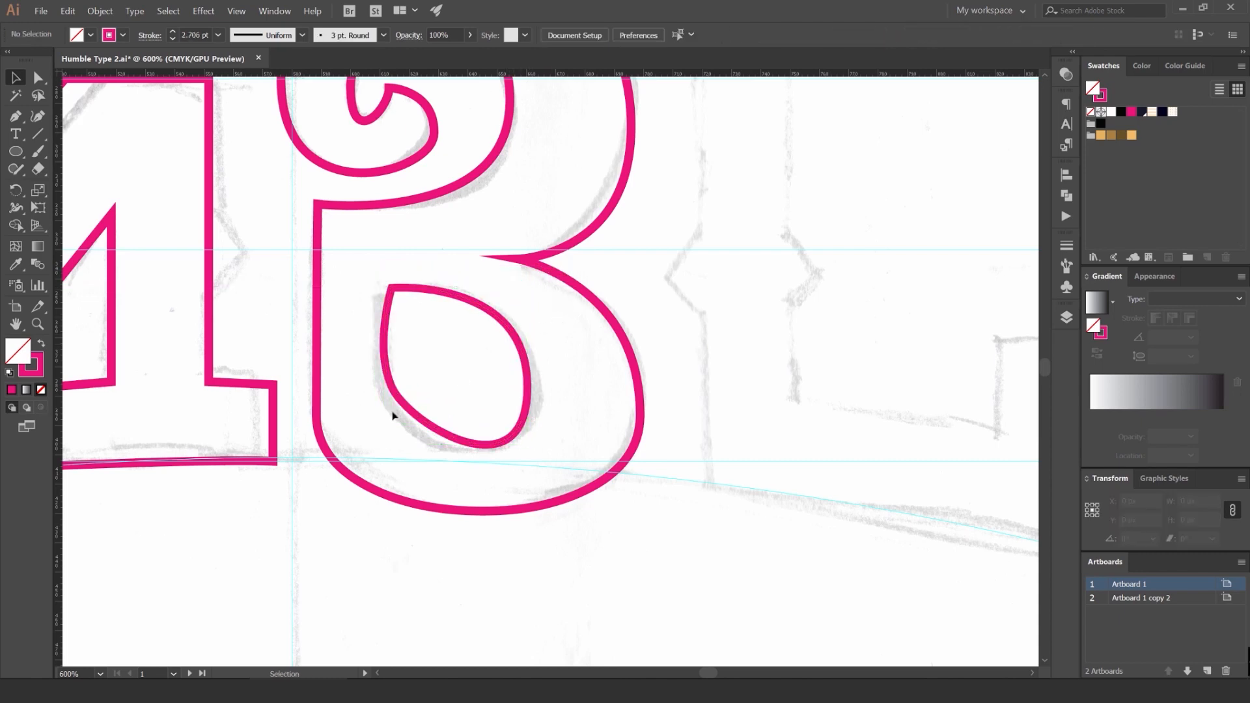
pyautogui.press('a')
pyautogui.click(342, 465)
pyautogui.click(361, 398)
pyautogui.moveTo(415, 367); pyautogui.dragTo(458, 362)
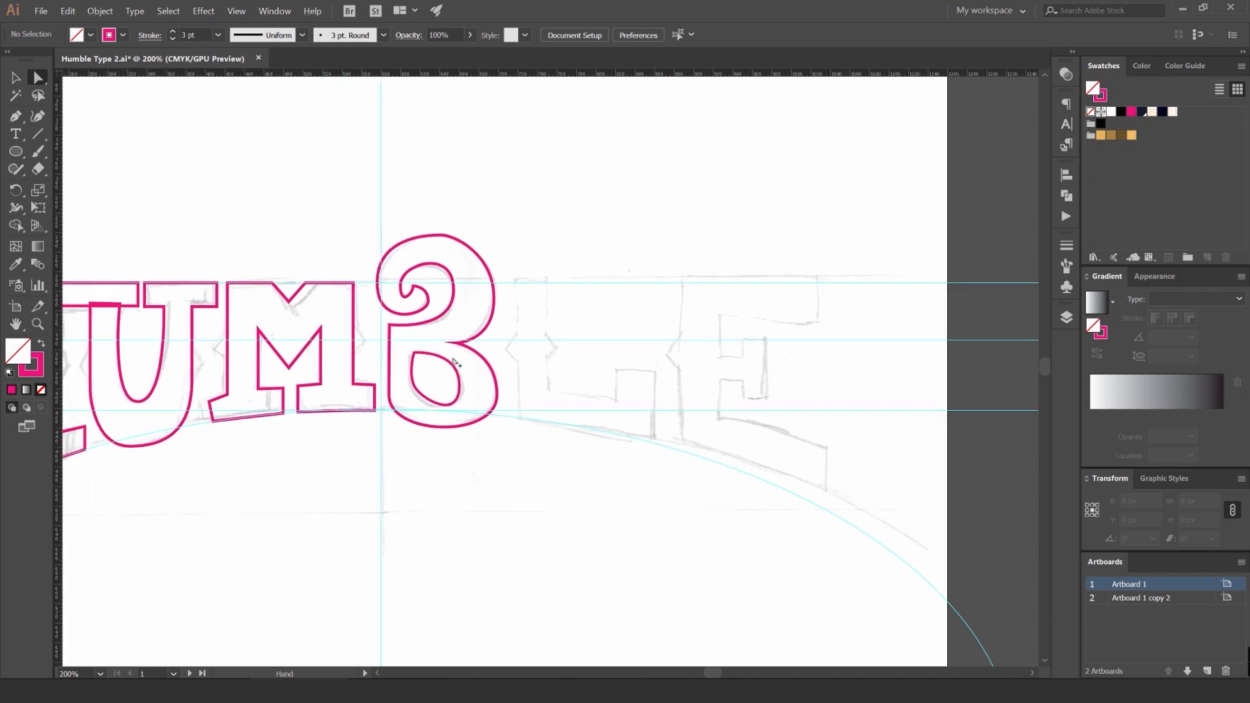
# Step: Shrink the B's lower counter a little more and rotate it by about 5°
pyautogui.scroll(3, 449, 365)
pyautogui.press('v')
pyautogui.scroll(2, 514, 379)
pyautogui.click(531, 391)
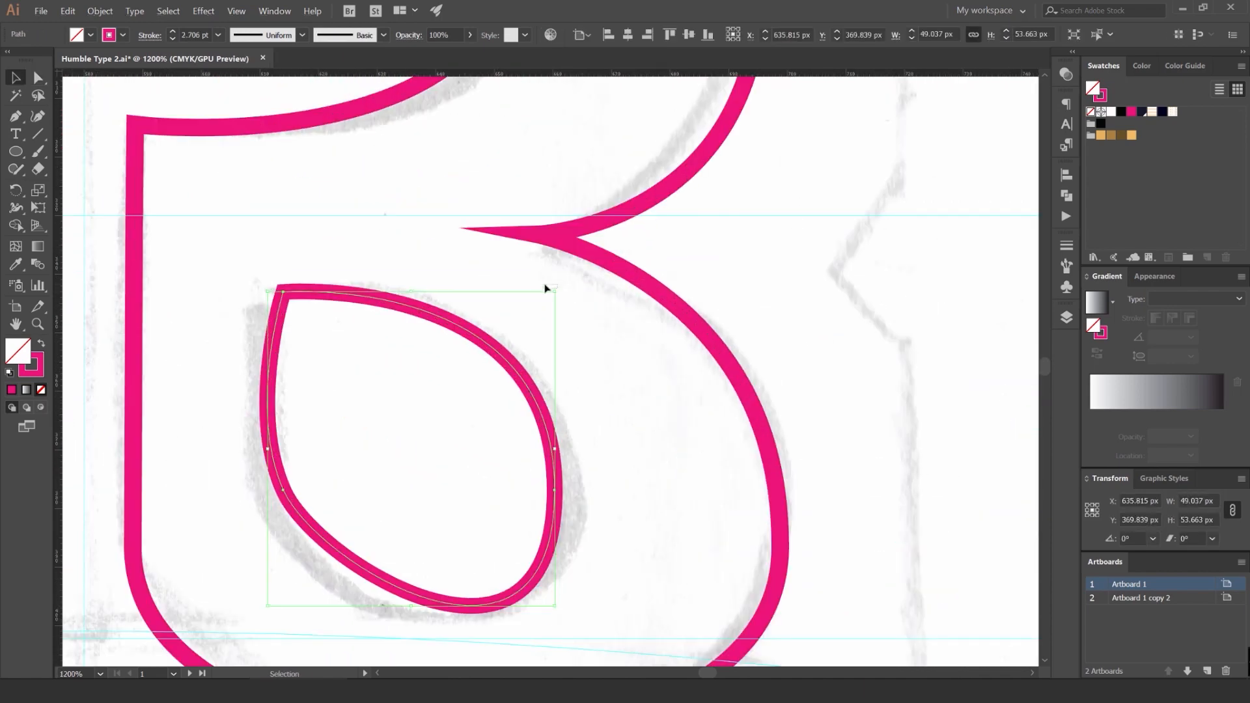
pyautogui.moveTo(555, 291); pyautogui.dragTo(537, 285)
# Step: Round the sharp upper-left corner of the B's lower counter and deselect it
pyautogui.hotkey('ctrl', '-')
pyautogui.hotkey('ctrl', '-')
pyautogui.press('a')
pyautogui.click(424, 328)
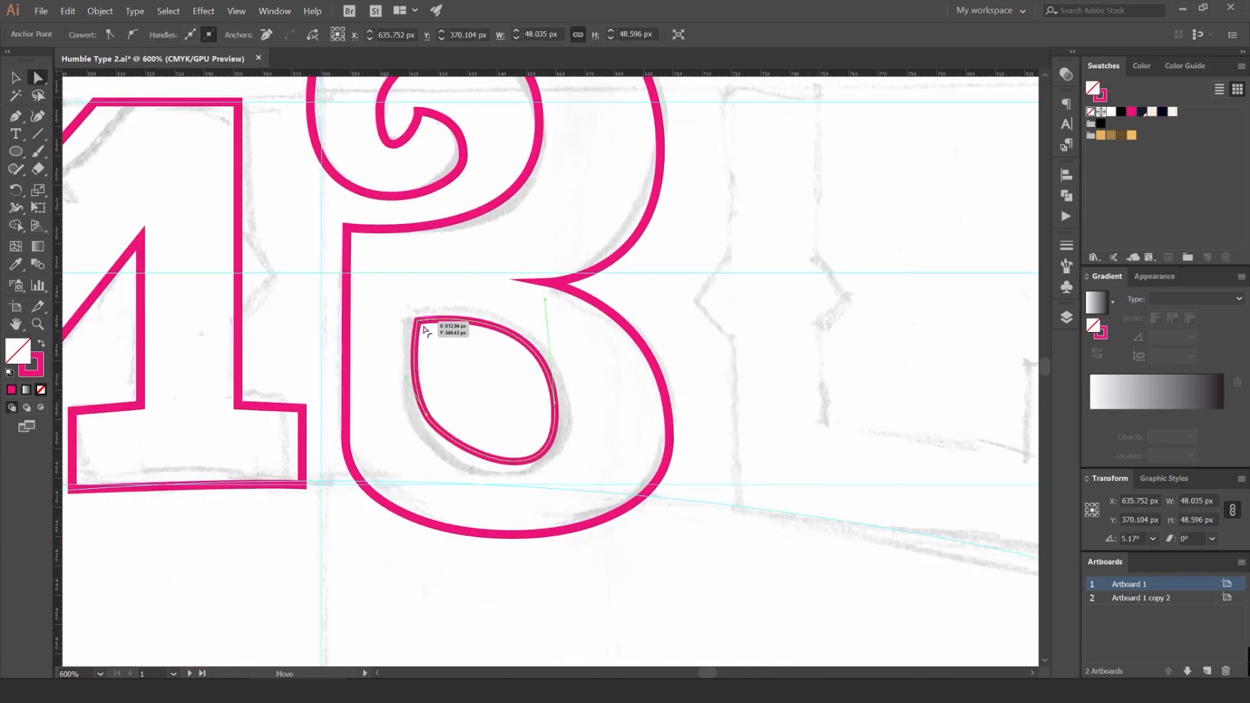
pyautogui.press('v')
pyautogui.click(449, 290)
pyautogui.hotkey('ctrl', '-')
pyautogui.hotkey('ctrl', '-')
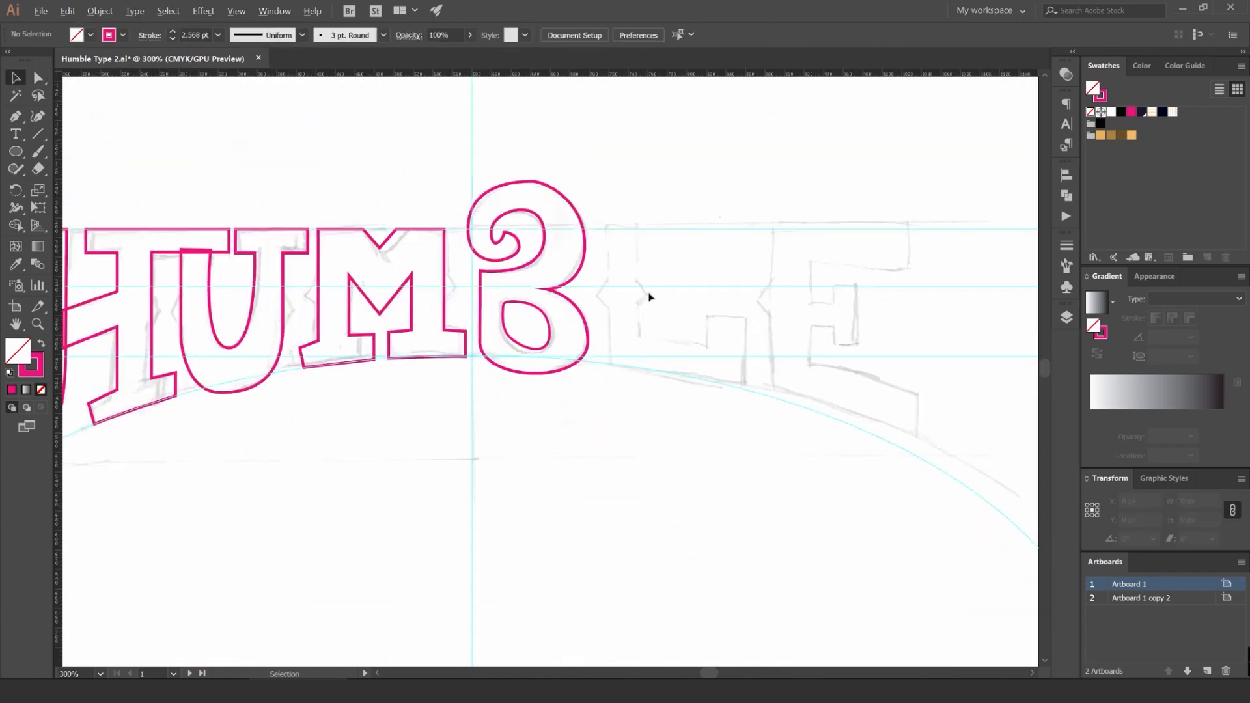
pyautogui.hotkey('ctrl', '-')
pyautogui.hotkey('ctrl', '-')
pyautogui.hotkey('ctrl', '-')
# Step: Preview the B as a solid pink letter with a white lower counter, and undo the fill changes
pyautogui.scroll(3, 608, 301)
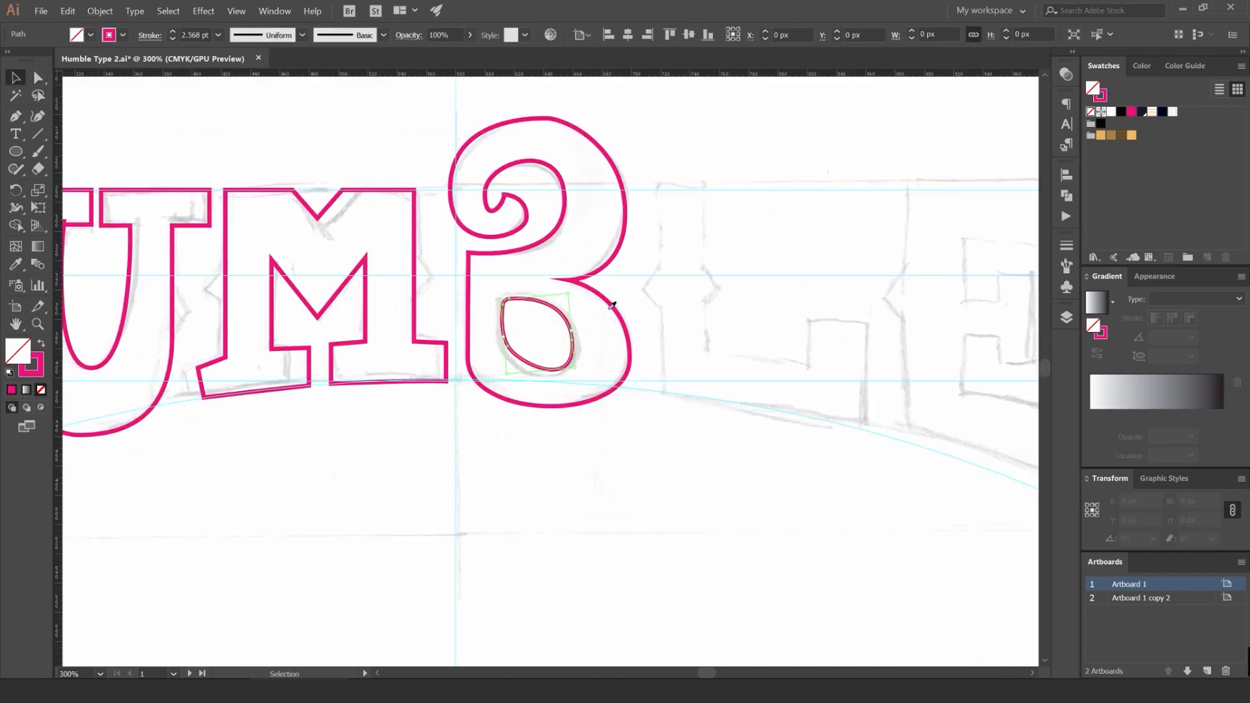
pyautogui.moveTo(644, 261); pyautogui.dragTo(560, 364)
pyautogui.keyDown('shift'); pyautogui.click(572, 329); pyautogui.keyUp('shift')
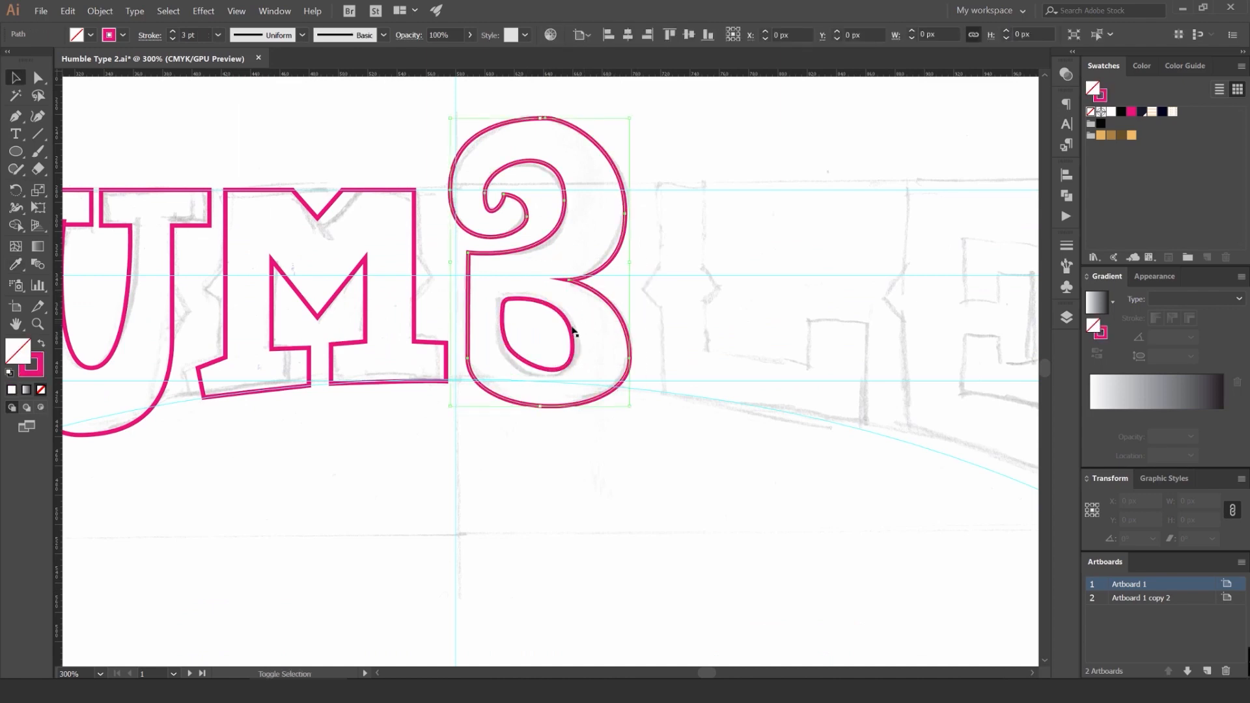
pyautogui.hotkey('shift', 'x')
pyautogui.click(560, 311)
pyautogui.press('i')
pyautogui.click(694, 340)
pyautogui.press('v')
pyautogui.click(696, 338)
pyautogui.scroll(-3, 714, 326)
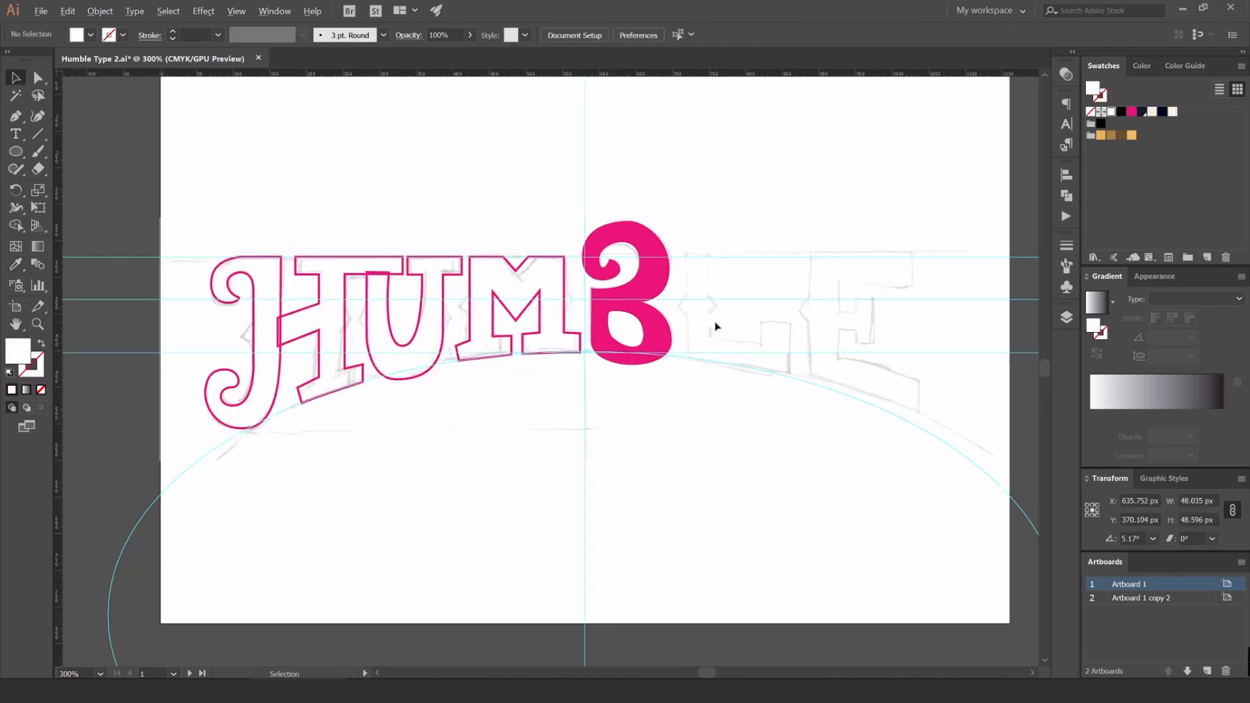
pyautogui.scroll(2, 714, 326)
pyautogui.hotkey('ctrl', 'z')
pyautogui.hotkey('ctrl', 'z')
pyautogui.click(739, 237)
# Step: Move the left anchor of the B's inner spiral slightly up to reshape the hook
pyautogui.scroll(3, 623, 228)
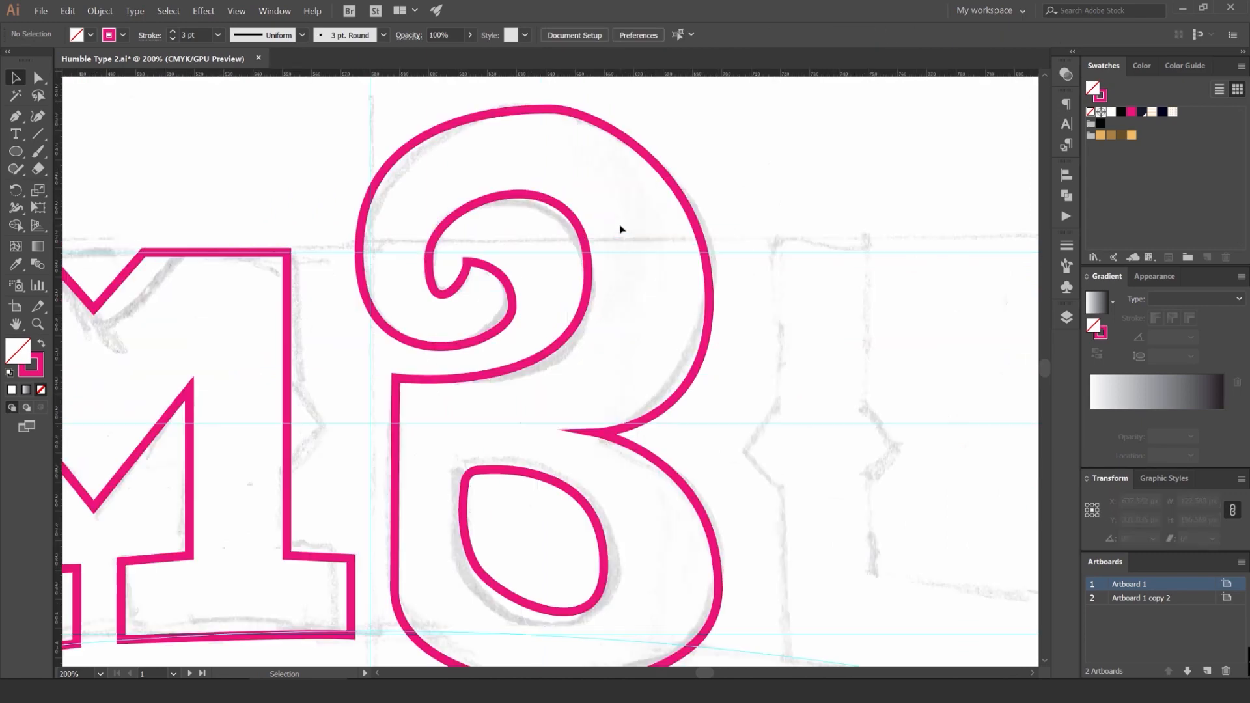
pyautogui.click(511, 304)
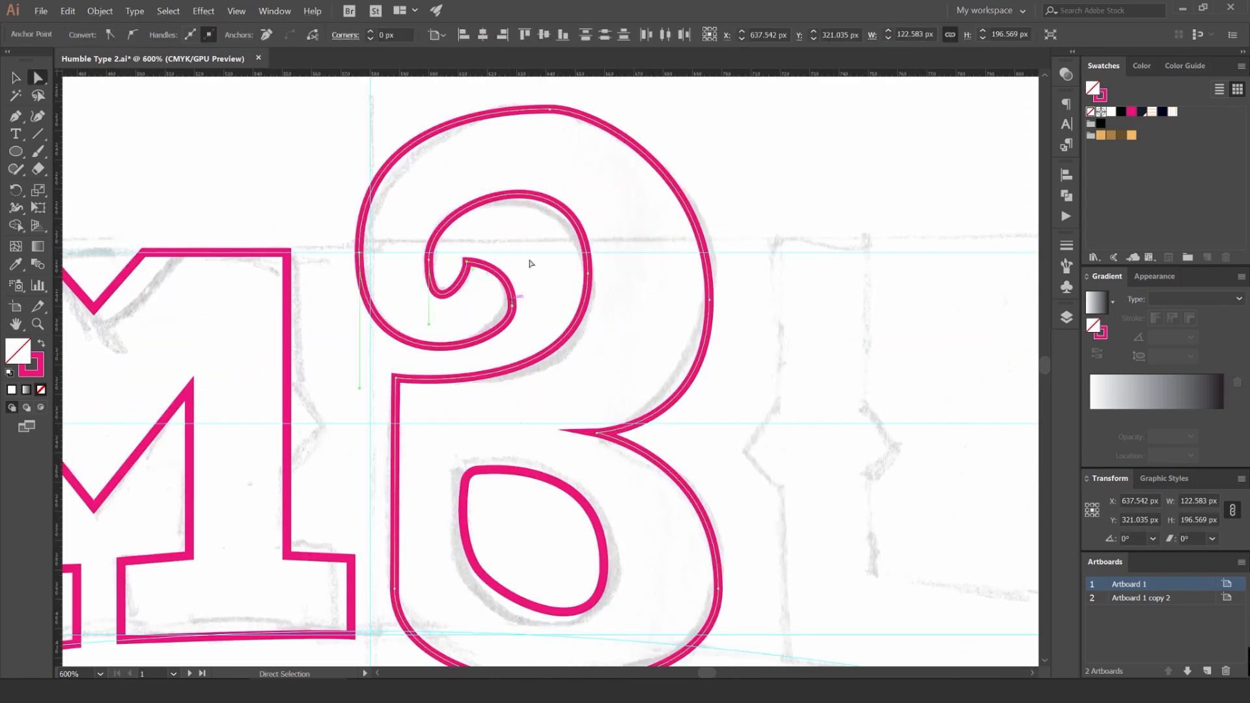
pyautogui.moveTo(428, 260); pyautogui.dragTo(428, 247)
pyautogui.click(454, 250)
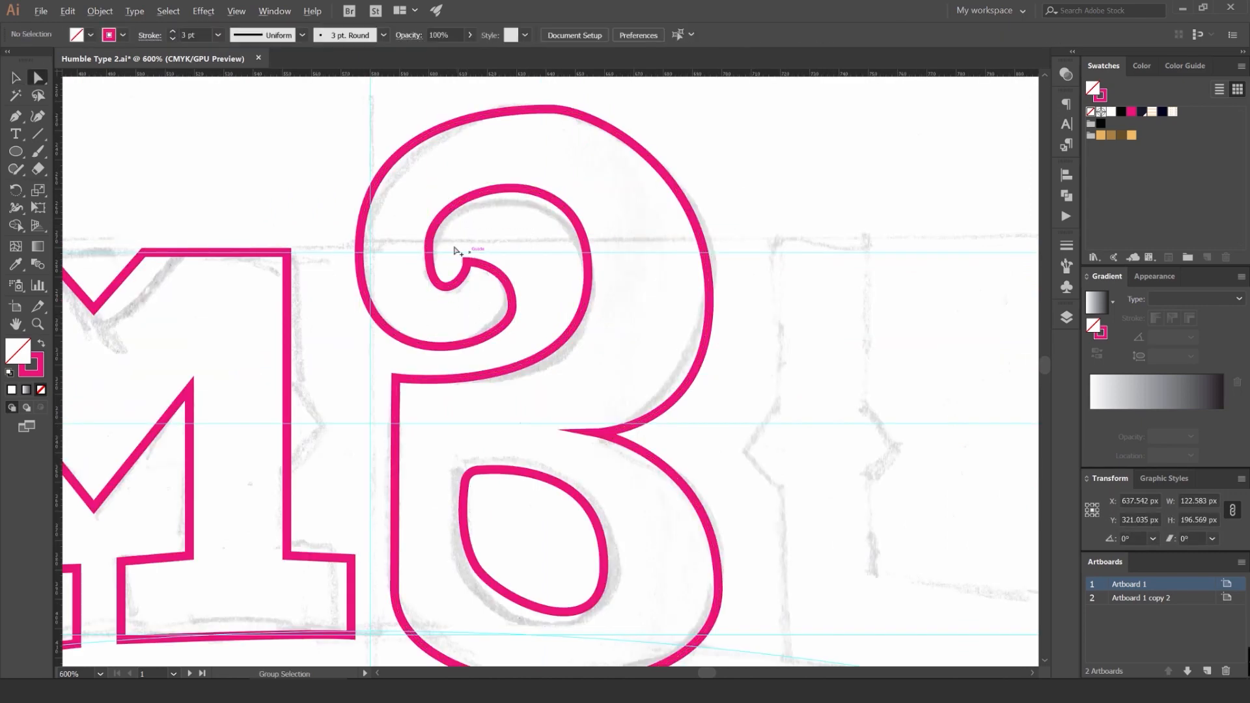
# Step: Pull the right anchor of the B's spiral curl inward and slightly down to tighten the curl
pyautogui.scroll(2, 453, 245)
pyautogui.click(478, 280)
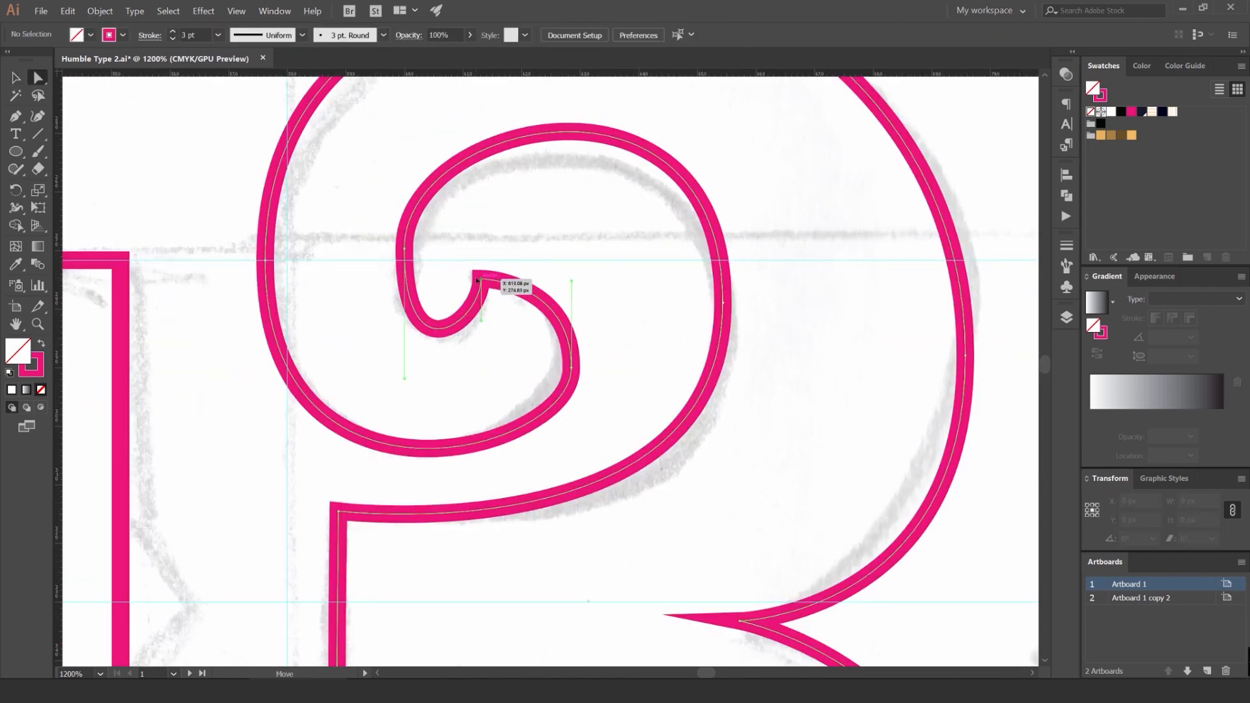
pyautogui.click(572, 368)
pyautogui.moveTo(579, 365); pyautogui.dragTo(541, 383)
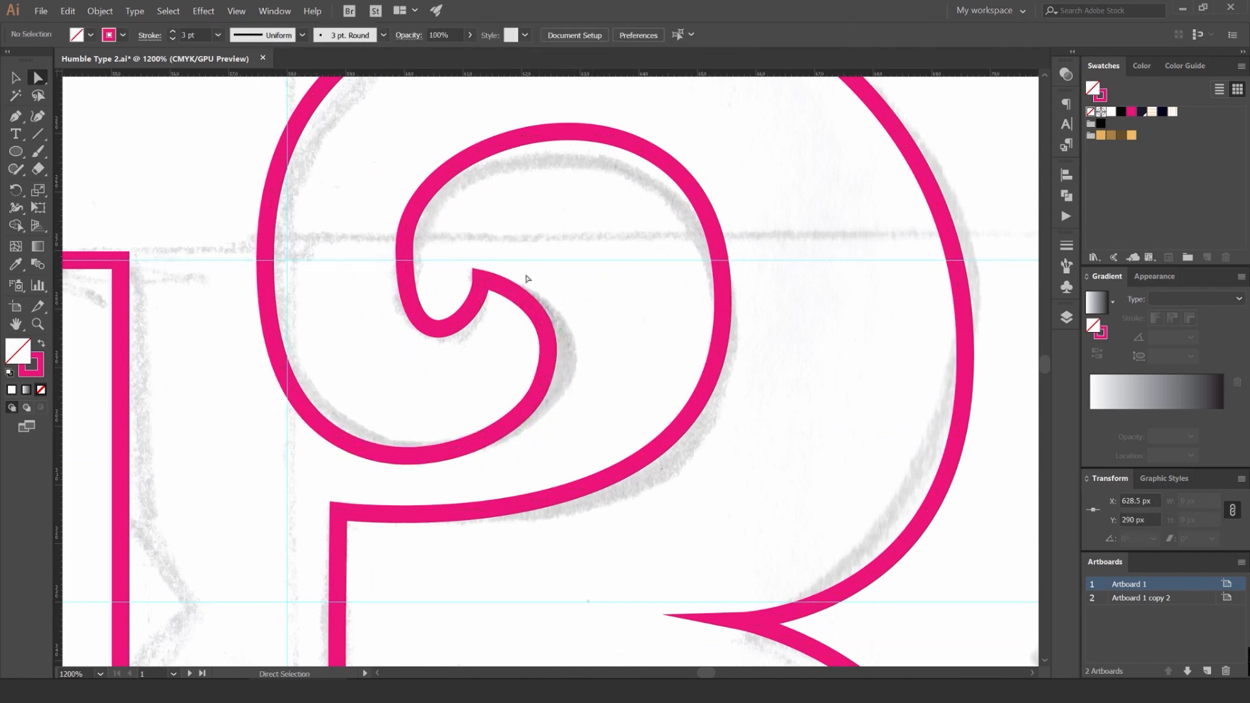
# Step: Round the pointed tip of the B's spiral and deselect the outline
pyautogui.click(491, 274)
pyautogui.click(514, 286)
pyautogui.scroll(-3, 514, 286)
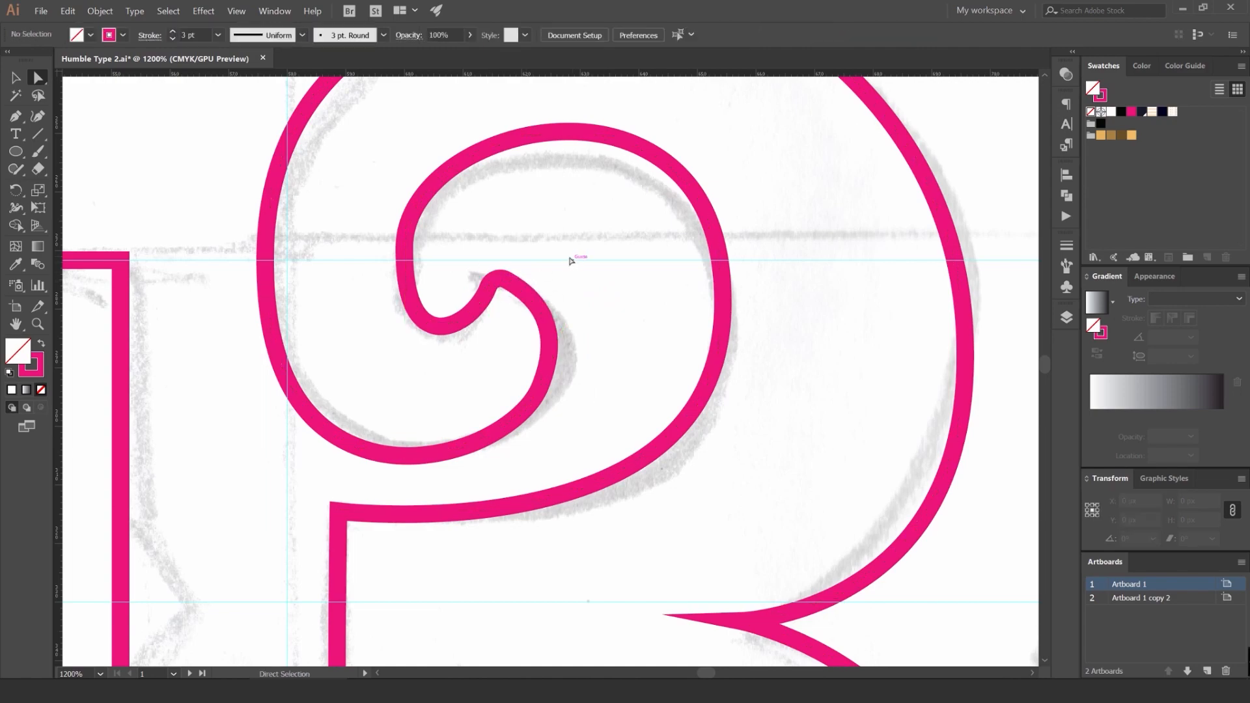
pyautogui.scroll(3, 519, 283)
pyautogui.moveTo(529, 259); pyautogui.dragTo(558, 468)
pyautogui.click(654, 314)
pyautogui.scroll(-3, 656, 313)
pyautogui.scroll(-4, 656, 314)
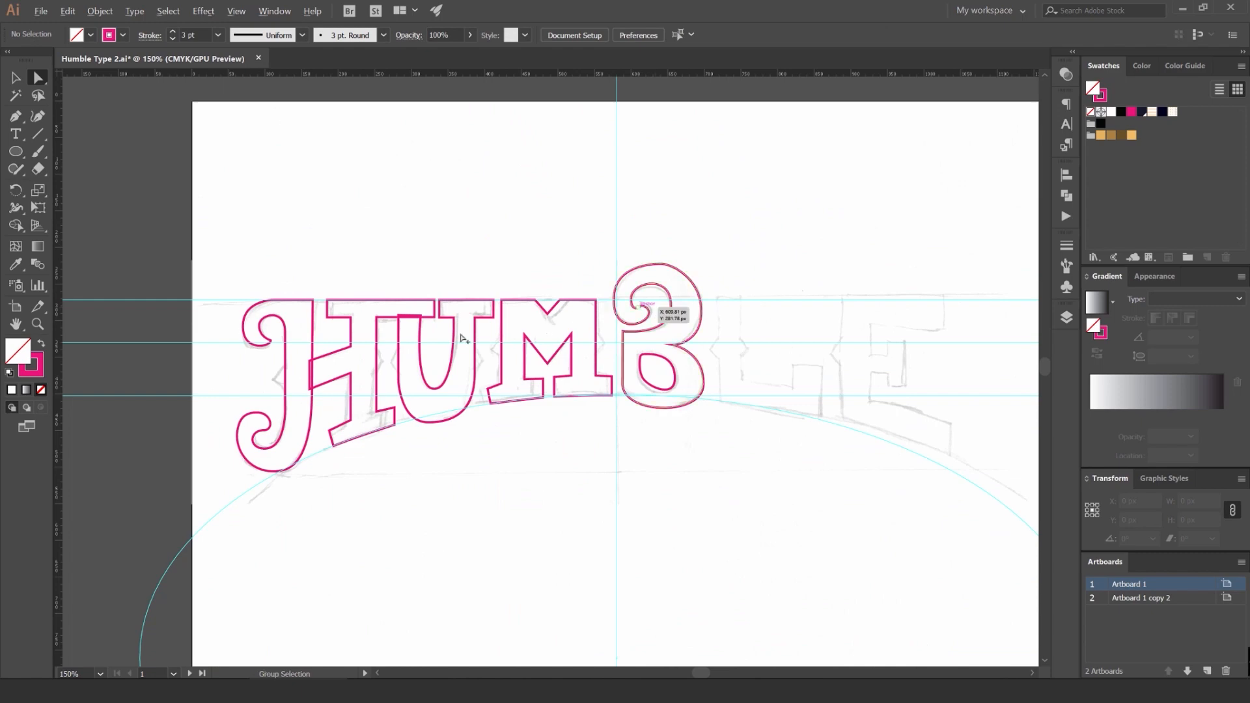
# Step: Round the pointed tip of the H's upper-left swirl by increasing its corner radius, and deselect the letter
pyautogui.scroll(1, 302, 335)
pyautogui.scroll(4, 330, 339)
pyautogui.scroll(5, 461, 342)
pyautogui.click(568, 463)
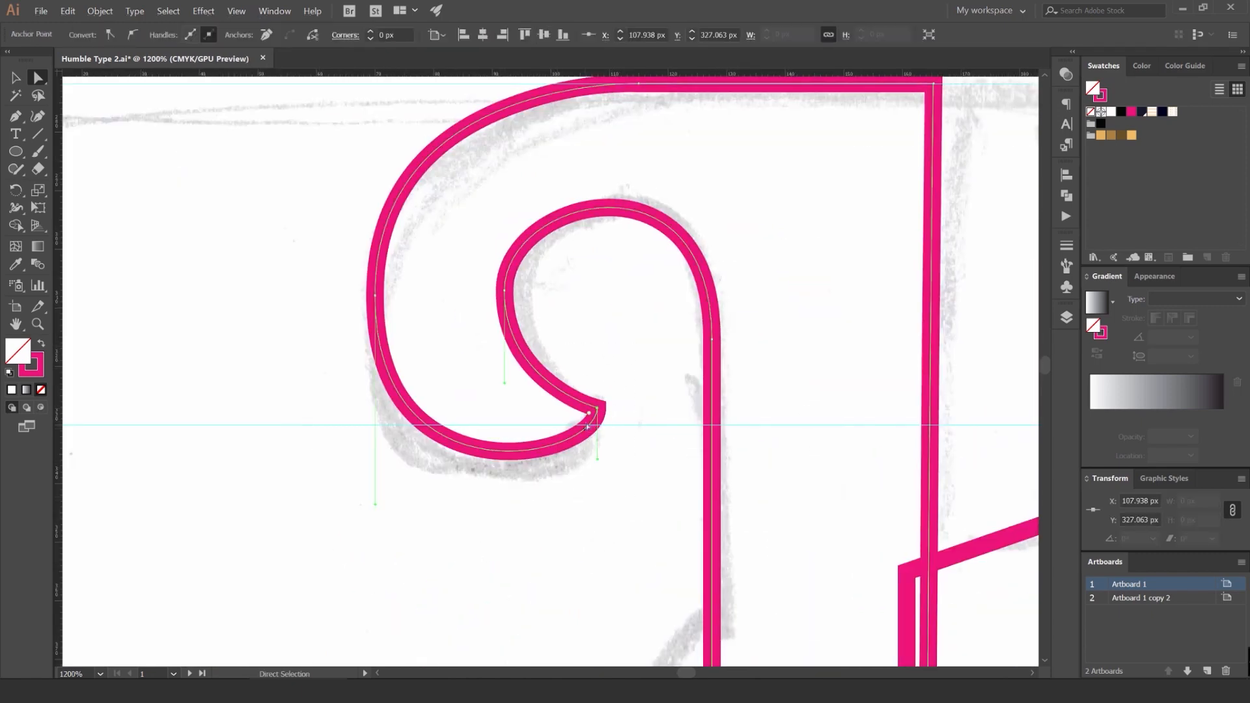
pyautogui.scroll(4, 600, 410)
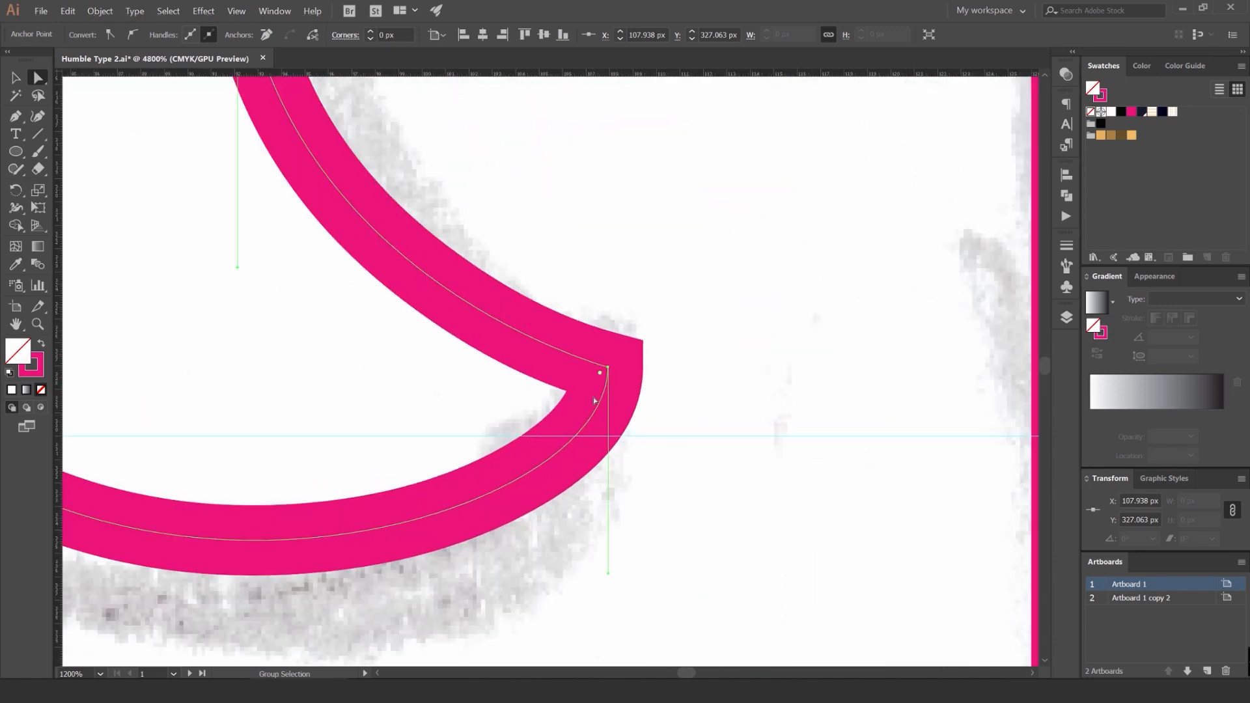
pyautogui.scroll(-1, 602, 385)
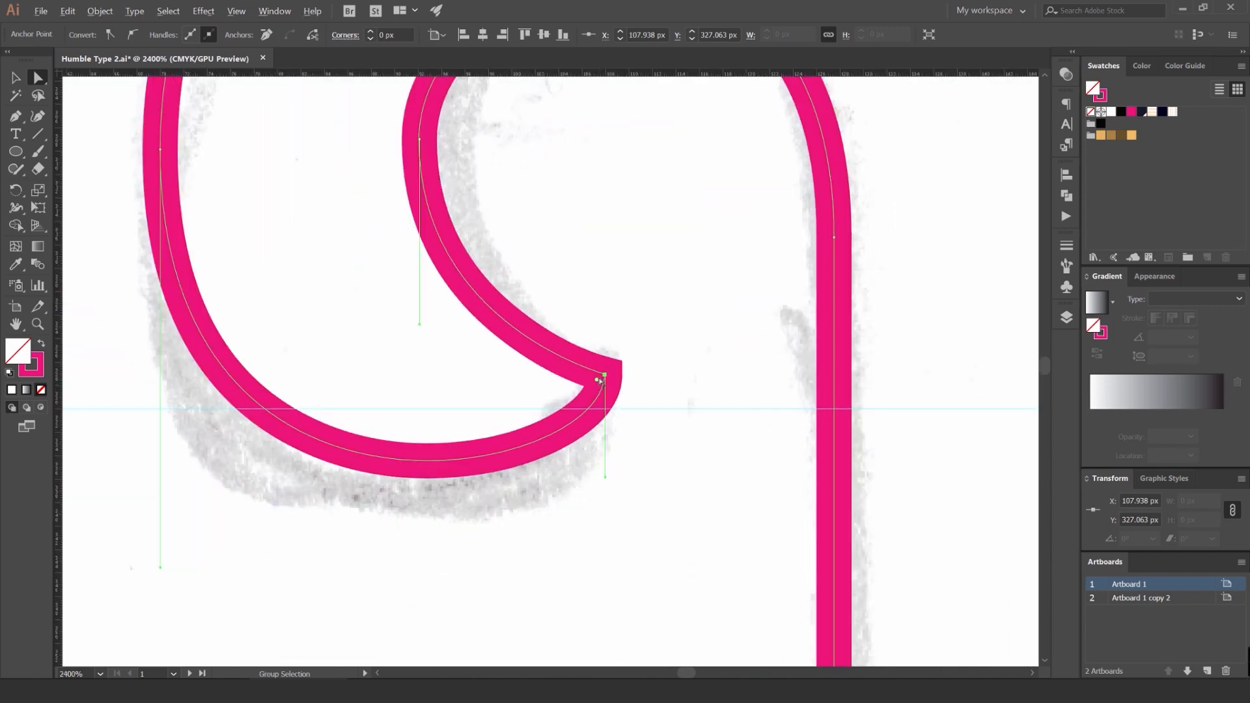
pyautogui.click(372, 32)
pyautogui.click(372, 32)
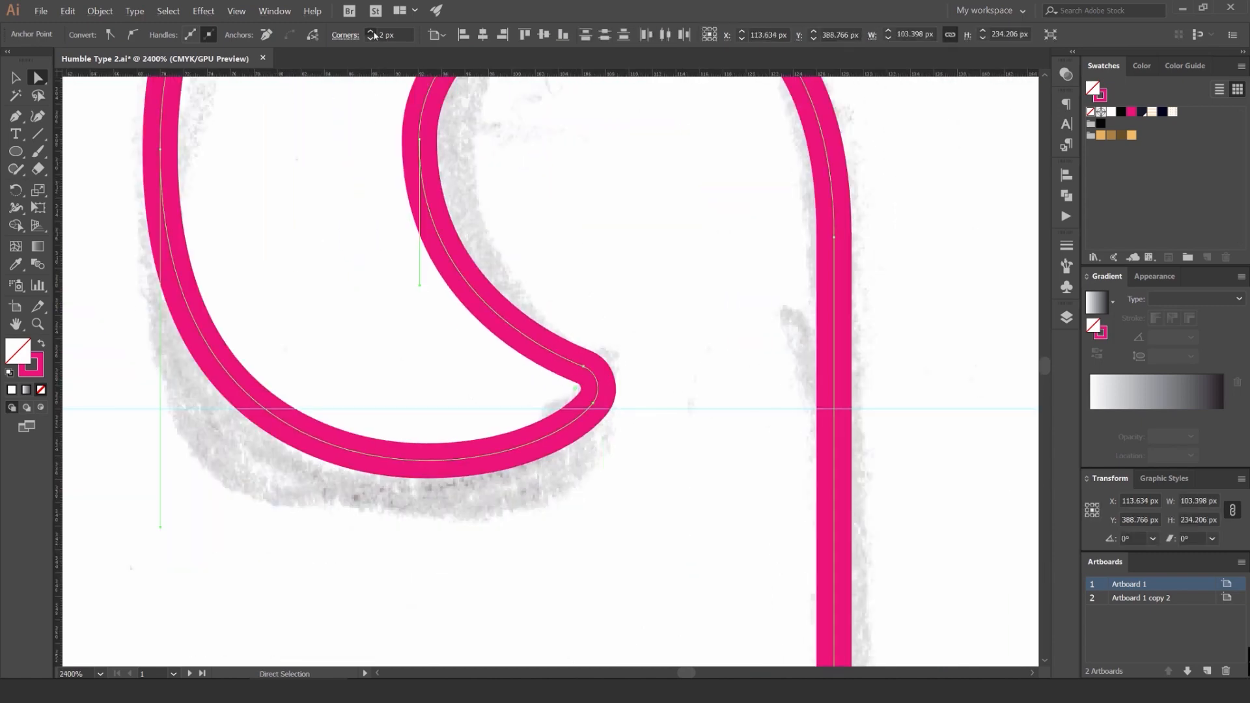
pyautogui.click(372, 32)
pyautogui.click(372, 32)
pyautogui.moveTo(529, 396); pyautogui.dragTo(430, 424)
pyautogui.press('v')
pyautogui.click(620, 280)
pyautogui.hotkey('ctrl', '1')
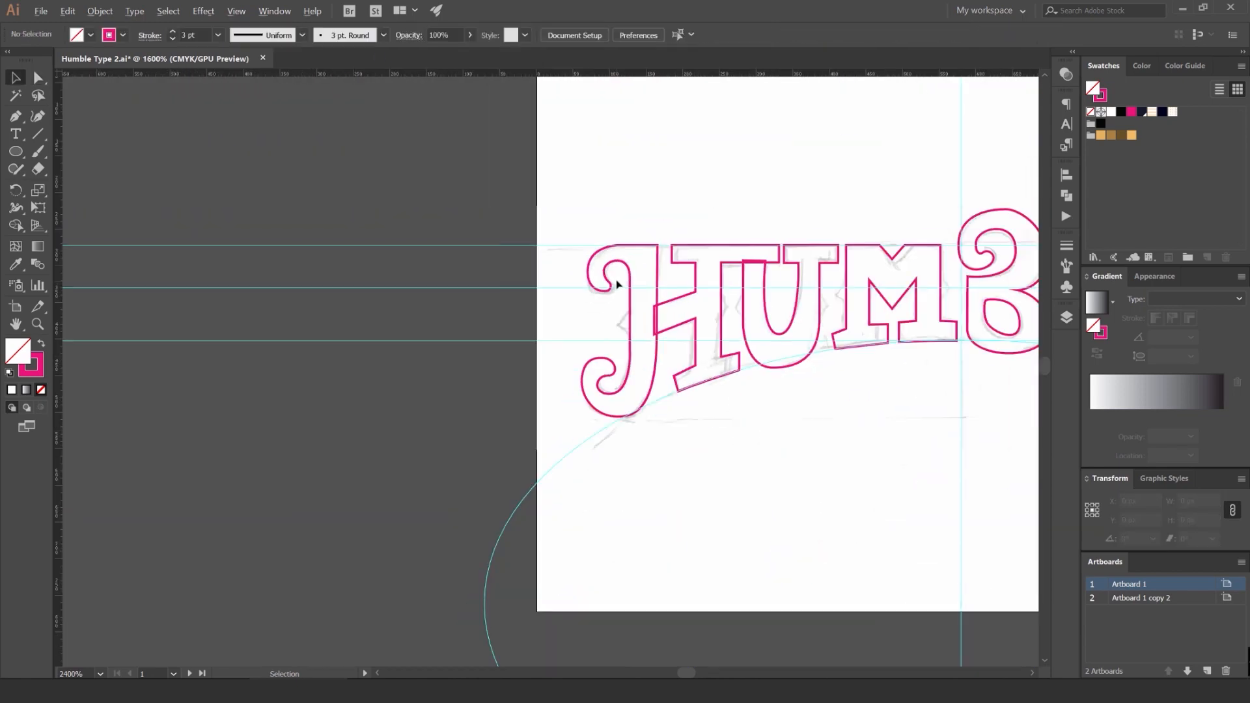
pyautogui.hotkey('ctrl', '+')
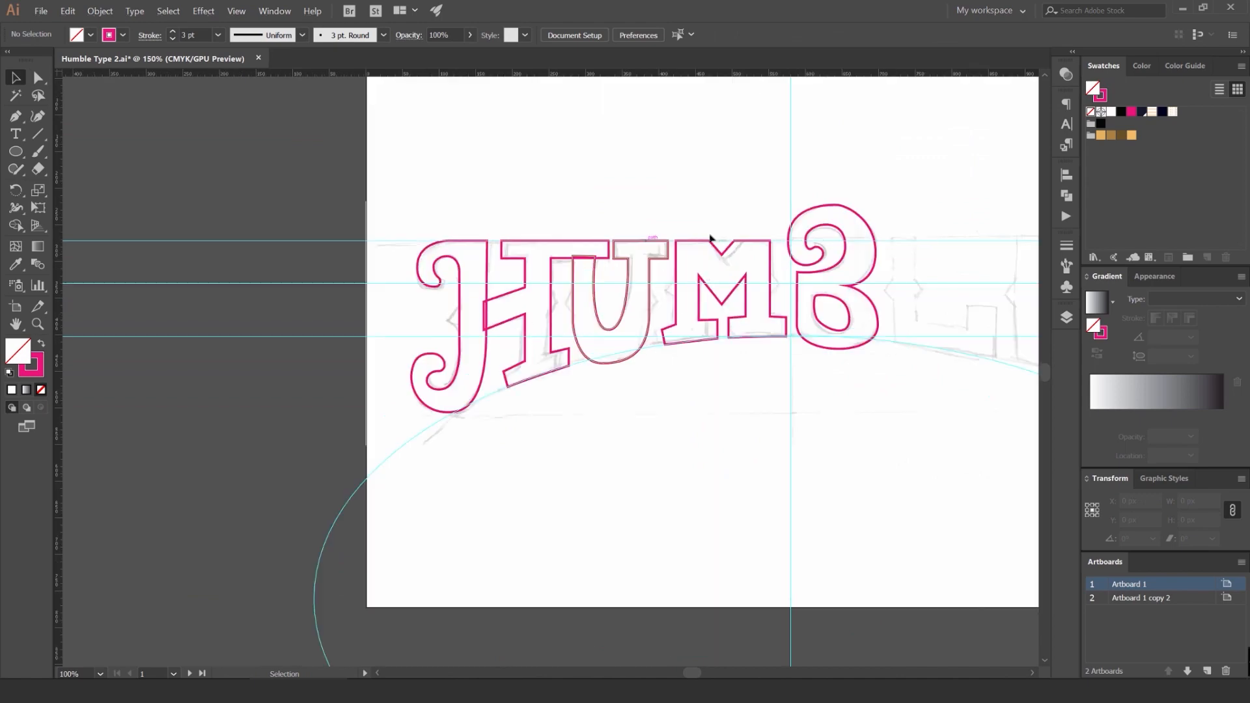
pyautogui.moveTo(712, 243); pyautogui.dragTo(426, 245)
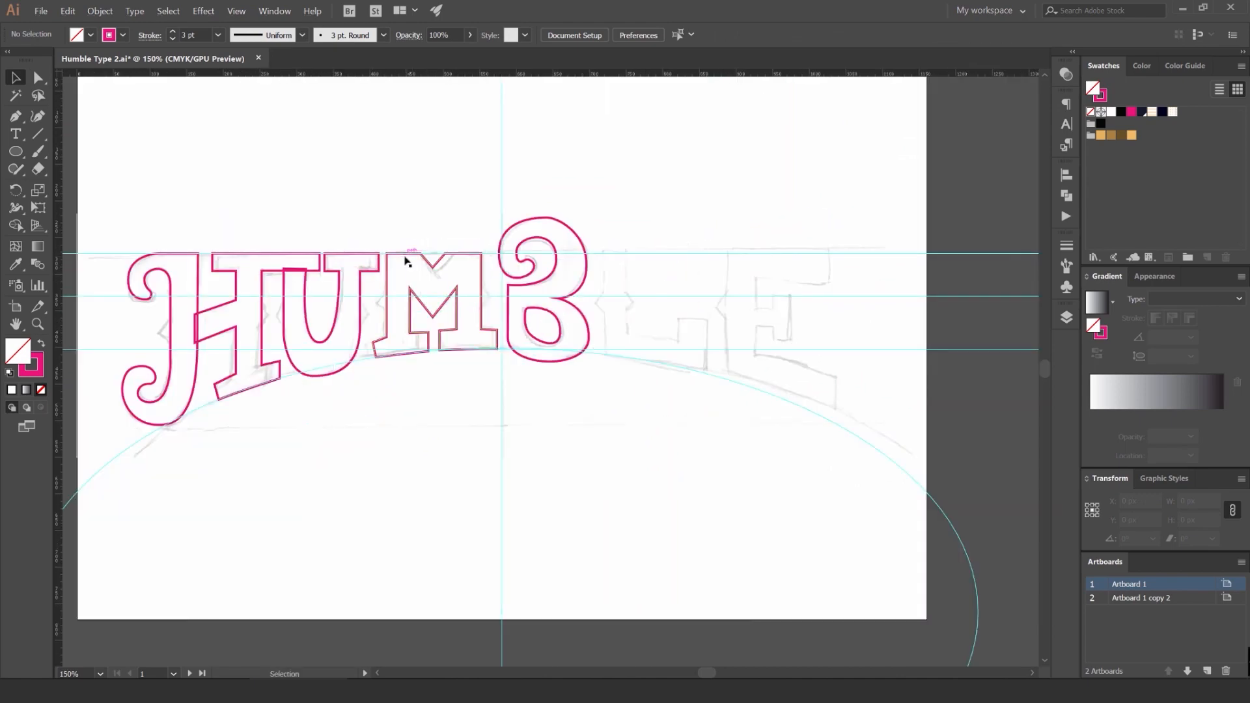
pyautogui.scroll(2, 608, 253)
pyautogui.moveTo(597, 254); pyautogui.dragTo(650, 242)
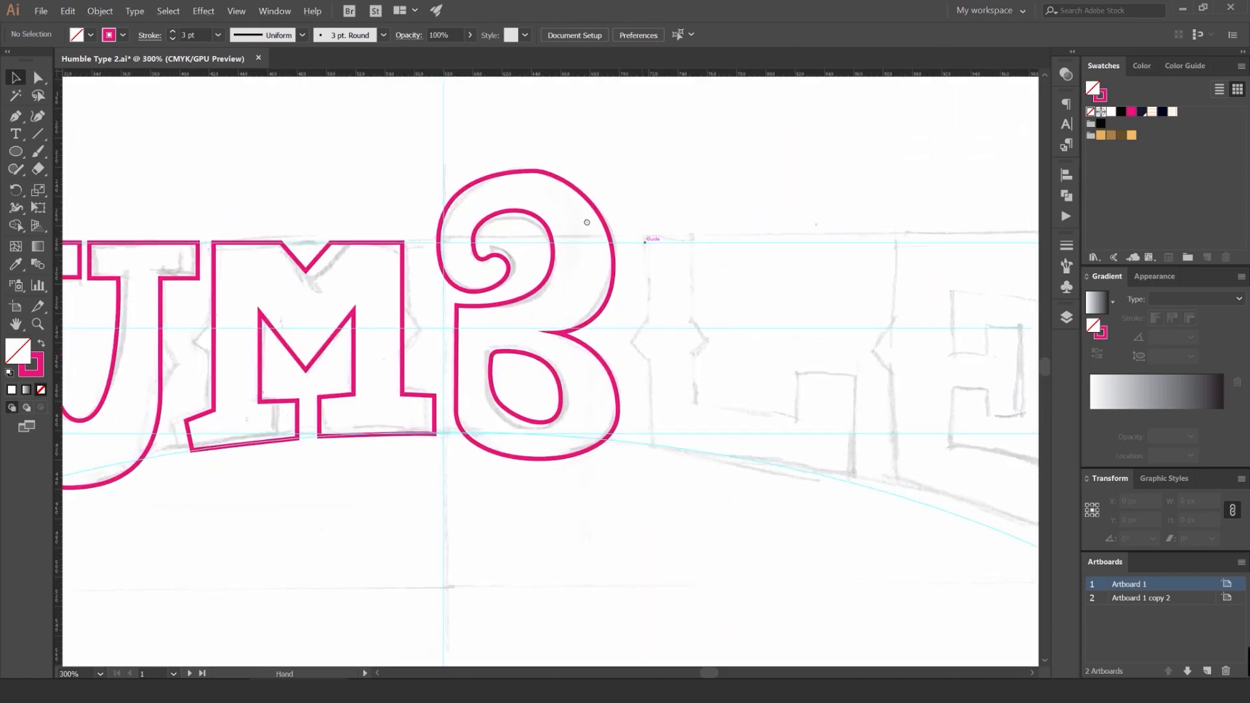
# Step: Lengthen the horizontal handle of the B's top anchor to fill out the upper curve, and check the neighbouring right-hand curve
pyautogui.scroll(3, 498, 219)
pyautogui.moveTo(658, 156); pyautogui.dragTo(596, 261)
pyautogui.press('a')
pyautogui.moveTo(634, 159); pyautogui.dragTo(530, 229)
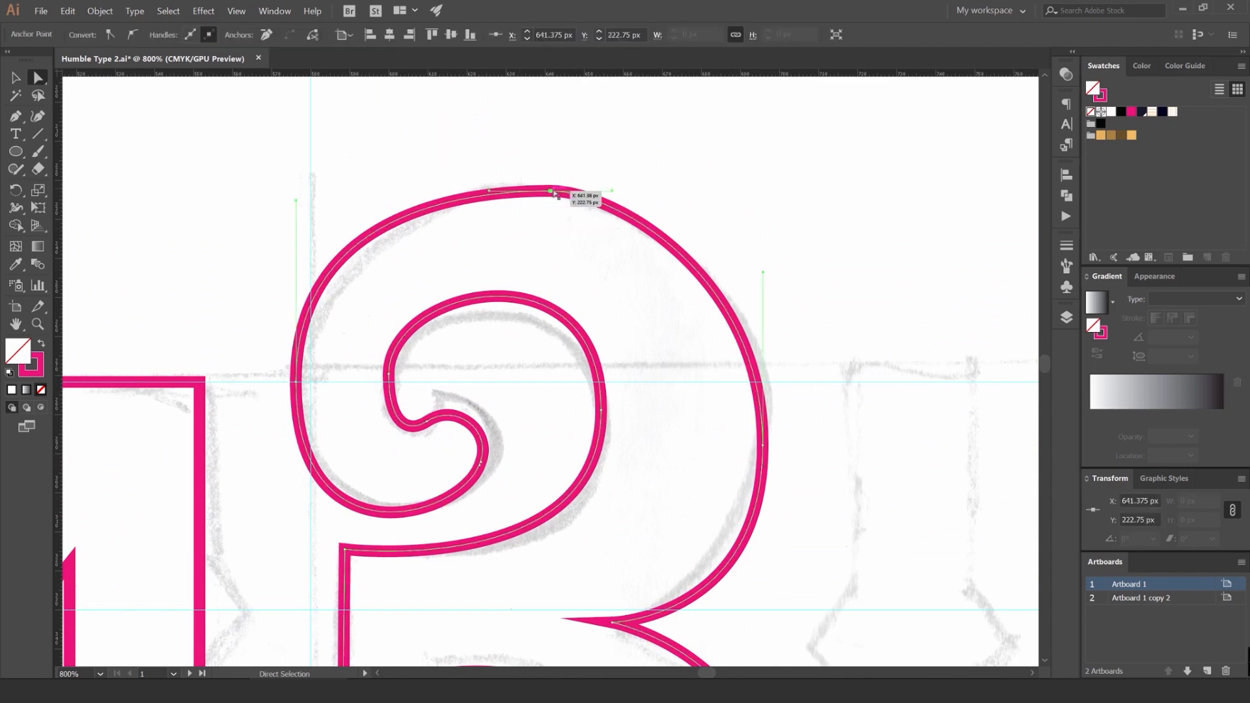
pyautogui.moveTo(613, 191); pyautogui.dragTo(659, 191)
pyautogui.moveTo(734, 224); pyautogui.dragTo(635, 183)
pyautogui.click(636, 188)
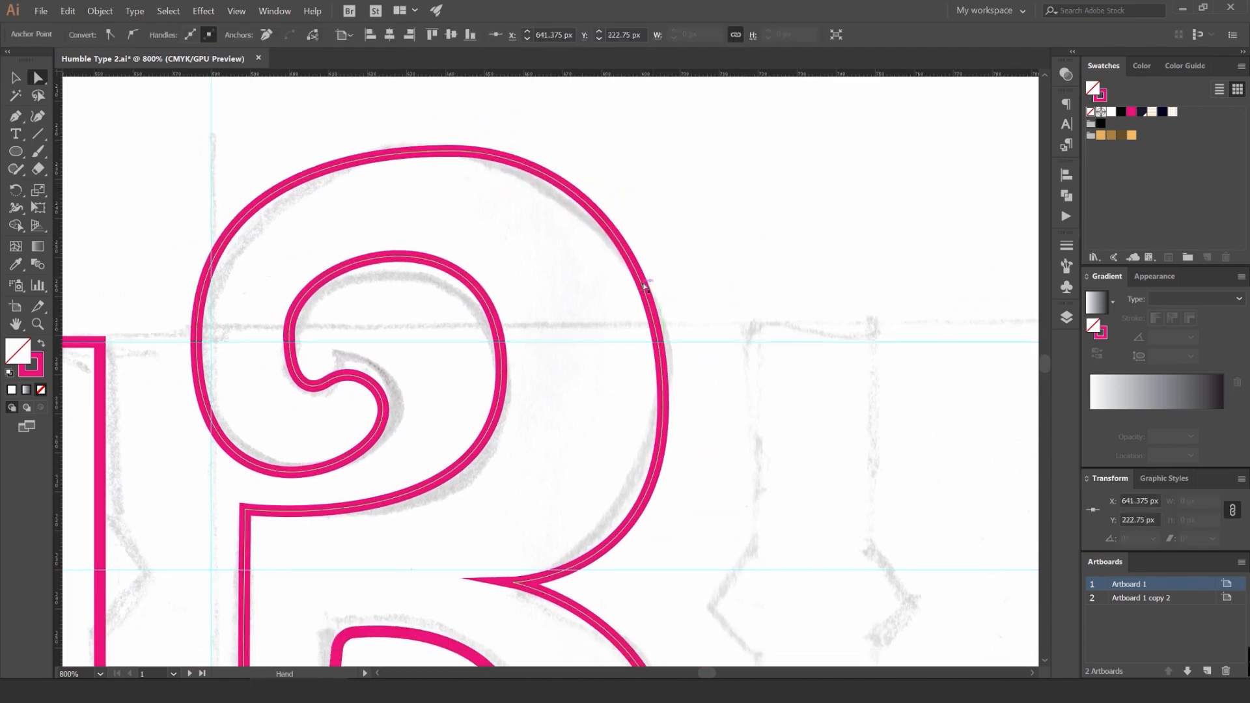
pyautogui.click(663, 403)
pyautogui.click(659, 217)
# Step: Adjust the upper curve of the B's inner spiral and move its left anchor up about 2.4 px
pyautogui.scroll(2, 475, 140)
pyautogui.moveTo(474, 141); pyautogui.dragTo(811, 142)
pyautogui.scroll(-1, 623, 298)
pyautogui.moveTo(623, 297); pyautogui.dragTo(491, 178)
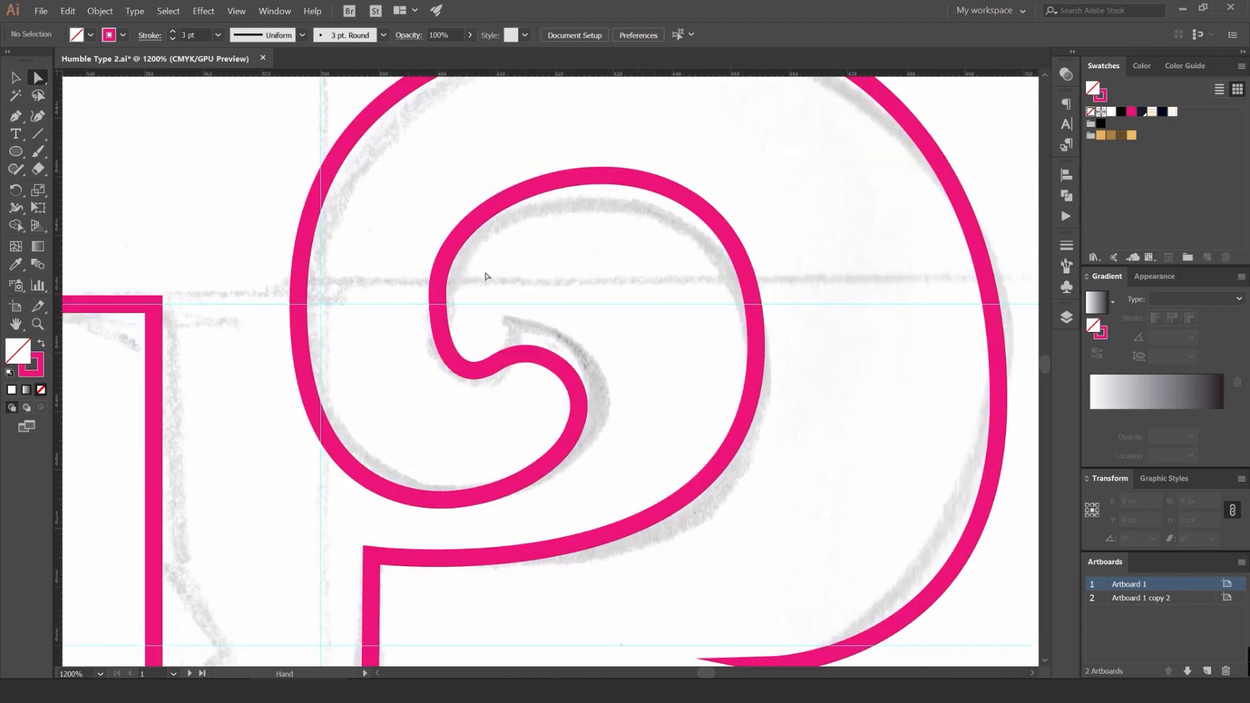
pyautogui.click(449, 254)
pyautogui.moveTo(441, 162); pyautogui.dragTo(558, 157)
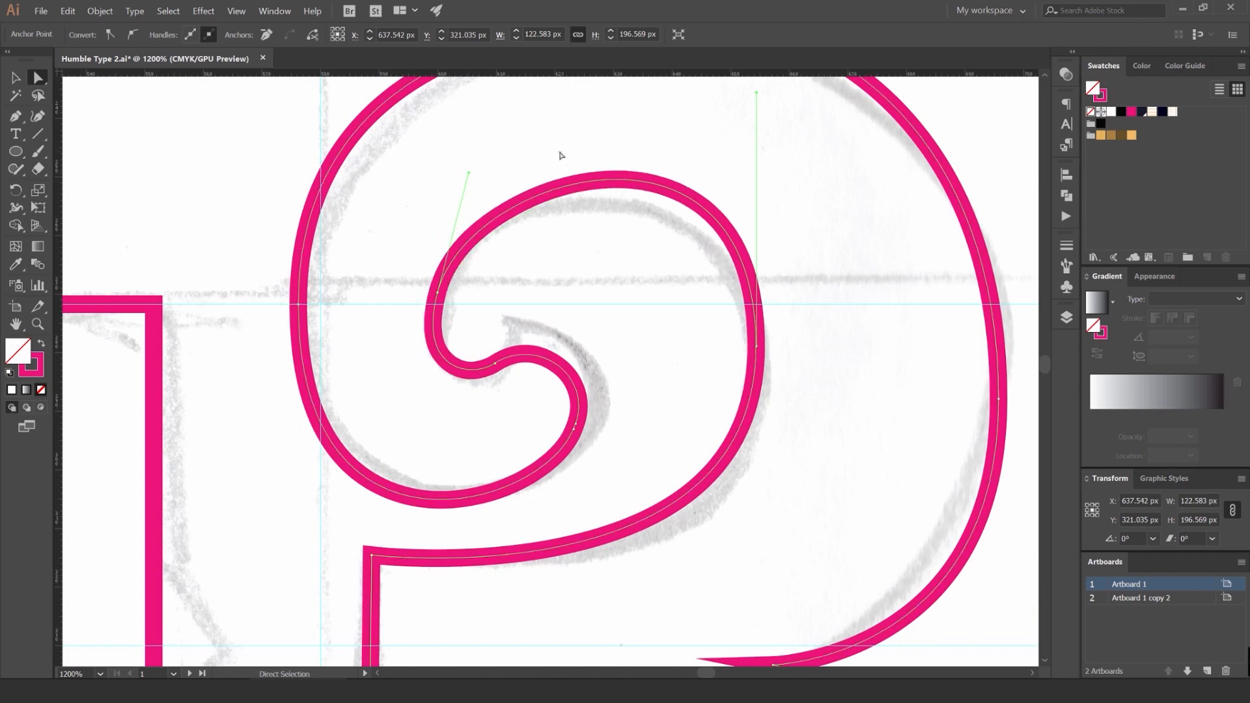
pyautogui.click(528, 263)
pyautogui.moveTo(453, 303); pyautogui.dragTo(441, 273)
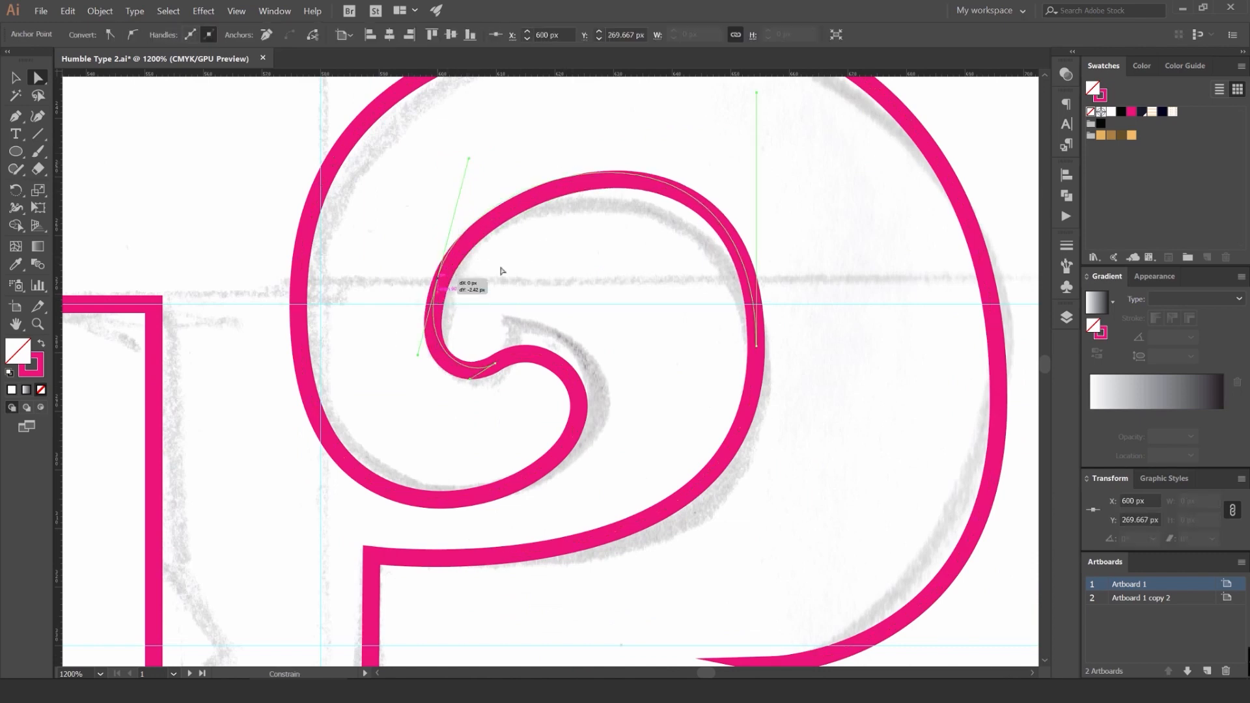
pyautogui.click(505, 272)
# Step: Examine the B's spiral and overall outline against the sketch
pyautogui.moveTo(607, 344); pyautogui.dragTo(566, 333)
pyautogui.scroll(-3, 573, 312)
pyautogui.scroll(3, 535, 277)
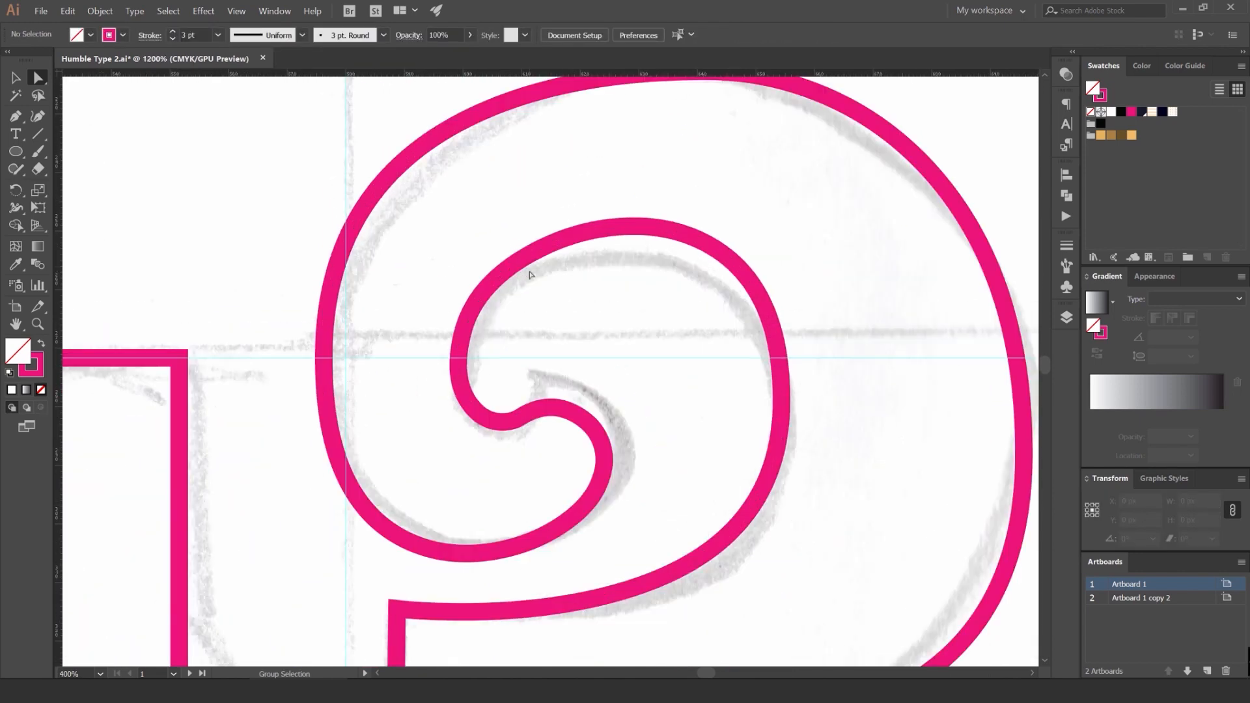
pyautogui.moveTo(430, 300); pyautogui.dragTo(507, 355)
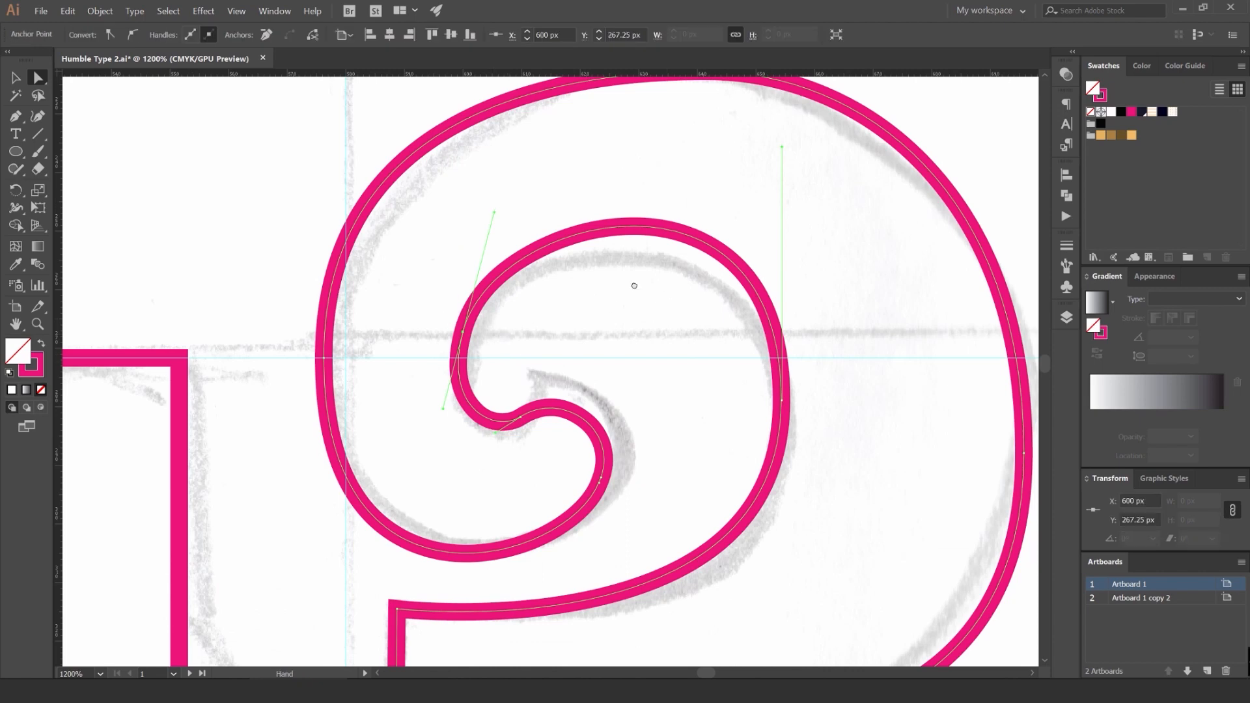
pyautogui.moveTo(634, 285); pyautogui.dragTo(528, 241)
pyautogui.click(739, 170)
pyautogui.scroll(-2, 661, 355)
pyautogui.moveTo(646, 369); pyautogui.dragTo(614, 203)
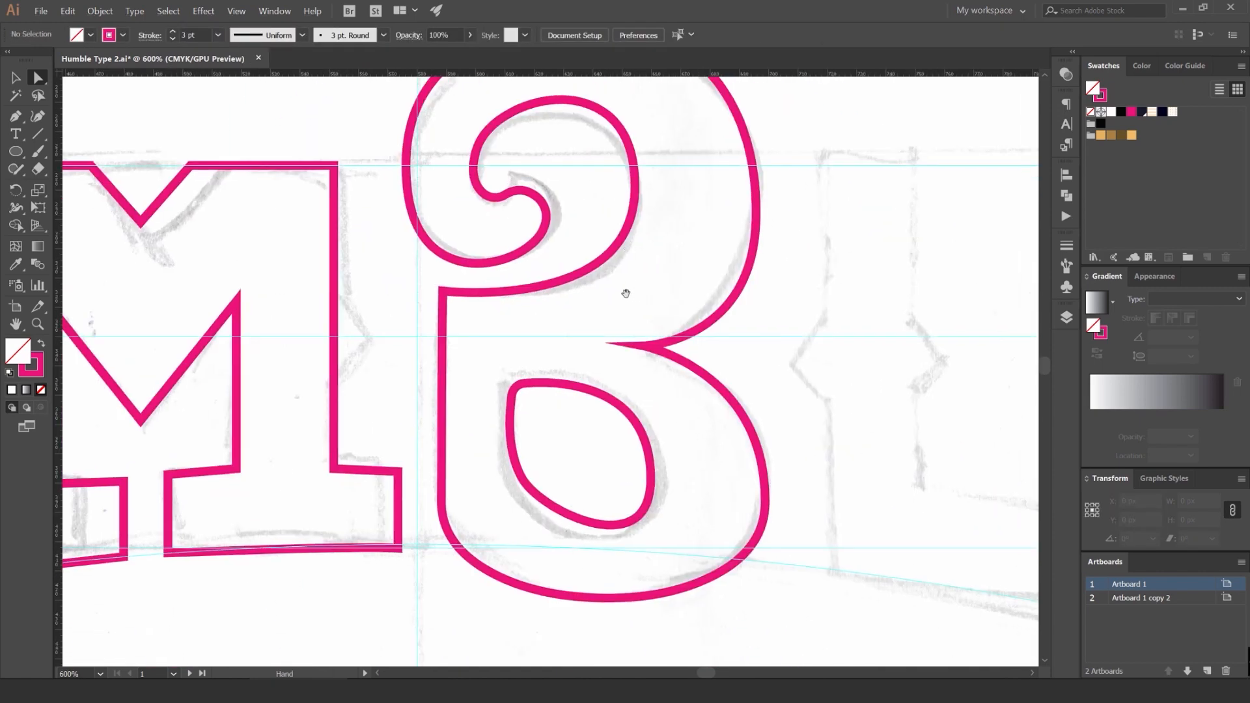
pyautogui.moveTo(625, 294); pyautogui.dragTo(609, 285)
pyautogui.moveTo(633, 331); pyautogui.dragTo(608, 364)
pyautogui.scroll(-2, 619, 363)
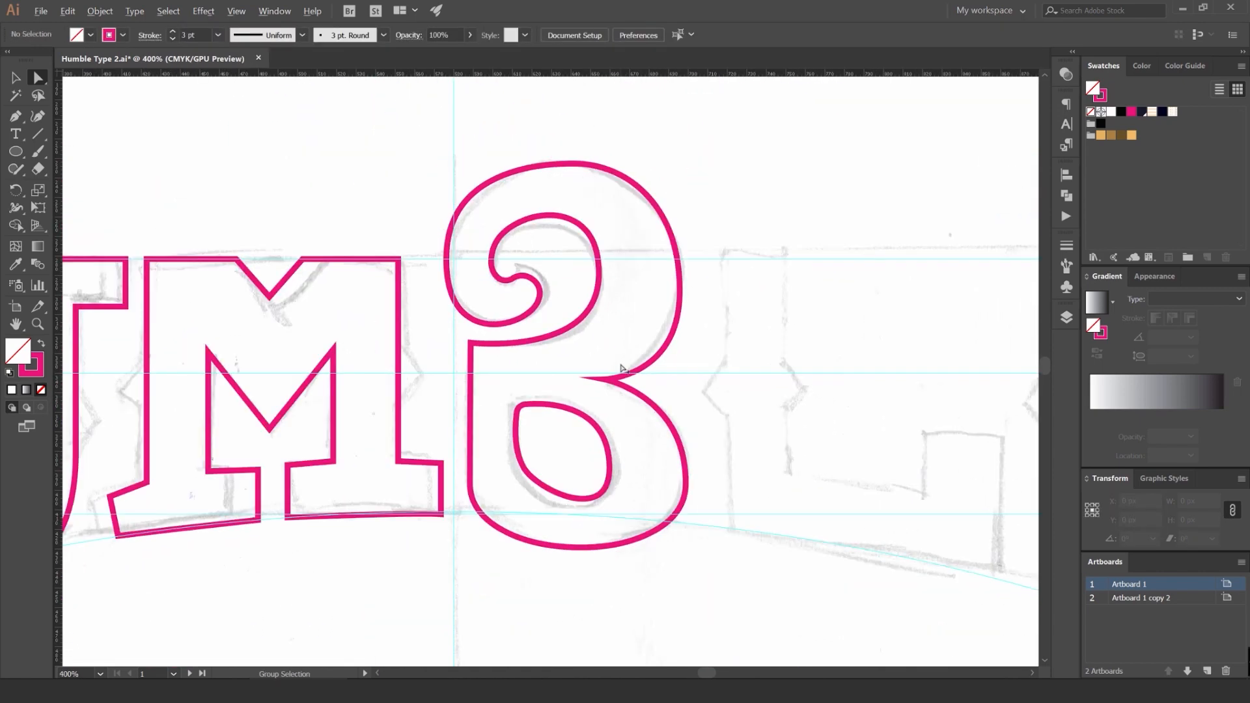
# Step: Give the B's outline round stroke corners to blunt the sharp spike at its waist, and deselect it
pyautogui.scroll(2, 621, 366)
pyautogui.click(684, 349)
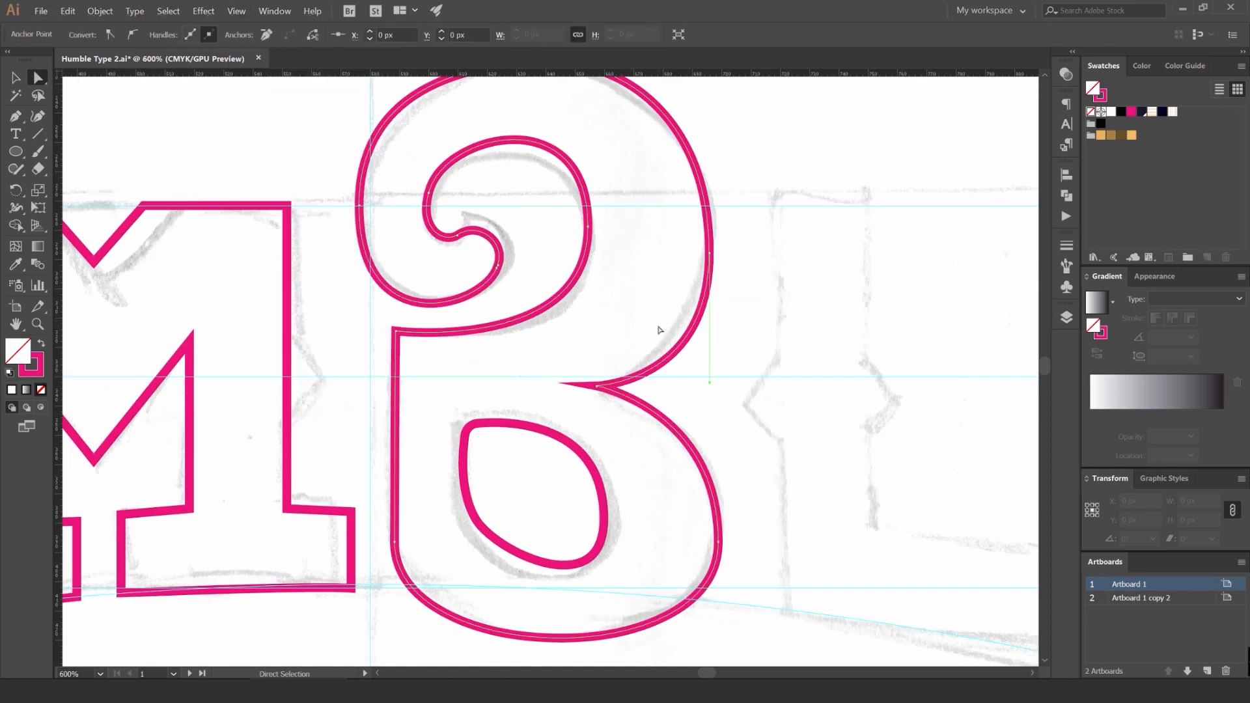
pyautogui.scroll(3, 610, 368)
pyautogui.click(554, 414)
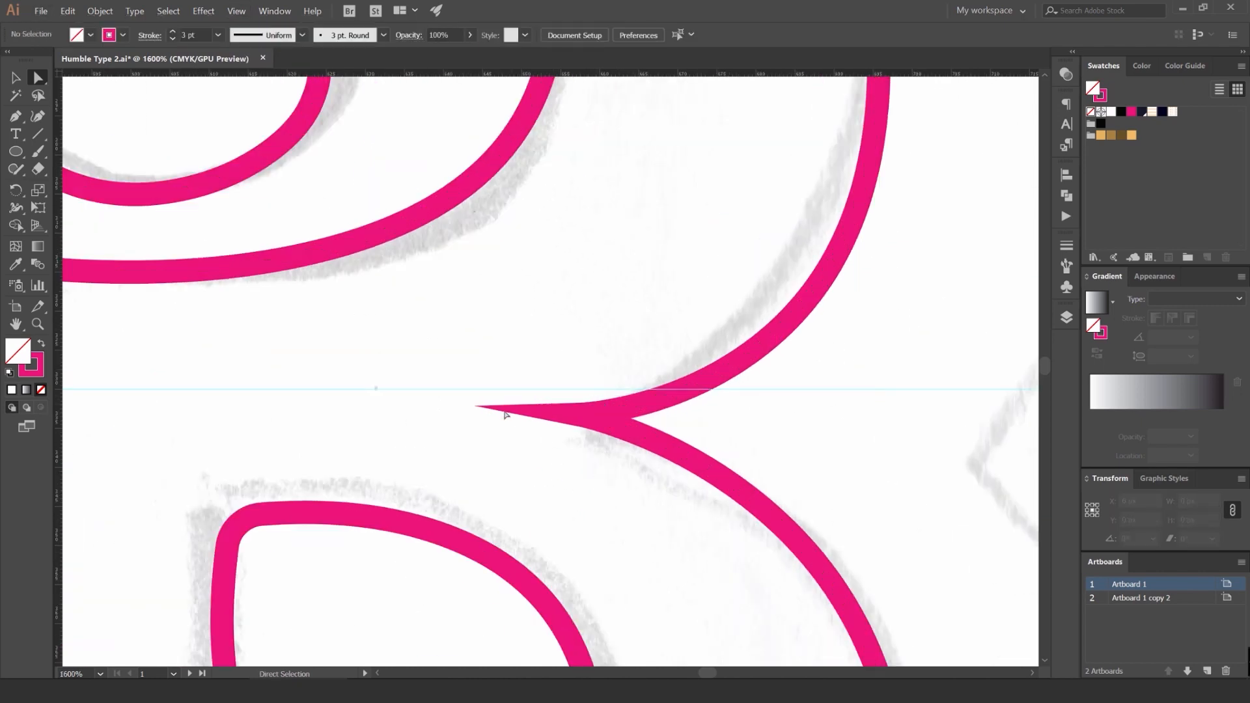
pyautogui.click(615, 423)
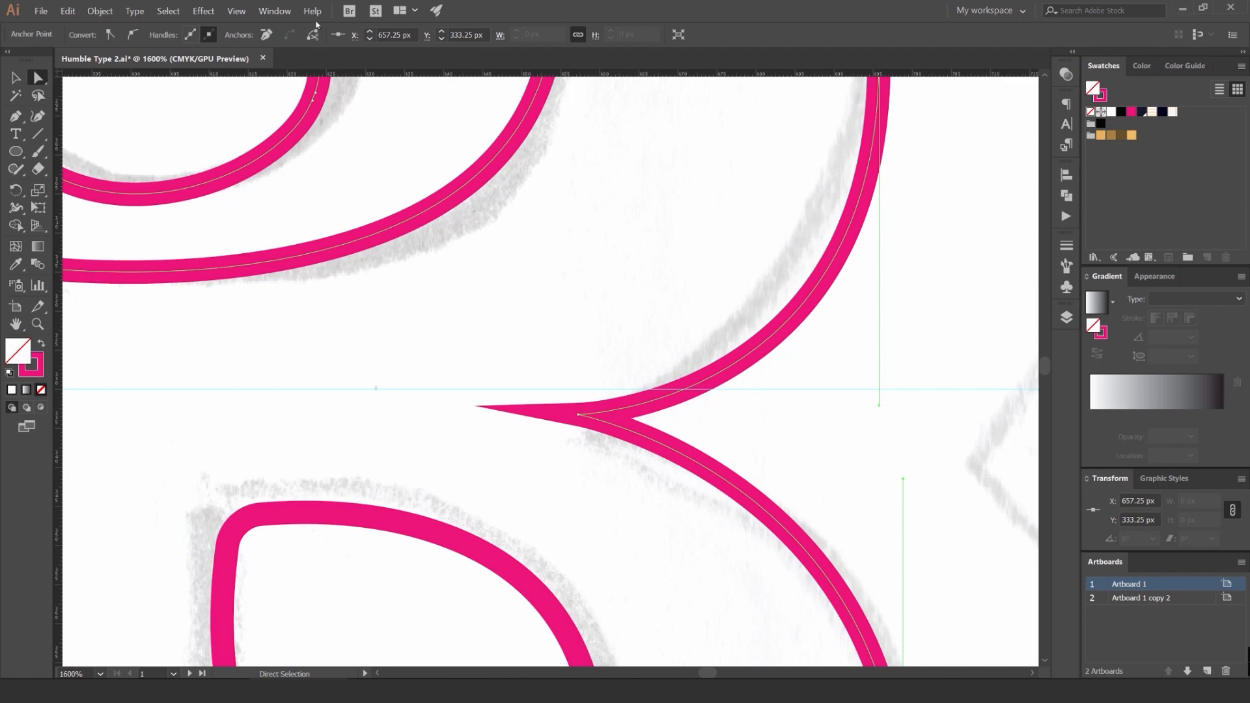
pyautogui.click(275, 11)
pyautogui.click(346, 427)
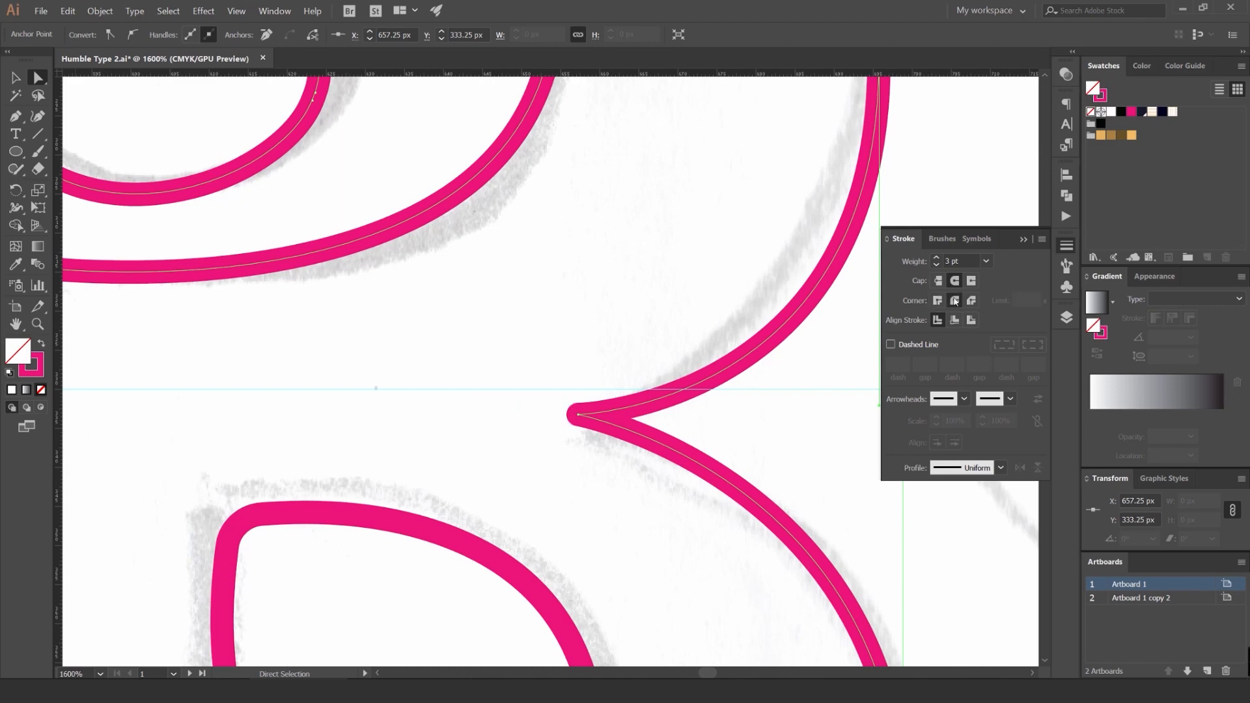
pyautogui.hotkey('ctrl', 'shift', 'a')
pyautogui.scroll(1, 589, 422)
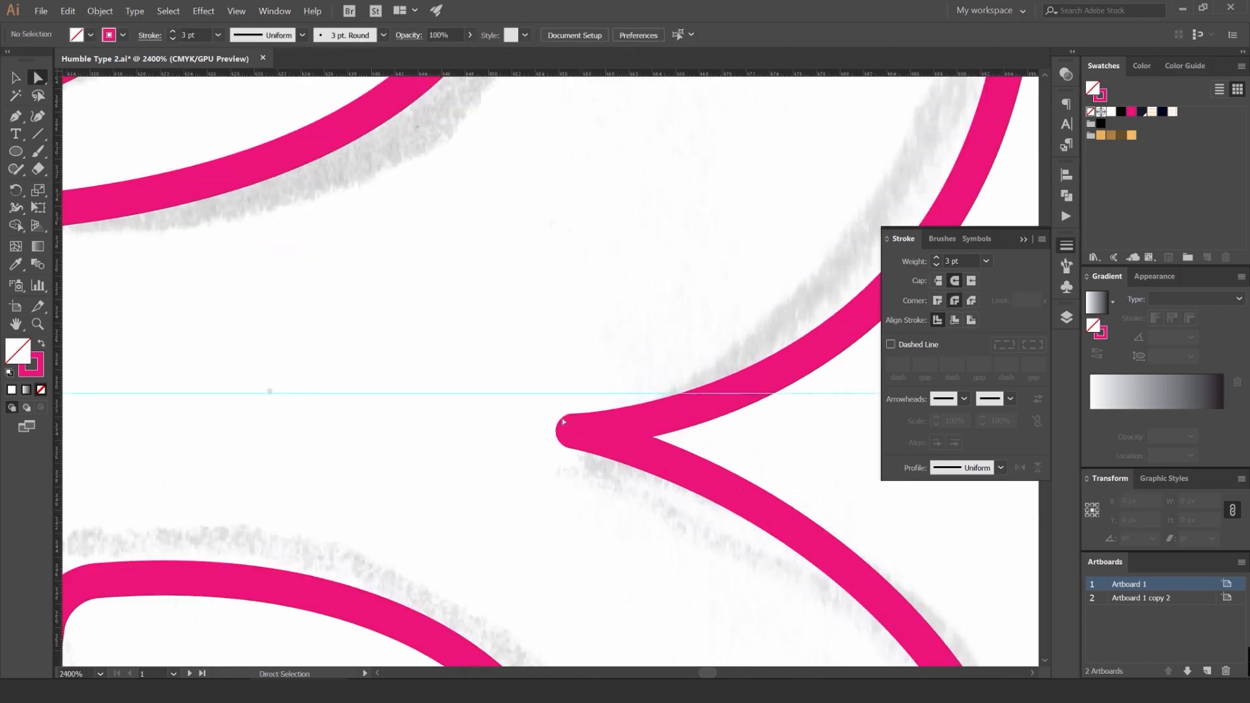
# Step: Swap the B's fill and stroke to view it as a solid shape, and undo the swap
pyautogui.scroll(-4, 570, 436)
pyautogui.moveTo(716, 369); pyautogui.dragTo(583, 339)
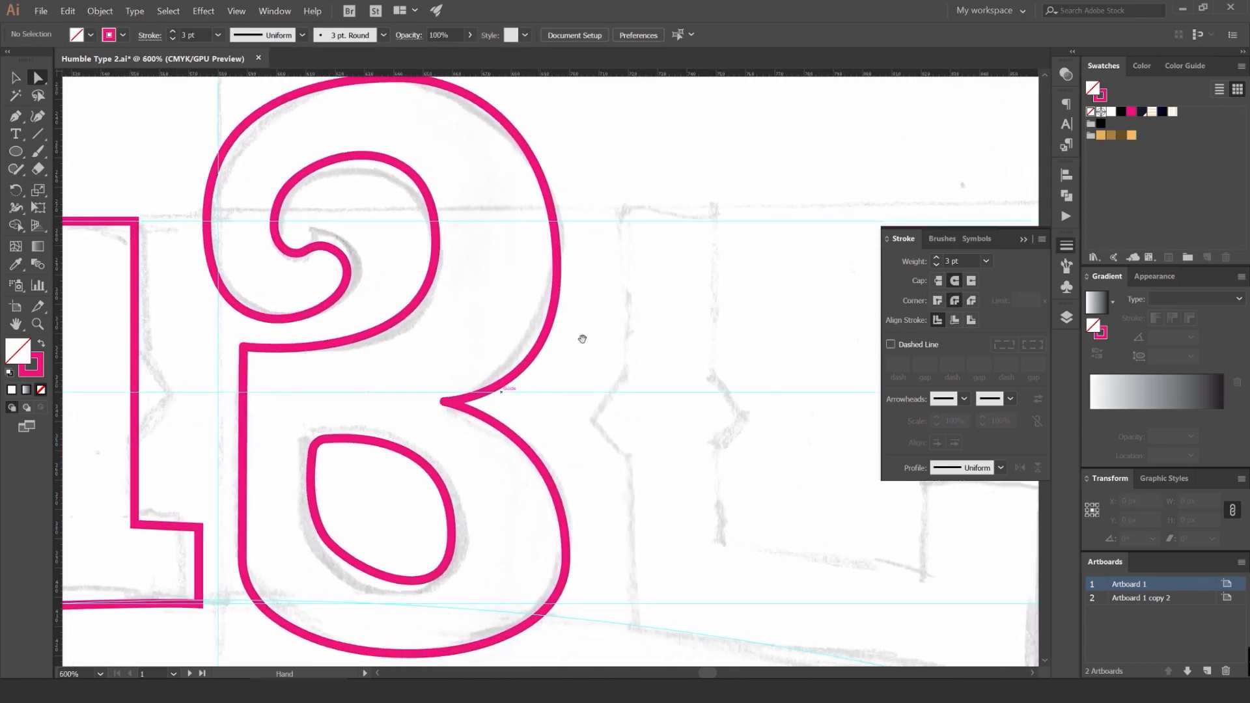
pyautogui.moveTo(639, 274); pyautogui.dragTo(522, 276)
pyautogui.hotkey('shift', 'x')
pyautogui.hotkey('ctrl', 'shift', 'a')
pyautogui.scroll(-3, 682, 263)
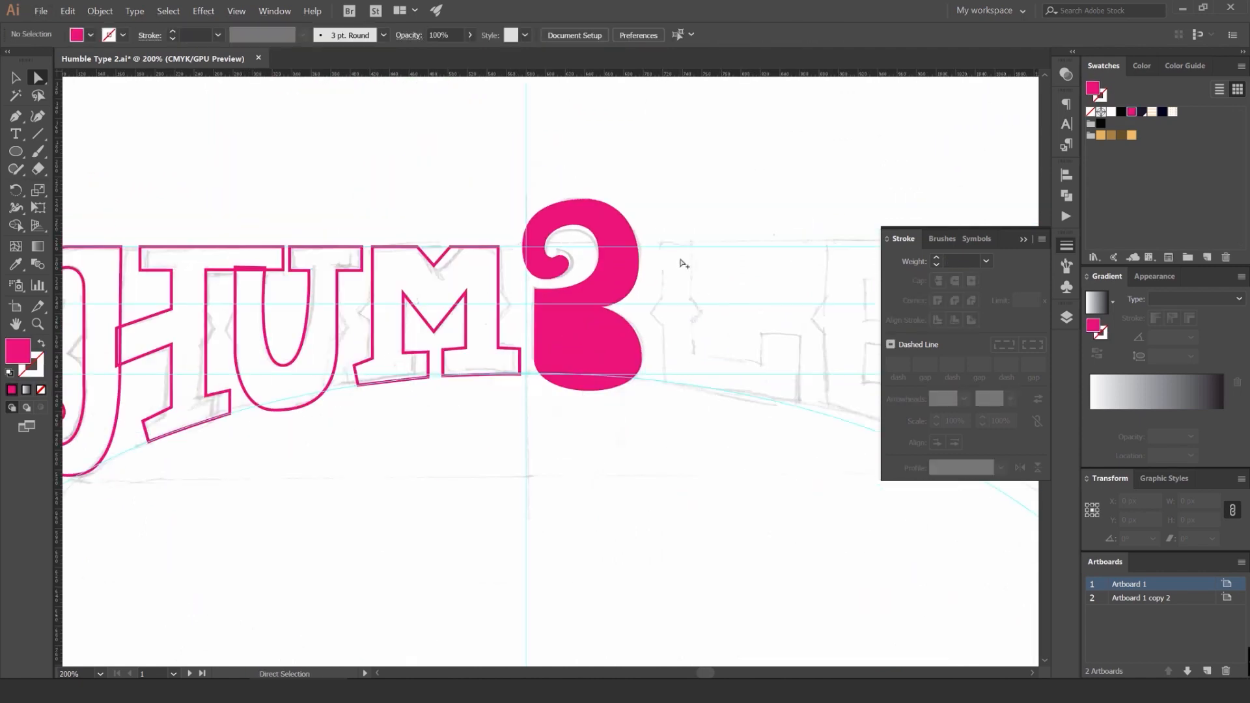
pyautogui.scroll(2, 683, 267)
pyautogui.hotkey('ctrl', 'z')
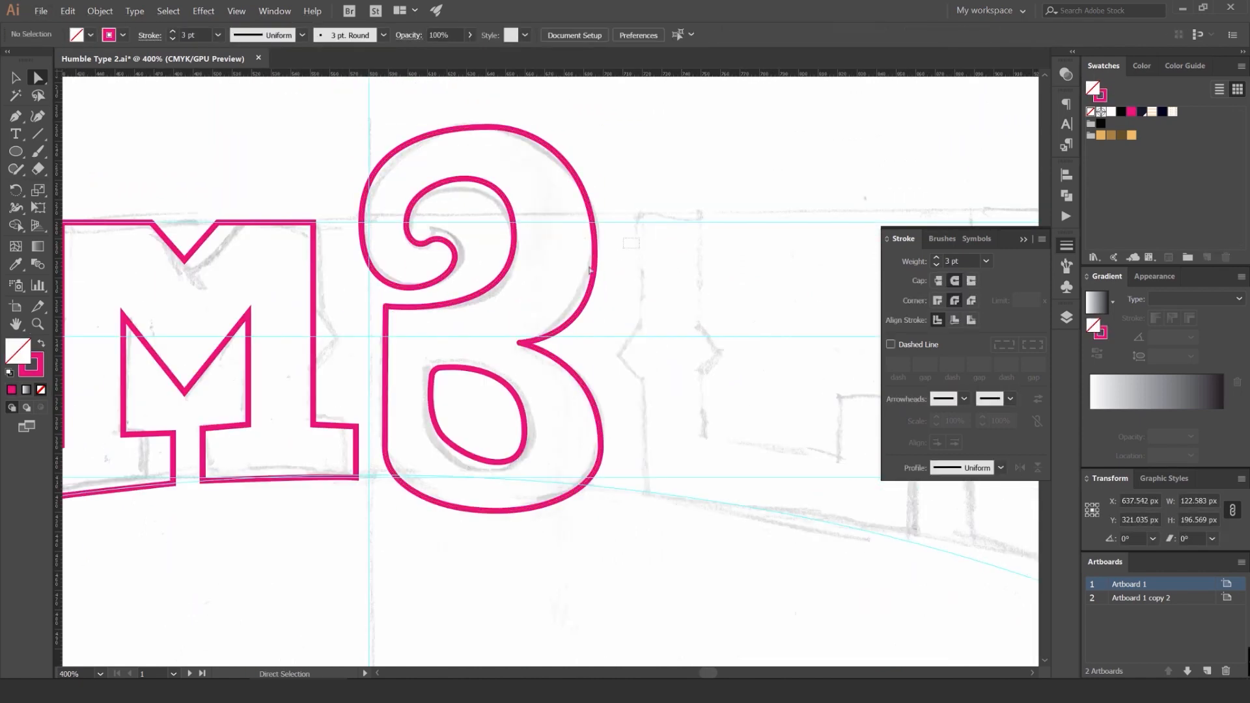
# Step: Try to reshape the B's lower-left curve by adjusting its bottom anchors and handles
pyautogui.click(689, 321)
pyautogui.moveTo(635, 374); pyautogui.dragTo(623, 357)
pyautogui.scroll(2, 565, 475)
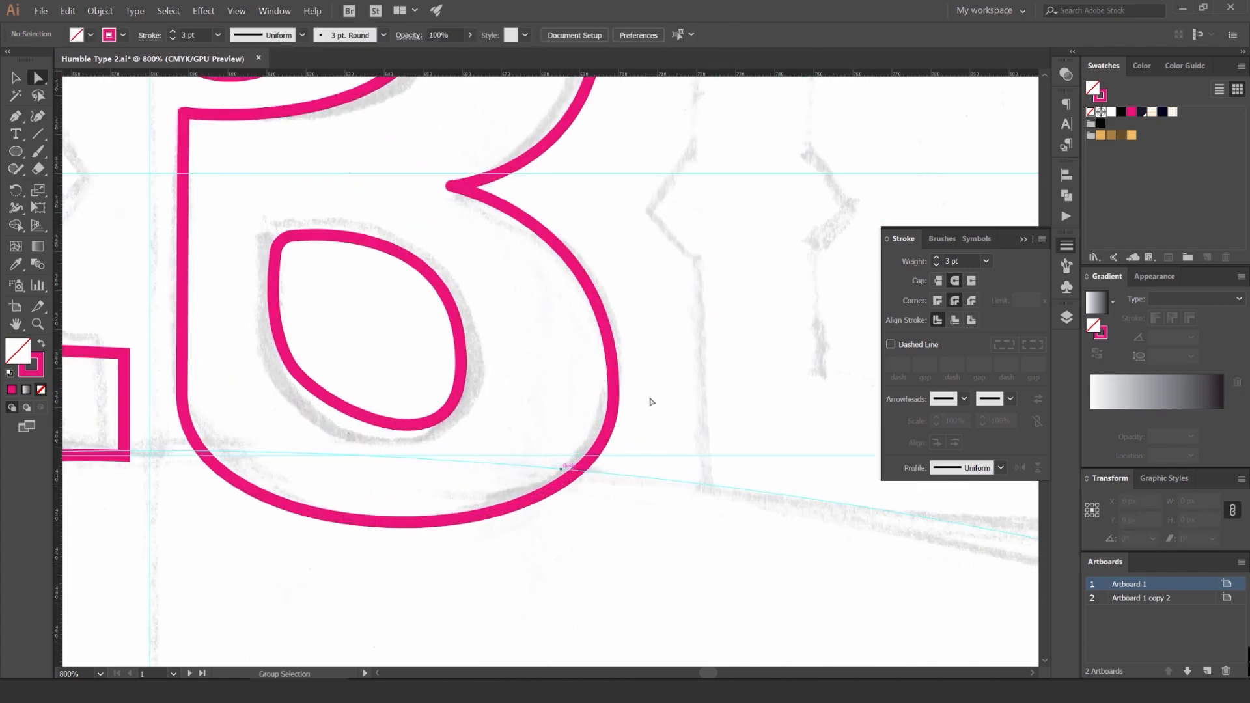
pyautogui.click(570, 469)
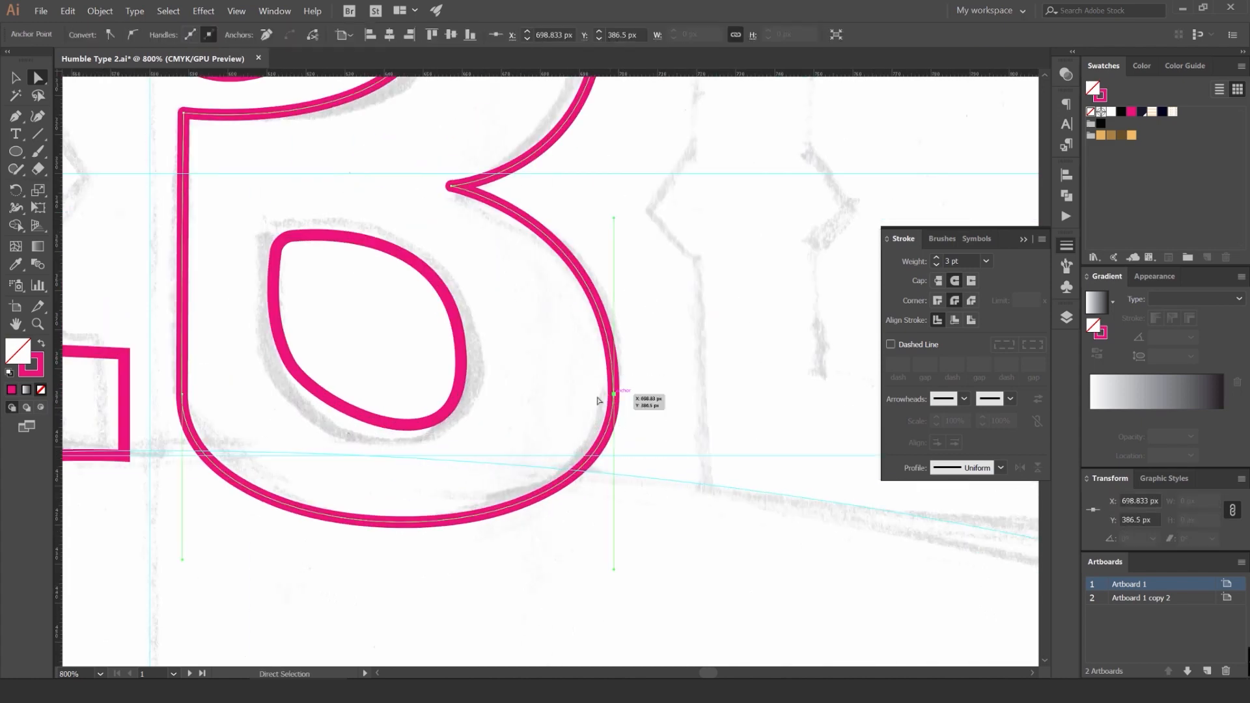
pyautogui.click(232, 414)
pyautogui.click(189, 428)
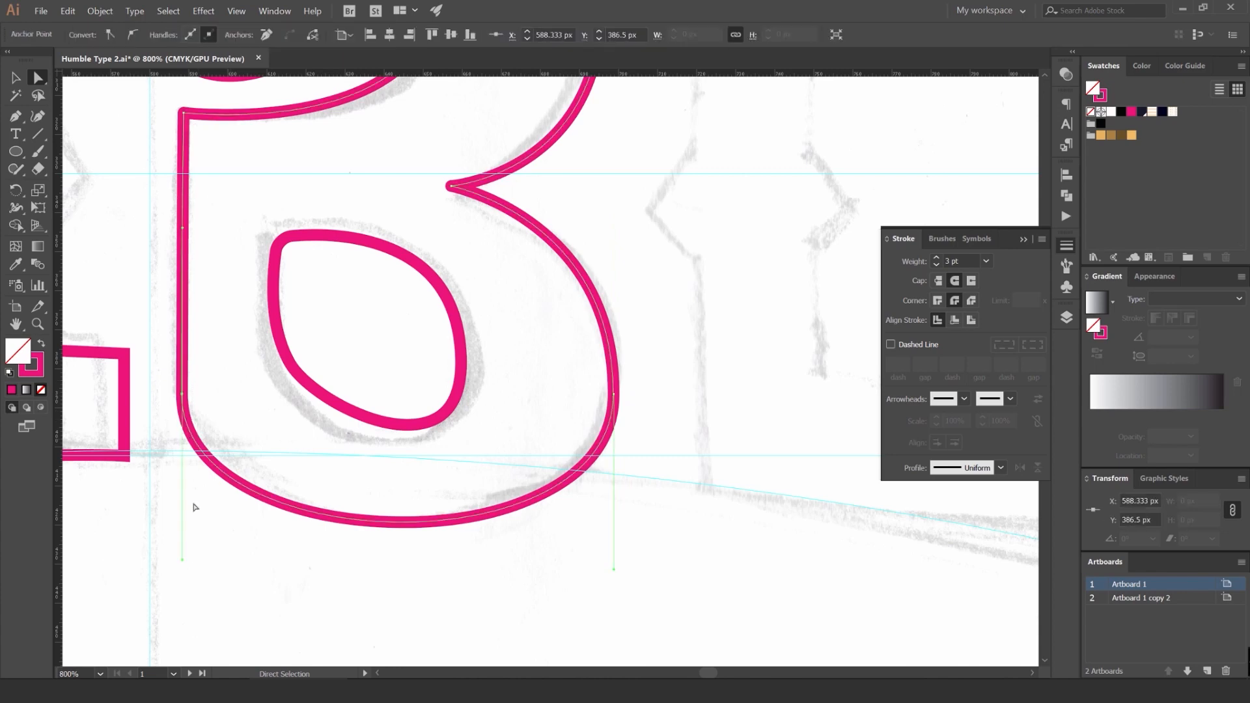
pyautogui.click(324, 569)
pyautogui.scroll(-1, 325, 569)
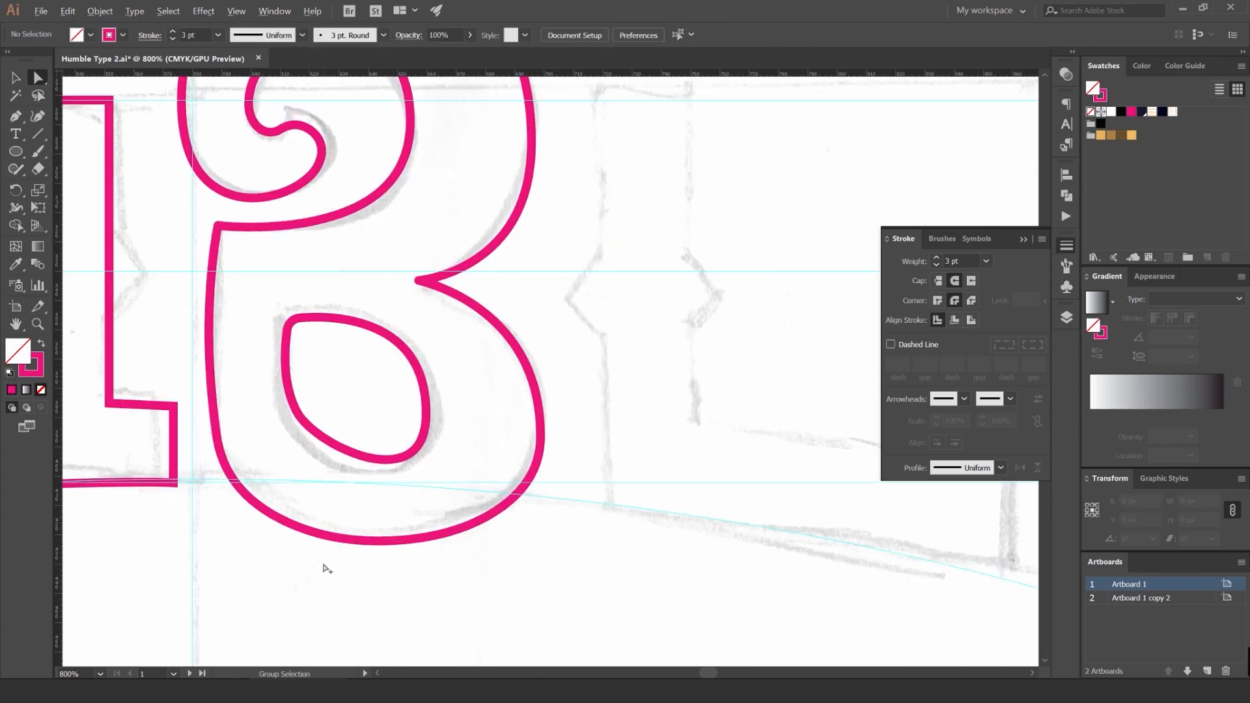
pyautogui.click(467, 514)
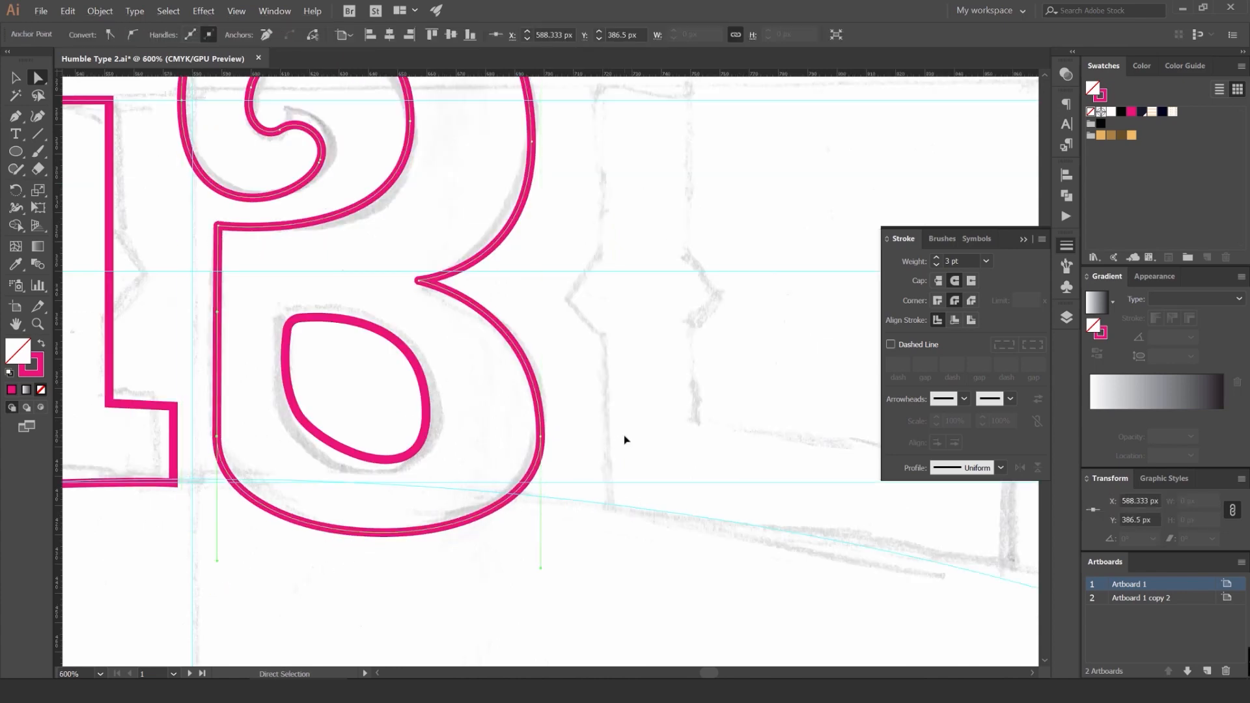
pyautogui.click(624, 441)
# Step: Preview the B's silhouette again with fill and stroke swapped, and revert to the outline
pyautogui.scroll(-3, 622, 443)
pyautogui.moveTo(578, 437); pyautogui.dragTo(575, 439)
pyautogui.click(641, 389)
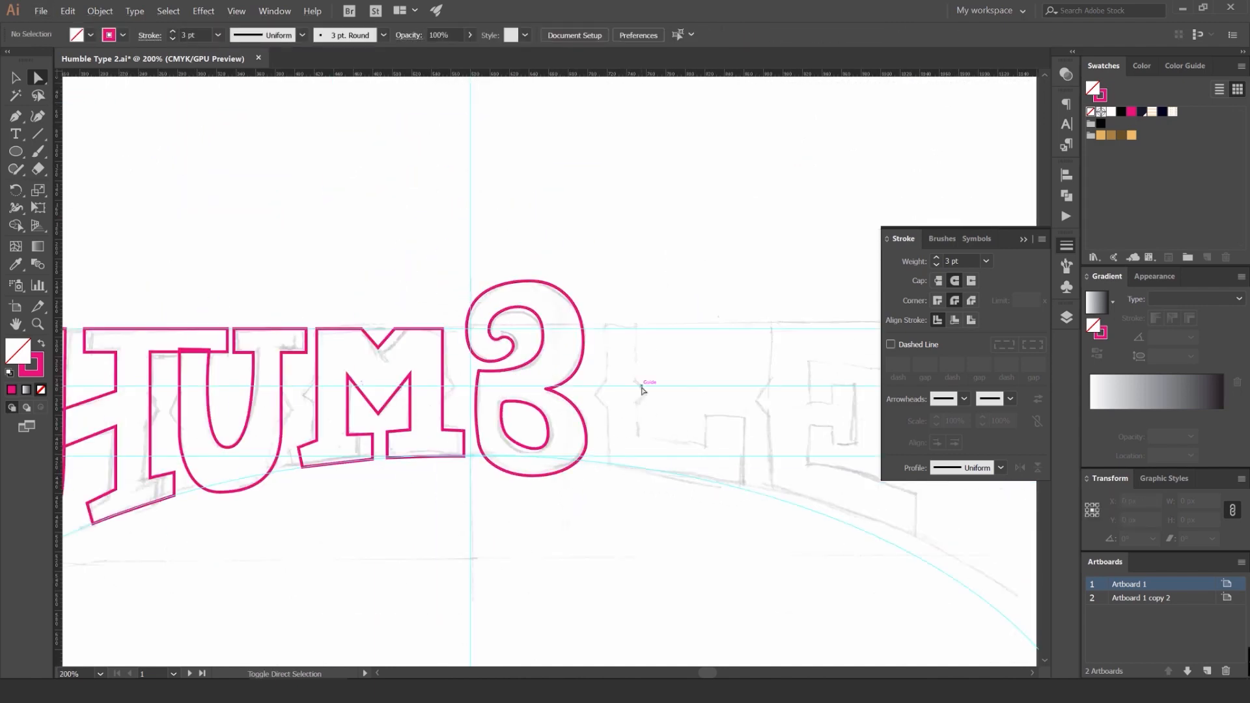
pyautogui.hotkey('shift', 'x')
pyautogui.hotkey('shift', 'x')
pyautogui.moveTo(637, 391); pyautogui.dragTo(577, 423)
pyautogui.hotkey('shift', 'x')
pyautogui.click(628, 388)
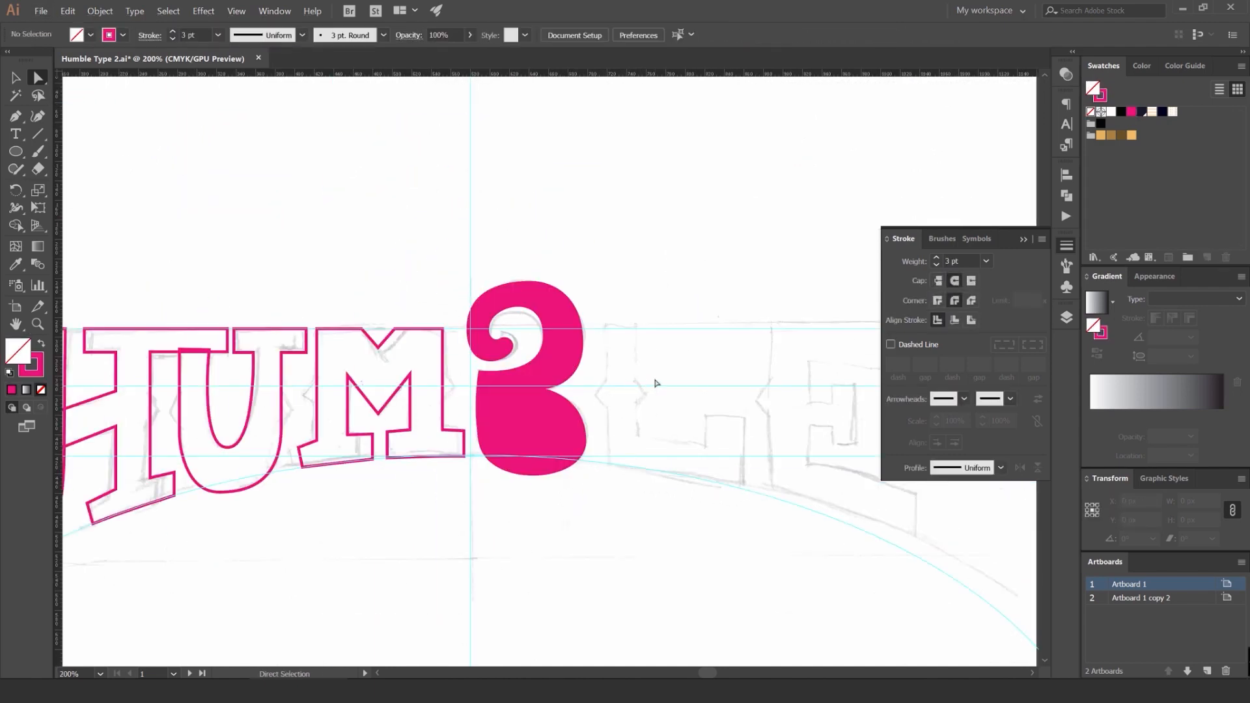
pyautogui.hotkey('ctrl', 'z')
pyautogui.click(665, 382)
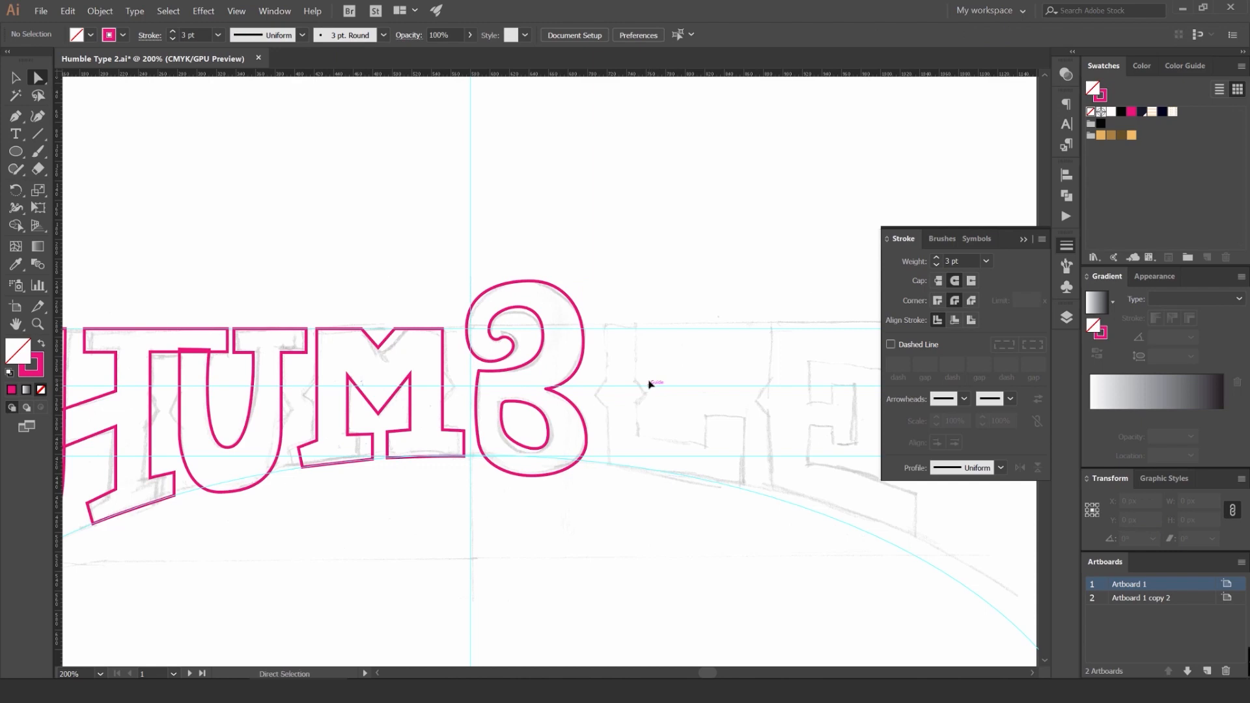
# Step: Collapse the stroke settings and draw a rectangle about 33 by 139 px over the sketched L's stem
pyautogui.press('v')
pyautogui.moveTo(649, 385); pyautogui.dragTo(626, 326)
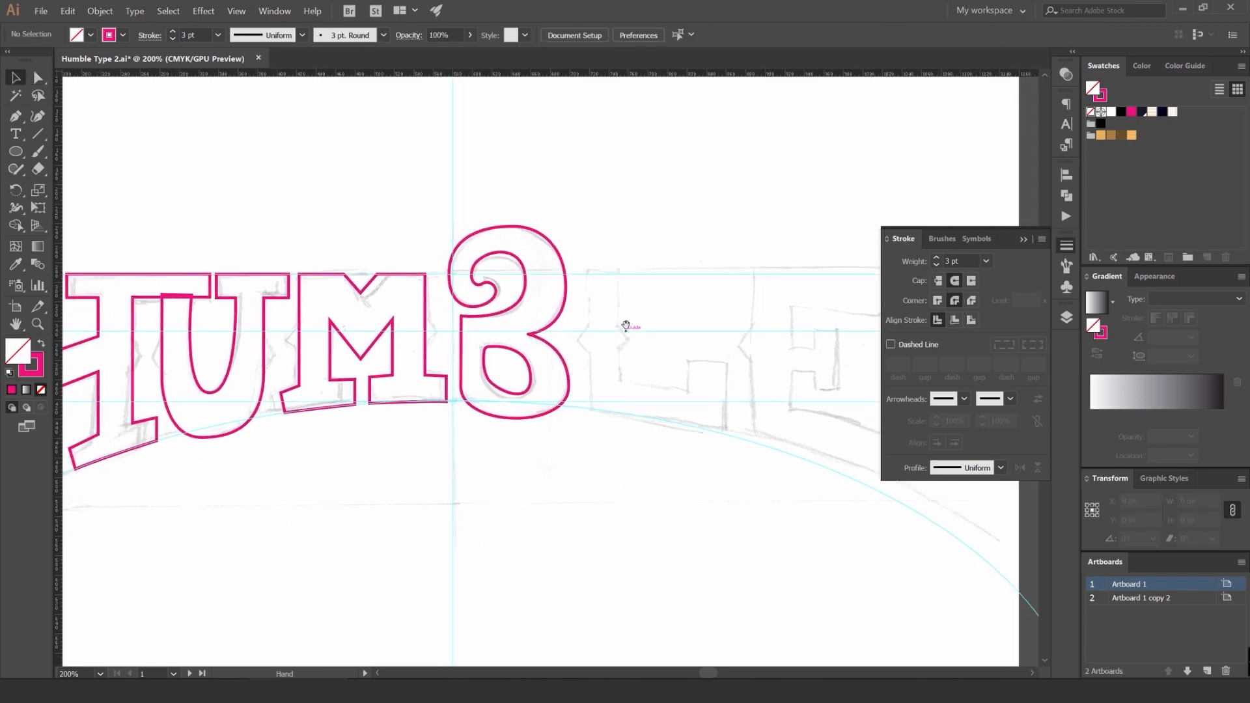
pyautogui.moveTo(879, 258); pyautogui.dragTo(829, 262)
pyautogui.click(1066, 247)
pyautogui.scroll(3, 561, 324)
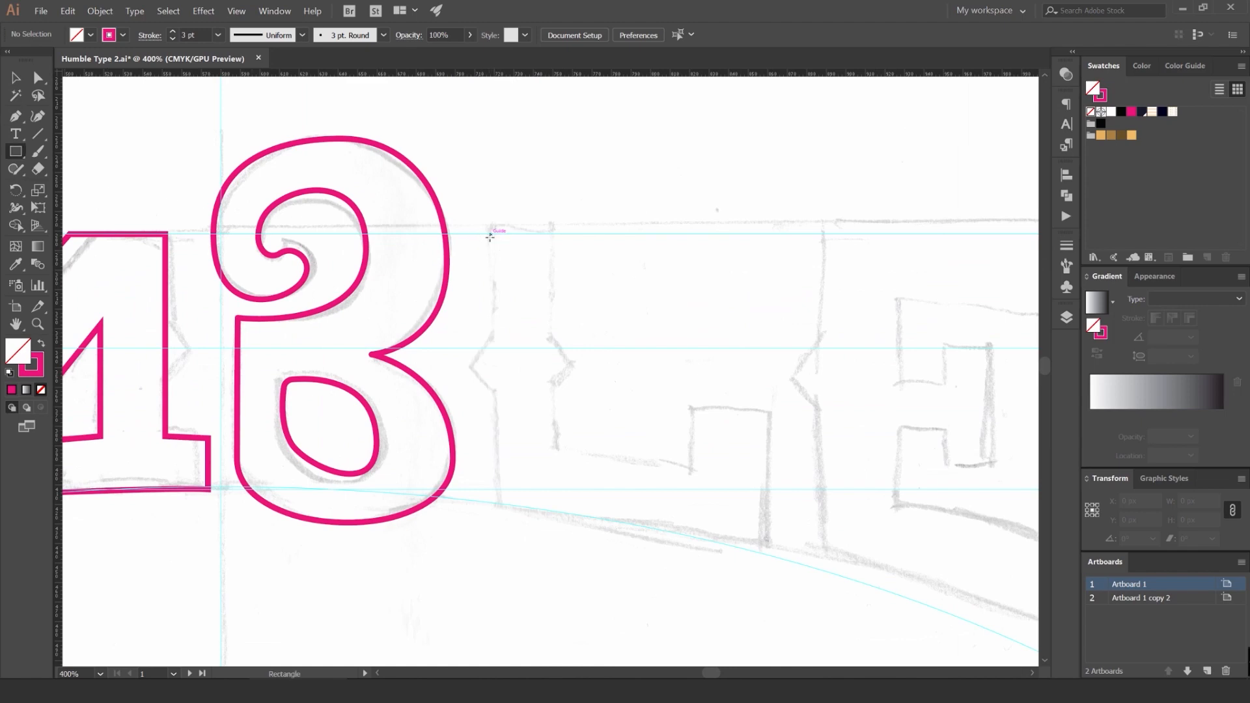
pyautogui.moveTo(509, 482); pyautogui.dragTo(557, 506)
# Step: Pull the bottom-right corner of the L's stem down onto the curved guide and deselect the shape
pyautogui.scroll(2, 522, 267)
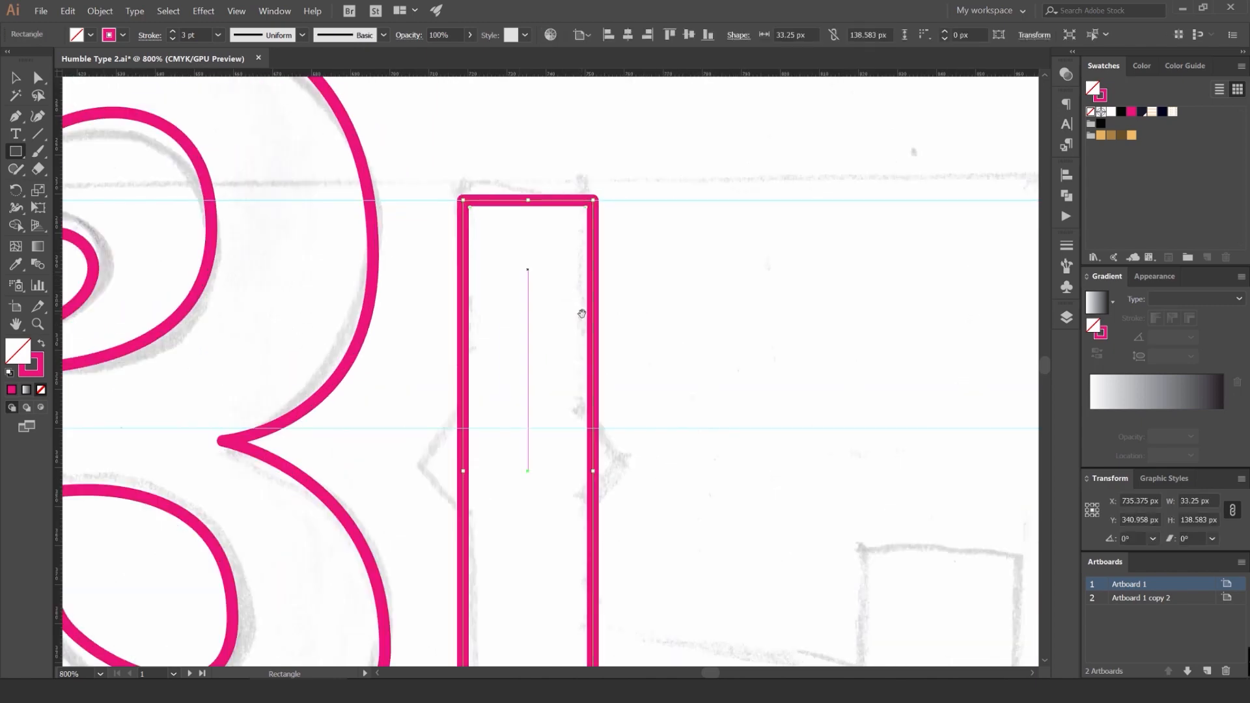
pyautogui.moveTo(580, 312); pyautogui.dragTo(564, 274)
pyautogui.scroll(-2, 564, 273)
pyautogui.moveTo(563, 339); pyautogui.dragTo(553, 279)
pyautogui.scroll(3, 564, 433)
pyautogui.press('a')
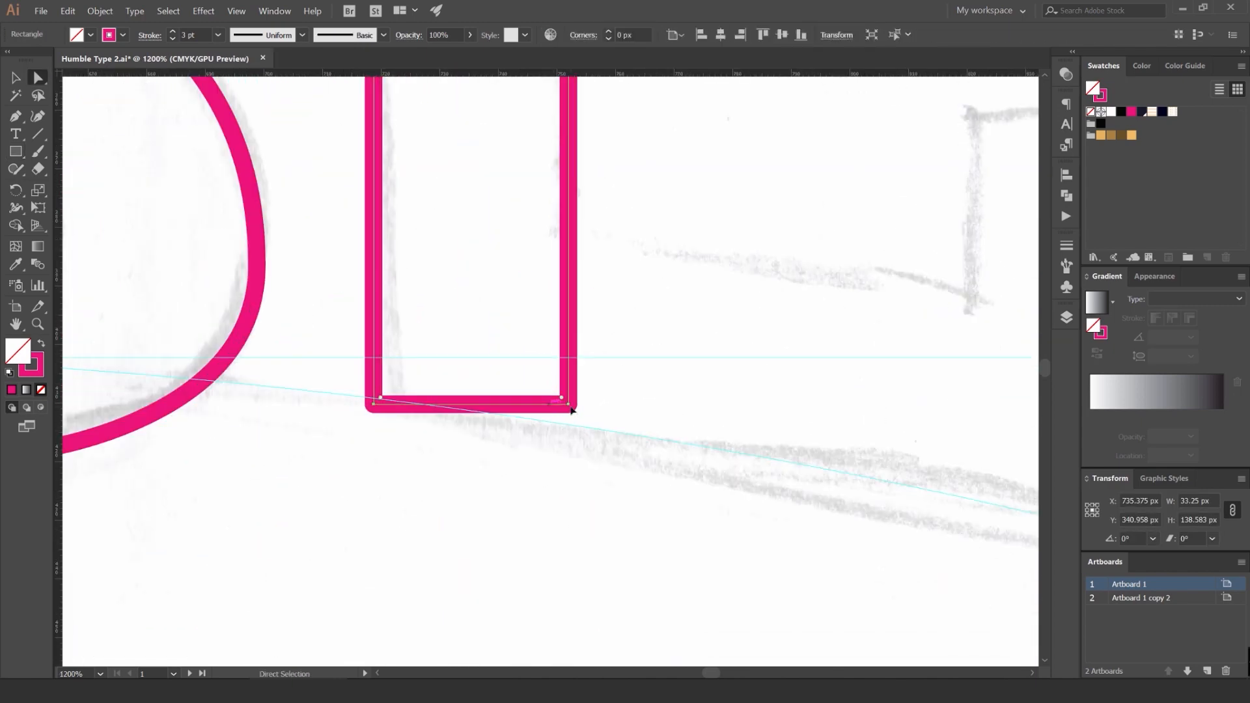
pyautogui.moveTo(570, 405); pyautogui.dragTo(575, 424)
pyautogui.click(621, 395)
pyautogui.scroll(-4, 620, 391)
# Step: Draw a rectangle about 107 by 51 px for the L's foot, extending from the stem's right edge
pyautogui.press('v')
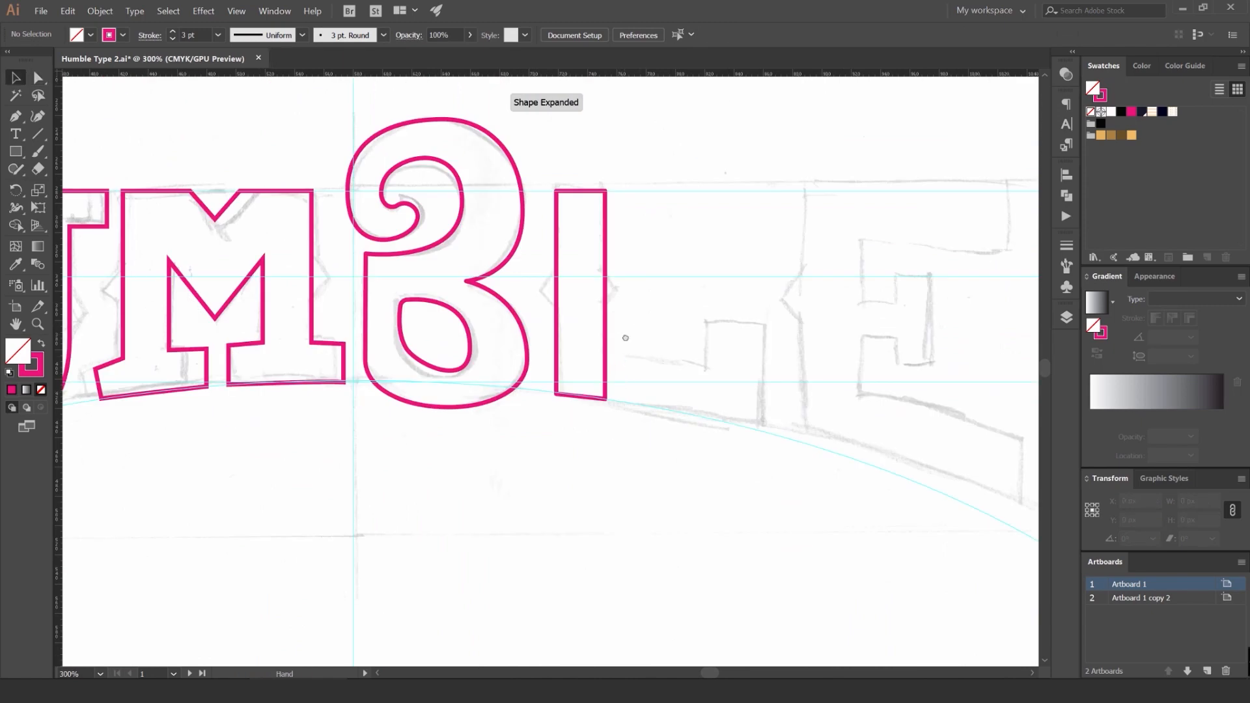
pyautogui.press('m')
pyautogui.moveTo(637, 362)
pyautogui.mouseDown()
pyautogui.moveTo(578, 368)
pyautogui.moveTo(701, 434)
pyautogui.mouseUp()
pyautogui.scroll(2, 599, 390)
# Step: Raise the foot rectangle's lower-left anchor to meet the stem's bottom-right corner so the base follows the arc
pyautogui.press('a')
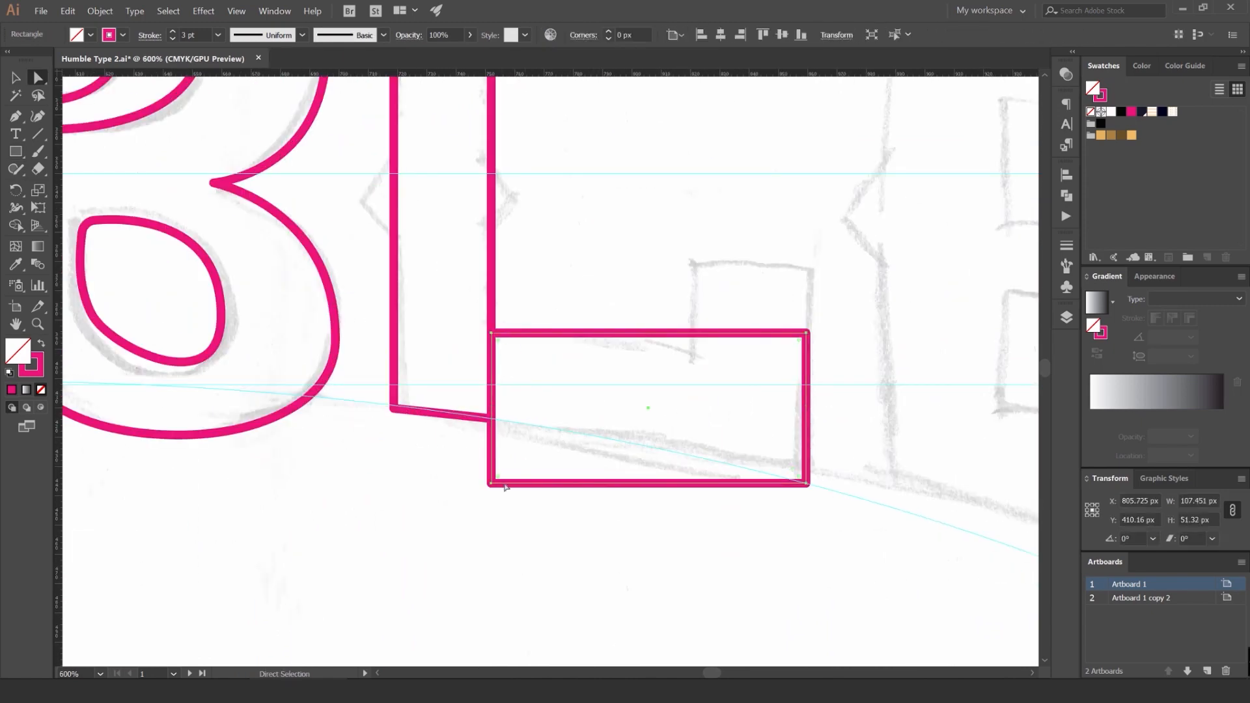
pyautogui.click(490, 485)
pyautogui.moveTo(490, 485); pyautogui.dragTo(491, 423)
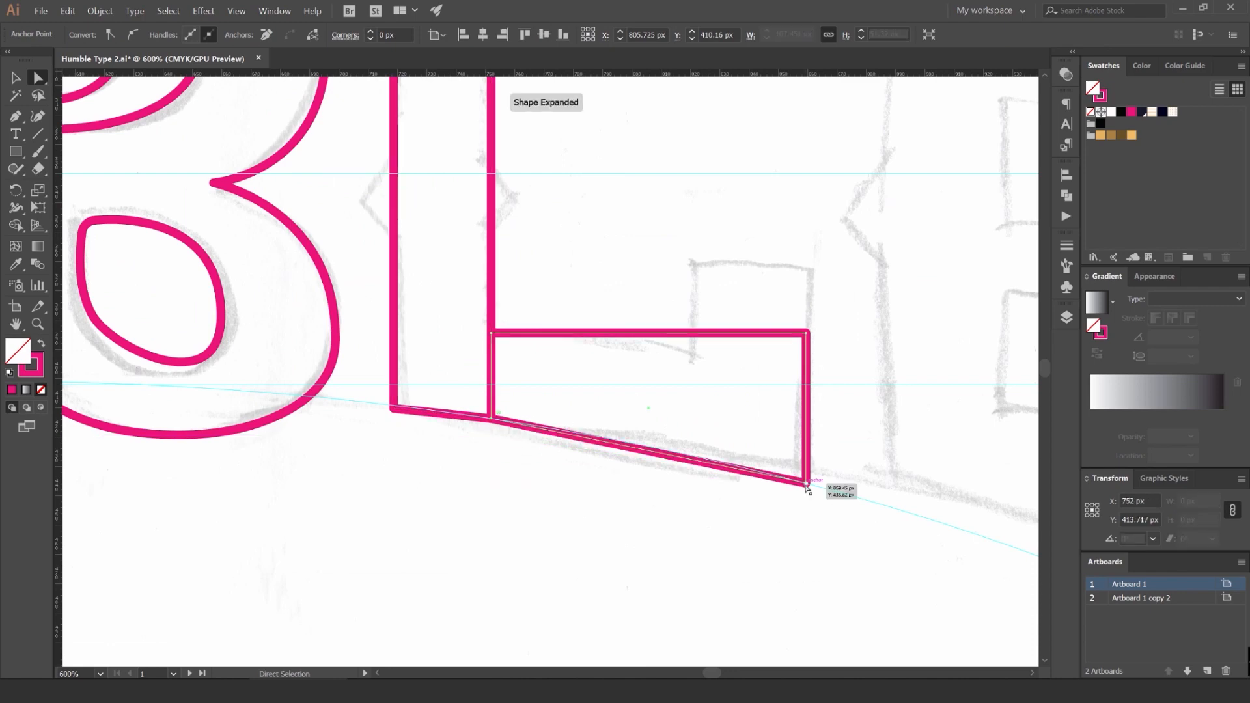
pyautogui.scroll(3, 807, 486)
pyautogui.scroll(-4, 814, 467)
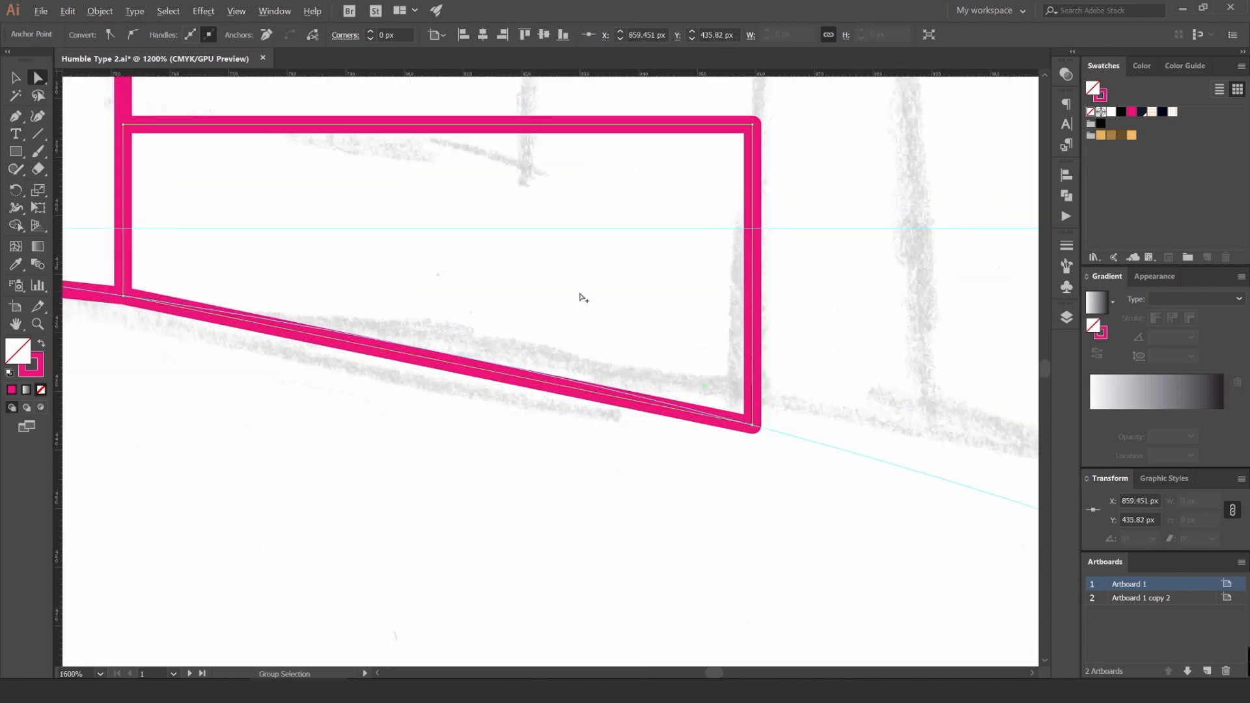
# Step: Lower the top-right anchor of the L's foot so its upper edge slopes along with the base
pyautogui.click(678, 197)
pyautogui.moveTo(666, 207); pyautogui.dragTo(665, 245)
pyautogui.keyDown('shift'); pyautogui.click(352, 208); pyautogui.keyUp('shift')
pyautogui.click(667, 258)
pyautogui.hotkey('ctrl', 'z')
pyautogui.click(349, 211)
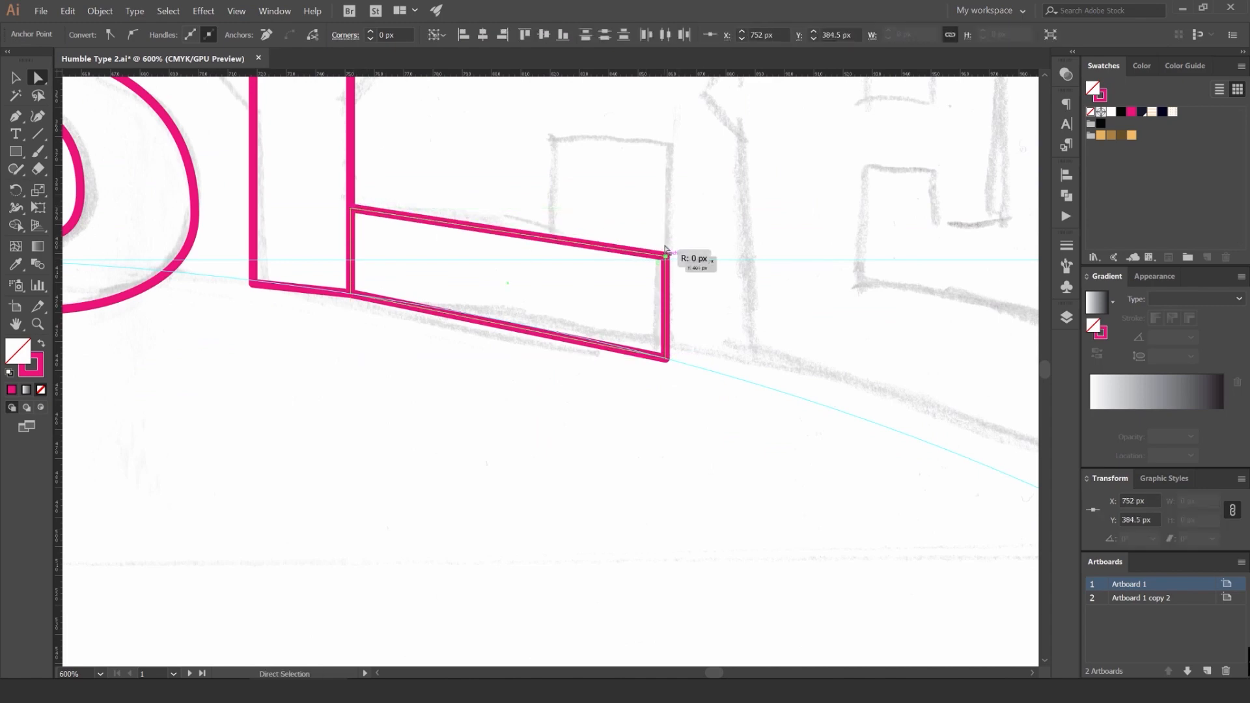
# Step: Raise the two top anchors of the L's foot by 3 px to thicken it
pyautogui.press('v')
pyautogui.doubleClick(637, 246)
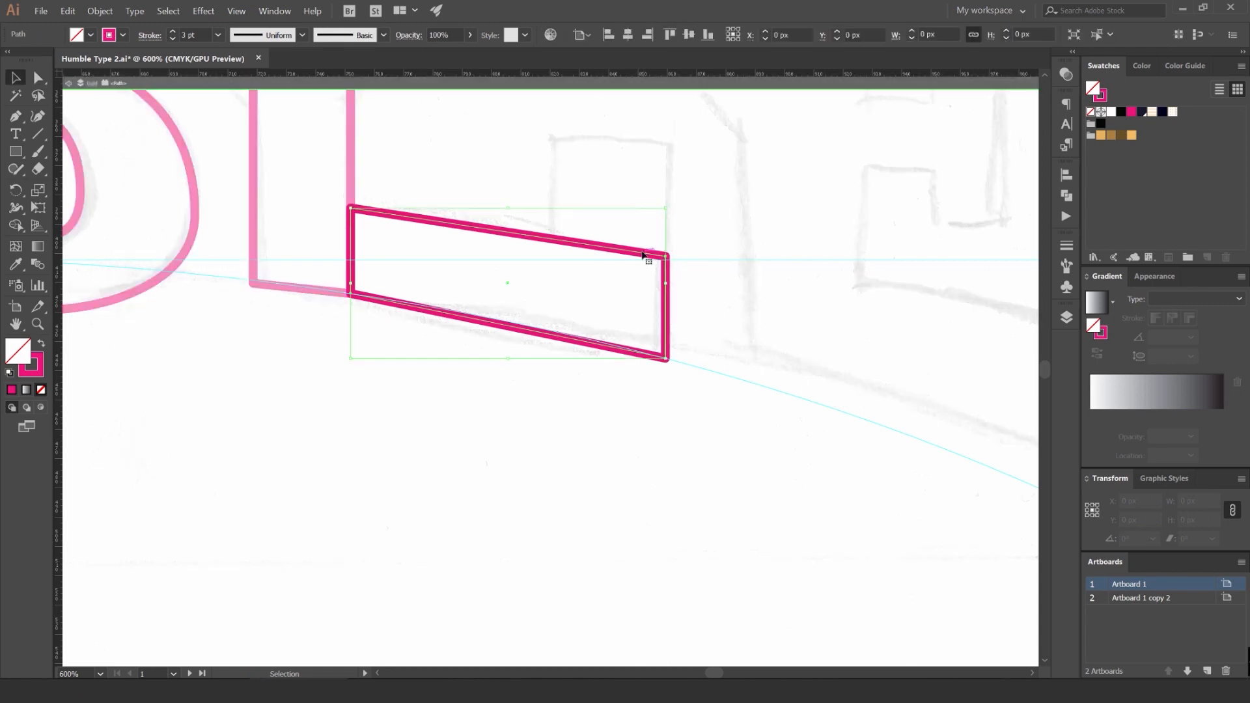
pyautogui.moveTo(587, 202); pyautogui.dragTo(614, 245)
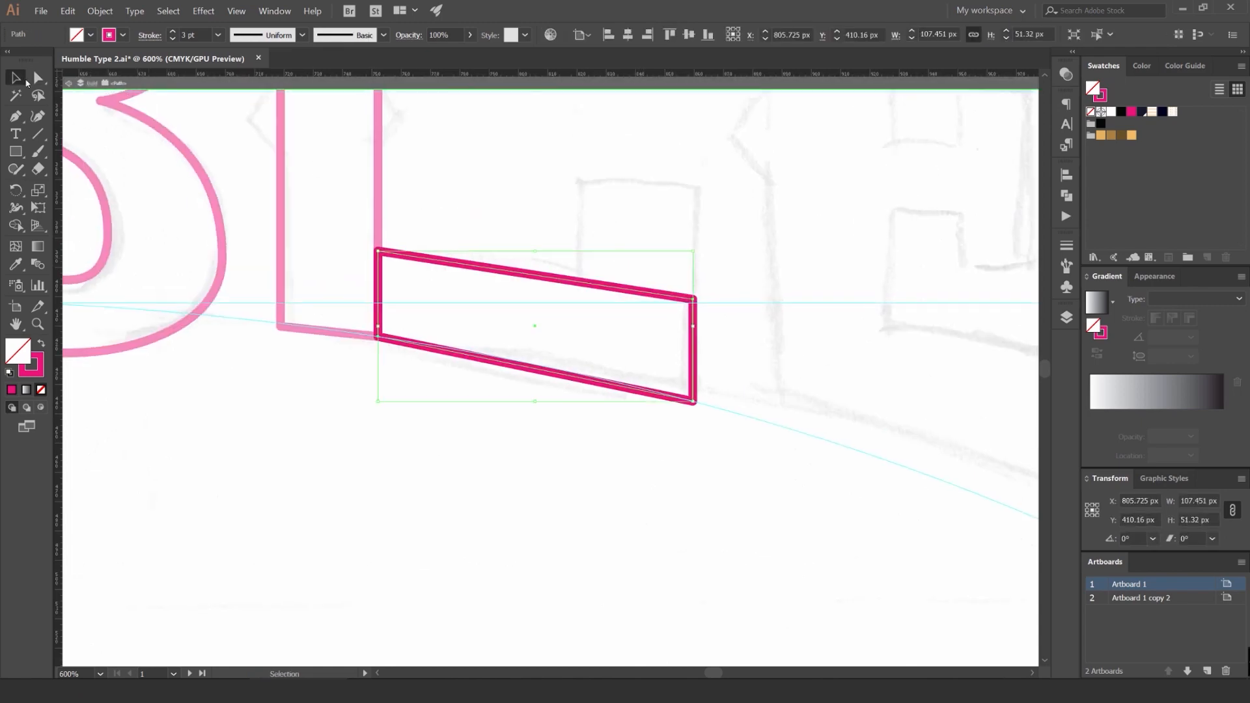
pyautogui.click(665, 239)
pyautogui.press('a')
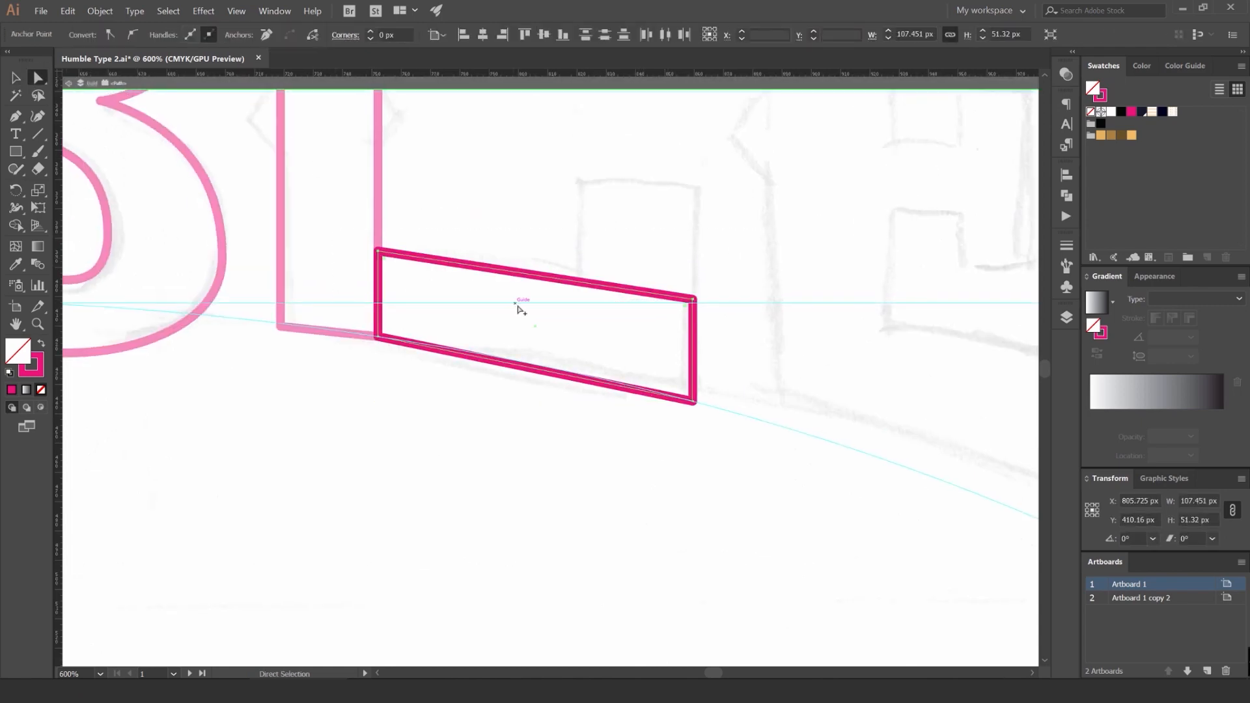
pyautogui.scroll(-4, 517, 307)
pyautogui.scroll(4, 560, 287)
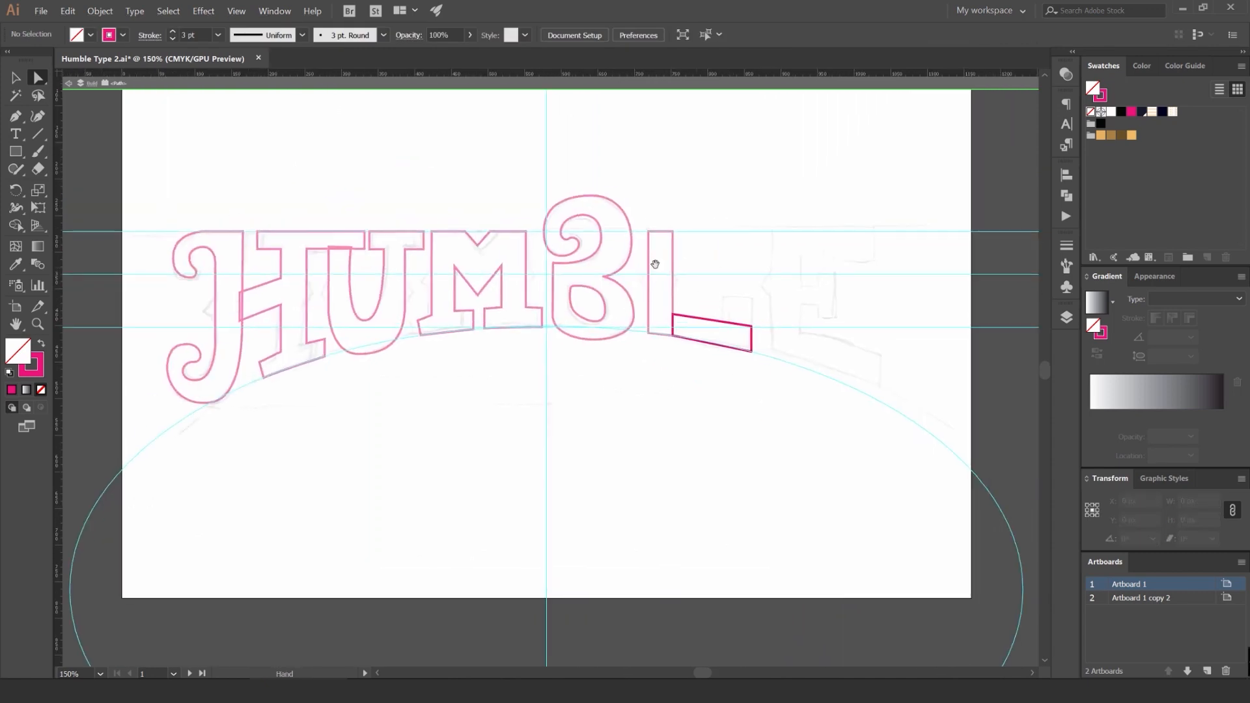
pyautogui.moveTo(546, 304); pyautogui.dragTo(759, 362)
pyautogui.press('Up')
pyautogui.press('Up')
pyautogui.press('Up')
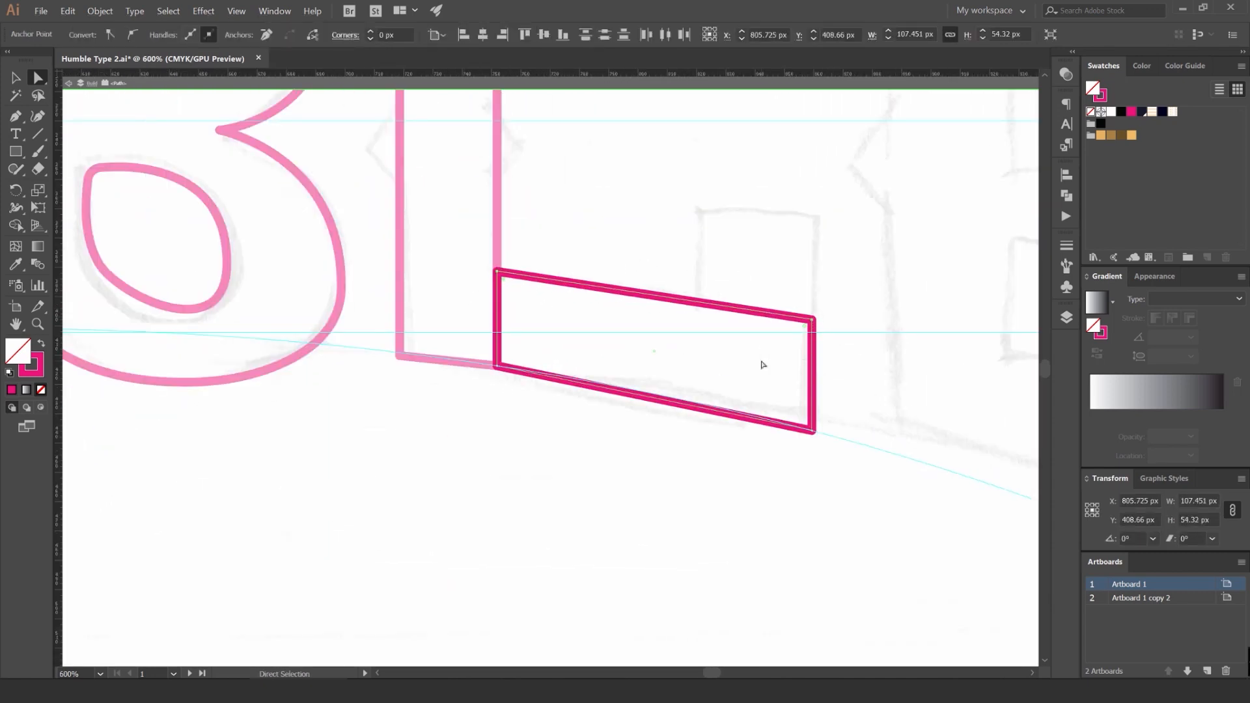
pyautogui.click(763, 365)
# Step: Draw a rectangle about 39 by 53 px for the upright serif at the right end of the L's foot
pyautogui.scroll(-3, 753, 284)
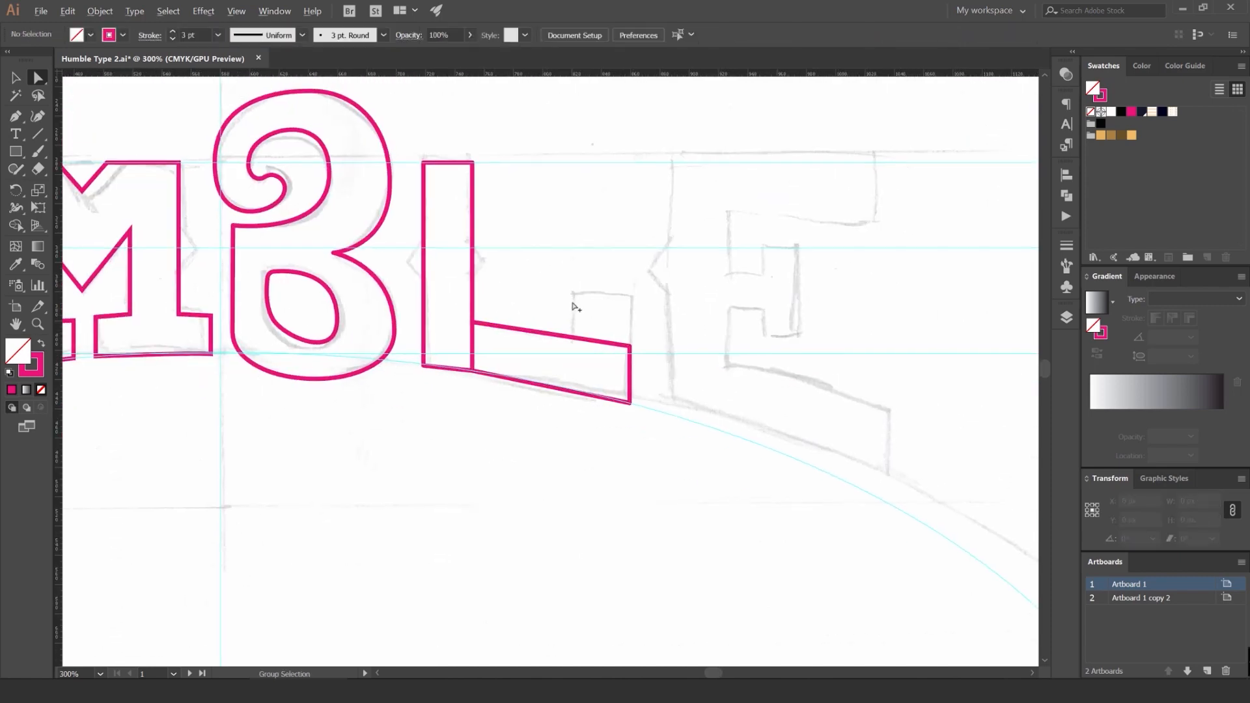
pyautogui.scroll(2, 574, 298)
pyautogui.moveTo(575, 283); pyautogui.dragTo(690, 441)
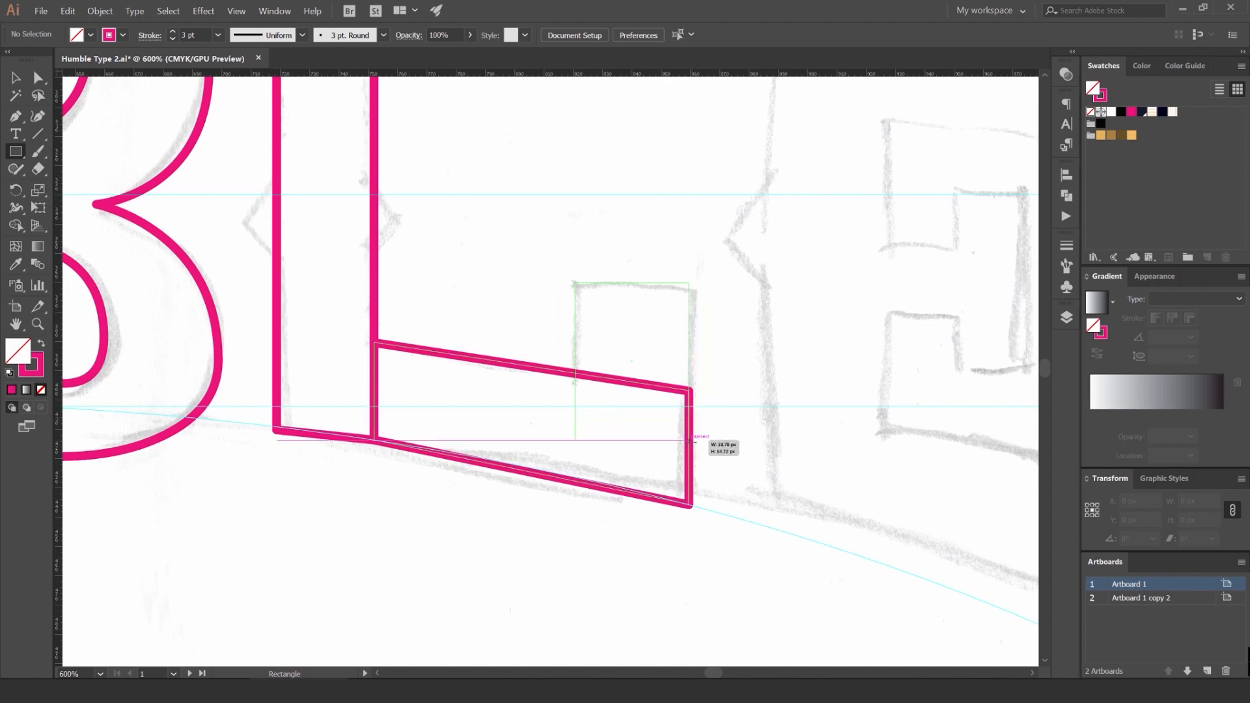
pyautogui.press('v')
pyautogui.click(735, 371)
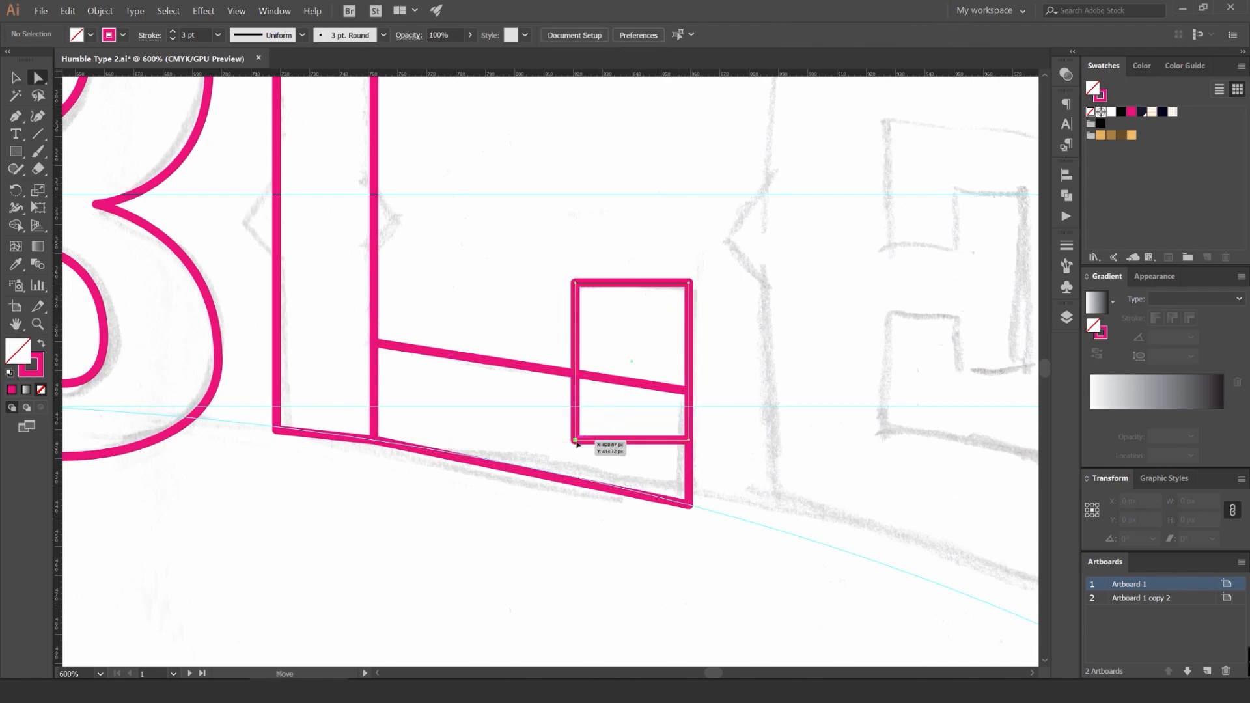
# Step: Raise the serif rectangle's two bottom anchors onto the sloped top edge of the L's foot and deselect it
pyautogui.moveTo(576, 441); pyautogui.dragTo(576, 373)
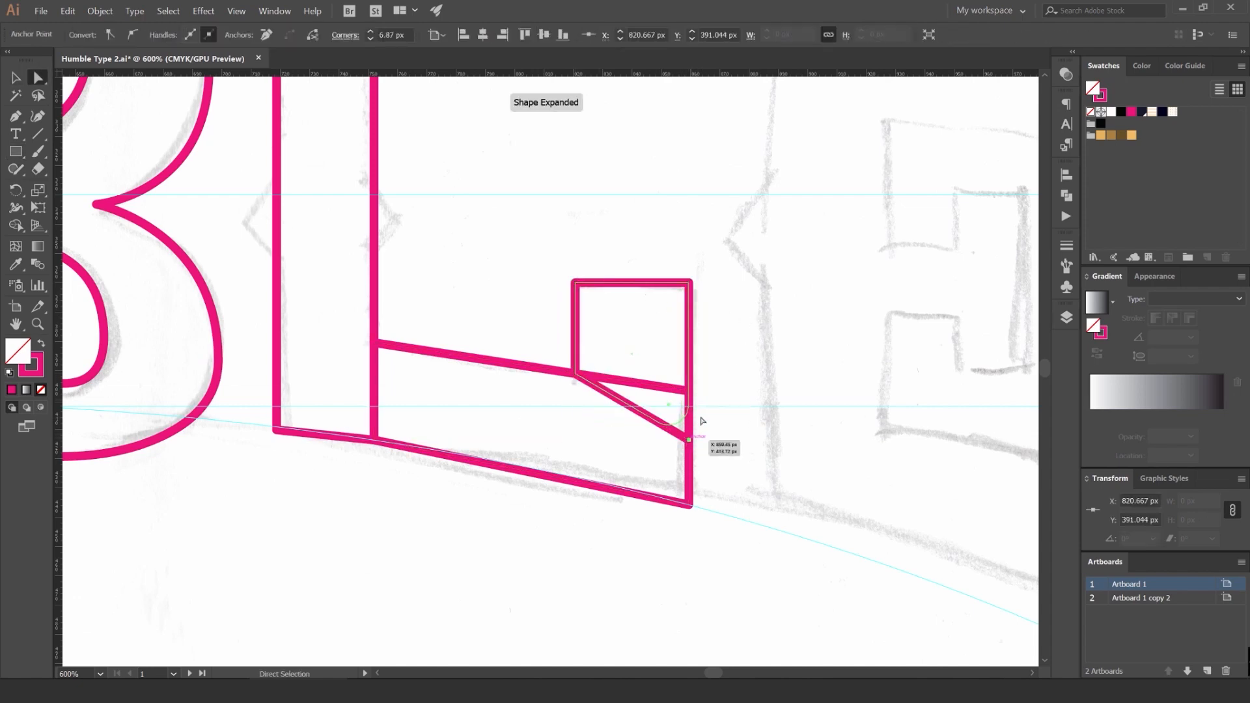
pyautogui.click(707, 419)
pyautogui.moveTo(689, 440); pyautogui.dragTo(689, 391)
pyautogui.click(713, 391)
# Step: Duplicate the L's stem horizontally and place the copy over the sketched stem of the E
pyautogui.scroll(-4, 713, 391)
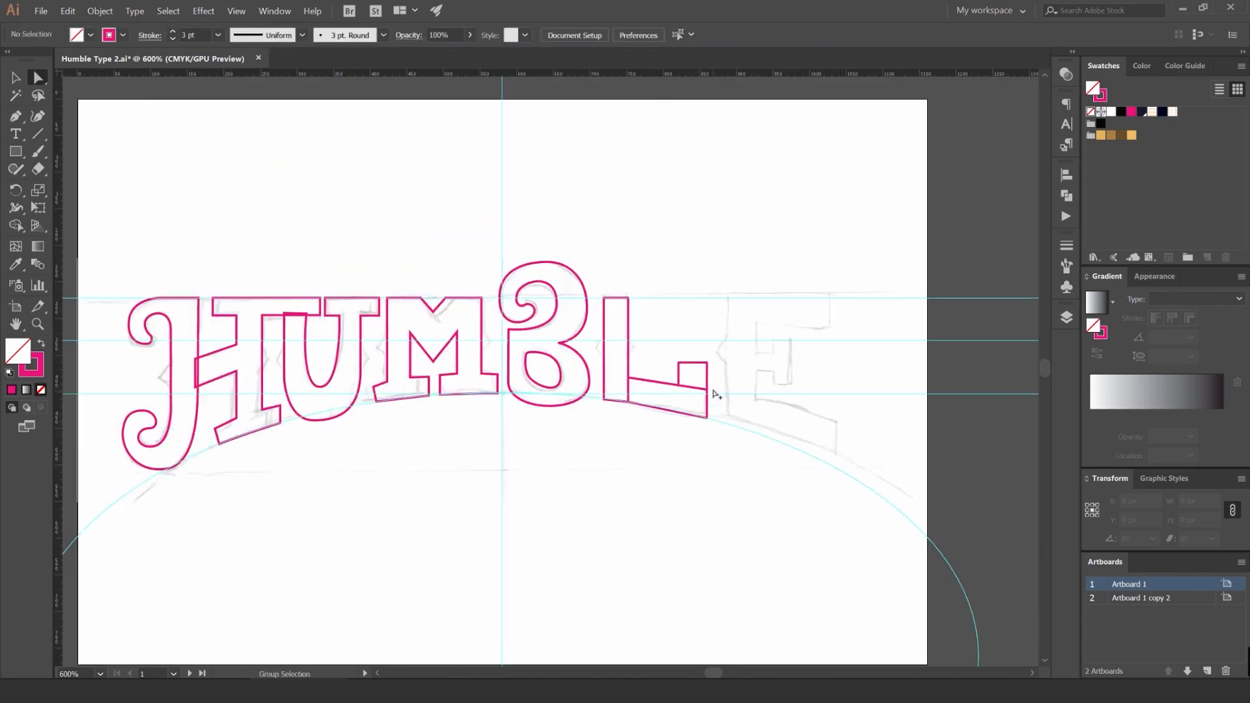
pyautogui.scroll(-2, 713, 391)
pyautogui.moveTo(773, 357); pyautogui.dragTo(760, 363)
pyautogui.scroll(3, 690, 375)
pyautogui.moveTo(678, 360); pyautogui.dragTo(622, 334)
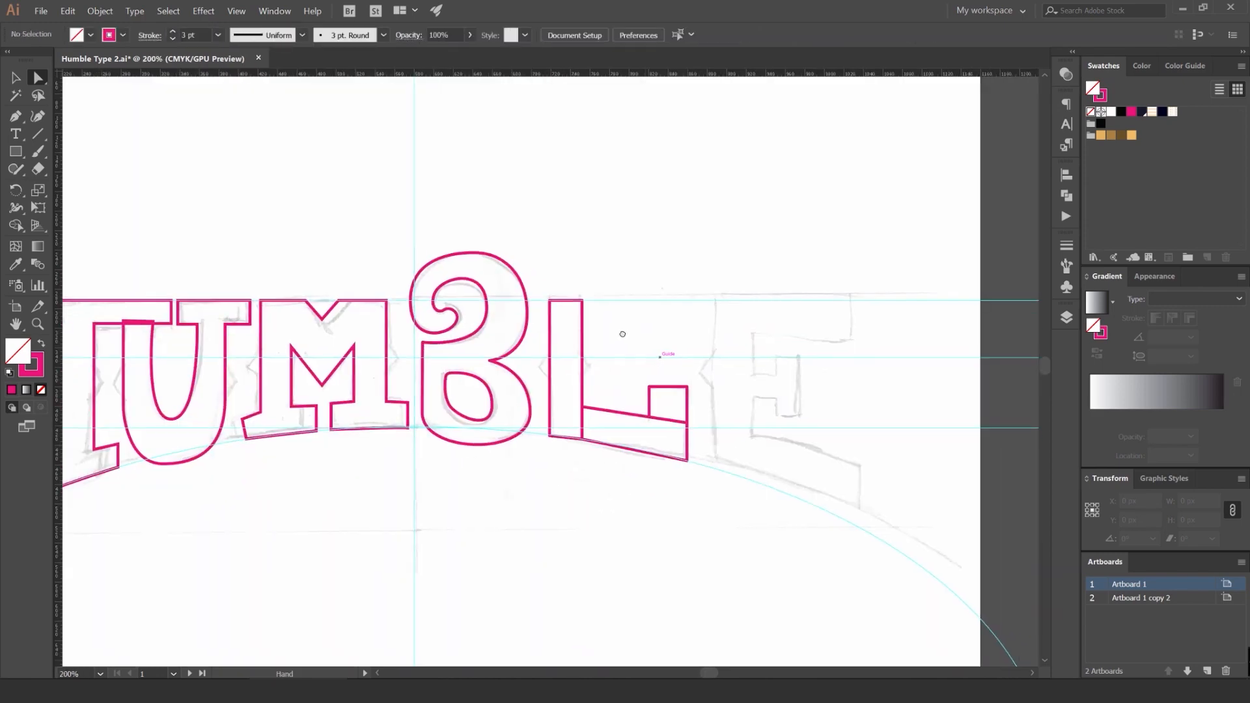
pyautogui.scroll(-2, 623, 334)
pyautogui.scroll(4, 697, 343)
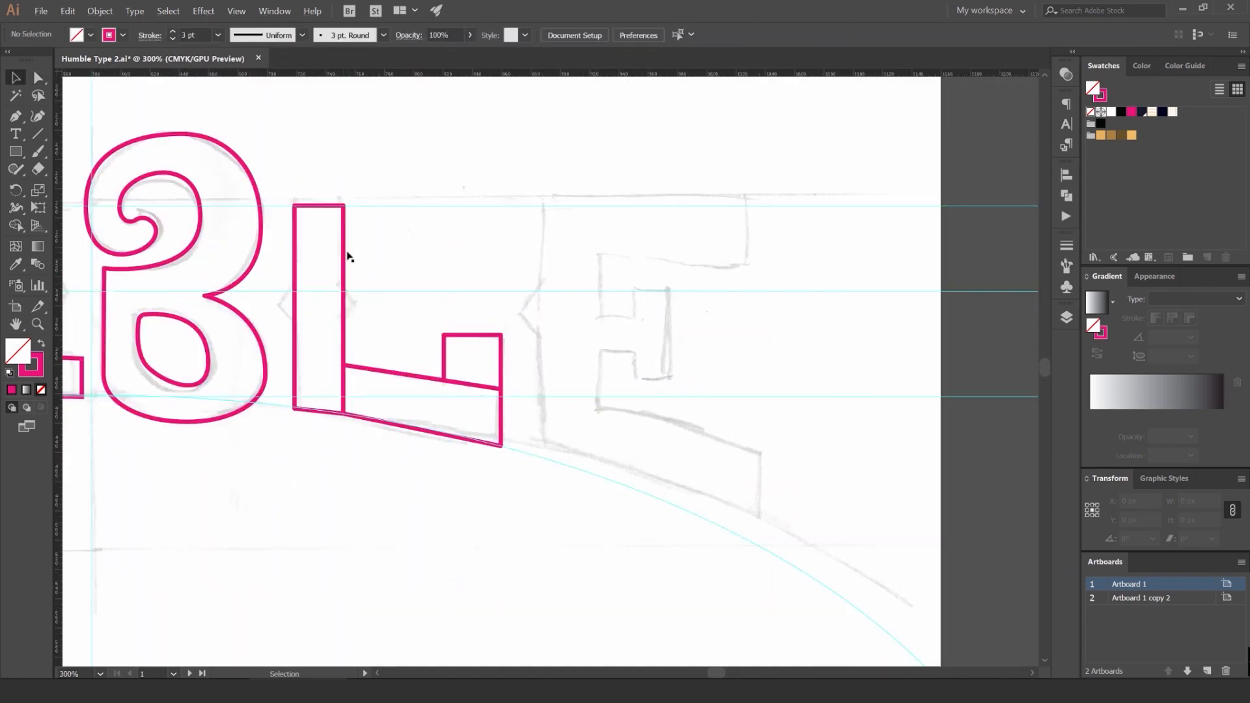
pyautogui.moveTo(349, 256); pyautogui.dragTo(592, 265)
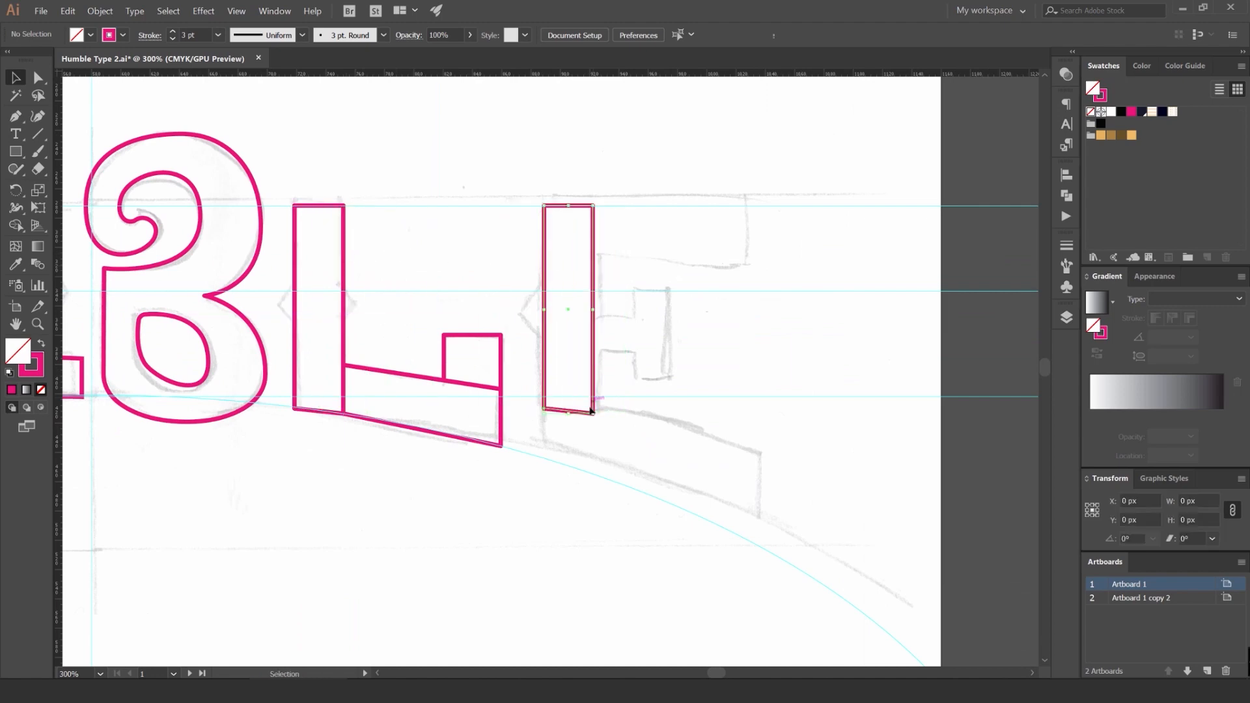
# Step: Extend the E stem's two bottom anchors down onto the curved guide and deselect the shape
pyautogui.scroll(-2, 510, 382)
pyautogui.moveTo(477, 366); pyautogui.dragTo(478, 355)
pyautogui.moveTo(283, 337); pyautogui.dragTo(417, 302)
pyautogui.scroll(1, 715, 288)
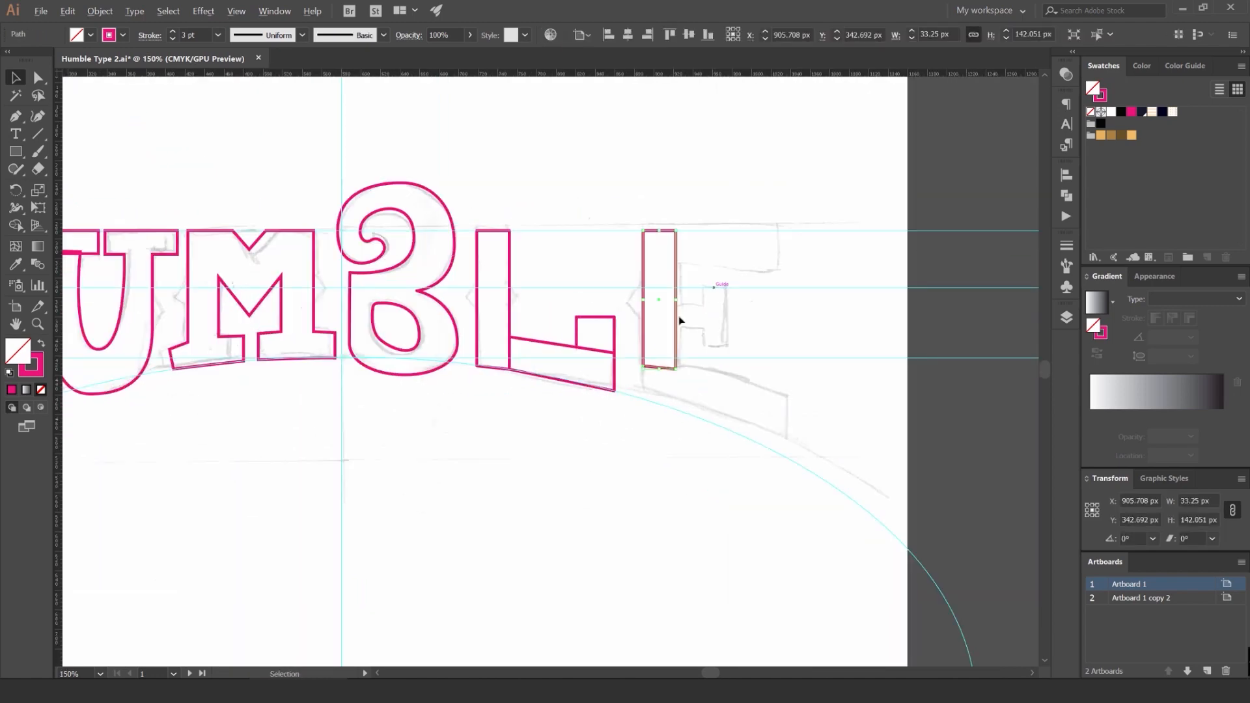
pyautogui.scroll(3, 679, 321)
pyautogui.moveTo(610, 437); pyautogui.dragTo(642, 520)
pyautogui.press('a')
pyautogui.click(653, 505)
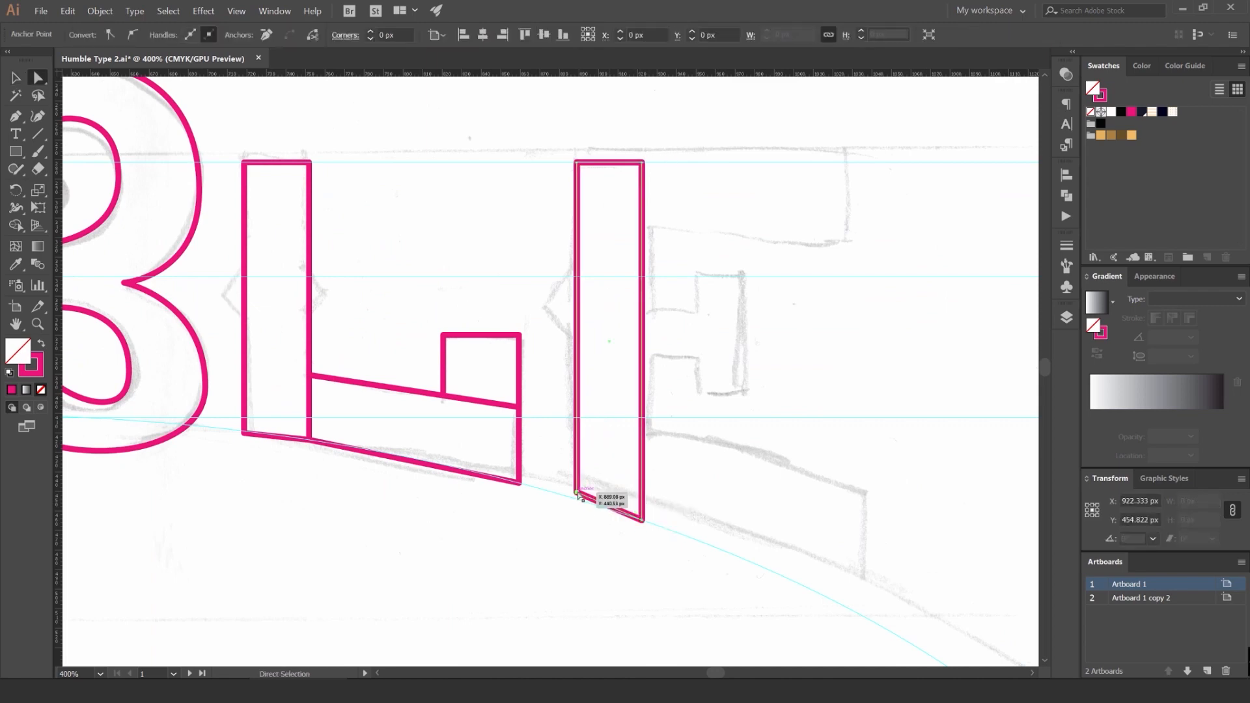
pyautogui.moveTo(578, 493); pyautogui.dragTo(578, 501)
pyautogui.moveTo(720, 316); pyautogui.dragTo(671, 359)
pyautogui.click(670, 359)
pyautogui.press('v')
pyautogui.moveTo(591, 260); pyautogui.dragTo(657, 261)
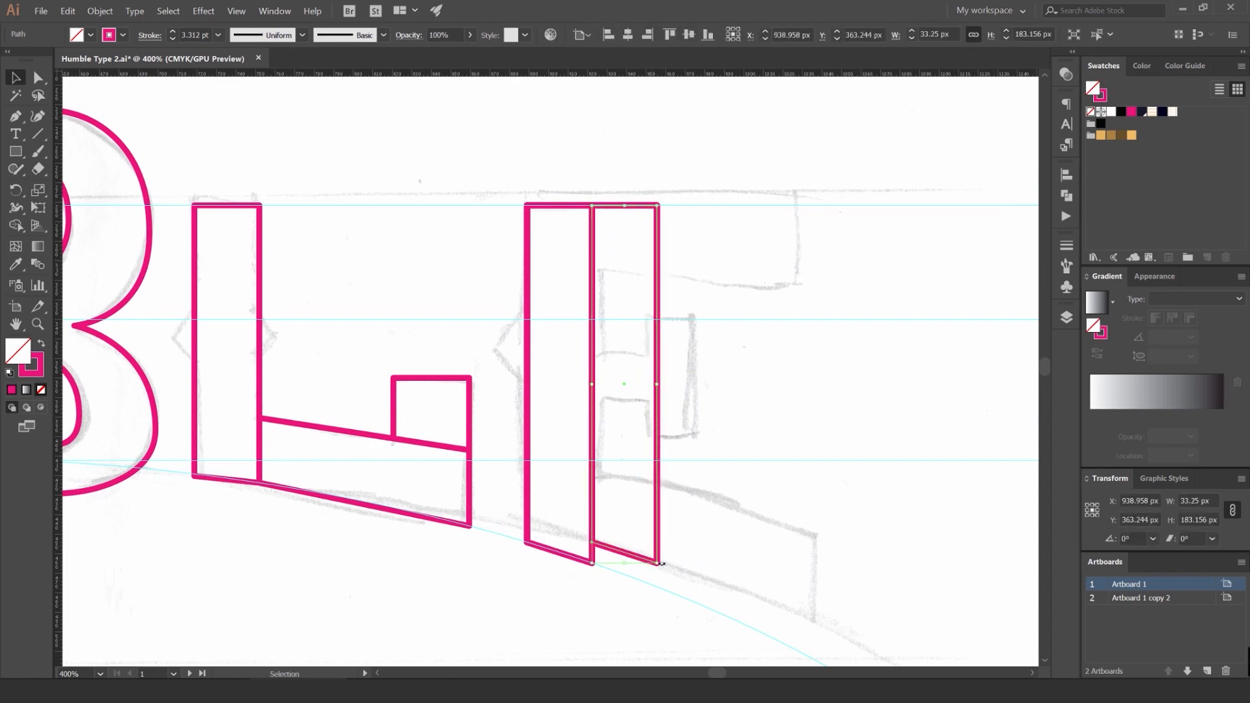
pyautogui.moveTo(661, 564); pyautogui.dragTo(748, 259)
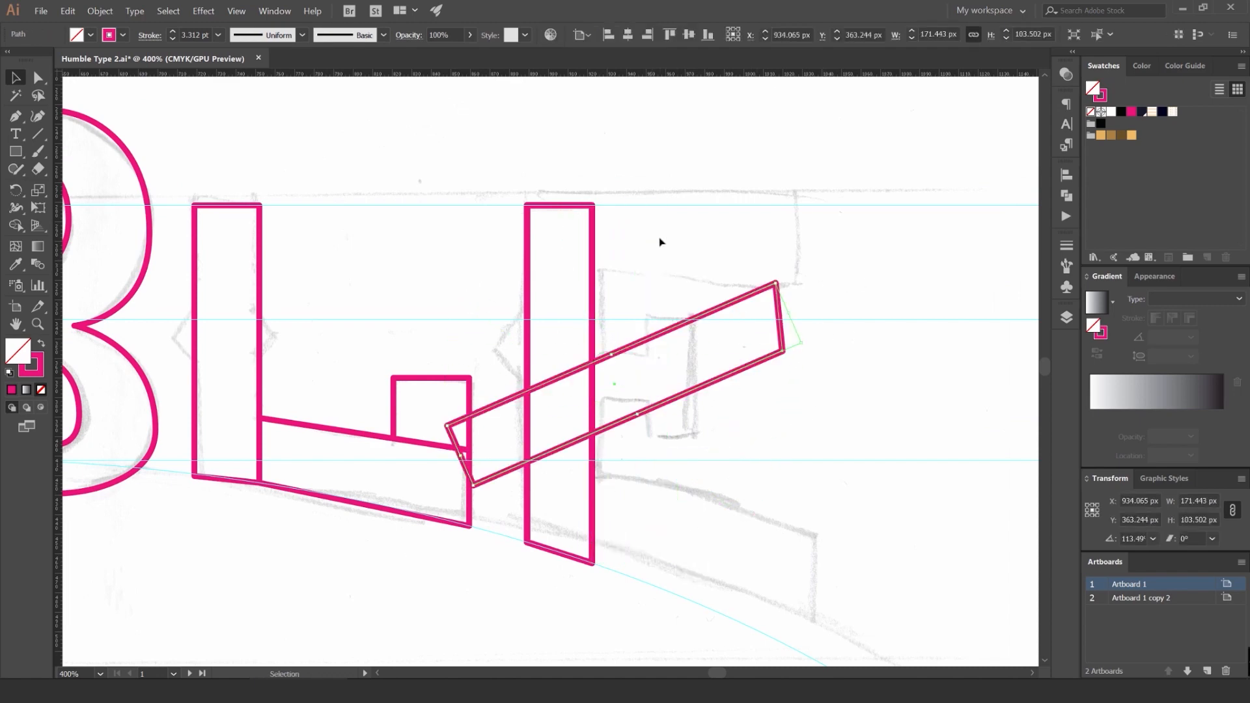
pyautogui.hotkey('ctrl', 'z')
pyautogui.press('Delete')
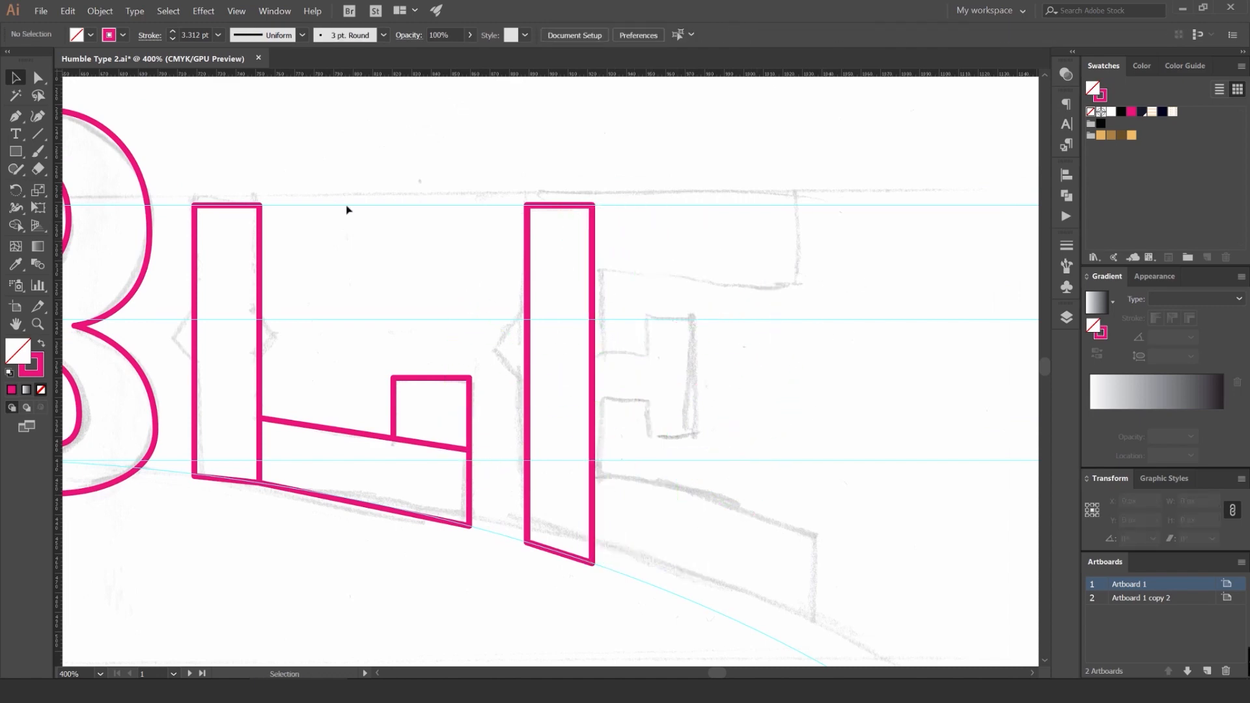
# Step: Copy the L's stem as the E's top arm, rotate it to 270° under the upper guide, and shorten it to about 133 px
pyautogui.keyDown('alt'); pyautogui.moveTo(260, 227); pyautogui.dragTo(901, 373); pyautogui.keyUp('alt')
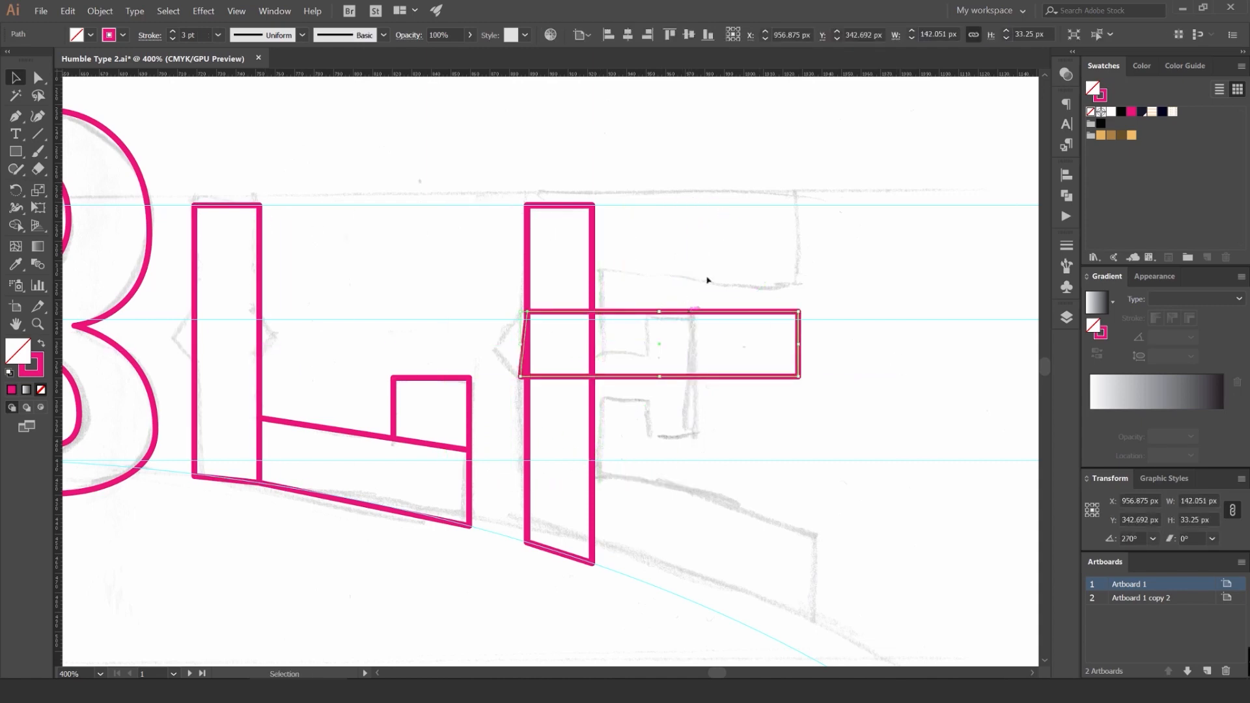
pyautogui.moveTo(681, 322); pyautogui.dragTo(717, 207)
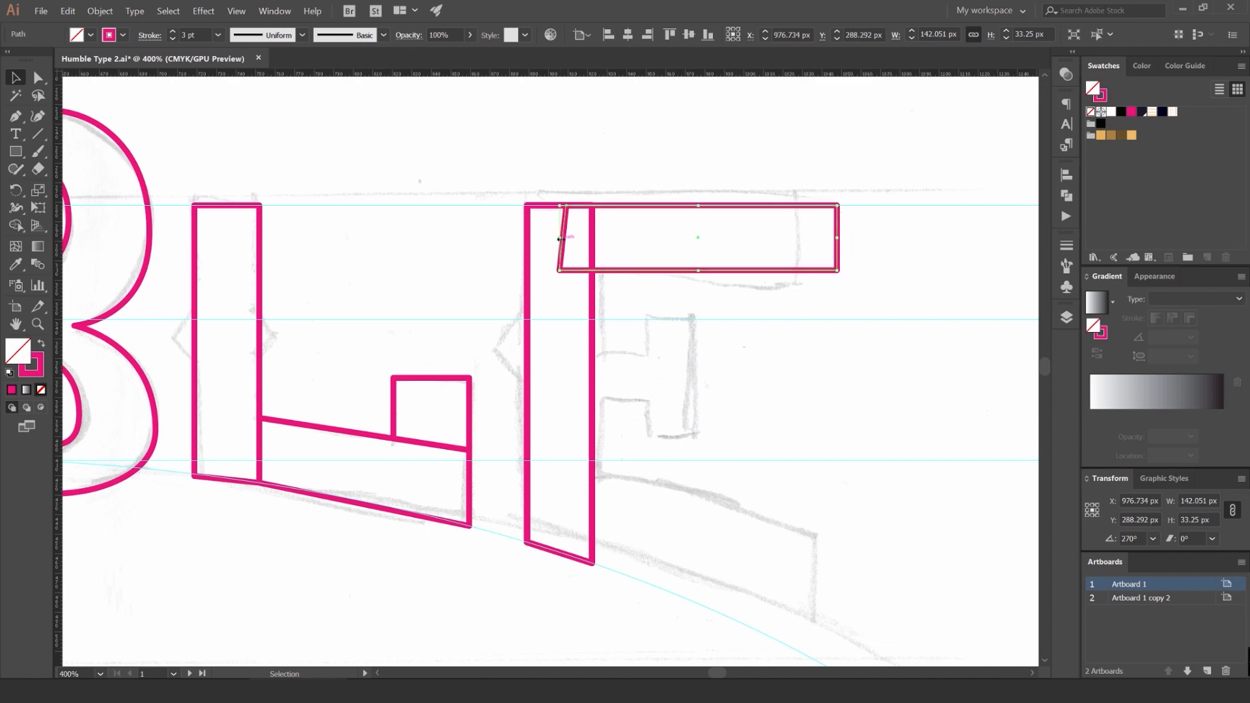
pyautogui.moveTo(562, 239); pyautogui.dragTo(579, 239)
pyautogui.scroll(1, 738, 250)
pyautogui.hscroll(3, 829, 230)
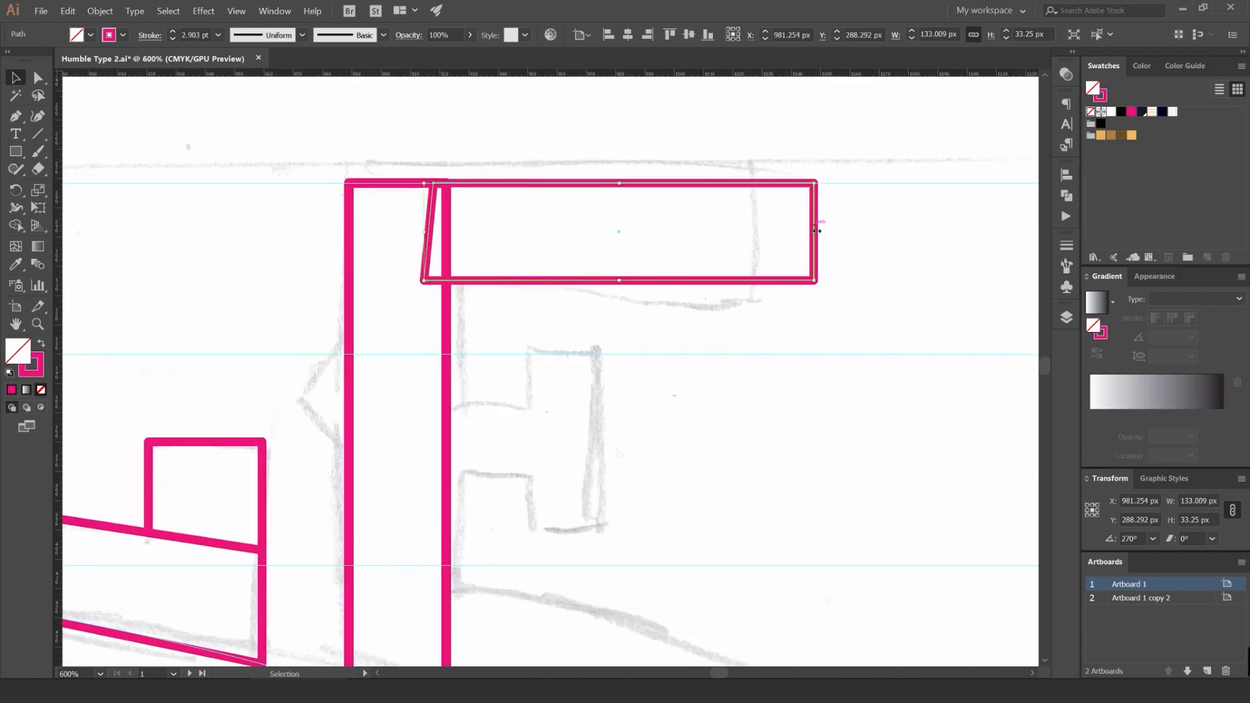
# Step: Shorten and deepen the E's upper arm to match the sketch, and align its inner edge vertically with the stem
pyautogui.moveTo(817, 230); pyautogui.dragTo(757, 231)
pyautogui.moveTo(590, 282); pyautogui.dragTo(590, 294)
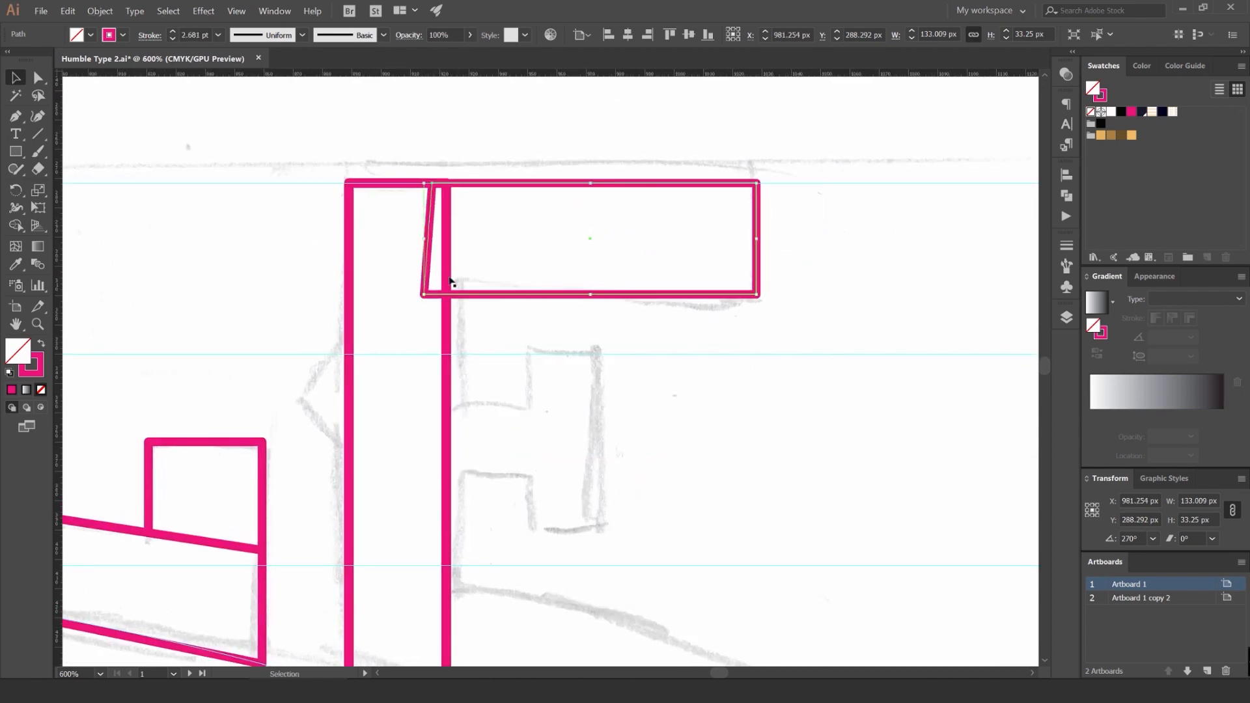
pyautogui.press('a')
pyautogui.click(455, 281)
pyautogui.moveTo(426, 295); pyautogui.dragTo(448, 295)
pyautogui.moveTo(434, 185); pyautogui.dragTo(451, 186)
pyautogui.click(549, 195)
# Step: Form the E's slanted lower arm from the stem along the curved guide, ending in line with the upper arm
pyautogui.scroll(-2, 549, 193)
pyautogui.press('v')
pyautogui.moveTo(582, 437); pyautogui.dragTo(651, 521)
pyautogui.press('a')
pyautogui.moveTo(651, 399); pyautogui.dragTo(657, 448)
pyautogui.click(637, 395)
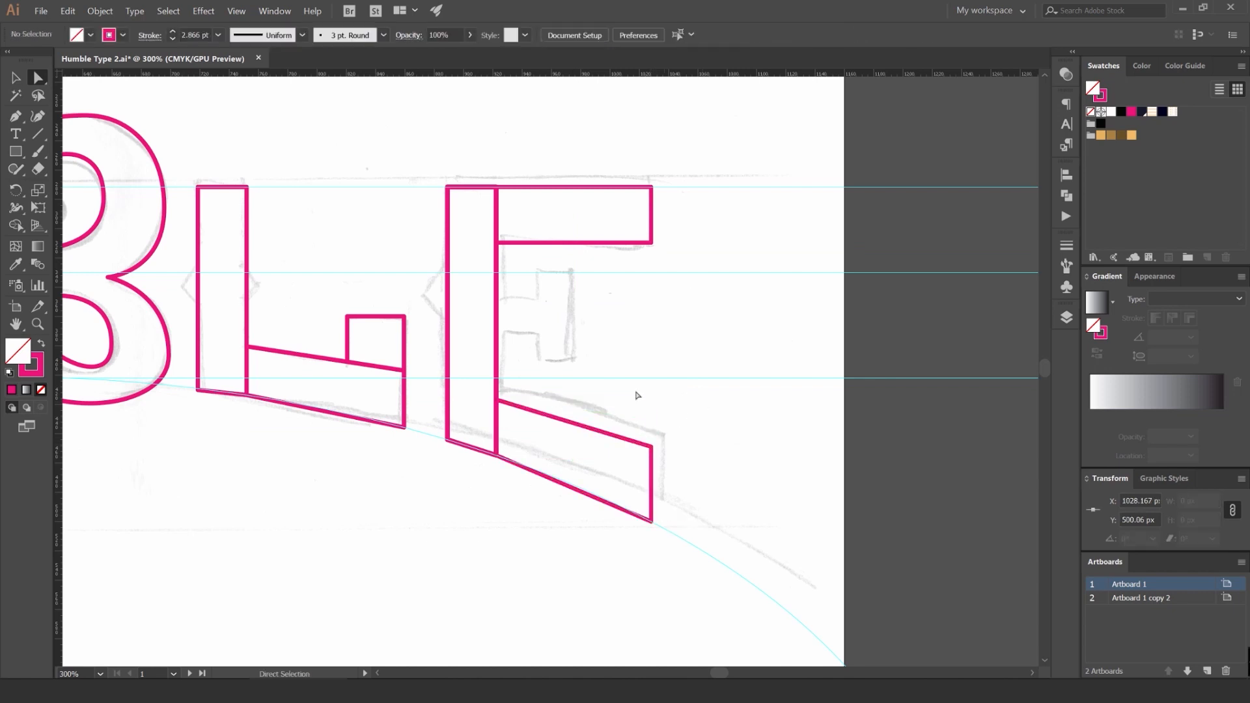
# Step: Adjust the upper inner corner of the E's lower arm so it sits slightly higher on the stem's edge
pyautogui.click(498, 401)
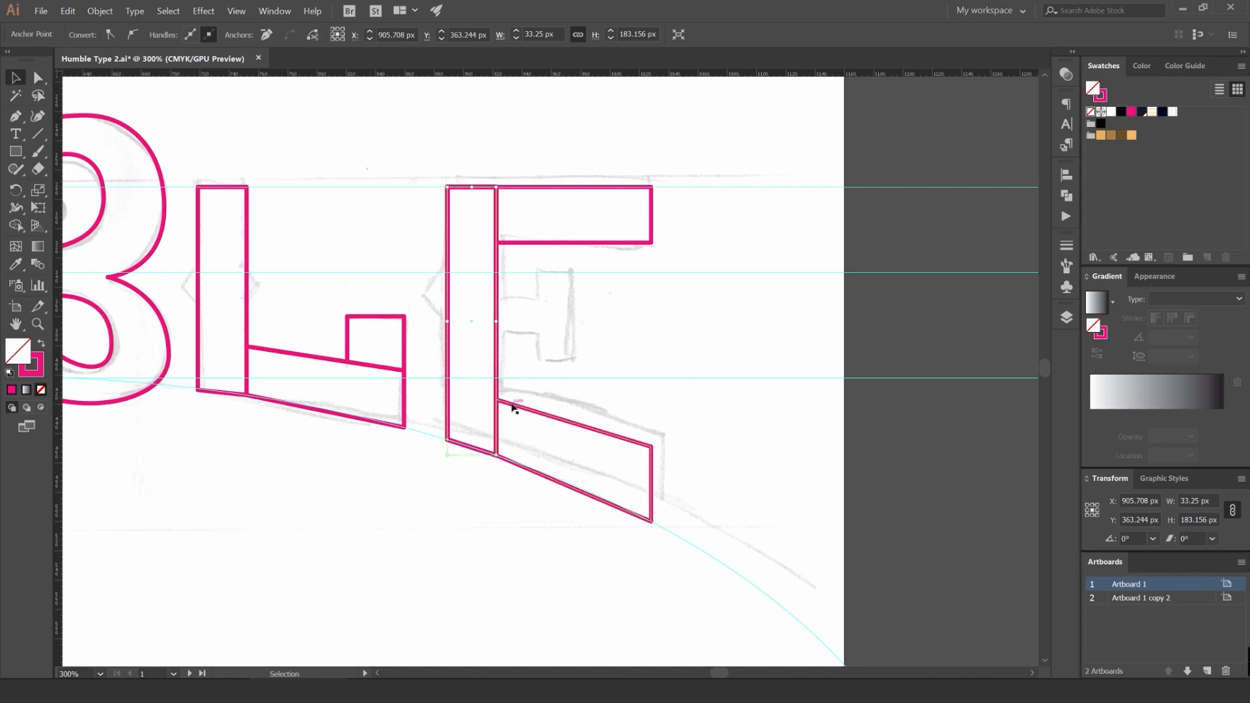
pyautogui.press('a')
pyautogui.click(496, 397)
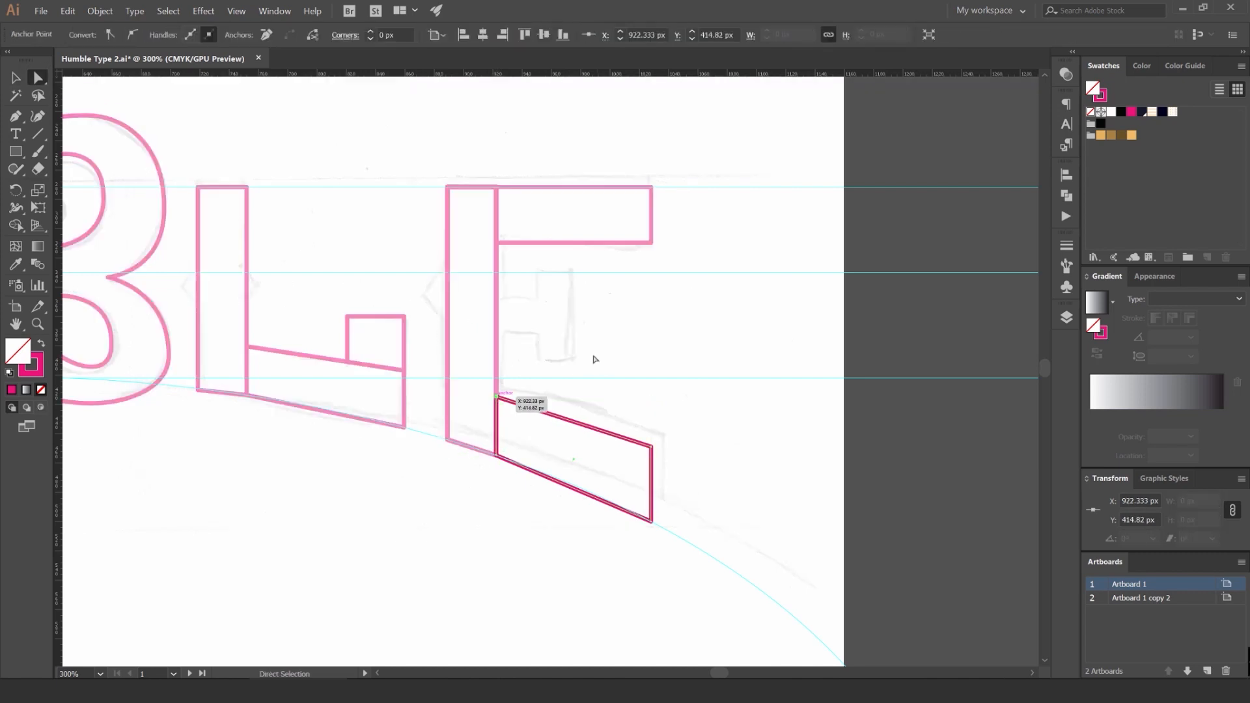
pyautogui.click(594, 358)
# Step: Draw a small rectangle extending from the E's stem as the middle arm, between the upper and lower arms
pyautogui.scroll(1, 545, 299)
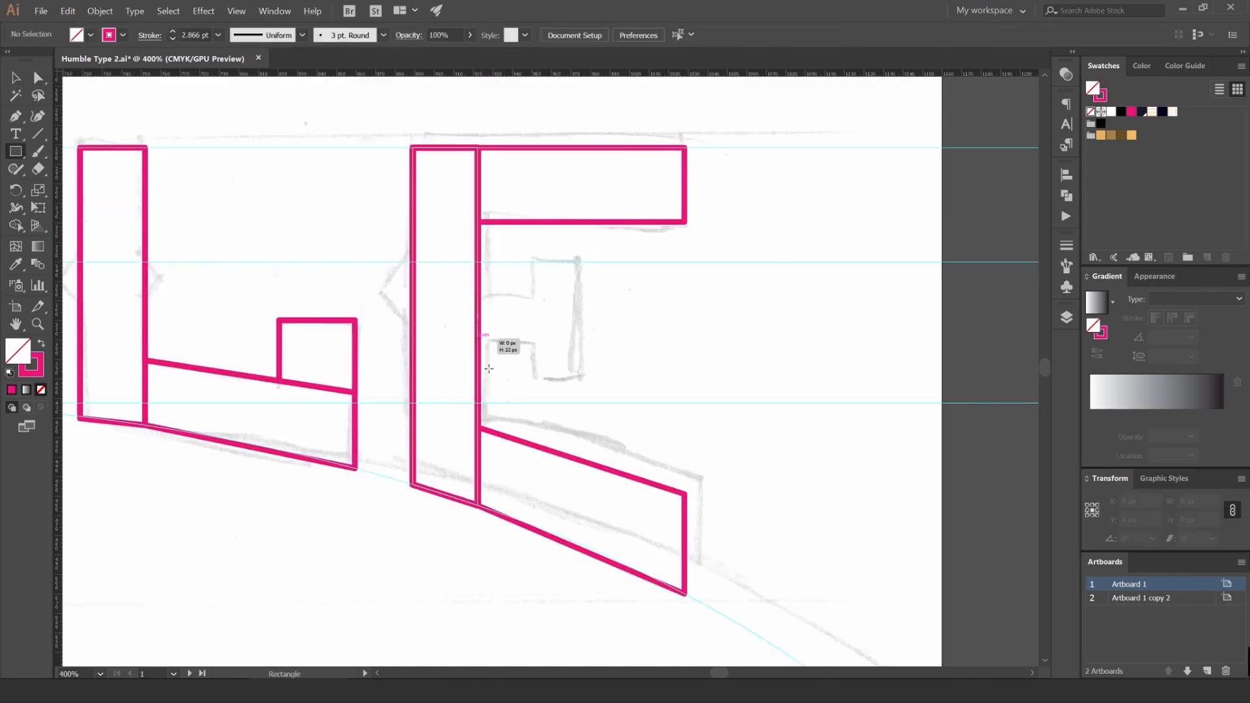
pyautogui.moveTo(489, 368); pyautogui.dragTo(539, 347)
pyautogui.press('v')
# Step: Duplicate the middle arm's rectangle as a taller serif block at its end, and match the stroke to the other E parts
pyautogui.click(526, 320)
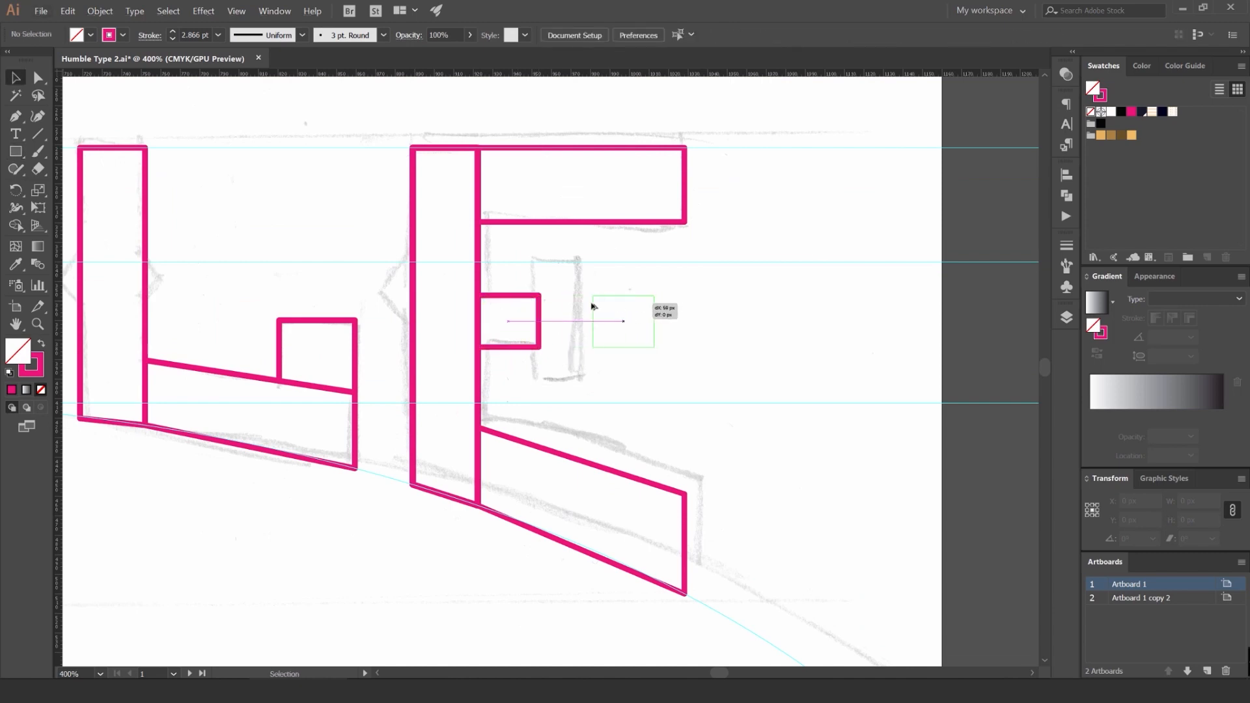
pyautogui.moveTo(594, 306); pyautogui.dragTo(577, 262)
pyautogui.click(653, 322)
pyautogui.click(539, 325)
pyautogui.press('i')
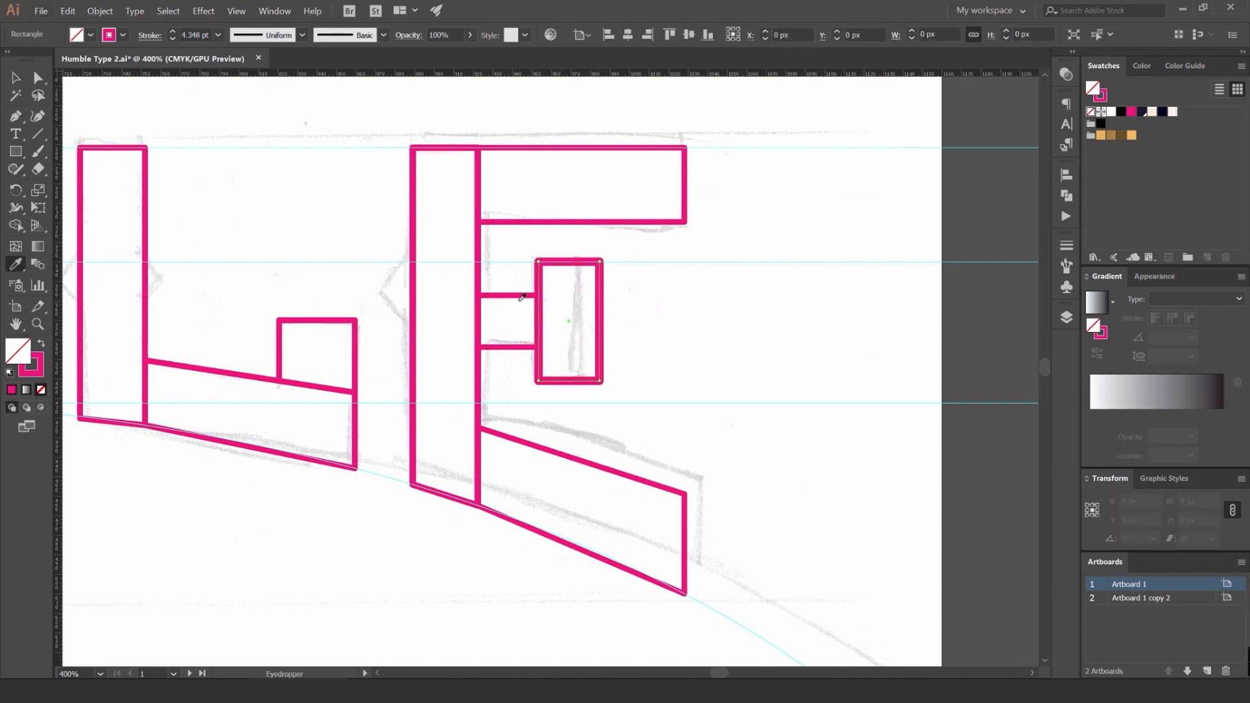
pyautogui.click(521, 296)
pyautogui.press('v')
pyautogui.click(654, 274)
# Step: Swap fill and stroke on all the HUMBLE letters so they become solid magenta shapes without outlines
pyautogui.scroll(-1, 654, 272)
pyautogui.scroll(-1, 654, 272)
pyautogui.moveTo(711, 170); pyautogui.dragTo(395, 524)
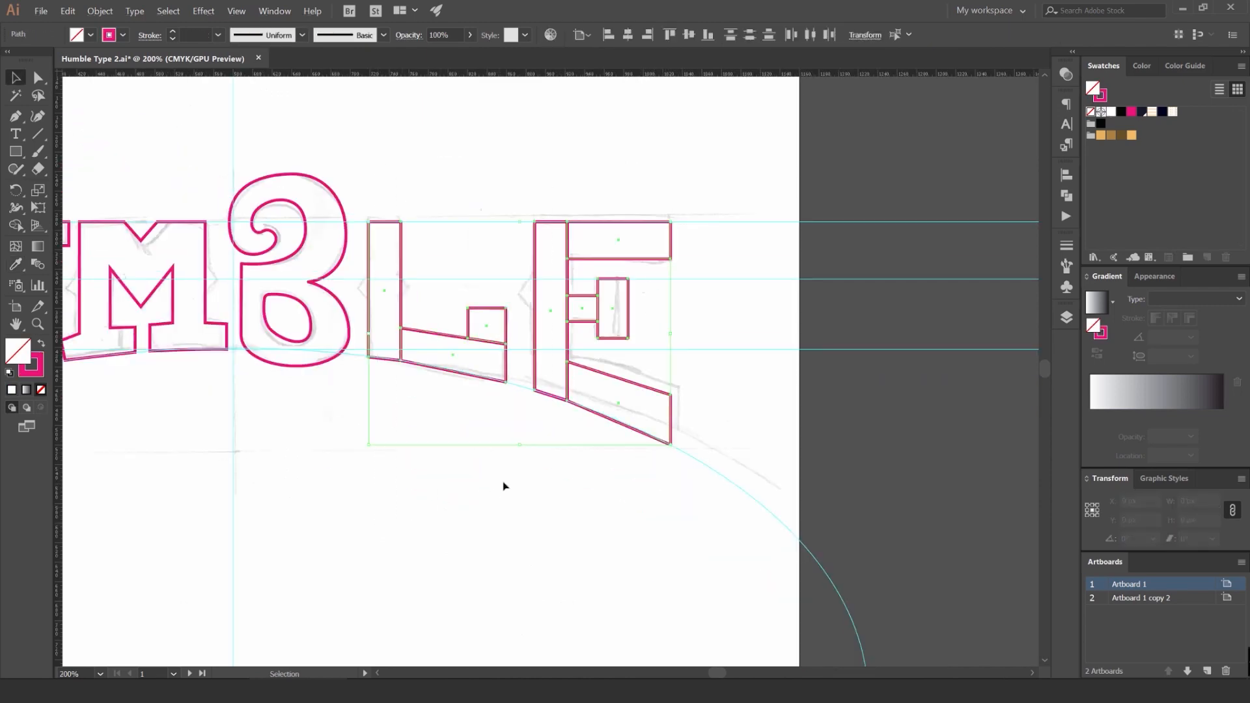
pyautogui.hotkey('shift', 'x')
pyautogui.click(524, 482)
pyautogui.scroll(-4, 524, 482)
pyautogui.scroll(2, 512, 485)
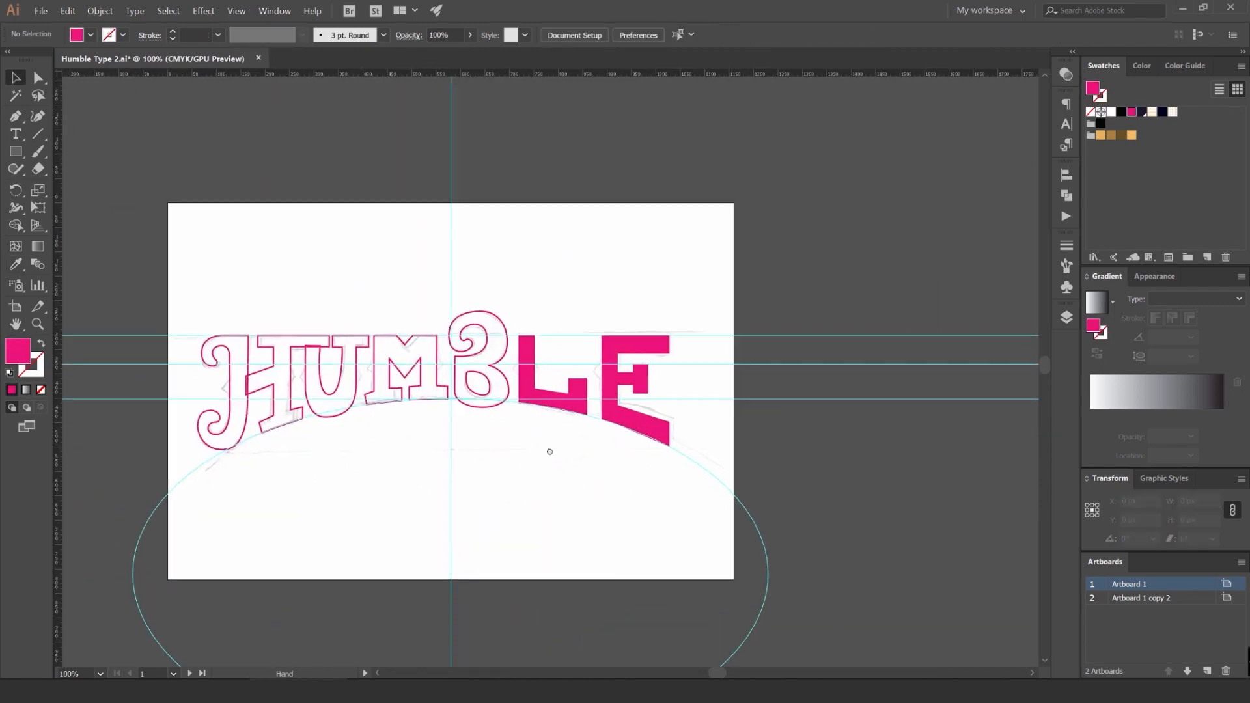
pyautogui.moveTo(279, 469); pyautogui.dragTo(503, 293)
pyautogui.hotkey('shift', 'x')
pyautogui.click(611, 242)
# Step: Hide the guides to preview the filled HUMBLE lettering on its own
pyautogui.scroll(-3, 608, 245)
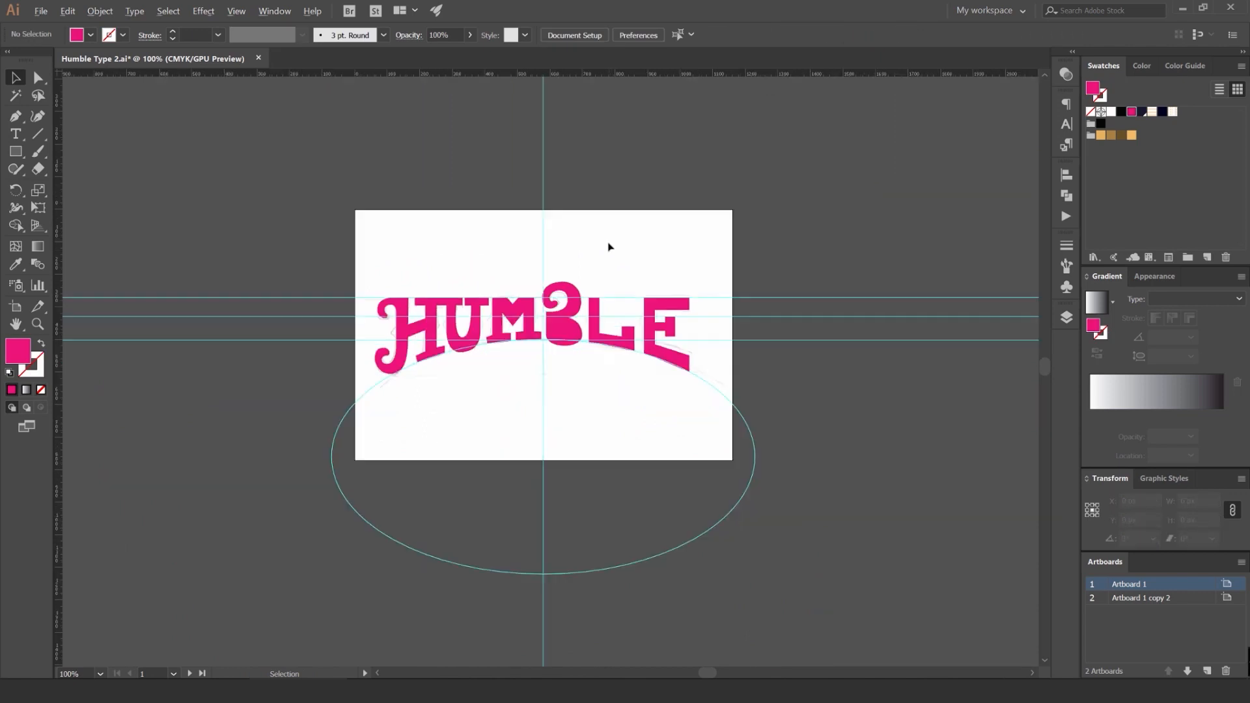
pyautogui.scroll(3, 581, 253)
pyautogui.hotkey('ctrl', ';')
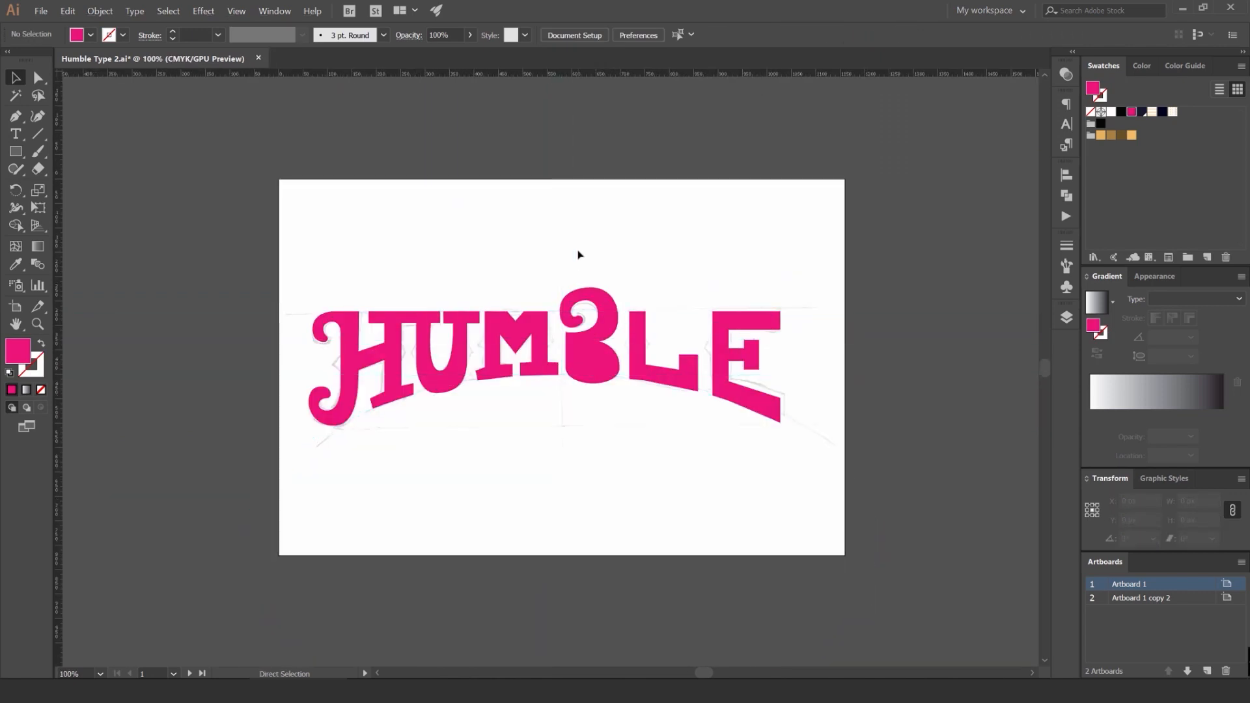
pyautogui.moveTo(580, 253); pyautogui.dragTo(542, 206)
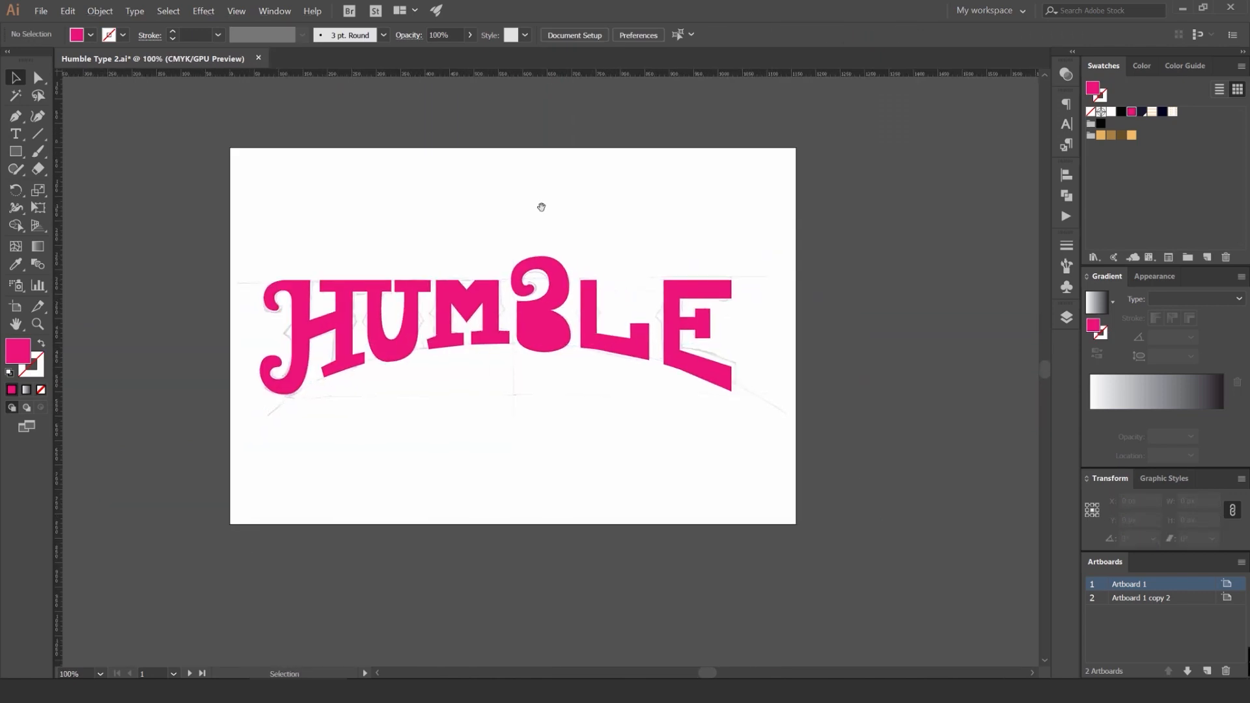
pyautogui.click(236, 11)
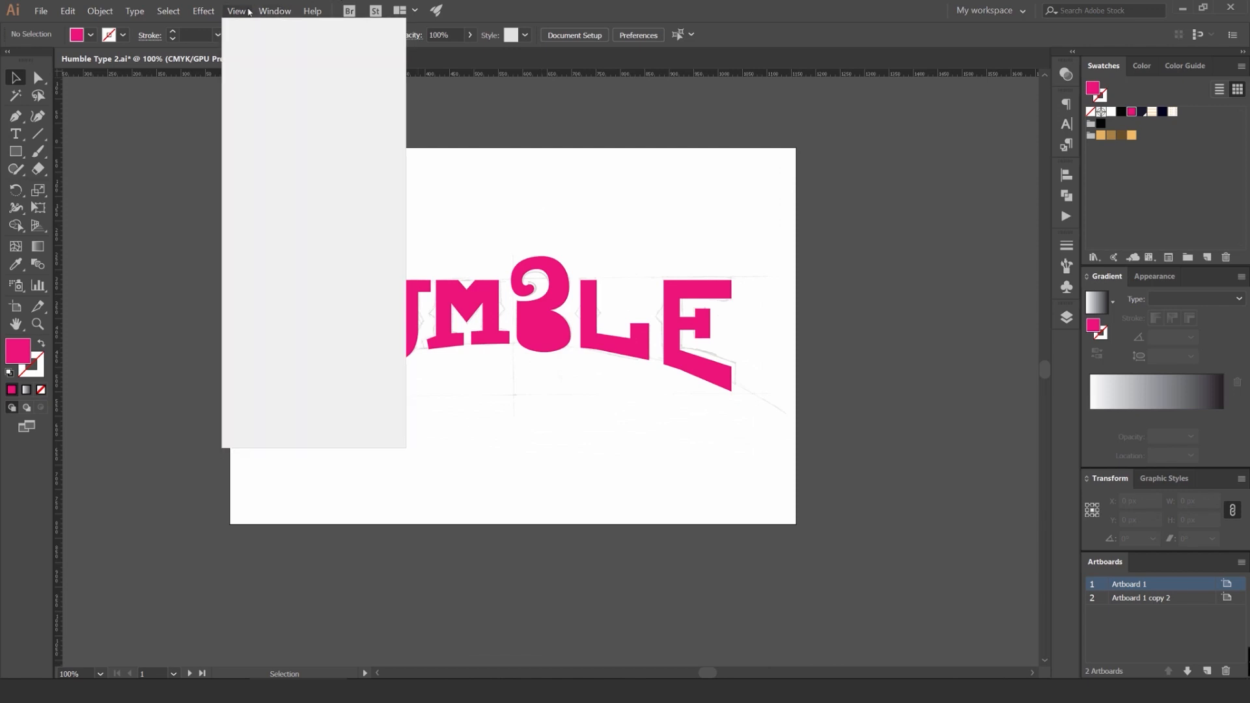
pyautogui.moveTo(289, 338)
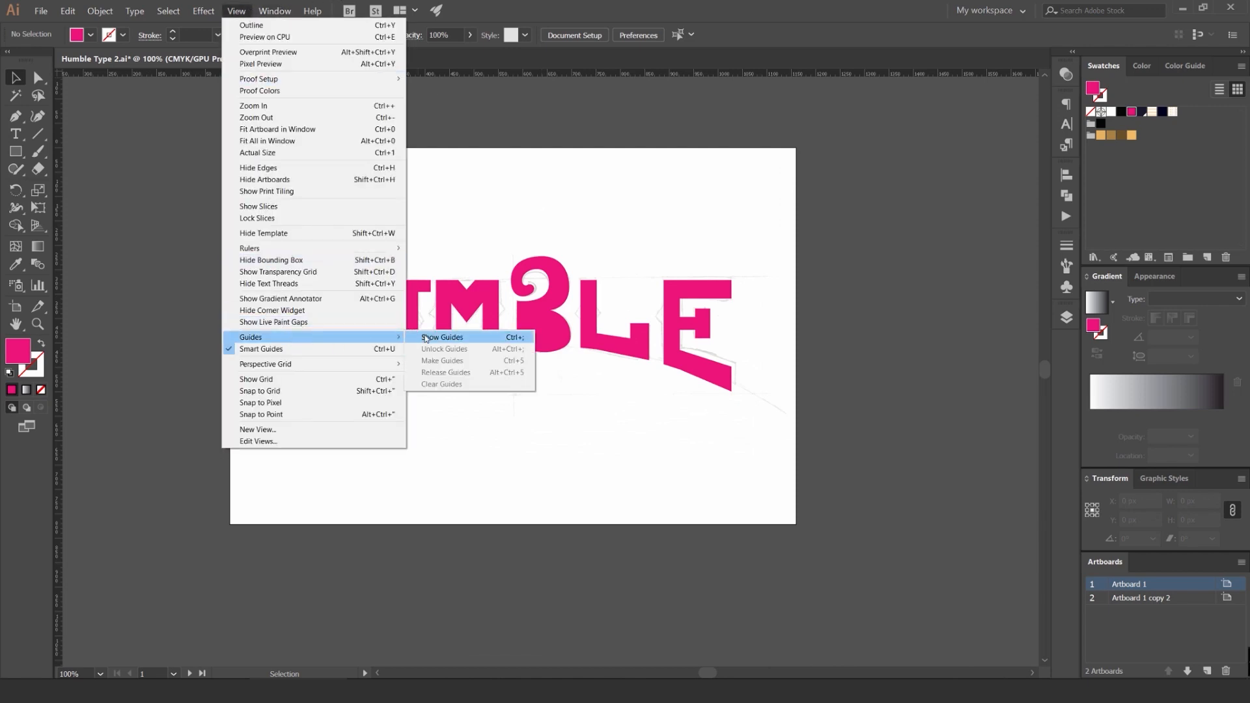
pyautogui.click(426, 338)
pyautogui.hotkey('ctrl', ';')
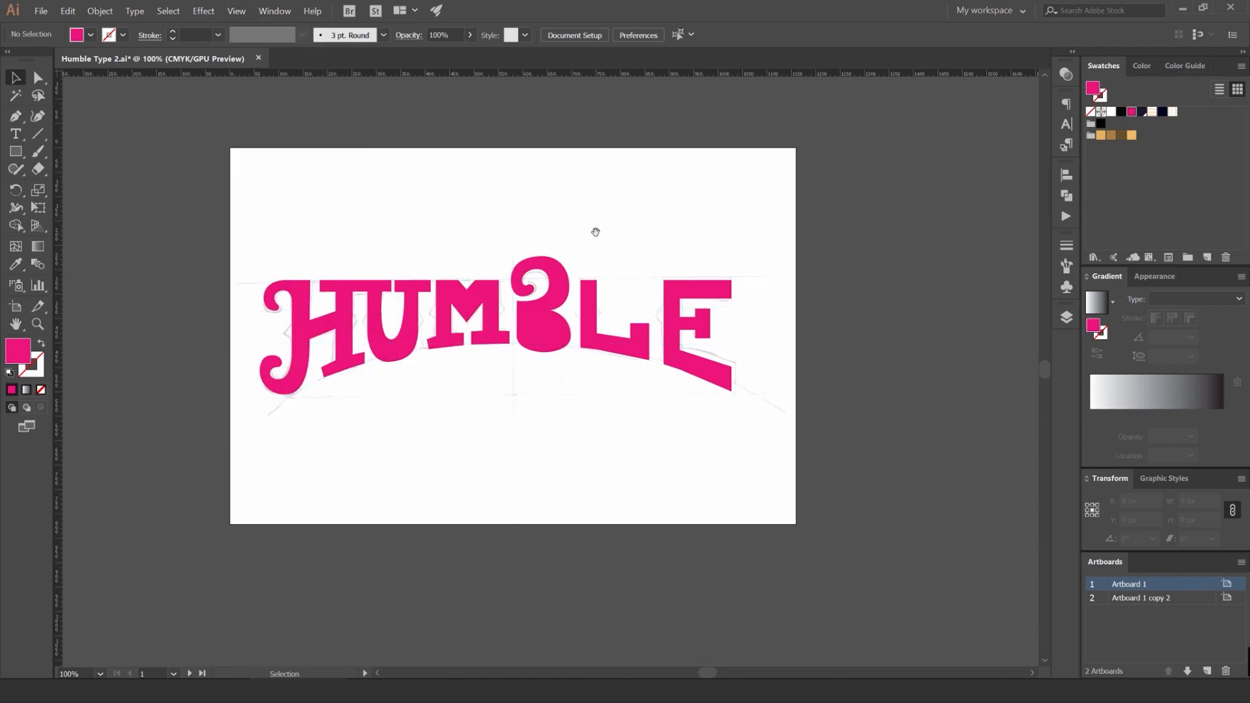
# Step: Examine the filled letter shapes and their spacing against the pencil sketch, both close up and as a whole word
pyautogui.moveTo(596, 232); pyautogui.dragTo(661, 162)
pyautogui.scroll(-2, 662, 162)
pyautogui.scroll(4, 664, 185)
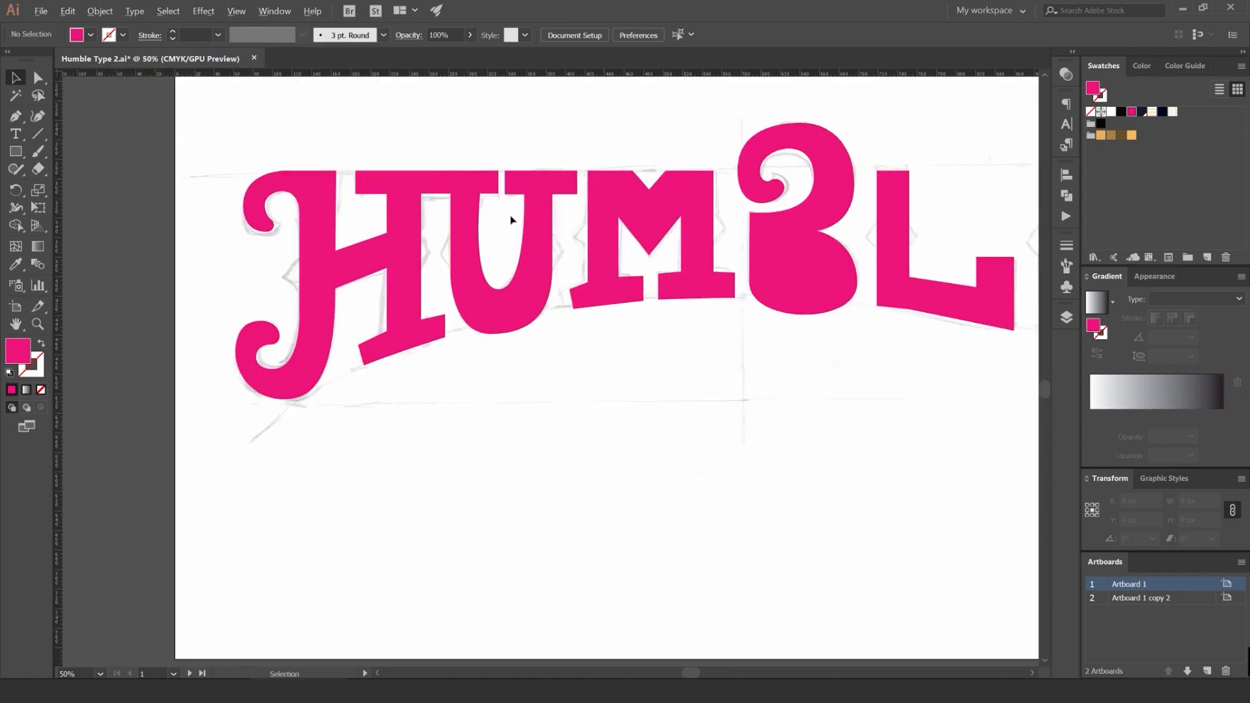
pyautogui.scroll(7, 511, 220)
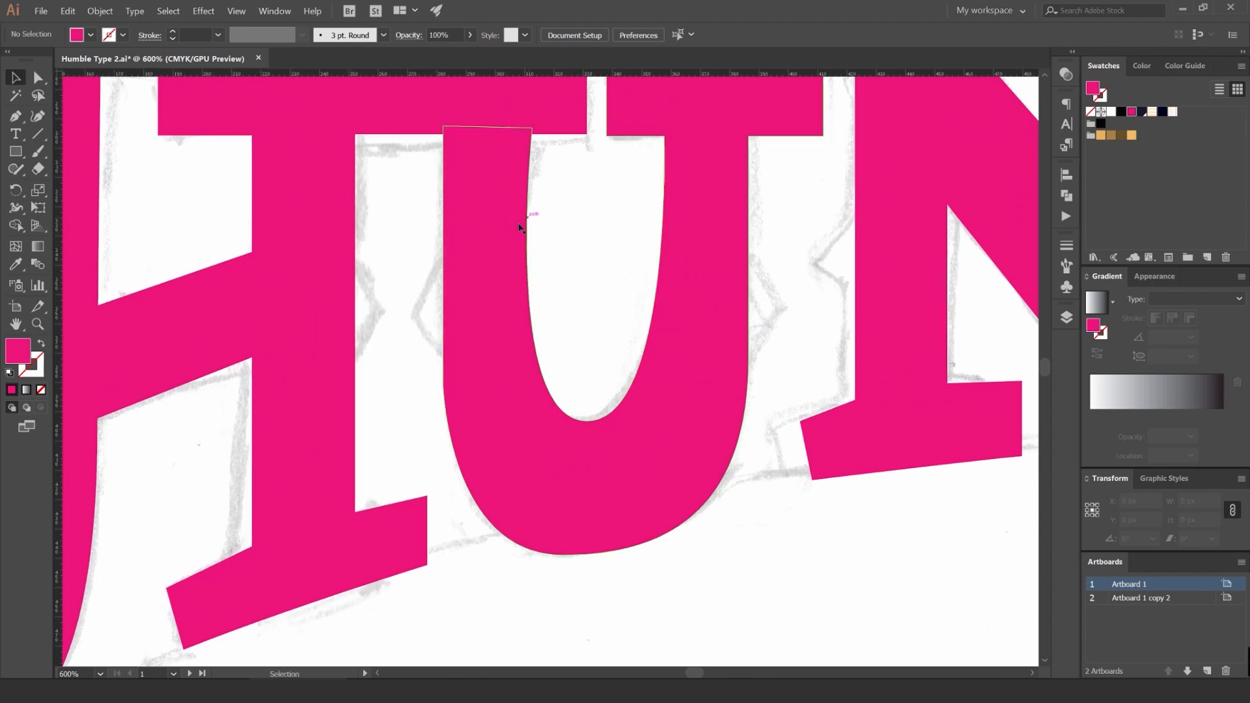
pyautogui.scroll(-5, 520, 227)
pyautogui.scroll(1, 502, 240)
pyautogui.scroll(-2, 496, 241)
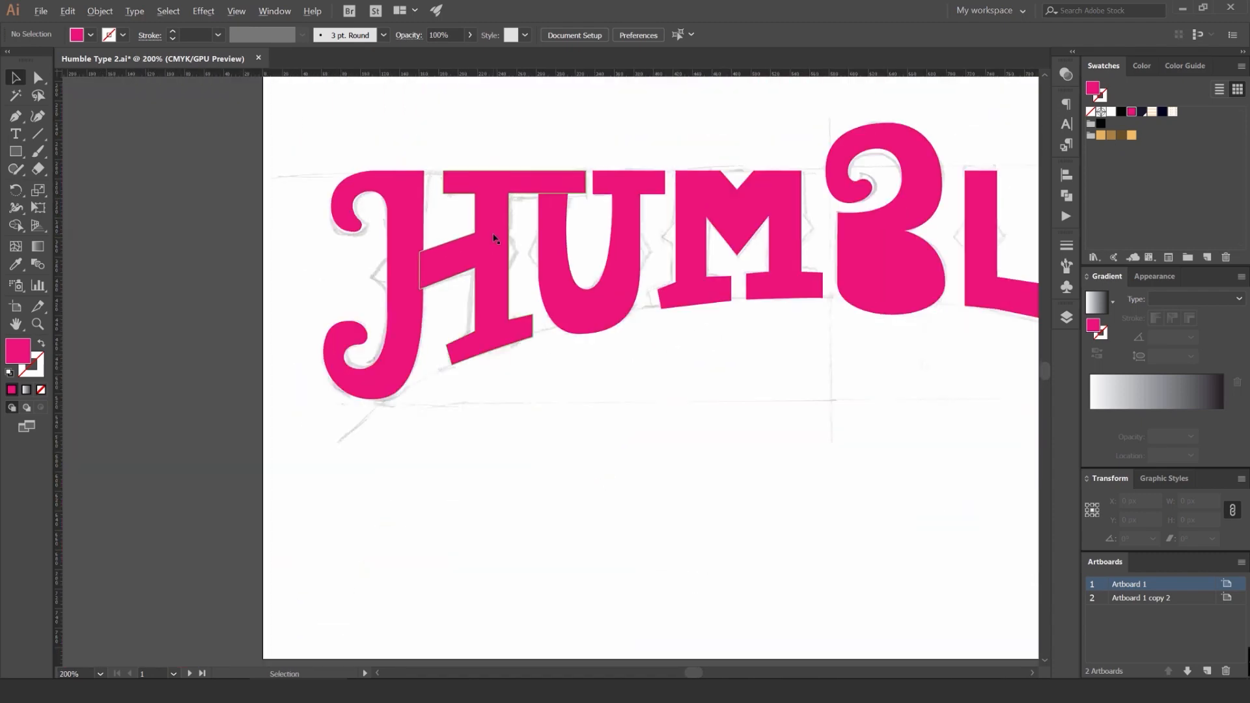
pyautogui.scroll(-3, 494, 238)
pyautogui.scroll(1, 489, 238)
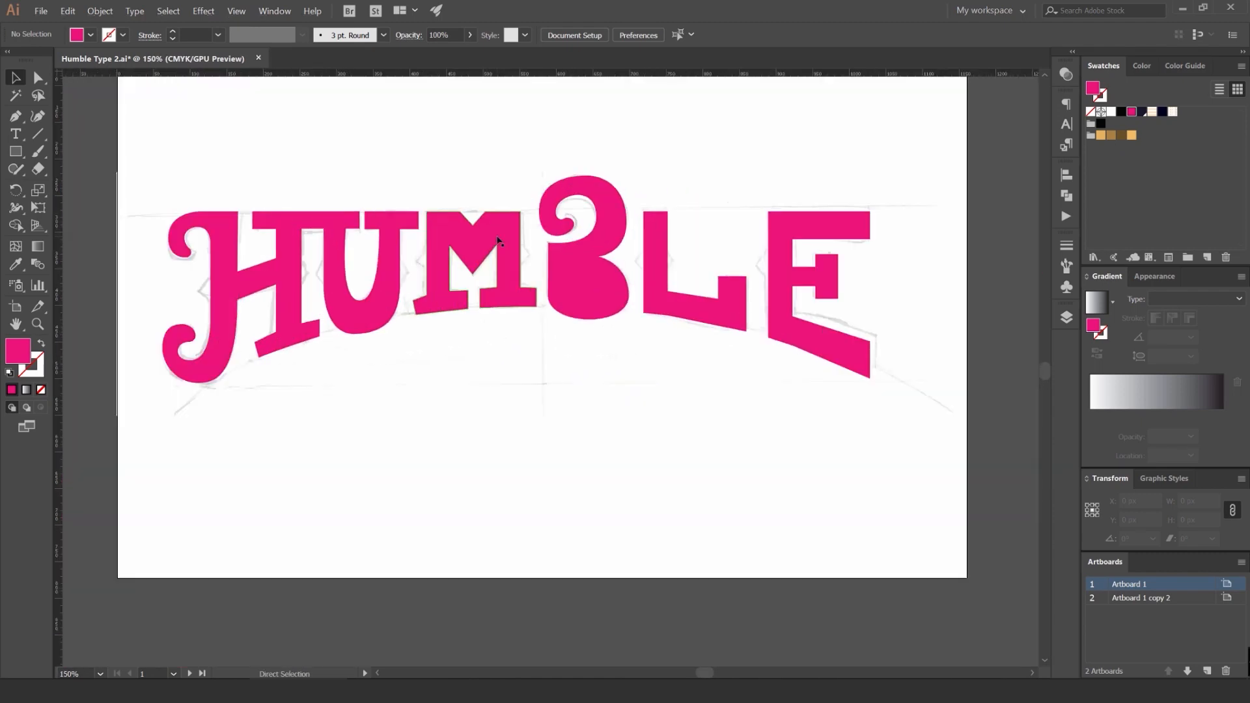
# Step: Show the guides and turn all the HUMBLE letters back into unfilled magenta outlines with a 5 pt stroke
pyautogui.hotkey('ctrl', ';')
pyautogui.moveTo(831, 148); pyautogui.dragTo(153, 424)
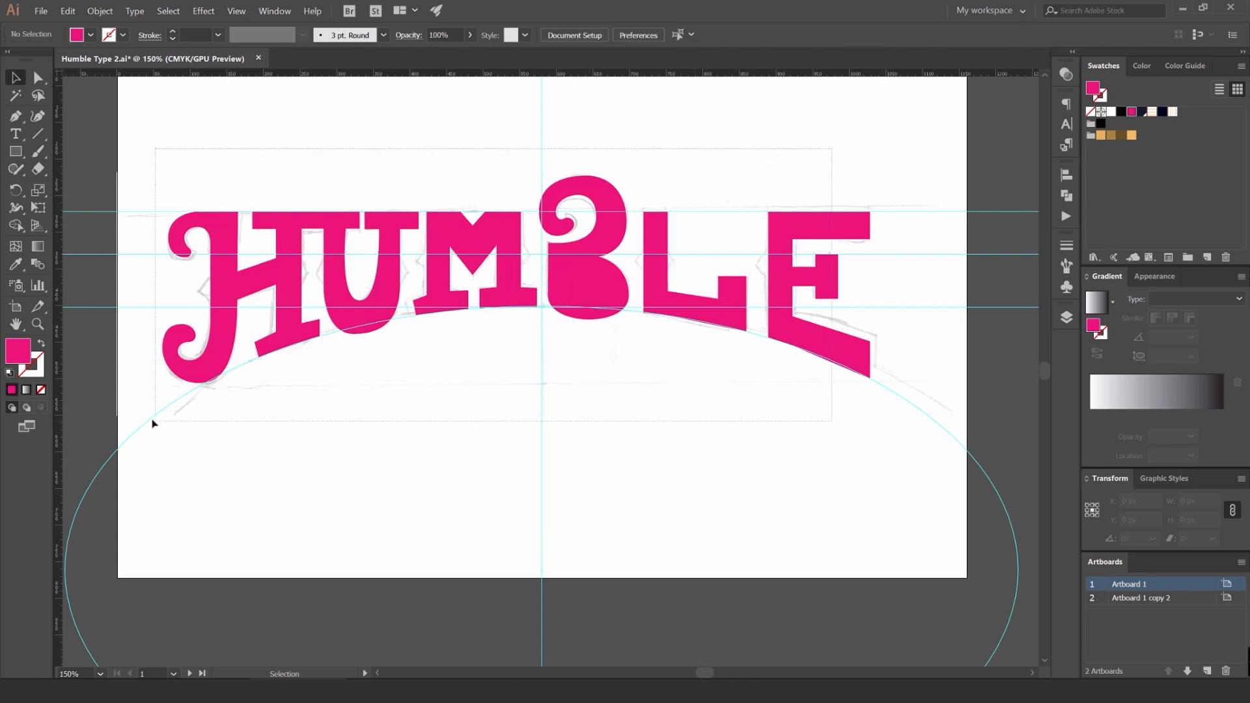
pyautogui.hotkey('shift', 'x')
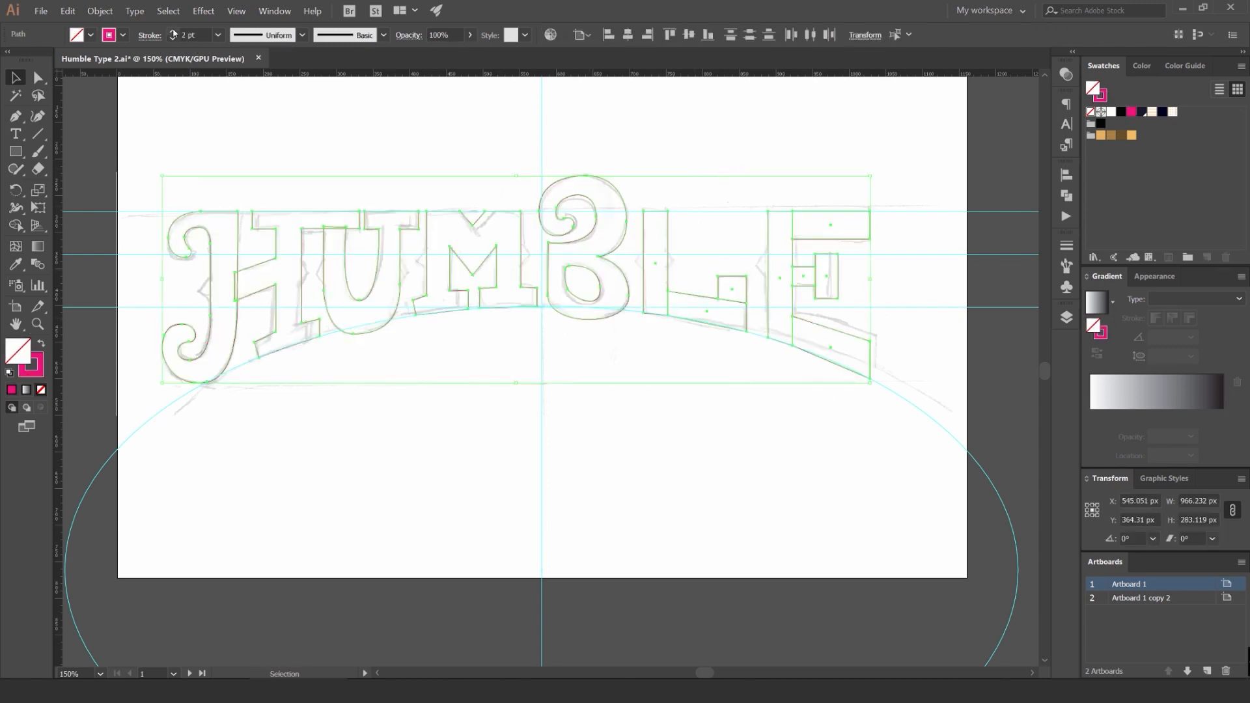
pyautogui.click(172, 31)
pyautogui.click(173, 31)
pyautogui.click(173, 31)
pyautogui.click(641, 200)
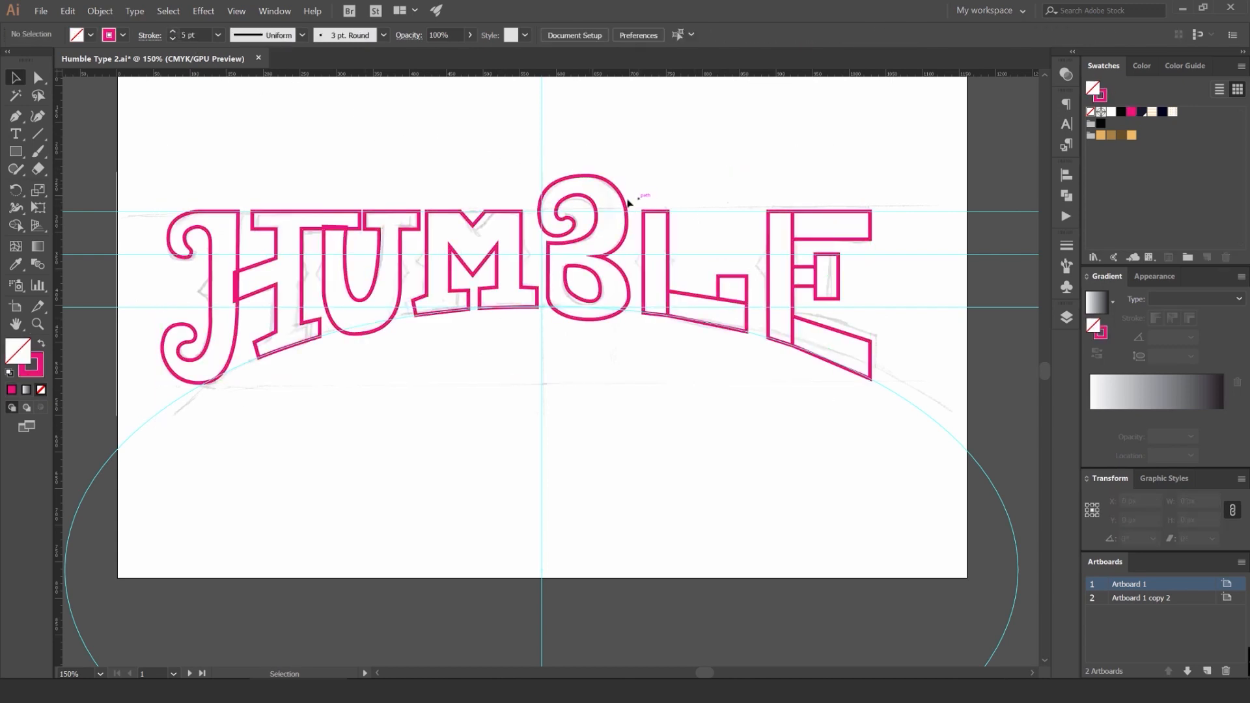
# Step: Check the stroke's cap and corner settings with all the letters selected
pyautogui.hotkey('ctrl', 'a')
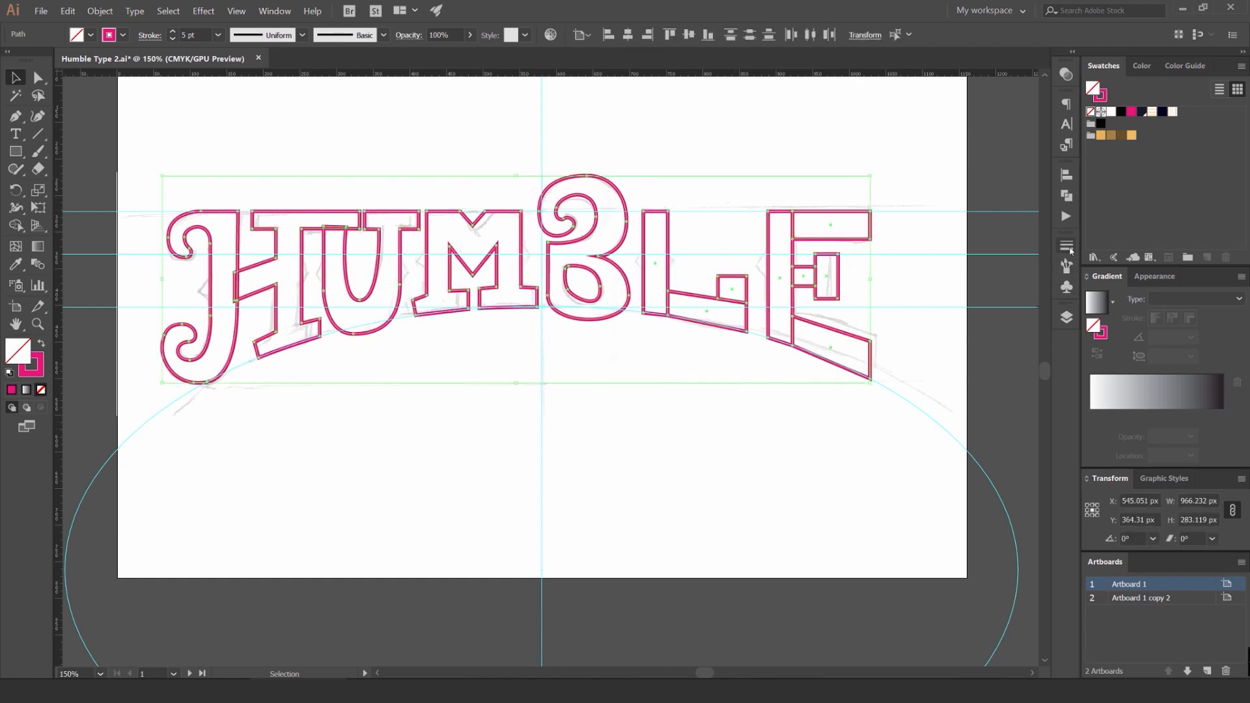
pyautogui.click(1066, 245)
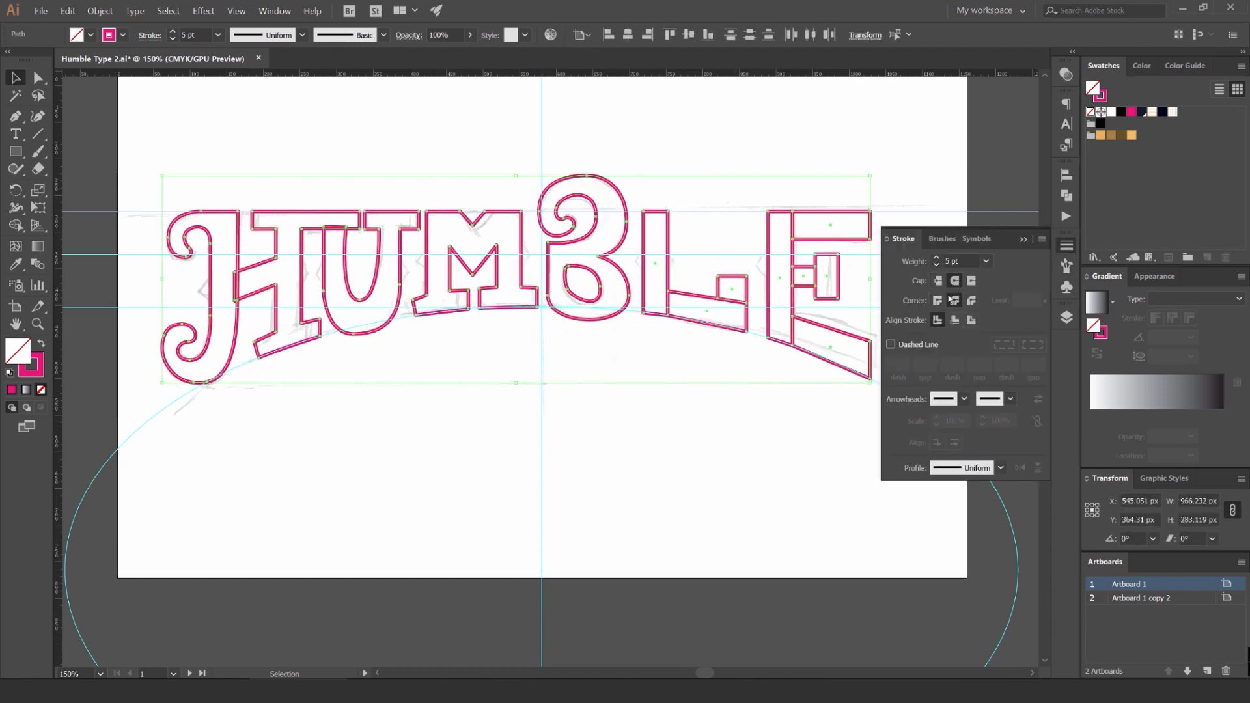
pyautogui.click(1068, 247)
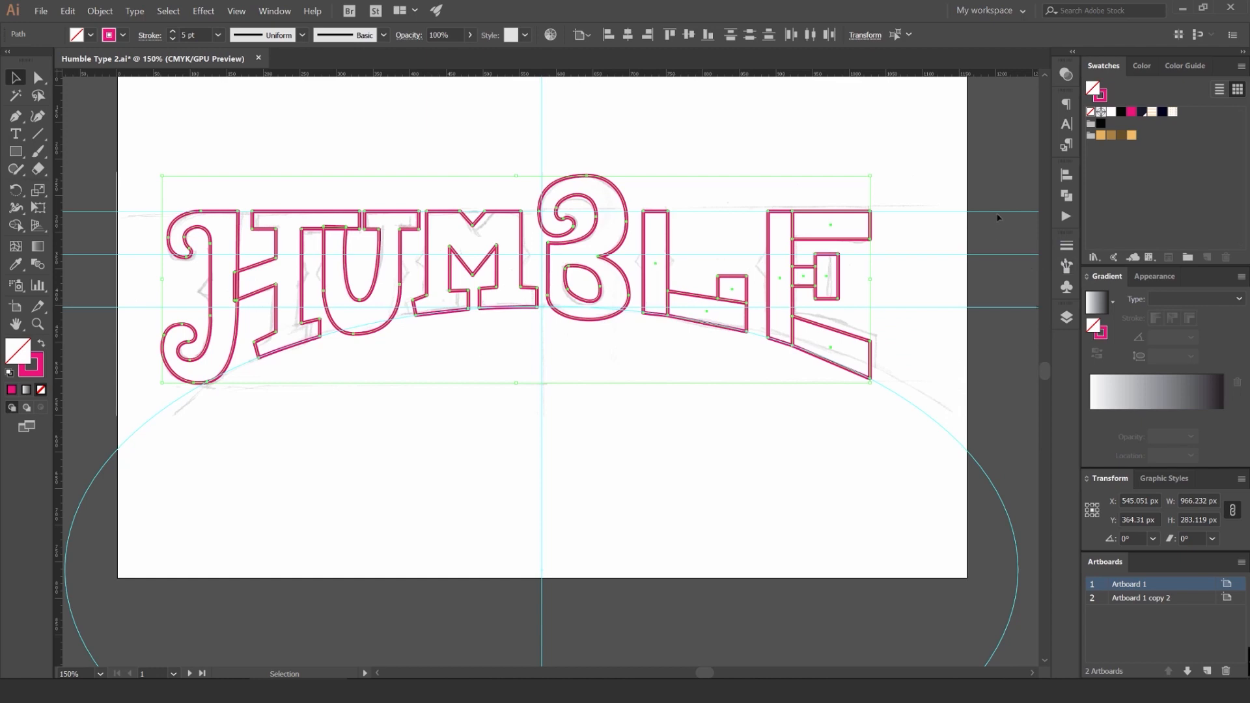
pyautogui.click(779, 190)
# Step: Nudge the L and E together about 4 px to the right, away from the B
pyautogui.scroll(1, 675, 193)
pyautogui.moveTo(678, 193); pyautogui.dragTo(470, 159)
pyautogui.scroll(-2, 759, 195)
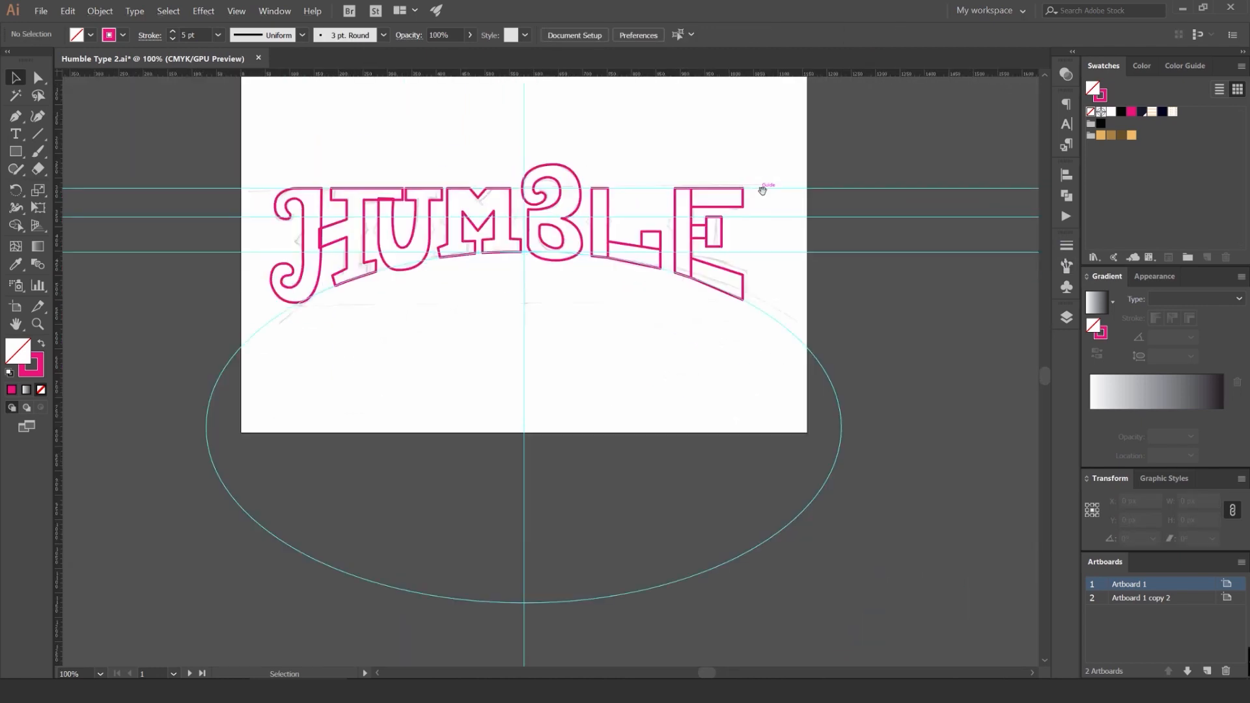
pyautogui.scroll(1, 655, 261)
pyautogui.moveTo(834, 251); pyautogui.dragTo(777, 239)
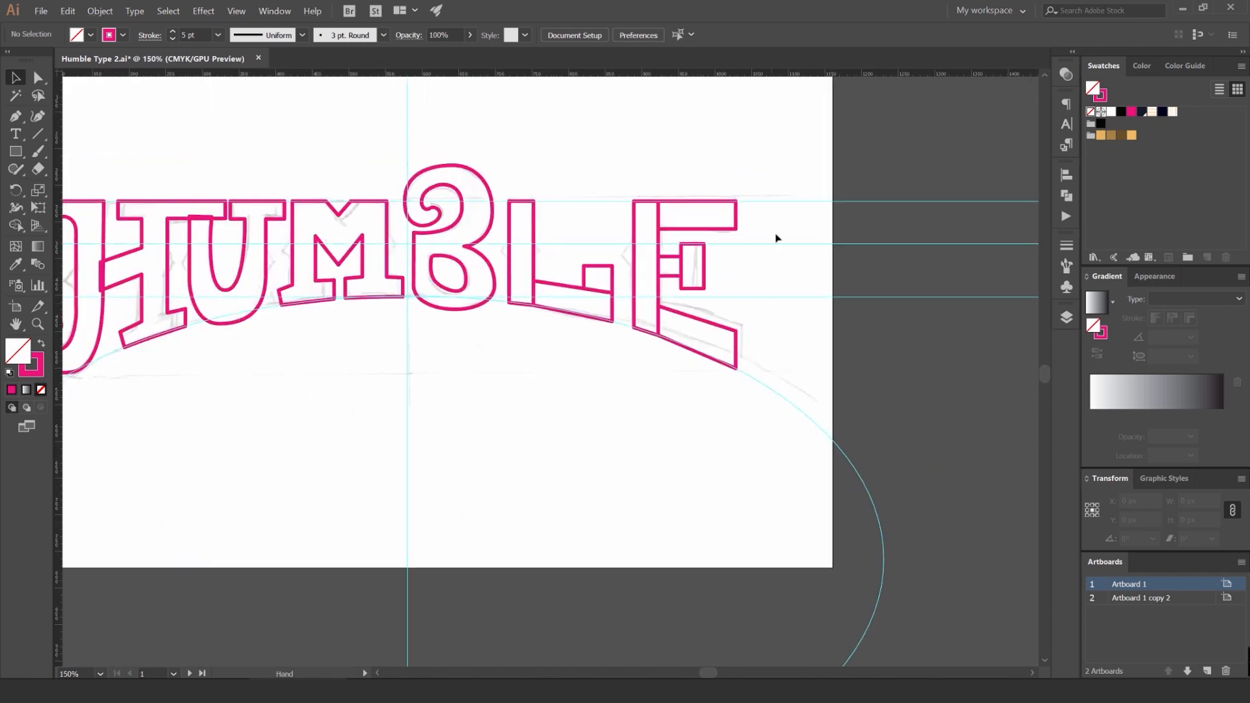
pyautogui.moveTo(508, 400); pyautogui.dragTo(508, 401)
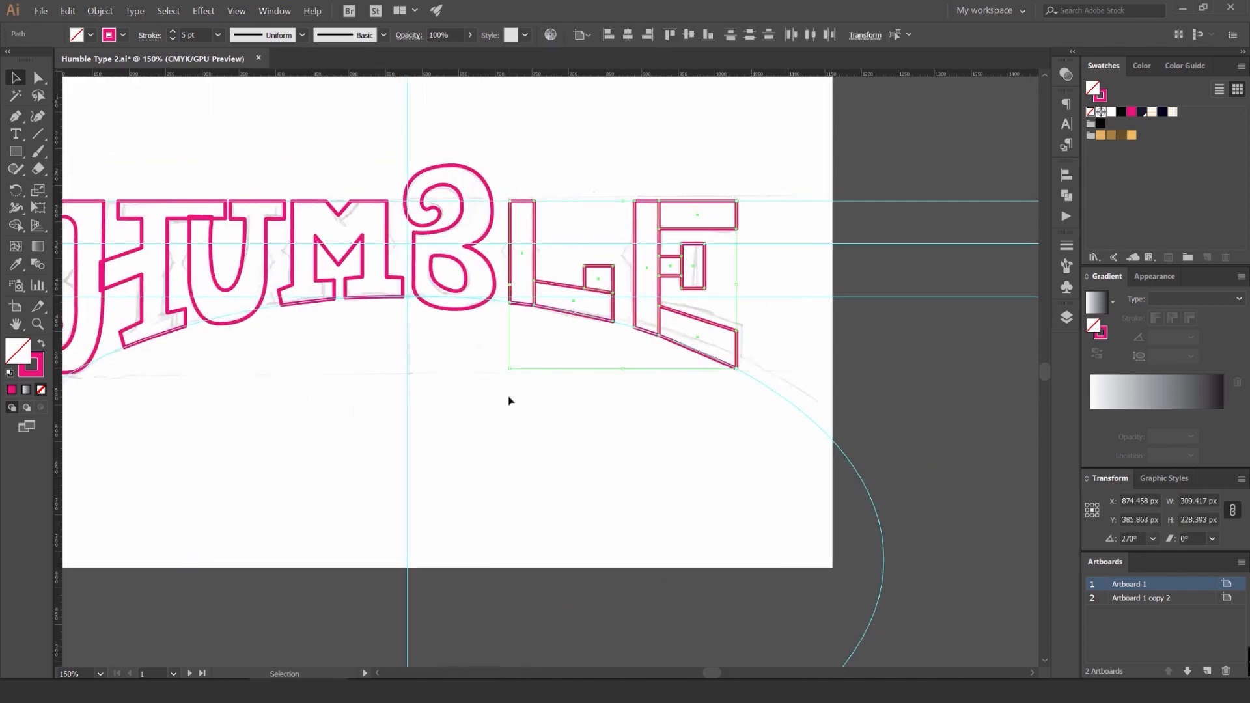
pyautogui.press('Right')
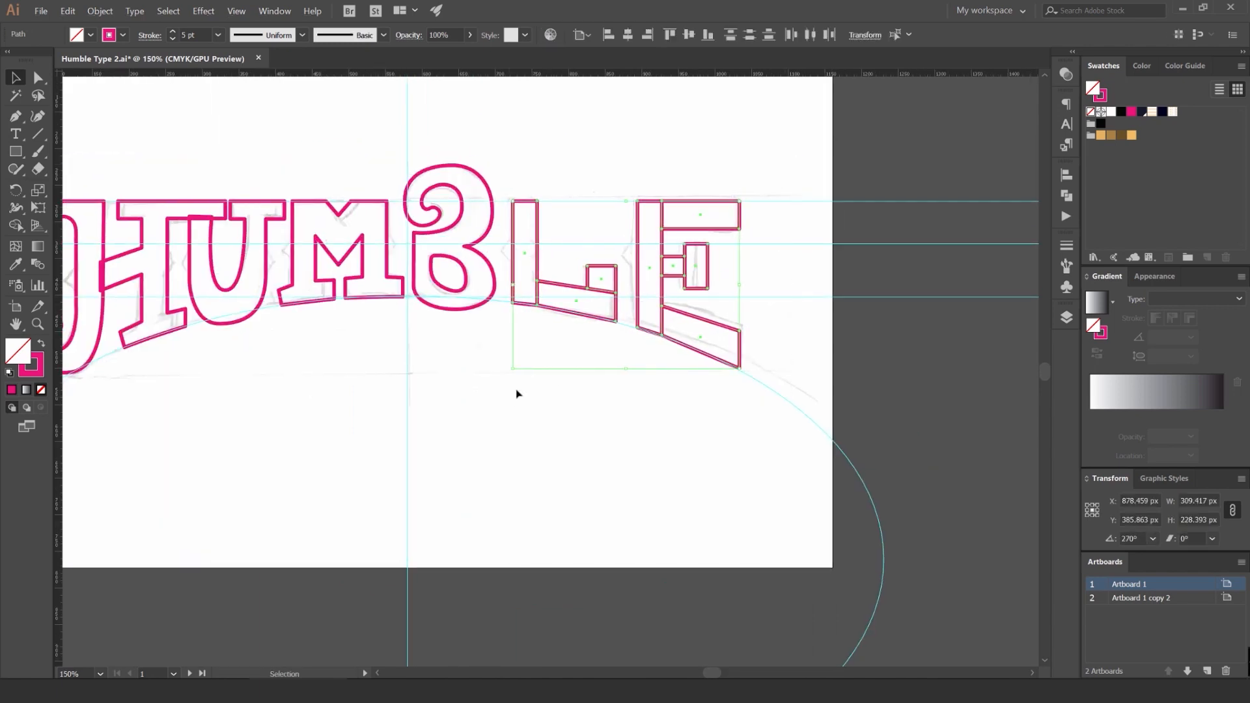
pyautogui.click(608, 173)
pyautogui.scroll(5, 533, 205)
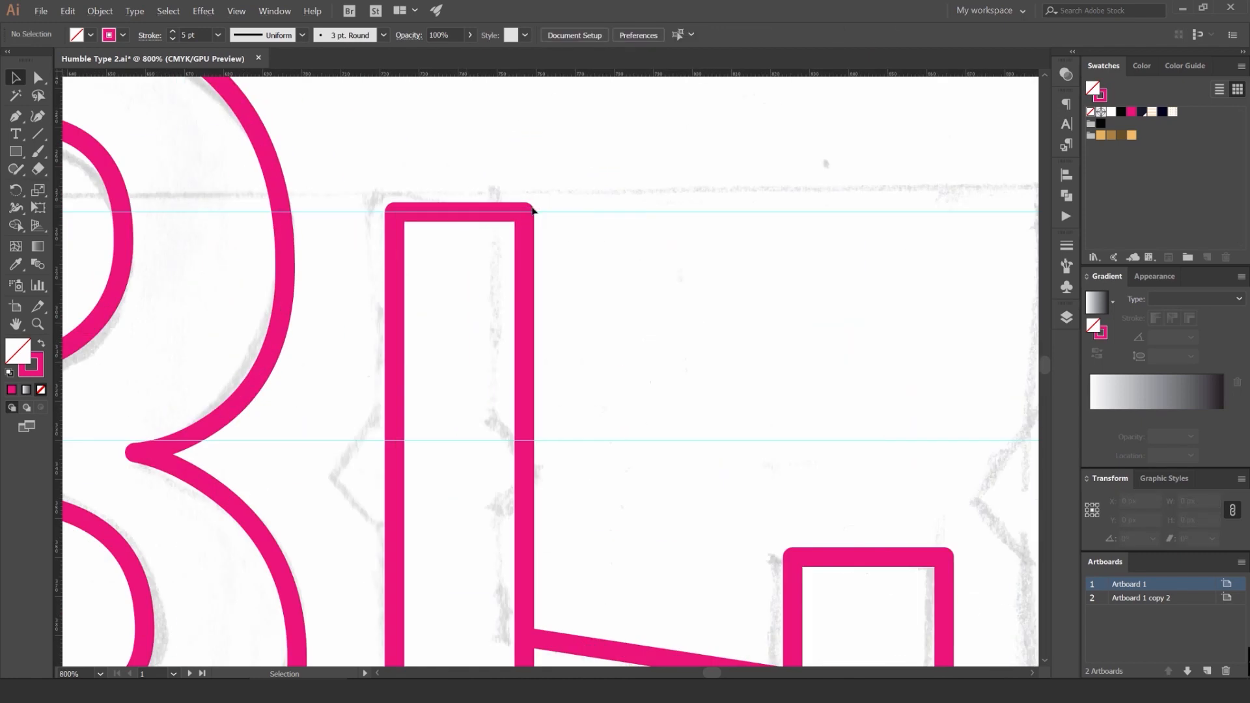
pyautogui.scroll(-5, 533, 210)
# Step: Nudge the B slightly to the right to even out the gaps to the M and L
pyautogui.click(525, 399)
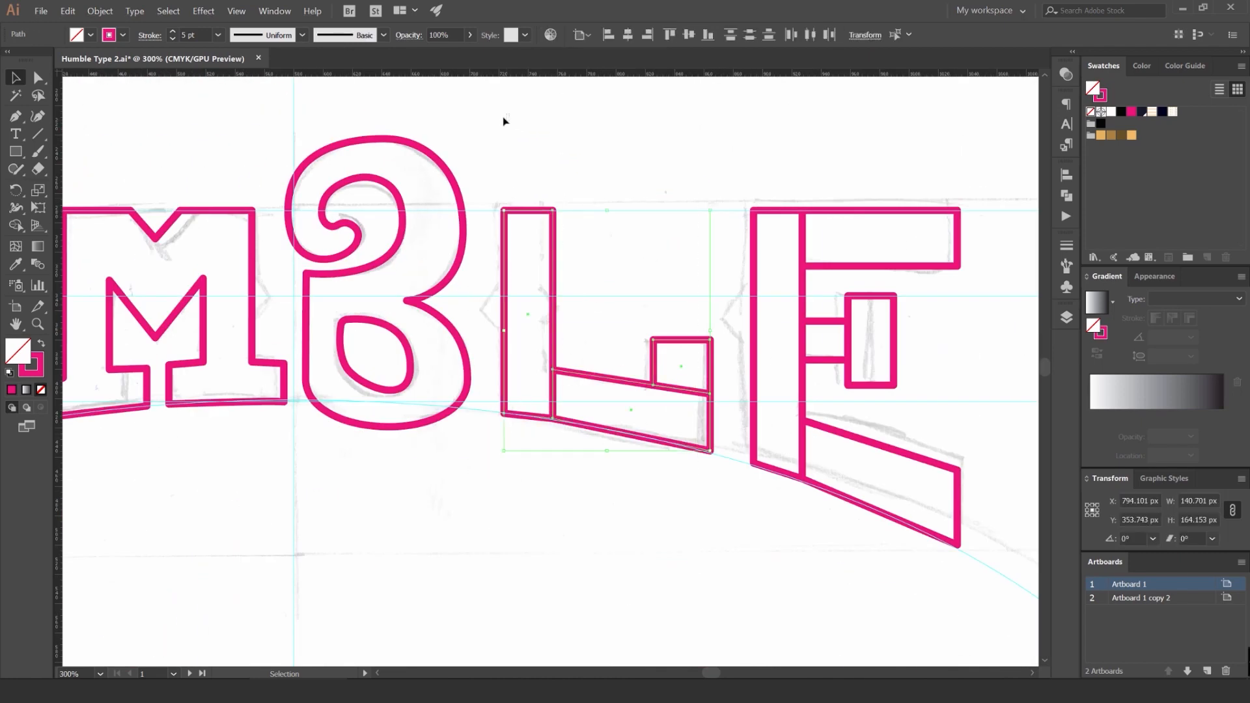
pyautogui.moveTo(463, 113); pyautogui.dragTo(309, 491)
pyautogui.press('Right')
pyautogui.press('Right')
pyautogui.press('Right')
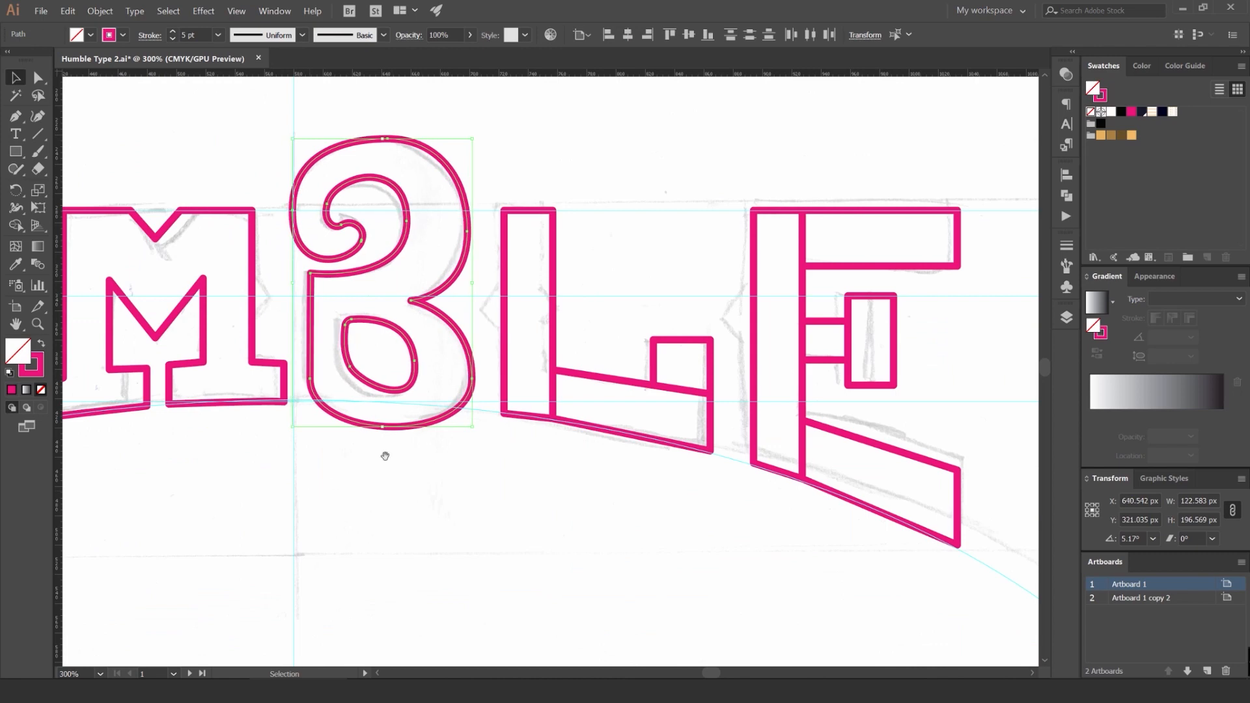
# Step: Nudge the B, L and E to the right in successive selections to widen the gaps beside the M and B
pyautogui.moveTo(384, 455); pyautogui.dragTo(515, 410)
pyautogui.scroll(-1, 443, 345)
pyautogui.moveTo(378, 271); pyautogui.dragTo(564, 272)
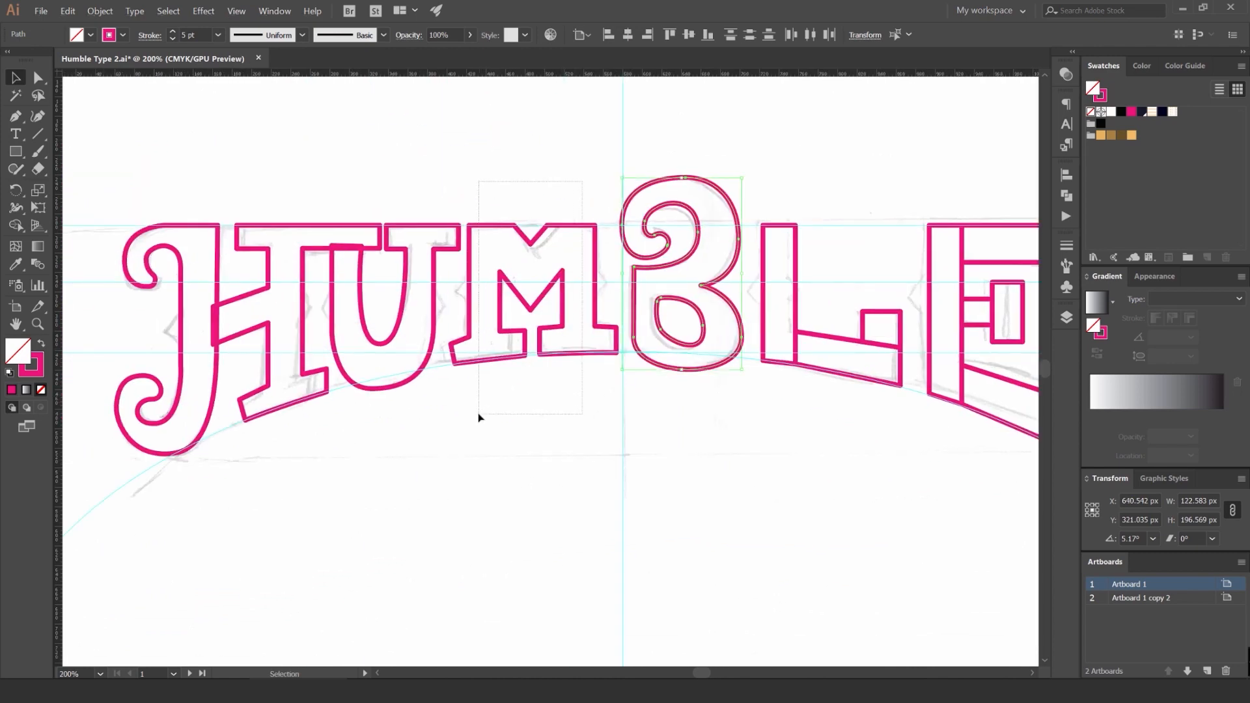
pyautogui.moveTo(479, 417); pyautogui.dragTo(304, 376)
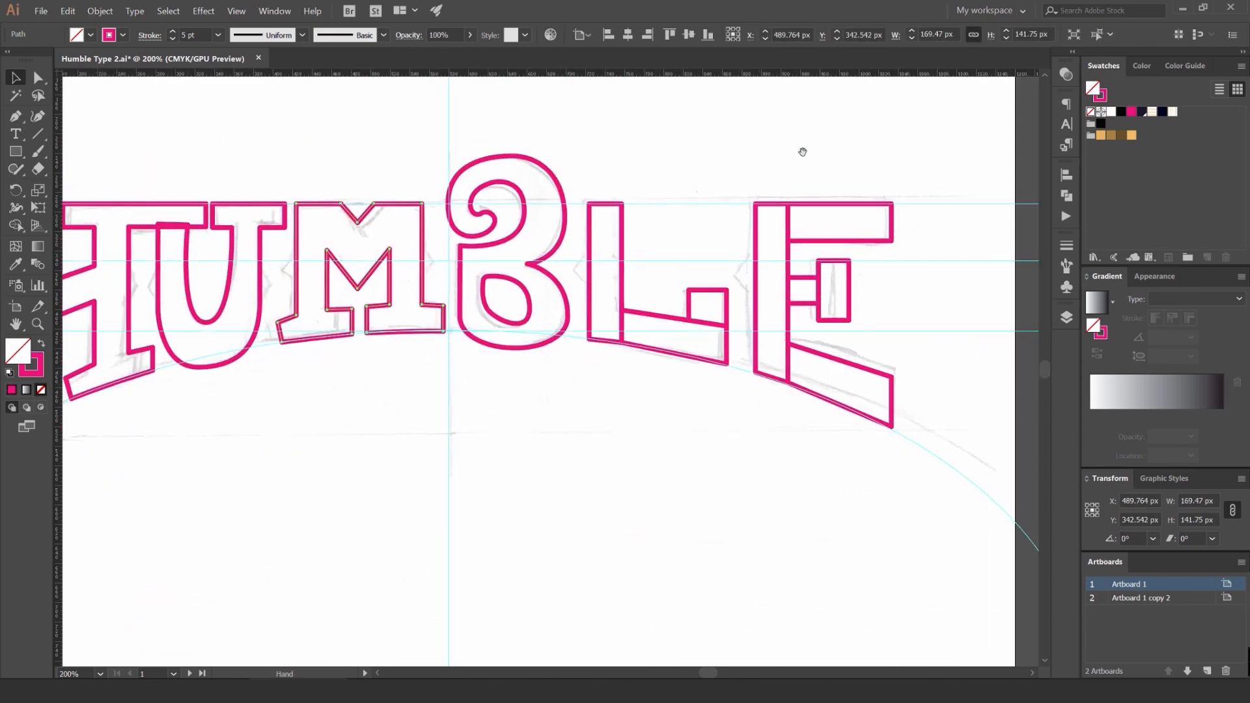
pyautogui.moveTo(518, 414); pyautogui.dragTo(495, 426)
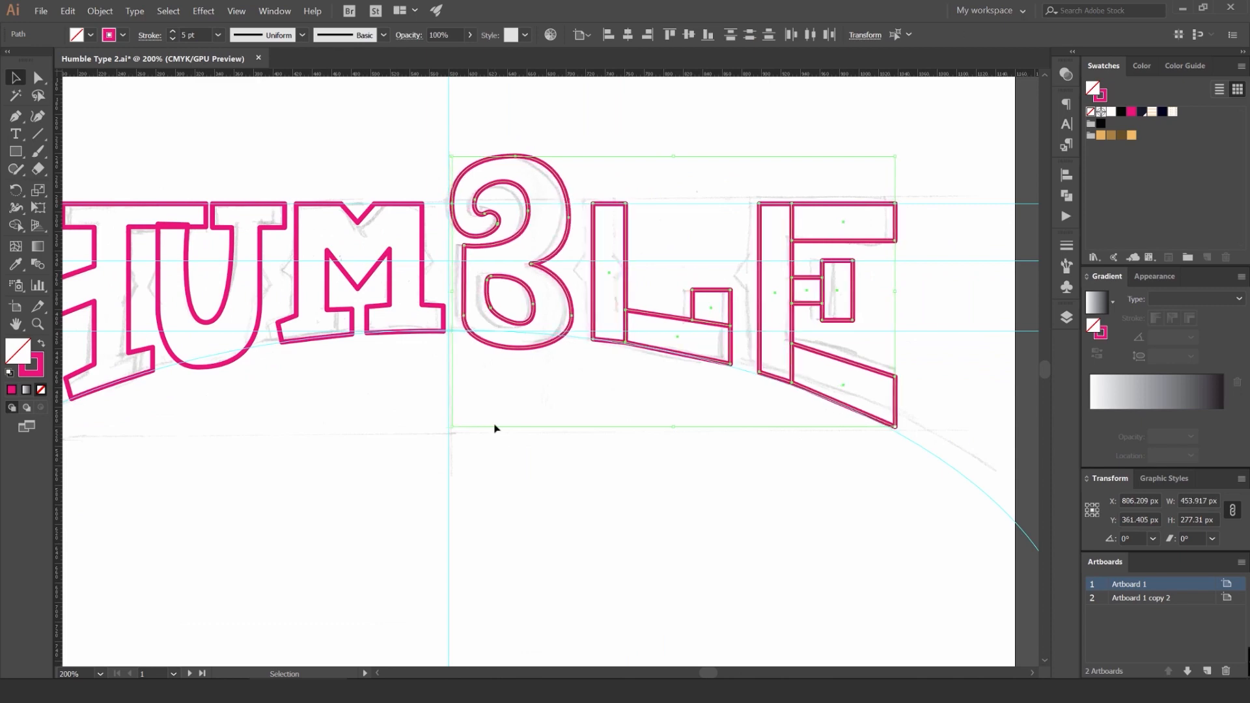
pyautogui.moveTo(734, 183); pyautogui.dragTo(565, 389)
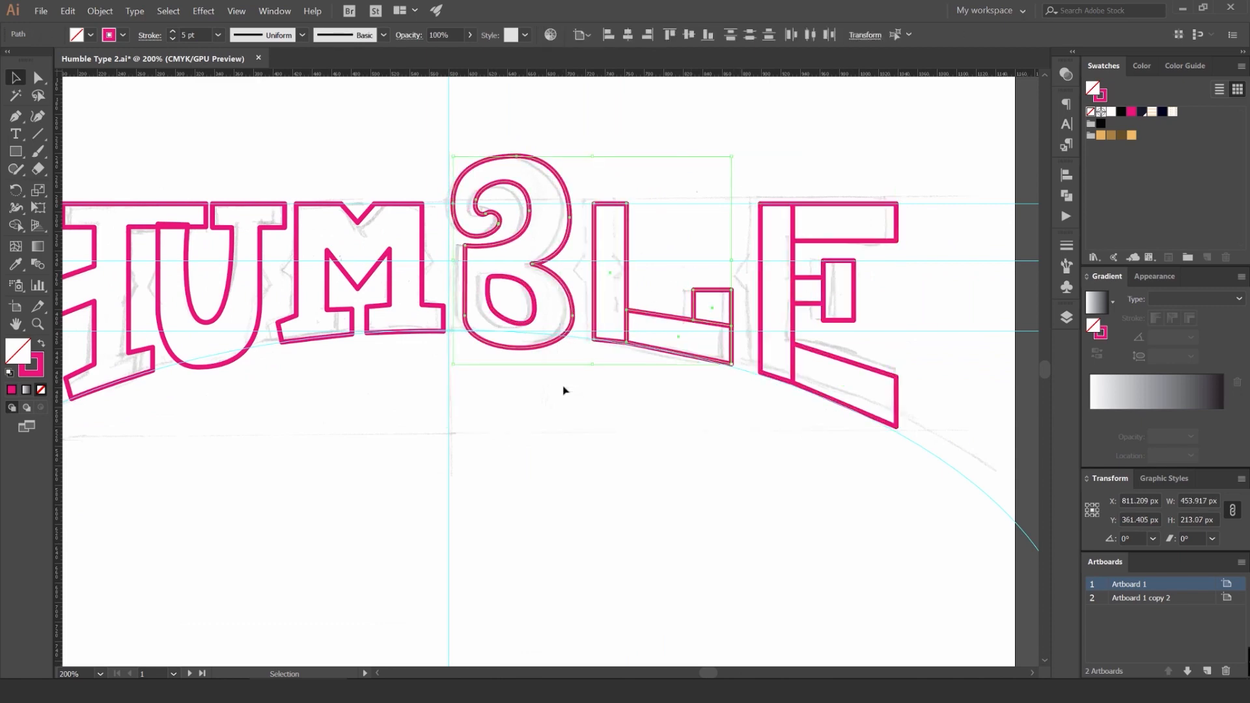
pyautogui.moveTo(746, 169); pyautogui.dragTo(594, 382)
# Step: Nudge the H and U slightly left together and shift the M 1 px left to balance the letter gaps
pyautogui.moveTo(620, 342); pyautogui.dragTo(798, 278)
pyautogui.moveTo(495, 190); pyautogui.dragTo(609, 268)
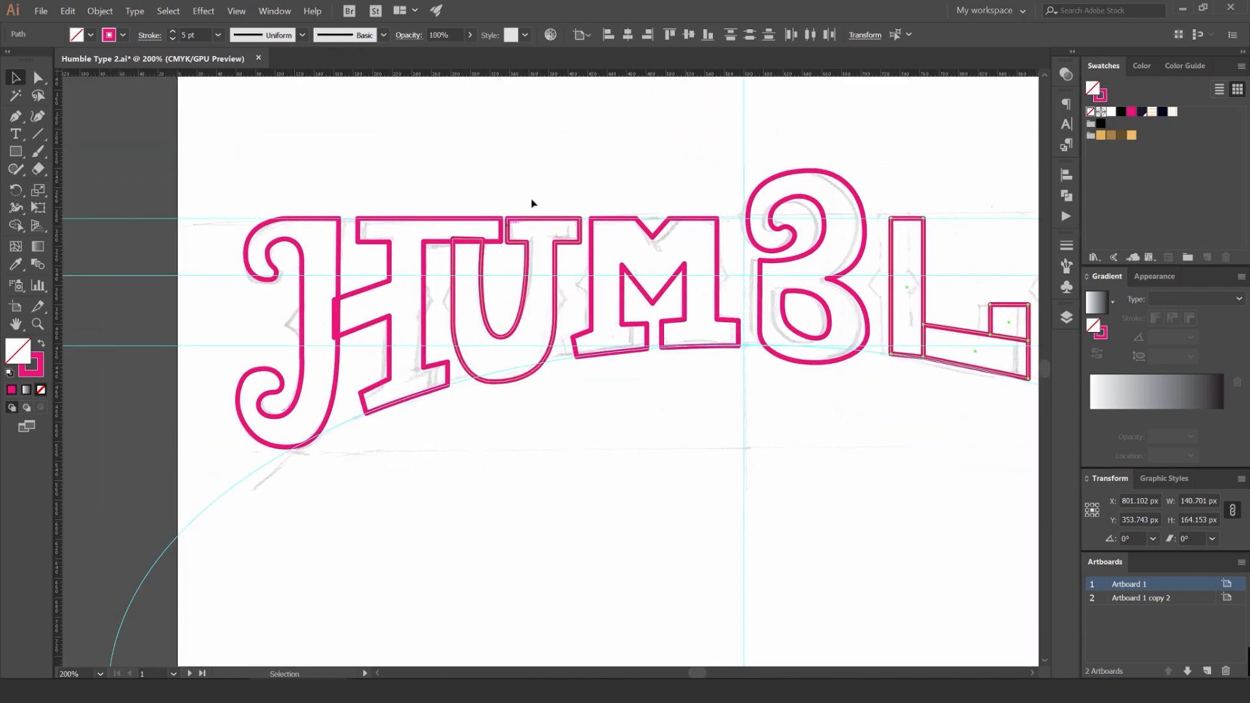
pyautogui.moveTo(544, 165); pyautogui.dragTo(266, 488)
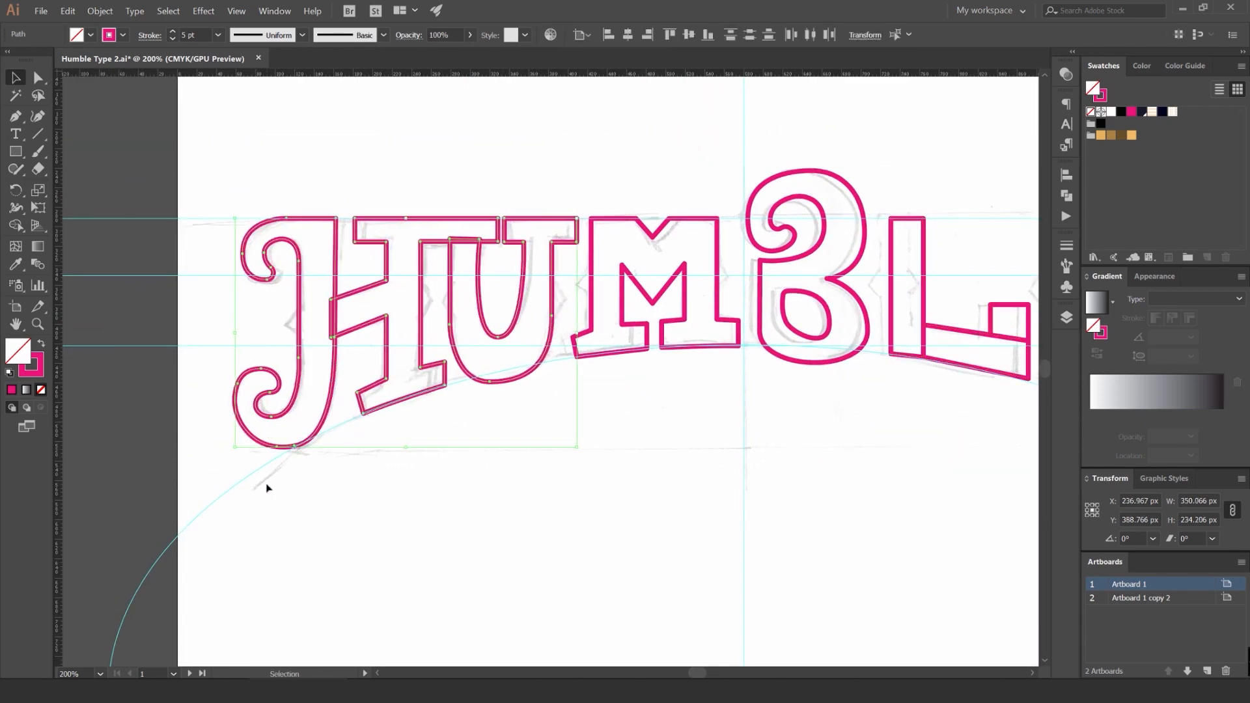
pyautogui.moveTo(599, 397); pyautogui.dragTo(600, 397)
pyautogui.press('Left')
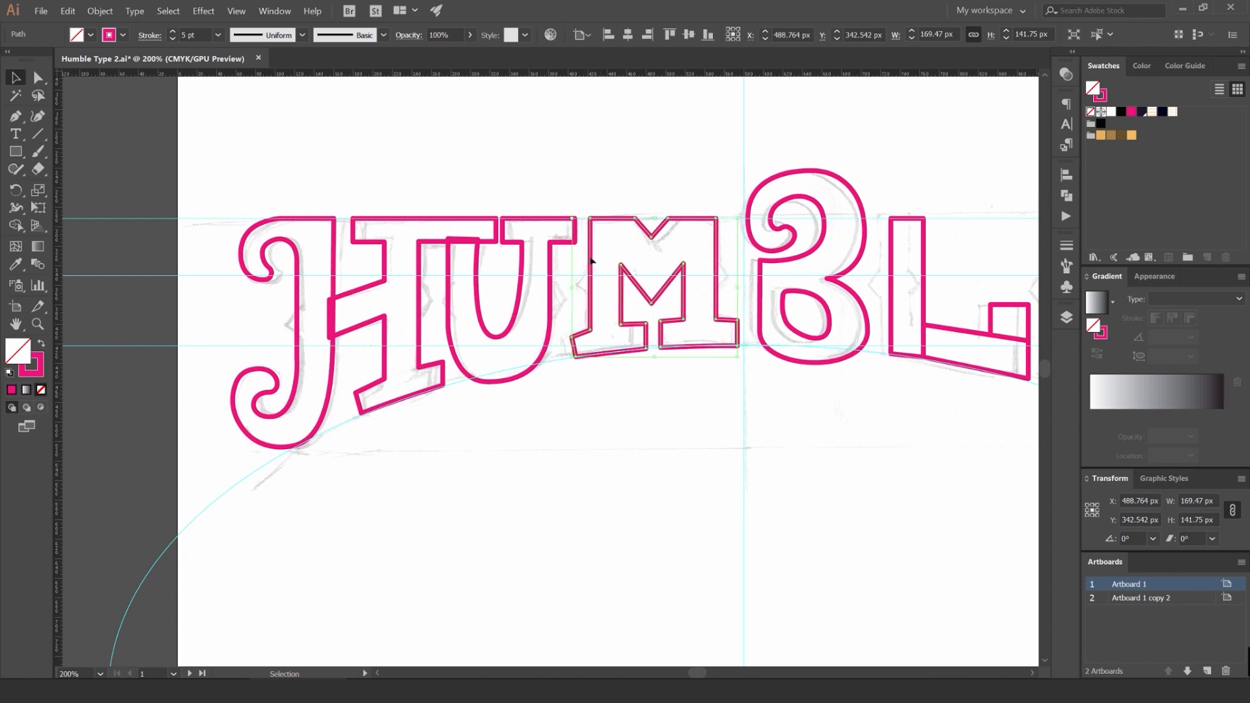
pyautogui.click(653, 152)
# Step: Examine the overall letter spacing of HUMBLE and how the bottom curve of the B sits against the curved guide
pyautogui.moveTo(630, 160); pyautogui.dragTo(535, 189)
pyautogui.scroll(-2, 535, 188)
pyautogui.scroll(-1, 519, 218)
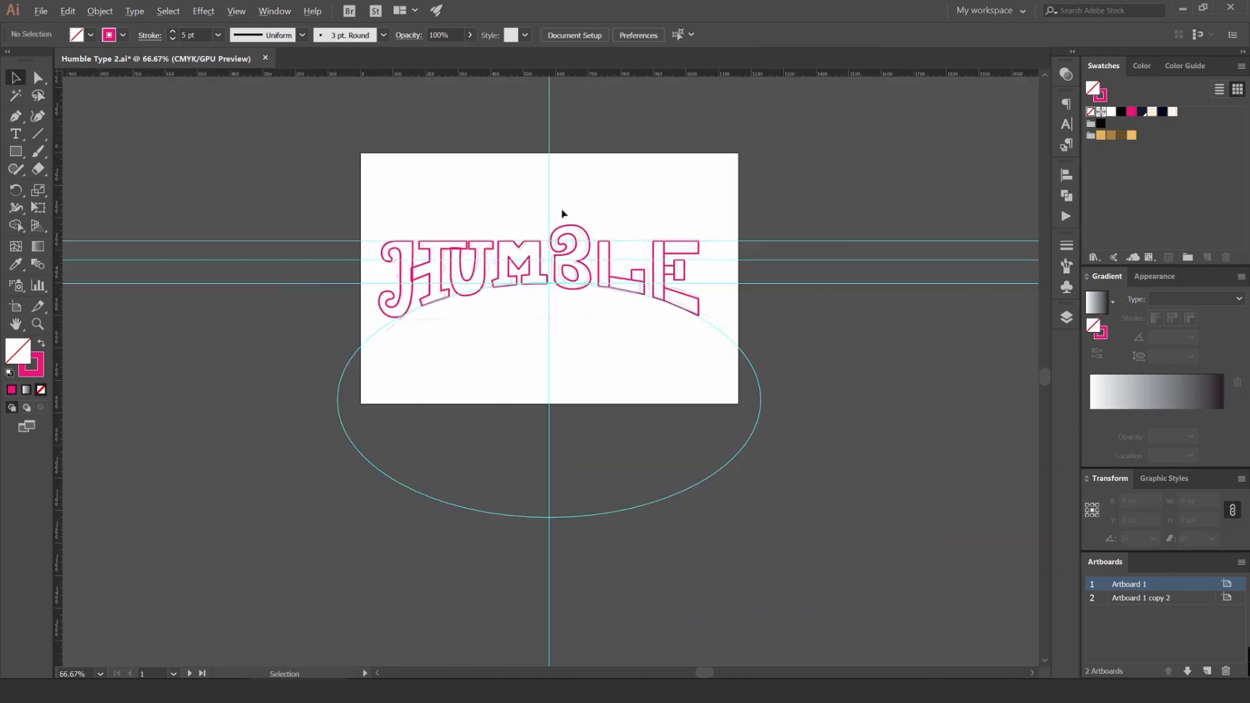
pyautogui.scroll(3, 572, 243)
pyautogui.scroll(-3, 664, 438)
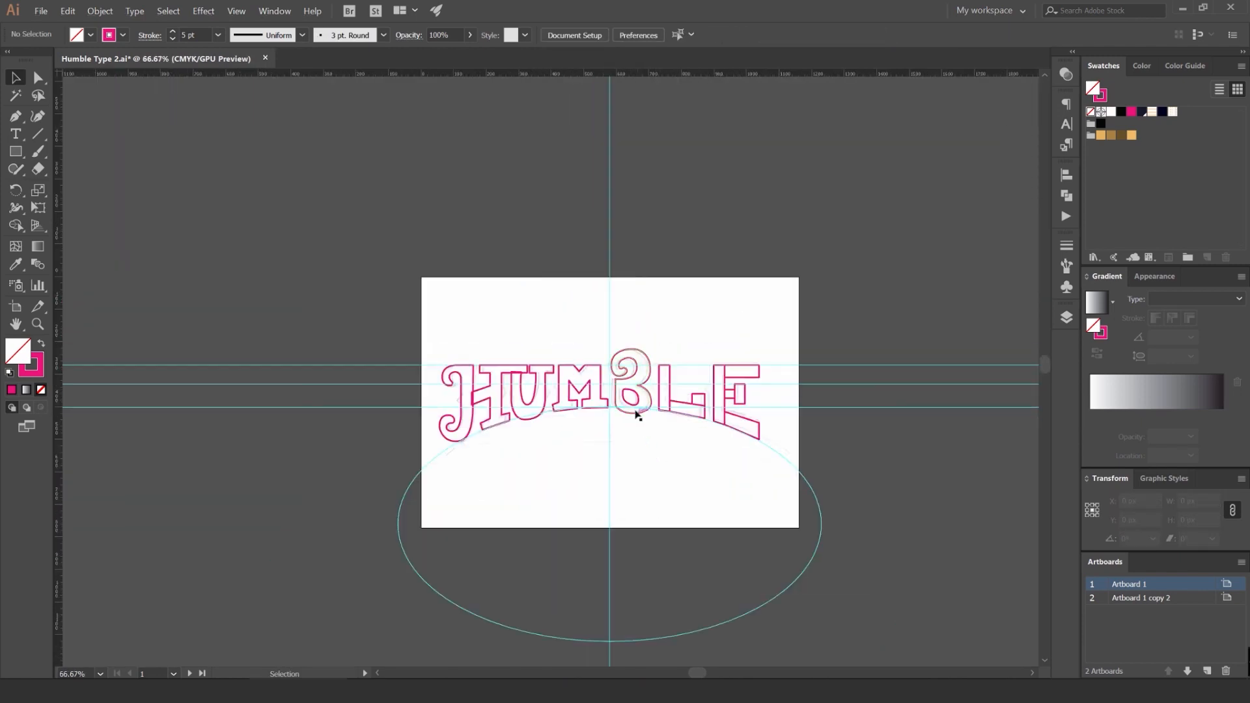
pyautogui.scroll(4, 636, 410)
pyautogui.scroll(3, 678, 386)
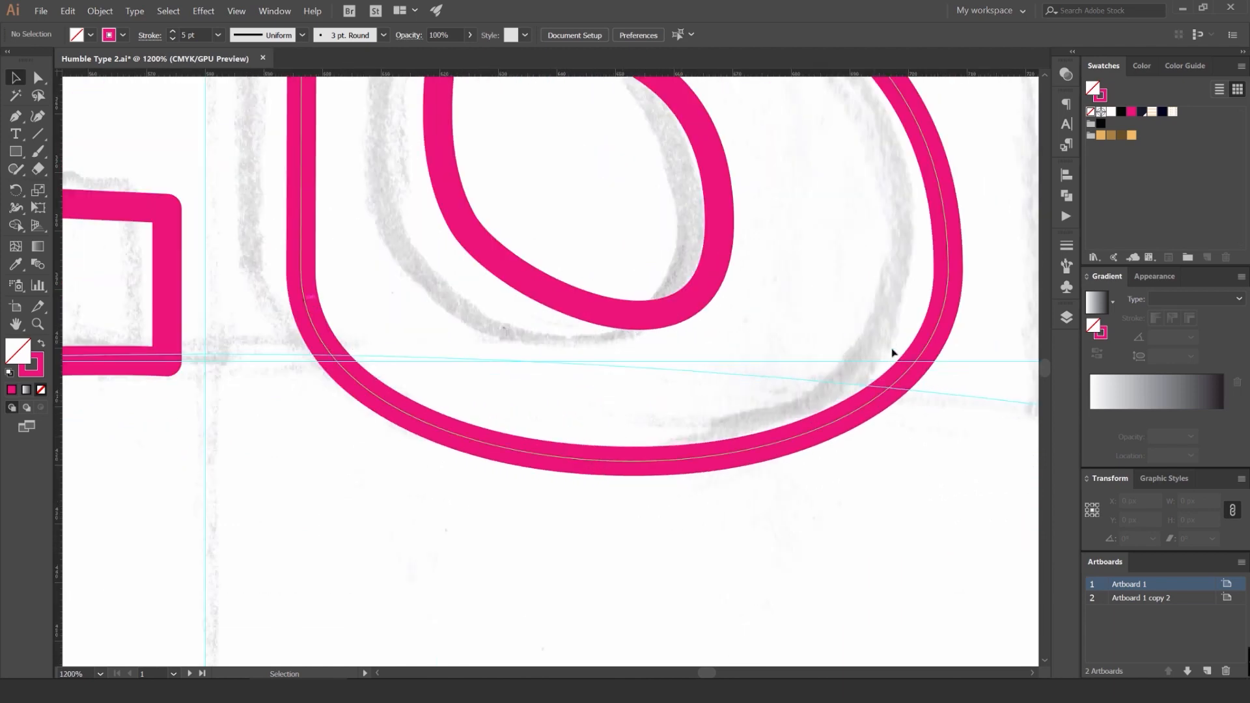
pyautogui.scroll(-3, 892, 352)
pyautogui.moveTo(842, 392); pyautogui.dragTo(804, 387)
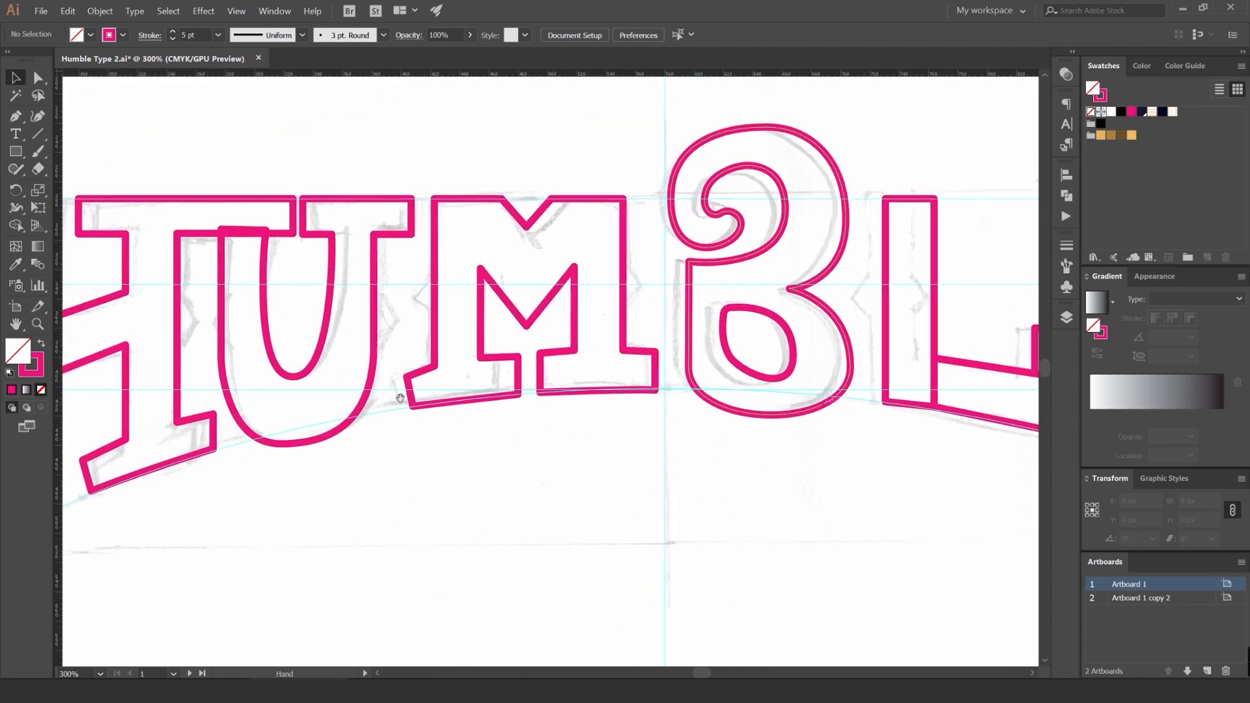
# Step: Try to move the bottom anchor point of the U's outer curve up onto the curved guide
pyautogui.scroll(4, 254, 428)
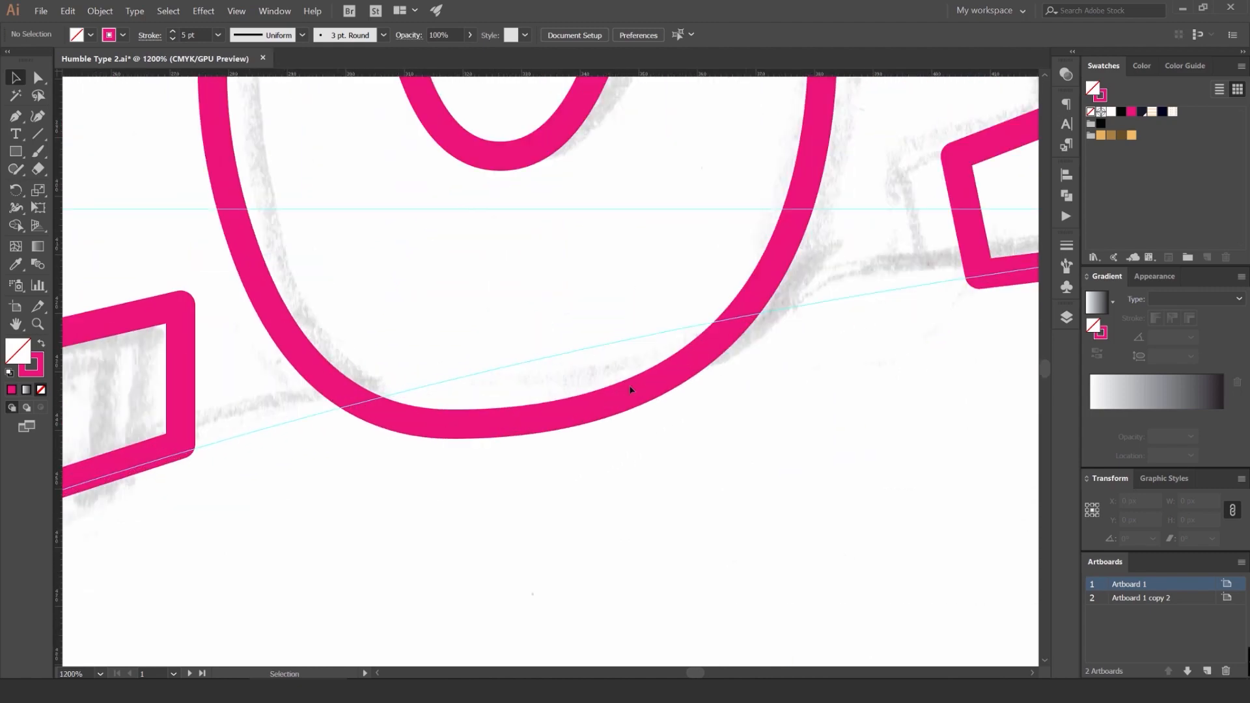
pyautogui.scroll(-8, 631, 390)
pyautogui.scroll(4, 543, 407)
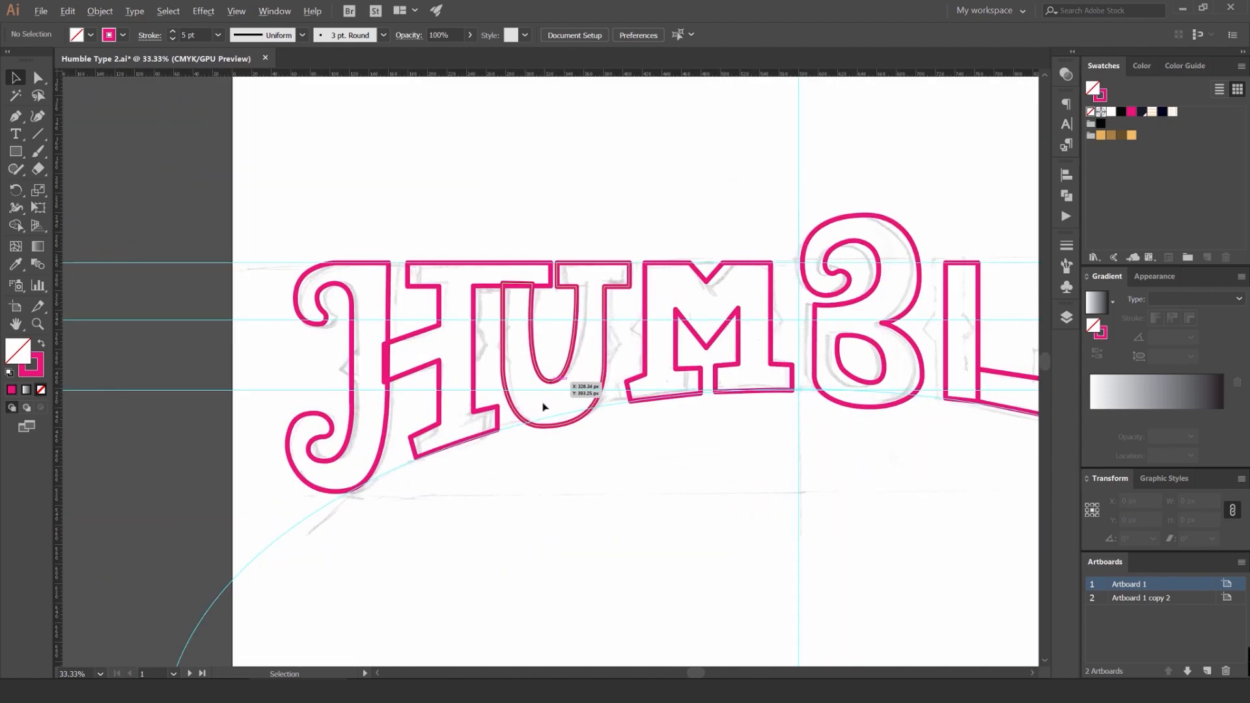
pyautogui.scroll(4, 544, 407)
pyautogui.press('a')
pyautogui.click(599, 507)
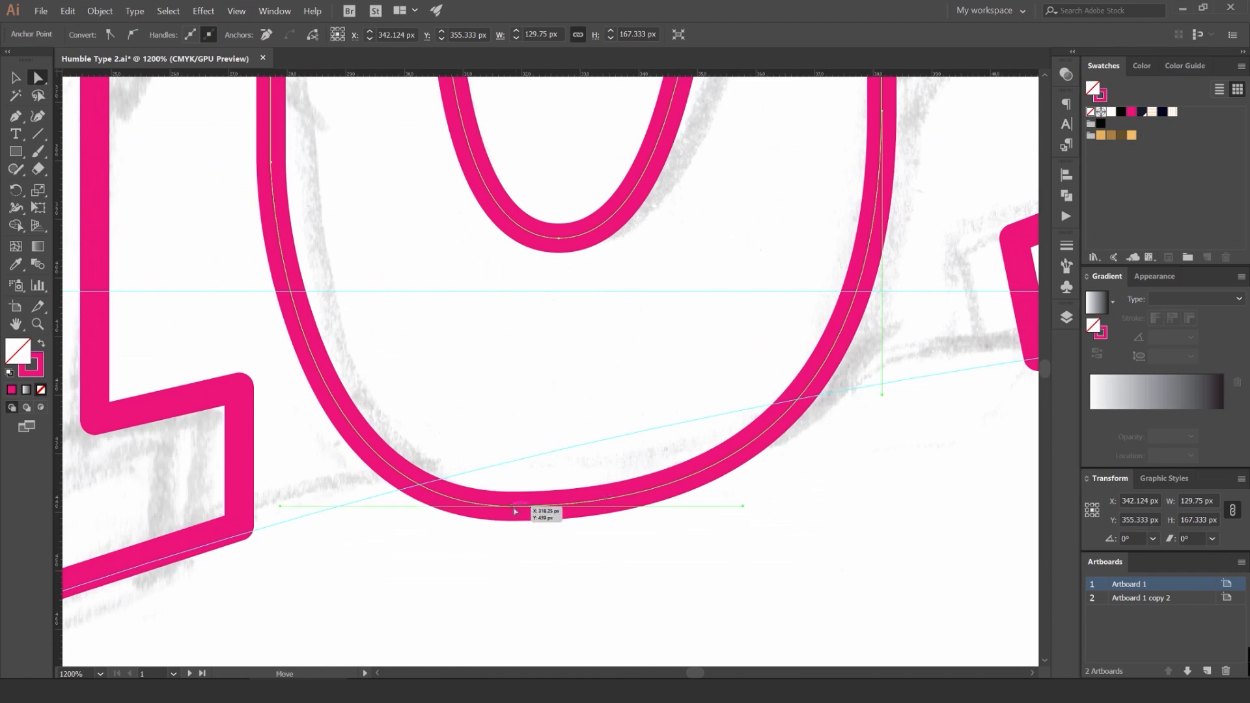
pyautogui.moveTo(515, 511); pyautogui.dragTo(605, 423)
pyautogui.scroll(-3, 635, 480)
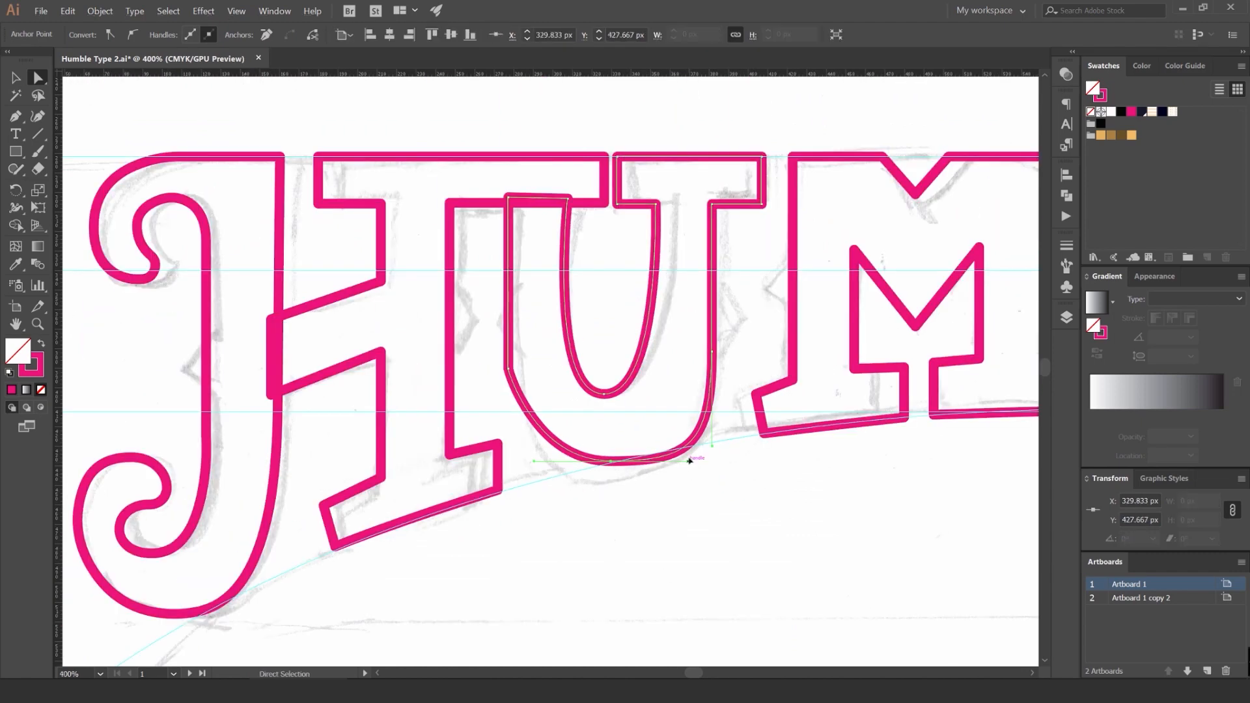
pyautogui.click(717, 480)
pyautogui.scroll(-3, 710, 478)
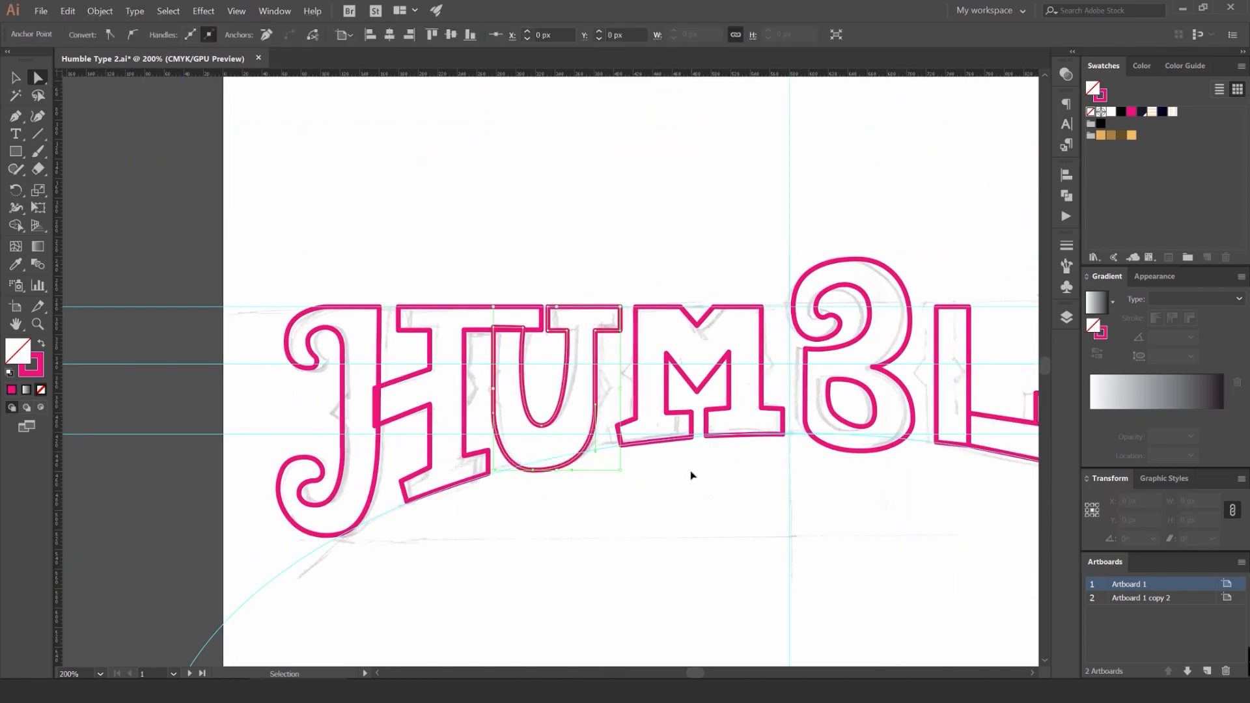
pyautogui.click(710, 486)
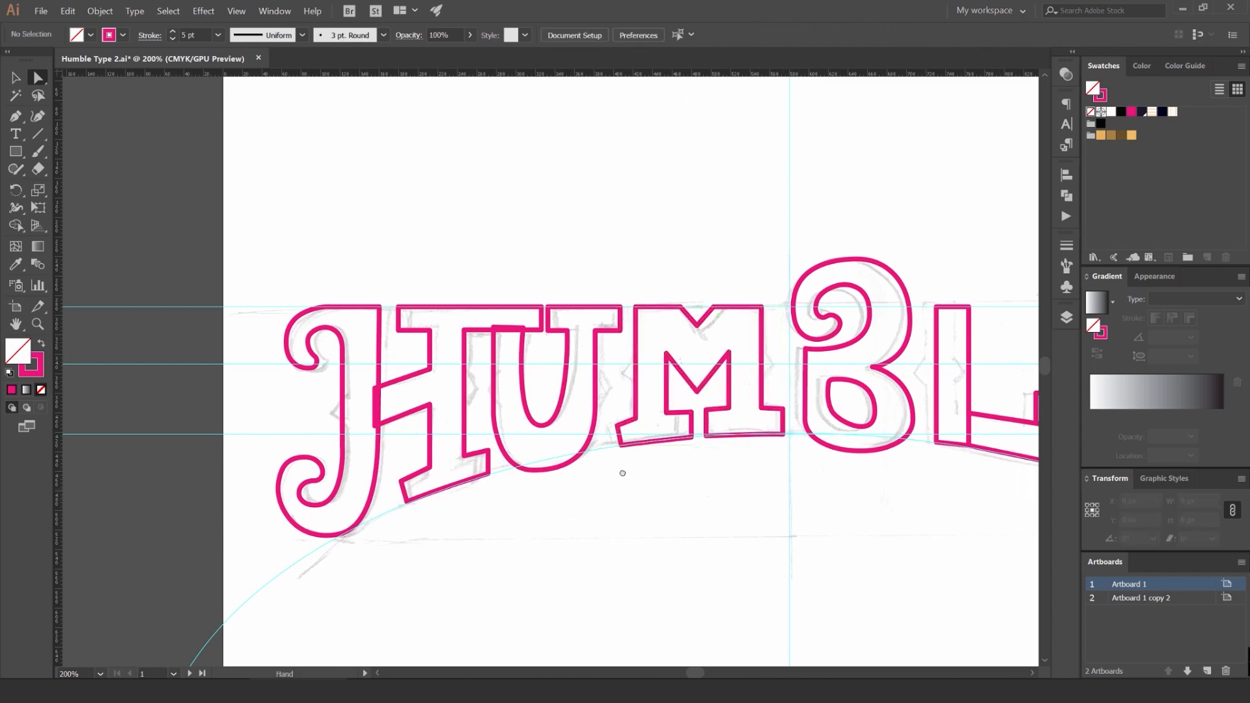
# Step: Draw a rectangle about 35 by 83 px spanning the width of the H's right stem as a thickness gauge
pyautogui.scroll(-3, 623, 474)
pyautogui.scroll(5, 508, 326)
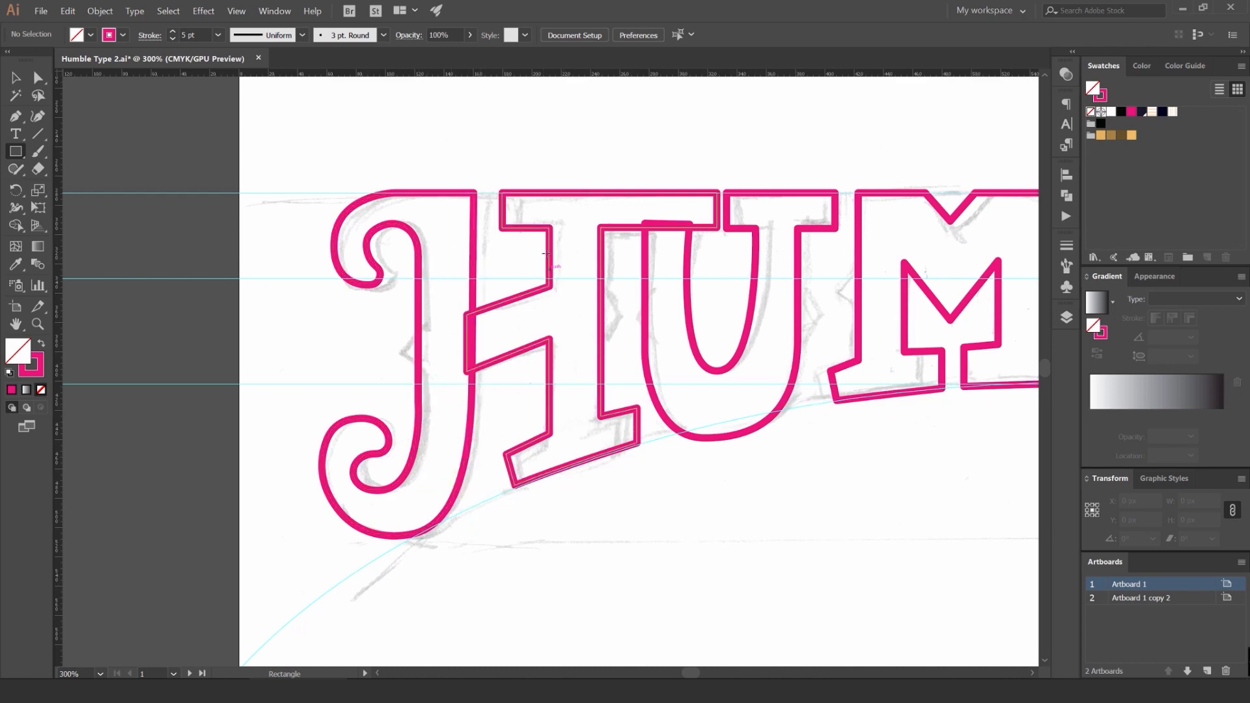
pyautogui.moveTo(549, 251); pyautogui.dragTo(600, 373)
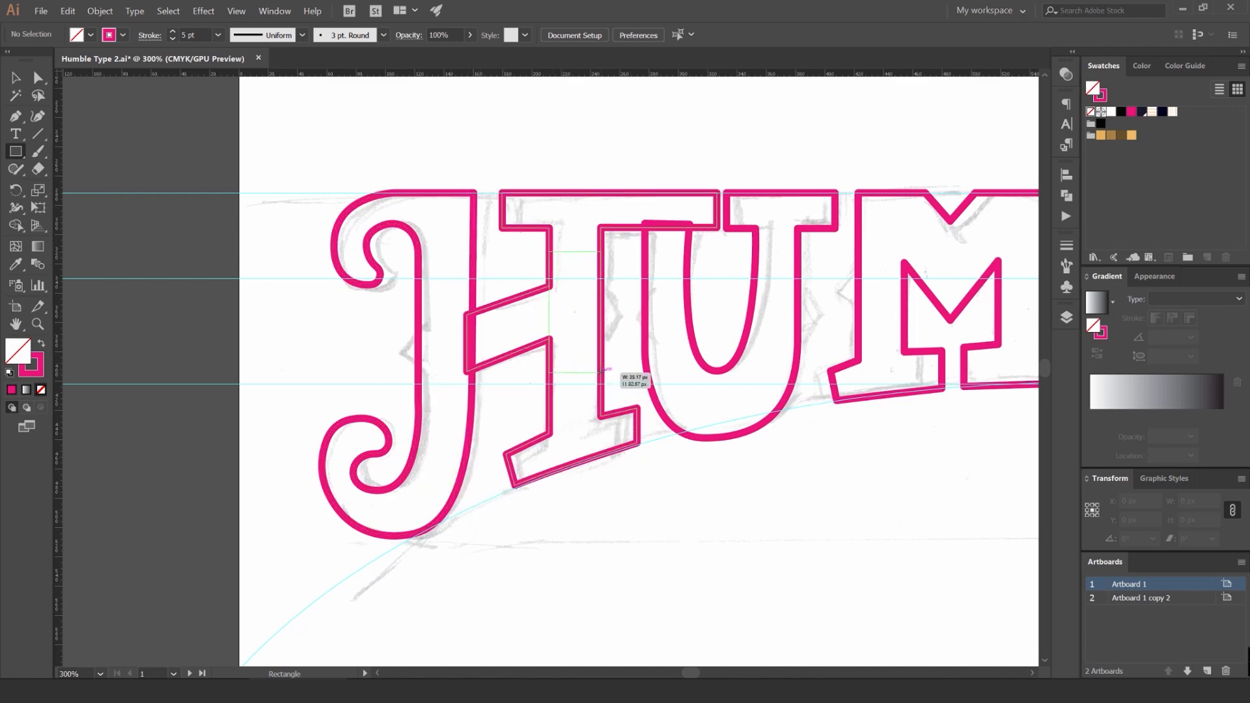
# Step: Give the gauge rectangle no fill and a bright green 3 pt stroke
pyautogui.press('c')
pyautogui.click(1133, 135)
pyautogui.press('/')
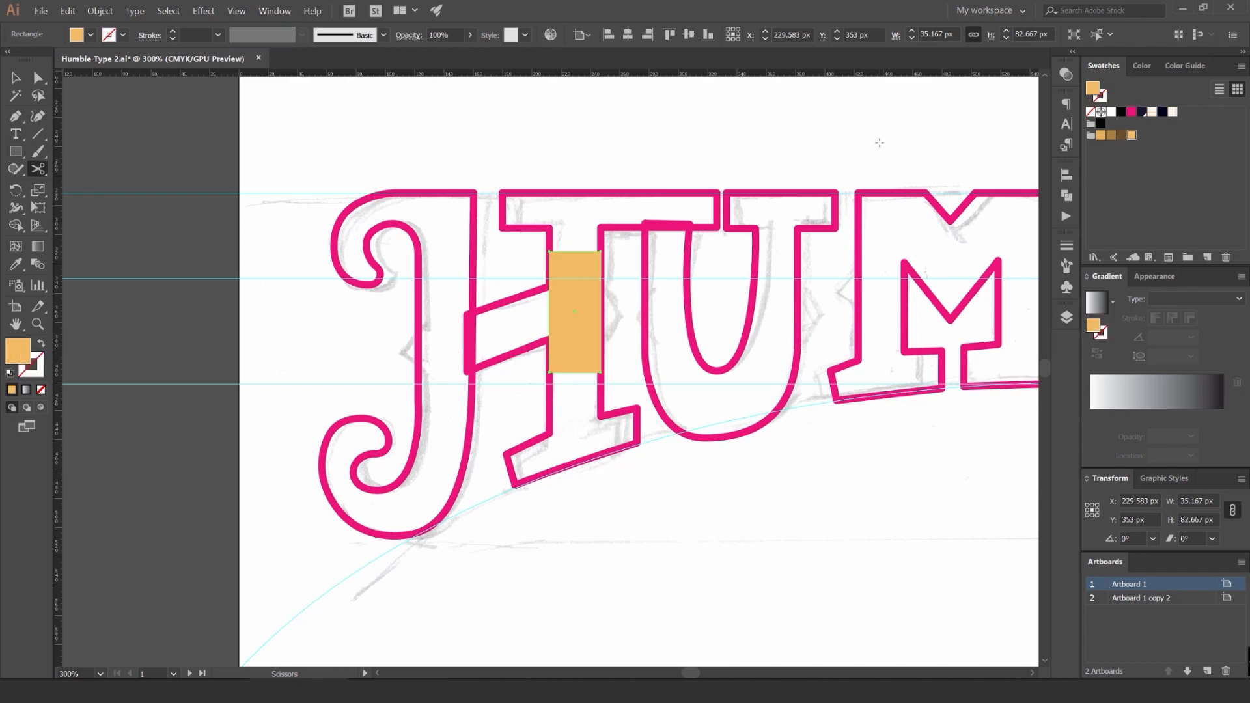
pyautogui.hotkey('shift', 'x')
pyautogui.click(1141, 66)
pyautogui.click(1133, 205)
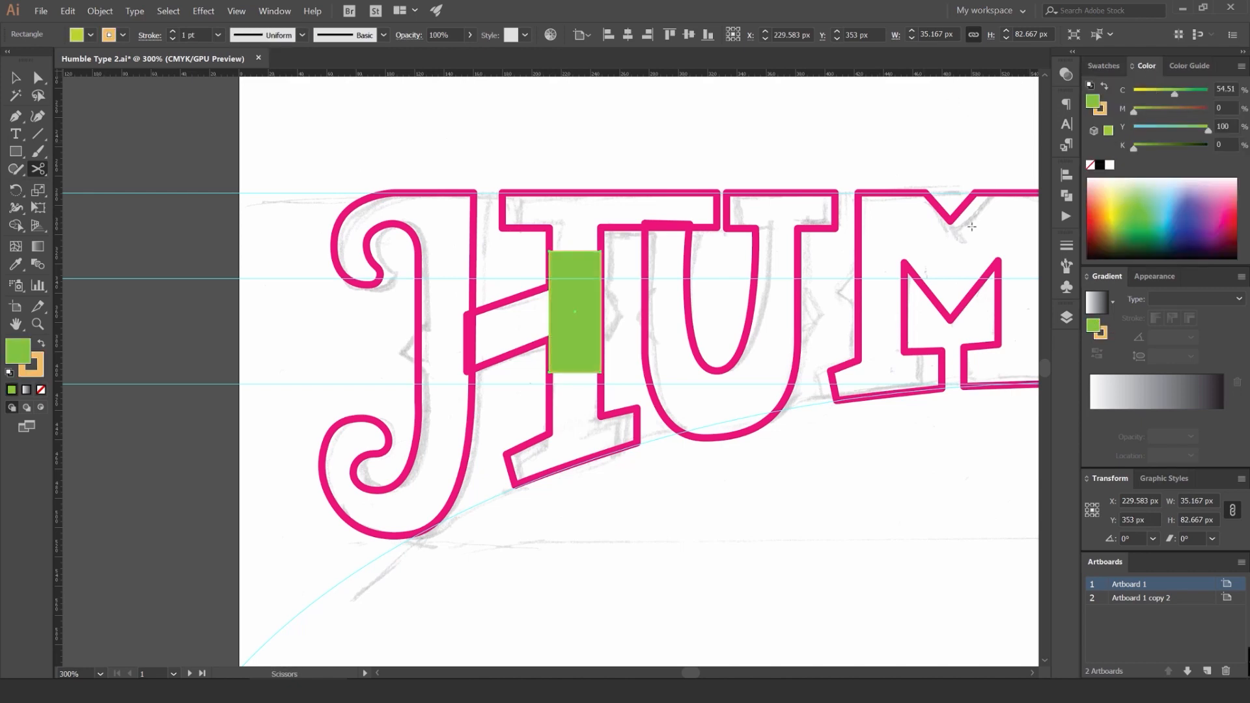
pyautogui.press('v')
pyautogui.hotkey('shift', 'x')
pyautogui.press('/')
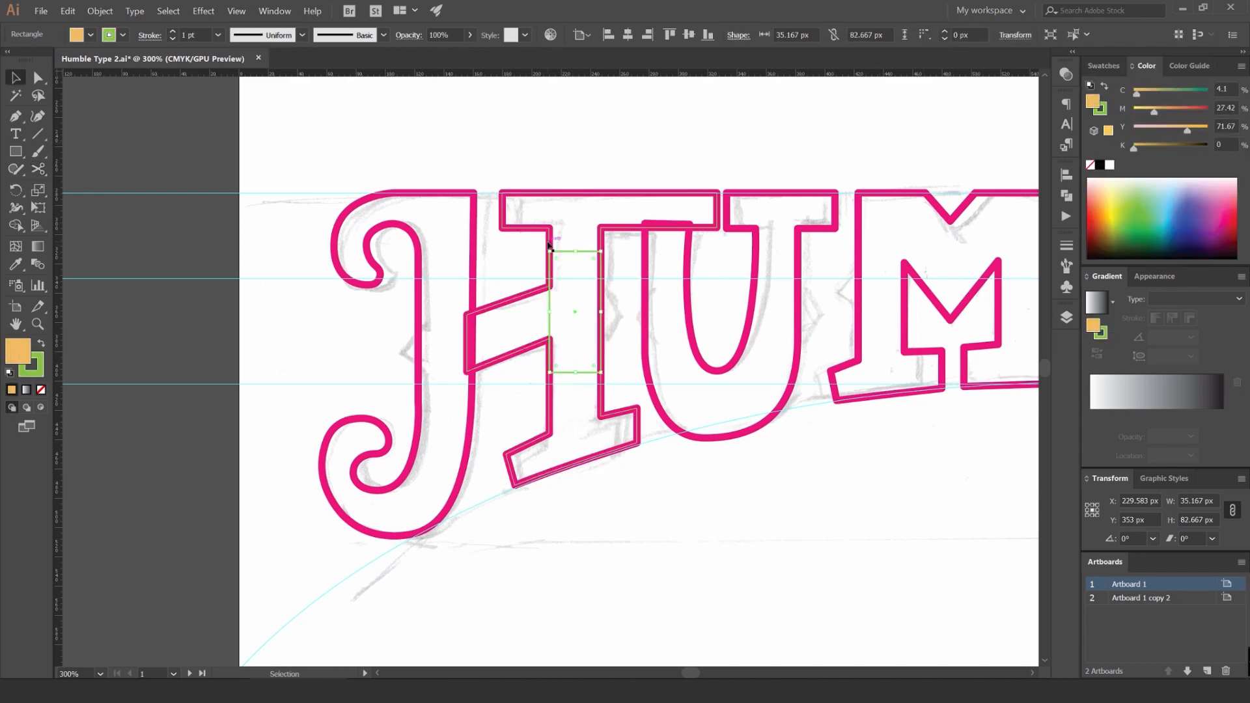
pyautogui.click(172, 32)
pyautogui.click(172, 31)
pyautogui.click(625, 99)
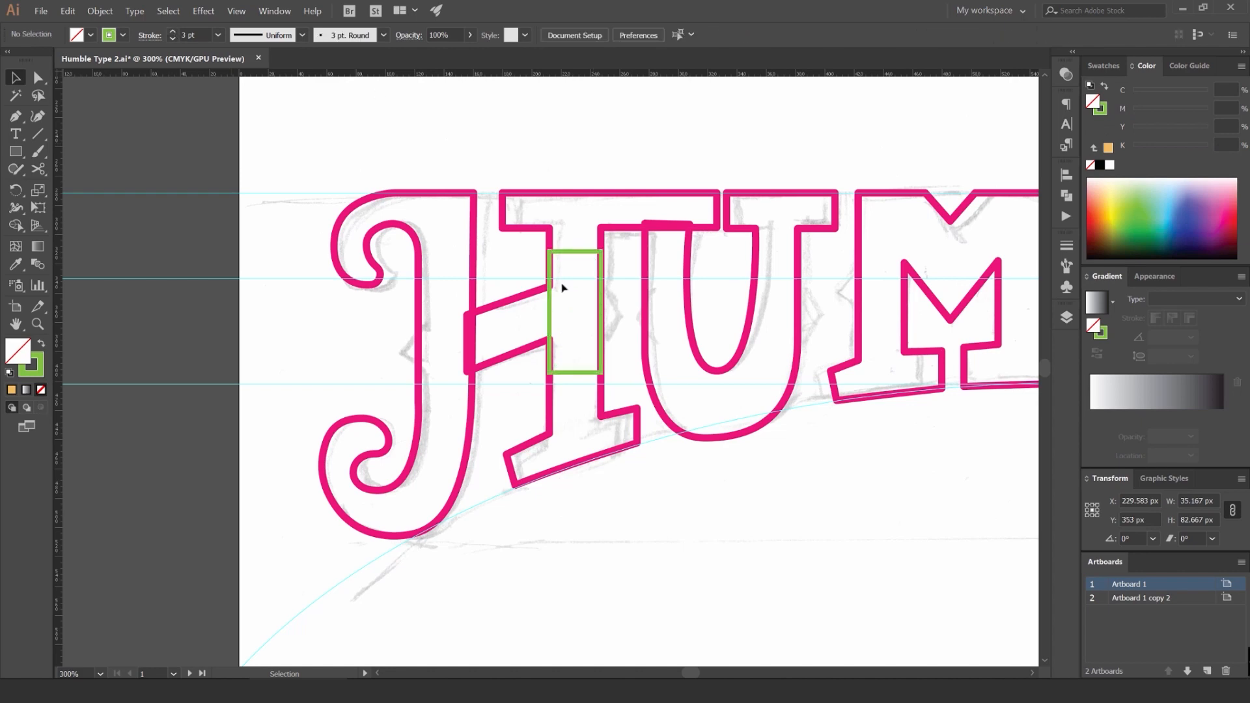
# Step: Copy the green gauge rectangle horizontally onto the H's left stem to compare the stem widths
pyautogui.scroll(1, 592, 252)
pyautogui.scroll(2, 592, 251)
pyautogui.scroll(-1, 589, 254)
pyautogui.click(586, 256)
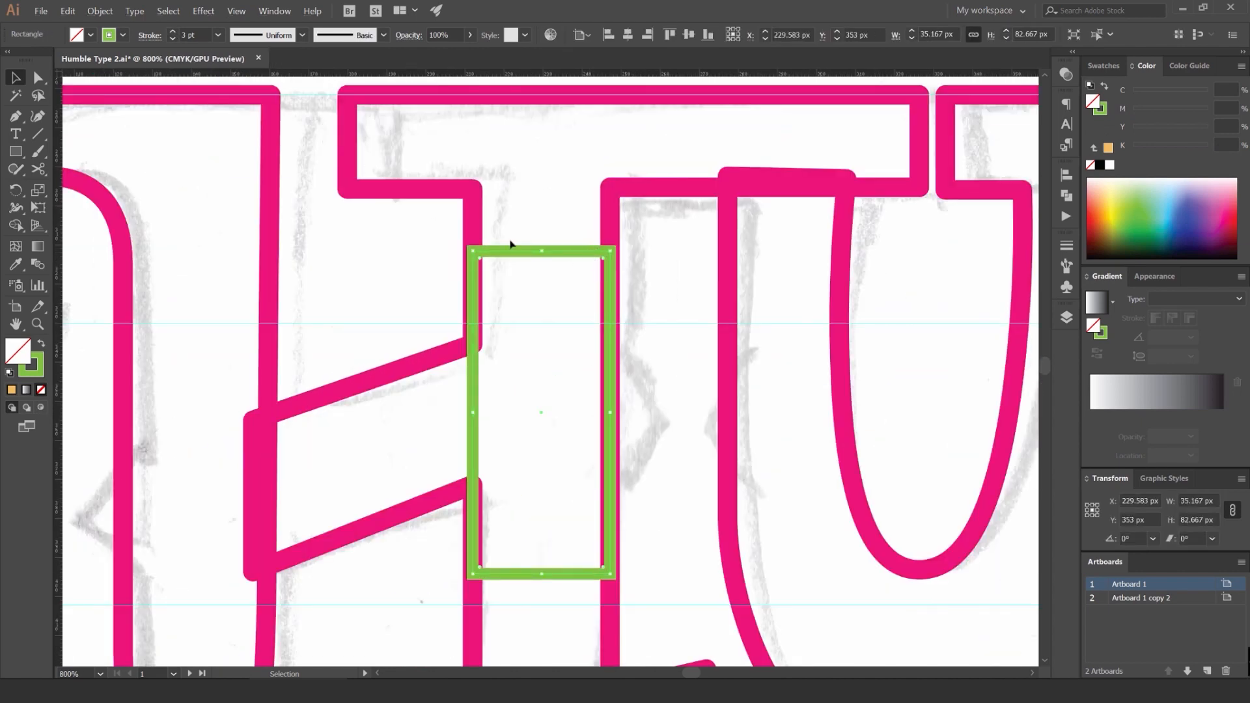
pyautogui.scroll(-2, 511, 243)
pyautogui.moveTo(500, 248); pyautogui.dragTo(595, 266)
# Step: Try placing further copies of the green rectangle over the left stems of the U and M
pyautogui.scroll(2, 433, 271)
pyautogui.scroll(-3, 371, 271)
pyautogui.hscroll(3, 595, 265)
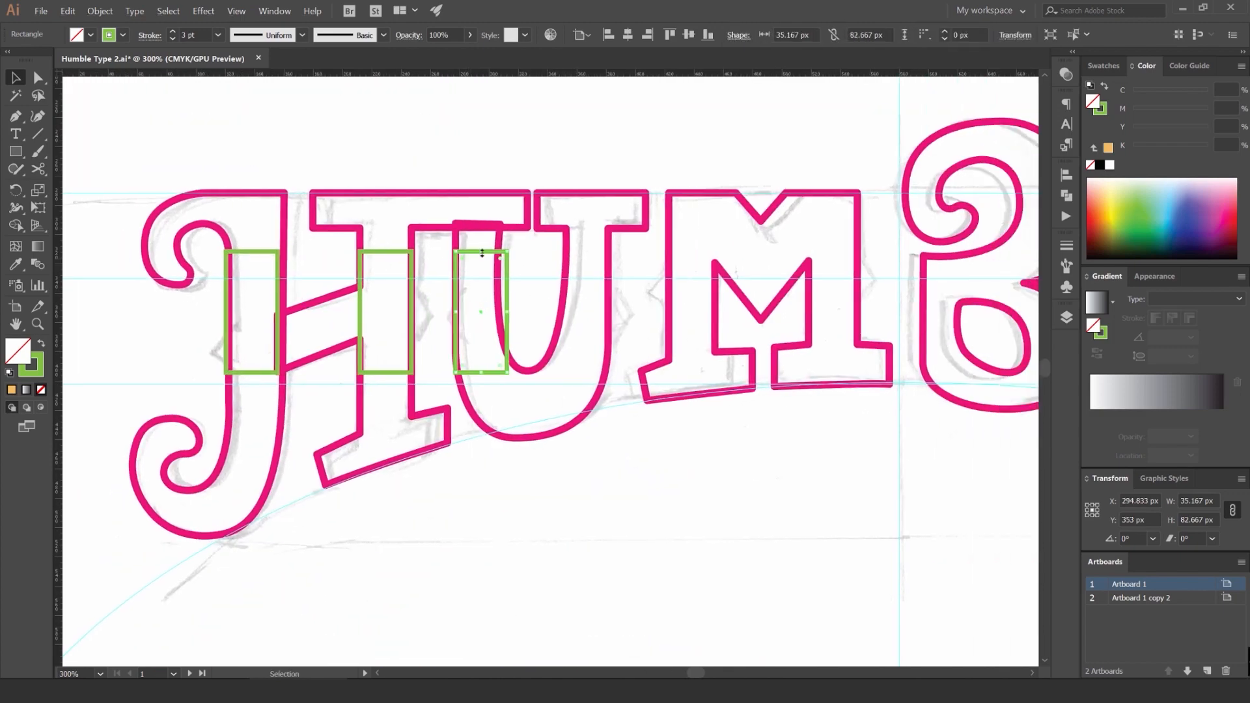
pyautogui.moveTo(489, 252); pyautogui.dragTo(700, 246)
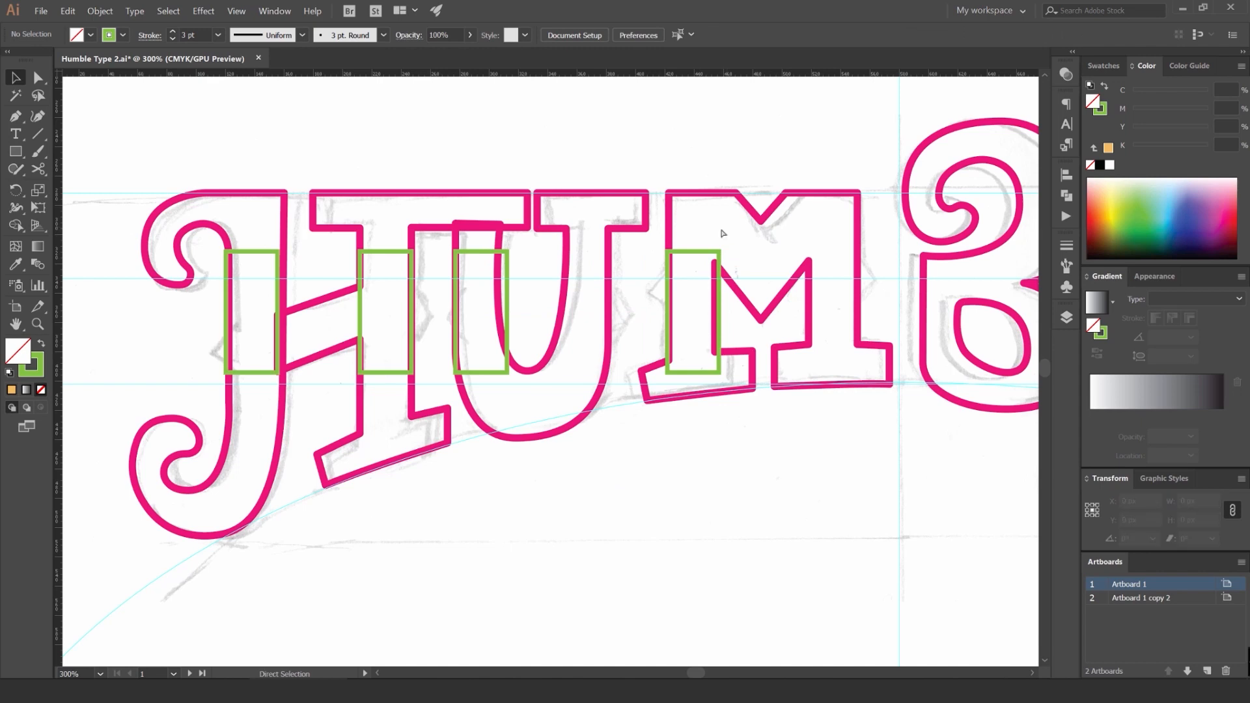
pyautogui.hotkey('ctrl', 'z')
pyautogui.moveTo(325, 254); pyautogui.dragTo(469, 224)
pyautogui.hotkey('ctrl', 'z')
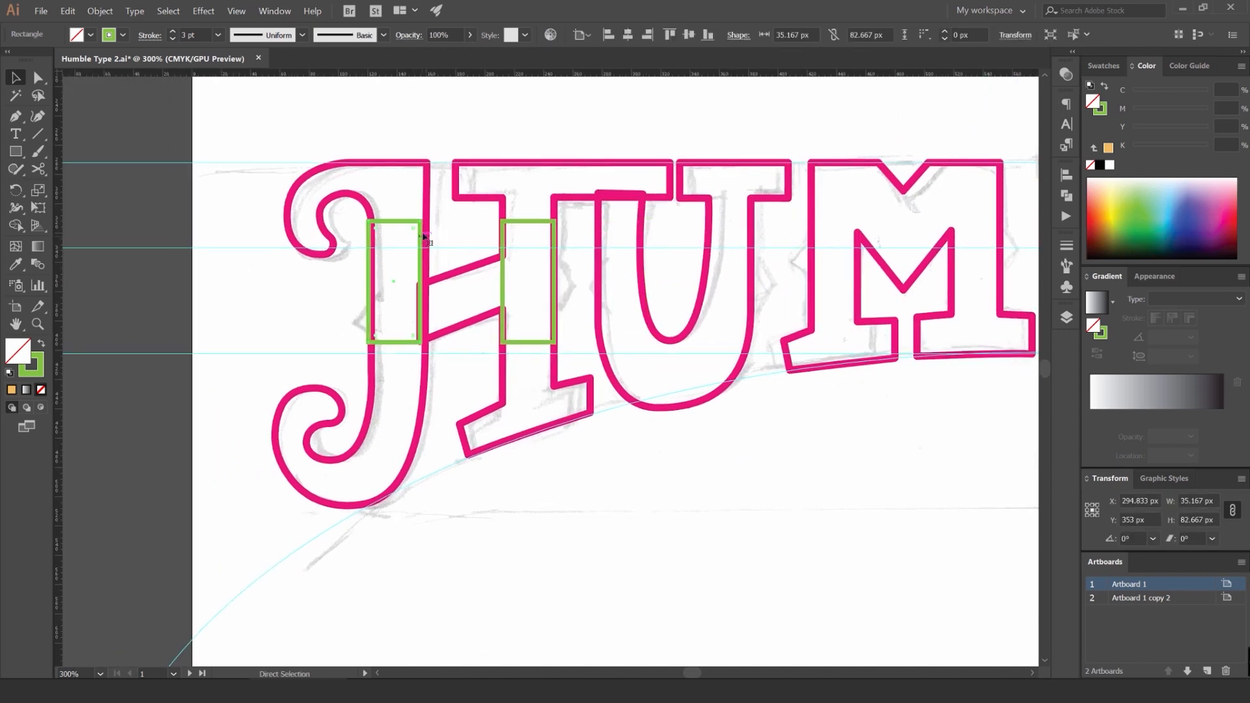
# Step: Try to narrow the H's left stem by shifting its right-edge anchor points left to match the green rectangle
pyautogui.scroll(1, 440, 198)
pyautogui.press('a')
pyautogui.click(427, 152)
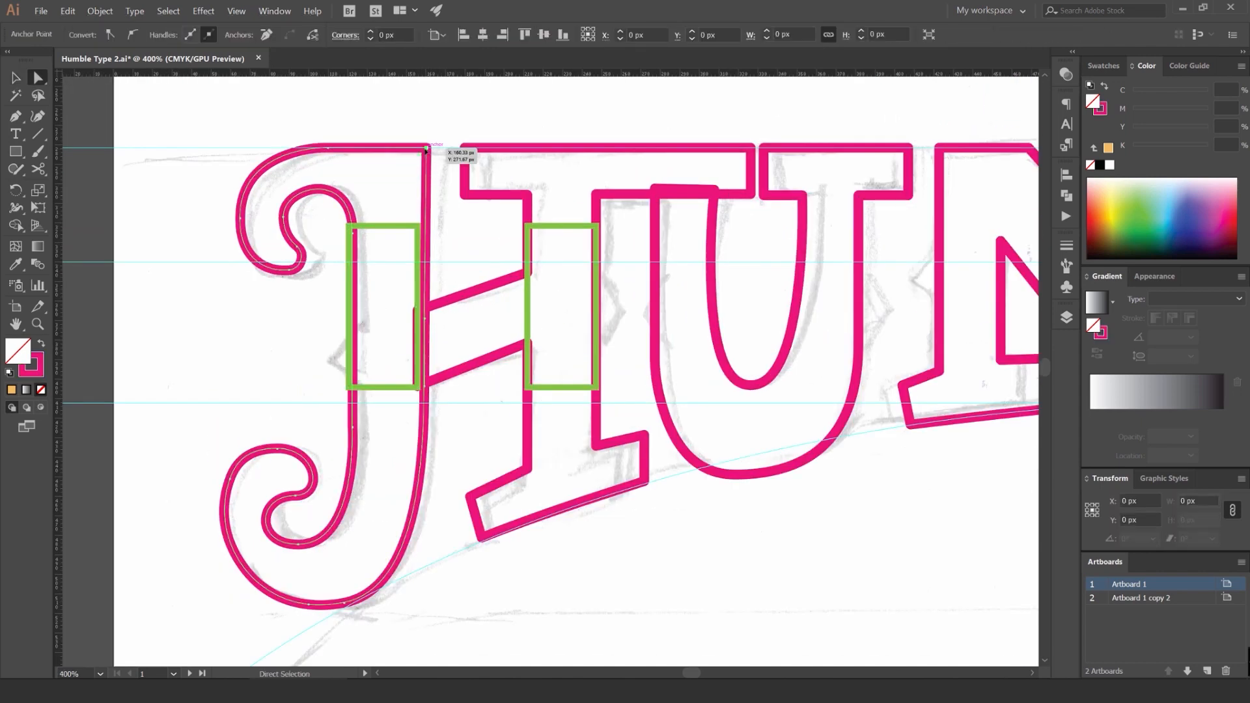
pyautogui.click(427, 391)
pyautogui.scroll(1, 424, 389)
pyautogui.moveTo(428, 387); pyautogui.dragTo(417, 388)
pyautogui.scroll(-1, 469, 407)
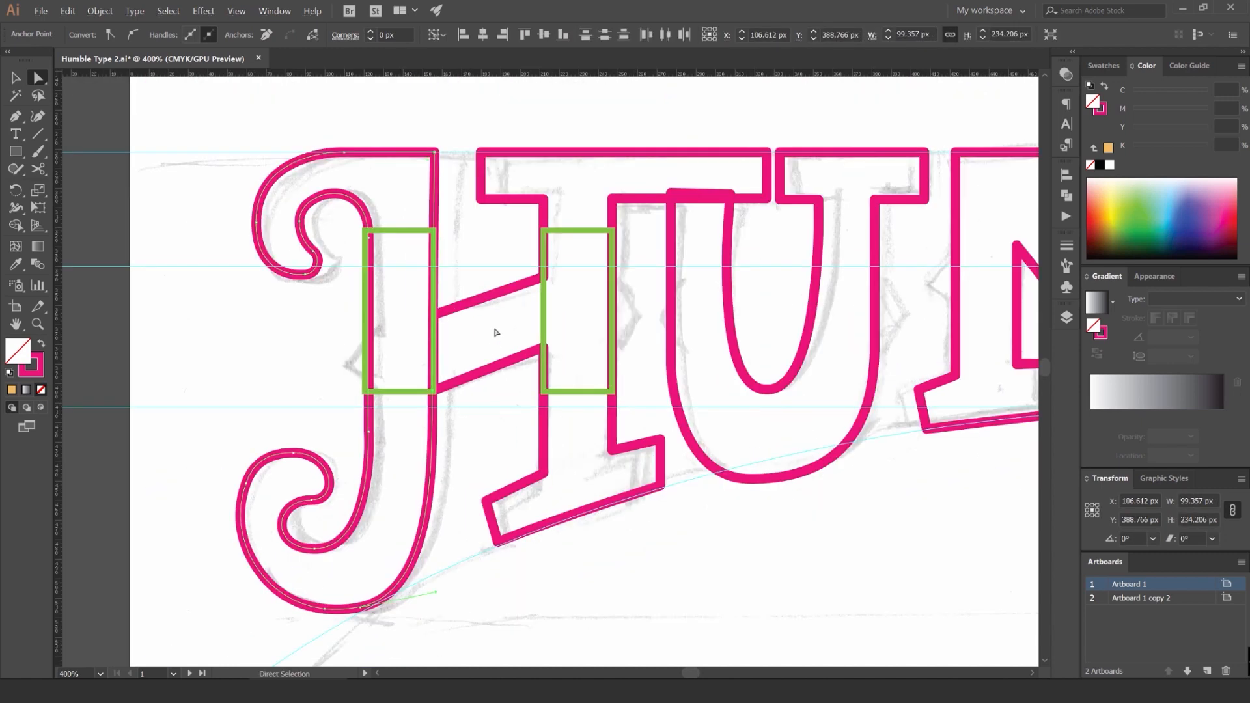
pyautogui.press('v')
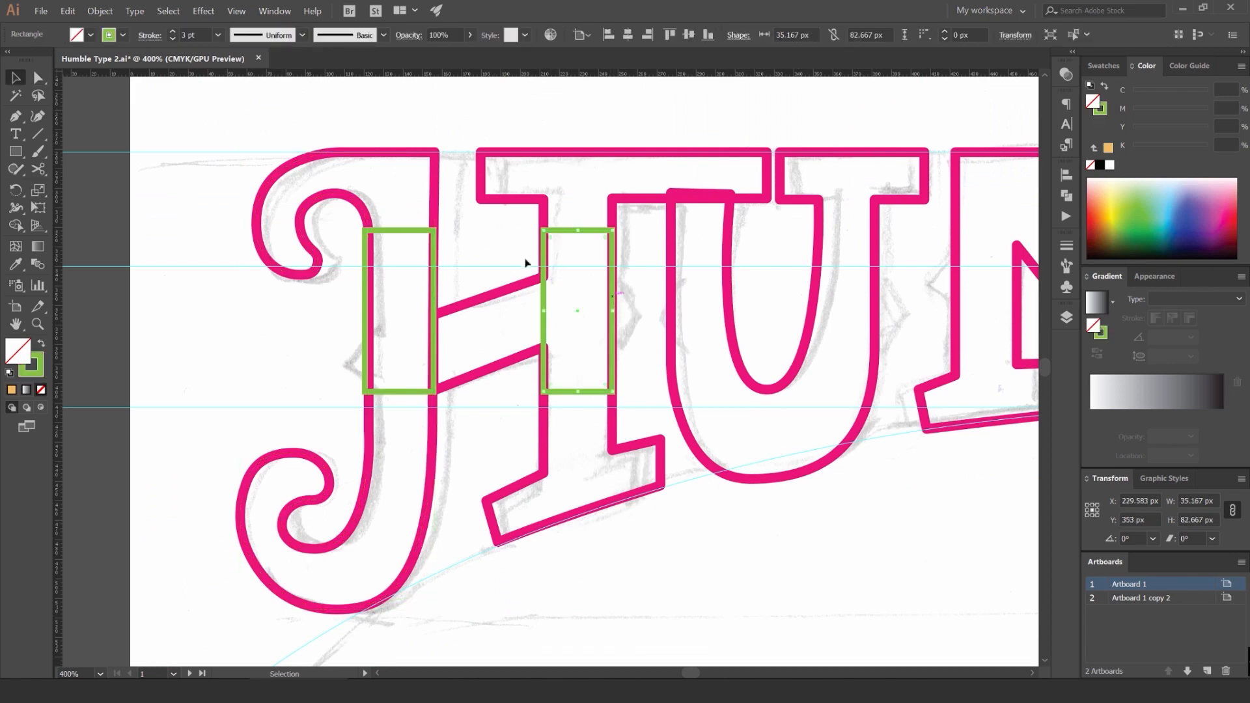
pyautogui.click(469, 243)
# Step: Move the green rectangle on the H's left stem slightly right so its left side lines up with the stem's edge
pyautogui.scroll(3, 365, 256)
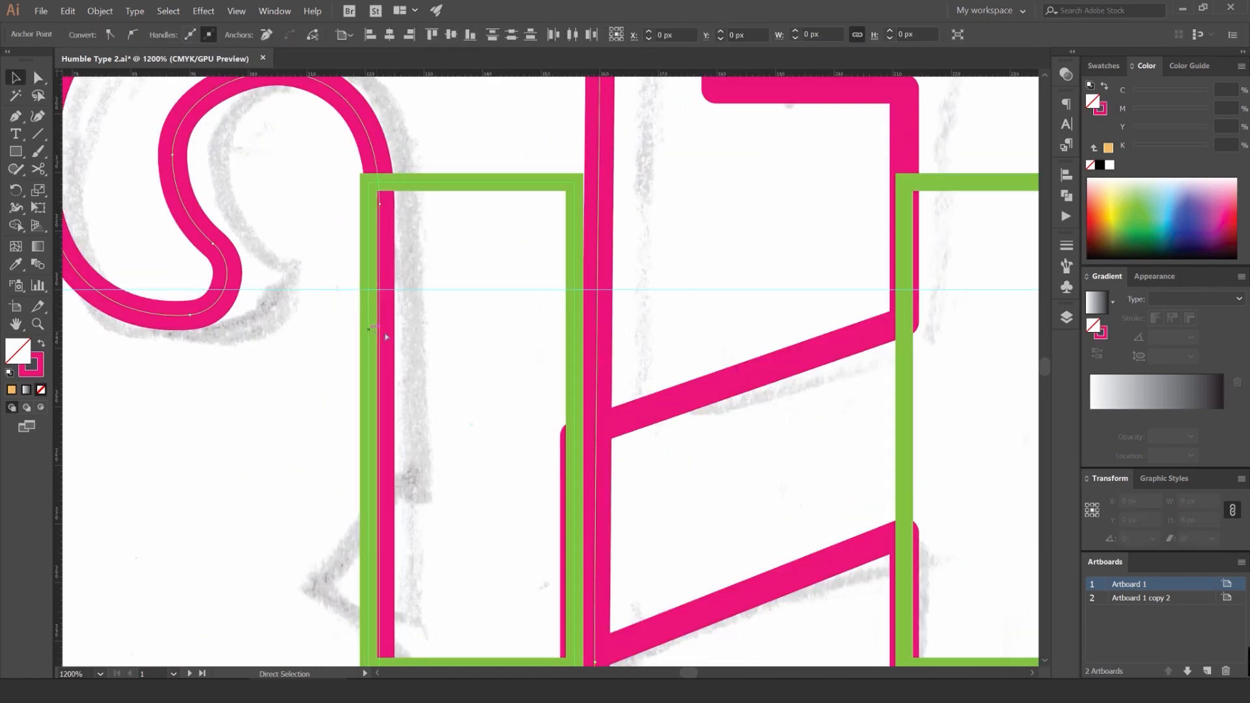
pyautogui.moveTo(446, 187); pyautogui.dragTo(463, 187)
pyautogui.click(438, 254)
pyautogui.scroll(-1, 517, 187)
# Step: Set the stroke of both green gauge rectangles to 5 pt, matching the letter outlines
pyautogui.press('i')
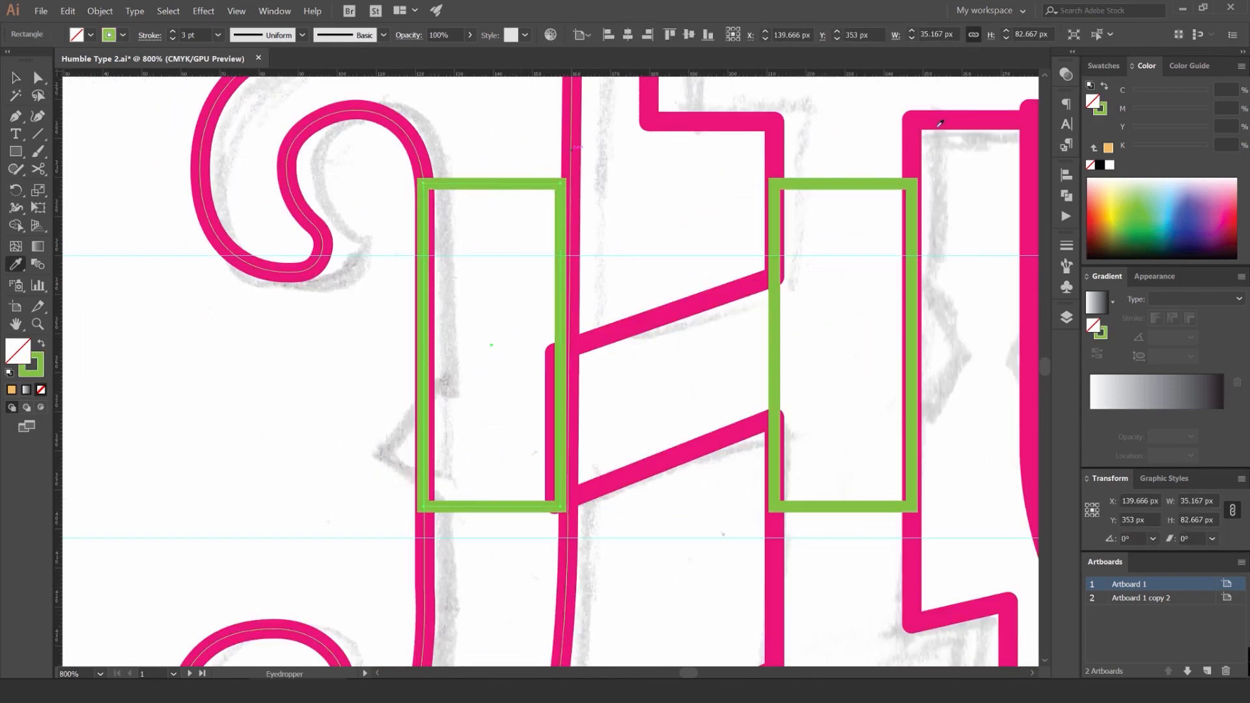
pyautogui.doubleClick(173, 31)
pyautogui.press('v')
pyautogui.click(341, 87)
pyautogui.click(365, 111)
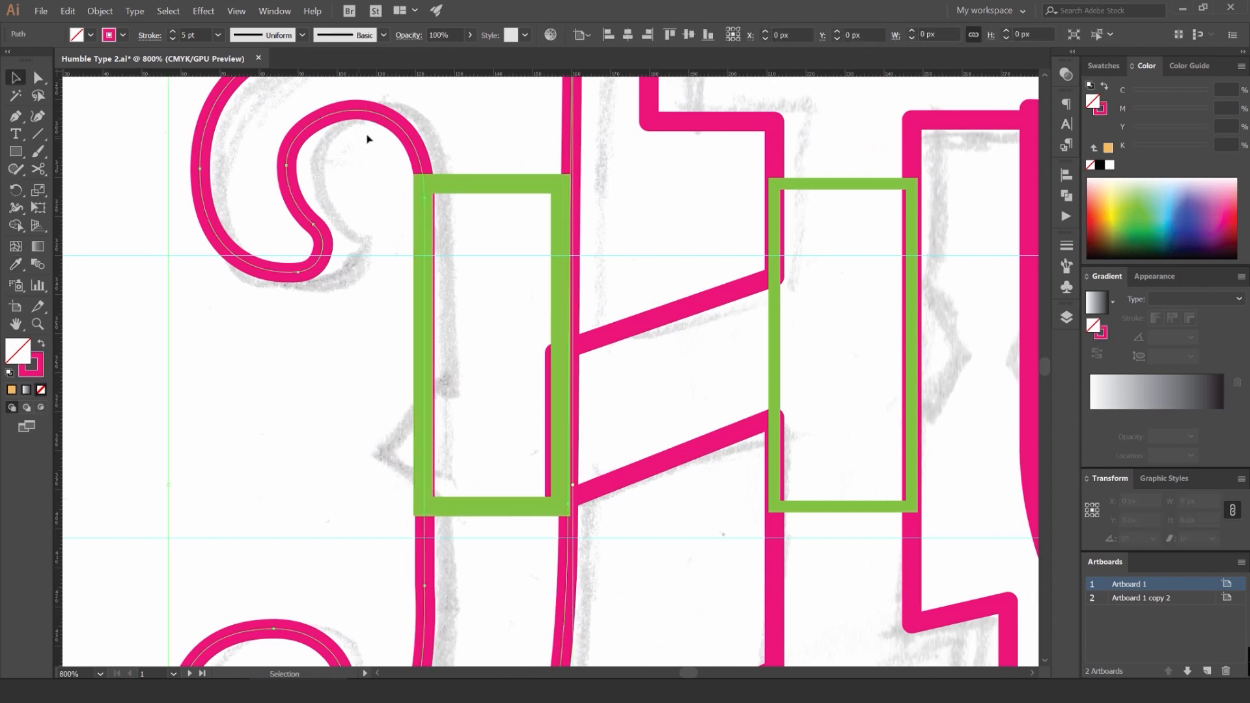
pyautogui.click(463, 185)
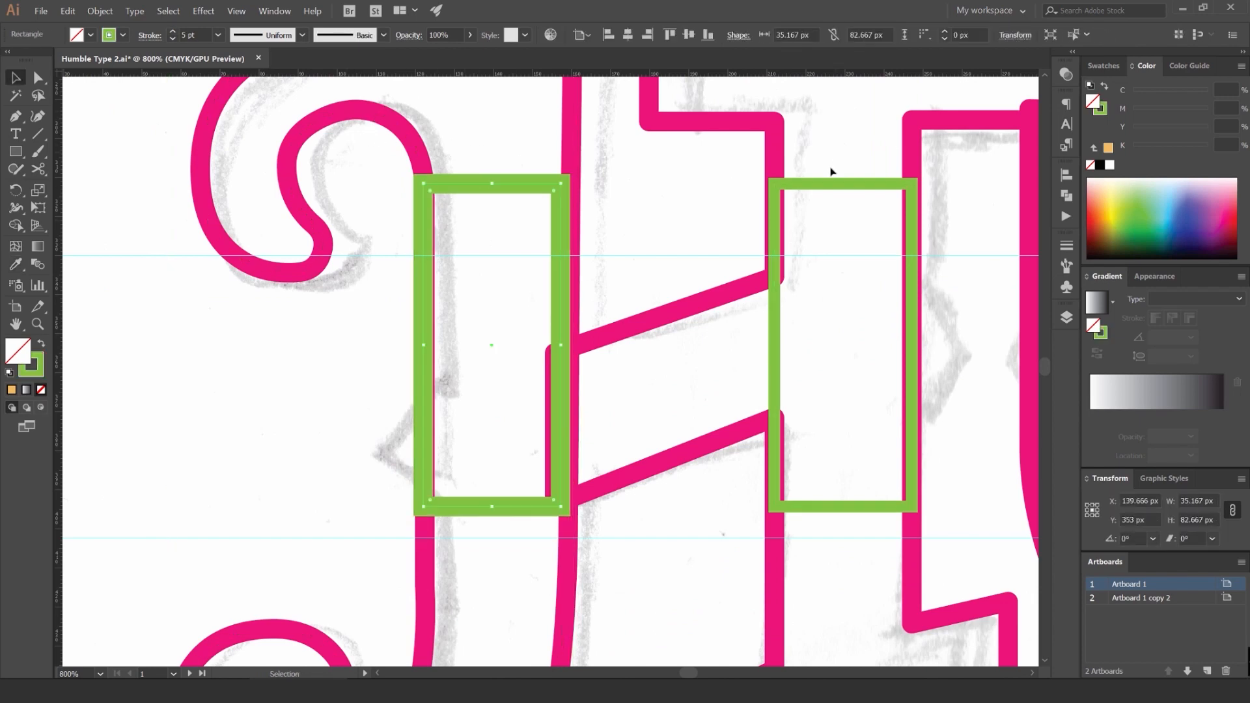
pyautogui.press('Return')
pyautogui.click(497, 131)
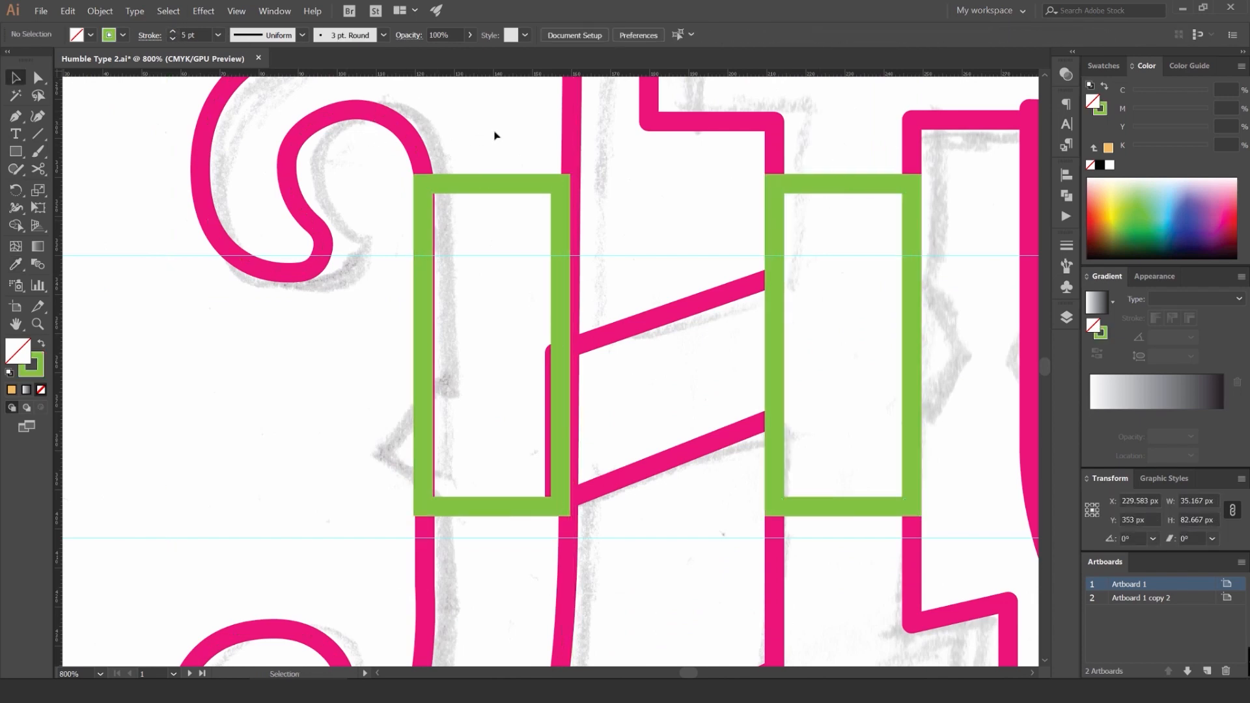
# Step: Narrow the H's left stem by shifting its right-edge anchor points left to the green rectangle's edge
pyautogui.click(546, 352)
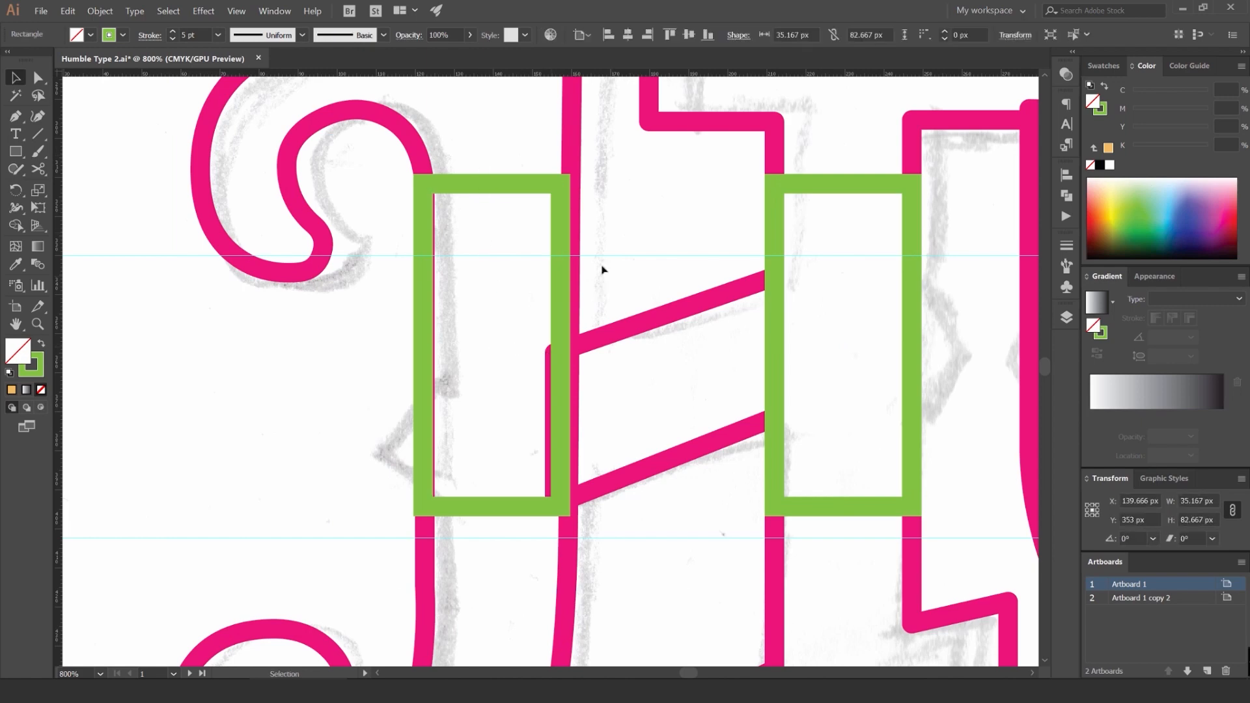
pyautogui.click(571, 159)
pyautogui.scroll(-4, 571, 159)
pyautogui.press('a')
pyautogui.click(571, 125)
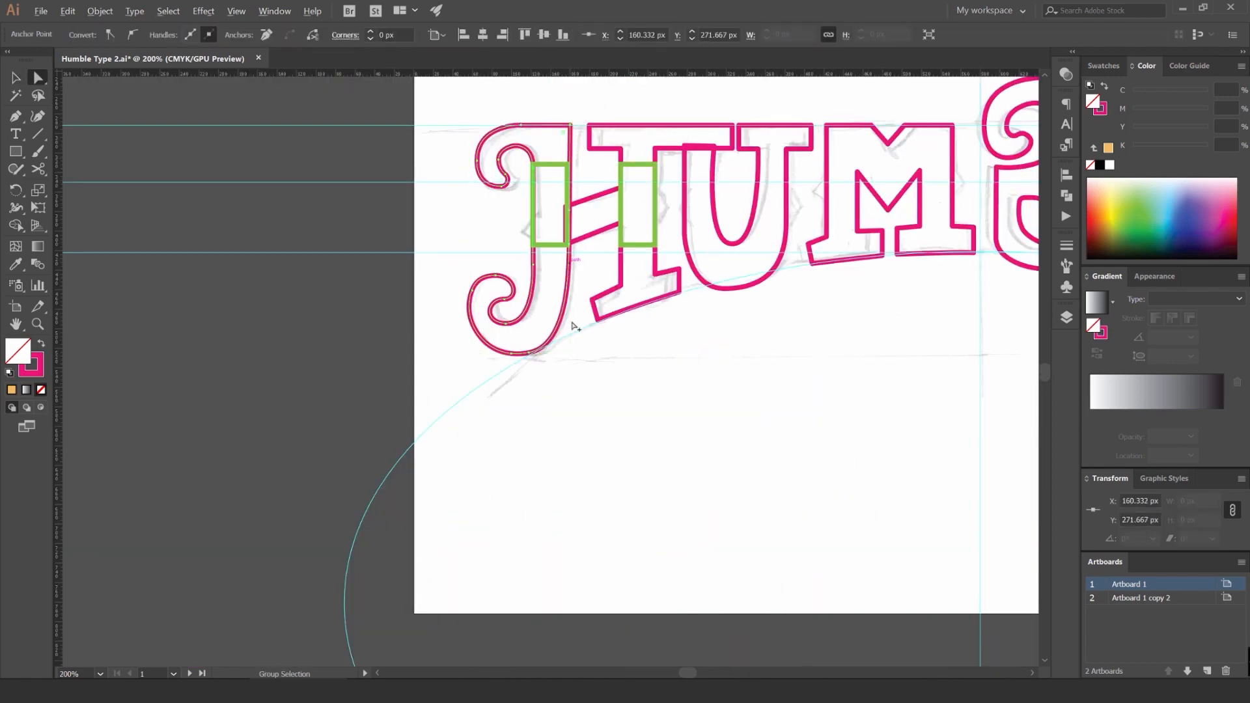
pyautogui.scroll(1, 575, 325)
pyautogui.click(565, 208)
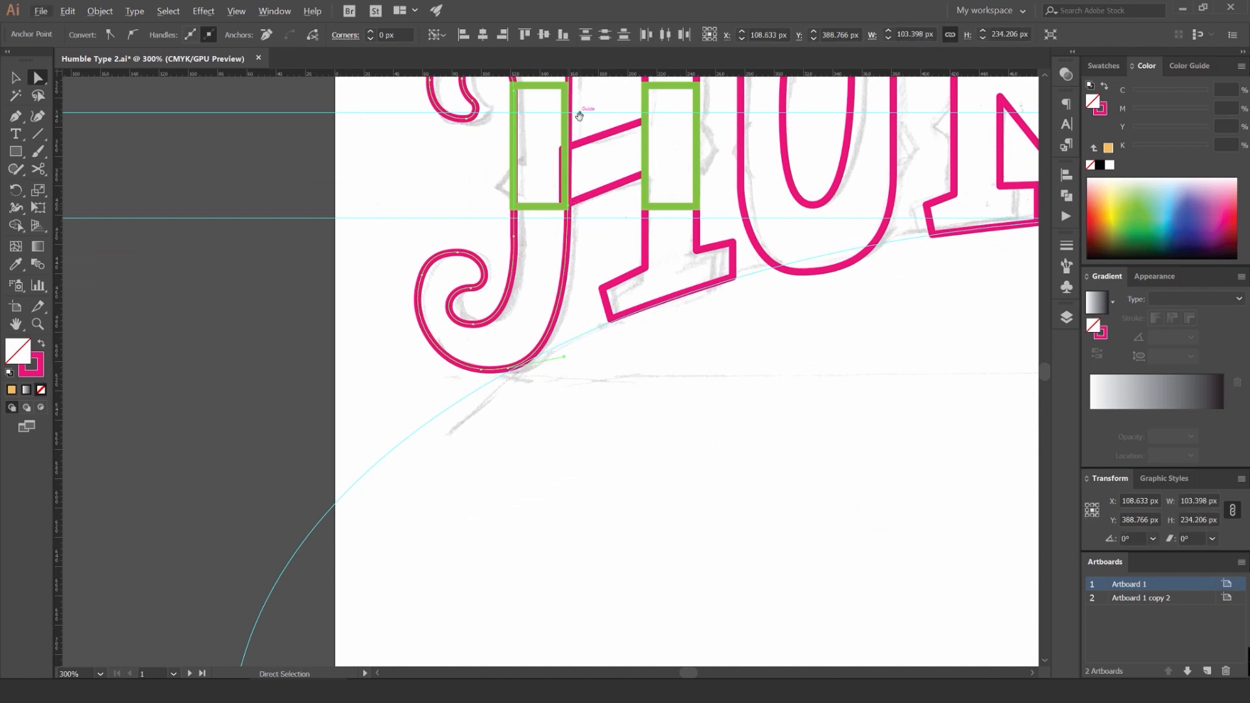
pyautogui.scroll(3, 579, 115)
pyautogui.scroll(1, 581, 229)
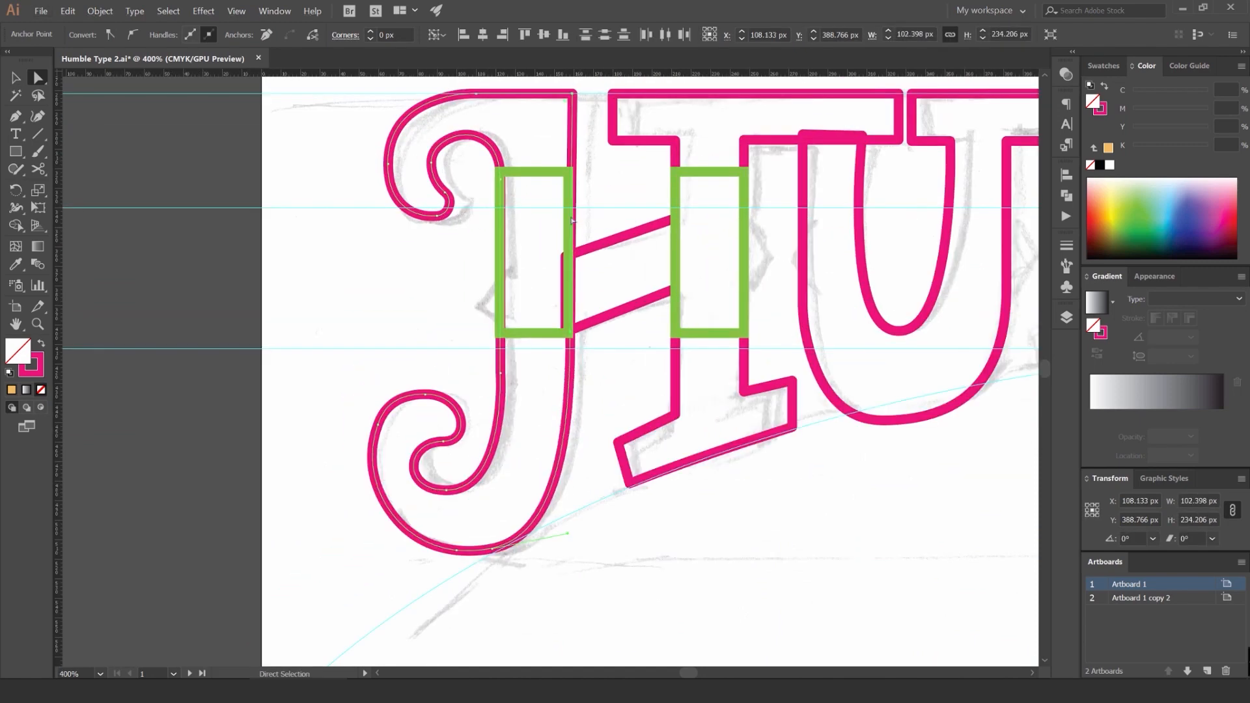
pyautogui.press('Left')
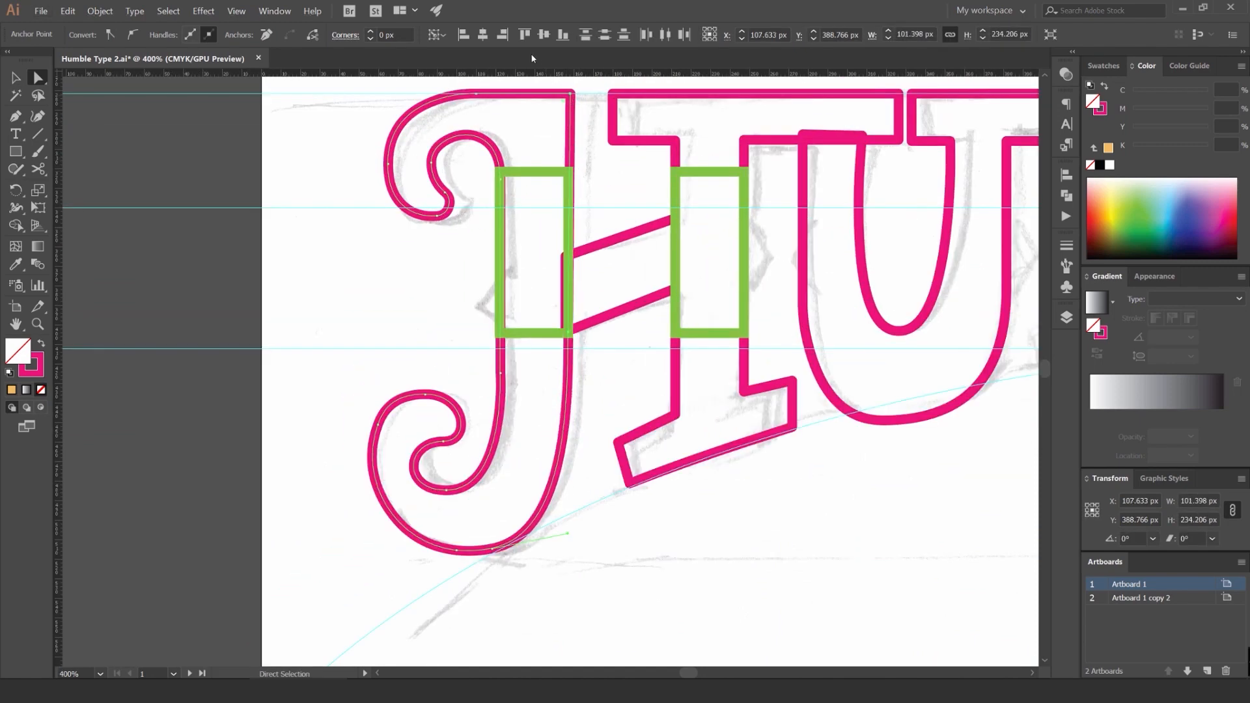
pyautogui.click(620, 173)
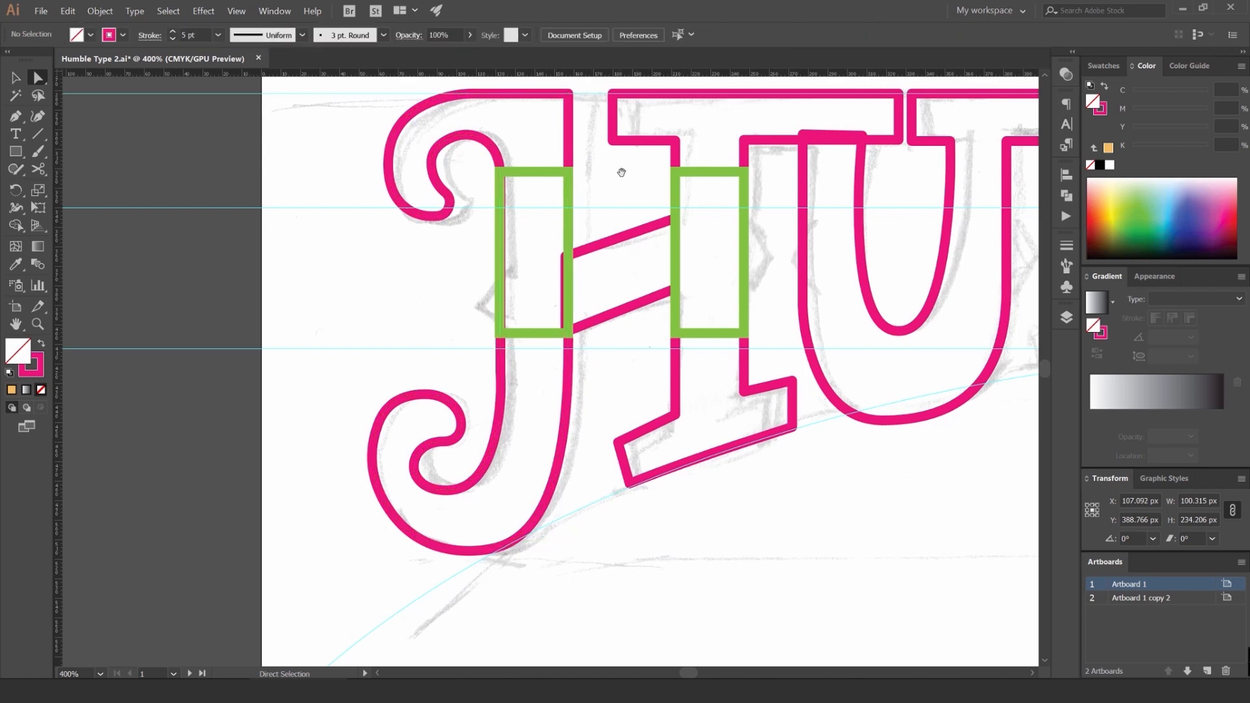
# Step: Copy the green rectangle from the H's right stem horizontally onto the U's left stem
pyautogui.moveTo(621, 173); pyautogui.dragTo(450, 203)
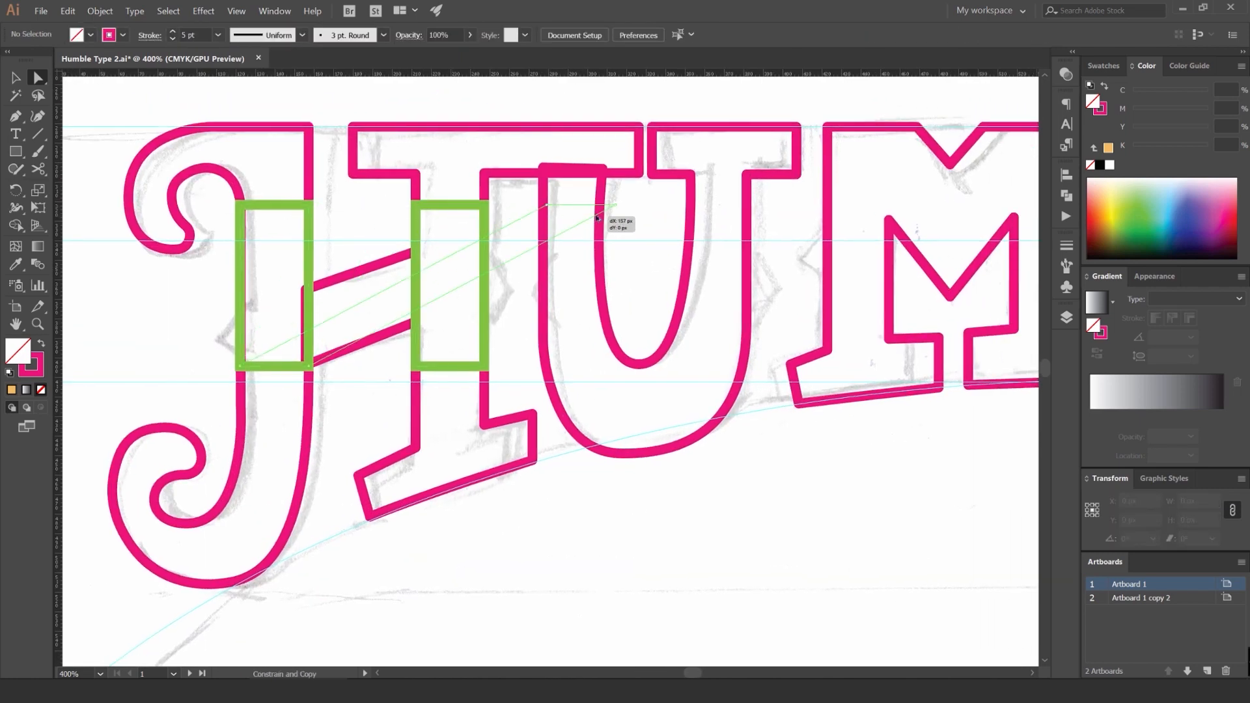
pyautogui.moveTo(597, 217); pyautogui.dragTo(595, 218)
pyautogui.hotkey('ctrl', 'z')
pyautogui.press('v')
pyautogui.moveTo(485, 223); pyautogui.dragTo(613, 221)
# Step: Try to shift the bottom of the U's inner curve right toward the green rectangle's edge
pyautogui.hotkey('ctrl', '=')
pyautogui.press('a')
pyautogui.click(593, 276)
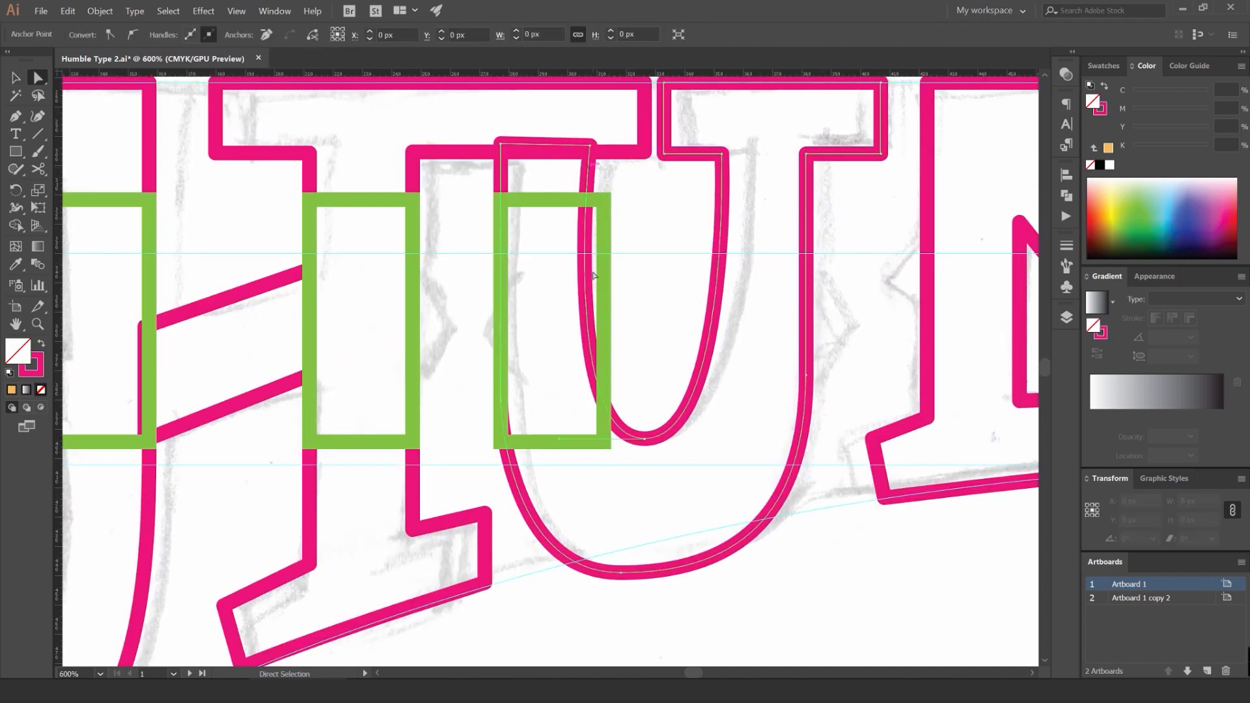
pyautogui.click(590, 144)
pyautogui.scroll(2, 629, 381)
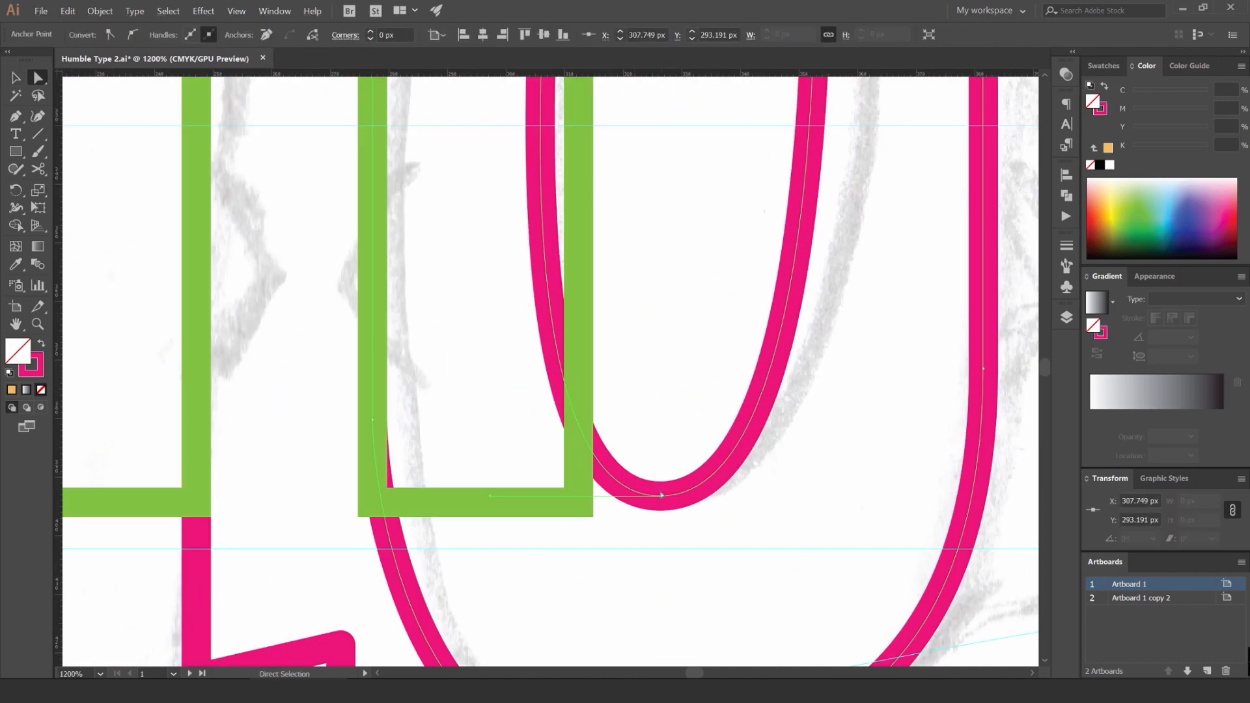
pyautogui.scroll(-2, 661, 497)
pyautogui.moveTo(657, 498); pyautogui.dragTo(675, 495)
pyautogui.hotkey('ctrl', 'z')
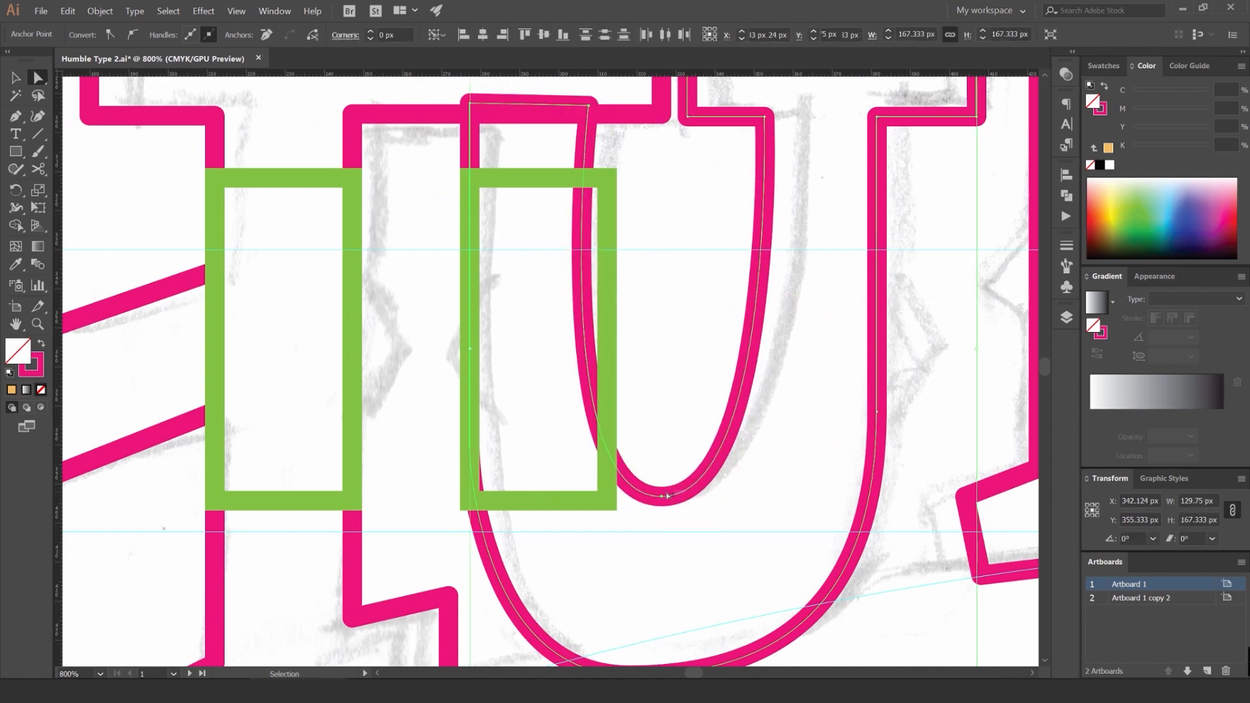
# Step: Align the top of the U's left stem with the H's serif edge and move its inner top corner right
pyautogui.click(662, 497)
pyautogui.click(590, 108)
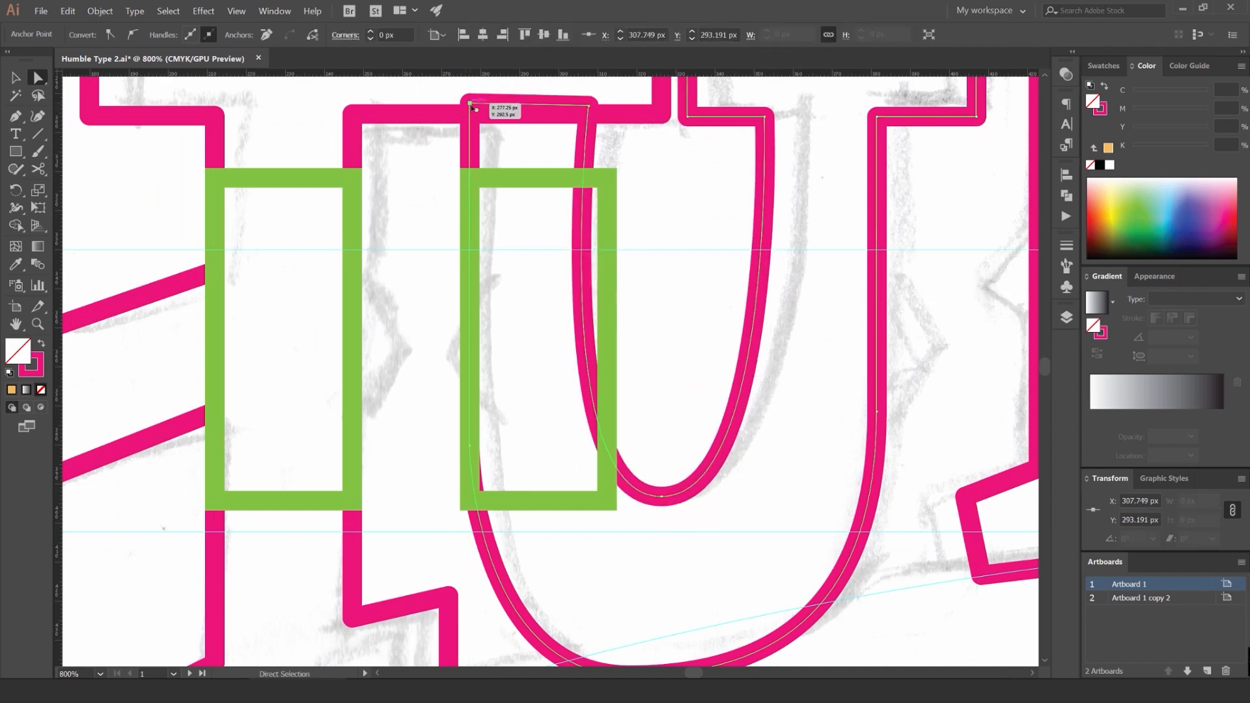
pyautogui.moveTo(470, 103); pyautogui.dragTo(470, 115)
pyautogui.moveTo(589, 107)
pyautogui.mouseDown()
pyautogui.moveTo(607, 116)
pyautogui.moveTo(567, 104)
pyautogui.mouseUp()
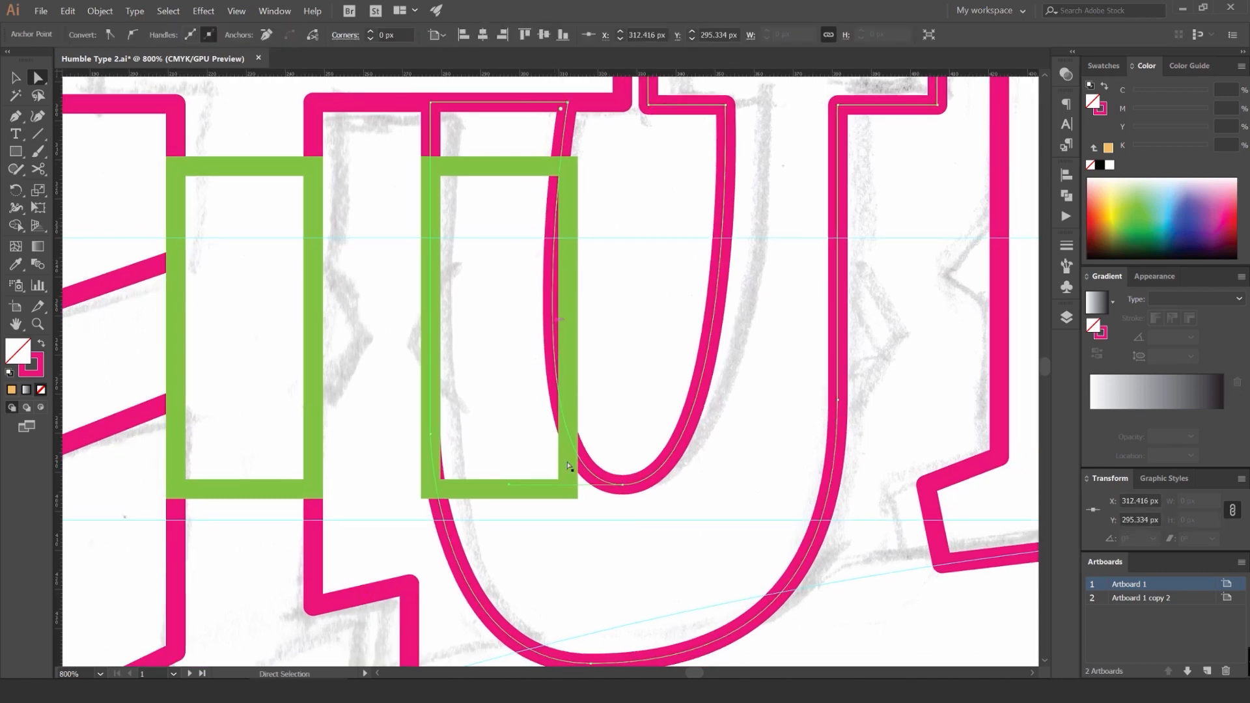
# Step: Shift the bottom anchor of the U's inner curve slightly right to thicken the lower left stem
pyautogui.moveTo(622, 486); pyautogui.dragTo(629, 492)
pyautogui.click(623, 355)
pyautogui.moveTo(649, 367); pyautogui.dragTo(585, 375)
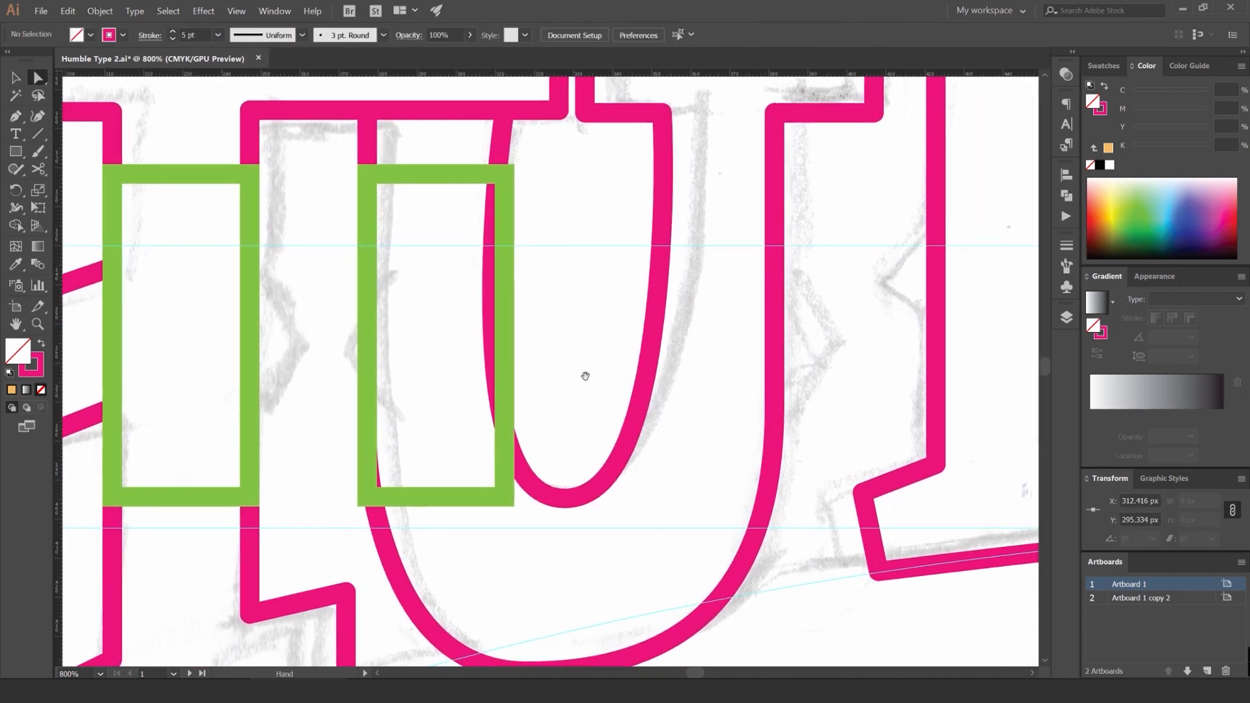
pyautogui.click(565, 499)
pyautogui.moveTo(566, 500); pyautogui.dragTo(576, 499)
pyautogui.click(582, 319)
pyautogui.moveTo(584, 303); pyautogui.dragTo(547, 313)
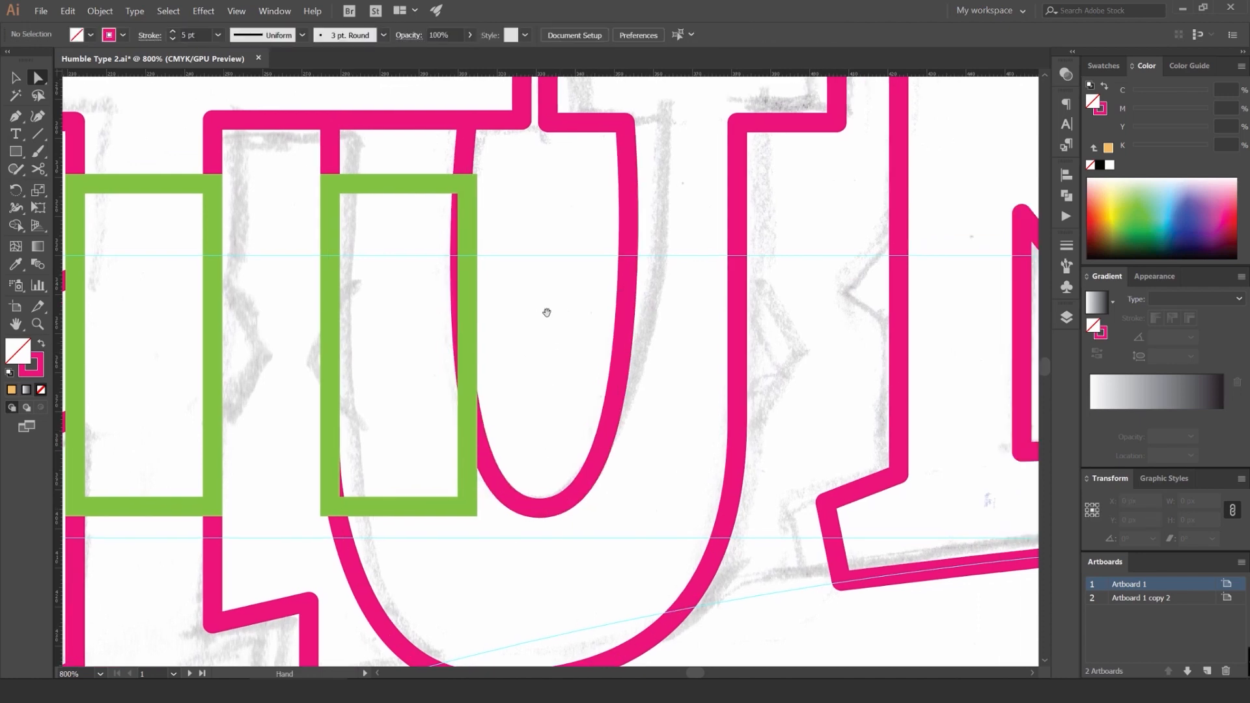
# Step: Copy the green rectangle from the U's left stem horizontally onto its right stem
pyautogui.scroll(-1, 529, 251)
pyautogui.moveTo(435, 204); pyautogui.dragTo(655, 193)
pyautogui.moveTo(652, 190); pyautogui.dragTo(652, 190)
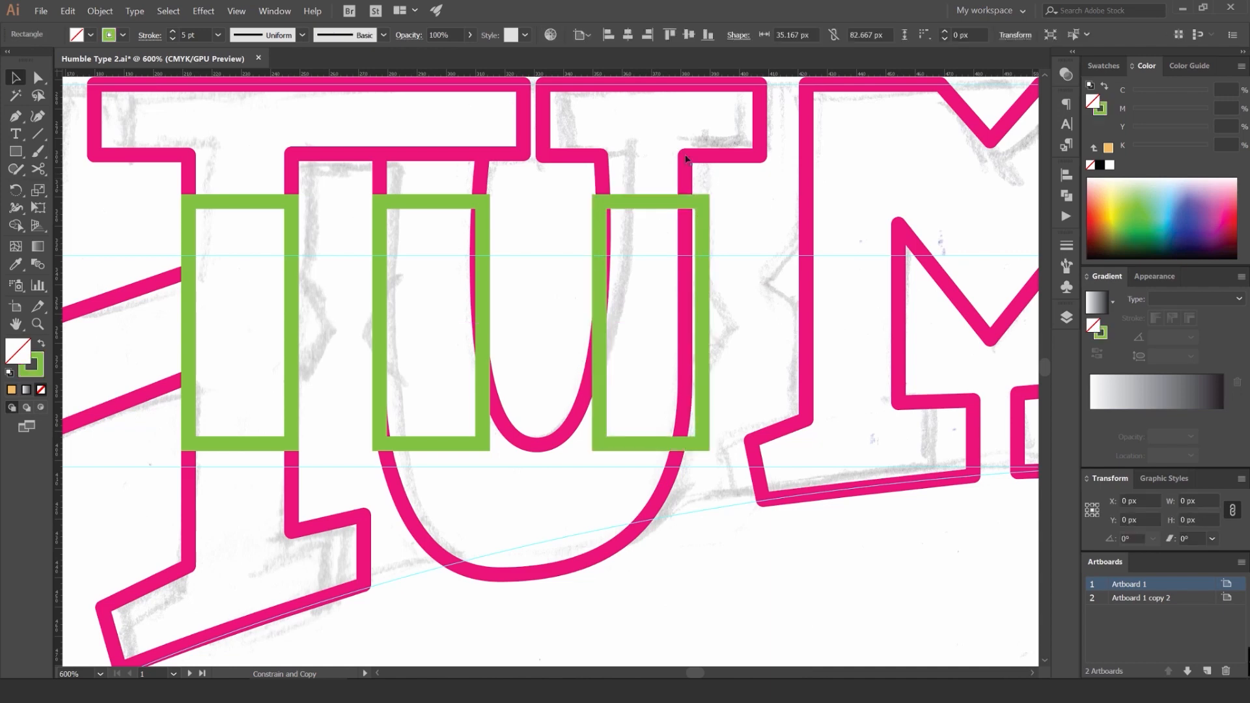
# Step: Widen the U's right stem by moving its two outer-edge anchor points right to match the green rectangle
pyautogui.press('a')
pyautogui.click(685, 156)
pyautogui.keyDown('shift'); pyautogui.click(684, 377); pyautogui.keyUp('shift')
pyautogui.moveTo(684, 377); pyautogui.dragTo(703, 376)
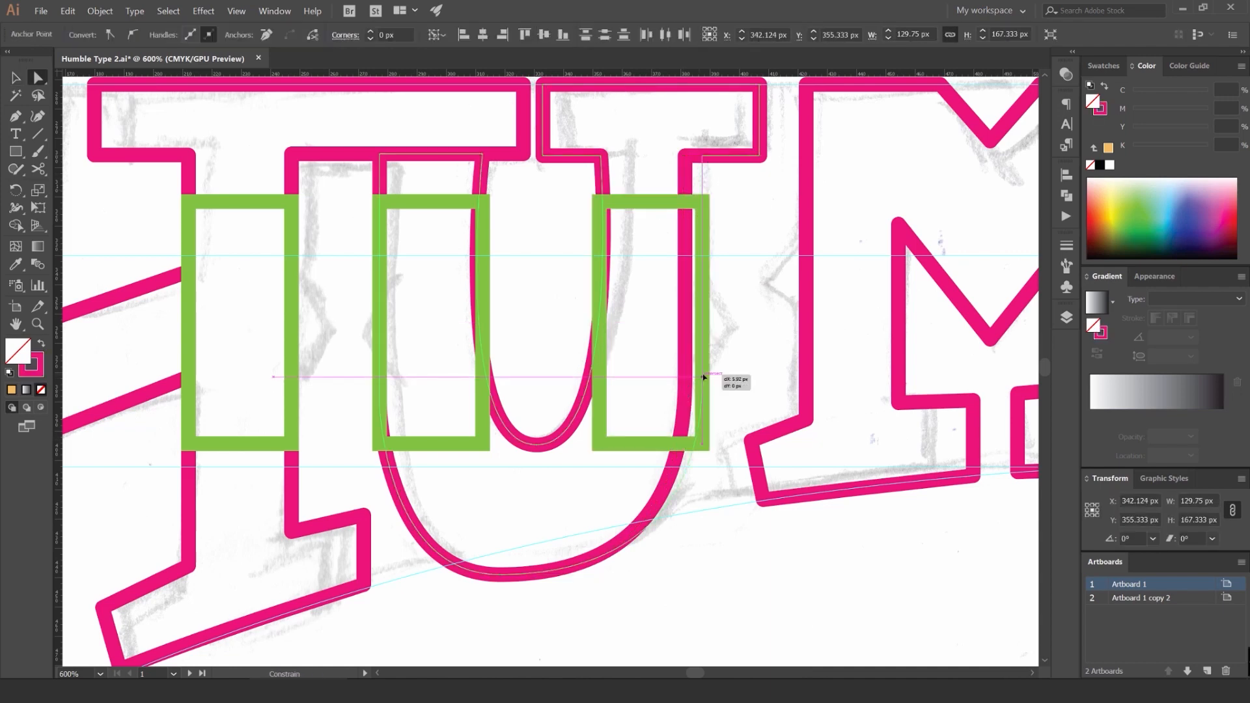
pyautogui.click(757, 327)
# Step: Copy the green rectangle from the U's right stem horizontally onto the M's left stem
pyautogui.moveTo(684, 307); pyautogui.dragTo(612, 309)
pyautogui.scroll(-2, 612, 310)
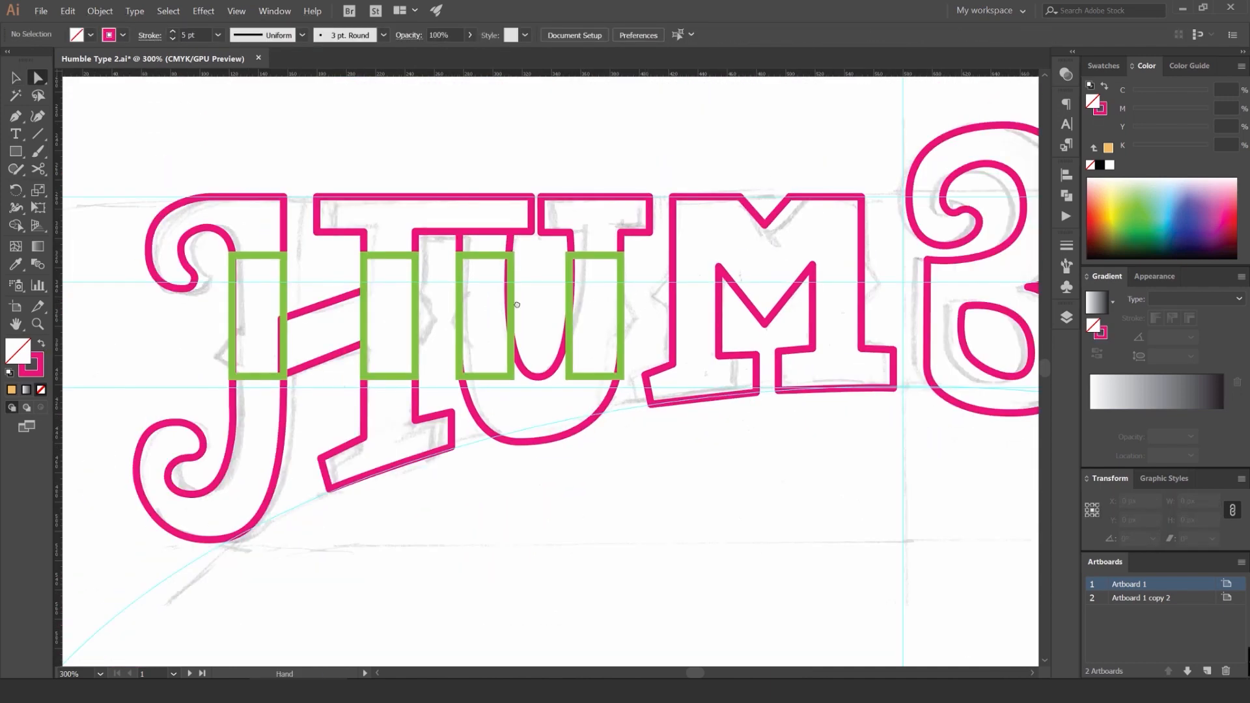
pyautogui.moveTo(516, 305); pyautogui.dragTo(317, 307)
pyautogui.press('v')
pyautogui.moveTo(407, 259); pyautogui.dragTo(508, 259)
pyautogui.scroll(2, 505, 258)
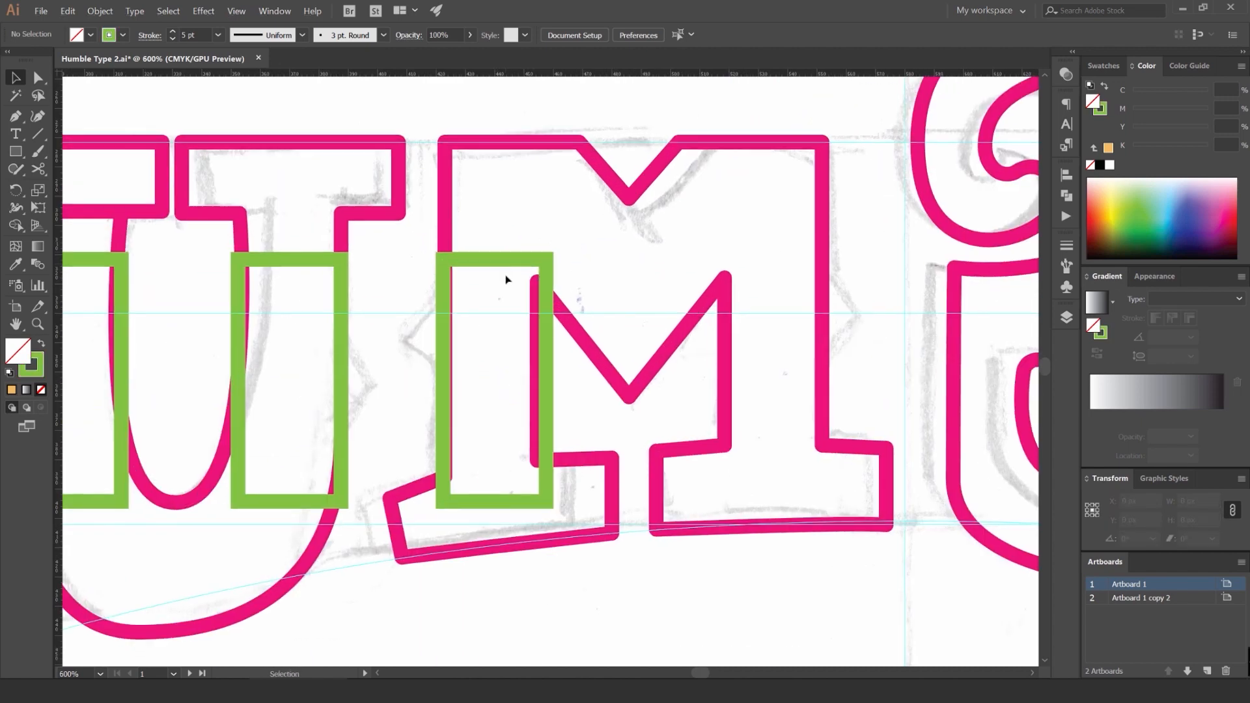
# Step: Widen the M's left stem by nudging its inner-edge anchor points right to match the green rectangle
pyautogui.press('a')
pyautogui.click(535, 287)
pyautogui.keyDown('shift'); pyautogui.click(536, 462); pyautogui.keyUp('shift')
pyautogui.press('Right')
pyautogui.press('Right')
pyautogui.press('Right')
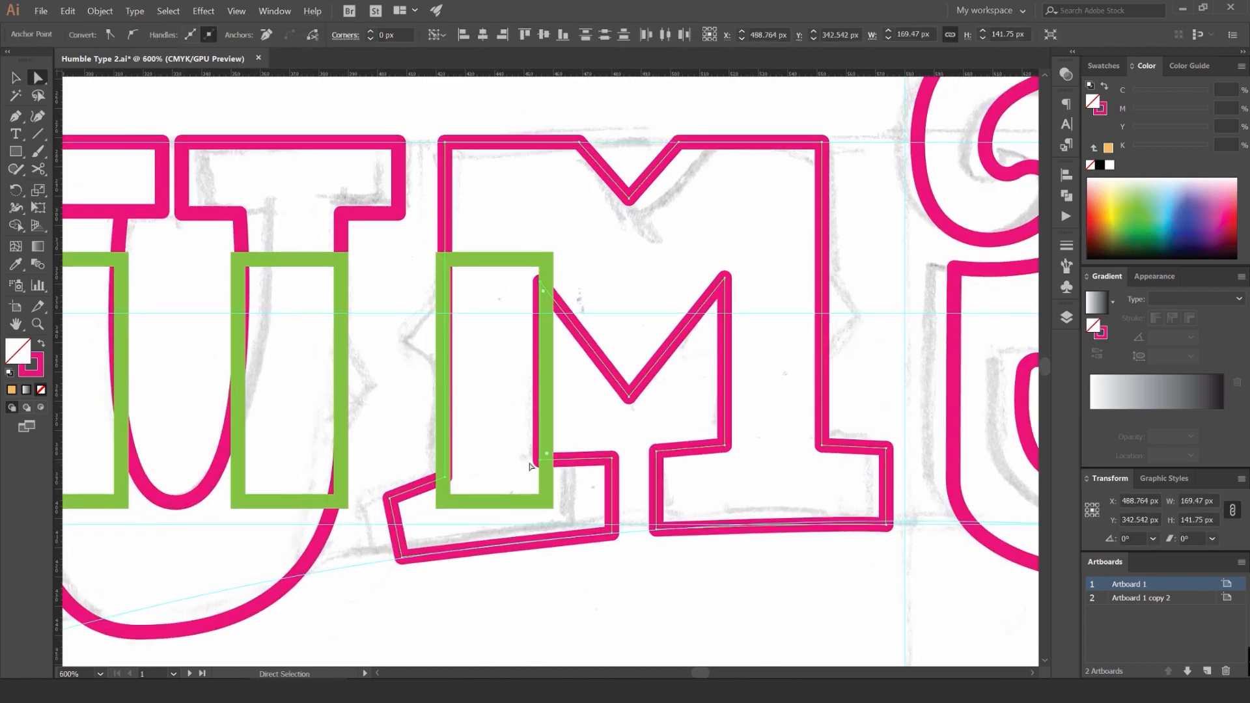
pyautogui.click(681, 299)
# Step: Copy the green rectangle from the M's left stem horizontally onto its right stem
pyautogui.moveTo(571, 272); pyautogui.dragTo(436, 269)
pyautogui.moveTo(366, 256); pyautogui.dragTo(642, 248)
pyautogui.hotkey('ctrl', 'z')
pyautogui.press('v')
pyautogui.scroll(1, 666, 304)
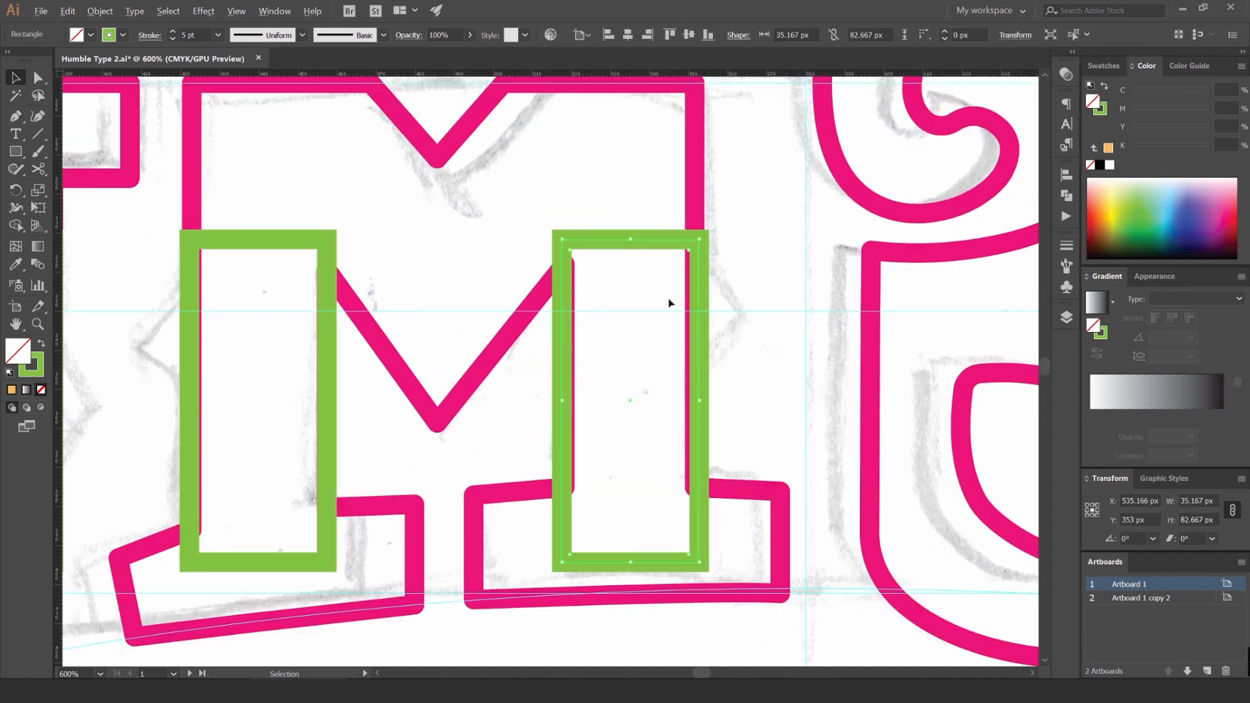
# Step: Widen the M's right stem by nudging its outer-edge anchor points right to match the green rectangle
pyautogui.scroll(-2, 723, 202)
pyautogui.press('a')
pyautogui.click(709, 141)
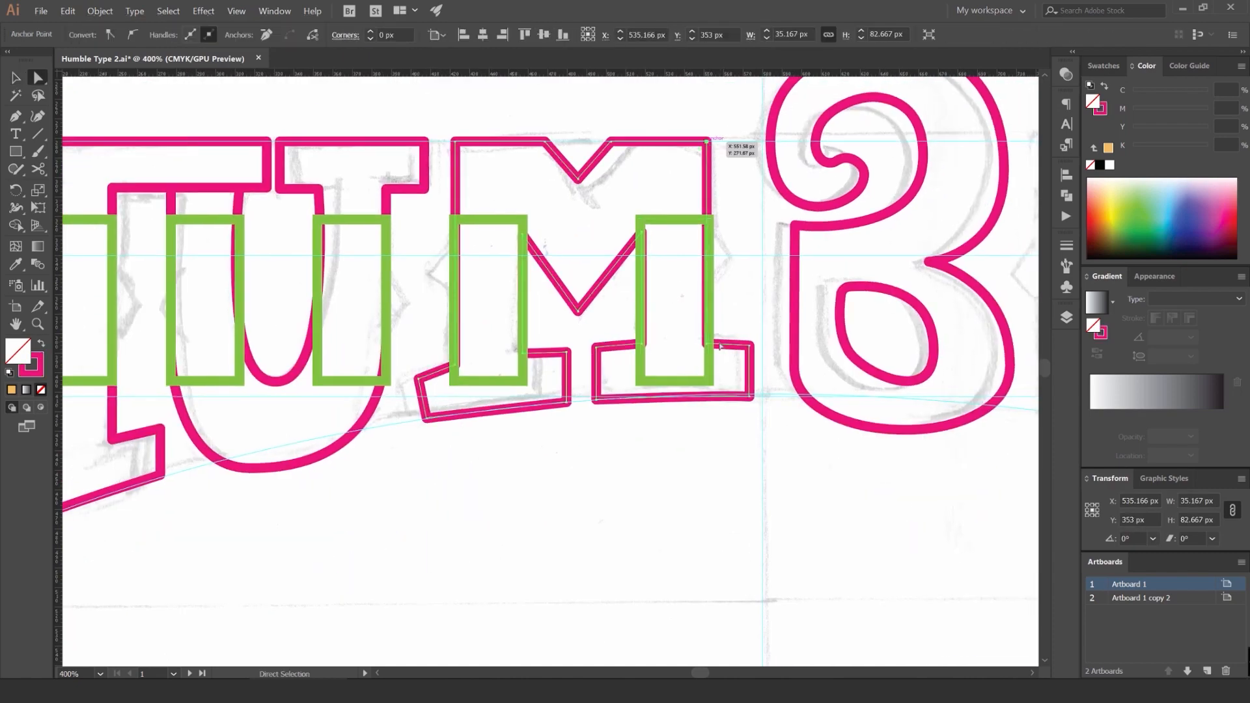
pyautogui.scroll(2, 702, 349)
pyautogui.keyDown('shift'); pyautogui.click(711, 337); pyautogui.keyUp('shift')
pyautogui.press('Right')
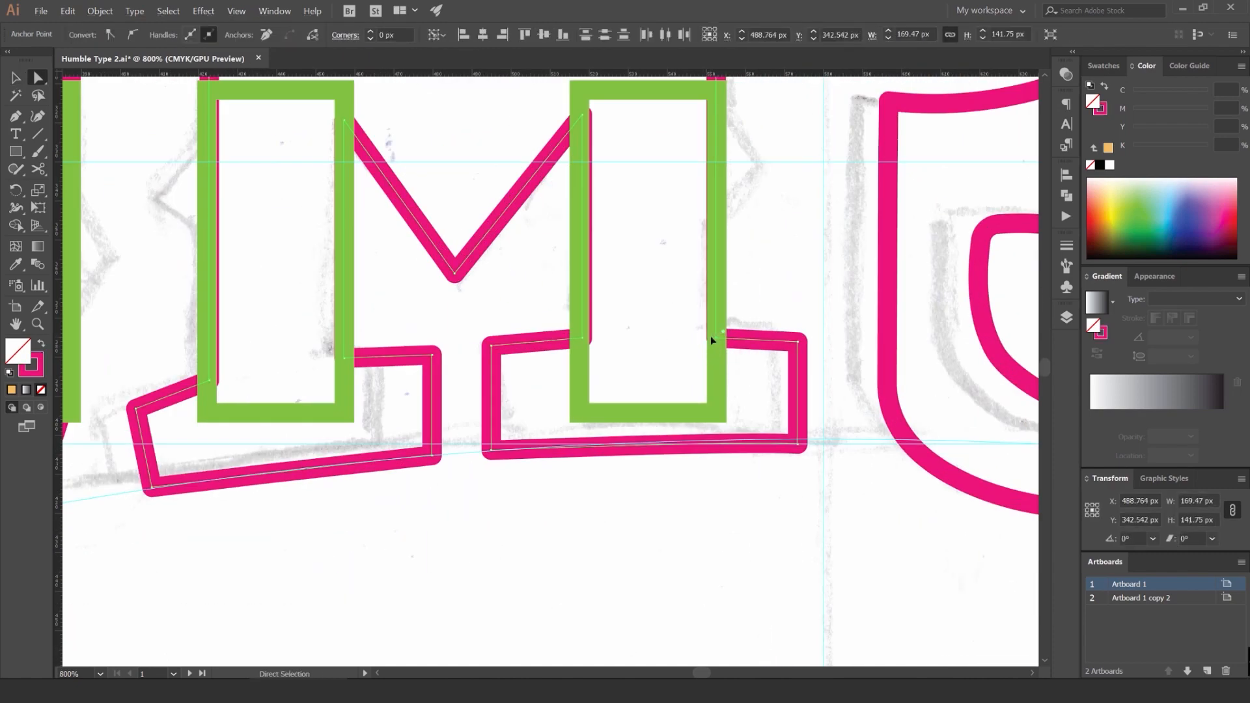
pyautogui.moveTo(682, 338); pyautogui.dragTo(599, 360)
pyautogui.scroll(-2, 589, 362)
pyautogui.click(618, 350)
# Step: Copy the green rectangle from the M's right stem onto the B's left stem and nudge it about 6 px left
pyautogui.scroll(-2, 618, 350)
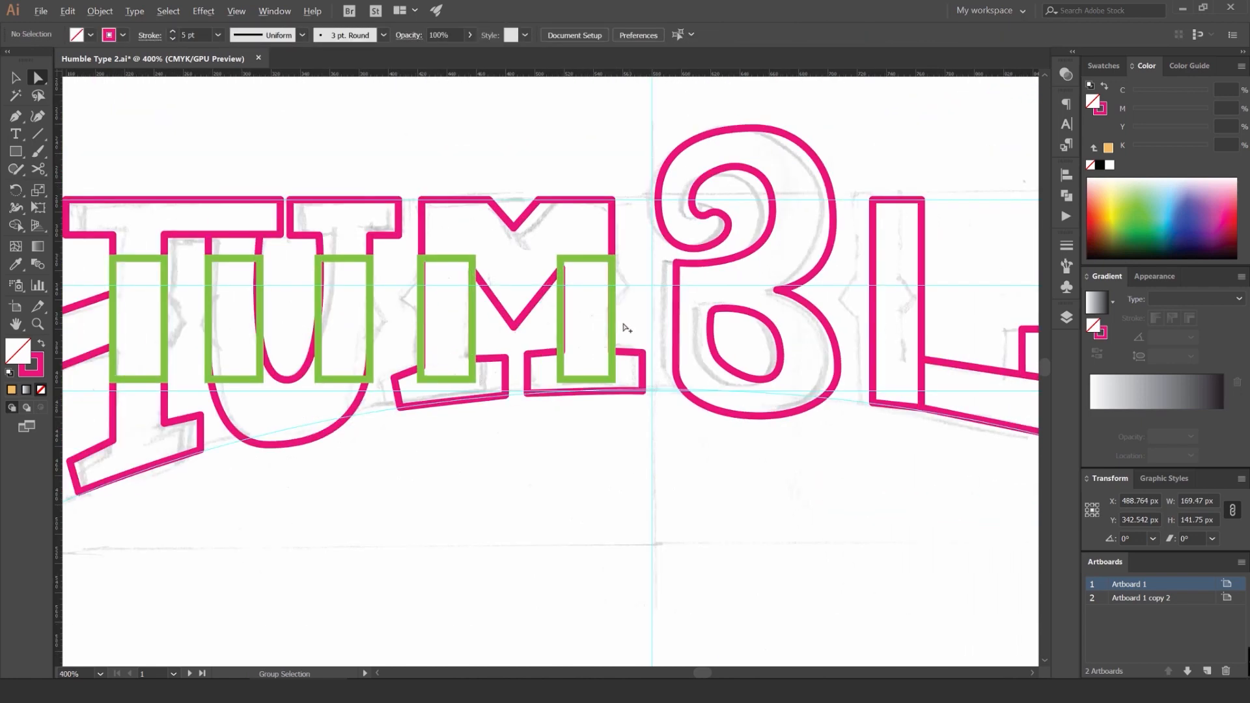
pyautogui.moveTo(546, 303)
pyautogui.mouseDown()
pyautogui.moveTo(455, 303)
pyautogui.moveTo(536, 291)
pyautogui.mouseUp()
pyautogui.moveTo(411, 262); pyautogui.dragTo(489, 267)
pyautogui.scroll(2, 475, 273)
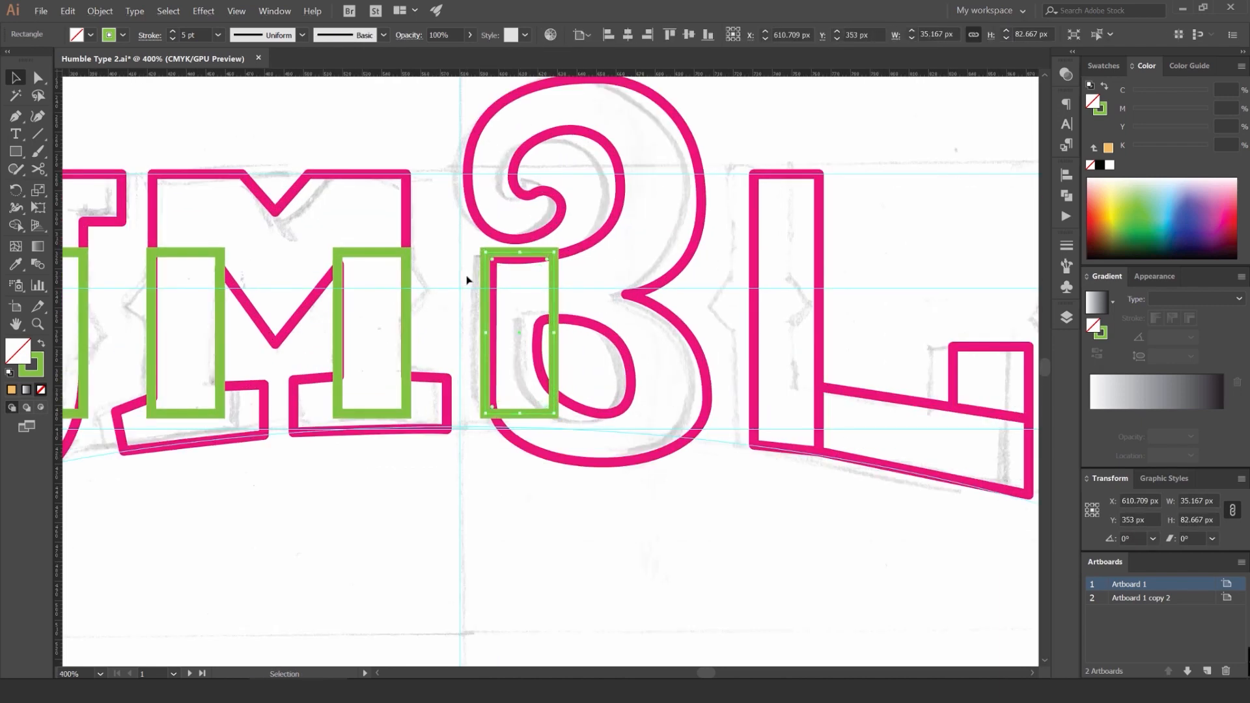
pyautogui.press('Left')
pyautogui.press('Left')
pyautogui.press('Left')
pyautogui.press('Left')
pyautogui.press('Left')
pyautogui.press('Left')
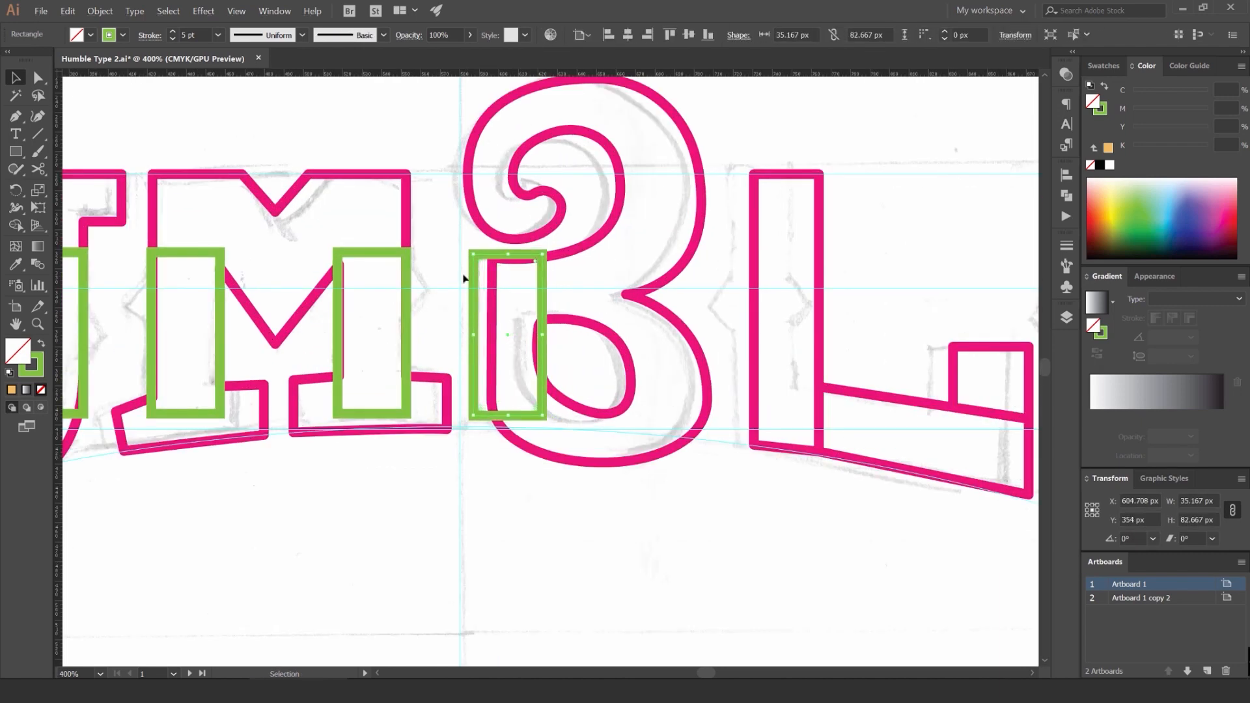
# Step: Widen the B's stem by moving its left-edge anchor points left onto the green rectangle's left side
pyautogui.press('a')
pyautogui.click(493, 273)
pyautogui.click(492, 261)
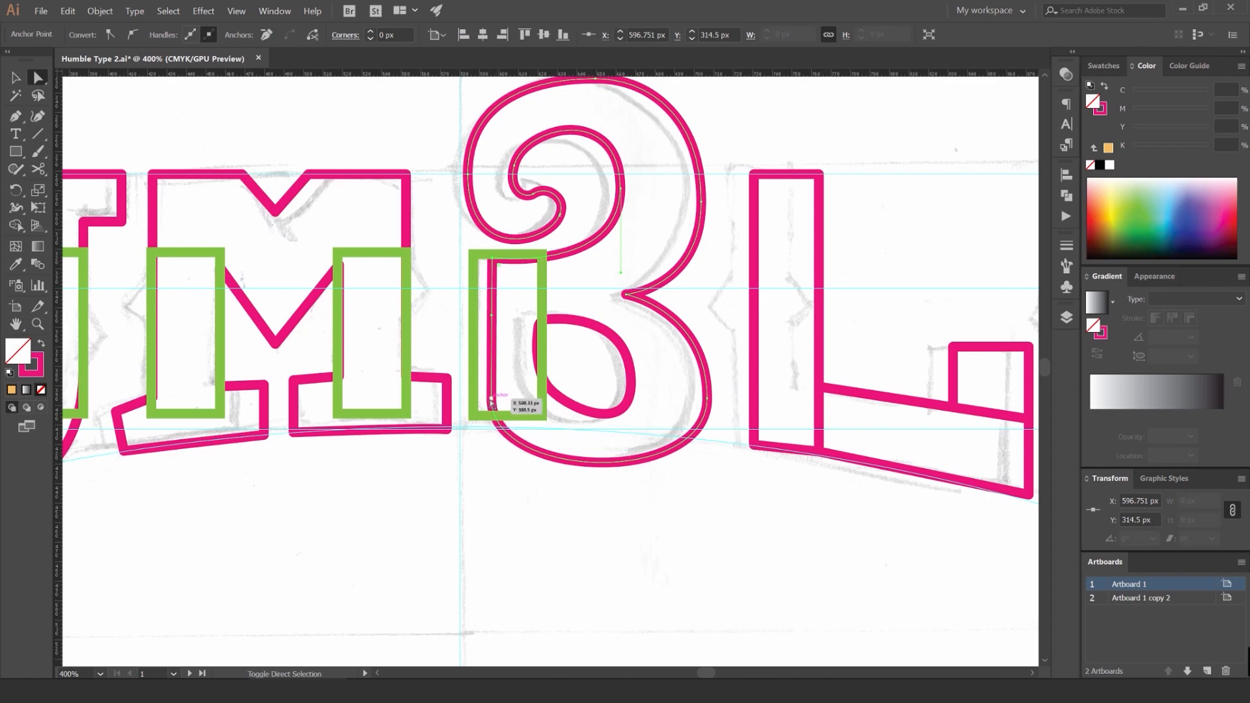
pyautogui.keyDown('shift'); pyautogui.click(491, 400); pyautogui.keyUp('shift')
pyautogui.moveTo(492, 399); pyautogui.dragTo(473, 399)
pyautogui.click(595, 305)
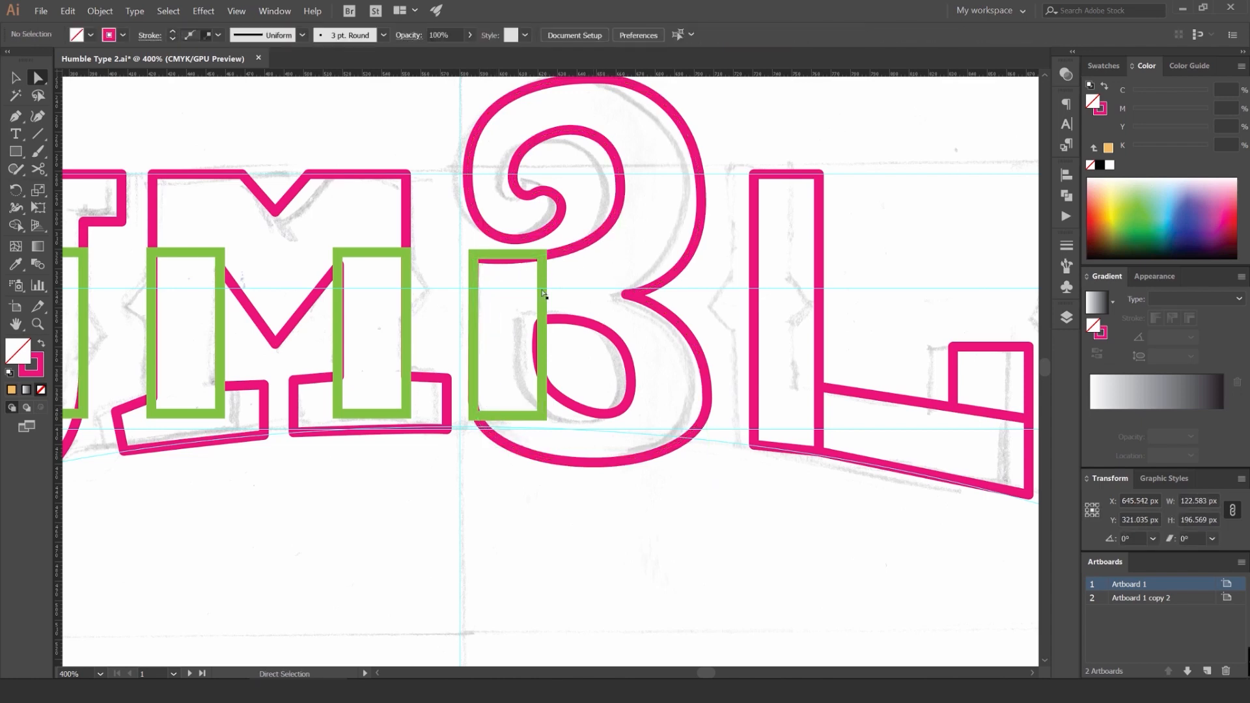
# Step: Move the green rectangle off the B, down and left over the M's right foot
pyautogui.press('v')
pyautogui.moveTo(541, 272); pyautogui.dragTo(379, 332)
pyautogui.scroll(-2, 379, 332)
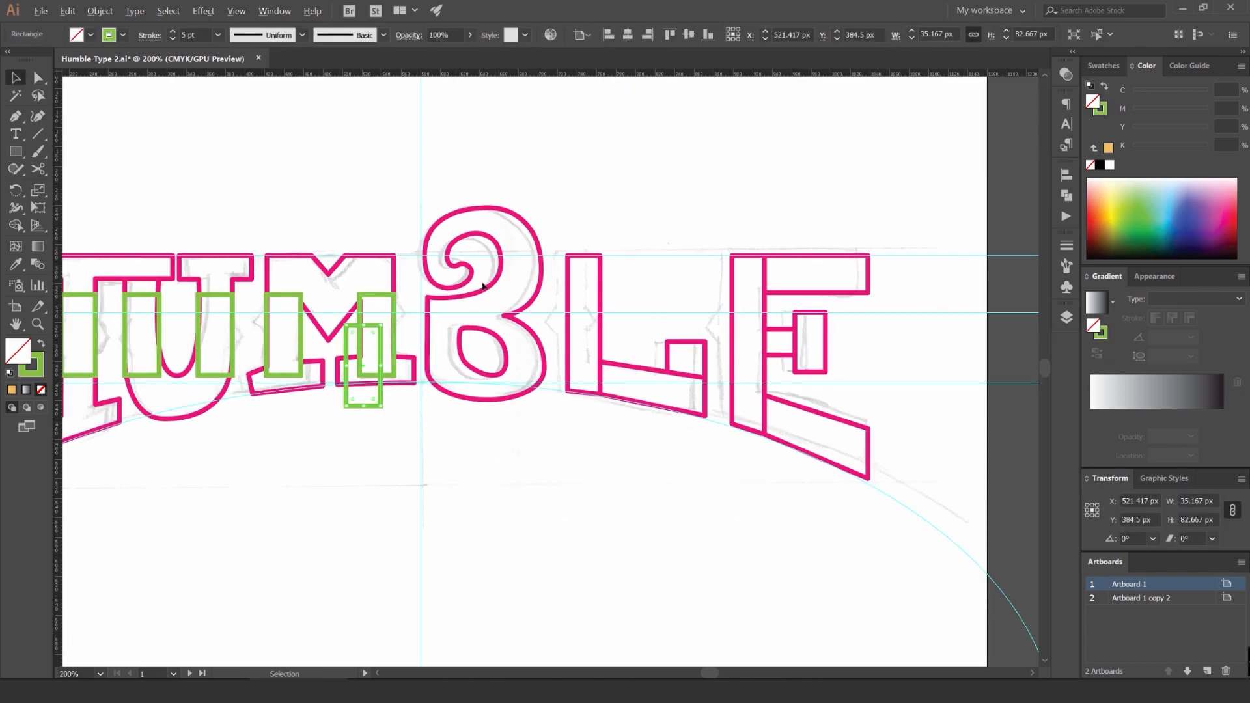
# Step: Try to lower the B's left notch corner together with the anchor on its upper inner curve
pyautogui.scroll(3, 483, 285)
pyautogui.press('a')
pyautogui.click(322, 331)
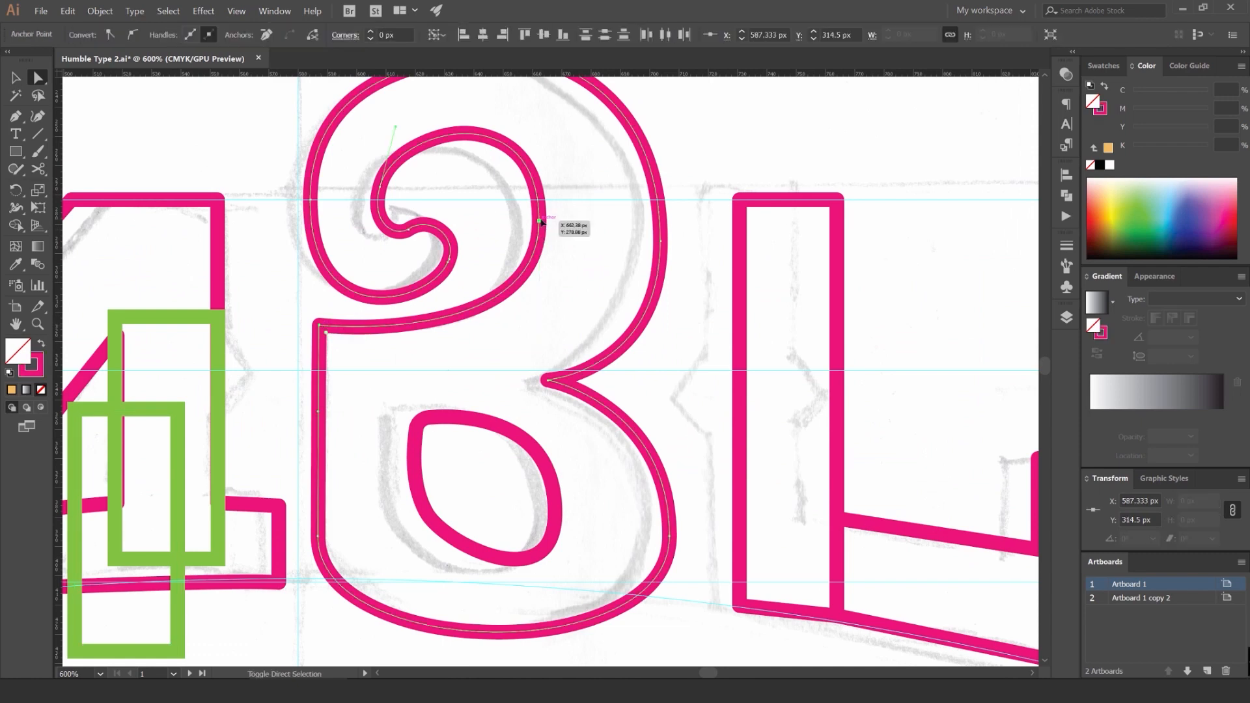
pyautogui.keyDown('shift'); pyautogui.click(540, 221); pyautogui.keyUp('shift')
pyautogui.hotkey('shift', 'Down')
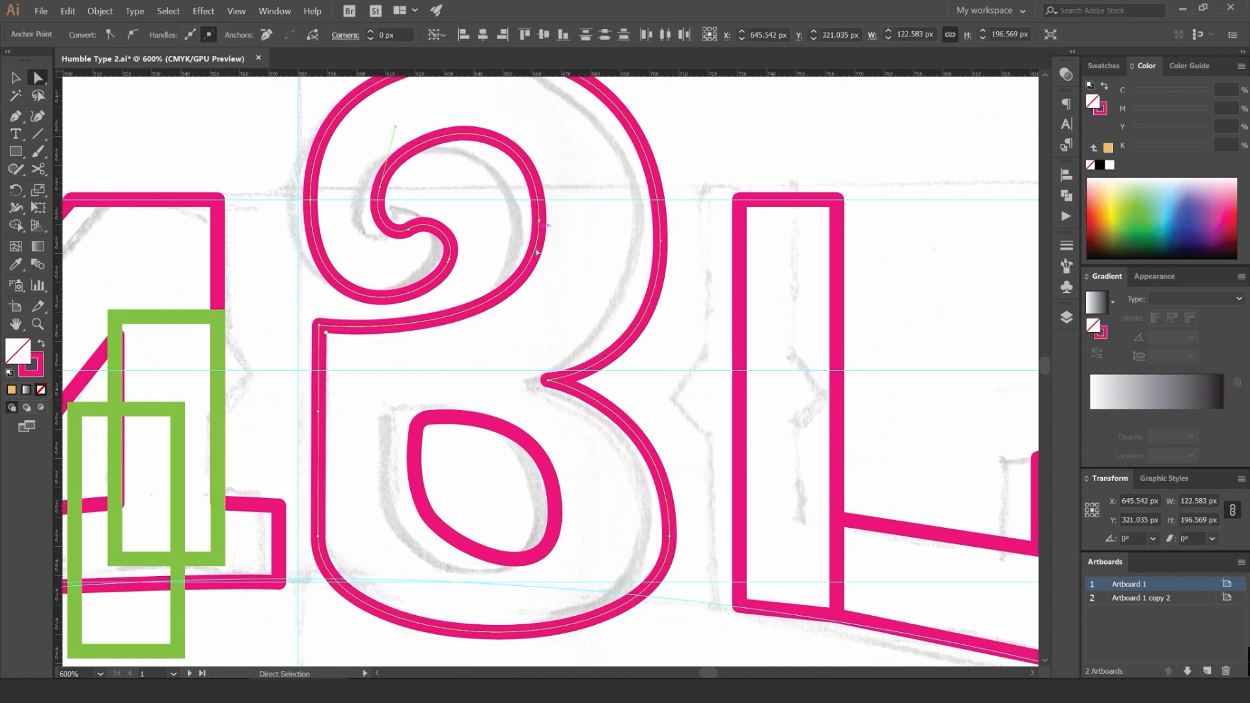
pyautogui.keyDown('alt'); pyautogui.click(540, 274); pyautogui.keyUp('alt')
pyautogui.scroll(-3, 540, 274)
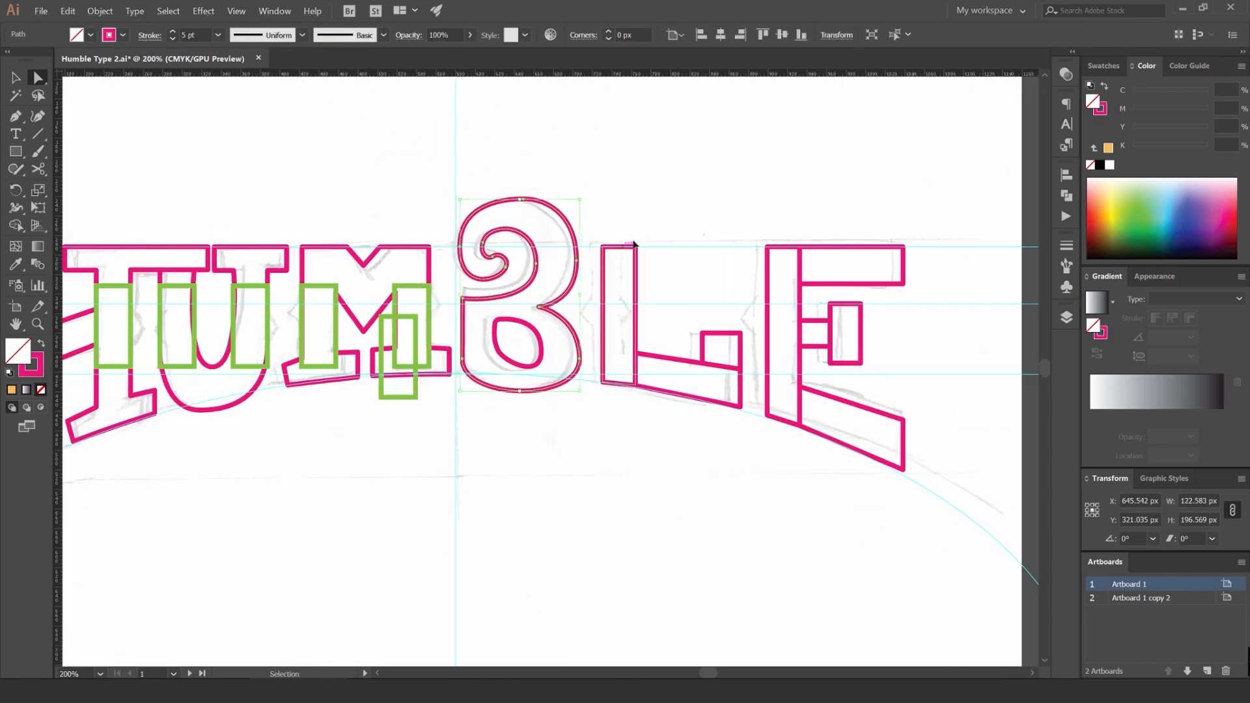
pyautogui.click(655, 221)
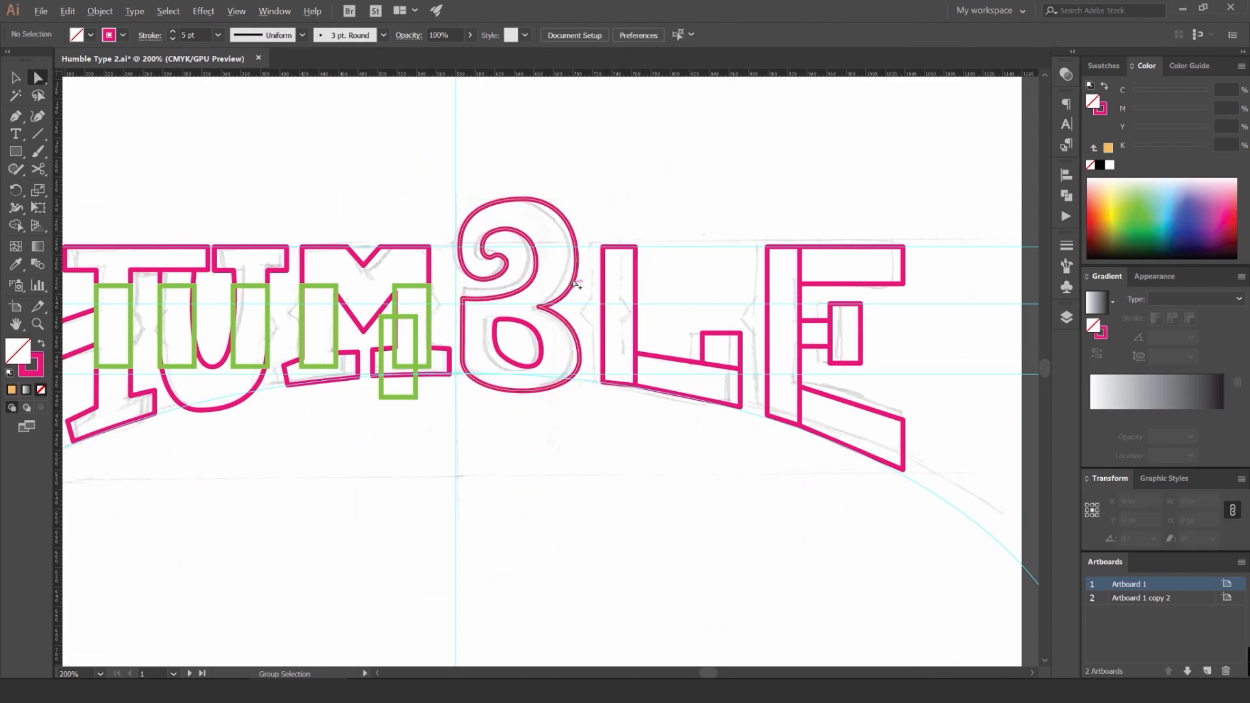
# Step: Try swapping the B's fill and stroke to preview it as a solid pink shape, and undo the swap
pyautogui.scroll(-2, 571, 280)
pyautogui.press('v')
pyautogui.click(561, 247)
pyautogui.hotkey('shift', 'x')
pyautogui.click(618, 225)
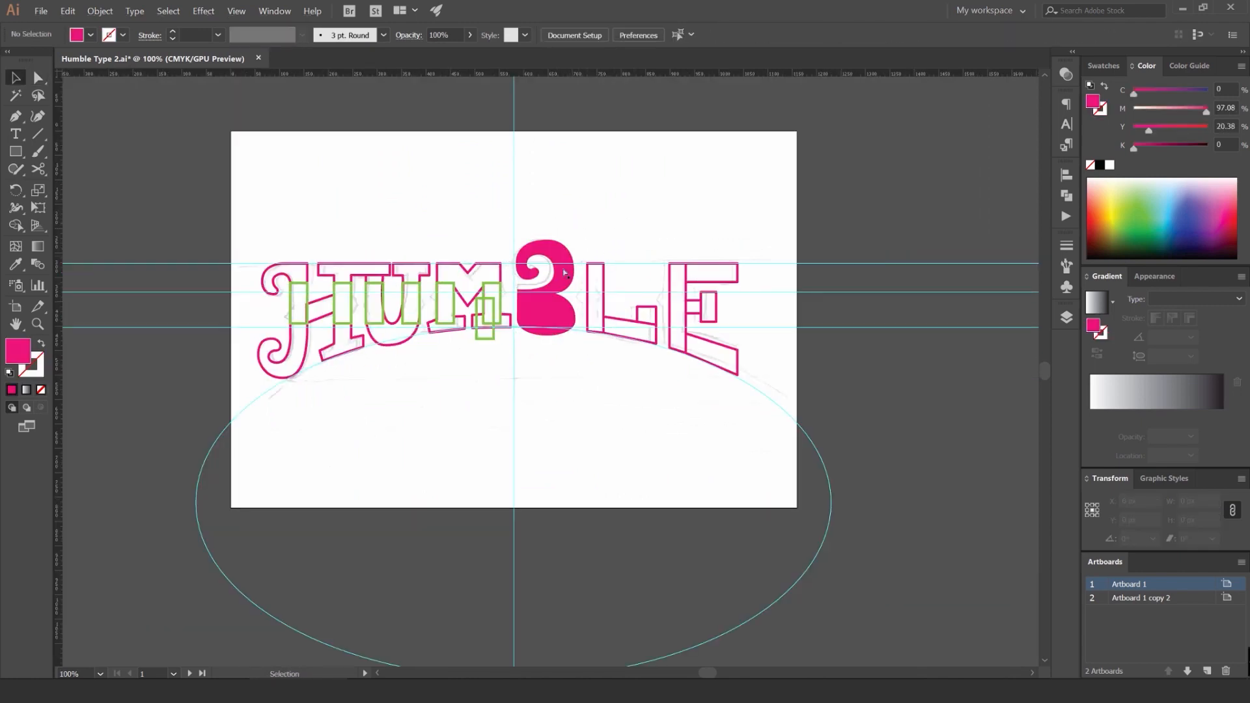
pyautogui.hotkey('ctrl', 'z')
# Step: Lower the B's left notch corner together with the anchor on its upper inner curve in two small nudges
pyautogui.scroll(4, 544, 281)
pyautogui.press('a')
pyautogui.click(572, 236)
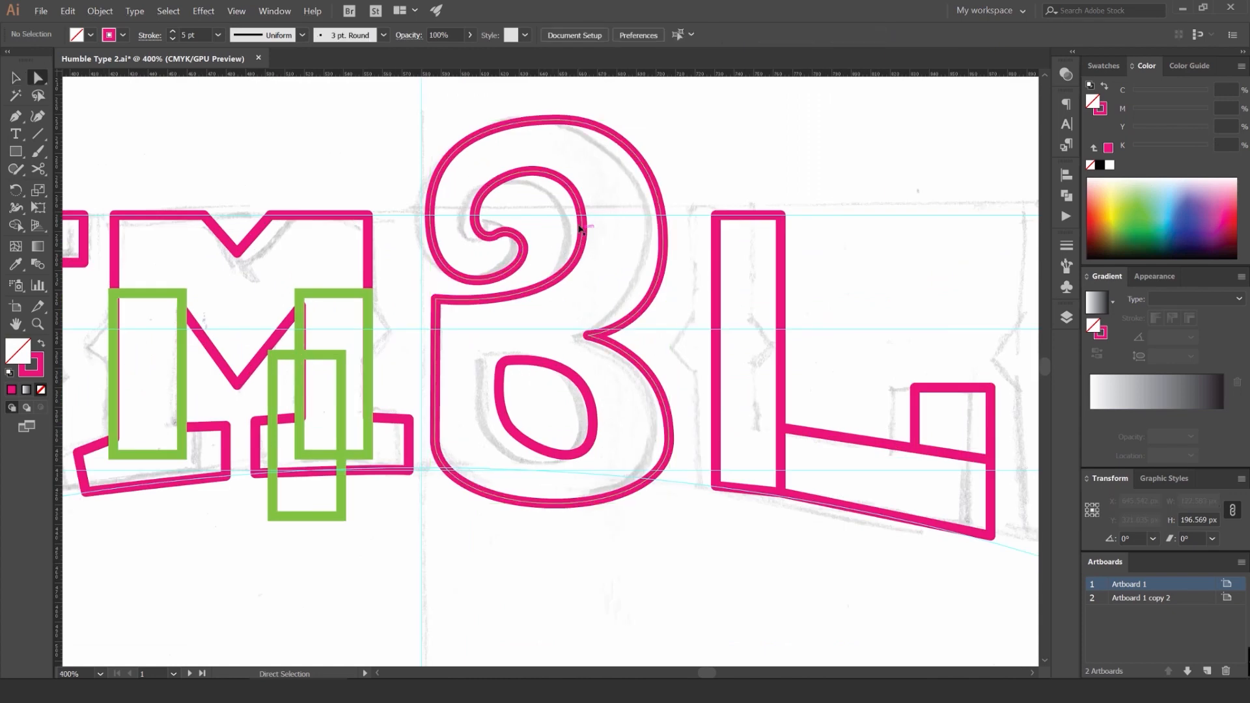
pyautogui.click(582, 229)
pyautogui.click(438, 301)
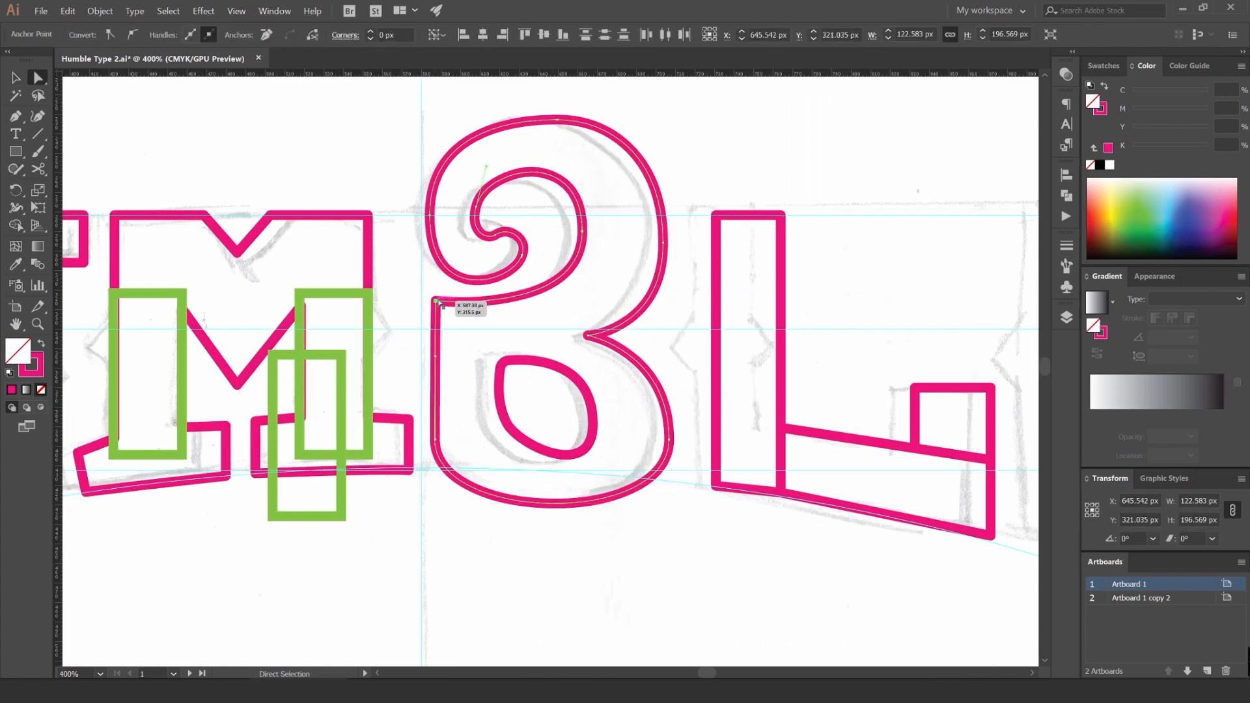
pyautogui.press('Down')
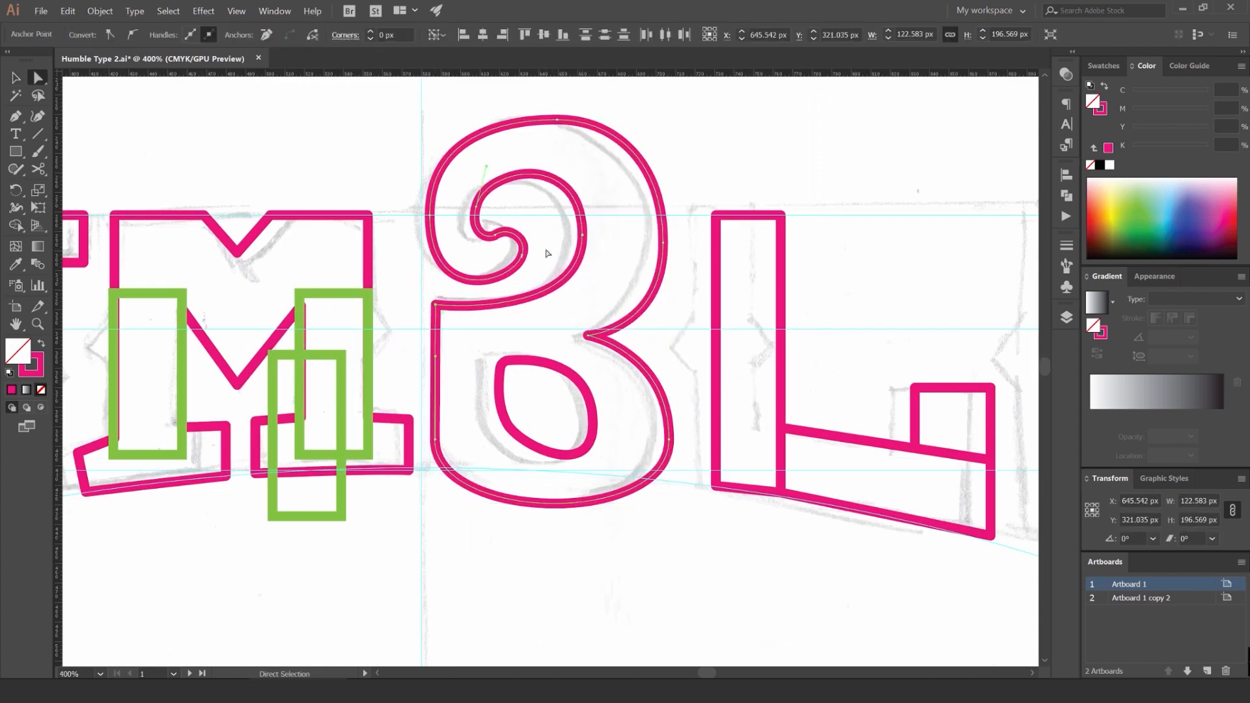
pyautogui.click(568, 247)
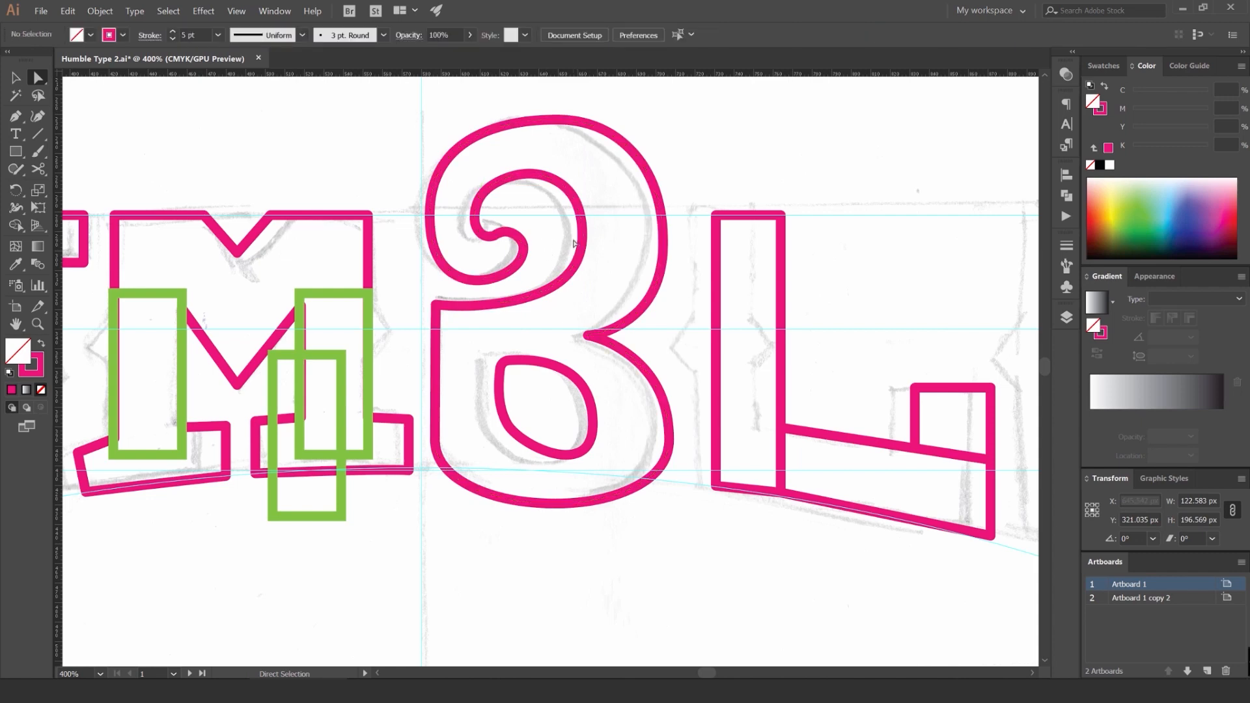
pyautogui.scroll(-1, 513, 303)
pyautogui.click(565, 253)
pyautogui.keyDown('shift'); pyautogui.click(456, 306); pyautogui.keyUp('shift')
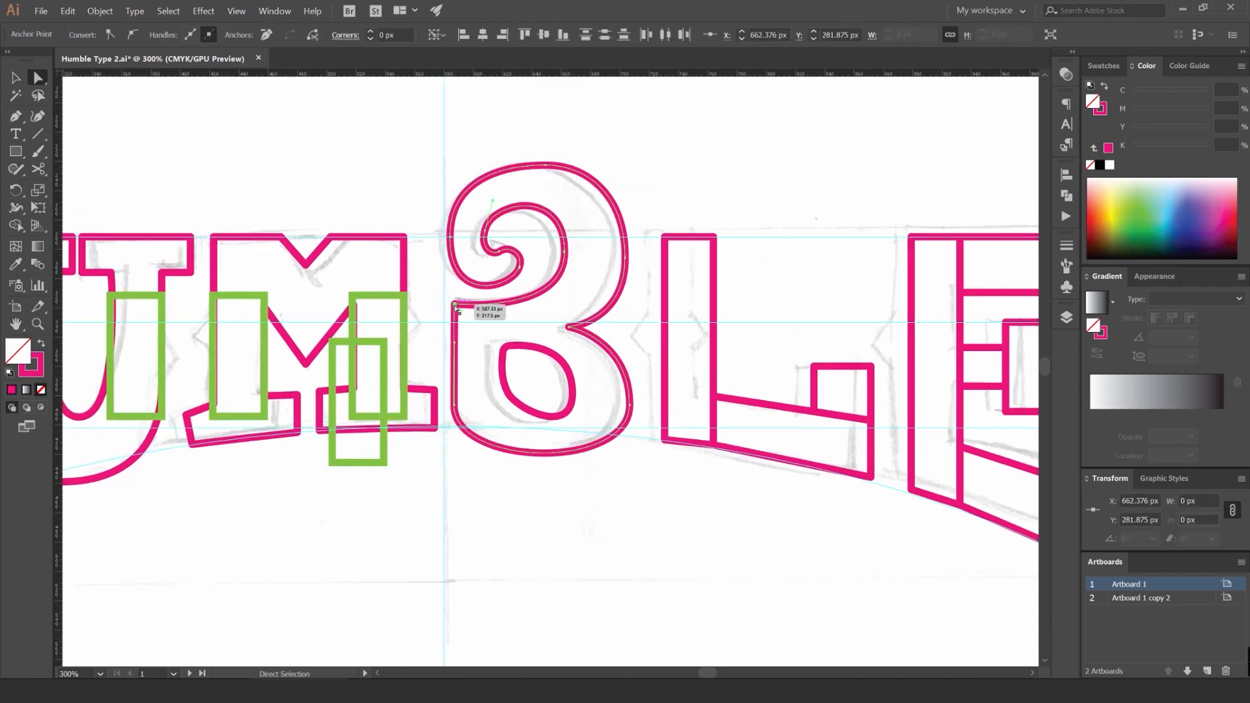
pyautogui.press('Down')
pyautogui.click(486, 354)
# Step: Delete the green rectangle lying over the M's right foot
pyautogui.press('v')
pyautogui.moveTo(380, 344); pyautogui.dragTo(521, 325)
pyautogui.press('Delete')
# Step: Refine the lower right curve of the B's lower counter by adjusting its anchor points
pyautogui.scroll(4, 550, 423)
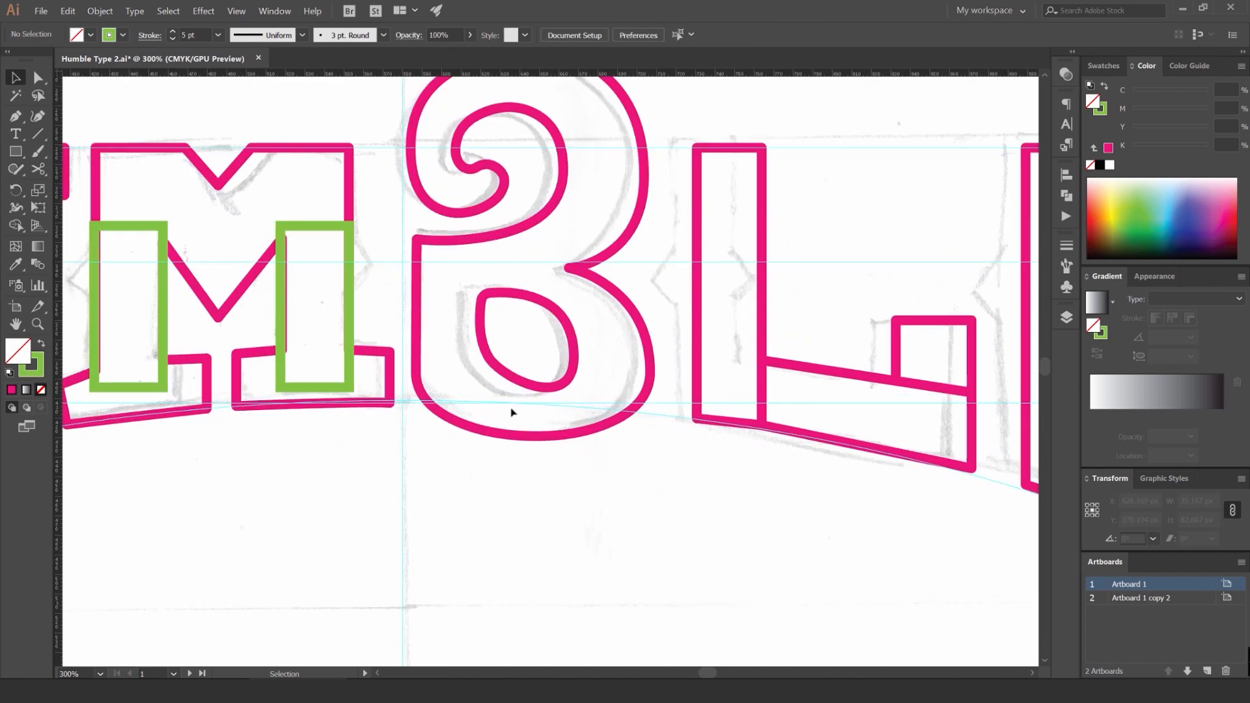
pyautogui.click(641, 322)
pyautogui.press('a')
pyautogui.click(547, 353)
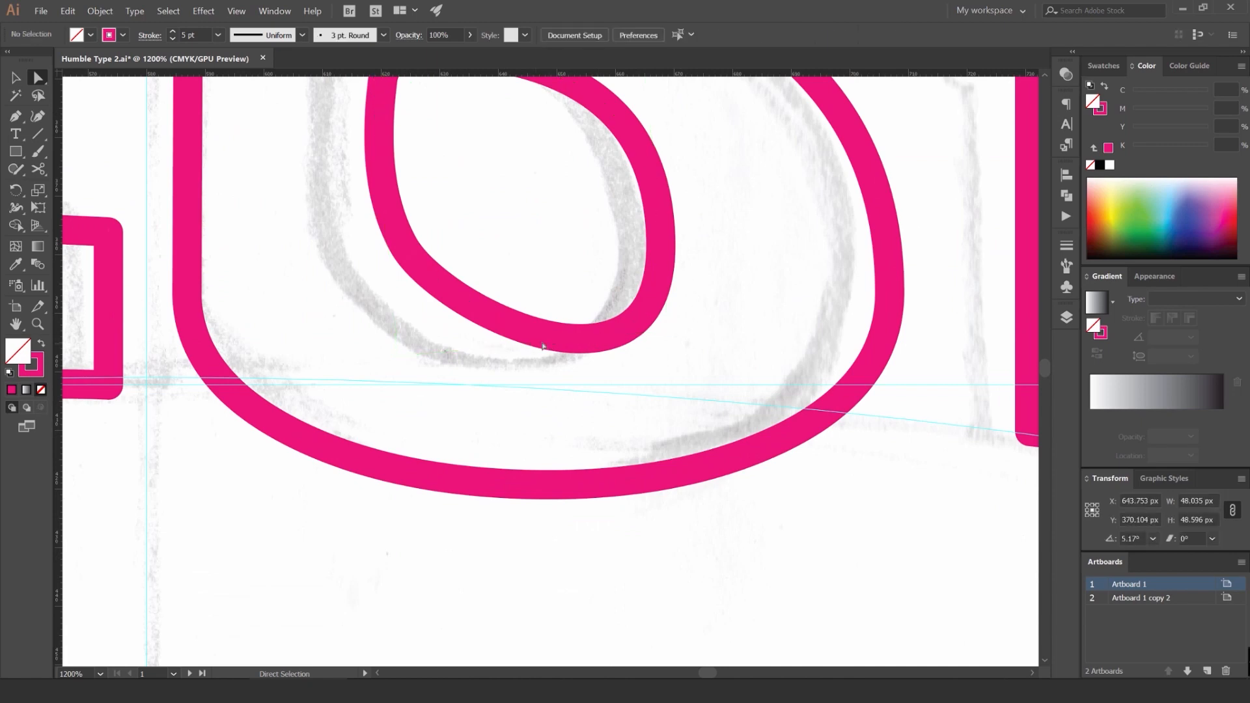
pyautogui.moveTo(713, 253); pyautogui.dragTo(574, 356)
pyautogui.moveTo(709, 172); pyautogui.dragTo(368, 347)
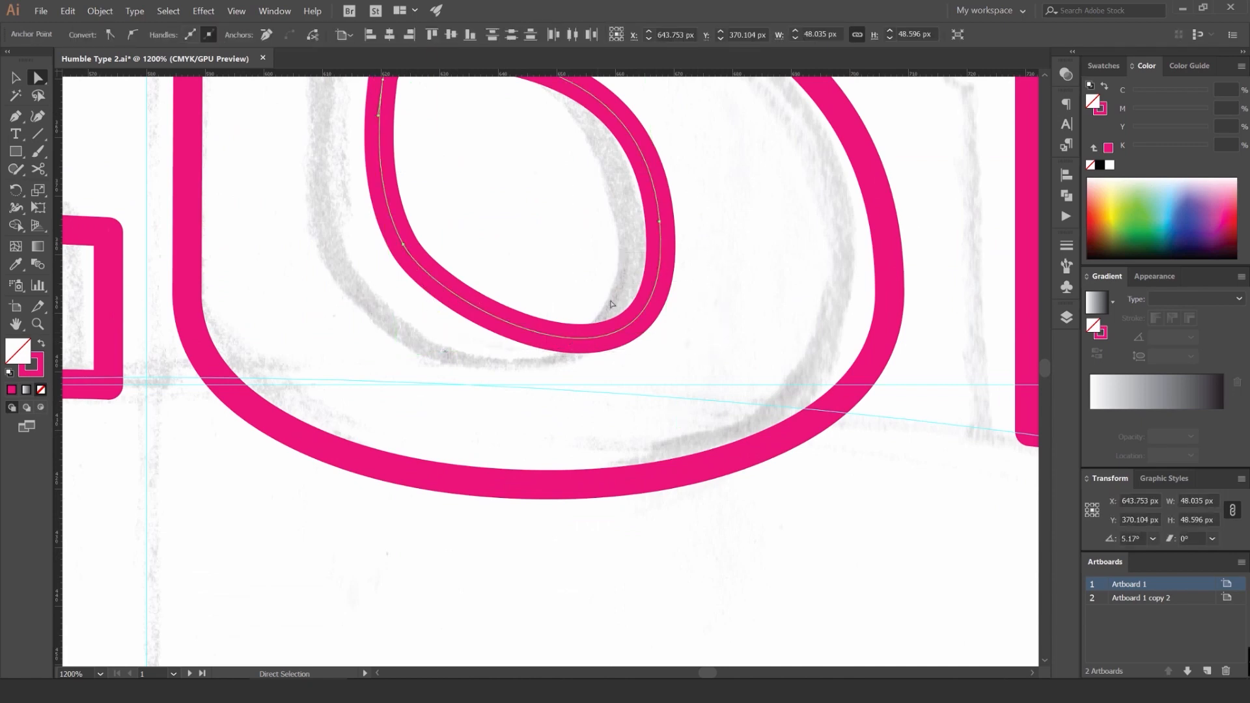
pyautogui.moveTo(660, 223); pyautogui.dragTo(658, 205)
pyautogui.click(685, 264)
pyautogui.scroll(-1, 673, 346)
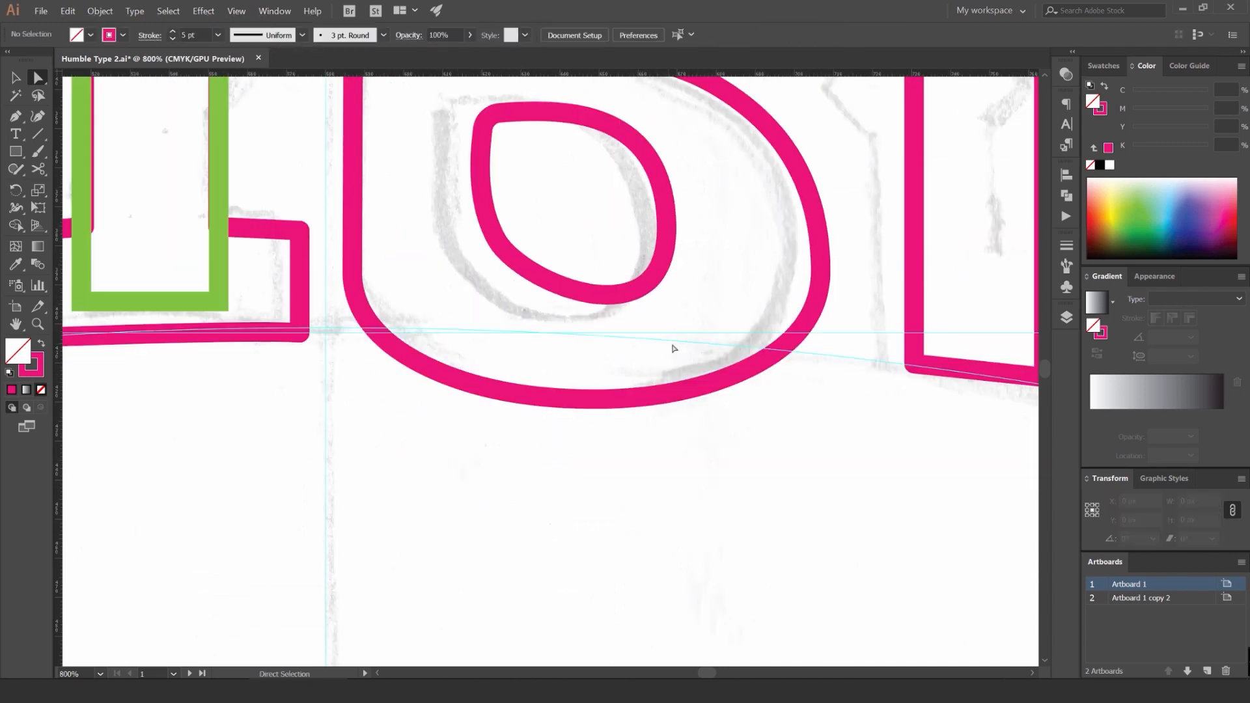
# Step: Deepen the B's lower bowl by pulling the vertical handles of its two side anchors further down
pyautogui.moveTo(660, 420); pyautogui.dragTo(657, 425)
pyautogui.click(353, 276)
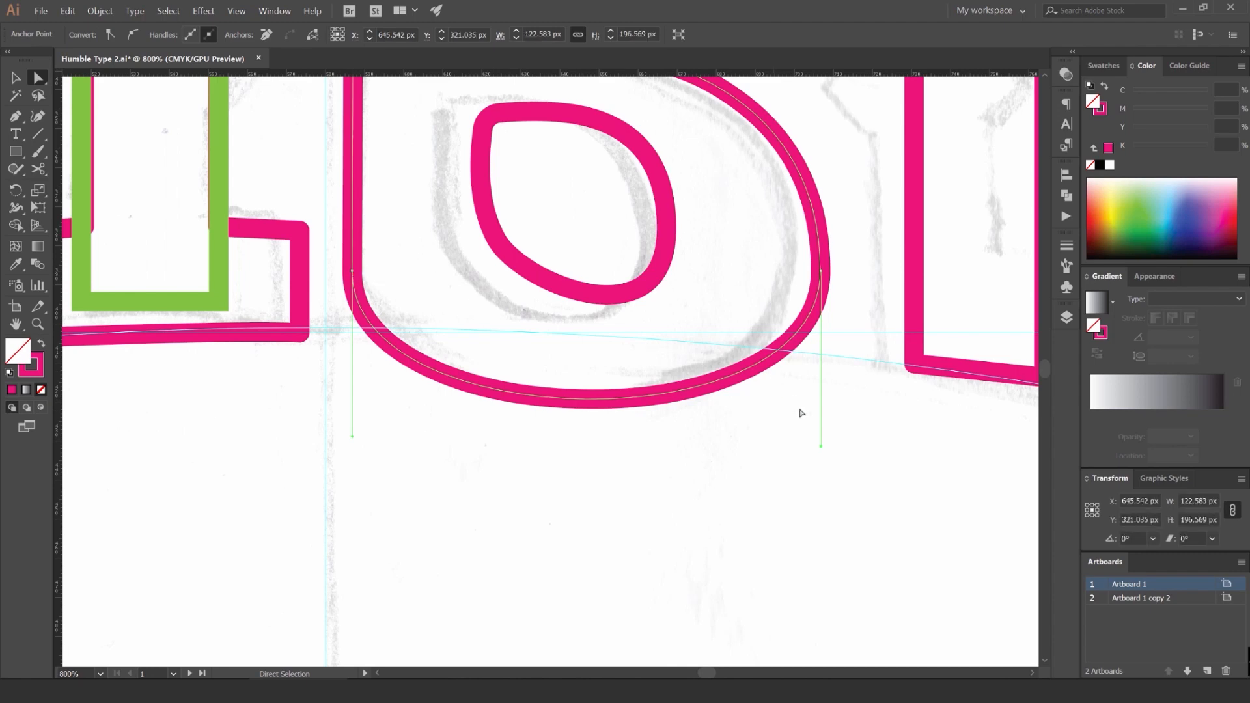
pyautogui.moveTo(822, 450); pyautogui.dragTo(820, 480)
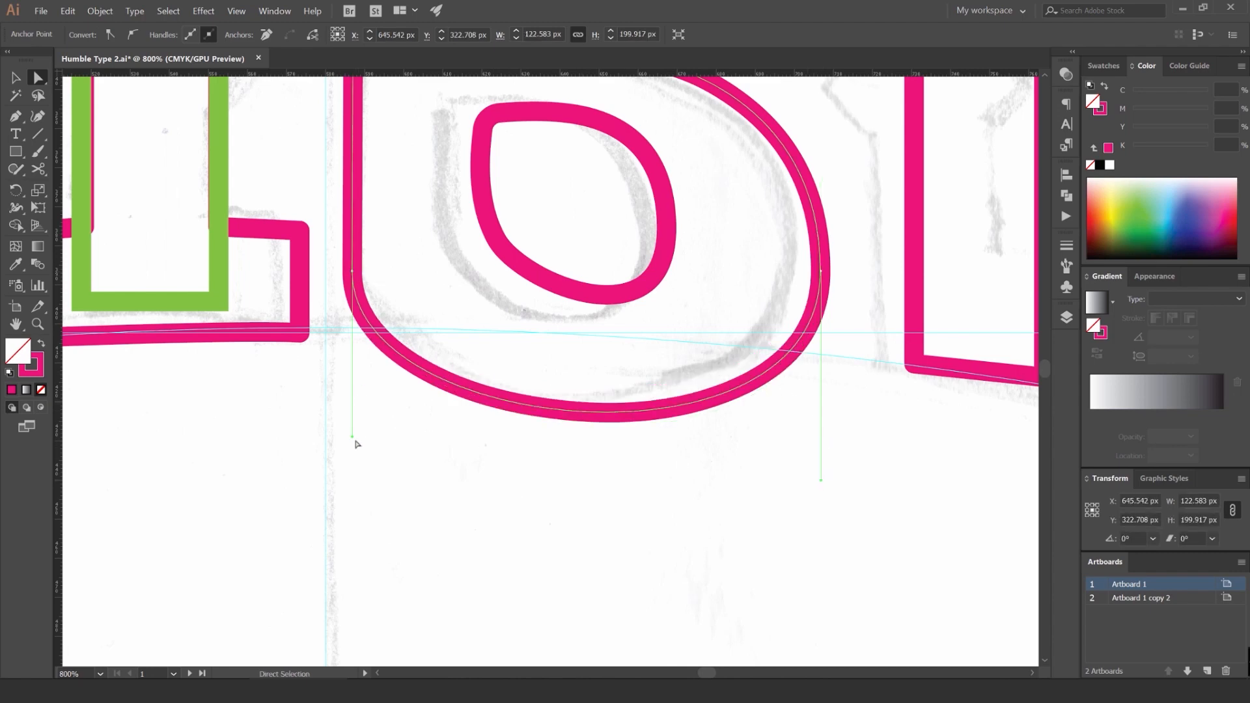
pyautogui.moveTo(353, 438); pyautogui.dragTo(353, 462)
pyautogui.click(385, 270)
pyautogui.scroll(-2, 406, 286)
pyautogui.moveTo(436, 296); pyautogui.dragTo(439, 410)
# Step: Nudge the B's lower counter slightly down and 2 px left within the bowl
pyautogui.press('v')
pyautogui.click(532, 338)
pyautogui.press('Down')
pyautogui.press('Left')
pyautogui.press('Left')
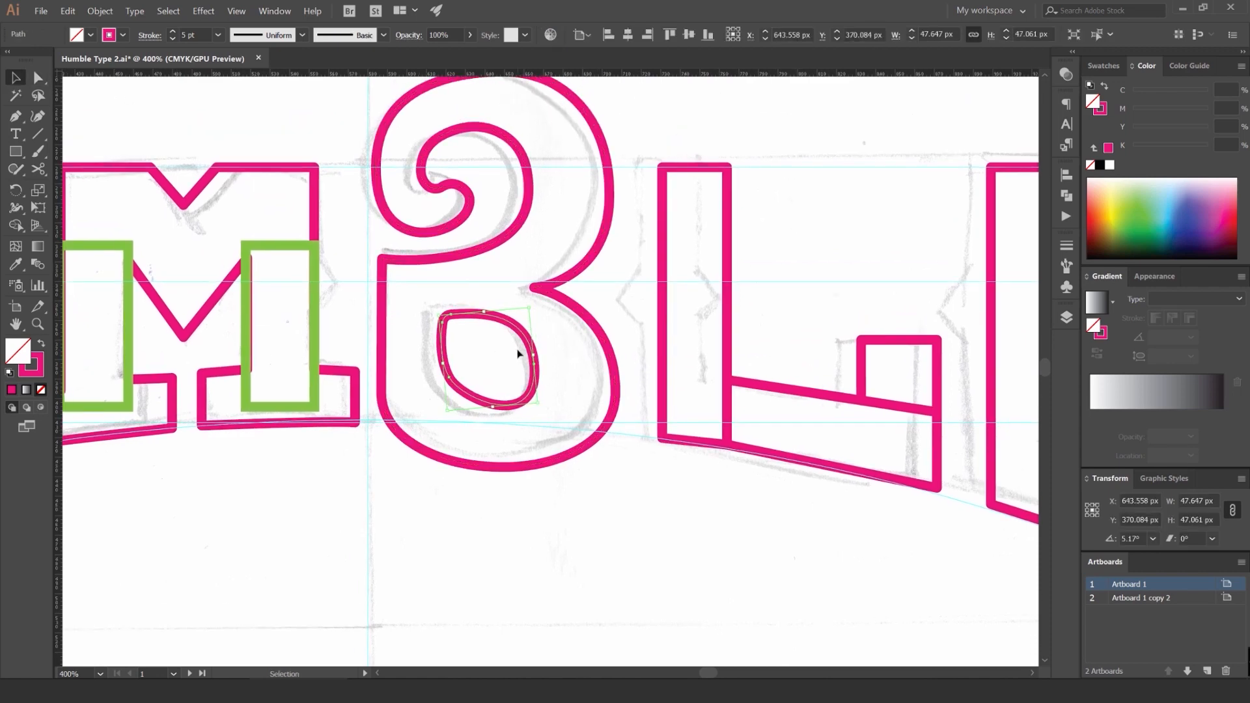
pyautogui.press('Down')
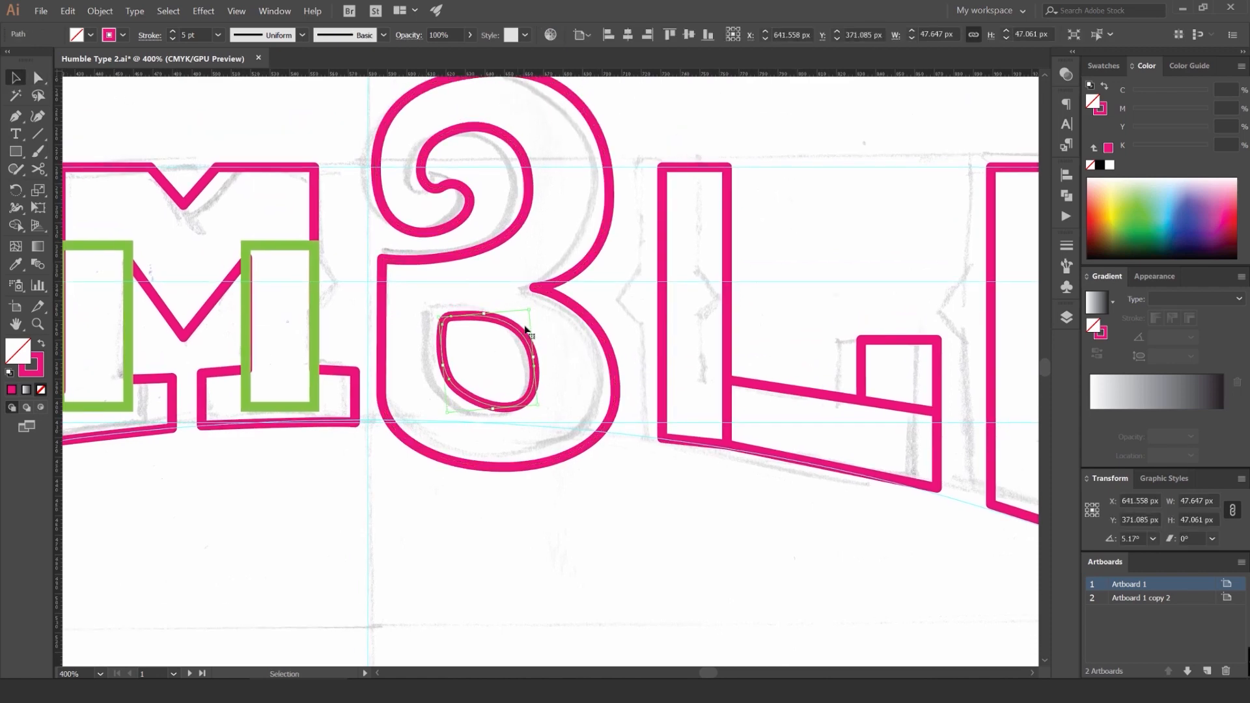
pyautogui.moveTo(524, 331); pyautogui.dragTo(486, 340)
pyautogui.click(596, 166)
# Step: Copy the green rectangle from the M's right stem onto the L's foot and rotate it to about 259° along the slope
pyautogui.scroll(-2, 600, 153)
pyautogui.moveTo(606, 145); pyautogui.dragTo(484, 194)
pyautogui.scroll(1, 317, 270)
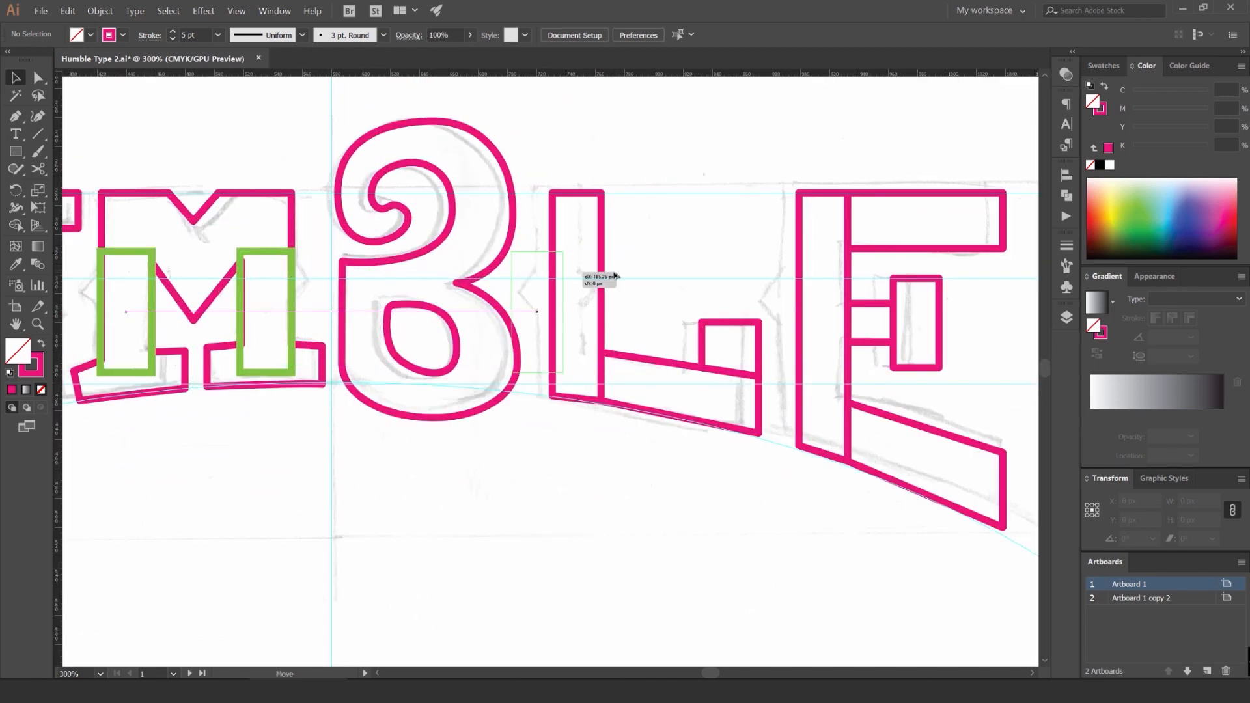
pyautogui.moveTo(614, 276); pyautogui.dragTo(616, 434)
pyautogui.click(445, 242)
pyautogui.scroll(2, 498, 321)
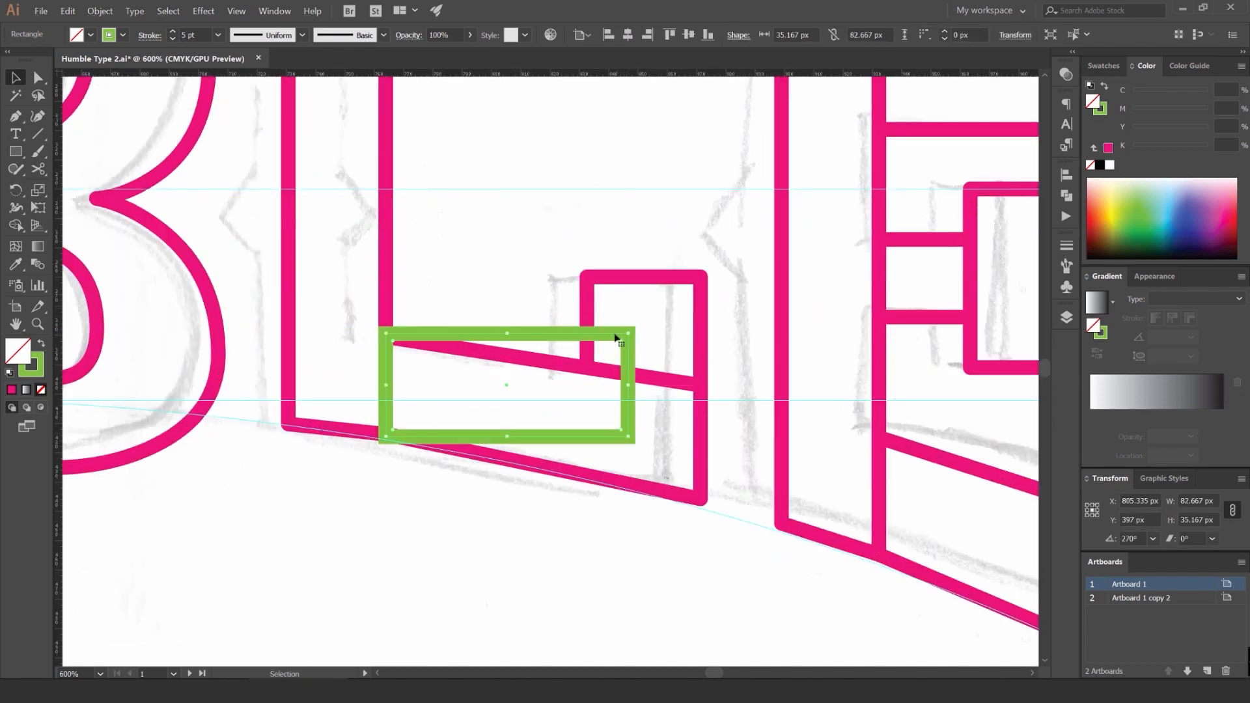
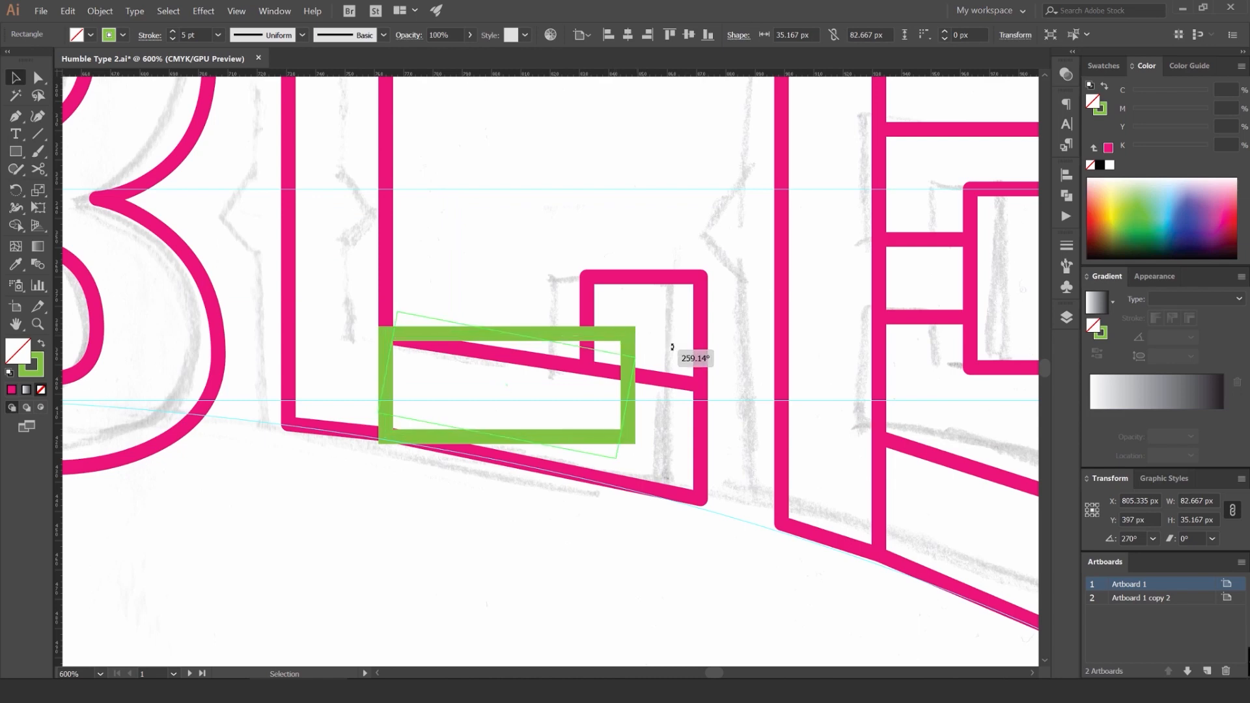
pyautogui.moveTo(673, 347); pyautogui.dragTo(672, 344)
pyautogui.moveTo(593, 348); pyautogui.dragTo(620, 374)
# Step: Stand the green rectangle up over the L's end serif at about 359° and nudge it right to the serif's right edge
pyautogui.moveTo(469, 359); pyautogui.dragTo(517, 226)
pyautogui.scroll(1, 487, 294)
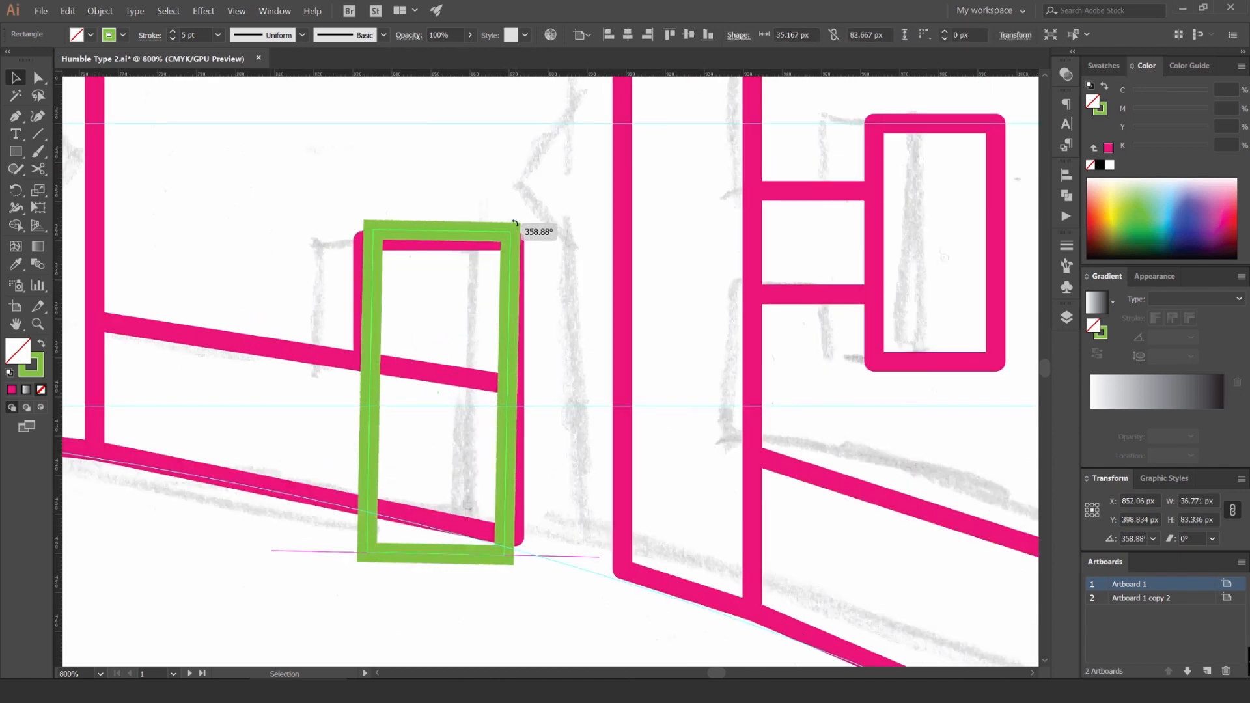
pyautogui.press('Right')
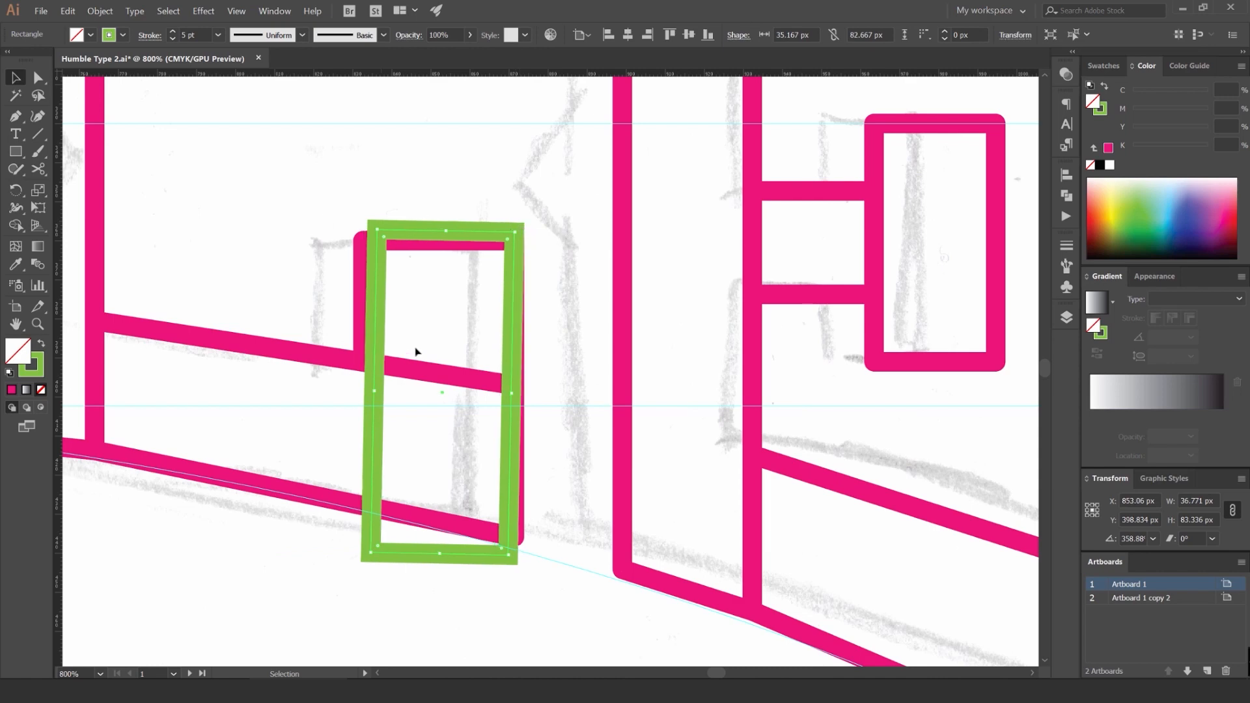
# Step: Narrow the L's end serif by moving its two left-edge anchor points right onto the green rectangle's left side
pyautogui.press('a')
pyautogui.click(364, 245)
pyautogui.click(363, 363)
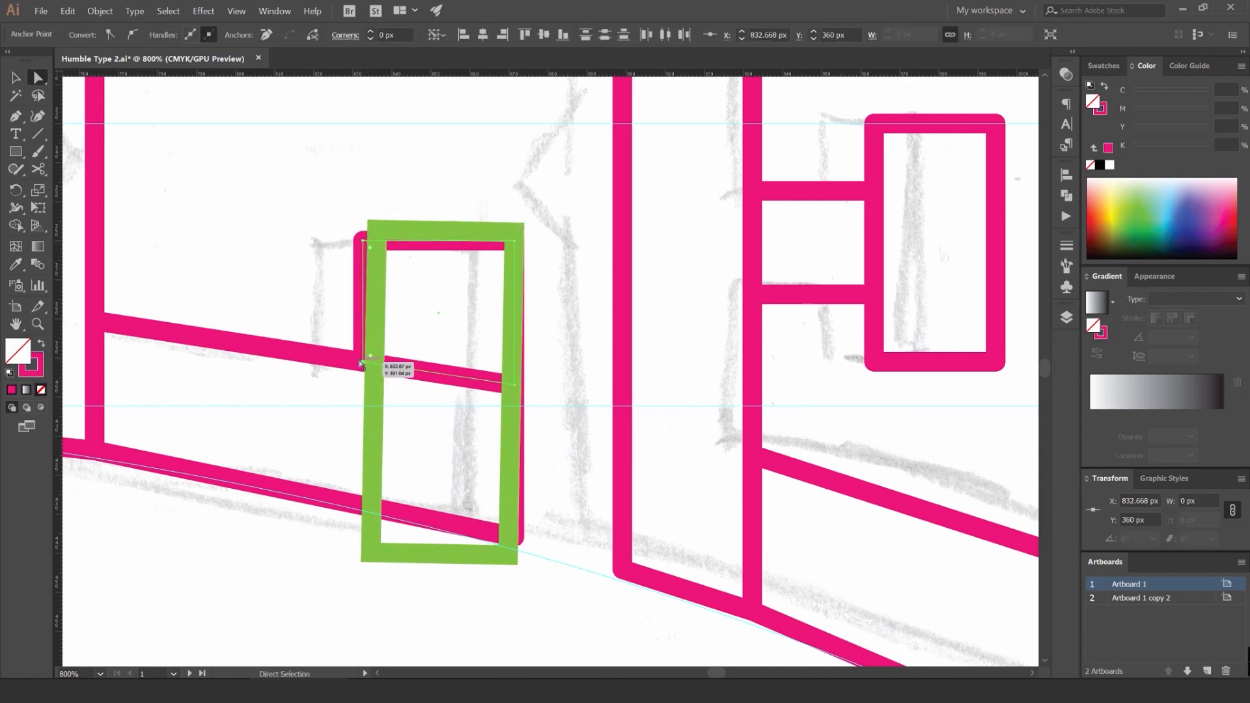
pyautogui.click(449, 261)
pyautogui.scroll(-1, 444, 202)
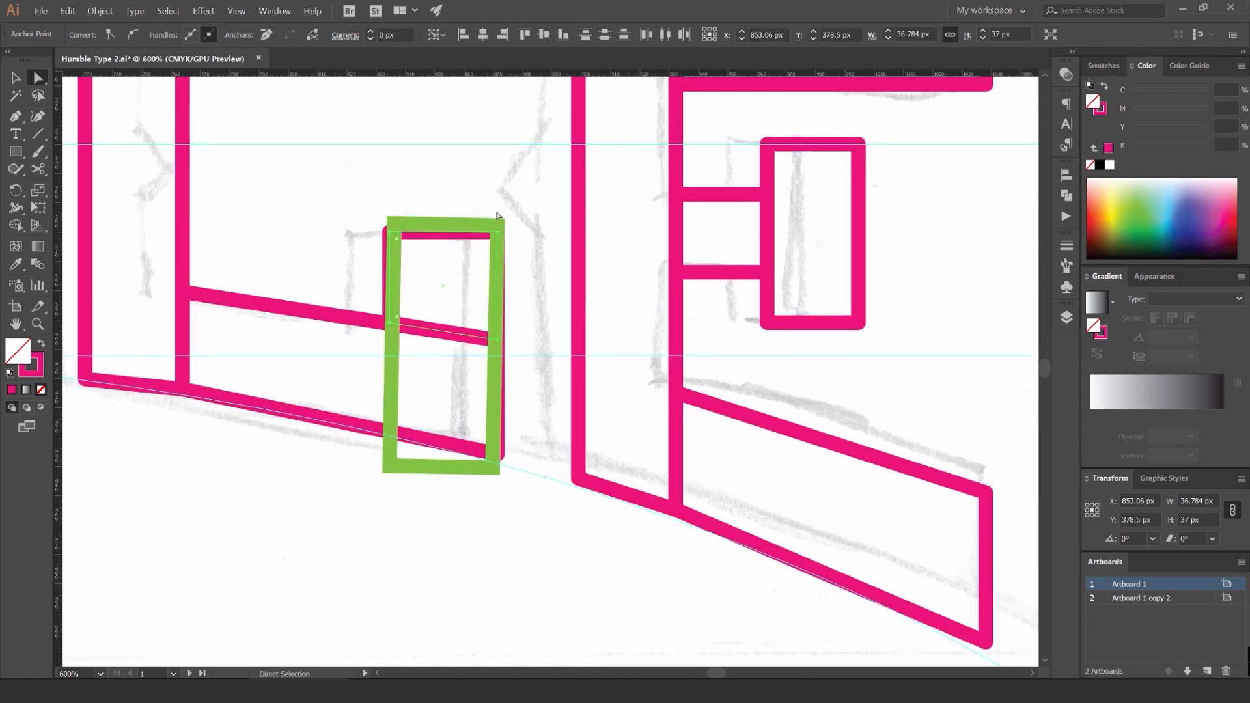
# Step: Delete the green rectangle from the L's end serif
pyautogui.press('v')
pyautogui.scroll(-2, 488, 241)
pyautogui.click(475, 234)
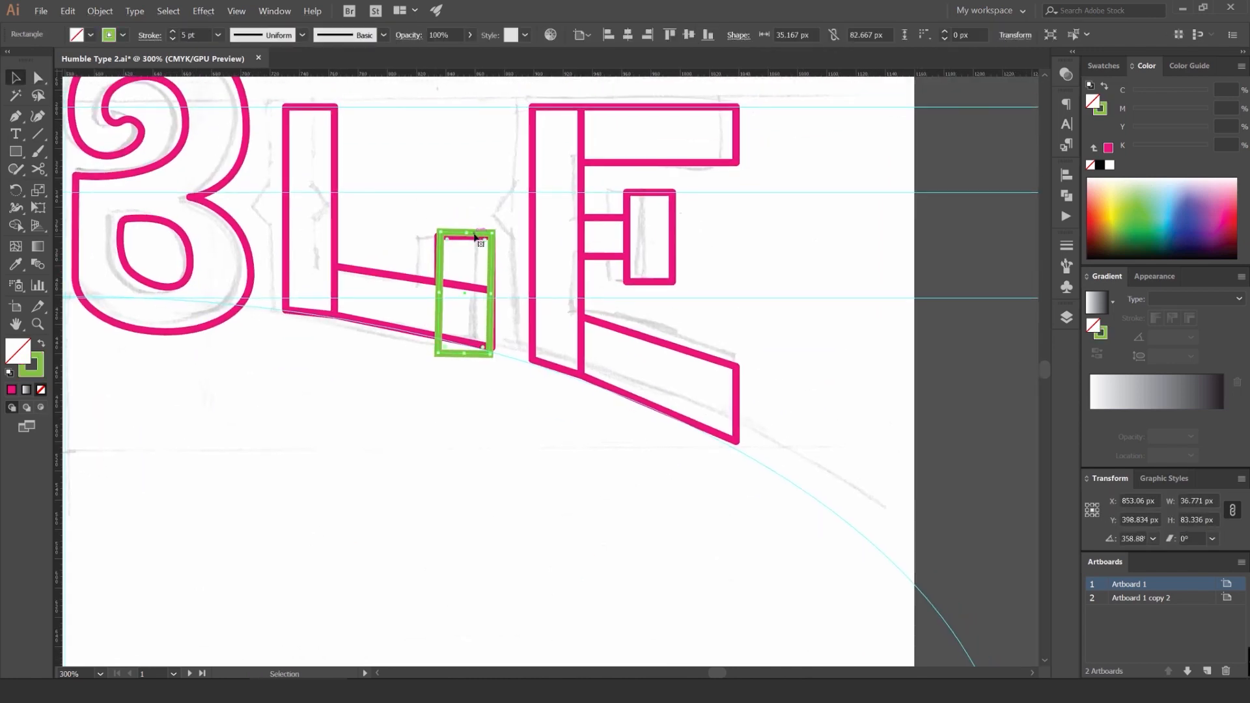
pyautogui.press('Delete')
# Step: Copy the green rectangle from the M's right stem onto the E's stem, aligned with the stem's right edge
pyautogui.hscroll(-5, 169, 186)
pyautogui.scroll(-1, 169, 186)
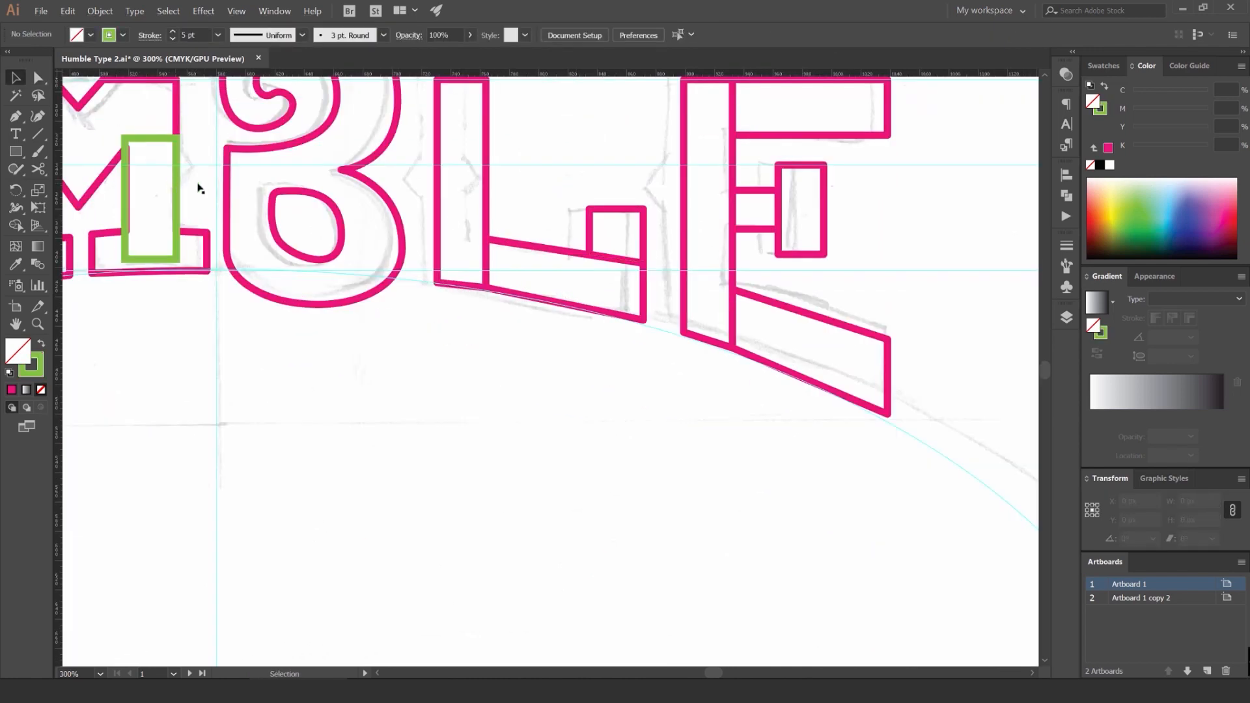
pyautogui.moveTo(728, 146); pyautogui.dragTo(555, 197)
# Step: Widen the E's stem by moving its left-edge anchor points left onto the green rectangle's left side
pyautogui.press('a')
pyautogui.click(533, 131)
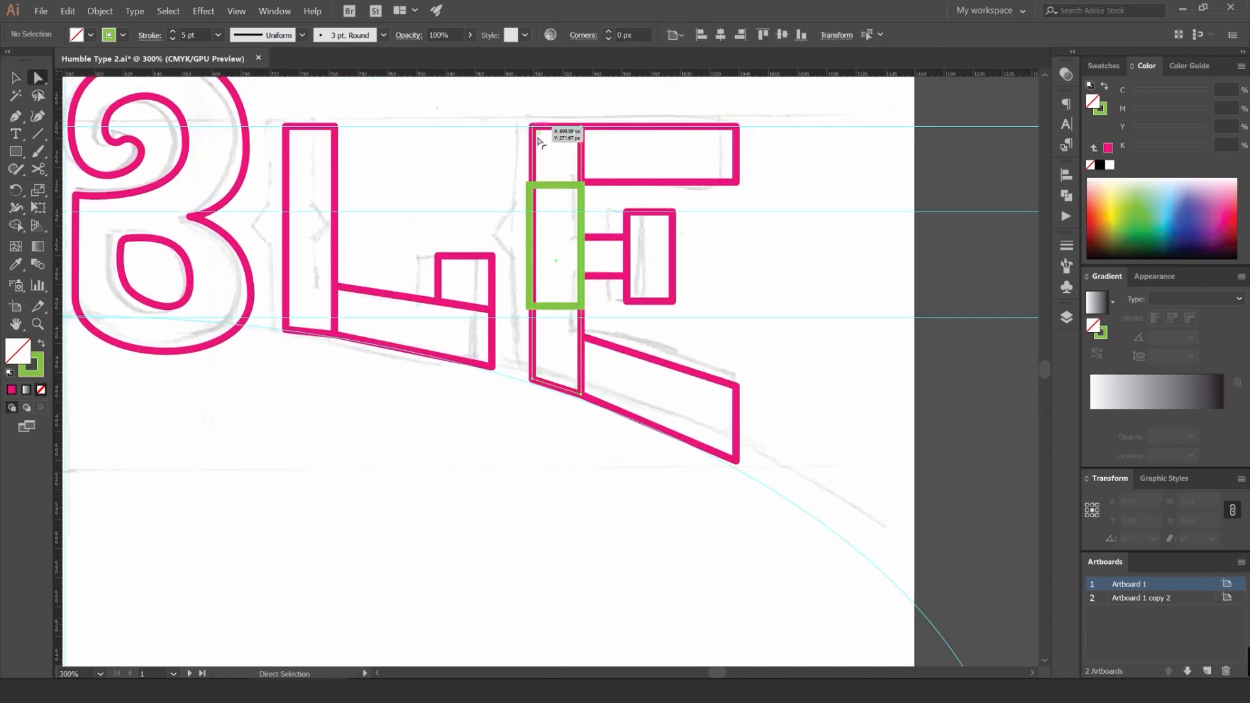
pyautogui.click(534, 222)
pyautogui.press('Left')
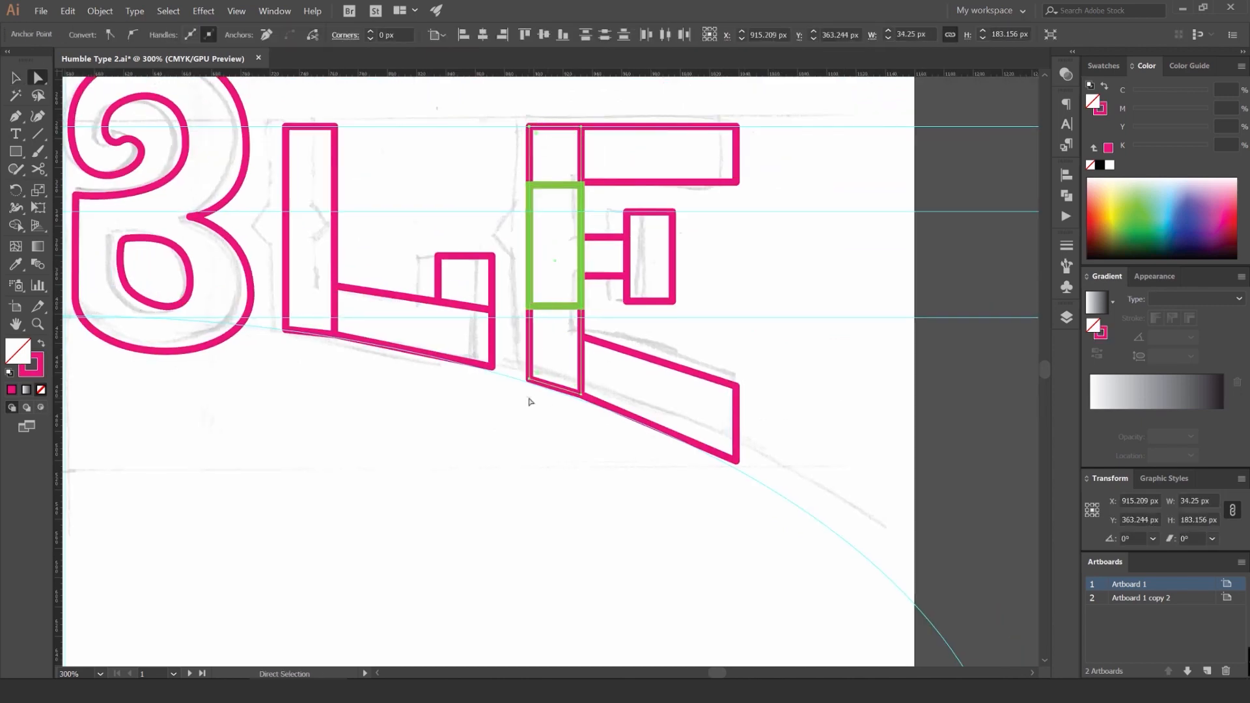
pyautogui.moveTo(706, 232); pyautogui.dragTo(697, 233)
# Step: Rotate the E's green rectangle to 270° and move it onto the top arm, flush with the arm's upper edge
pyautogui.scroll(1, 547, 183)
pyautogui.press('v')
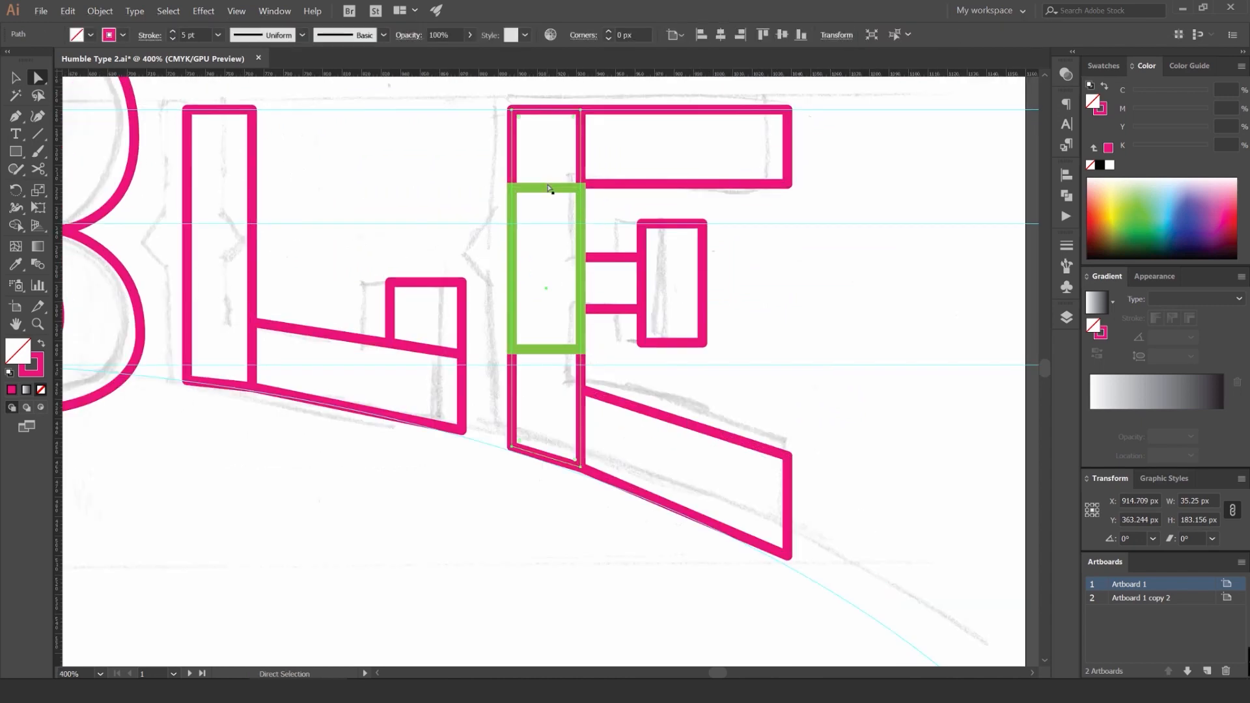
pyautogui.click(547, 186)
pyautogui.moveTo(599, 199); pyautogui.dragTo(645, 305)
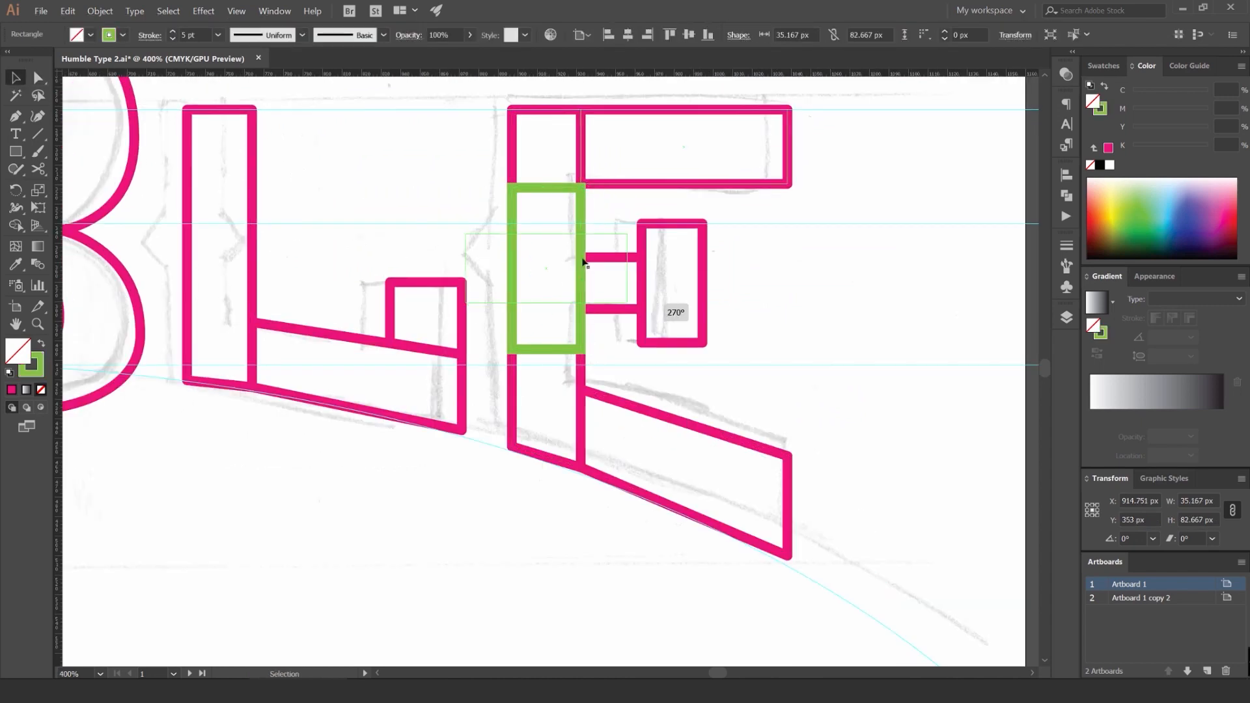
pyautogui.moveTo(558, 235); pyautogui.dragTo(744, 107)
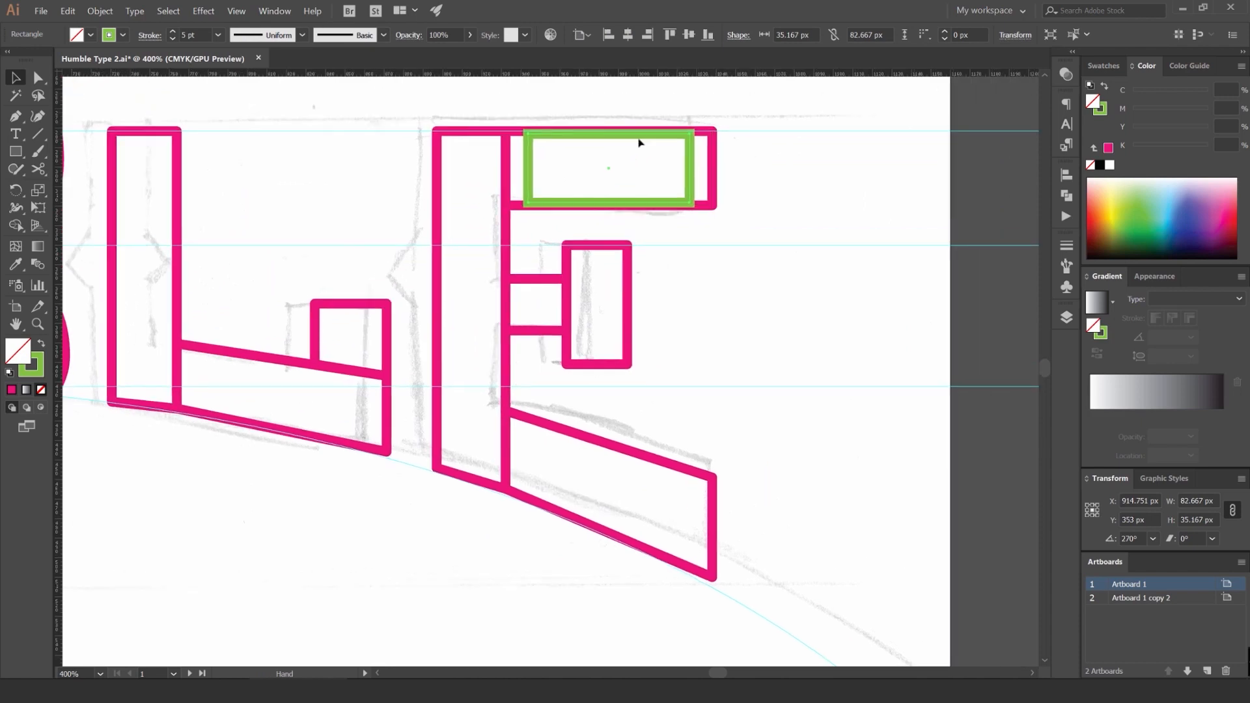
# Step: Thin the E's top arm by raising its lower-edge anchor points to the bottom of the green rectangle
pyautogui.scroll(3, 653, 123)
pyautogui.press('a')
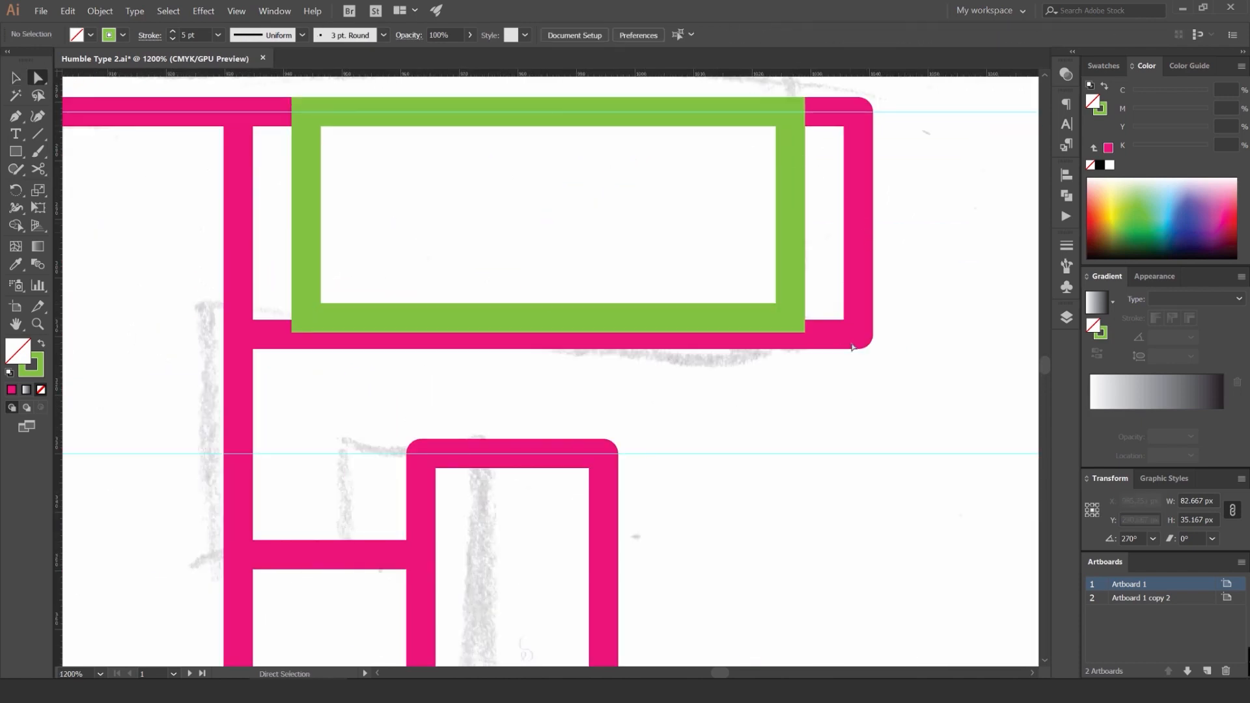
pyautogui.click(851, 328)
pyautogui.moveTo(239, 336); pyautogui.dragTo(240, 321)
pyautogui.scroll(-2, 430, 347)
pyautogui.scroll(-1, 681, 222)
# Step: Move the green rectangle onto the E's bottom arm and rotate it to about 248° along the arm's slope
pyautogui.moveTo(661, 339); pyautogui.dragTo(677, 471)
pyautogui.click(665, 257)
pyautogui.press('v')
pyautogui.scroll(3, 595, 497)
pyautogui.scroll(-2, 605, 456)
pyautogui.hscroll(2, 606, 456)
pyautogui.click(519, 362)
pyautogui.click(521, 379)
# Step: Thin the E's bottom arm by lowering its upper-edge anchor points to the green rectangle's upper side
pyautogui.press('a')
pyautogui.keyDown('shift'); pyautogui.click(676, 430); pyautogui.keyUp('shift')
pyautogui.hotkey('ctrl', 'z')
pyautogui.click(692, 458)
pyautogui.click(628, 431)
pyautogui.click(590, 487)
# Step: Delete the green rectangles from the E's bottom arm and from both of the M's stems
pyautogui.scroll(-4, 590, 487)
pyautogui.moveTo(588, 486); pyautogui.dragTo(770, 422)
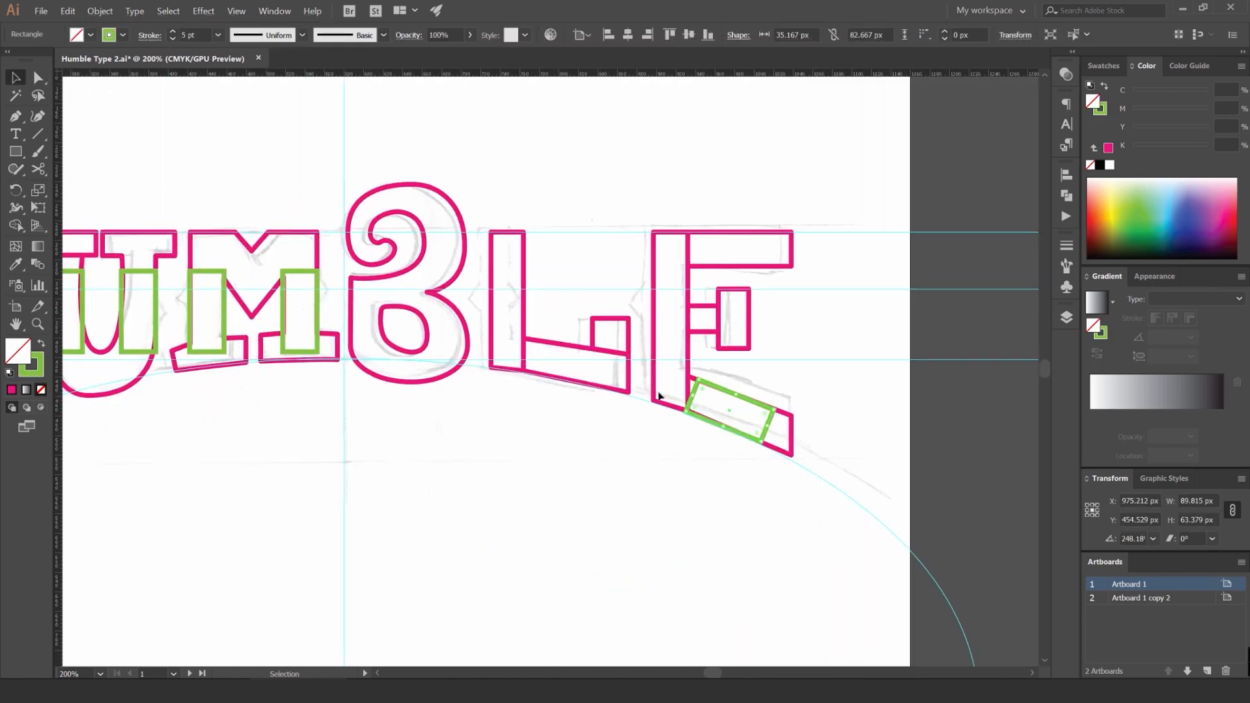
pyautogui.press('Delete')
pyautogui.click(319, 314)
pyautogui.press('Delete')
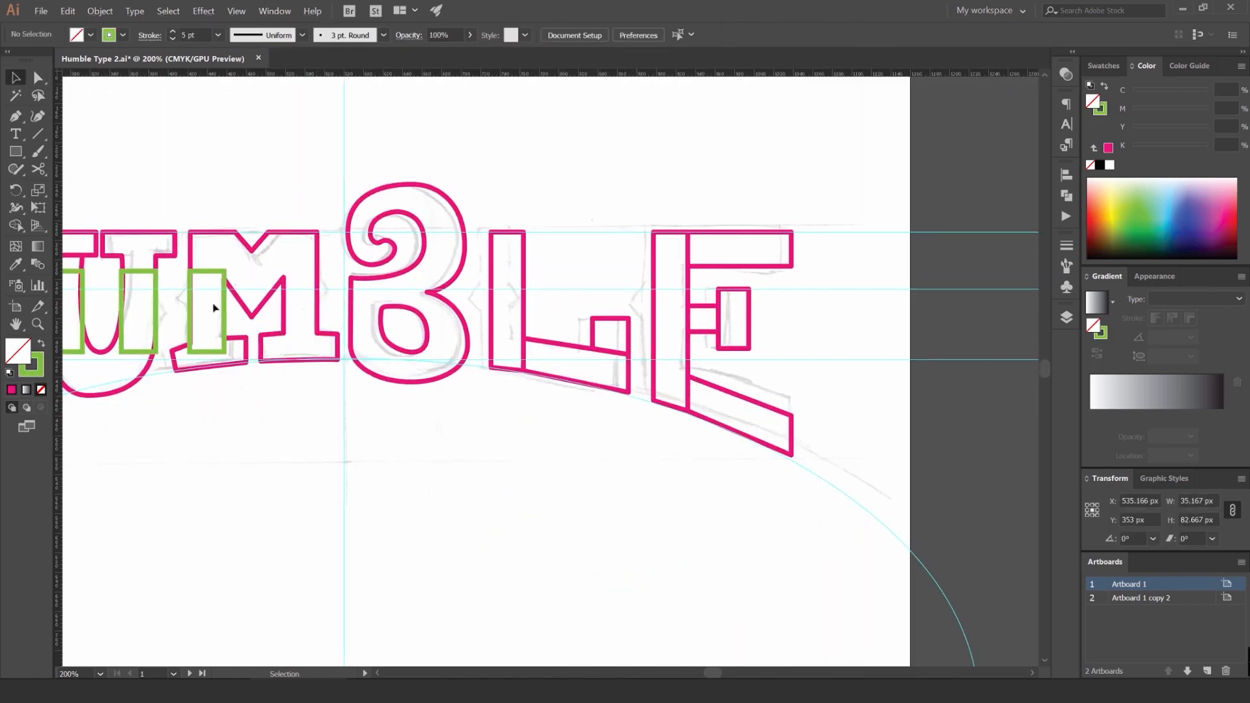
pyautogui.click(224, 310)
pyautogui.press('Delete')
# Step: Delete the green rectangles from both of the U's stems and from the H's right stem
pyautogui.moveTo(553, 421); pyautogui.dragTo(944, 414)
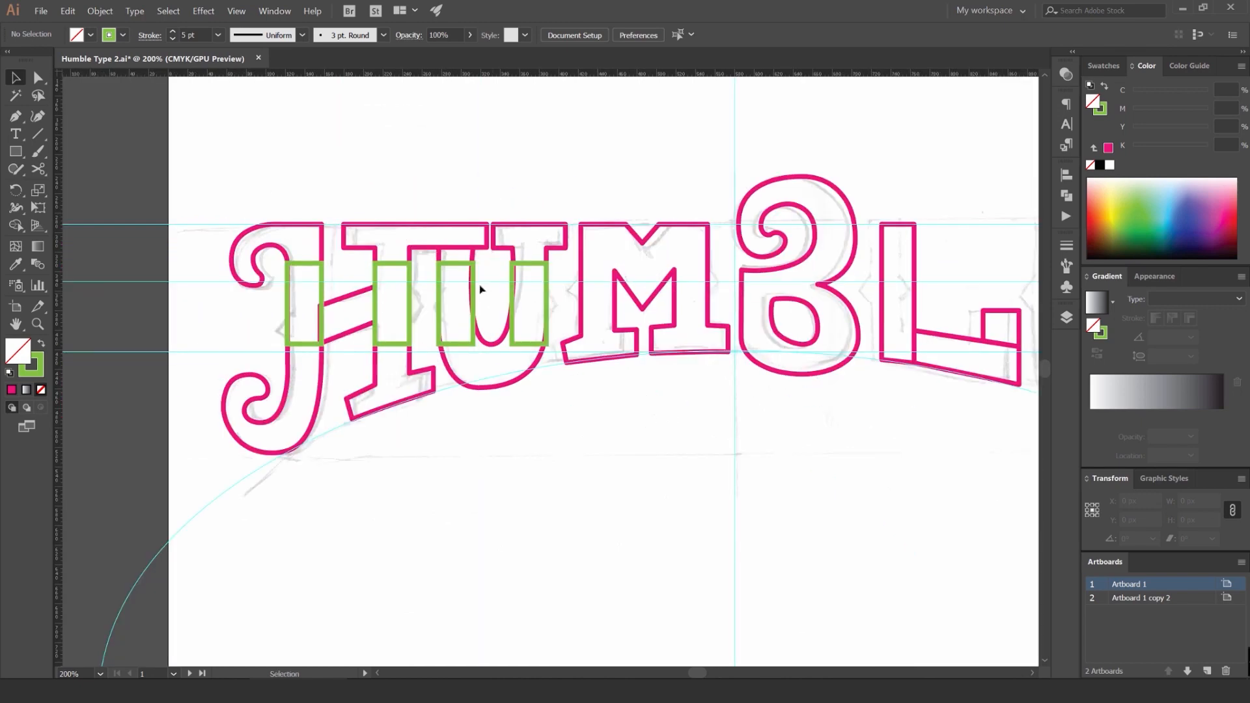
pyautogui.click(525, 267)
pyautogui.press('Delete')
pyautogui.click(456, 264)
pyautogui.press('Delete')
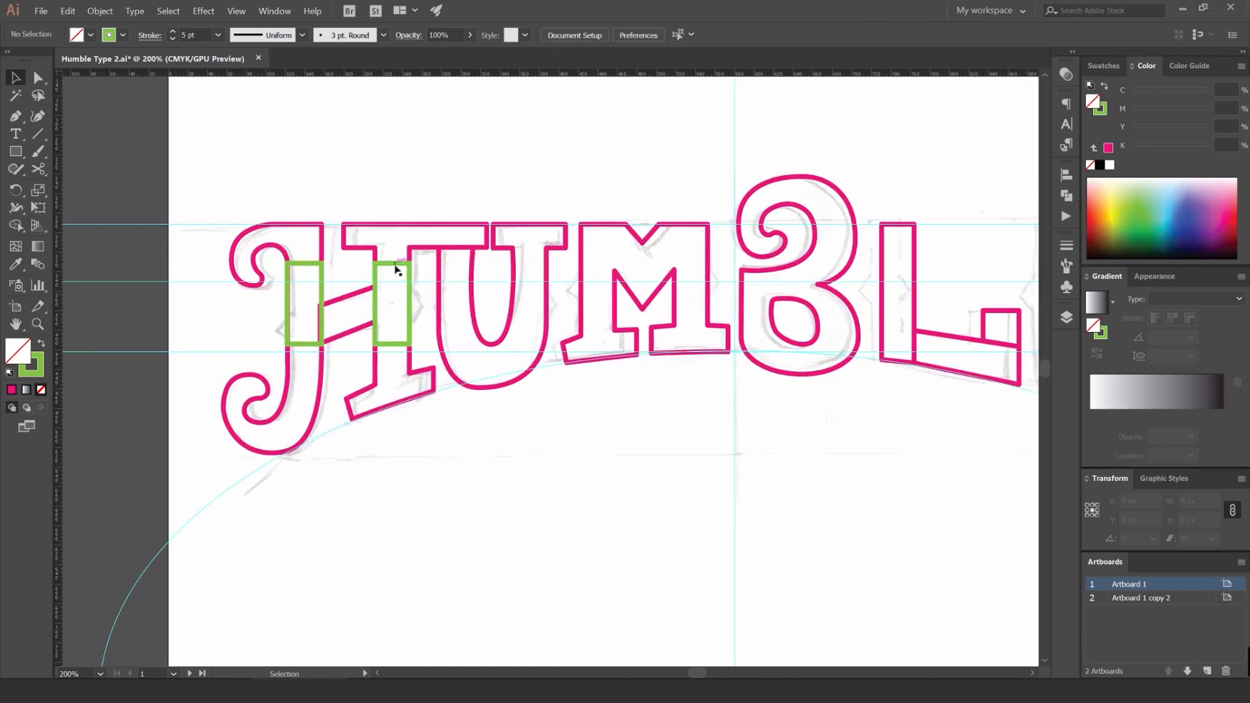
pyautogui.click(397, 269)
pyautogui.press('Delete')
# Step: Rotate the remaining green rectangle on the H's left stem to 270° so that it lies horizontally
pyautogui.scroll(1, 323, 260)
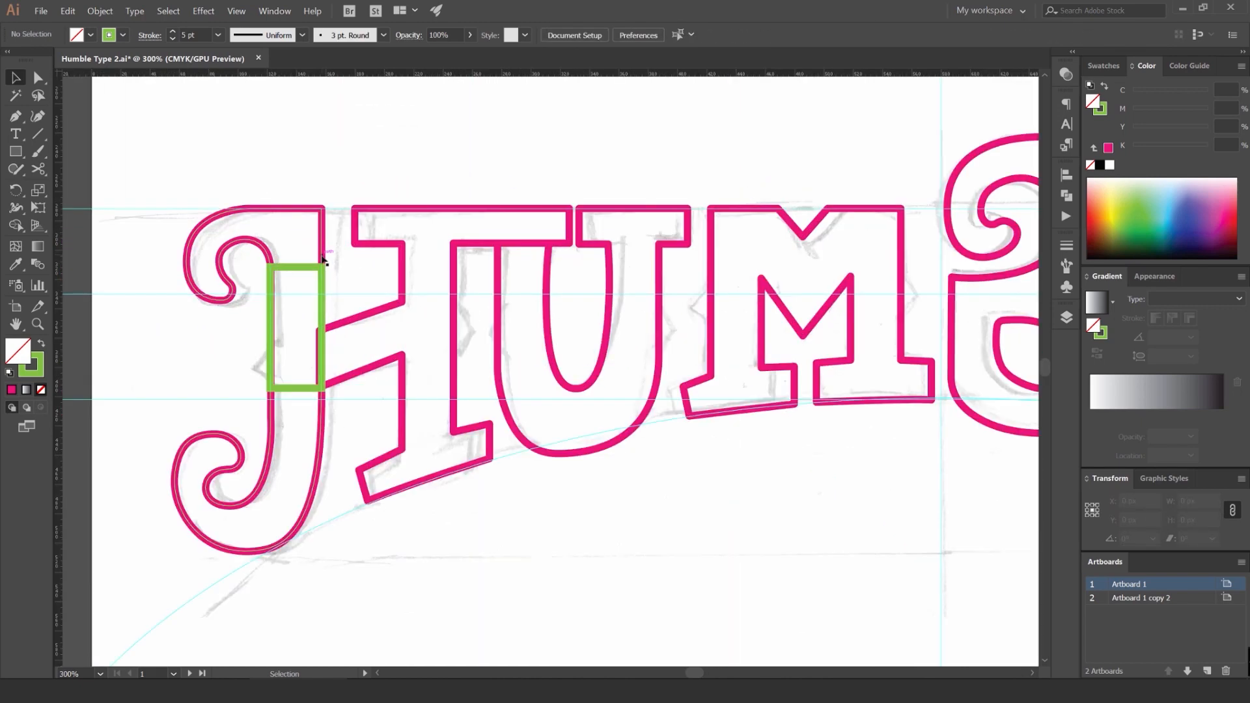
pyautogui.click(299, 265)
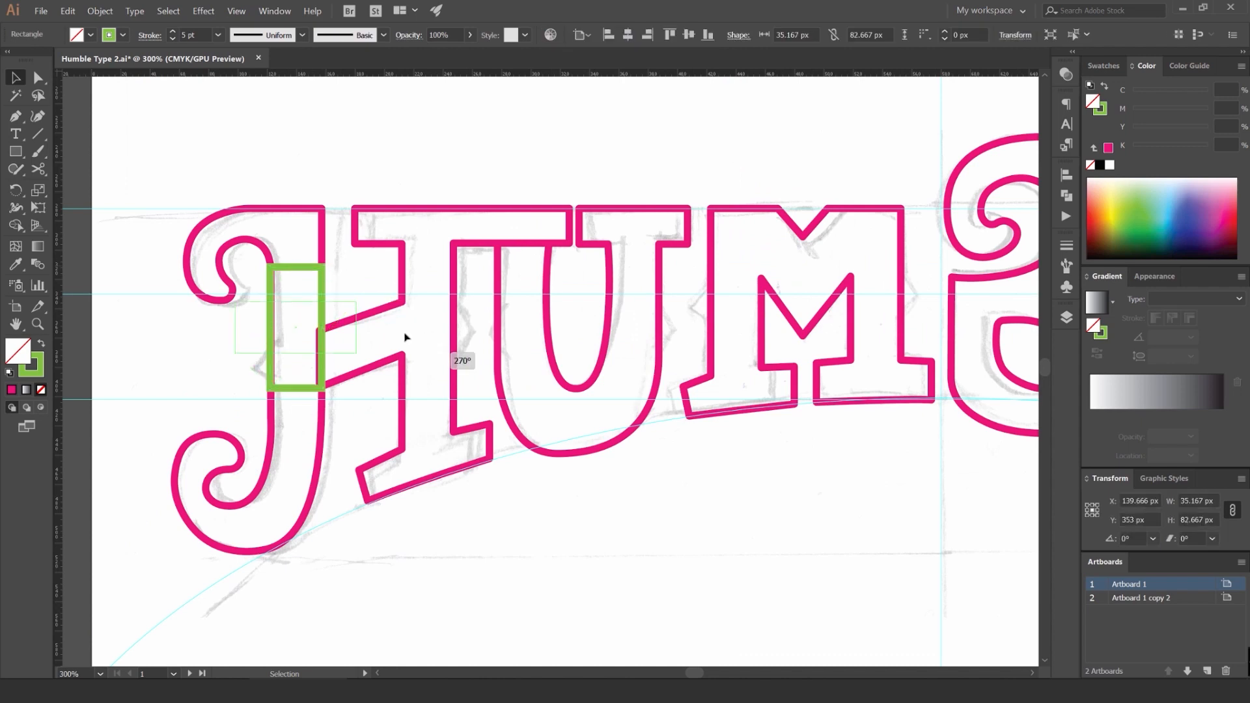
pyautogui.moveTo(405, 336); pyautogui.dragTo(297, 307)
pyautogui.moveTo(405, 229); pyautogui.dragTo(399, 216)
pyautogui.hotkey('ctrl', 'z')
pyautogui.click(369, 260)
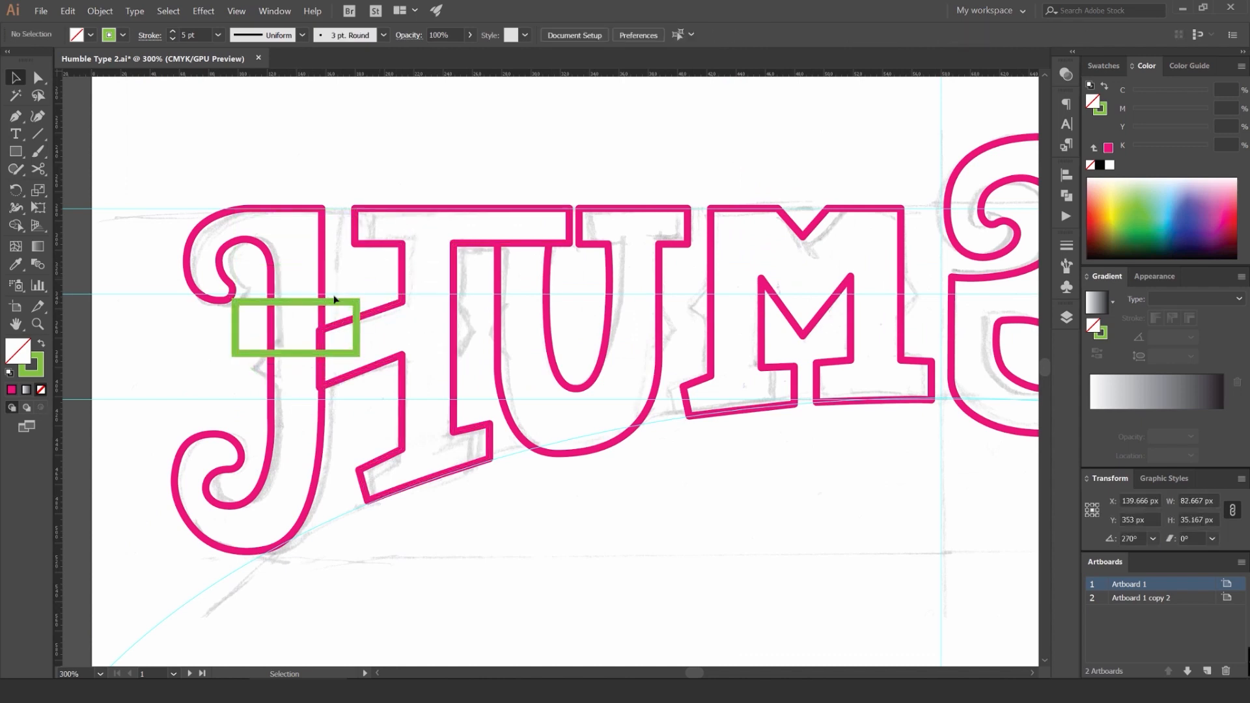
# Step: Place the green rectangle over the H's top-right serif and reduce its height to about 24 px to match the serif's thickness
pyautogui.moveTo(329, 302); pyautogui.dragTo(448, 209)
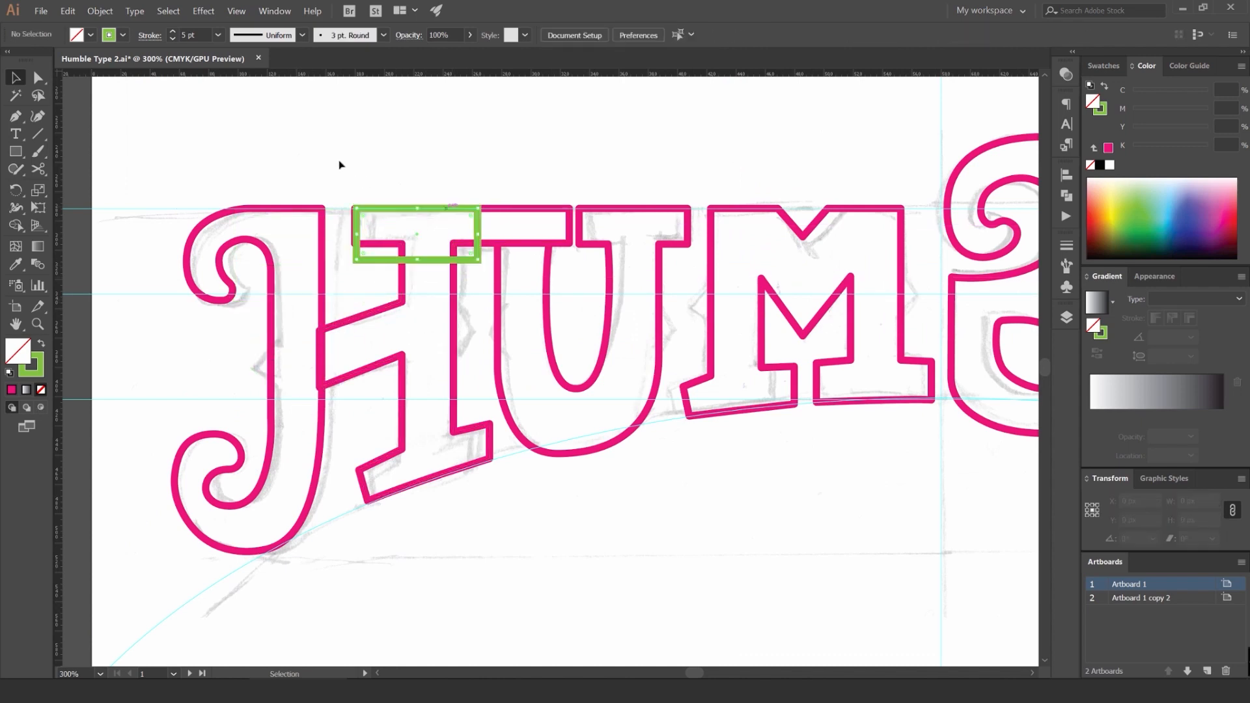
pyautogui.scroll(2, 288, 217)
pyautogui.moveTo(531, 192); pyautogui.dragTo(301, 192)
pyautogui.hotkey('ctrl', 'z')
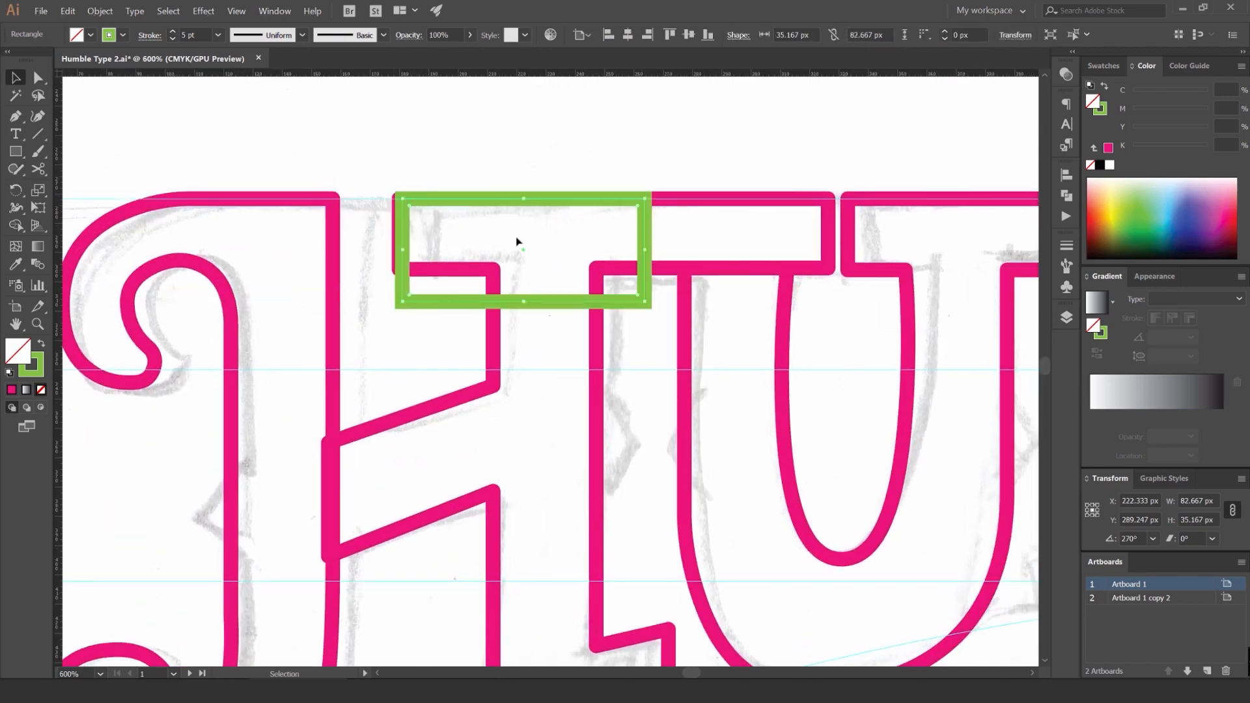
pyautogui.moveTo(524, 293); pyautogui.dragTo(524, 258)
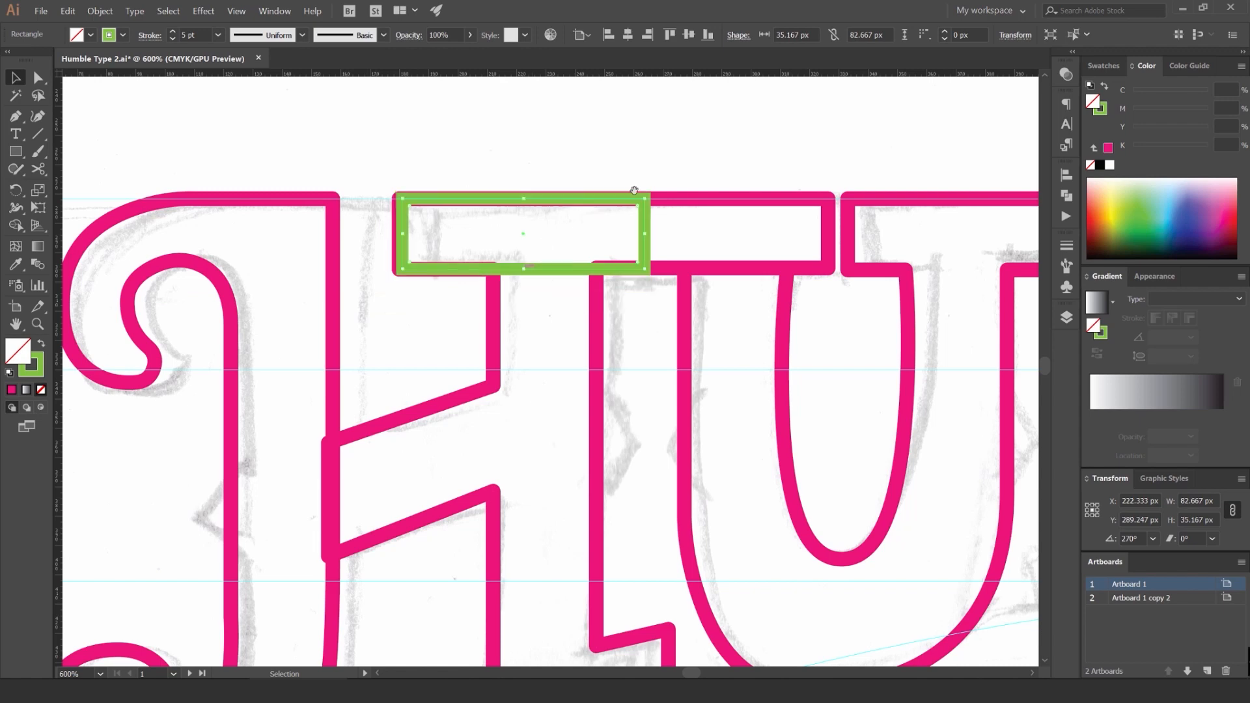
# Step: Stretch the green rectangle across the word to the E's top arm, about 648 px wide, and set its stroke to 5 pt
pyautogui.moveTo(771, 237); pyautogui.dragTo(485, 259)
pyautogui.moveTo(362, 246); pyautogui.dragTo(817, 242)
pyautogui.scroll(-3, 719, 250)
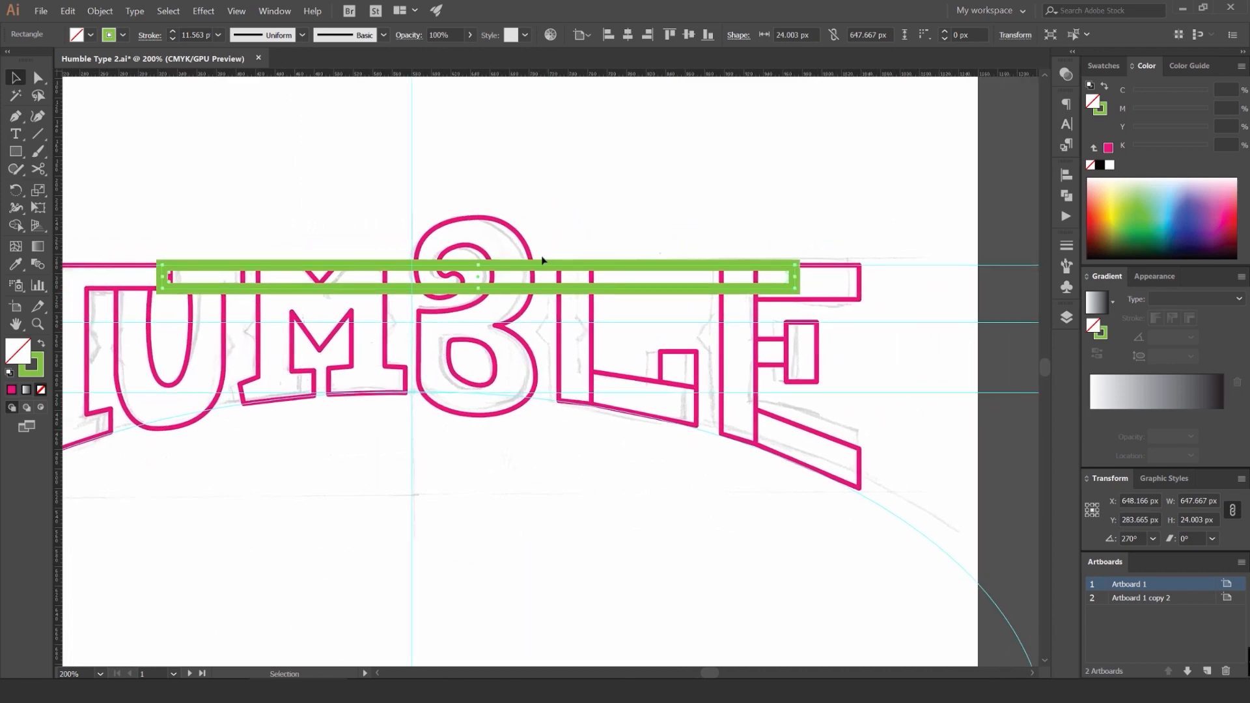
pyautogui.write('5')
pyautogui.press('Return')
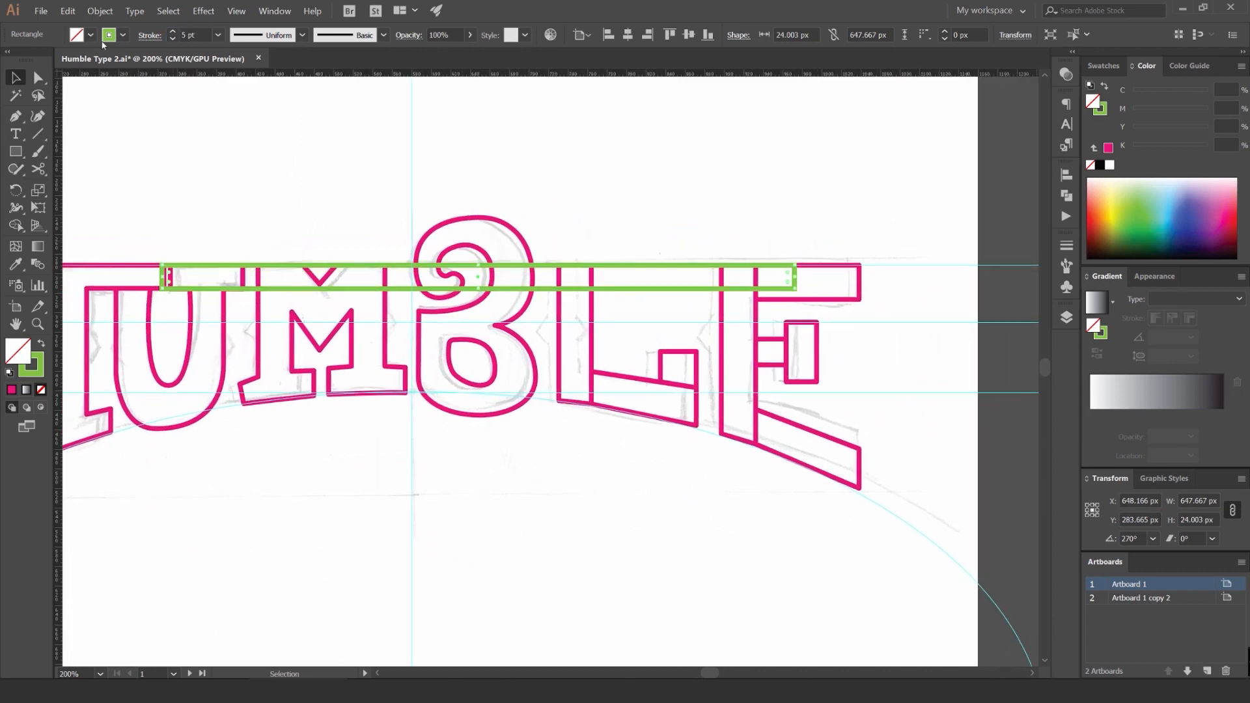
pyautogui.click(658, 213)
# Step: Try to thin the E's top arm by raising its lower-edge anchor points to the green rectangle's lower side
pyautogui.scroll(3, 807, 287)
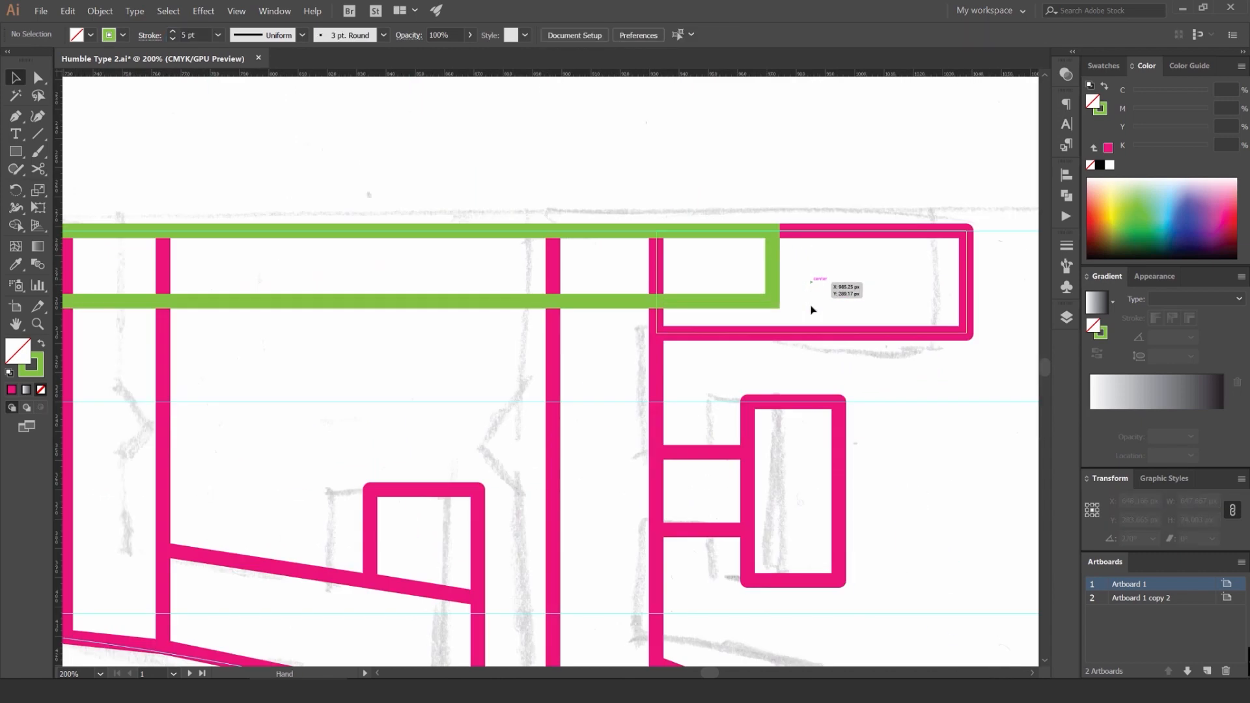
pyautogui.click(639, 339)
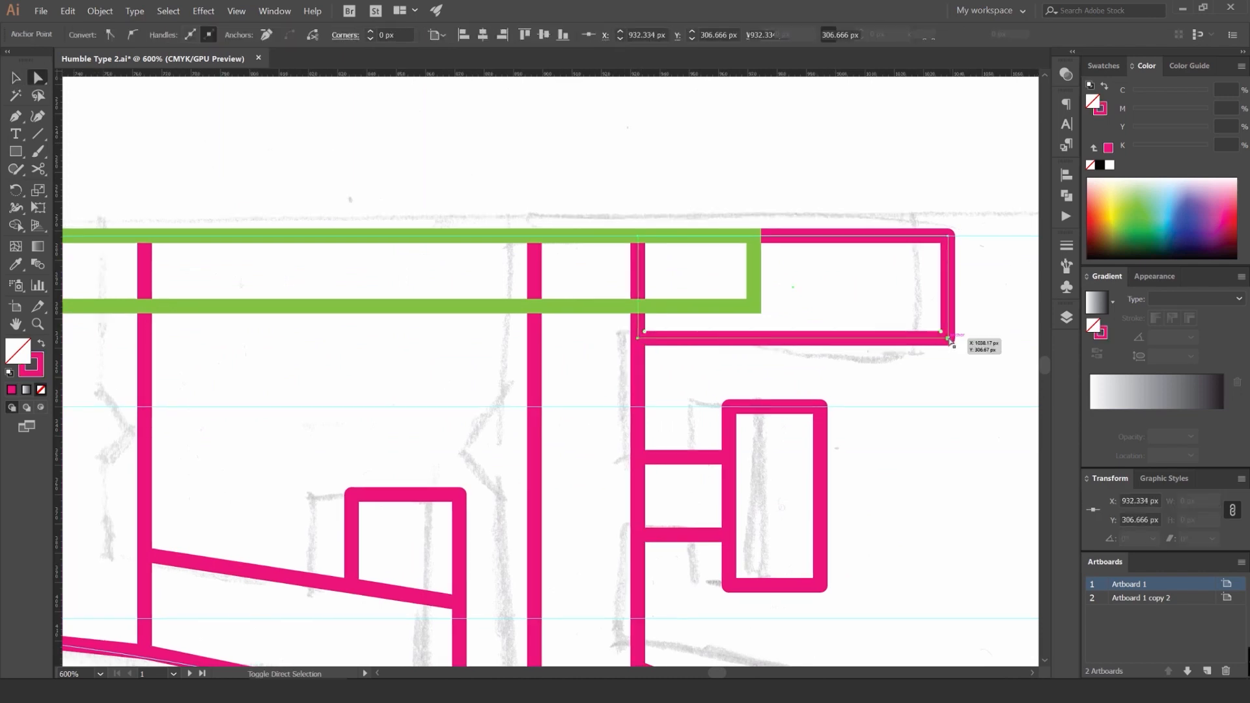
pyautogui.moveTo(949, 338); pyautogui.dragTo(941, 306)
pyautogui.hotkey('ctrl', 'z')
pyautogui.click(937, 371)
pyautogui.scroll(-4, 937, 371)
pyautogui.moveTo(945, 369); pyautogui.dragTo(812, 341)
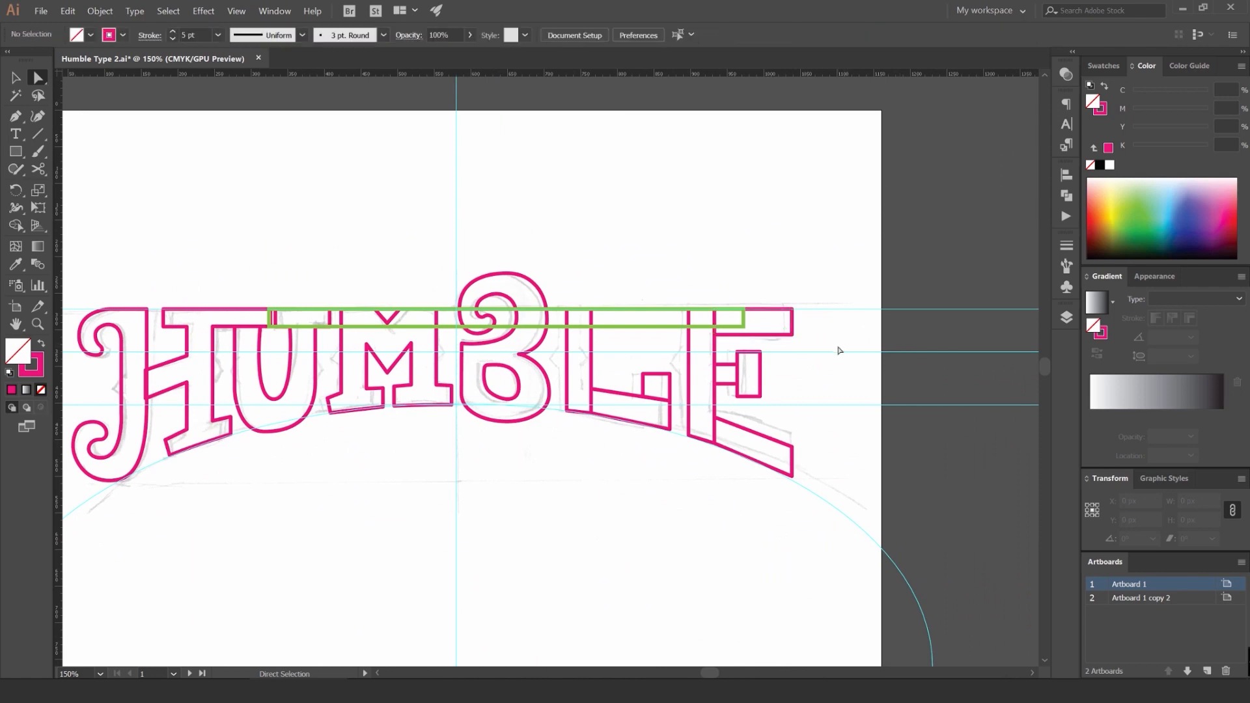
# Step: Select the anchor points along the undersides of the U's serifs and its stem tops and align them to the same height
pyautogui.scroll(3, 276, 319)
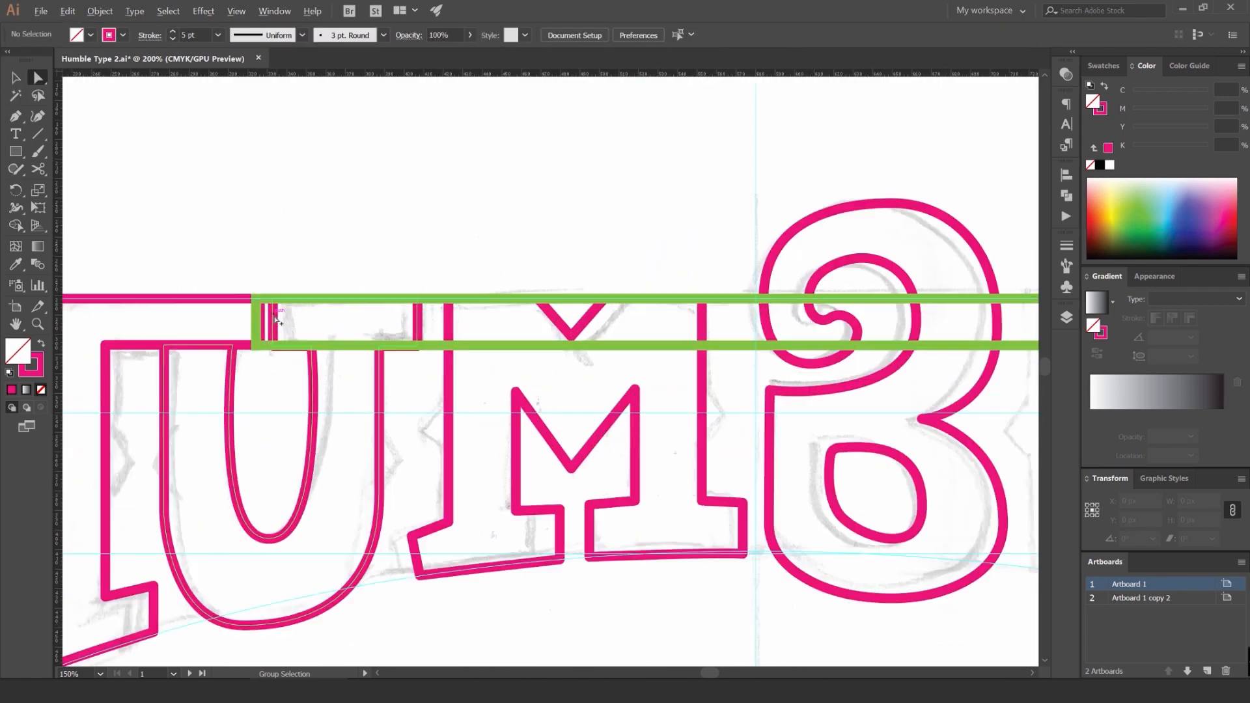
pyautogui.moveTo(276, 321); pyautogui.dragTo(456, 329)
pyautogui.scroll(1, 454, 331)
pyautogui.scroll(2, 456, 328)
pyautogui.click(503, 325)
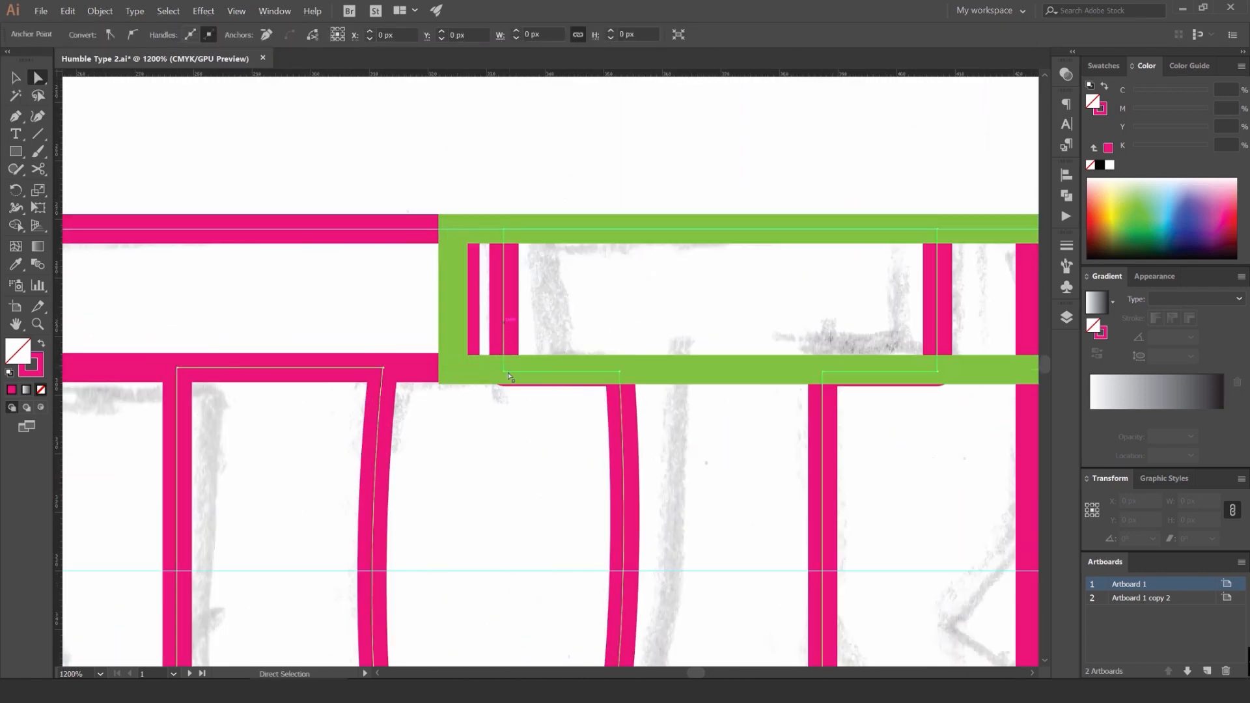
pyautogui.click(503, 372)
pyautogui.keyDown('shift'); pyautogui.click(619, 372); pyautogui.keyUp('shift')
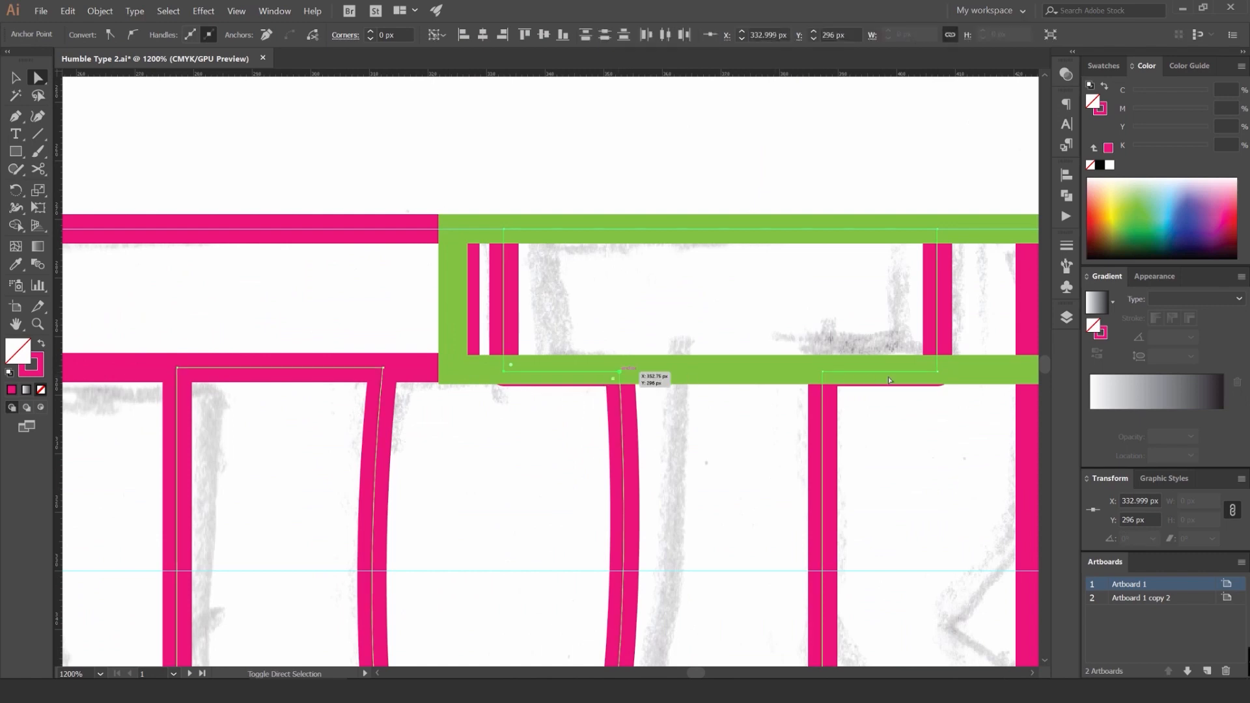
pyautogui.keyDown('shift'); pyautogui.click(823, 372); pyautogui.keyUp('shift')
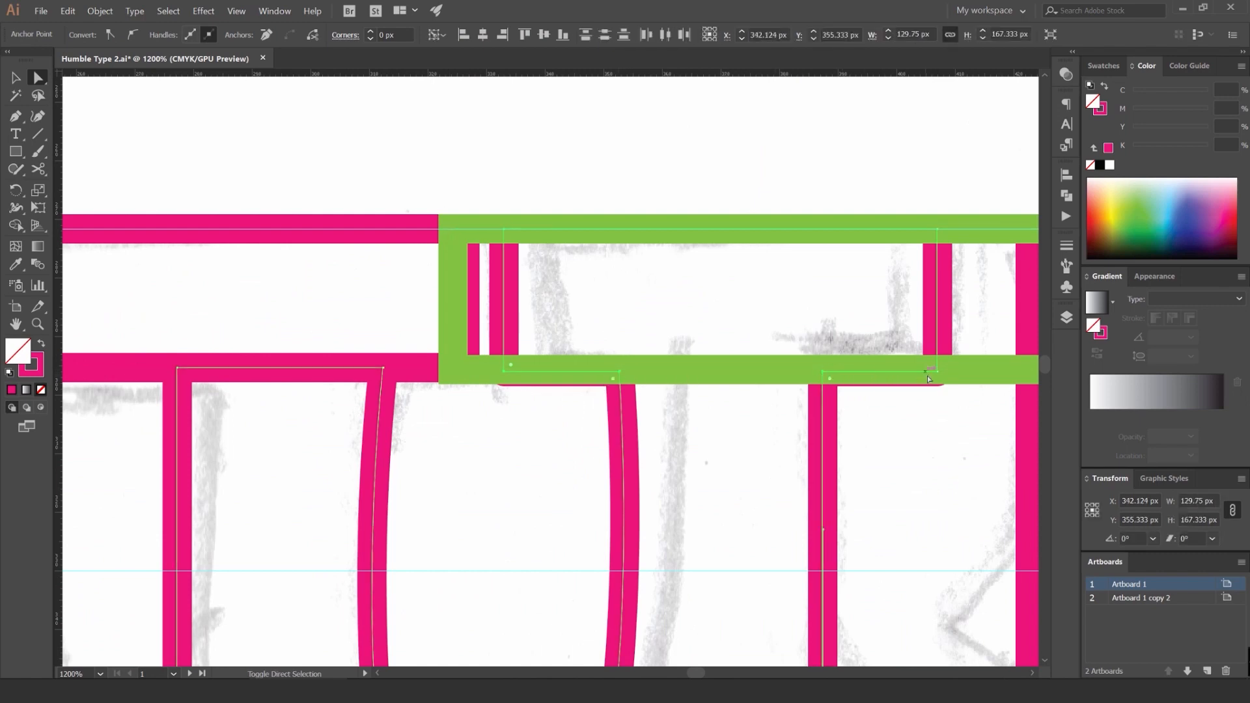
pyautogui.keyDown('shift'); pyautogui.click(384, 370); pyautogui.keyUp('shift')
pyautogui.moveTo(424, 316); pyautogui.dragTo(684, 308)
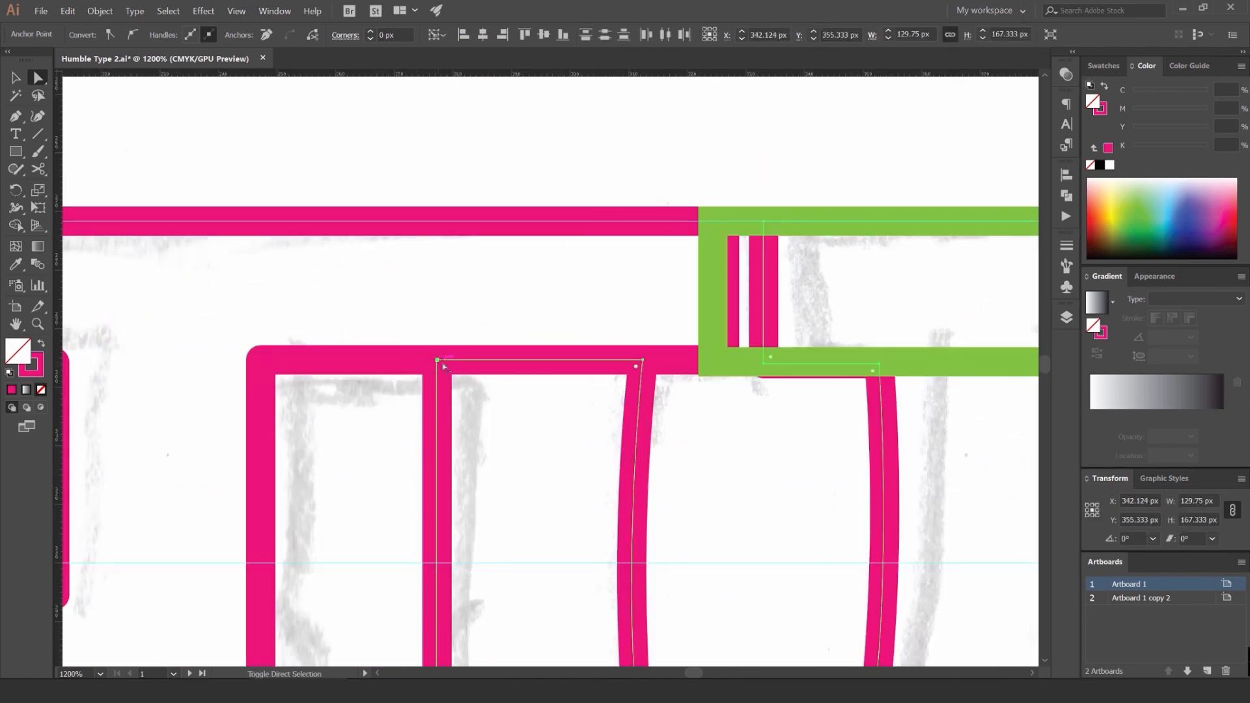
pyautogui.click(438, 35)
pyautogui.click(477, 63)
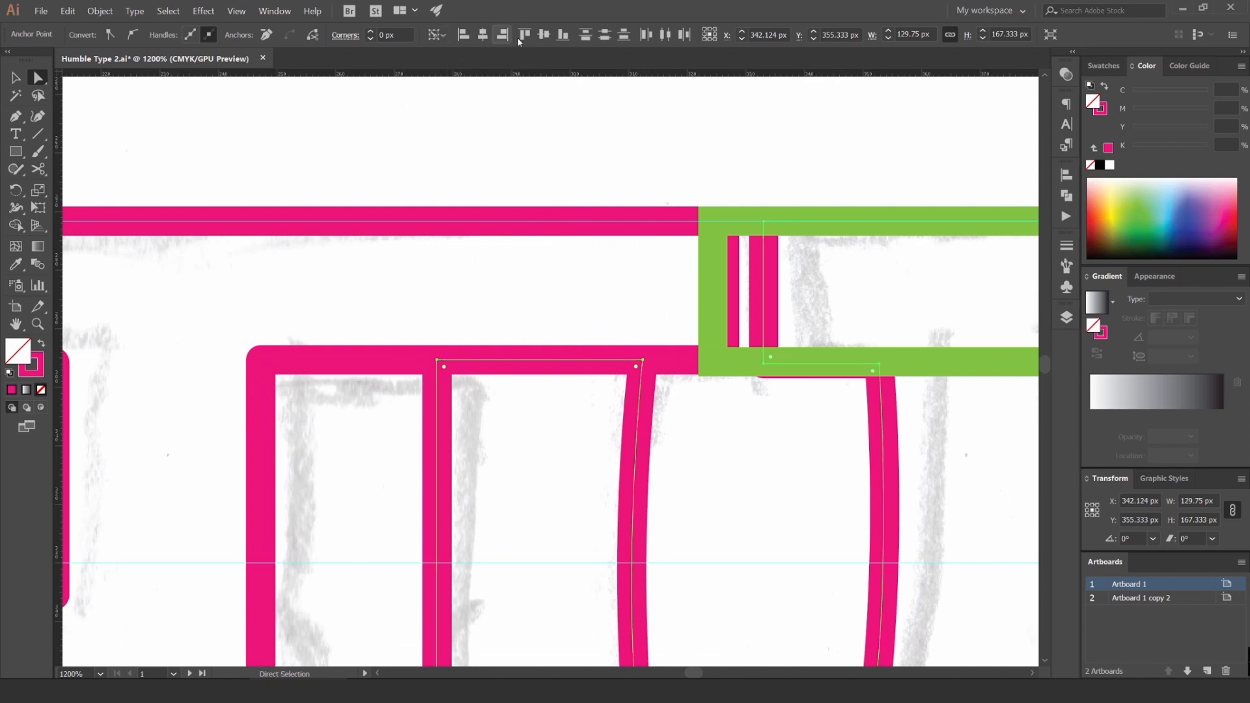
pyautogui.scroll(-1, 637, 111)
pyautogui.click(636, 106)
# Step: Delete the long green rectangle spanning the tops of the letters
pyautogui.moveTo(596, 109); pyautogui.dragTo(438, 144)
pyautogui.scroll(-3, 464, 153)
pyautogui.click(687, 171)
pyautogui.press('Delete')
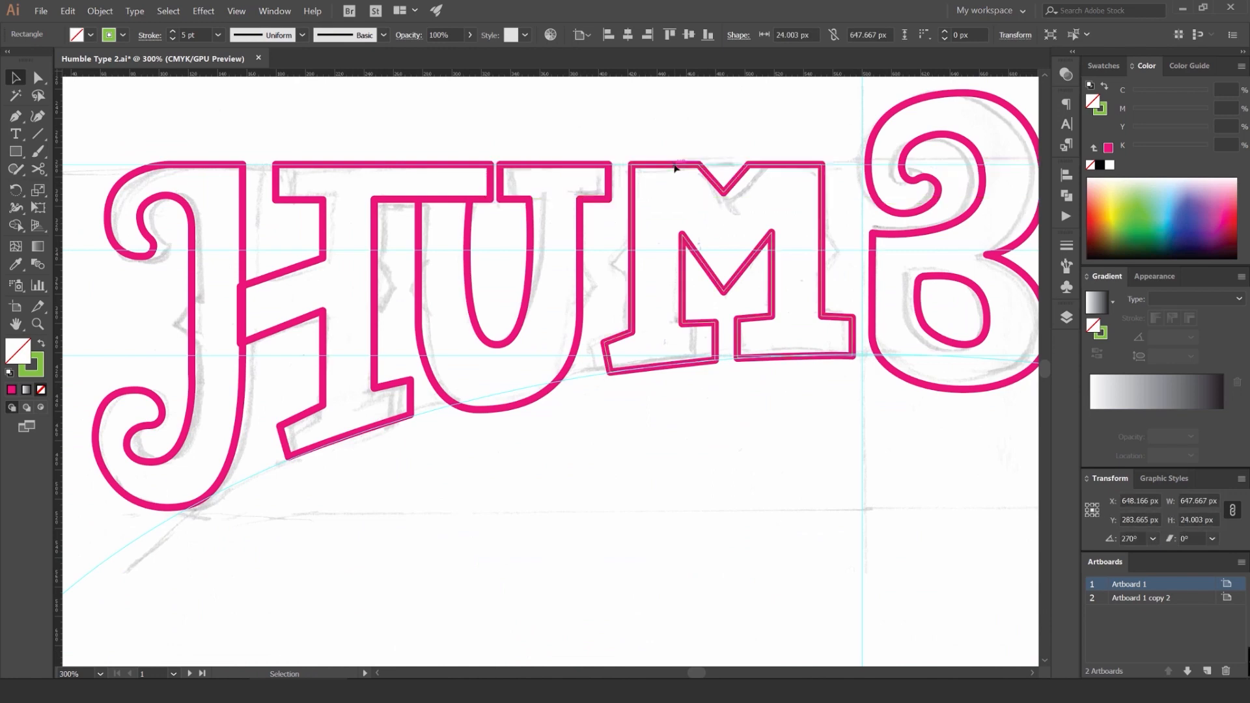
pyautogui.press('v')
# Step: Widen the gap between the facing top serifs of the H and U, and extend the H's left serif end slightly outward
pyautogui.press('a')
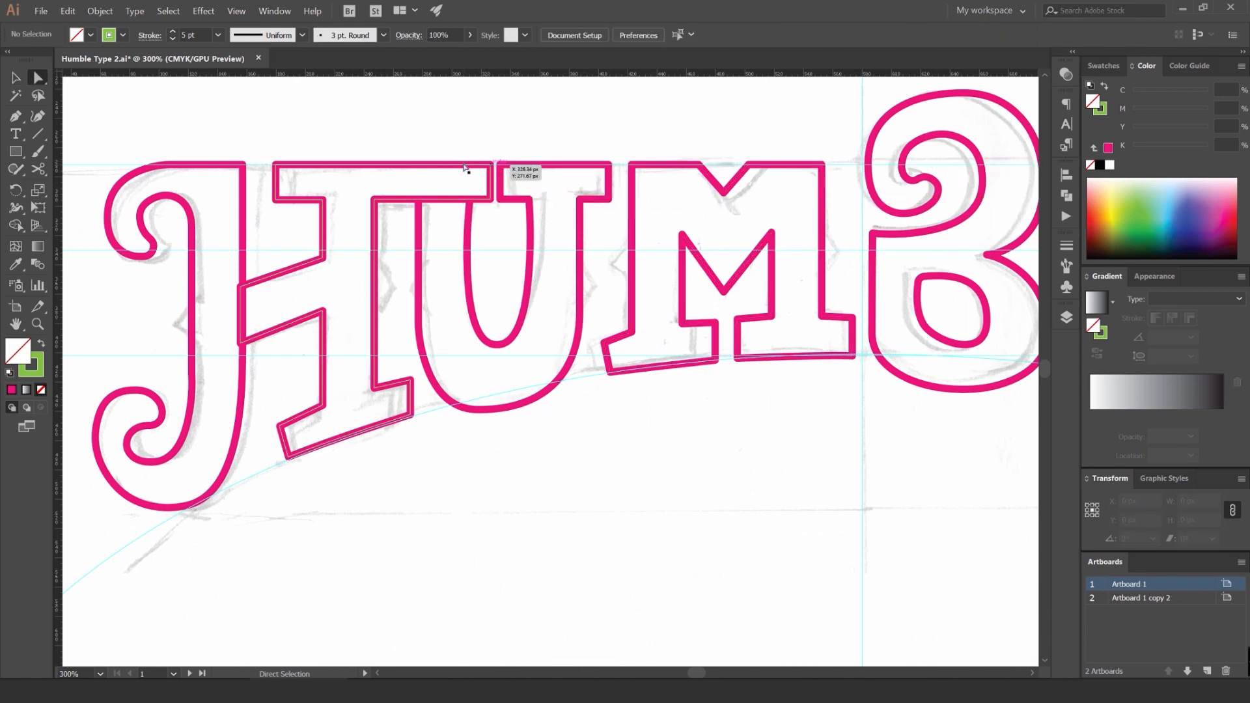
pyautogui.scroll(1, 473, 180)
pyautogui.click(492, 199)
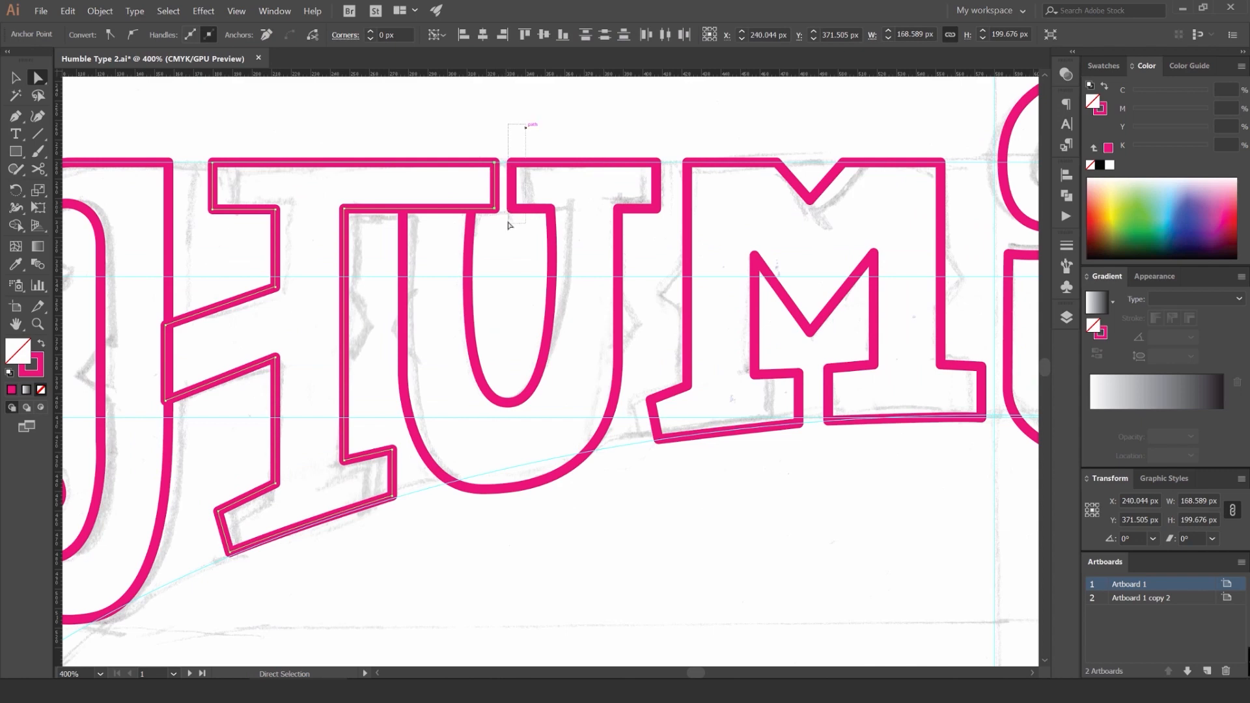
pyautogui.moveTo(510, 224); pyautogui.dragTo(509, 225)
pyautogui.click(526, 142)
pyautogui.scroll(-1, 280, 142)
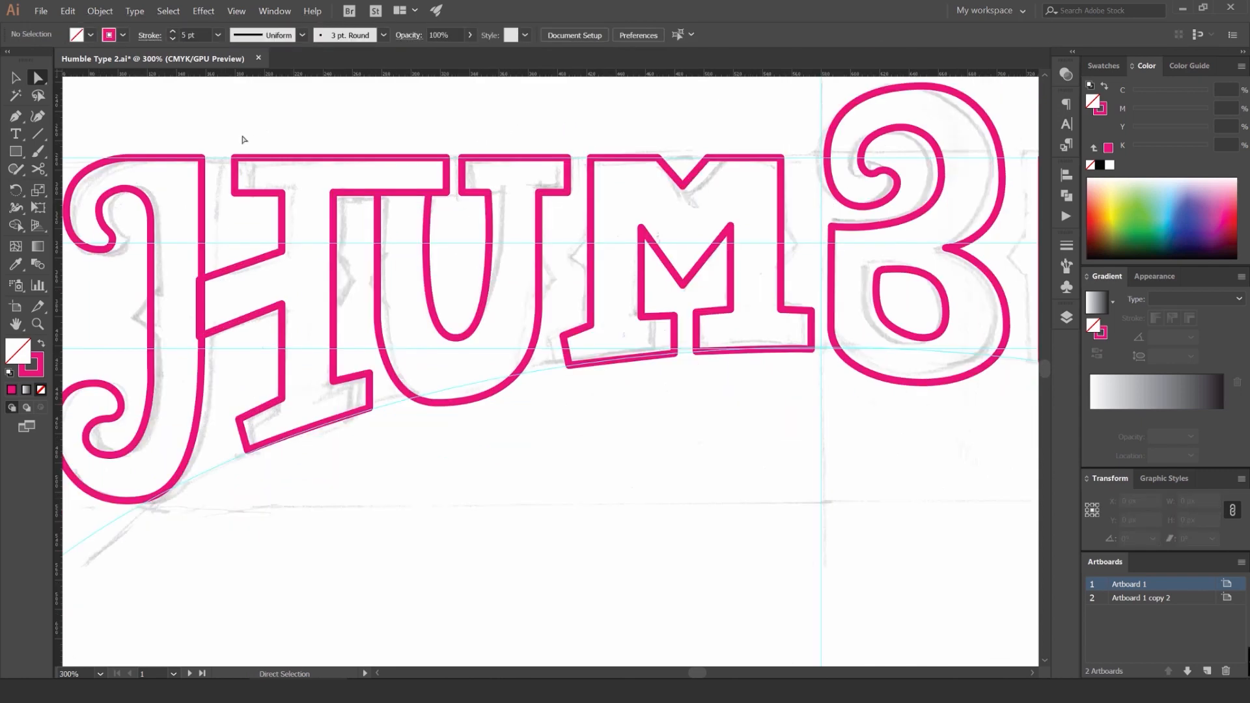
pyautogui.moveTo(249, 132); pyautogui.dragTo(216, 214)
pyautogui.click(335, 126)
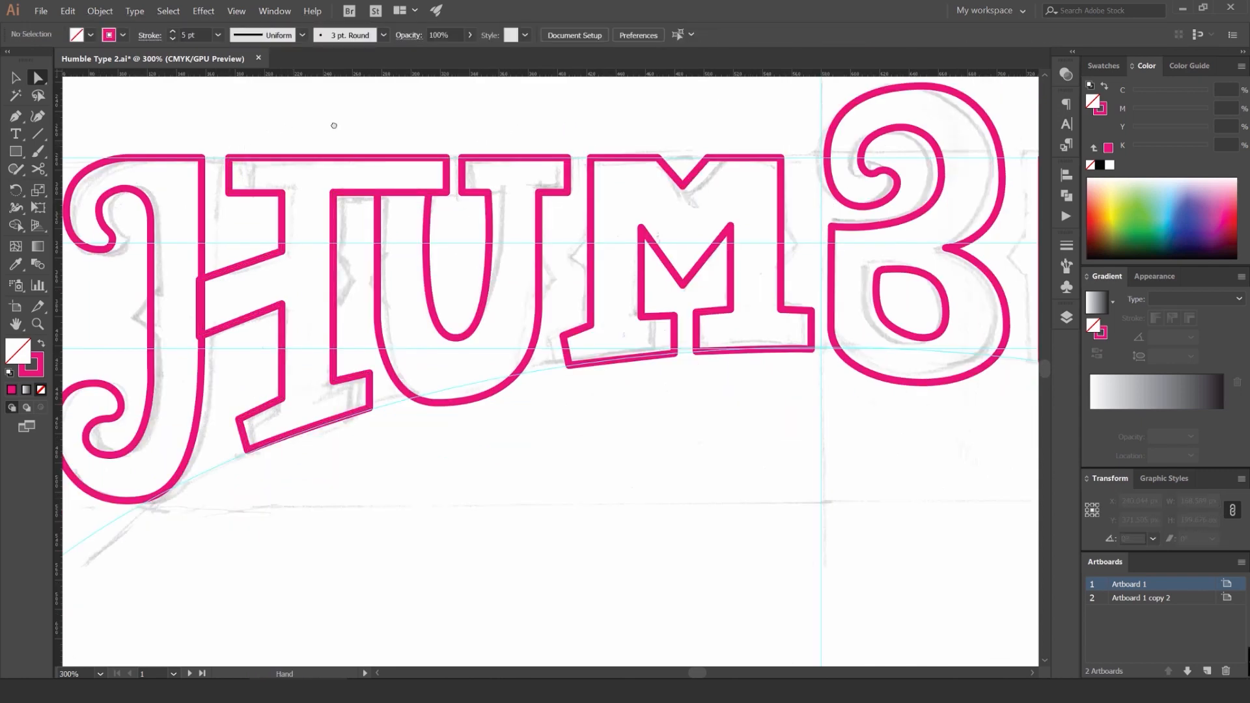
# Step: Select all the letter outlines and swap fill and stroke to turn them into solid magenta shapes
pyautogui.scroll(-3, 410, 133)
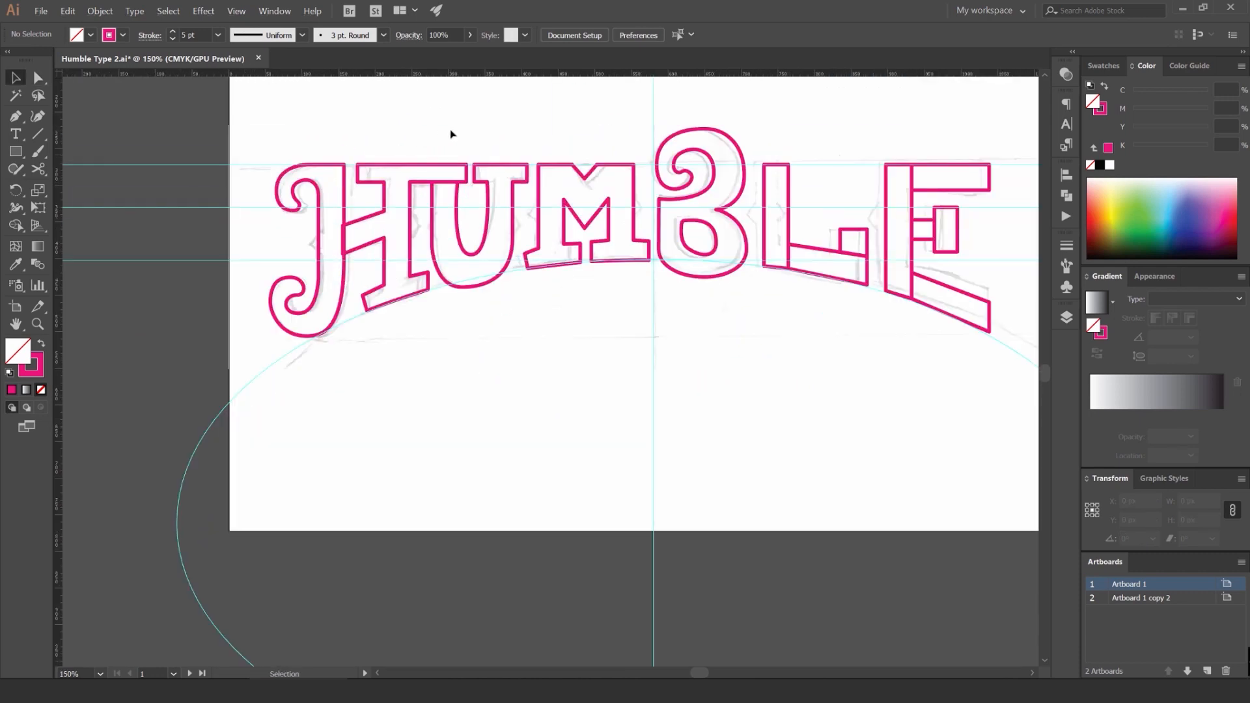
pyautogui.scroll(-2, 452, 134)
pyautogui.moveTo(452, 135); pyautogui.dragTo(358, 186)
pyautogui.moveTo(622, 171); pyautogui.dragTo(302, 344)
pyautogui.hotkey('shift', 'x')
pyautogui.click(714, 189)
pyautogui.moveTo(597, 171); pyautogui.dragTo(689, 185)
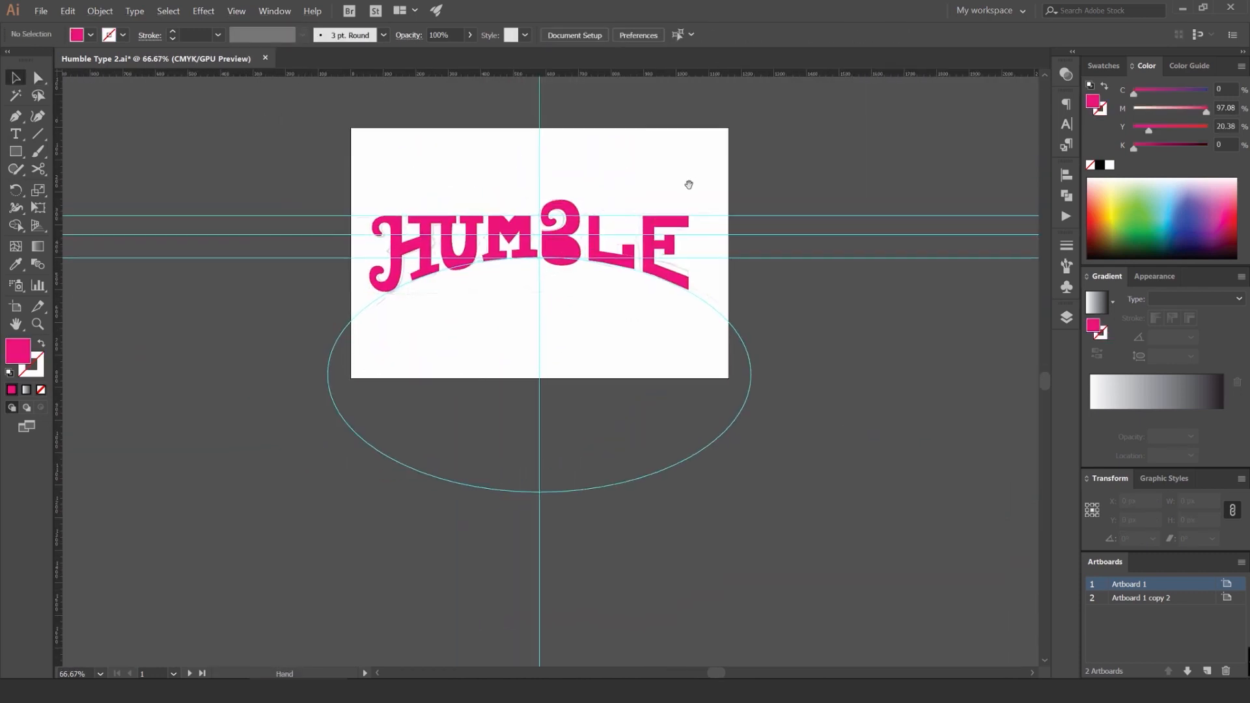
pyautogui.scroll(-2, 689, 185)
pyautogui.scroll(4, 643, 184)
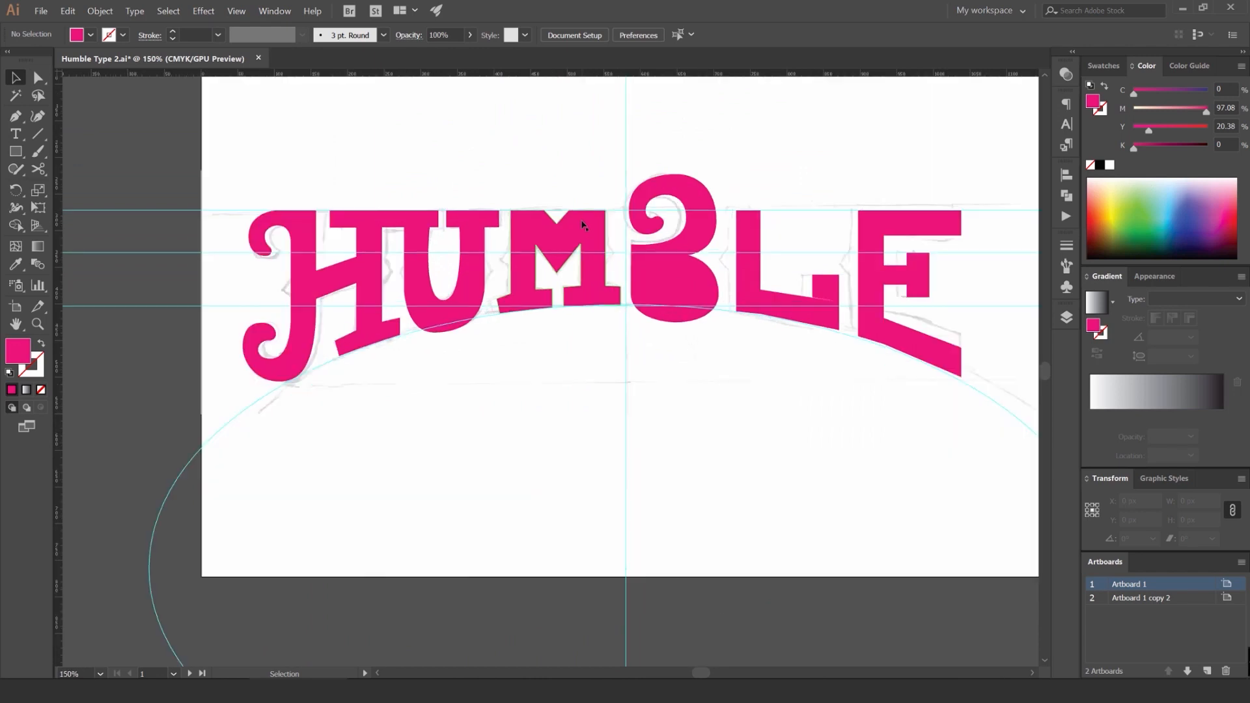
pyautogui.scroll(1, 699, 167)
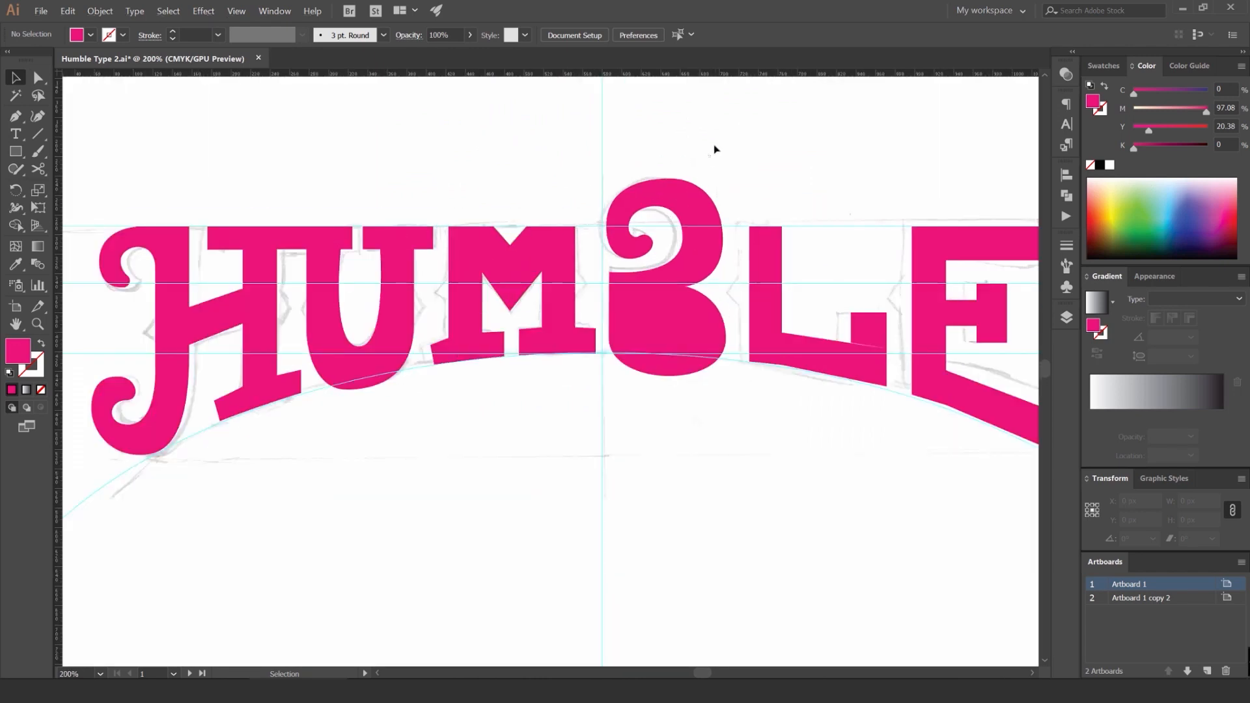
# Step: Select the three parts of the L and nudge the letter down by 1 px
pyautogui.moveTo(715, 148); pyautogui.dragTo(446, 276)
pyautogui.press('Right')
pyautogui.moveTo(480, 409); pyautogui.dragTo(480, 411)
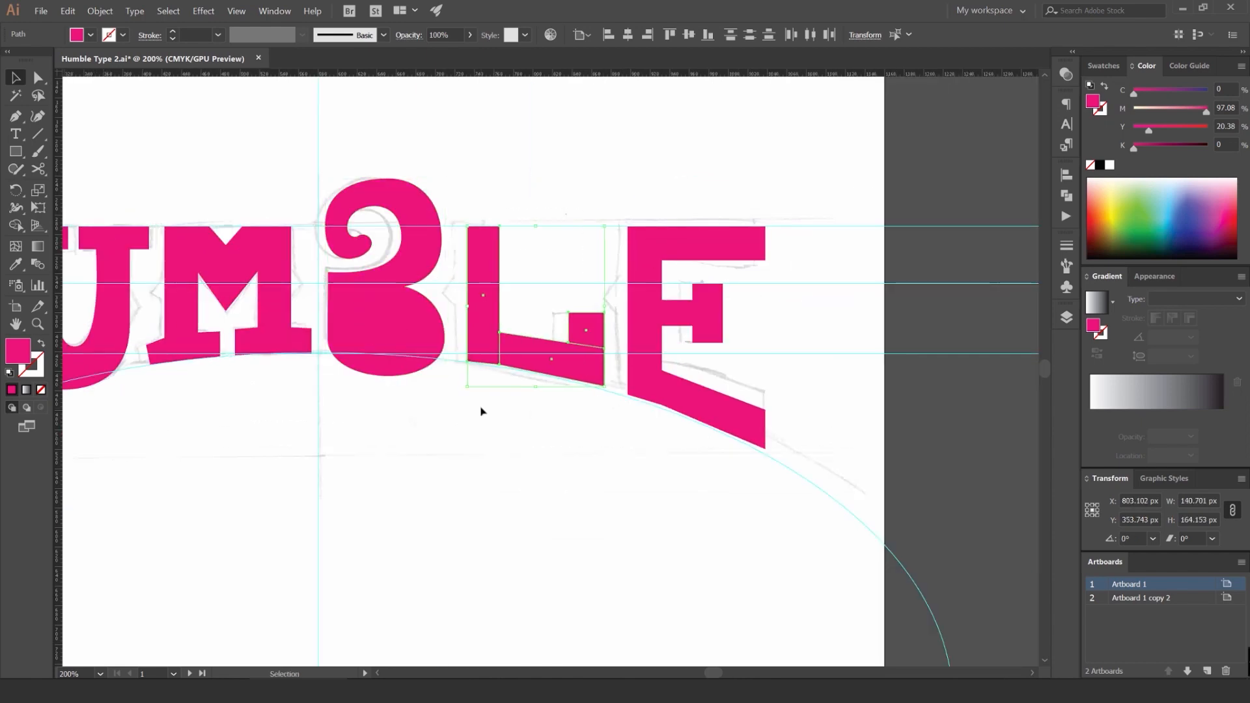
pyautogui.scroll(4, 560, 387)
# Step: Lower the bottom anchor points of the L, at the stem joint and the foot's outer corner, onto the curved guide
pyautogui.press('a')
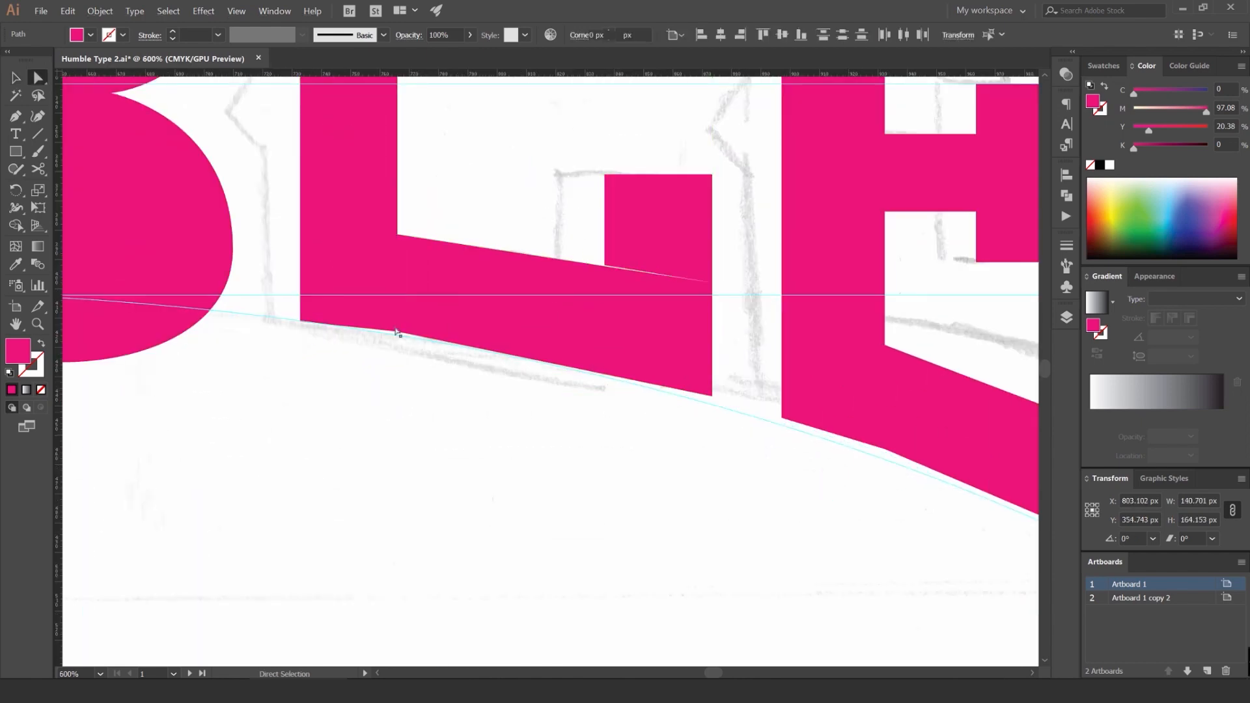
pyautogui.scroll(2, 399, 339)
pyautogui.moveTo(396, 342); pyautogui.dragTo(397, 352)
pyautogui.moveTo(667, 402); pyautogui.dragTo(103, 313)
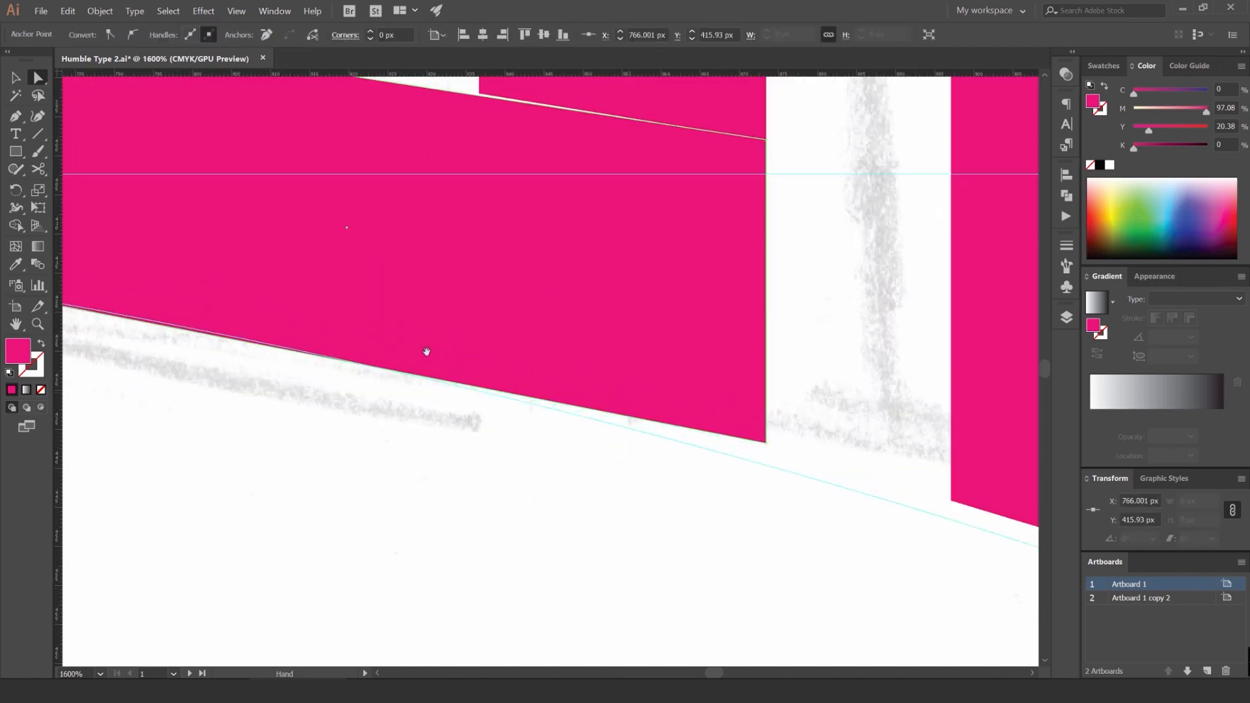
pyautogui.moveTo(672, 426); pyautogui.dragTo(671, 447)
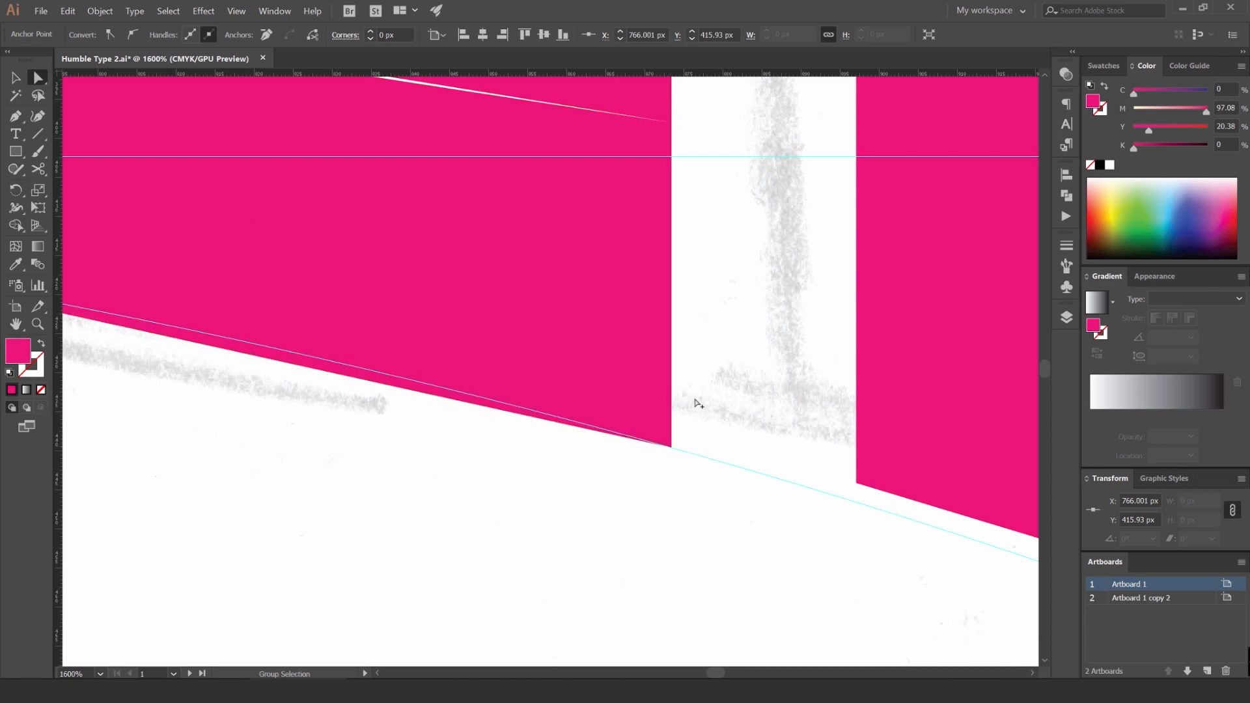
pyautogui.click(698, 400)
# Step: Try rounding the outer lower corner of the L's foot by about 13.3 px
pyautogui.scroll(-3, 698, 398)
pyautogui.click(519, 381)
pyautogui.scroll(3, 530, 391)
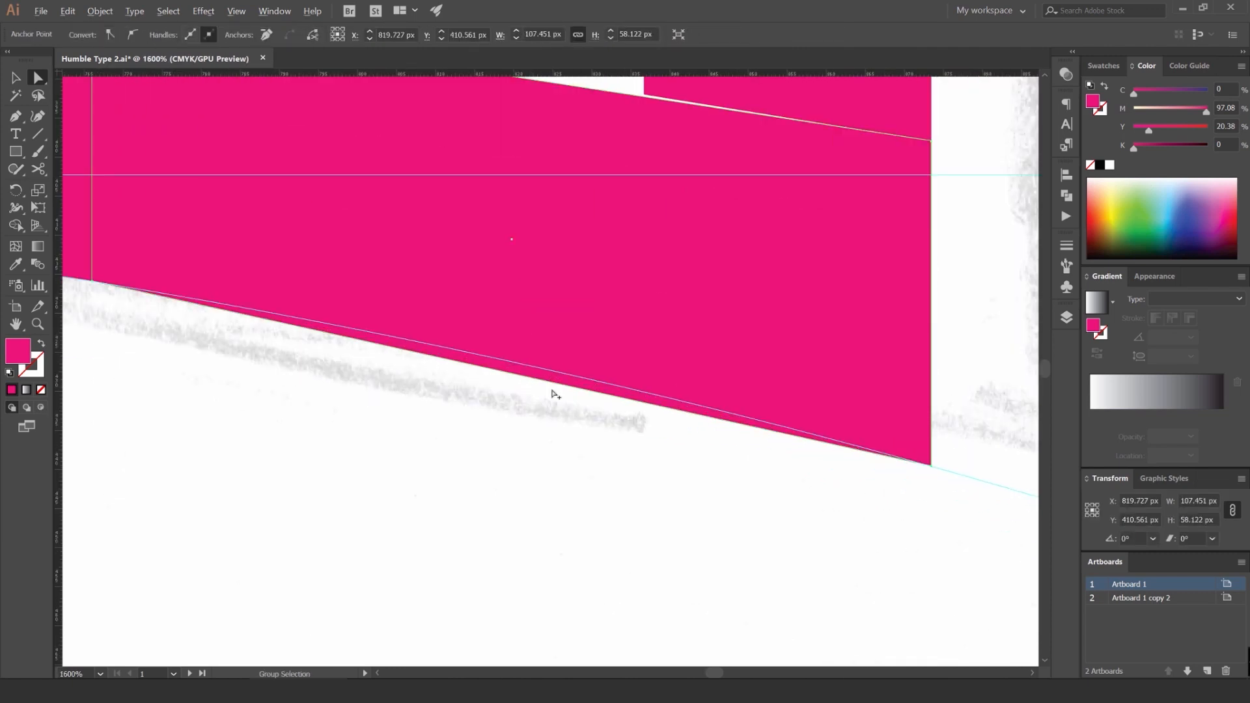
pyautogui.click(928, 464)
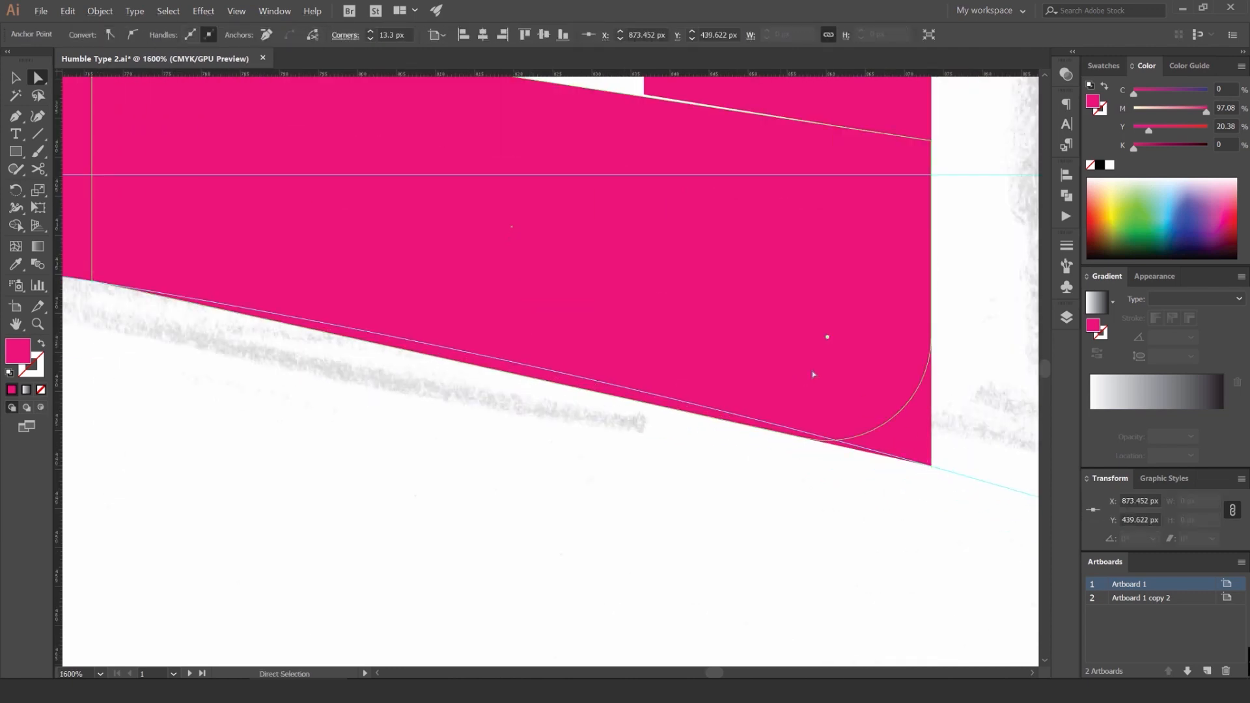
pyautogui.moveTo(814, 374); pyautogui.dragTo(904, 459)
pyautogui.click(906, 467)
# Step: Lower the bottom anchor points of the E's stem, at its outer corner and its joint with the bottom arm, onto the curved guide
pyautogui.scroll(-4, 905, 465)
pyautogui.moveTo(812, 282); pyautogui.dragTo(604, 343)
pyautogui.scroll(-1, 589, 346)
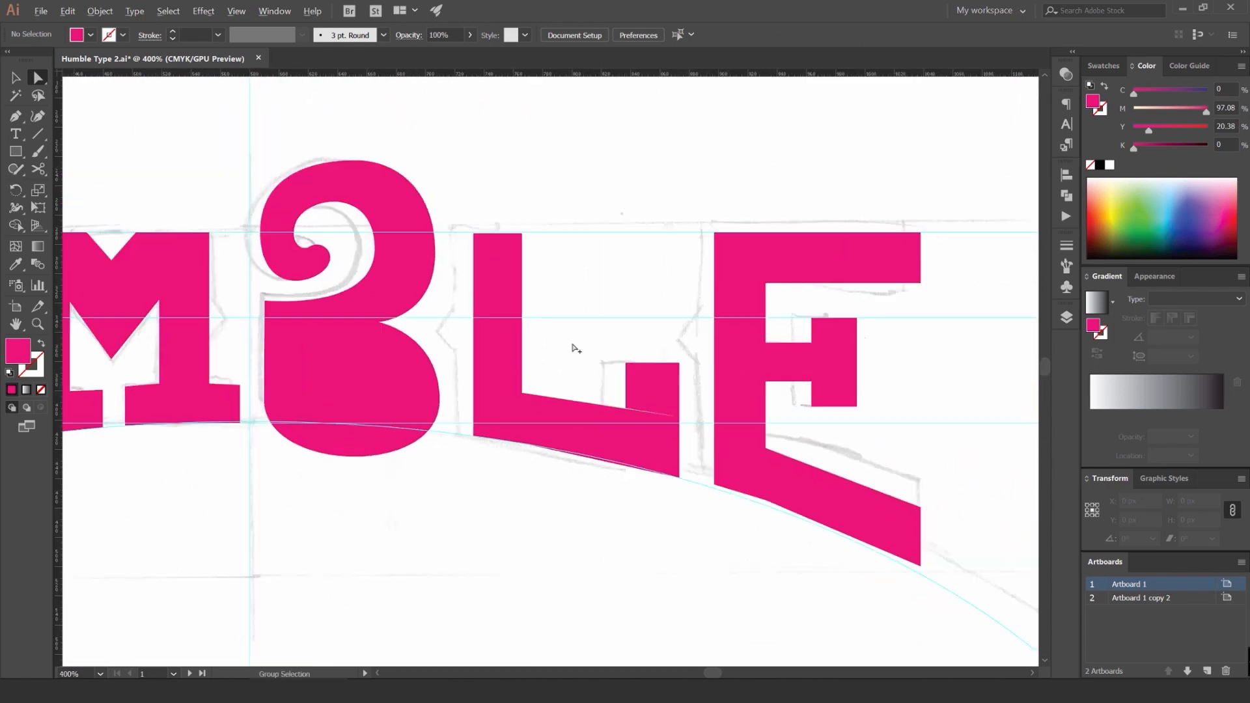
pyautogui.scroll(-1, 576, 345)
pyautogui.scroll(3, 521, 348)
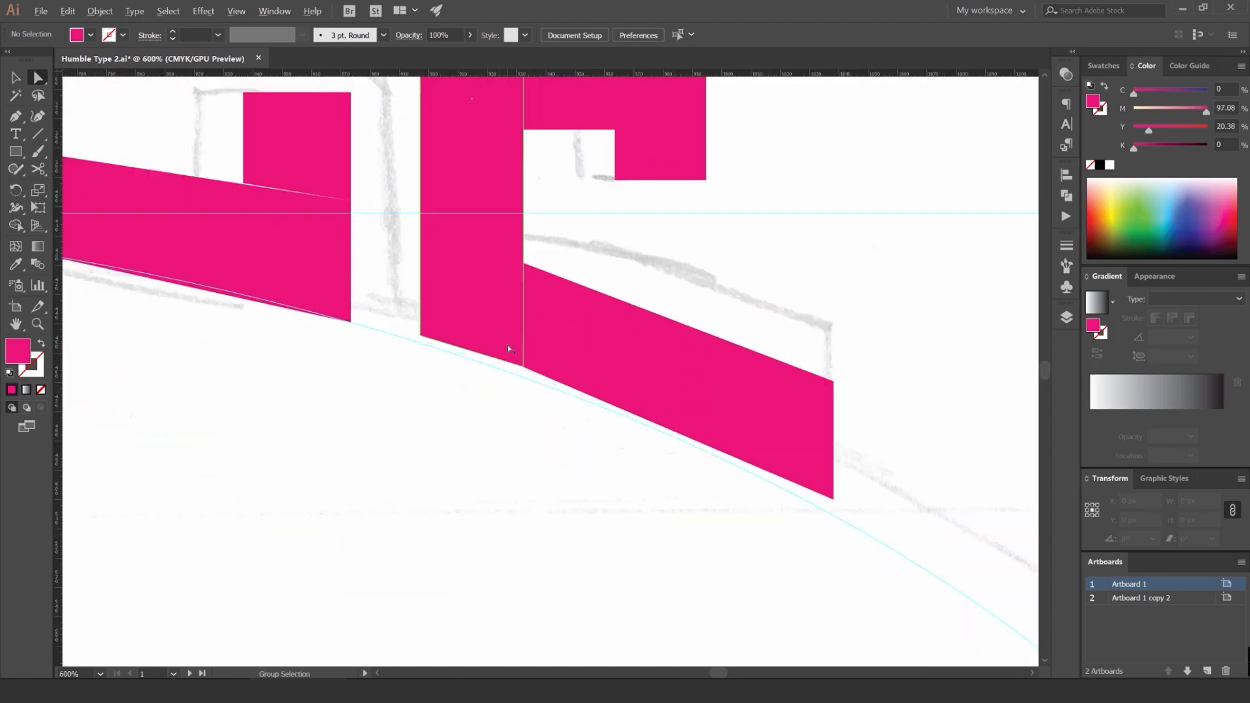
pyautogui.click(422, 337)
pyautogui.keyDown('shift'); pyautogui.click(524, 368); pyautogui.keyUp('shift')
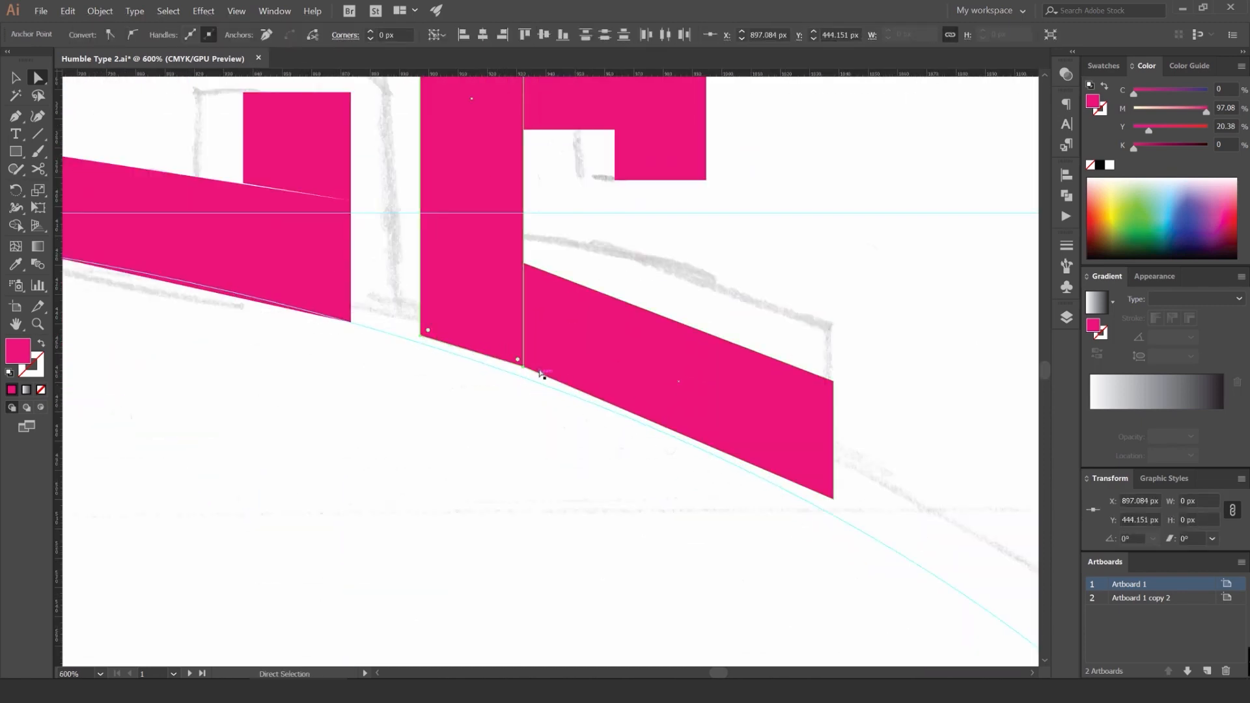
pyautogui.scroll(3, 533, 387)
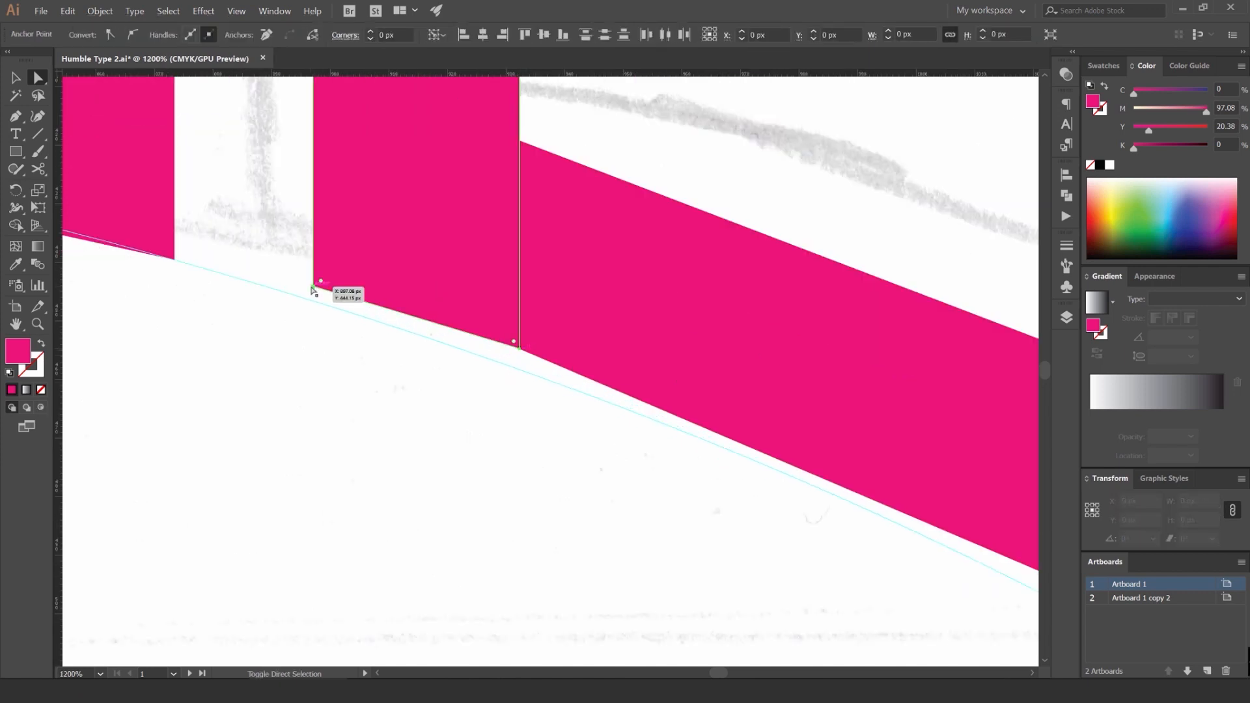
pyautogui.moveTo(313, 286); pyautogui.dragTo(314, 308)
pyautogui.click(550, 333)
pyautogui.moveTo(520, 350); pyautogui.dragTo(520, 377)
pyautogui.scroll(3, 521, 381)
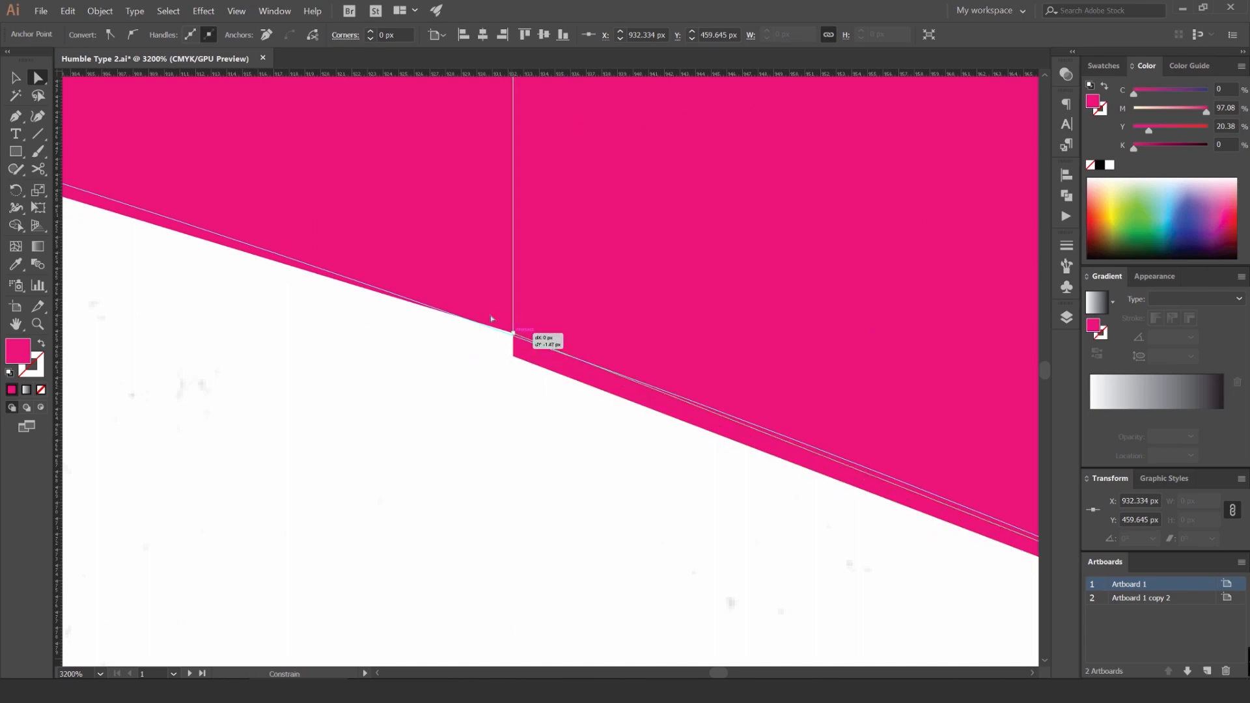
# Step: Try moving the E's bottom arm away from its stem
pyautogui.scroll(-6, 463, 395)
pyautogui.keyDown('alt'); pyautogui.click(570, 347); pyautogui.keyUp('alt')
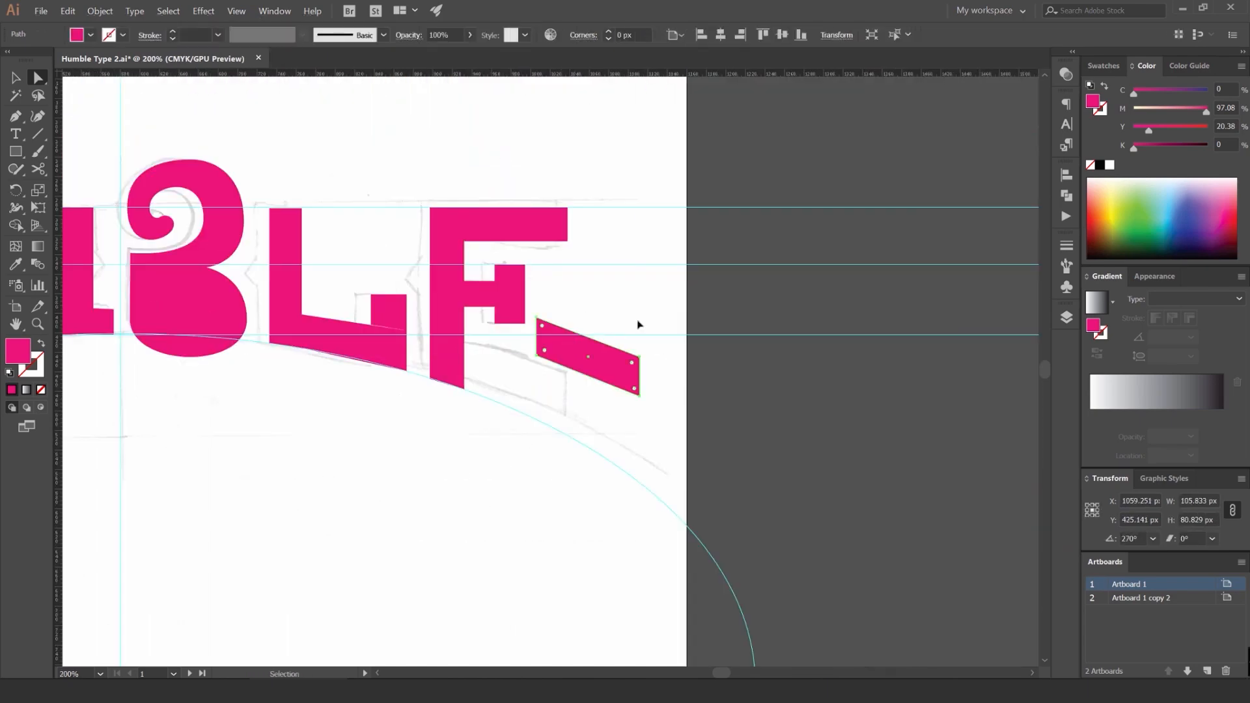
pyautogui.hotkey('ctrl', 'z')
pyautogui.press('v')
pyautogui.click(622, 329)
pyautogui.scroll(-3, 631, 330)
pyautogui.moveTo(638, 331); pyautogui.dragTo(767, 324)
pyautogui.scroll(2, 621, 268)
pyautogui.moveTo(519, 257); pyautogui.dragTo(564, 233)
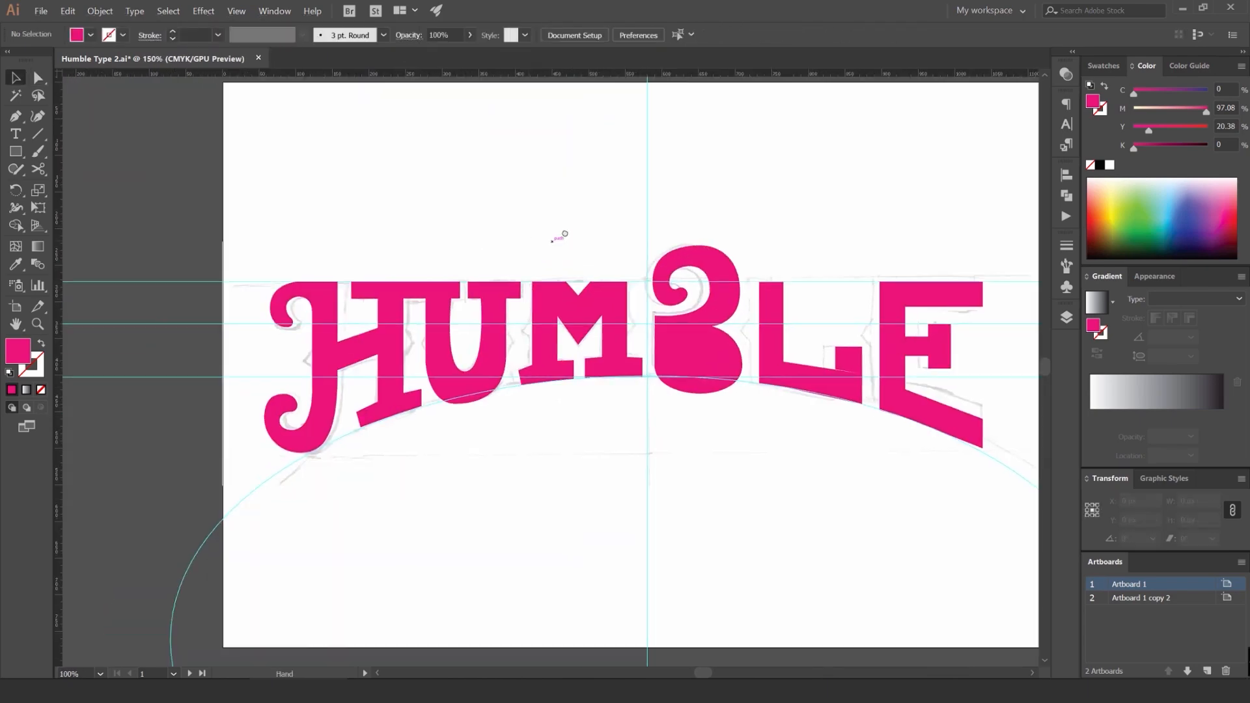
pyautogui.scroll(-3, 565, 233)
pyautogui.scroll(2, 567, 231)
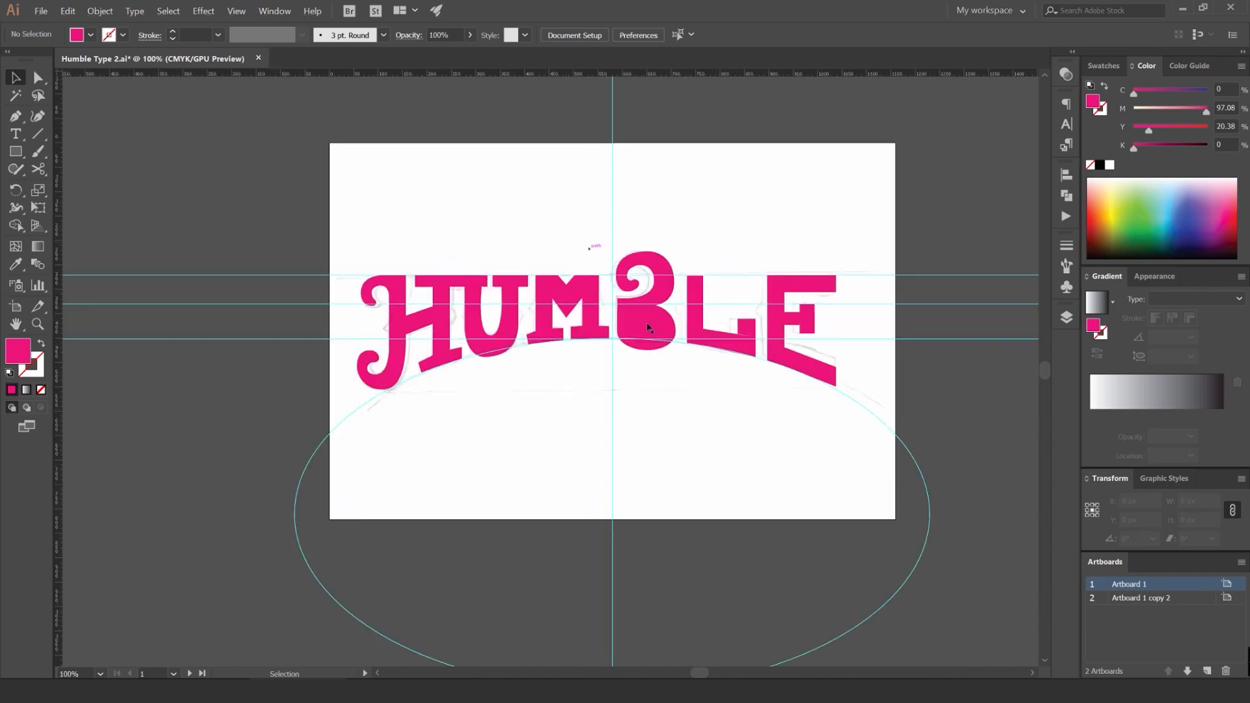
# Step: Hide the guides and examine the whole HUMBLE wordmark on the artboard
pyautogui.click(606, 276)
pyautogui.press('i')
pyautogui.click(846, 222)
pyautogui.press('v')
pyautogui.click(884, 225)
pyautogui.scroll(-2, 885, 224)
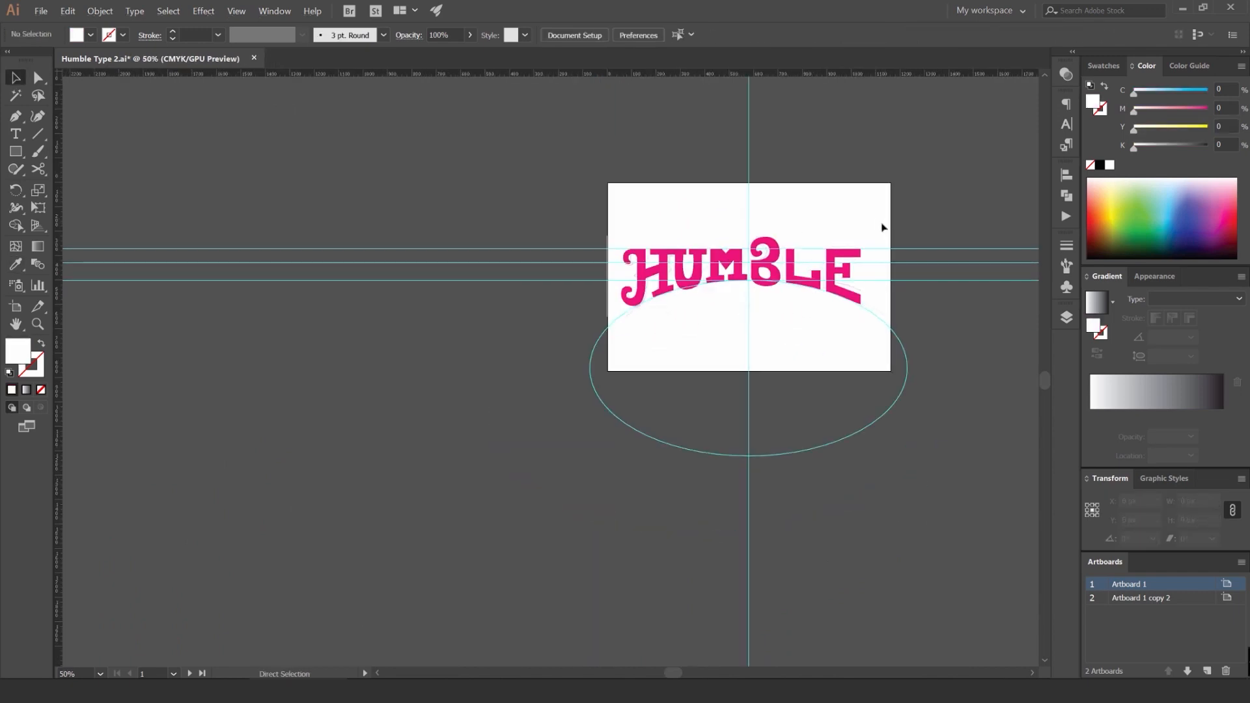
pyautogui.hotkey('ctrl', ';')
pyautogui.moveTo(879, 228); pyautogui.dragTo(640, 238)
pyautogui.scroll(-2, 671, 260)
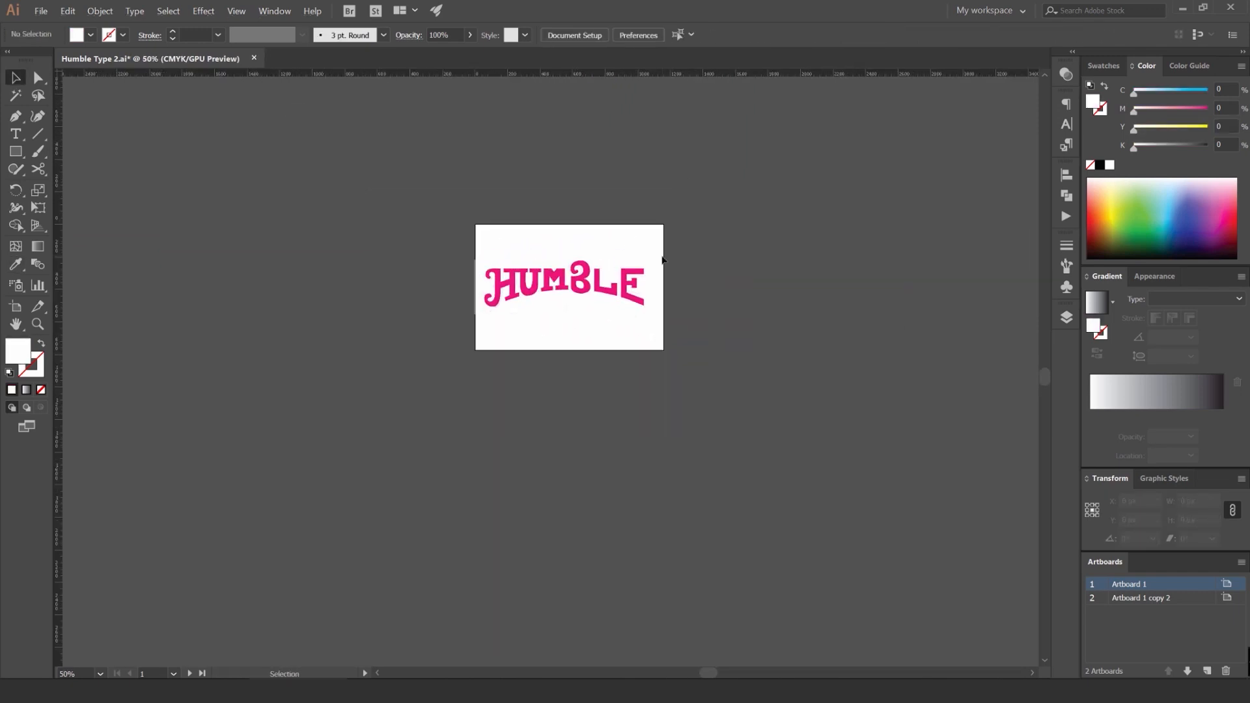
pyautogui.scroll(3, 656, 261)
pyautogui.scroll(1, 584, 280)
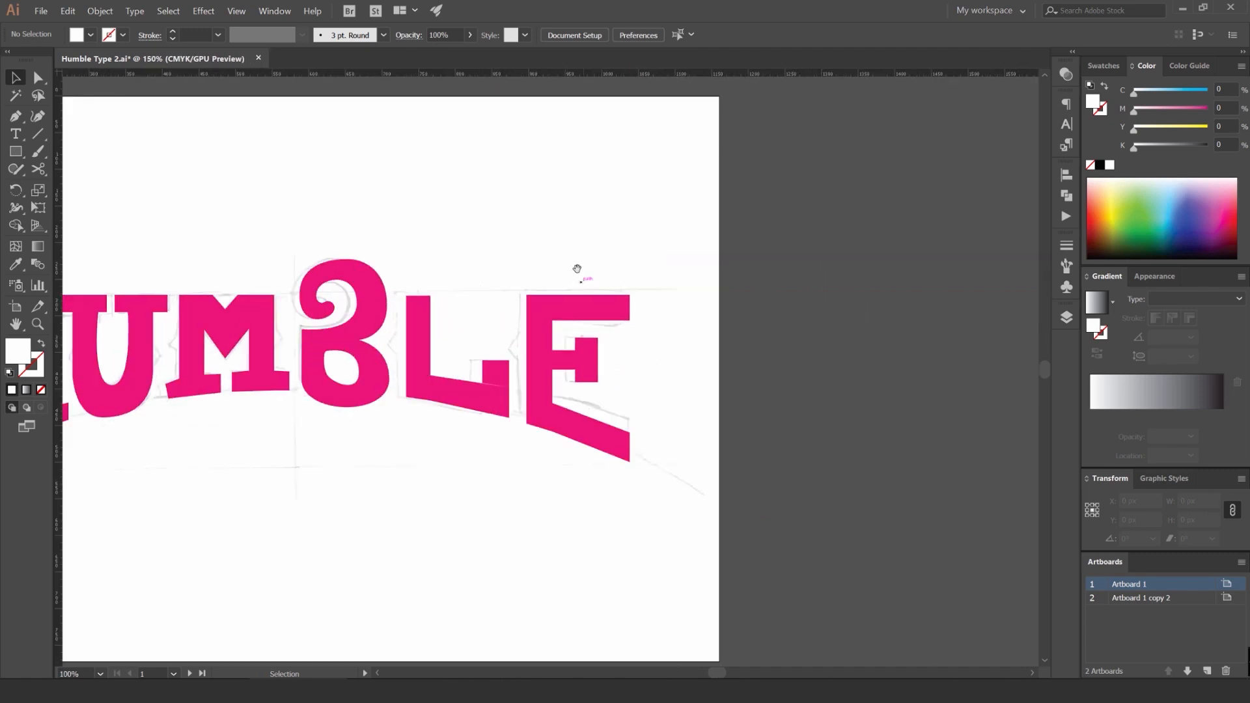
pyautogui.moveTo(578, 271); pyautogui.dragTo(502, 133)
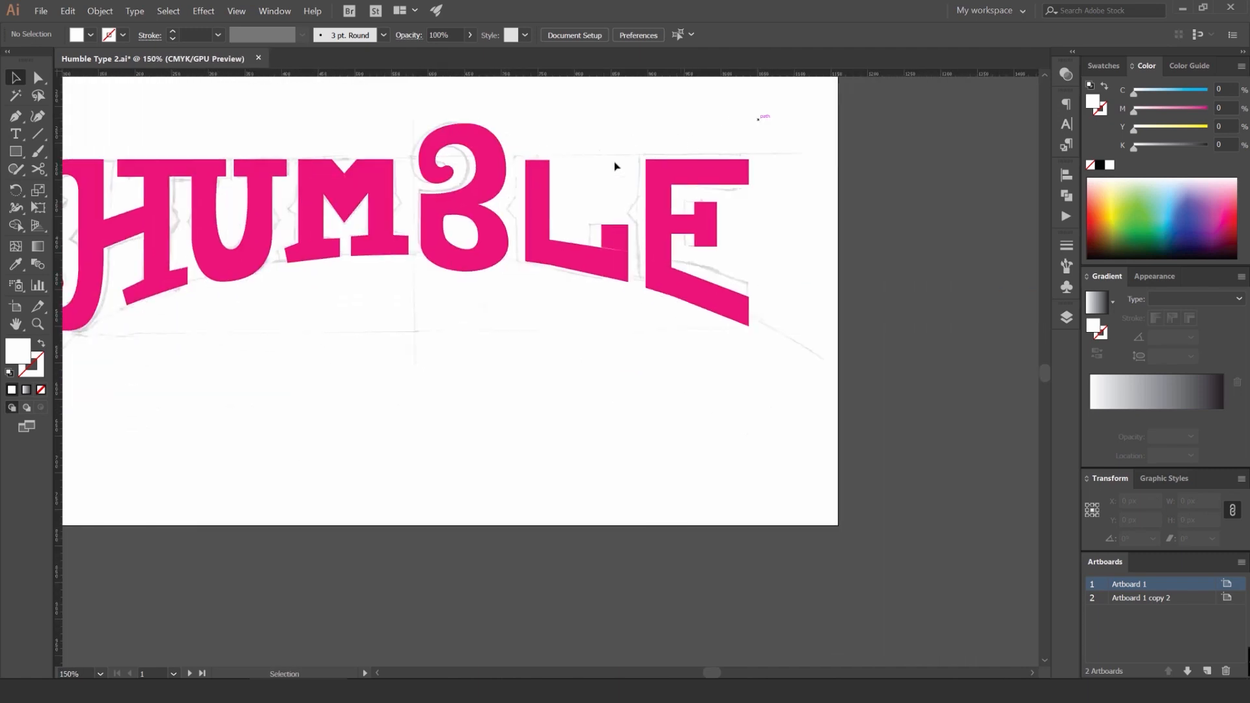
# Step: Lower the bottom edge of the L's upright end block into the foot to close the hairline gap
pyautogui.scroll(6, 612, 231)
pyautogui.keyDown('ctrl'); pyautogui.click(545, 288); pyautogui.keyUp('ctrl')
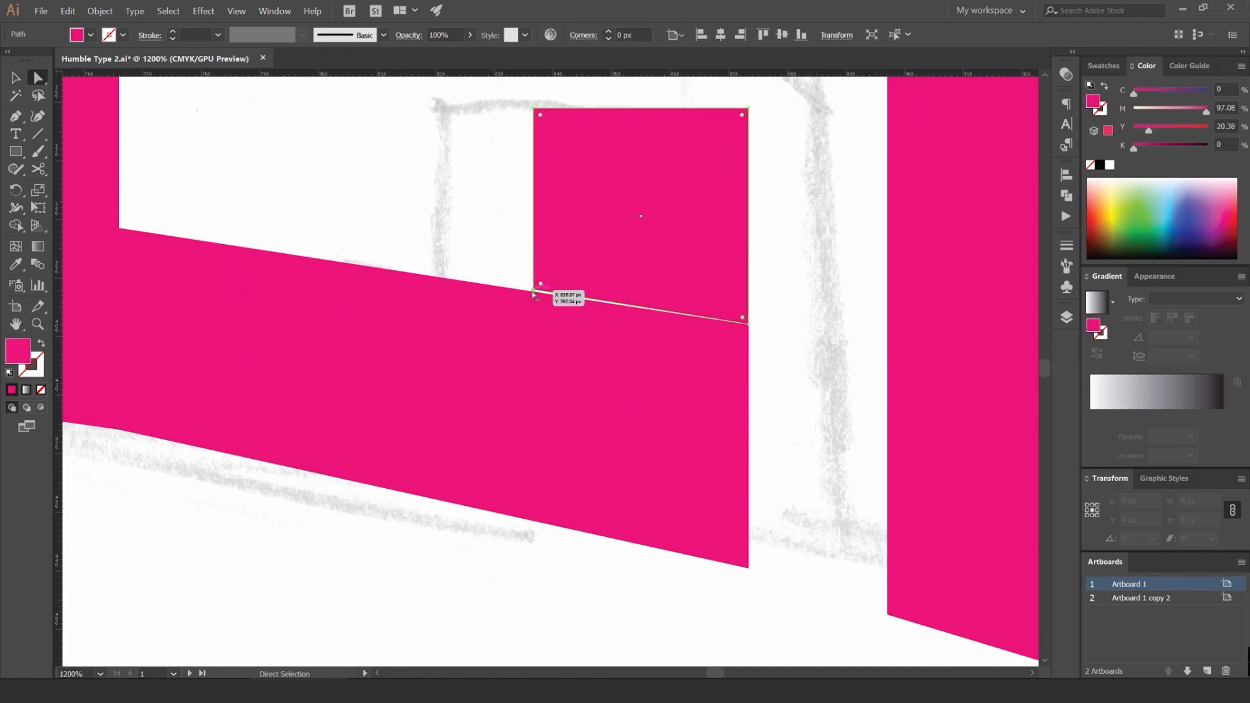
pyautogui.moveTo(748, 326); pyautogui.dragTo(749, 333)
pyautogui.click(771, 295)
pyautogui.scroll(-4, 771, 294)
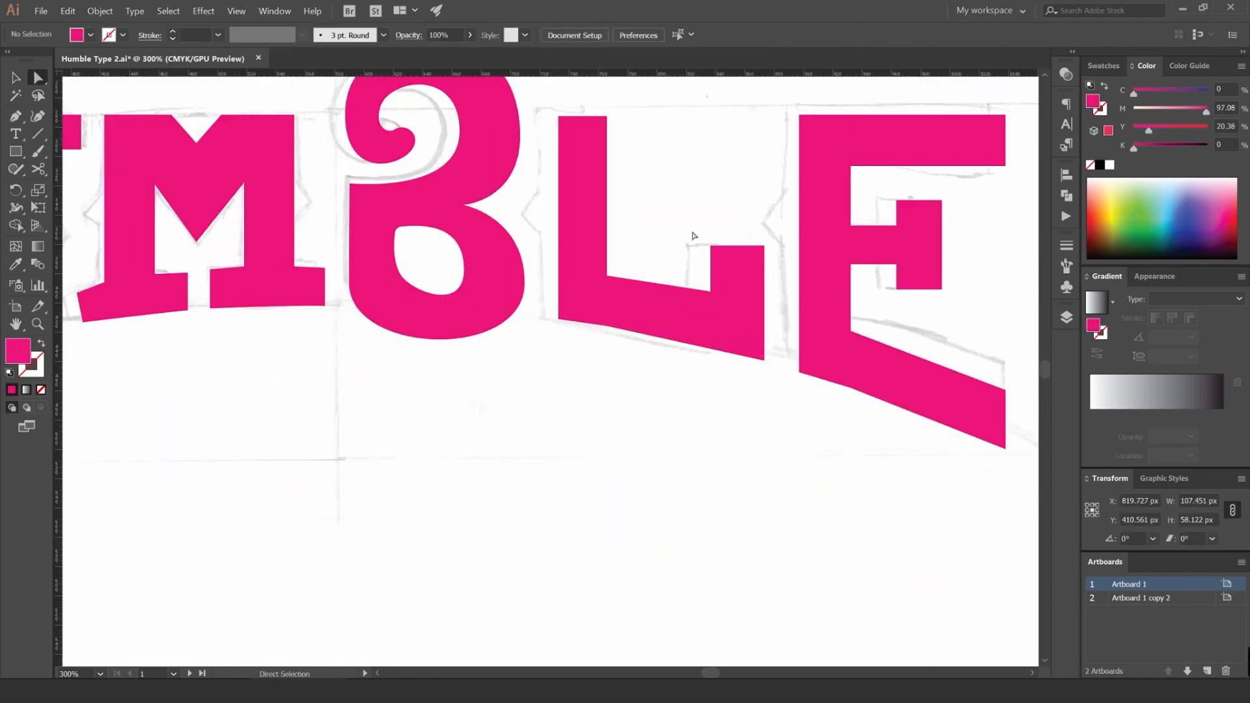
pyautogui.scroll(-4, 684, 242)
pyautogui.scroll(-2, 681, 252)
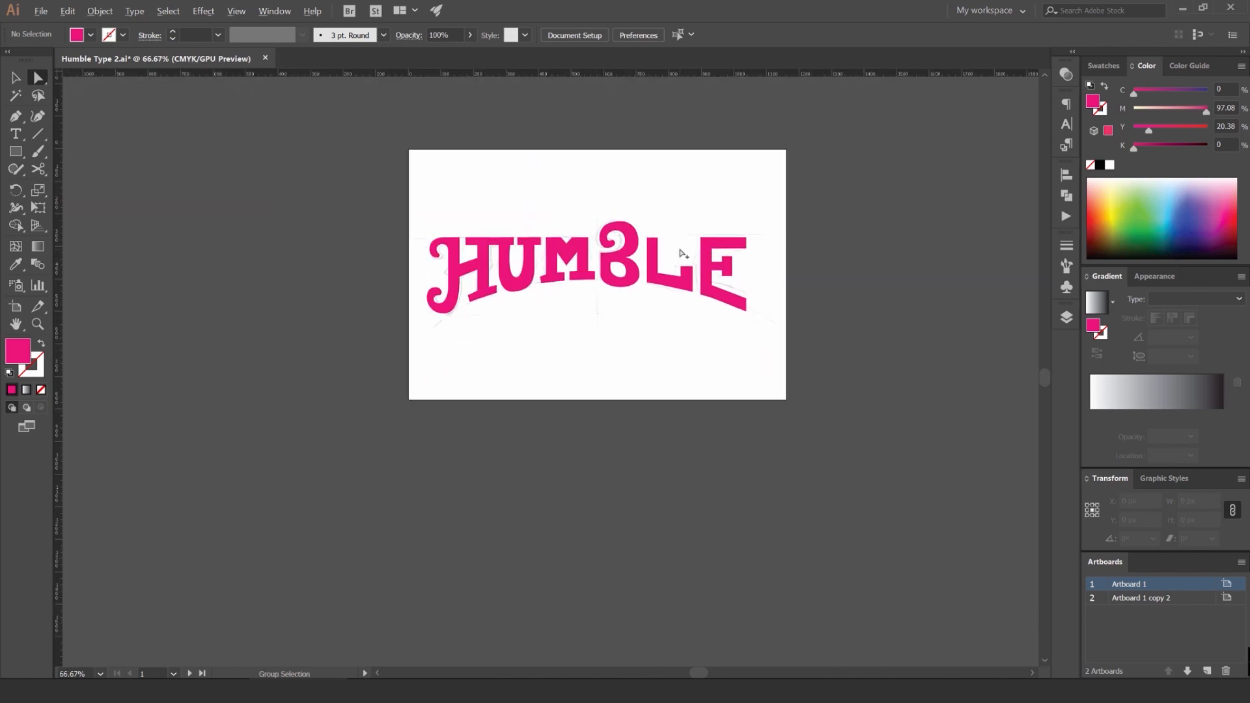
pyautogui.moveTo(681, 253); pyautogui.dragTo(624, 247)
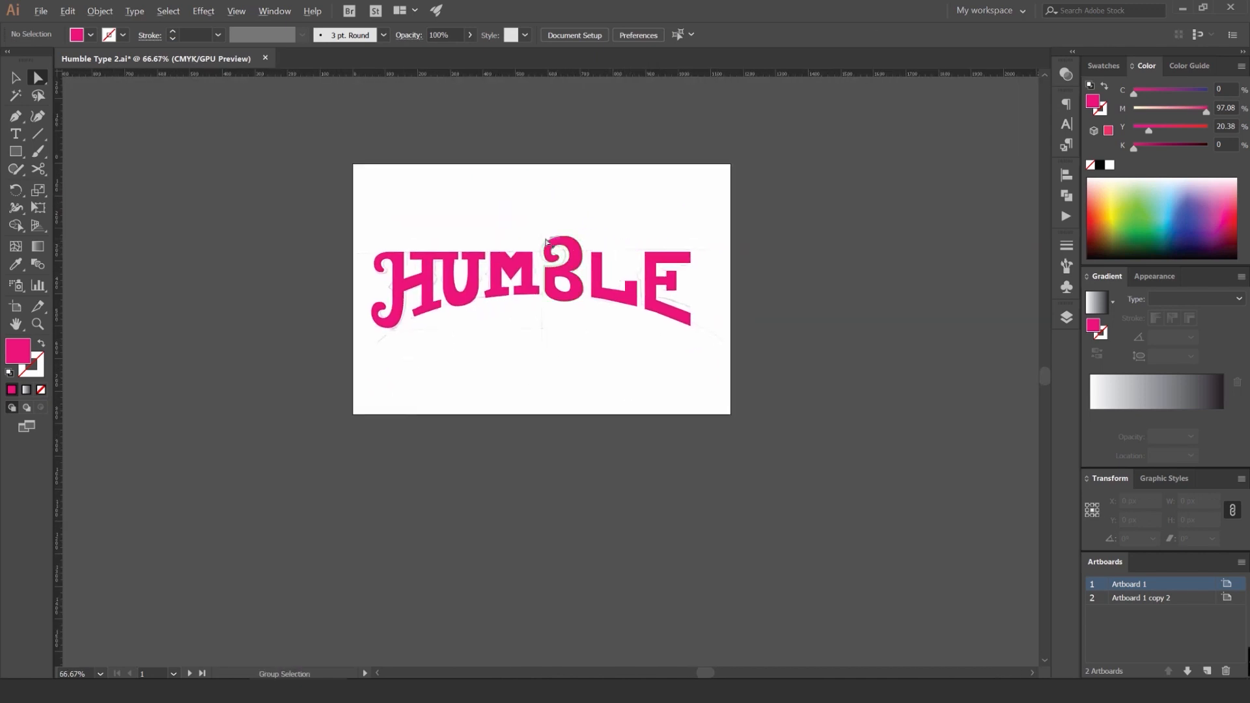
pyautogui.scroll(2, 546, 242)
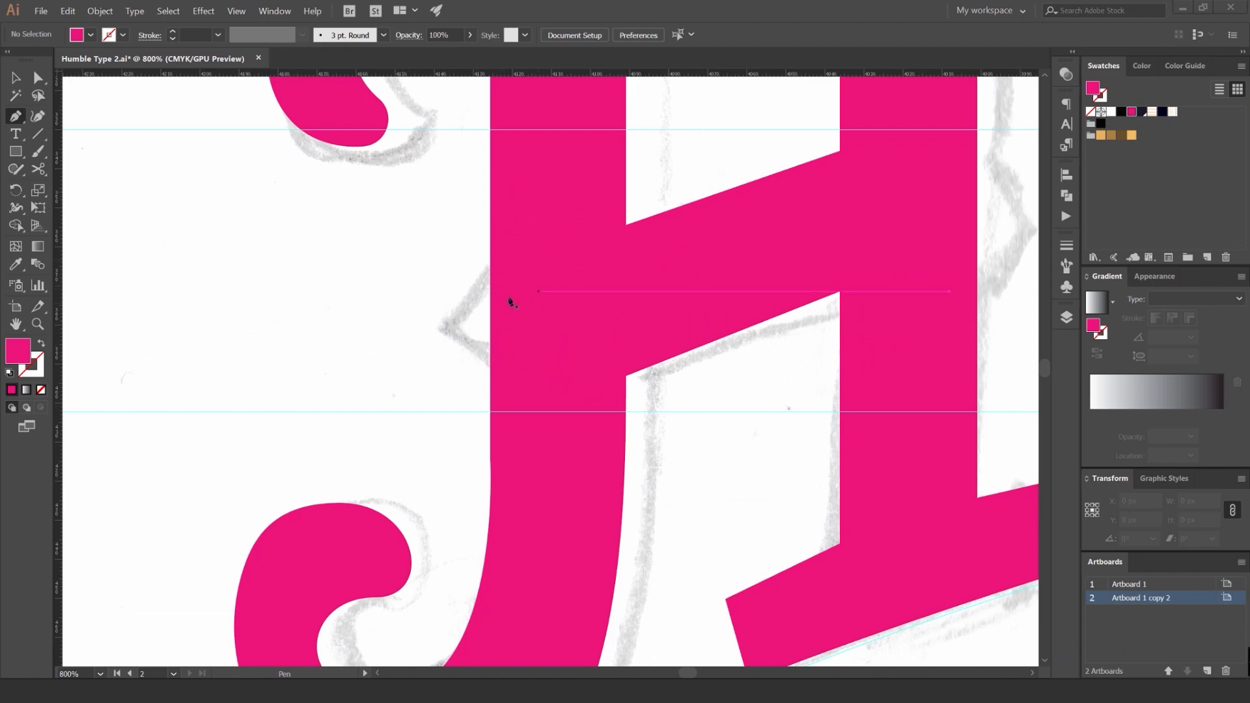
# Step: Create a three-point star as a magenta triangle about 32 × 37 px, pointing left, beside the H's left stem
pyautogui.click(16, 154)
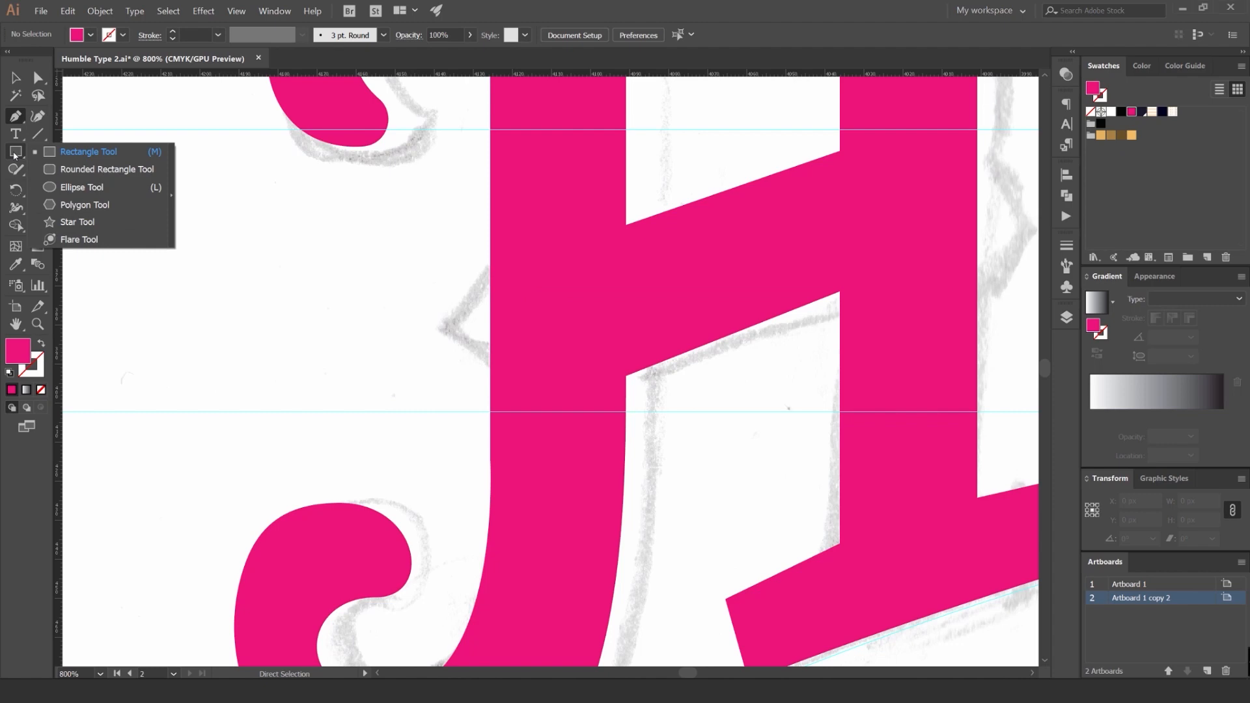
pyautogui.click(87, 223)
pyautogui.moveTo(325, 290); pyautogui.dragTo(368, 212)
pyautogui.press('Down')
pyautogui.press('Down')
pyautogui.press('v')
pyautogui.moveTo(375, 262); pyautogui.dragTo(525, 261)
pyautogui.moveTo(462, 319); pyautogui.dragTo(380, 312)
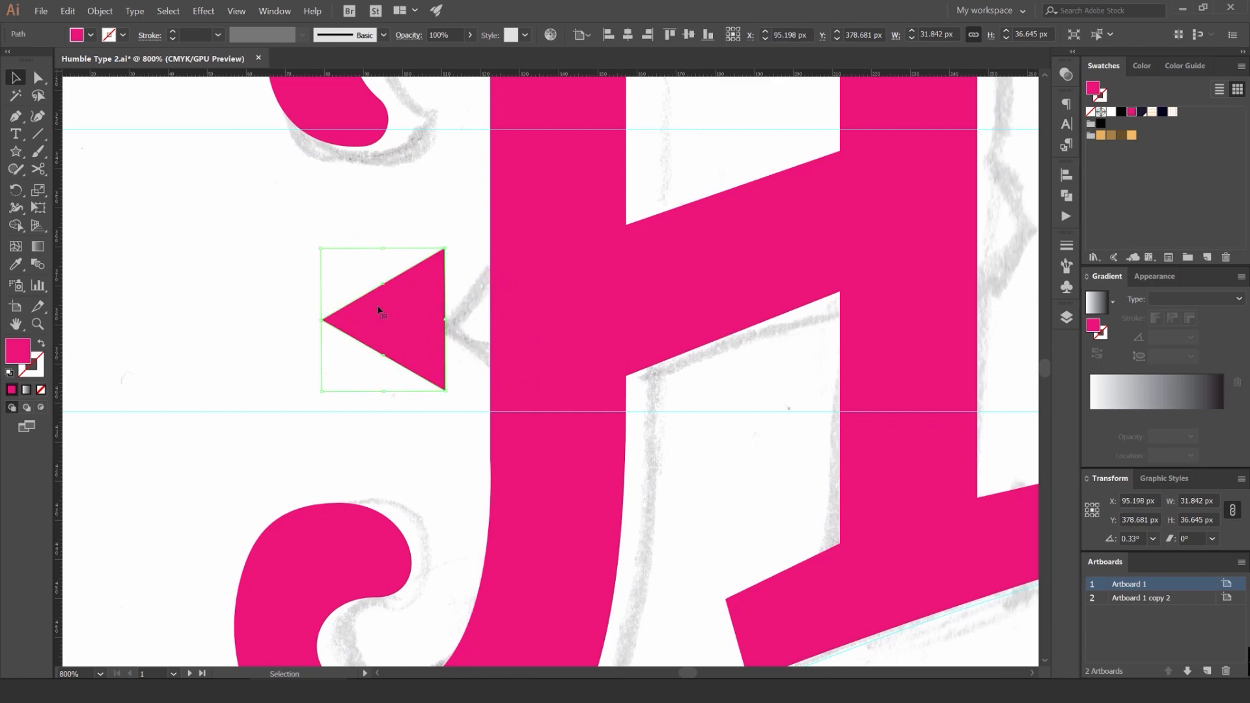
# Step: Try extending the triangle by nudging its tip anchor outward
pyautogui.press('a')
pyautogui.click(325, 319)
pyautogui.press('Left')
pyautogui.press('Left')
pyautogui.press('Left')
pyautogui.press('Left')
pyautogui.press('Left')
pyautogui.press('Left')
pyautogui.press('Left')
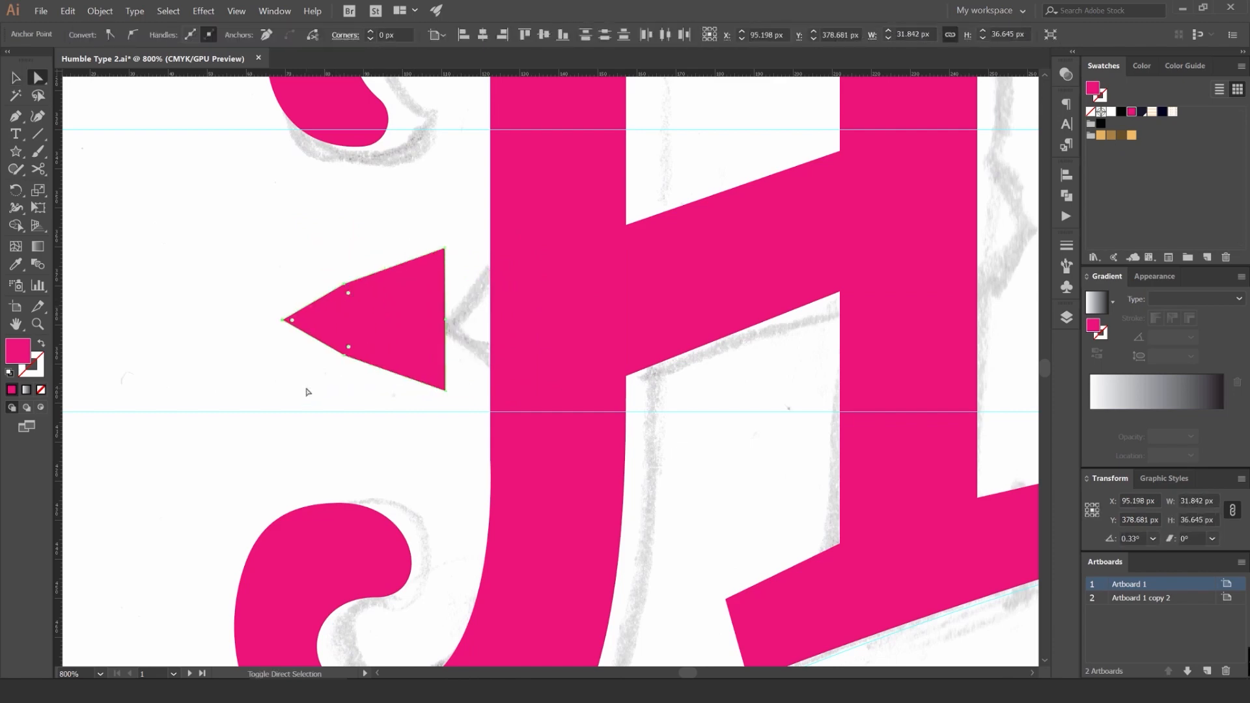
pyautogui.hotkey('ctrl', 'z')
# Step: Remove the extra anchor points midway along the triangle's slanted sides, keeping a closed three-cornered shape
pyautogui.click(373, 280)
pyautogui.scroll(1, 377, 280)
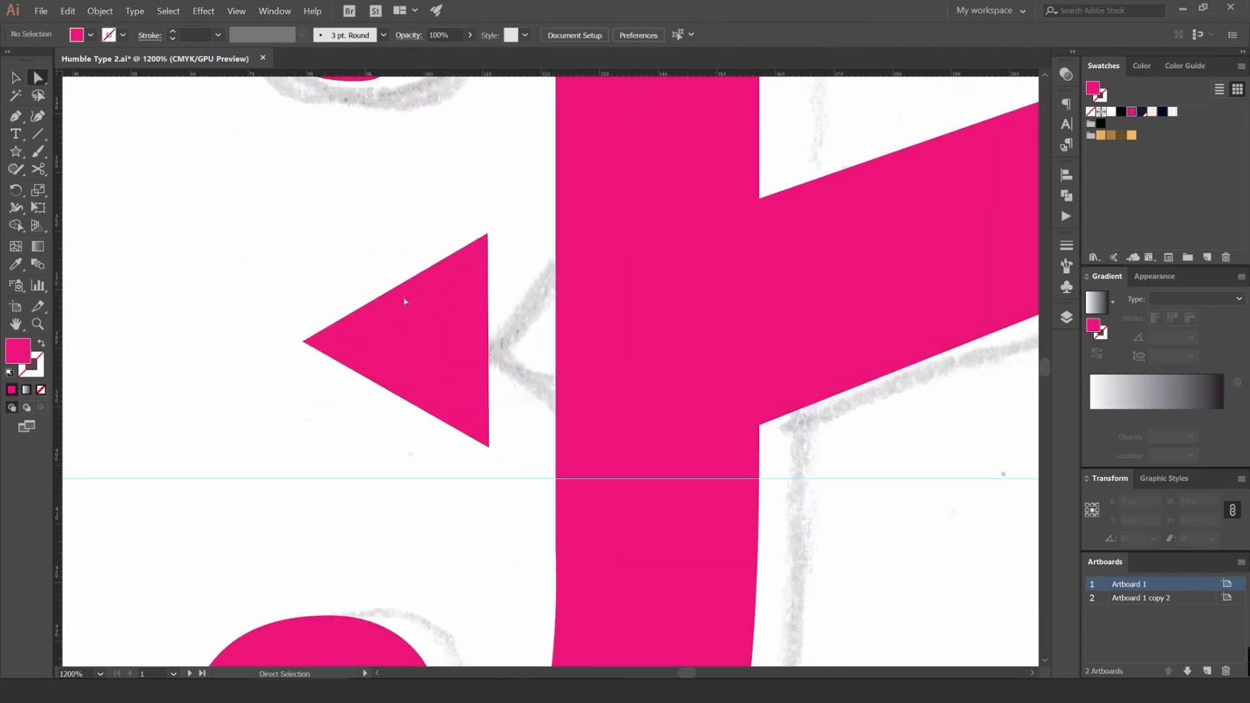
pyautogui.moveTo(426, 241); pyautogui.dragTo(389, 442)
pyautogui.click(396, 319)
pyautogui.press('v')
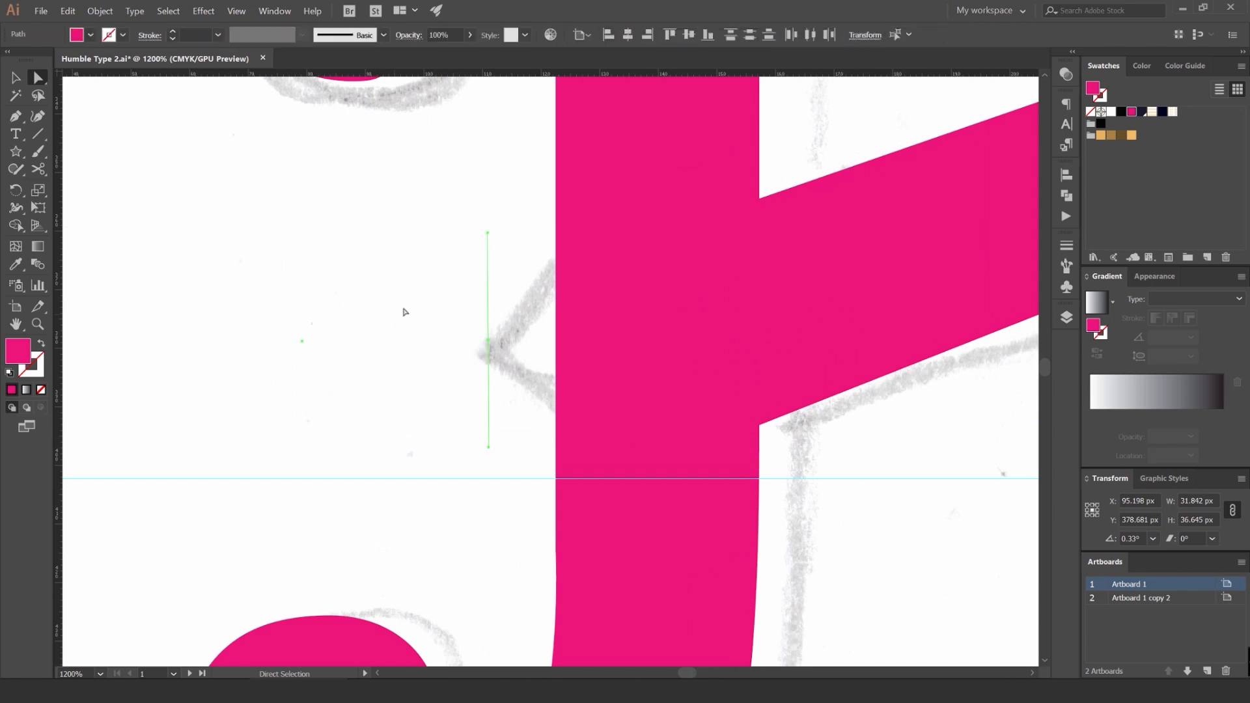
pyautogui.click(421, 221)
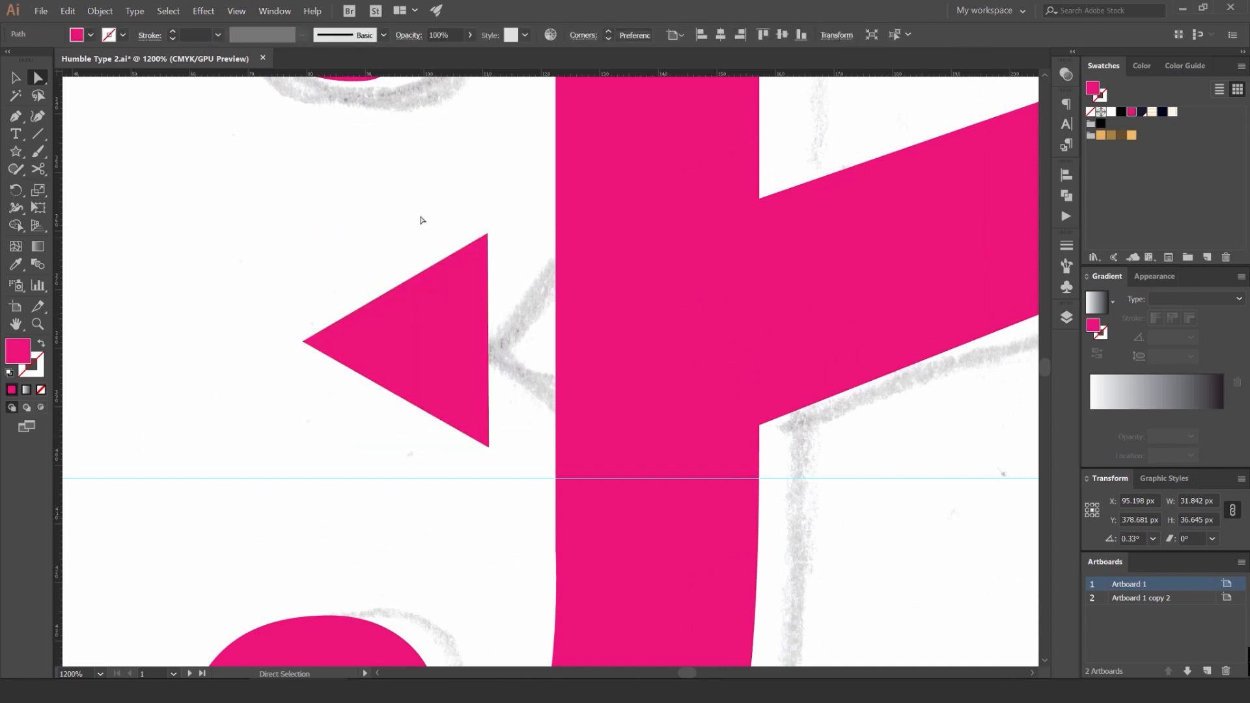
# Step: Try stretching the simplified triangle's tip far away from the H
pyautogui.click(453, 275)
pyautogui.press('a')
pyautogui.click(303, 343)
pyautogui.moveTo(303, 342); pyautogui.dragTo(123, 341)
pyautogui.hotkey('ctrl', 'z')
pyautogui.click(438, 229)
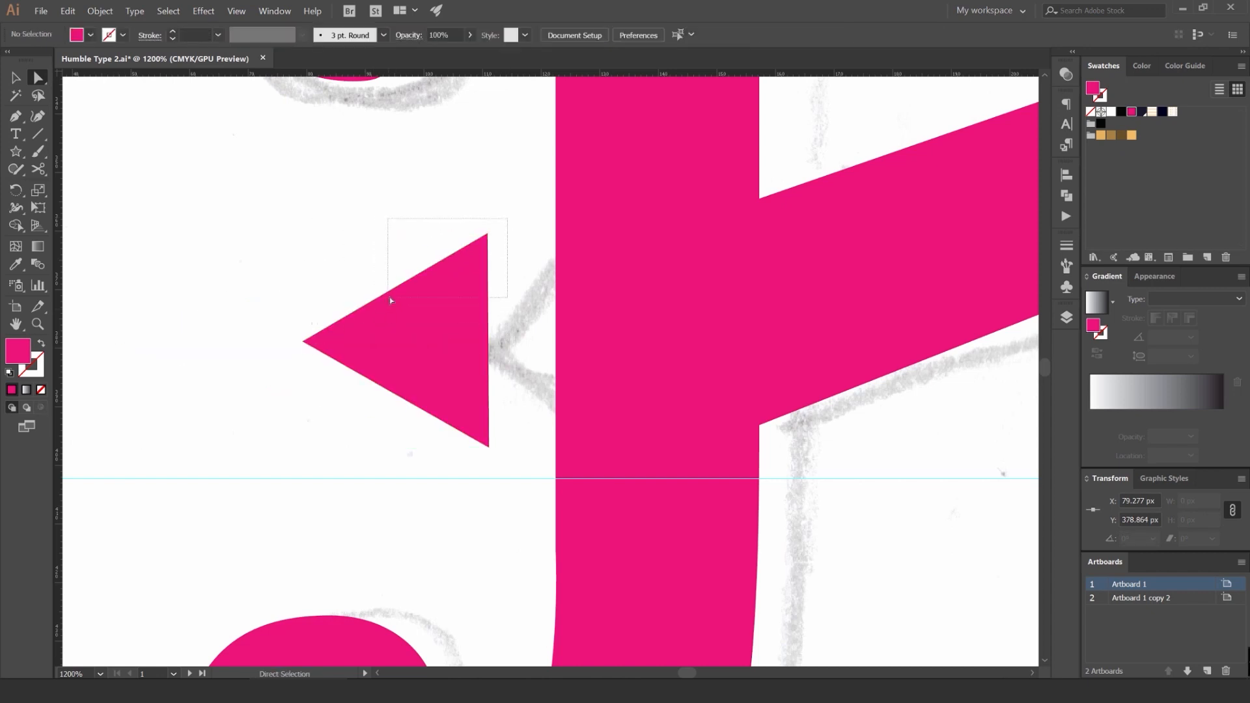
# Step: Enlarge the triangle to about 34.8 × 43.6 px by moving its upper, lower and tip anchors outward
pyautogui.moveTo(391, 300); pyautogui.dragTo(392, 298)
pyautogui.press('Up')
pyautogui.press('Up')
pyautogui.press('Up')
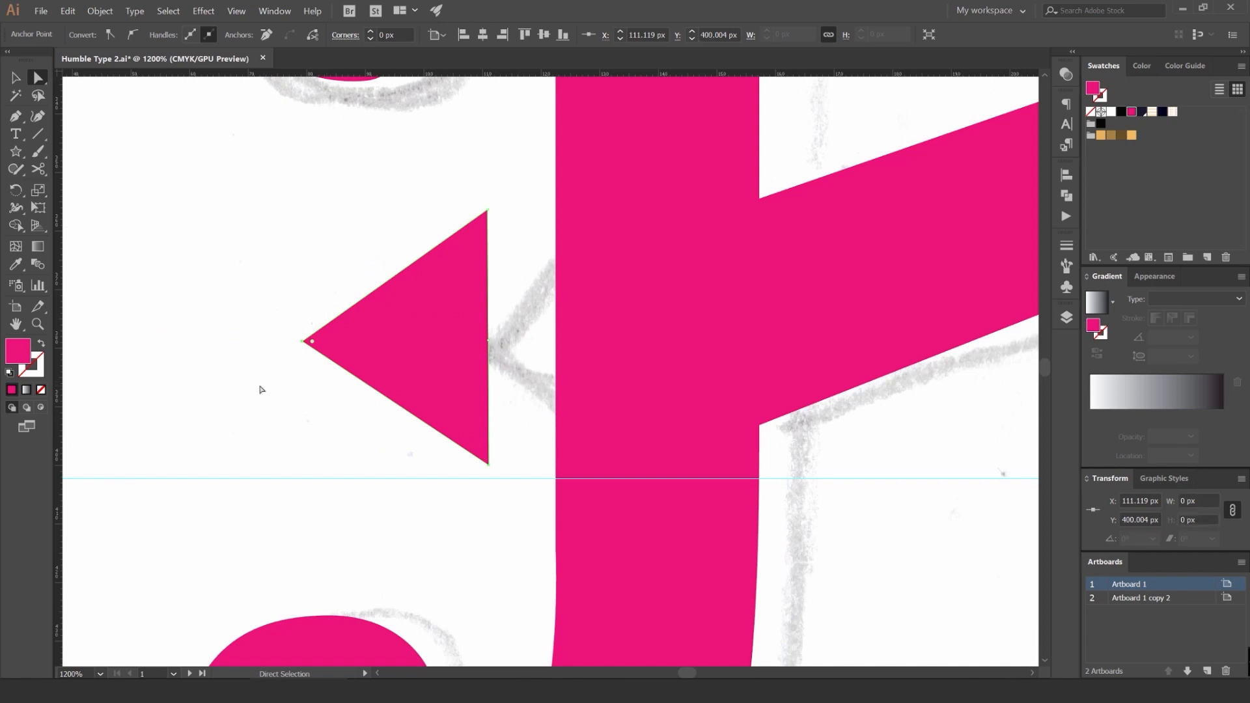
pyautogui.press('Left')
pyautogui.press('Left')
pyautogui.press('Left')
pyautogui.click(343, 252)
# Step: Place the triangle on the outer edge of the H's left stem as a pointed spur, resized to about 19 × 35 px
pyautogui.moveTo(488, 340); pyautogui.dragTo(655, 340)
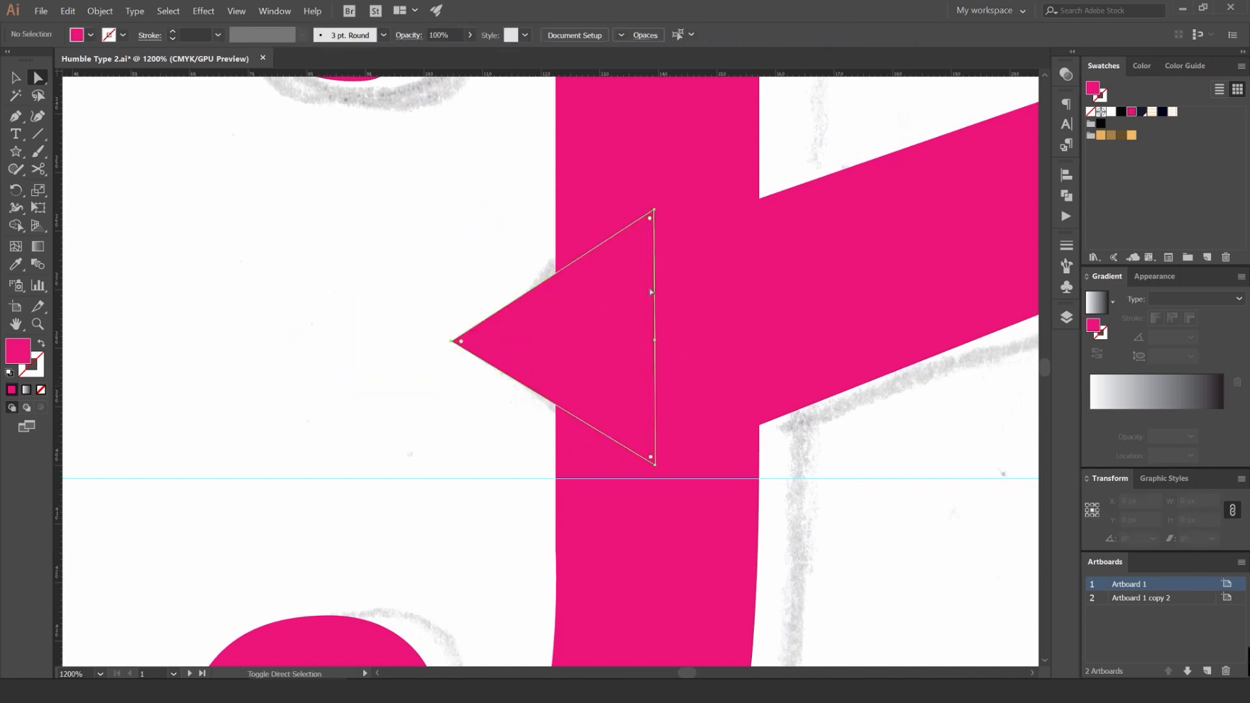
pyautogui.click(651, 292)
pyautogui.press('v')
pyautogui.moveTo(655, 209); pyautogui.dragTo(635, 230)
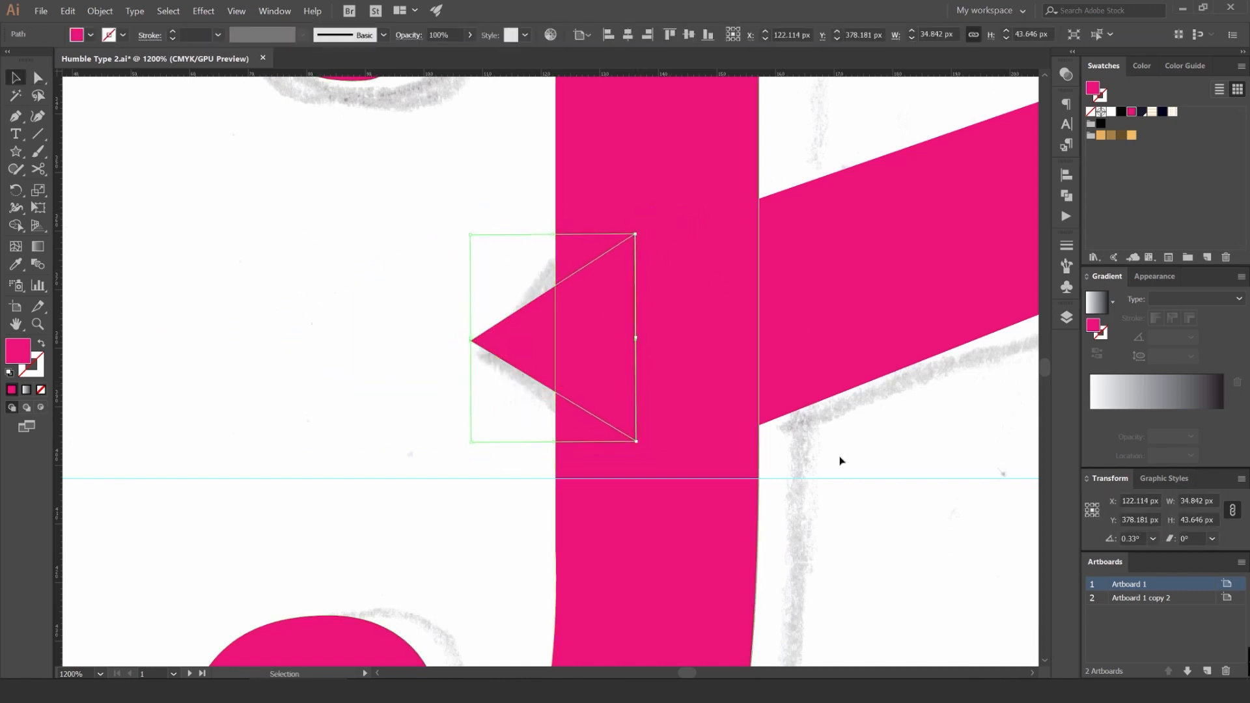
pyautogui.click(840, 461)
pyautogui.moveTo(595, 354); pyautogui.dragTo(568, 355)
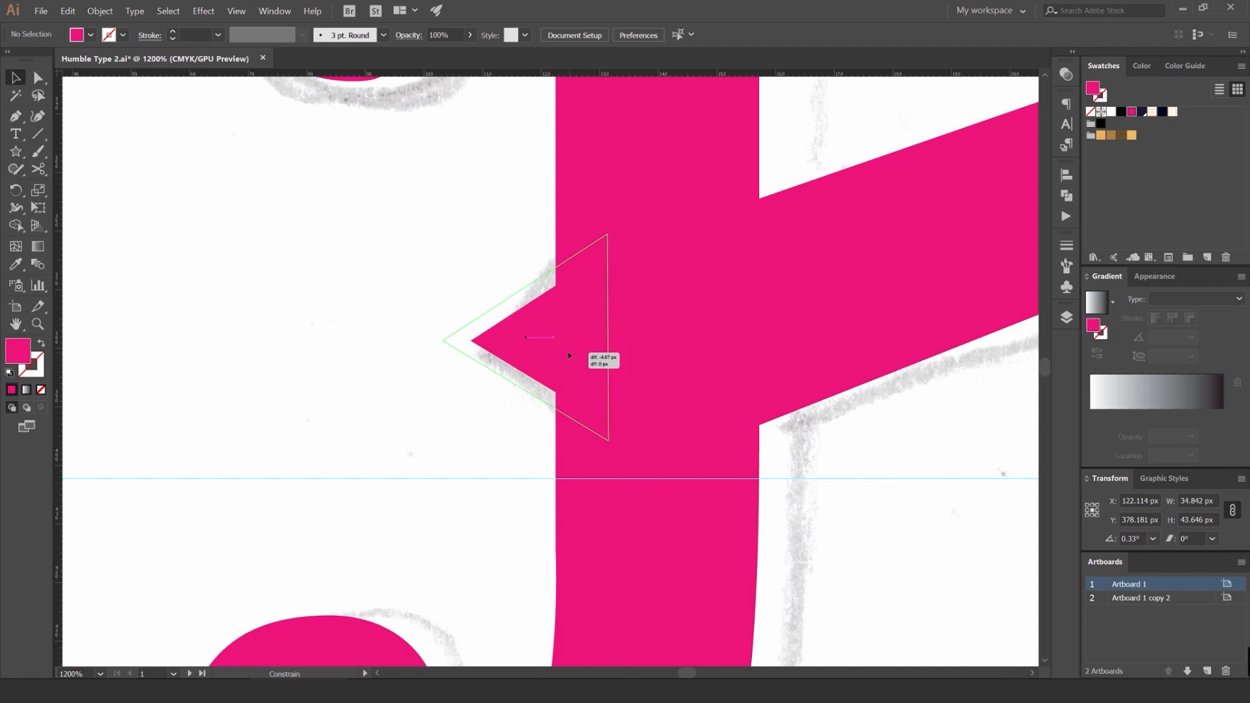
pyautogui.moveTo(447, 354); pyautogui.dragTo(534, 339)
pyautogui.click(944, 517)
# Step: Duplicate the spur onto the outer edge of the H's right stem and rotate the copy 180° to point outward
pyautogui.scroll(-2, 936, 505)
pyautogui.moveTo(910, 477); pyautogui.dragTo(644, 276)
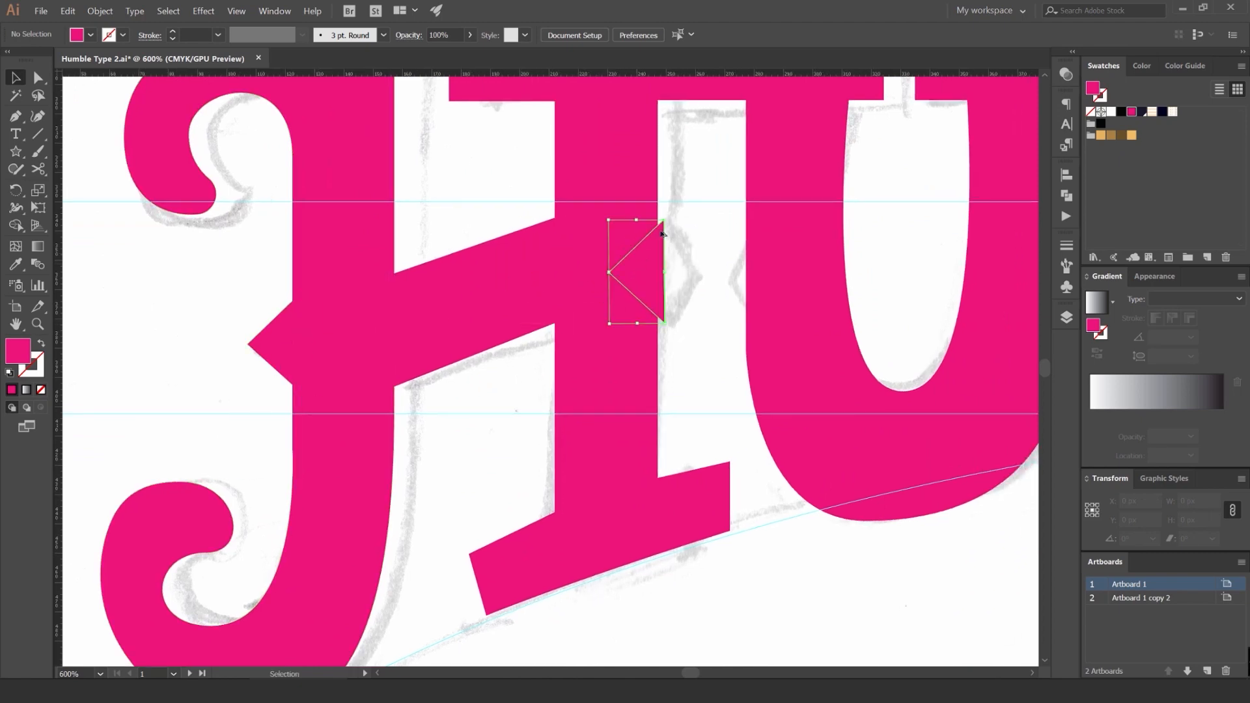
pyautogui.moveTo(667, 216); pyautogui.dragTo(622, 364)
pyautogui.scroll(1, 660, 261)
pyautogui.moveTo(620, 273); pyautogui.dragTo(670, 238)
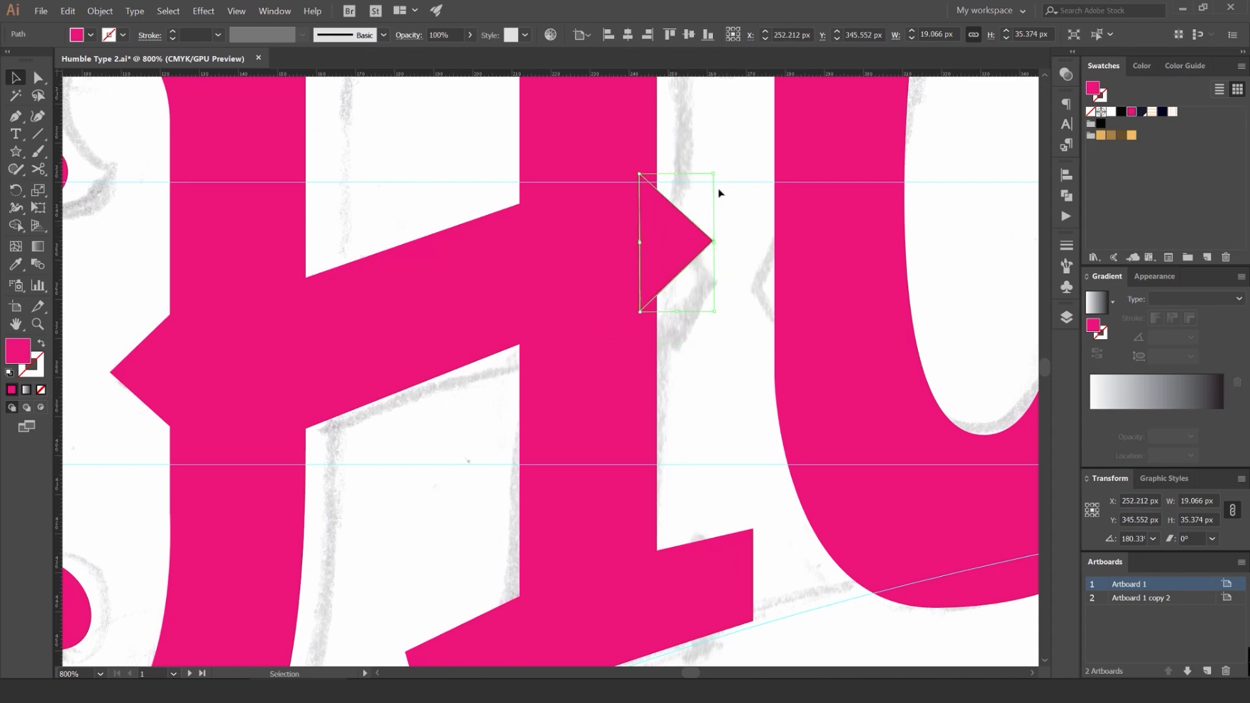
# Step: Duplicate the spur onto the U's left stem, rotate it 180° to face the H, and align its tip with the H's spur
pyautogui.moveTo(716, 192); pyautogui.dragTo(505, 271)
pyautogui.click(556, 208)
pyautogui.scroll(-3, 545, 208)
pyautogui.scroll(2, 413, 253)
pyautogui.scroll(1, 413, 252)
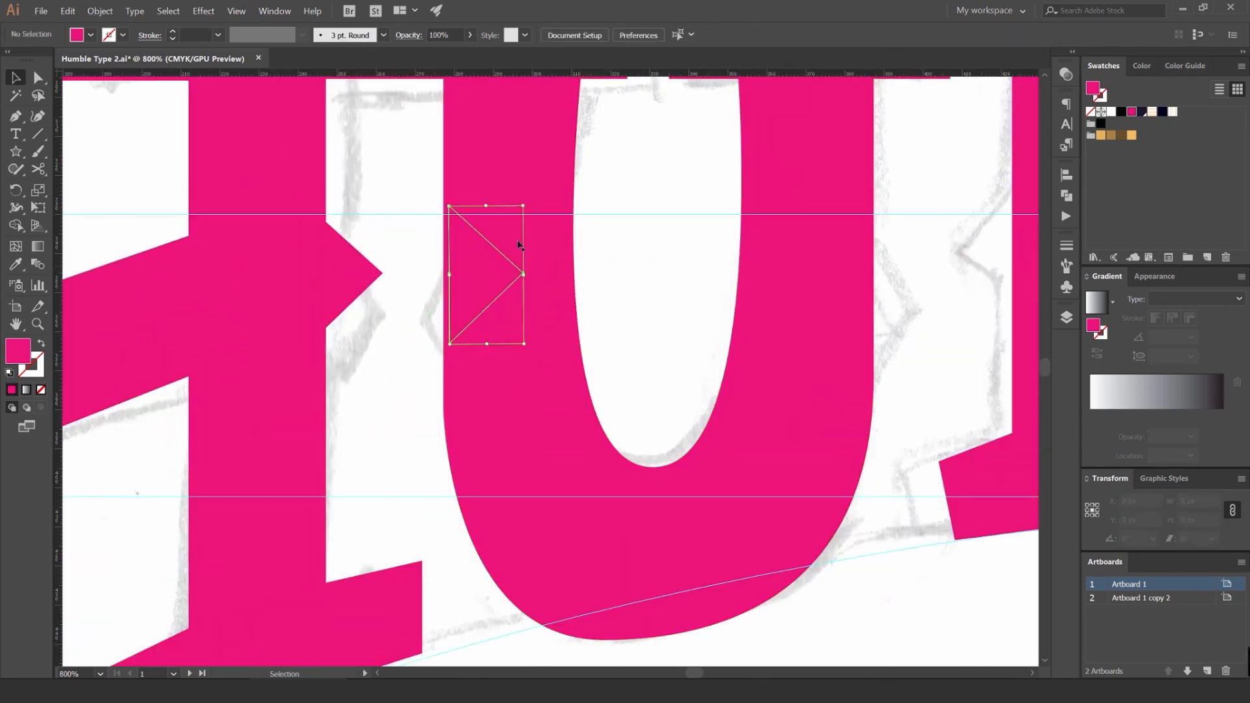
pyautogui.moveTo(526, 208); pyautogui.dragTo(459, 267)
pyautogui.scroll(4, 406, 254)
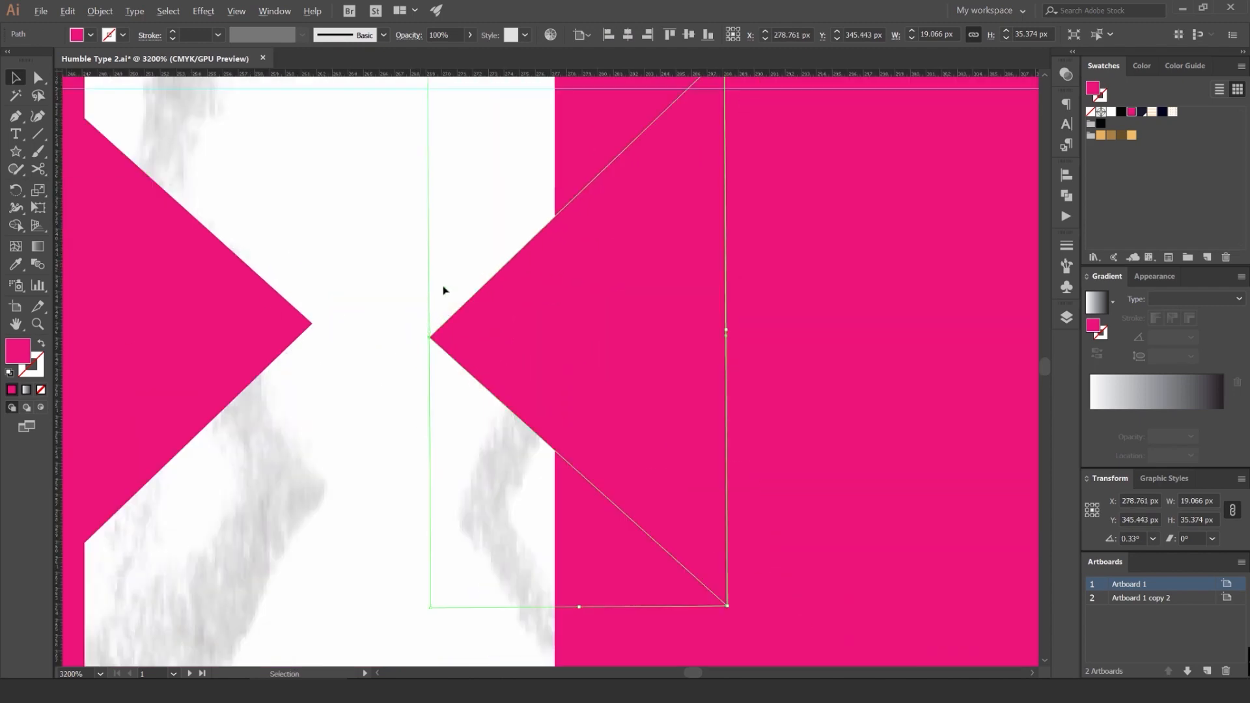
pyautogui.moveTo(487, 335); pyautogui.dragTo(486, 321)
pyautogui.scroll(-3, 467, 318)
pyautogui.click(419, 243)
pyautogui.scroll(-2, 310, 232)
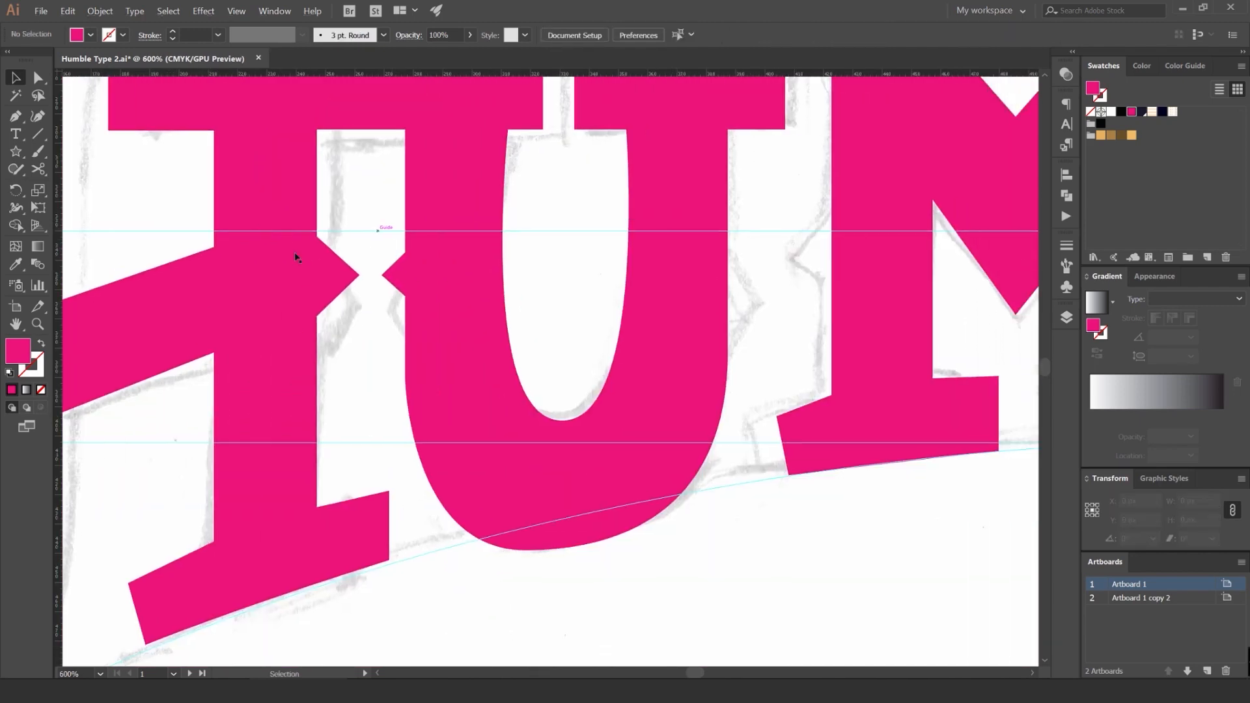
# Step: Nudge the U's left spur 5 px toward the H's spur
pyautogui.click(395, 282)
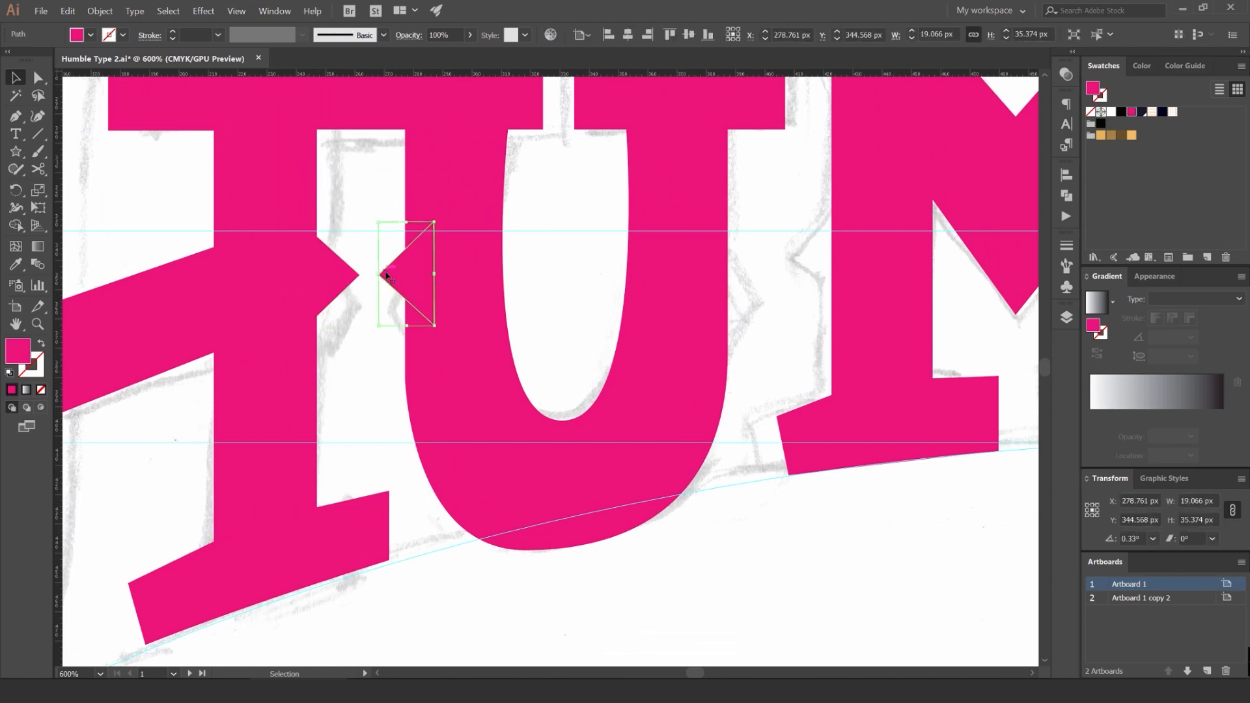
pyautogui.press('Left')
pyautogui.press('Left')
pyautogui.press('Left')
pyautogui.press('Left')
pyautogui.click(369, 217)
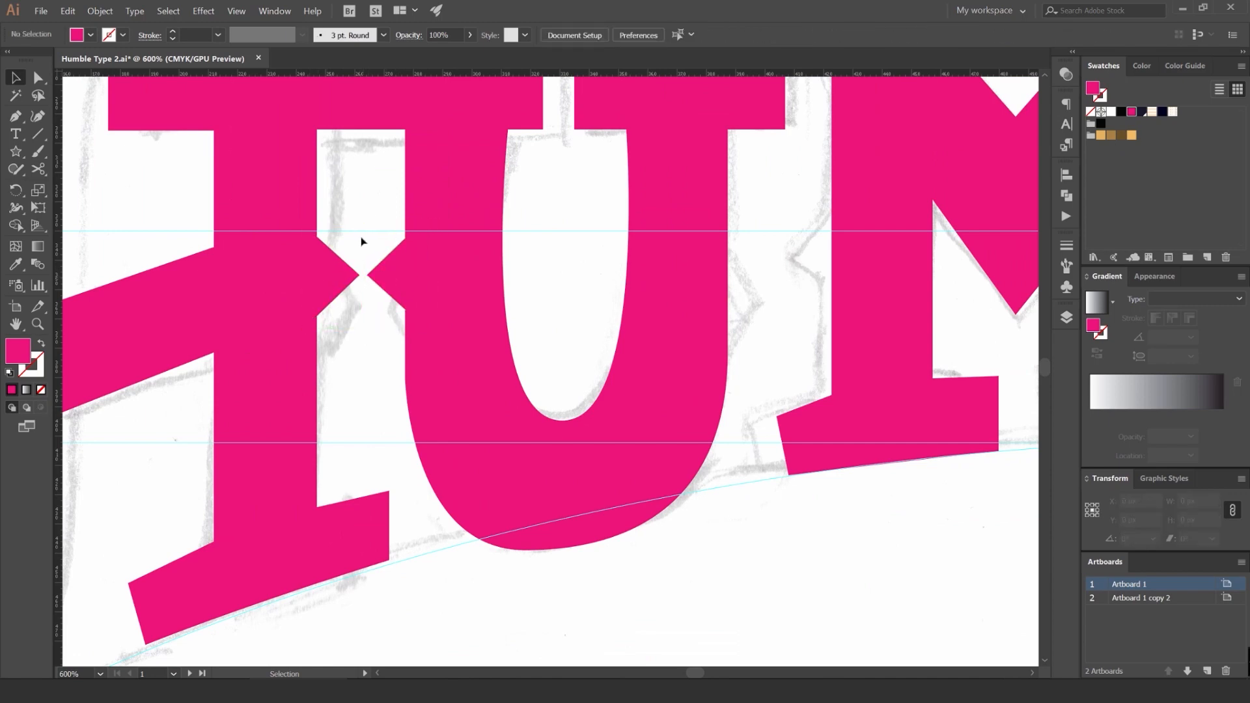
# Step: Try shifting the U's left spur back toward the right
pyautogui.scroll(-3, 353, 246)
pyautogui.scroll(3, 358, 246)
pyautogui.moveTo(362, 245); pyautogui.dragTo(190, 242)
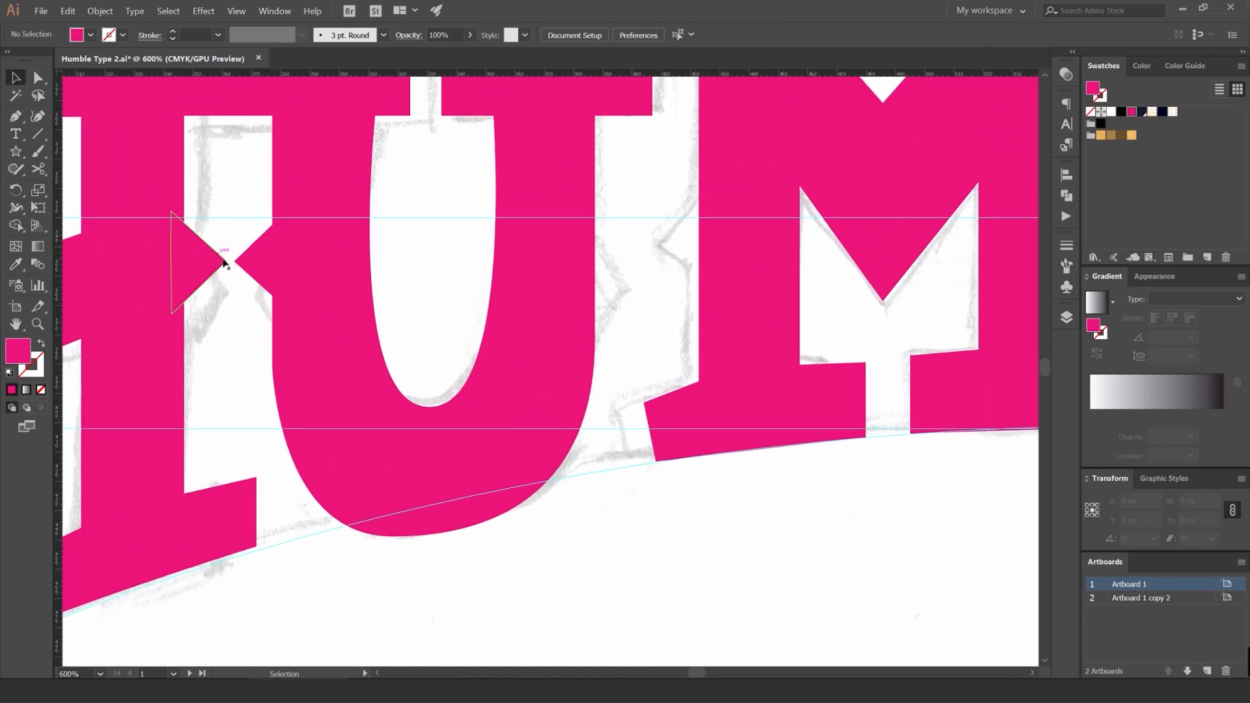
pyautogui.click(265, 244)
pyautogui.moveTo(271, 256); pyautogui.dragTo(297, 255)
pyautogui.hotkey('ctrl', 'z')
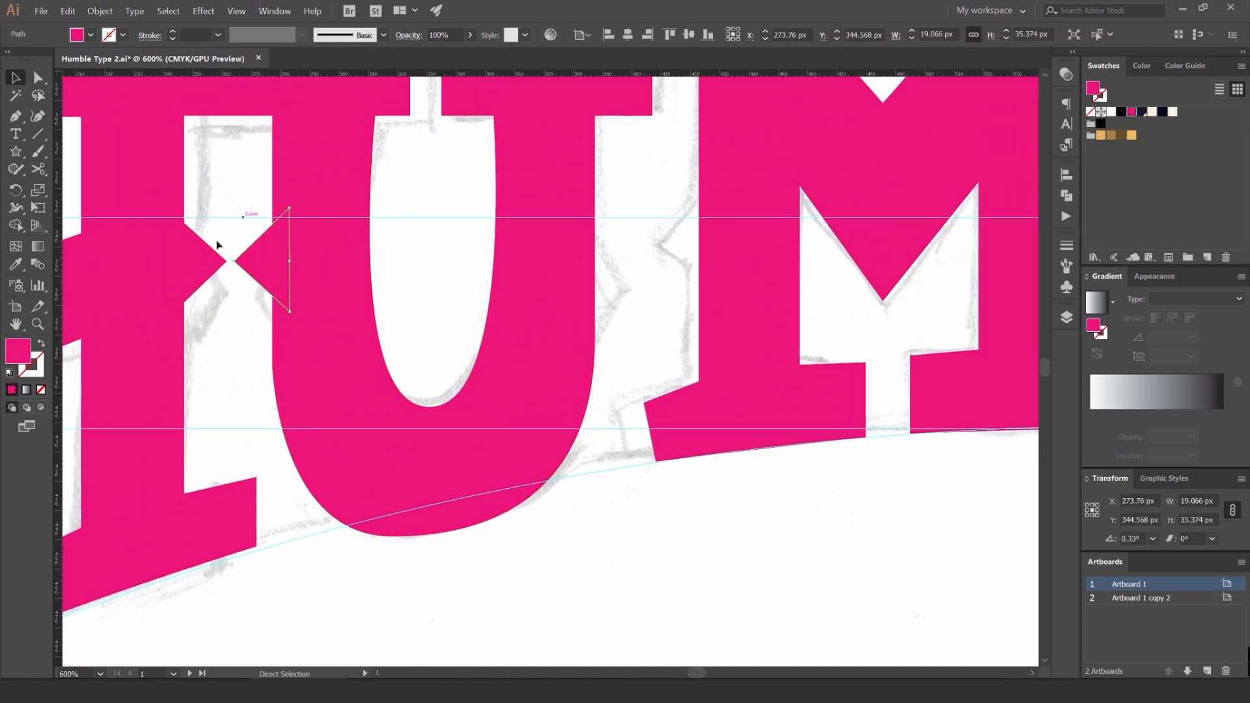
# Step: Duplicate the matching spurs onto the U's right edge and both outer sides of the M, all at the same height
pyautogui.moveTo(199, 262); pyautogui.dragTo(611, 259)
pyautogui.moveTo(622, 202); pyautogui.dragTo(578, 211)
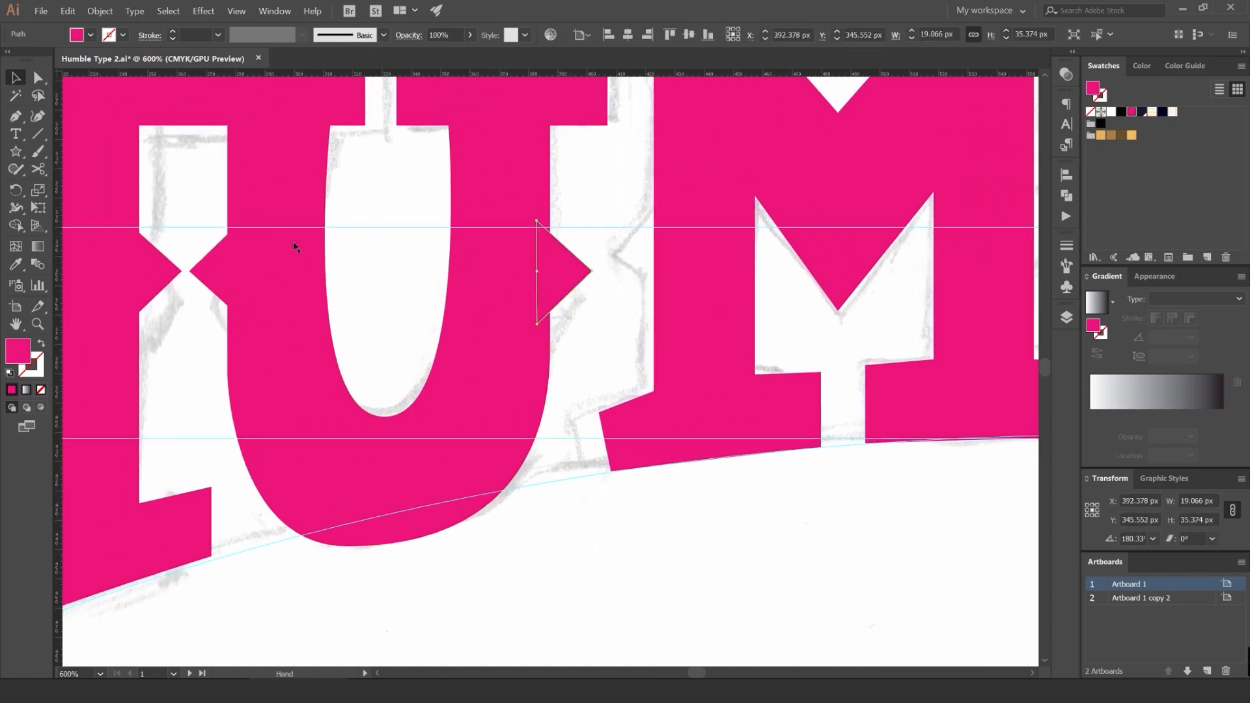
pyautogui.moveTo(212, 263); pyautogui.dragTo(631, 264)
pyautogui.hotkey('ctrl', '-')
pyautogui.hotkey('ctrl', '-')
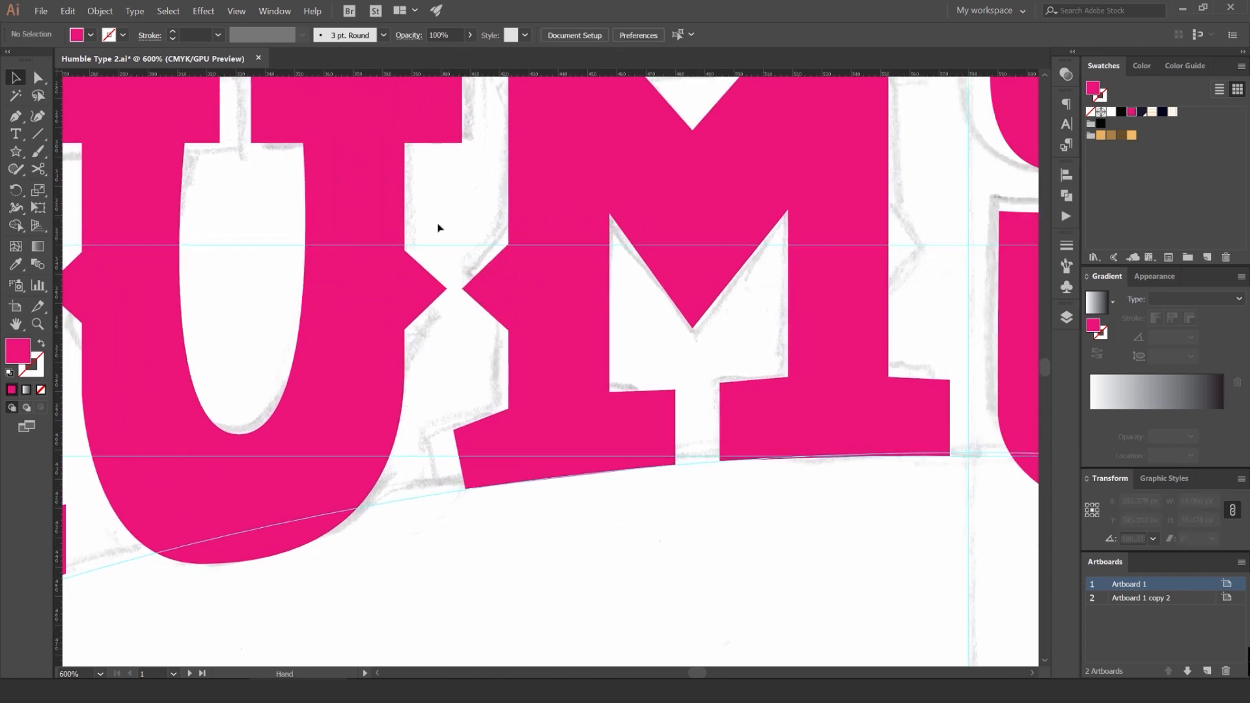
pyautogui.moveTo(371, 279); pyautogui.dragTo(567, 272)
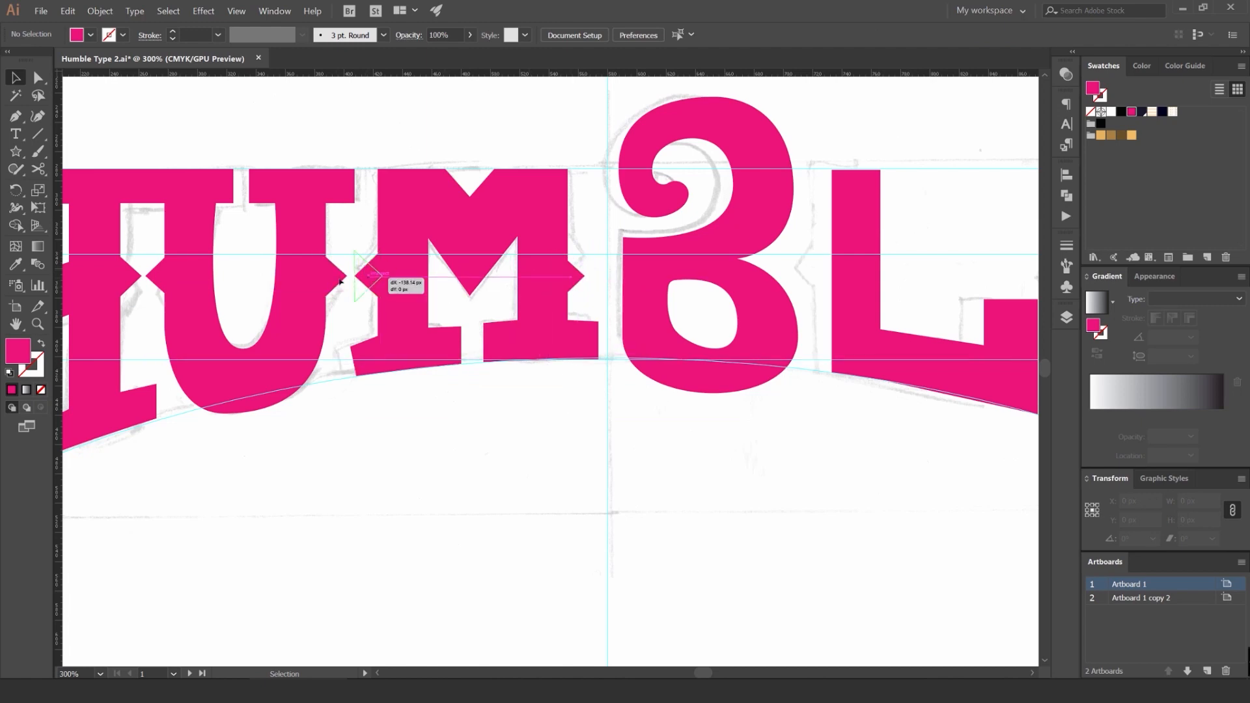
# Step: Duplicate the left-pointing triangular spur onto the left edges of the E and the L, level with the other spurs
pyautogui.moveTo(340, 280); pyautogui.dragTo(349, 279)
pyautogui.hotkey('ctrl', 'z')
pyautogui.click(608, 267)
pyautogui.moveTo(575, 252); pyautogui.dragTo(376, 257)
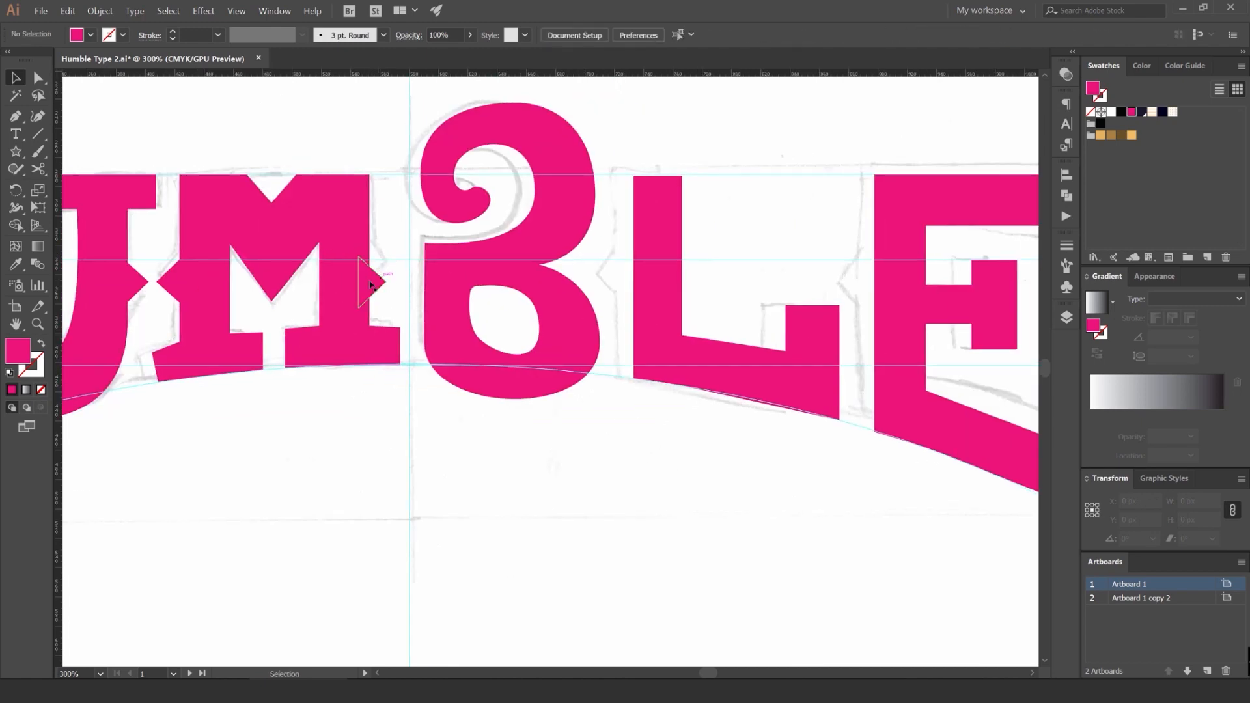
pyautogui.moveTo(175, 285); pyautogui.dragTo(846, 294)
pyautogui.scroll(5, 629, 279)
pyautogui.scroll(-3, 600, 294)
pyautogui.click(759, 266)
pyautogui.scroll(-2, 757, 266)
pyautogui.moveTo(758, 265); pyautogui.dragTo(606, 278)
# Step: Try shearing the H's right spur vertically so its tip slants upward, and undo the distortion
pyautogui.scroll(1, 664, 299)
pyautogui.scroll(-3, 539, 296)
pyautogui.scroll(-2, 505, 262)
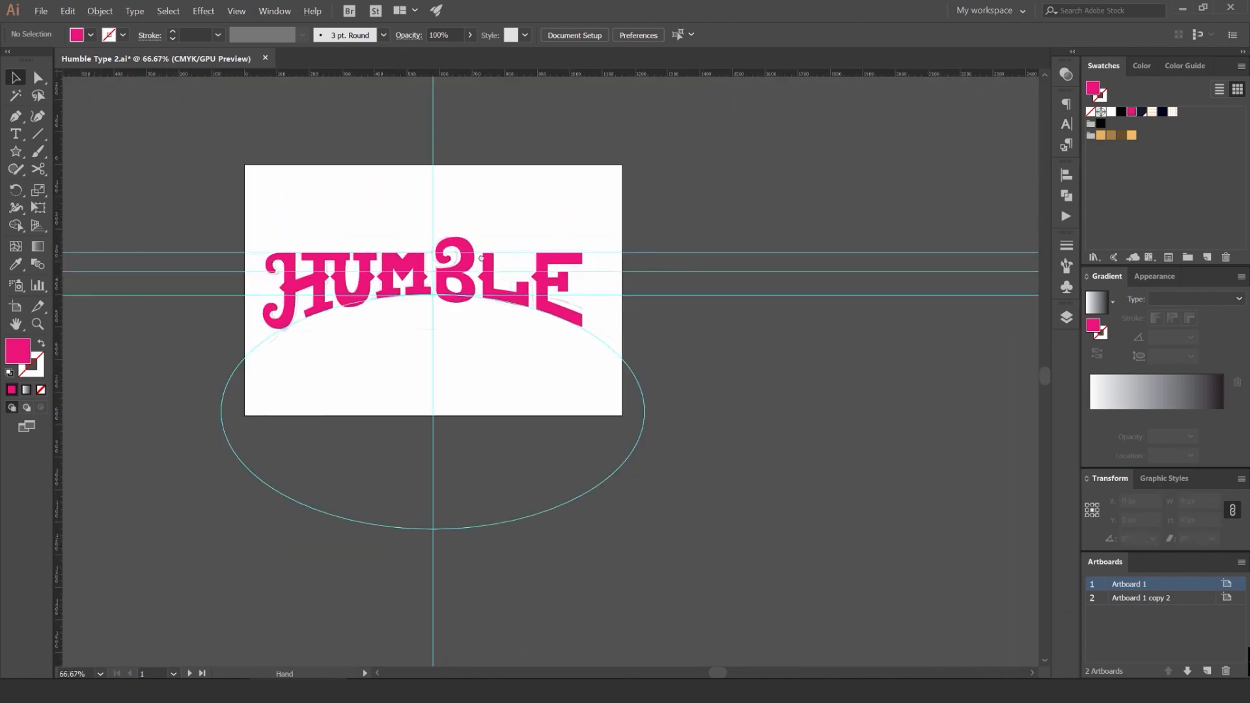
pyautogui.moveTo(370, 276); pyautogui.dragTo(480, 254)
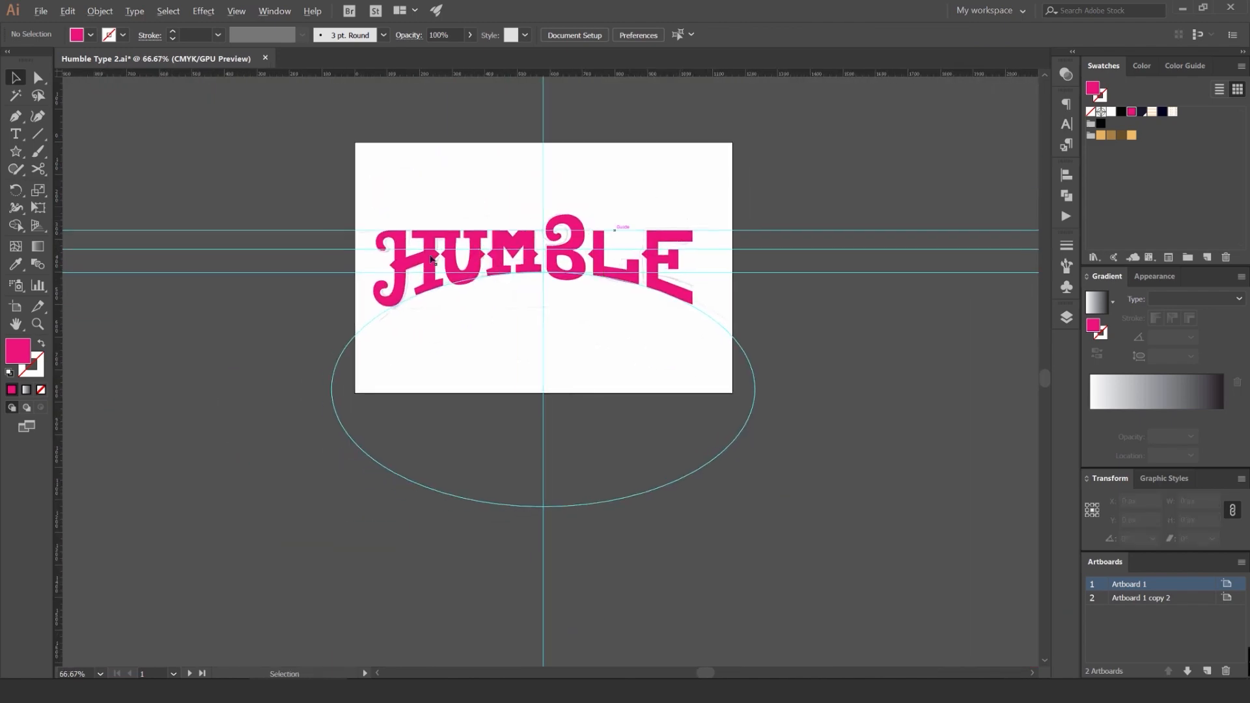
pyautogui.scroll(6, 430, 259)
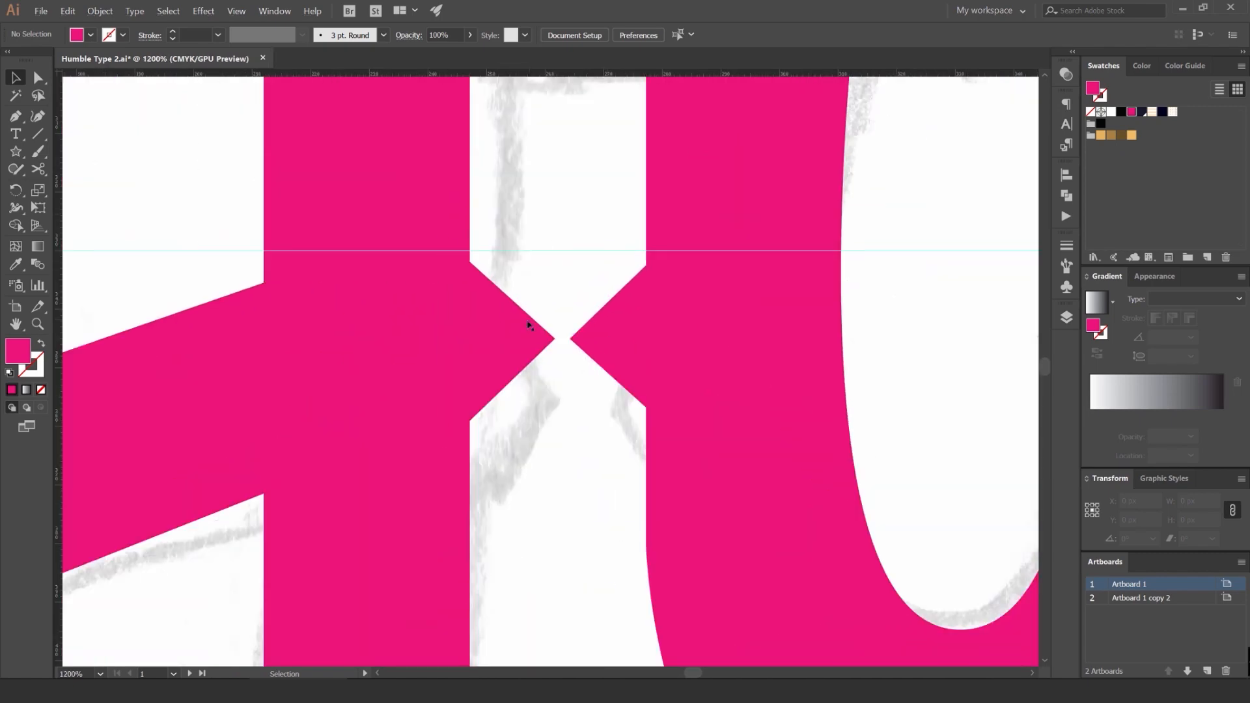
pyautogui.click(529, 325)
pyautogui.click(43, 193)
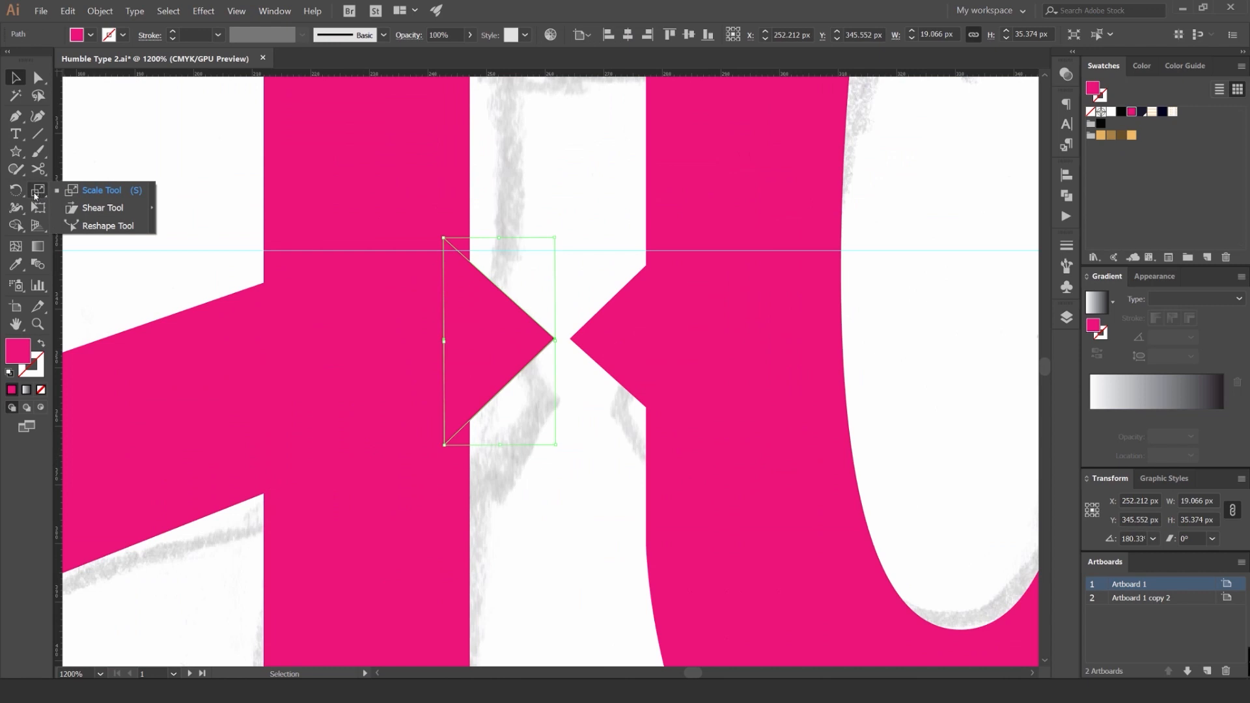
pyautogui.click(101, 208)
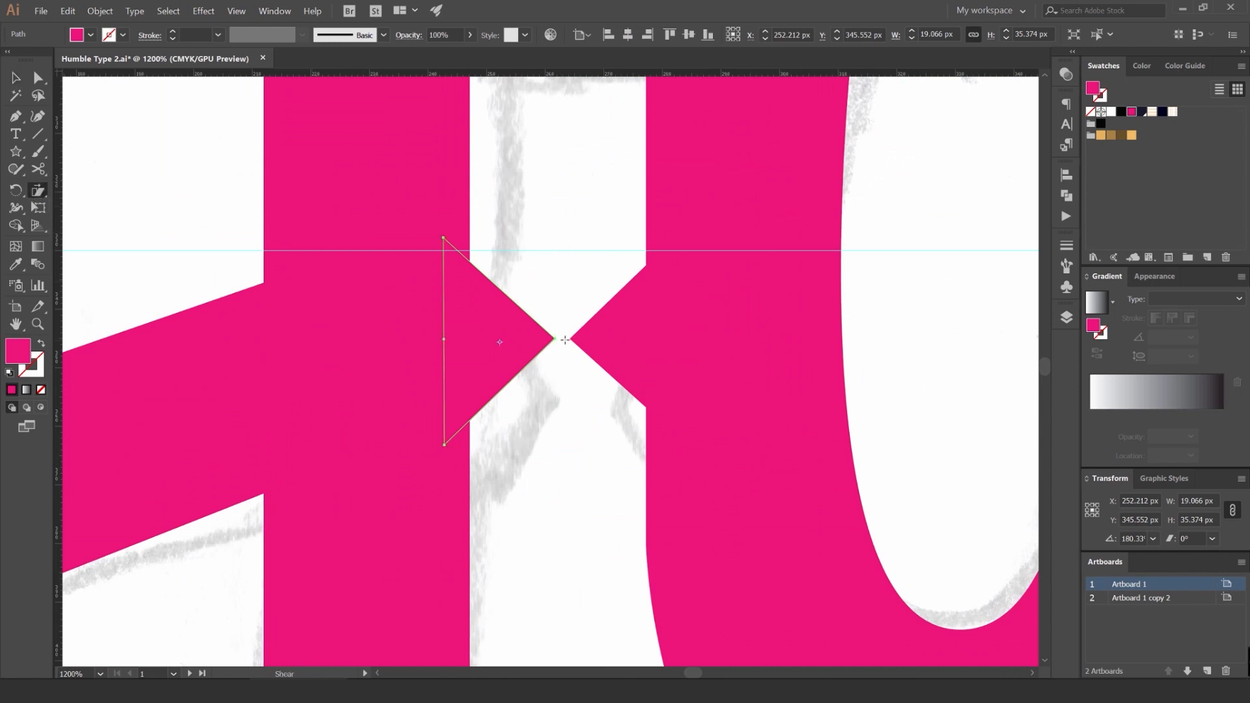
pyautogui.moveTo(555, 336); pyautogui.dragTo(560, 224)
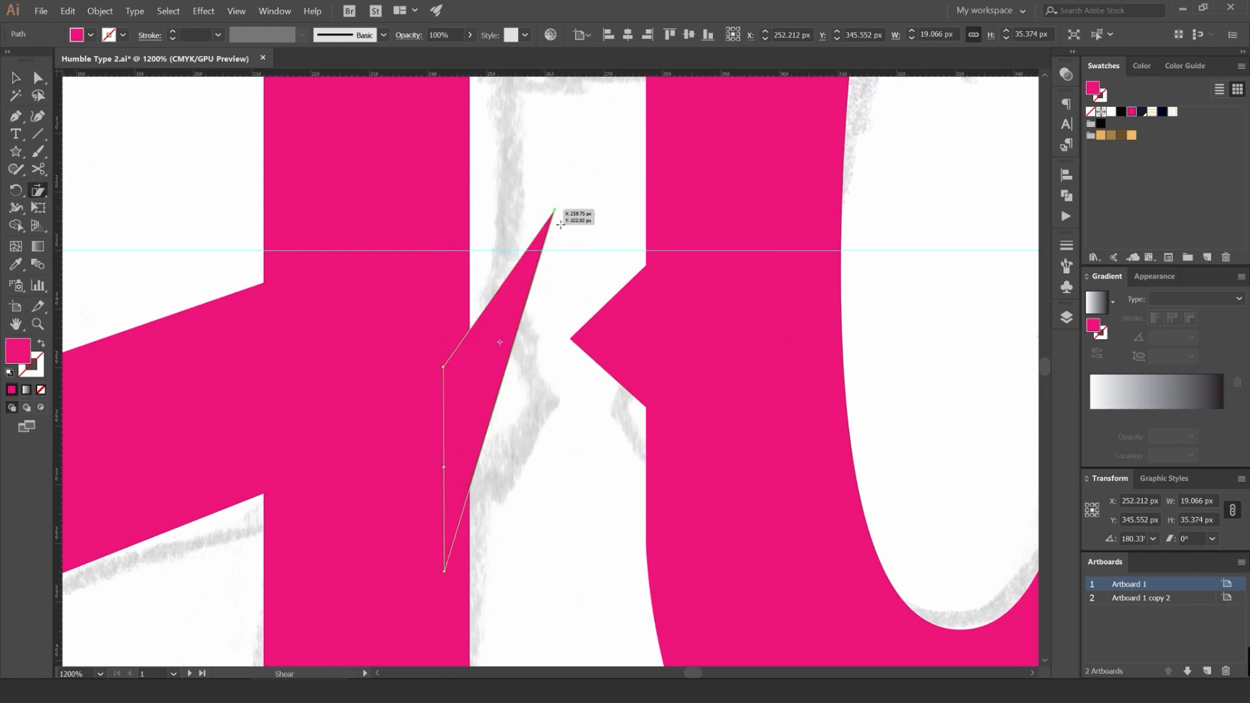
pyautogui.hotkey('ctrl', 'z')
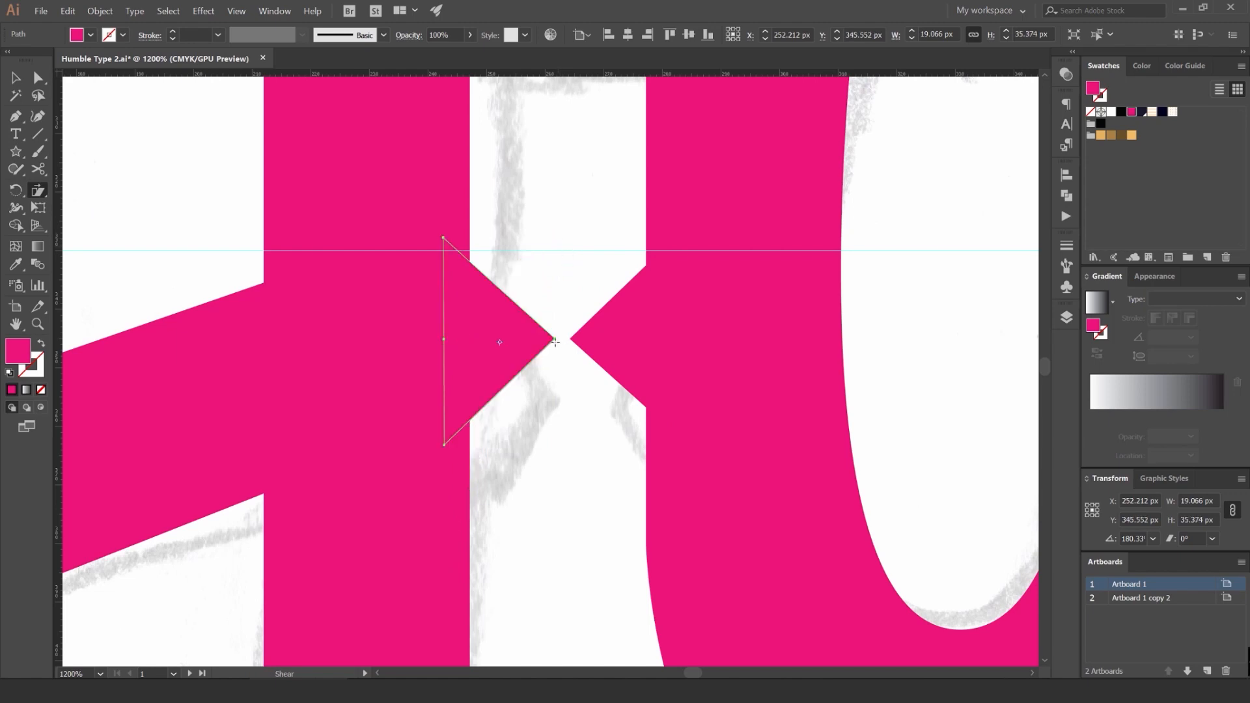
pyautogui.moveTo(557, 340); pyautogui.dragTo(558, 271)
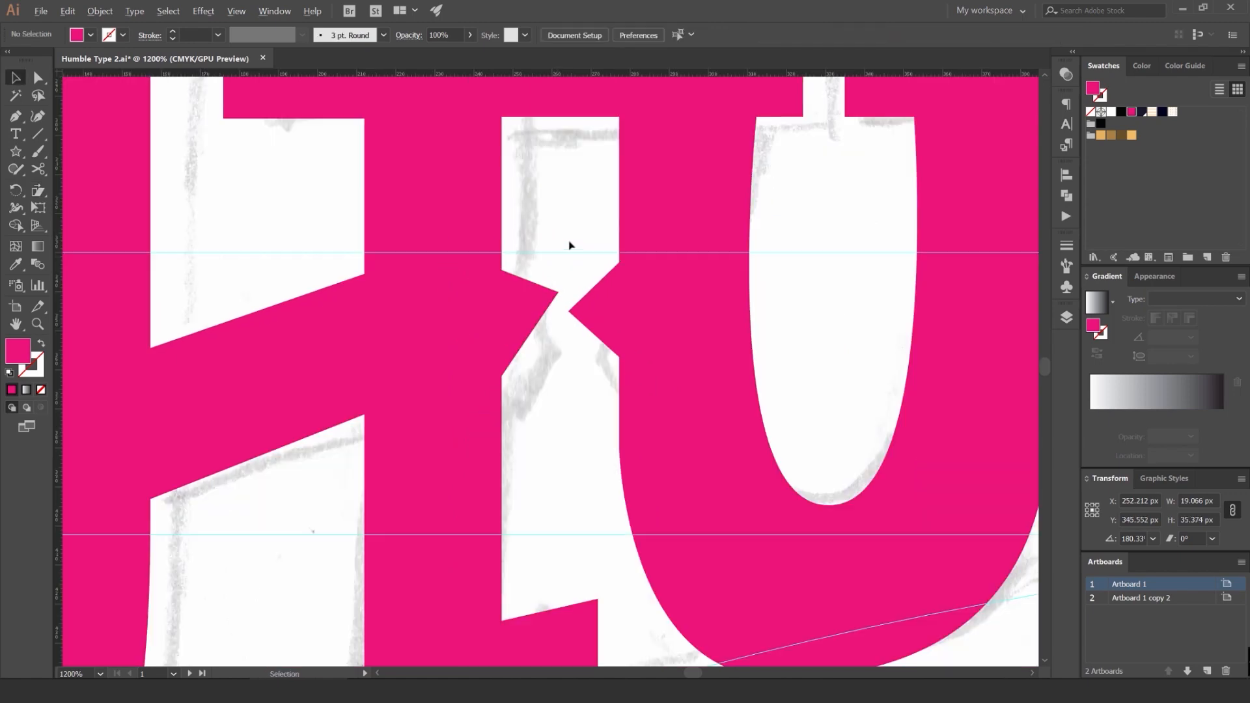
pyautogui.scroll(-5, 570, 246)
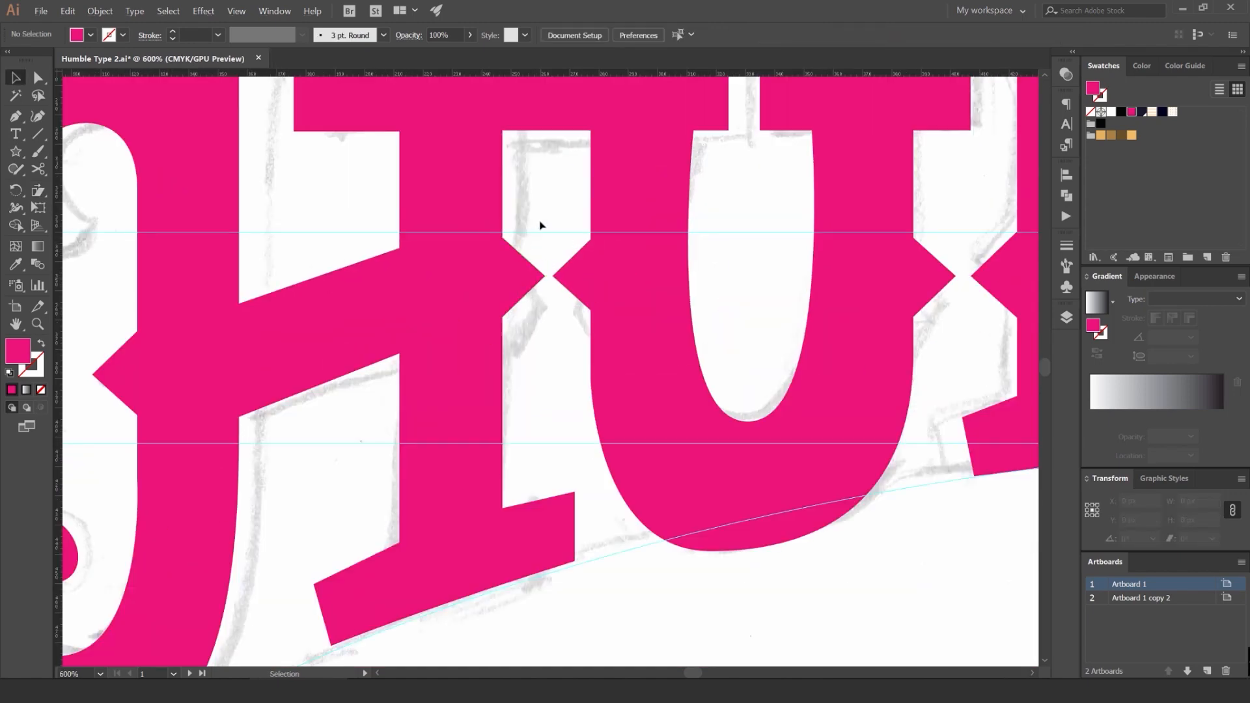
# Step: Display the Pathfinder shape-combining options with the whole HUMBLE word in view
pyautogui.scroll(-4, 543, 219)
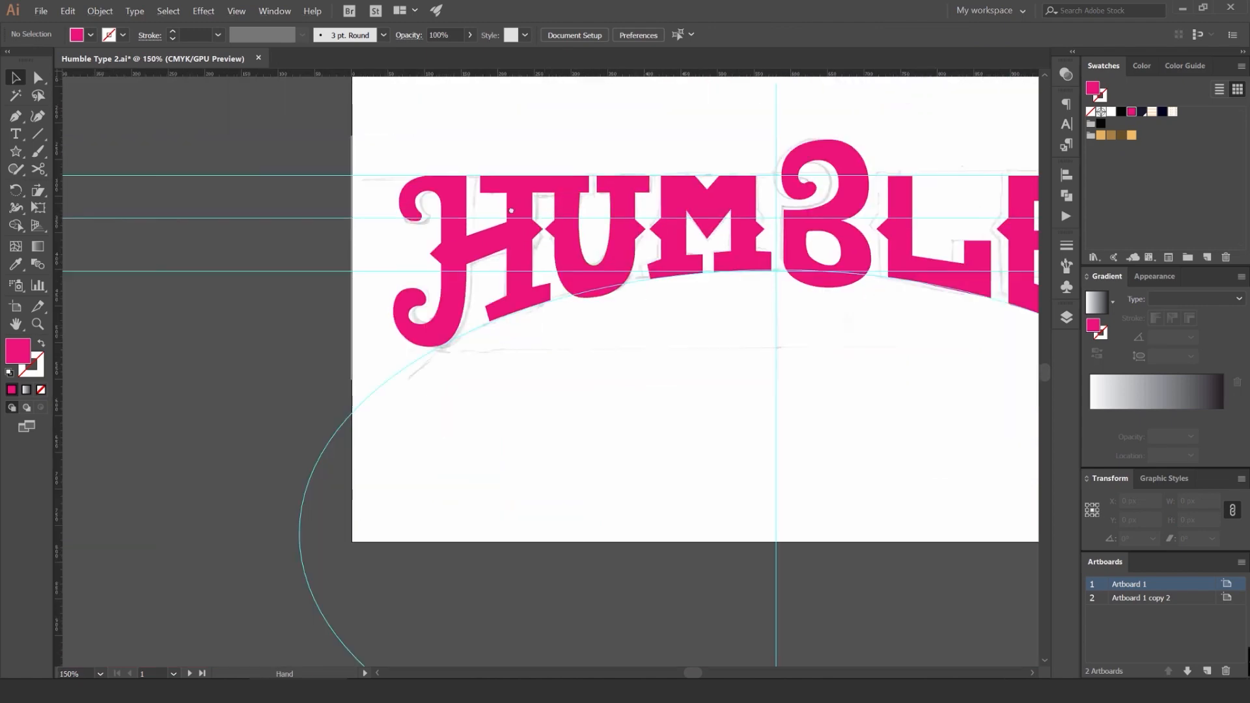
pyautogui.moveTo(952, 196); pyautogui.dragTo(659, 225)
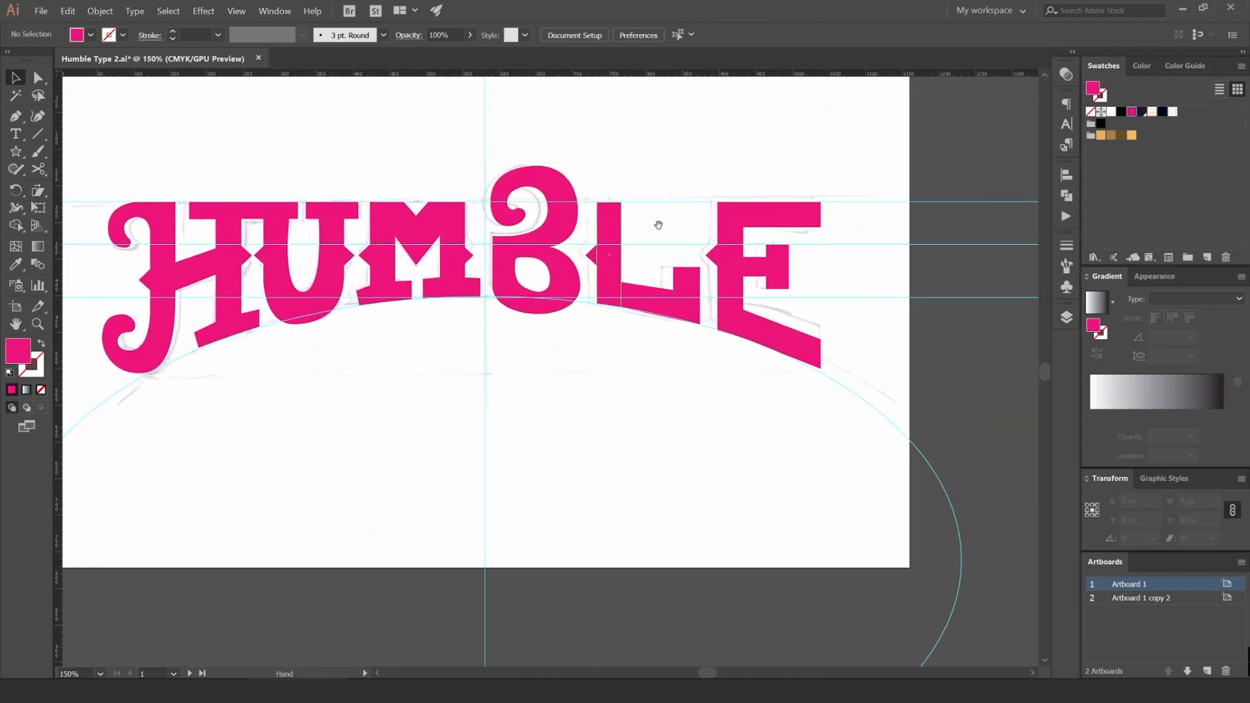
pyautogui.scroll(2, 692, 250)
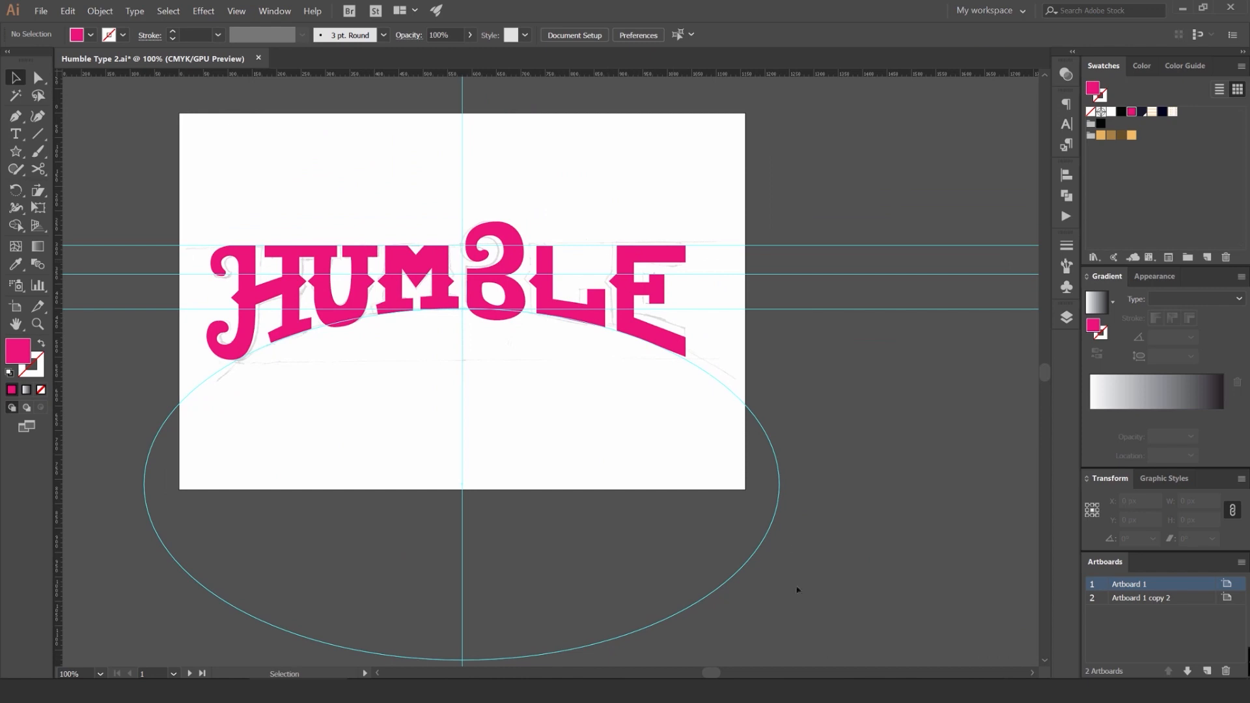
pyautogui.moveTo(762, 258); pyautogui.dragTo(756, 259)
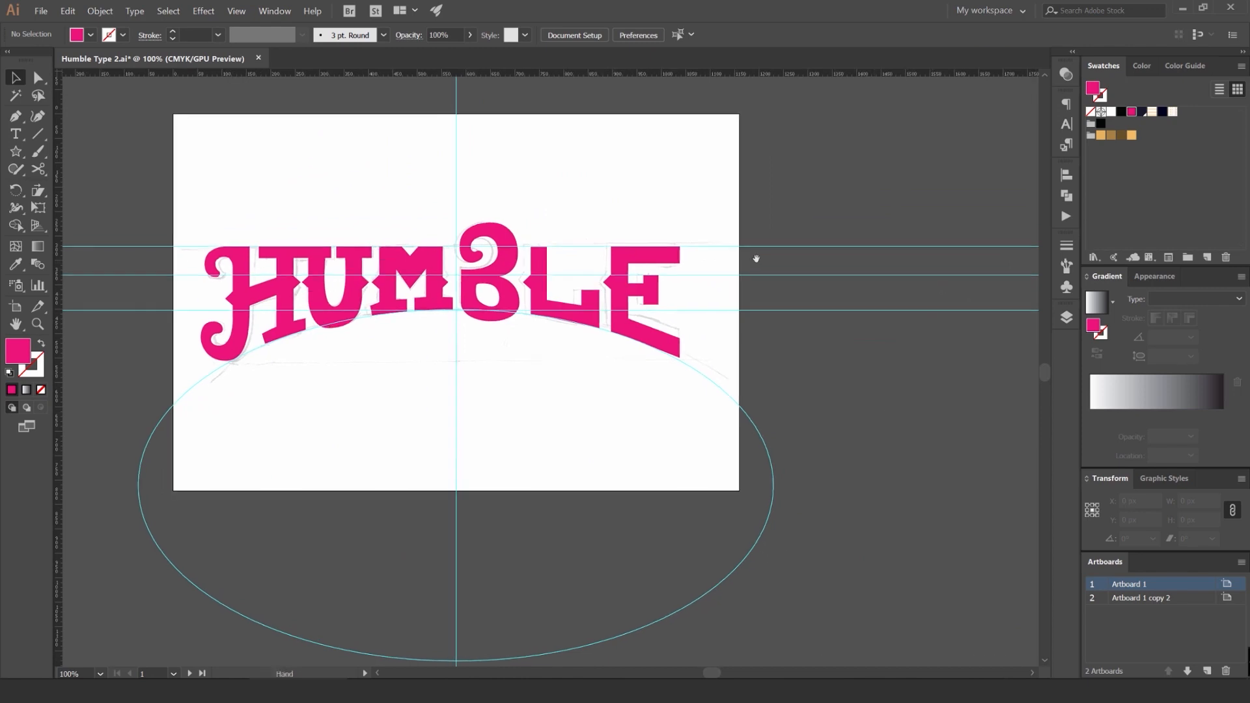
pyautogui.click(275, 10)
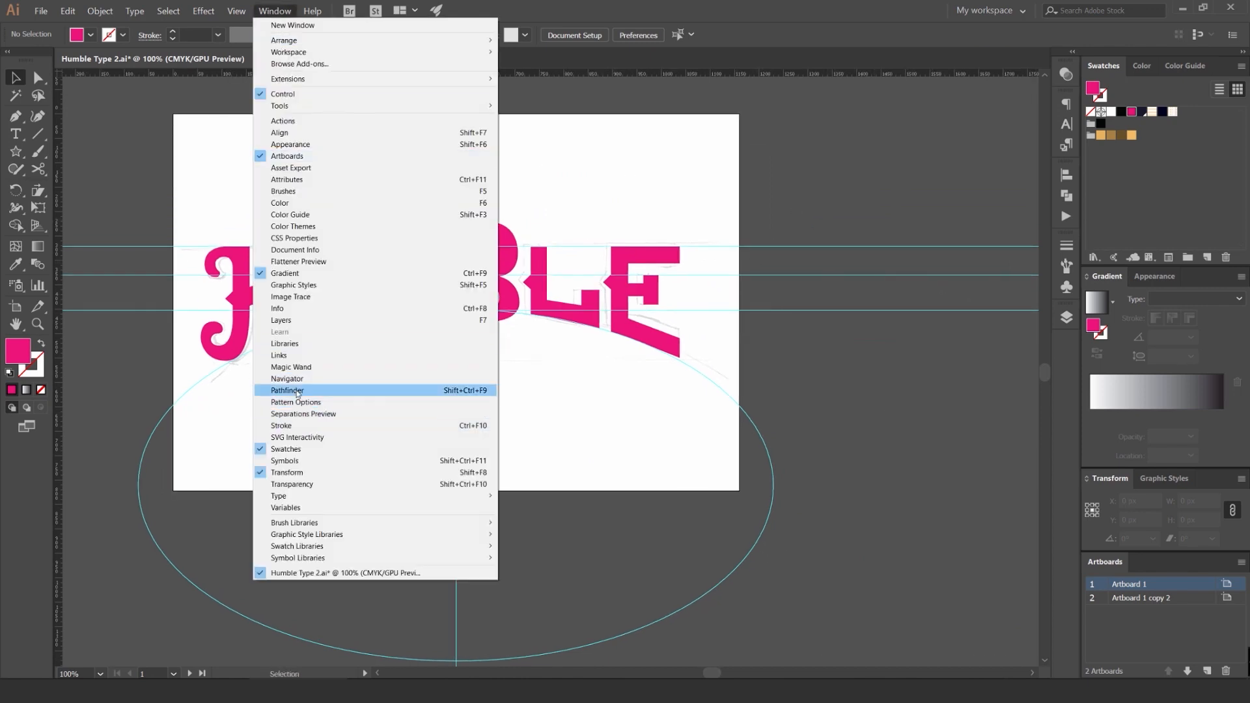
pyautogui.click(297, 391)
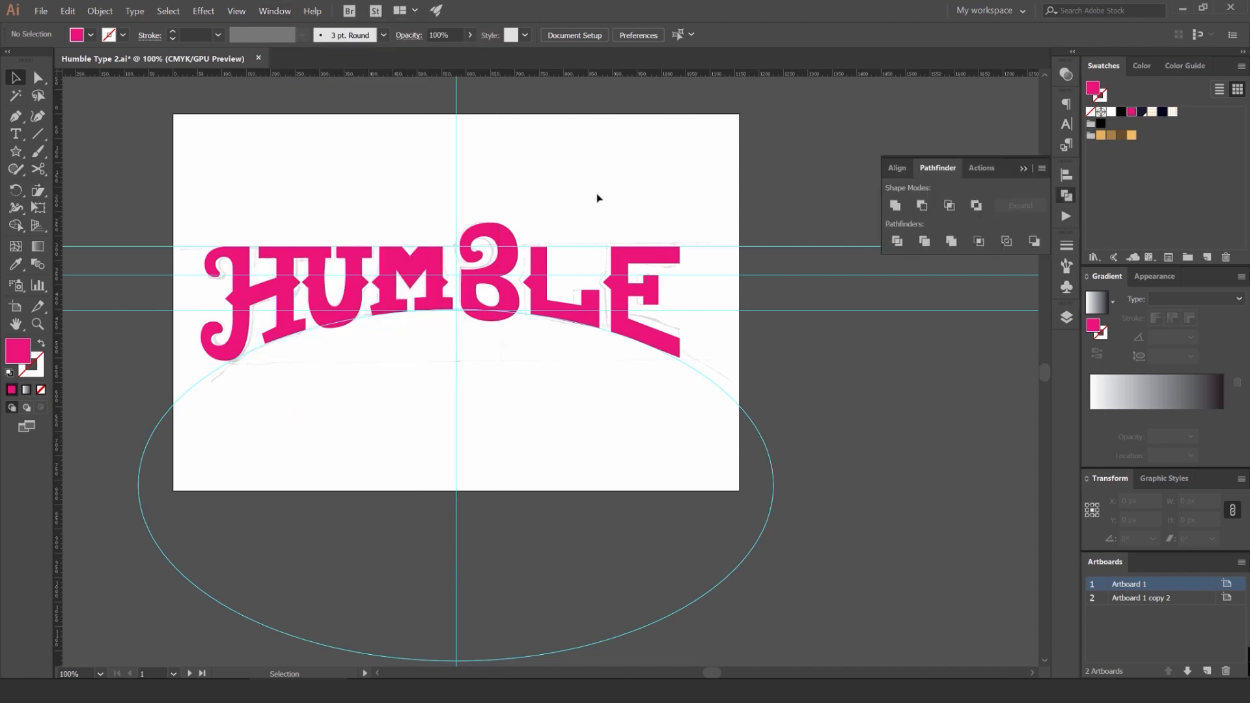
# Step: Subtract the white lower counter shape from the B with Minus Front to make a real cut-out
pyautogui.moveTo(452, 214); pyautogui.dragTo(562, 200)
pyautogui.click(608, 285)
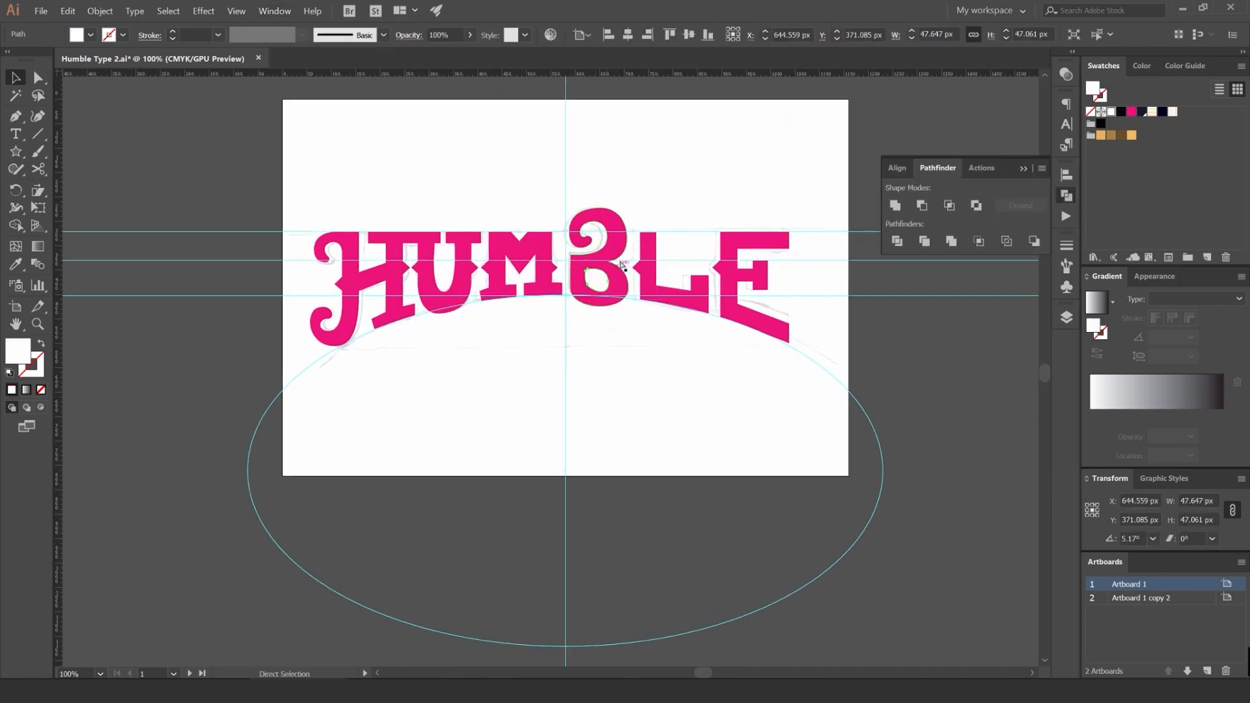
pyautogui.scroll(3, 620, 262)
pyautogui.click(637, 269)
pyautogui.click(617, 305)
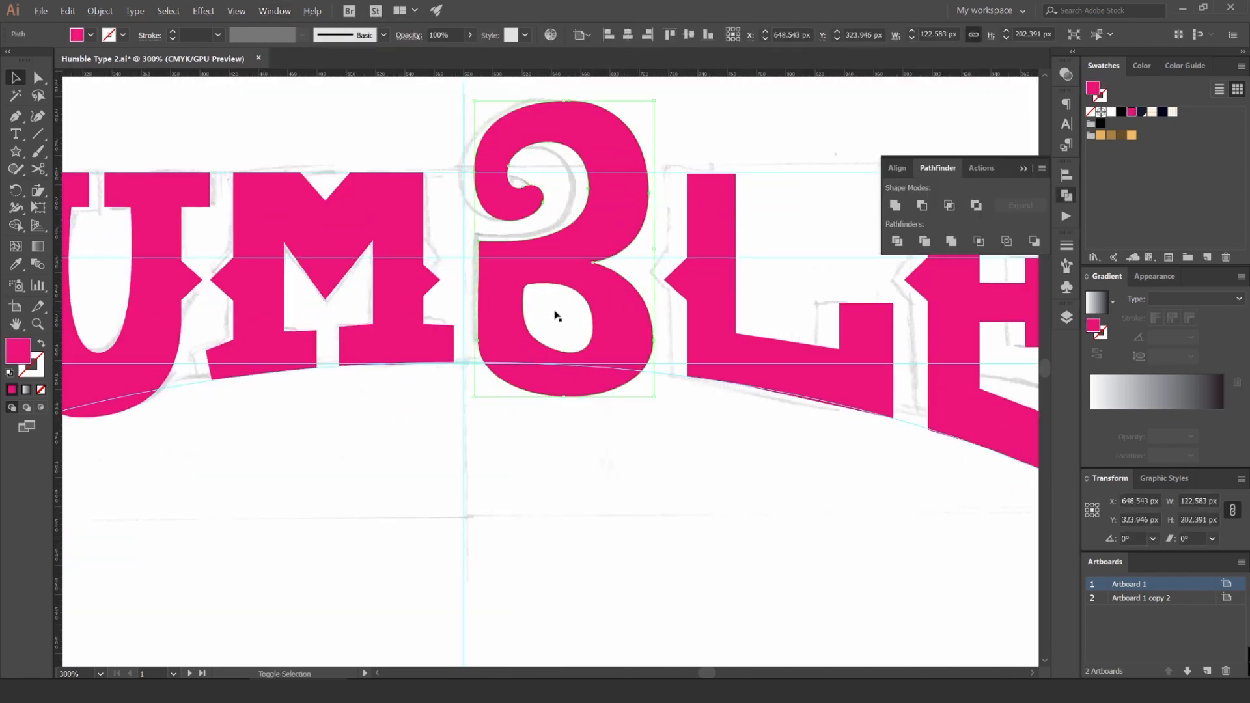
pyautogui.keyDown('shift'); pyautogui.click(555, 315); pyautogui.keyUp('shift')
pyautogui.scroll(2, 570, 255)
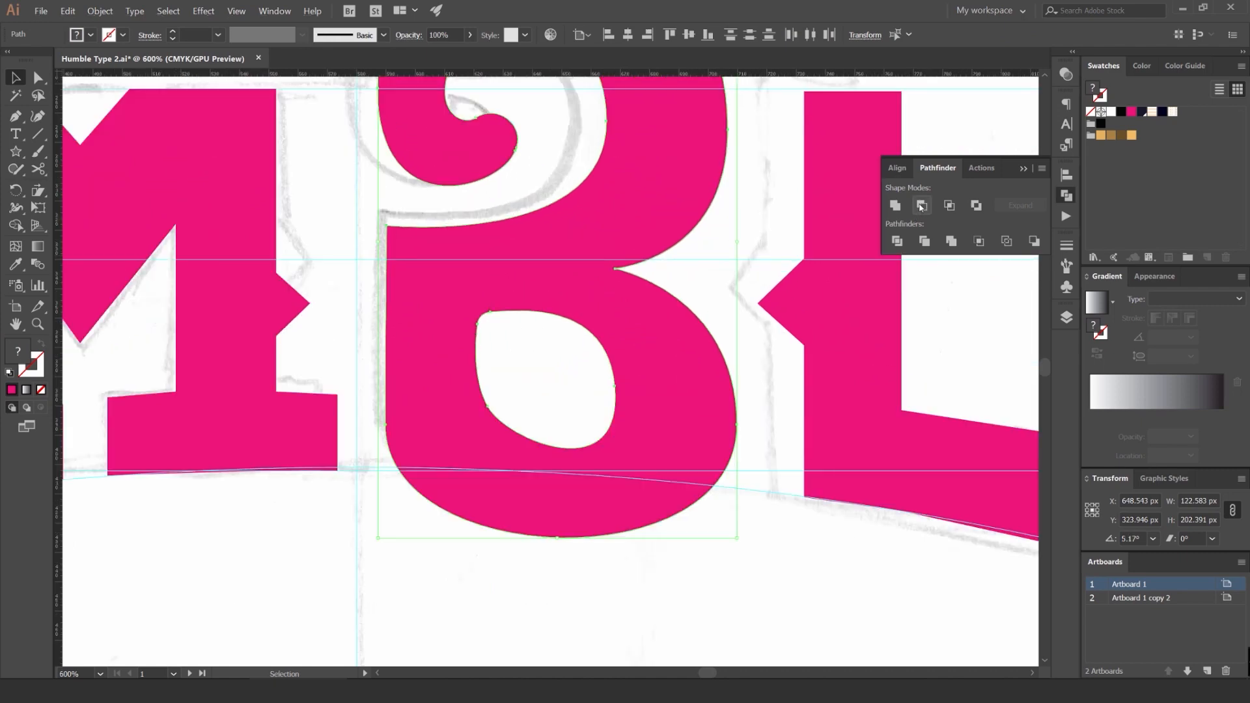
pyautogui.click(921, 205)
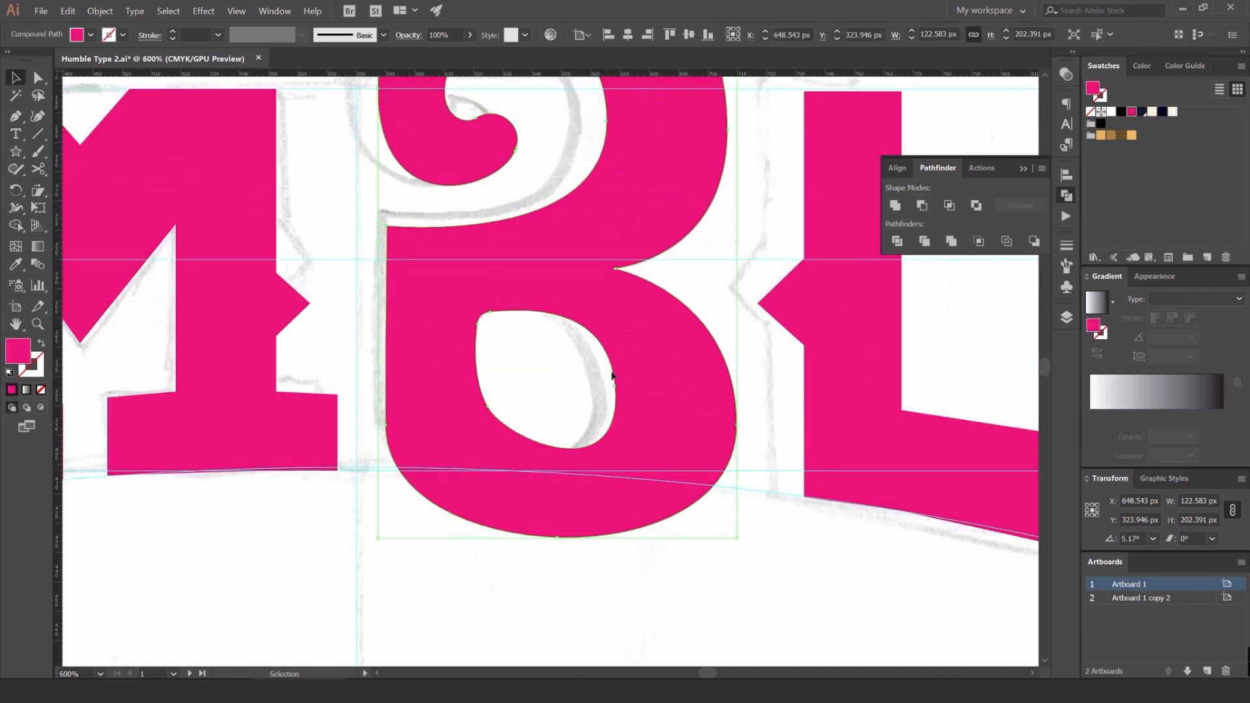
# Step: Test the B's cut-out by moving the letter over the M and trying an orange fill, undoing both changes
pyautogui.scroll(3, 574, 368)
pyautogui.scroll(-4, 576, 296)
pyautogui.moveTo(636, 288); pyautogui.dragTo(467, 280)
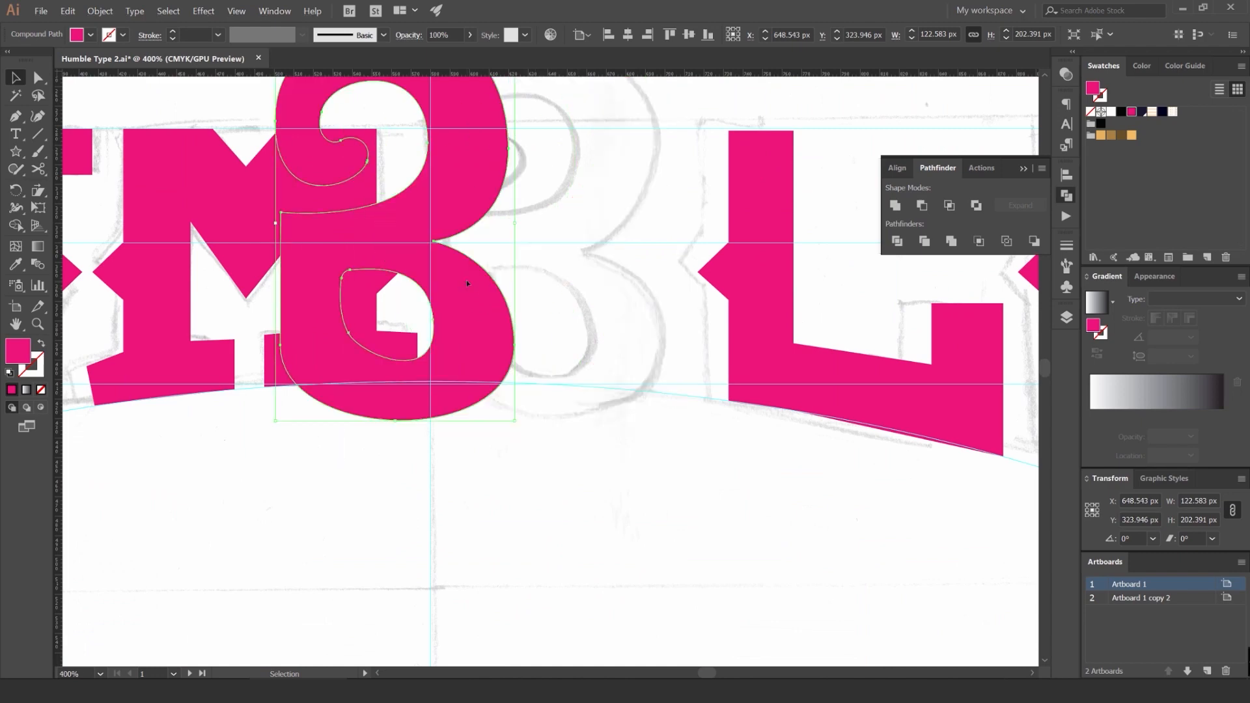
pyautogui.hotkey('ctrl', 'z')
pyautogui.click(1101, 136)
pyautogui.click(721, 146)
pyautogui.hotkey('ctrl', 'z')
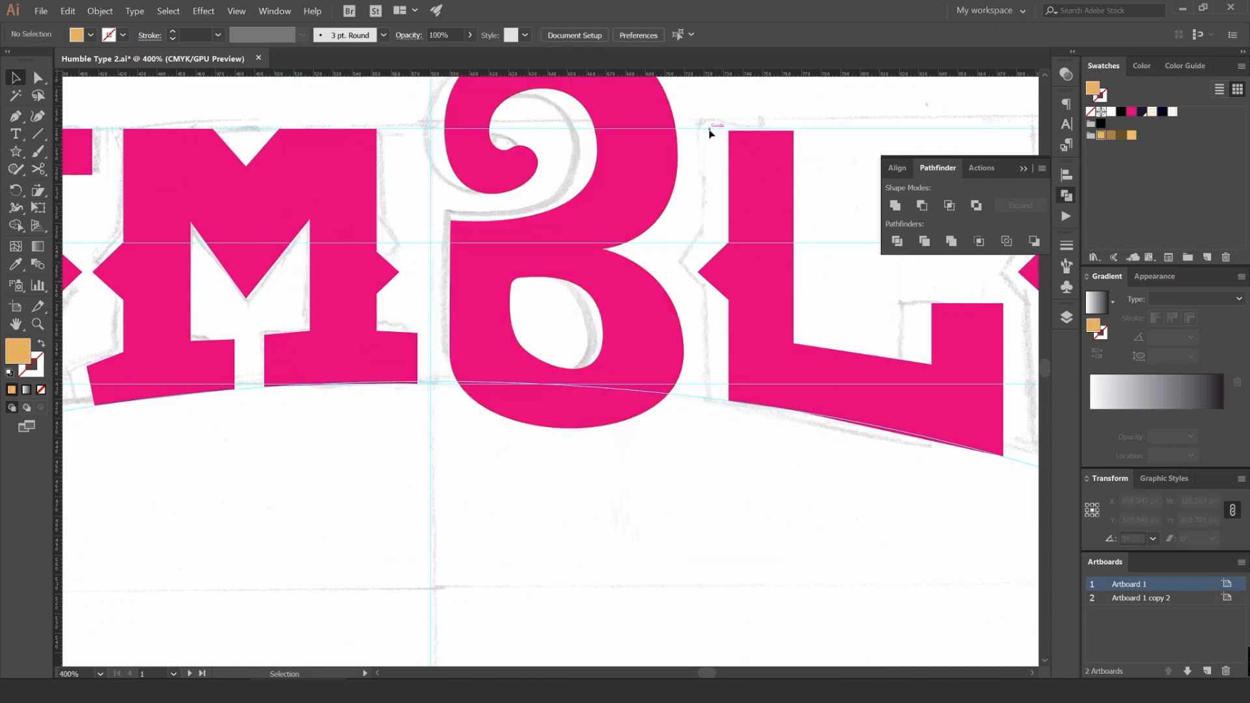
# Step: Unite all the pieces of the HUMBLE lettering, including the spurs, with Pathfinder Unite
pyautogui.scroll(-4, 708, 133)
pyautogui.moveTo(646, 187); pyautogui.dragTo(542, 260)
pyautogui.moveTo(758, 143); pyautogui.dragTo(271, 399)
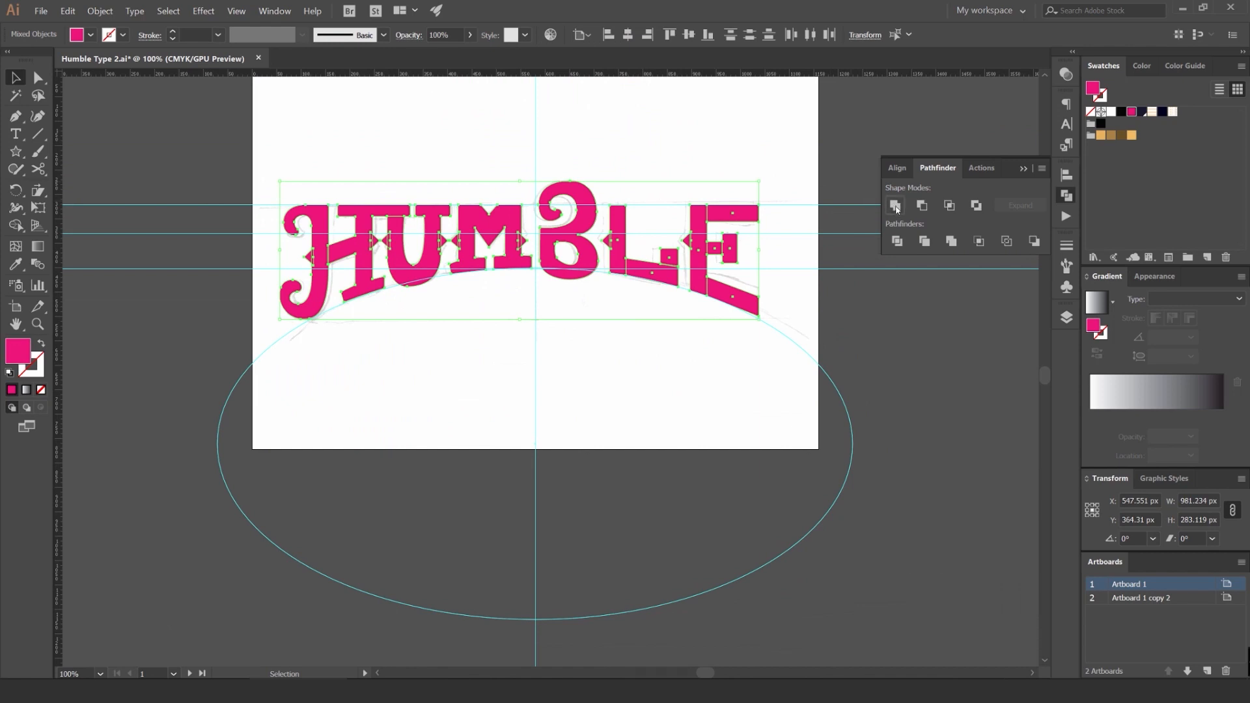
pyautogui.click(895, 207)
pyautogui.click(716, 197)
# Step: Try moving the united HUMBLE word down off the sketch, and undo the move
pyautogui.moveTo(623, 225); pyautogui.dragTo(626, 293)
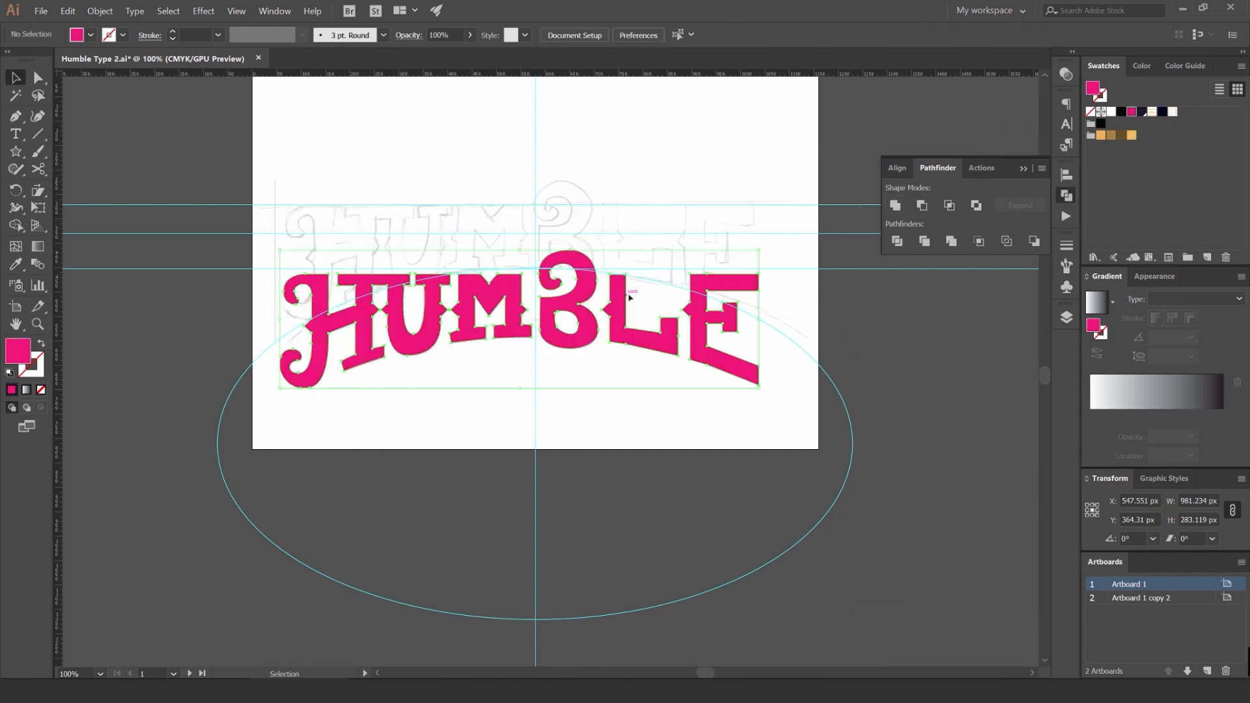
pyautogui.click(682, 185)
pyautogui.scroll(-2, 683, 190)
pyautogui.moveTo(685, 196); pyautogui.dragTo(563, 274)
pyautogui.hotkey('ctrl', 'z')
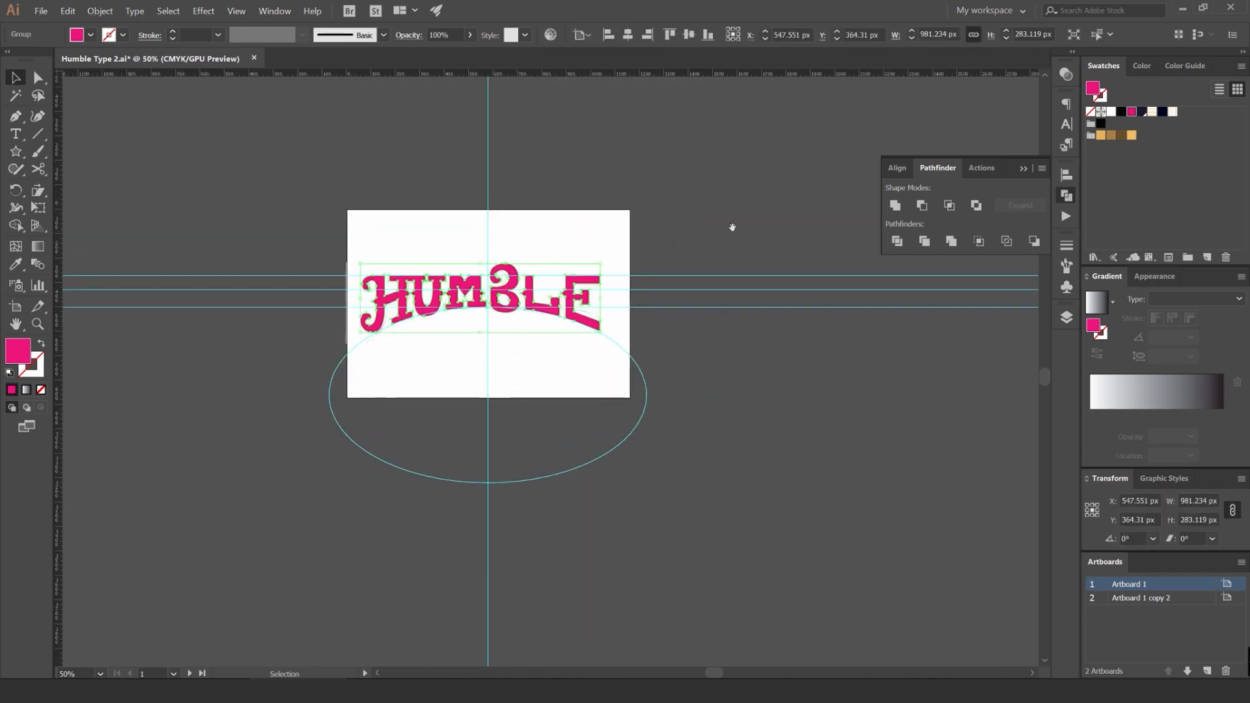
pyautogui.click(731, 226)
# Step: Duplicate Artboard 1 with its HUMBLE lettering alongside the original, to its right
pyautogui.moveTo(731, 226); pyautogui.dragTo(651, 219)
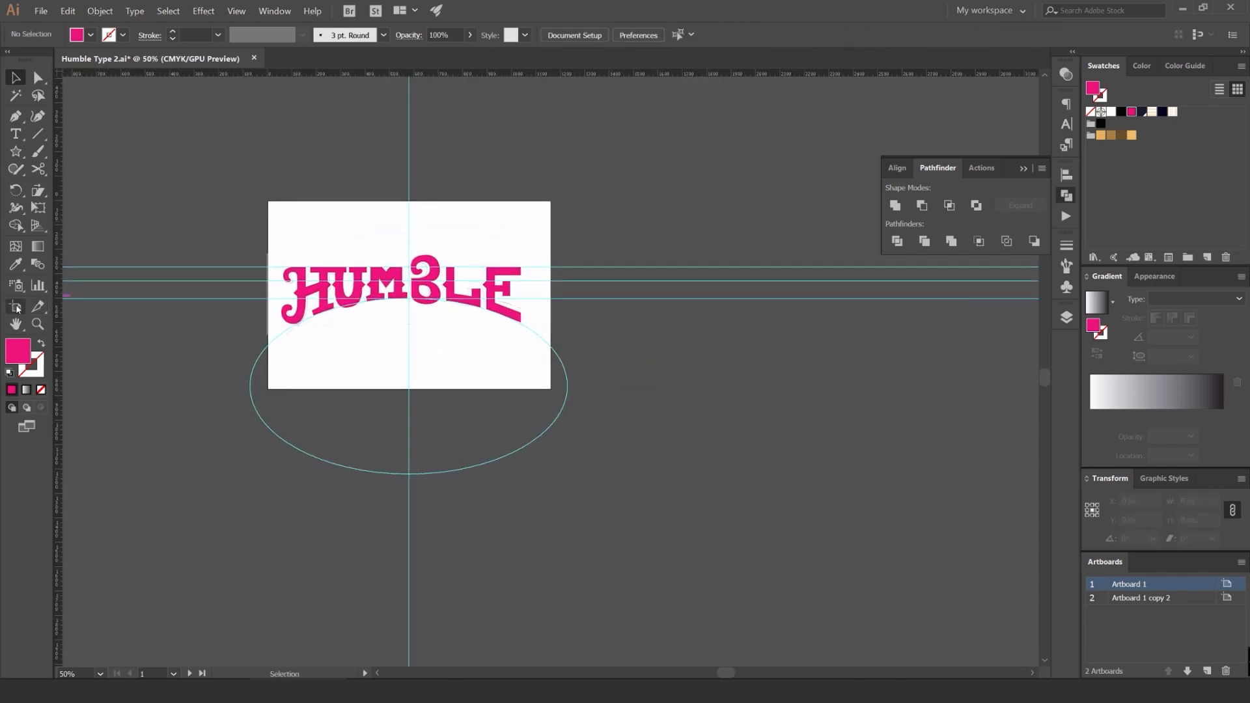
pyautogui.click(16, 306)
pyautogui.moveTo(320, 275); pyautogui.dragTo(652, 274)
pyautogui.press('v')
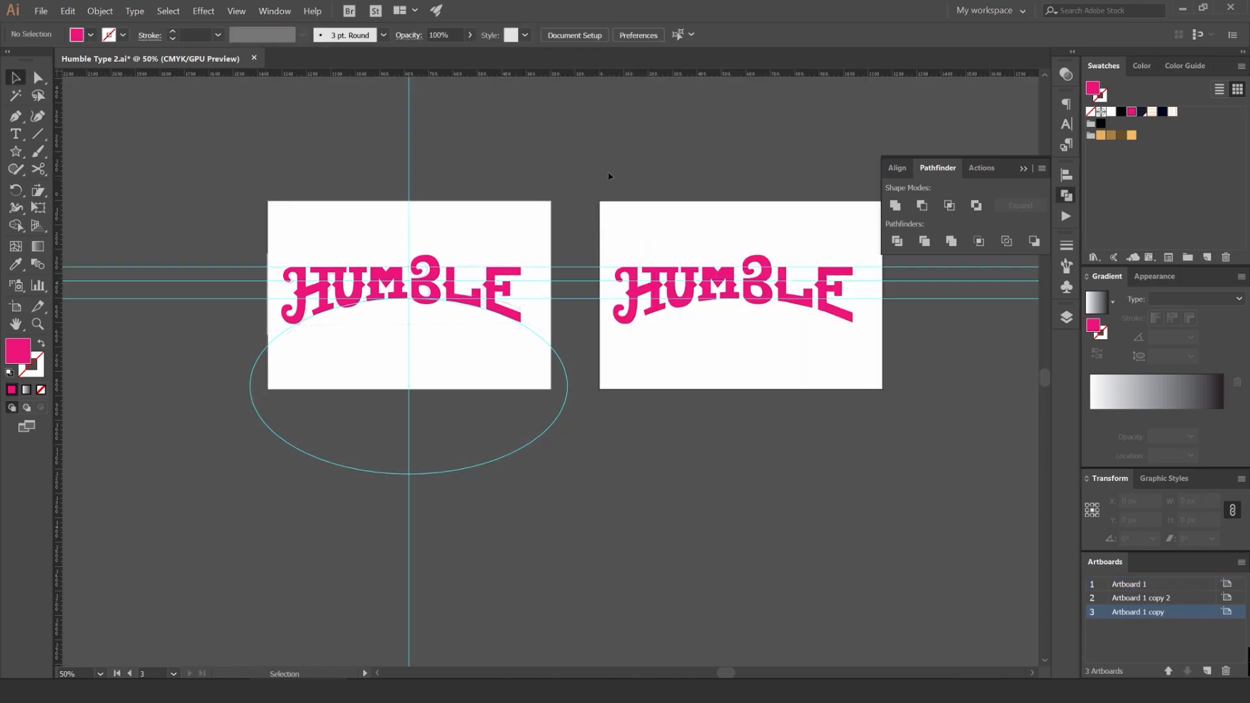
# Step: Examine the original lettering against its sketch around the M and B, and compare it with the copied artboard
pyautogui.scroll(1, 555, 234)
pyautogui.moveTo(556, 234); pyautogui.dragTo(265, 238)
pyautogui.moveTo(622, 218); pyautogui.dragTo(374, 299)
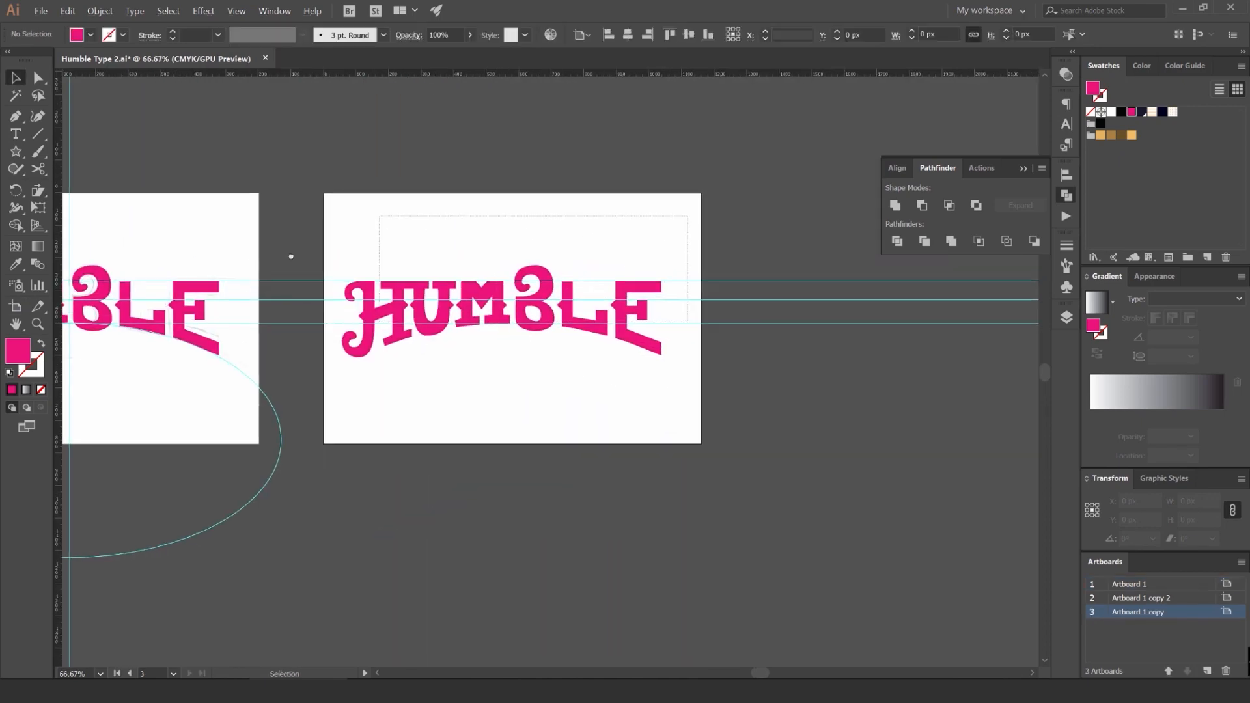
pyautogui.moveTo(290, 256); pyautogui.dragTo(676, 221)
pyautogui.scroll(1, 427, 265)
pyautogui.scroll(6, 427, 265)
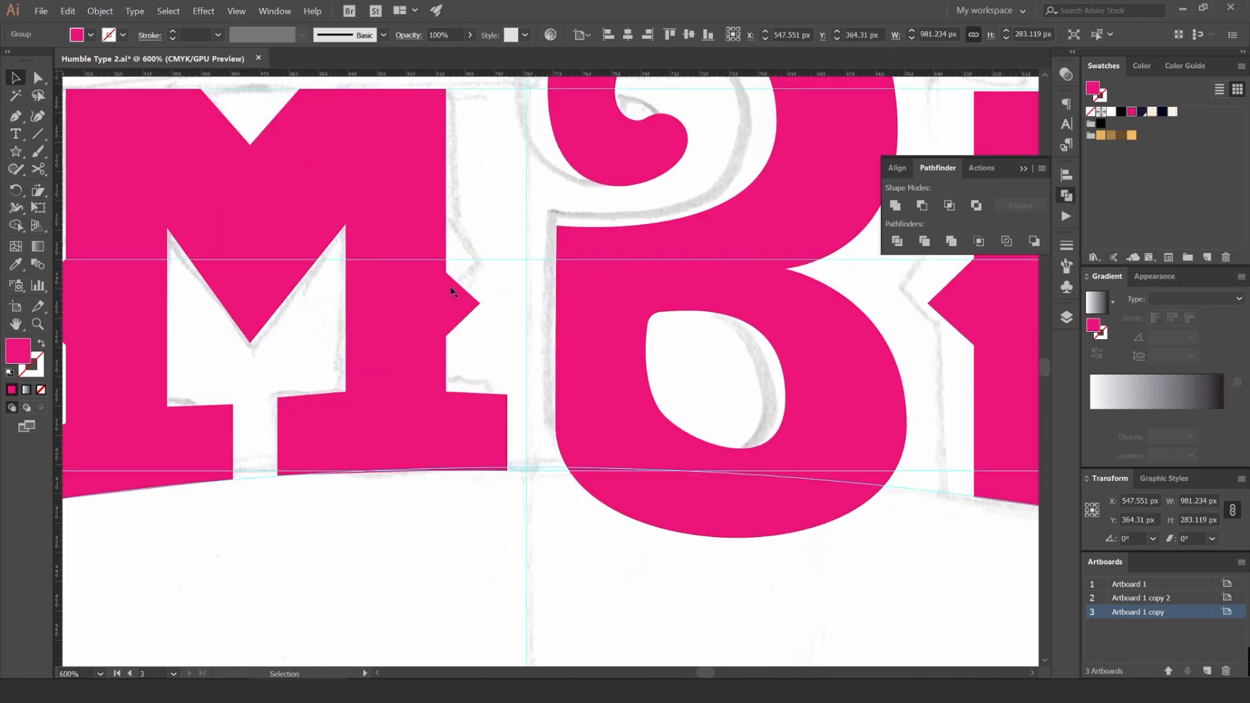
pyautogui.scroll(-6, 461, 287)
pyautogui.hscroll(3, 343, 254)
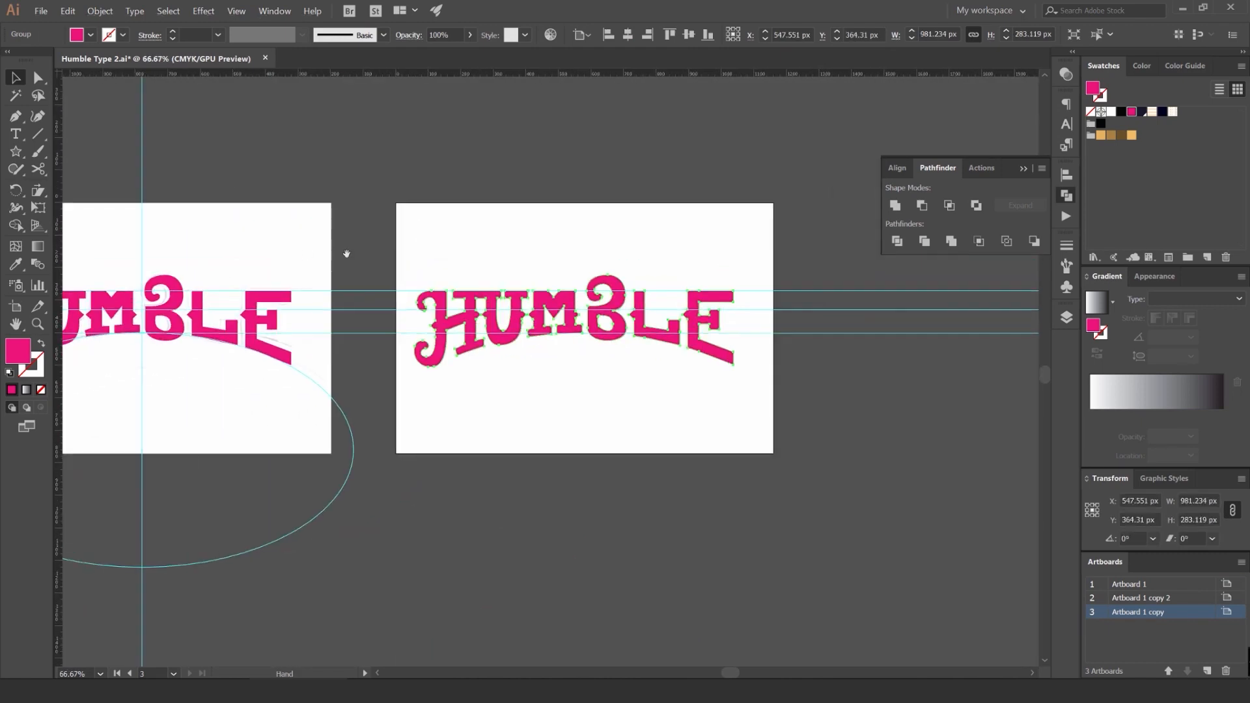
# Step: Nudge the HUMBLE word on the copied artboard slightly right, toward the artboard's centre
pyautogui.scroll(2, 648, 317)
pyautogui.click(694, 240)
pyautogui.scroll(-1, 708, 237)
pyautogui.moveTo(754, 208); pyautogui.dragTo(338, 433)
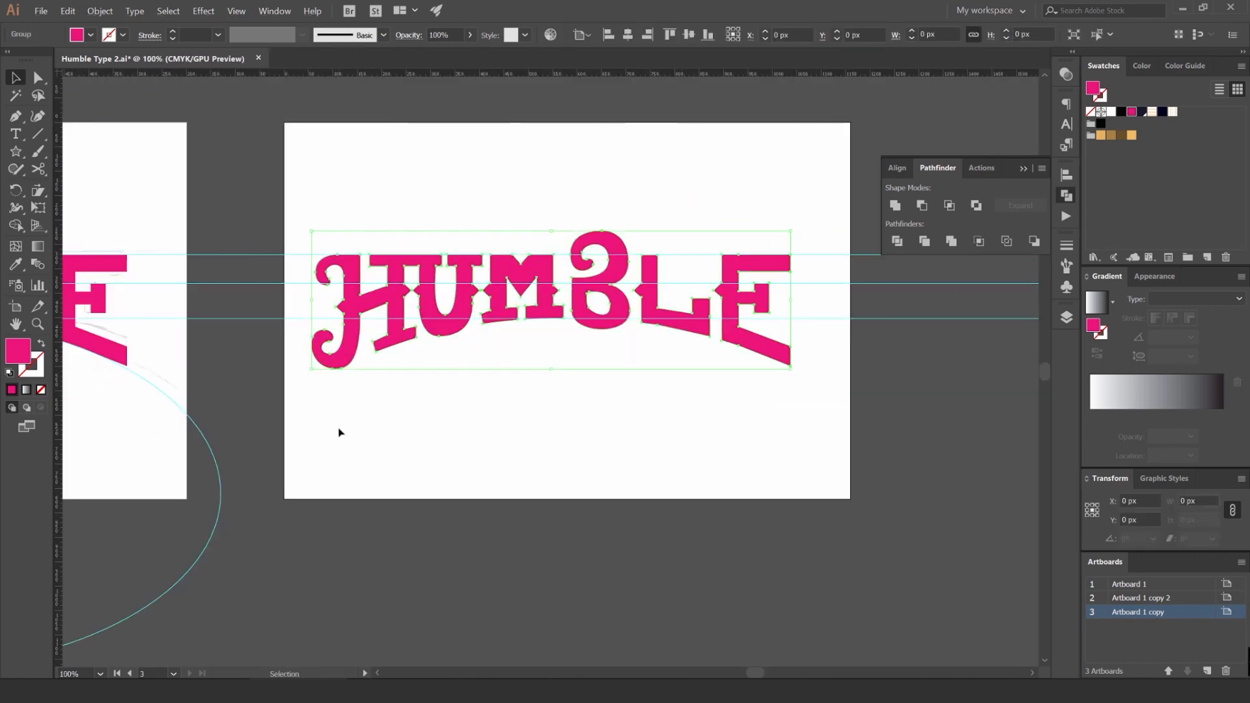
pyautogui.hotkey('shift', 'Right')
pyautogui.click(693, 154)
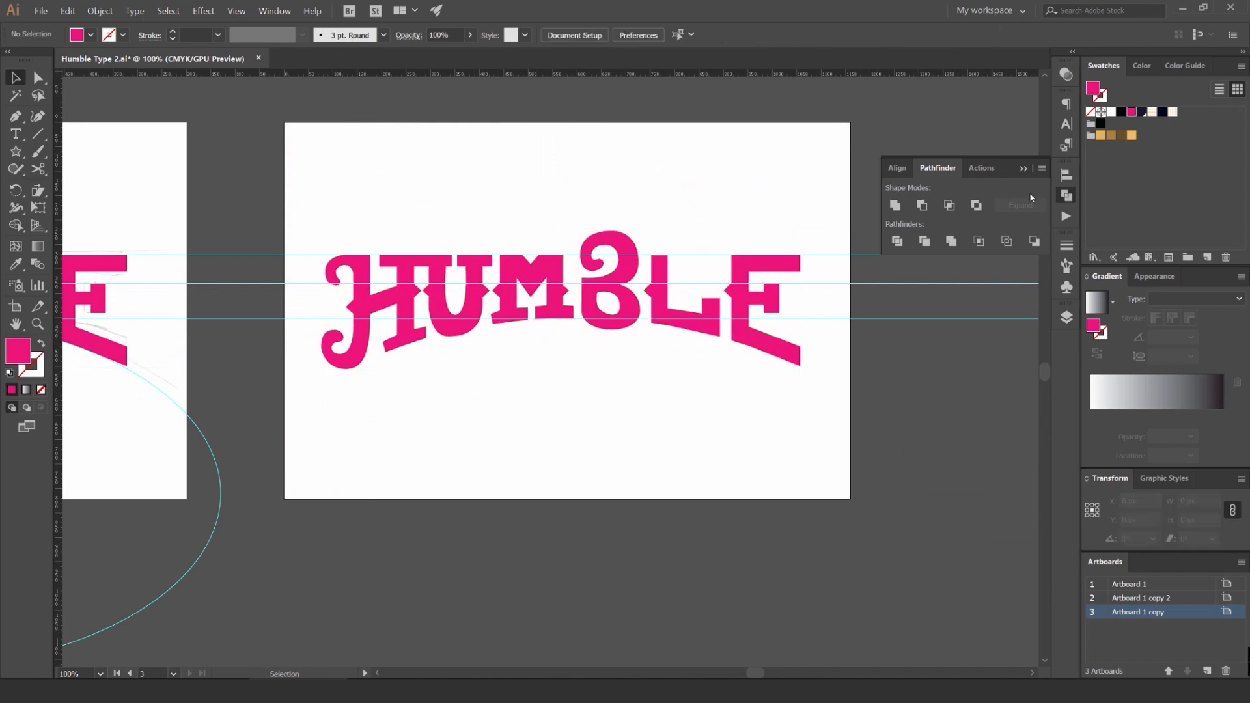
# Step: Collapse the Pathfinder options, hide the guides and nudge the copied HUMBLE word right to X 577.554 px
pyautogui.click(1066, 196)
pyautogui.moveTo(859, 204); pyautogui.dragTo(257, 412)
pyautogui.hotkey('ctrl', ';')
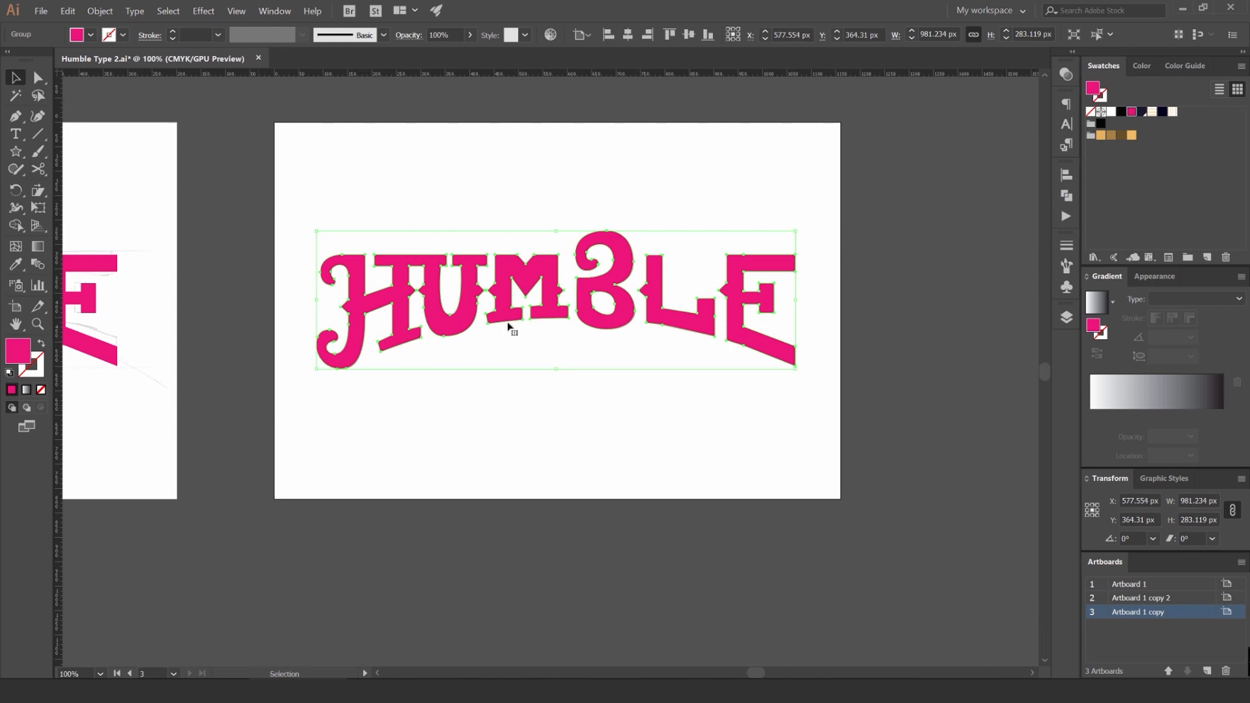
pyautogui.hotkey('shift', 'Right')
pyautogui.click(683, 238)
pyautogui.scroll(-2, 683, 238)
pyautogui.scroll(3, 664, 238)
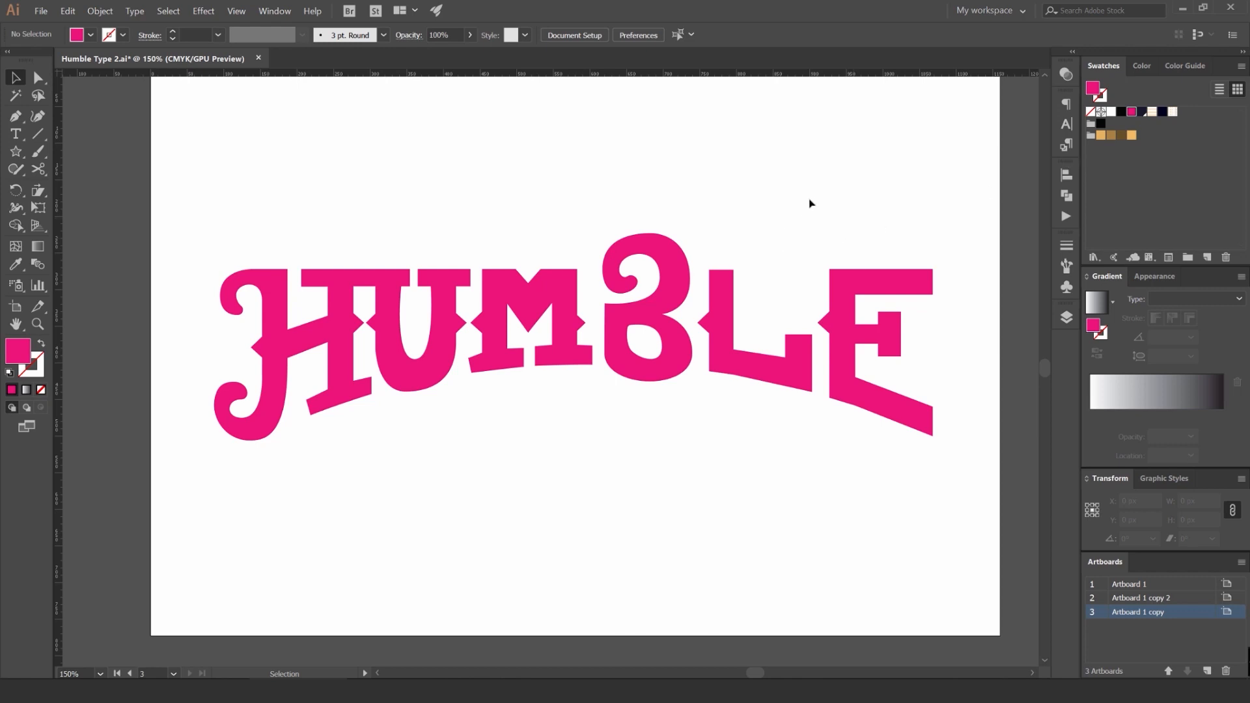
pyautogui.scroll(-3, 685, 242)
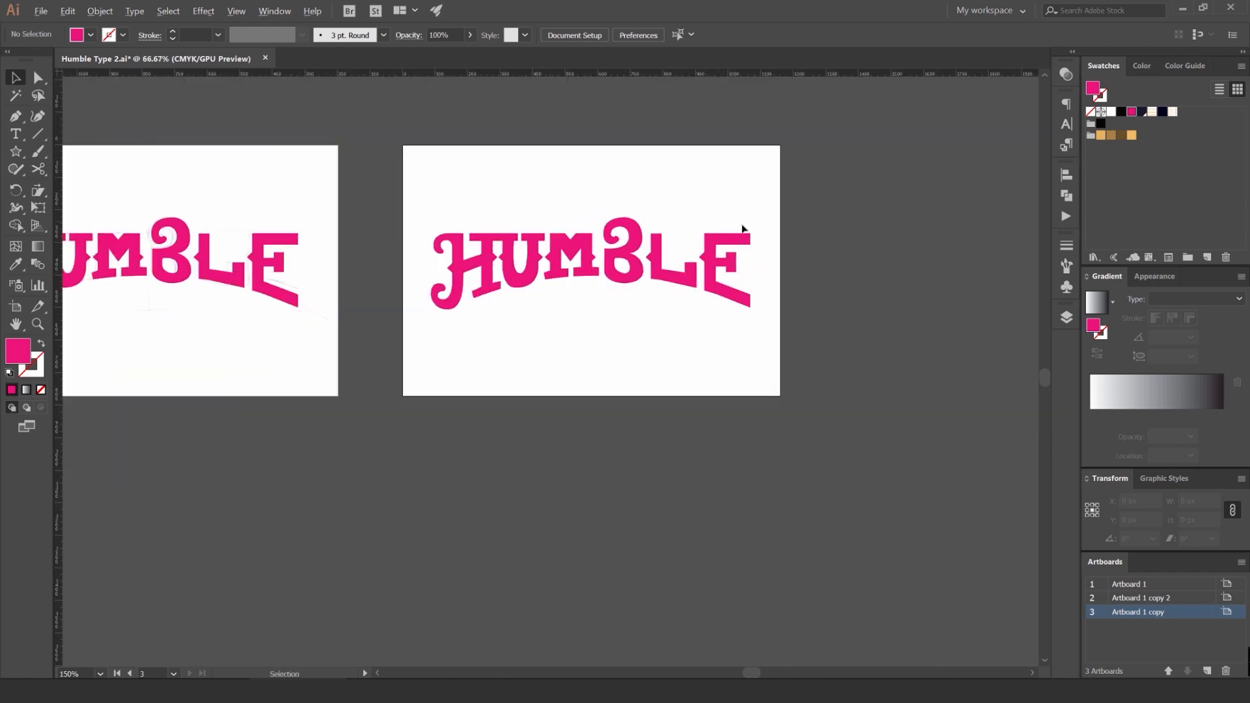
# Step: Recolour the HUMBLE lettering on the copied artboard with the light gold swatch from the brown colour group
pyautogui.click(743, 235)
pyautogui.scroll(1, 671, 231)
pyautogui.click(749, 225)
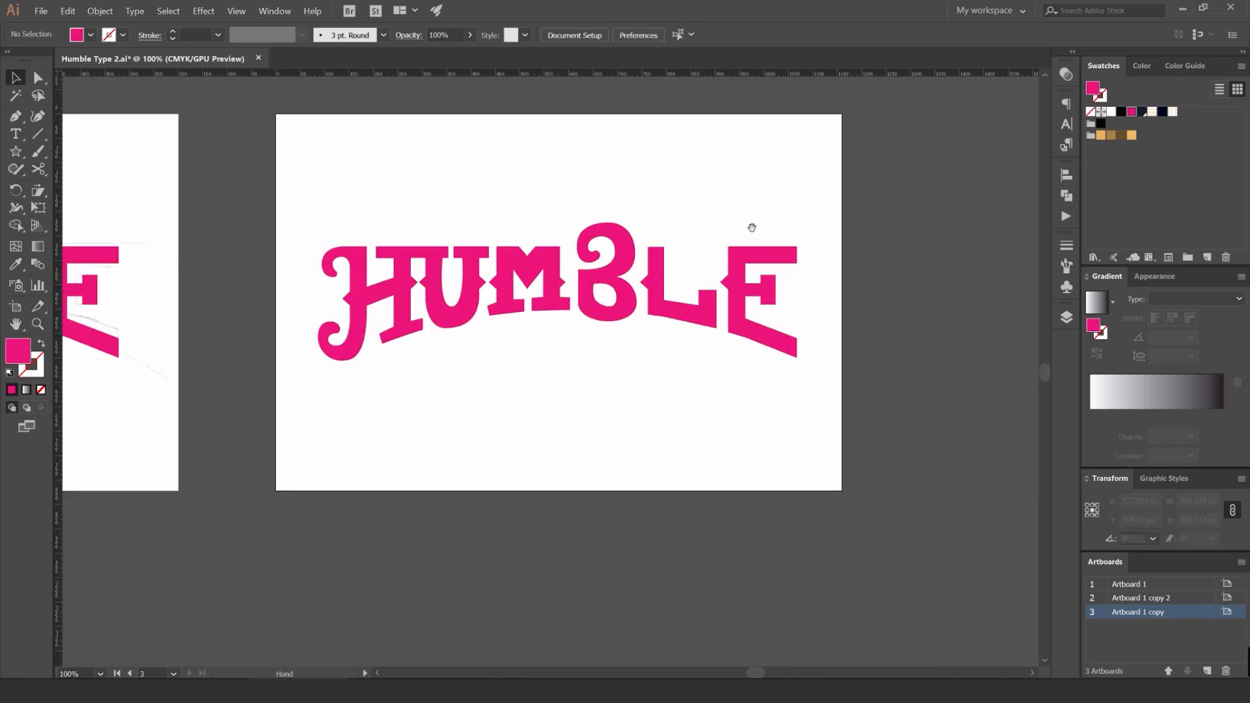
pyautogui.scroll(1, 683, 234)
pyautogui.scroll(2, 619, 238)
pyautogui.click(651, 240)
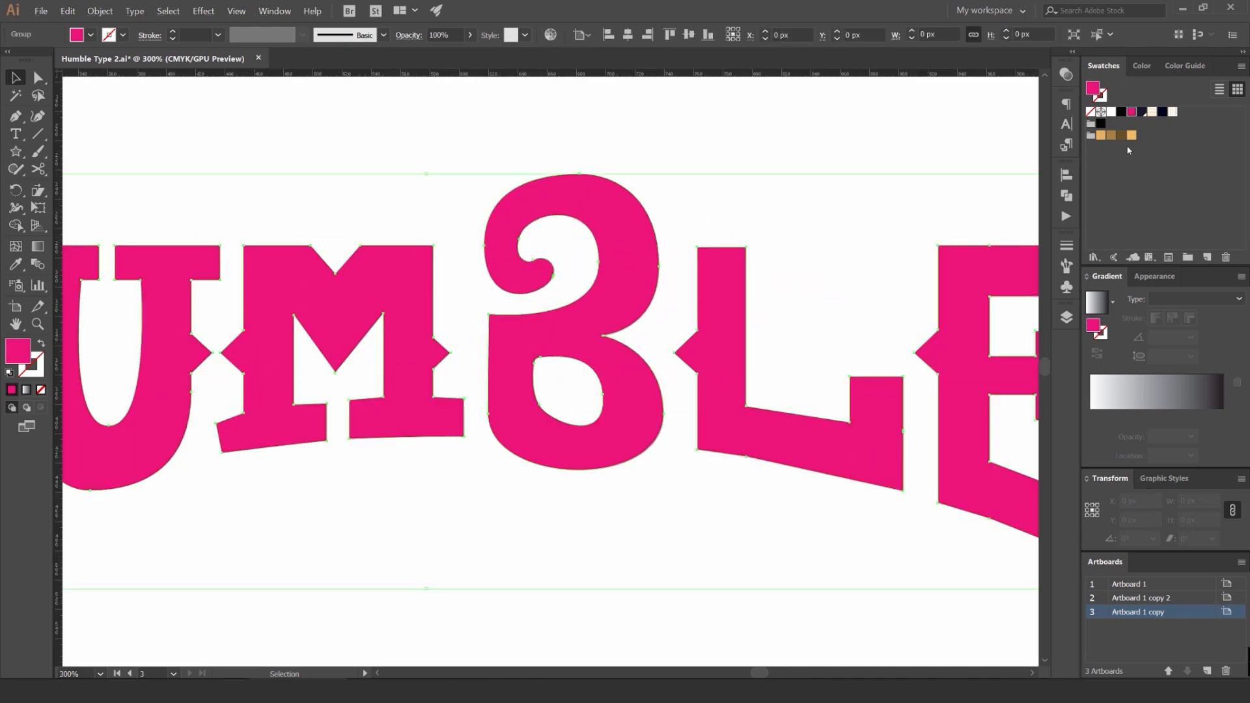
pyautogui.click(1101, 136)
pyautogui.click(863, 178)
pyautogui.scroll(-1, 863, 177)
pyautogui.scroll(-3, 863, 177)
pyautogui.moveTo(778, 202); pyautogui.dragTo(718, 232)
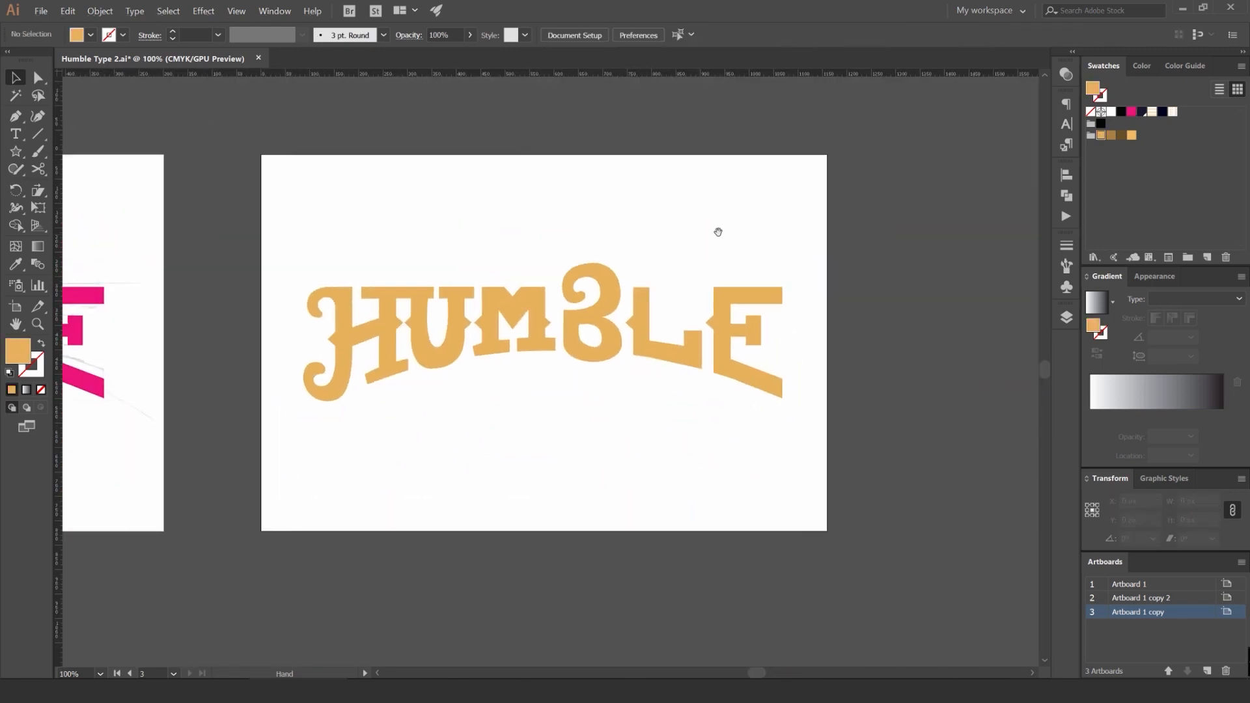
# Step: Draw a 1160 × 772 px rectangle covering the copied artboard and fill it with the dark navy swatch
pyautogui.press('m')
pyautogui.moveTo(260, 154); pyautogui.dragTo(828, 531)
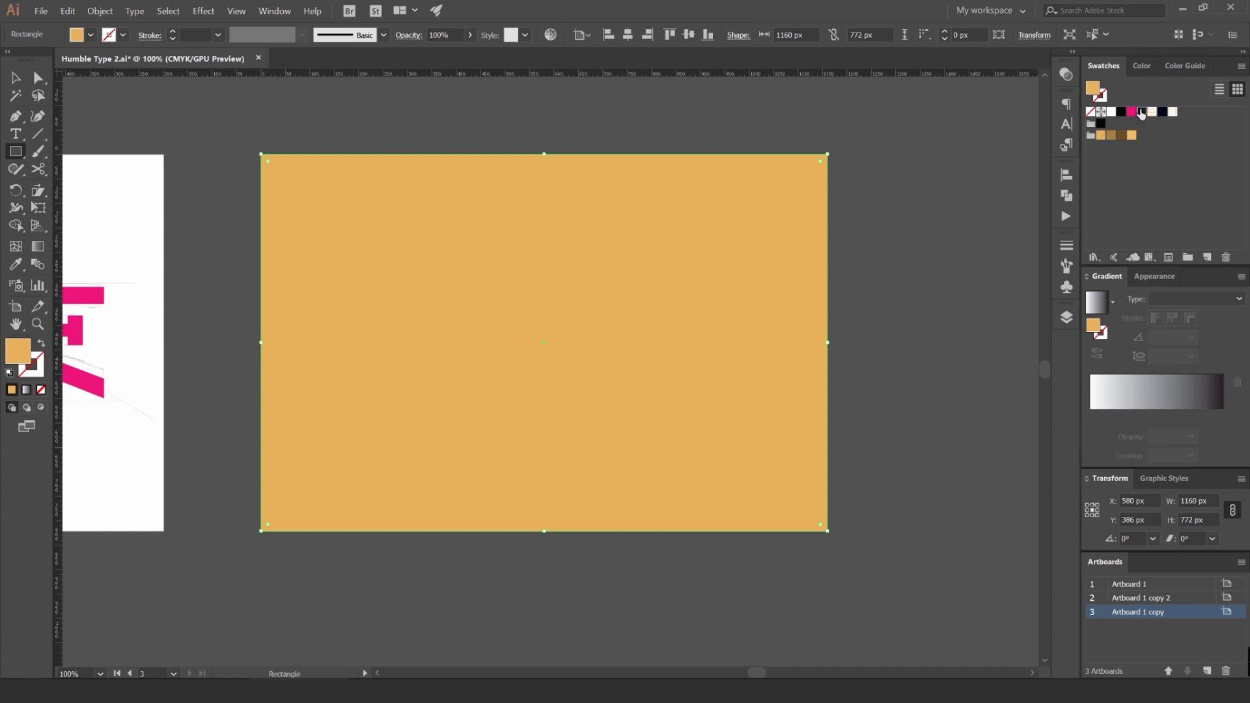
pyautogui.click(1142, 112)
pyautogui.press('v')
pyautogui.click(837, 209)
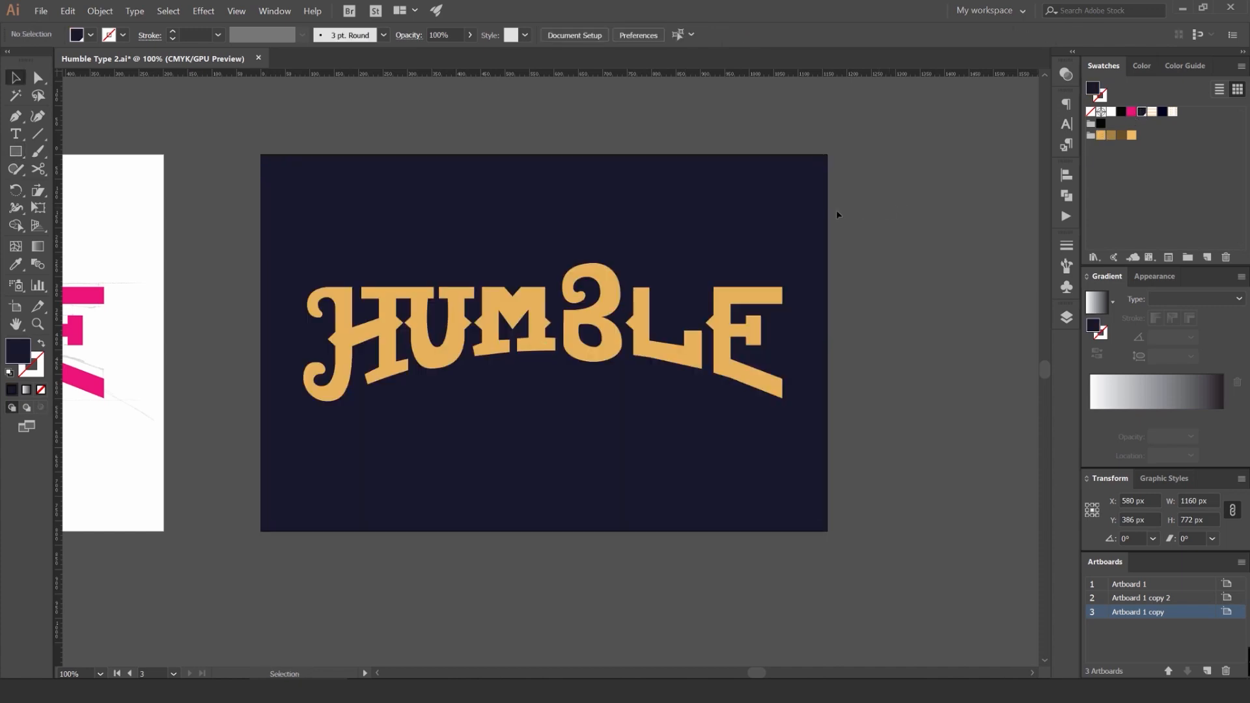
# Step: Send the navy rectangle to the very back, behind the gold HUMBLE lettering
pyautogui.click(790, 216)
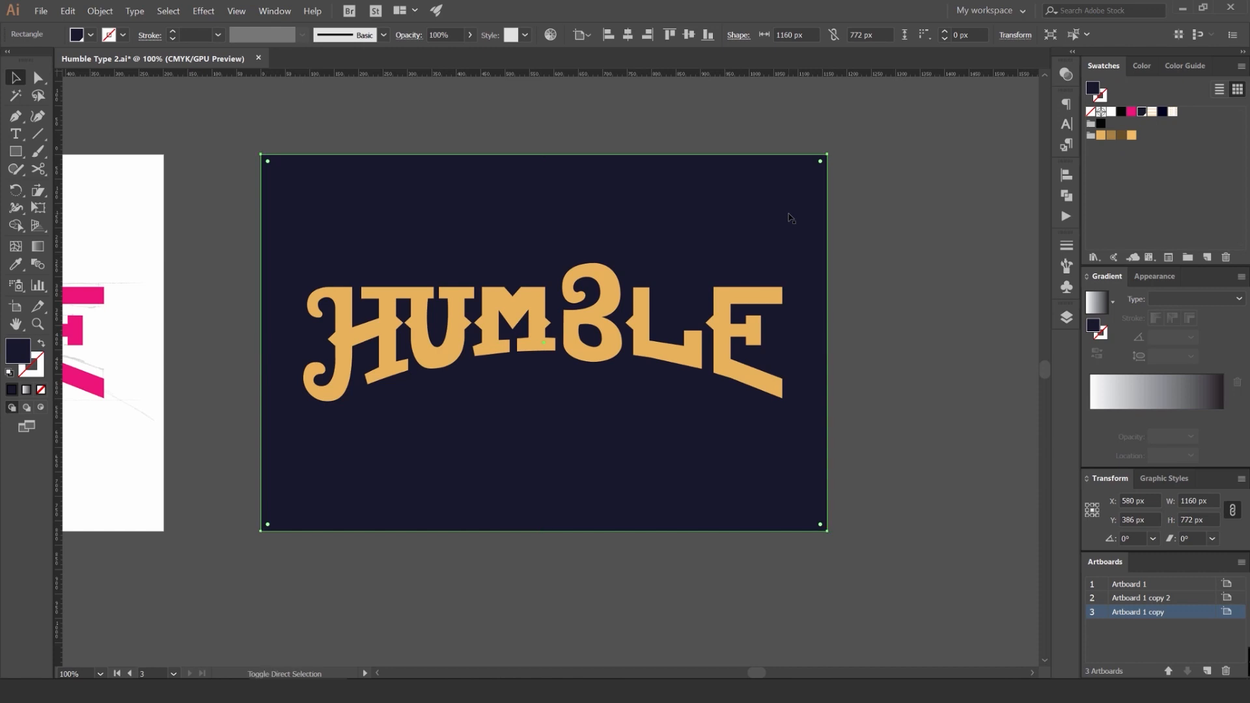
pyautogui.hotkey('ctrl', 'shift', ']')
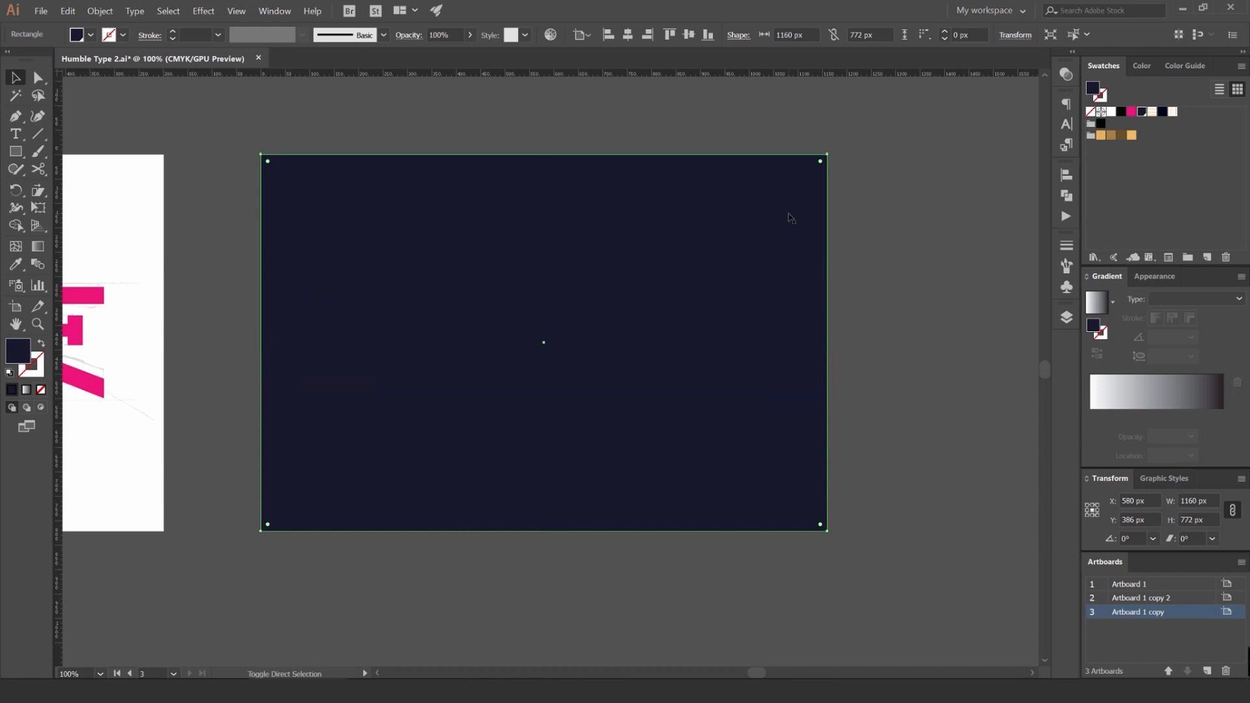
pyautogui.hotkey('ctrl', 'shift', '[')
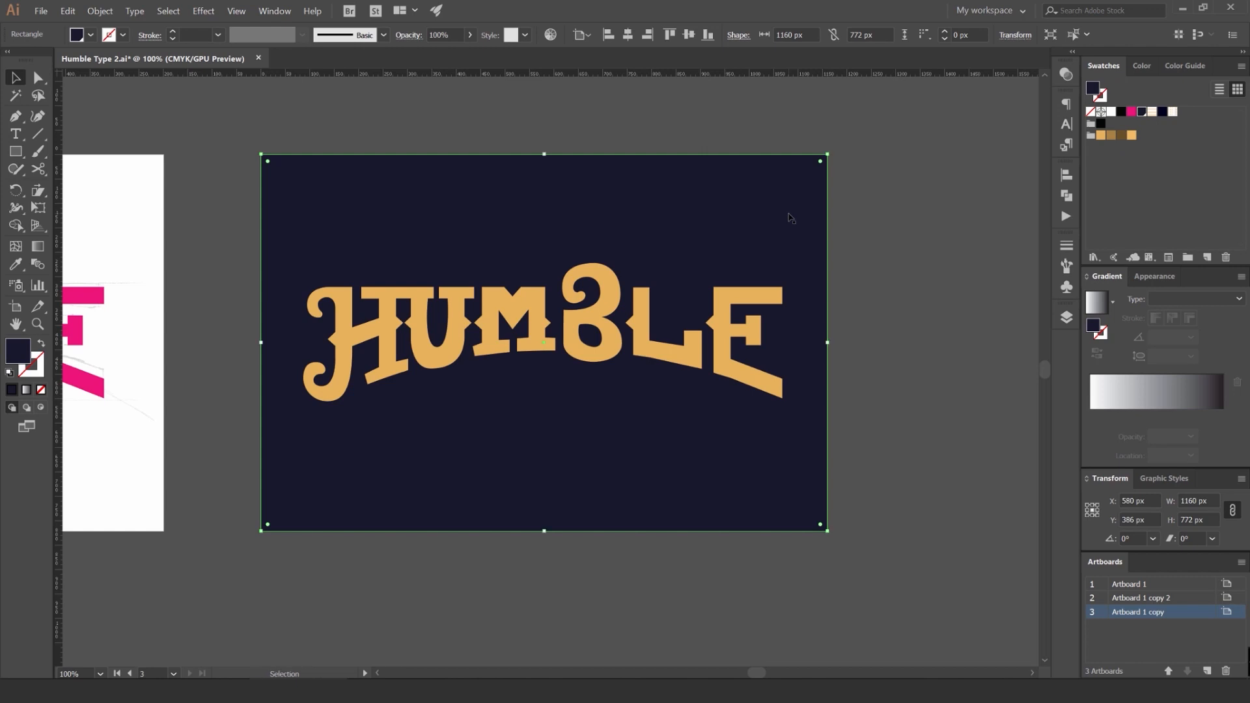
# Step: Rename the Effects layer as BG
pyautogui.click(1065, 318)
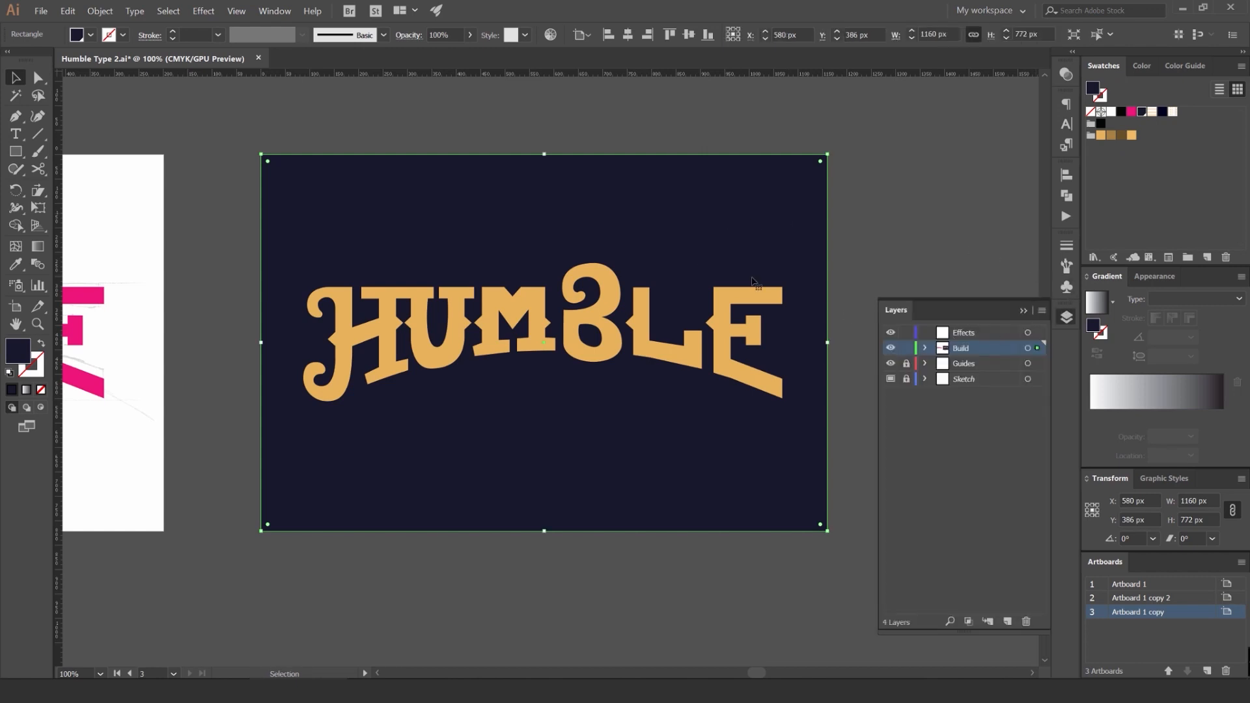
pyautogui.doubleClick(973, 333)
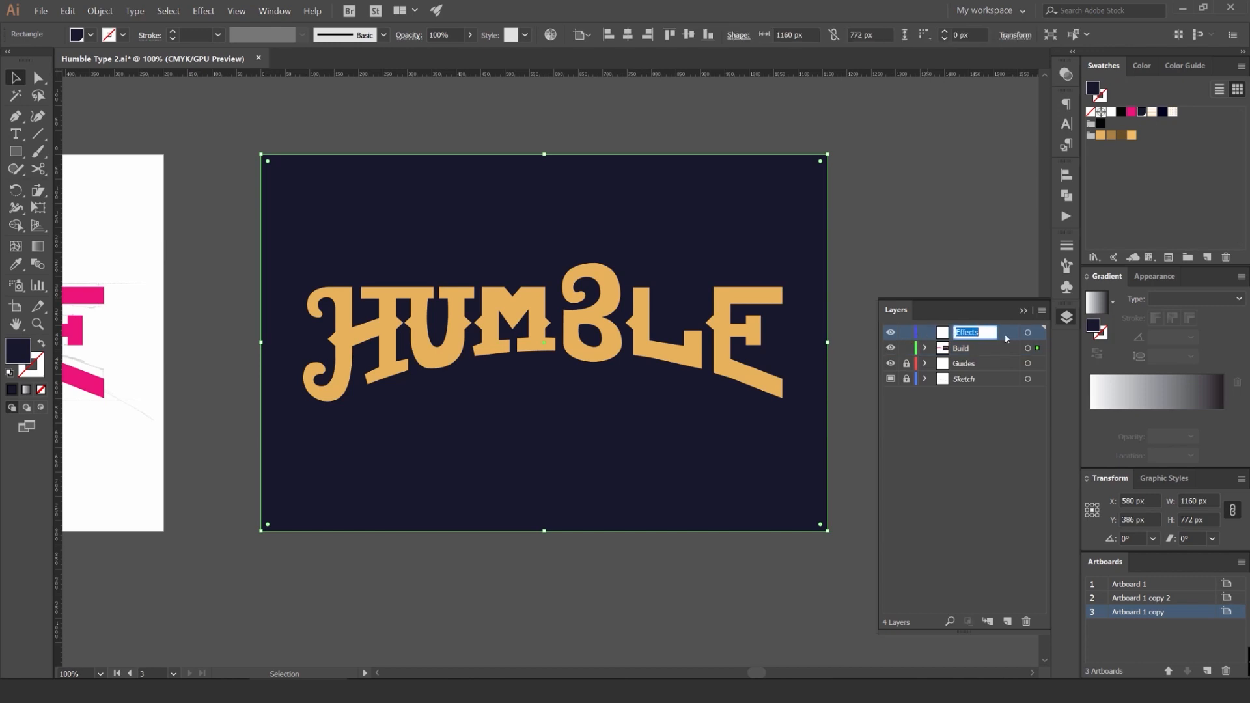
pyautogui.press('Return')
pyautogui.doubleClick(968, 333)
pyautogui.write('BG')
pyautogui.press('Return')
# Step: Move the navy rectangle onto the BG layer, with BG directly below Build, and lock the BG layer
pyautogui.moveTo(1042, 337); pyautogui.dragTo(967, 350)
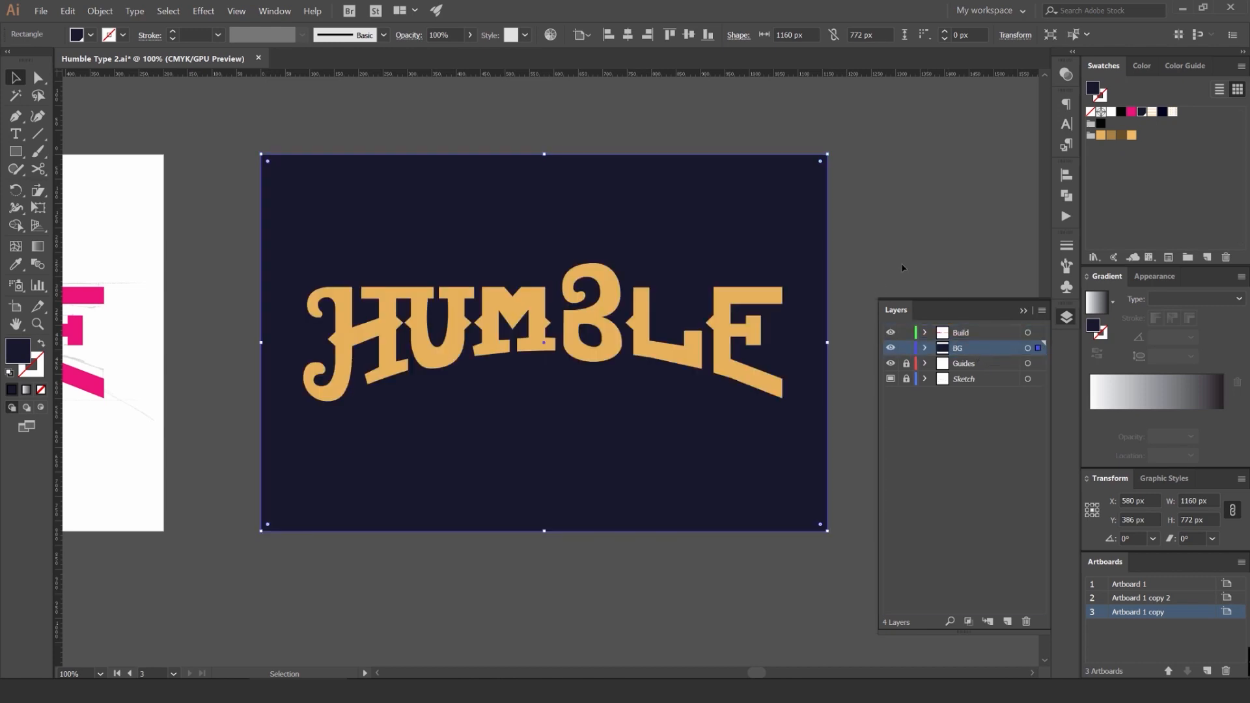
pyautogui.click(906, 348)
pyautogui.scroll(4, 609, 186)
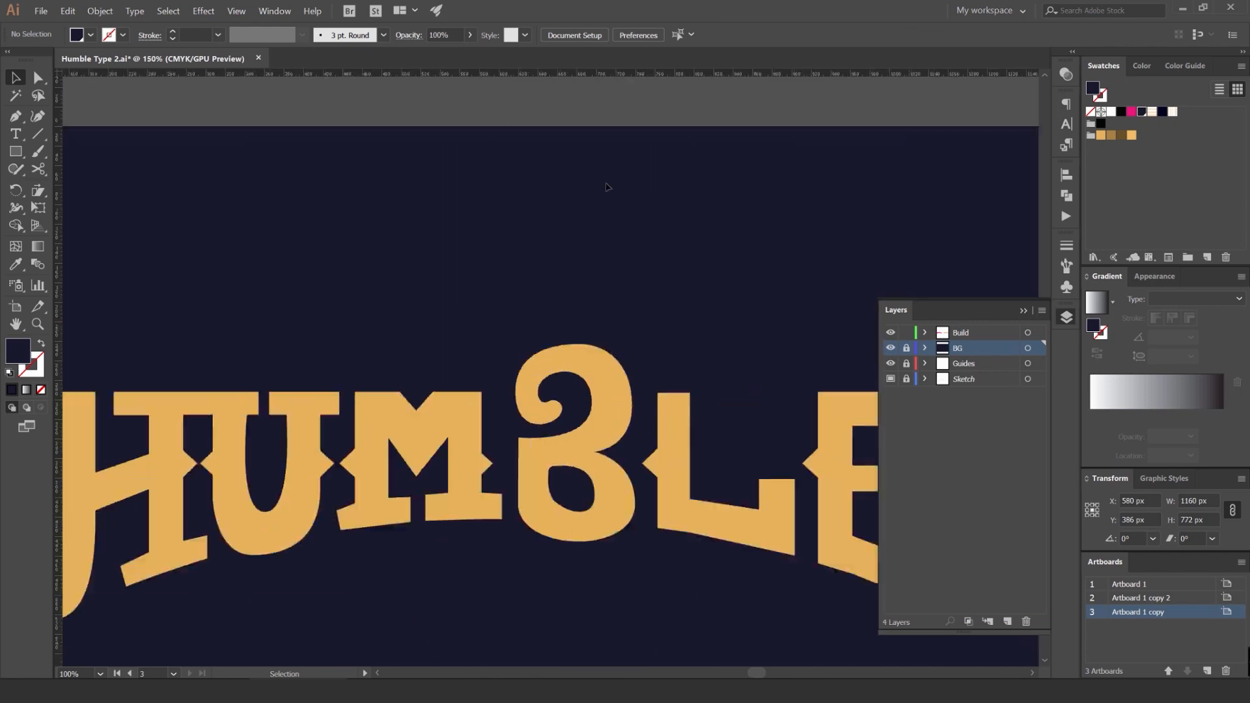
pyautogui.scroll(-6, 609, 186)
pyautogui.click(610, 226)
pyautogui.scroll(3, 610, 224)
pyautogui.moveTo(639, 190); pyautogui.dragTo(720, 156)
pyautogui.click(507, 237)
pyautogui.click(720, 157)
pyautogui.scroll(-2, 720, 160)
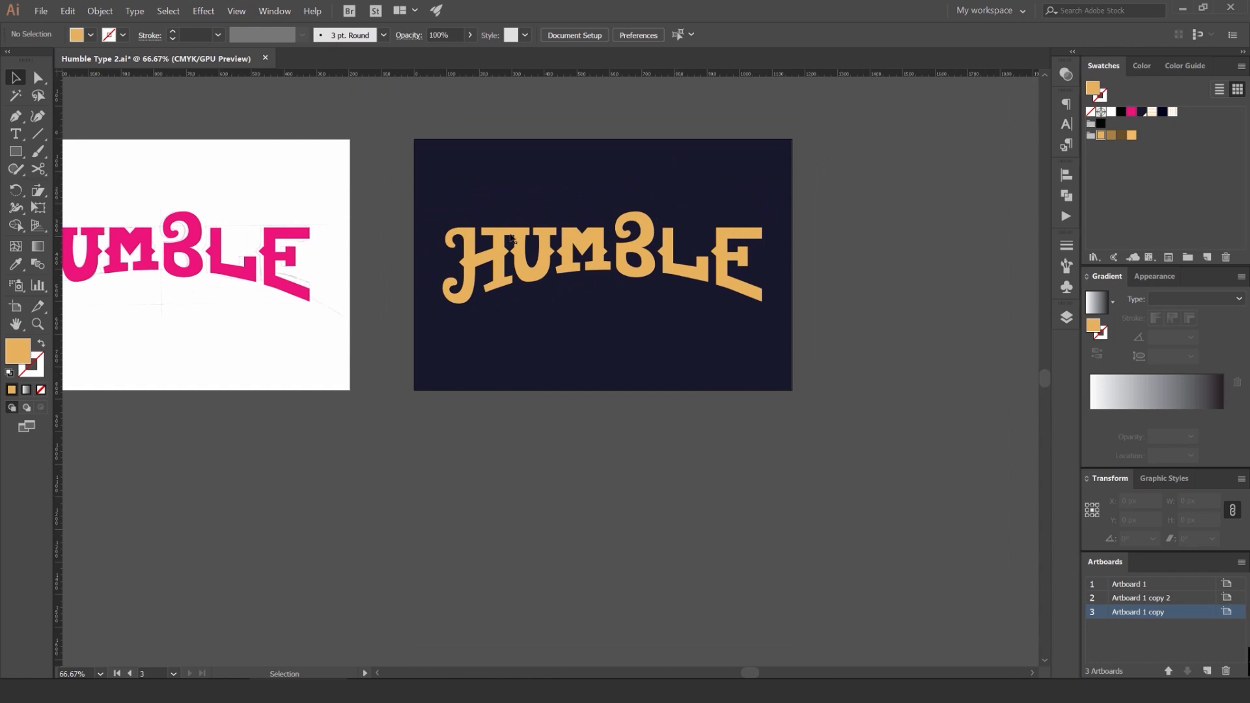
pyautogui.scroll(2, 651, 189)
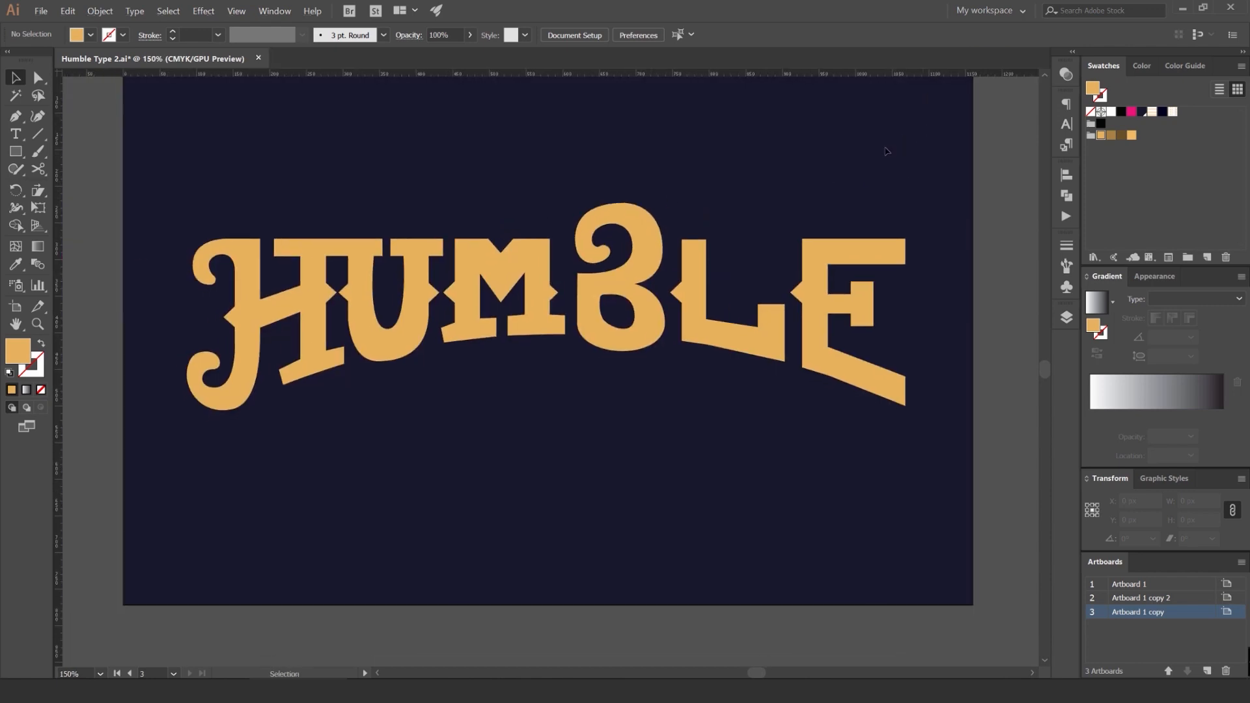
# Step: Ungroup the gold HUMBLE lettering and combine all its letters into one compound path
pyautogui.hotkey('ctrl', 'a')
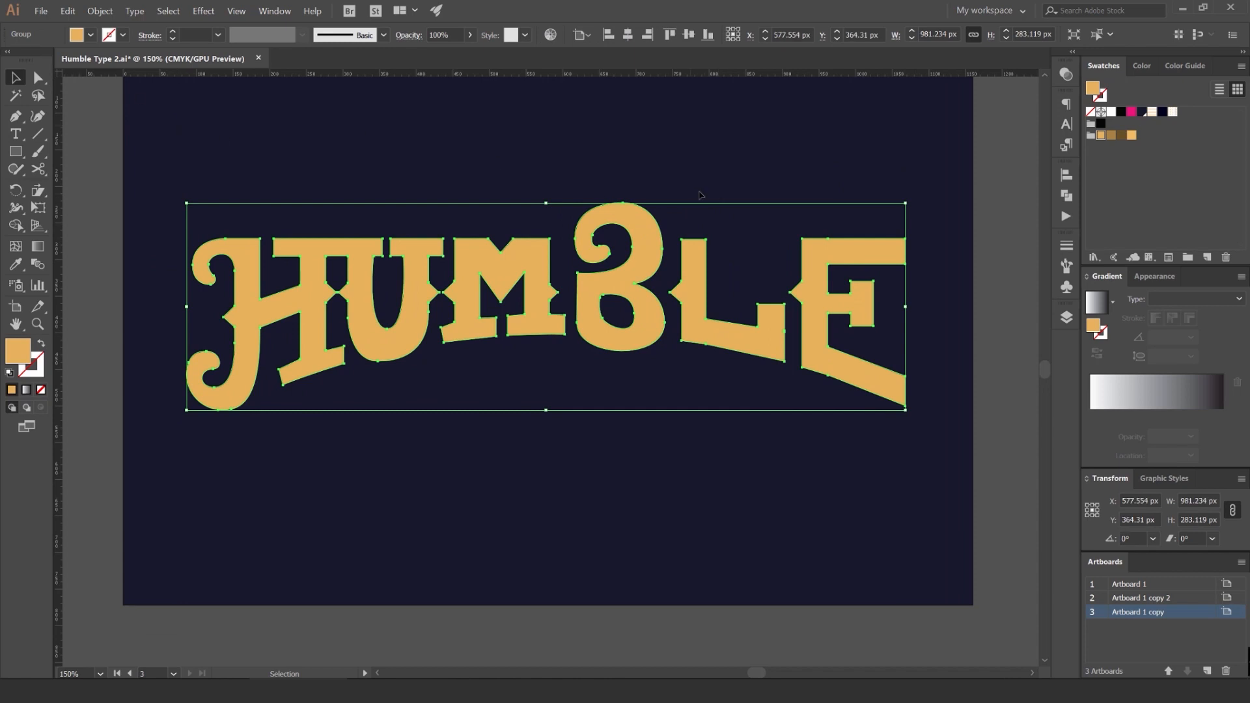
pyautogui.press('a')
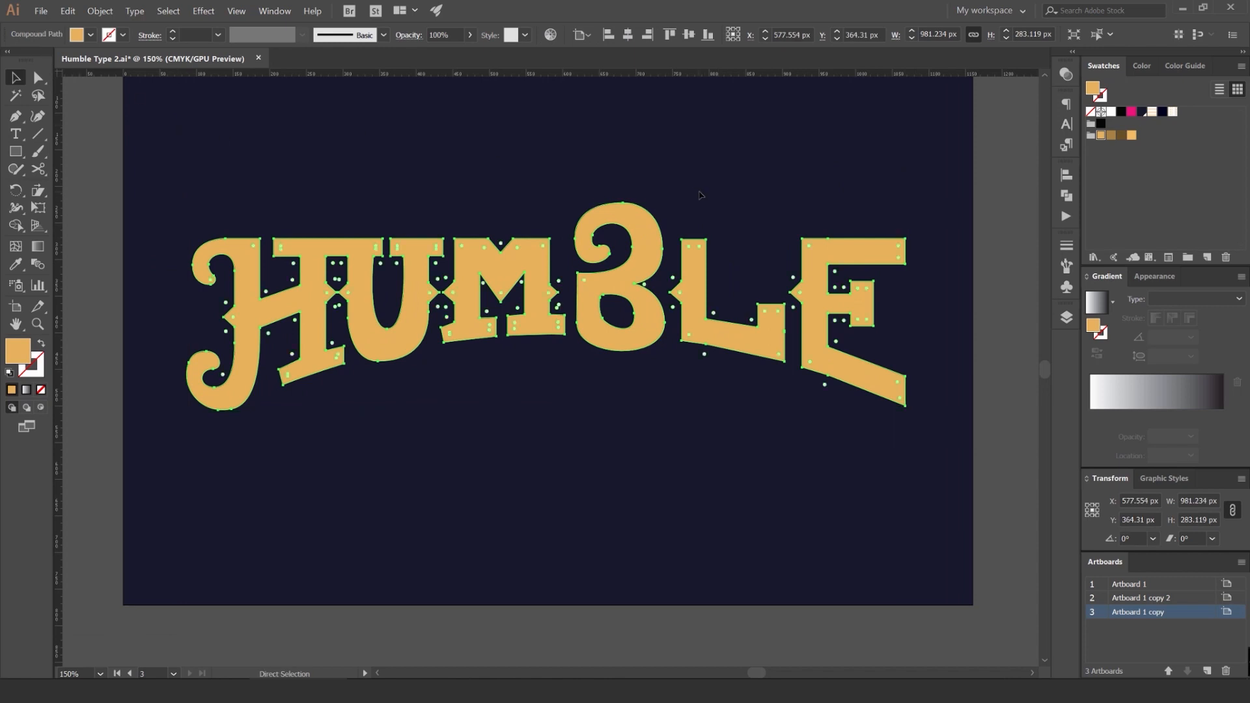
pyautogui.click(100, 11)
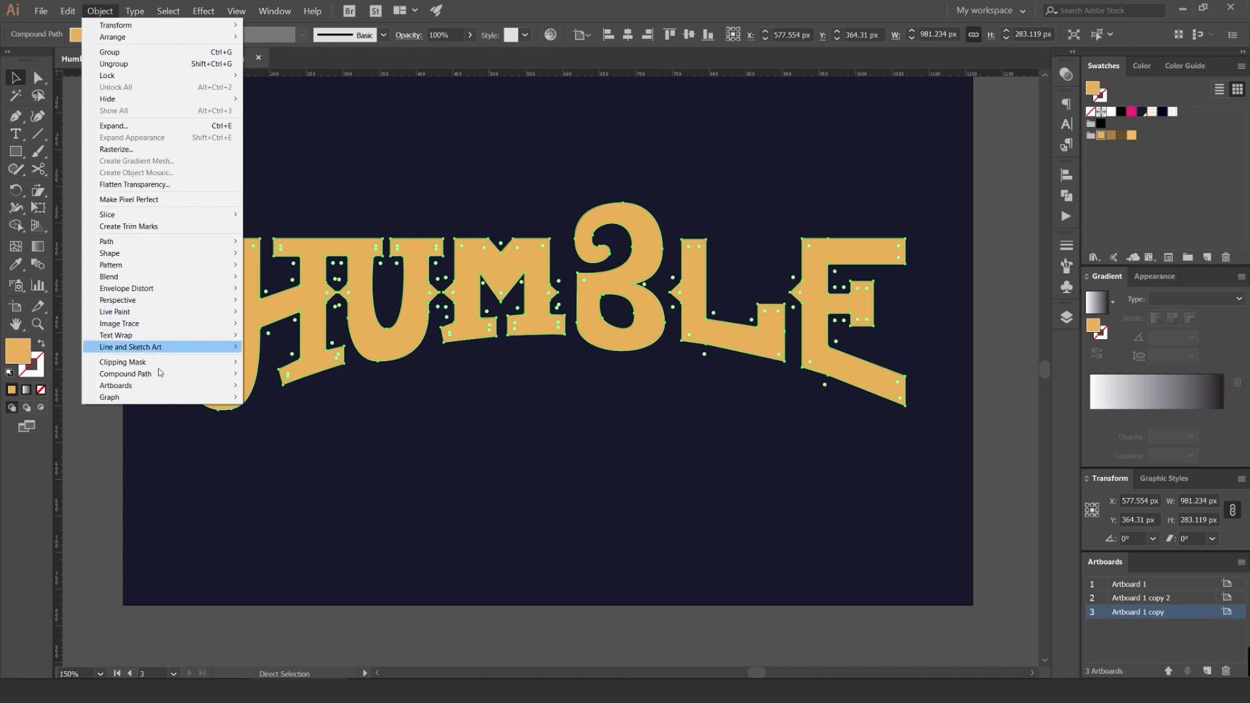
pyautogui.moveTo(159, 374)
pyautogui.click(274, 375)
pyautogui.click(226, 195)
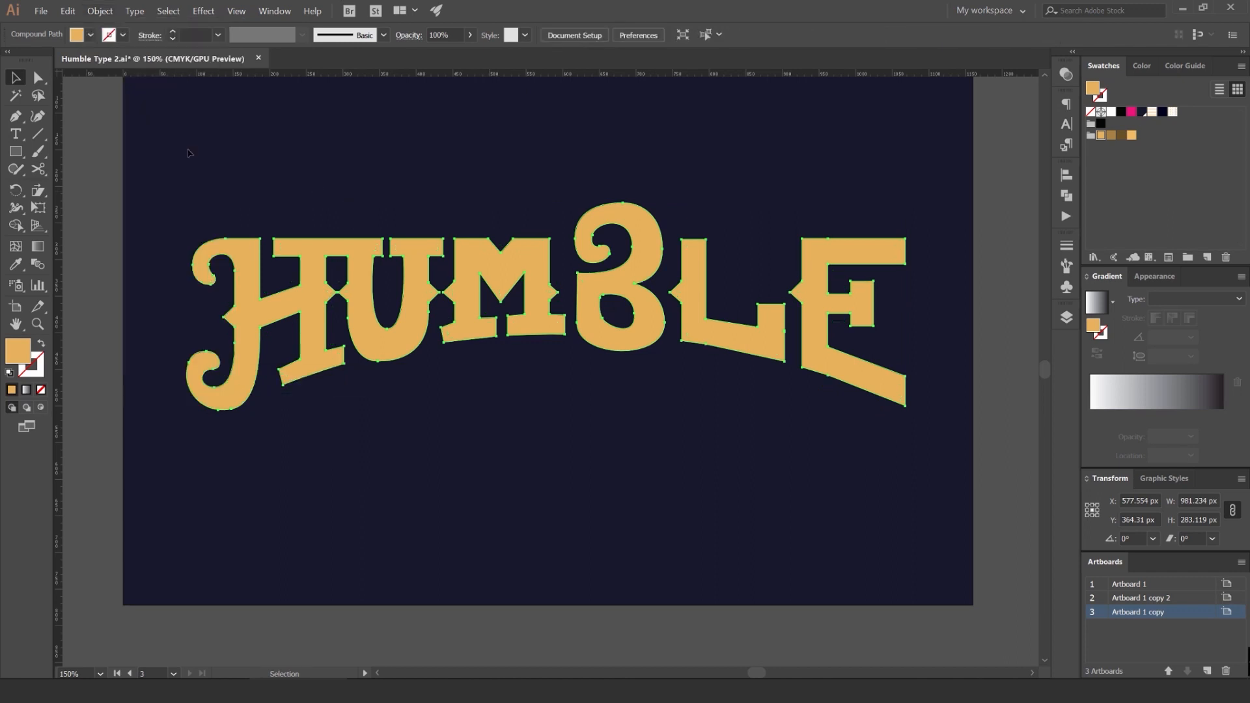
pyautogui.click(332, 250)
pyautogui.moveTo(373, 183); pyautogui.dragTo(399, 179)
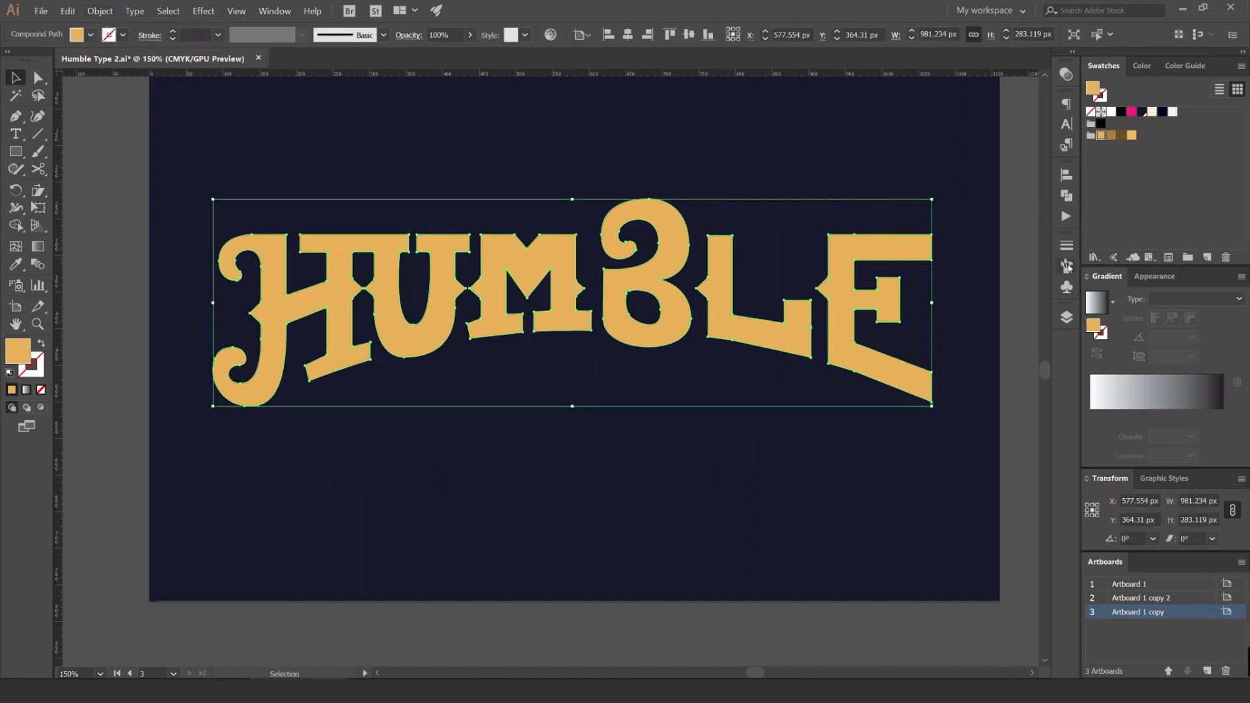
# Step: Try a linear white-to-black gradient across the whole HUMBLE lettering with its midpoint at 15.05%, and undo it
pyautogui.click(1113, 387)
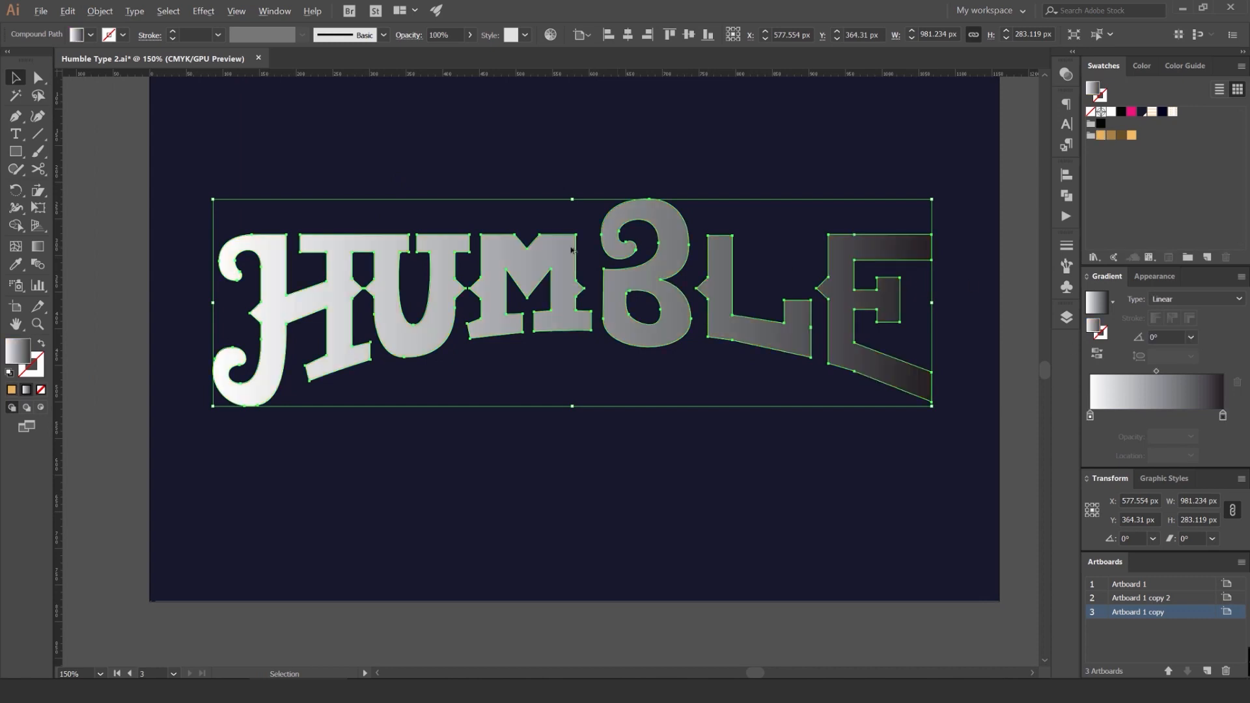
pyautogui.moveTo(1158, 372); pyautogui.dragTo(1111, 372)
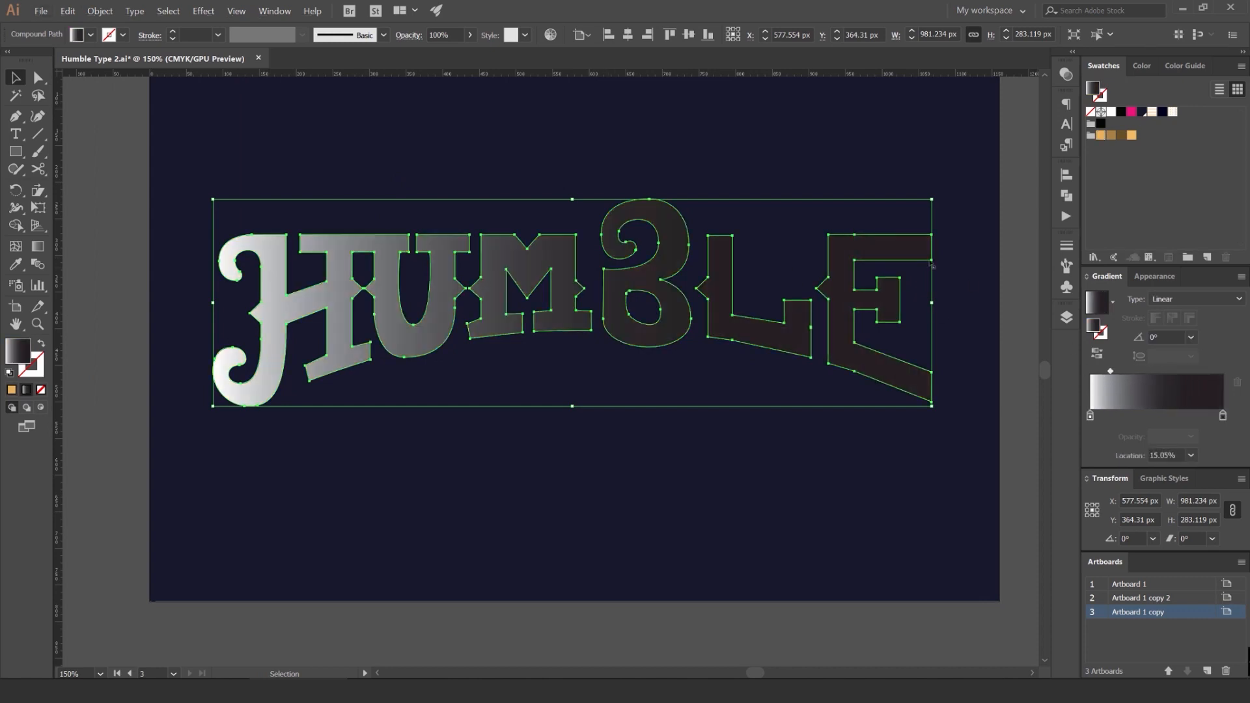
pyautogui.click(811, 247)
pyautogui.scroll(-3, 811, 249)
pyautogui.scroll(3, 810, 248)
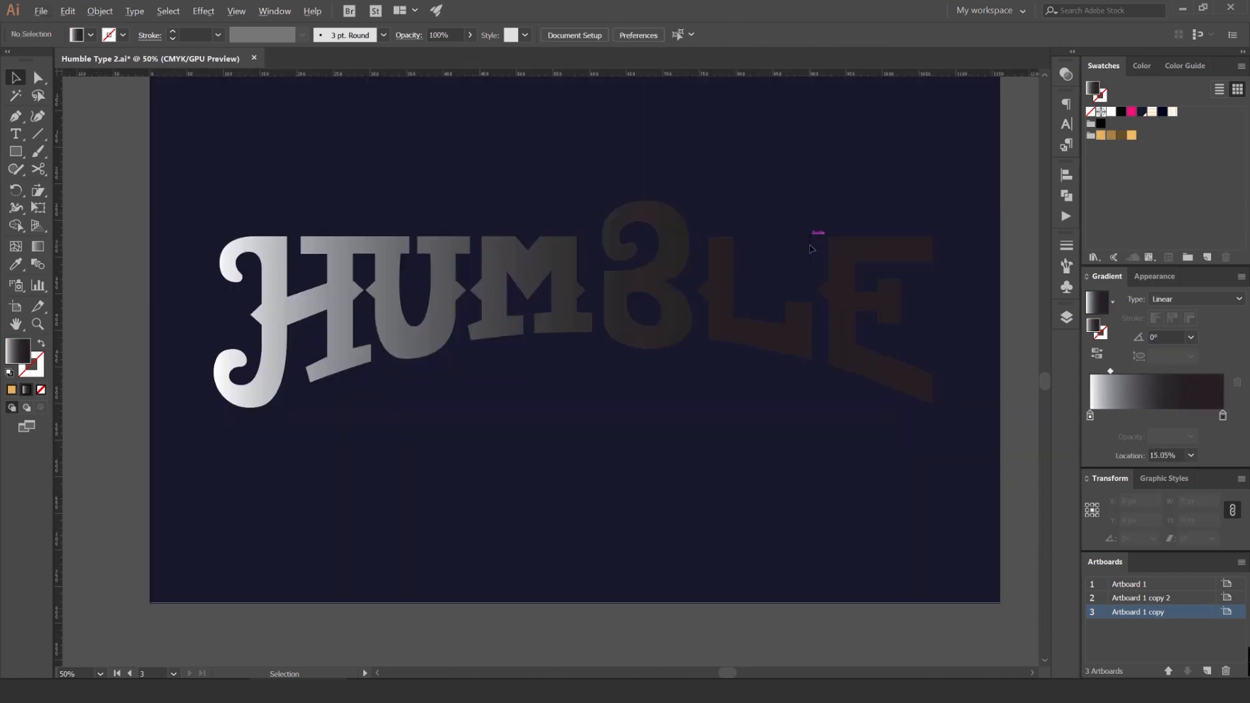
pyautogui.hotkey('ctrl', 'z')
pyautogui.hotkey('ctrl', 'z')
pyautogui.hotkey('ctrl', 'z')
# Step: Offset the path of the HUMBLE compound lettering by 5 px with round joins
pyautogui.click(742, 210)
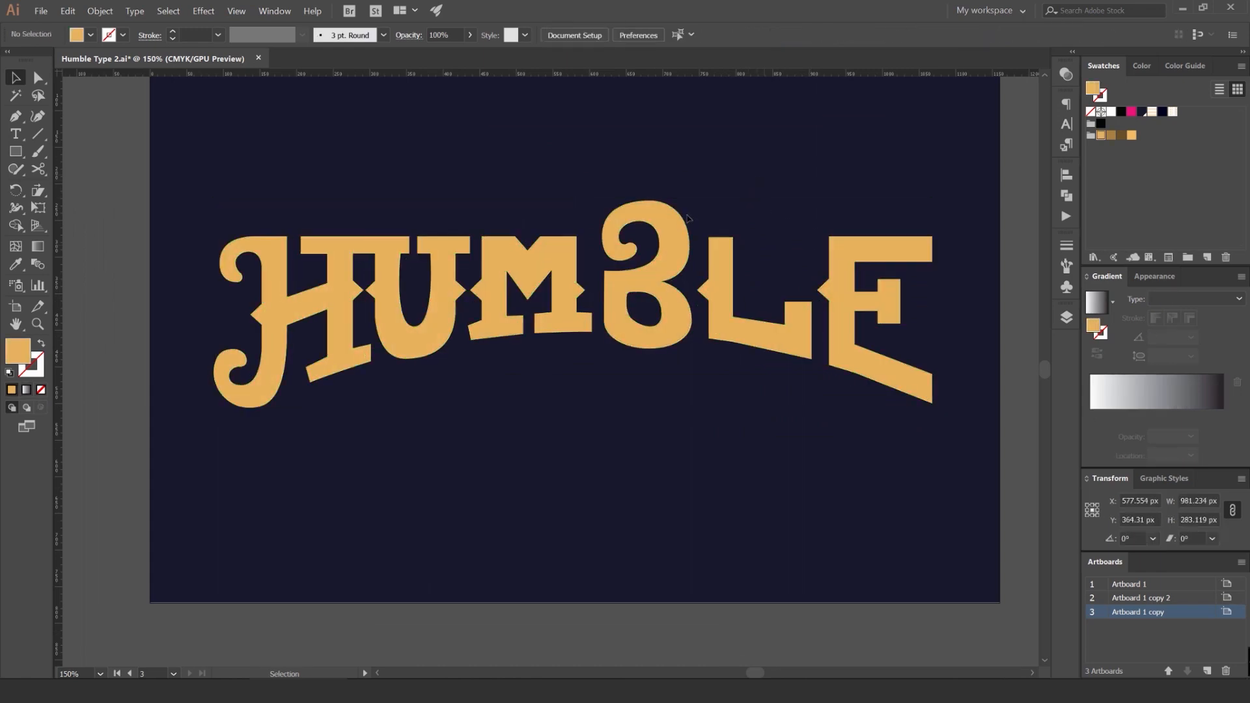
pyautogui.press('space')
pyautogui.moveTo(610, 204); pyautogui.dragTo(575, 188)
pyautogui.click(595, 195)
pyautogui.press('space')
pyautogui.moveTo(688, 166); pyautogui.dragTo(623, 161)
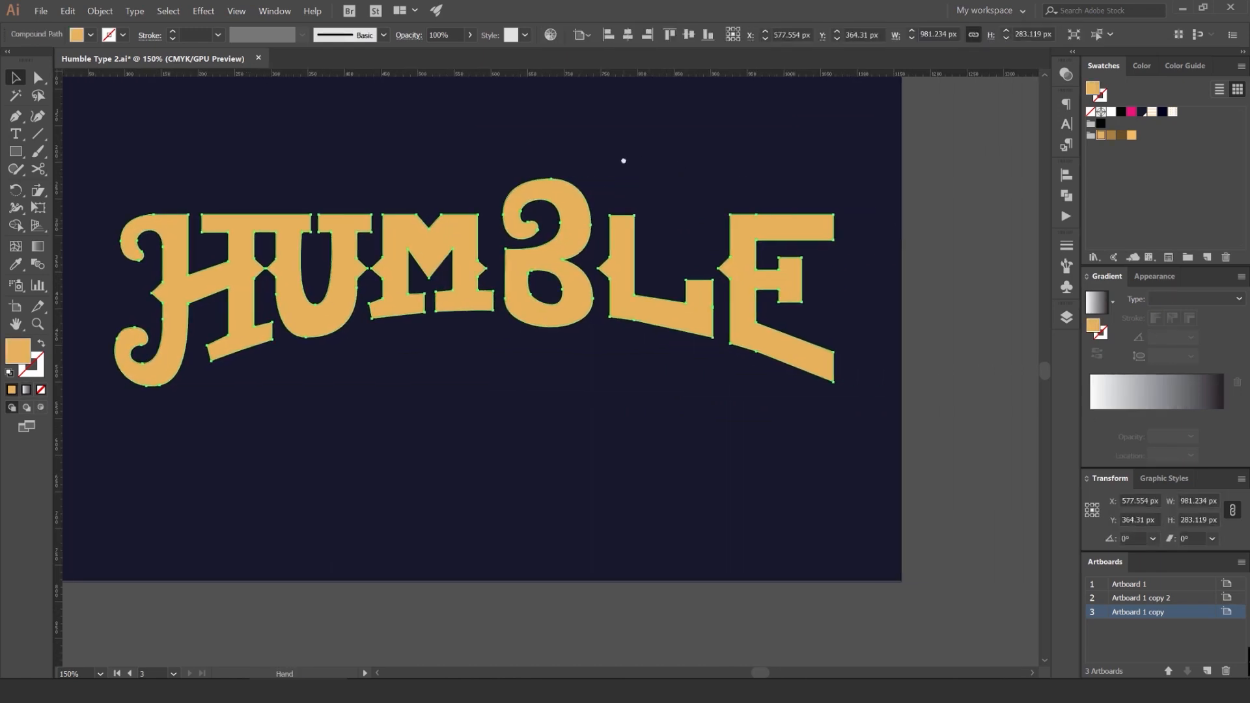
pyautogui.click(100, 11)
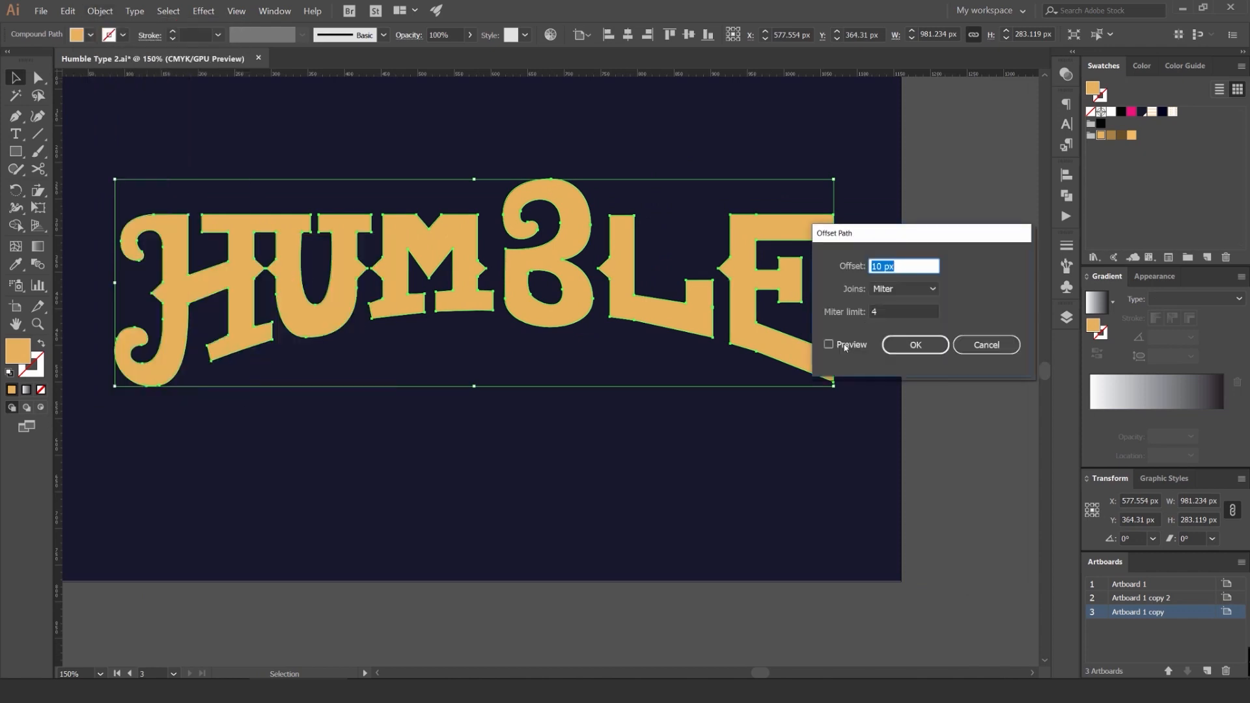
pyautogui.click(846, 347)
pyautogui.click(904, 288)
pyautogui.click(892, 321)
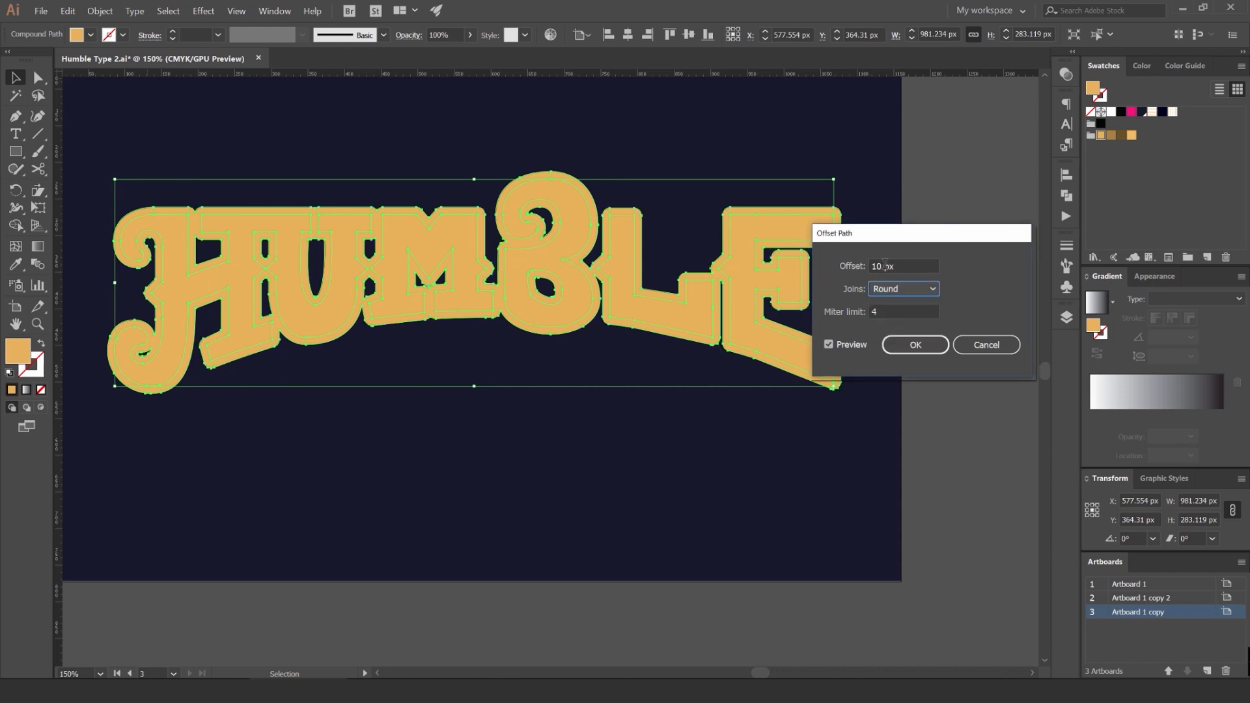
pyautogui.scroll(-5, 886, 266)
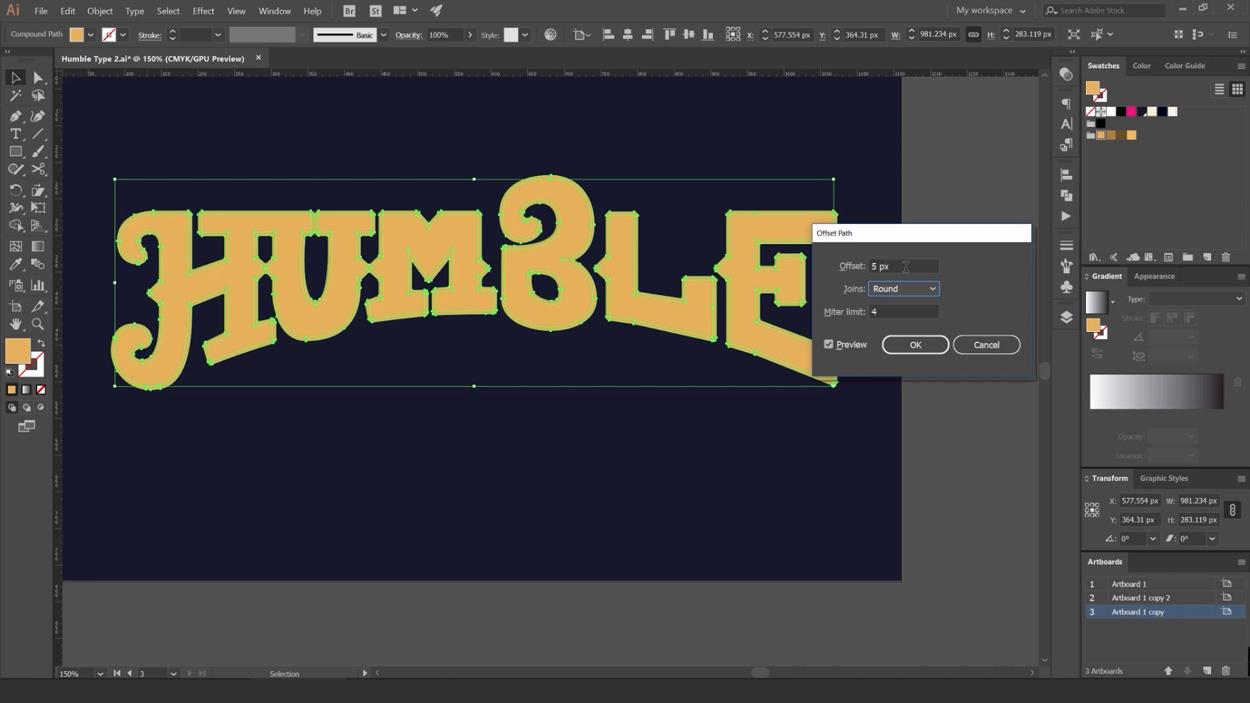
pyautogui.click(920, 347)
# Step: Fill the offset shape behind the gold HUMBLE lettering with black, after trying the dark navy swatch
pyautogui.scroll(2, 538, 185)
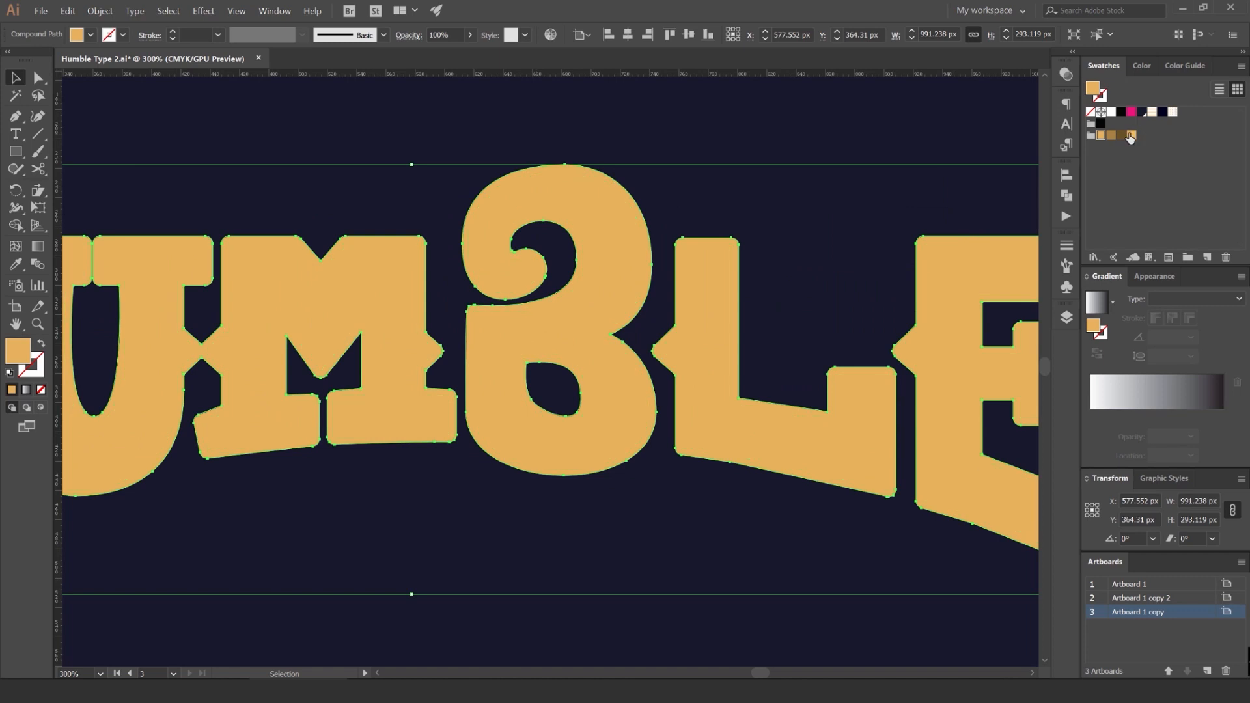
pyautogui.click(1142, 113)
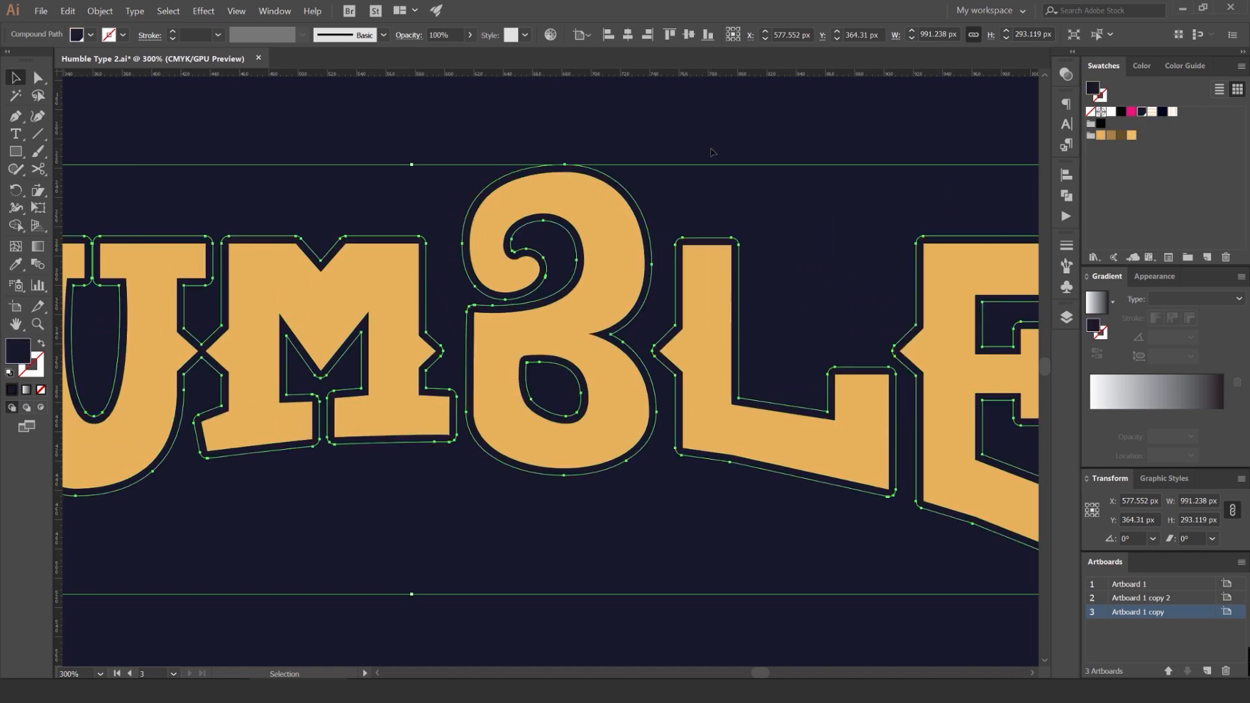
pyautogui.click(676, 195)
pyautogui.click(644, 228)
pyautogui.click(1121, 112)
pyautogui.click(898, 140)
pyautogui.scroll(-3, 823, 142)
pyautogui.moveTo(773, 159); pyautogui.dragTo(644, 209)
pyautogui.scroll(4, 637, 226)
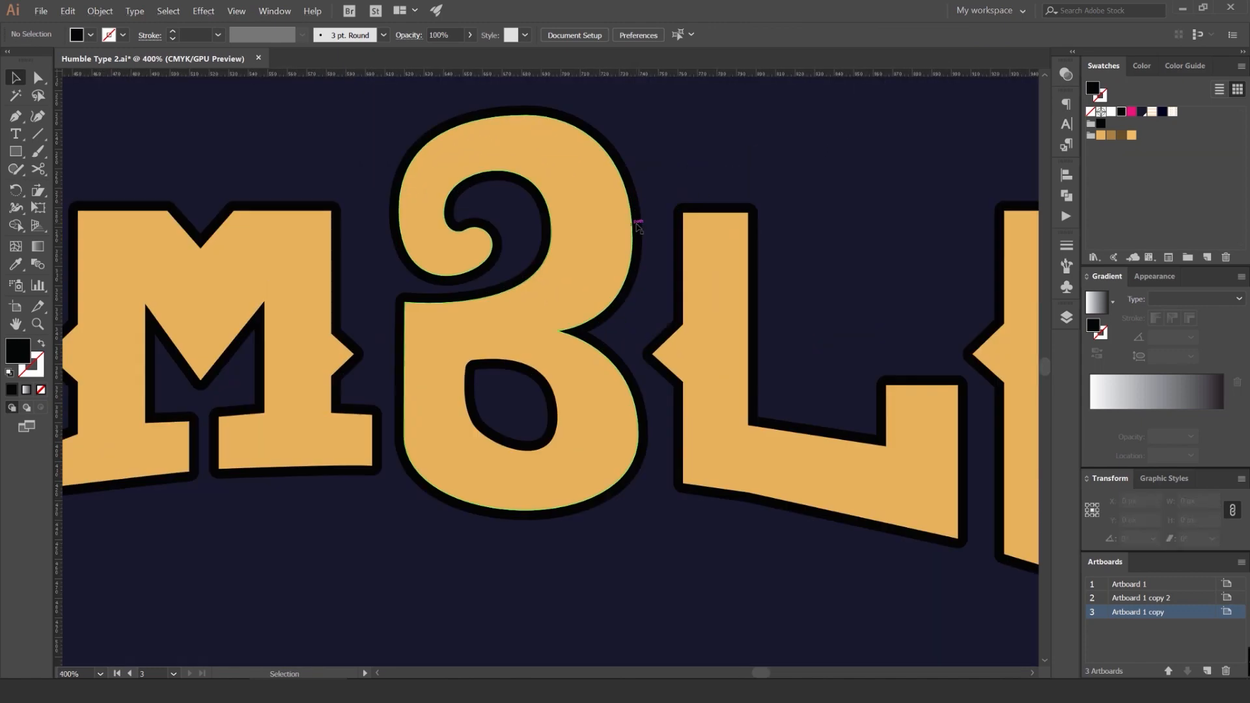
# Step: Offset the path of the gold HUMBLE compound lettering by 10 px with round joins
pyautogui.scroll(-1, 676, 170)
pyautogui.moveTo(686, 152); pyautogui.dragTo(657, 158)
pyautogui.click(595, 177)
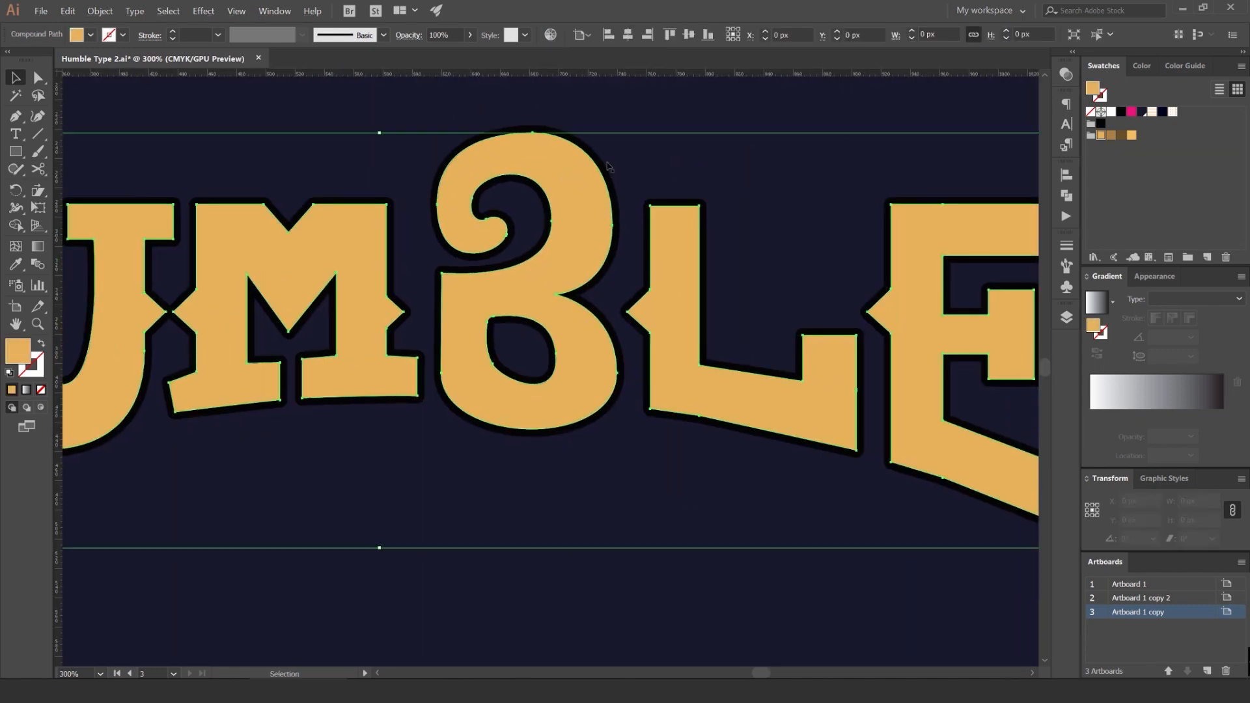
pyautogui.click(100, 11)
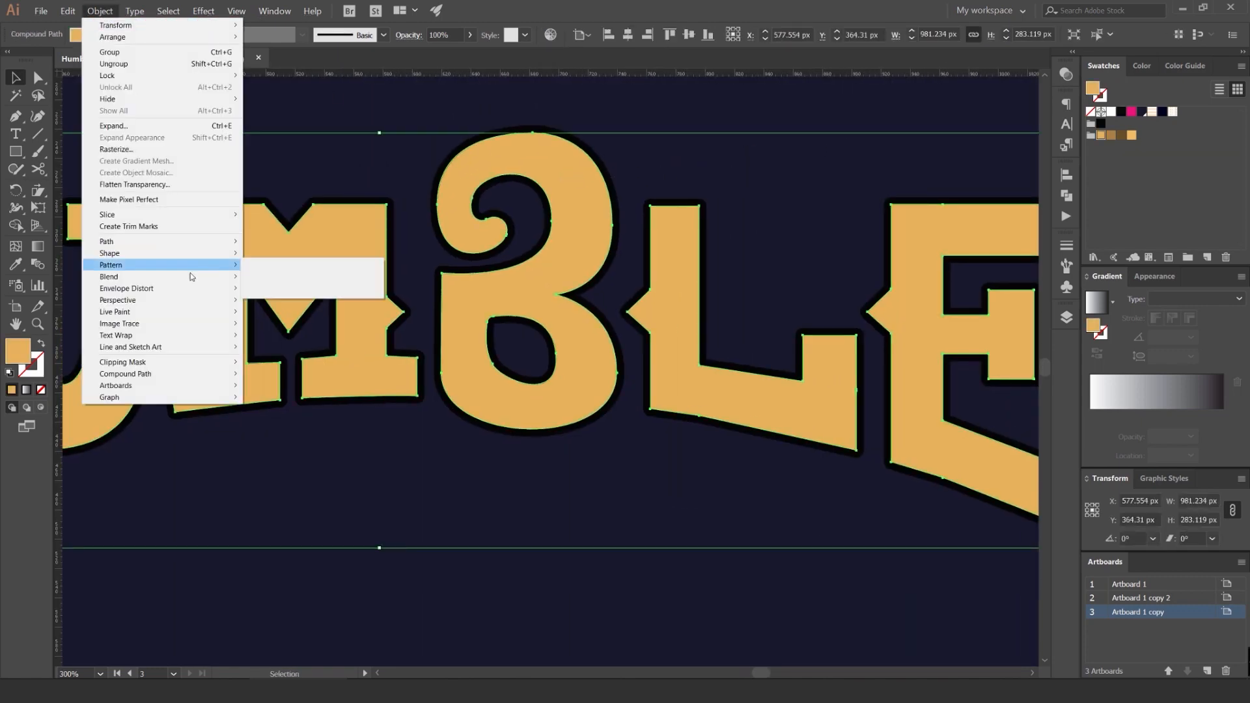
pyautogui.moveTo(164, 241)
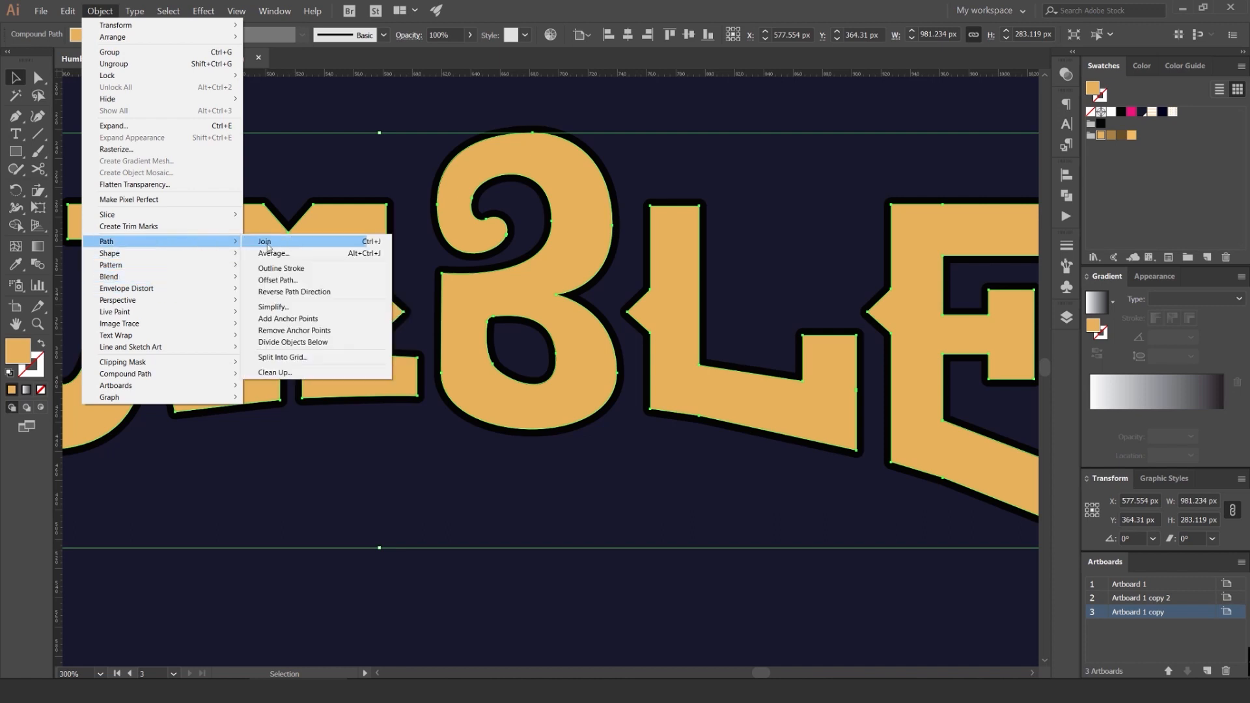
pyautogui.click(278, 280)
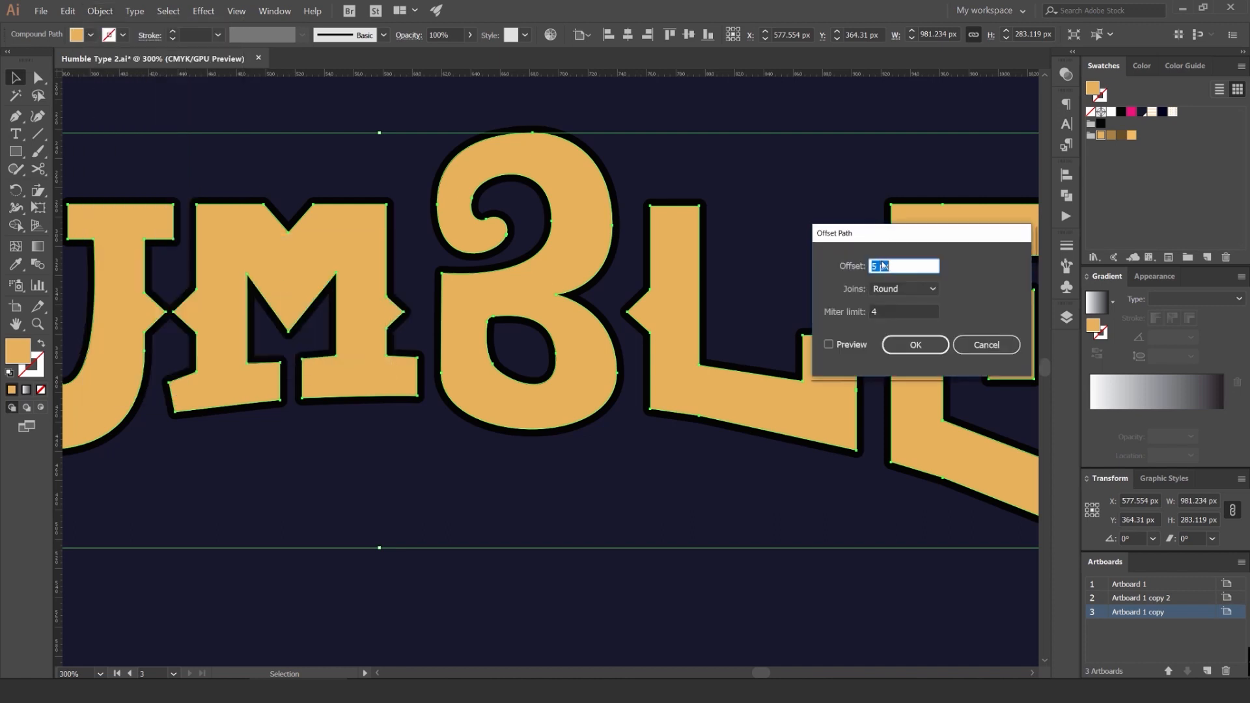
pyautogui.click(830, 344)
pyautogui.click(902, 266)
pyautogui.hotkey('shift', 'Up')
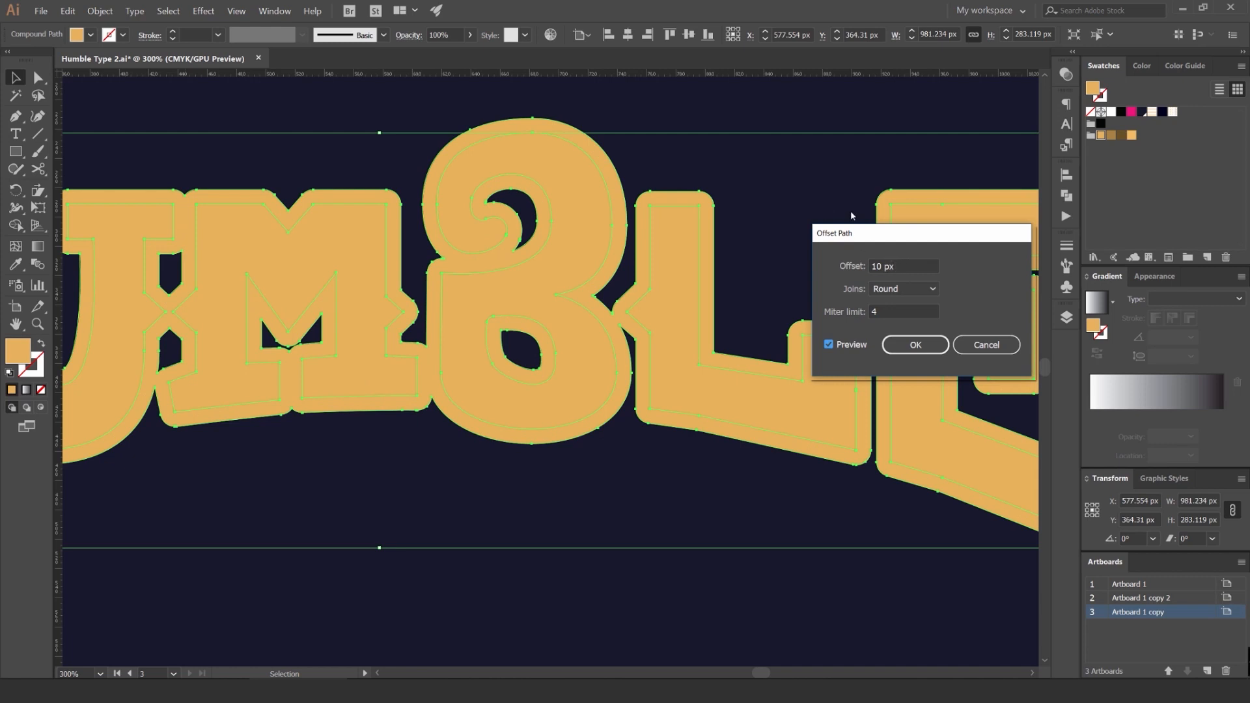
pyautogui.click(914, 345)
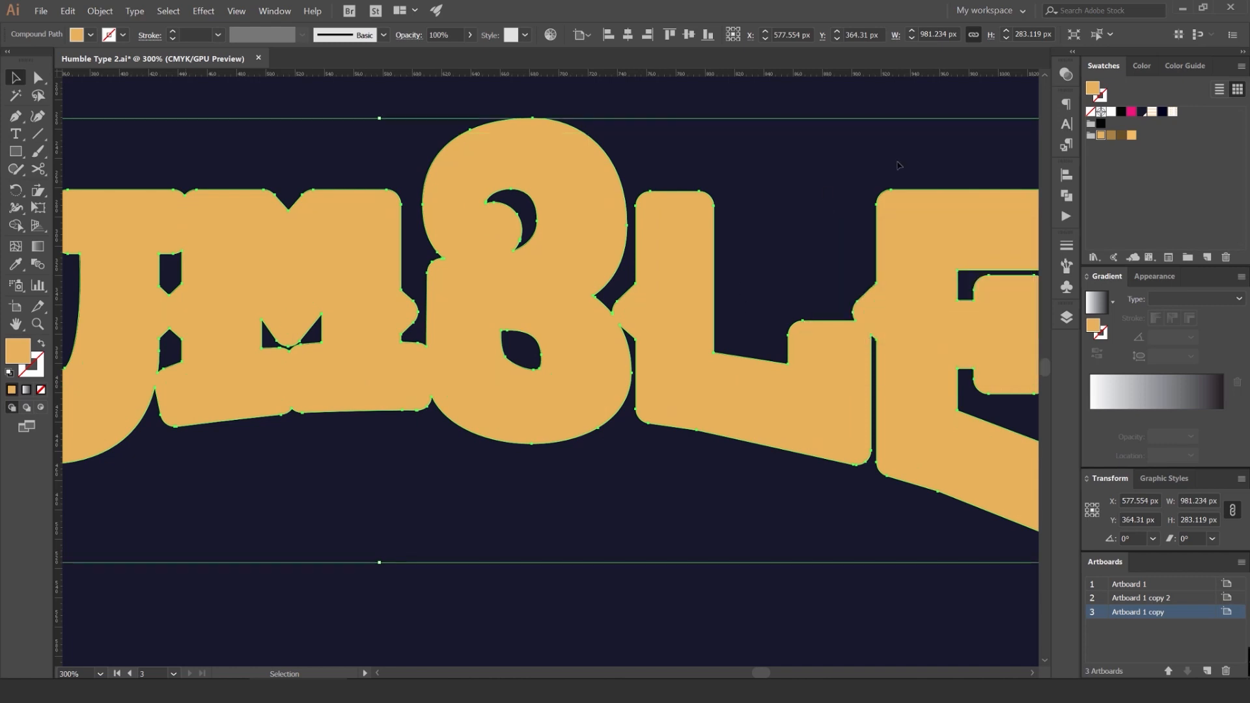
# Step: Fill the new outer offset shape with the horizontal gold stripe pattern swatch
pyautogui.click(1153, 114)
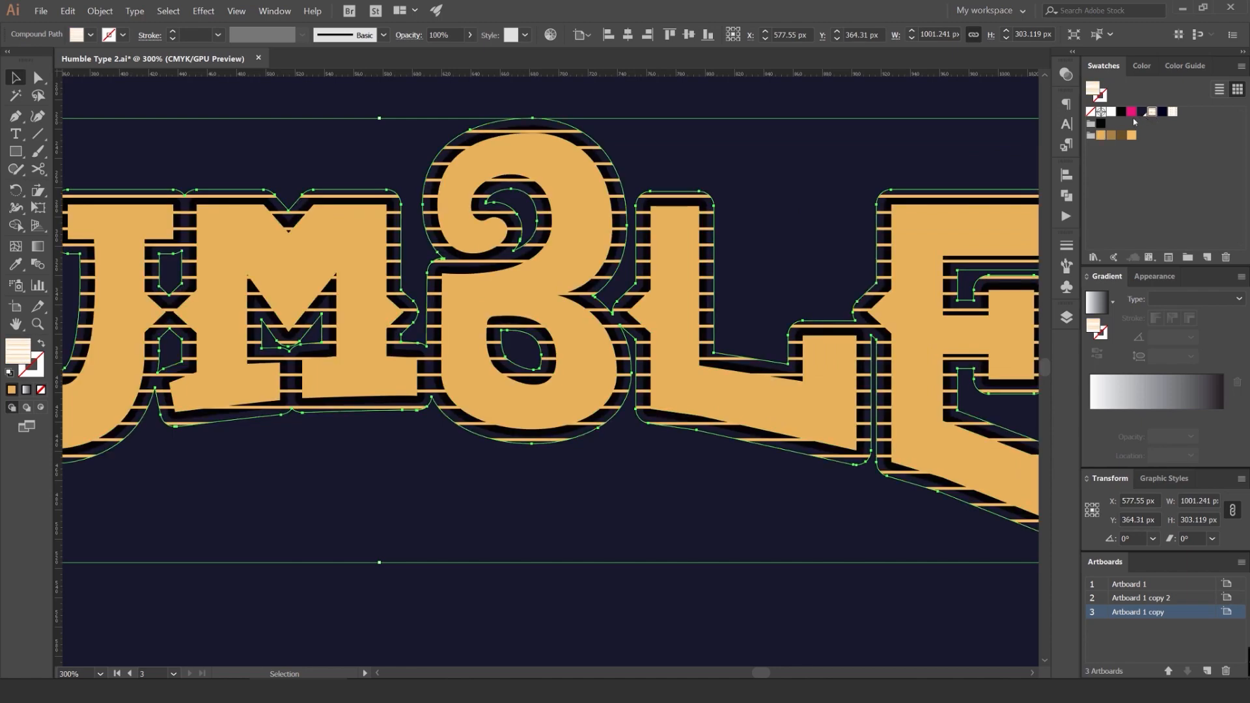
pyautogui.moveTo(921, 168); pyautogui.dragTo(594, 189)
pyautogui.scroll(-3, 593, 190)
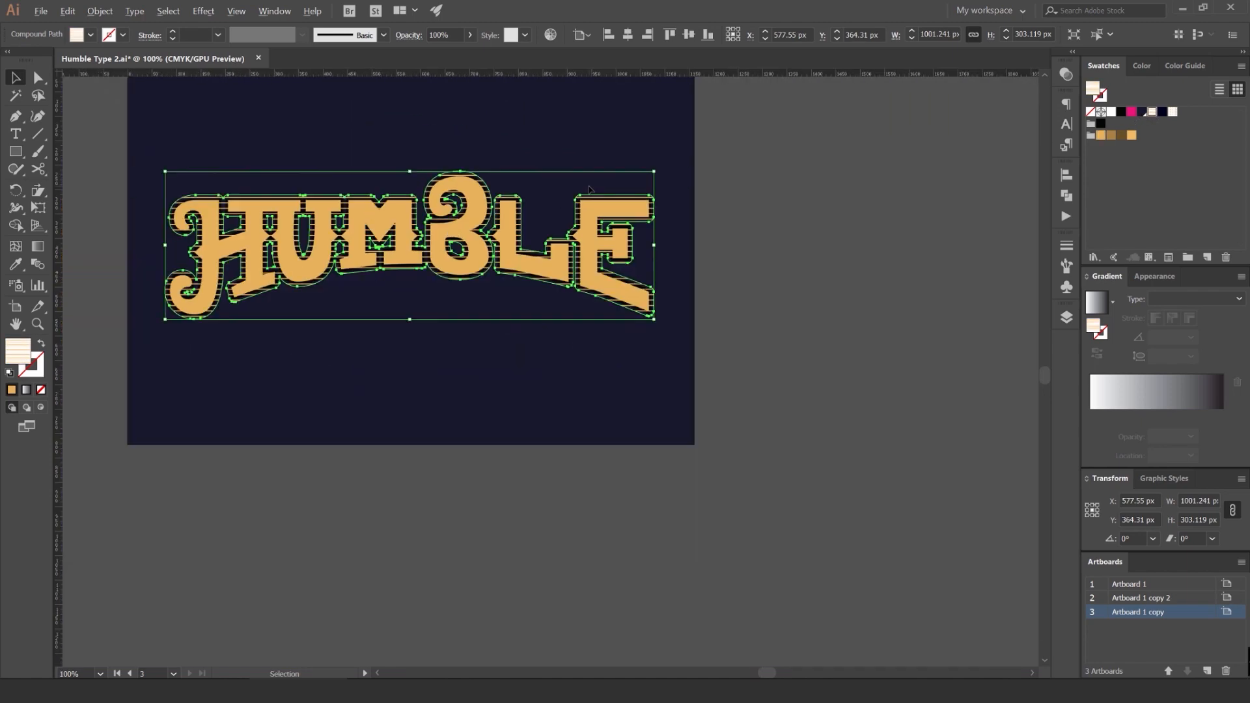
pyautogui.scroll(2, 573, 193)
pyautogui.scroll(4, 535, 203)
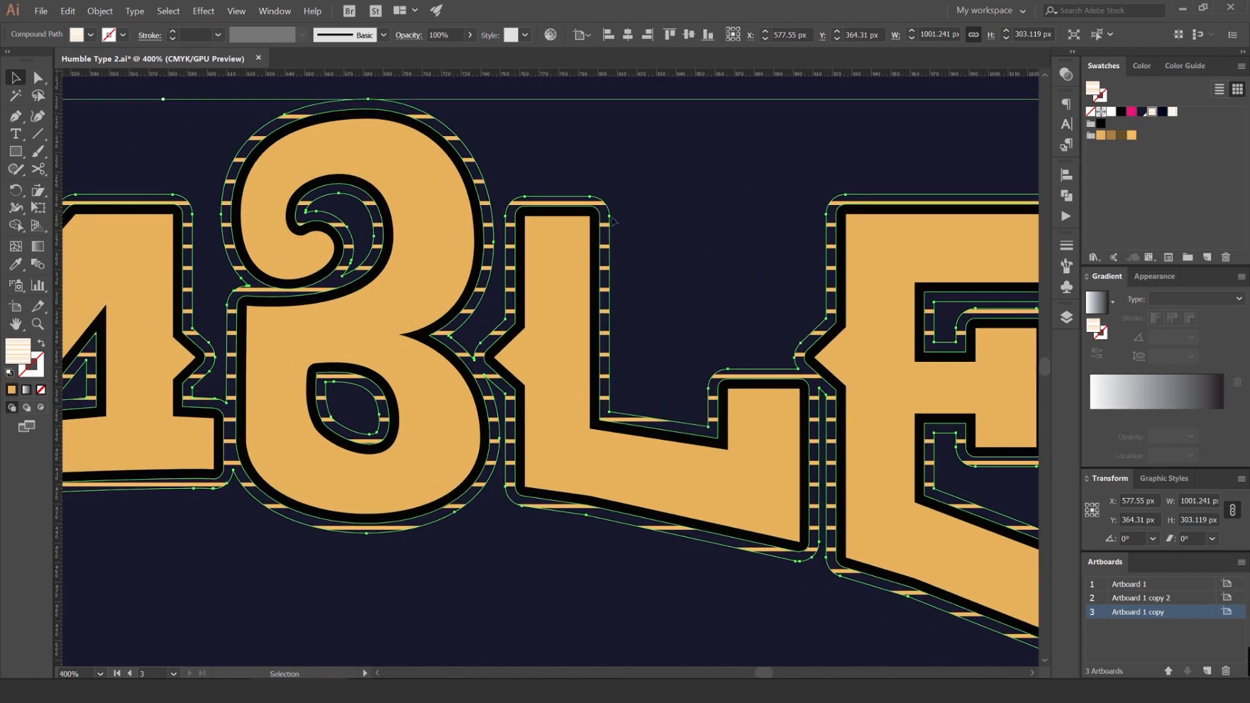
# Step: Recolor the black inner offset shape with the dark navy sampled from the background
pyautogui.click(511, 167)
pyautogui.click(470, 162)
pyautogui.scroll(3, 470, 162)
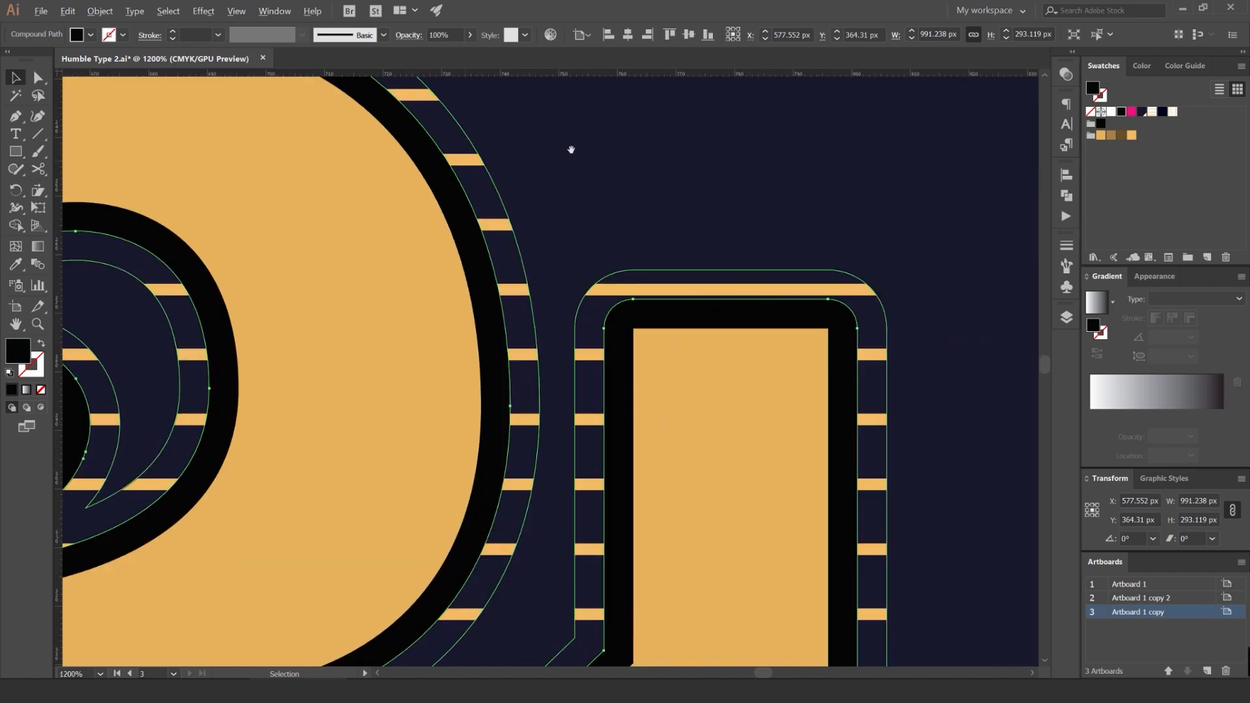
pyautogui.press('i')
pyautogui.click(665, 198)
pyautogui.press('v')
pyautogui.click(691, 194)
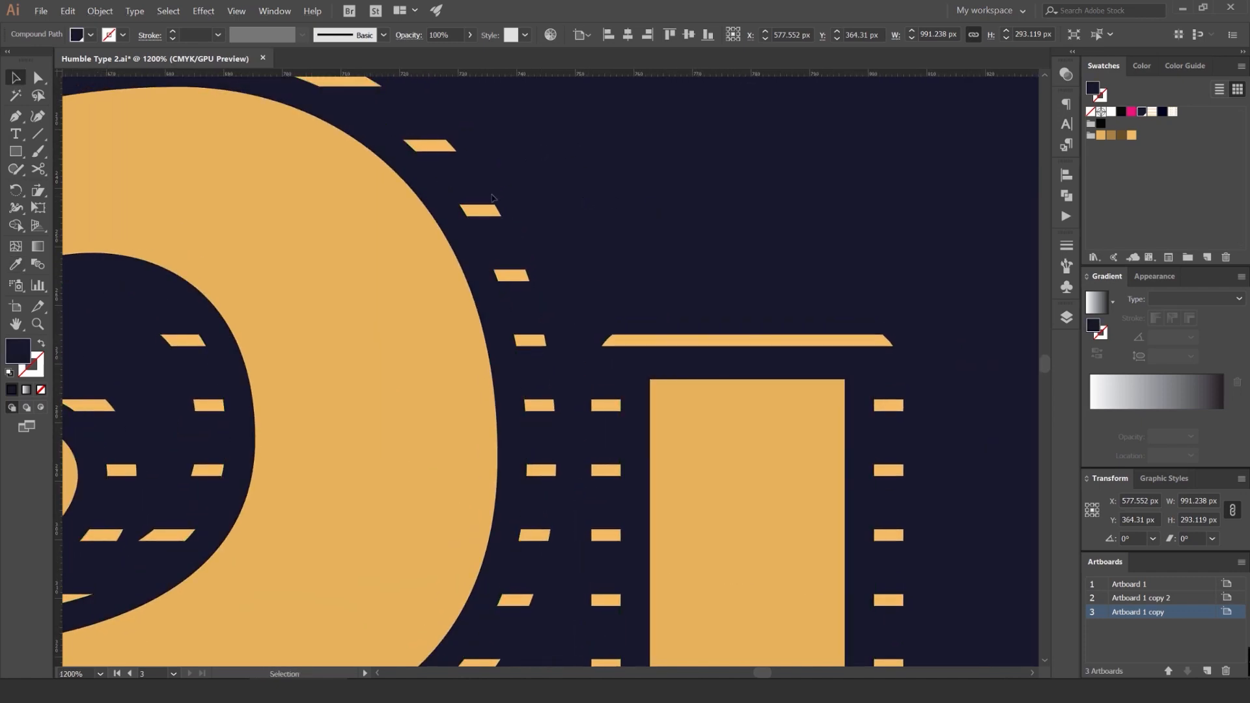
# Step: Examine the navy inner outline and the striped outer outline around the letter B up close
pyautogui.scroll(-4, 493, 239)
pyautogui.scroll(7, 479, 230)
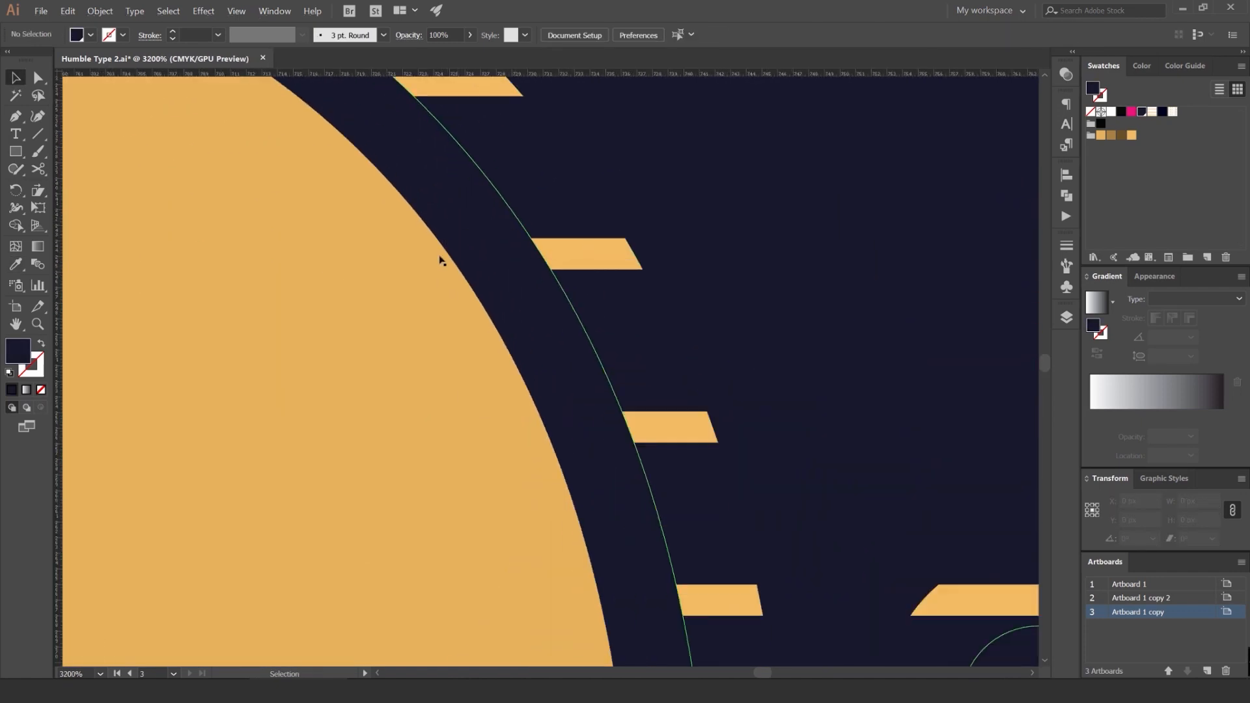
pyautogui.click(584, 218)
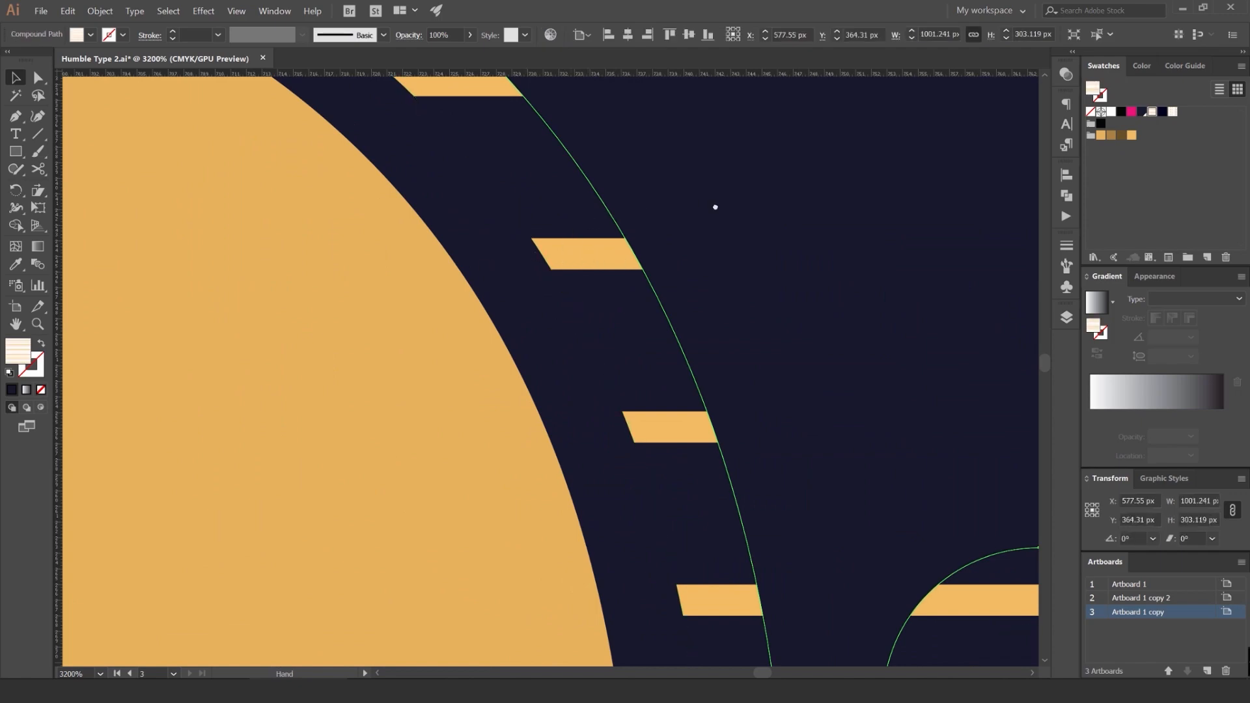
pyautogui.scroll(-4, 715, 208)
pyautogui.scroll(3, 672, 254)
pyautogui.scroll(-9, 662, 267)
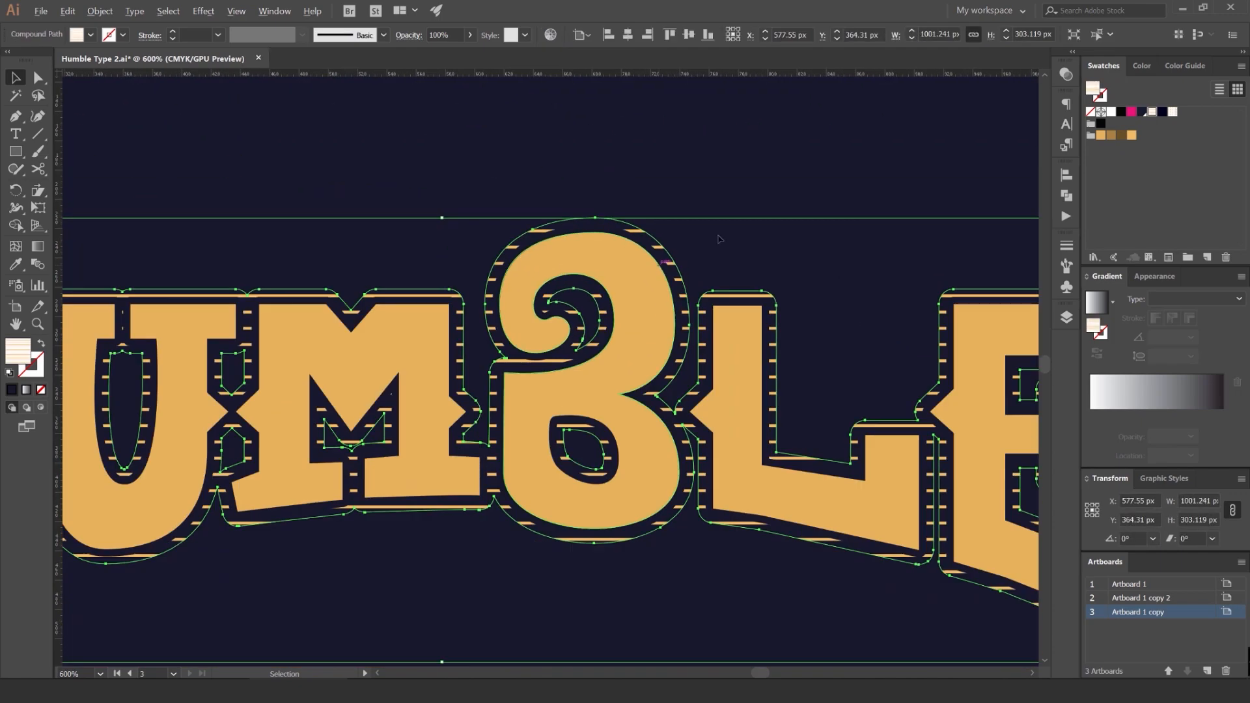
pyautogui.click(730, 235)
pyautogui.scroll(4, 721, 250)
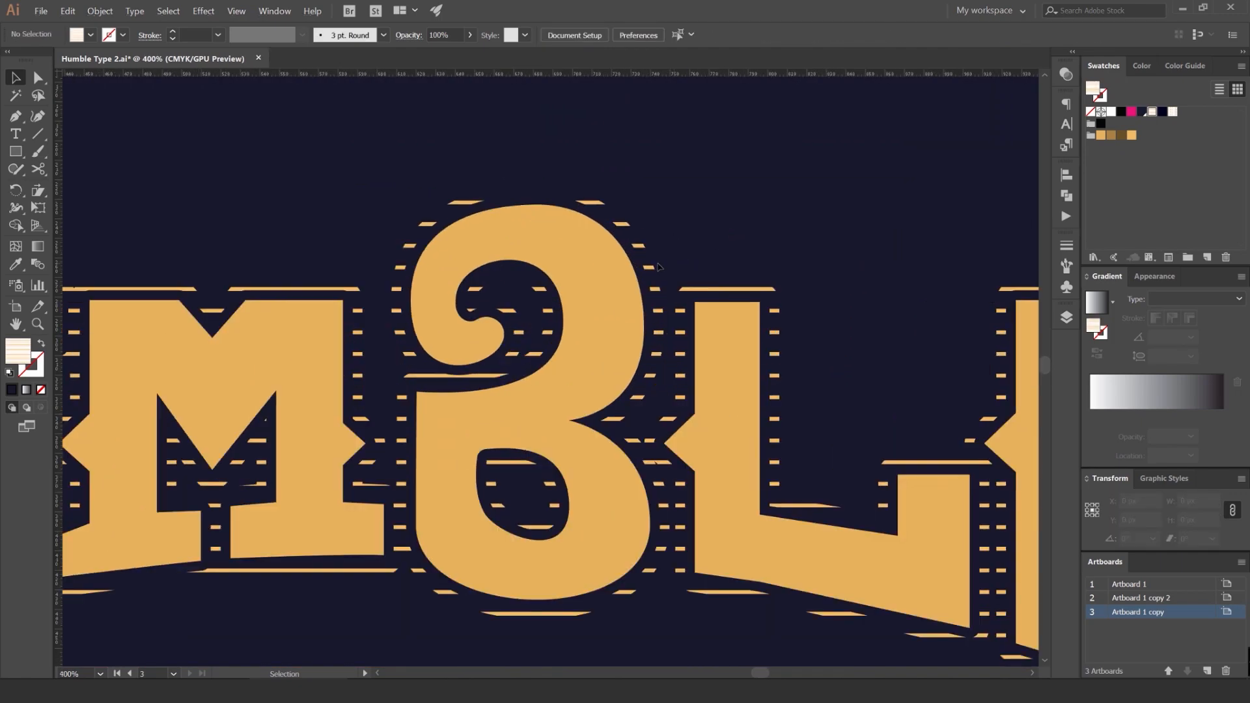
# Step: Try moving the striped outer shape up and away from the gold lettering
pyautogui.click(677, 267)
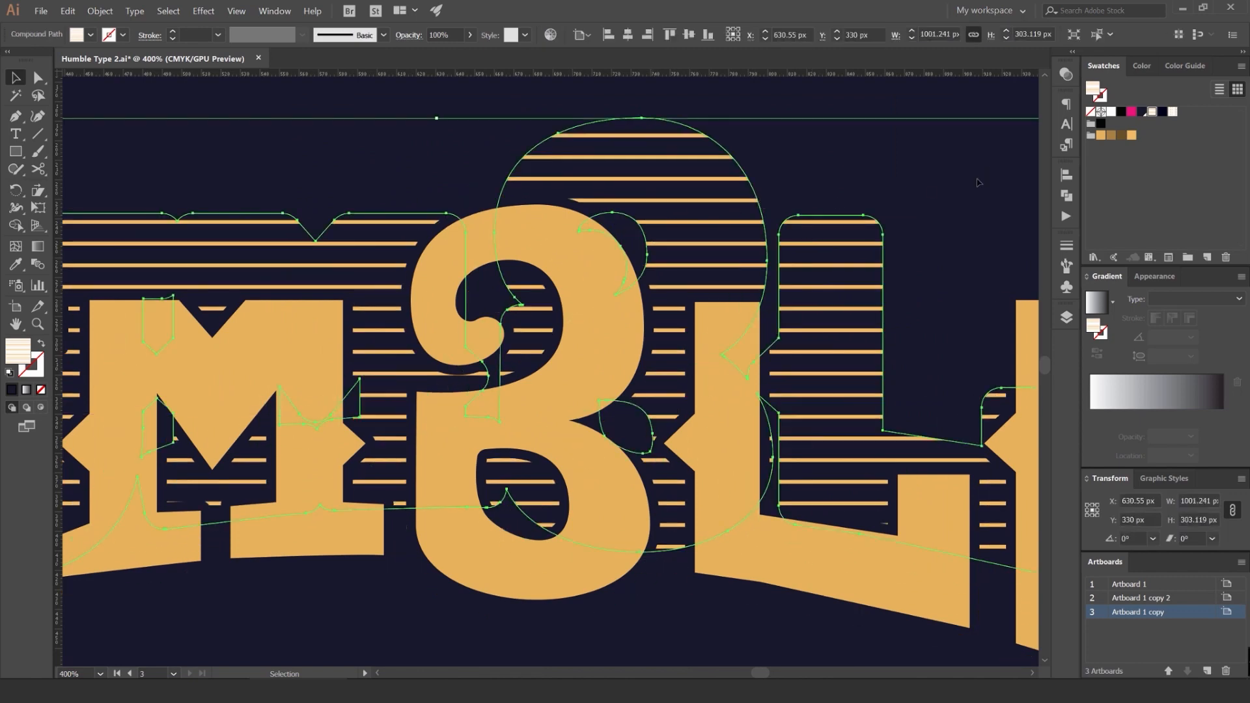
pyautogui.scroll(-2, 806, 200)
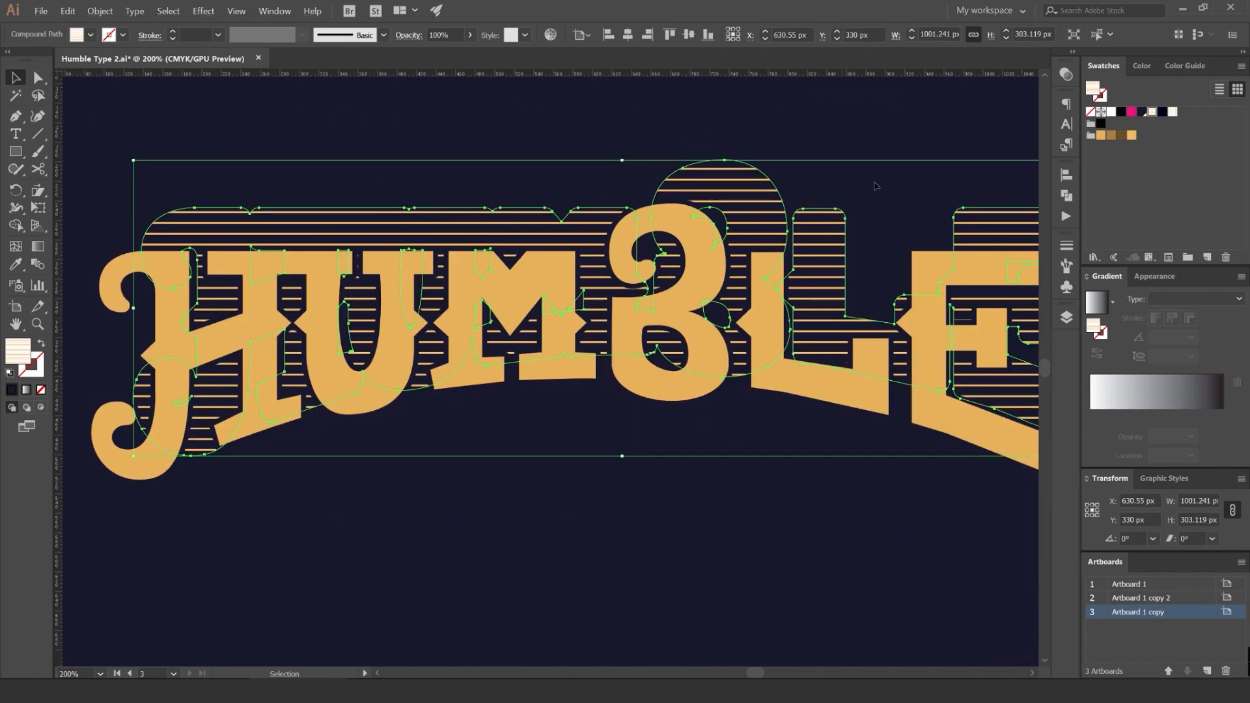
pyautogui.click(923, 166)
# Step: Draw a stripe-filled test rectangle about 1014 by 801 px on the canvas beside the navy artboard
pyautogui.scroll(-3, 916, 151)
pyautogui.press('m')
pyautogui.moveTo(496, 205); pyautogui.dragTo(687, 412)
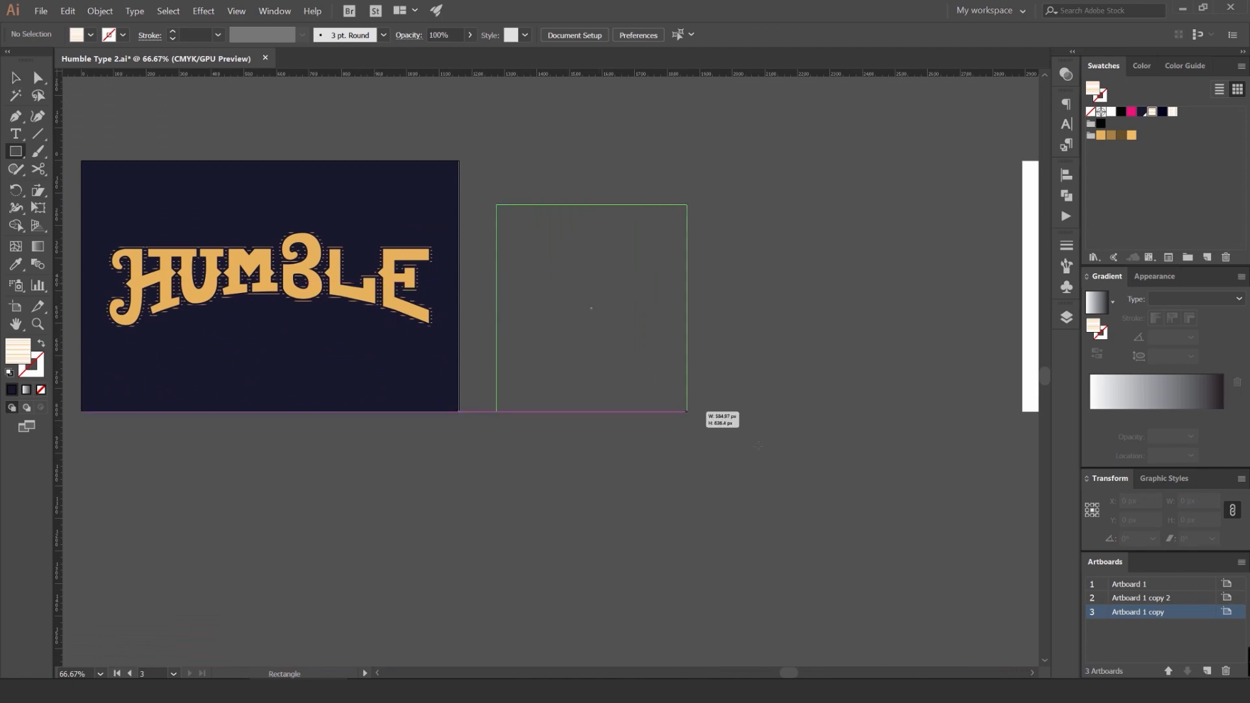
pyautogui.moveTo(759, 446); pyautogui.dragTo(826, 461)
pyautogui.scroll(4, 756, 275)
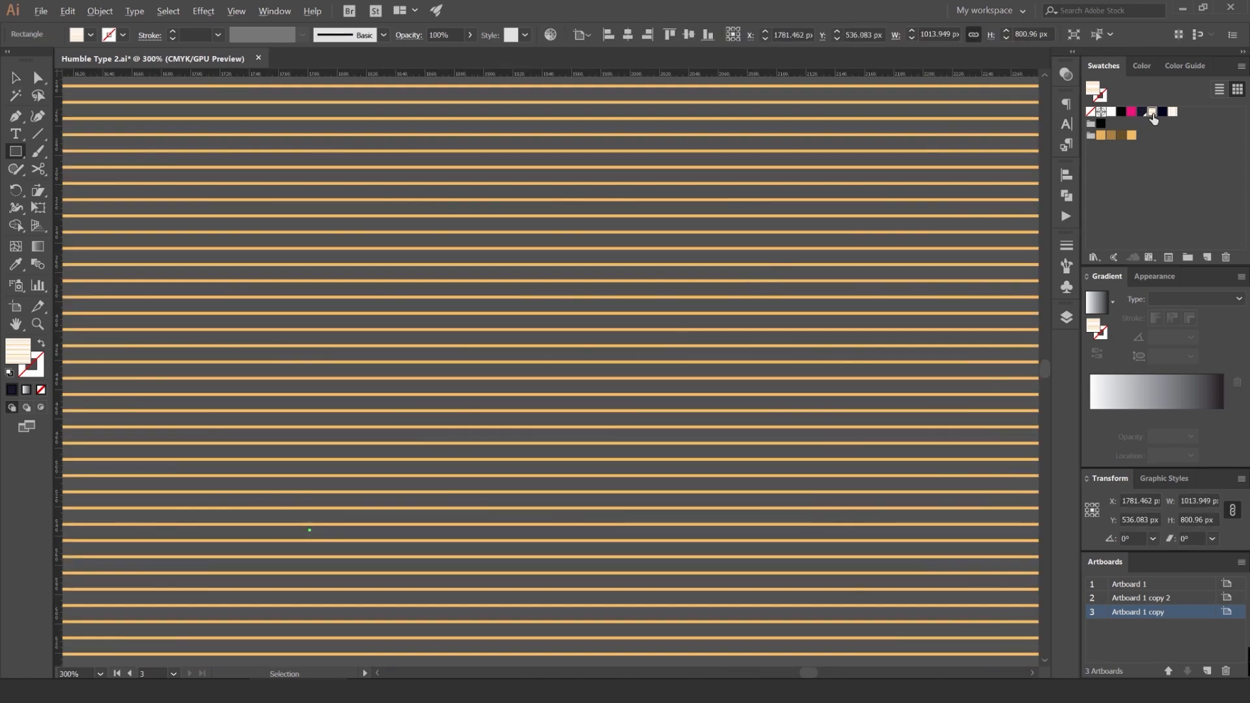
# Step: Try the last pattern swatch as the test rectangle's fill, and delete the rectangle
pyautogui.click(1172, 112)
pyautogui.scroll(-5, 824, 210)
pyautogui.press('v')
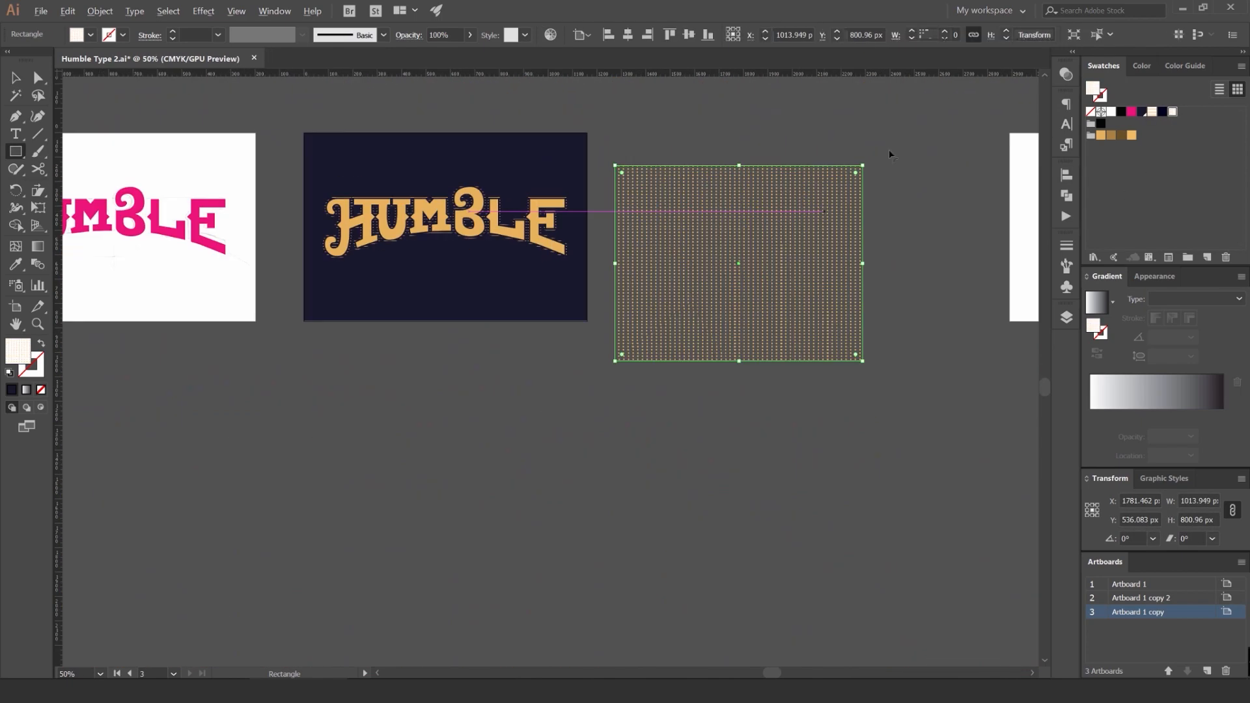
pyautogui.click(889, 151)
pyautogui.scroll(2, 728, 221)
pyautogui.click(727, 219)
pyautogui.press('Delete')
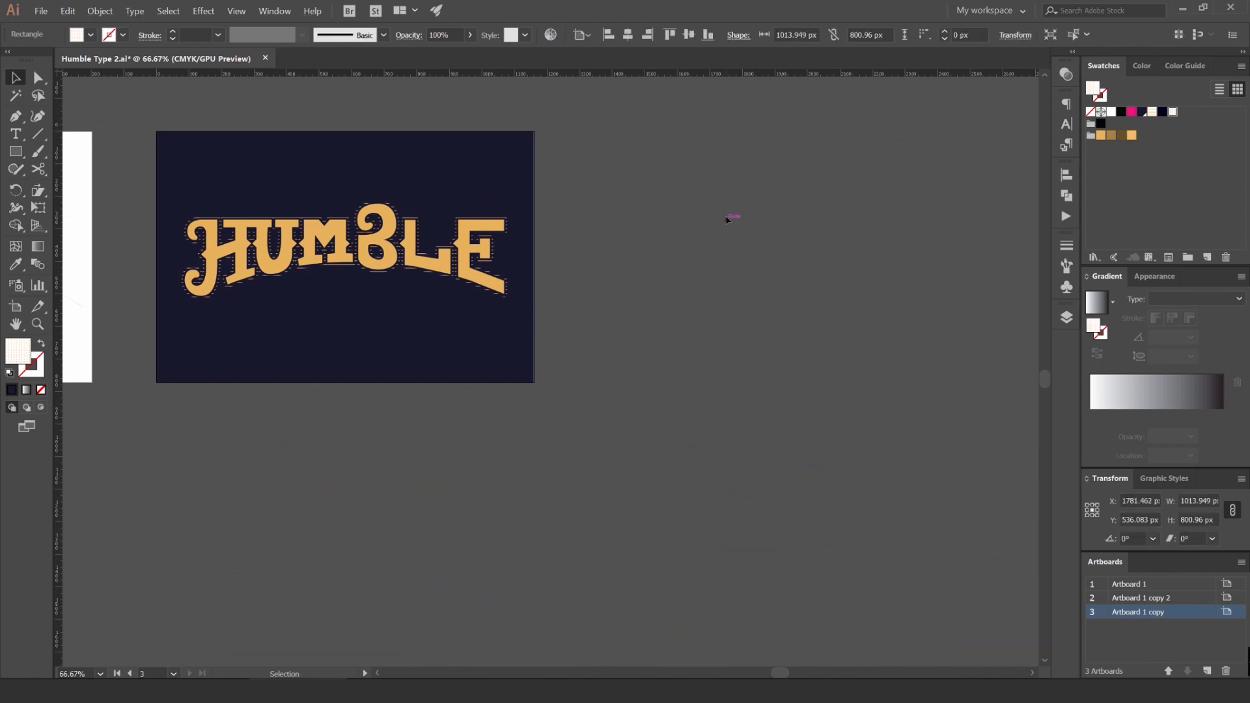
# Step: Set up a scale of the striped outer outline with Transform Patterns on, Transform Objects off and a live preview
pyautogui.moveTo(423, 212); pyautogui.dragTo(560, 155)
pyautogui.moveTo(536, 114); pyautogui.dragTo(607, 212)
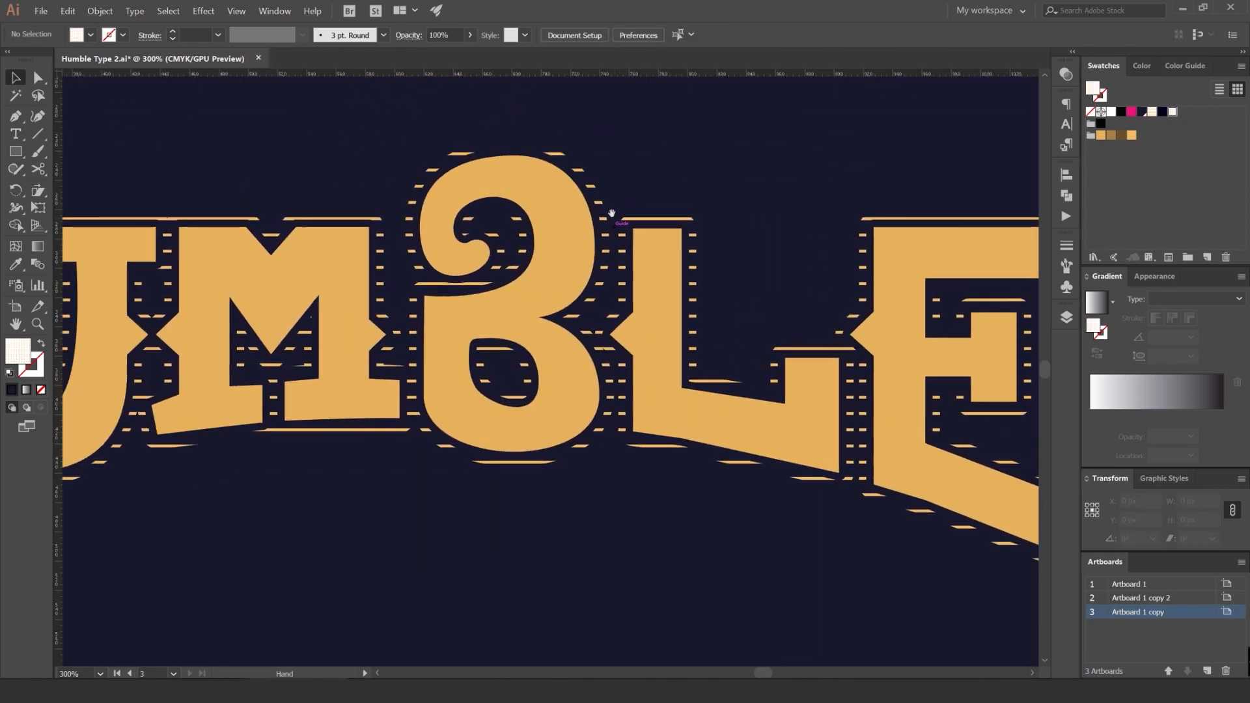
pyautogui.scroll(1, 607, 211)
pyautogui.click(579, 187)
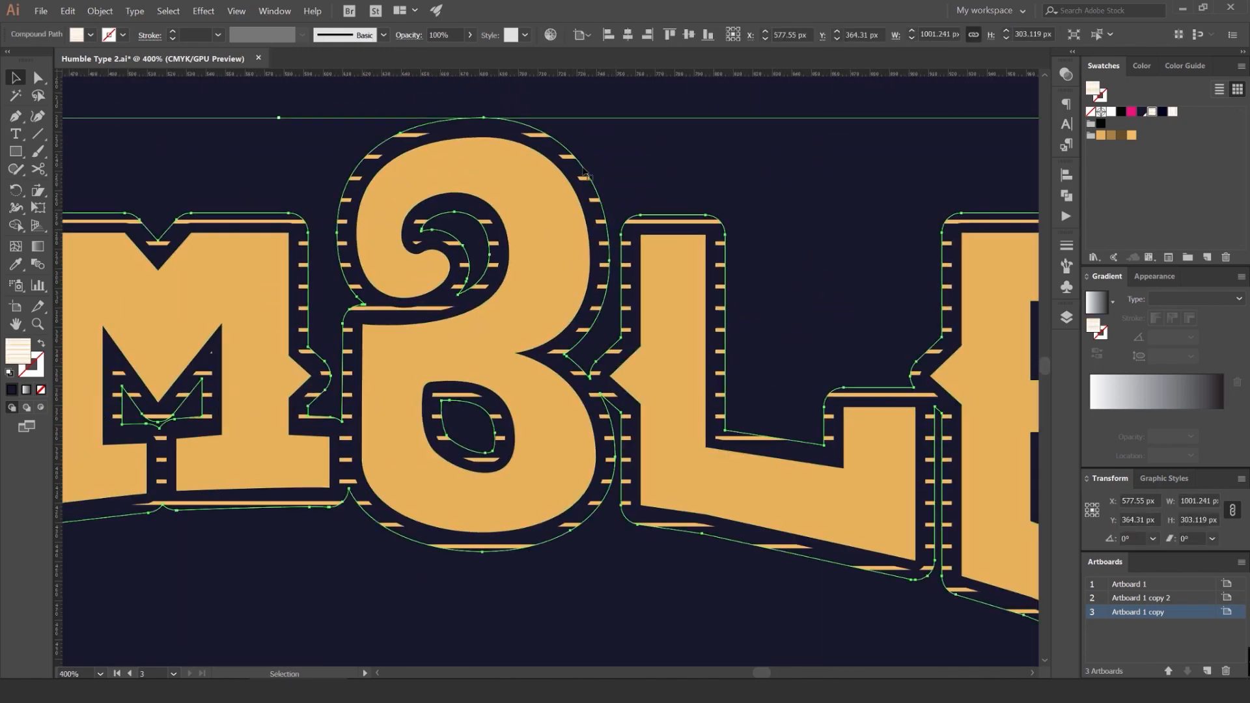
pyautogui.click(99, 11)
pyautogui.moveTo(116, 31)
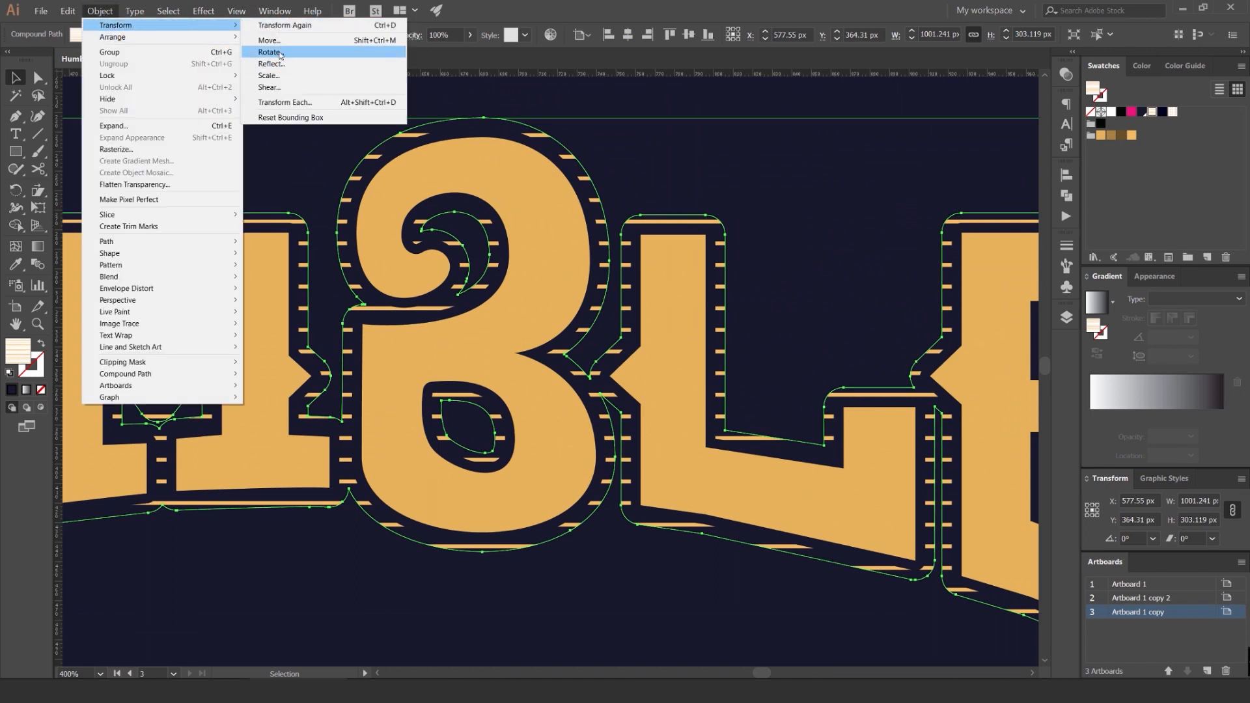
pyautogui.click(269, 75)
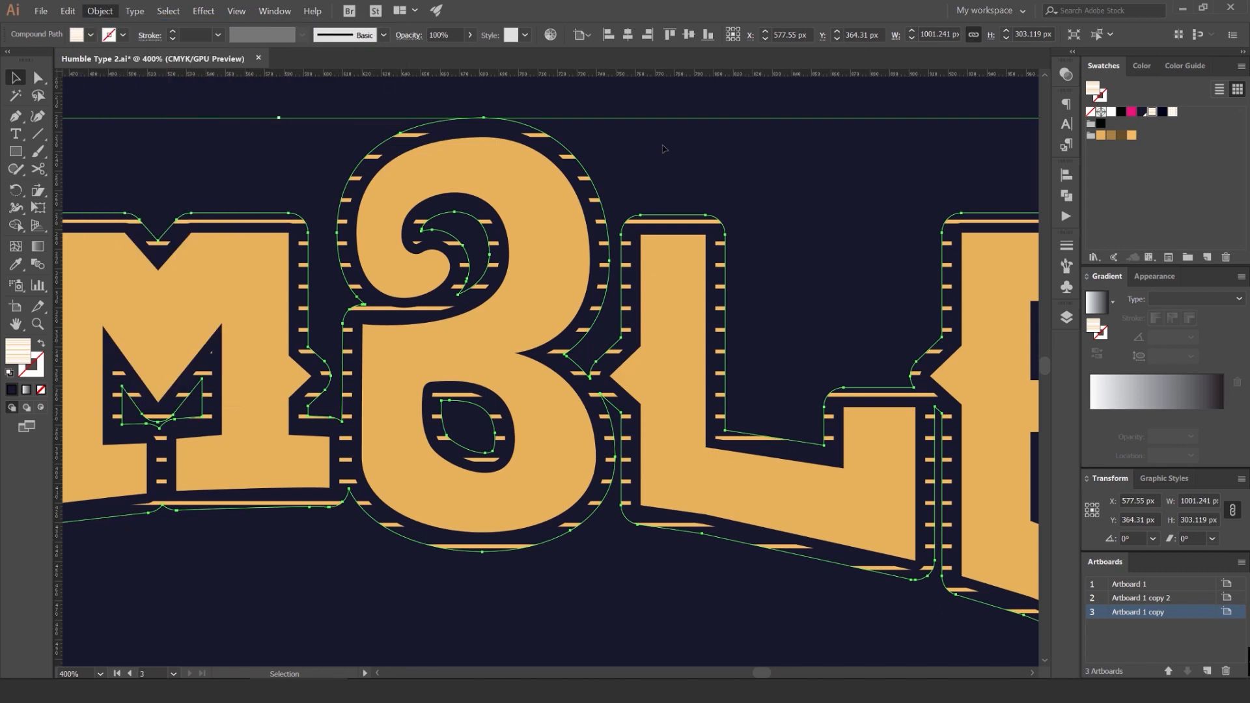
pyautogui.moveTo(878, 191); pyautogui.dragTo(822, 164)
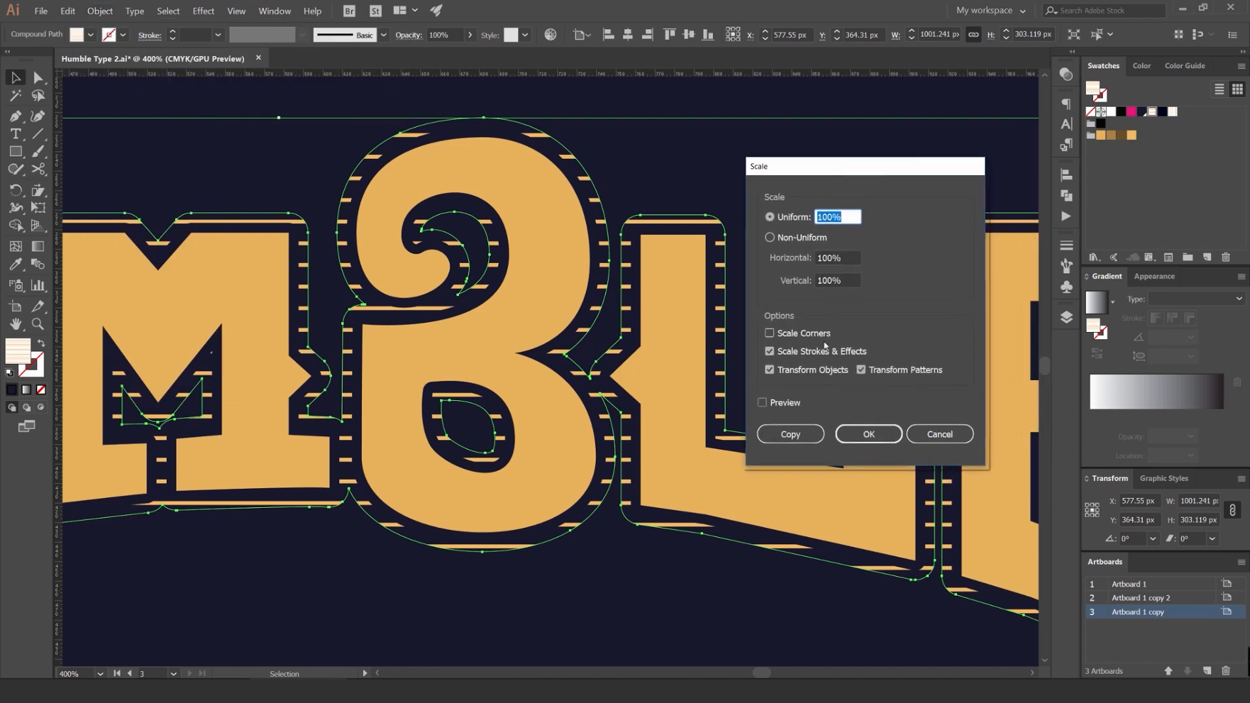
pyautogui.click(770, 370)
pyautogui.click(762, 404)
# Step: Scale the outline's stripe pattern uniformly to 35%, after trying sizes between 10% and 180%
pyautogui.scroll(1, 844, 214)
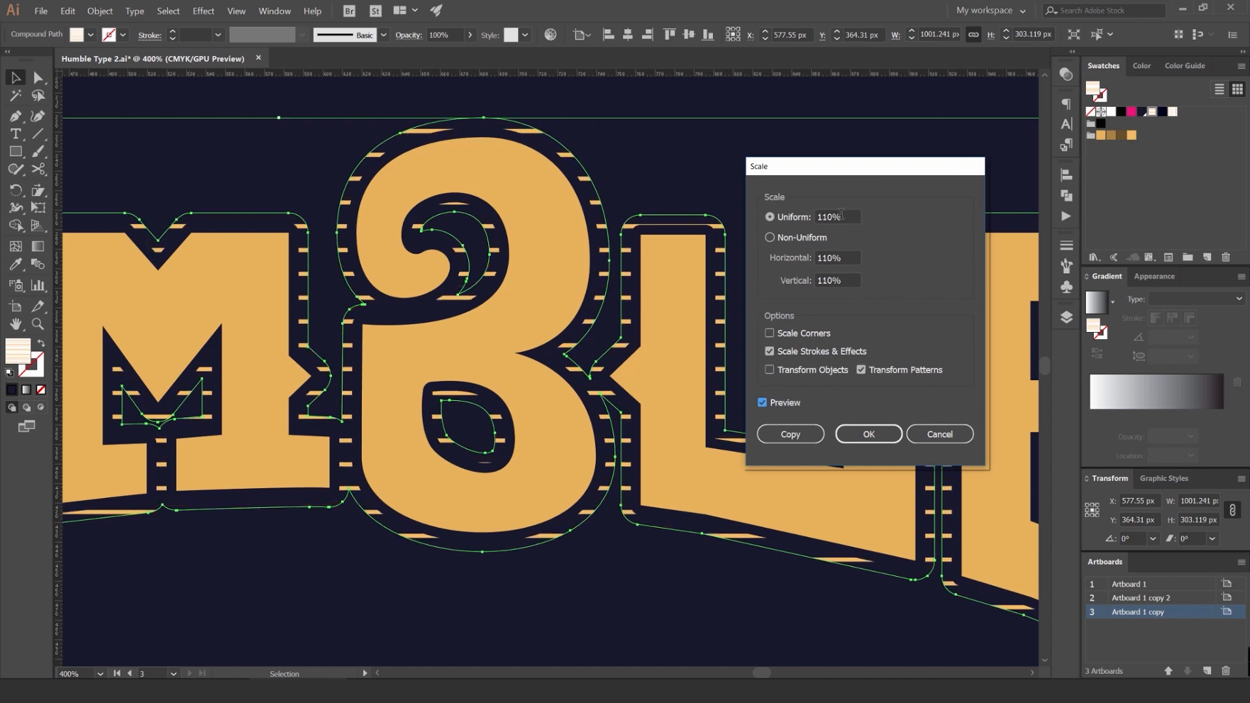
pyautogui.scroll(-7, 841, 214)
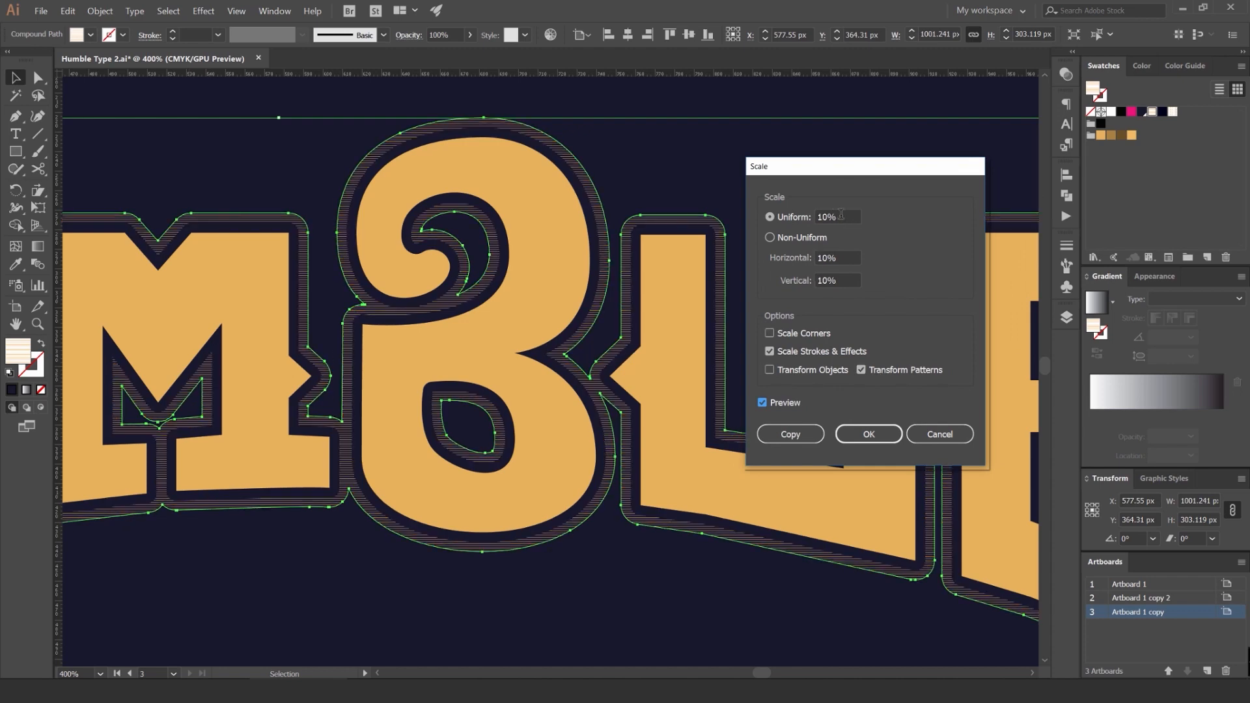
pyautogui.scroll(5, 840, 215)
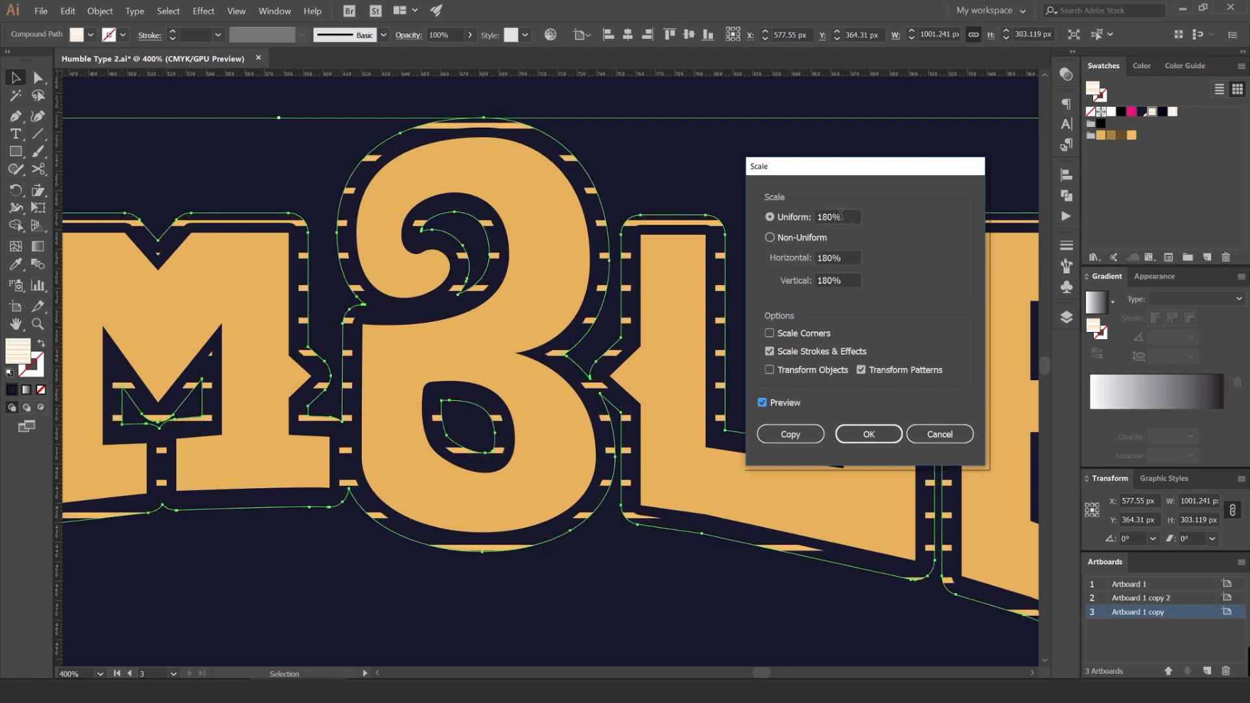
pyautogui.scroll(-5, 841, 215)
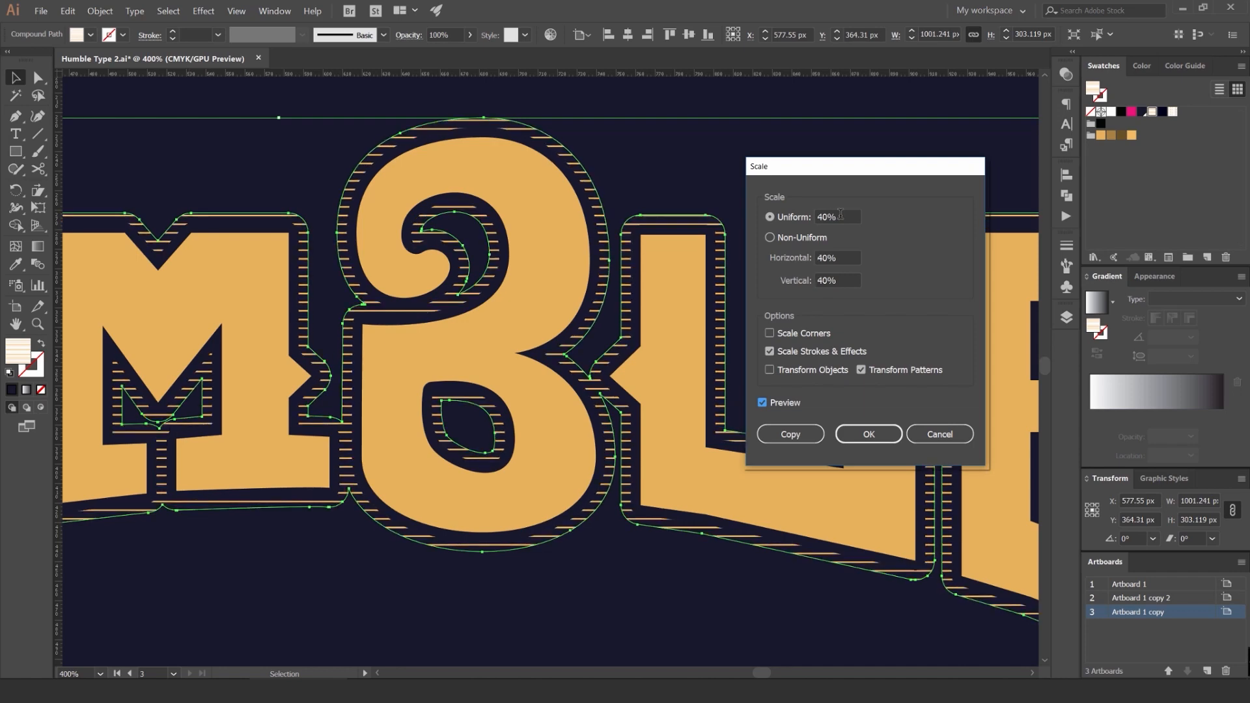
pyautogui.scroll(-2, 841, 214)
pyautogui.scroll(1, 841, 215)
pyautogui.scroll(-1, 841, 214)
pyautogui.scroll(-1, 841, 215)
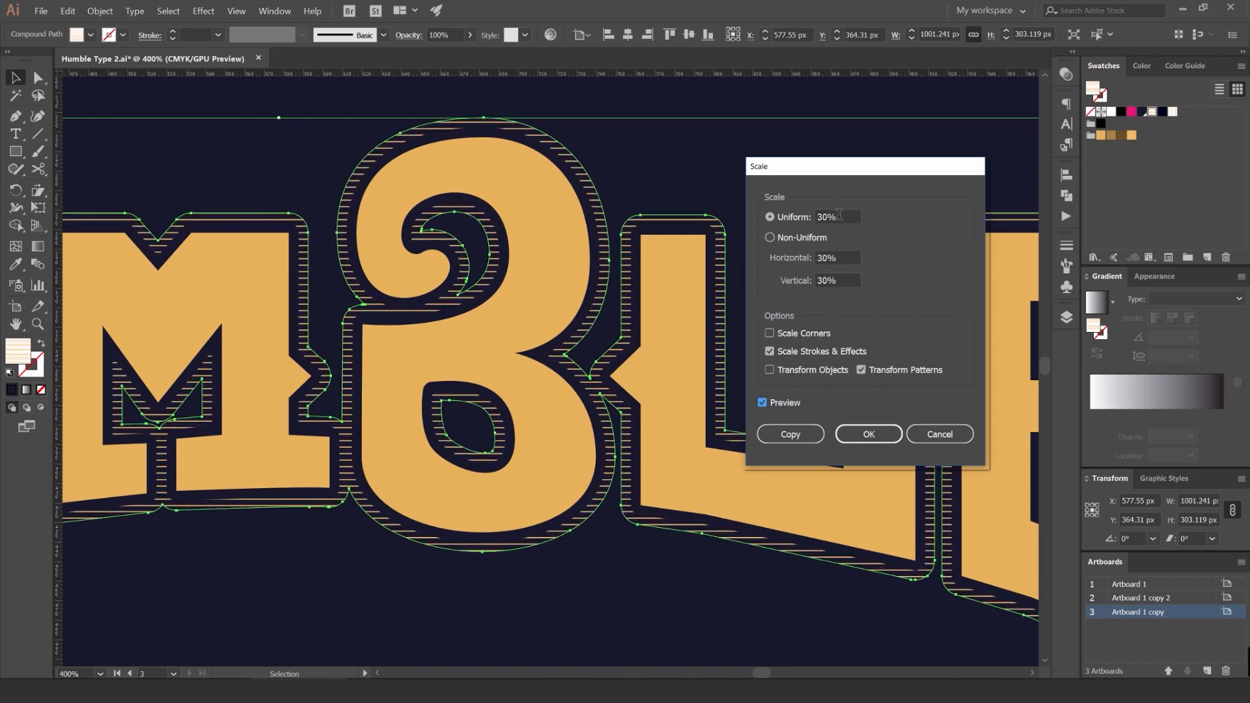
pyautogui.scroll(1, 839, 214)
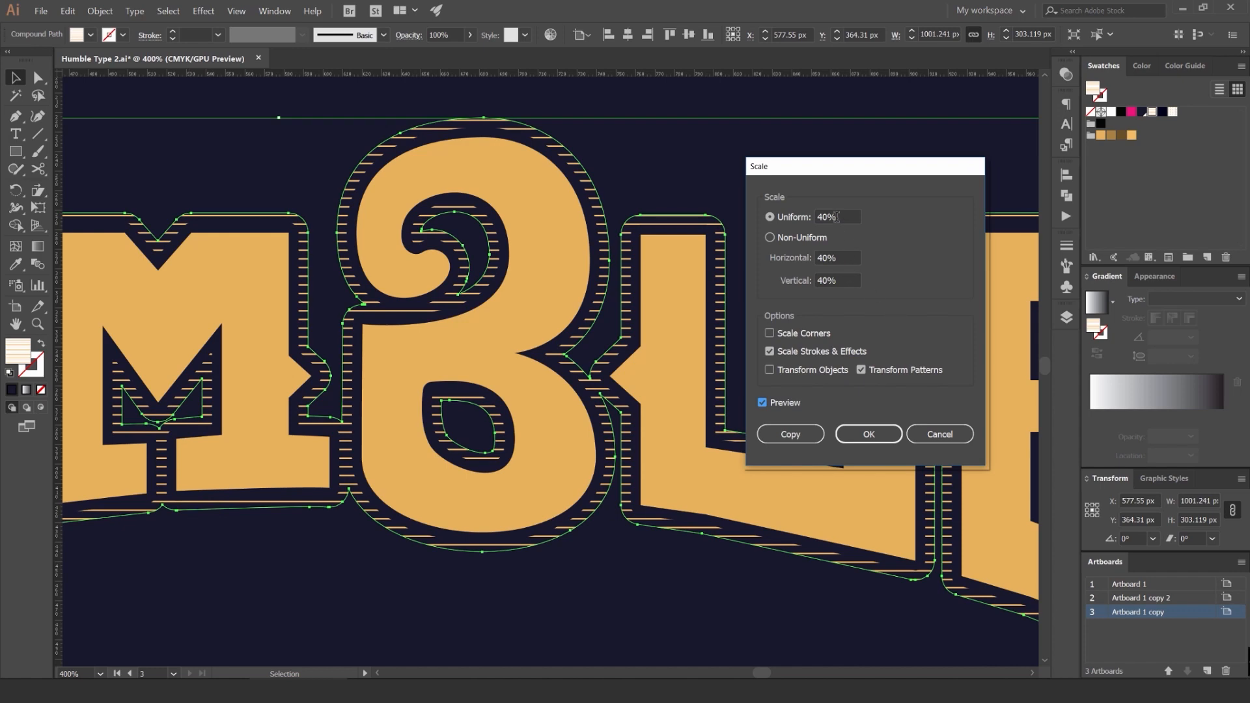
pyautogui.scroll(-5, 838, 217)
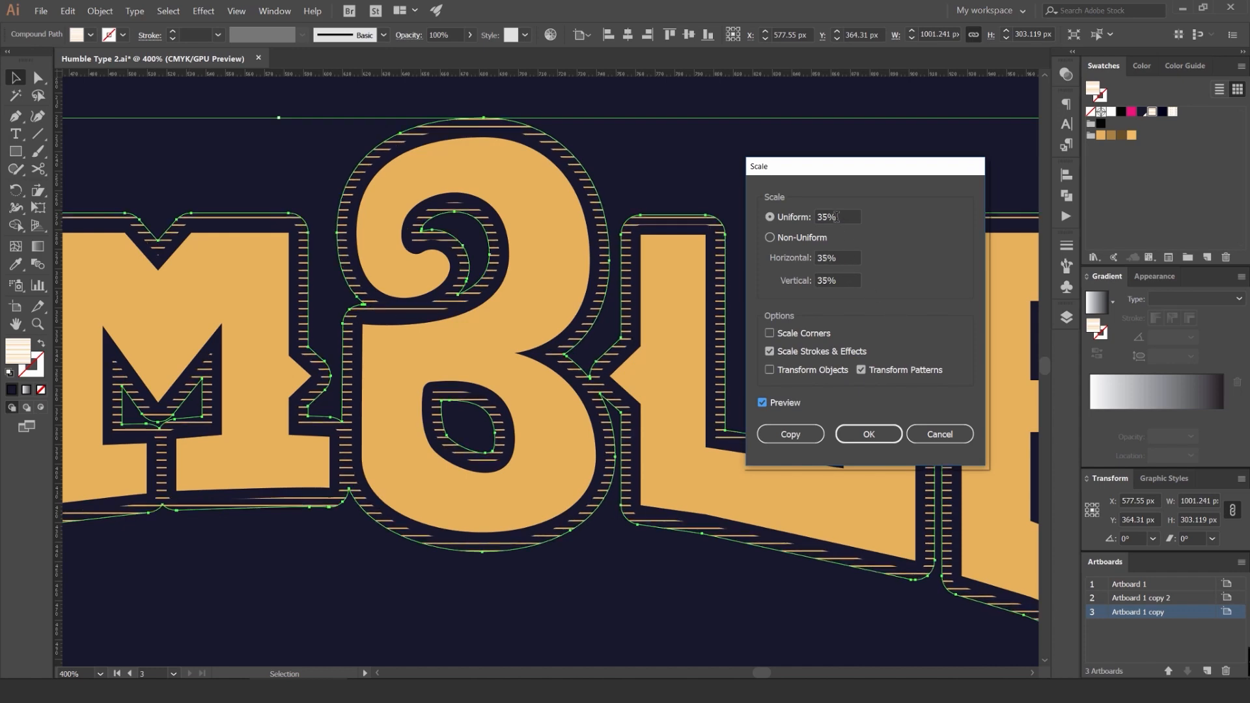
pyautogui.click(862, 436)
pyautogui.scroll(-3, 624, 279)
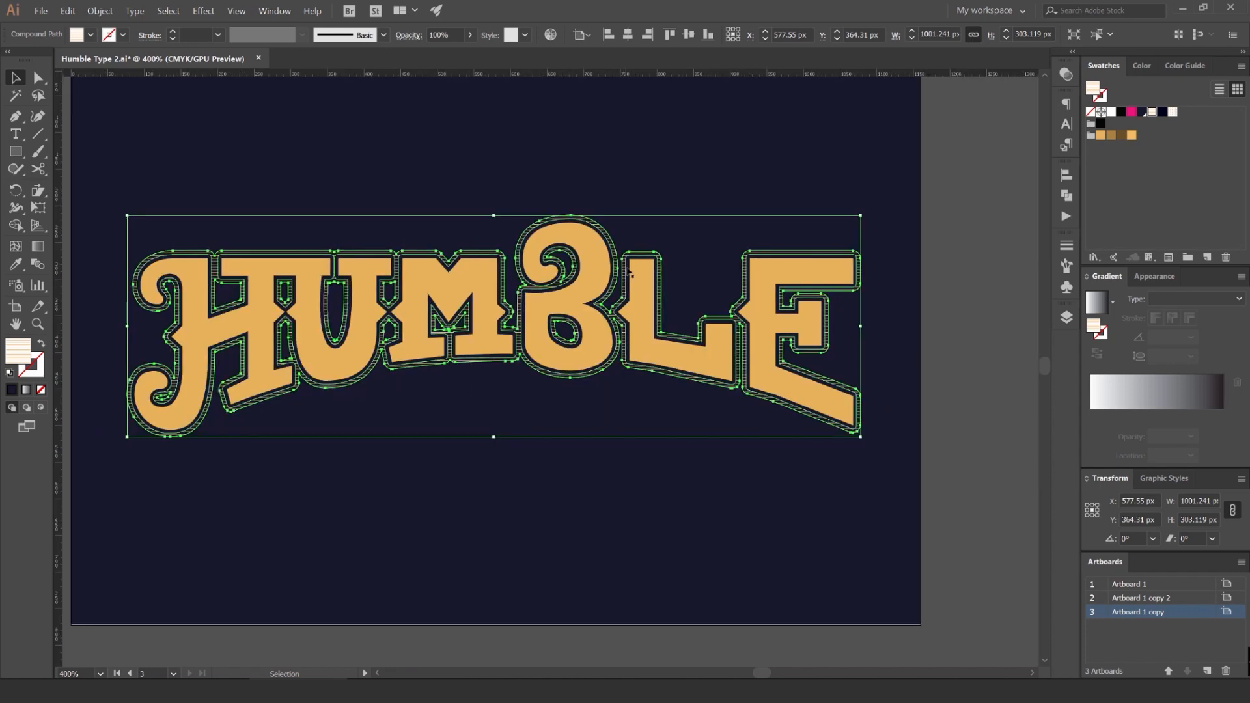
pyautogui.scroll(3, 602, 257)
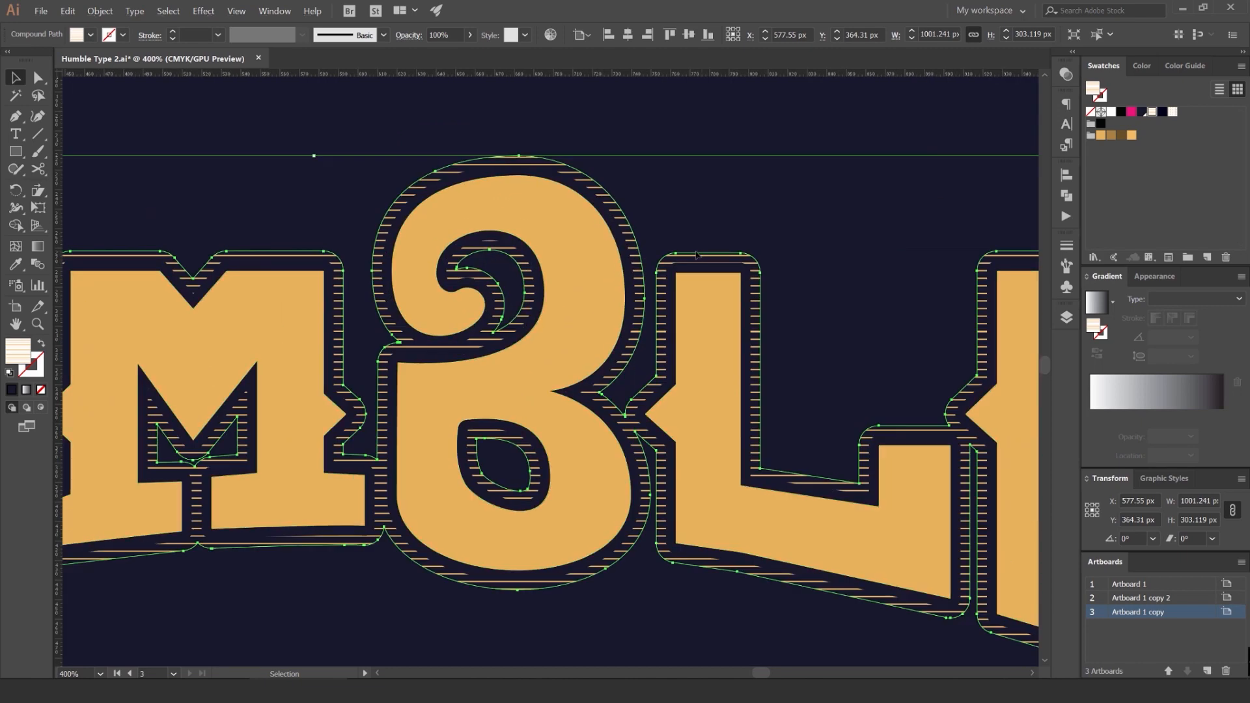
# Step: Rotate only the stripe pattern of the outer outline by -40°, after previewing angles of 20°, -30°, 30° and -20°
pyautogui.scroll(-3, 644, 259)
pyautogui.scroll(4, 648, 276)
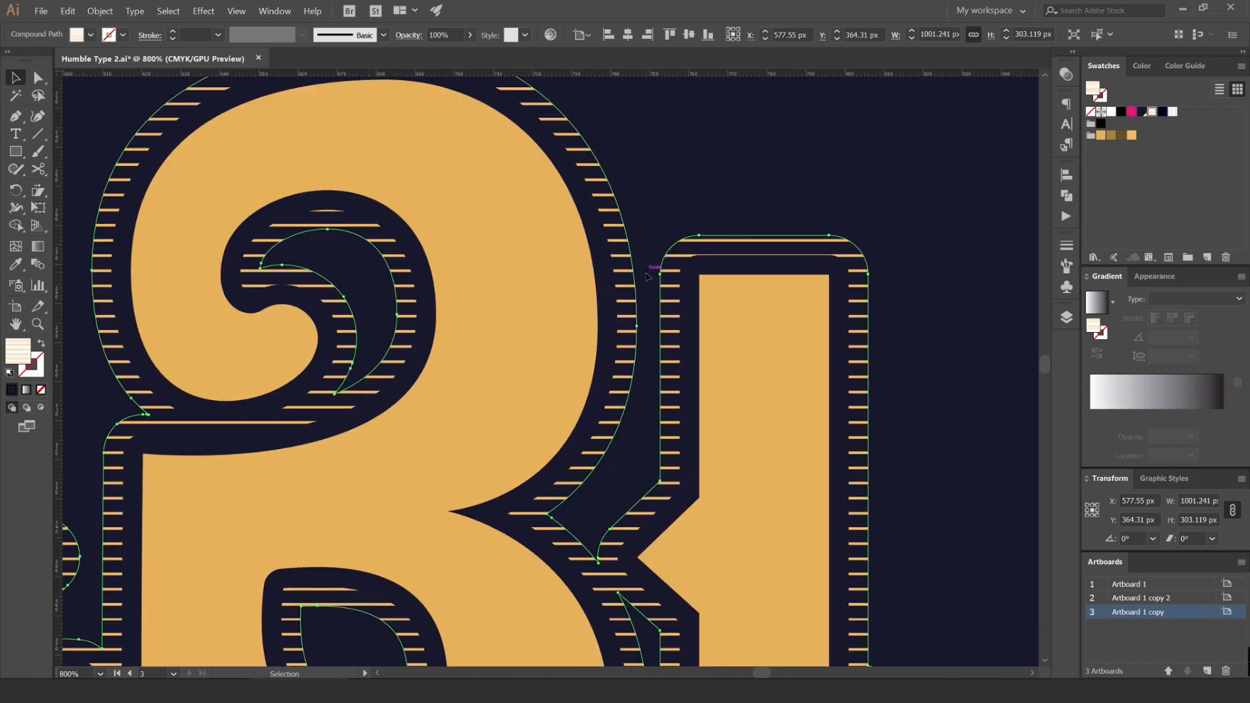
pyautogui.scroll(-5, 648, 276)
pyautogui.scroll(3, 638, 188)
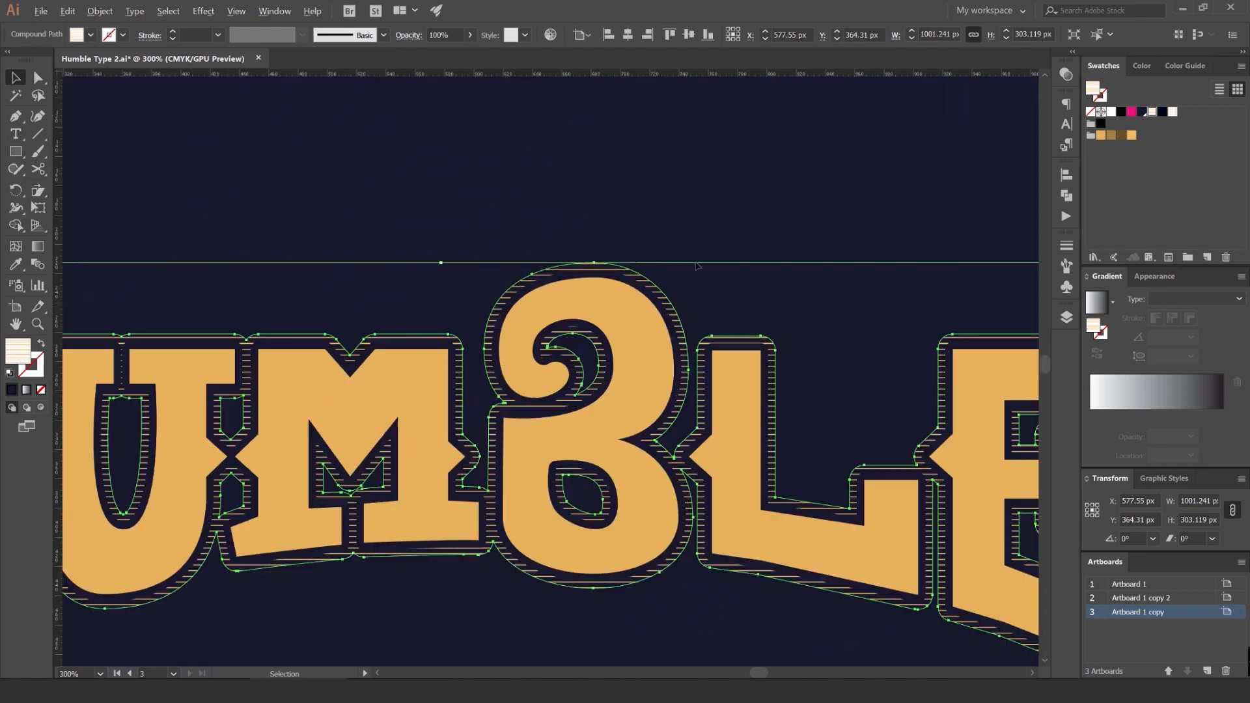
pyautogui.click(100, 12)
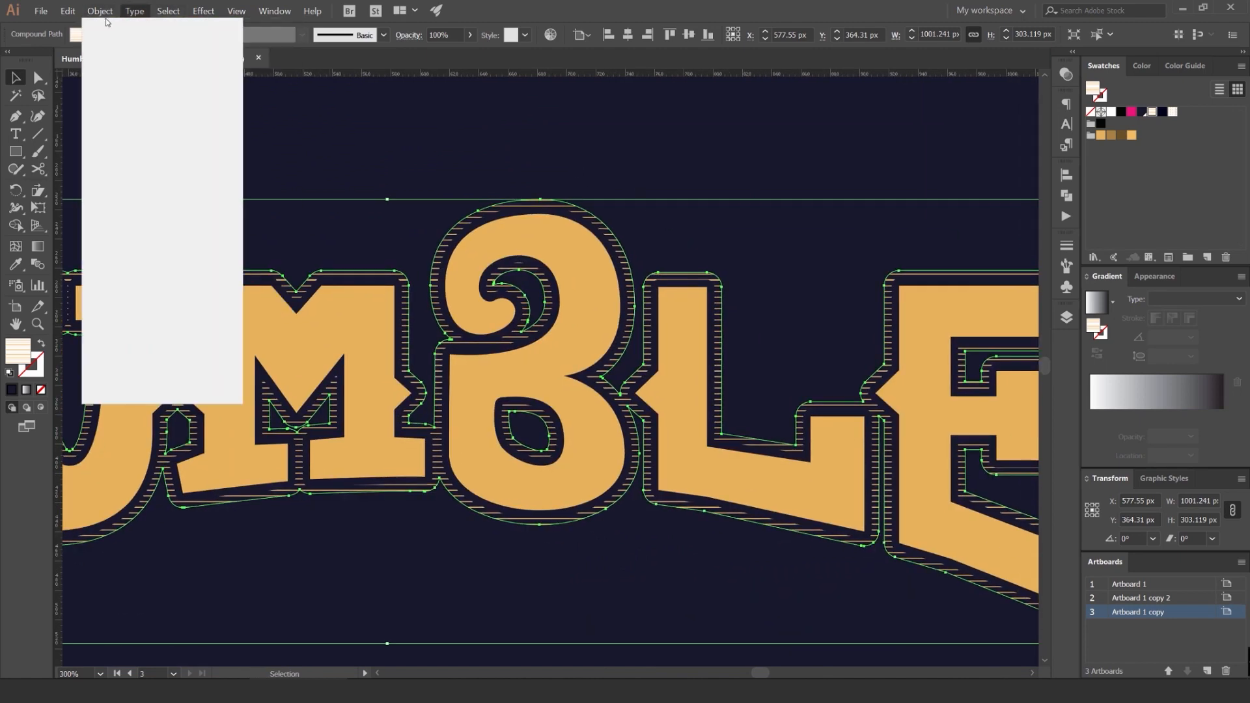
pyautogui.moveTo(123, 25)
pyautogui.click(274, 56)
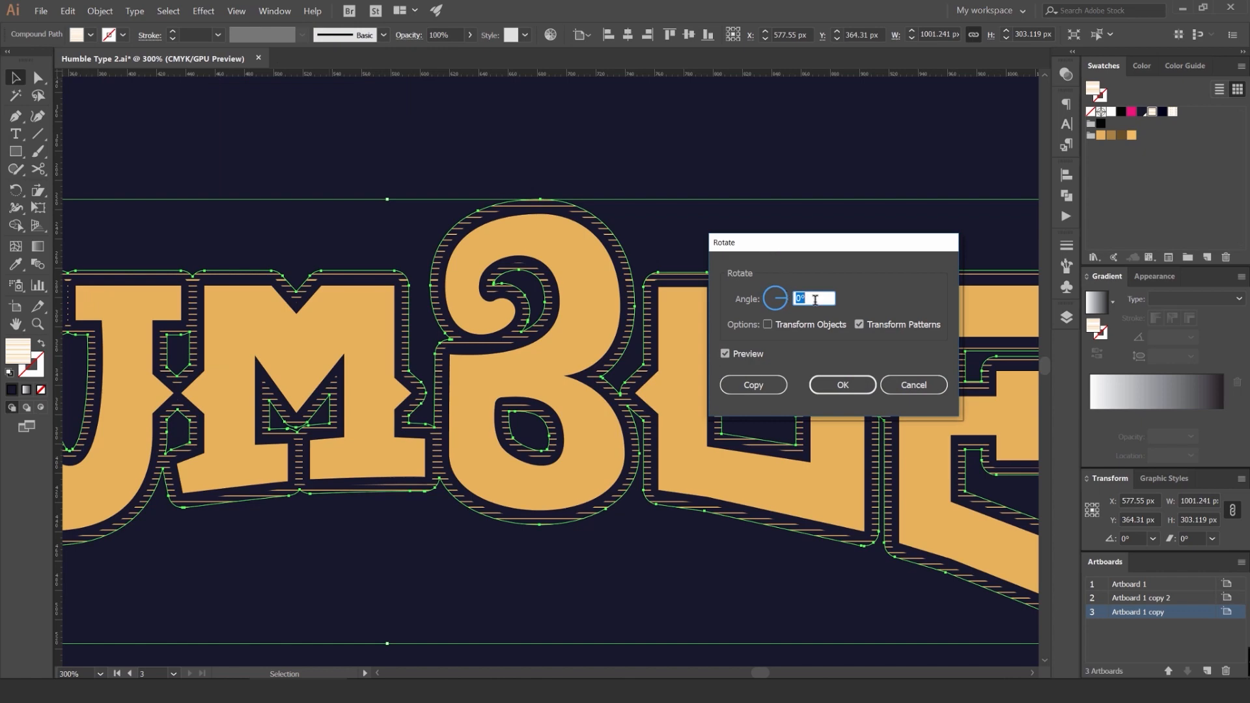
pyautogui.write('20')
pyautogui.press('Tab')
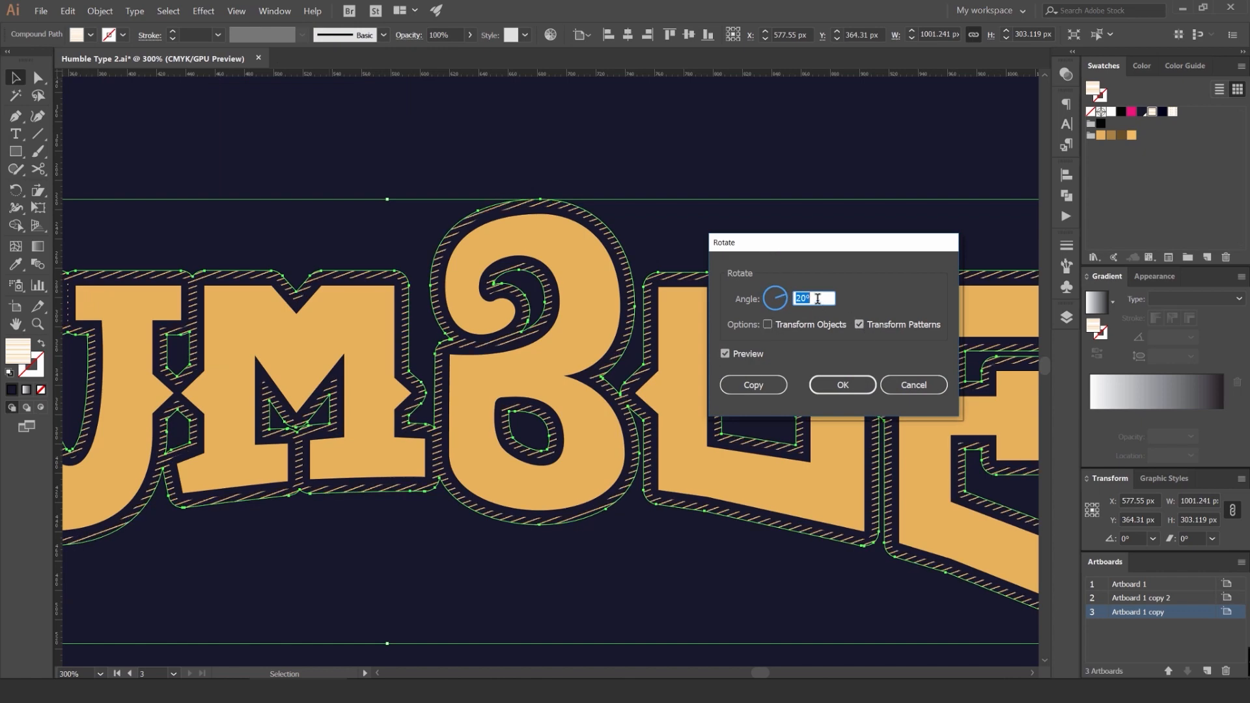
pyautogui.scroll(4, 818, 299)
pyautogui.scroll(-9, 818, 299)
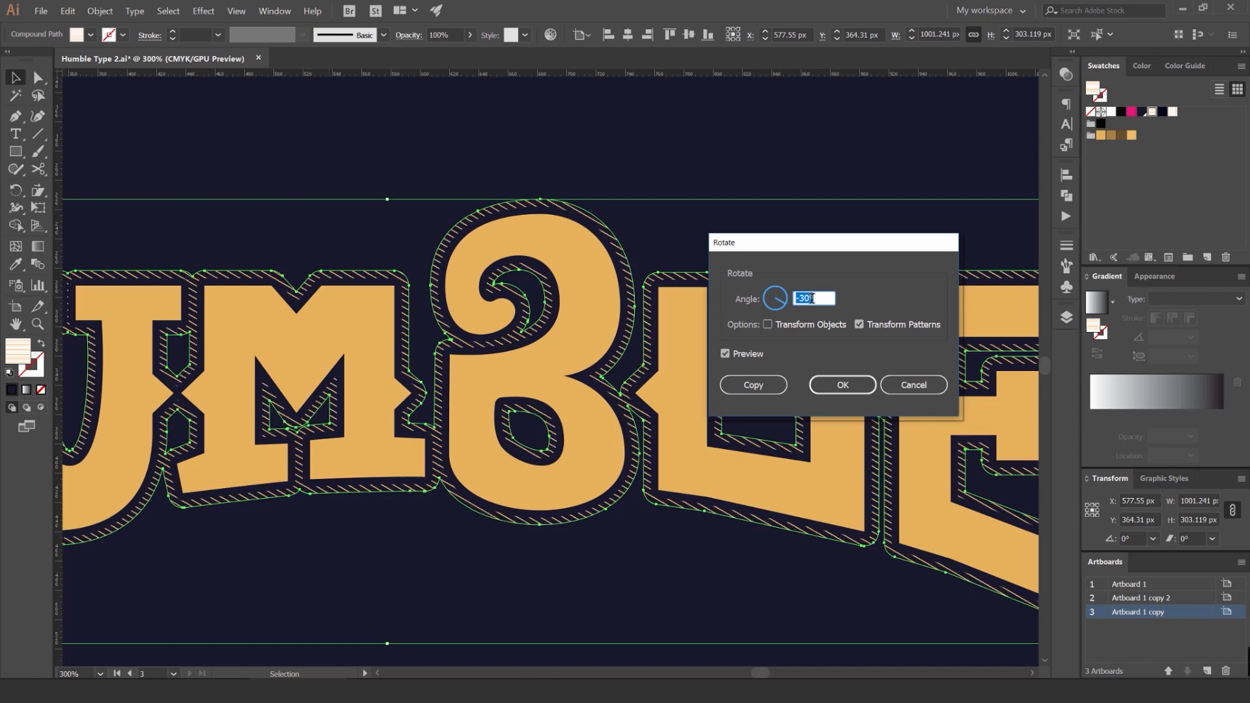
pyautogui.scroll(6, 810, 299)
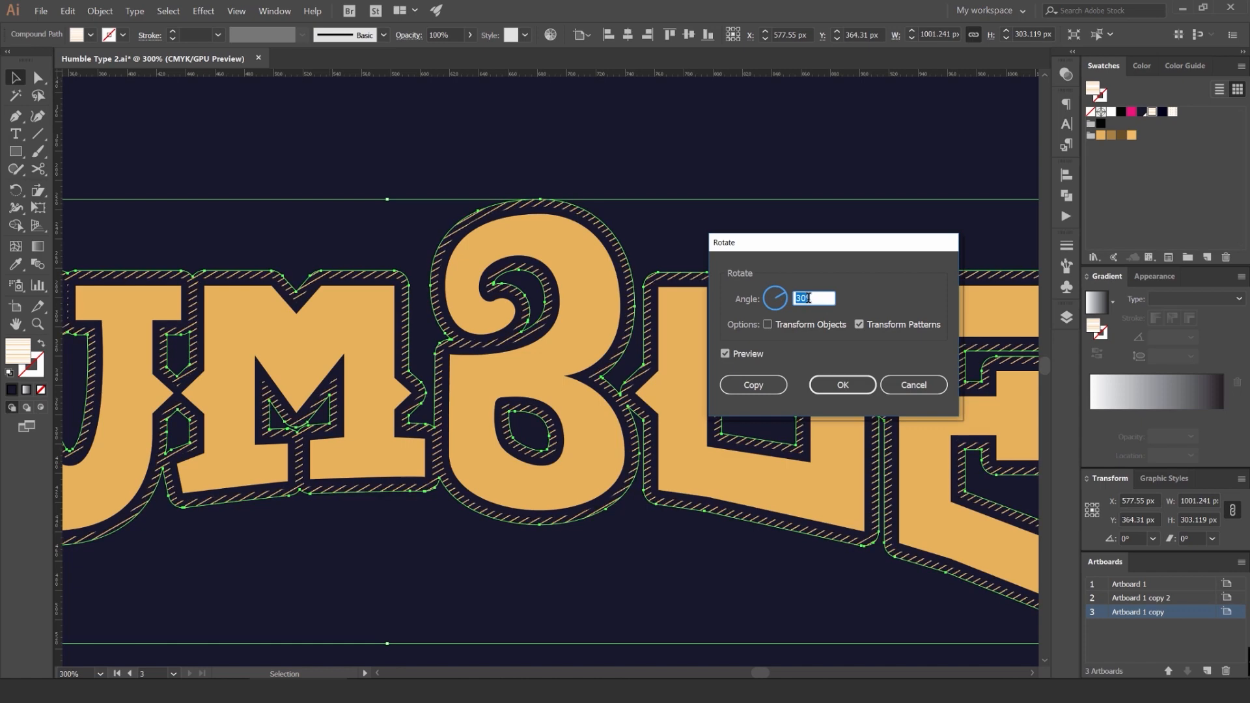
pyautogui.scroll(-5, 808, 299)
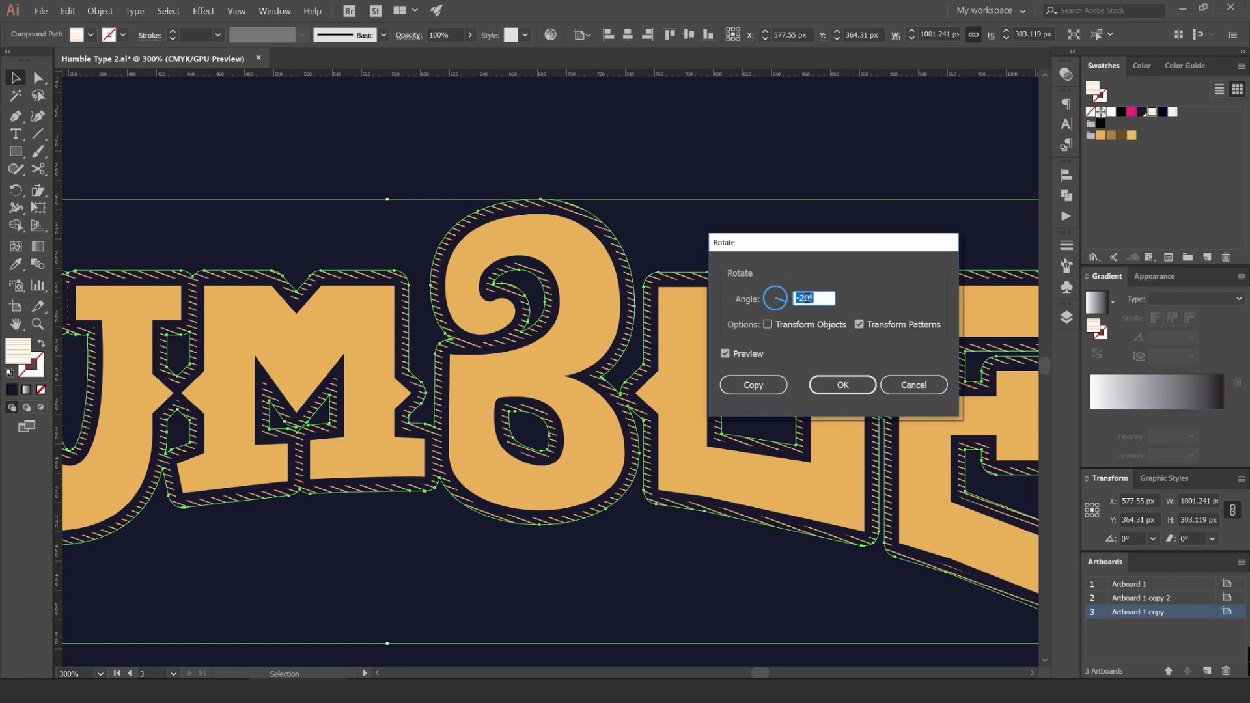
pyautogui.scroll(-1, 807, 299)
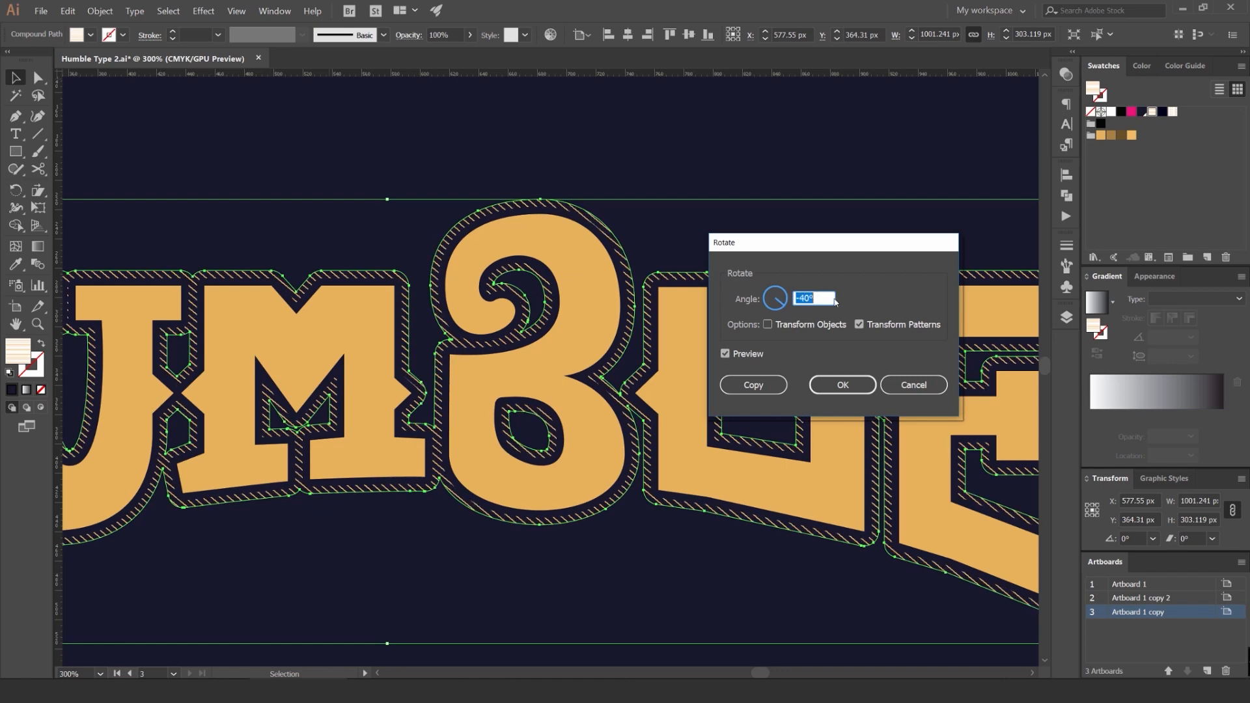
pyautogui.click(853, 386)
pyautogui.click(702, 200)
# Step: Shift the striped outer outline 10 px right and 10 px down behind the gold HUMBLE letters
pyautogui.scroll(-4, 700, 200)
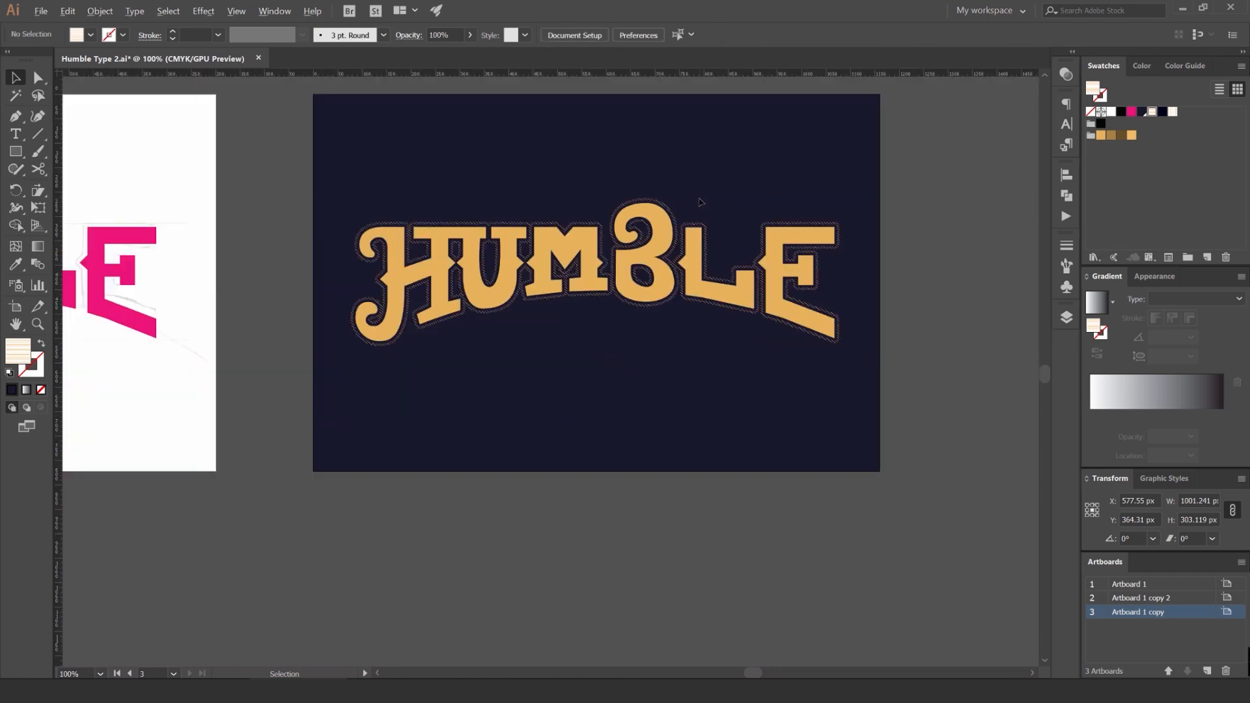
pyautogui.scroll(3, 597, 221)
pyautogui.scroll(4, 598, 222)
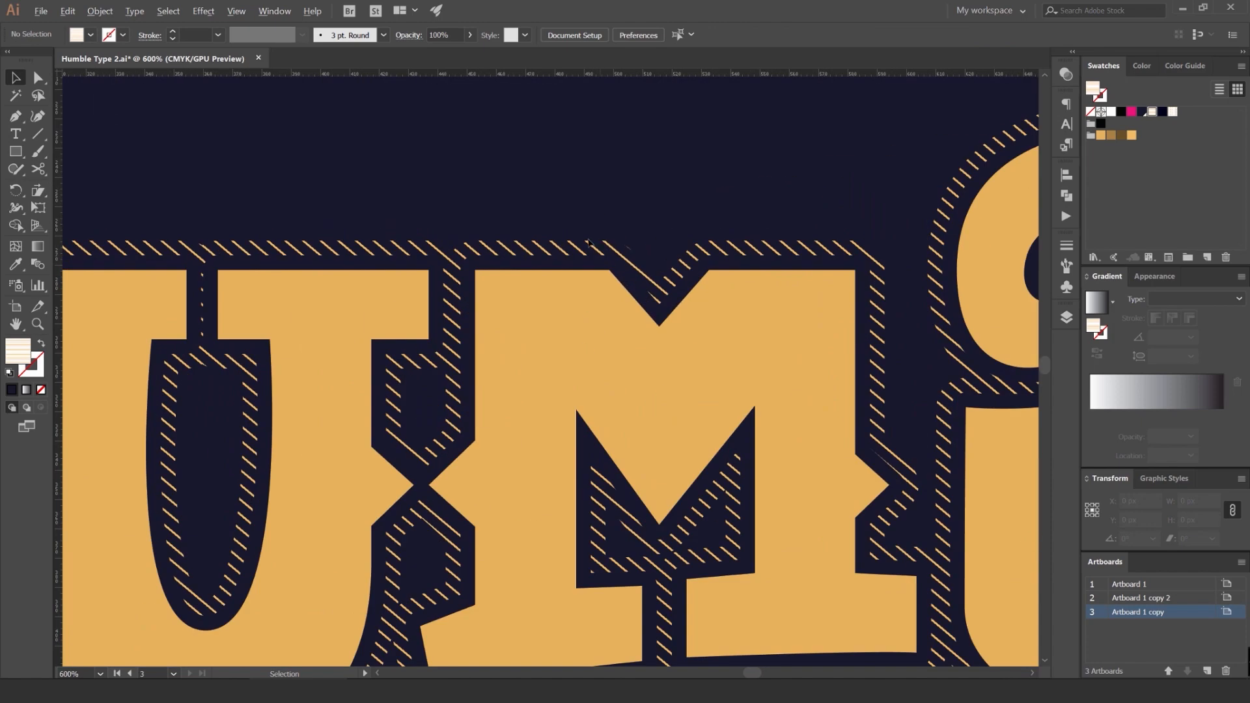
pyautogui.scroll(-2, 538, 231)
pyautogui.scroll(-4, 537, 232)
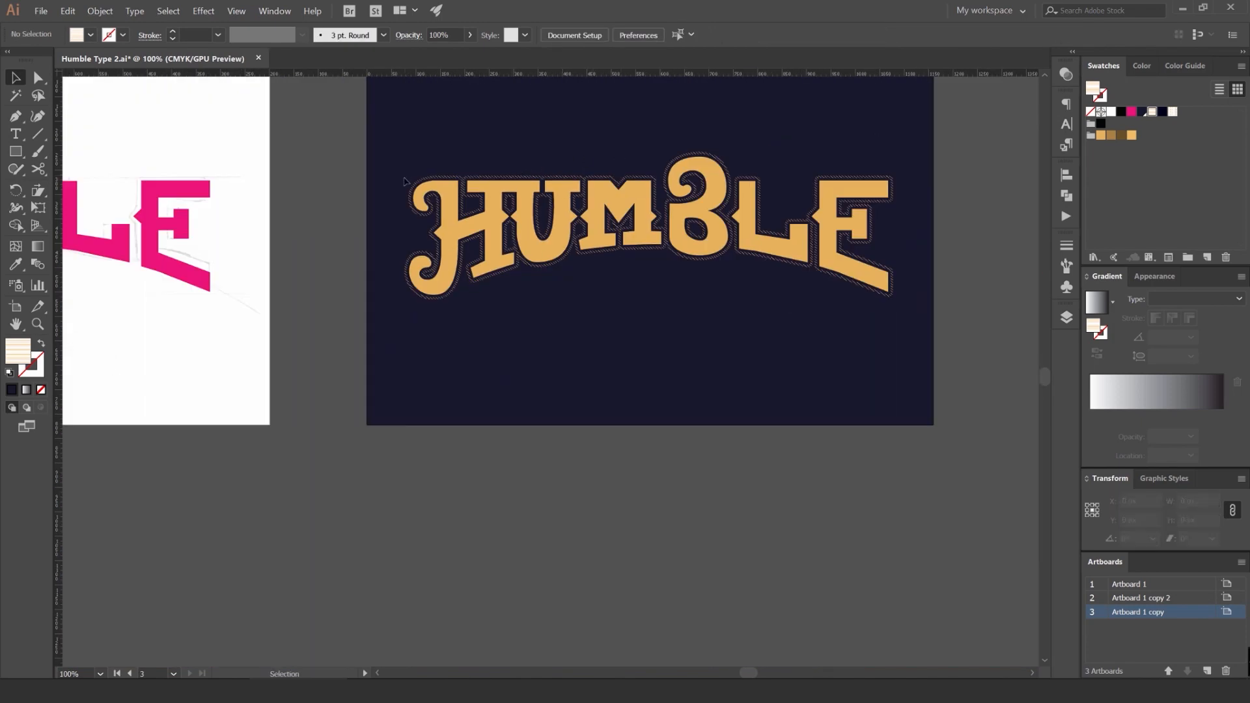
pyautogui.scroll(5, 417, 177)
pyautogui.click(593, 169)
pyautogui.moveTo(633, 141); pyautogui.dragTo(458, 119)
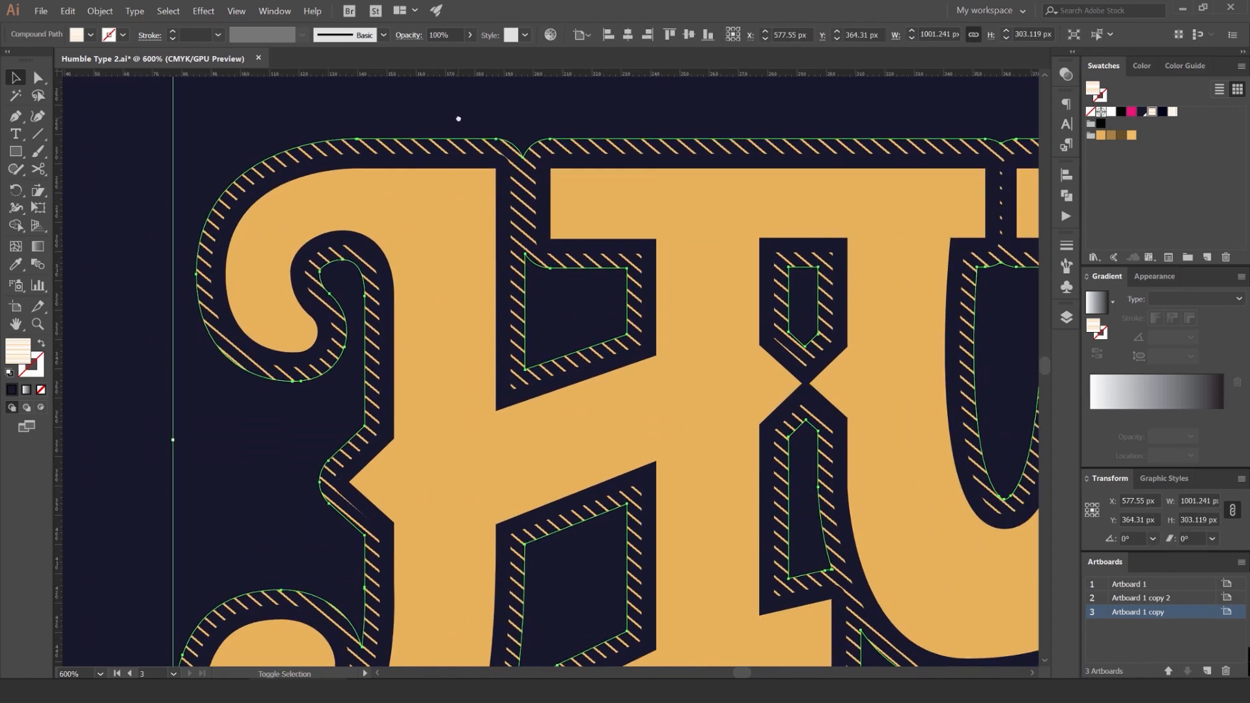
pyautogui.hotkey('shift', 'Right')
pyautogui.hotkey('shift', 'Down')
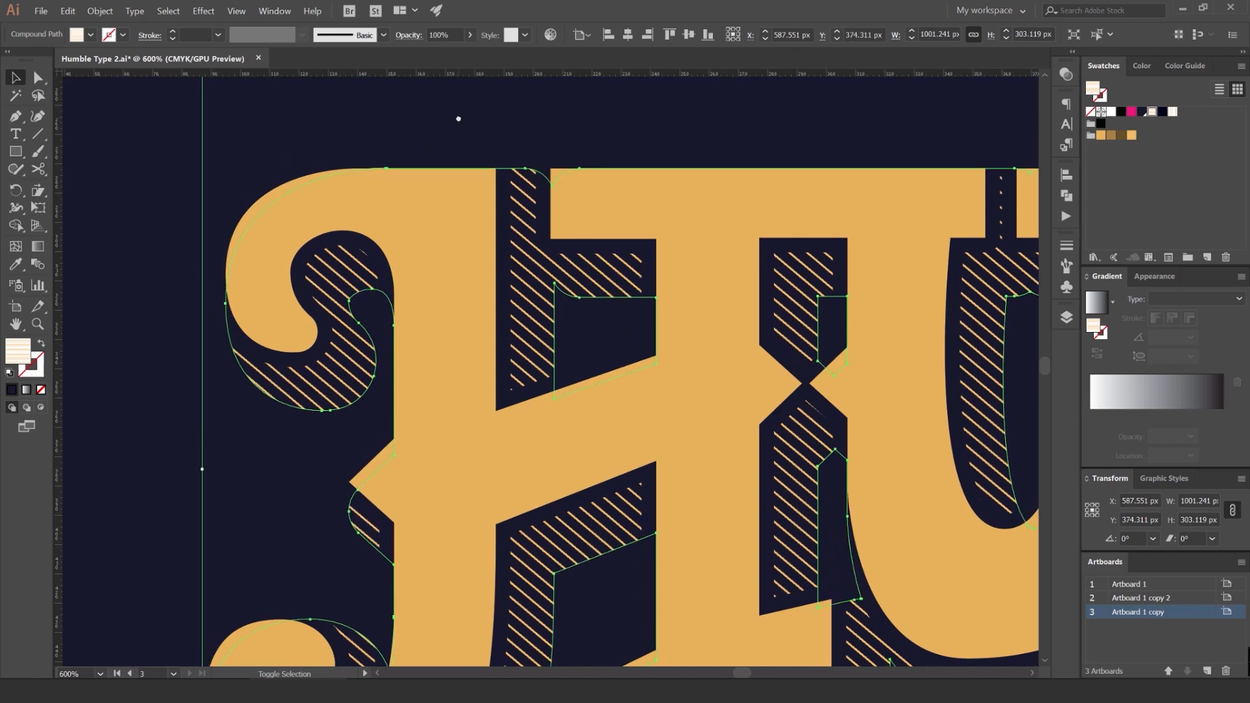
pyautogui.click(487, 140)
pyautogui.scroll(-6, 528, 136)
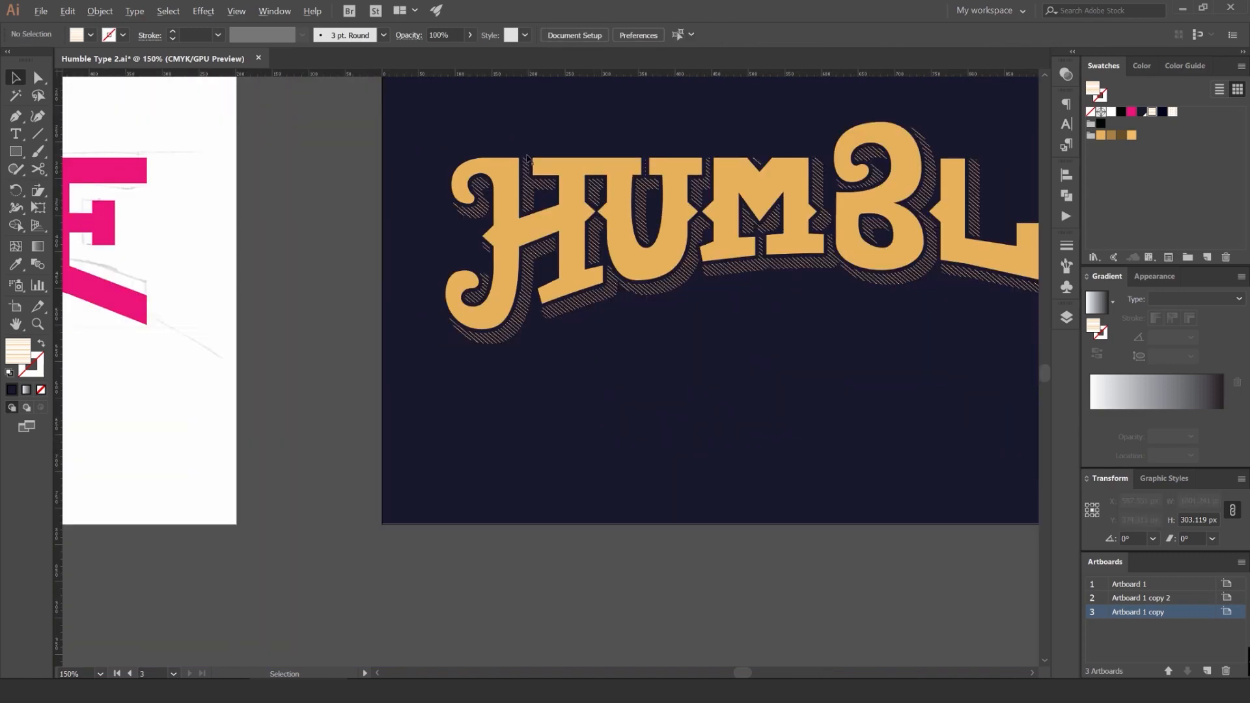
# Step: Nudge the striped outer outline 9 px back to the left
pyautogui.scroll(8, 672, 181)
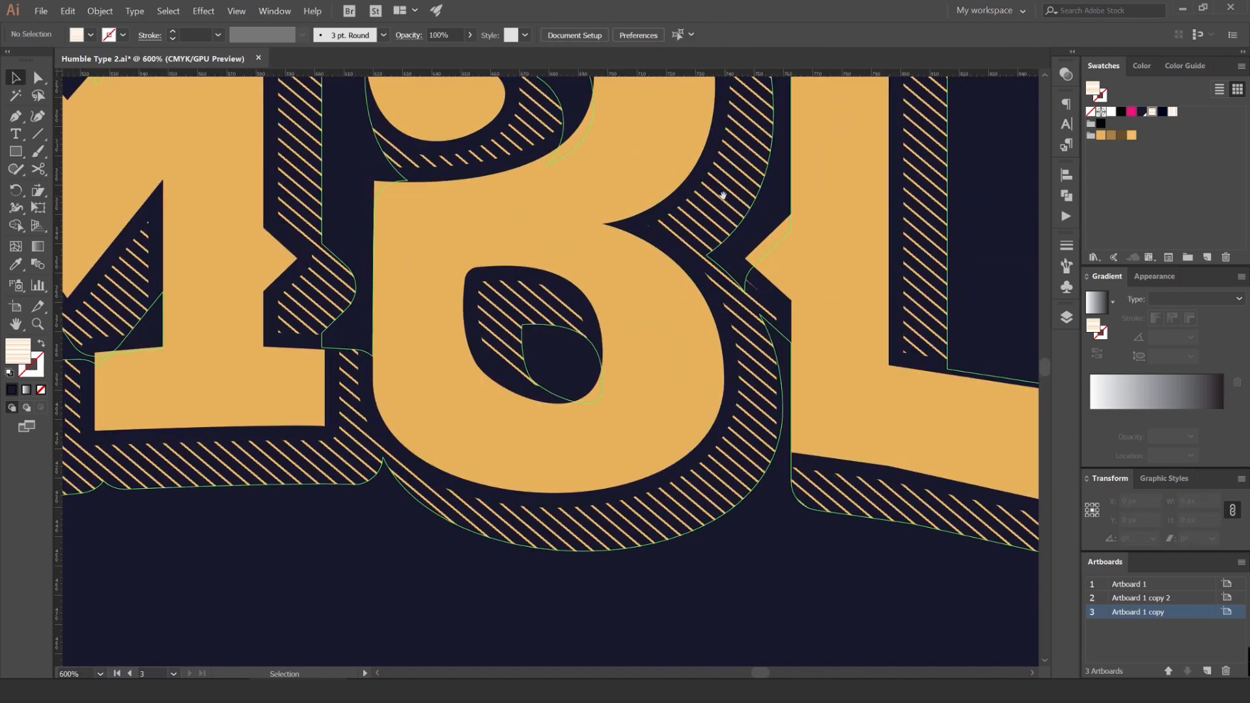
pyautogui.scroll(-5, 604, 275)
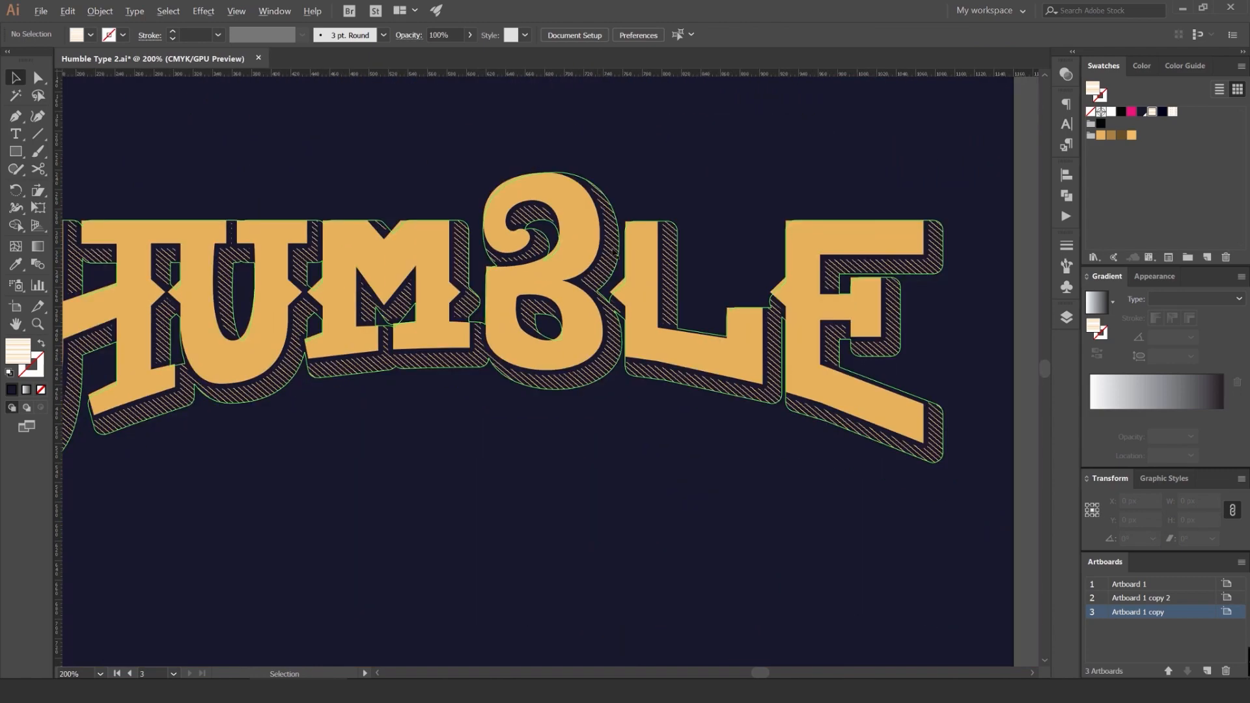
pyautogui.scroll(-4, 610, 253)
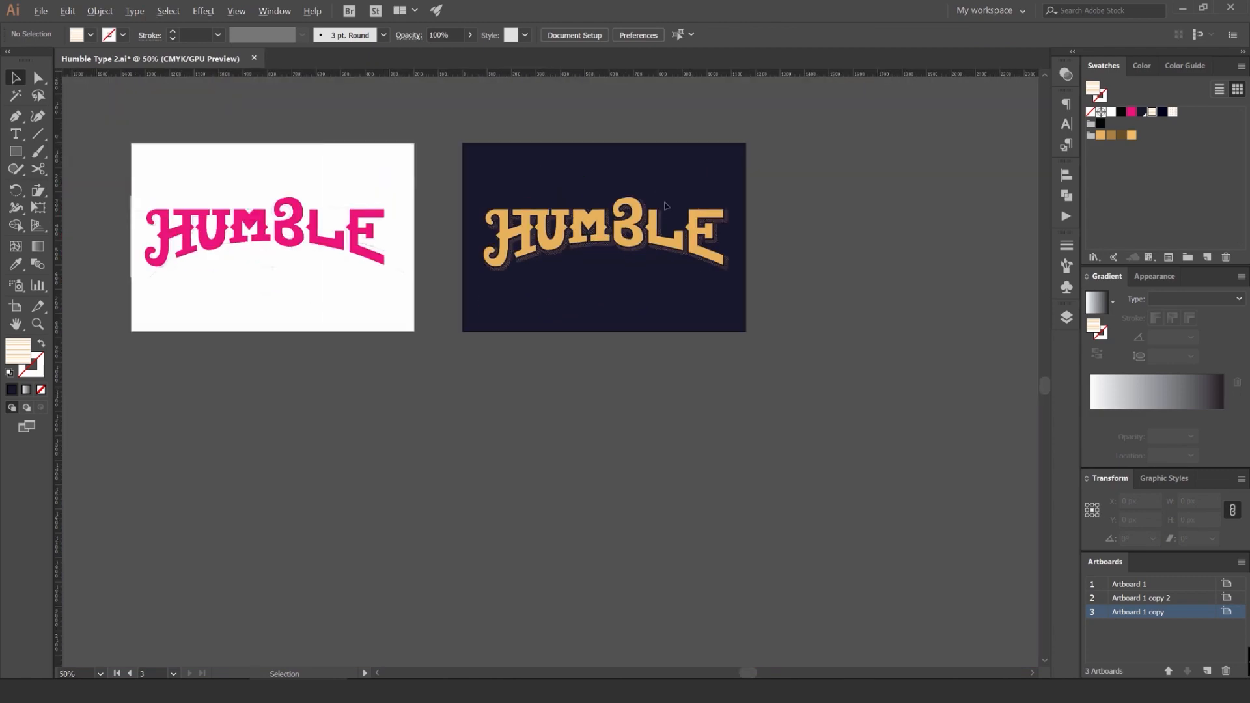
pyautogui.scroll(4, 566, 235)
pyautogui.scroll(2, 567, 236)
pyautogui.click(567, 236)
pyautogui.scroll(4, 566, 236)
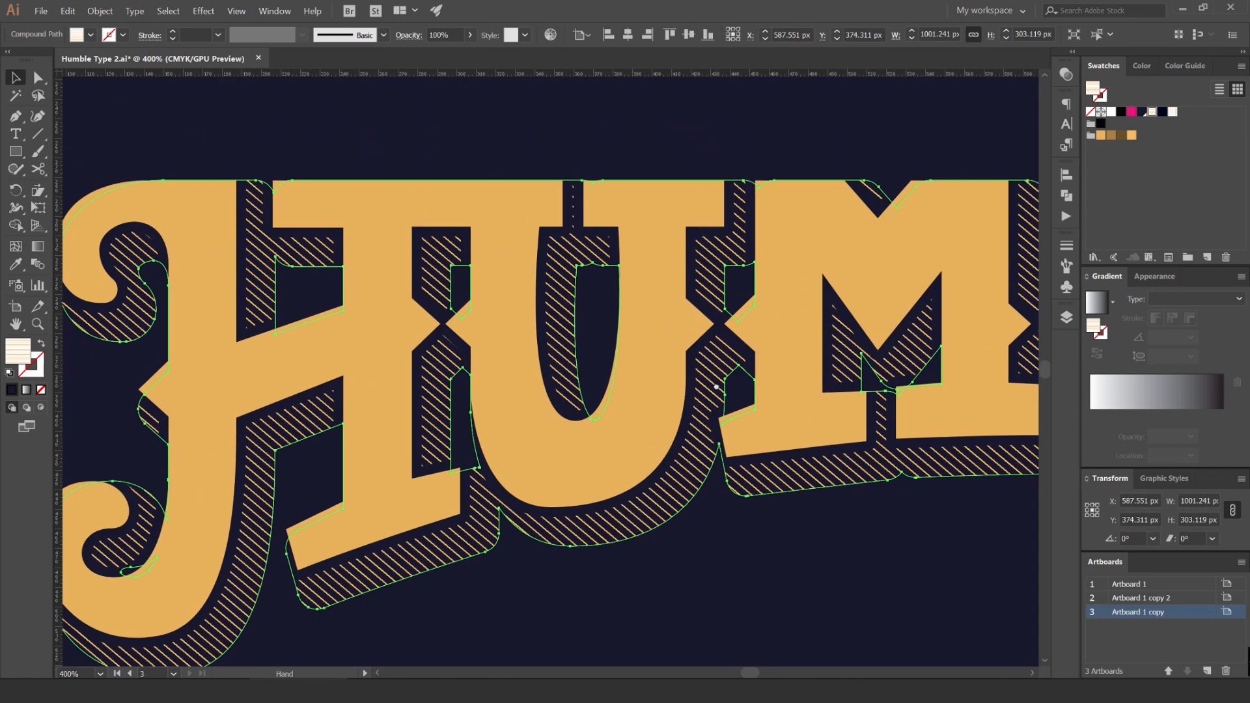
pyautogui.press('Left')
pyautogui.press('Left')
pyautogui.press('Left')
pyautogui.press('Left')
pyautogui.press('Left')
pyautogui.press('Left')
pyautogui.press('Left')
pyautogui.press('Left')
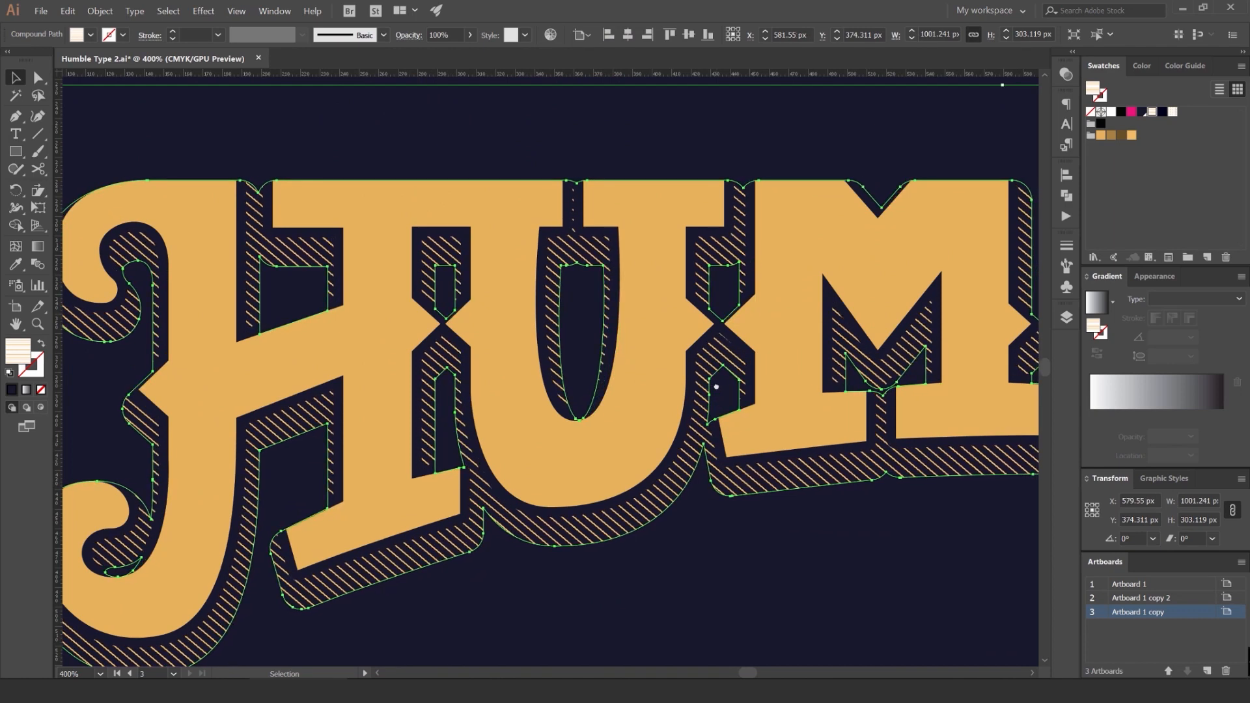
pyautogui.press('Left')
# Step: Try the striped outer outline 5 px higher and check the whole word
pyautogui.press('Up')
pyautogui.press('Up')
pyautogui.press('Up')
pyautogui.press('Up')
pyautogui.press('Up')
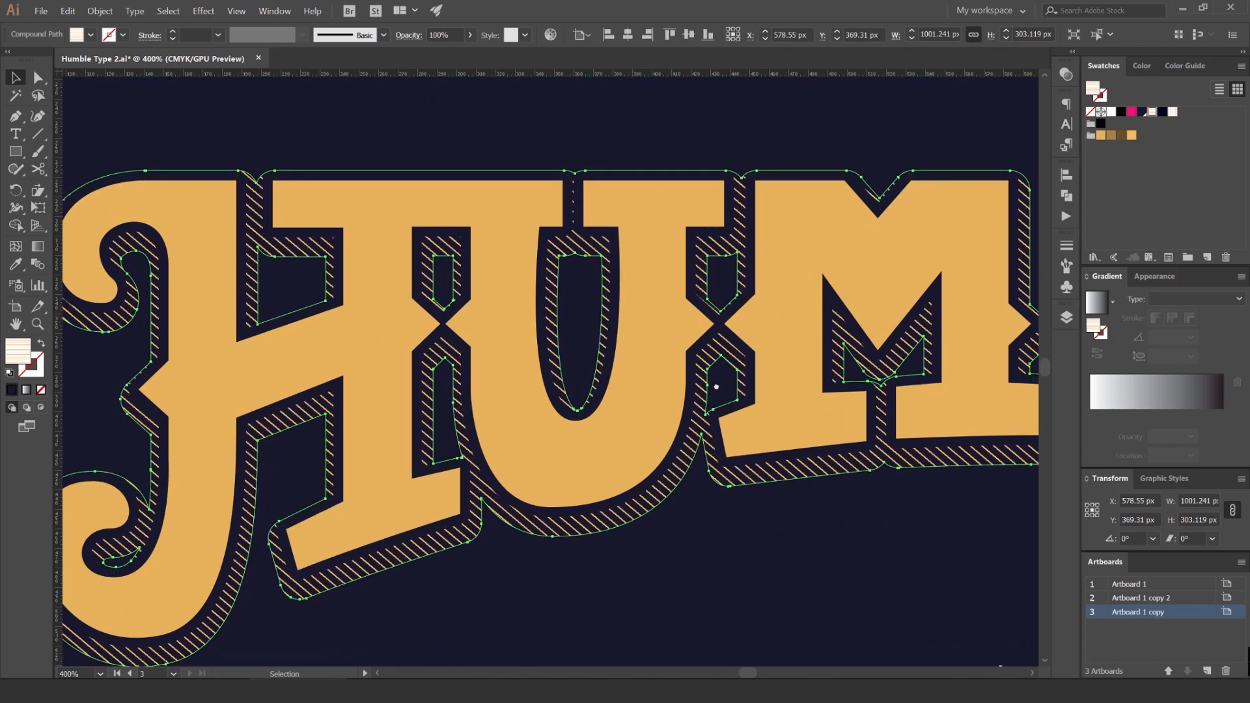
pyautogui.click(757, 124)
pyautogui.scroll(-2, 759, 124)
pyautogui.moveTo(759, 123); pyautogui.dragTo(641, 191)
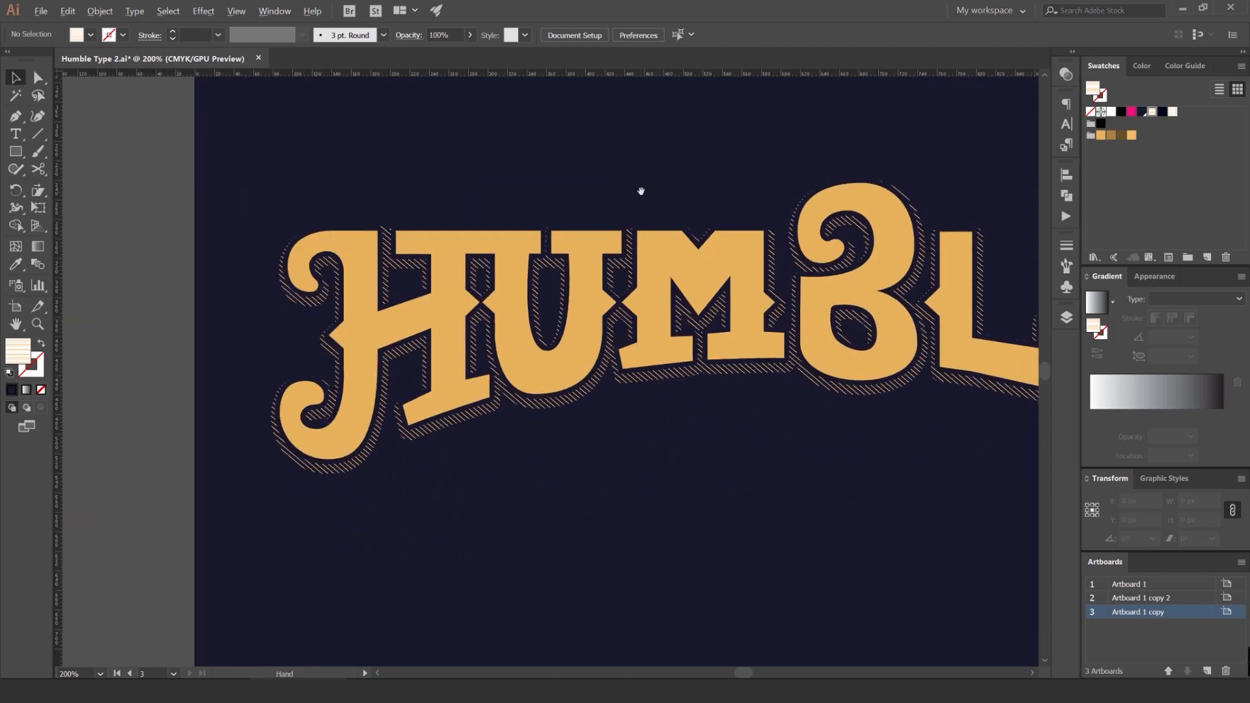
pyautogui.scroll(-3, 641, 194)
pyautogui.scroll(6, 648, 188)
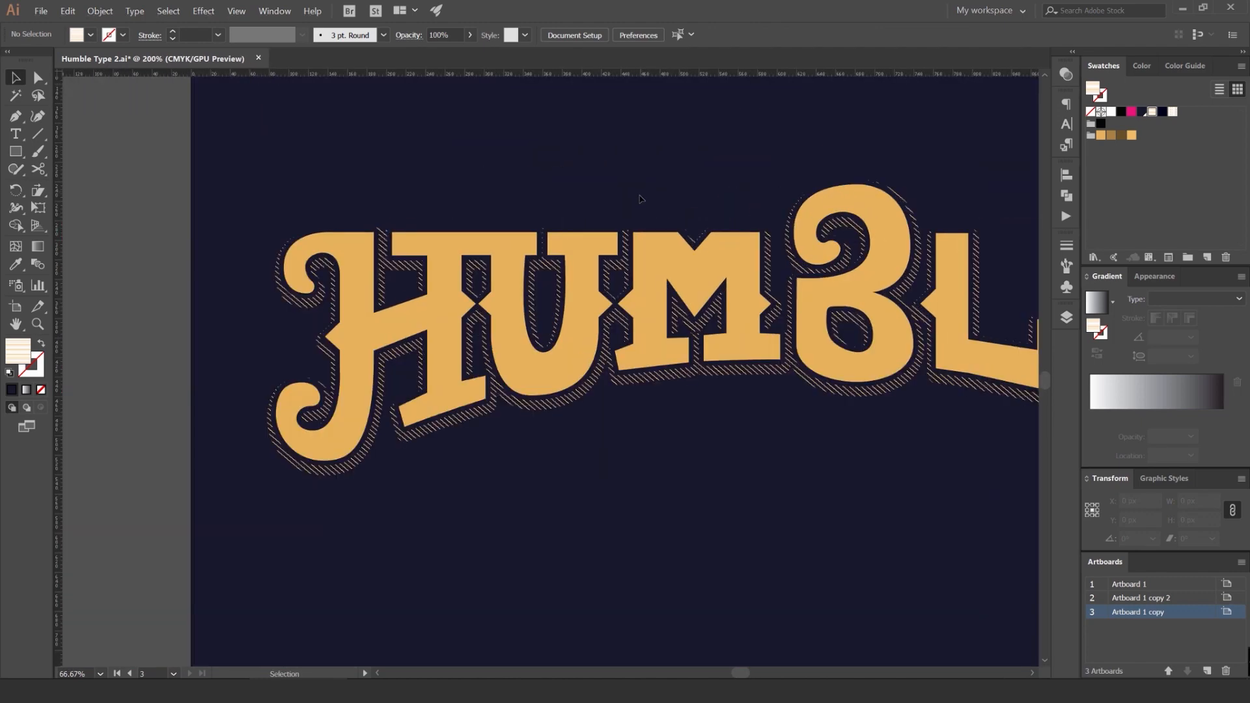
# Step: Undo the upward nudges of the striped outer outline
pyautogui.click(620, 284)
pyautogui.hotkey('ctrl', 'z')
pyautogui.hotkey('ctrl', 'z')
pyautogui.hotkey('ctrl', 'z')
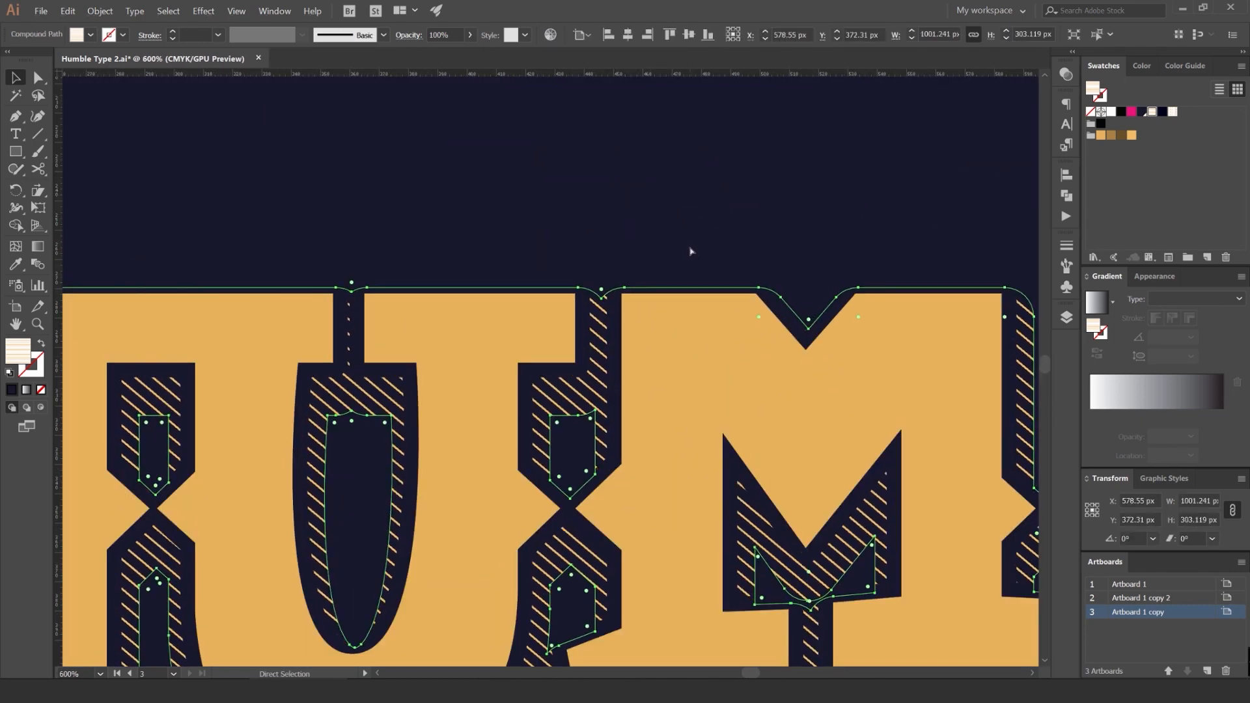
# Step: Give the navy inner outline a 3 pt stroke in the navy swatch, keeping its original position
pyautogui.click(693, 253)
pyautogui.click(582, 324)
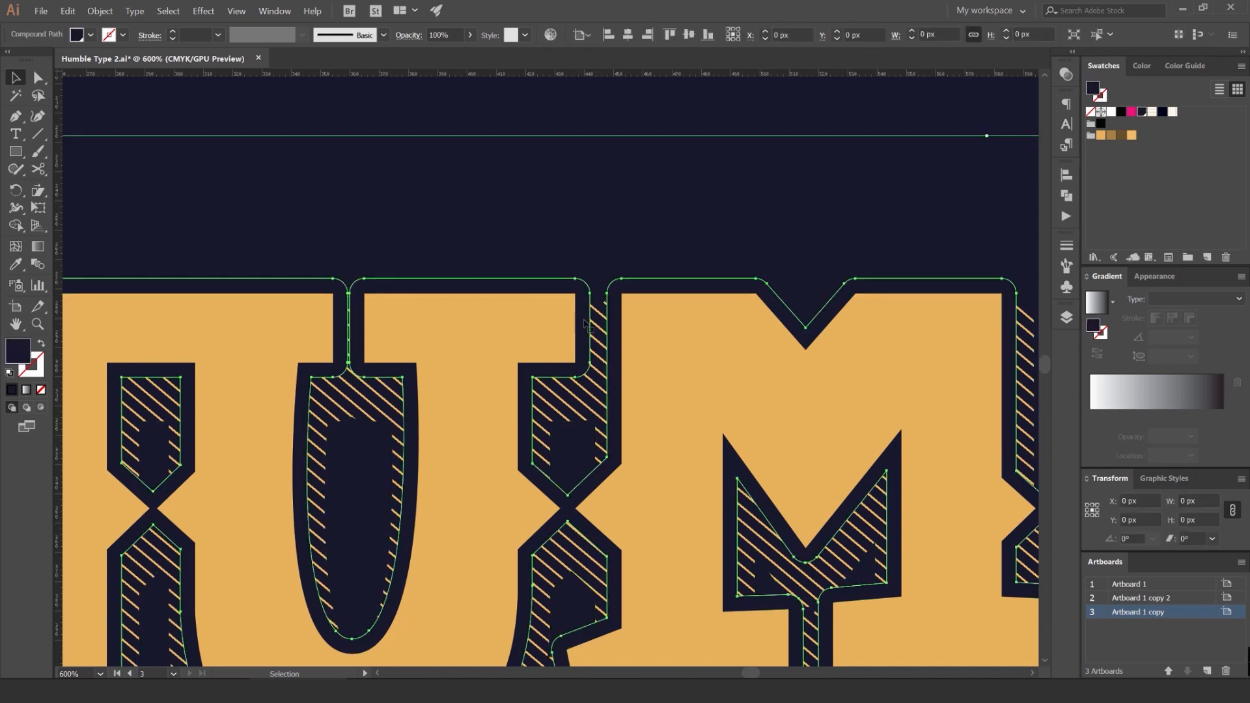
pyautogui.scroll(1, 492, 236)
pyautogui.moveTo(591, 301); pyautogui.dragTo(572, 173)
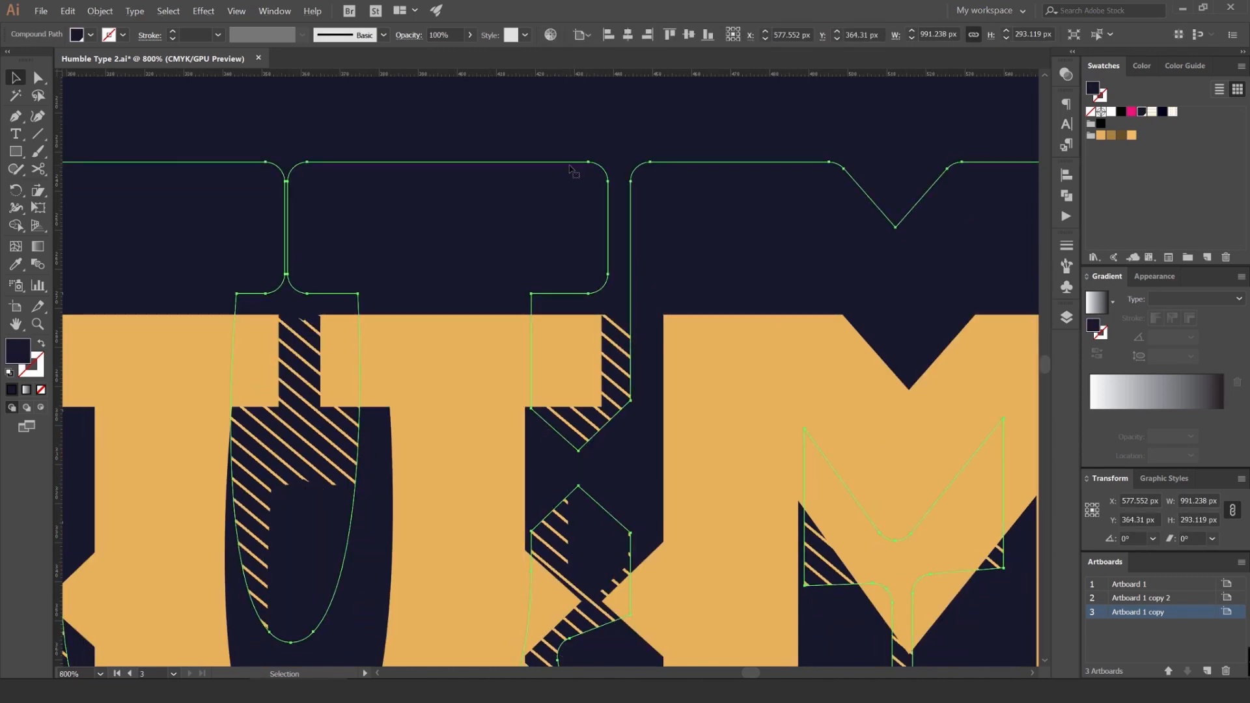
pyautogui.hotkey('ctrl', 'z')
pyautogui.click(1141, 112)
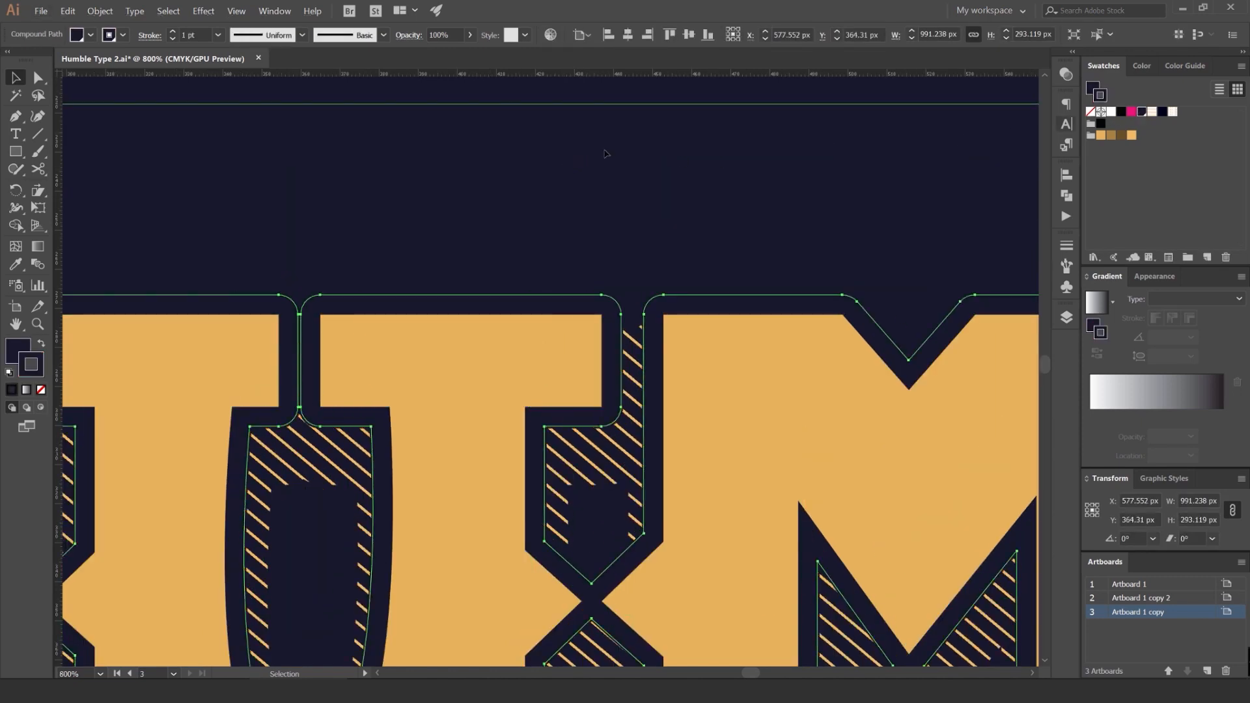
pyautogui.click(174, 32)
pyautogui.click(174, 31)
pyautogui.click(464, 129)
pyautogui.scroll(-5, 558, 323)
pyautogui.scroll(-5, 603, 300)
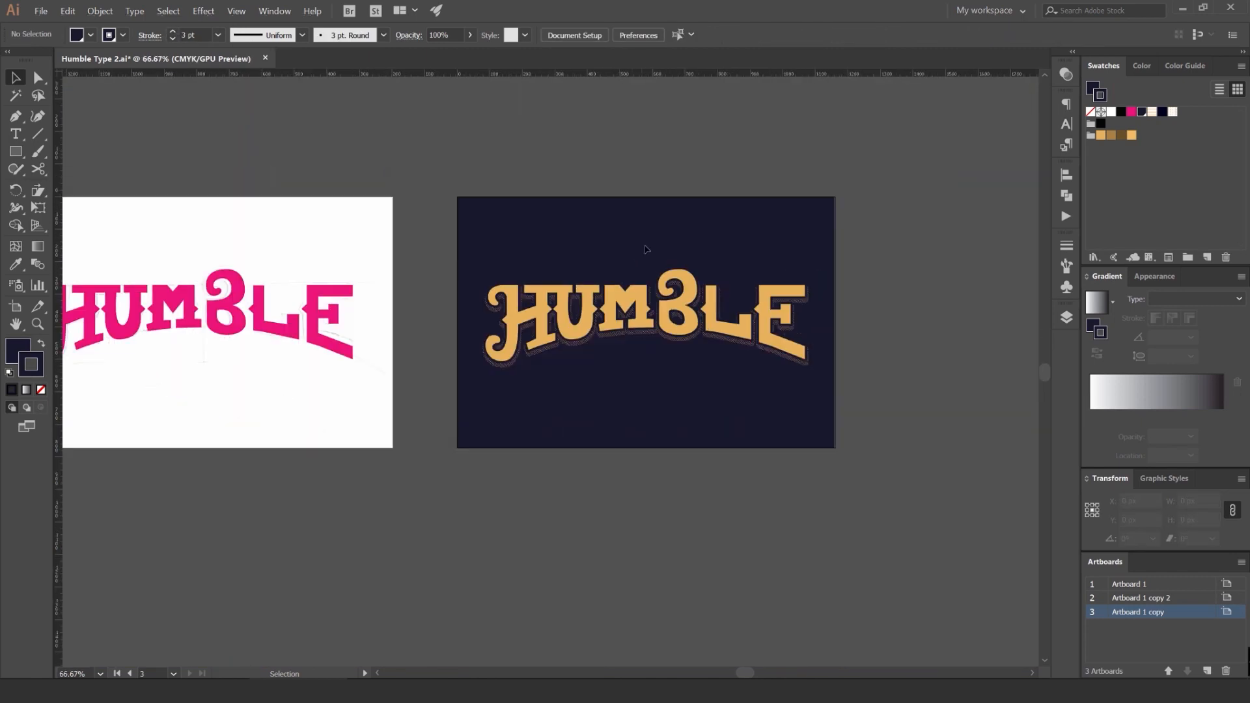
# Step: Select the striped outer outline around the letters and show its transparency settings
pyautogui.moveTo(657, 244); pyautogui.dragTo(633, 243)
pyautogui.moveTo(714, 245); pyautogui.dragTo(536, 215)
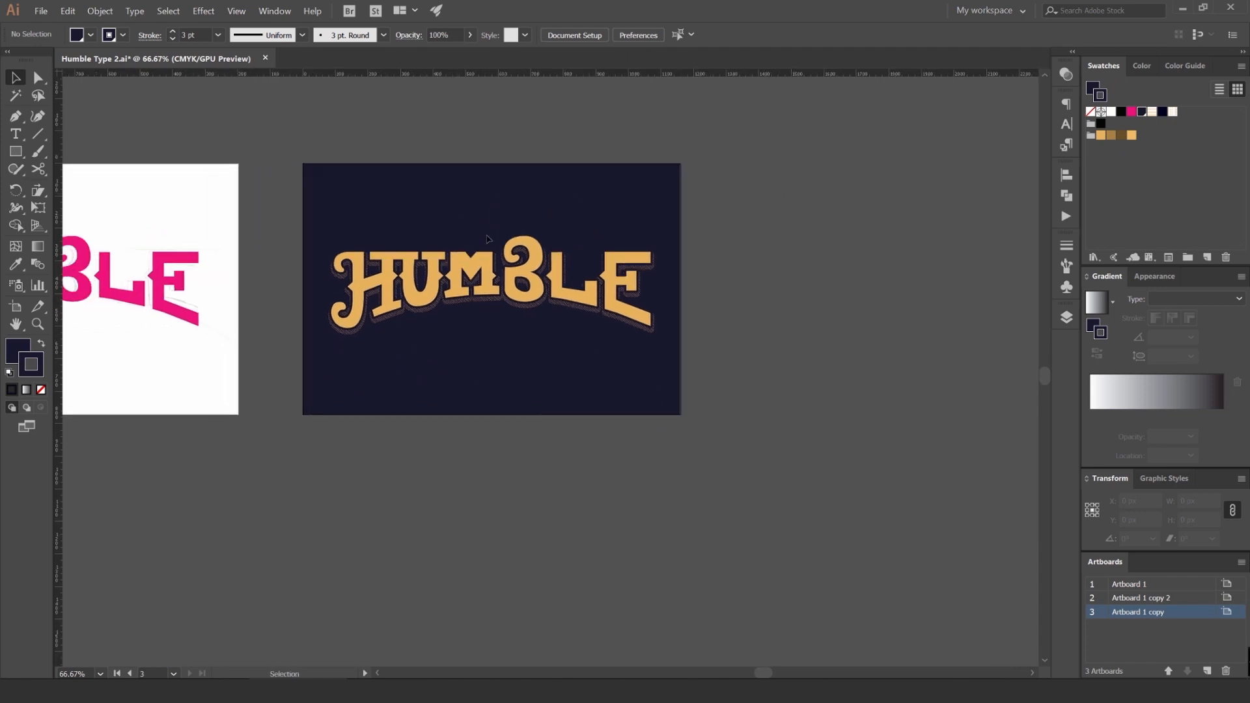
pyautogui.scroll(-1, 797, 228)
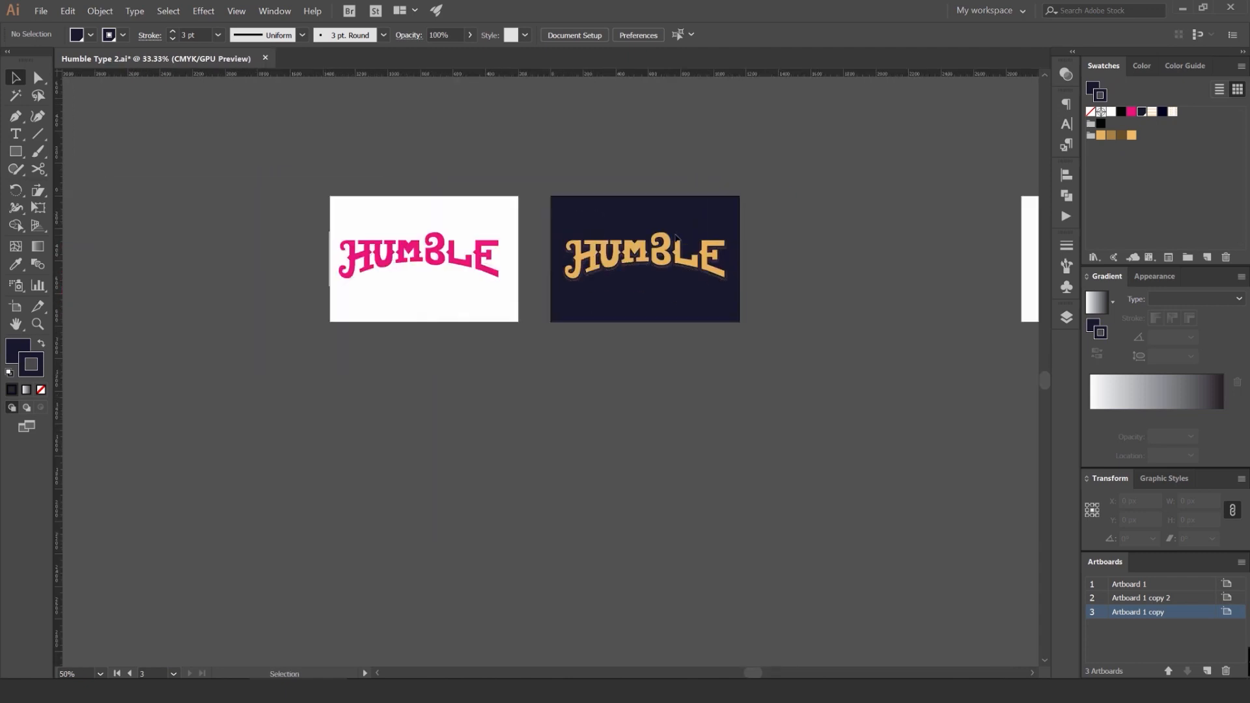
pyautogui.scroll(4, 573, 241)
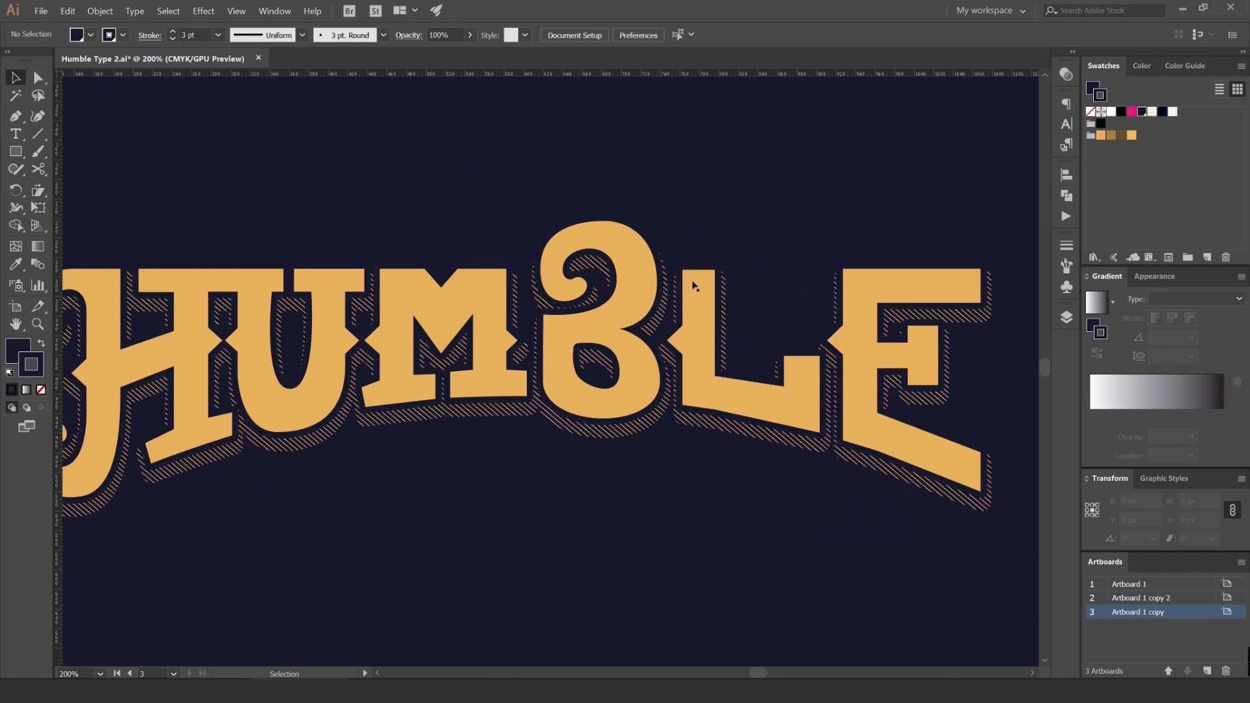
pyautogui.click(648, 287)
pyautogui.scroll(3, 652, 285)
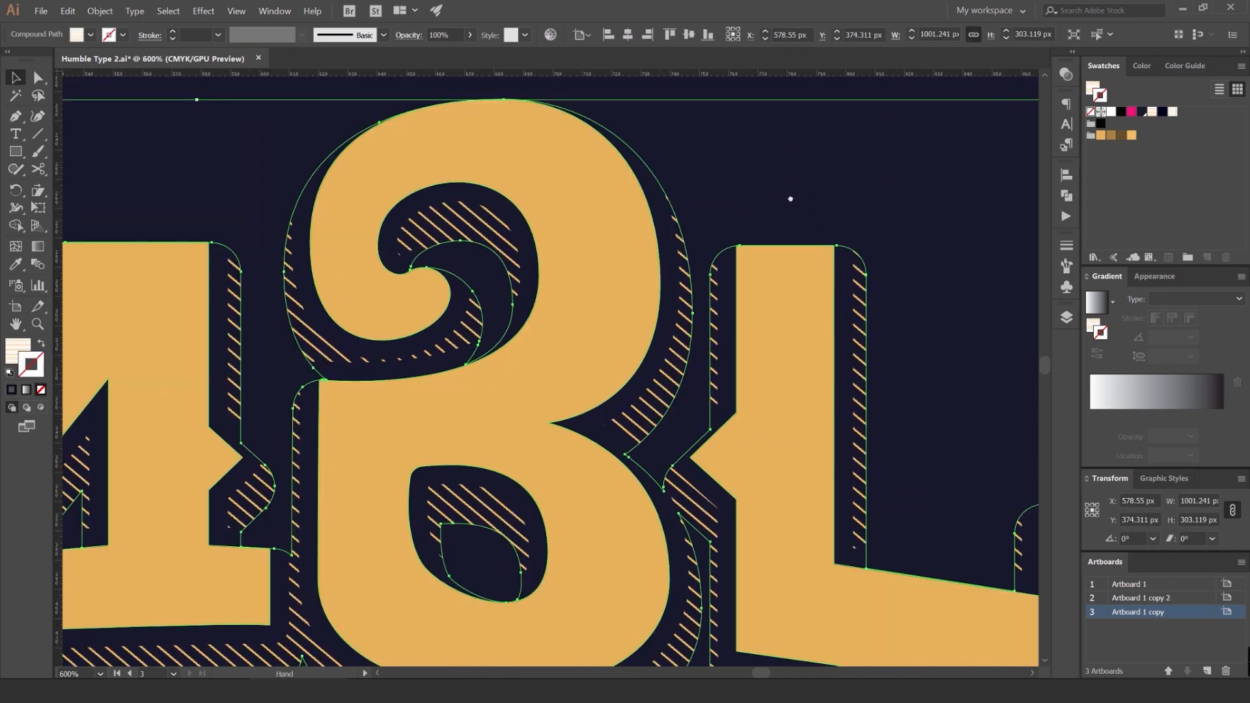
pyautogui.moveTo(791, 199); pyautogui.dragTo(756, 189)
pyautogui.click(1064, 75)
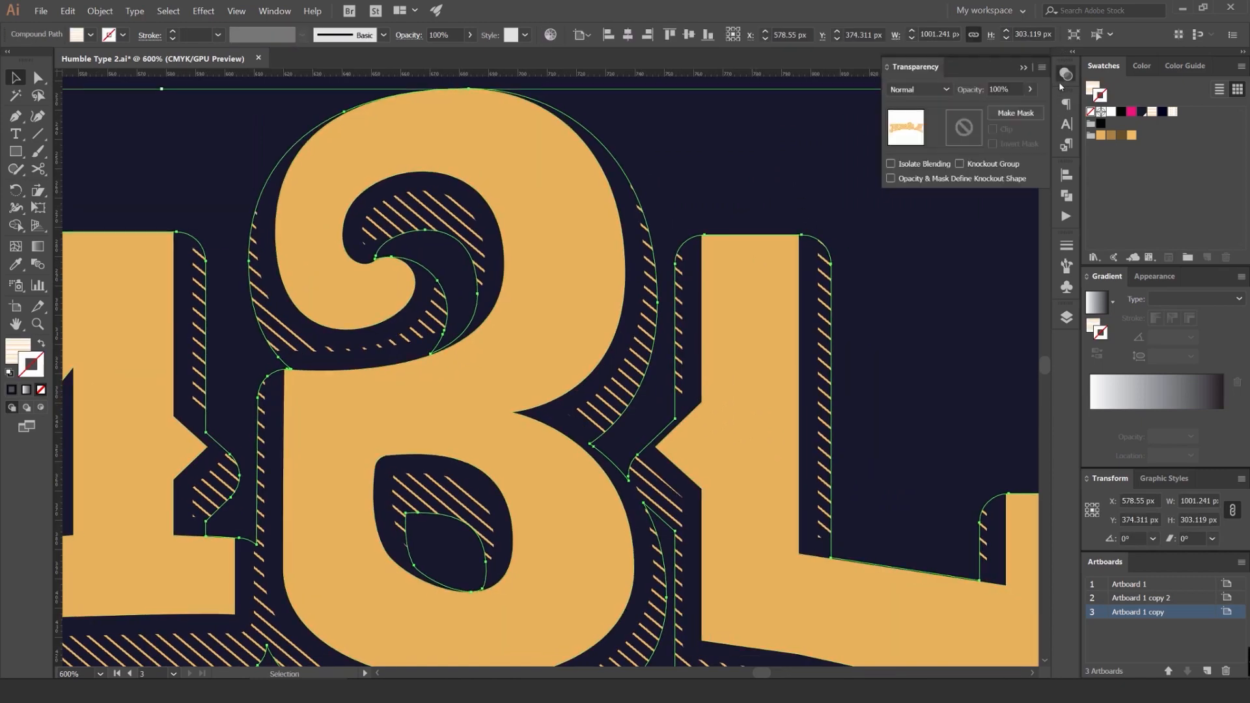
pyautogui.click(275, 11)
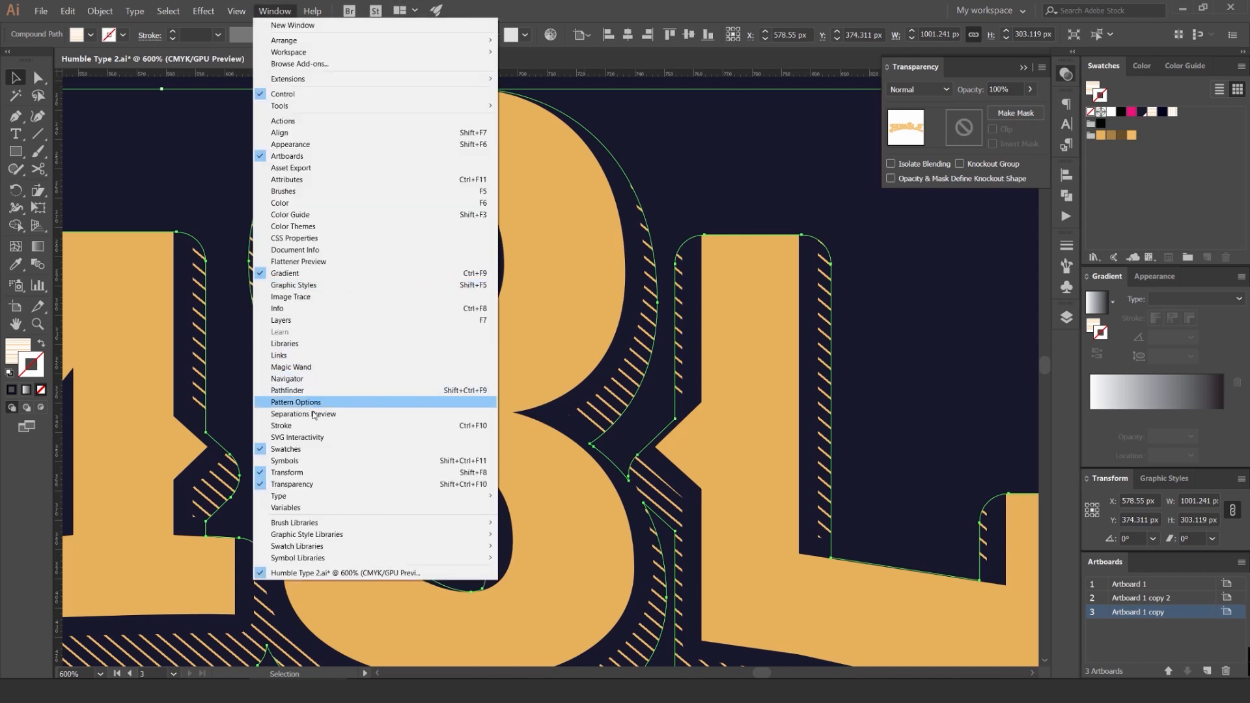
pyautogui.click(911, 106)
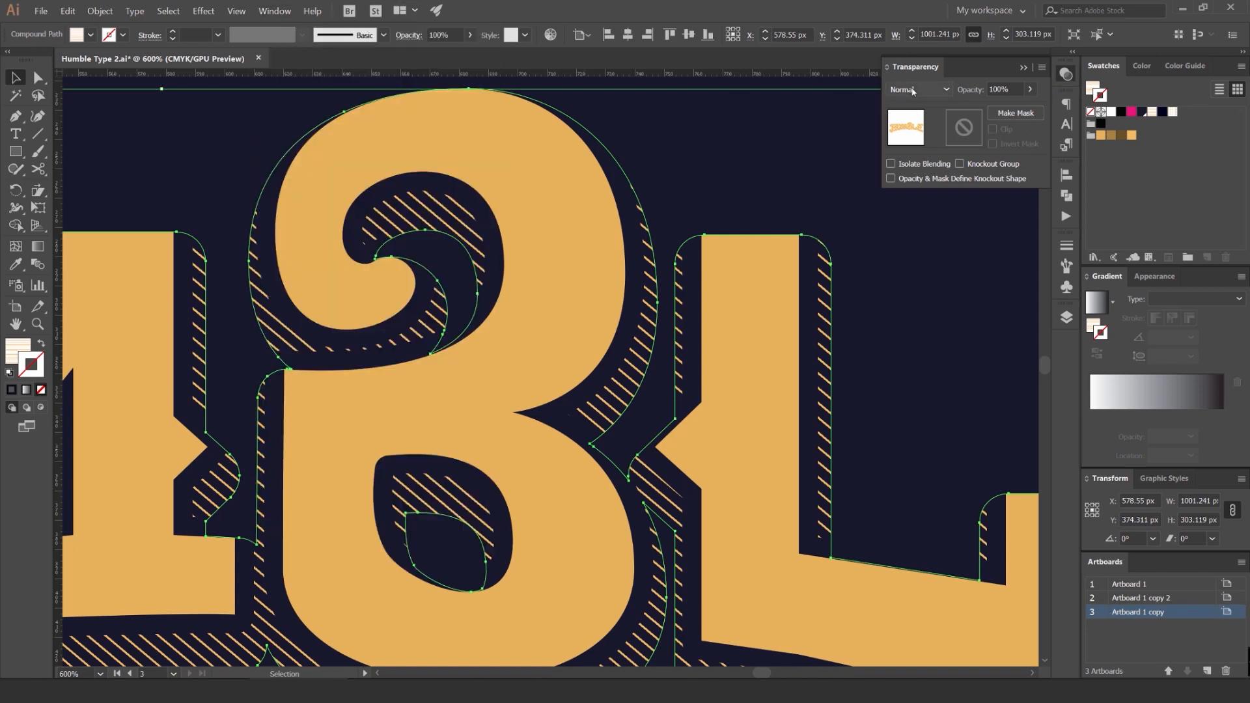
# Step: Try blending modes from Multiply to Color Dodge on the striped outer outline and check the whole word
pyautogui.scroll(-1, 914, 92)
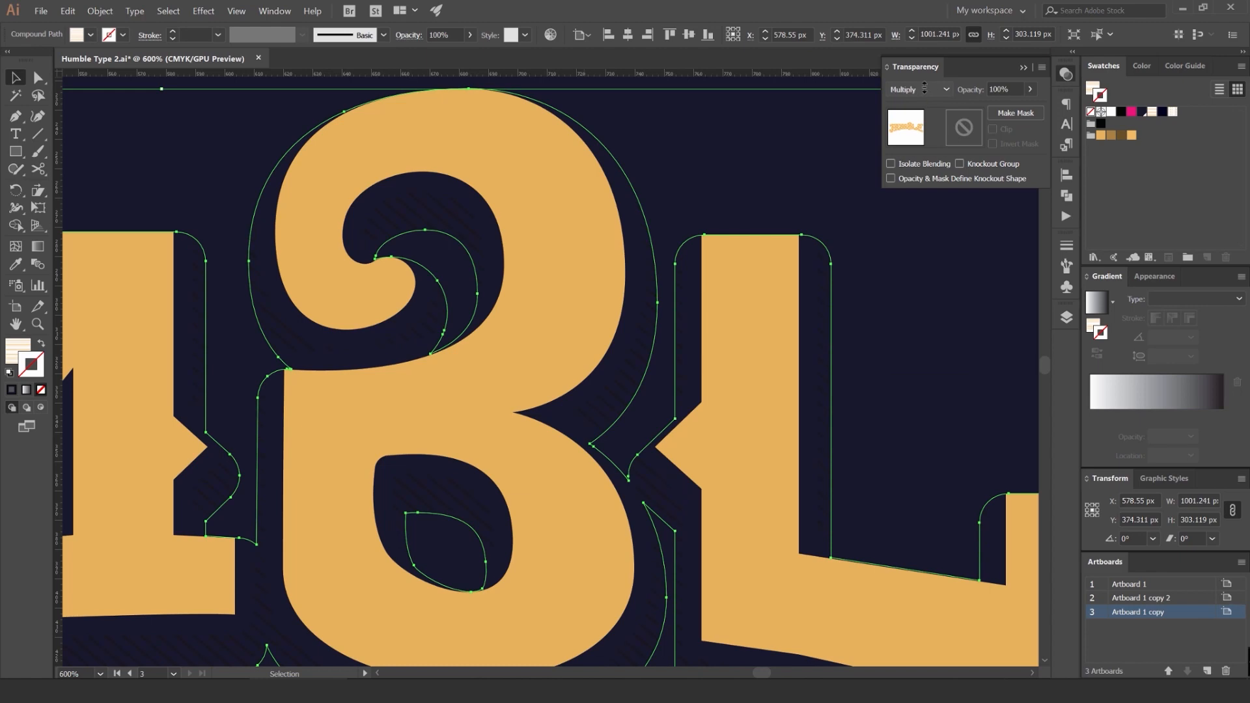
pyautogui.scroll(-1, 925, 88)
pyautogui.scroll(1, 925, 88)
pyautogui.scroll(-3, 733, 169)
pyautogui.scroll(1, 734, 169)
pyautogui.scroll(-1, 914, 90)
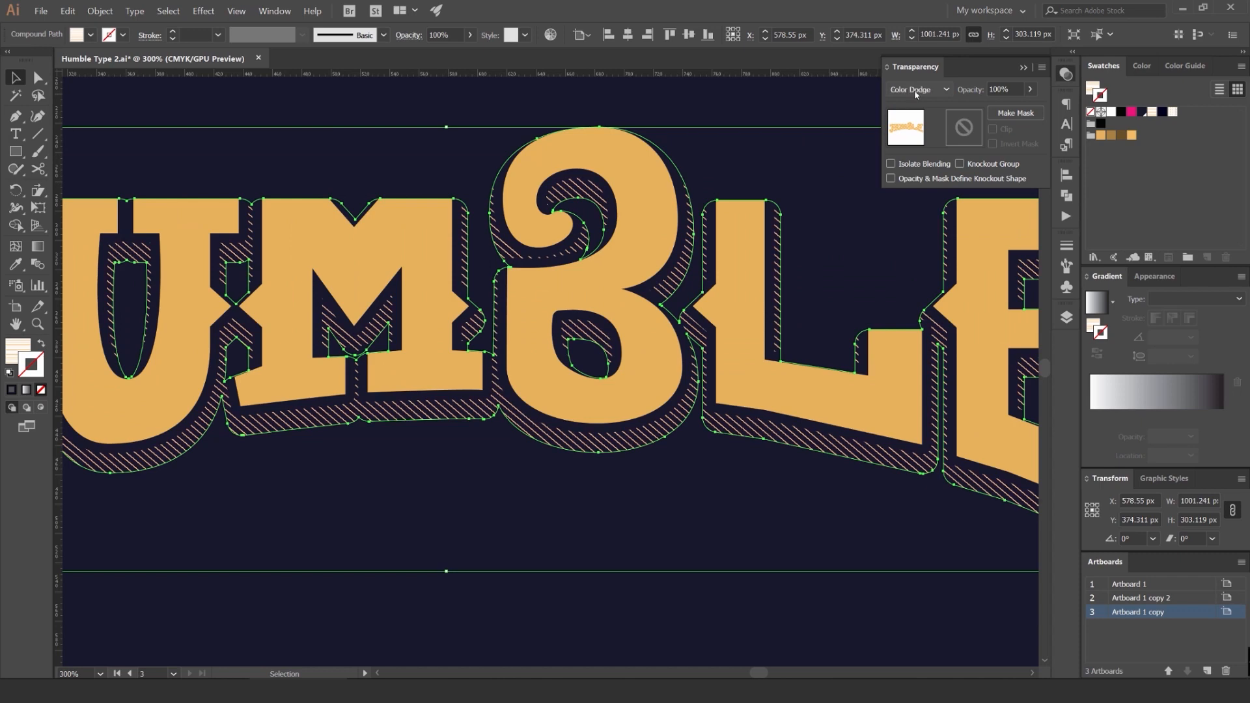
pyautogui.click(809, 124)
pyautogui.scroll(-5, 809, 125)
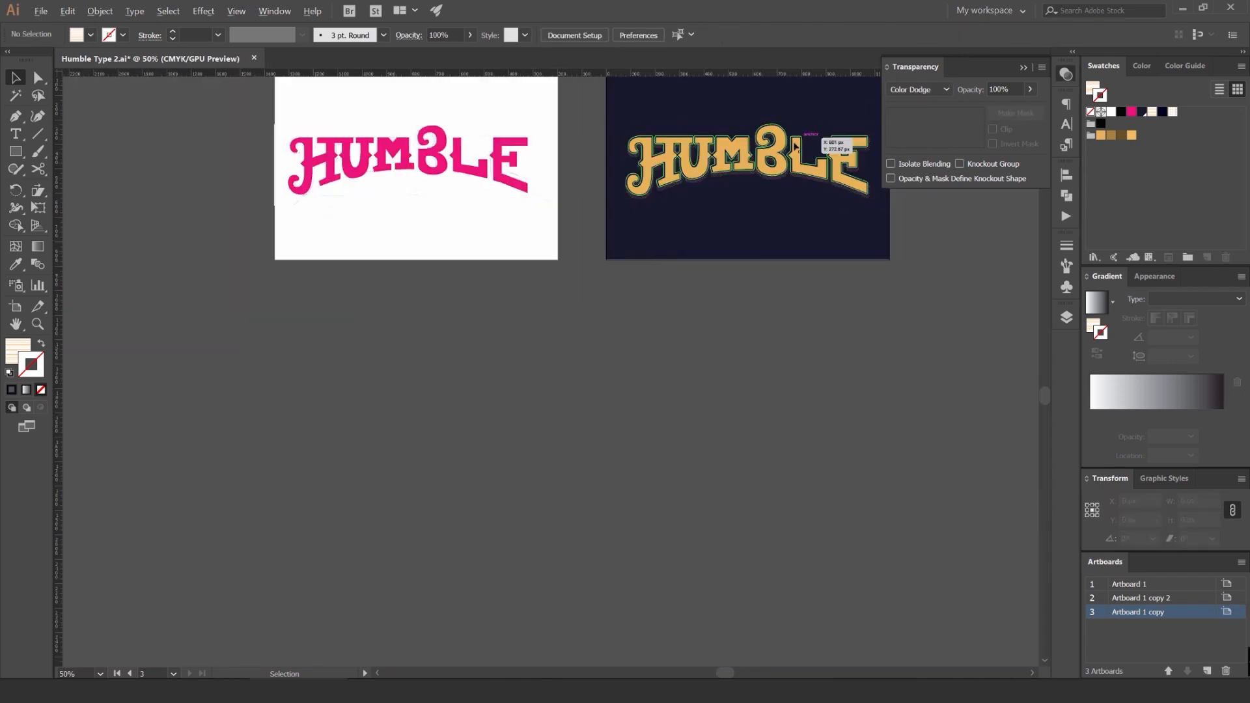
pyautogui.scroll(7, 794, 147)
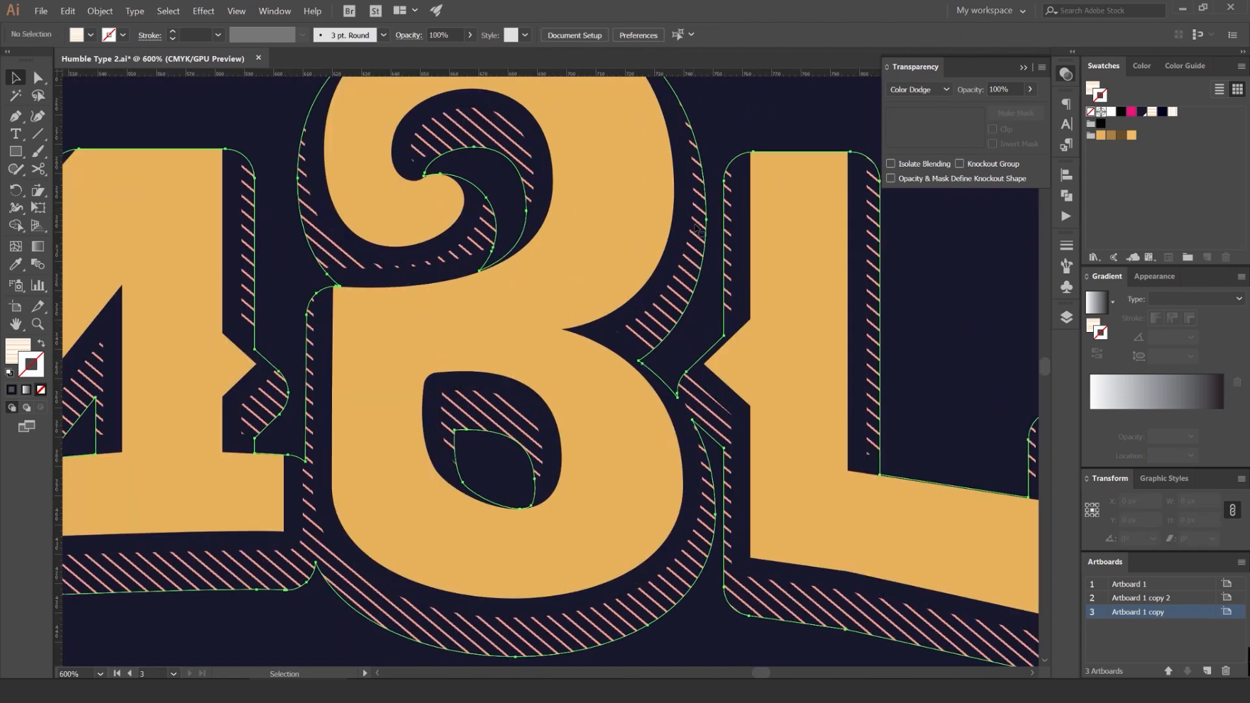
# Step: Try further blending modes on the striped outer outline, including Hard Light and Exclusion
pyautogui.click(795, 137)
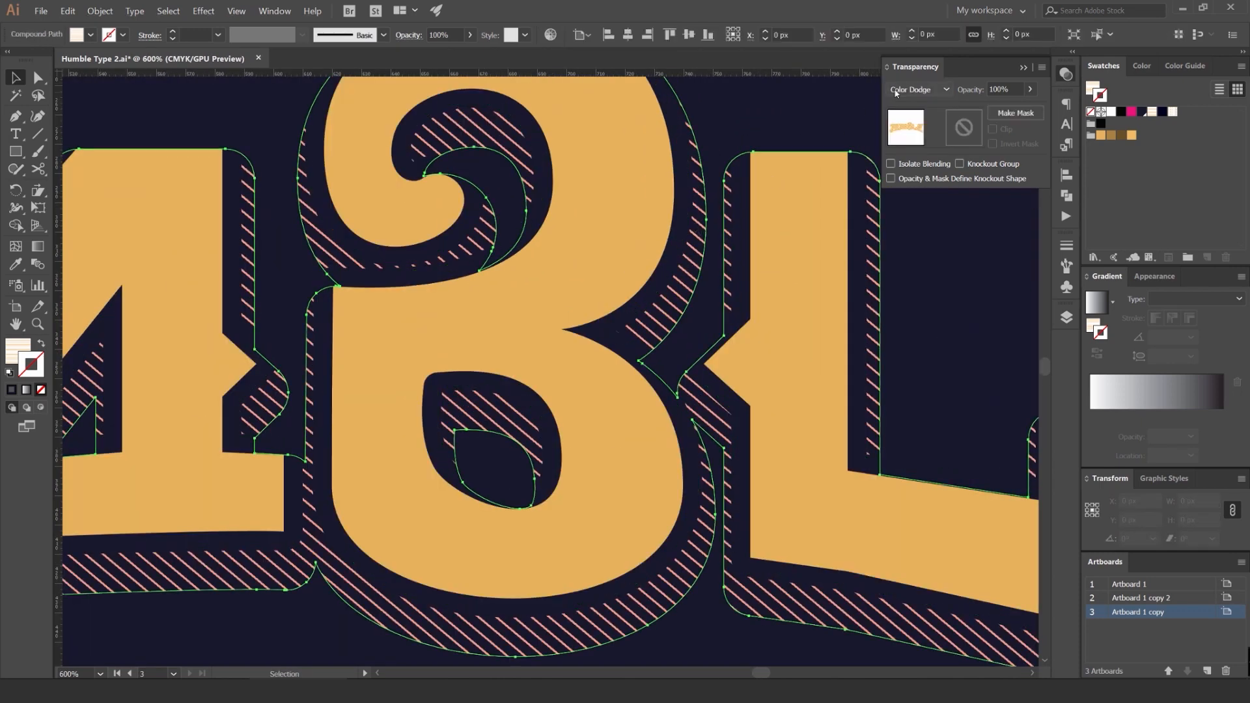
pyautogui.scroll(-3, 905, 91)
pyautogui.scroll(-4, 793, 104)
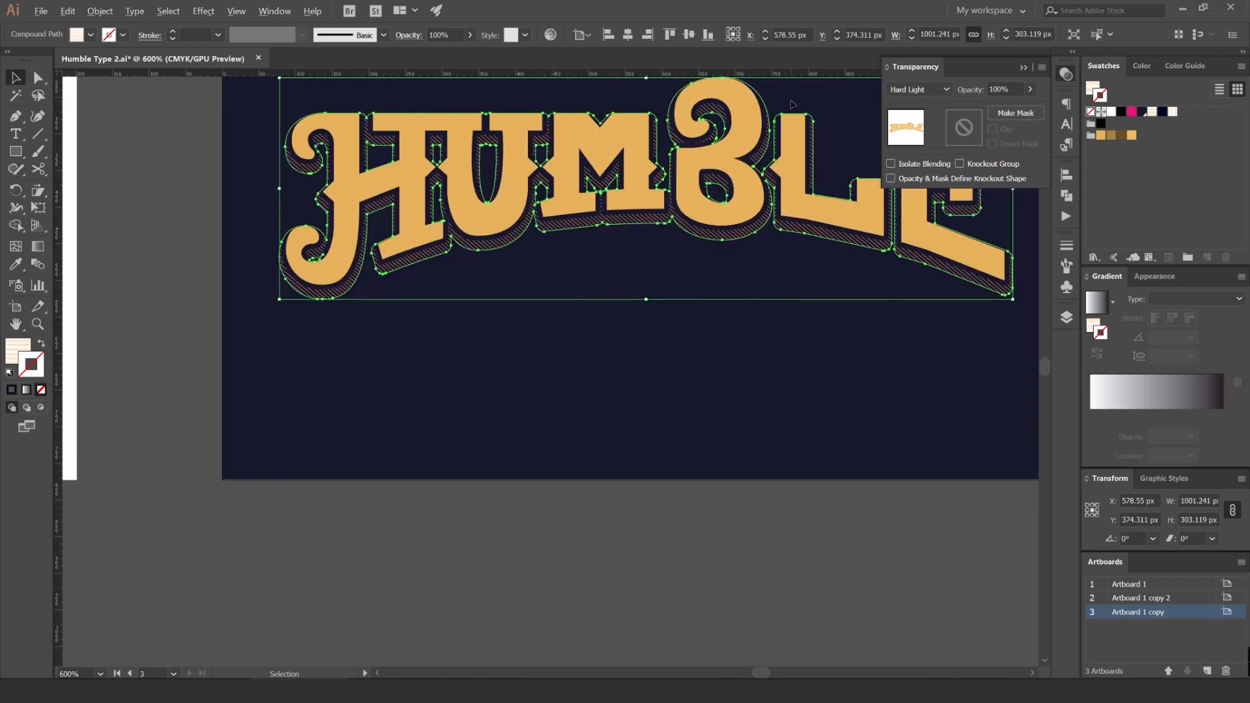
pyautogui.scroll(2, 794, 104)
pyautogui.scroll(-1, 906, 87)
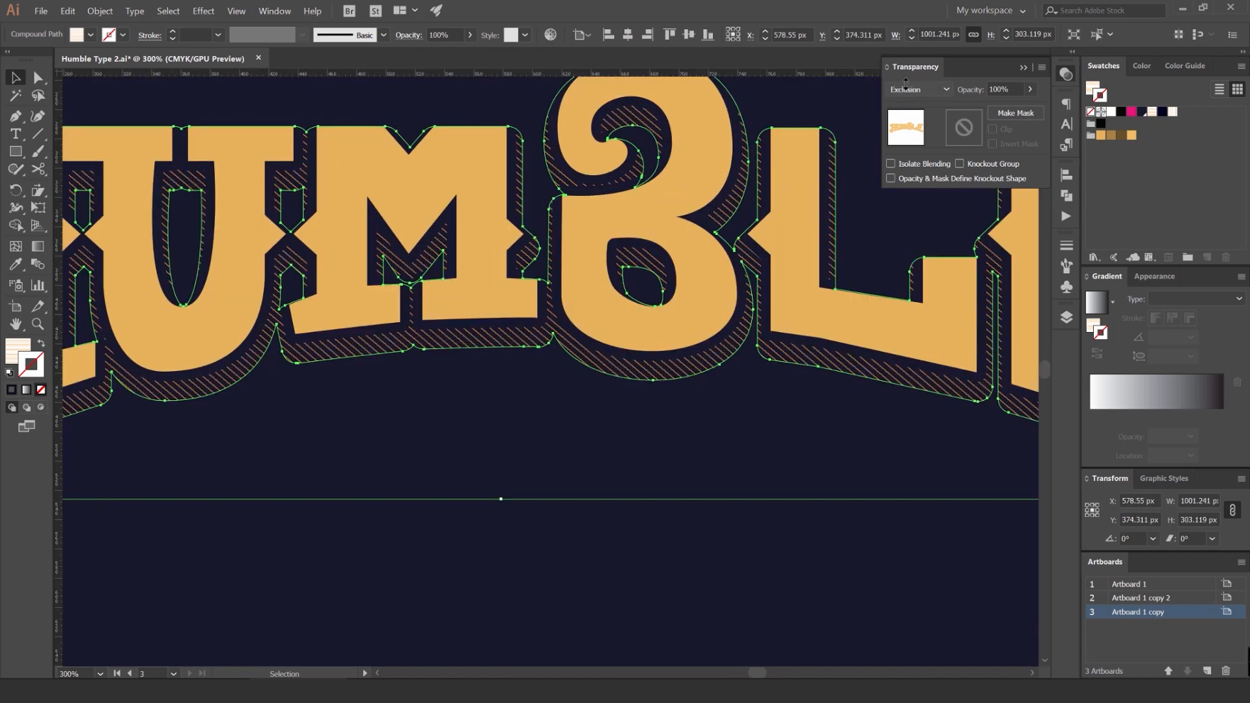
# Step: Restore the striped outer outline's blending mode to Normal and hide the transparency settings
pyautogui.click(910, 94)
pyautogui.click(914, 105)
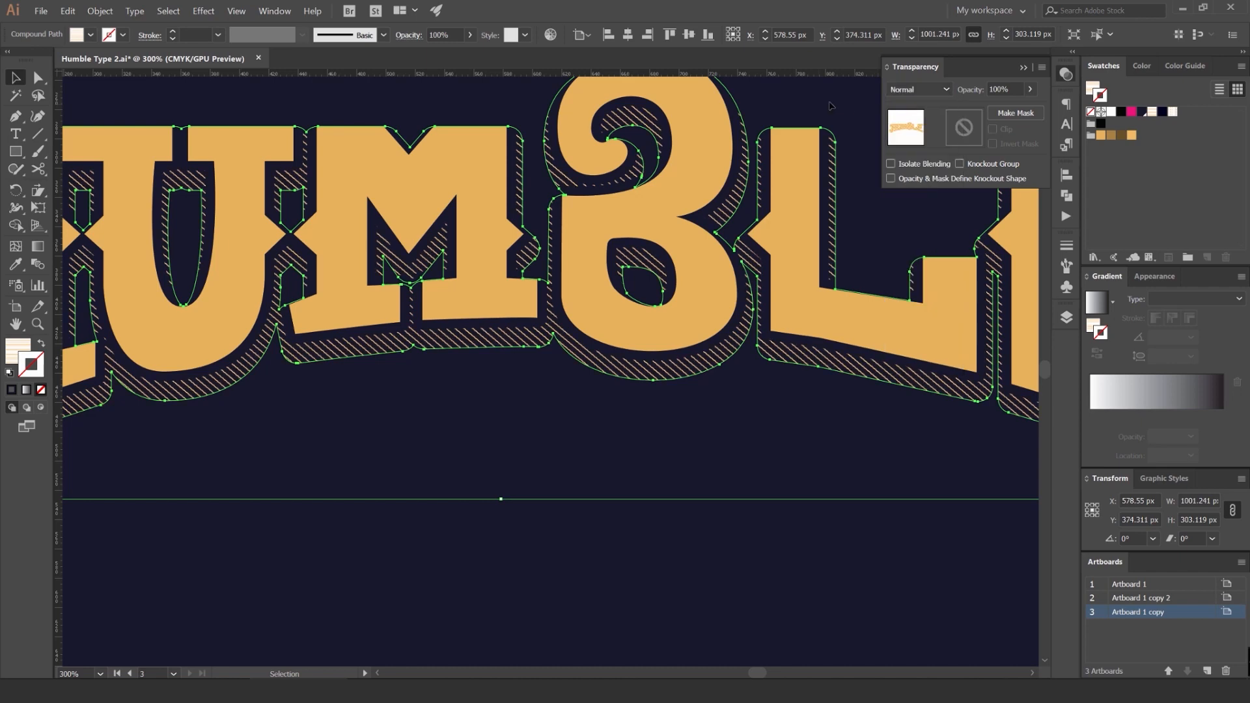
pyautogui.click(801, 117)
pyautogui.moveTo(797, 131); pyautogui.dragTo(686, 206)
pyautogui.click(1067, 74)
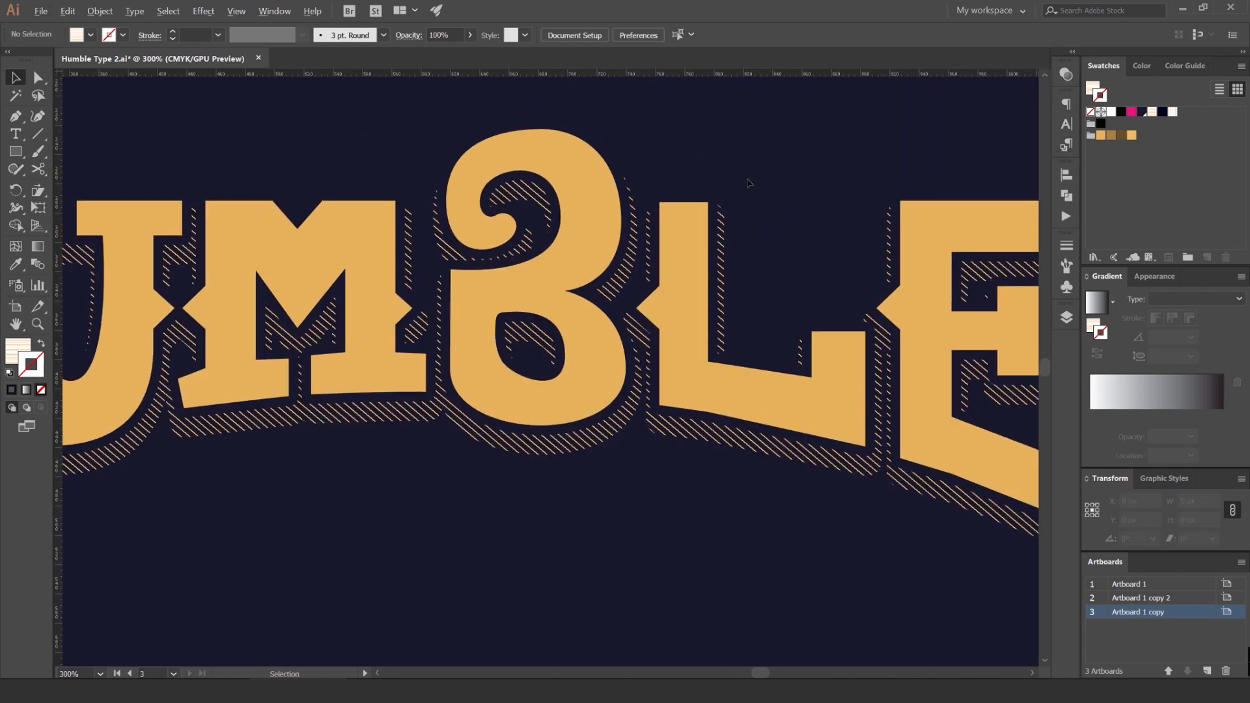
# Step: Try moving the gold lettering up and to the right off its outlines, and undo the move
pyautogui.scroll(-3, 749, 180)
pyautogui.moveTo(750, 160); pyautogui.dragTo(697, 200)
pyautogui.scroll(1, 644, 198)
pyautogui.moveTo(624, 235); pyautogui.dragTo(678, 205)
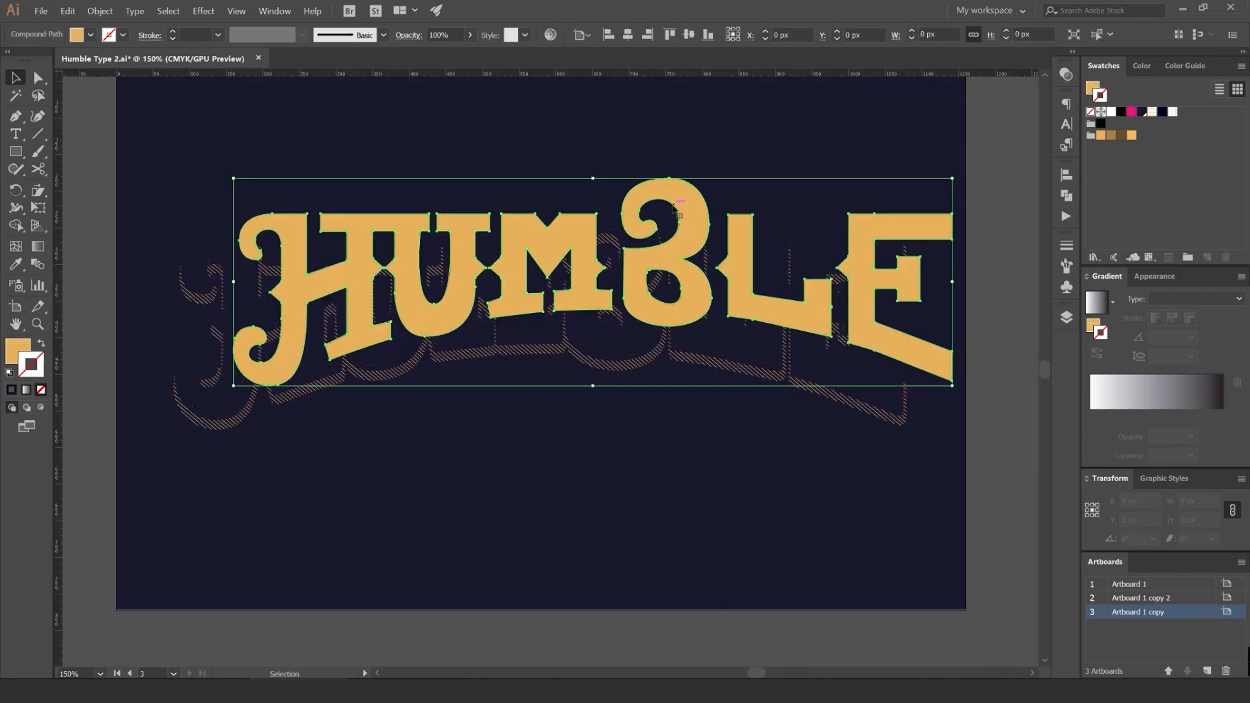
pyautogui.hotkey('ctrl', 'z')
pyautogui.click(987, 297)
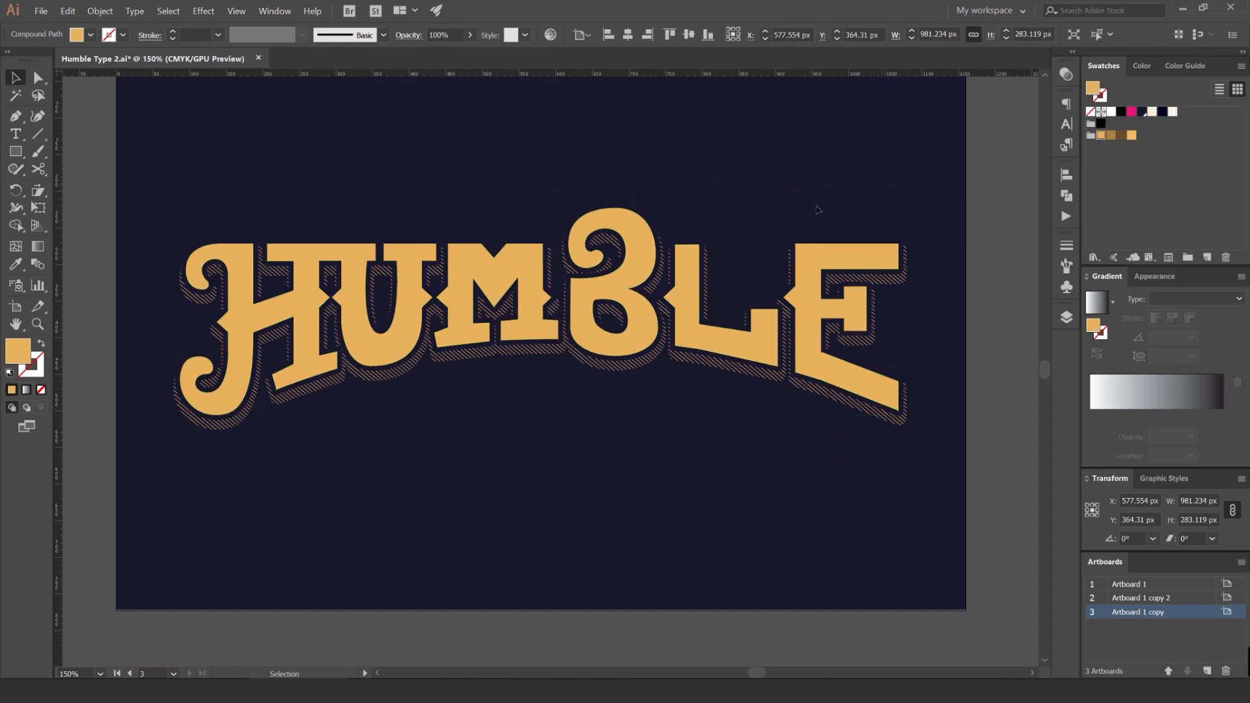
# Step: Paste a copy of the gold lettering directly in front of the original, keeping it in the same position
pyautogui.click(670, 242)
pyautogui.press('a')
pyautogui.hotkey('ctrl', 'c')
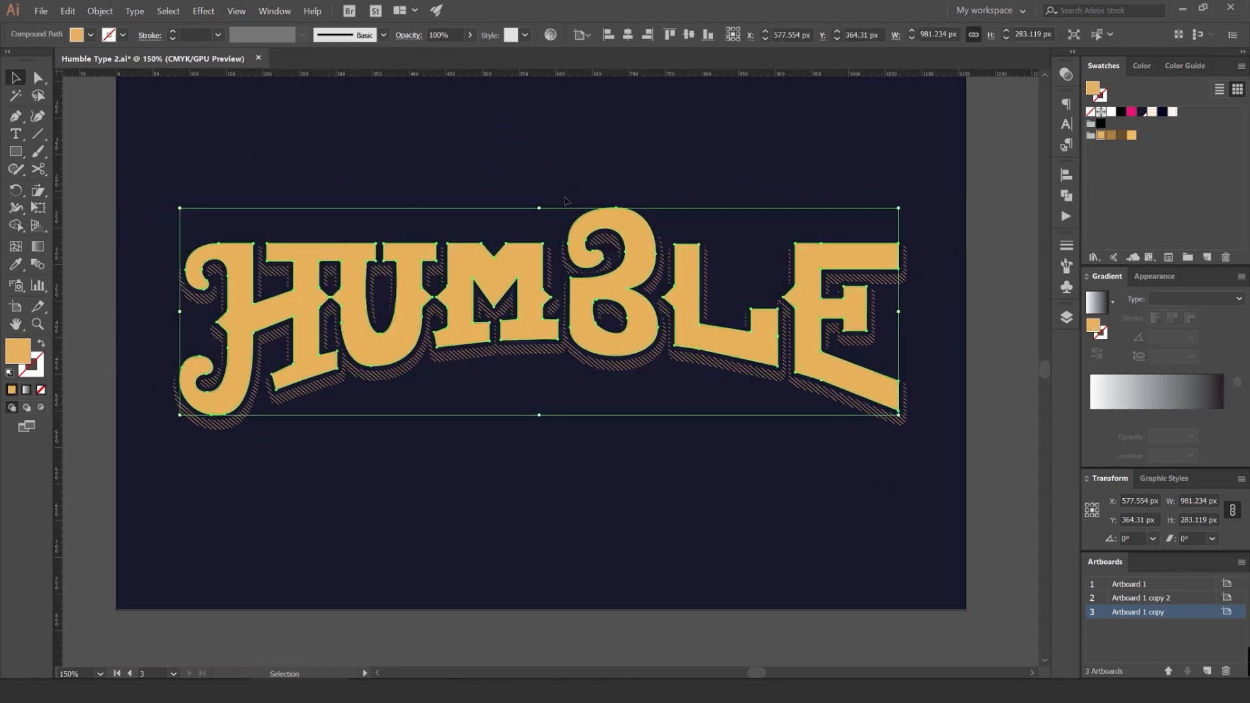
pyautogui.hotkey('ctrl', 'f')
pyautogui.press('v')
pyautogui.moveTo(636, 232); pyautogui.dragTo(618, 422)
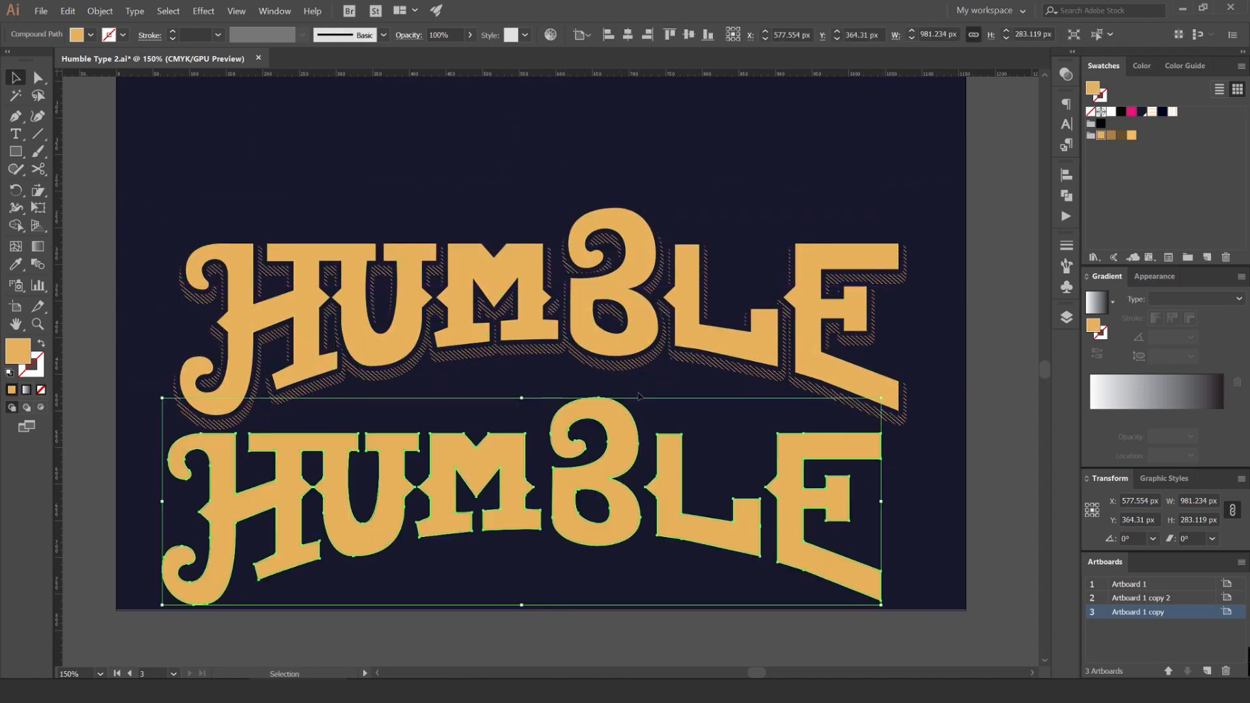
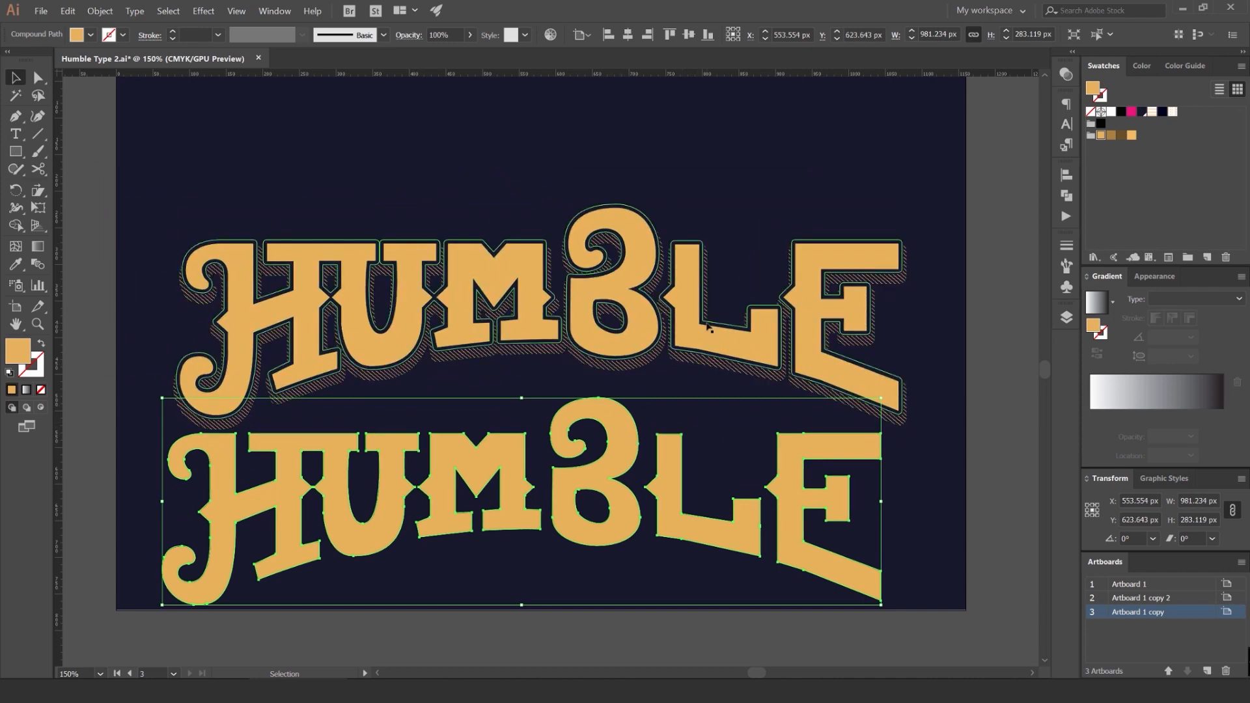
pyautogui.hotkey('ctrl', 'z')
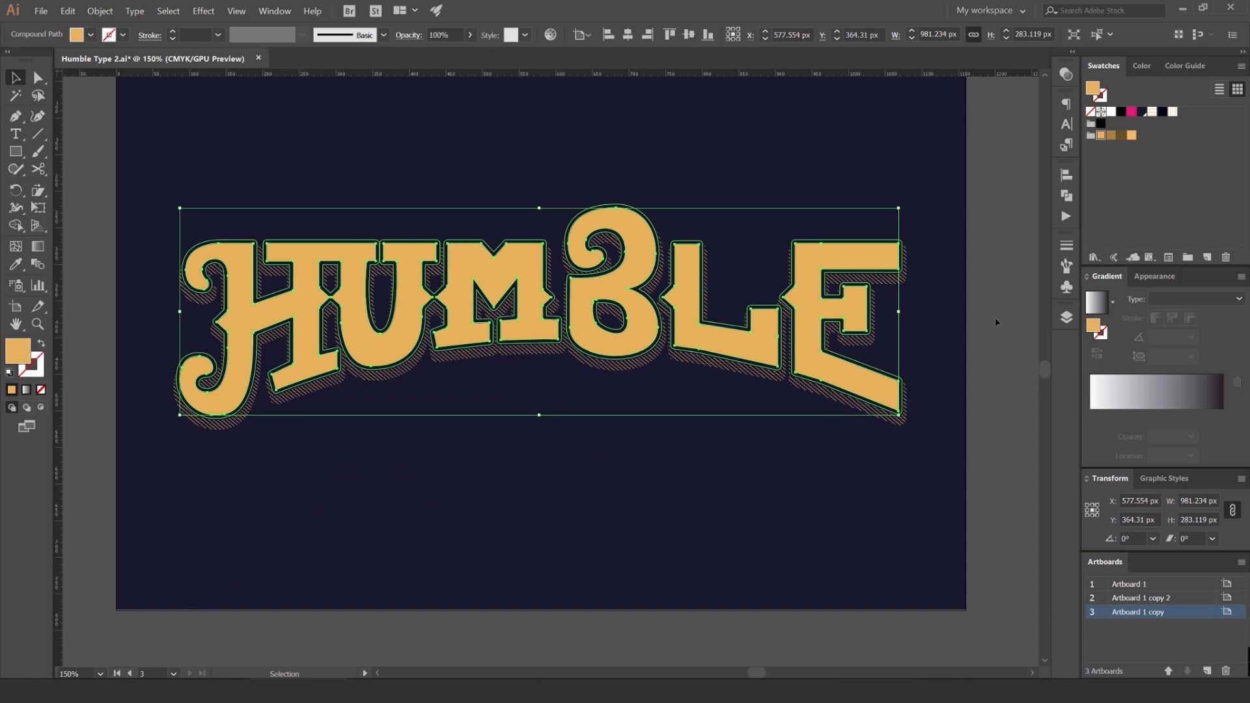
# Step: Fill the front lettering copy with a white-to-black linear gradient at 90°, with its midpoint at 38.47%, and reverse the gradient
pyautogui.click(1126, 390)
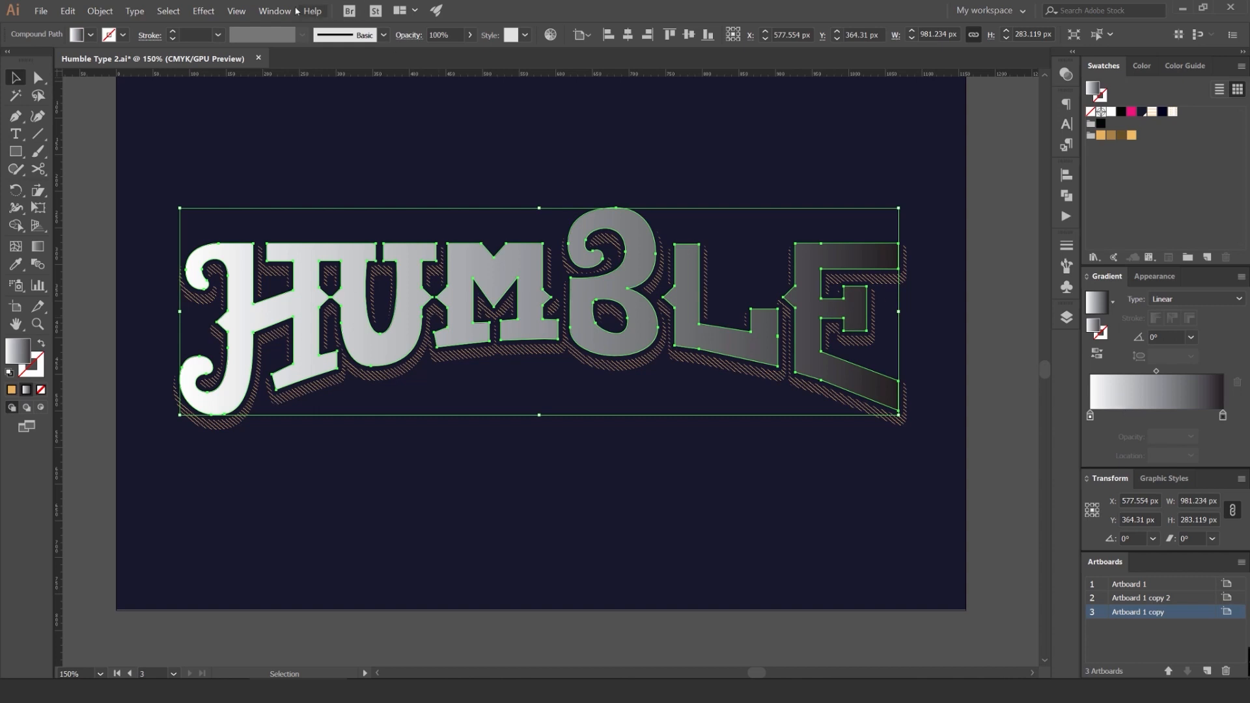
pyautogui.click(275, 11)
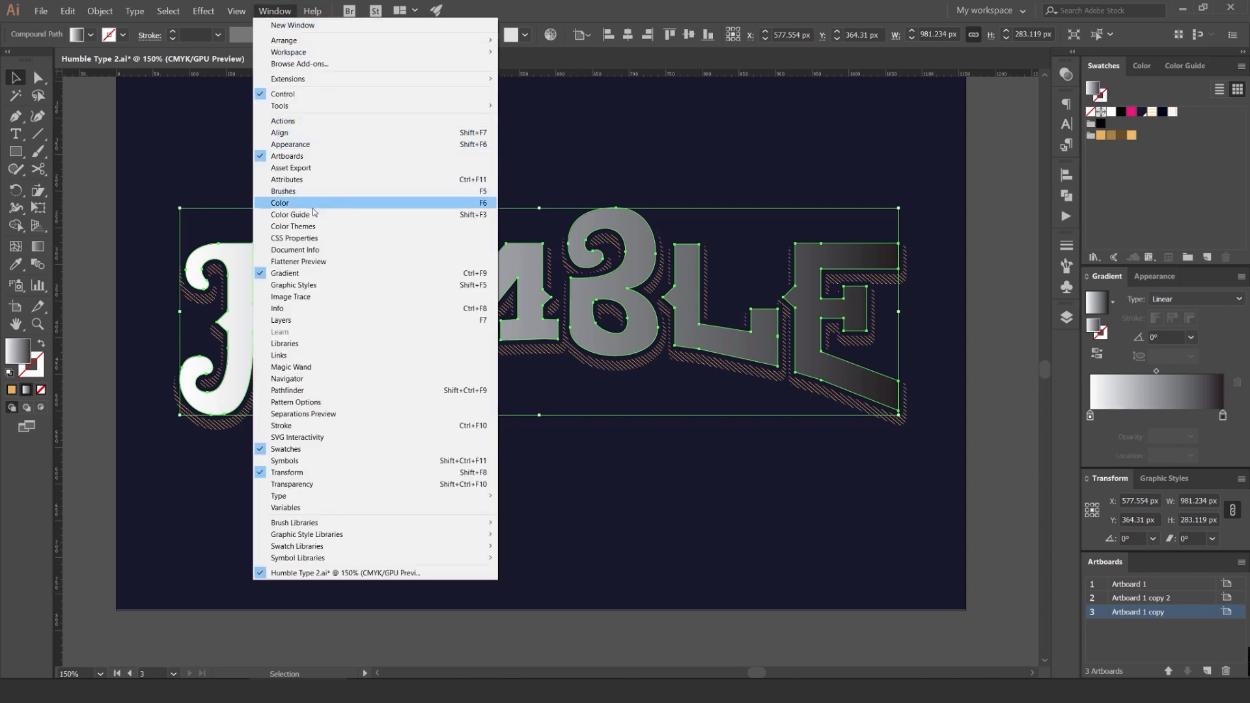
pyautogui.click(1131, 362)
pyautogui.moveTo(1162, 337); pyautogui.dragTo(1112, 334)
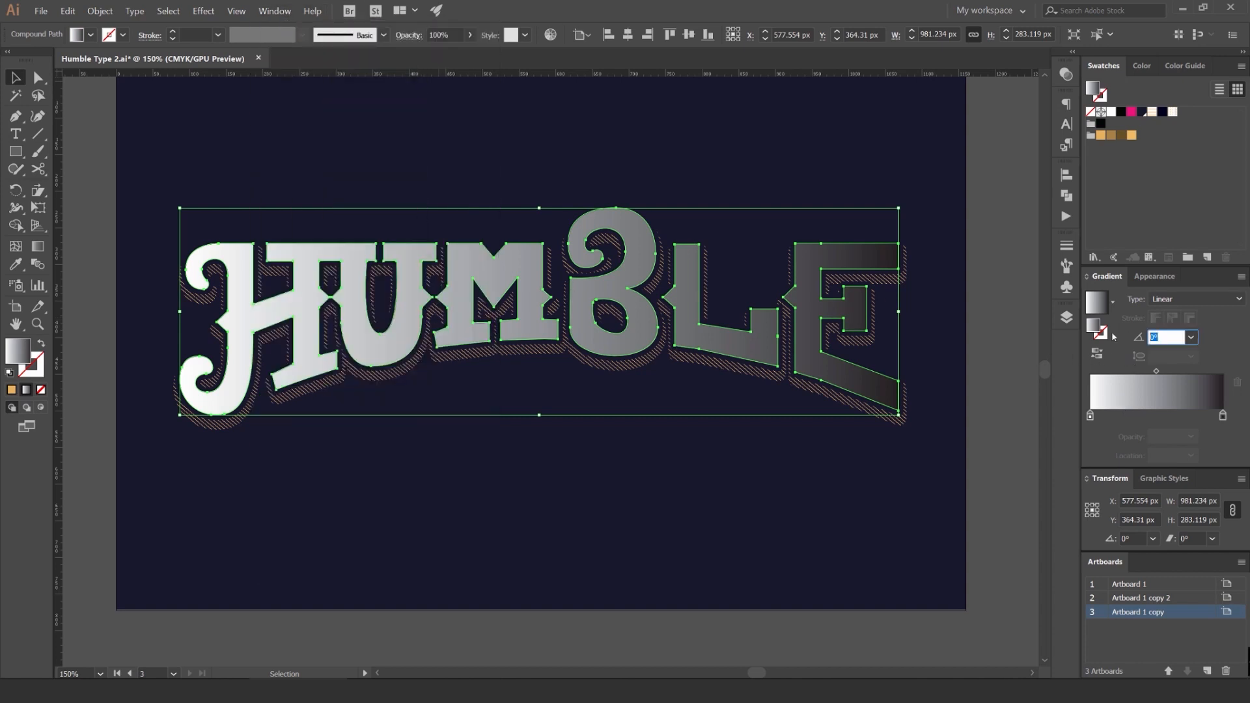
pyautogui.write('90')
pyautogui.press('Return')
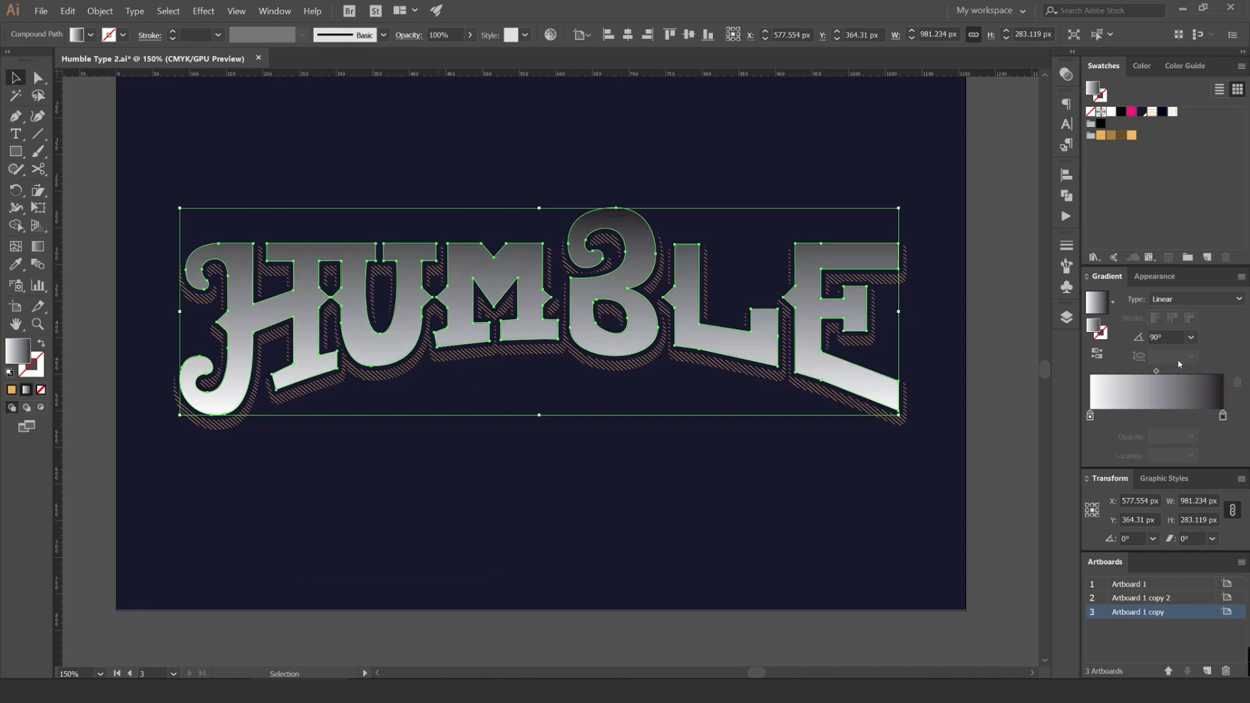
pyautogui.moveTo(1151, 374); pyautogui.dragTo(1138, 372)
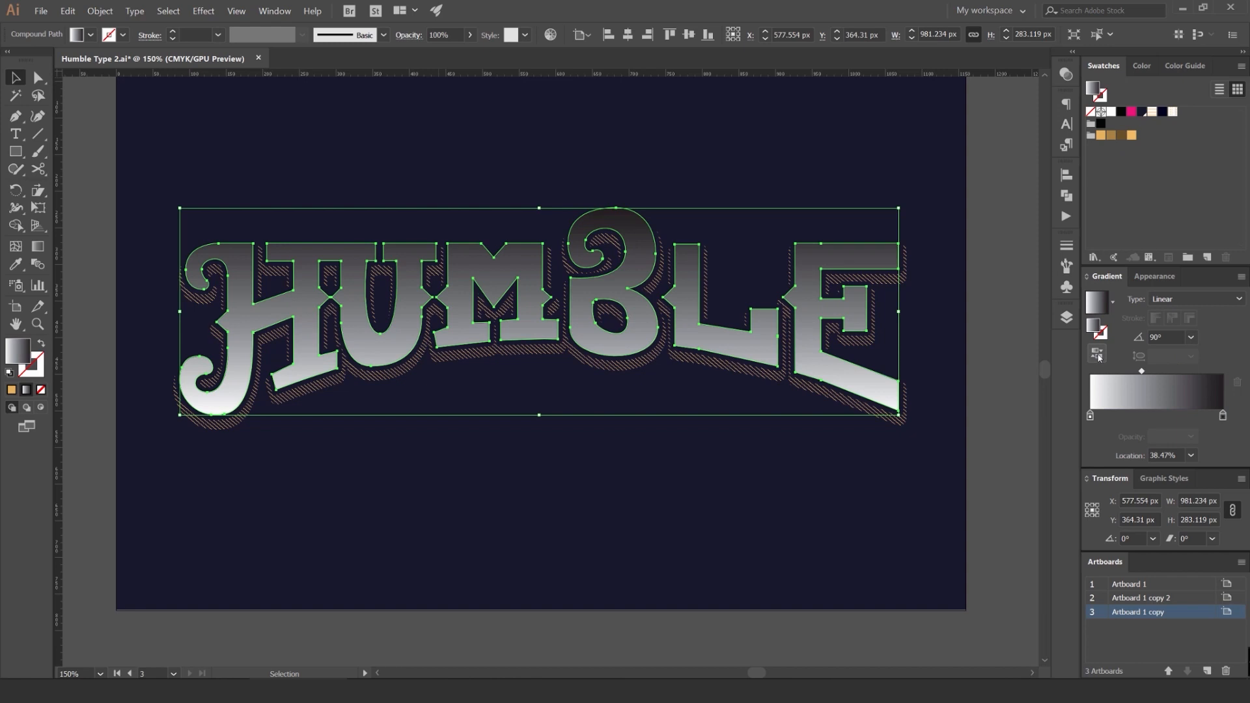
pyautogui.click(1098, 356)
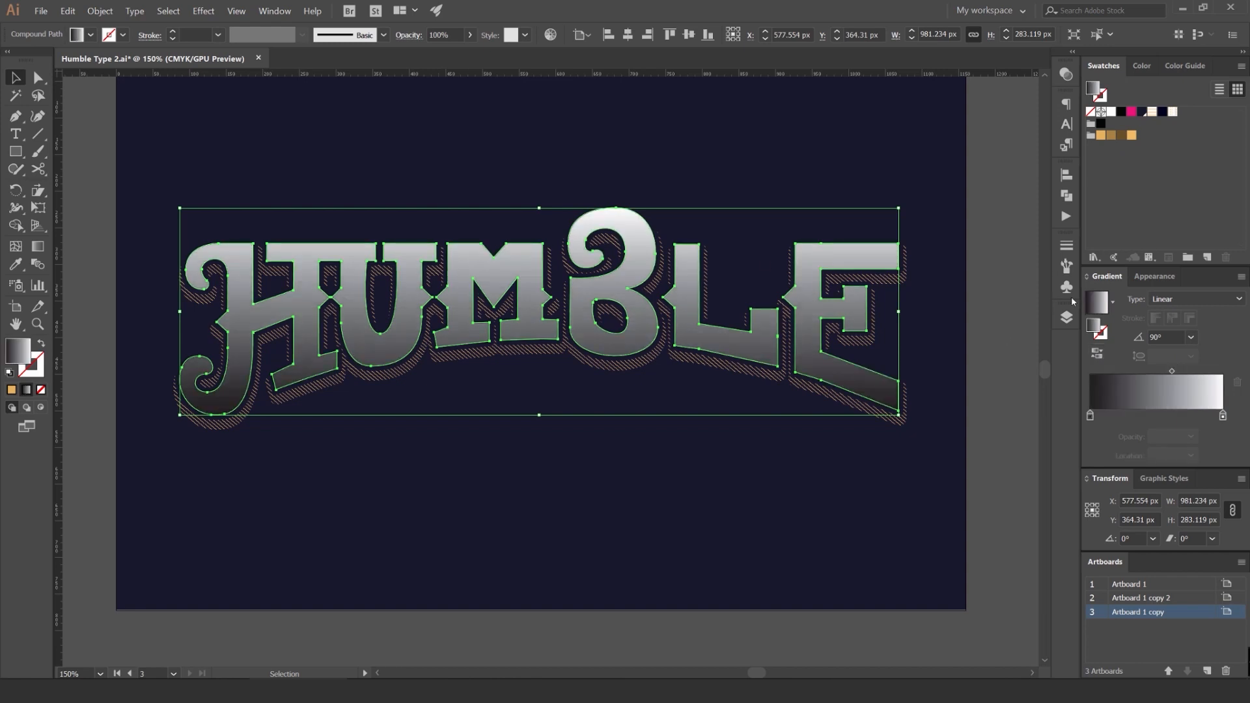
# Step: Color the lettering gradient's 100% stop with the gold swatch and its 0% stop with the dark brown swatch
pyautogui.moveTo(1134, 139); pyautogui.dragTo(1193, 313)
pyautogui.moveTo(1226, 423); pyautogui.dragTo(1223, 416)
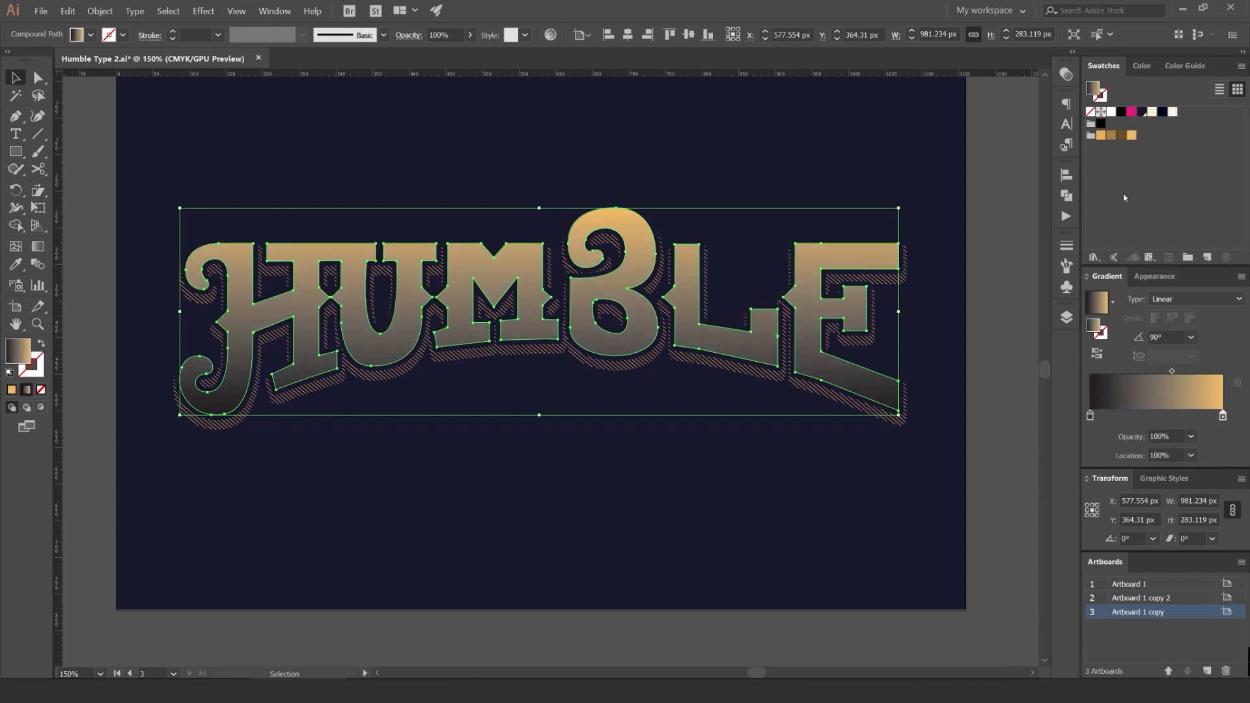
pyautogui.moveTo(1123, 138); pyautogui.dragTo(1092, 417)
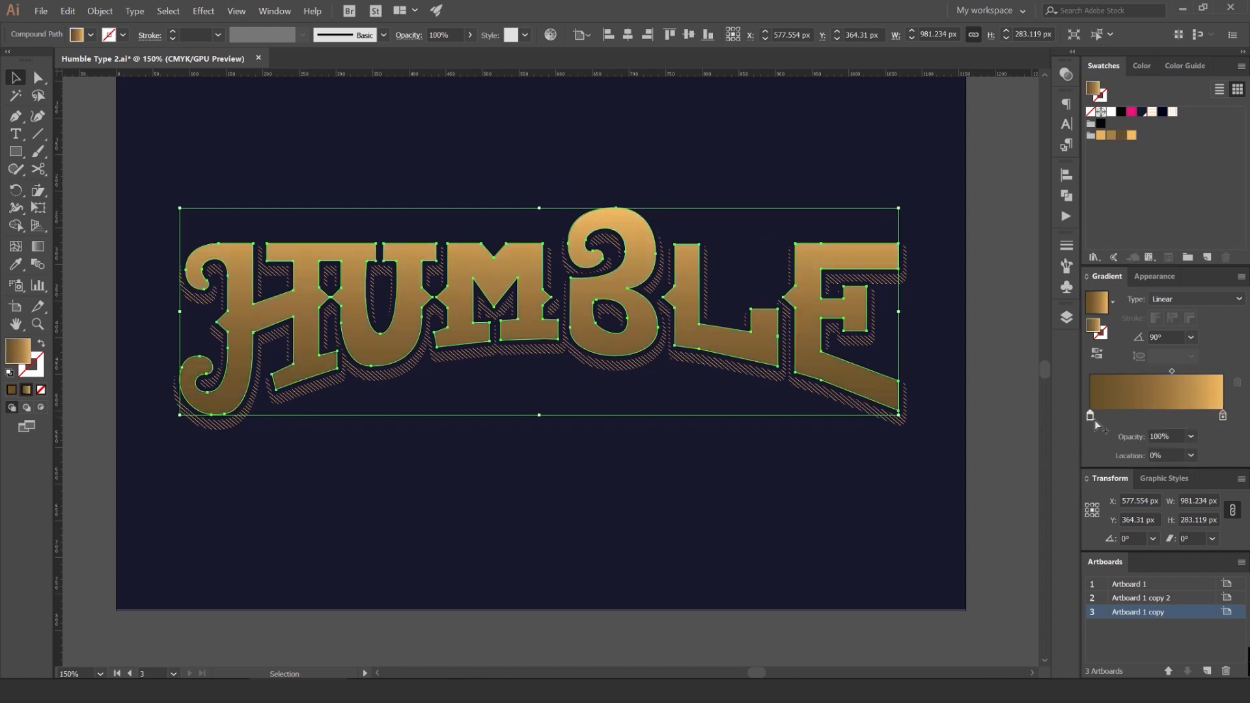
pyautogui.scroll(3, 630, 279)
pyautogui.click(795, 139)
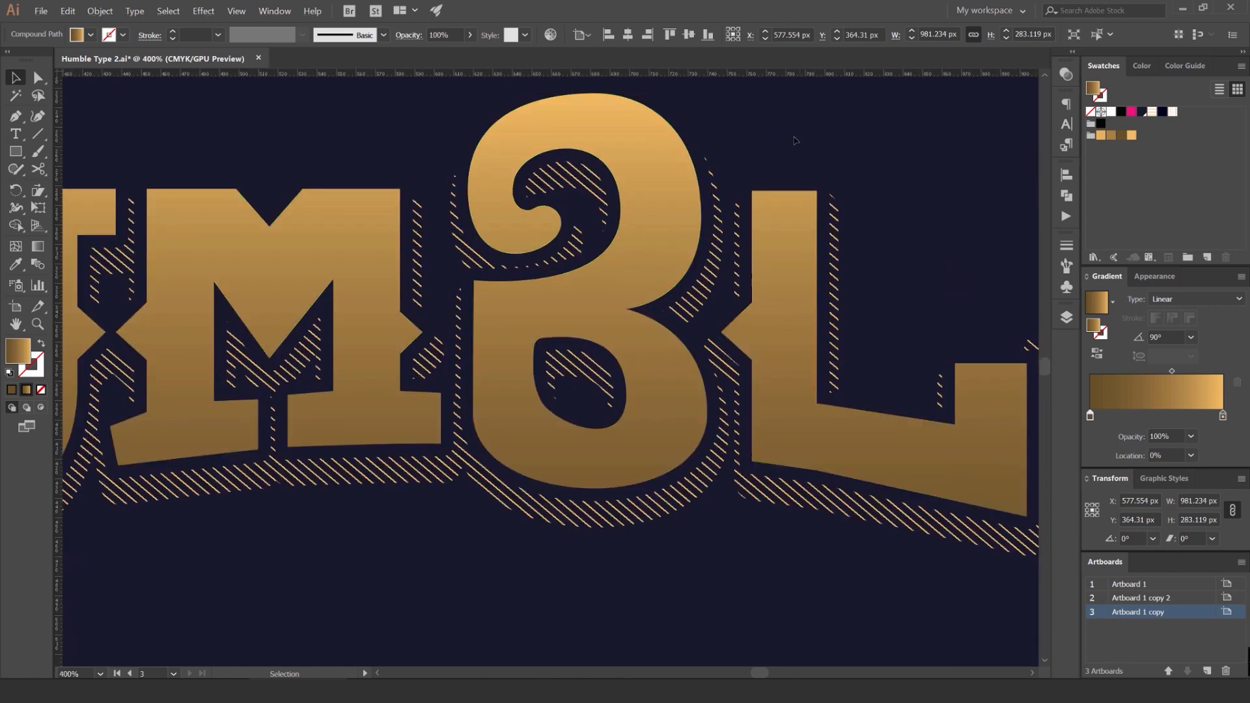
# Step: Shift the gold gradient's midpoint on the HUMBLE lettering to 23.69%, so that the light gold covers more of the letters
pyautogui.scroll(-5, 781, 151)
pyautogui.scroll(5, 771, 138)
pyautogui.click(684, 189)
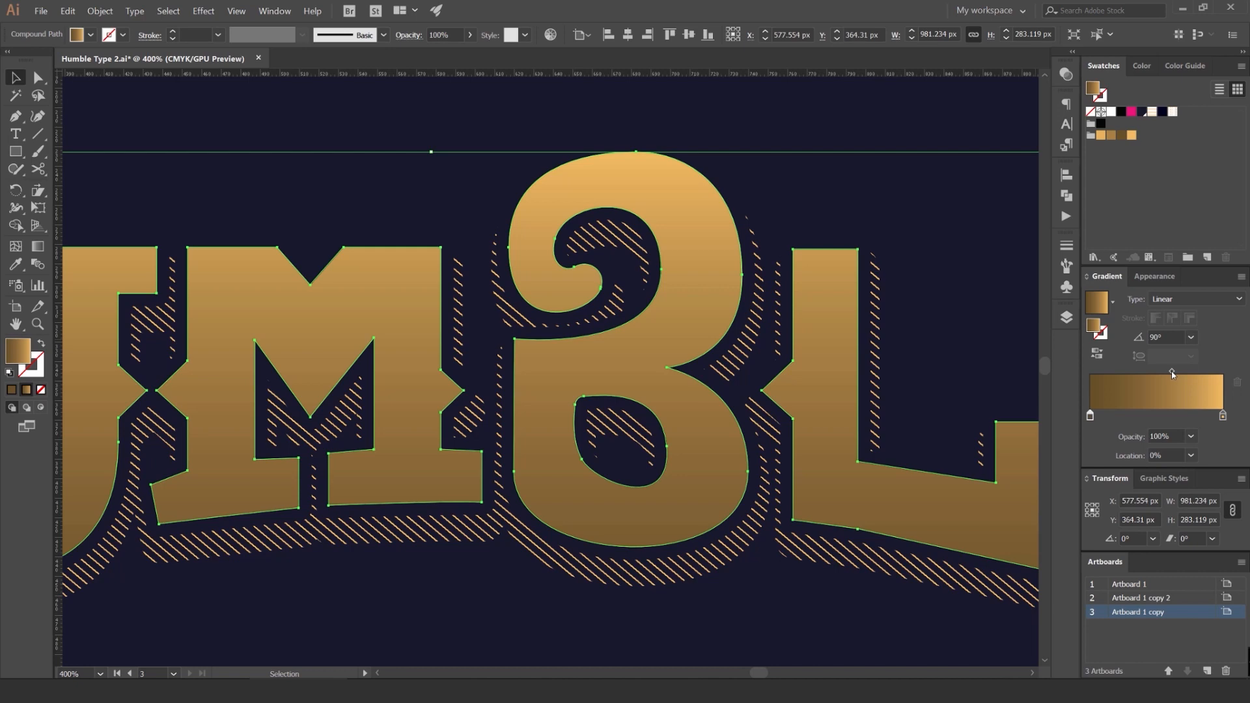
pyautogui.moveTo(1173, 372); pyautogui.dragTo(1133, 372)
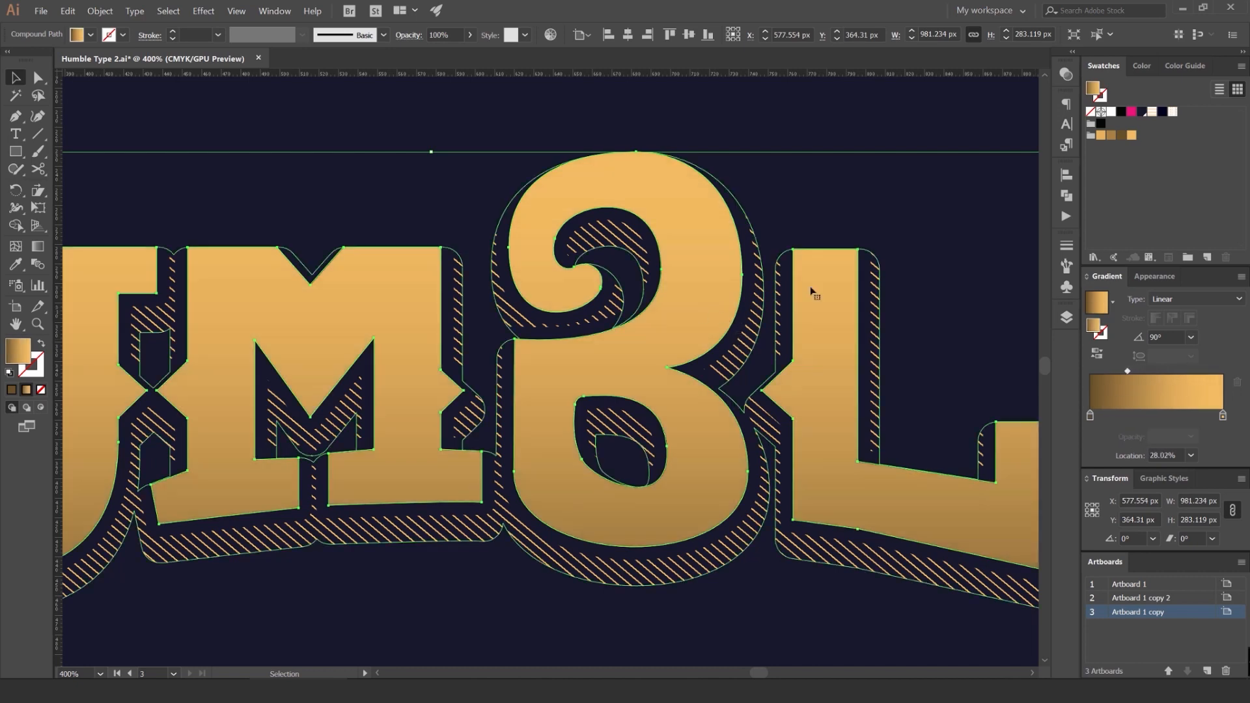
pyautogui.moveTo(1128, 373); pyautogui.dragTo(1122, 374)
pyautogui.click(807, 216)
# Step: Examine the adjusted gradient across the HUMBLE lettering, both close up and with the whole artboard in view
pyautogui.scroll(-4, 785, 206)
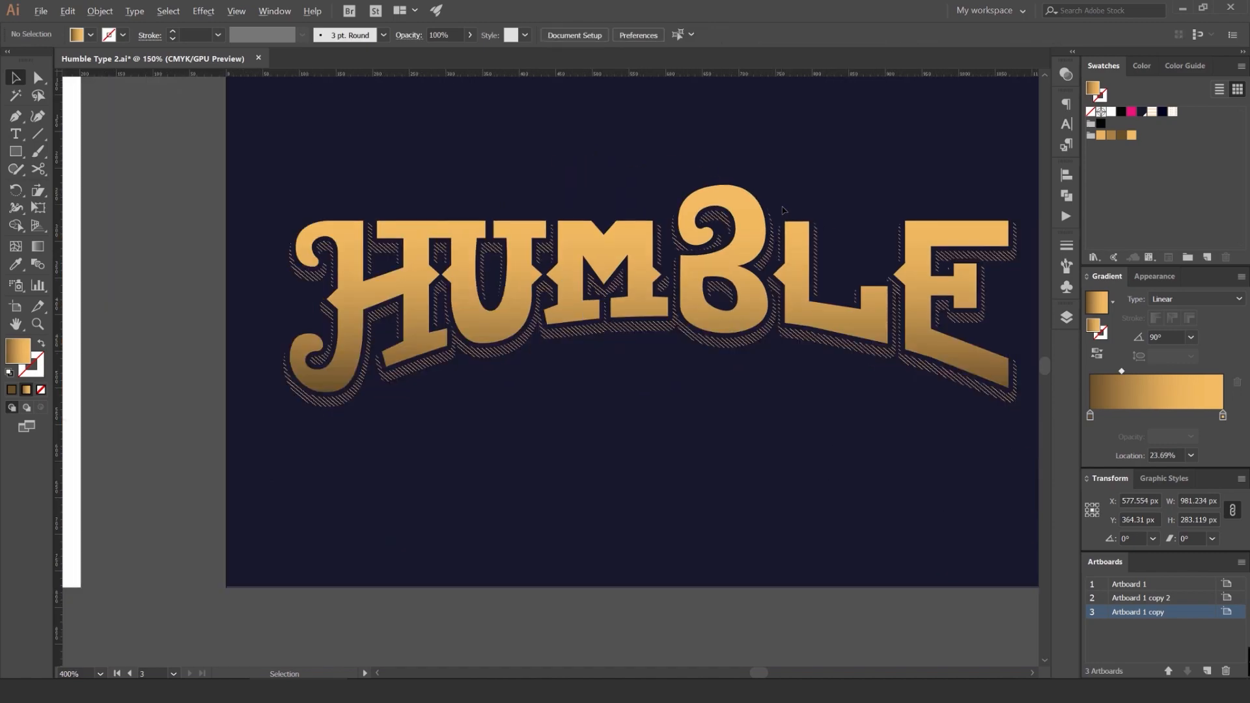
pyautogui.scroll(3, 741, 267)
pyautogui.scroll(-3, 710, 280)
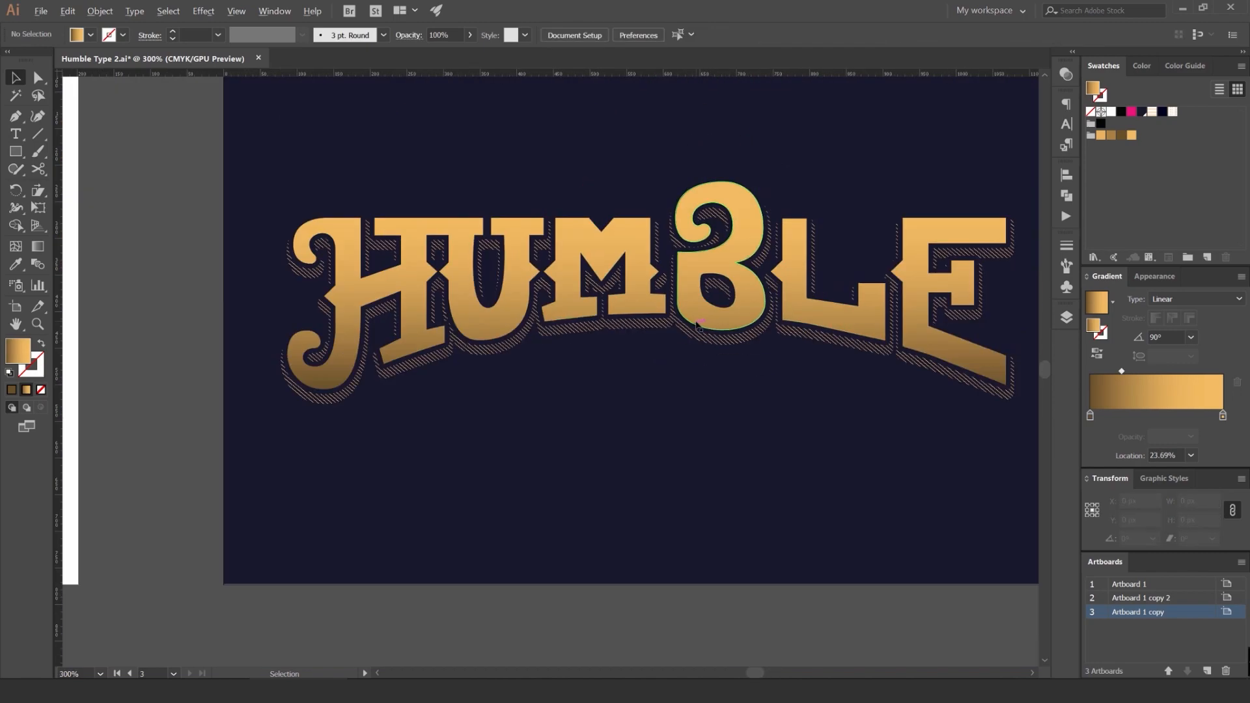
pyautogui.scroll(5, 724, 238)
pyautogui.scroll(-7, 710, 257)
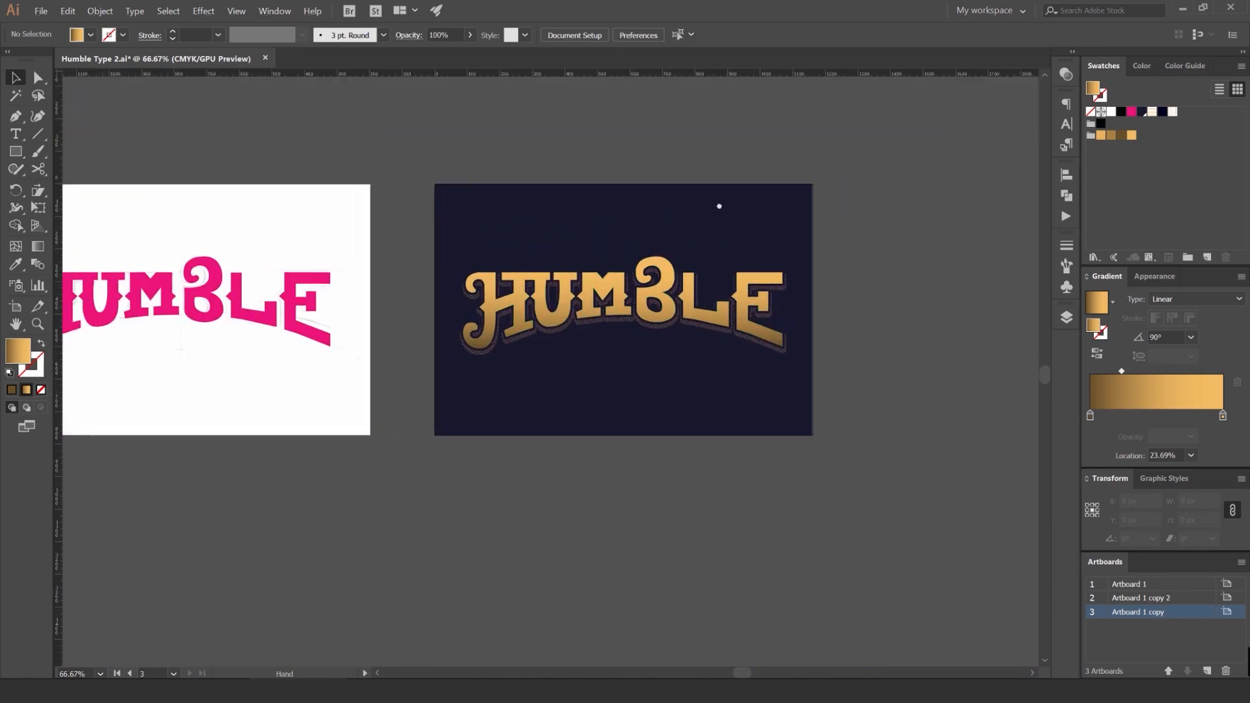
pyautogui.scroll(3, 577, 245)
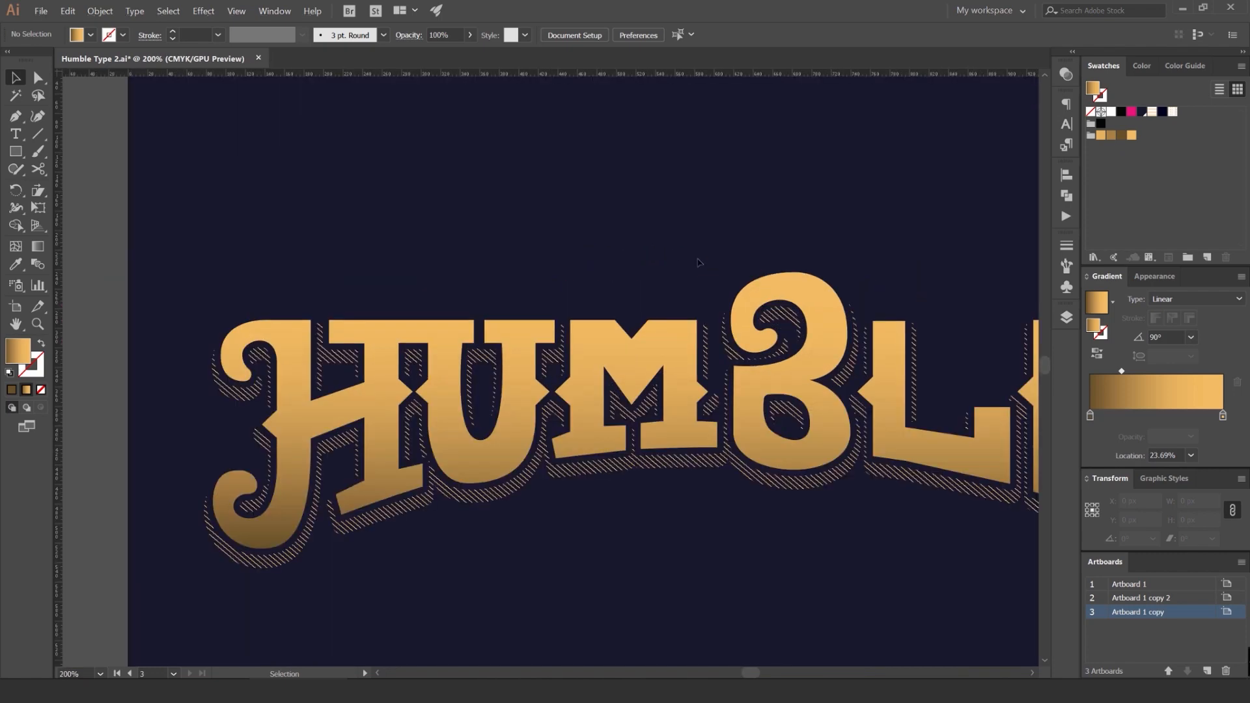
pyautogui.moveTo(772, 270); pyautogui.dragTo(652, 223)
pyautogui.scroll(-3, 653, 225)
pyautogui.moveTo(812, 185); pyautogui.dragTo(771, 195)
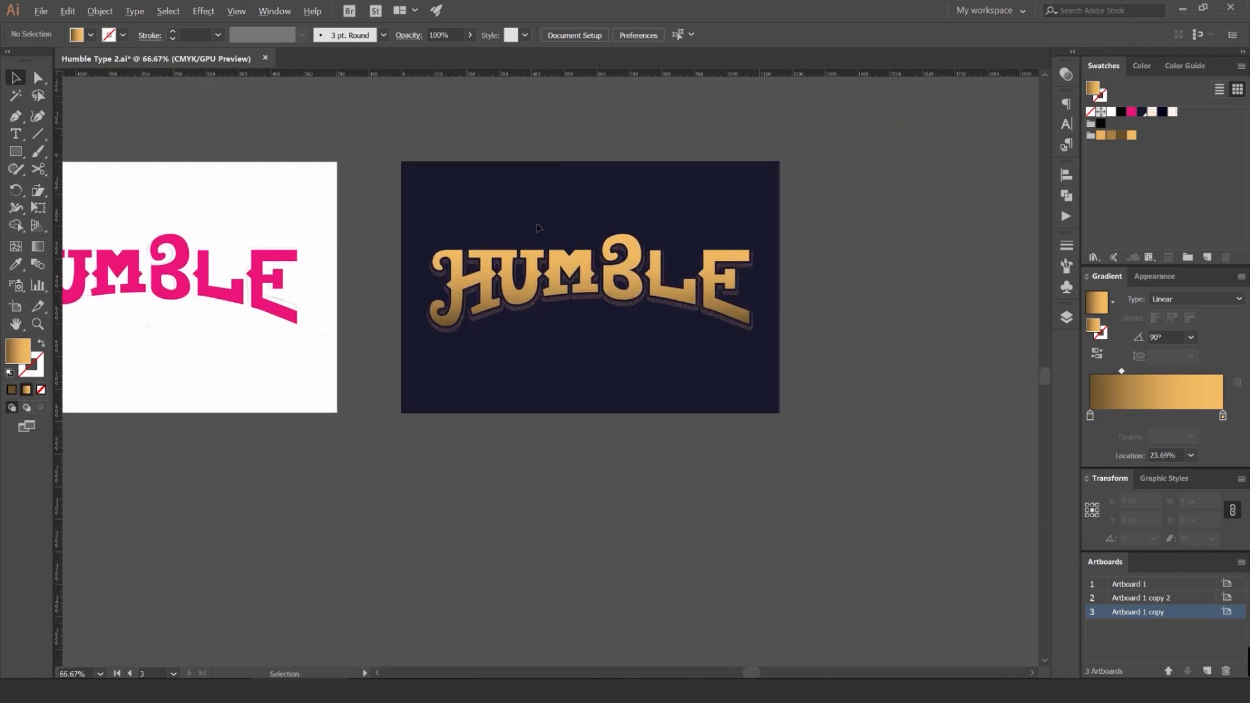
pyautogui.hotkey('ctrl', '0')
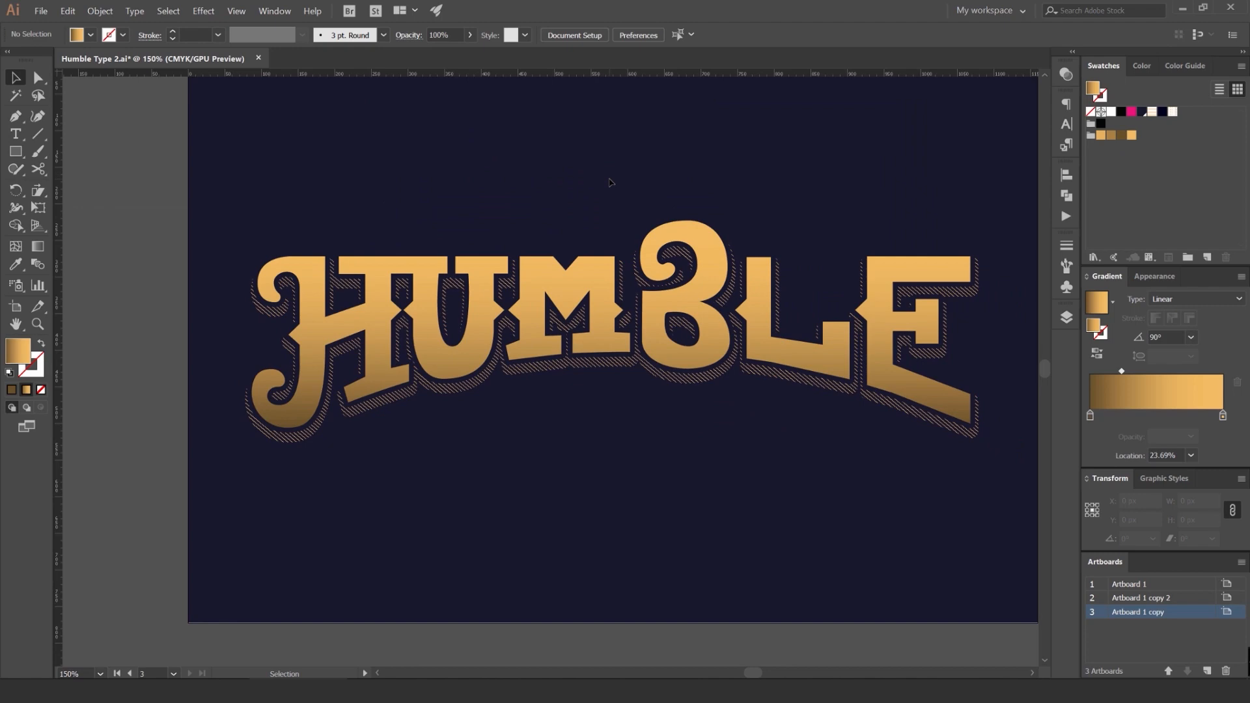
pyautogui.moveTo(582, 200); pyautogui.dragTo(561, 194)
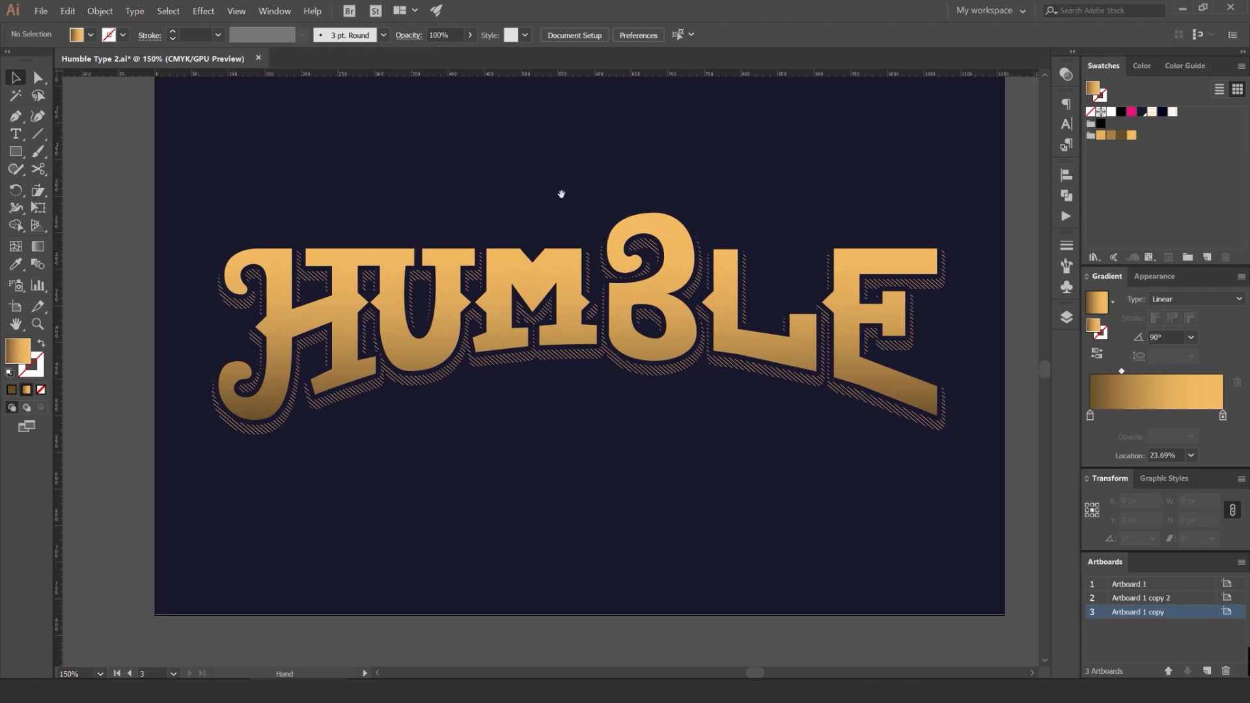
pyautogui.scroll(2, 558, 236)
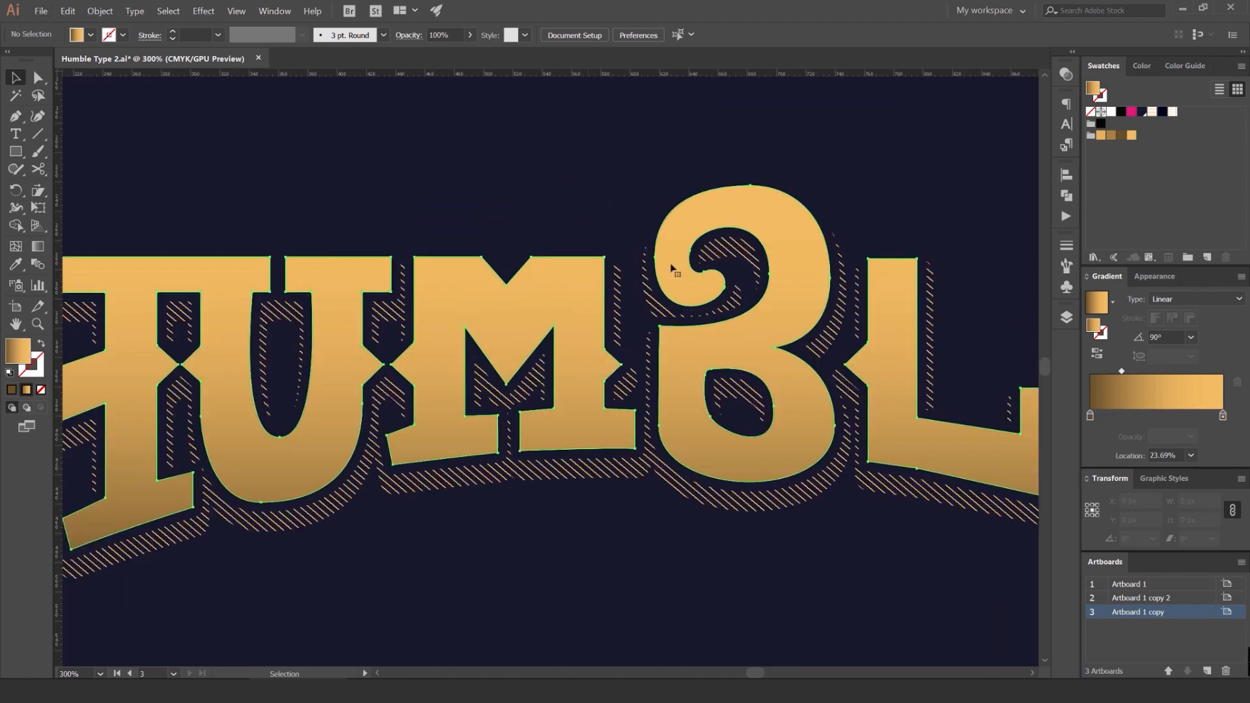
pyautogui.moveTo(561, 278); pyautogui.dragTo(582, 189)
pyautogui.hotkey('ctrl', 'z')
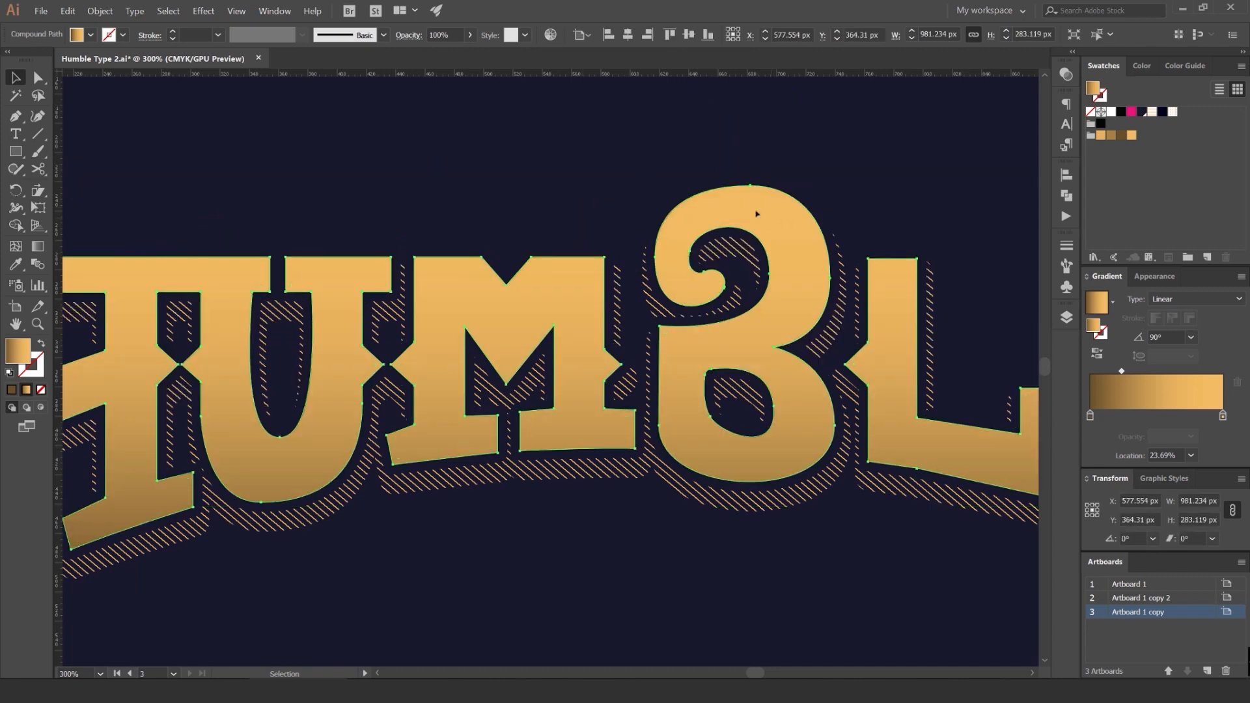
pyautogui.moveTo(767, 219); pyautogui.dragTo(638, 163)
pyautogui.hotkey('ctrl', 'z')
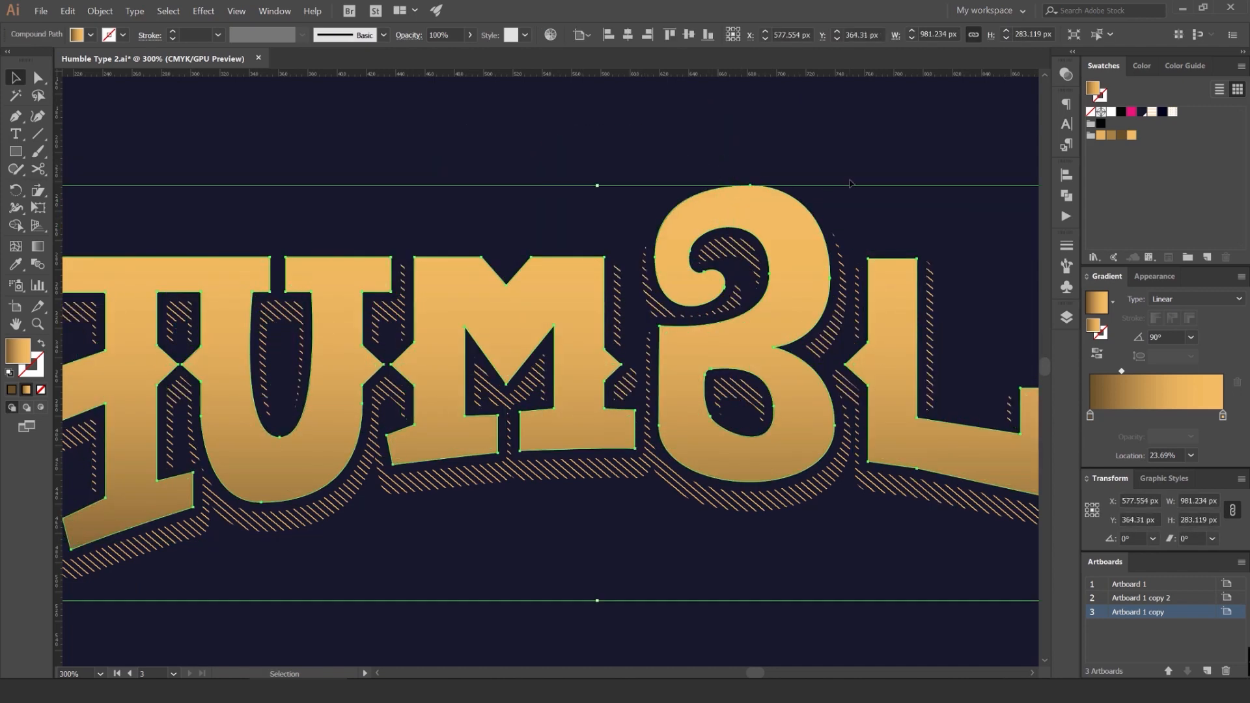
# Step: Duplicate the gold lettering in place and nudge the copy 5 px right and 3 px down
pyautogui.scroll(1, 857, 193)
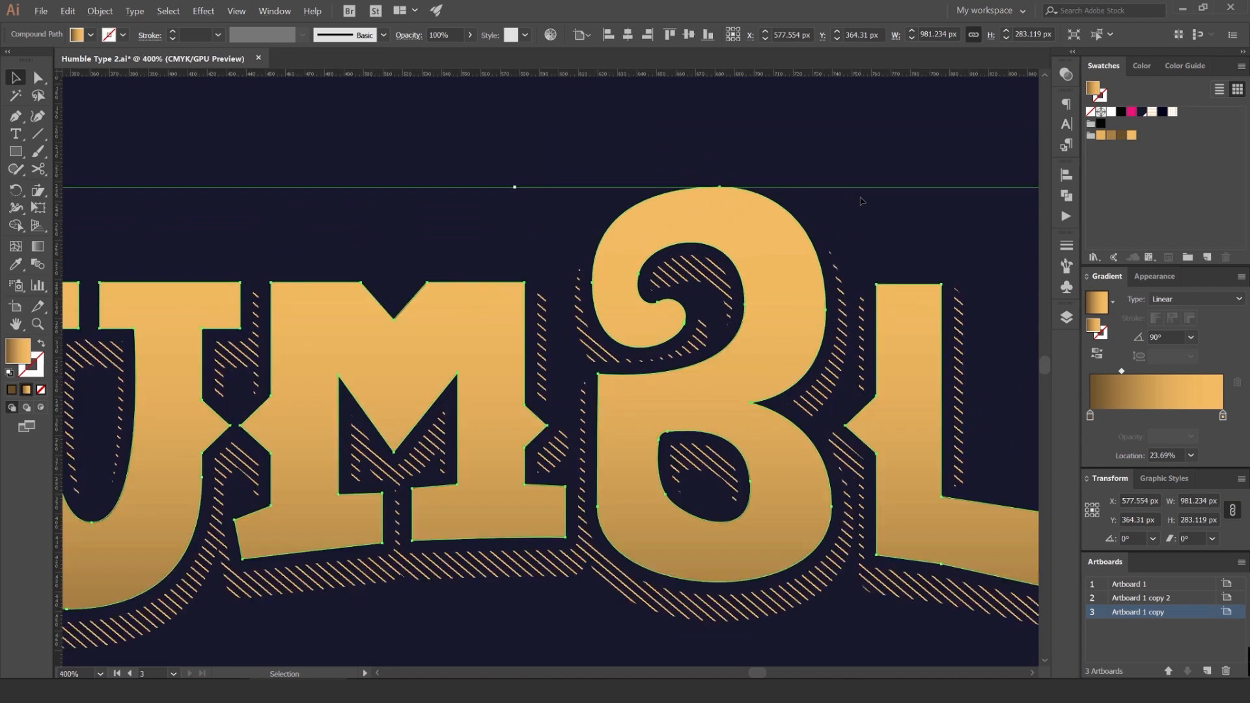
pyautogui.press('Right')
pyautogui.press('Right')
pyautogui.press('Right')
pyautogui.press('Right')
pyautogui.press('Right')
pyautogui.press('Down')
pyautogui.press('Down')
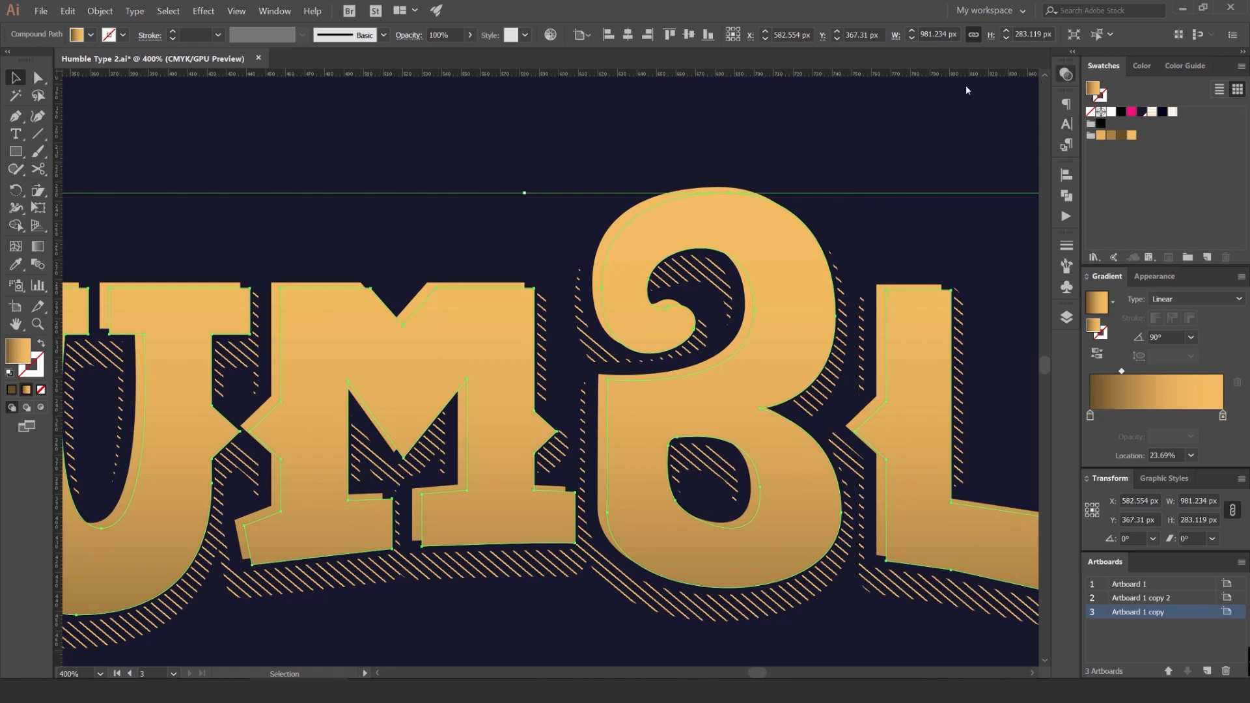
# Step: Try the Multiply, Screen and Color Dodge blend modes on the offset lettering copy
pyautogui.click(1066, 73)
pyautogui.scroll(-2, 924, 90)
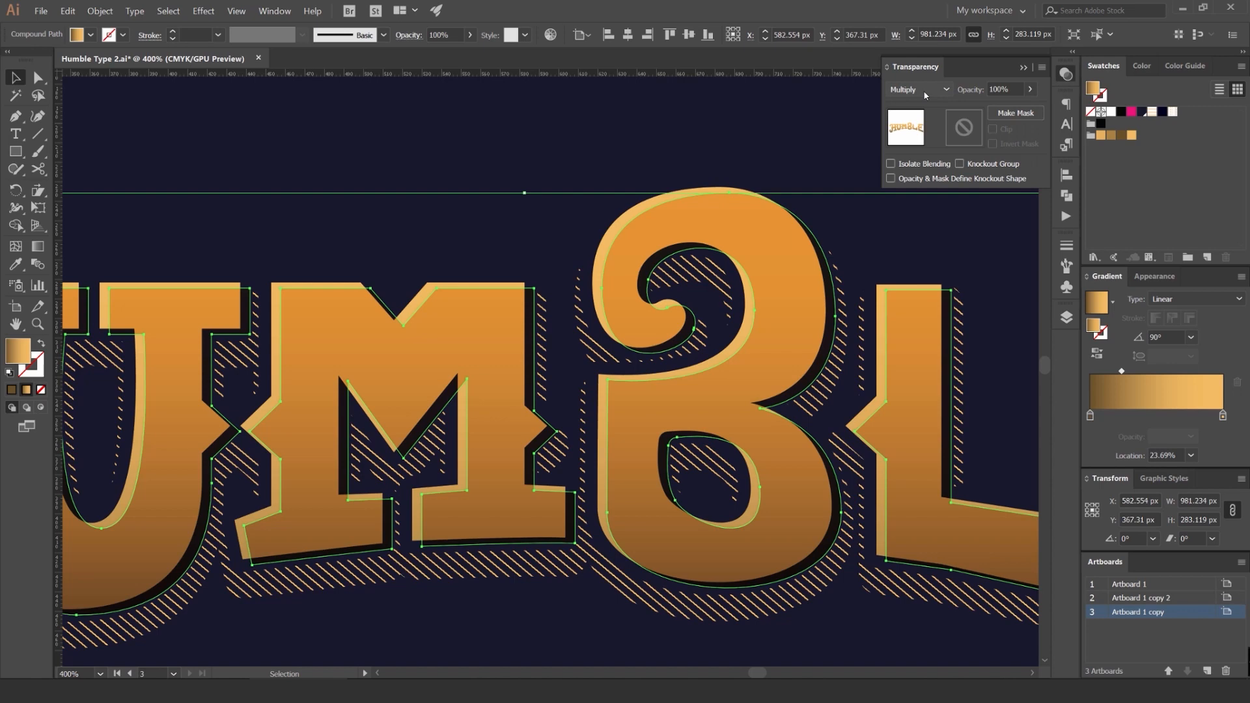
pyautogui.scroll(-1, 924, 90)
pyautogui.scroll(-2, 923, 90)
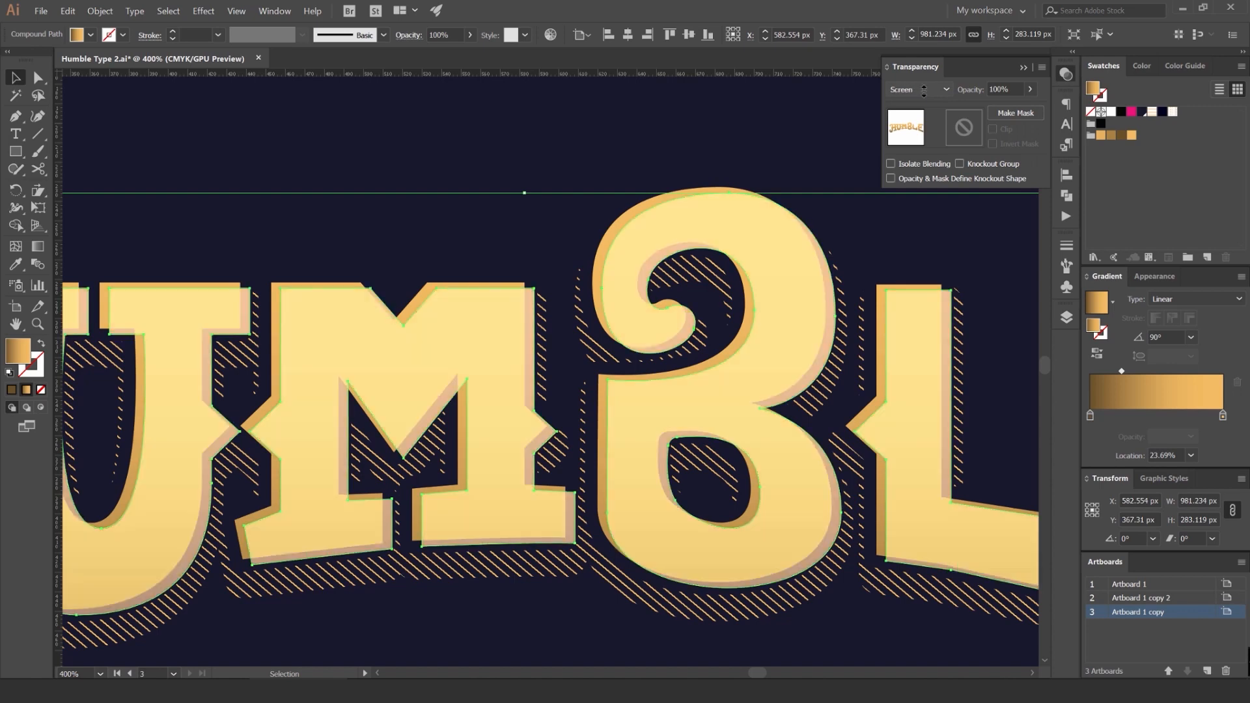
pyautogui.scroll(-1, 924, 91)
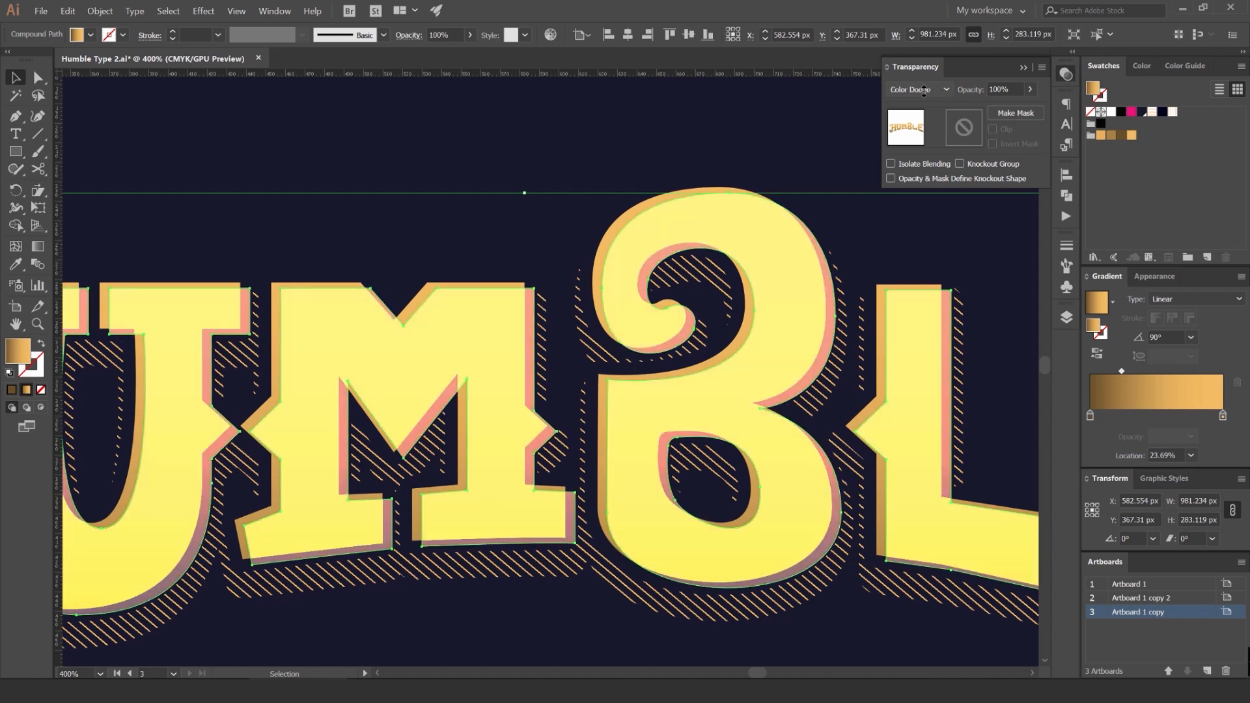
pyautogui.click(781, 93)
pyautogui.scroll(-4, 781, 94)
pyautogui.scroll(4, 794, 92)
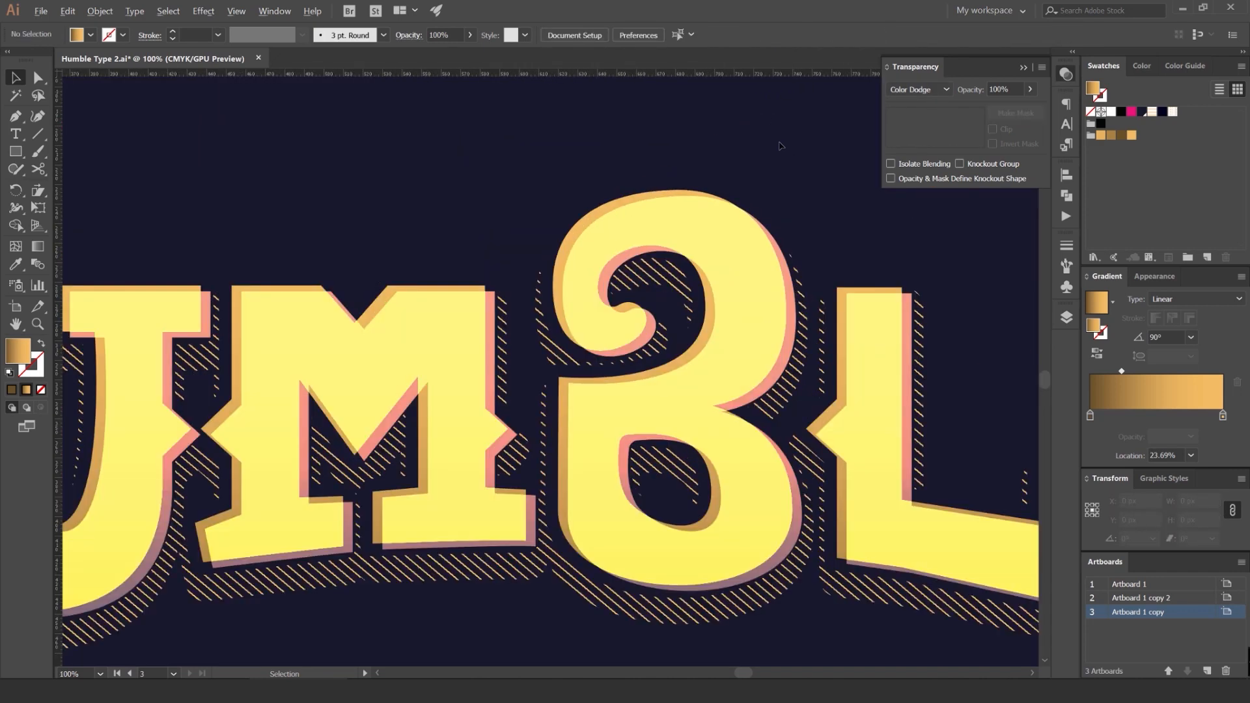
# Step: Set the offset lettering copy to the Soft Light blend mode at 30% opacity
pyautogui.click(728, 240)
pyautogui.scroll(-2, 917, 90)
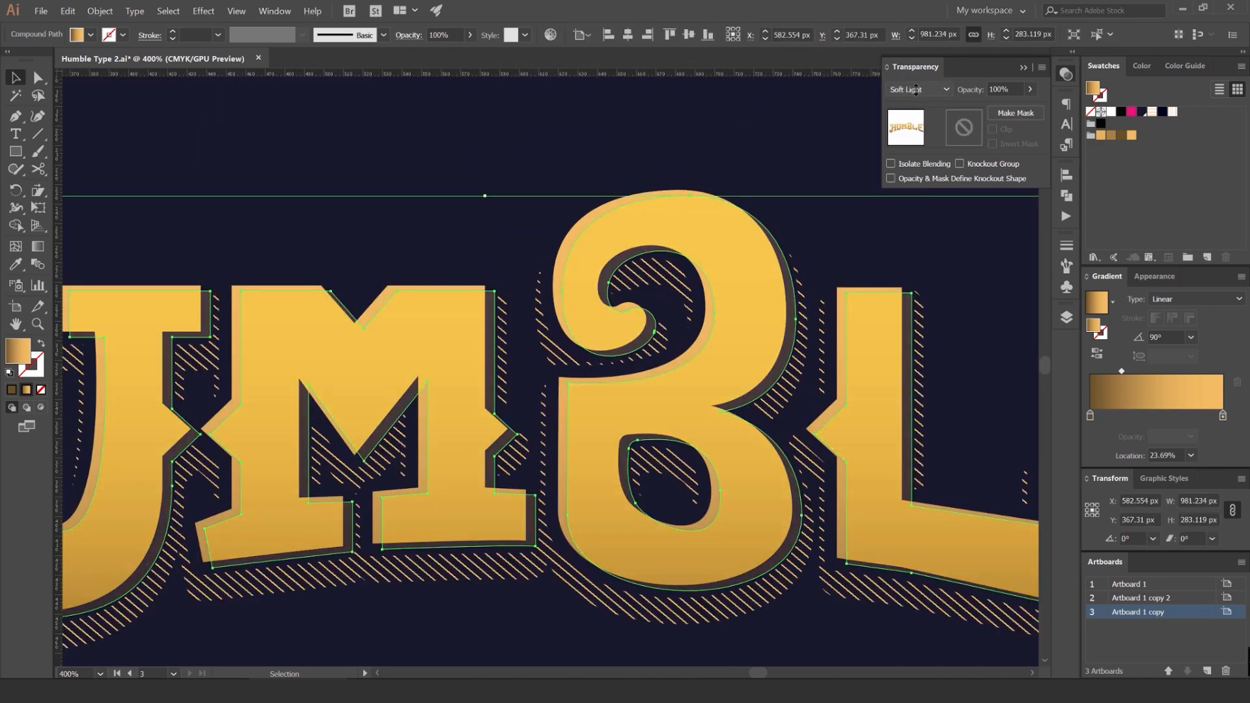
pyautogui.press('Tab')
pyautogui.write('30')
pyautogui.press('Return')
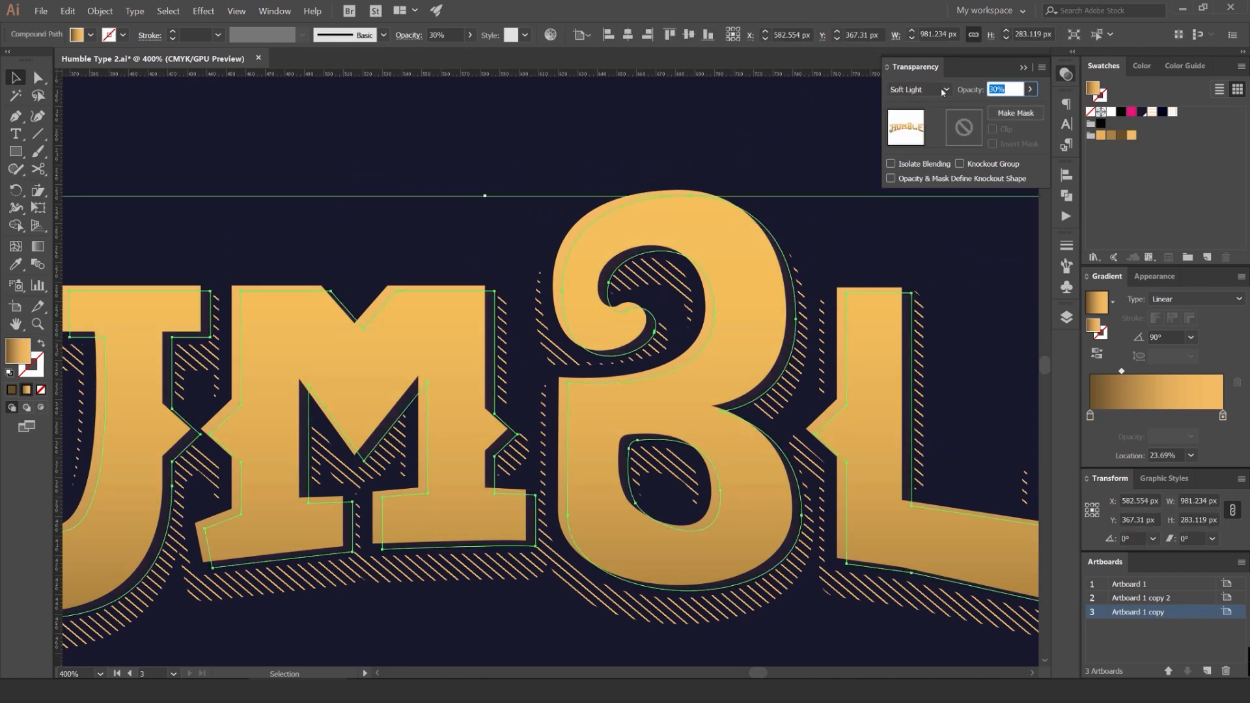
# Step: Set the offset copy's opacity to 50% and its blend mode to Multiply
pyautogui.write('50')
pyautogui.press('Return')
pyautogui.click(943, 90)
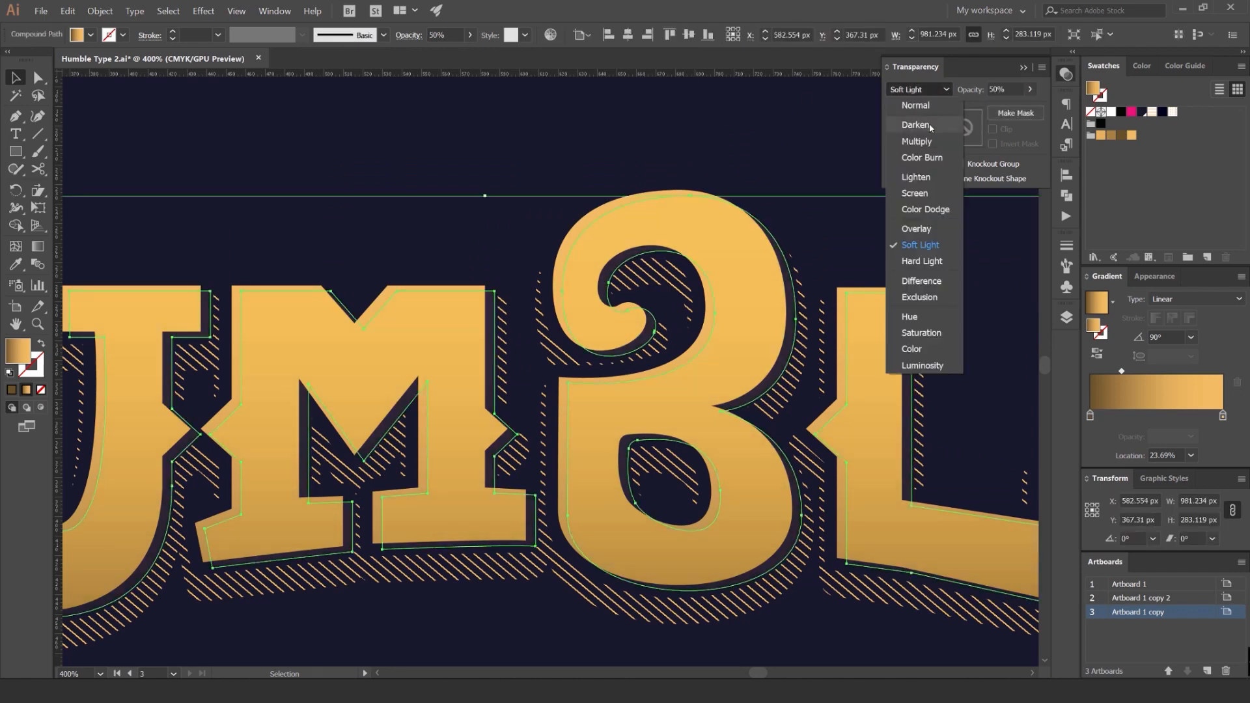
pyautogui.click(917, 142)
pyautogui.click(728, 167)
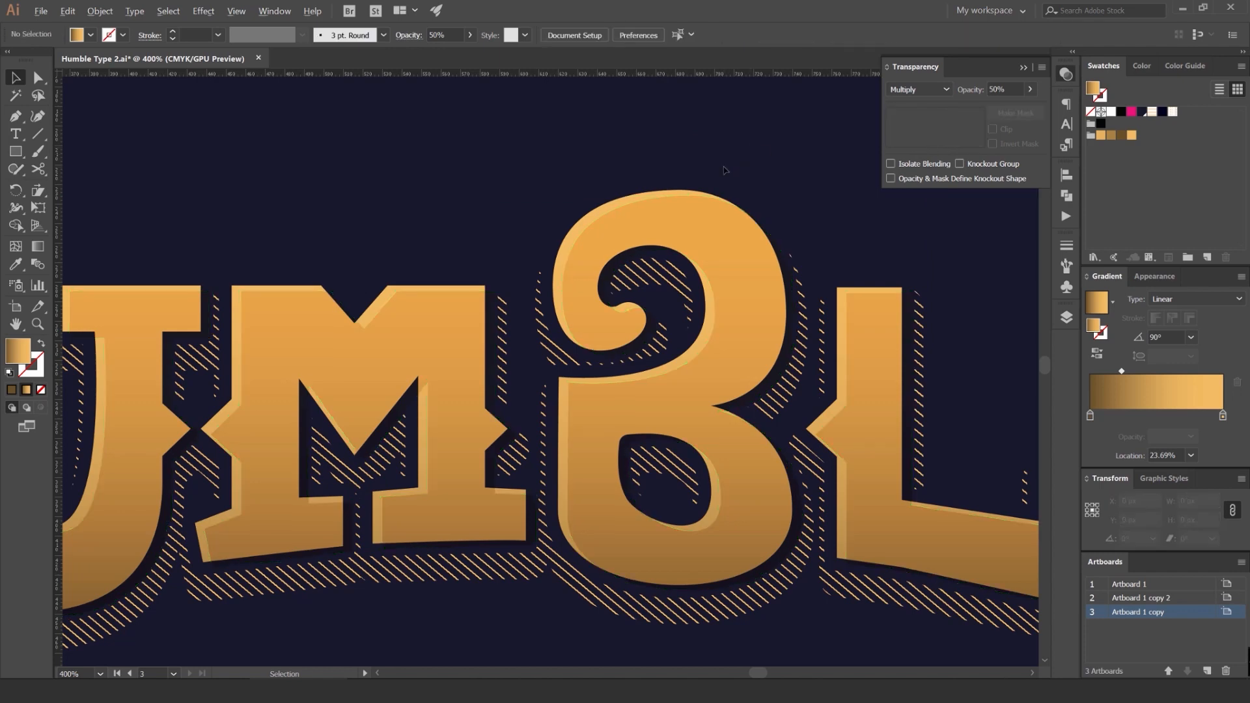
pyautogui.scroll(-5, 724, 169)
pyautogui.scroll(1, 711, 164)
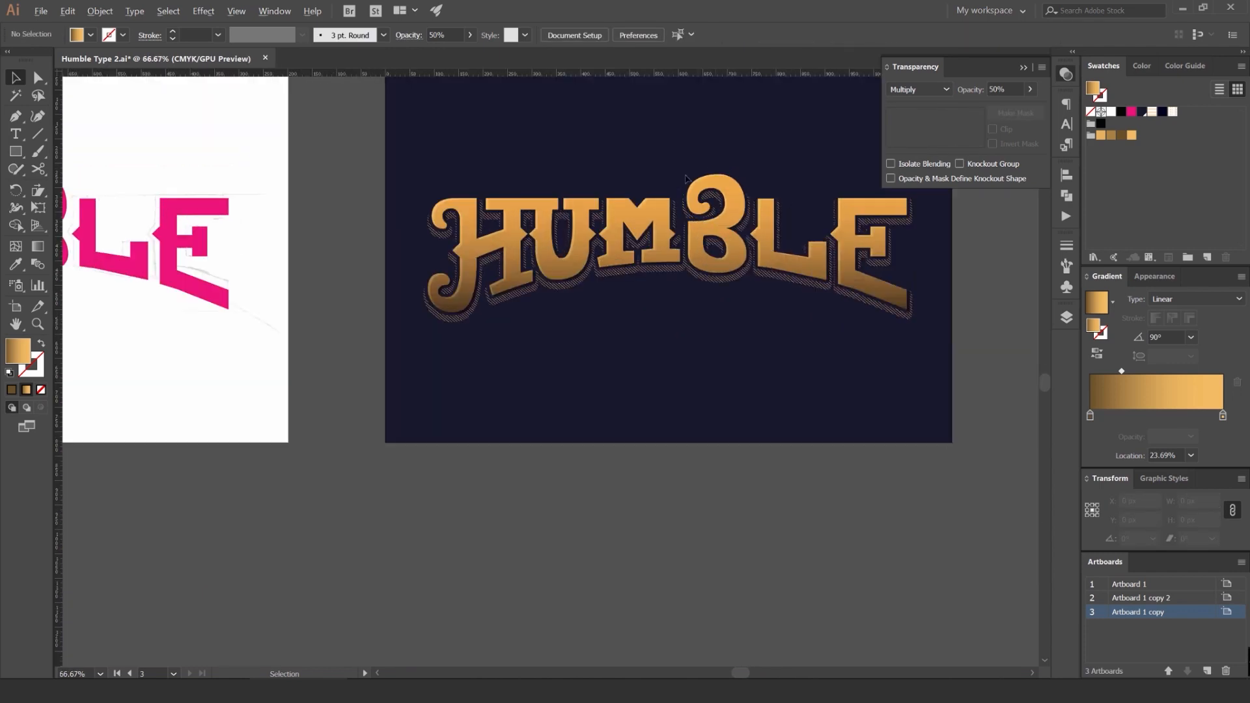
pyautogui.scroll(8, 687, 178)
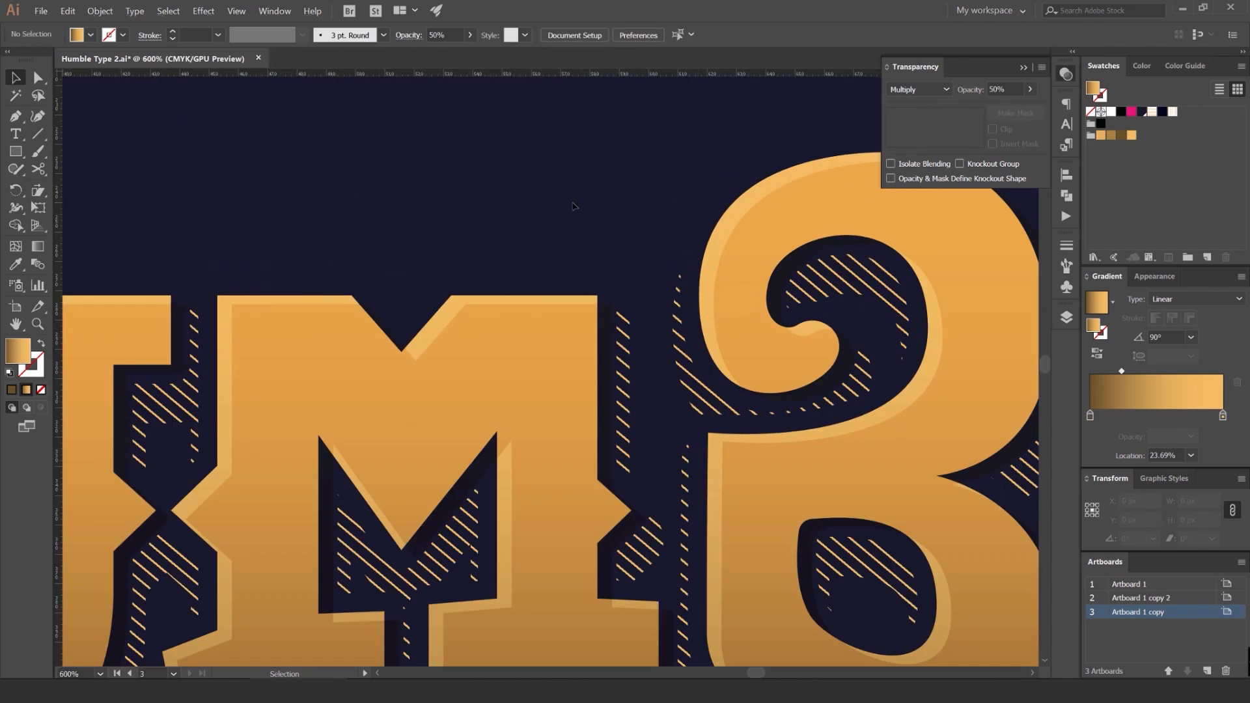
pyautogui.moveTo(479, 245); pyautogui.dragTo(484, 244)
pyautogui.moveTo(371, 261); pyautogui.dragTo(437, 236)
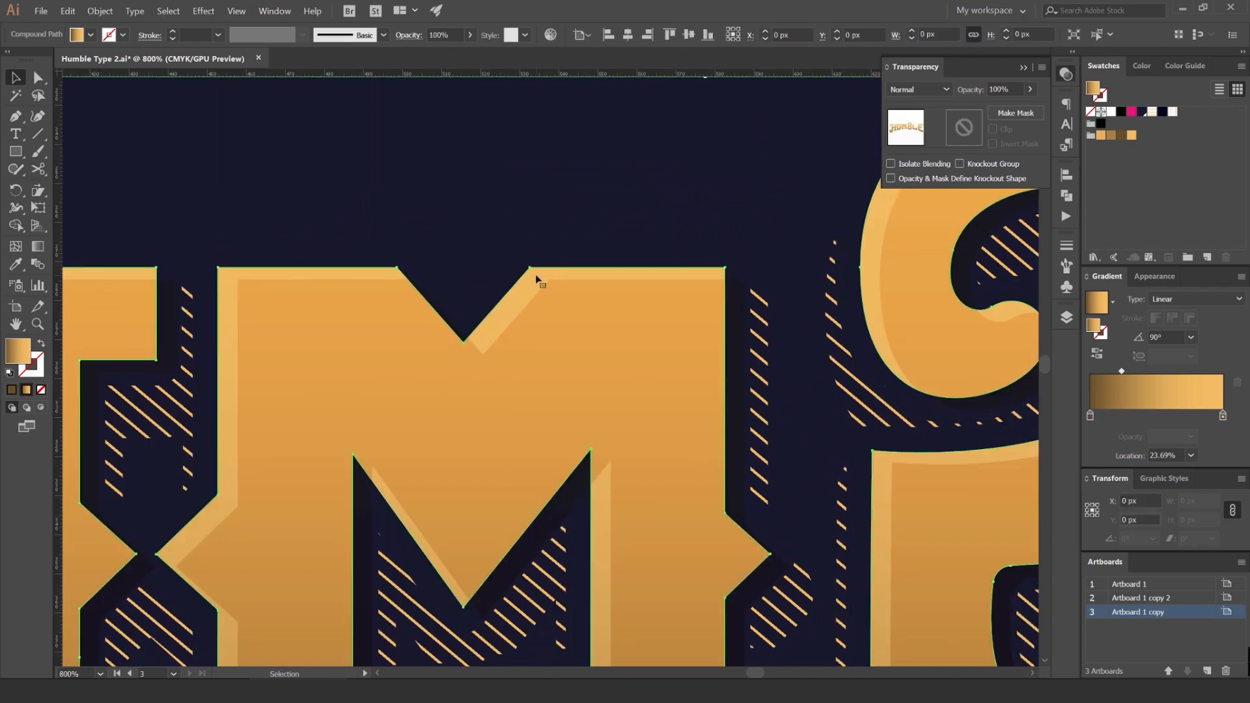
pyautogui.moveTo(538, 277); pyautogui.dragTo(537, 207)
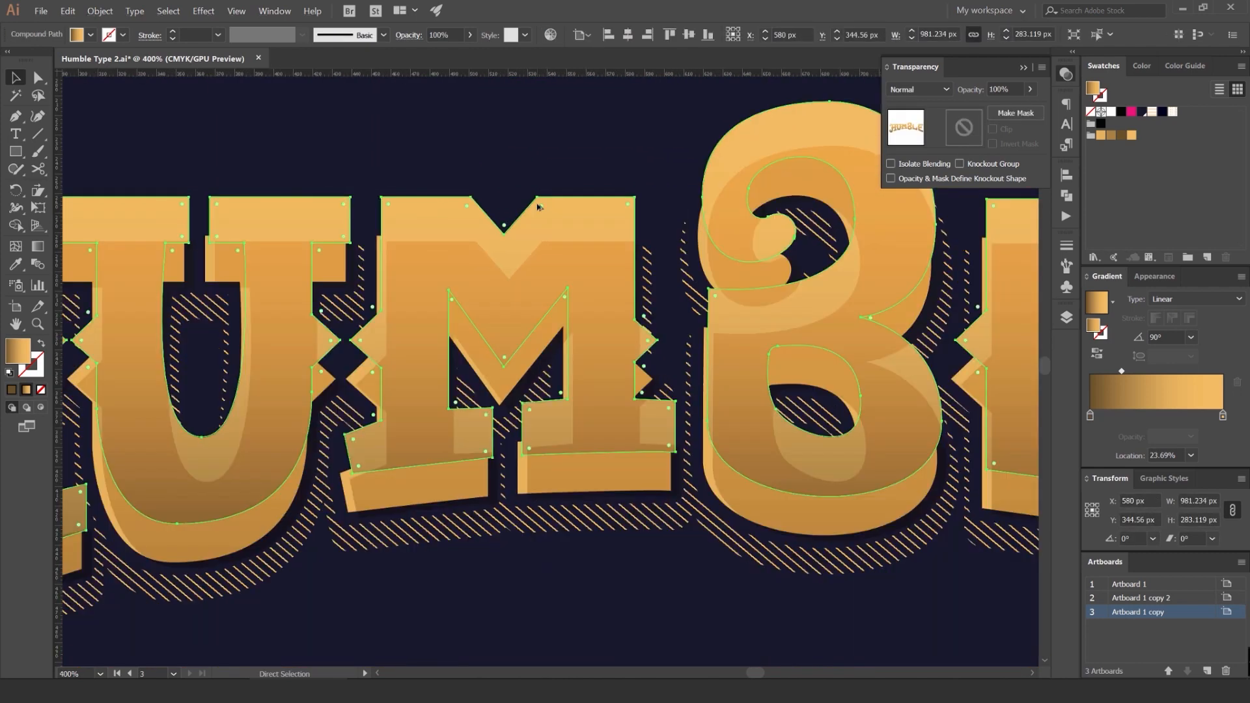
pyautogui.hotkey('ctrl', 'z')
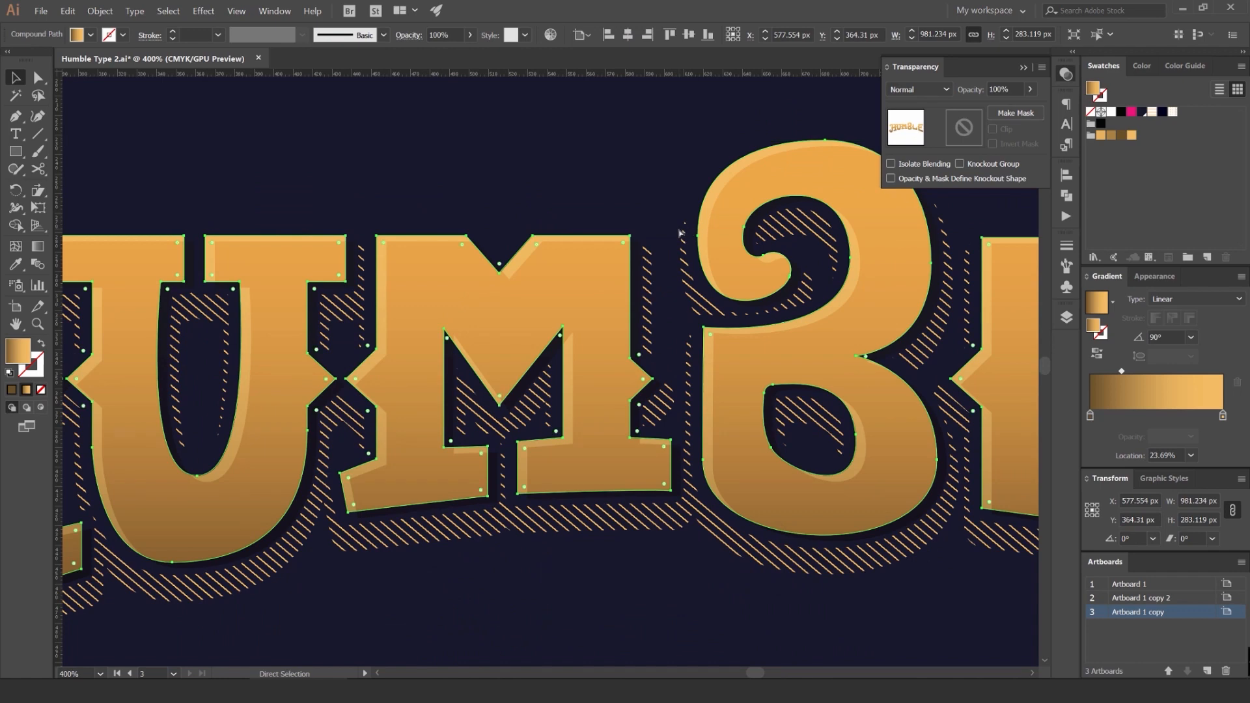
# Step: Bring the gold lettering in front of the Multiply copy and cut it out of that copy with Pathfinder's Minus Front
pyautogui.hotkey('ctrl', 'shift', ']')
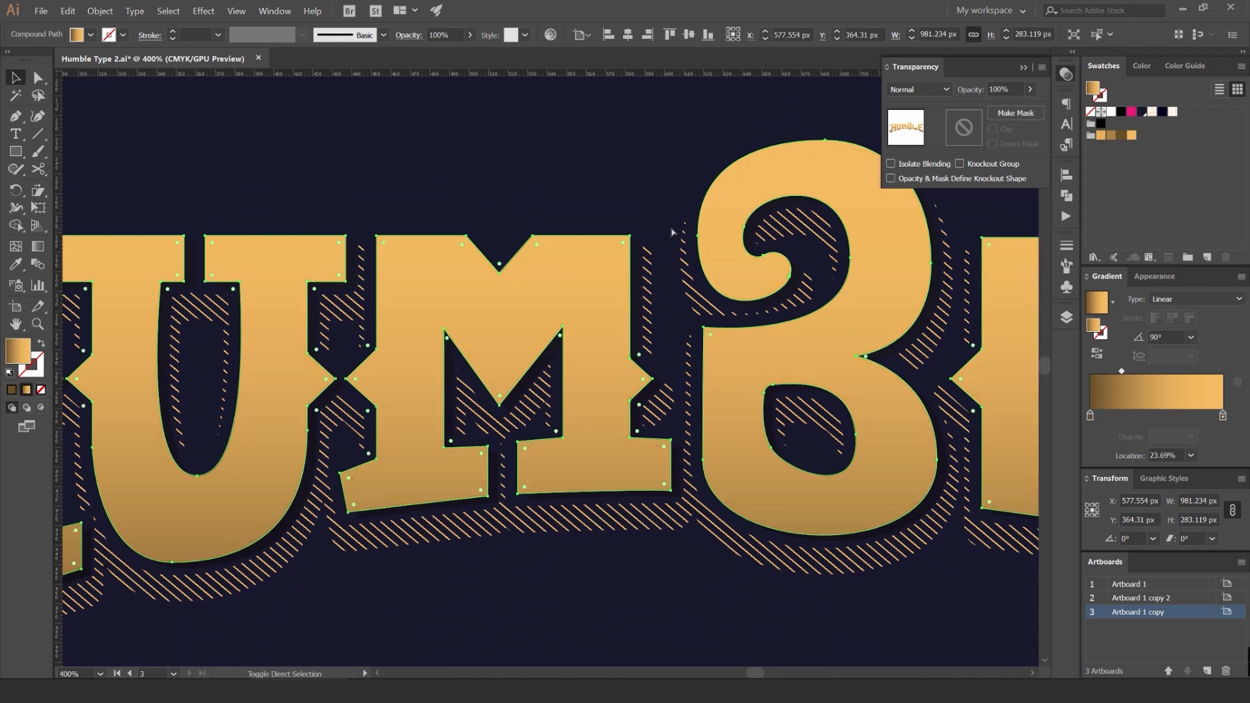
pyautogui.scroll(3, 637, 265)
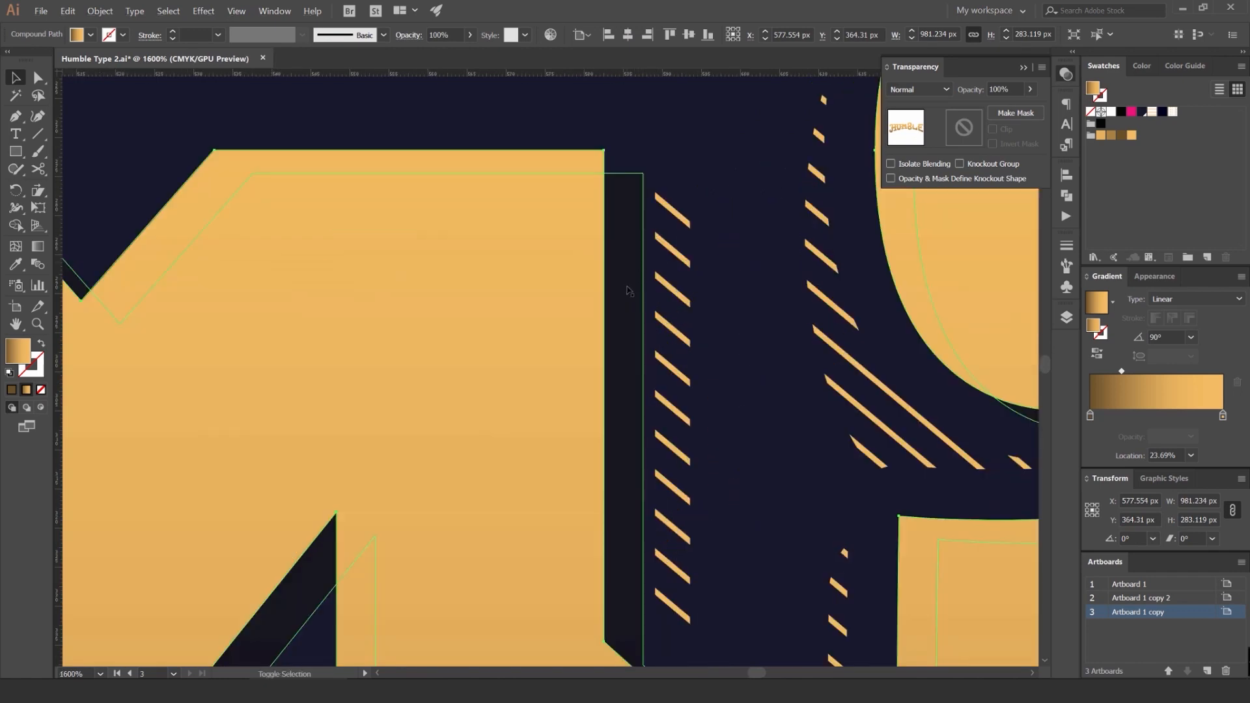
pyautogui.keyDown('shift'); pyautogui.click(627, 291); pyautogui.keyUp('shift')
pyautogui.scroll(-4, 627, 291)
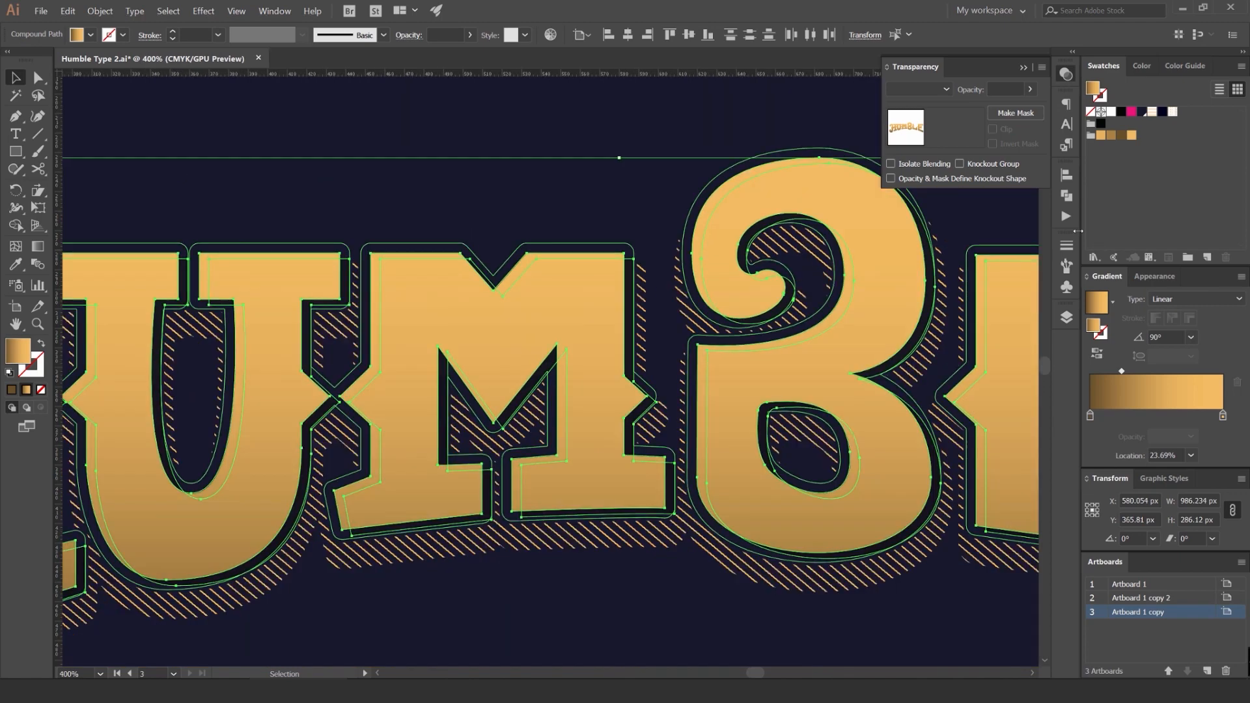
pyautogui.click(1067, 196)
pyautogui.click(1066, 196)
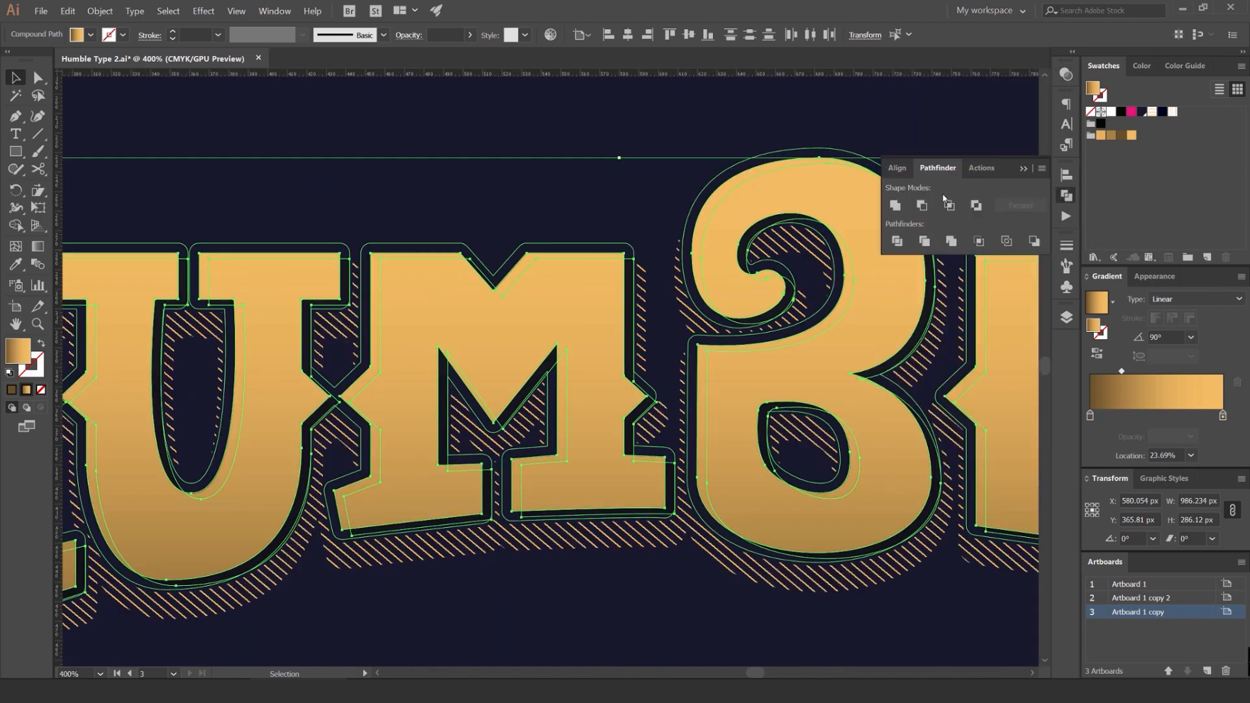
pyautogui.click(922, 206)
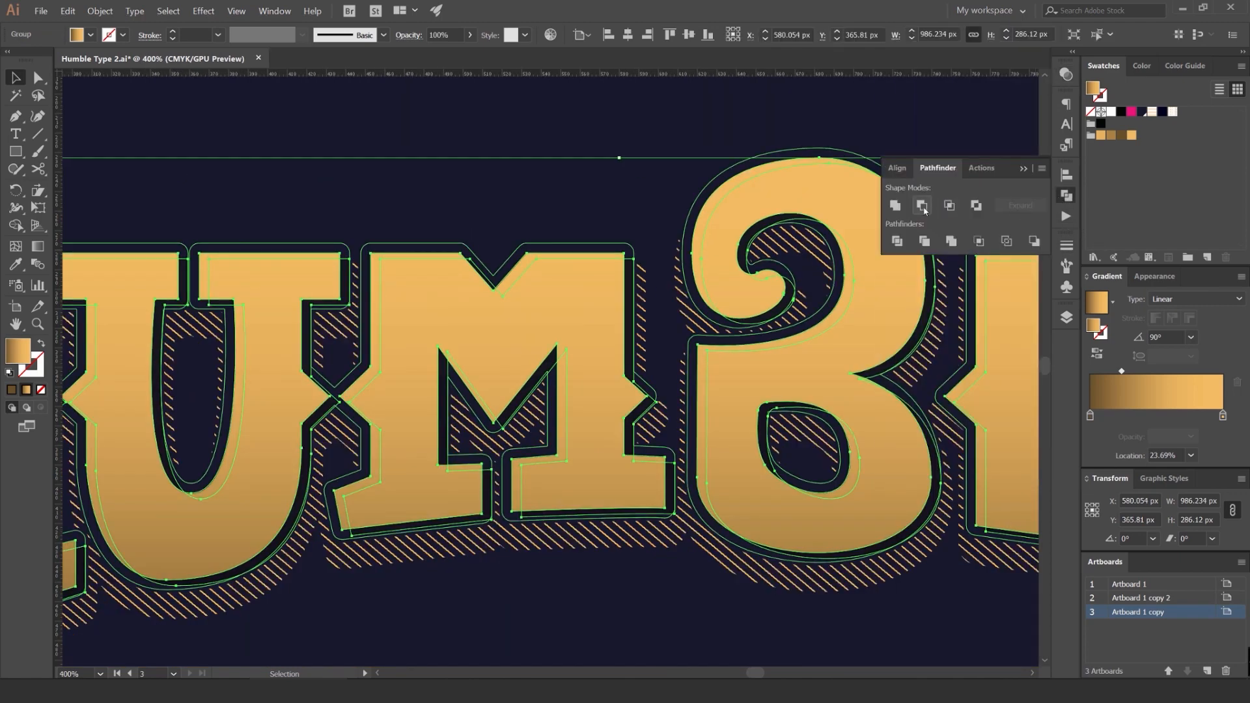
pyautogui.click(661, 215)
# Step: Move the cut-out shadow group upward, away from its place behind the gold lettering
pyautogui.click(635, 277)
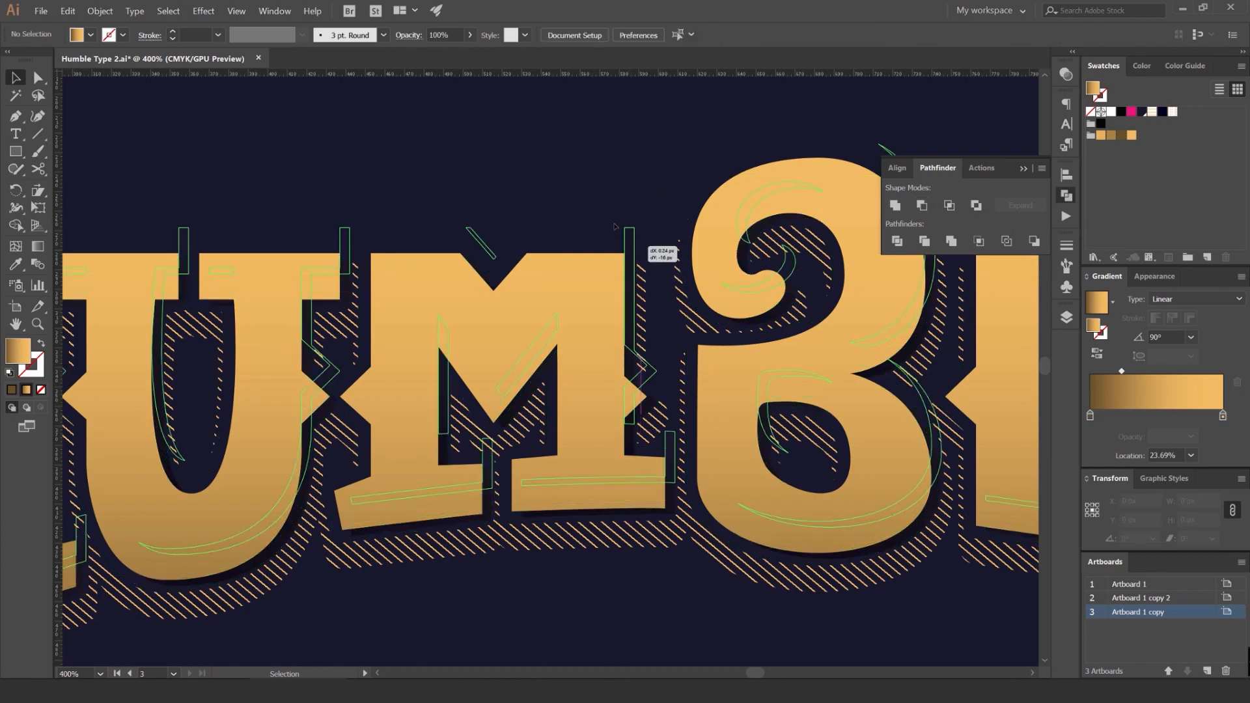
pyautogui.hotkey('ctrl', '-')
pyautogui.hotkey('ctrl', '-')
pyautogui.scroll(3, 568, 231)
pyautogui.moveTo(587, 213)
pyautogui.mouseDown()
pyautogui.moveTo(585, 229)
pyautogui.moveTo(551, 127)
pyautogui.mouseUp()
pyautogui.click(614, 167)
pyautogui.scroll(-4, 615, 163)
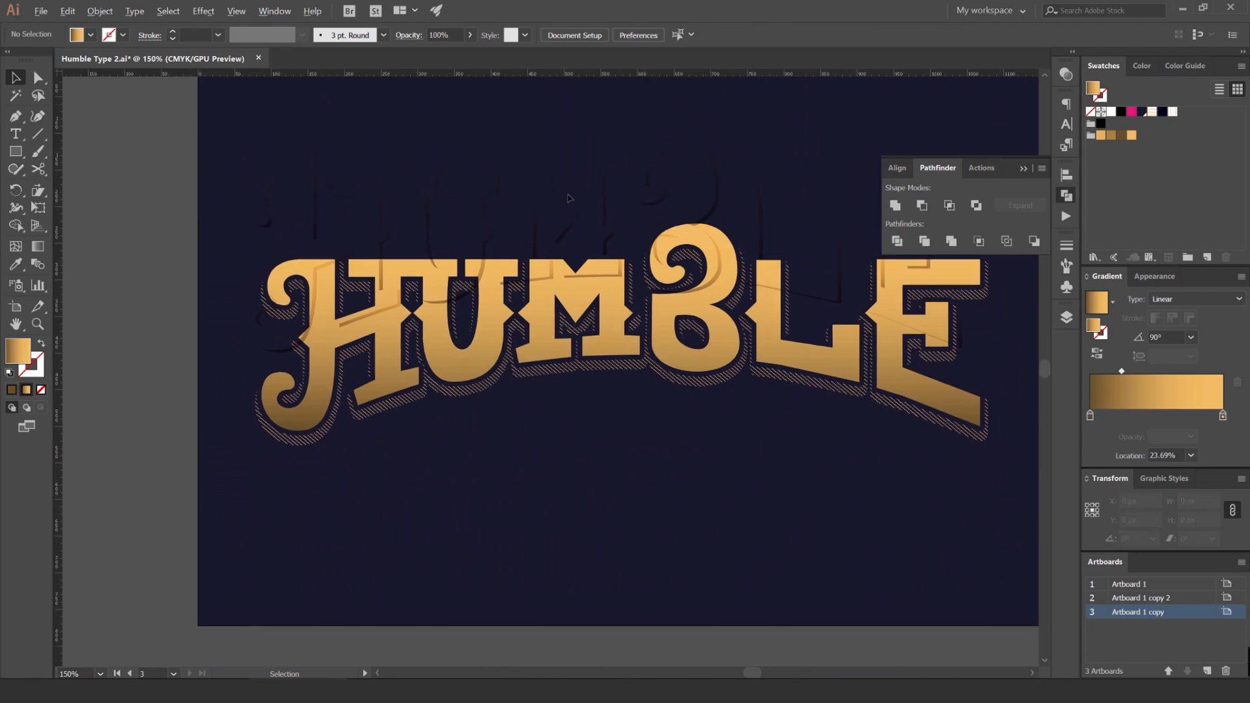
# Step: Undo the upward move of the cut-out shadow group
pyautogui.scroll(6, 648, 274)
pyautogui.scroll(-2, 647, 277)
pyautogui.scroll(-1, 644, 279)
pyautogui.click(645, 278)
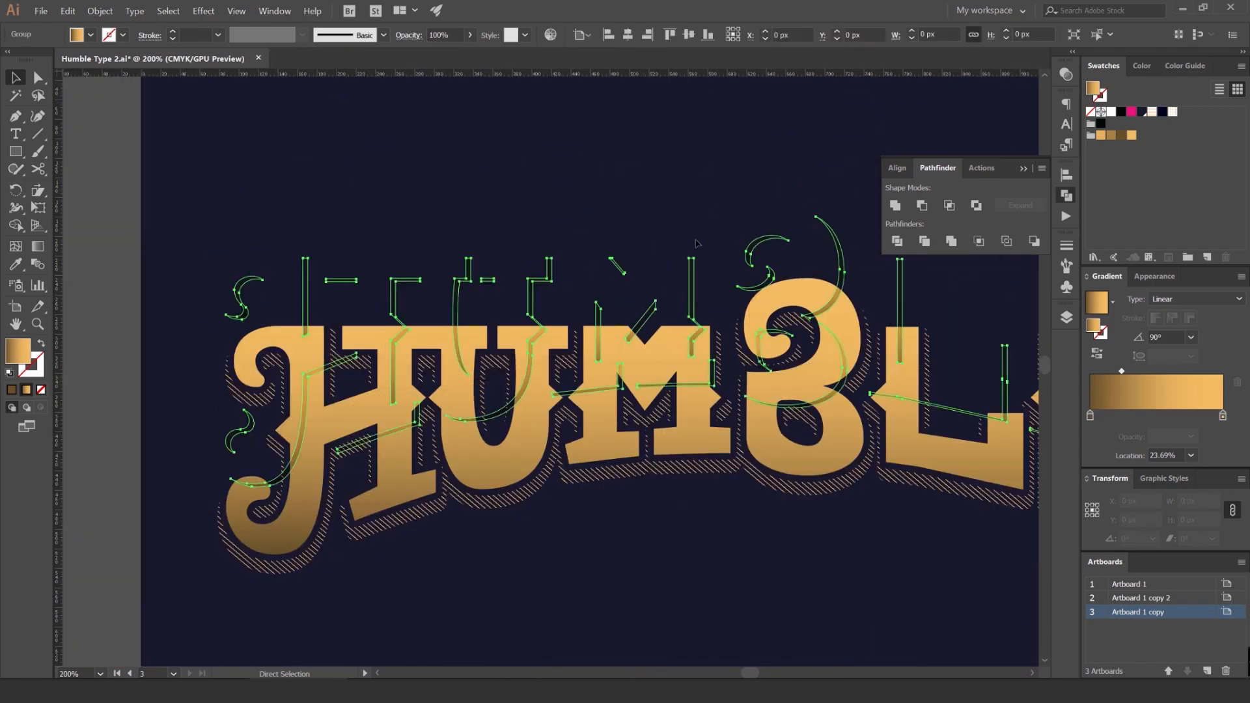
pyautogui.hotkey('ctrl', 'z')
pyautogui.click(673, 244)
# Step: Fill the cut-out shadow group behind the gold lettering with the dark navy swatch
pyautogui.scroll(7, 562, 362)
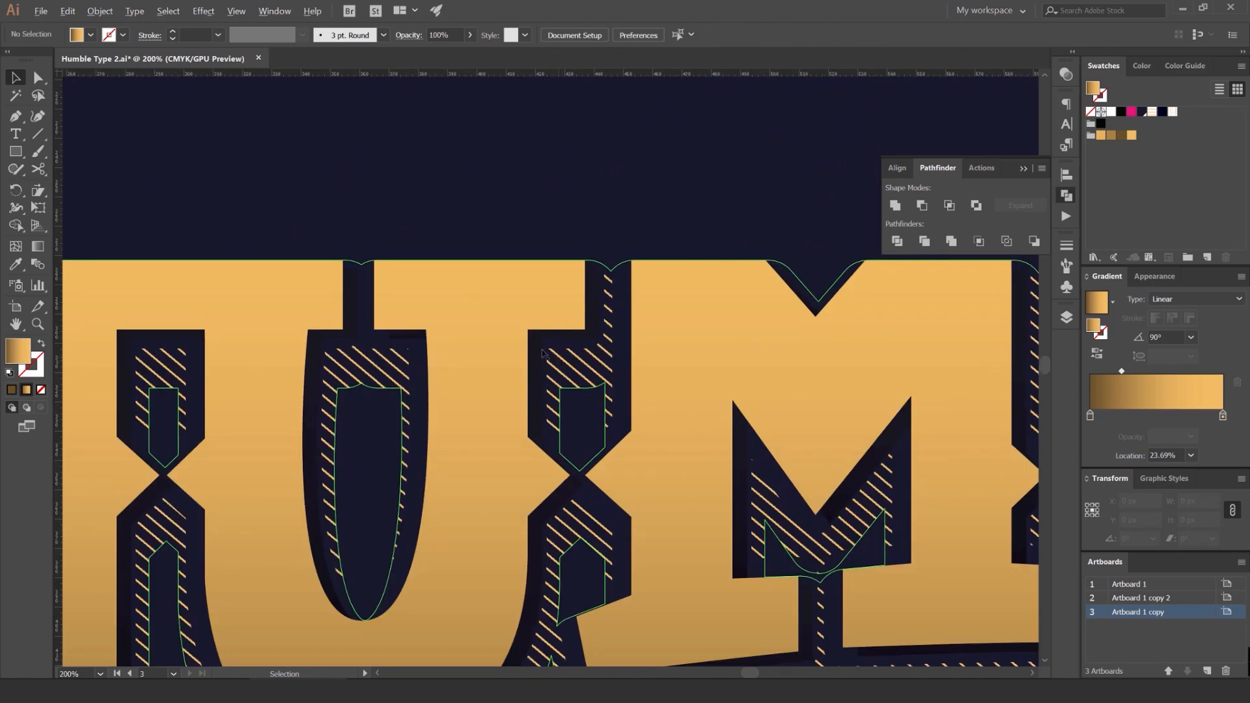
pyautogui.click(534, 271)
pyautogui.scroll(-6, 534, 271)
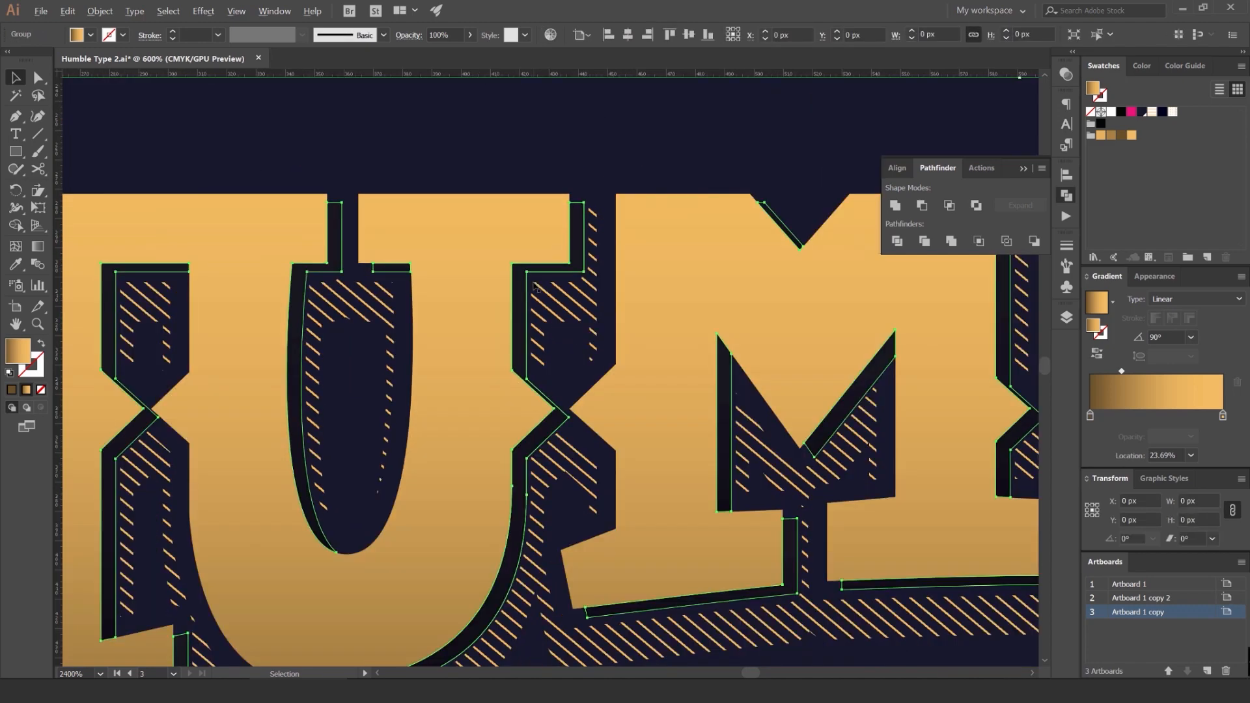
pyautogui.click(1140, 112)
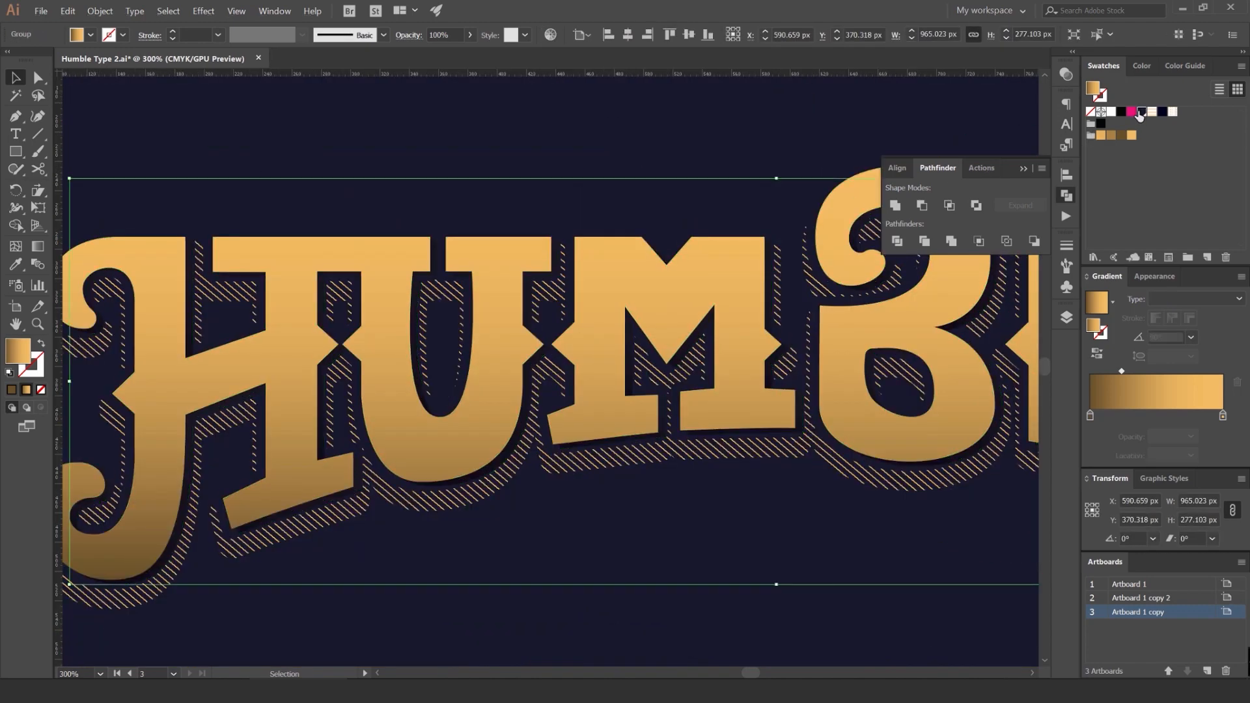
pyautogui.click(577, 177)
pyautogui.scroll(-3, 579, 180)
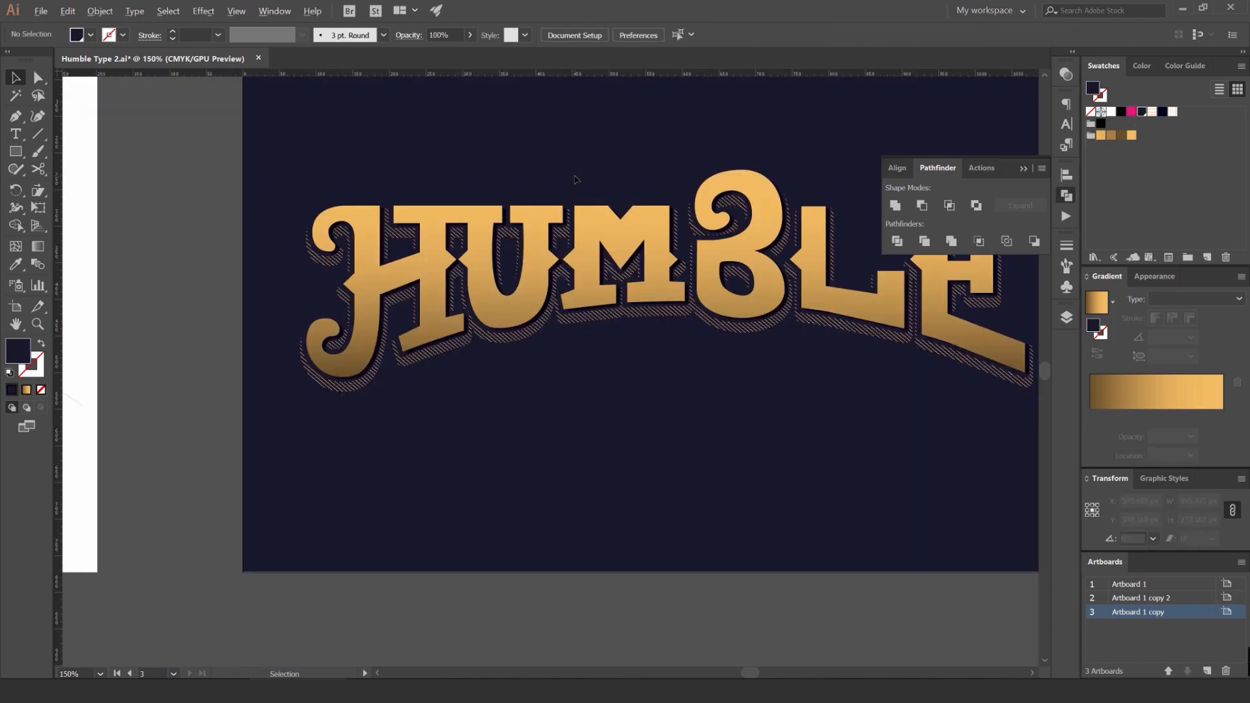
pyautogui.scroll(1, 717, 218)
# Step: Move the dark shadow group up and away from the gold lettering to check it, and undo the move
pyautogui.scroll(6, 717, 218)
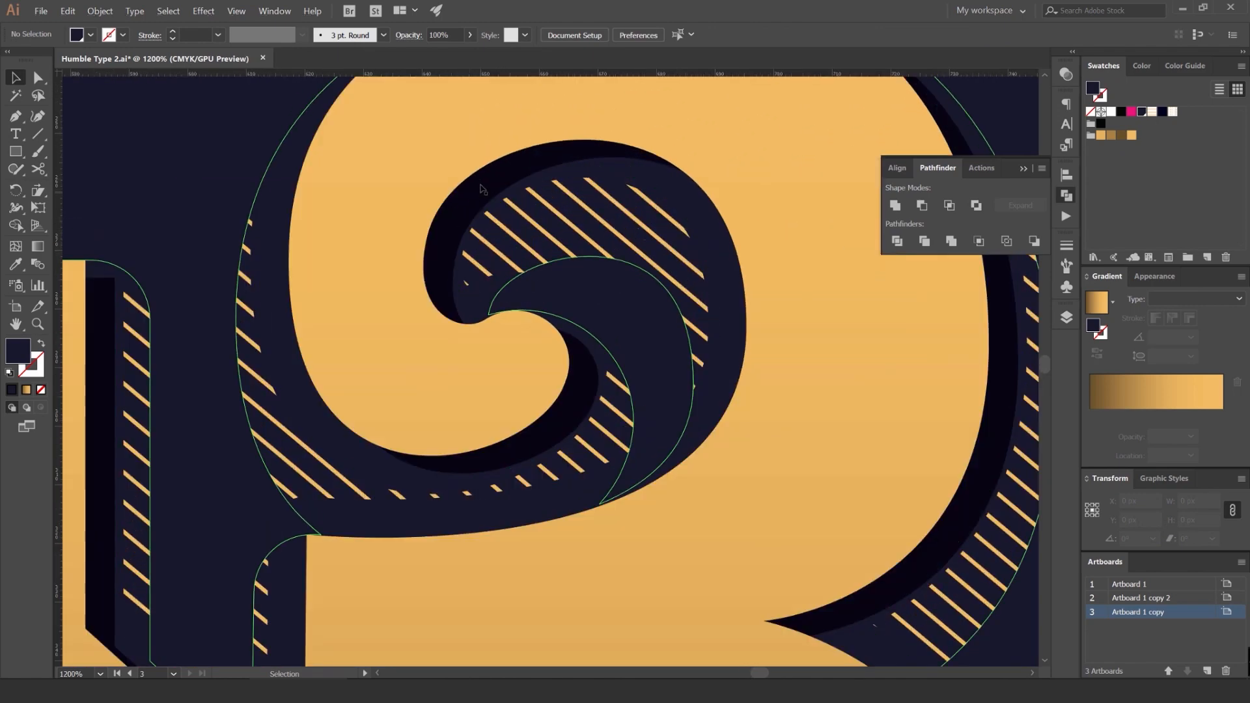
pyautogui.scroll(2, 555, 248)
pyautogui.scroll(-2, 467, 238)
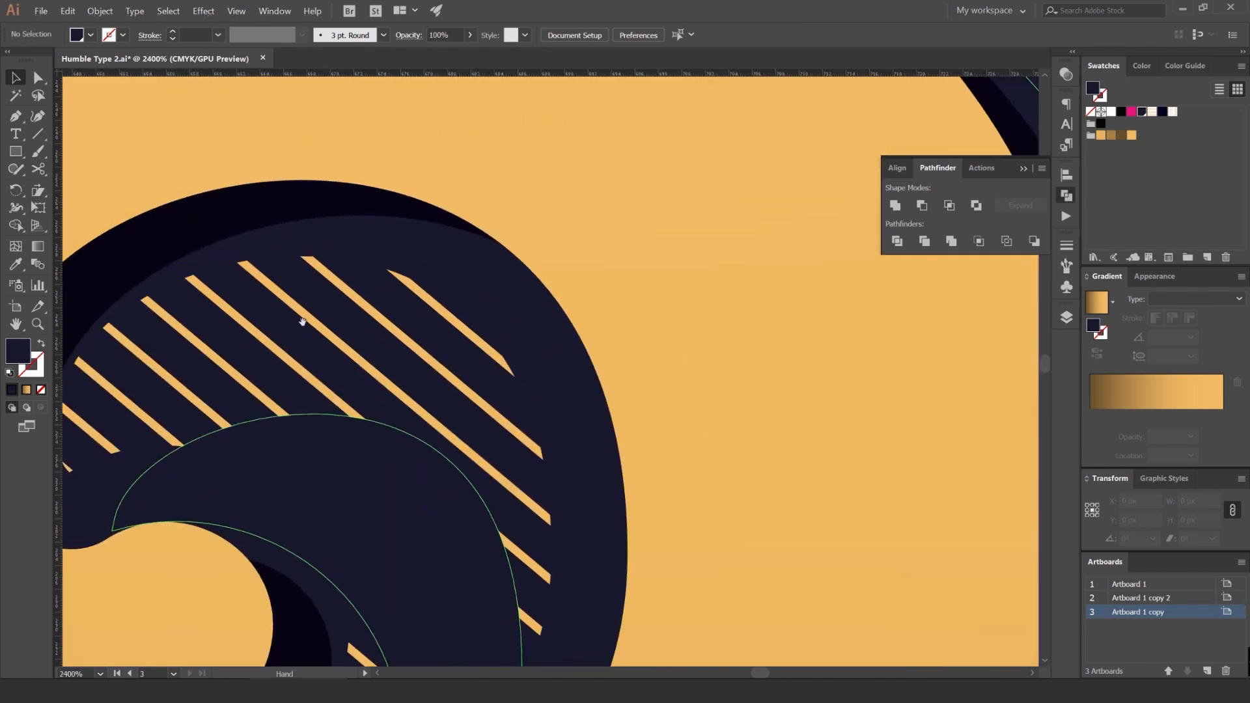
pyautogui.scroll(-4, 283, 218)
pyautogui.moveTo(383, 206); pyautogui.dragTo(558, 140)
pyautogui.hotkey('ctrl', 'z')
pyautogui.moveTo(515, 227); pyautogui.dragTo(614, 168)
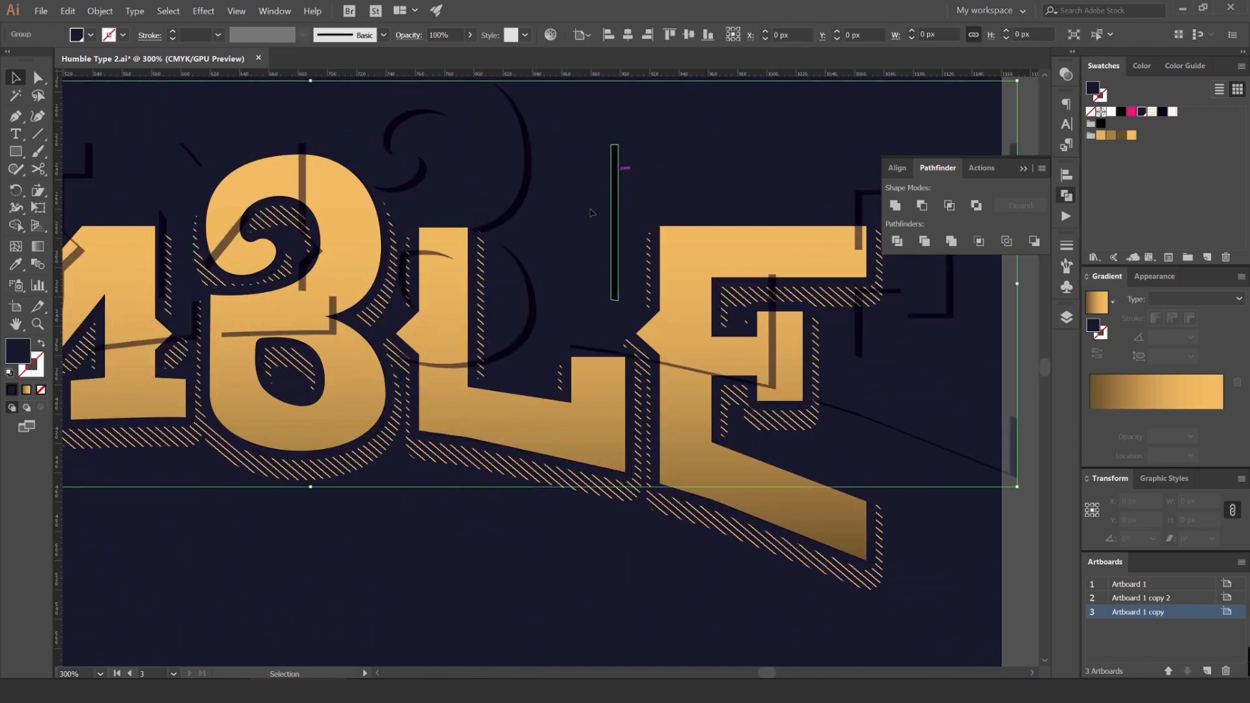
pyautogui.scroll(-4, 582, 222)
pyautogui.click(722, 159)
pyautogui.hotkey('ctrl', 'z')
# Step: Collapse the Pathfinder panel and examine the recoloured shadow along the edges of the HUMBLE lettering
pyautogui.click(568, 164)
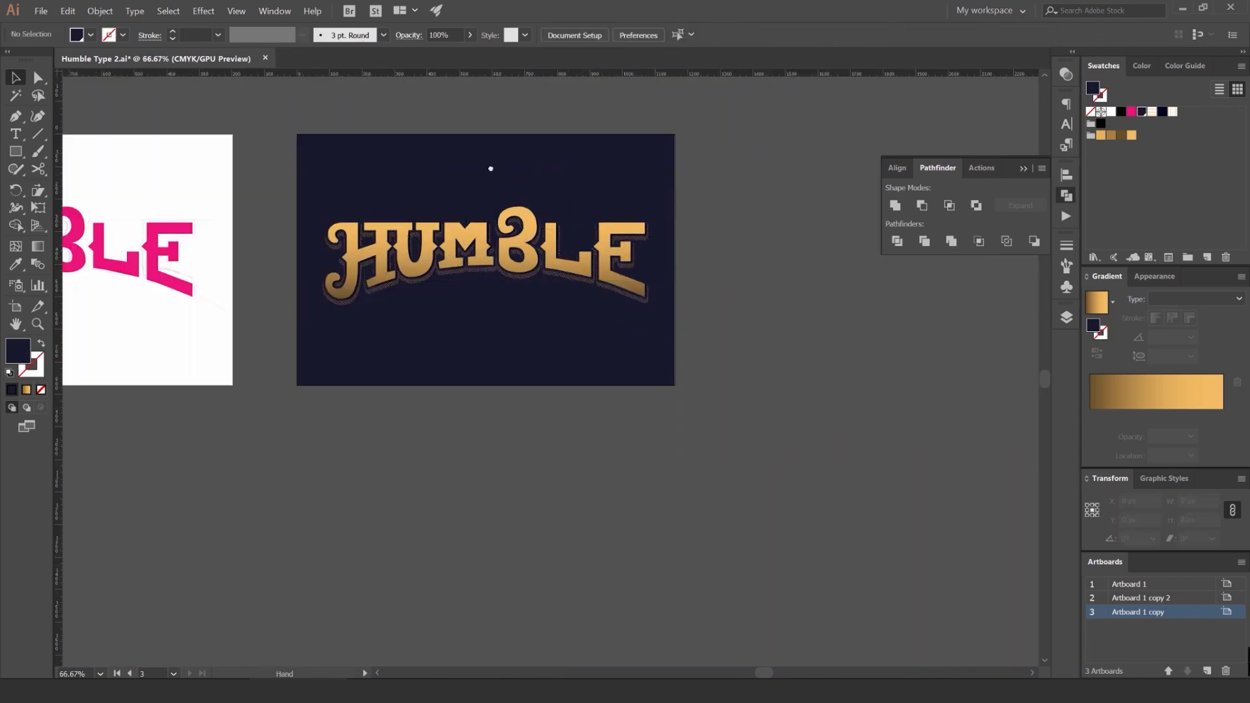
pyautogui.scroll(4, 391, 222)
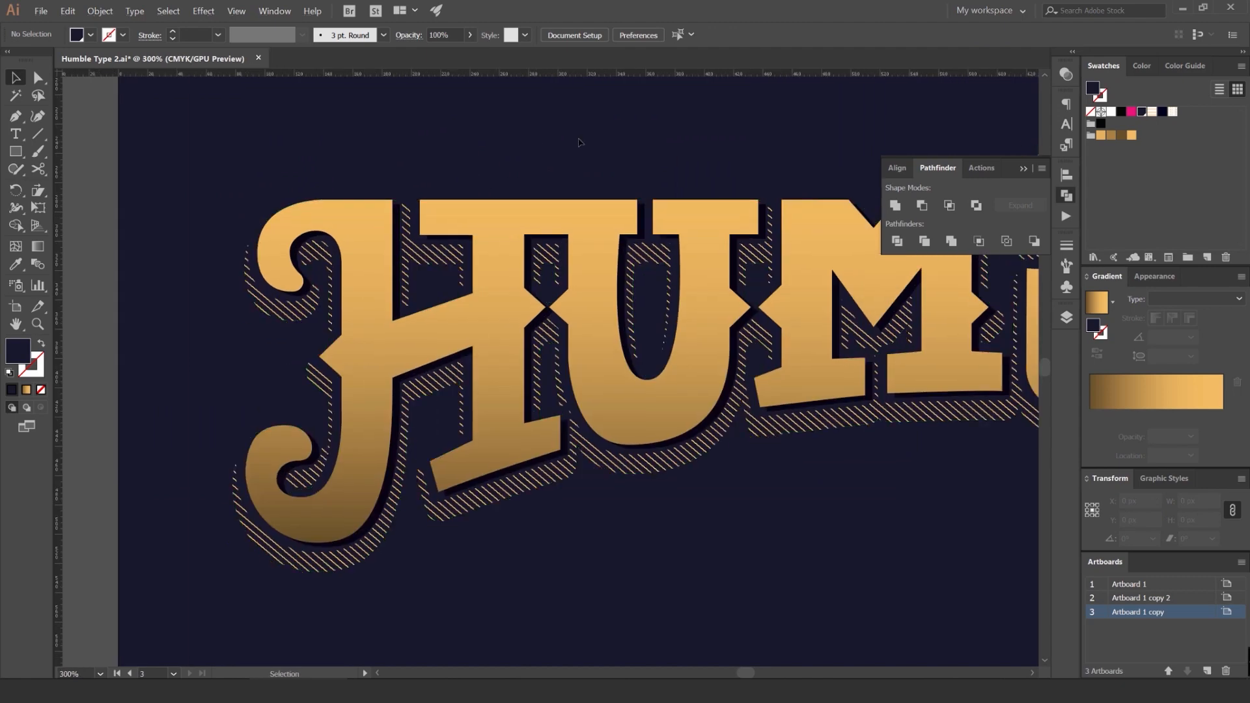
pyautogui.click(1067, 196)
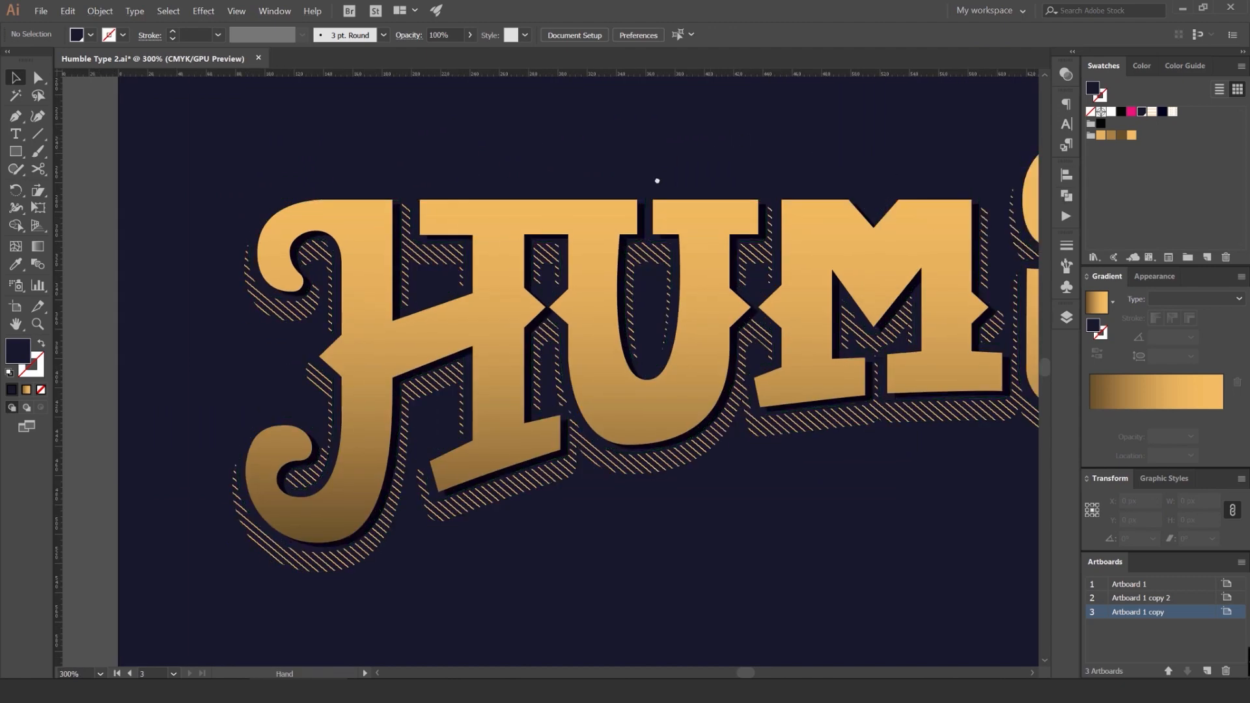
pyautogui.scroll(-2, 657, 181)
pyautogui.scroll(1, 661, 179)
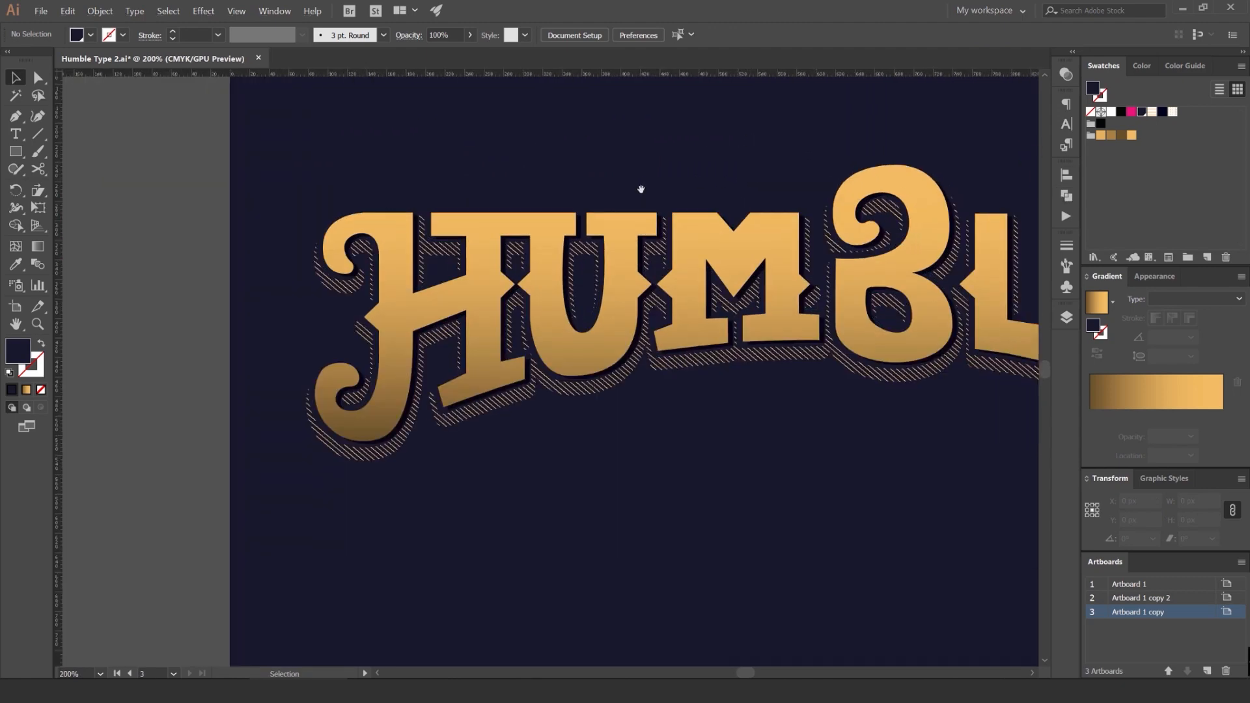
pyautogui.click(749, 254)
pyautogui.click(755, 165)
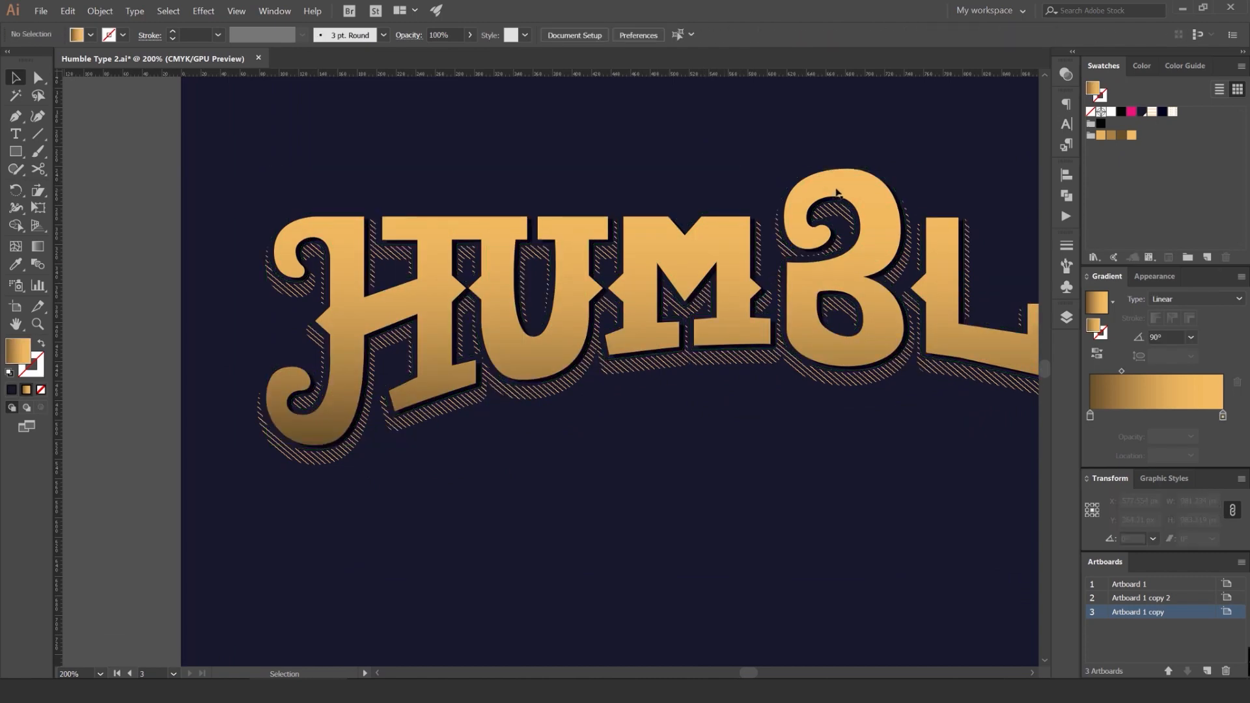
pyautogui.moveTo(844, 178); pyautogui.dragTo(726, 162)
pyautogui.hotkey('ctrl', 'z')
pyautogui.moveTo(614, 156); pyautogui.dragTo(509, 166)
pyautogui.click(567, 240)
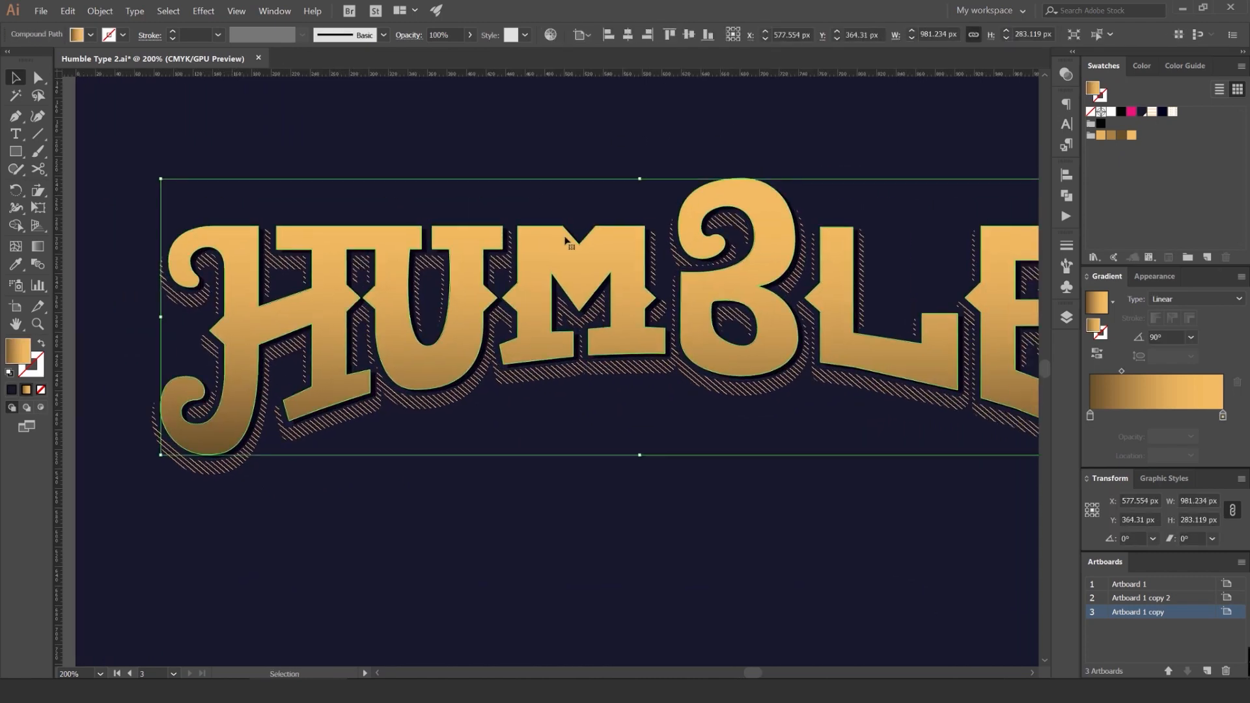
pyautogui.click(103, 12)
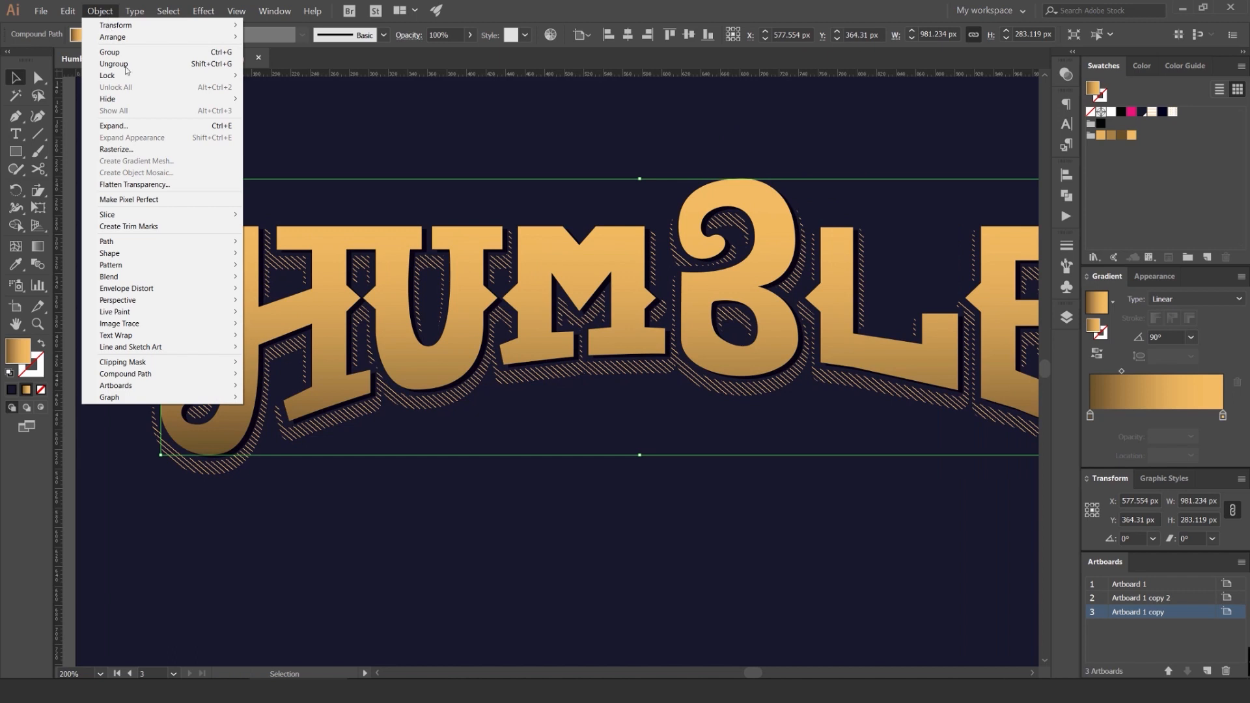
pyautogui.moveTo(144, 243)
pyautogui.click(287, 278)
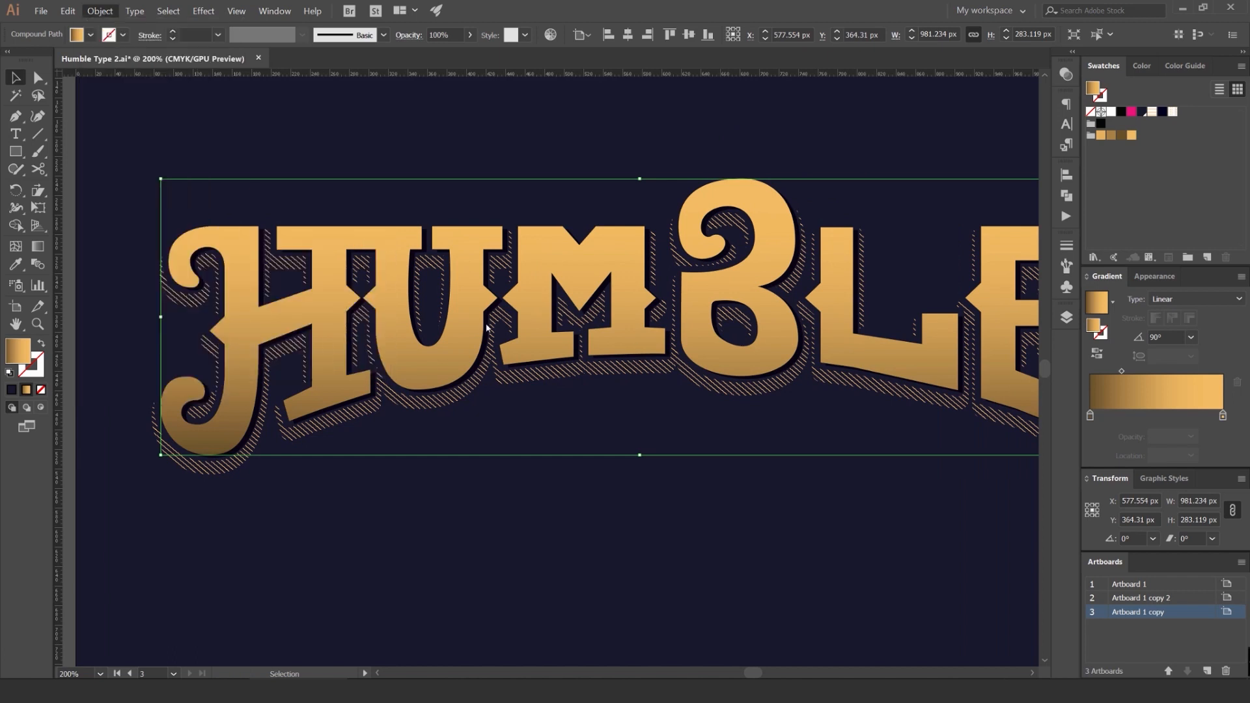
pyautogui.click(831, 345)
pyautogui.scroll(-10, 898, 260)
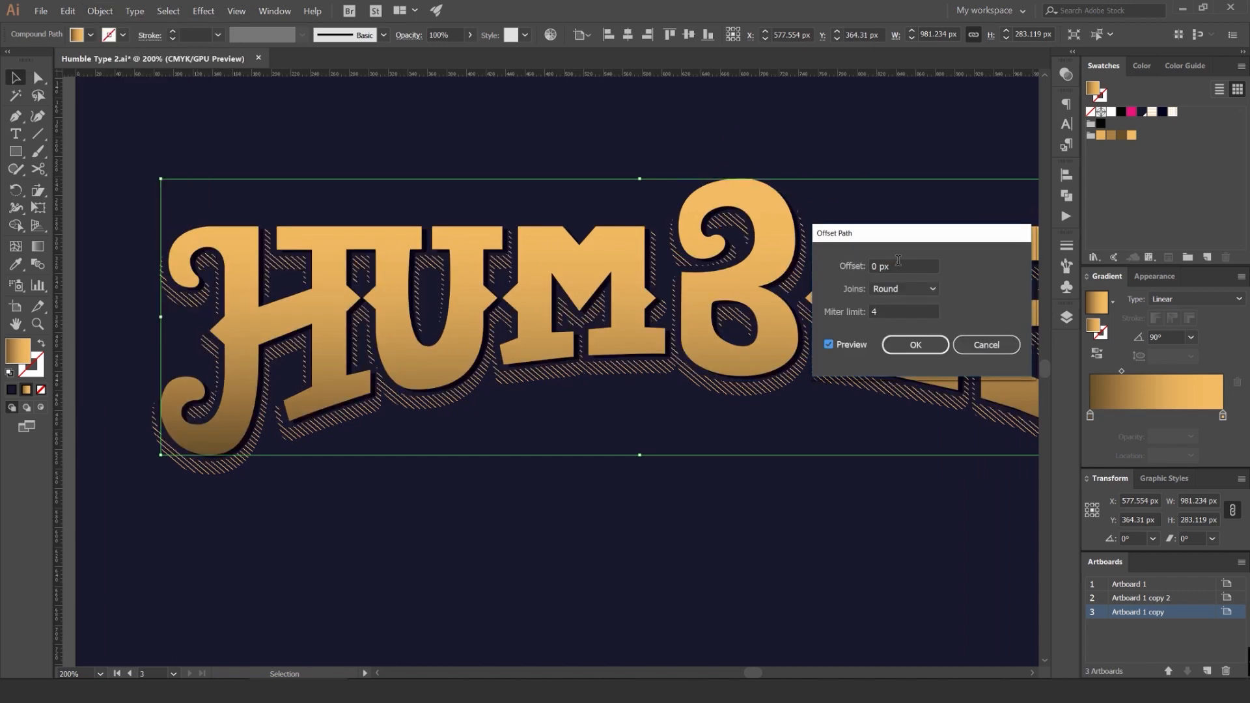
pyautogui.scroll(-7, 899, 261)
pyautogui.scroll(7, 894, 269)
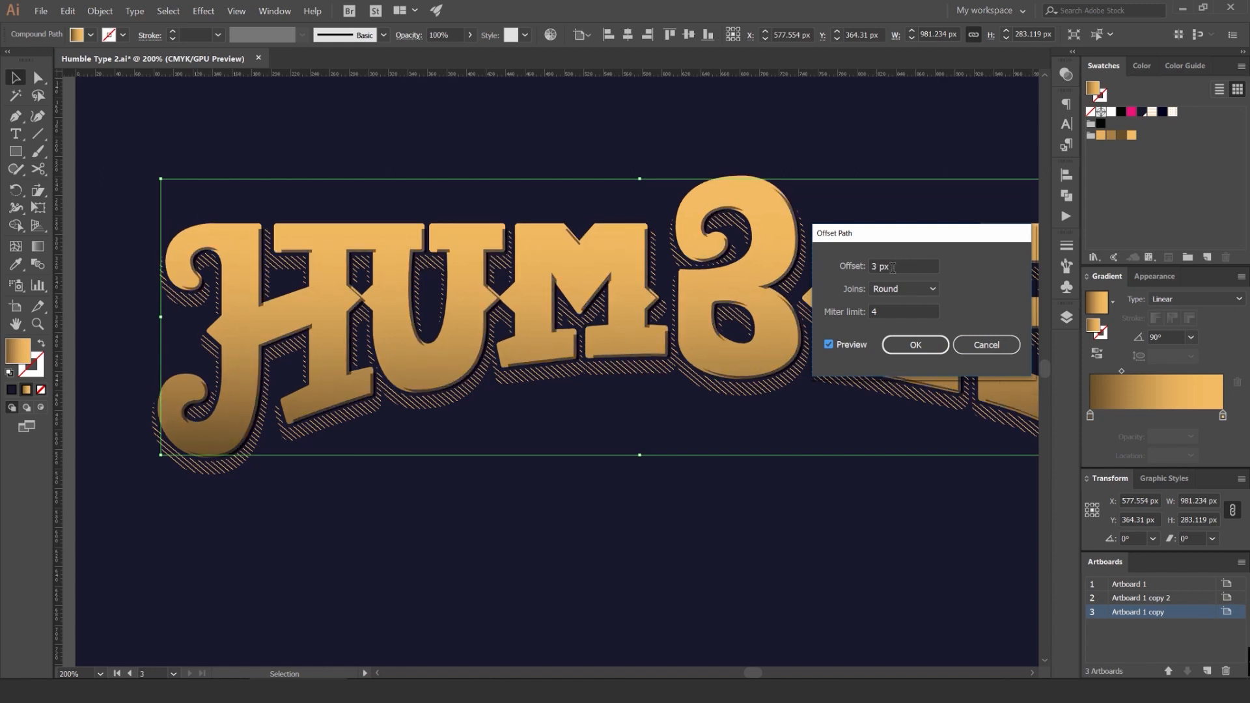
pyautogui.scroll(7, 893, 267)
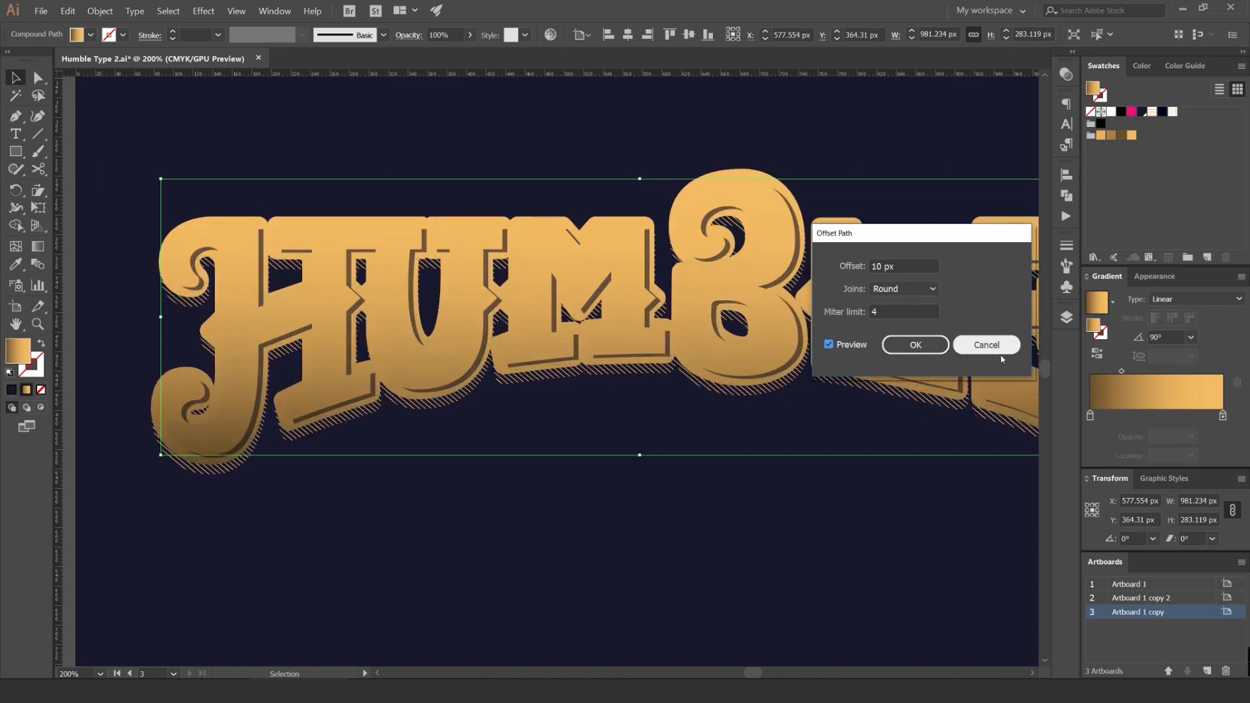
pyautogui.click(986, 345)
# Step: Create an inset outline of the gold lettering using Offset Path at -3 px with Round joins
pyautogui.click(806, 195)
pyautogui.moveTo(758, 183); pyautogui.dragTo(721, 141)
pyautogui.hotkey('ctrl', 'z')
pyautogui.press('space')
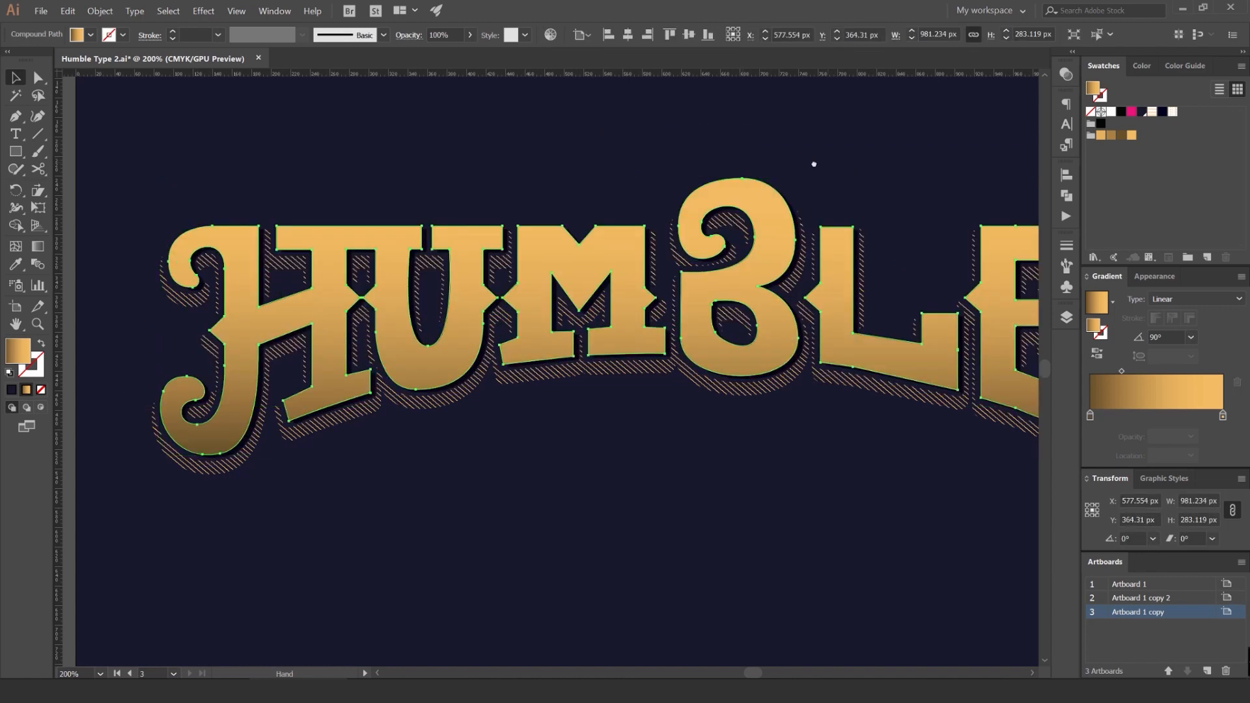
pyautogui.moveTo(814, 164); pyautogui.dragTo(620, 159)
pyautogui.hotkey('ctrl', 'z')
pyautogui.click(99, 12)
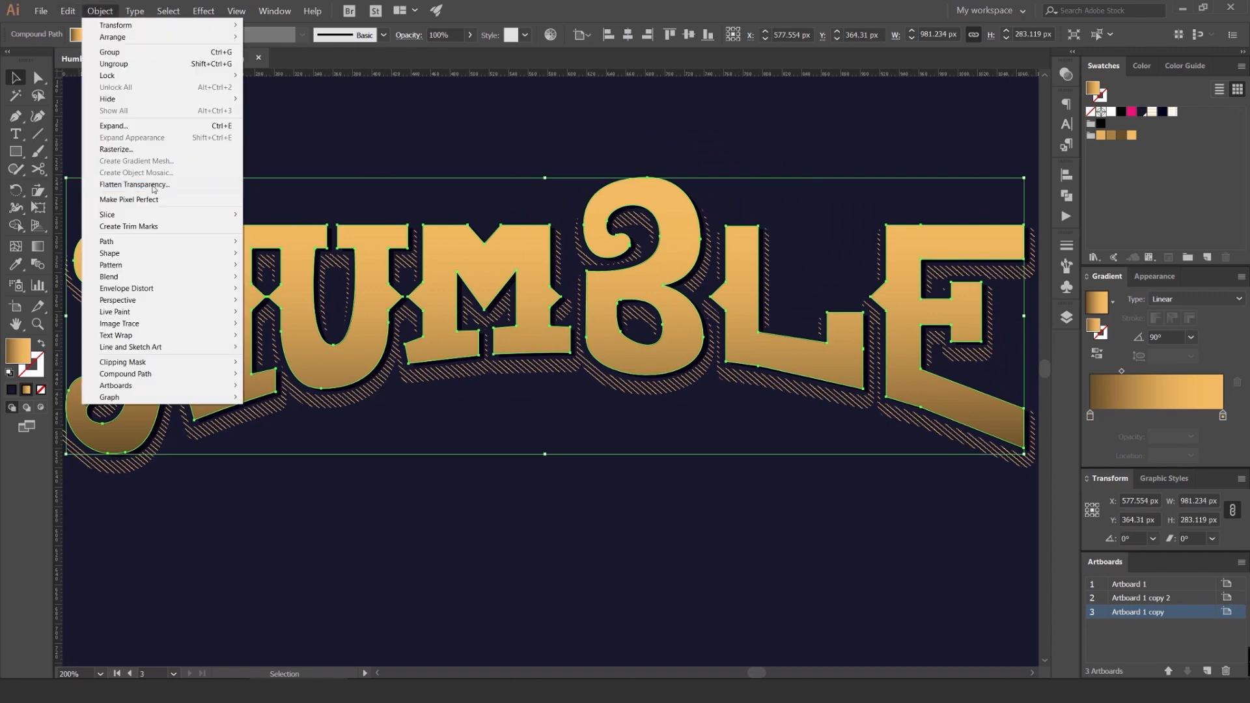
pyautogui.moveTo(108, 242)
pyautogui.click(273, 277)
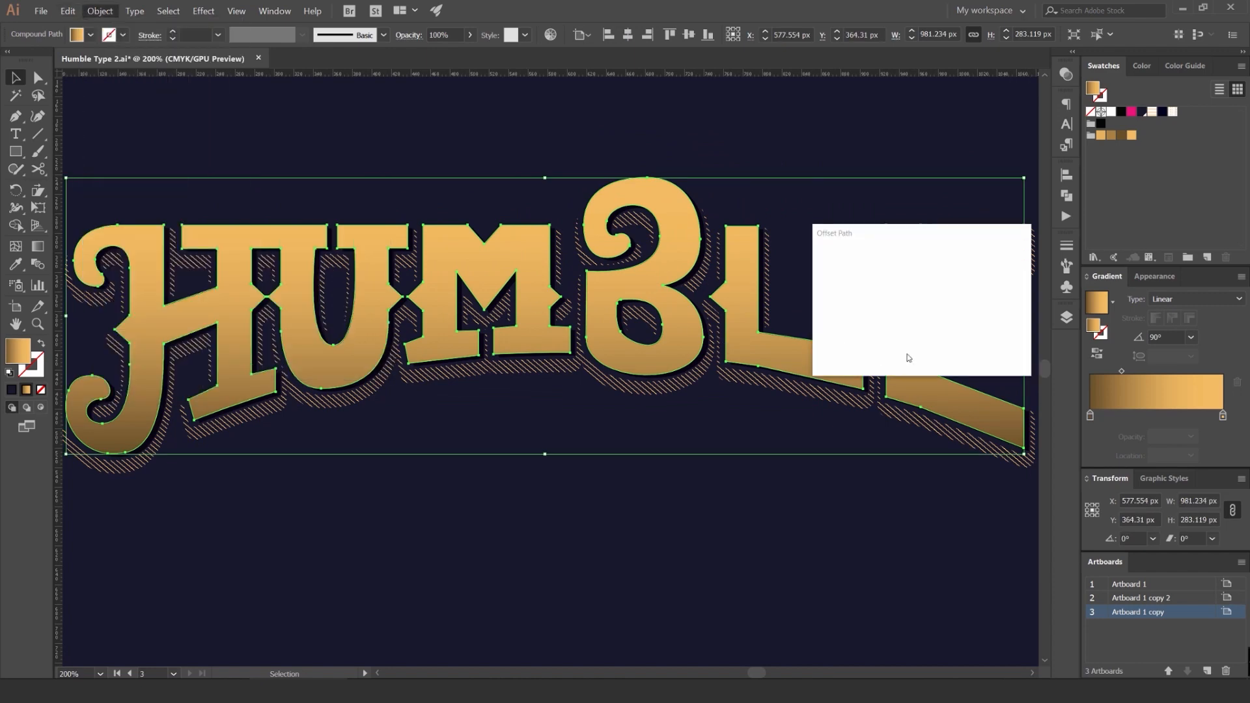
pyautogui.click(851, 344)
pyautogui.scroll(-10, 899, 269)
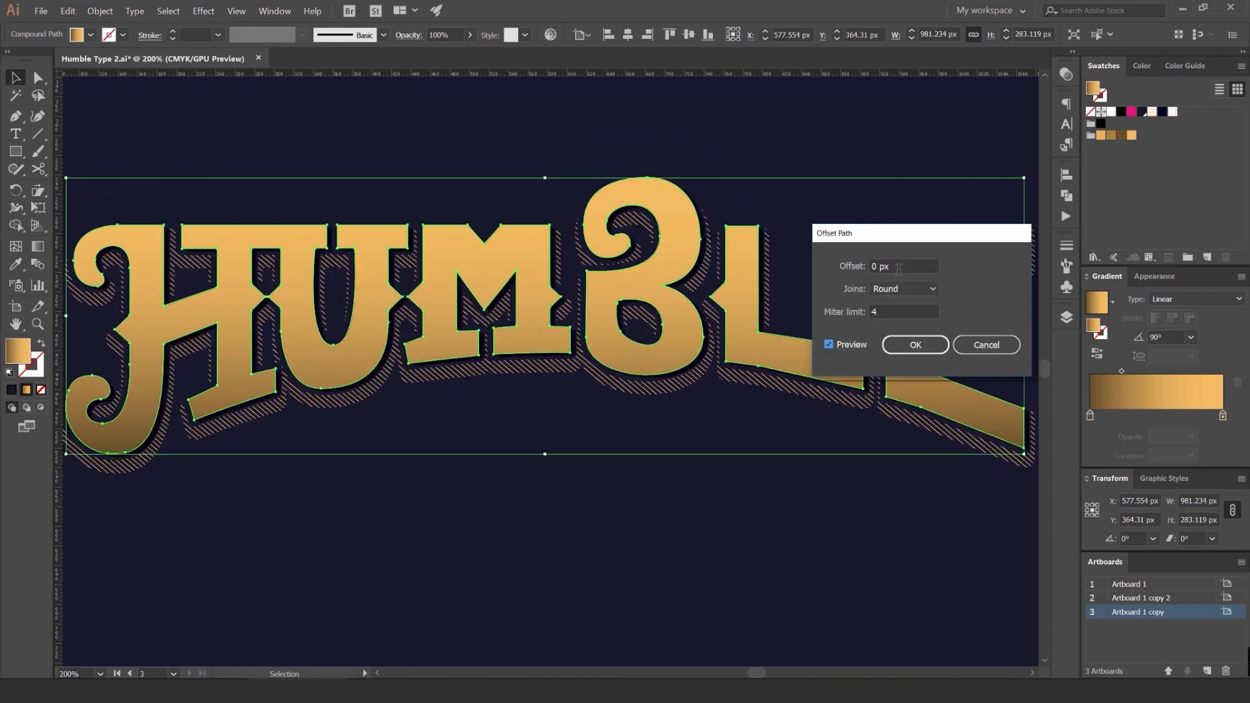
pyautogui.scroll(-10, 898, 269)
pyautogui.scroll(6, 898, 269)
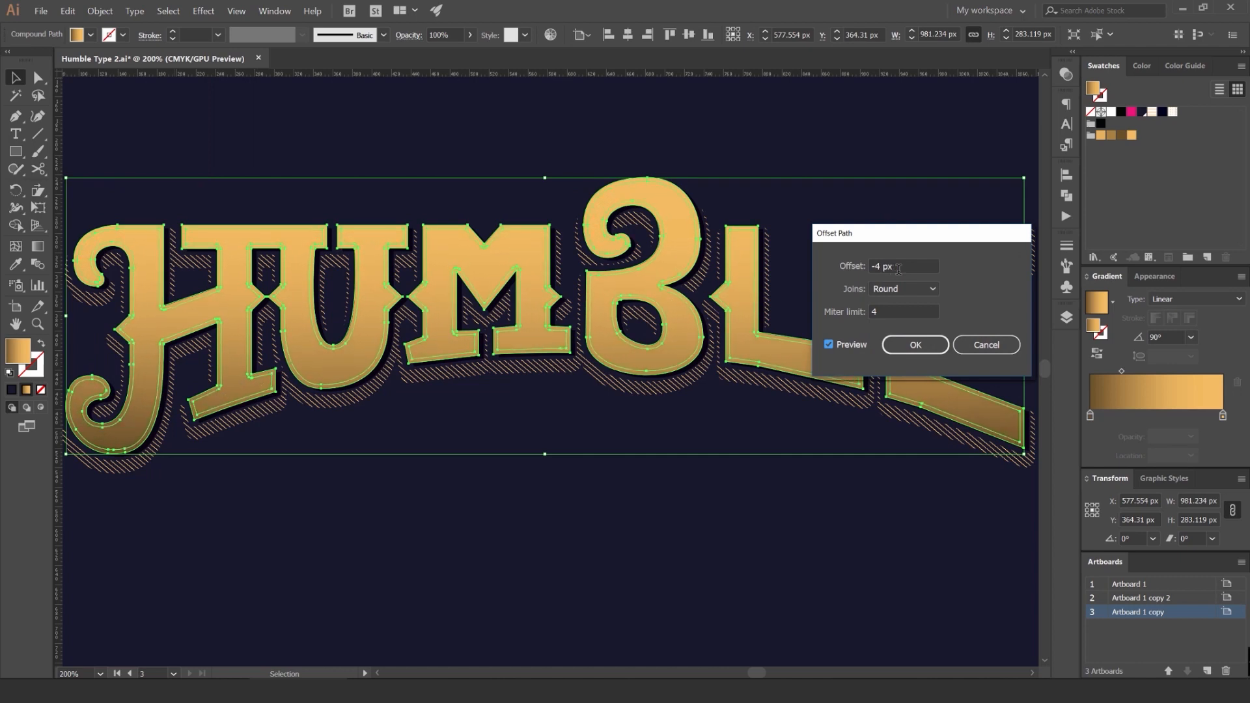
pyautogui.scroll(1, 898, 269)
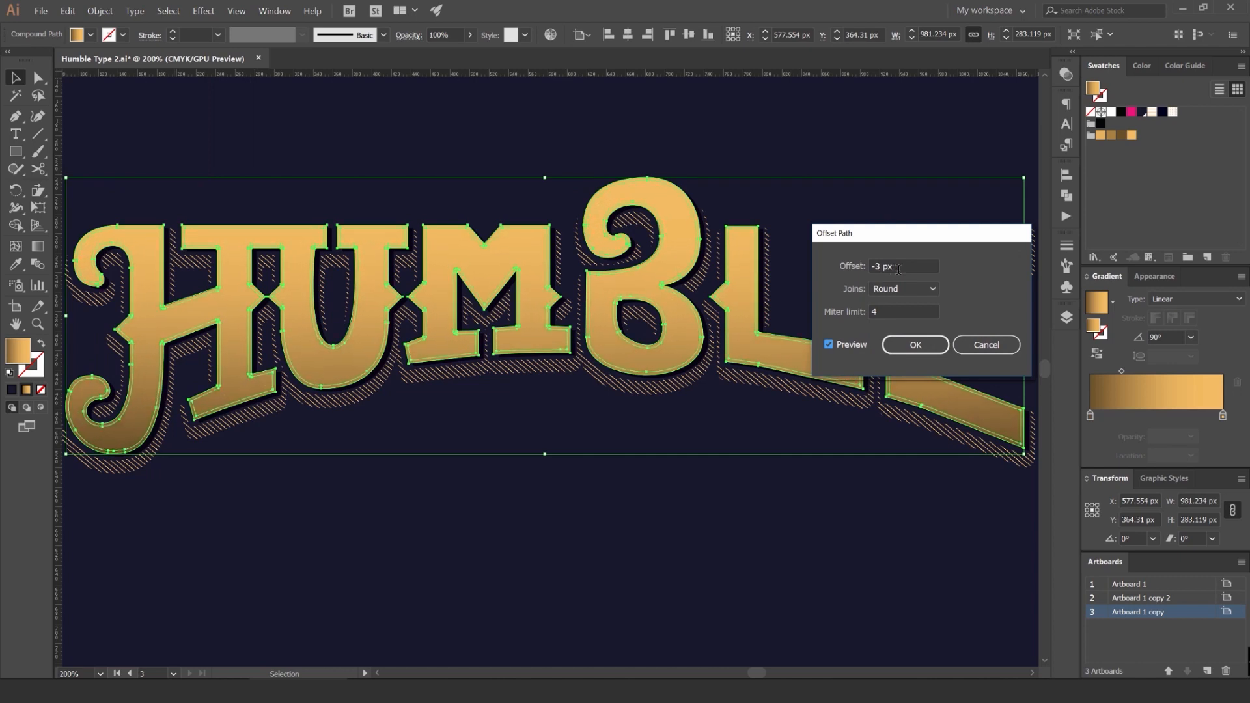
pyautogui.click(909, 342)
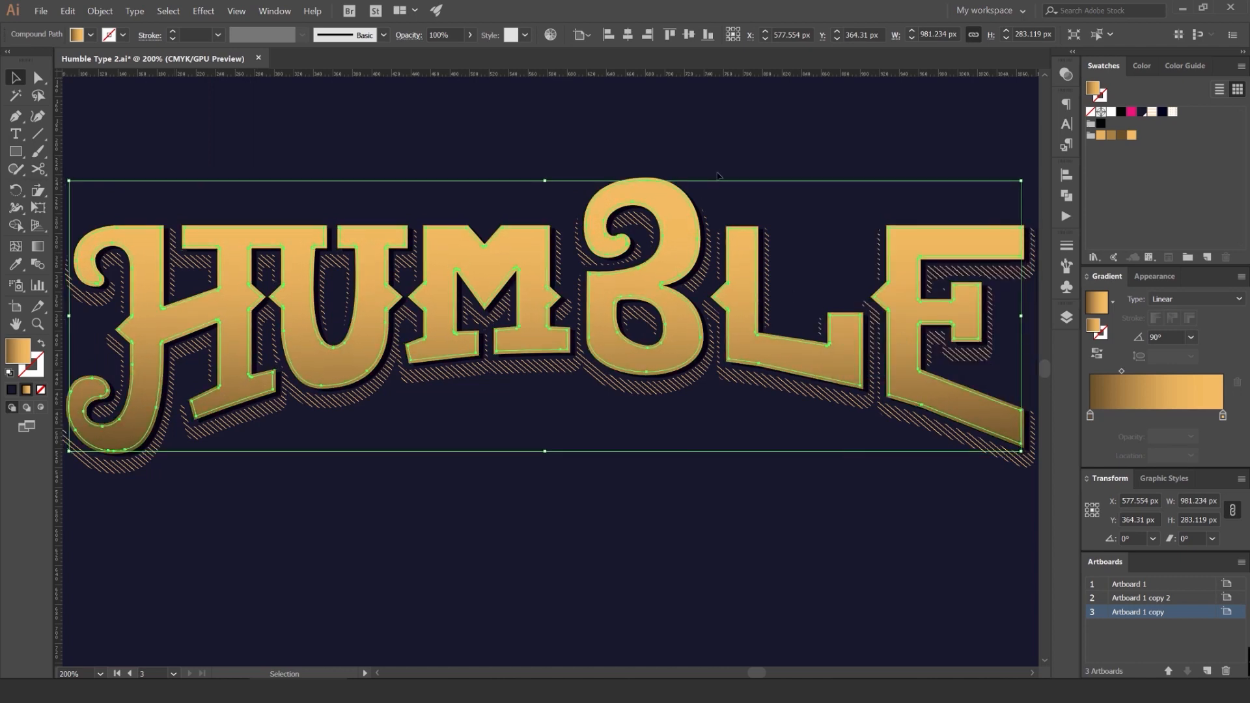
# Step: Swap the inset path's gradient fill to its stroke, and set the Multiply blend mode and a 2 pt stroke weight
pyautogui.scroll(2, 717, 172)
pyautogui.hotkey('shift', 'x')
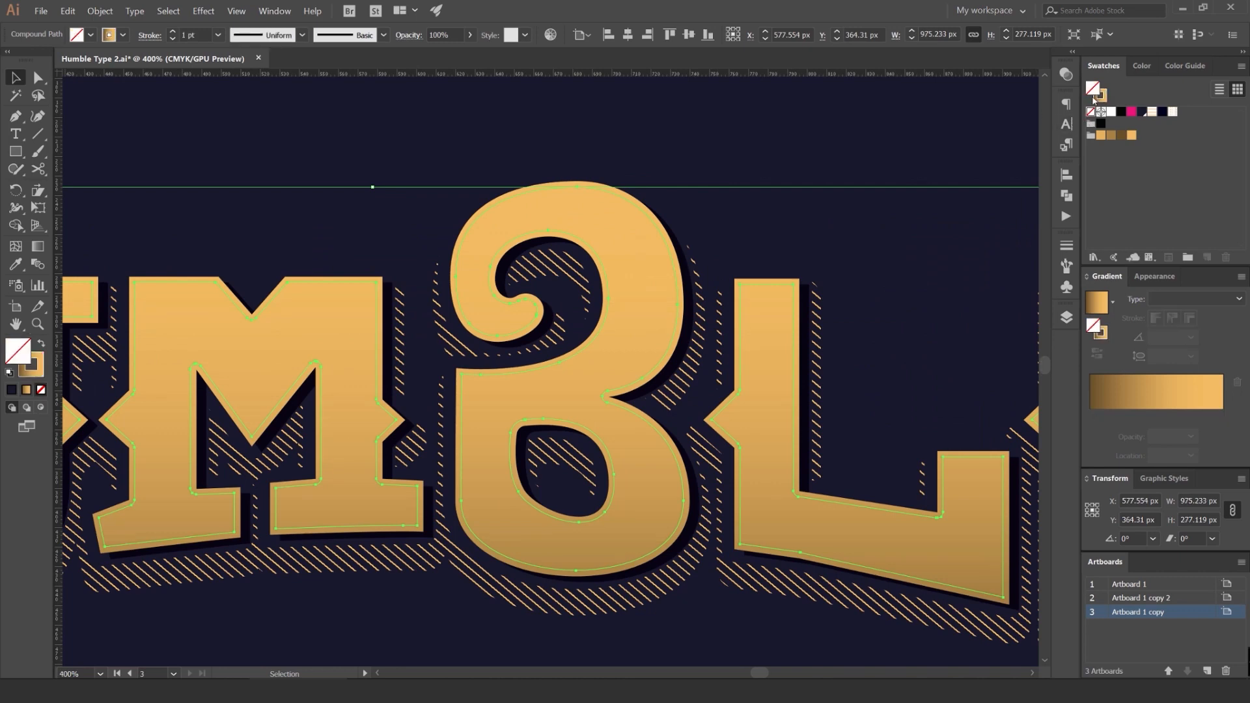
pyautogui.click(1068, 80)
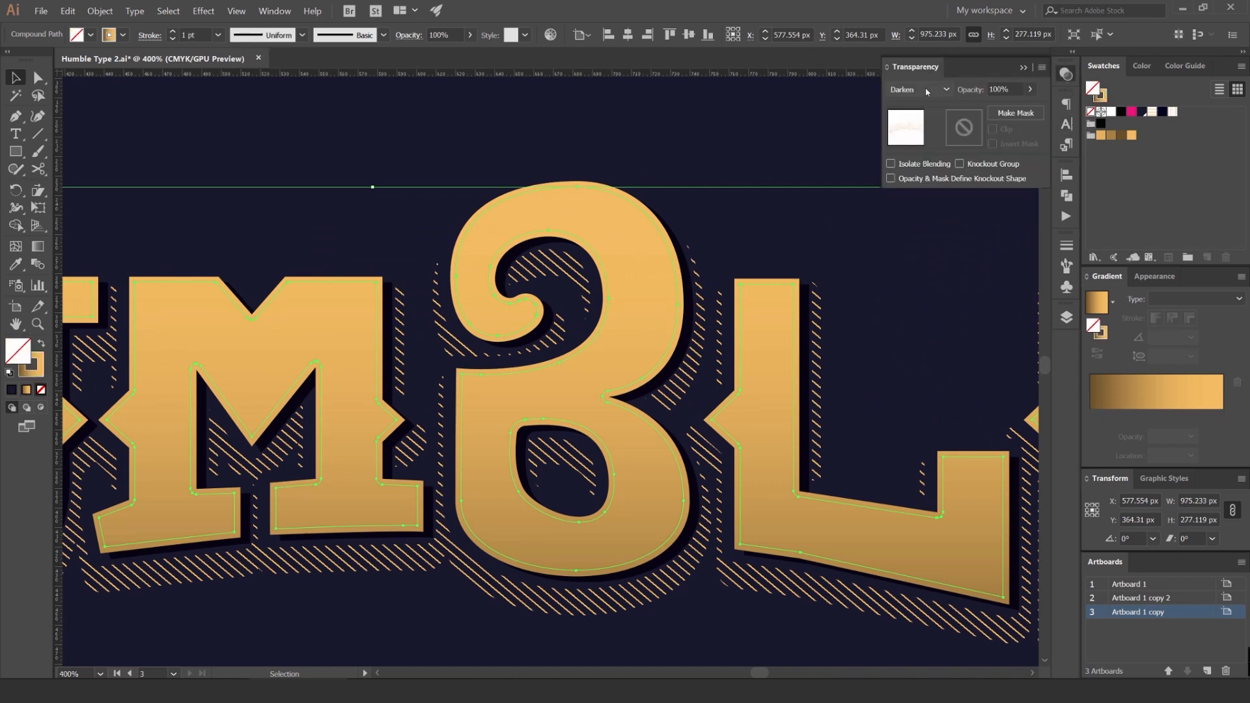
pyautogui.scroll(-2, 925, 87)
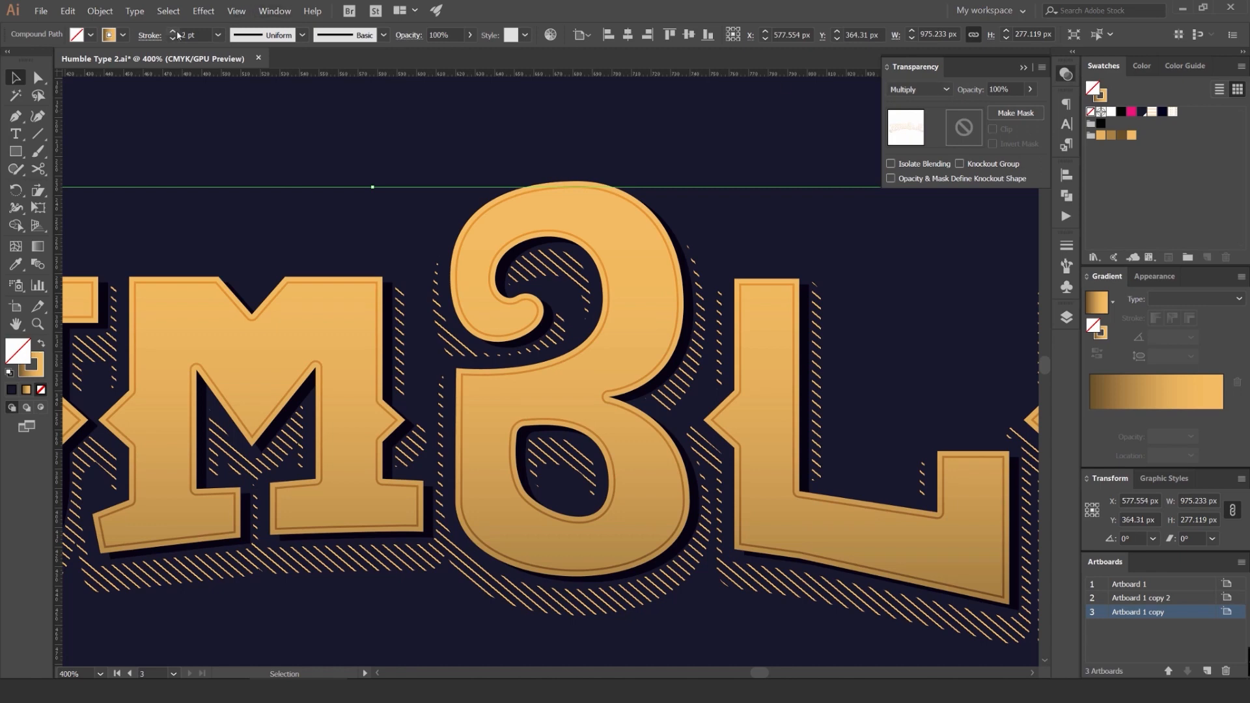
pyautogui.click(374, 111)
pyautogui.scroll(-4, 373, 111)
pyautogui.moveTo(510, 113); pyautogui.dragTo(711, 127)
pyautogui.scroll(5, 645, 143)
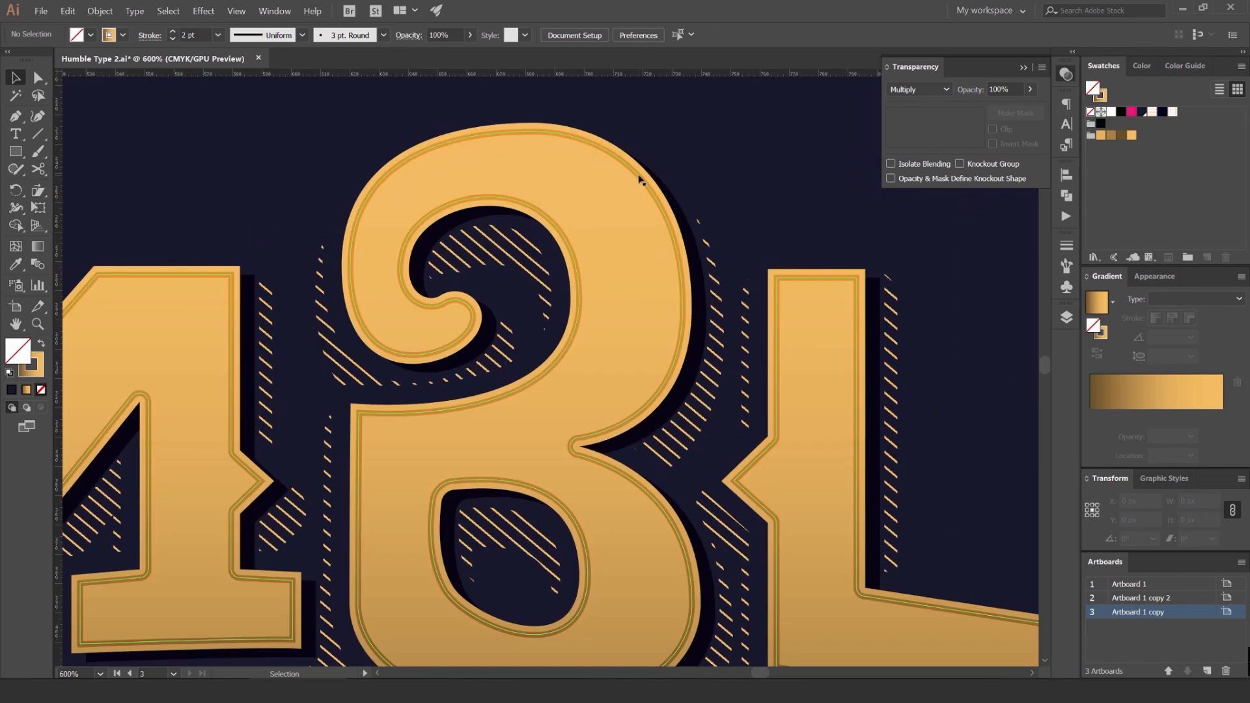
# Step: Try swapping the inset path's gradient from stroke back to fill, and undo the swap
pyautogui.click(640, 179)
pyautogui.hotkey('shift', 'x')
pyautogui.click(727, 120)
pyautogui.scroll(-5, 728, 119)
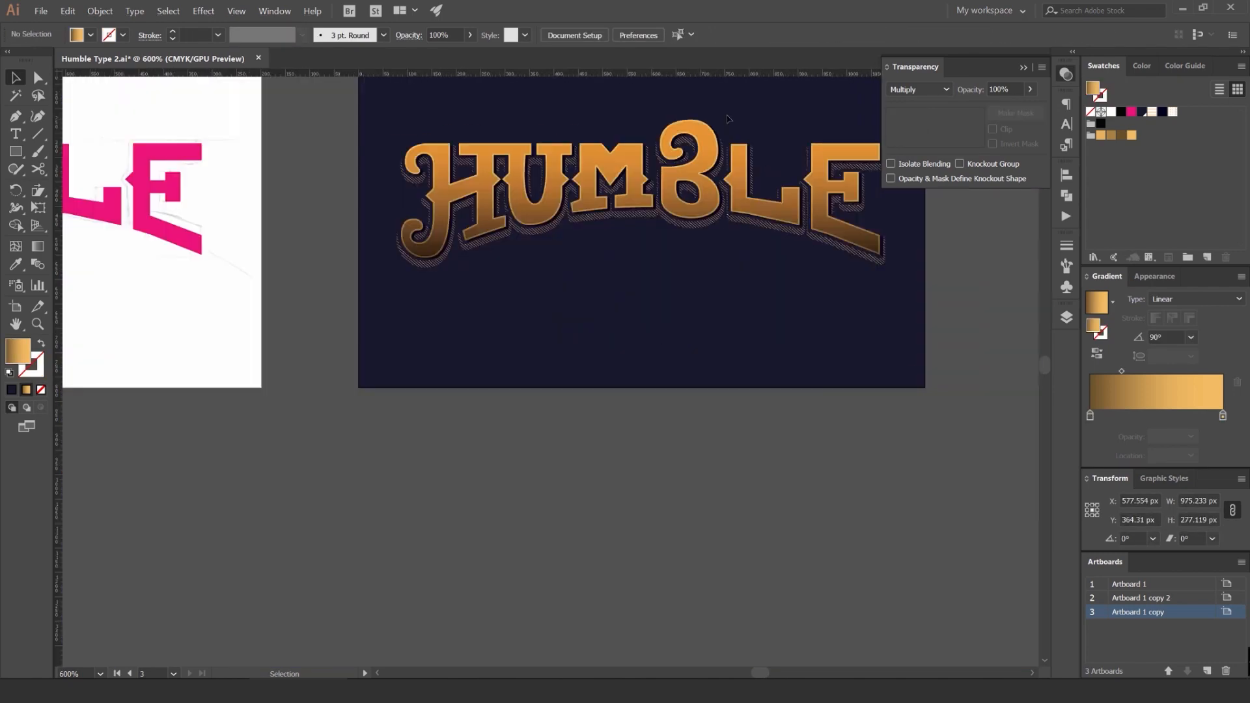
pyautogui.scroll(-1, 732, 118)
pyautogui.scroll(5, 737, 116)
pyautogui.hotkey('ctrl', 'z')
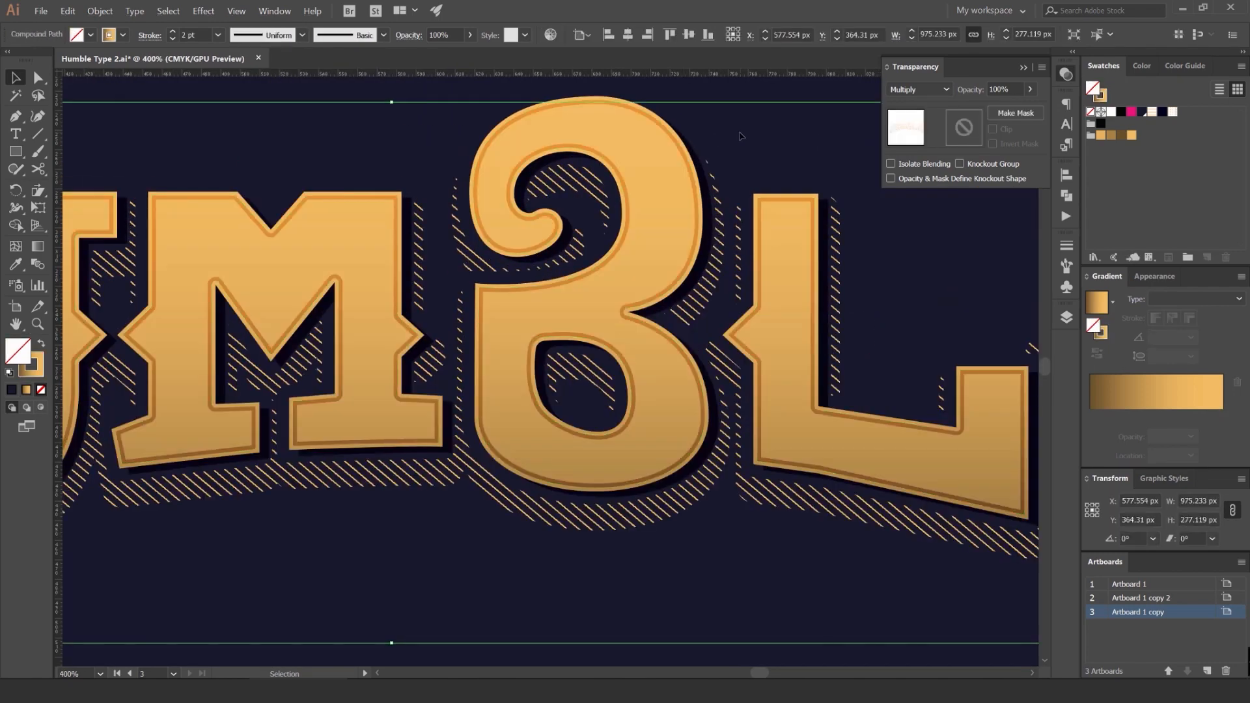
# Step: Fill the inset lettering path with the polka-dot pattern swatch, keeping its gradient stroke
pyautogui.click(1172, 112)
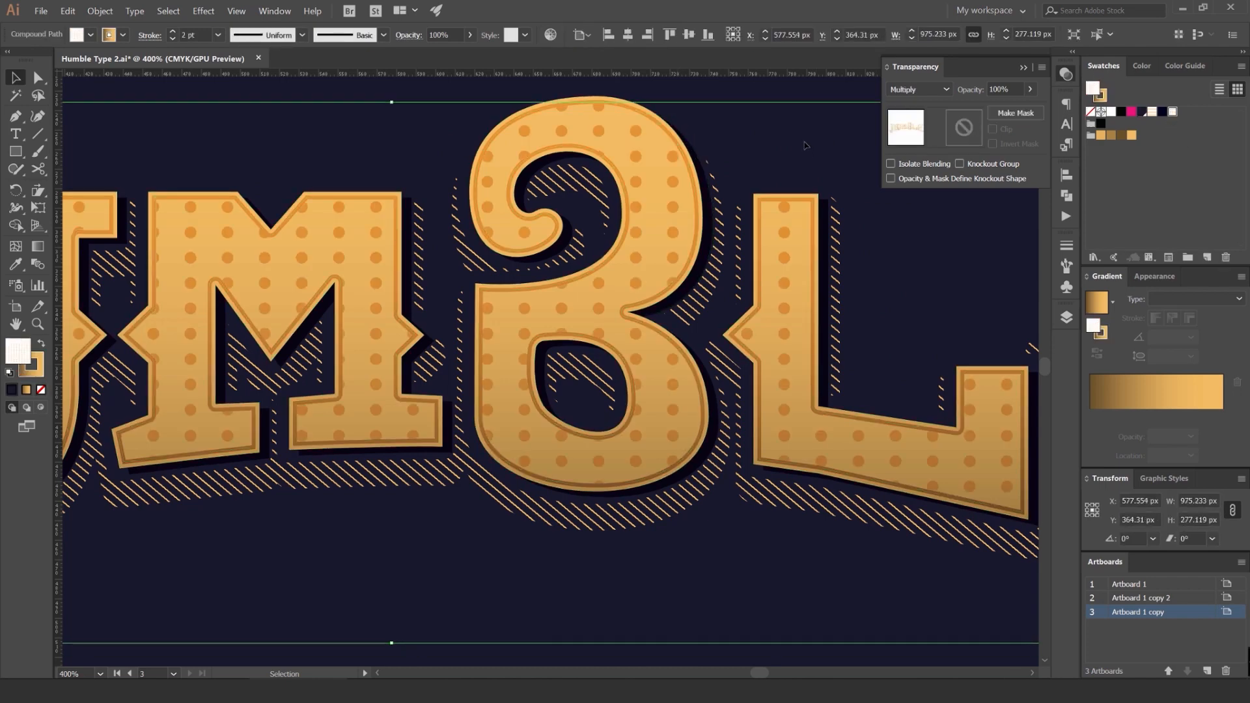
pyautogui.scroll(-5, 791, 138)
pyautogui.scroll(2, 733, 137)
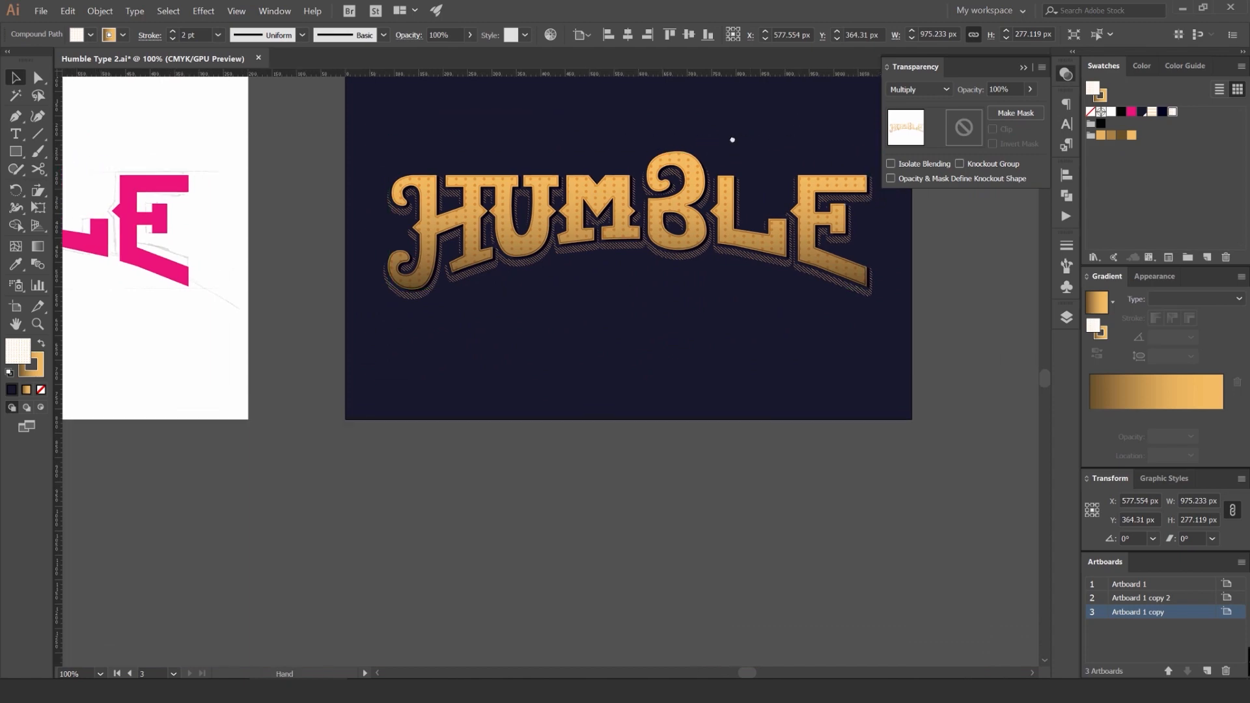
pyautogui.scroll(3, 687, 166)
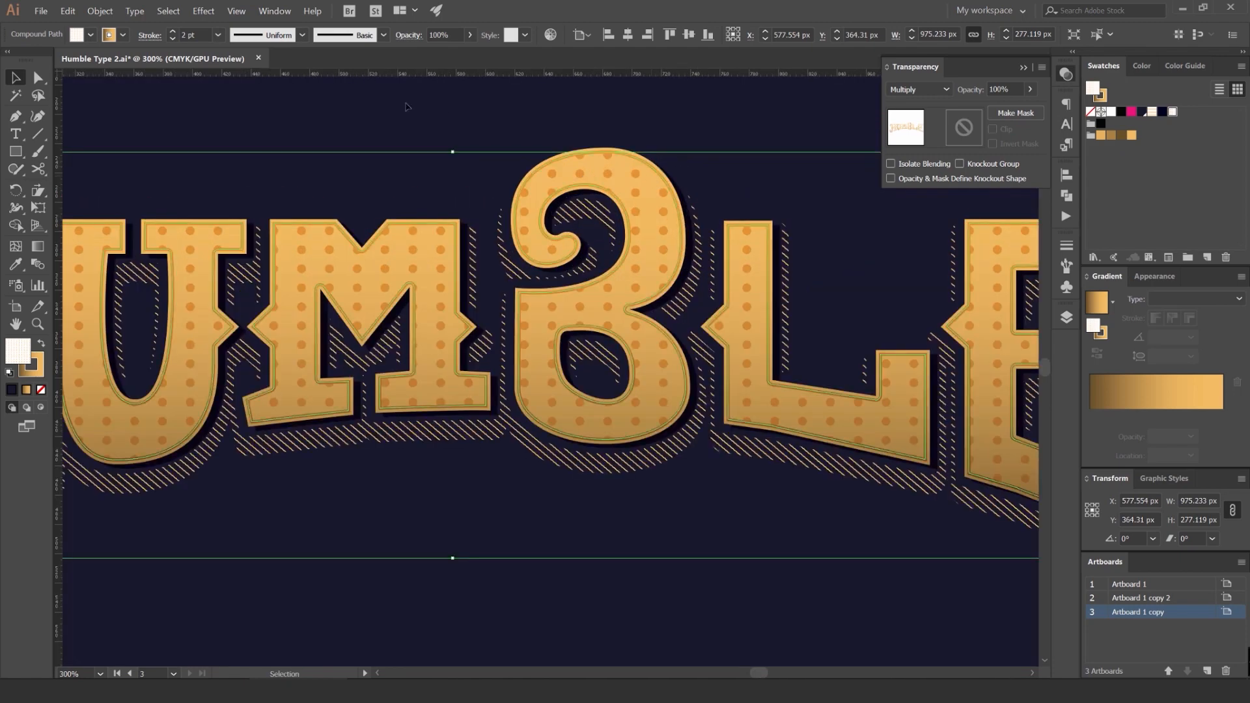
# Step: Scale the lettering's polka-dot pattern uniformly to 40%, with Transform Objects off and Transform Patterns on
pyautogui.click(100, 11)
pyautogui.moveTo(130, 25)
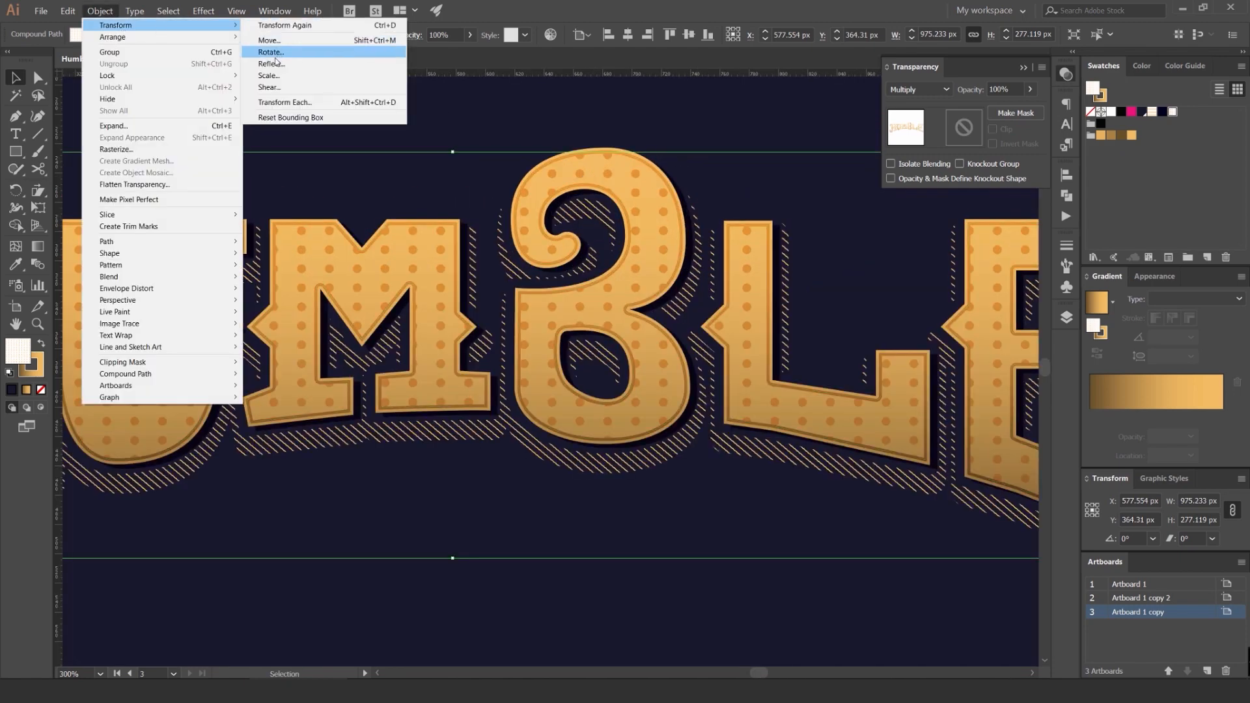
pyautogui.click(273, 76)
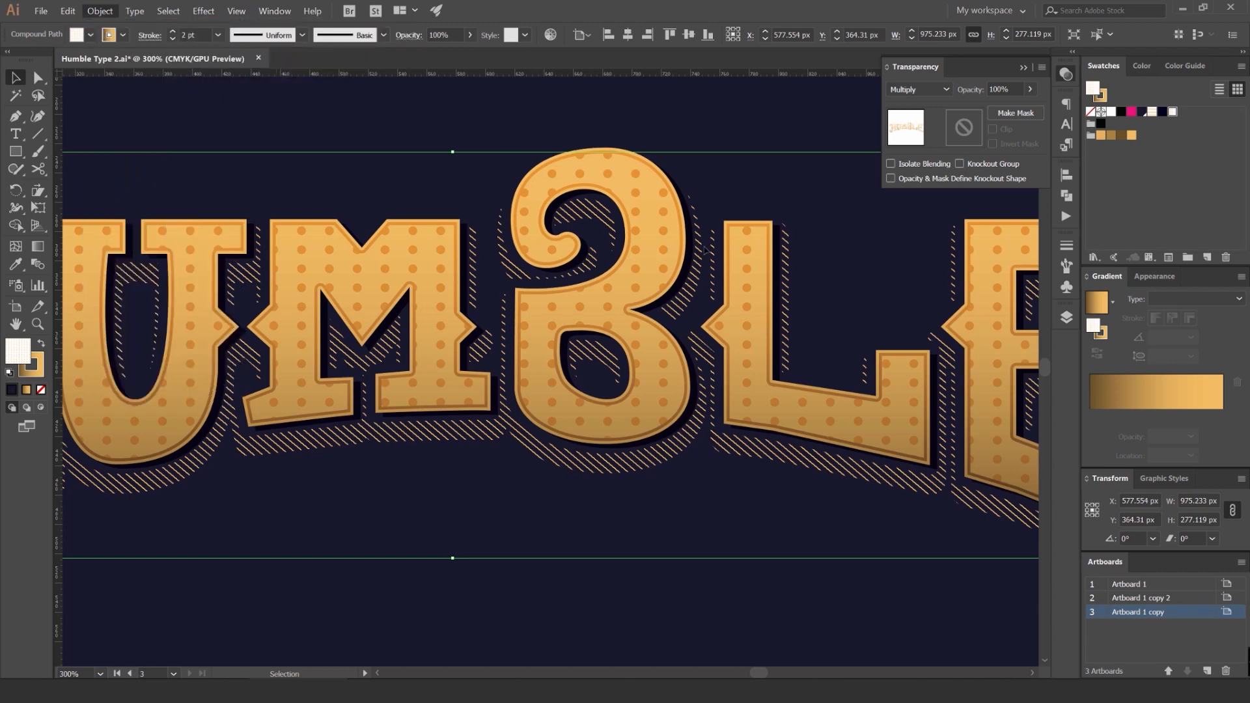
pyautogui.write('30')
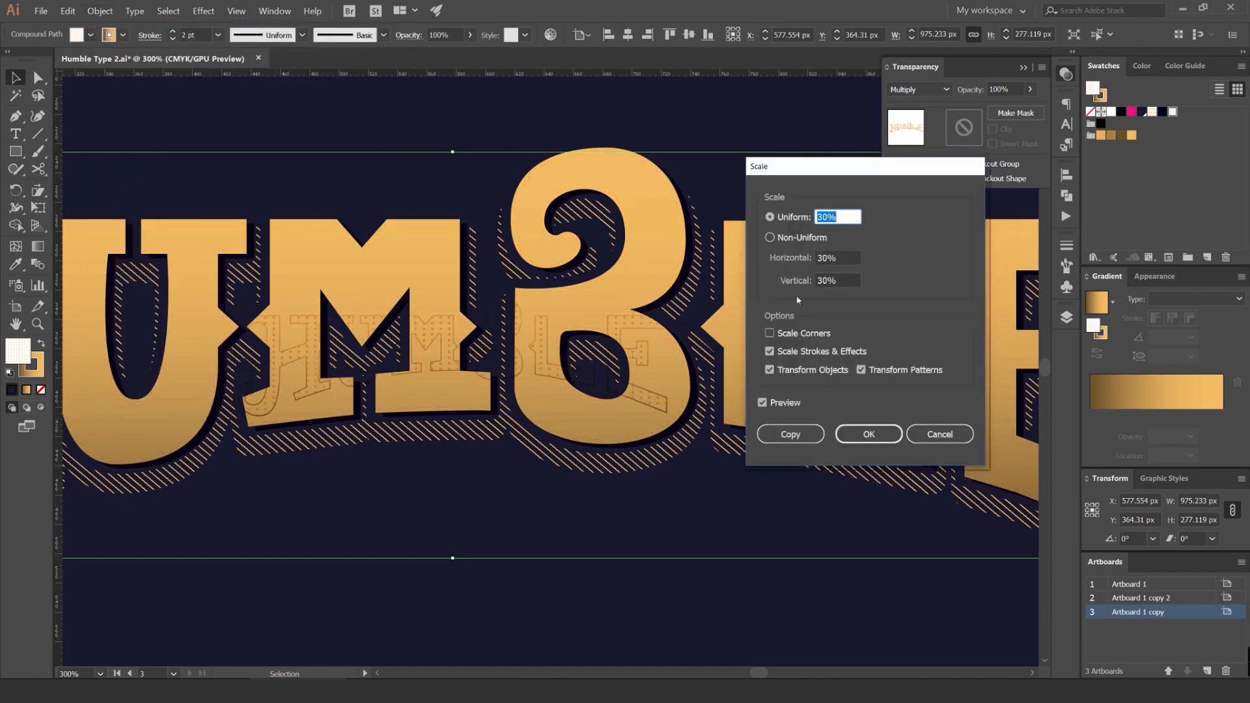
pyautogui.click(785, 374)
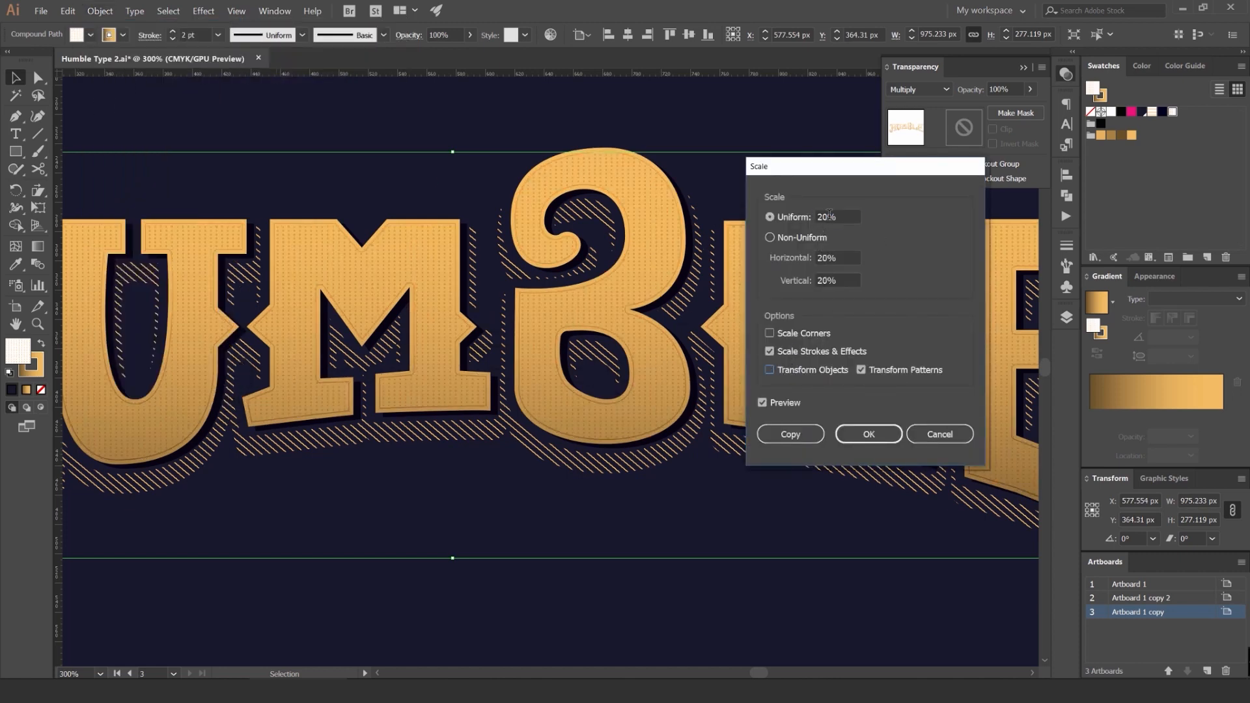
pyautogui.scroll(3, 830, 215)
pyautogui.scroll(-1, 829, 215)
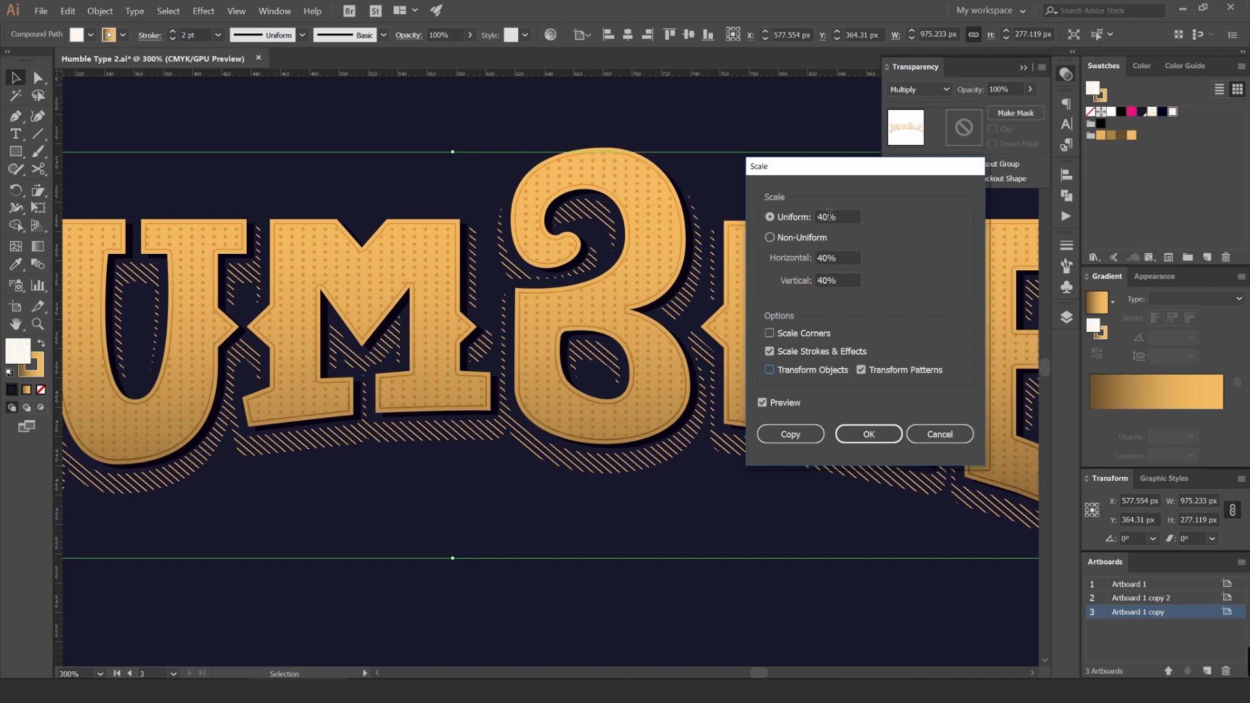
pyautogui.click(889, 435)
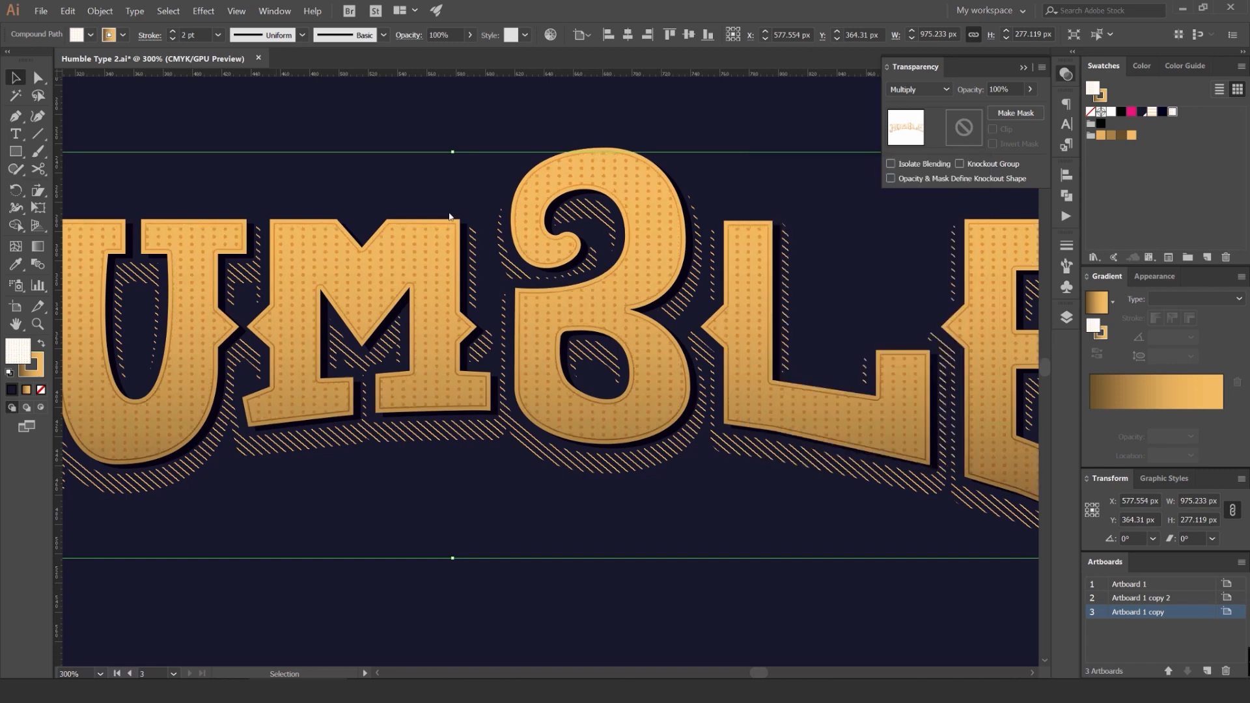
# Step: Rotate the polka-dot pattern inside the inset lettering path to a diagonal, with Transform Objects off and Transform Patterns on
pyautogui.click(101, 11)
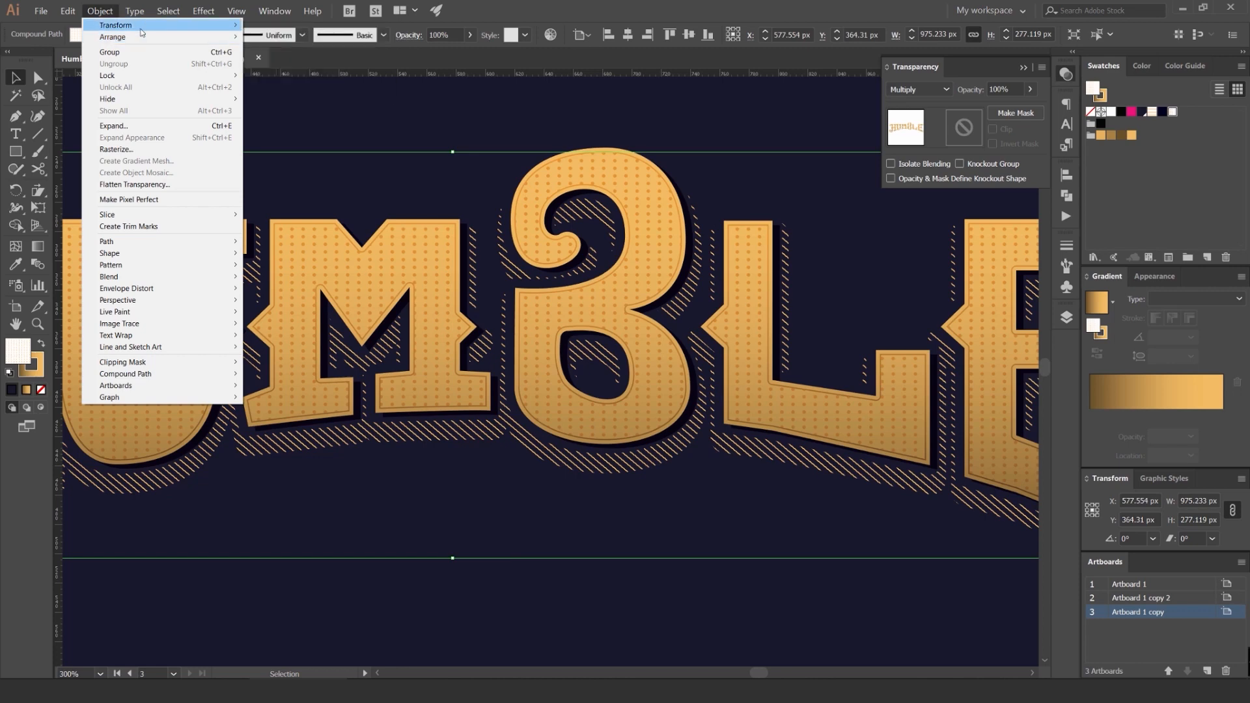
pyautogui.click(270, 52)
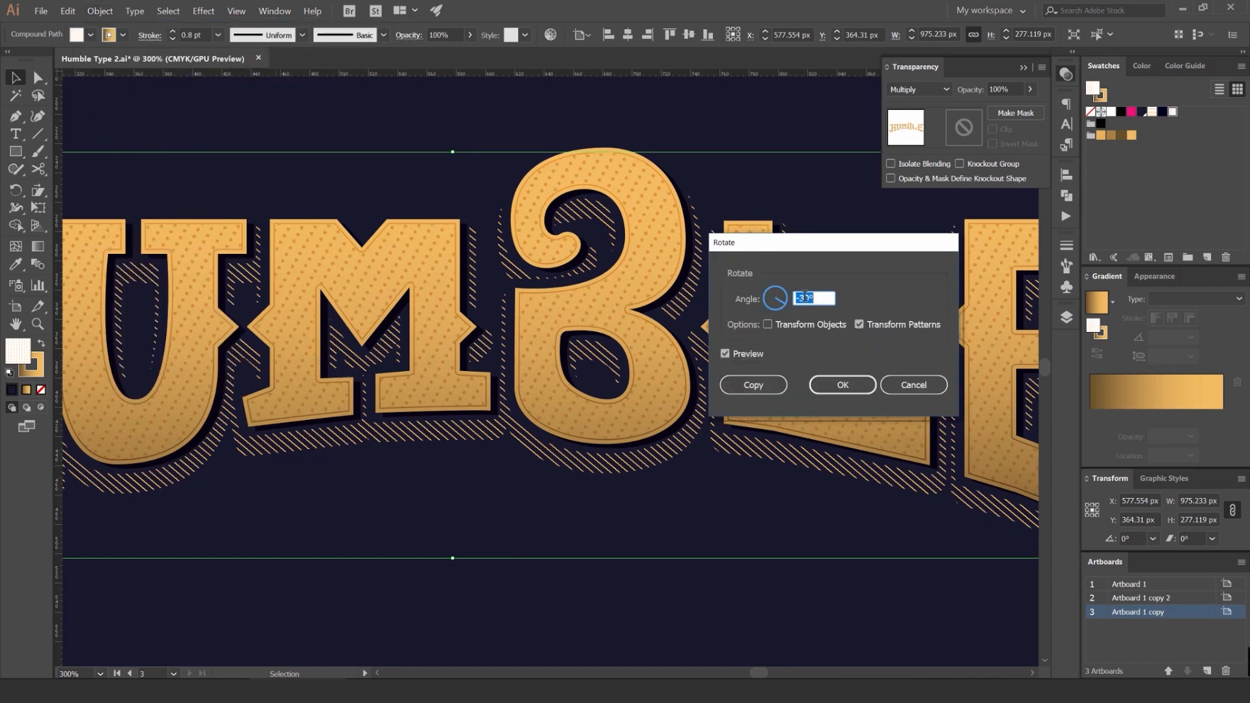
pyautogui.click(836, 383)
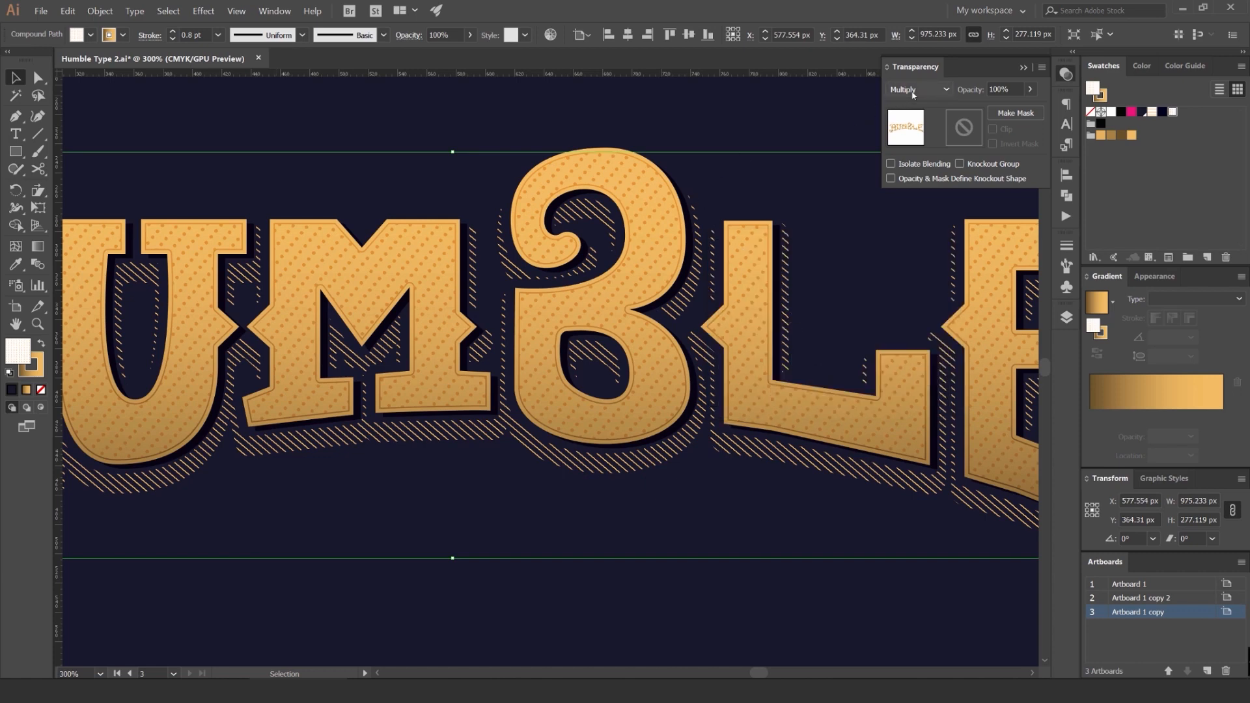
# Step: Compare blend modes such as Lighten and Screen on the dotted inset path, and set it to Color Burn
pyautogui.scroll(-2, 912, 90)
pyautogui.scroll(1, 912, 90)
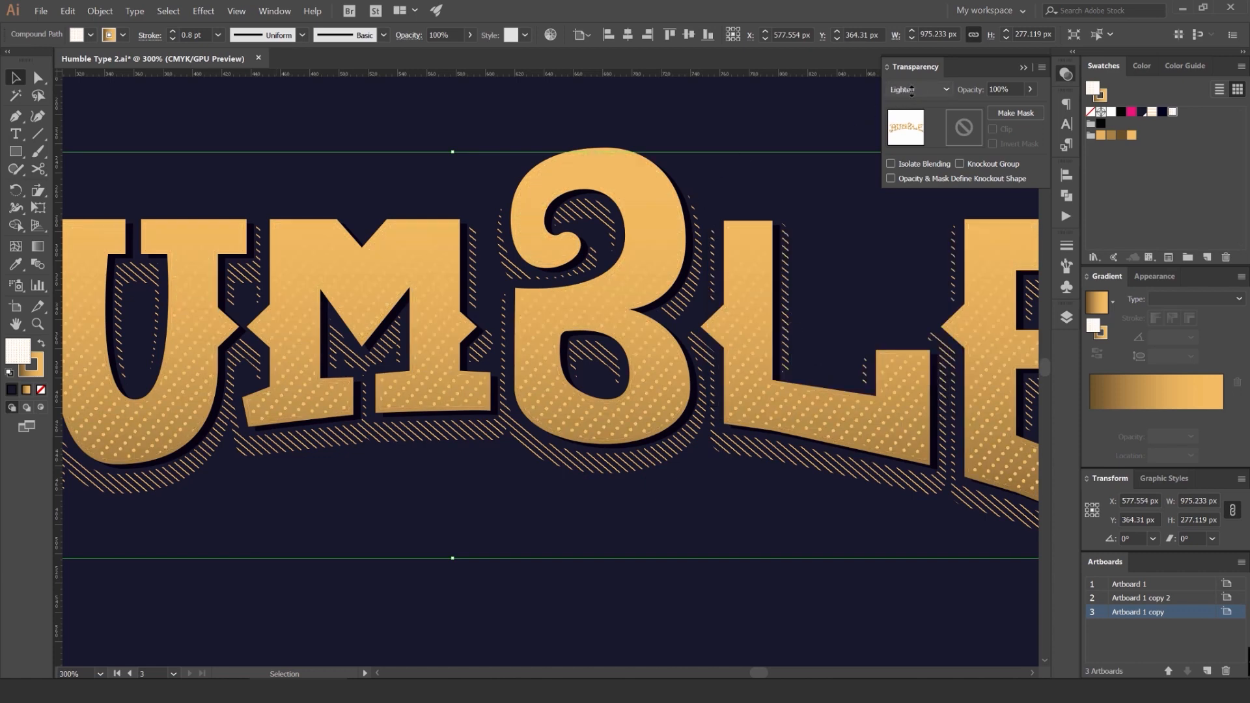
pyautogui.scroll(-1, 786, 129)
pyautogui.scroll(-1, 786, 129)
pyautogui.scroll(-2, 925, 89)
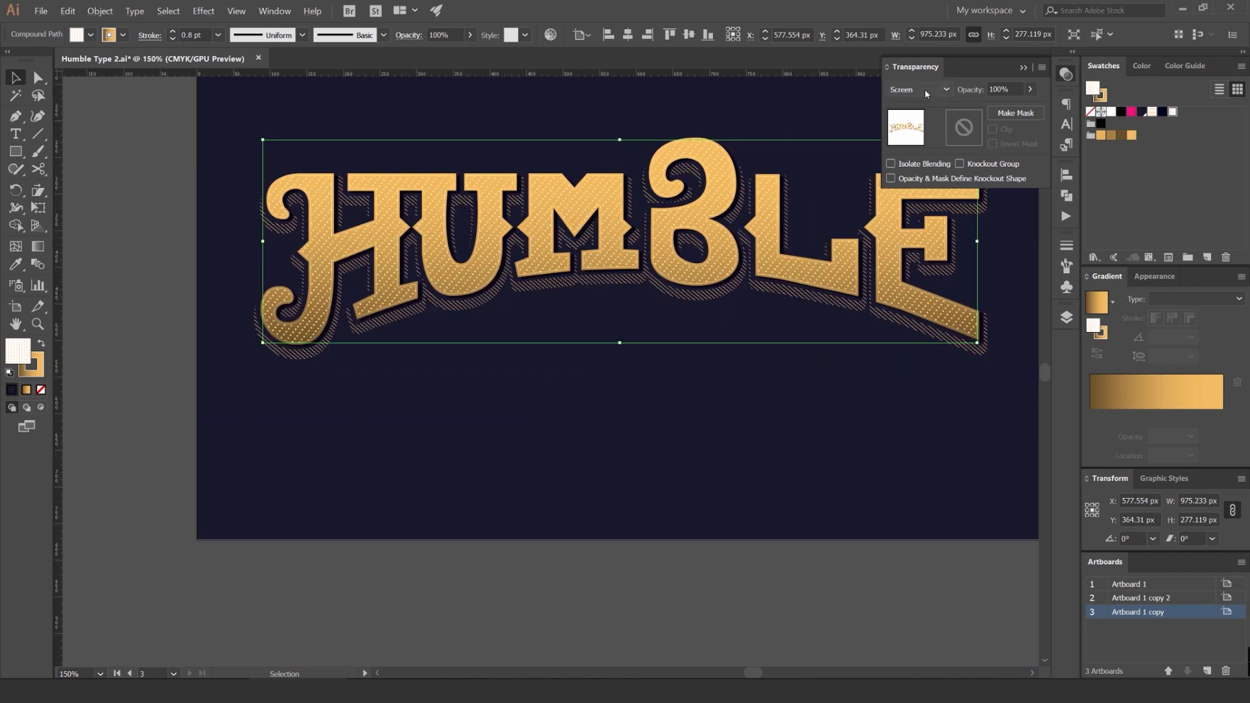
pyautogui.scroll(-1, 925, 90)
pyautogui.scroll(-1, 926, 91)
pyautogui.scroll(7, 925, 89)
pyautogui.scroll(-1, 924, 90)
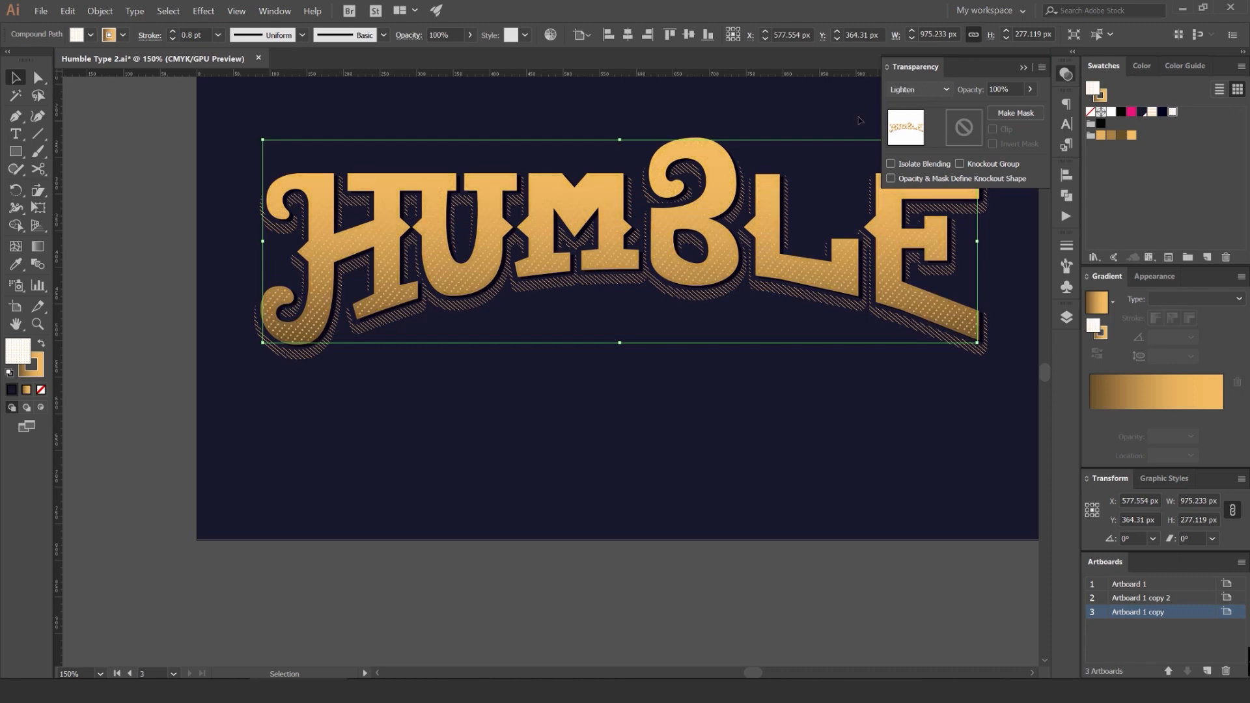
pyautogui.scroll(2, 750, 132)
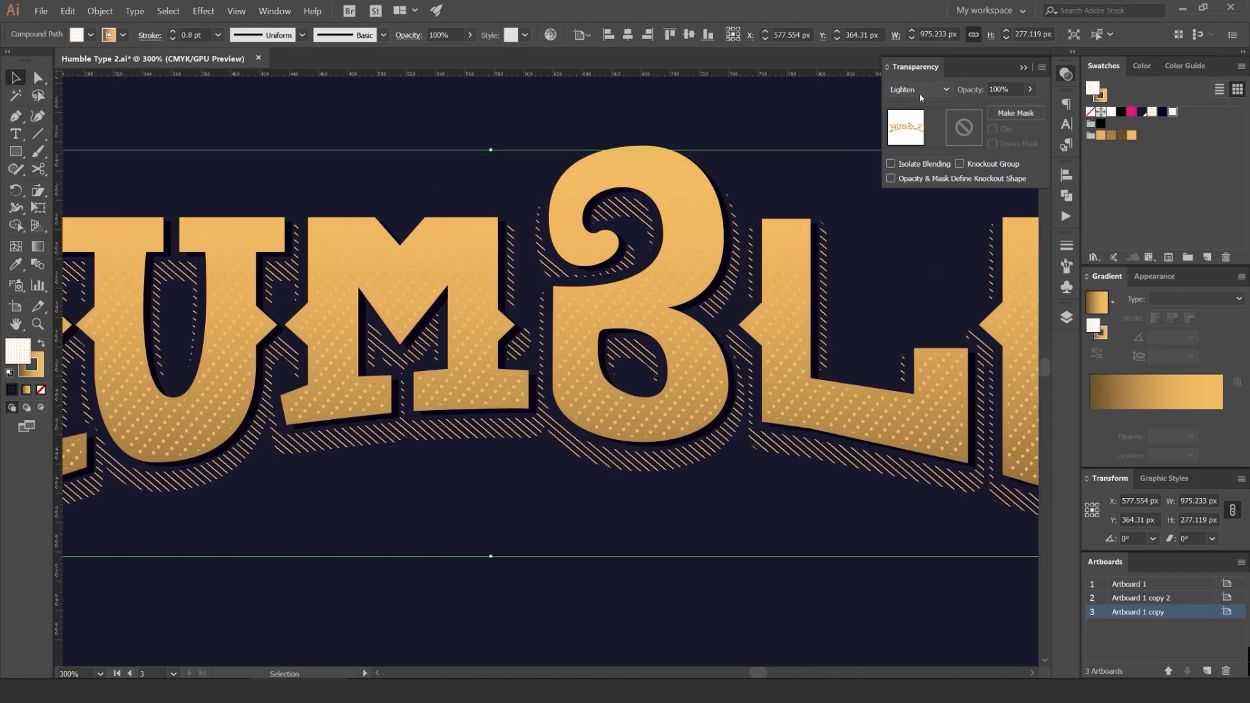
pyautogui.scroll(2, 920, 91)
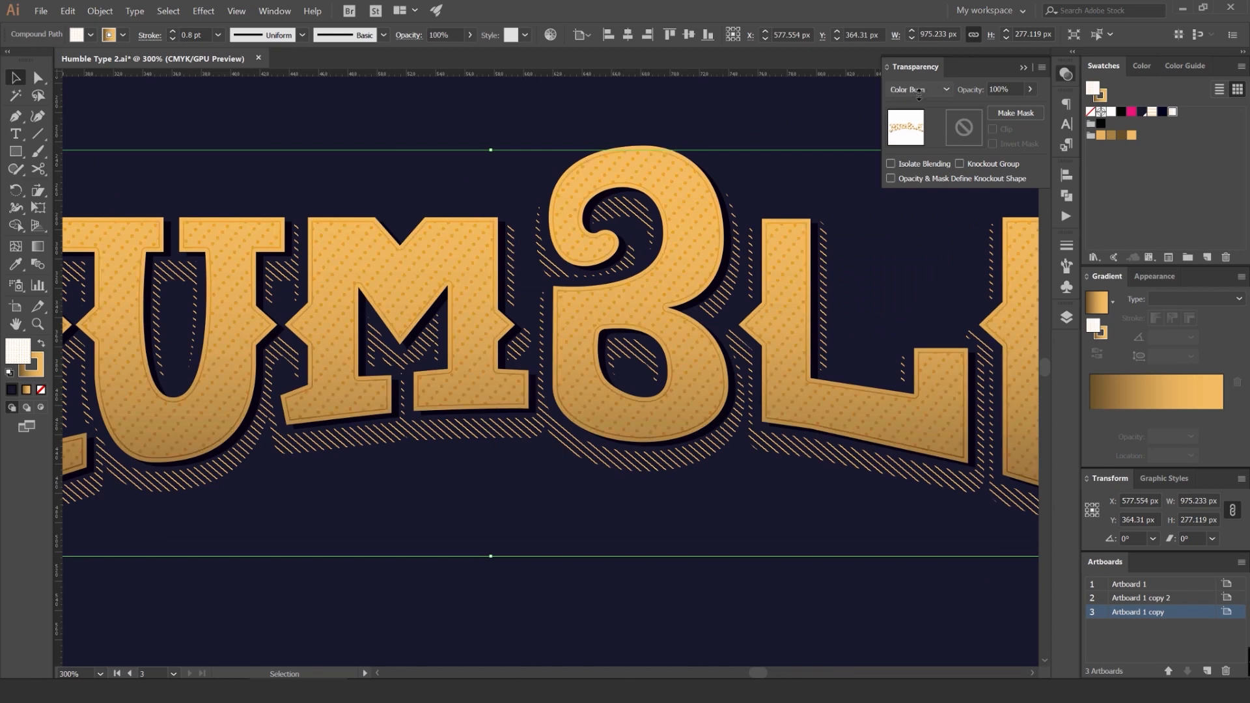
pyautogui.click(759, 109)
# Step: Examine the Color Burn dot pattern and inset outline across the HUMBLE lettering, up close and on the whole artboard
pyautogui.scroll(-5, 743, 112)
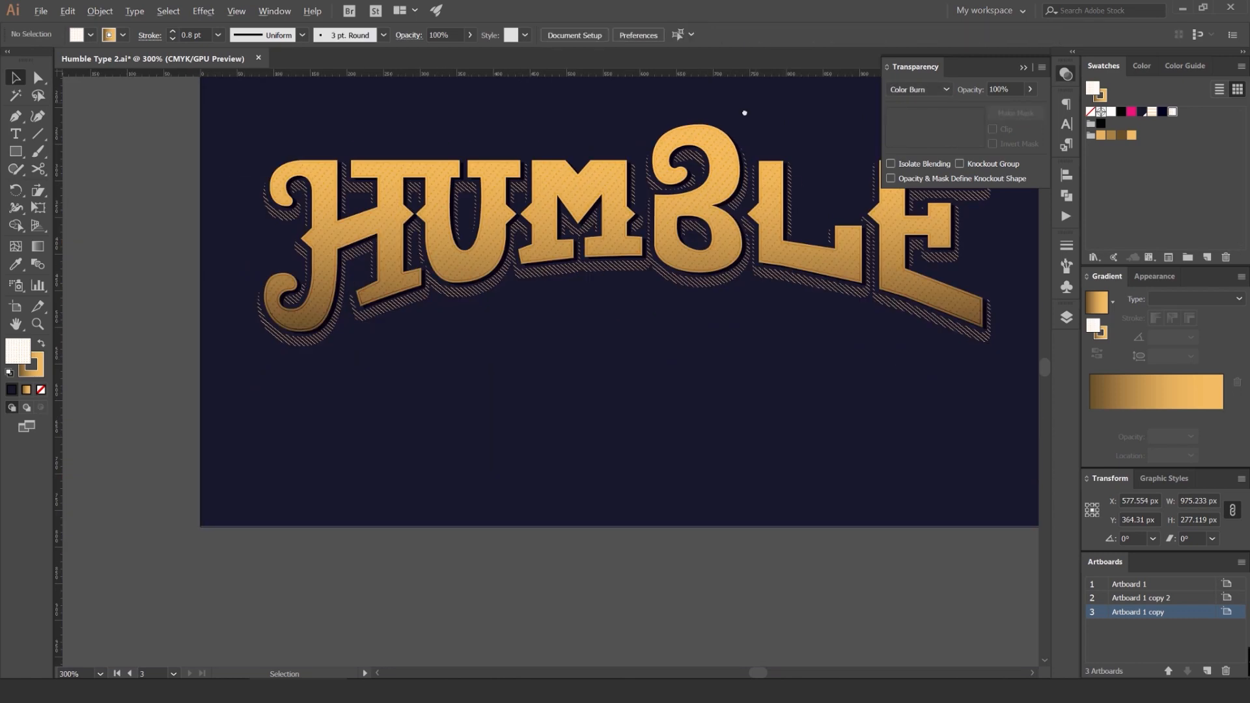
pyautogui.scroll(5, 716, 125)
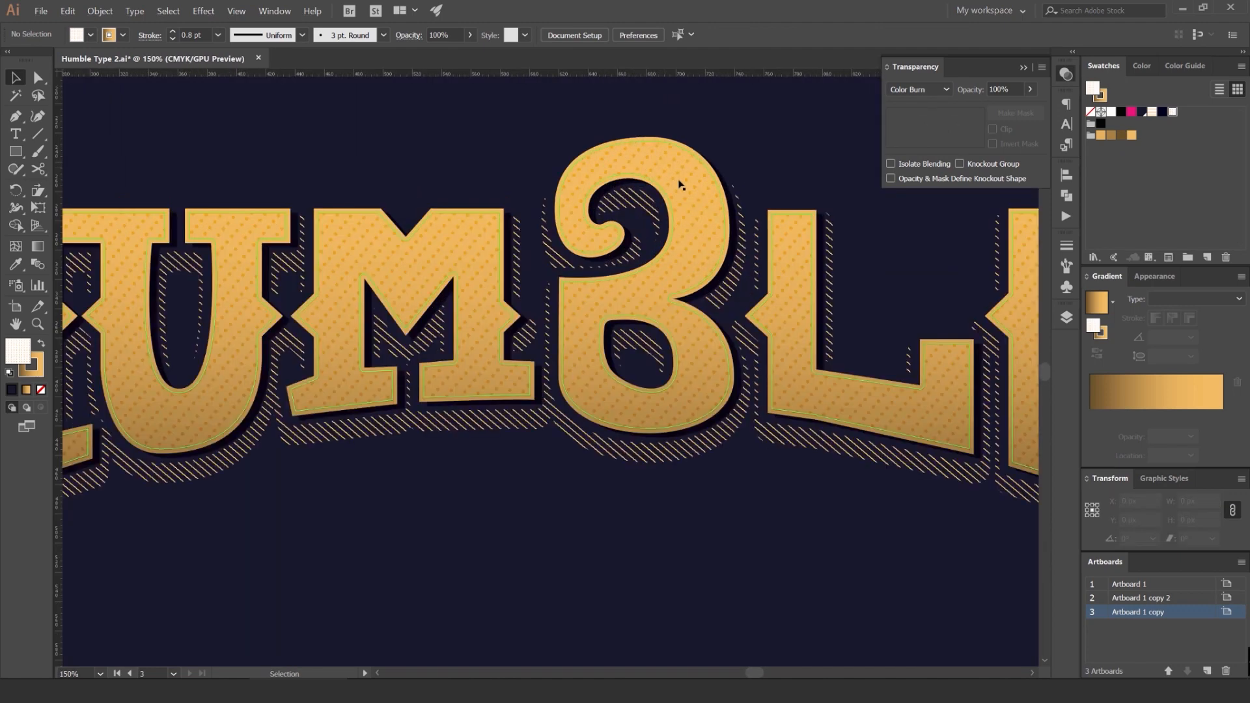
pyautogui.scroll(-4, 678, 187)
pyautogui.scroll(-1, 711, 171)
pyautogui.moveTo(712, 168); pyautogui.dragTo(676, 225)
pyautogui.scroll(1, 671, 223)
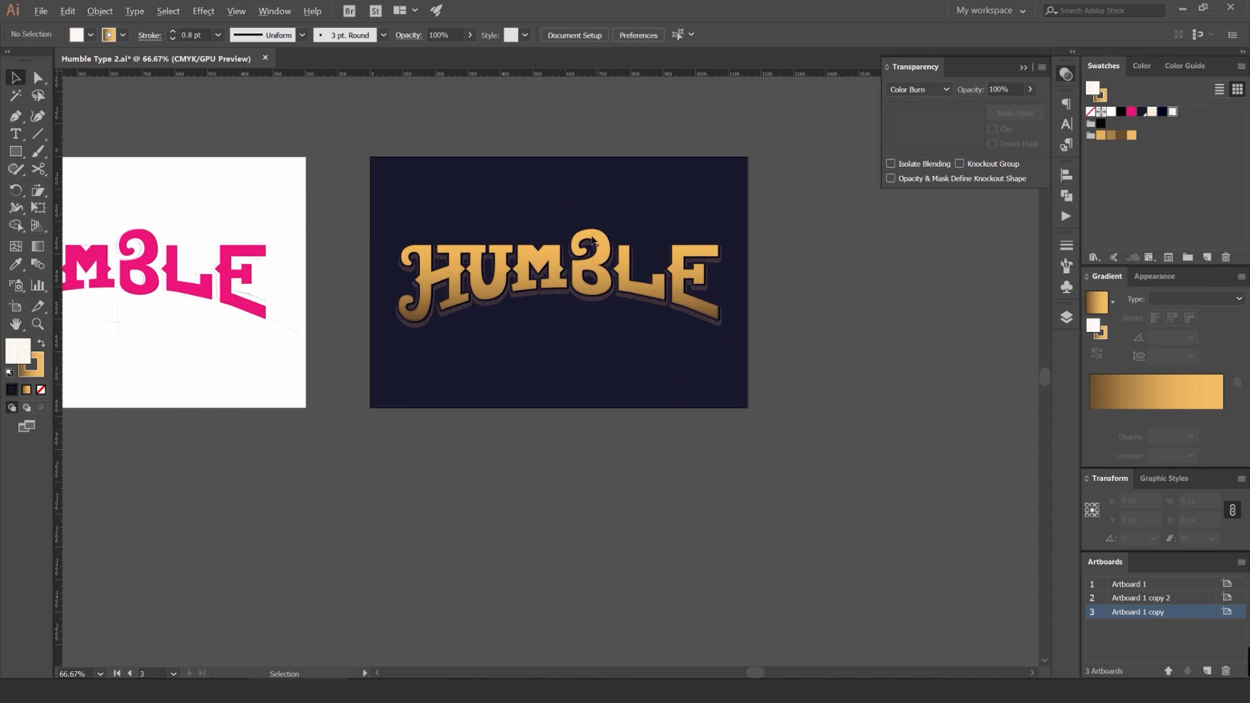
pyautogui.scroll(6, 594, 245)
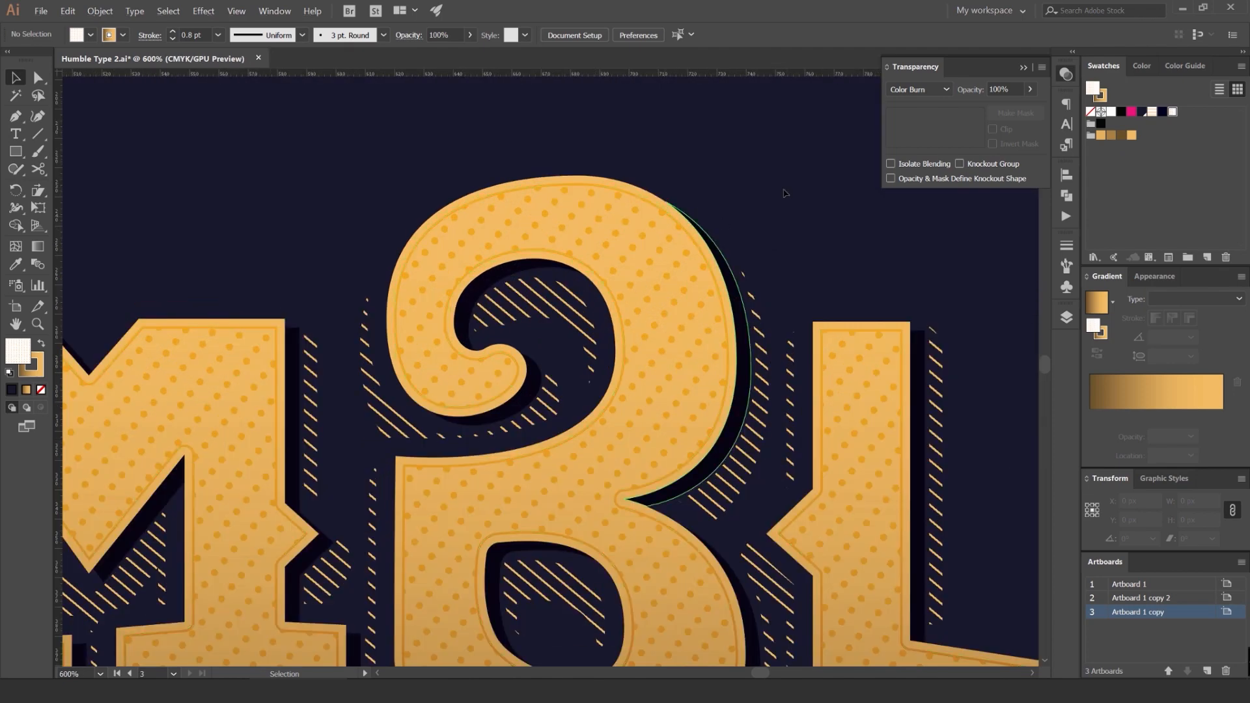
pyautogui.scroll(-3, 786, 194)
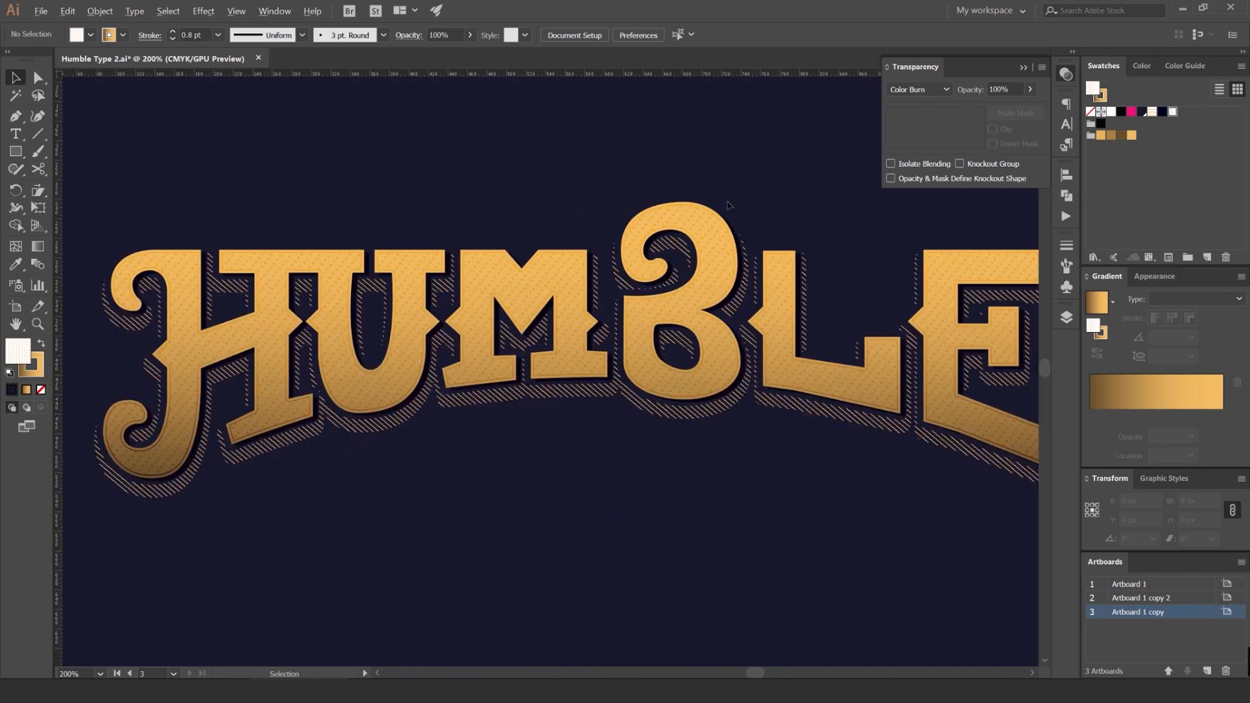
pyautogui.scroll(3, 728, 205)
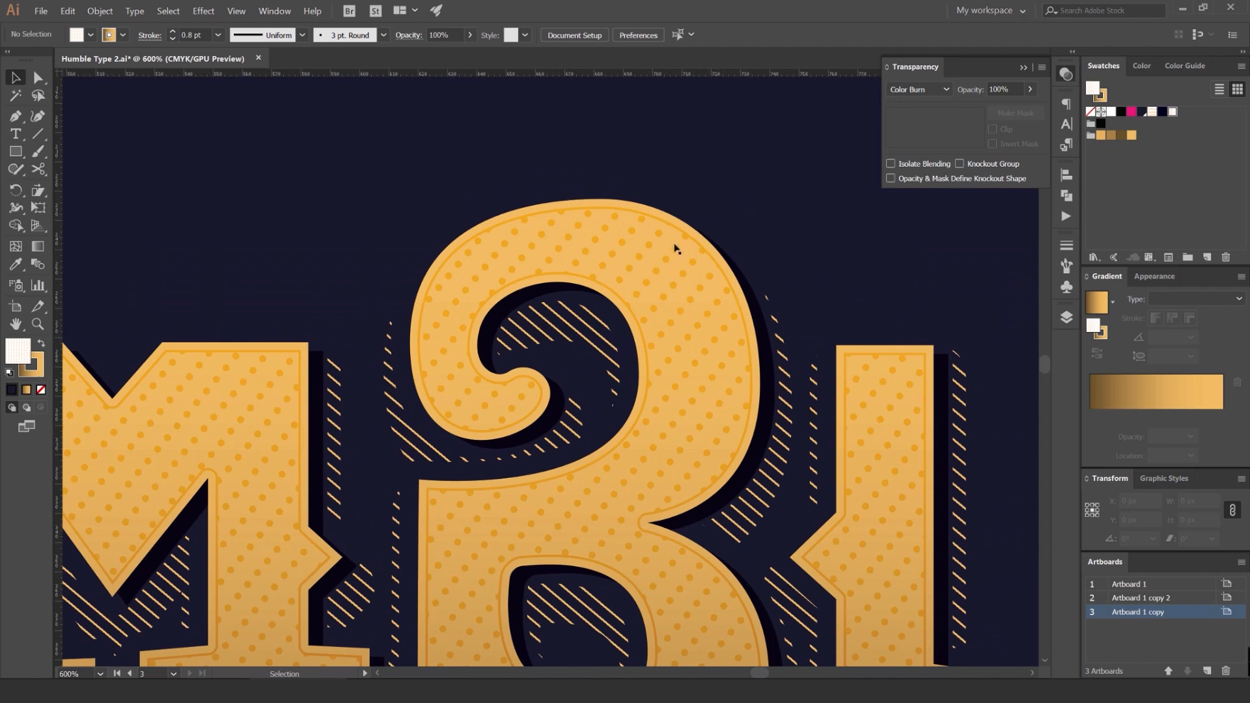
pyautogui.scroll(-2, 766, 210)
pyautogui.keyDown('alt'); pyautogui.scroll(-1, 765, 210); pyautogui.keyUp('alt')
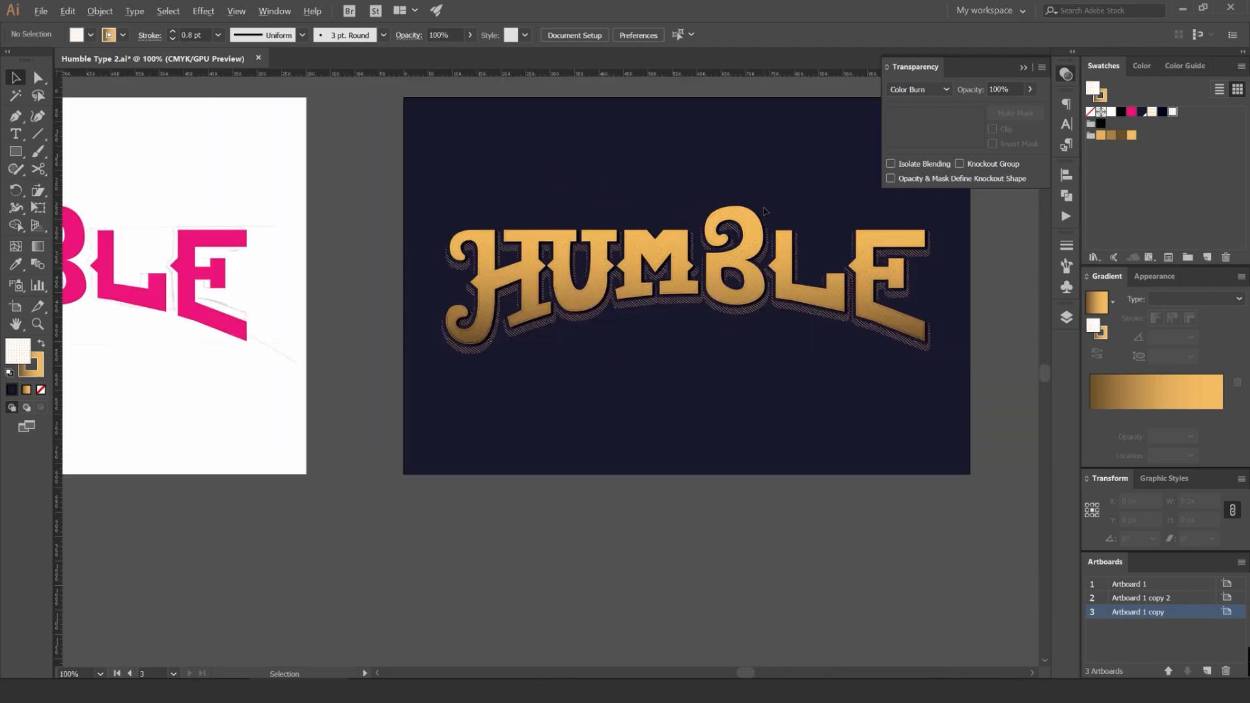
pyautogui.keyDown('alt'); pyautogui.scroll(1, 760, 211); pyautogui.keyUp('alt')
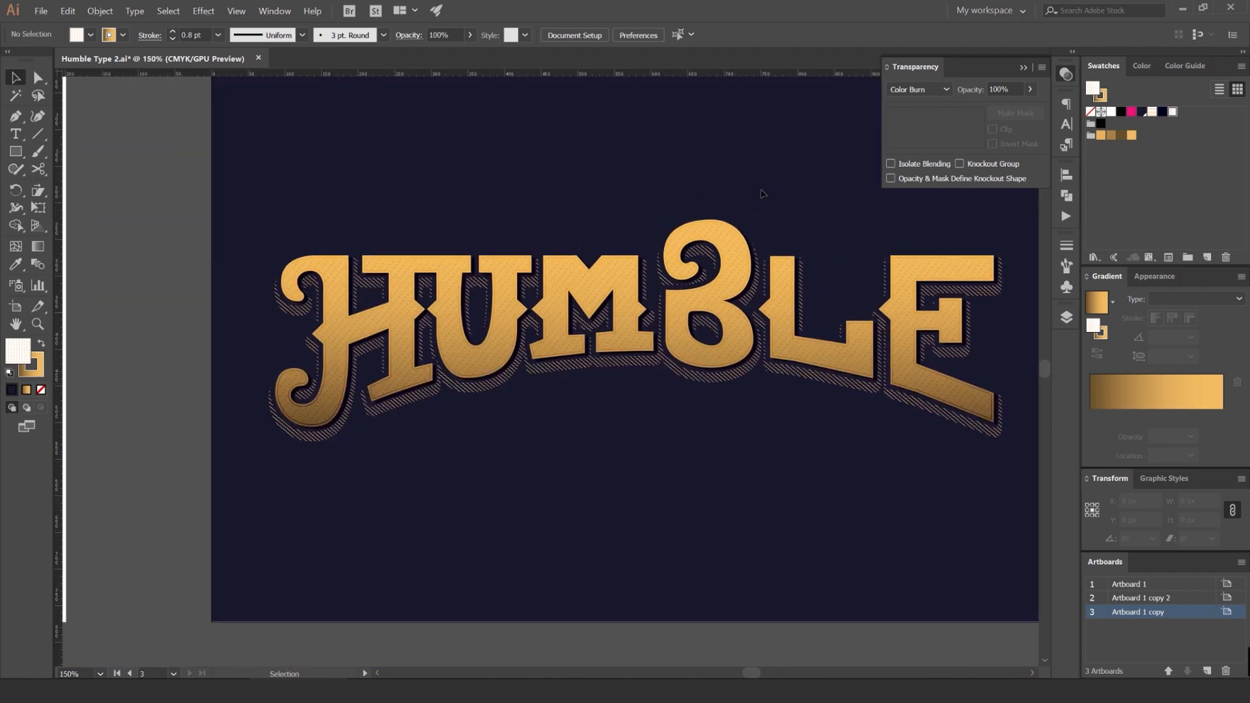
pyautogui.moveTo(801, 183); pyautogui.dragTo(745, 172)
pyautogui.click(1066, 74)
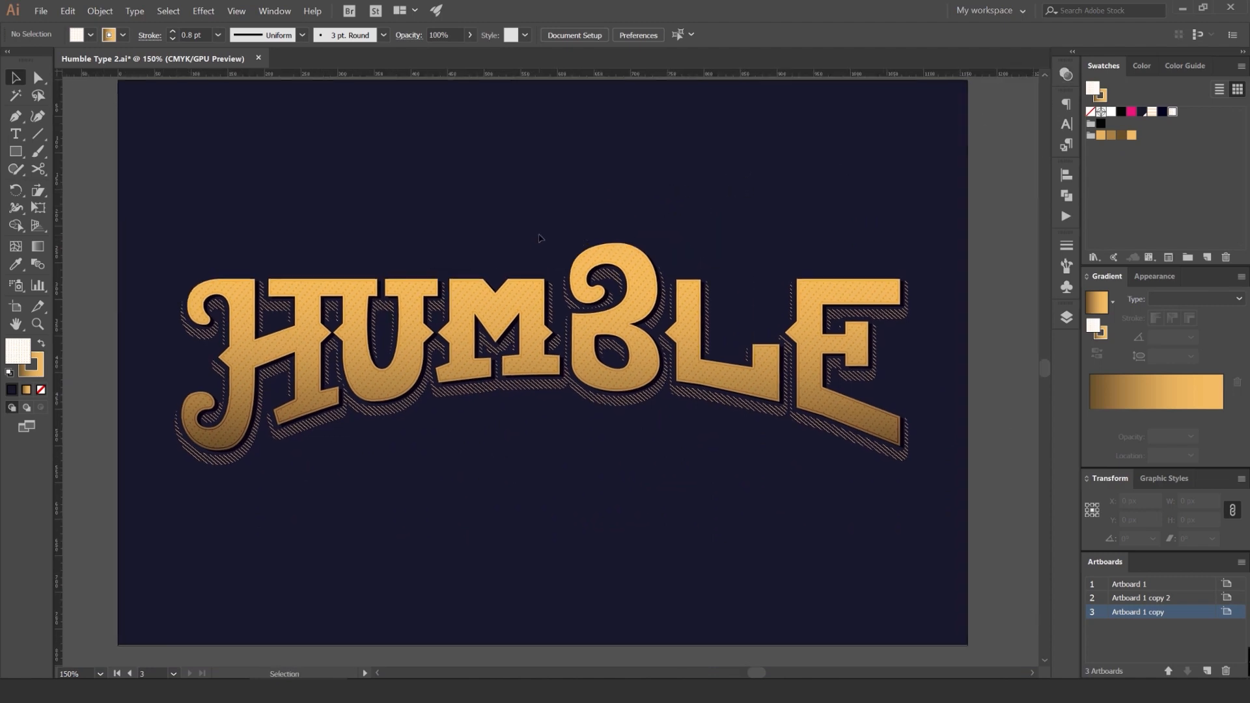
# Step: Select the gold lettering compound path and place a copy of it in the same position, in front of the dotted artwork
pyautogui.keyDown('alt'); pyautogui.scroll(8, 543, 324); pyautogui.keyUp('alt')
pyautogui.click(544, 322)
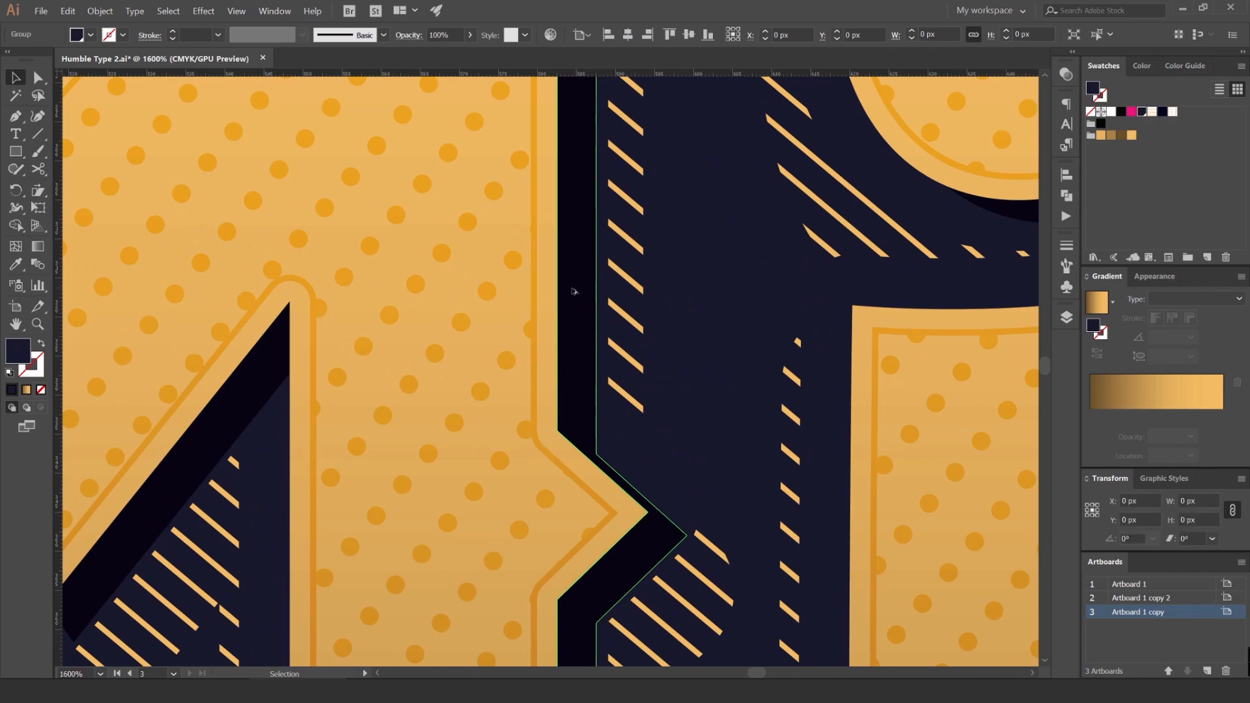
pyautogui.keyDown('alt'); pyautogui.scroll(-1, 543, 321); pyautogui.keyUp('alt')
pyautogui.keyDown('alt'); pyautogui.scroll(-1, 566, 253); pyautogui.keyUp('alt')
pyautogui.click(523, 163)
pyautogui.keyDown('alt'); pyautogui.scroll(-1, 523, 161); pyautogui.keyUp('alt')
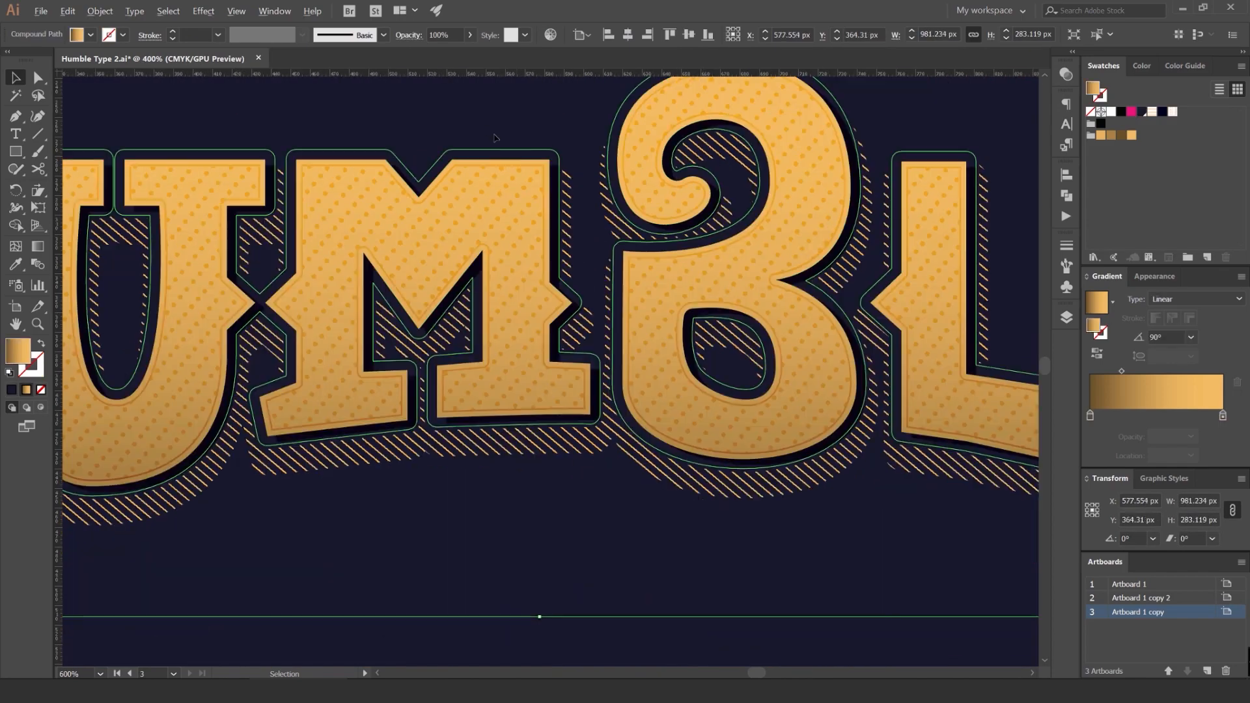
pyautogui.moveTo(497, 137); pyautogui.dragTo(625, 146)
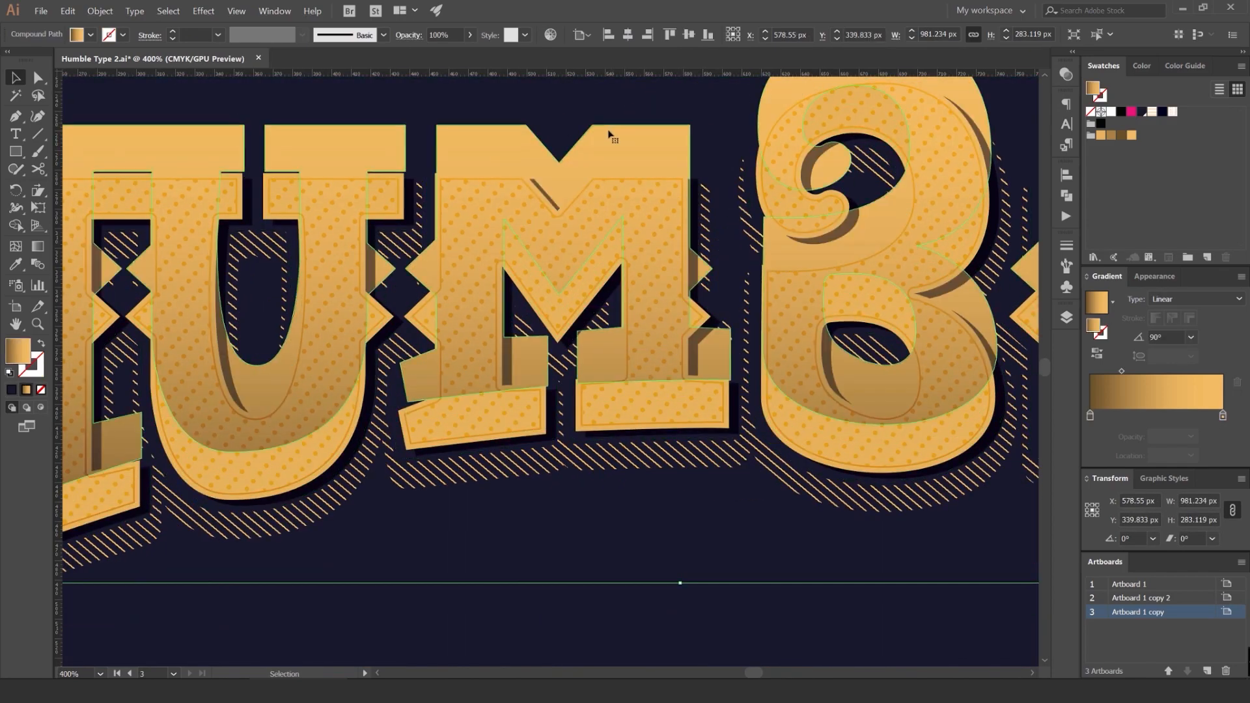
pyautogui.press('a')
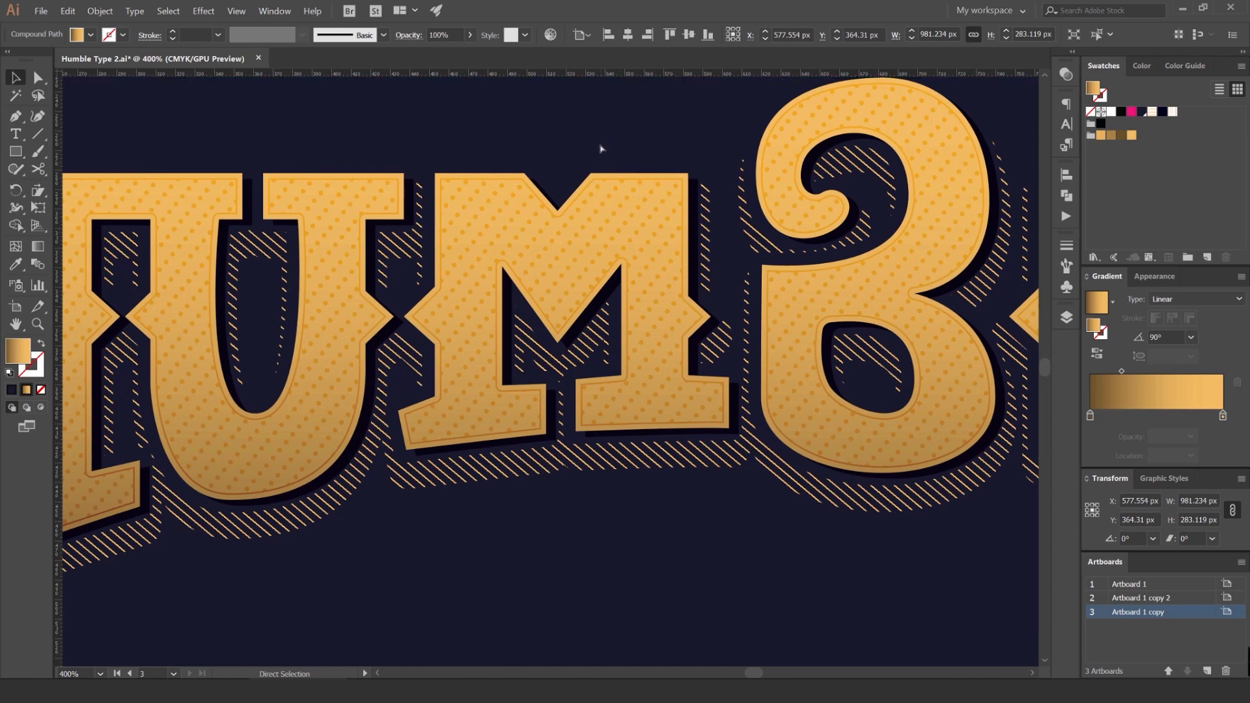
pyautogui.press('v')
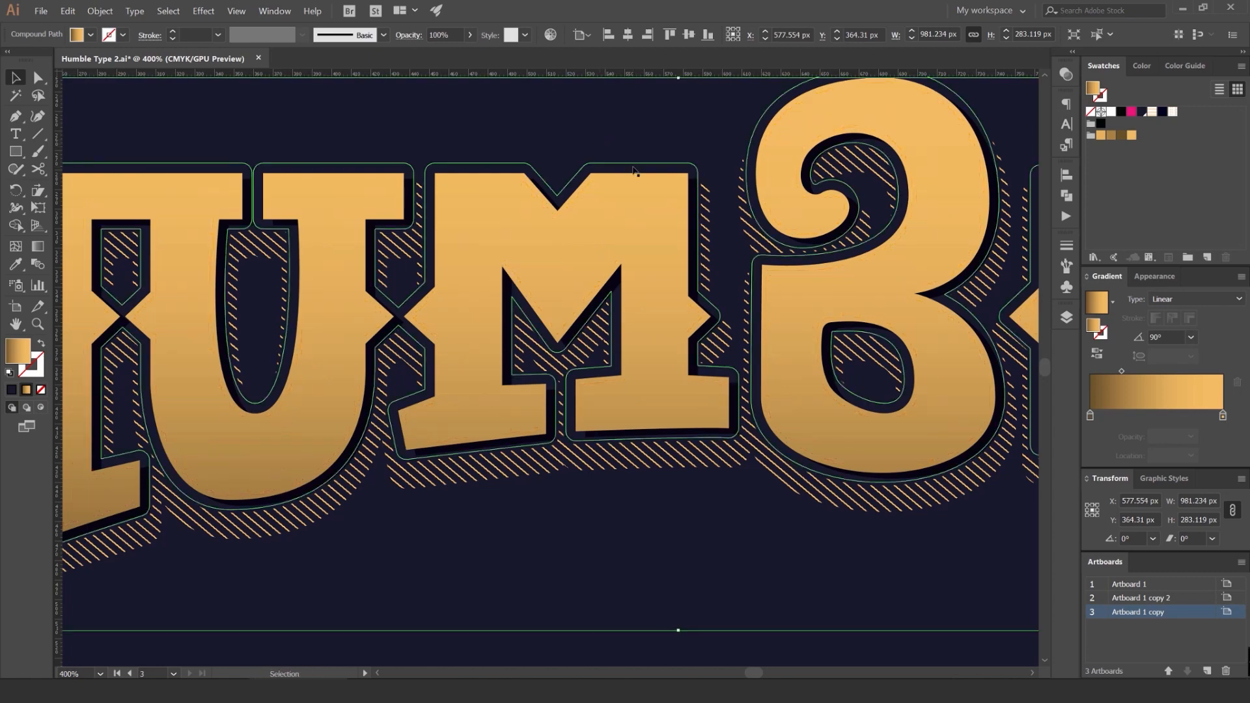
# Step: Fill the front copy of the gold lettering with white, keeping it in its original position
pyautogui.scroll(-2, 635, 238)
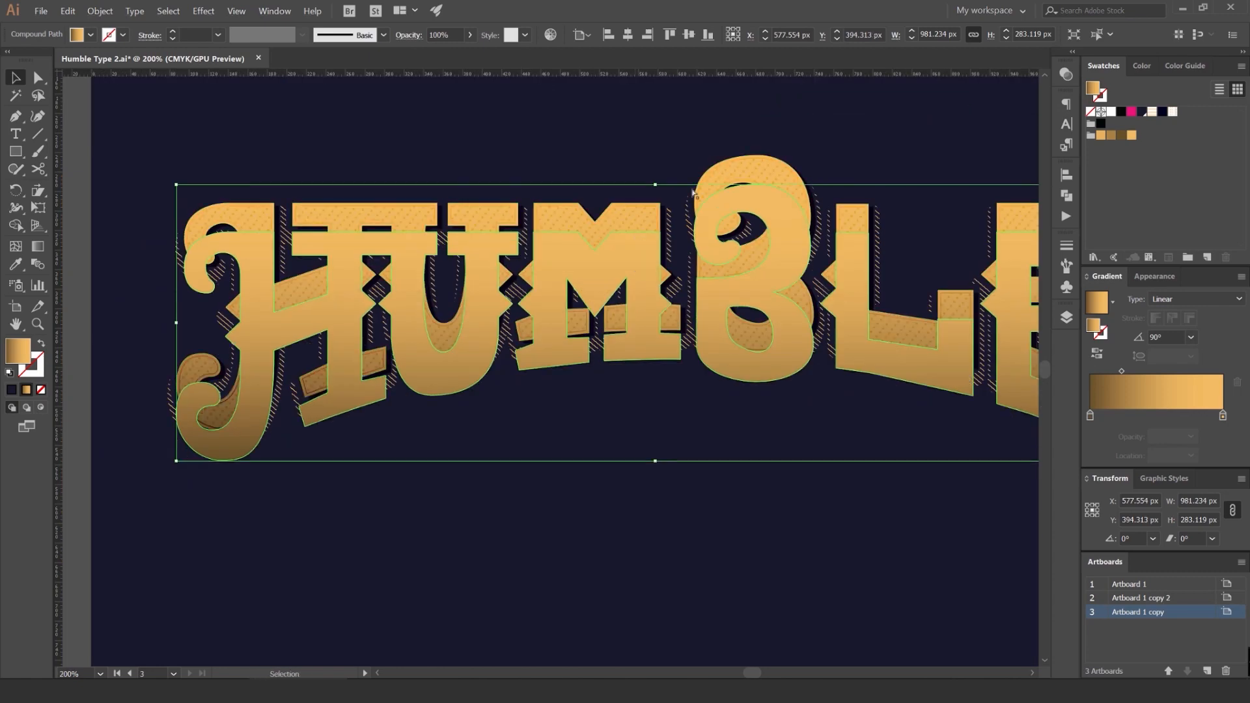
pyautogui.press('a')
pyautogui.hotkey('ctrl', 'z')
pyautogui.click(1111, 112)
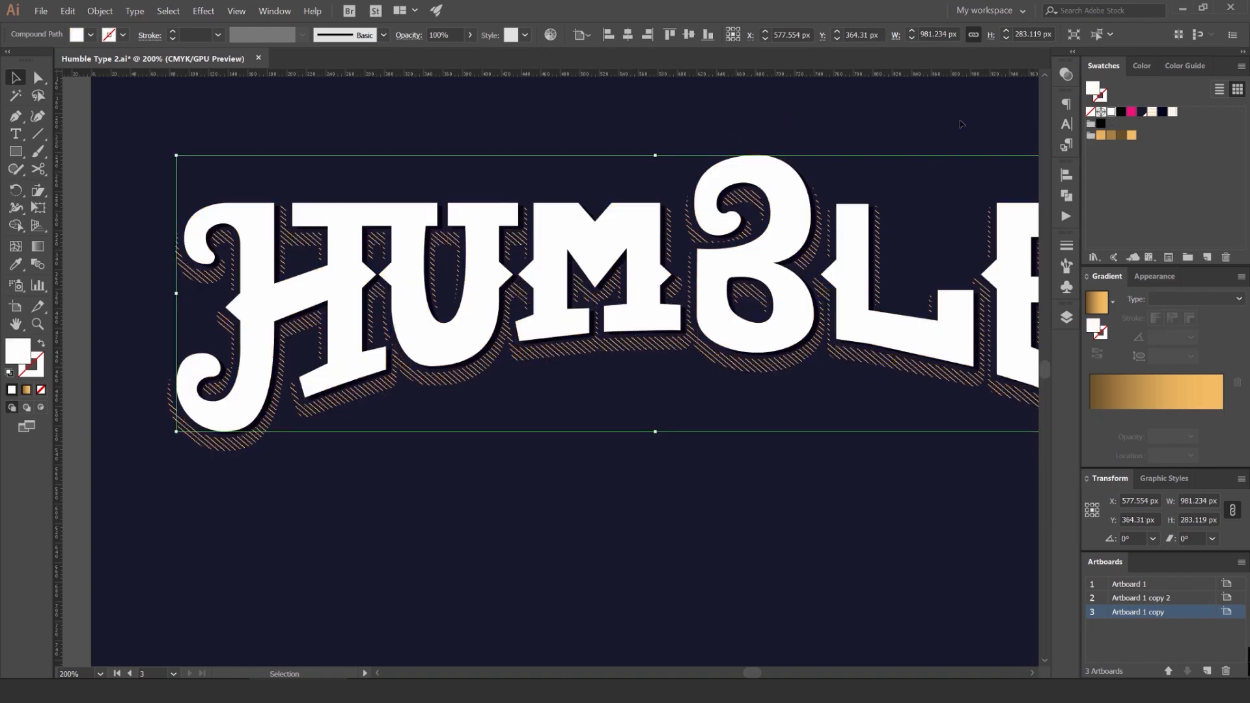
# Step: Nudge the white lettering copy 9 px left and 3 px down from the gold lettering
pyautogui.scroll(1, 431, 206)
pyautogui.moveTo(420, 190); pyautogui.dragTo(658, 172)
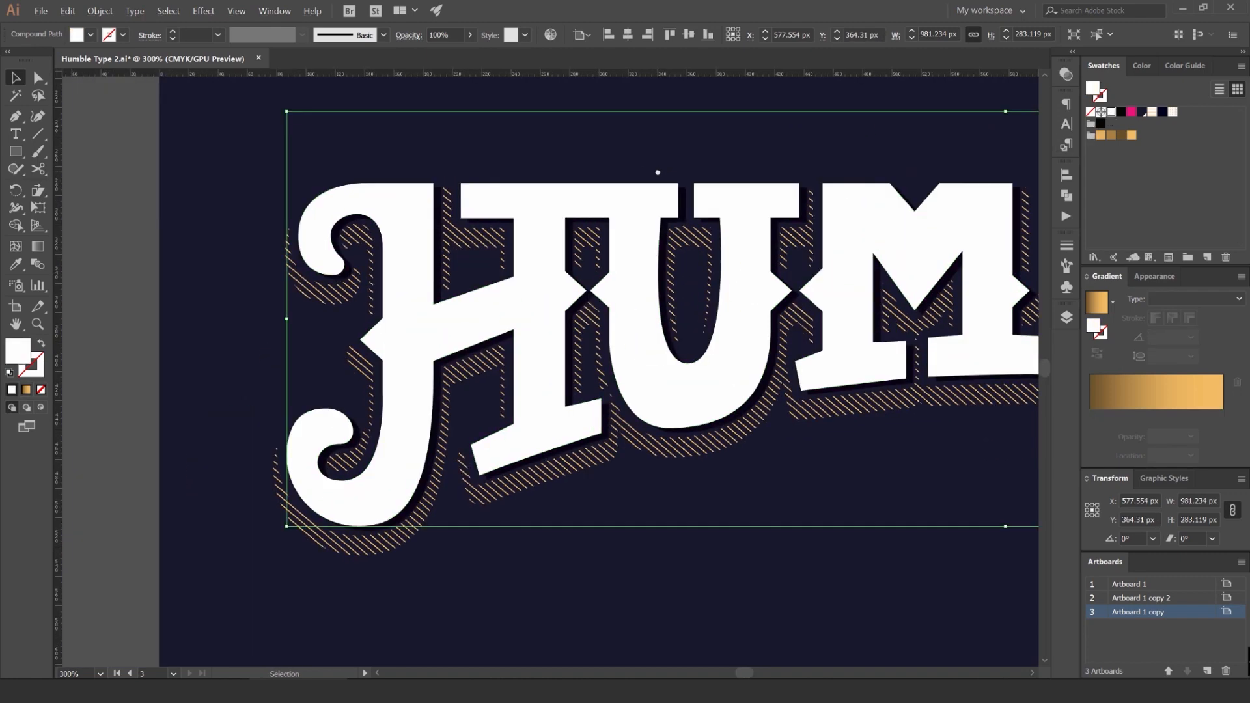
pyautogui.press('Right')
pyautogui.press('Left')
pyautogui.press('Left')
pyautogui.press('Left')
pyautogui.press('Left')
pyautogui.press('Left')
pyautogui.press('Left')
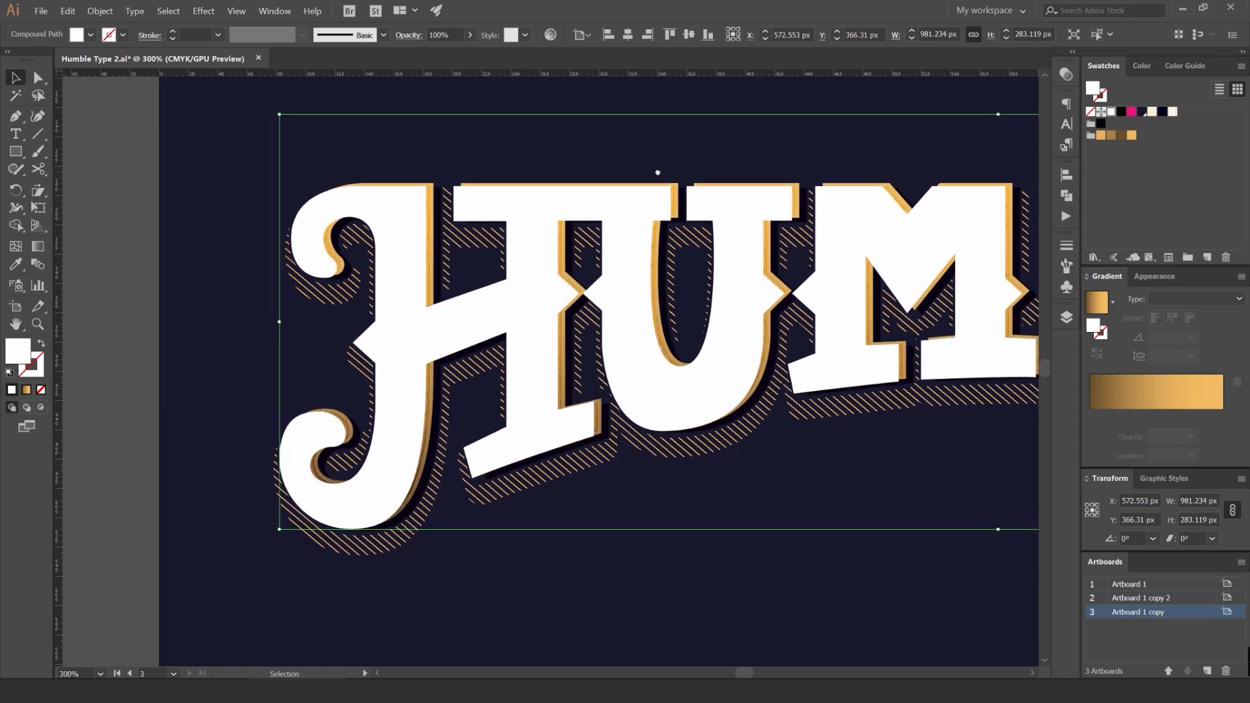
pyautogui.press('Left')
pyautogui.press('Left')
pyautogui.press('Left')
pyautogui.press('Down')
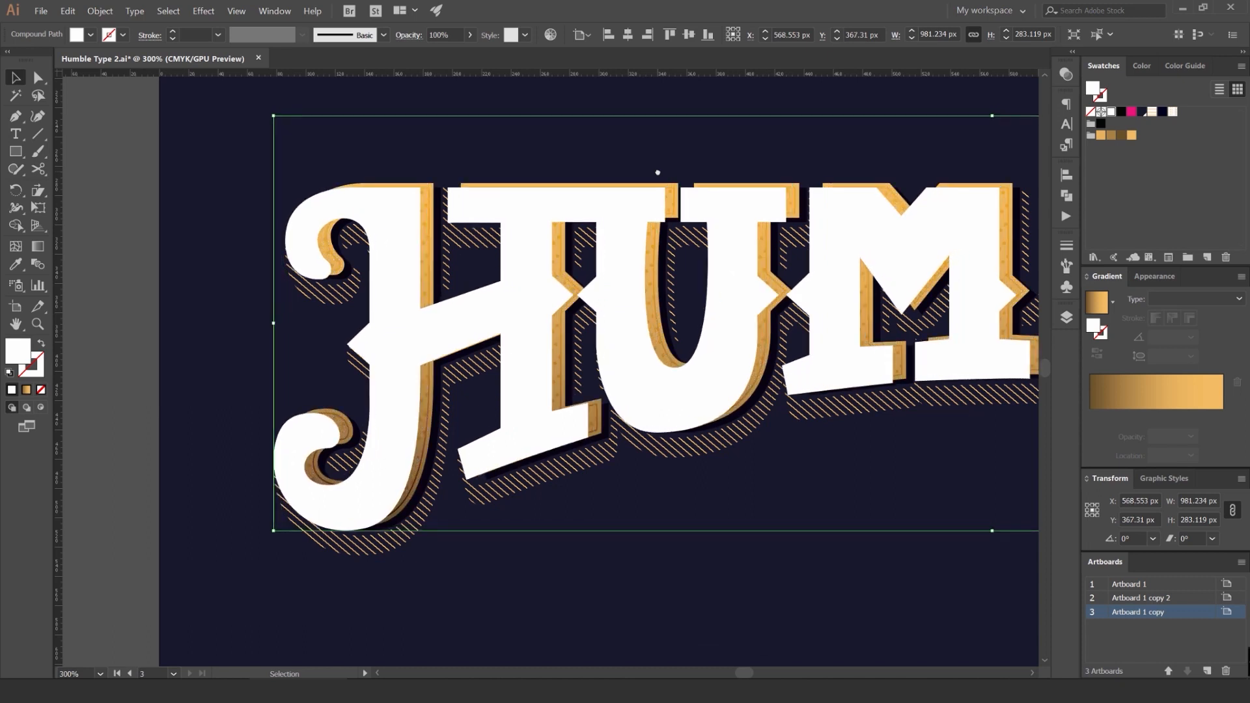
# Step: Try swapping the white lettering copy's fill to its stroke, and swap it back to a white fill
pyautogui.moveTo(618, 142); pyautogui.dragTo(594, 146)
pyautogui.hotkey('shift', 'x')
pyautogui.scroll(-1, 590, 147)
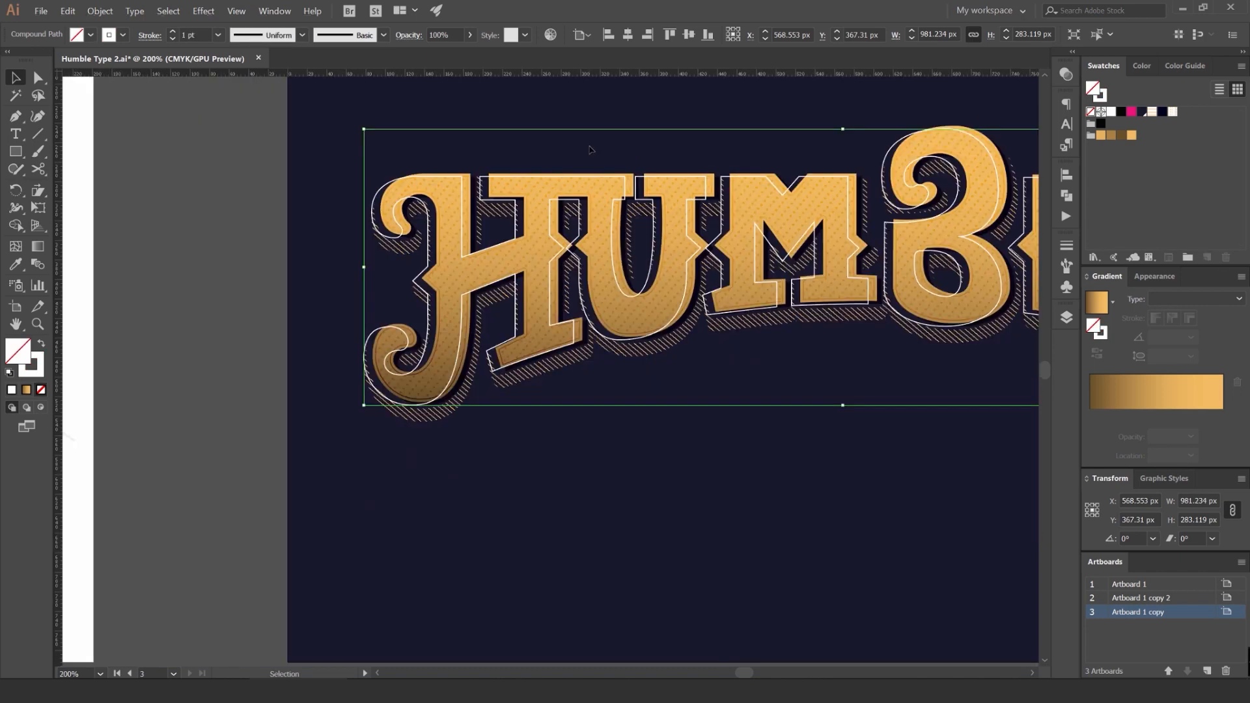
pyautogui.hotkey('shift', 'x')
pyautogui.scroll(1, 530, 152)
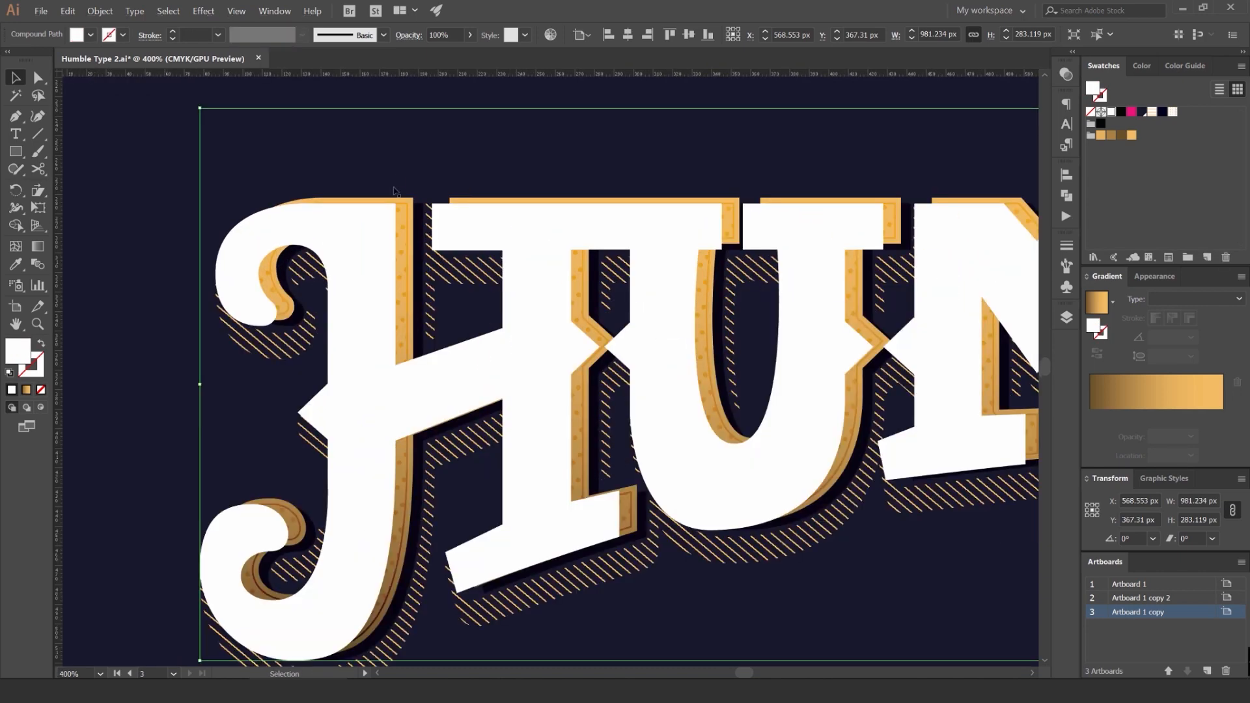
# Step: Place a copy of the gold lettering compound path in the same position, in front of the white copy
pyautogui.scroll(1, 391, 192)
pyautogui.click(370, 217)
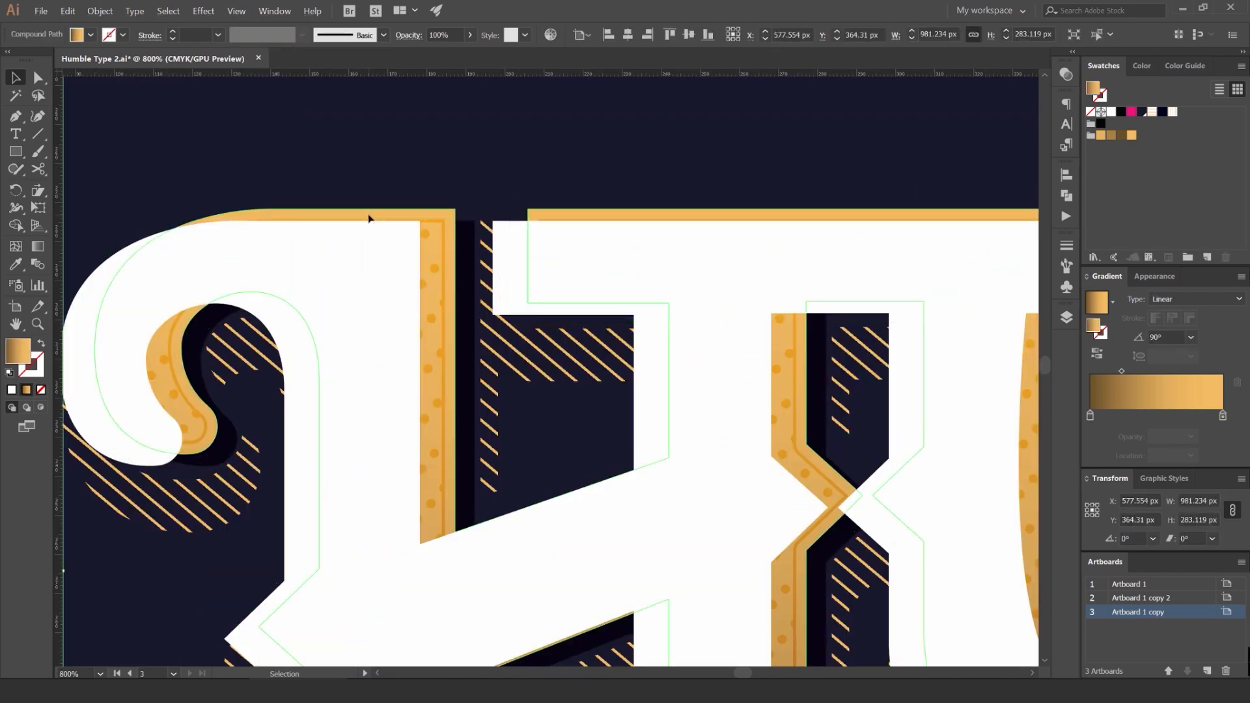
pyautogui.hotkey('ctrl', 'c')
pyautogui.hotkey('ctrl', 'f')
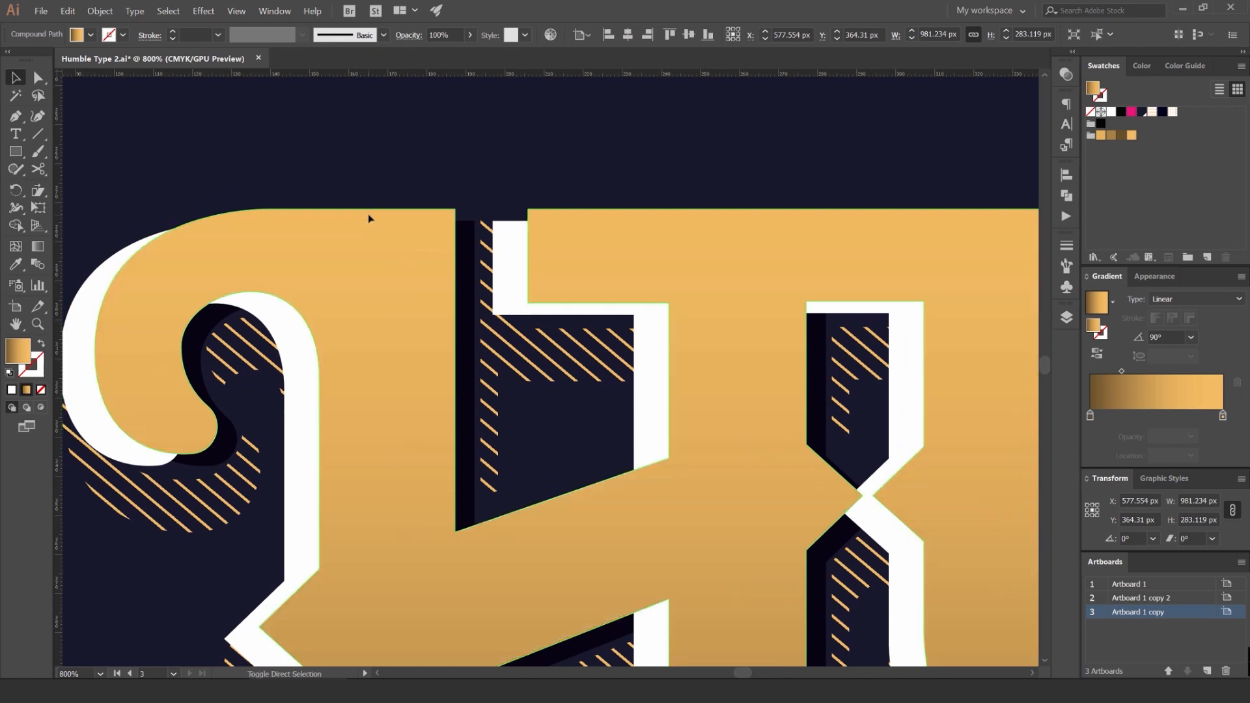
# Step: Subtract the front gold lettering copy from the white lettering with Minus Front, leaving only thin white edge pieces
pyautogui.scroll(-1, 200, 273)
pyautogui.keyDown('shift'); pyautogui.click(162, 300); pyautogui.keyUp('shift')
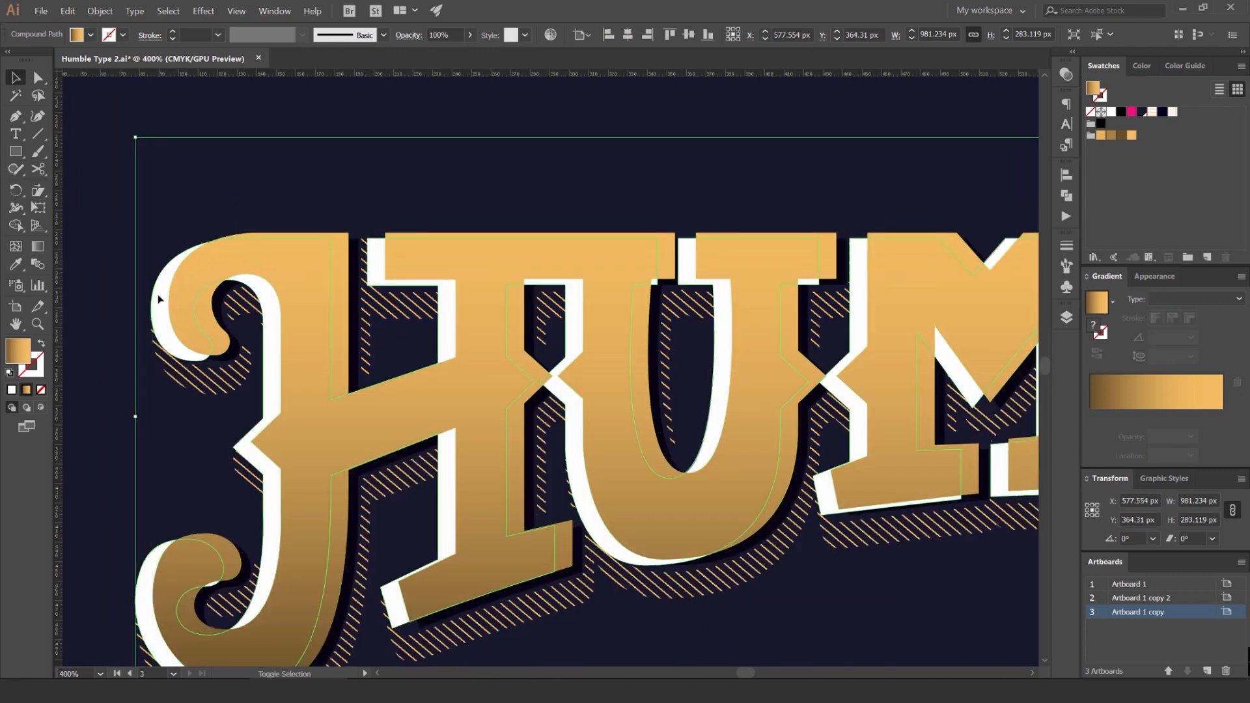
pyautogui.hotkey('ctrl', 'h')
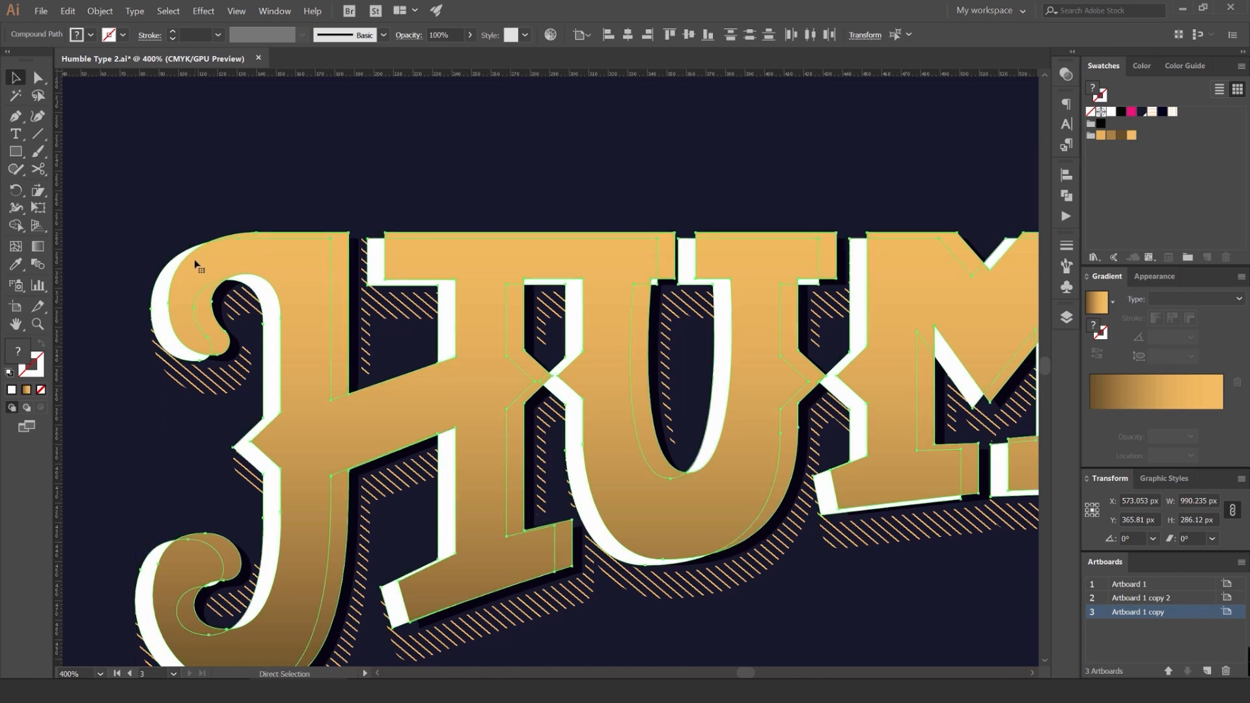
pyautogui.moveTo(258, 190); pyautogui.dragTo(310, 135)
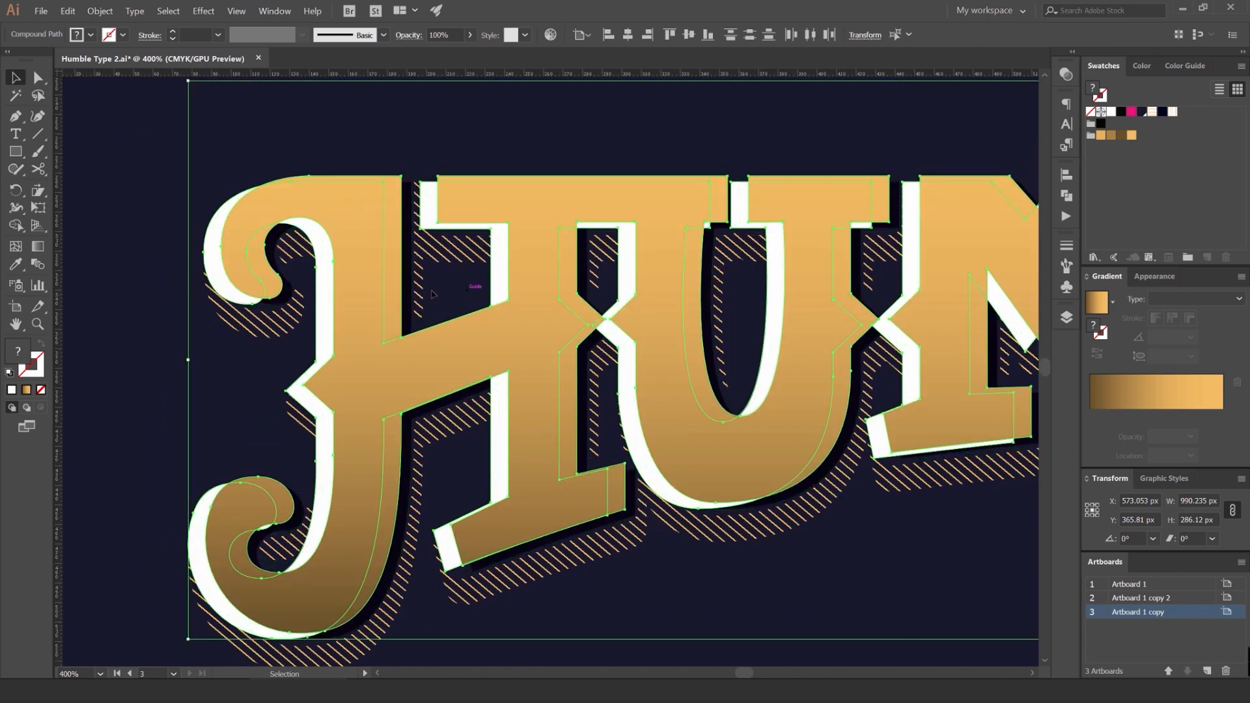
pyautogui.click(1066, 176)
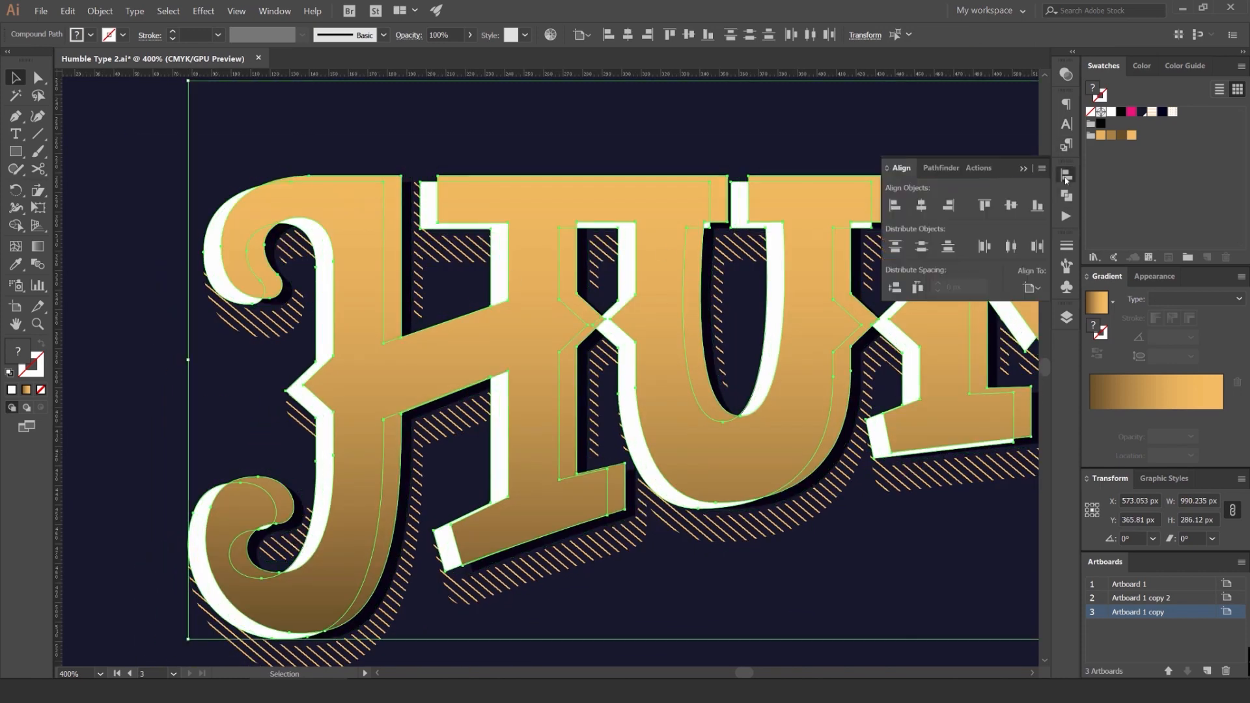
pyautogui.click(1066, 196)
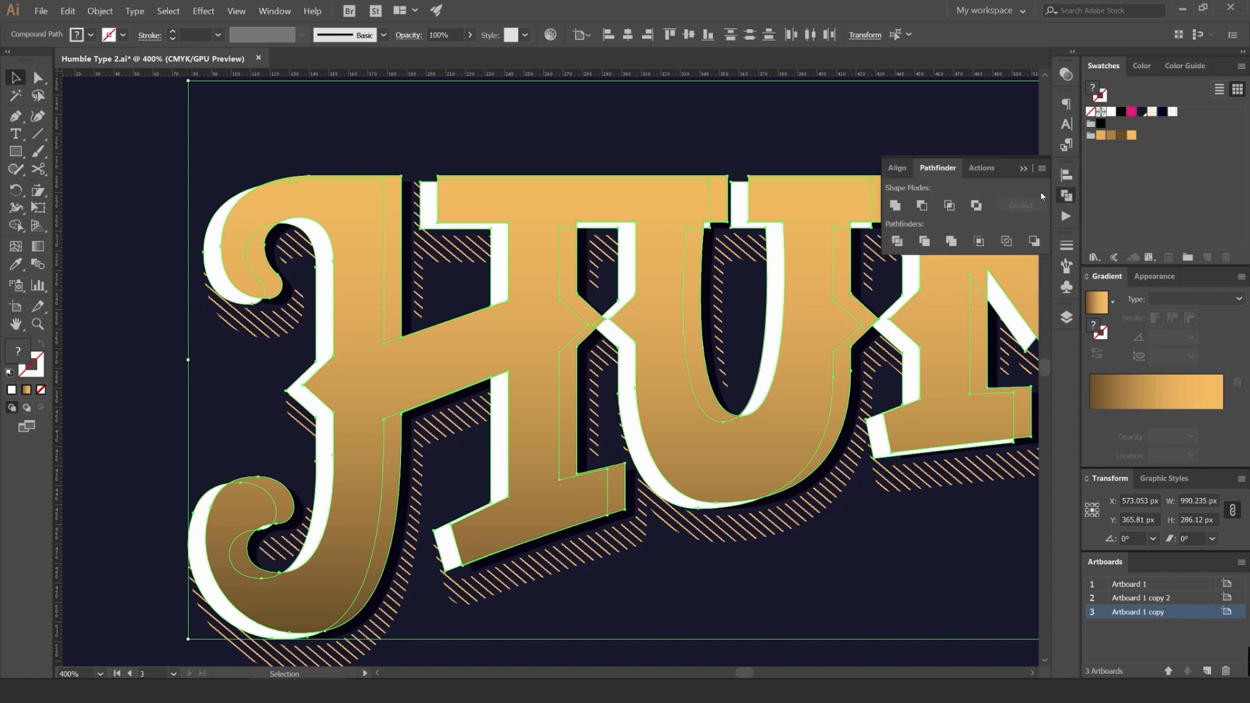
pyautogui.click(922, 205)
pyautogui.click(528, 112)
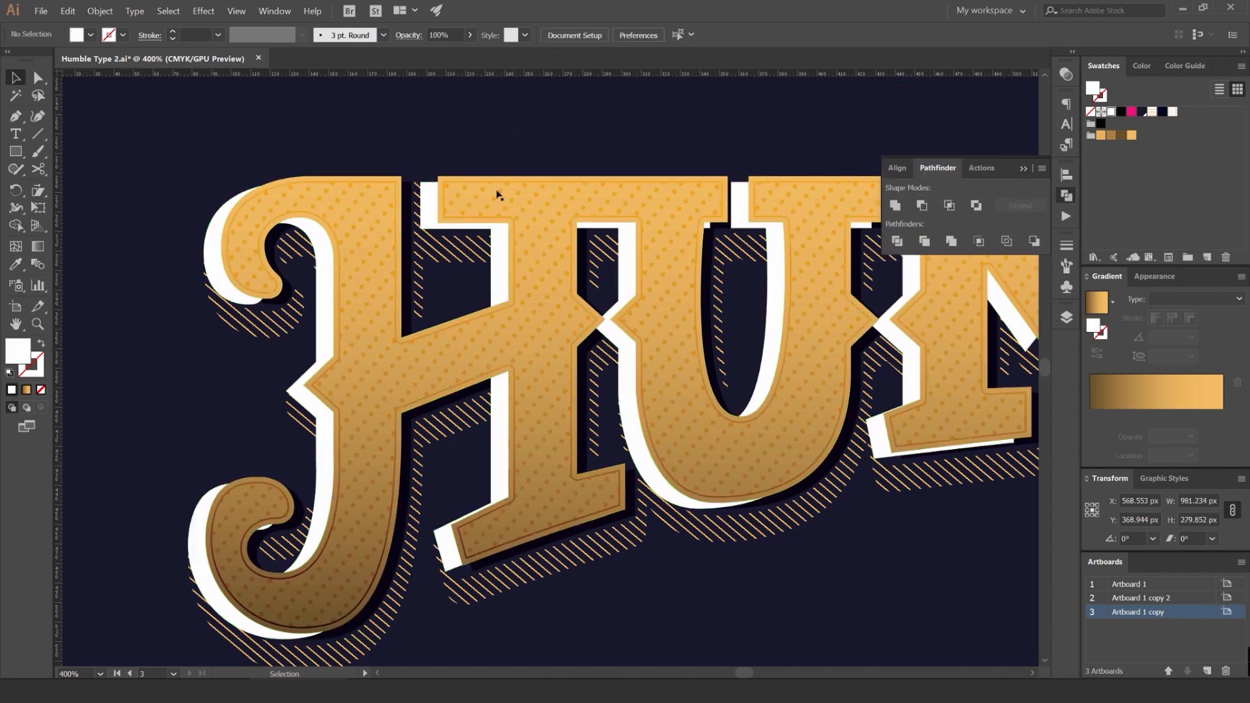
# Step: Try moving the group of white edge pieces up and to the left, and undo the move
pyautogui.click(523, 248)
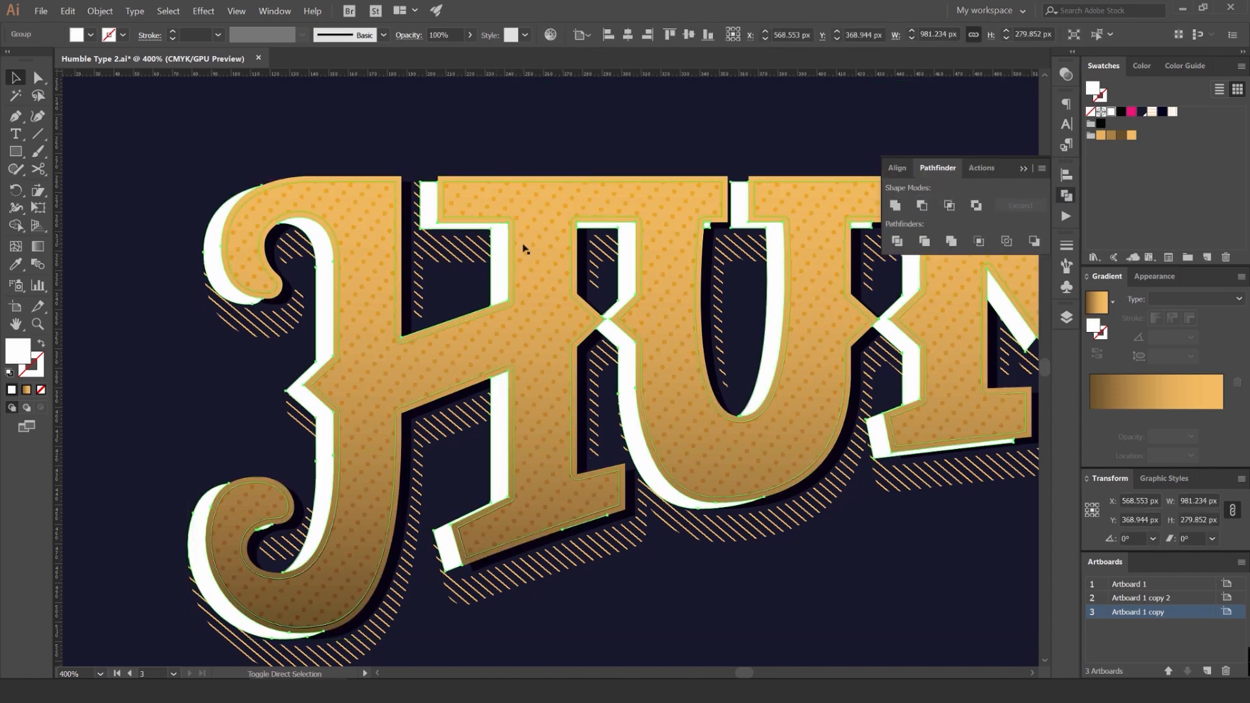
pyautogui.hotkey('ctrl', 'shift', 'a')
pyautogui.hotkey('ctrl', '-')
pyautogui.hotkey('ctrl', '-')
pyautogui.hotkey('ctrl', '-')
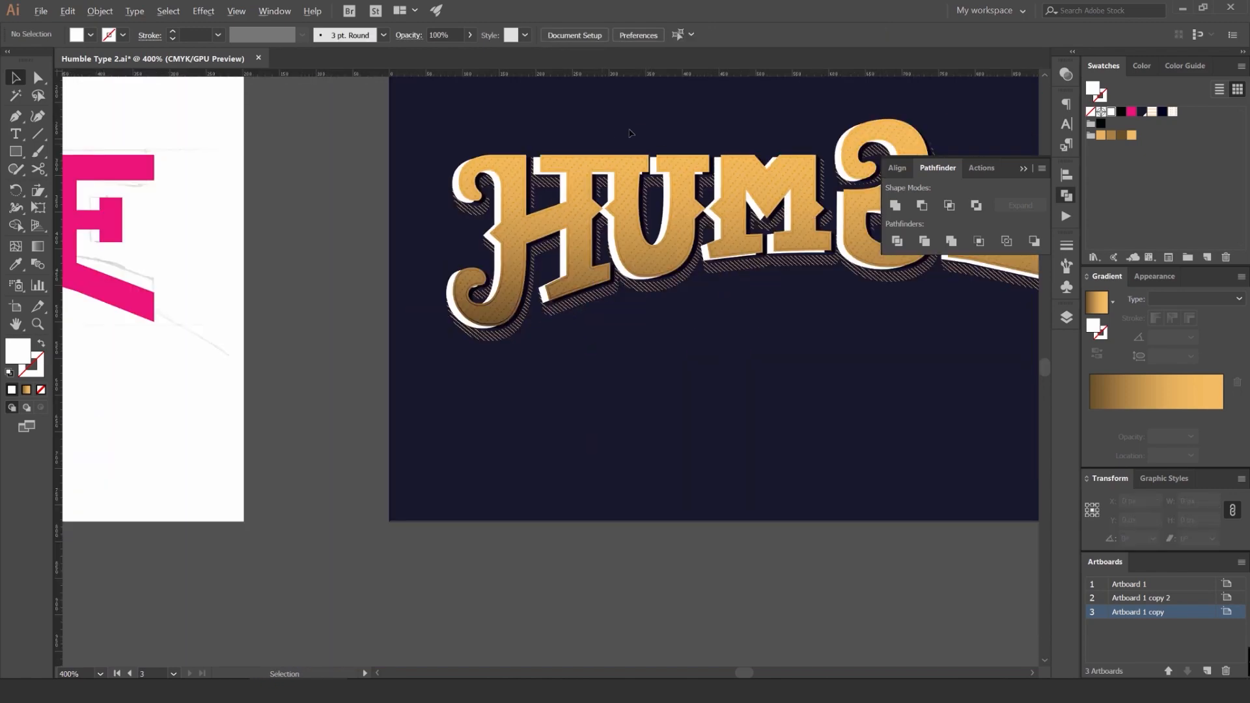
pyautogui.moveTo(496, 180); pyautogui.dragTo(399, 201)
pyautogui.scroll(3, 653, 196)
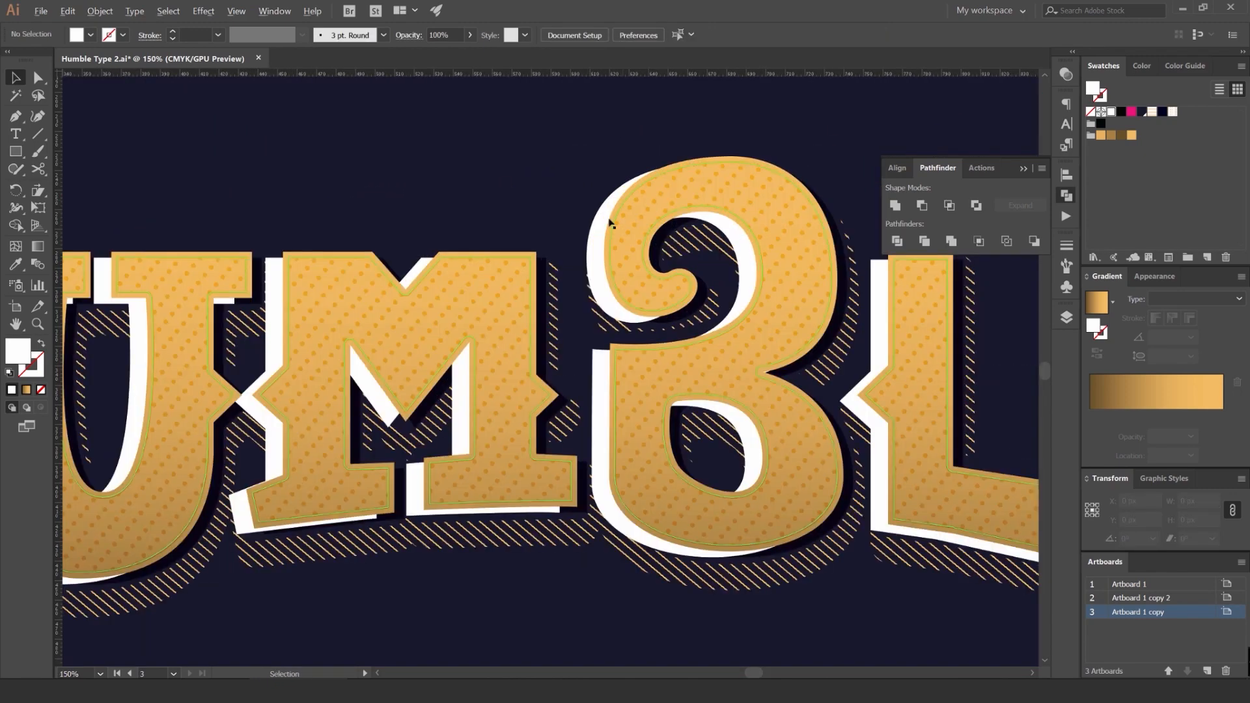
pyautogui.moveTo(596, 233); pyautogui.dragTo(491, 180)
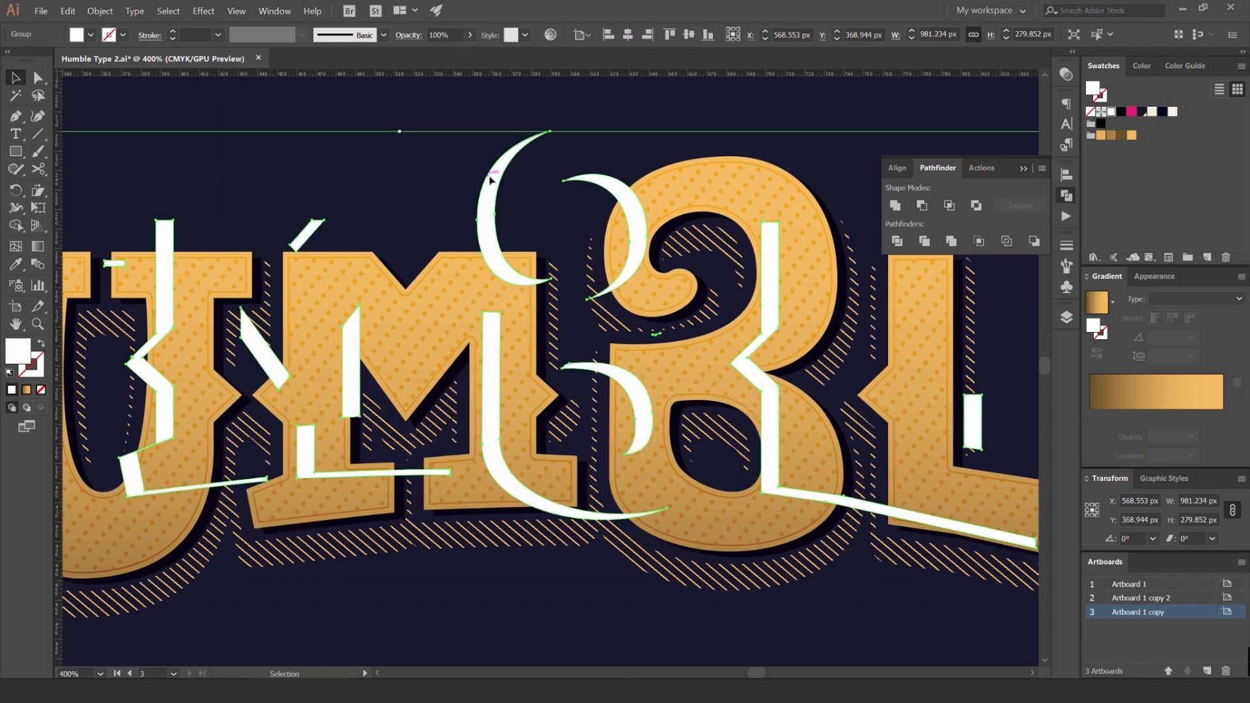
pyautogui.hotkey('ctrl', 'z')
pyautogui.scroll(-2, 593, 180)
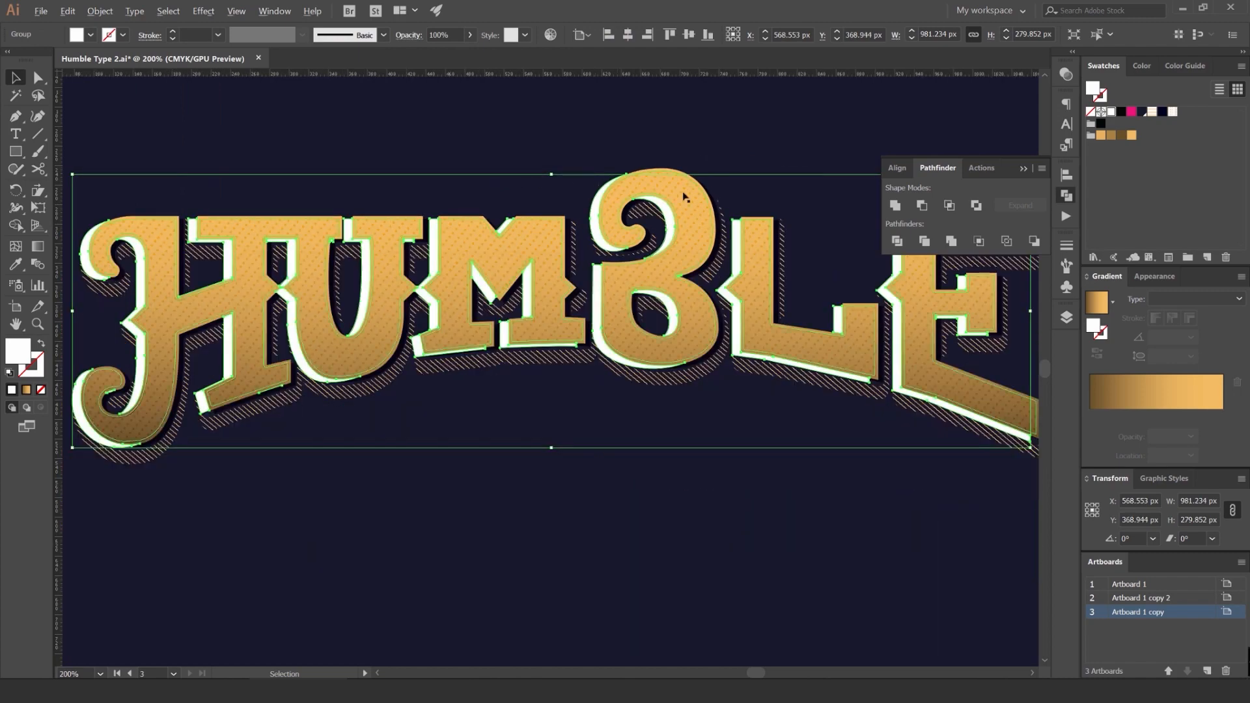
# Step: Try nudging the white edge pieces onto the gold letters, 8 px right and 3 px up
pyautogui.scroll(1, 735, 233)
pyautogui.scroll(5, 734, 238)
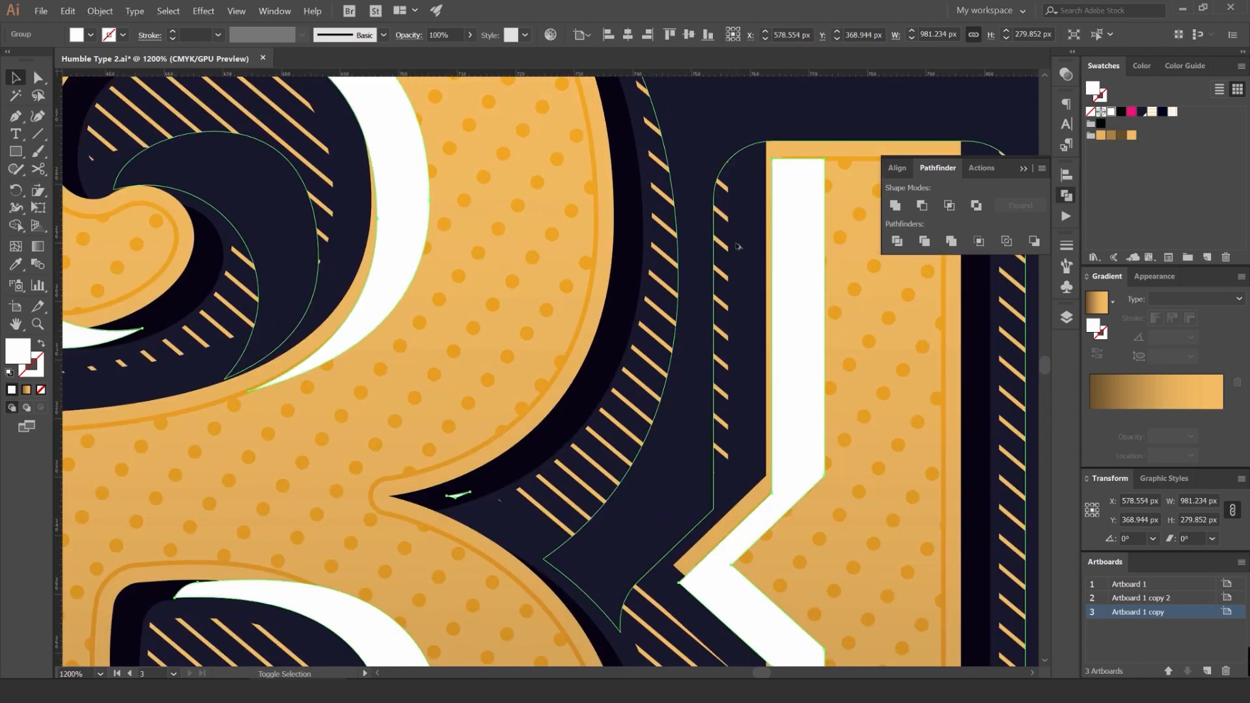
pyautogui.hotkey('shift', 'Left')
pyautogui.press('Right')
pyautogui.press('Right')
pyautogui.press('Right')
pyautogui.press('Right')
pyautogui.press('Right')
pyautogui.press('Right')
pyautogui.press('Right')
pyautogui.press('Right')
pyautogui.press('Right')
pyautogui.press('Right')
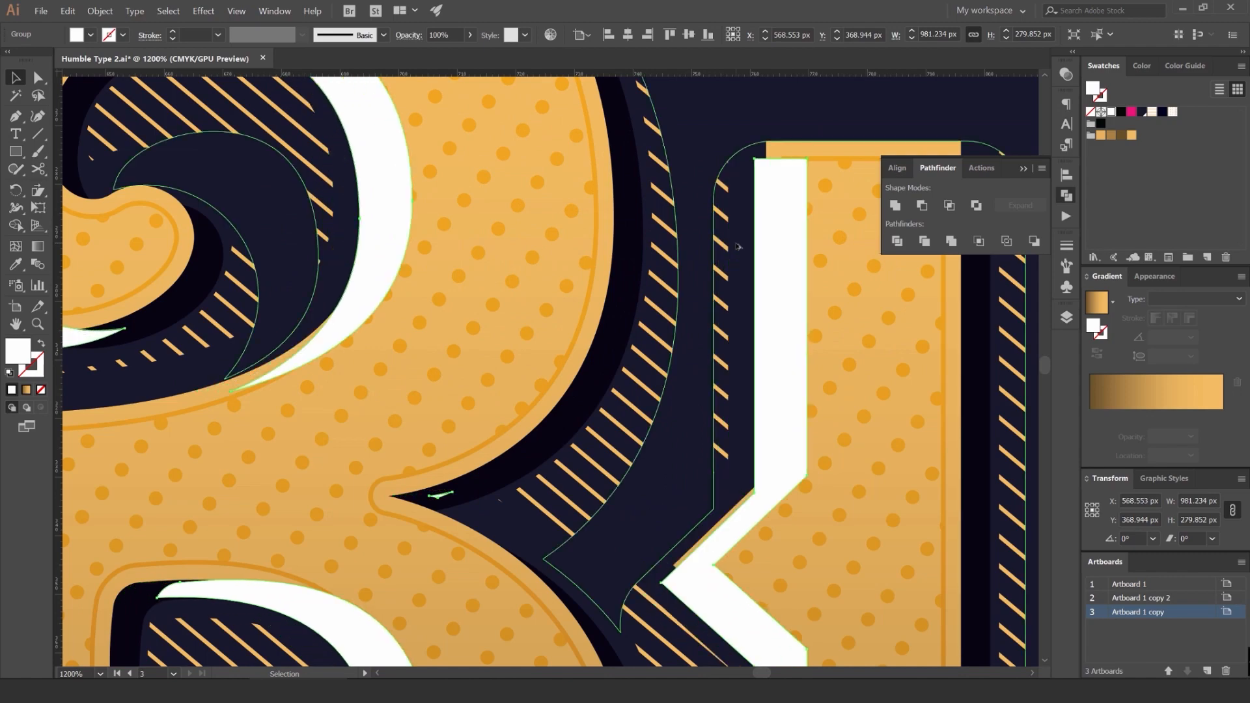
pyautogui.press('Left')
pyautogui.press('Left')
pyautogui.press('Up')
pyautogui.press('Up')
pyautogui.press('Up')
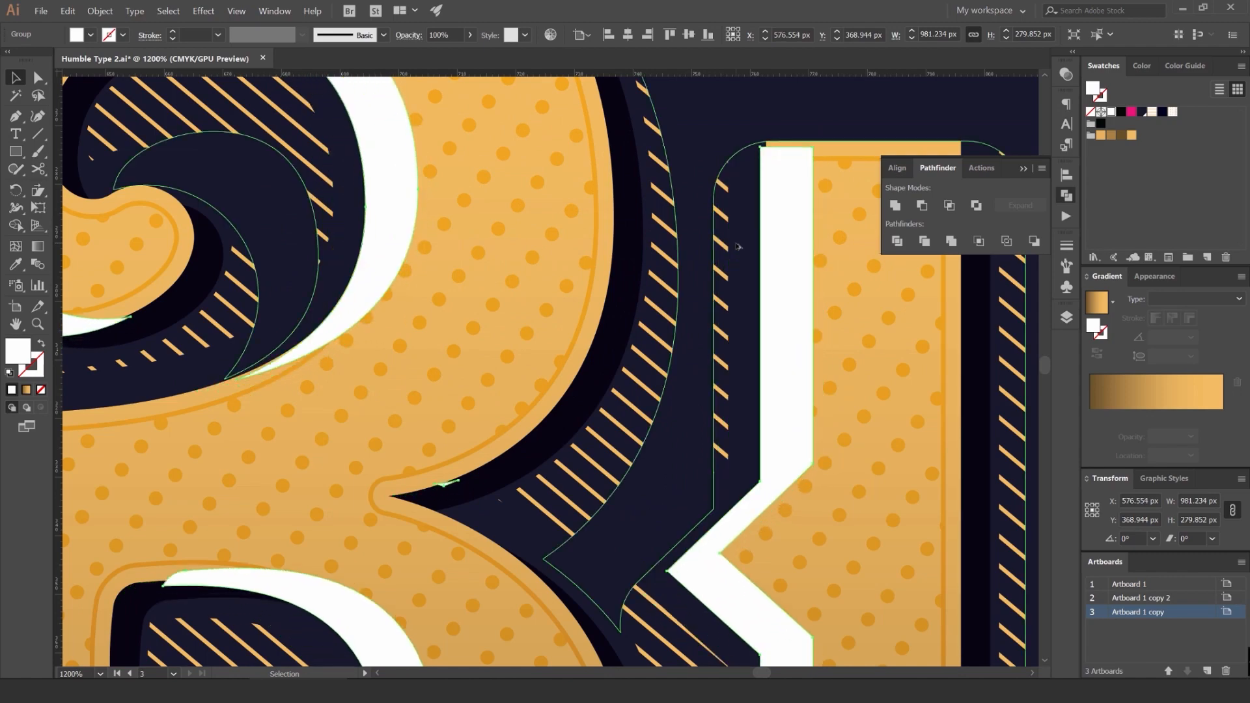
# Step: Nudge the white edge pieces back 8 px left and 3 px down, outside the gold letters
pyautogui.scroll(-4, 737, 246)
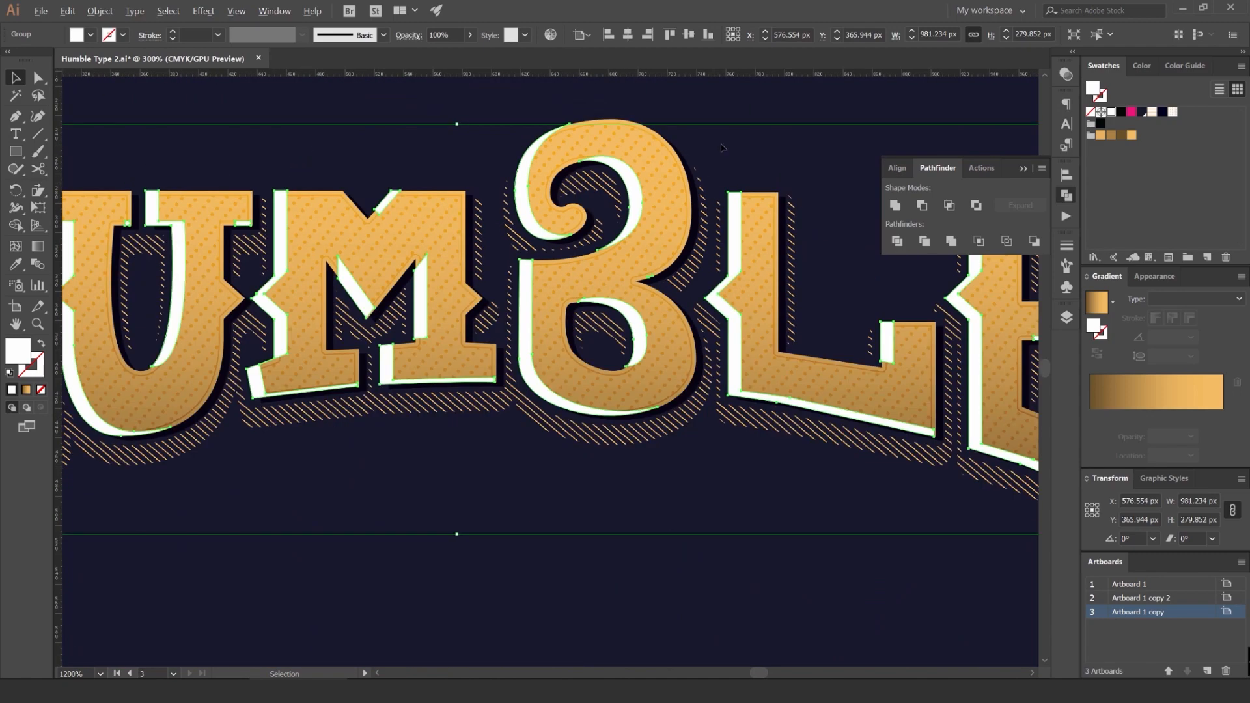
pyautogui.press('Down')
pyautogui.press('Down')
pyautogui.press('Down')
pyautogui.press('Left')
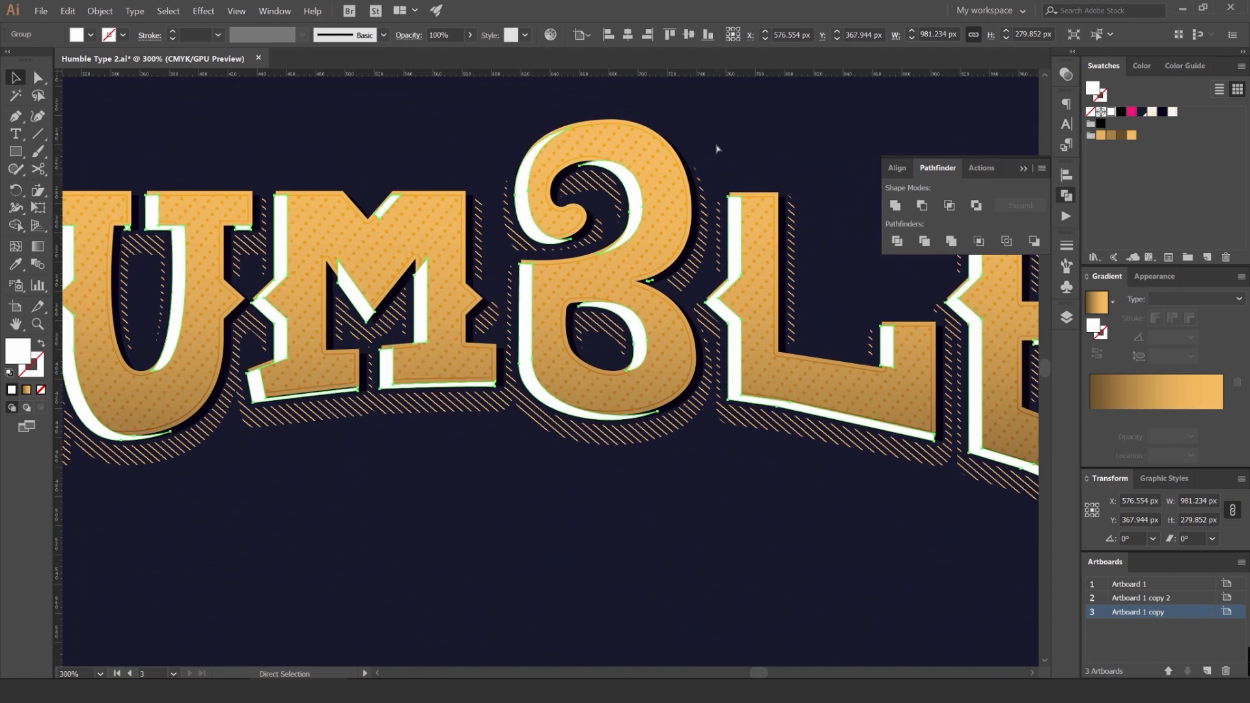
pyautogui.press('Left')
pyautogui.press('Left')
pyautogui.press('Left')
pyautogui.press('Left')
pyautogui.press('Left')
pyautogui.press('Left')
pyautogui.press('Left')
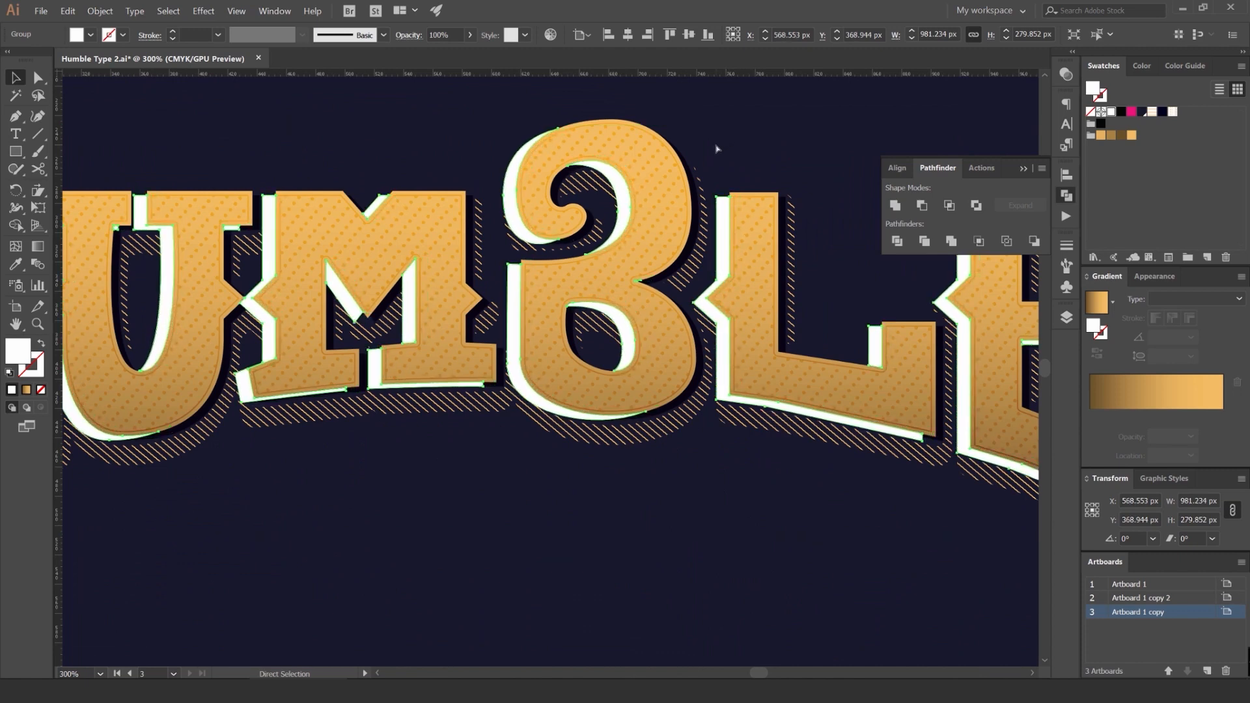
# Step: Try the Screen, Soft Light and Overlay blend modes on the white edge pieces
pyautogui.hotkey('ctrl', '+')
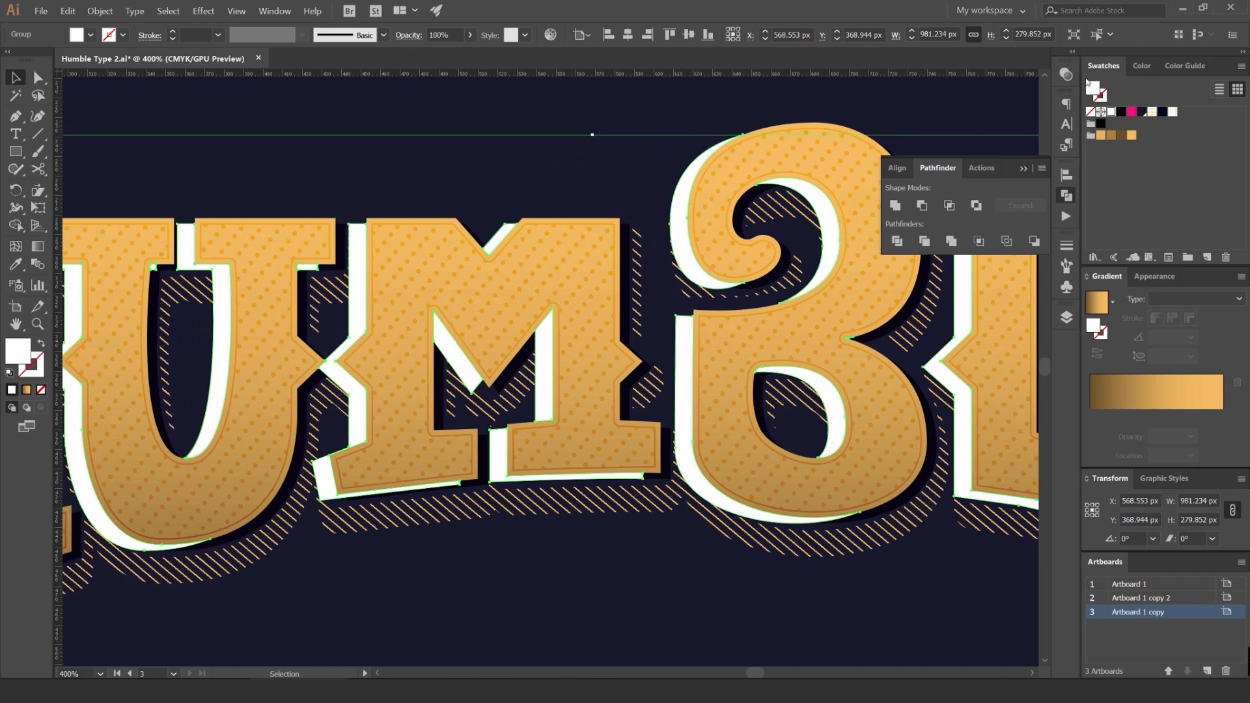
pyautogui.click(1067, 74)
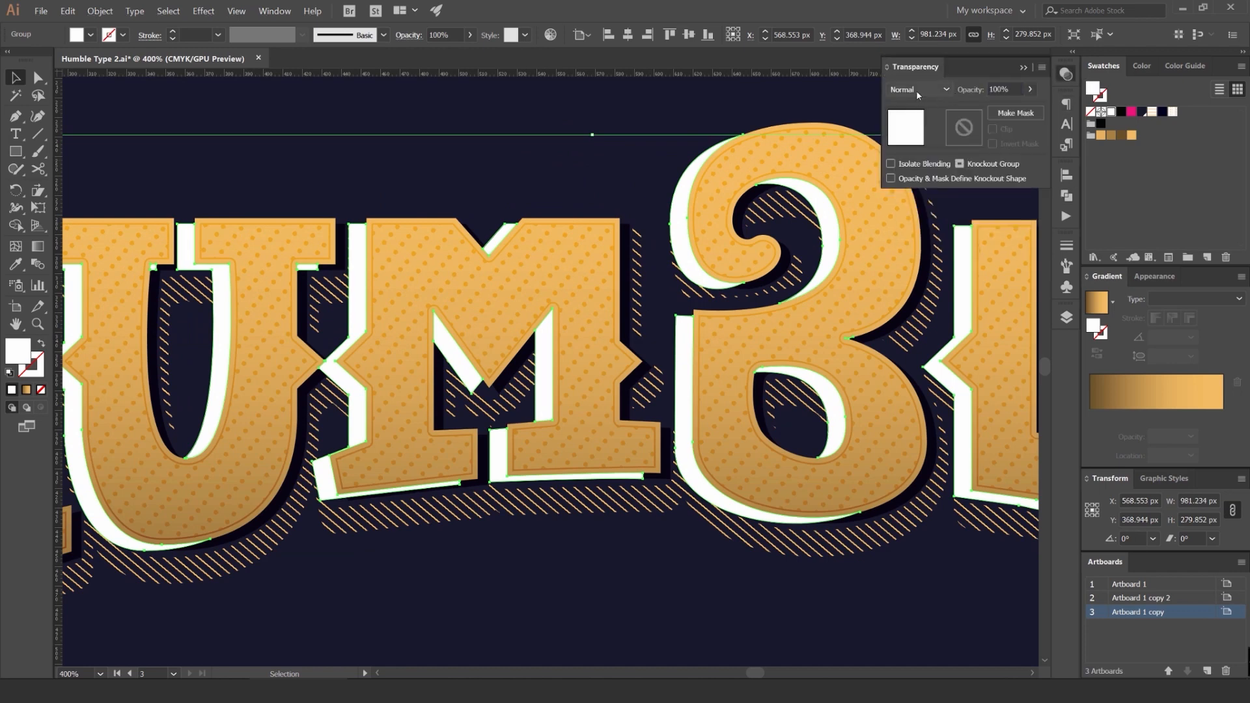
pyautogui.scroll(-1, 916, 90)
pyautogui.scroll(-3, 917, 91)
pyautogui.scroll(-1, 918, 90)
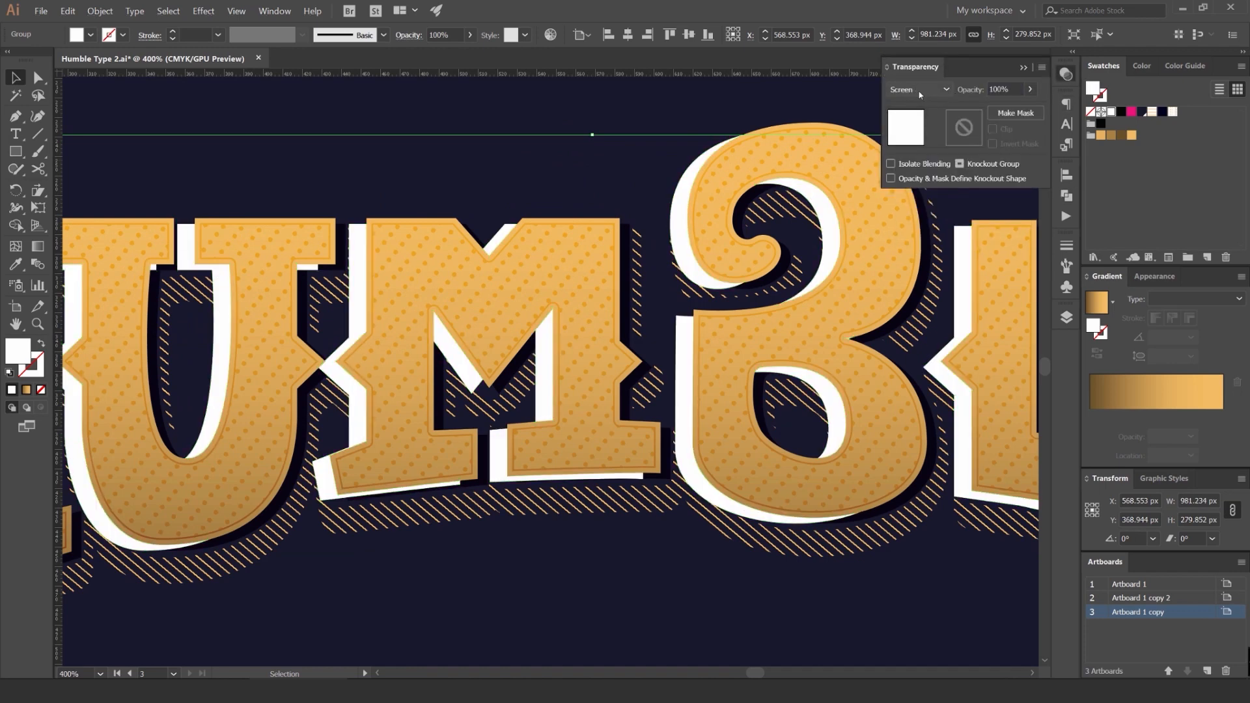
pyautogui.scroll(-2, 923, 91)
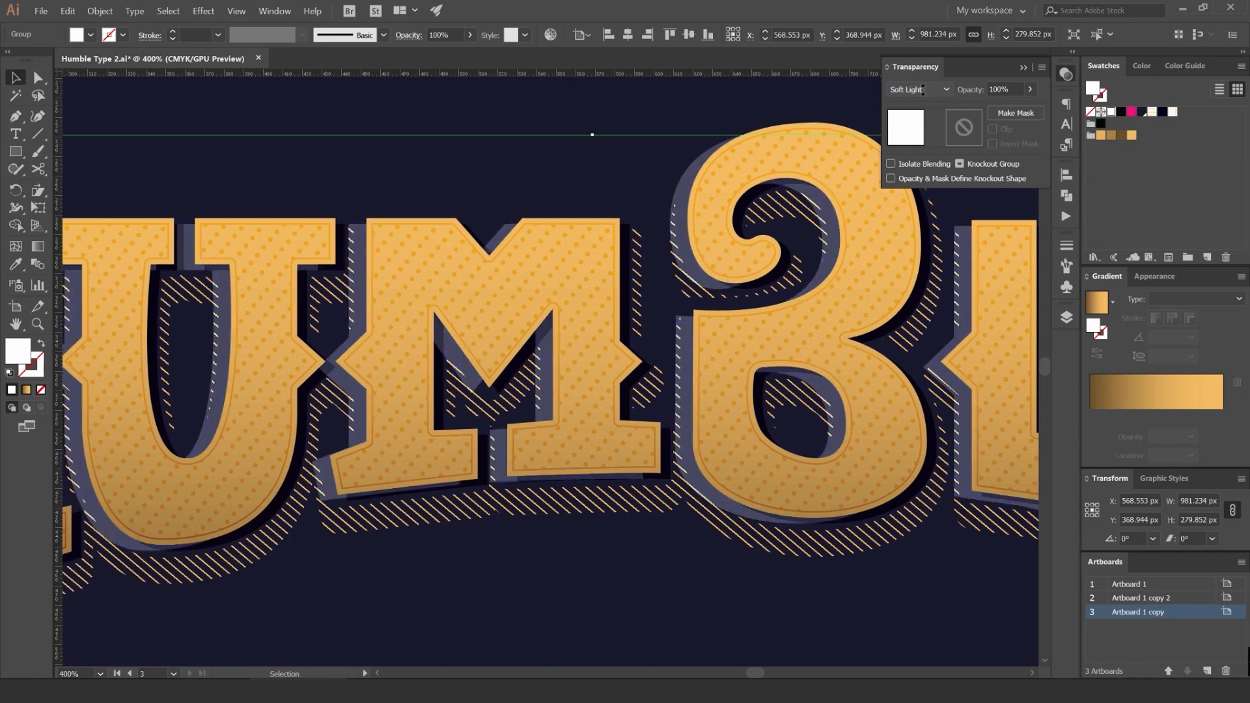
pyautogui.scroll(1, 923, 90)
pyautogui.scroll(-2, 683, 160)
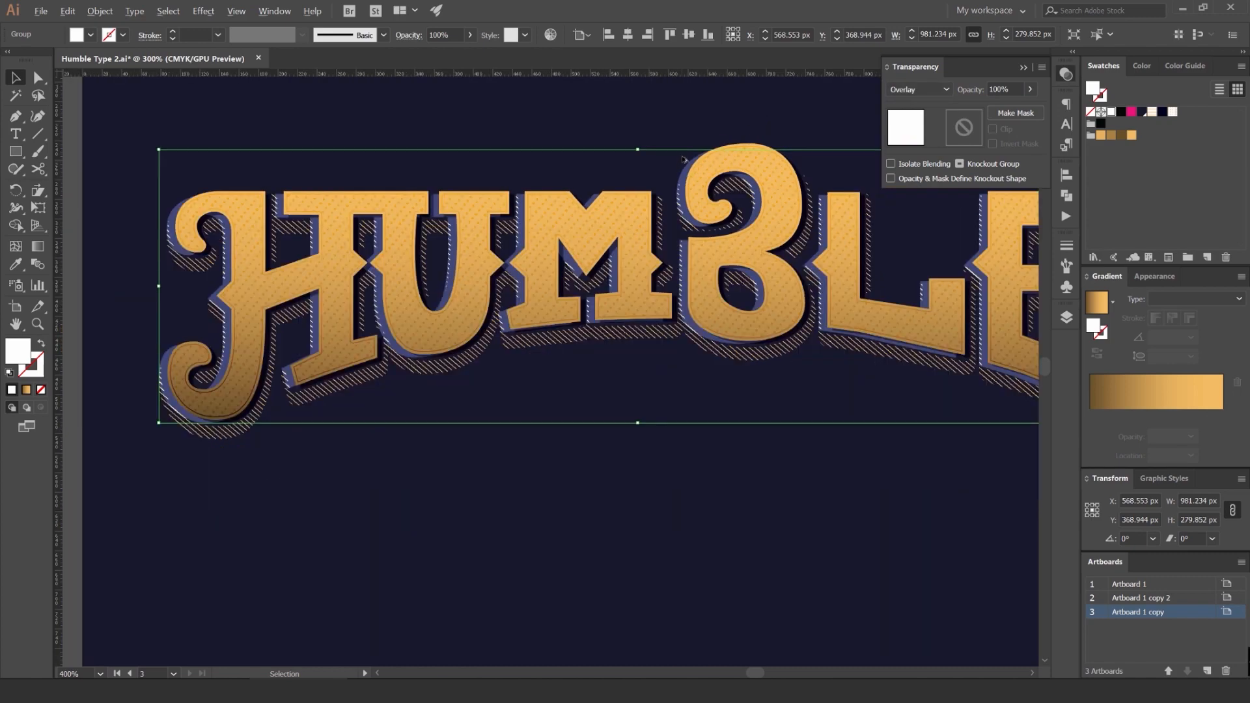
# Step: Try the Difference and Saturation blend modes on the white edge pieces, and restore the Normal mode
pyautogui.scroll(-3, 683, 161)
pyautogui.scroll(-1, 920, 91)
pyautogui.scroll(-2, 918, 91)
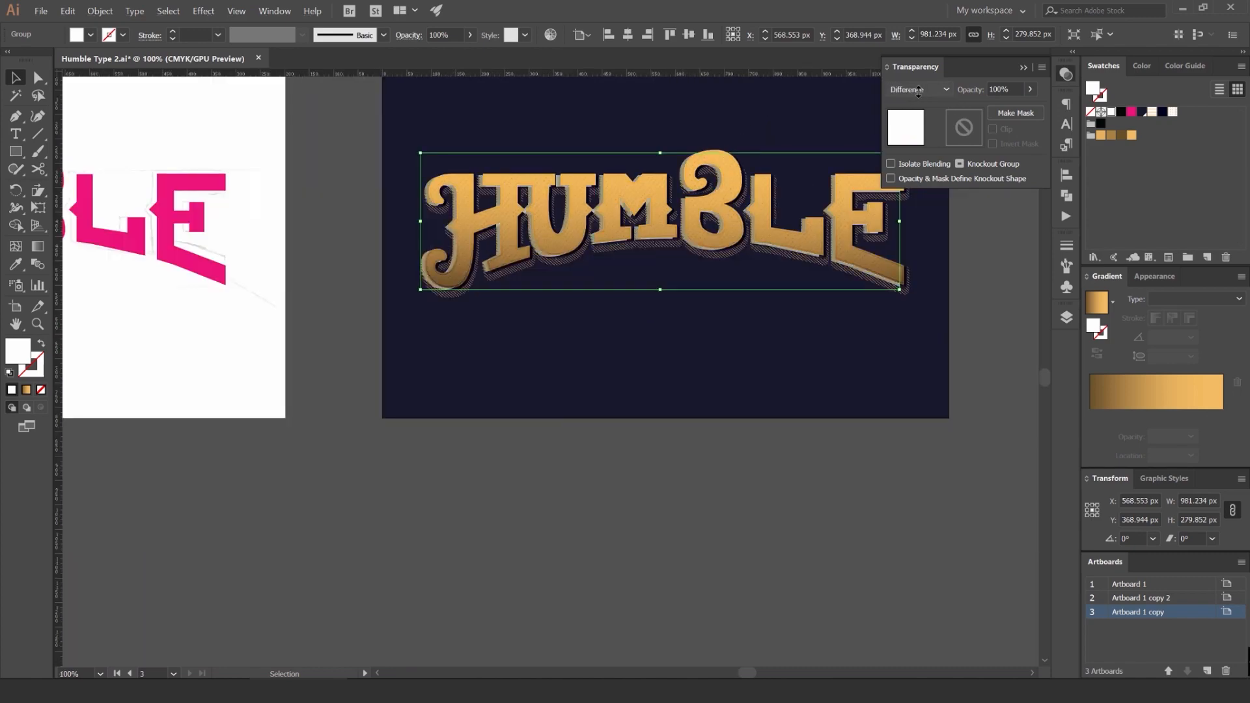
pyautogui.scroll(-2, 919, 91)
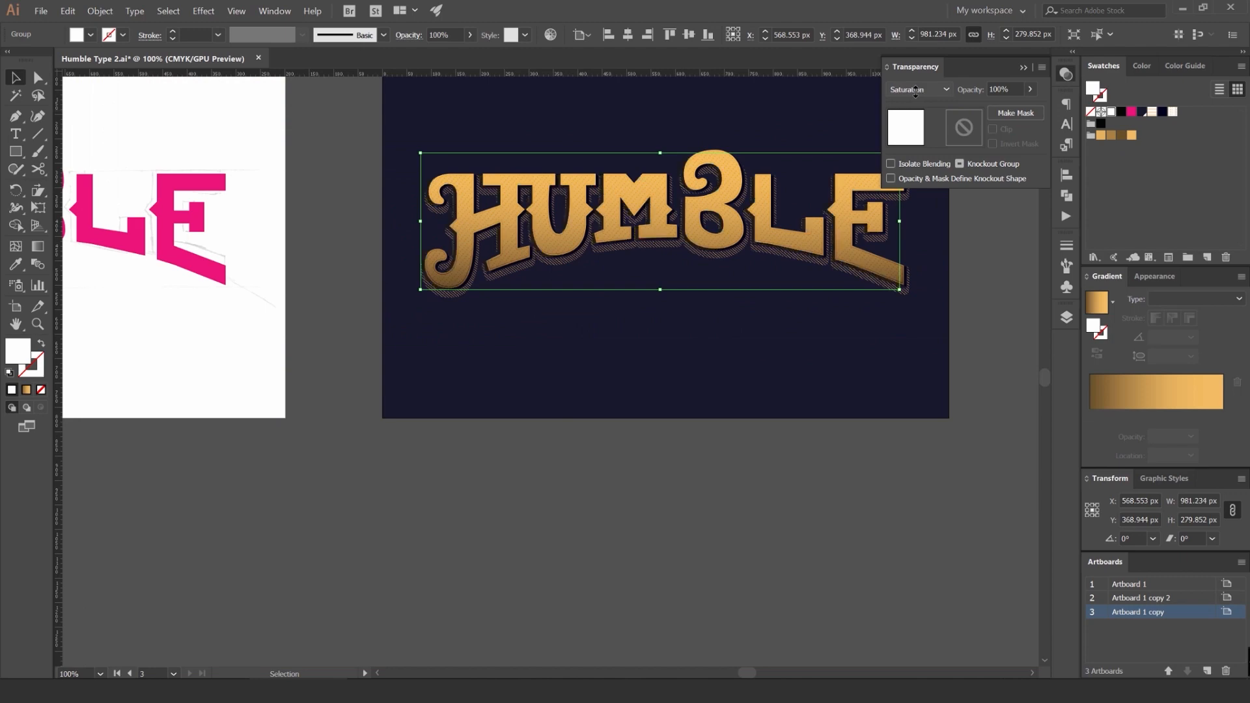
pyautogui.scroll(-2, 917, 93)
pyautogui.scroll(15, 916, 95)
pyautogui.scroll(3, 634, 141)
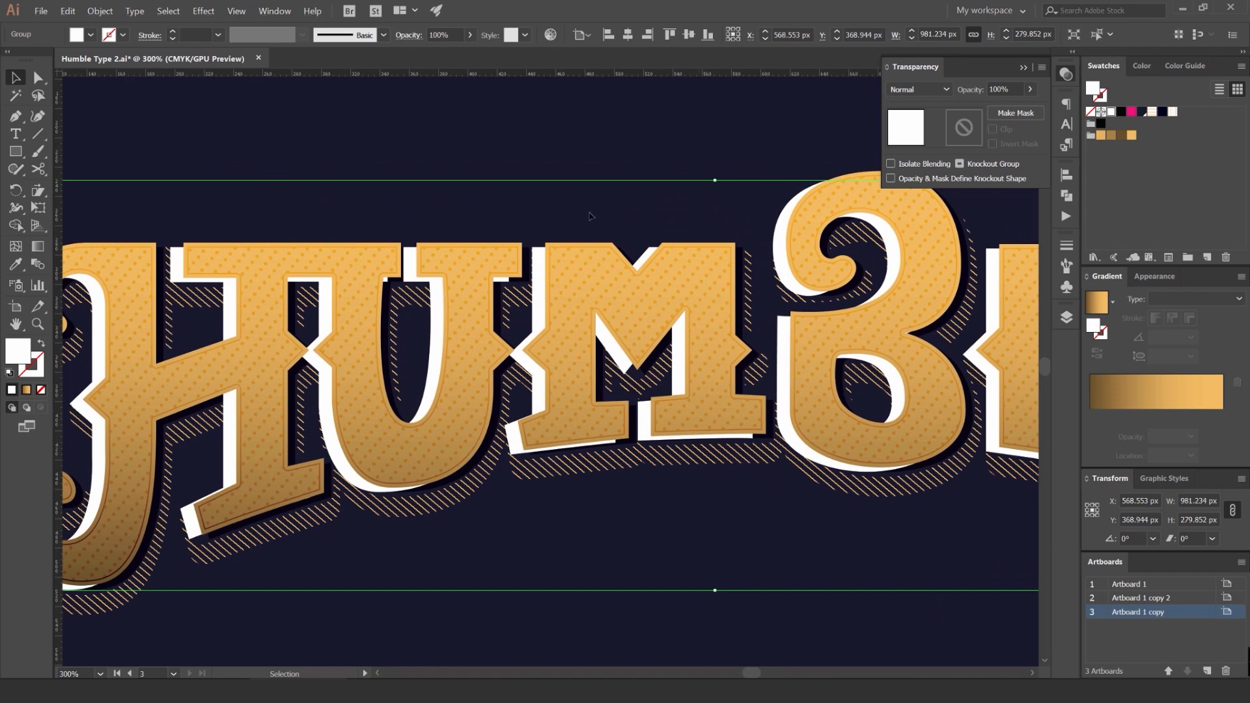
# Step: Move the white edge pieces about 9 px right and 3 px up so they lie inside the gold letters' edges
pyautogui.scroll(1, 530, 247)
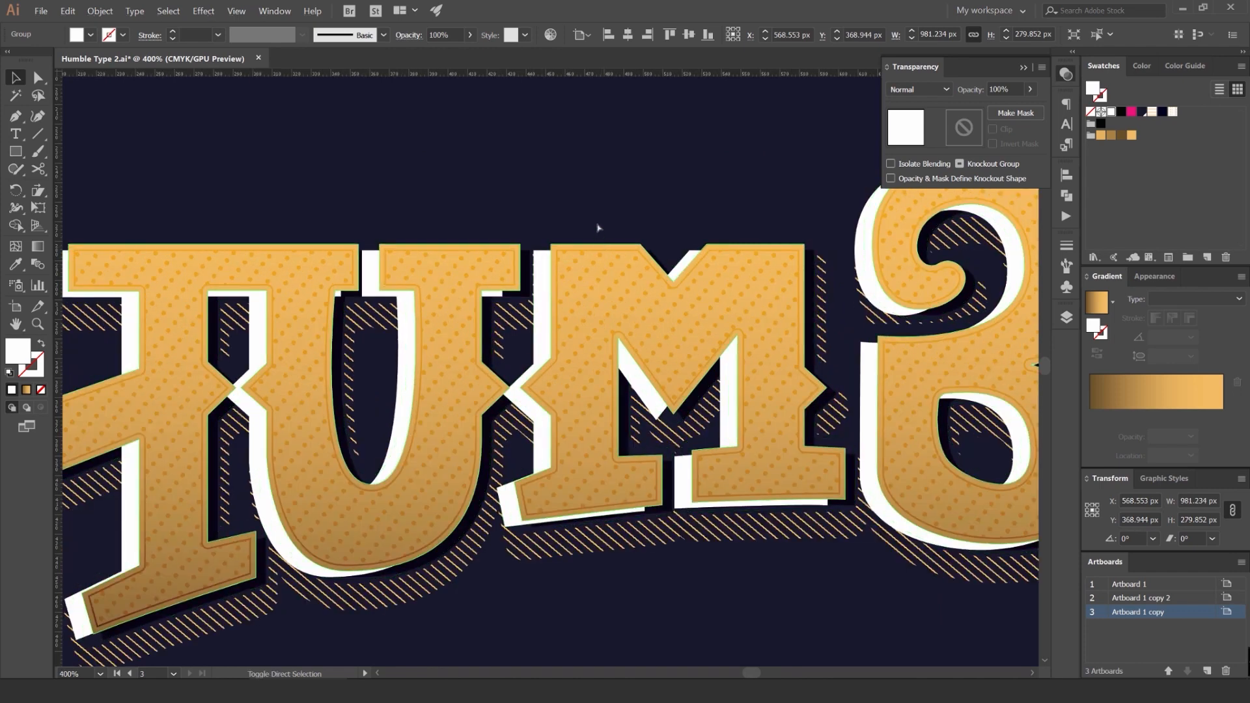
pyautogui.moveTo(535, 251); pyautogui.dragTo(552, 245)
pyautogui.click(618, 196)
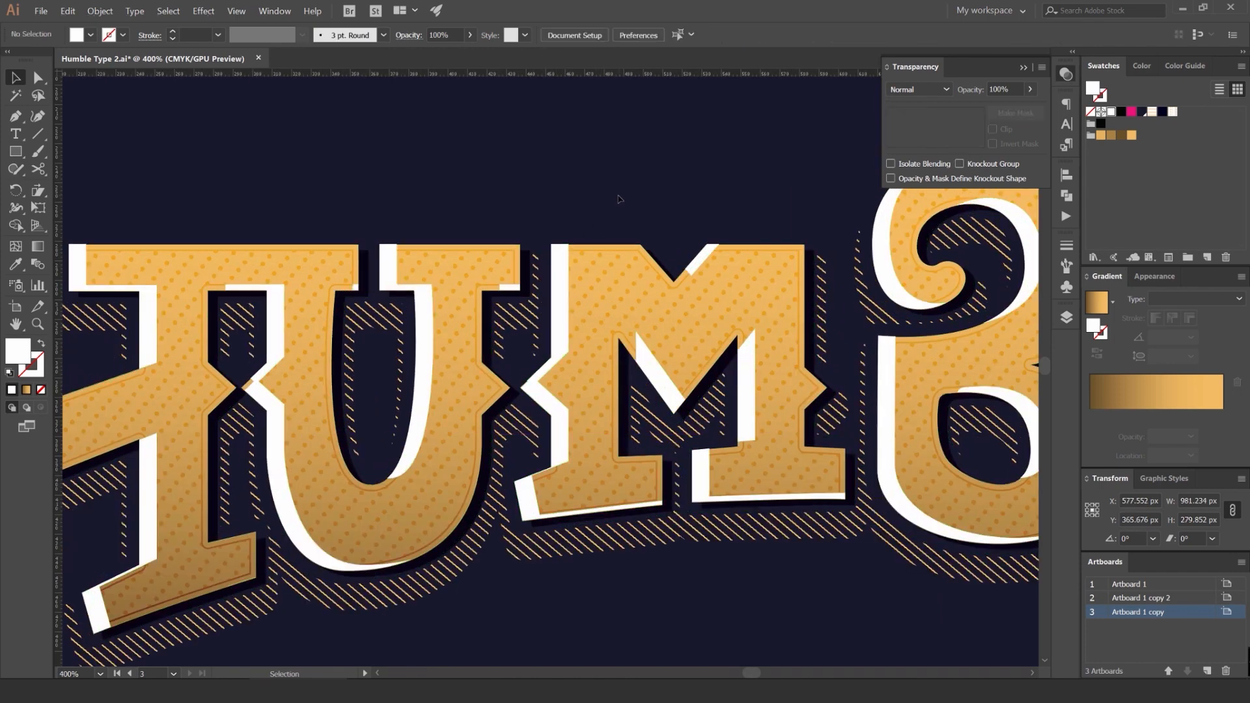
pyautogui.scroll(-2, 558, 234)
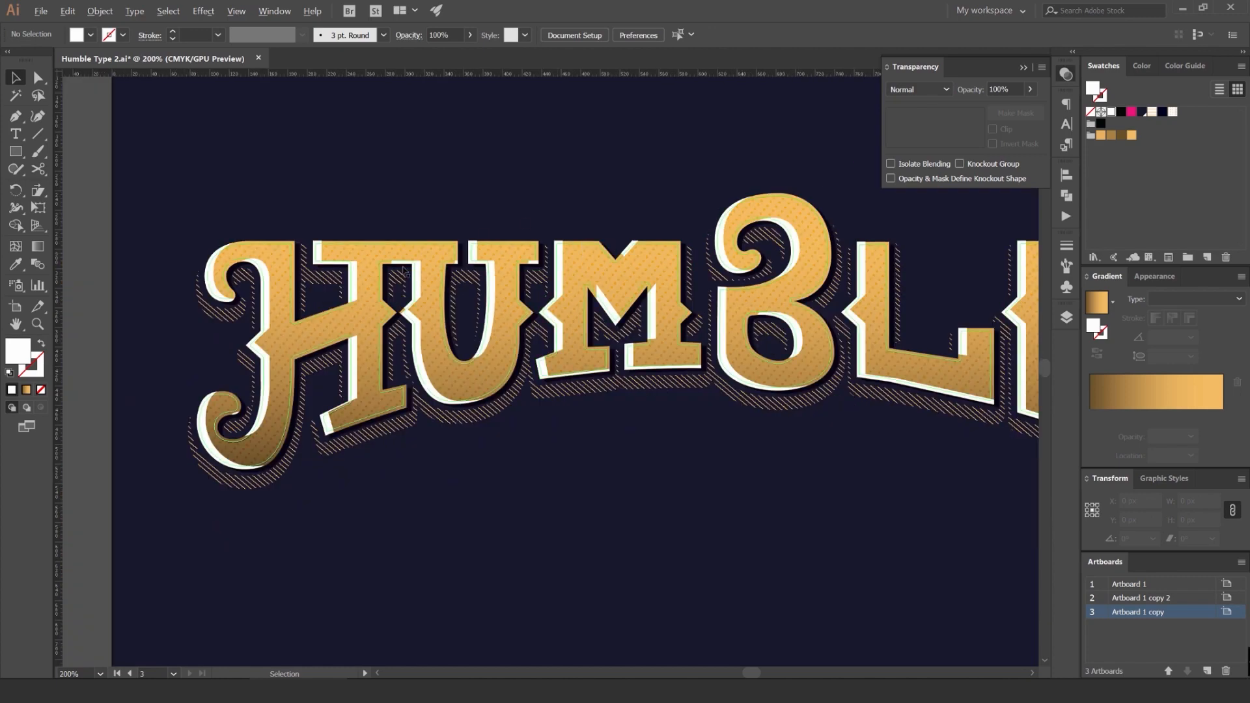
# Step: Set the blend mode of the white edge pieces to Soft Light, making them a highlight on the dotted gold lettering
pyautogui.scroll(3, 404, 271)
pyautogui.click(447, 257)
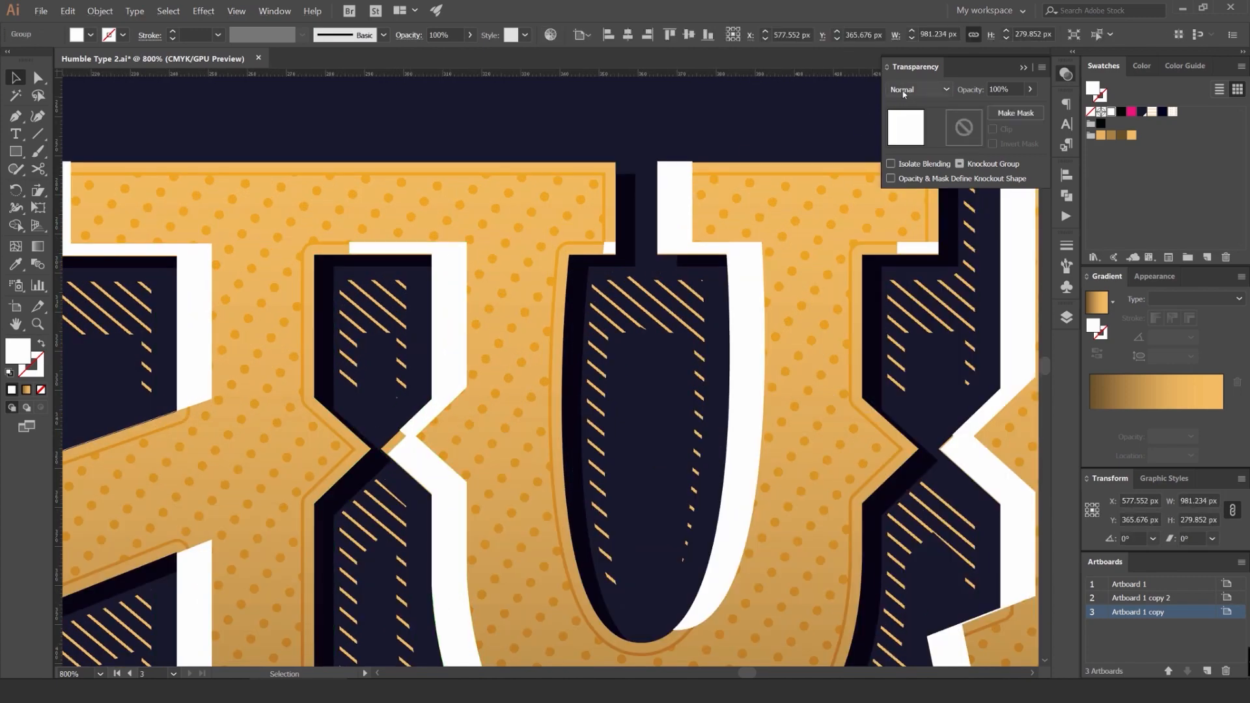
pyautogui.scroll(-1, 903, 92)
pyautogui.scroll(-1, 902, 92)
pyautogui.scroll(-2, 903, 92)
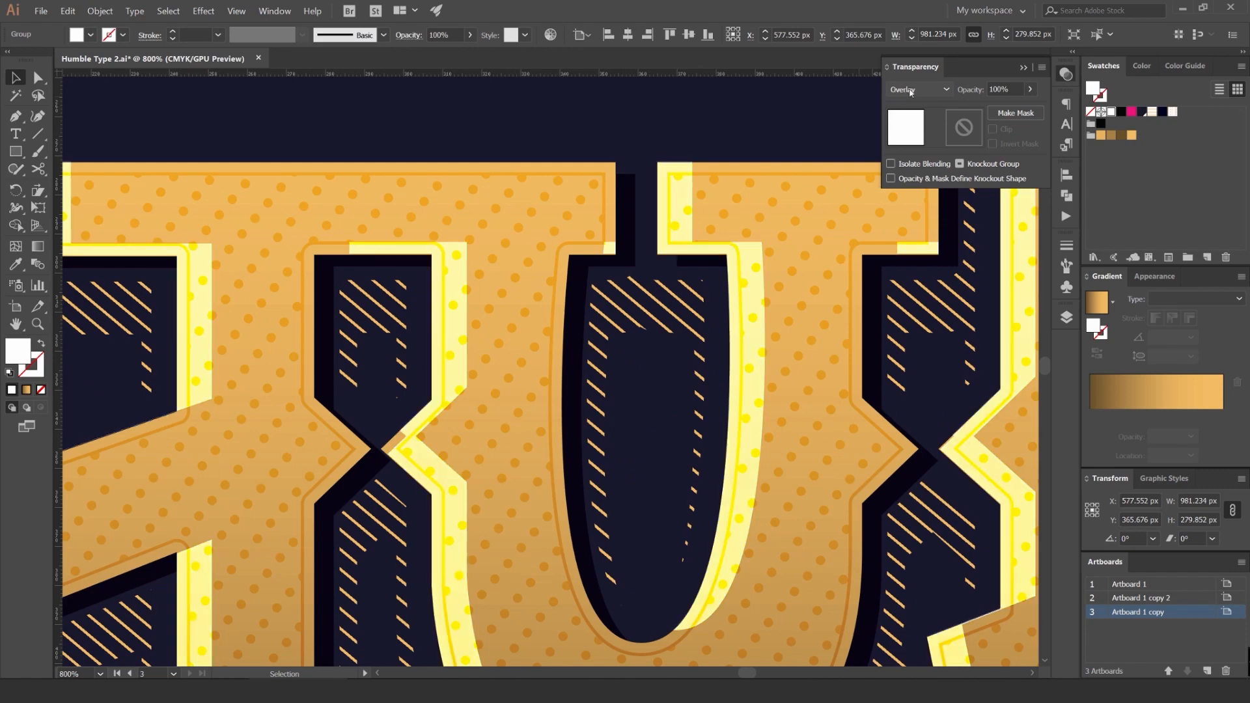
pyautogui.scroll(-1, 910, 92)
pyautogui.click(772, 95)
pyautogui.scroll(-5, 772, 96)
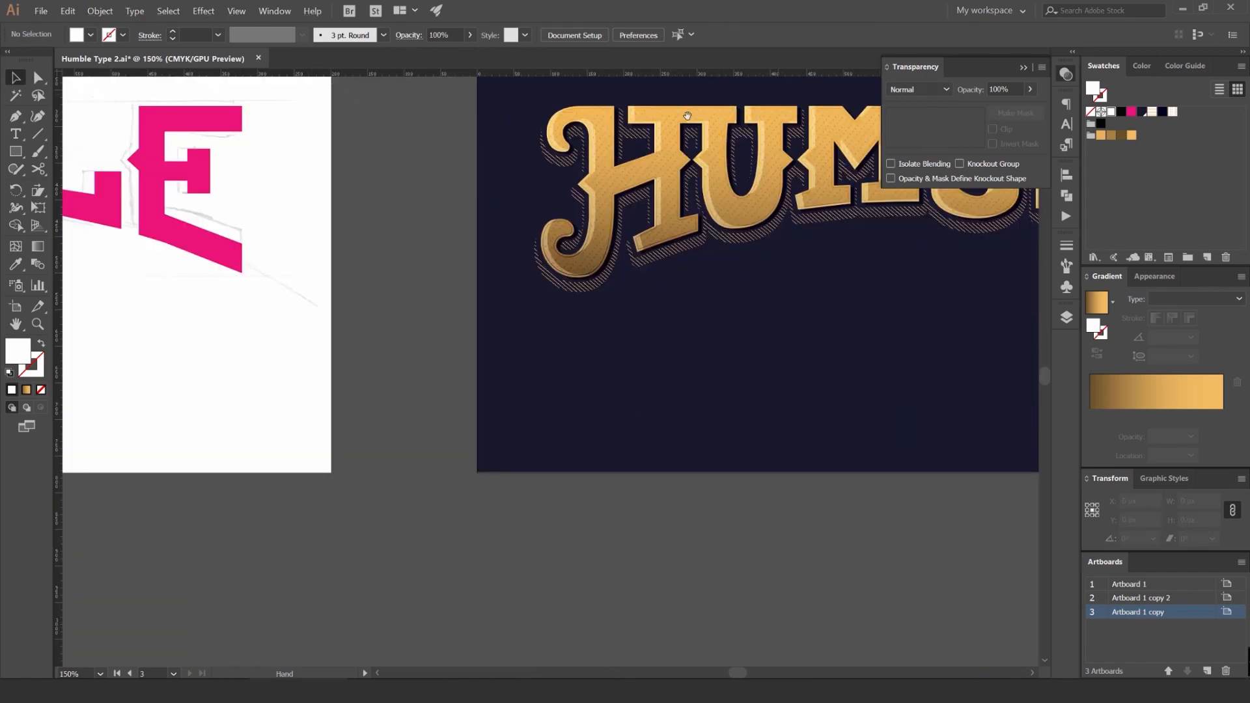
pyautogui.moveTo(688, 116); pyautogui.dragTo(523, 179)
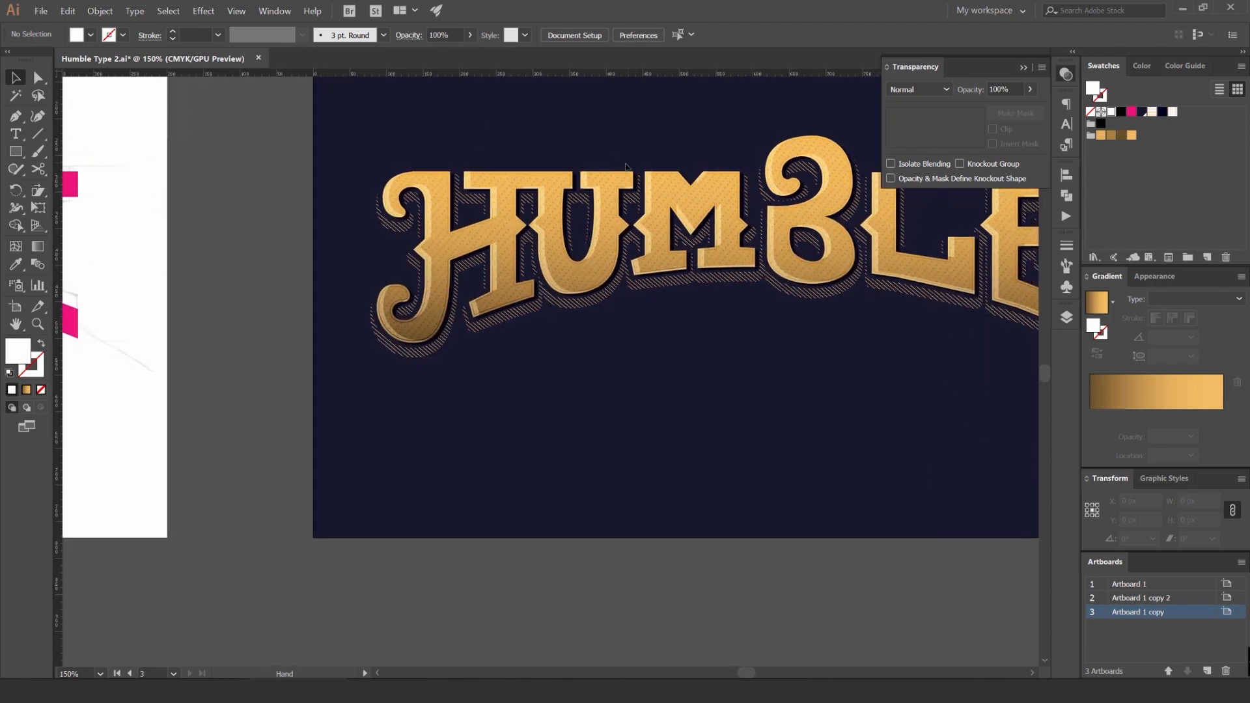
pyautogui.scroll(1, 627, 155)
pyautogui.scroll(6, 316, 187)
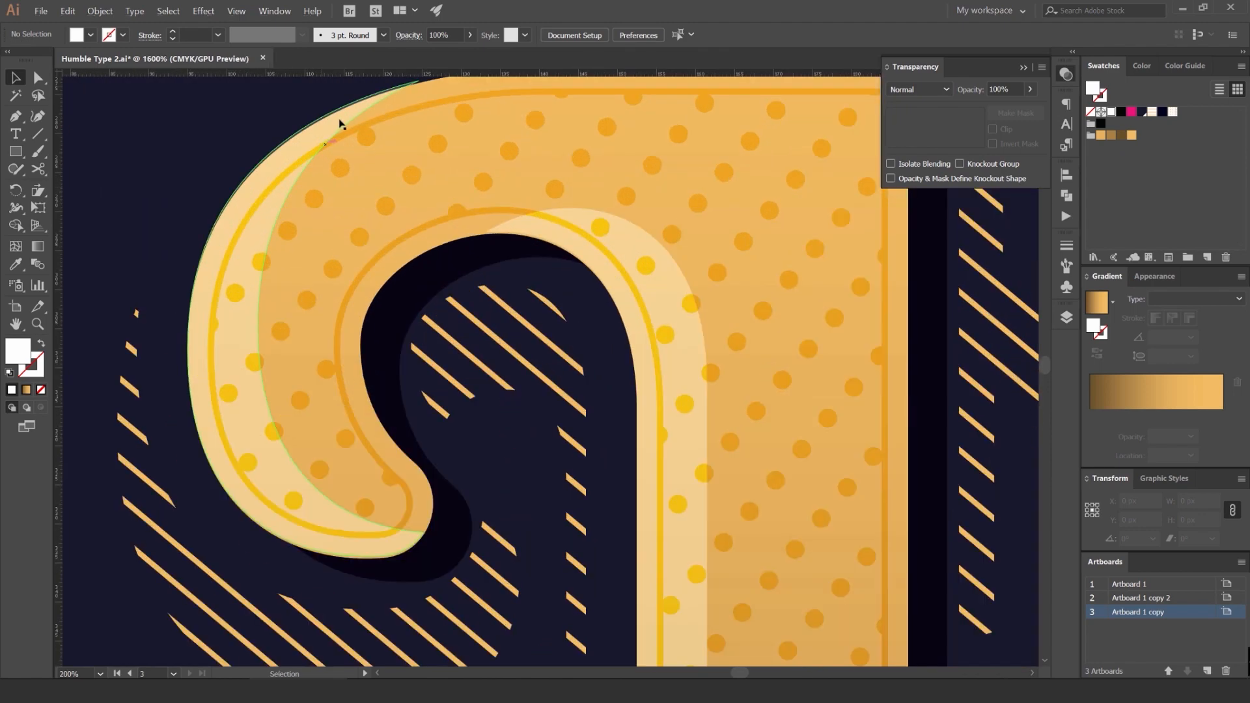
# Step: Try shifting the white highlight pieces 1 px to the right against the gold letters' edges
pyautogui.click(305, 114)
pyautogui.scroll(1, 306, 116)
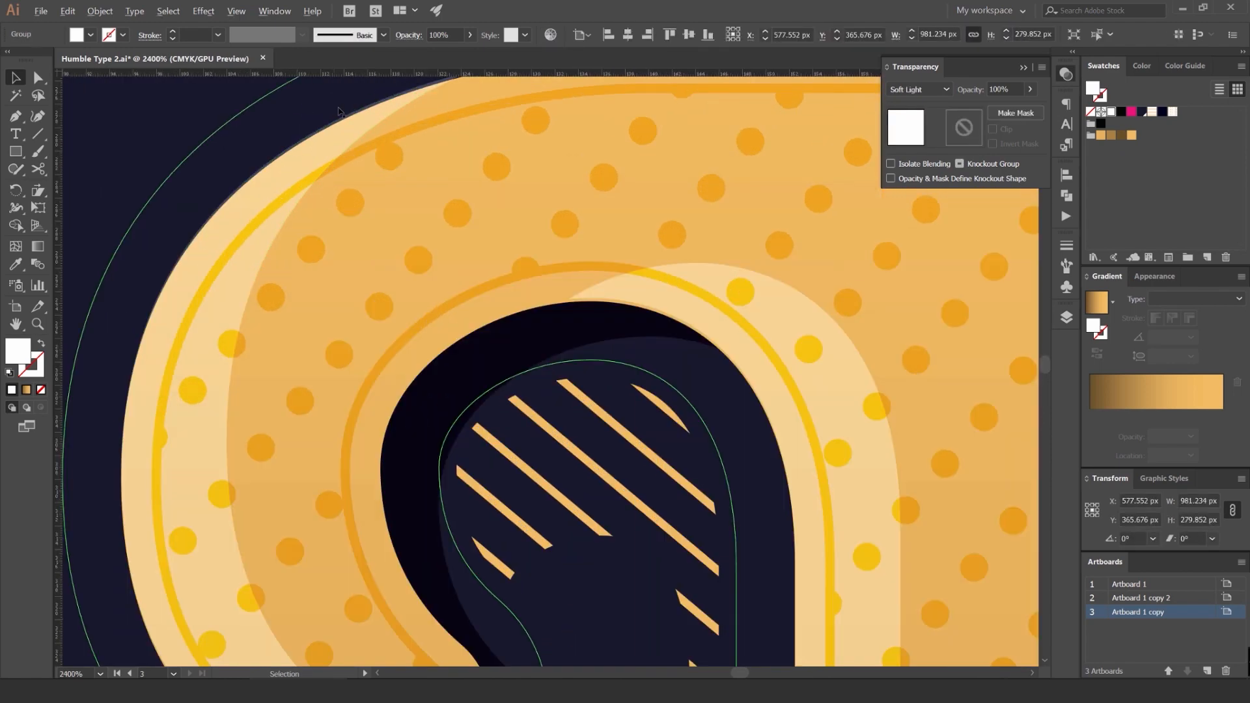
pyautogui.scroll(-1, 345, 122)
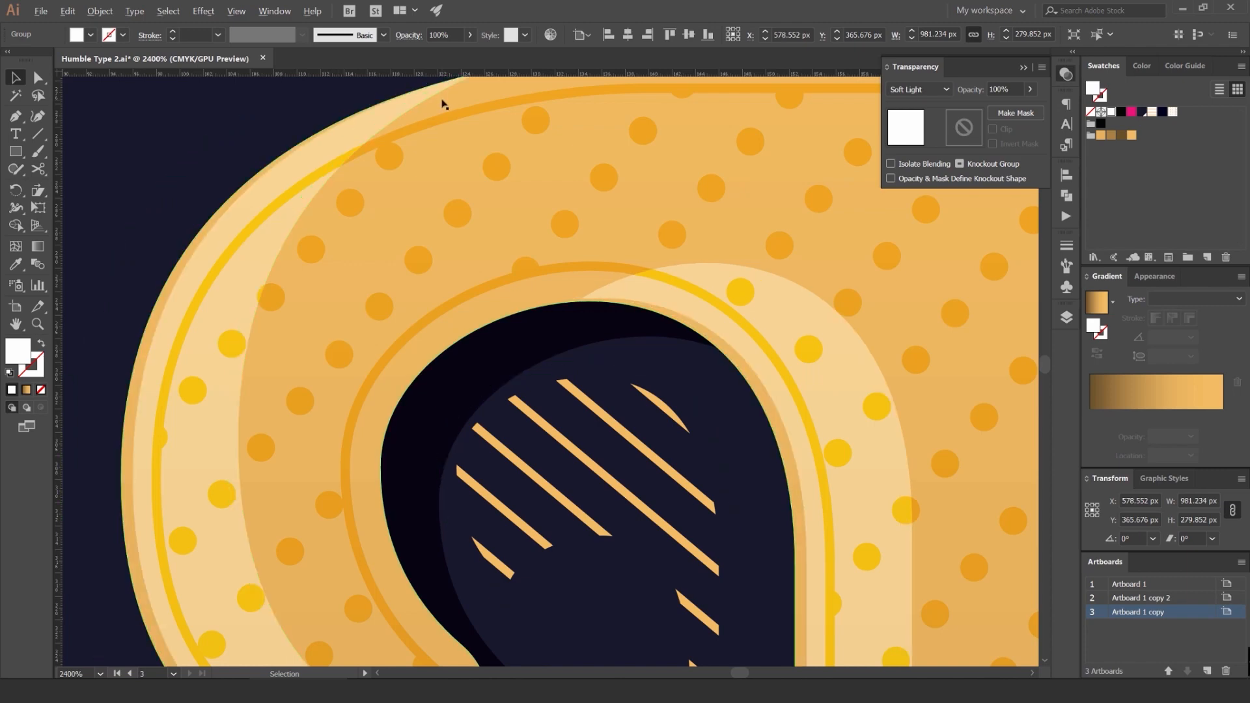
pyautogui.scroll(-3, 456, 111)
pyautogui.scroll(-1, 506, 175)
# Step: Examine the HUMBLE lettering with its highlights, dots and cut-out shadow, close up and on the whole artboard
pyautogui.click(287, 180)
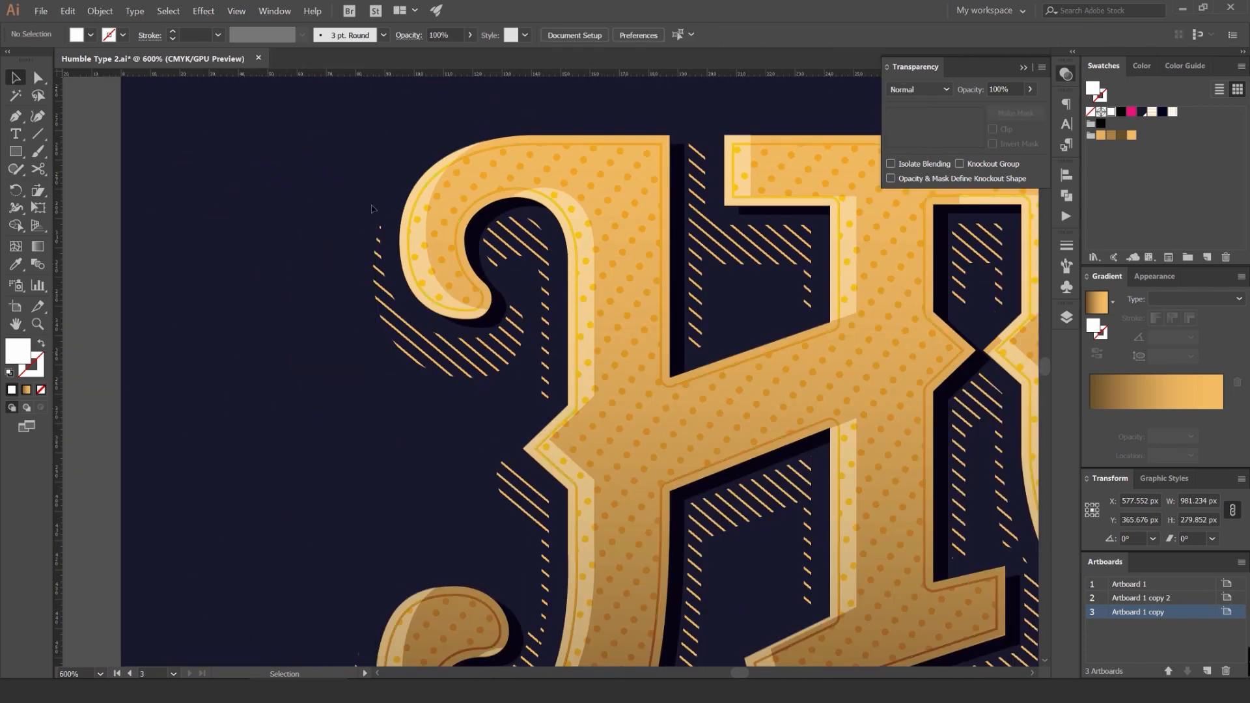
pyautogui.scroll(-2, 423, 215)
pyautogui.scroll(-1, 547, 185)
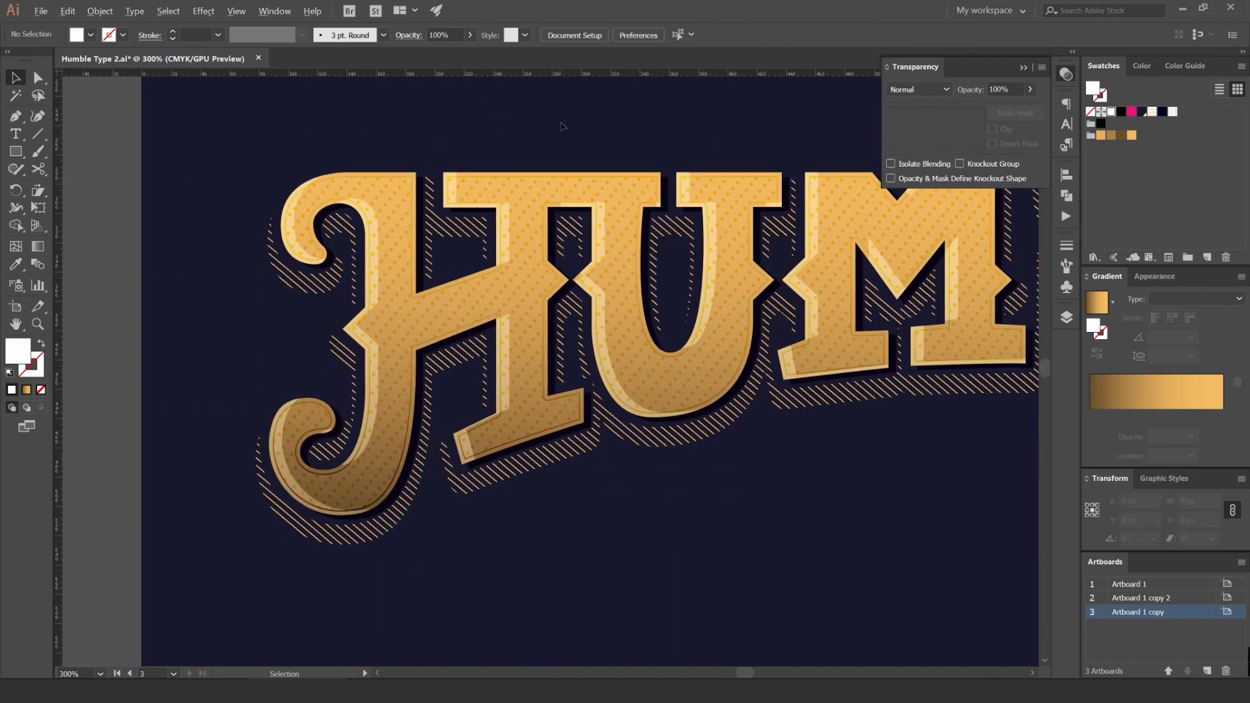
pyautogui.scroll(-3, 362, 201)
pyautogui.moveTo(362, 201); pyautogui.dragTo(118, 289)
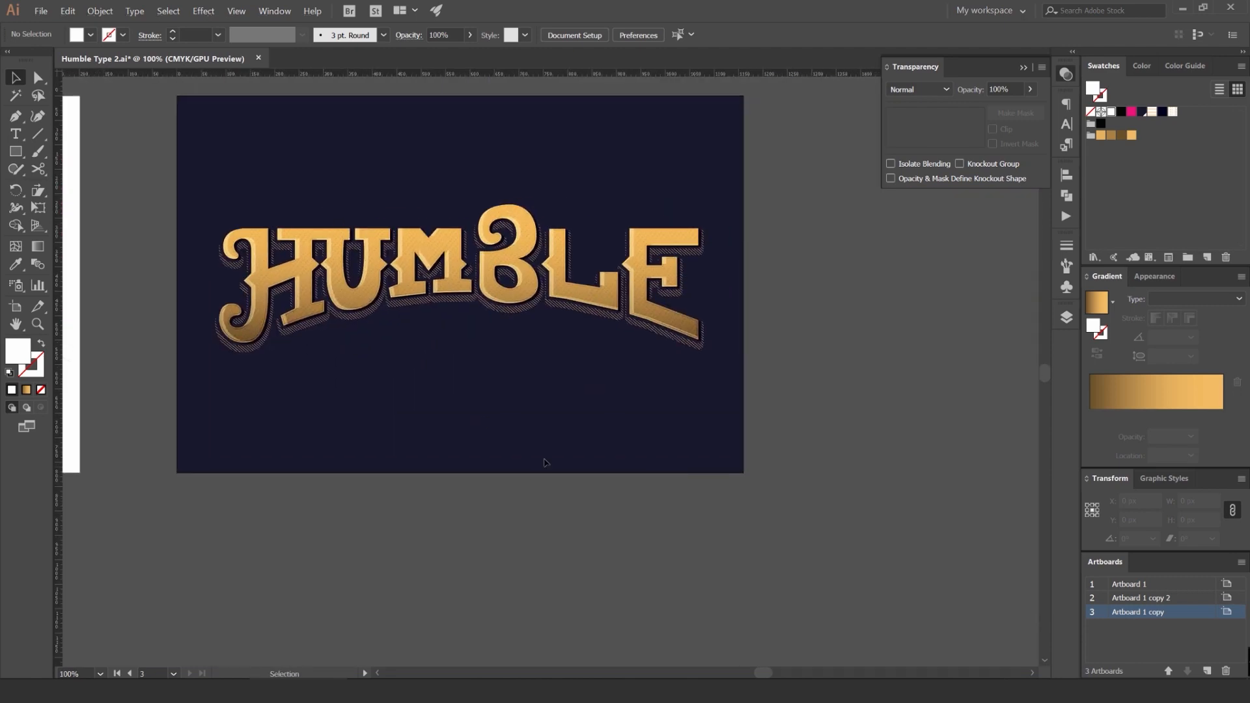
pyautogui.scroll(-1, 545, 463)
pyautogui.scroll(3, 516, 415)
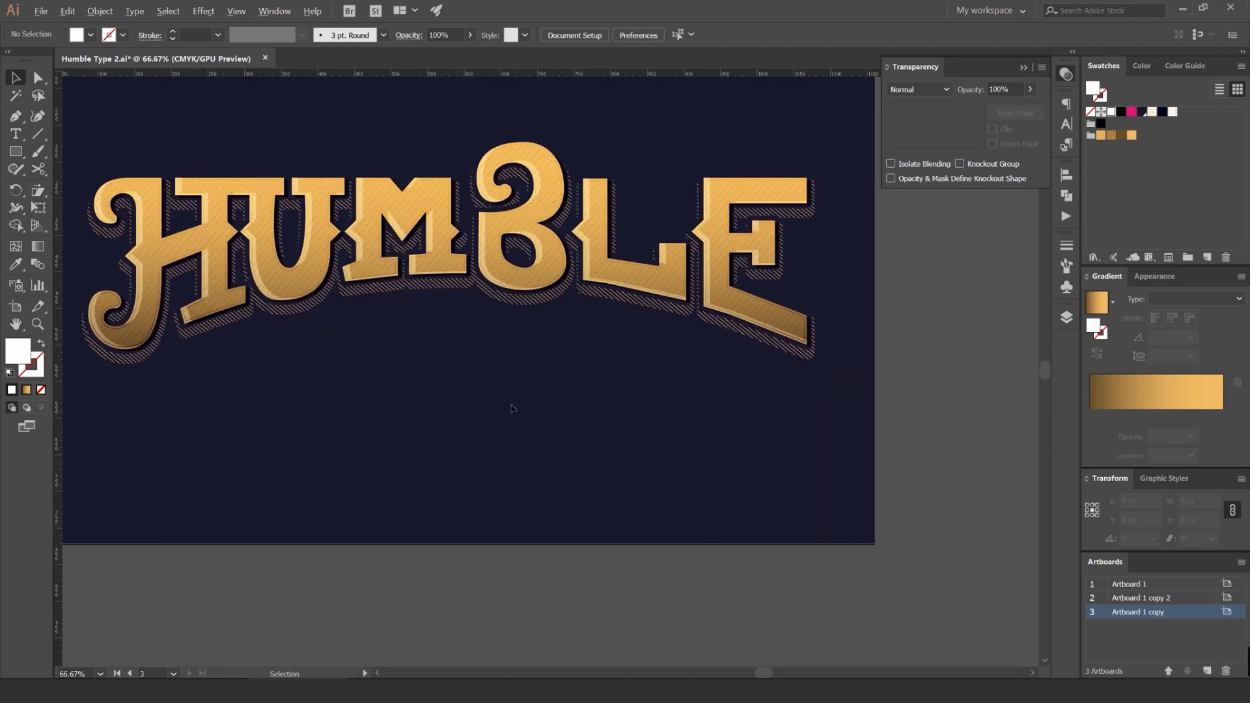
pyautogui.moveTo(572, 392); pyautogui.dragTo(609, 435)
pyautogui.moveTo(602, 274); pyautogui.dragTo(618, 372)
pyautogui.scroll(-1, 714, 217)
pyautogui.scroll(-2, 714, 218)
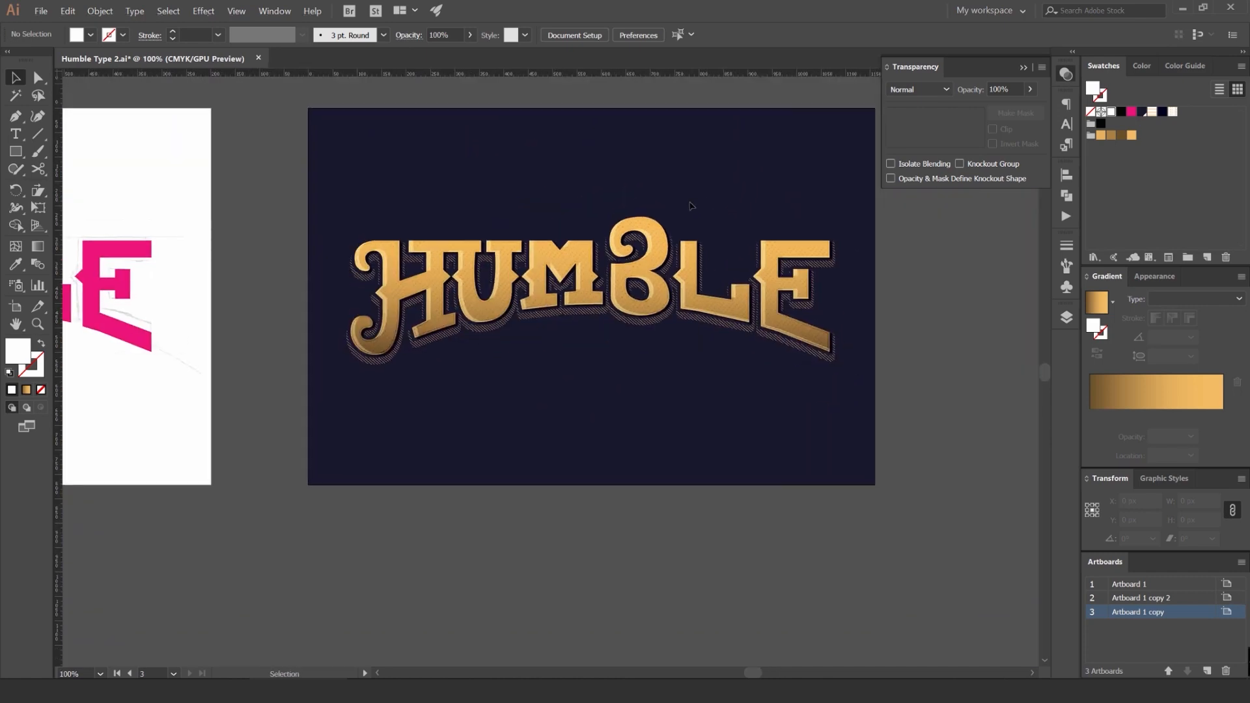
pyautogui.scroll(1, 680, 208)
pyautogui.scroll(-1, 690, 209)
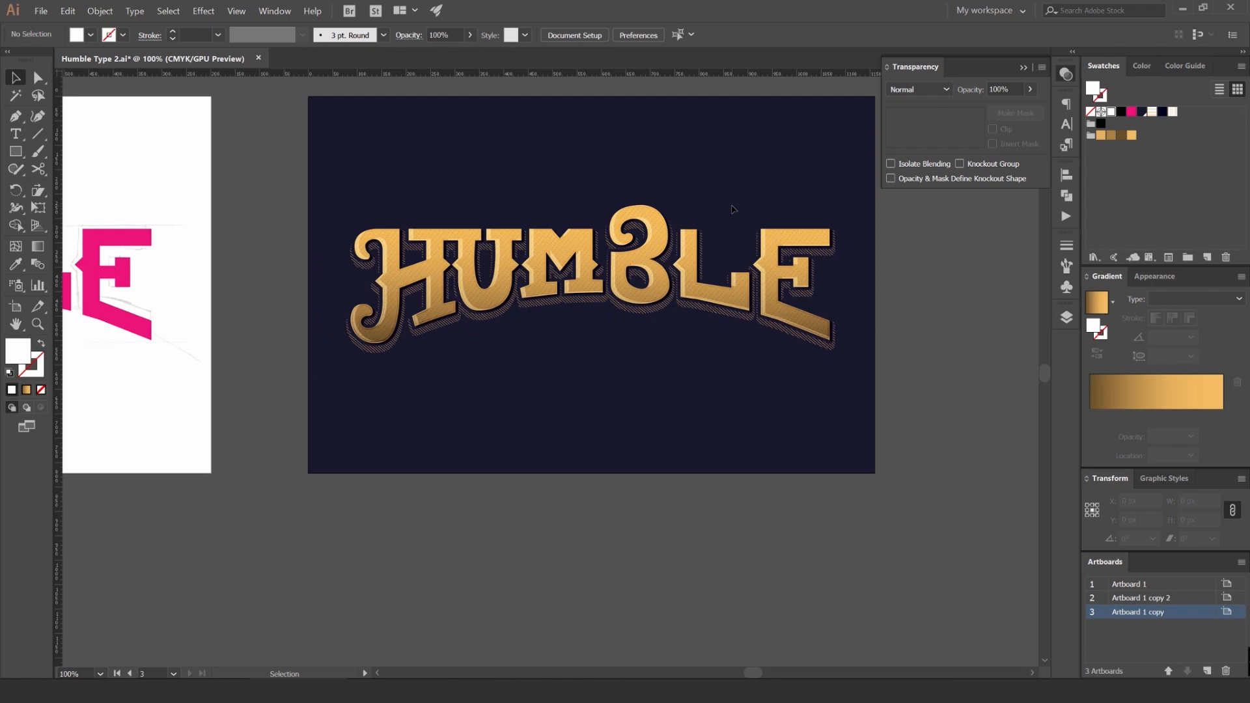
pyautogui.scroll(-1, 736, 204)
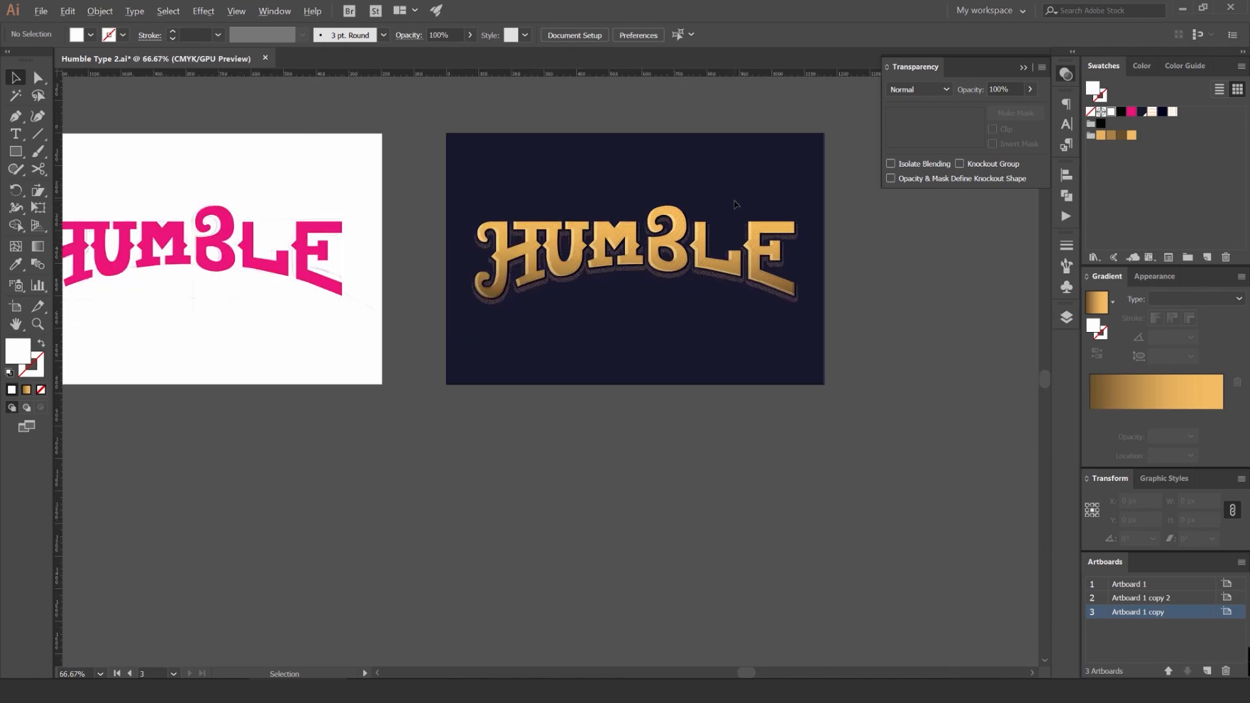
pyautogui.scroll(3, 724, 210)
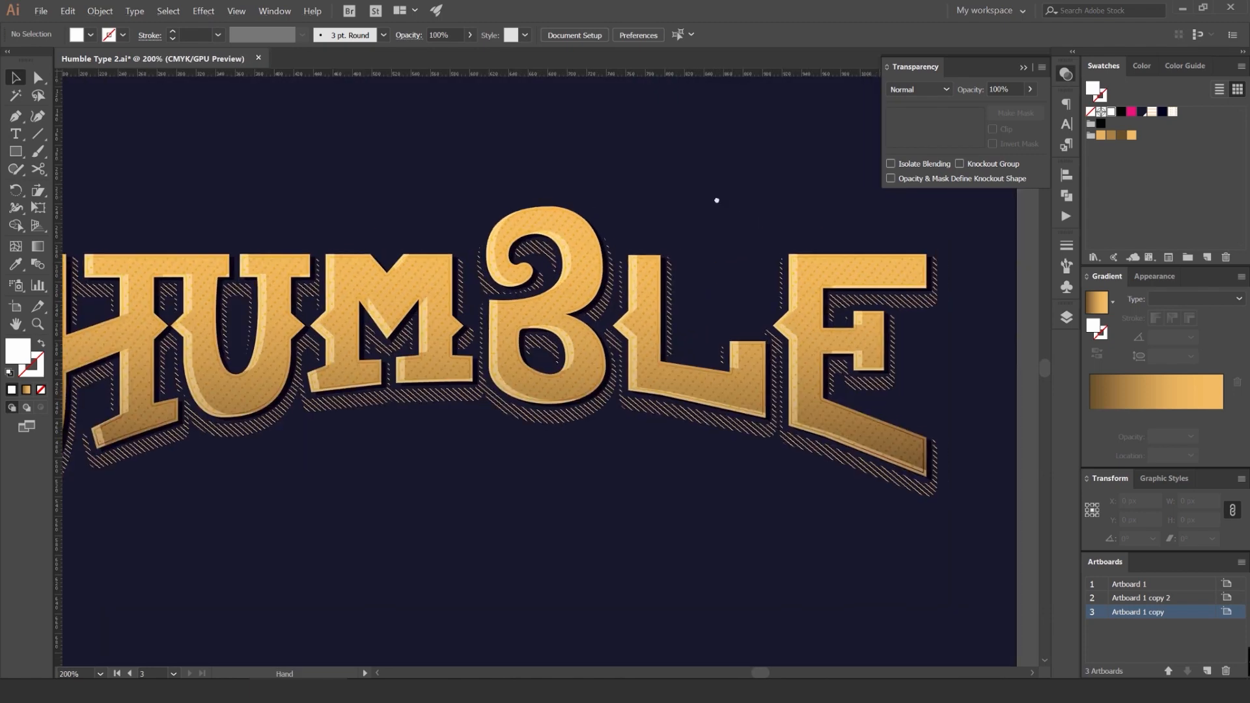
# Step: Save the Humble Type 2.ai document
pyautogui.press('a')
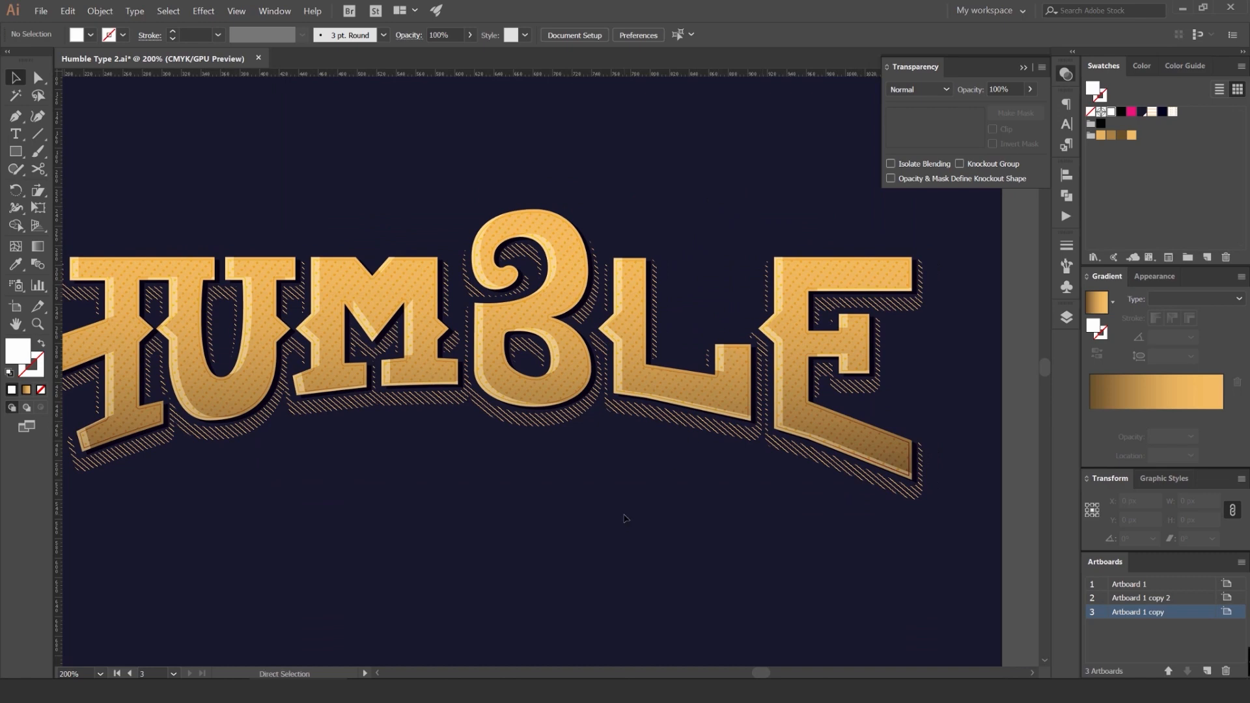
pyautogui.hotkey('ctrl', 's')
pyautogui.click(638, 690)
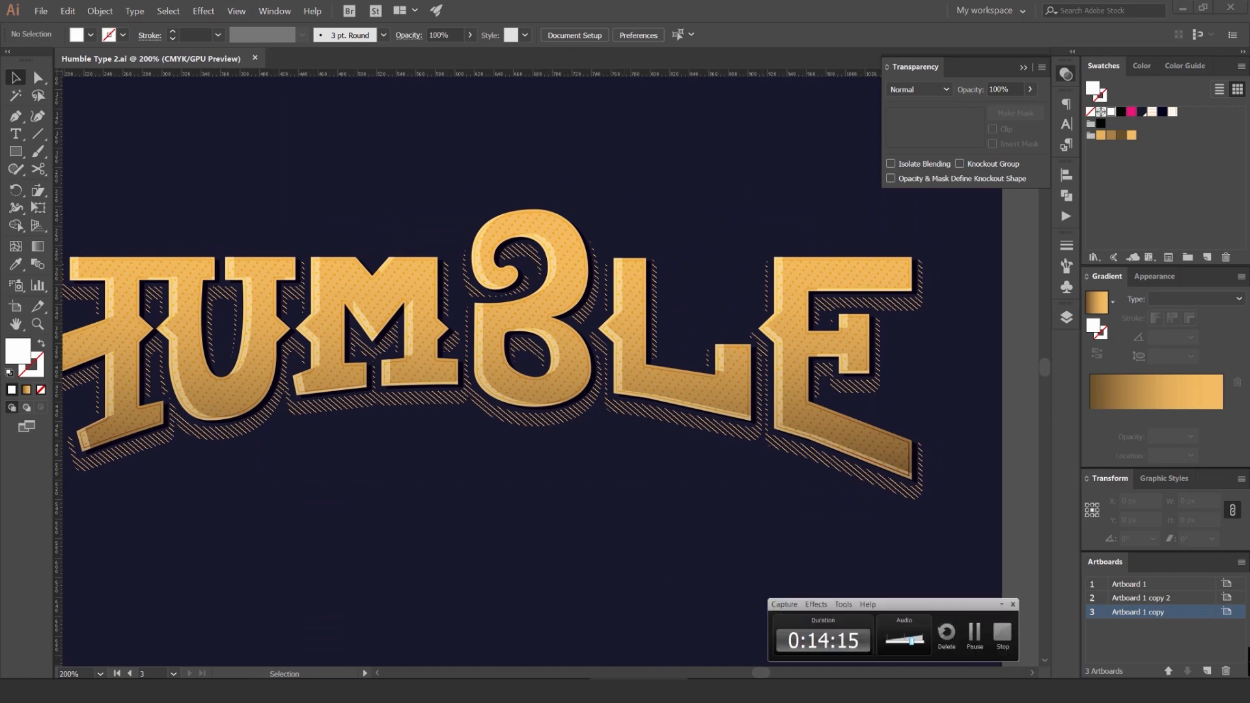
pyautogui.click(743, 607)
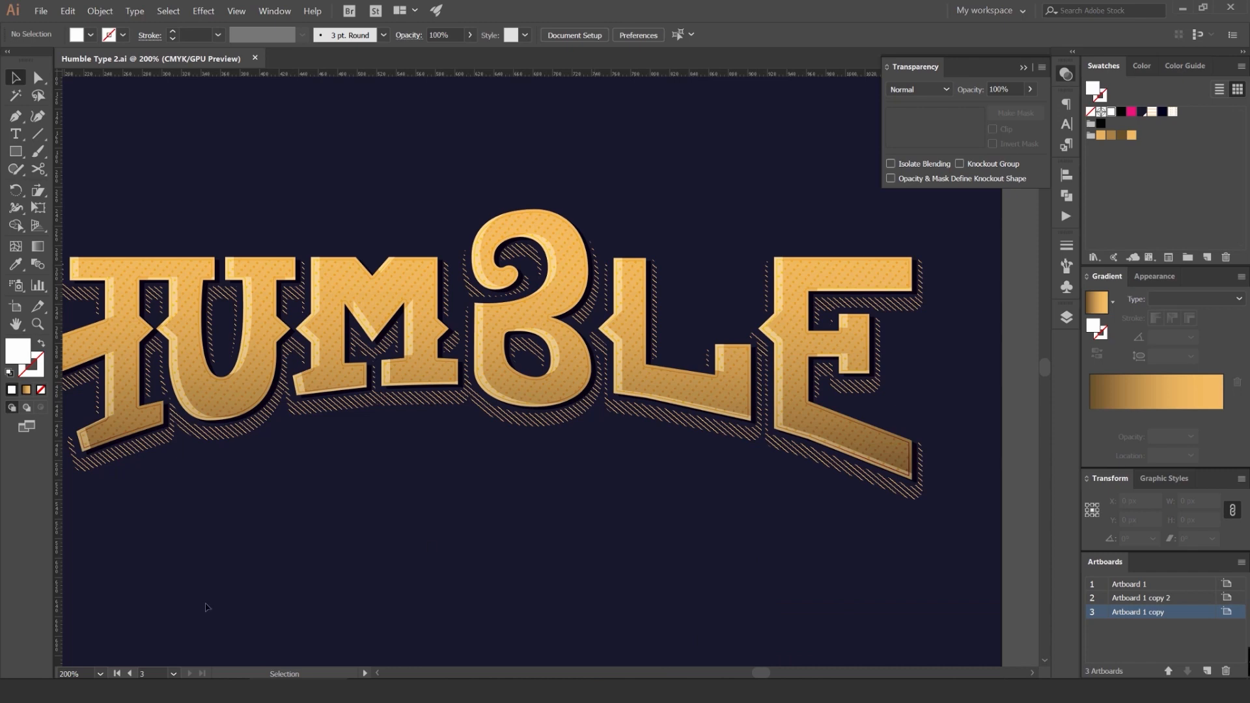
pyautogui.click(110, 689)
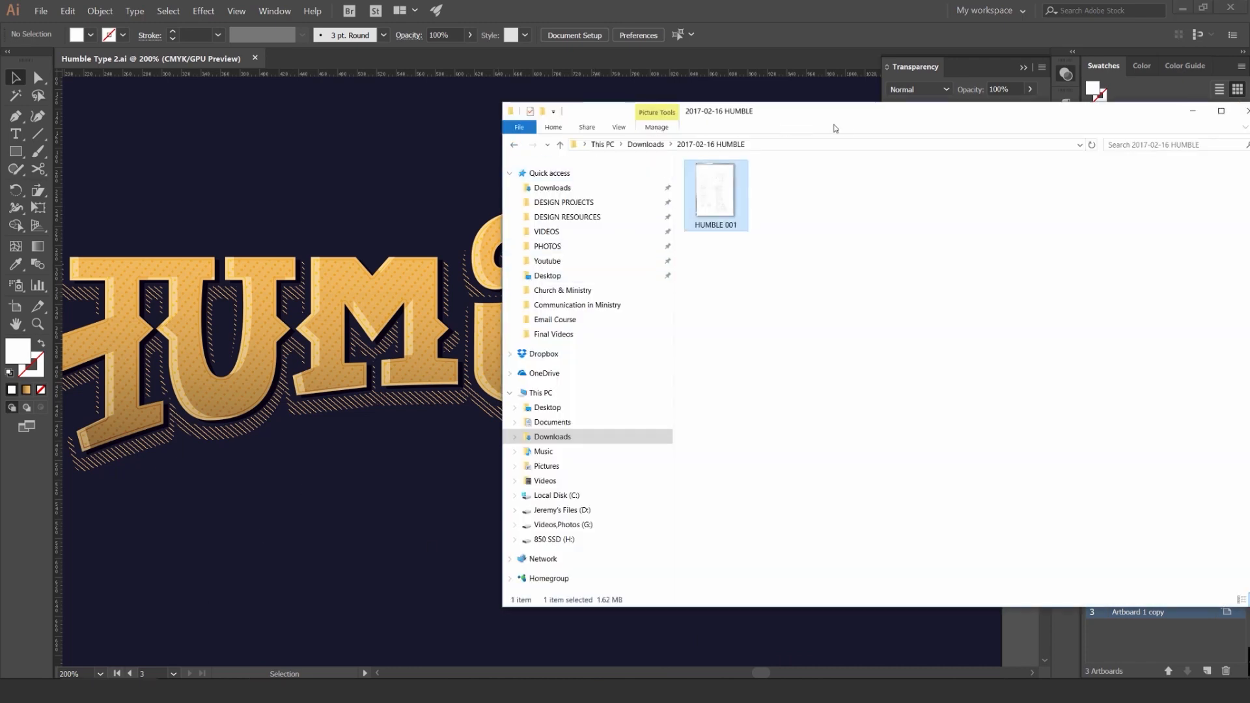
pyautogui.moveTo(837, 123); pyautogui.dragTo(741, 136)
pyautogui.click(251, 111)
# Step: Open the recent file Humble Type.ai, examine its textured HUMBLE lettering as a reference, and close it
pyautogui.click(41, 11)
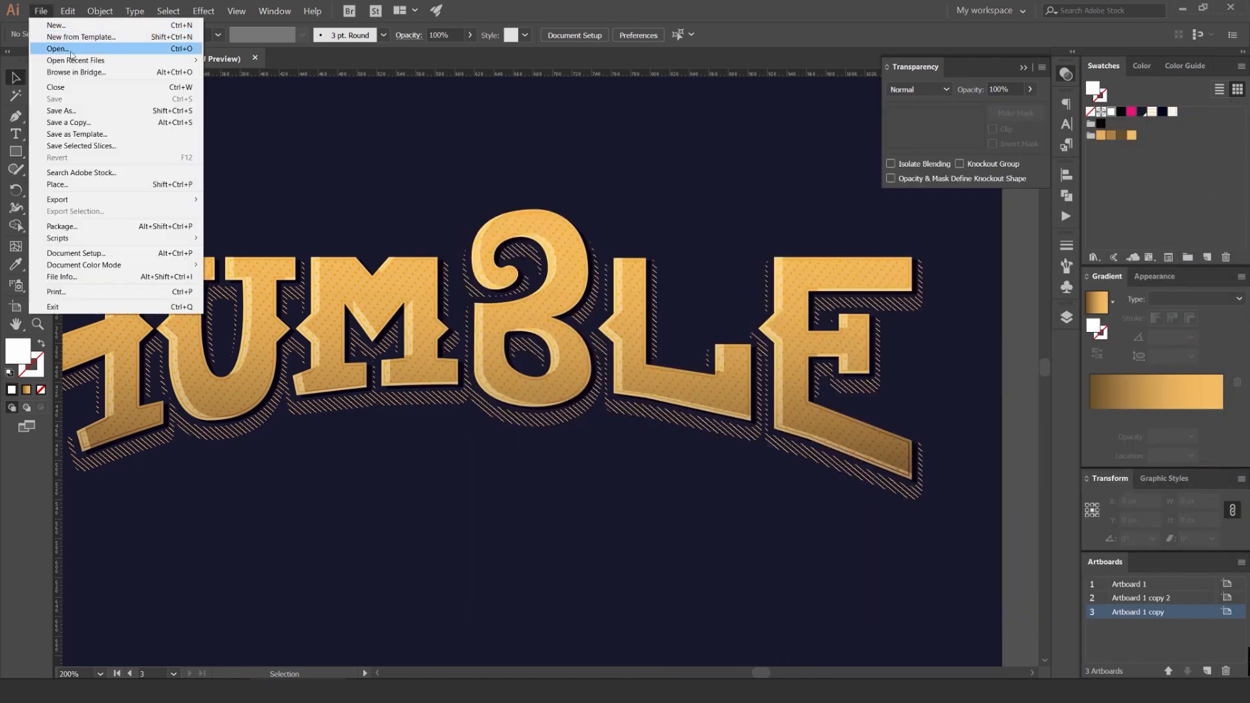
pyautogui.click(269, 75)
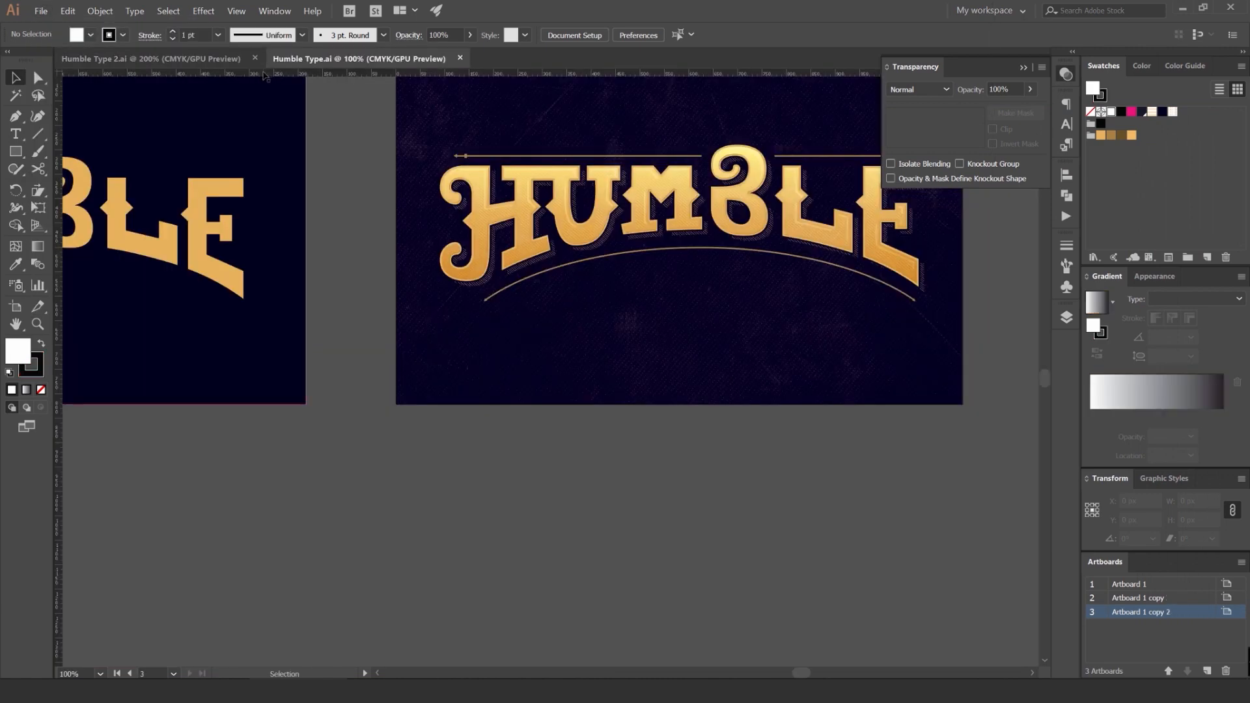
pyautogui.scroll(2, 589, 162)
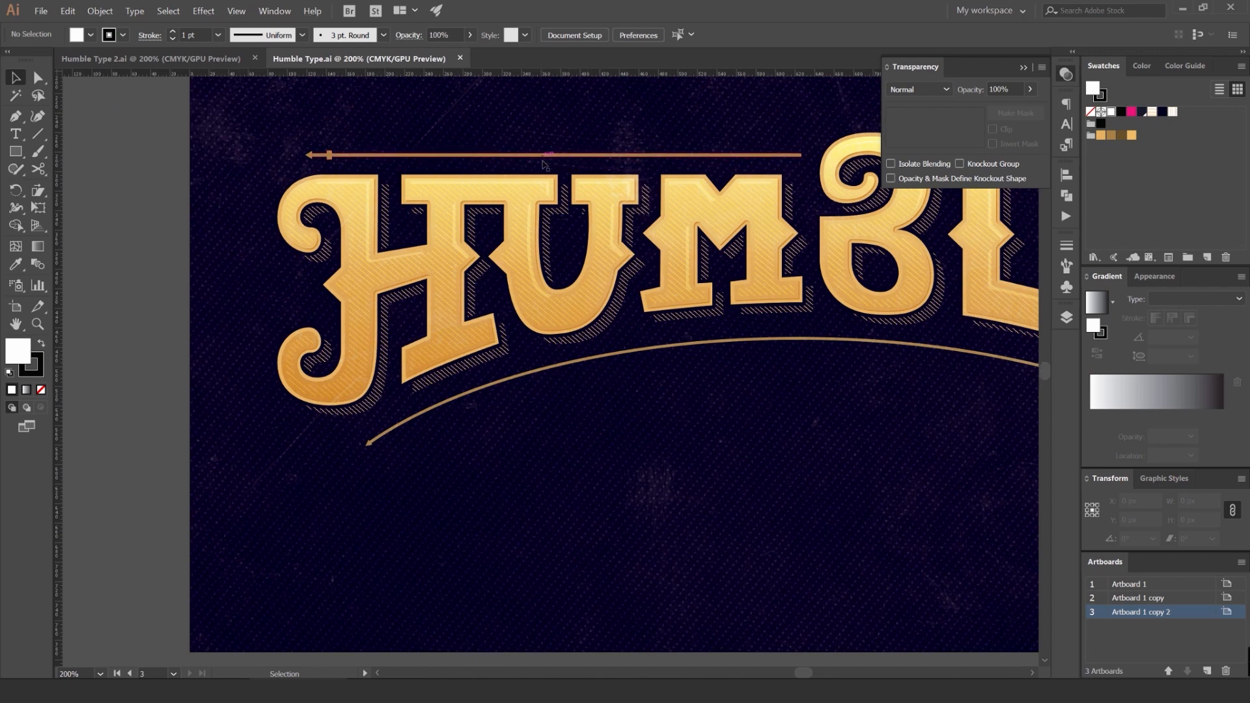
pyautogui.click(461, 59)
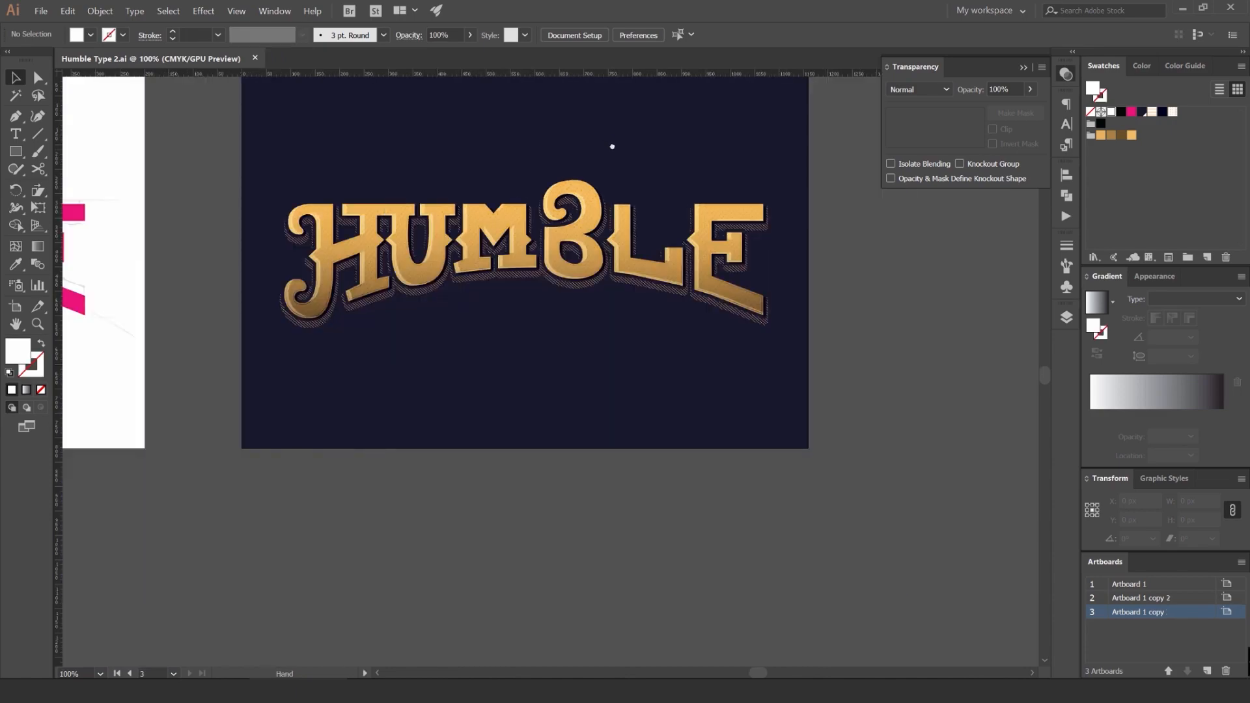
# Step: Copy the gold gradient letter shape, paste it exactly in place, and bring the copy in front of all the other lettering
pyautogui.moveTo(613, 147); pyautogui.dragTo(692, 161)
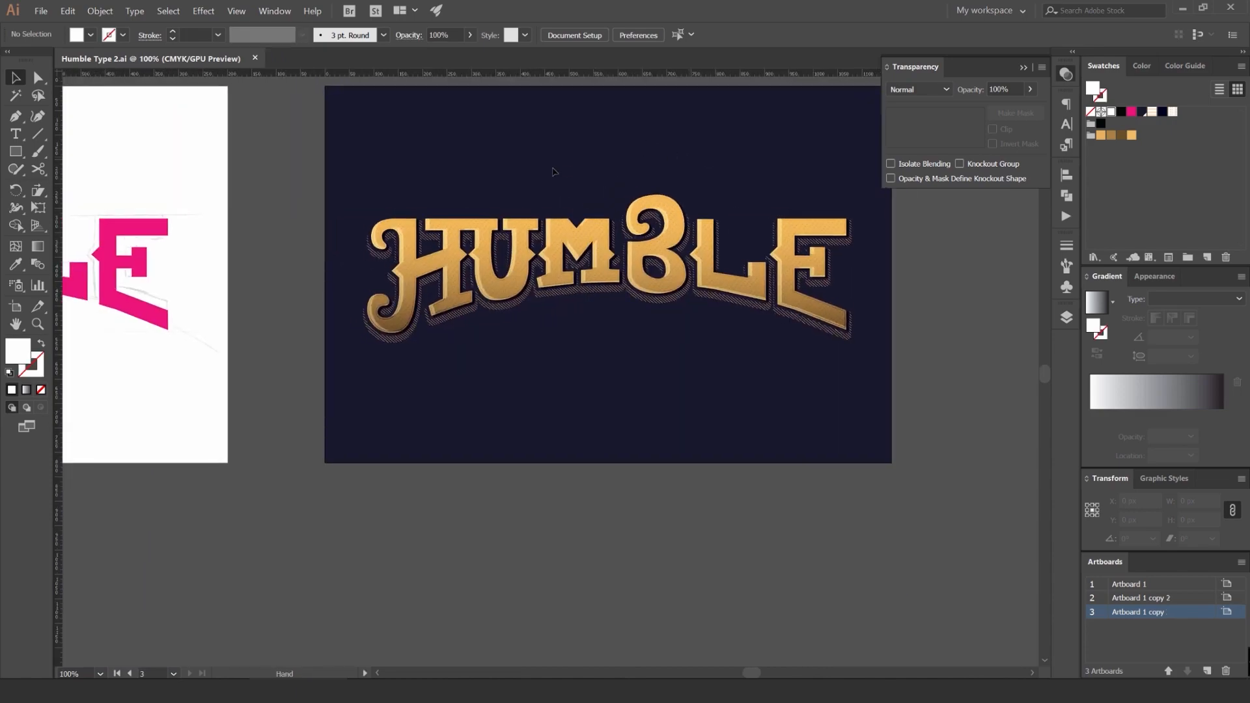
pyautogui.scroll(2, 647, 199)
pyautogui.click(1066, 74)
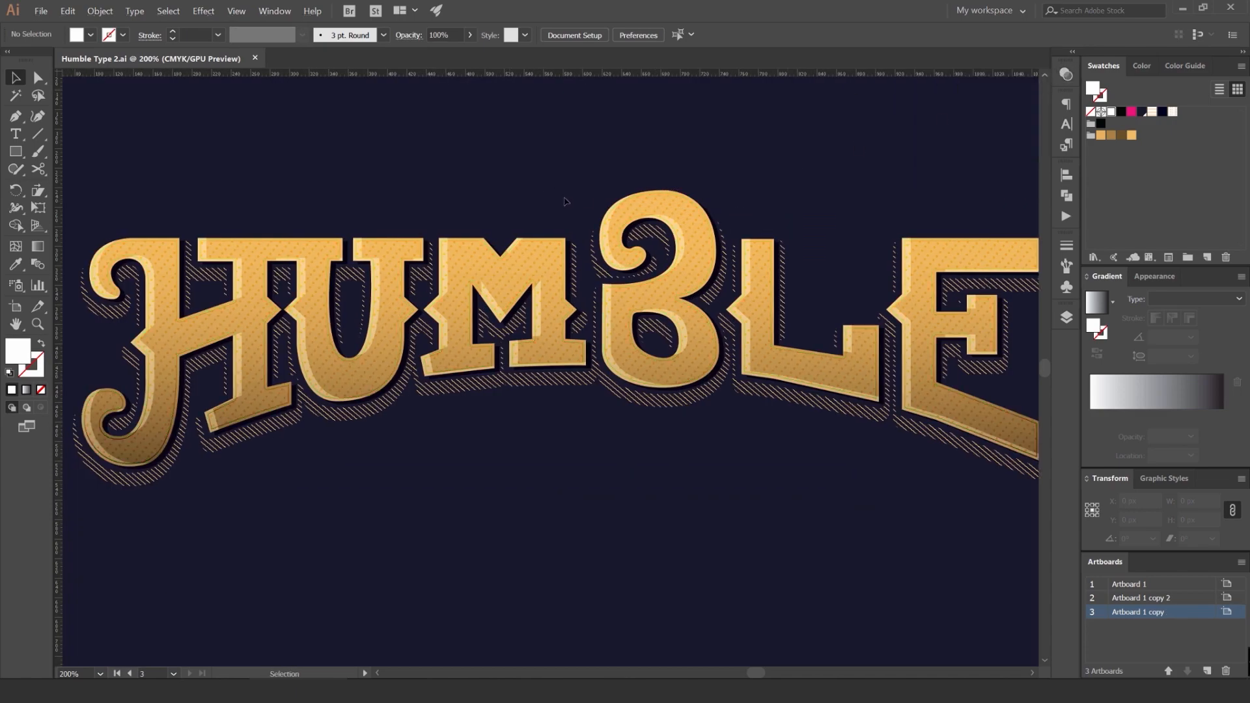
pyautogui.scroll(4, 516, 218)
pyautogui.click(584, 278)
pyautogui.scroll(-2, 584, 279)
pyautogui.moveTo(584, 278); pyautogui.dragTo(591, 168)
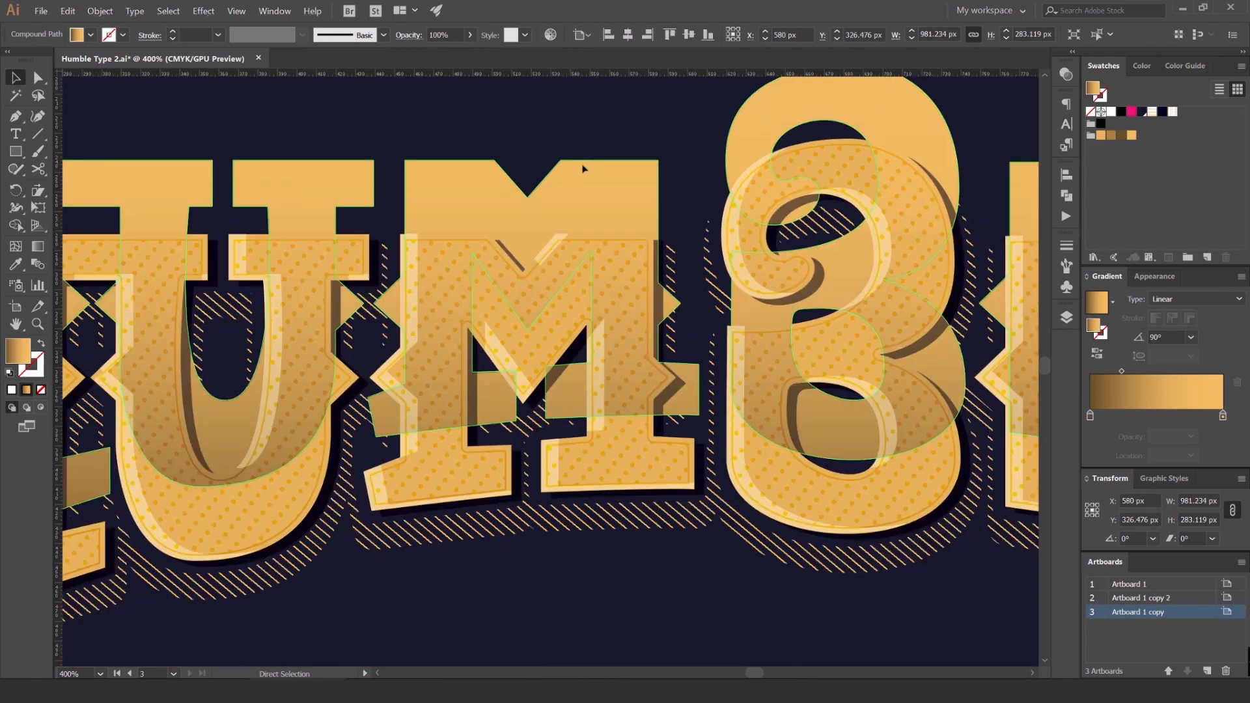
pyautogui.hotkey('ctrl', 'z')
pyautogui.hotkey('ctrl', 'f')
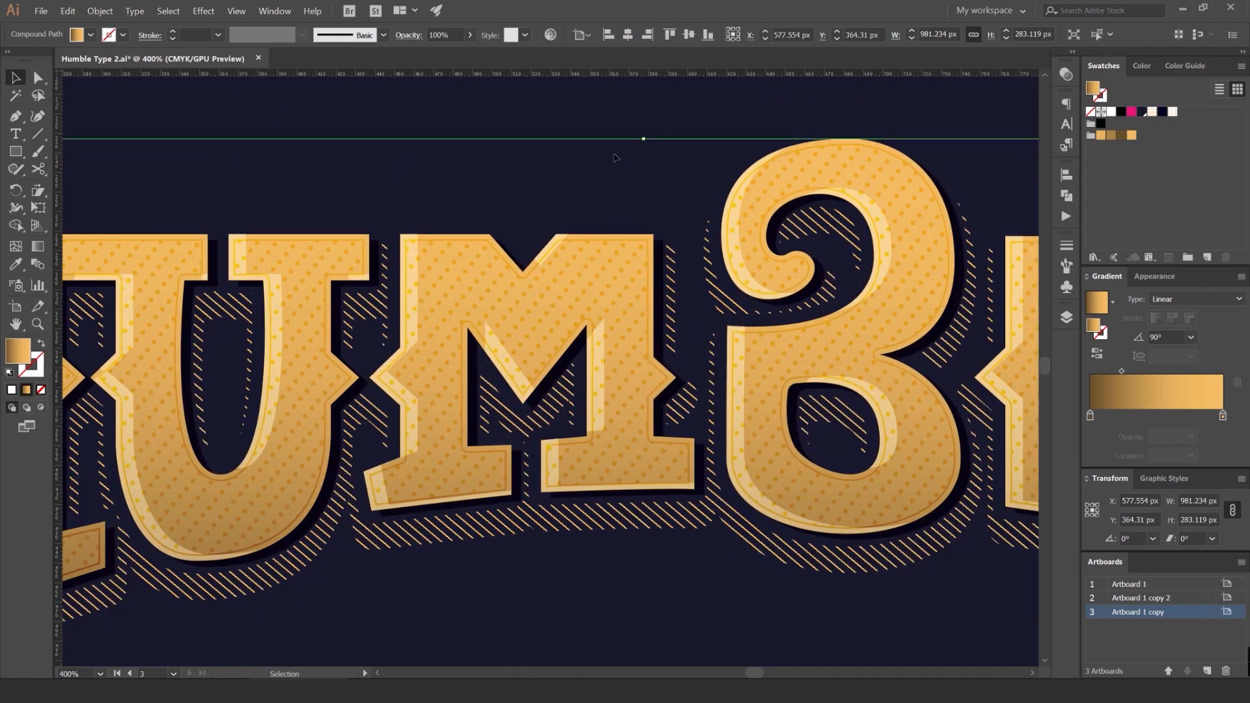
pyautogui.hotkey('ctrl', 'shift', ']')
# Step: Fill the front letter copy with a linear gradient at 90°, giving it a light gold tint stop at 91.08%
pyautogui.scroll(-4, 622, 155)
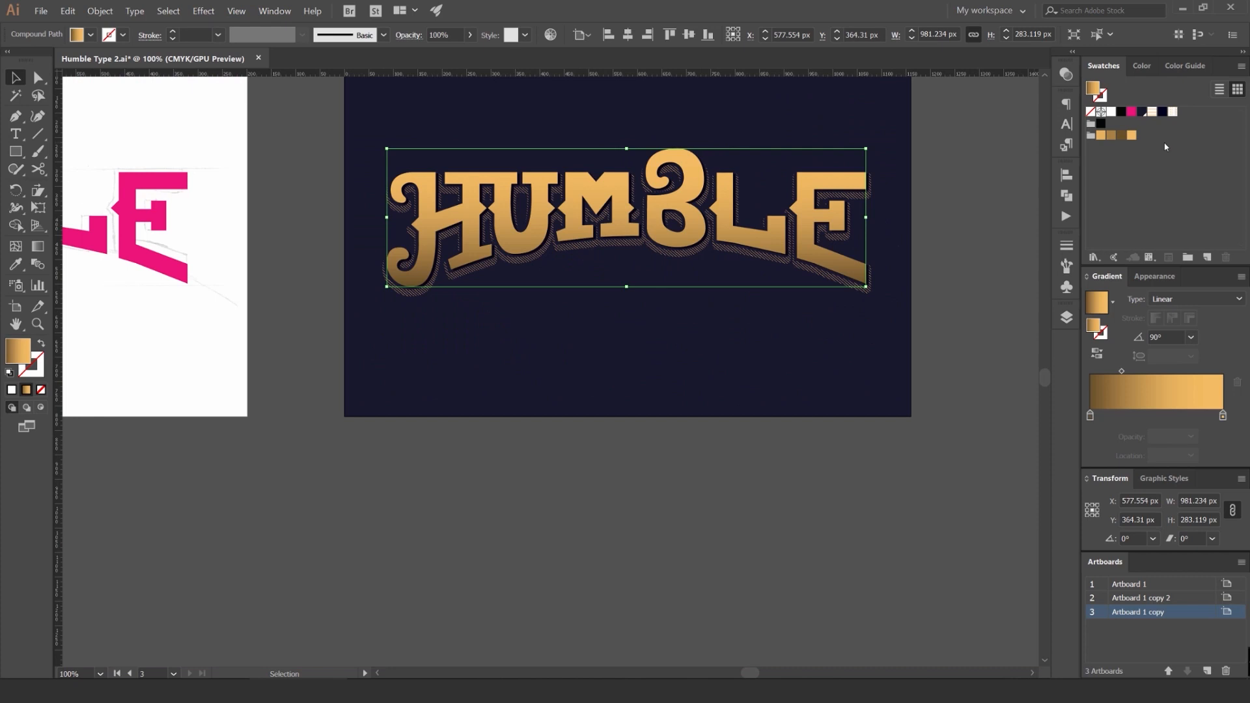
pyautogui.click(1132, 134)
pyautogui.scroll(1, 976, 209)
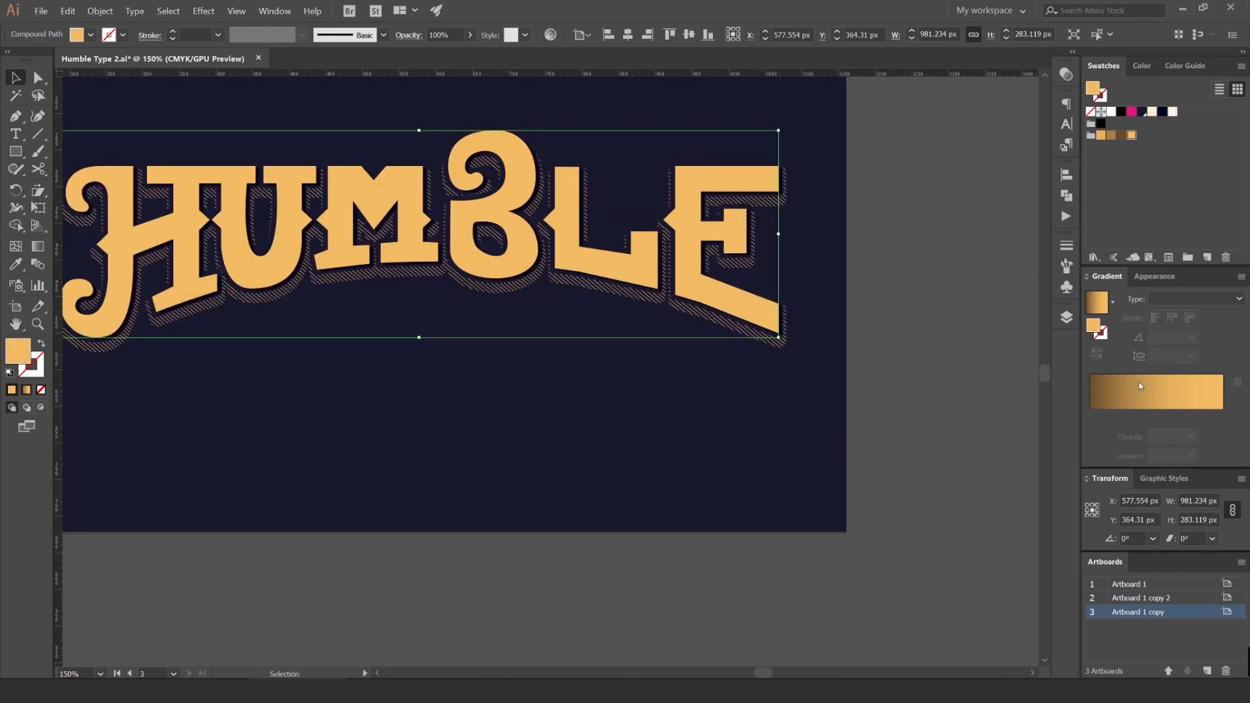
pyautogui.click(1161, 70)
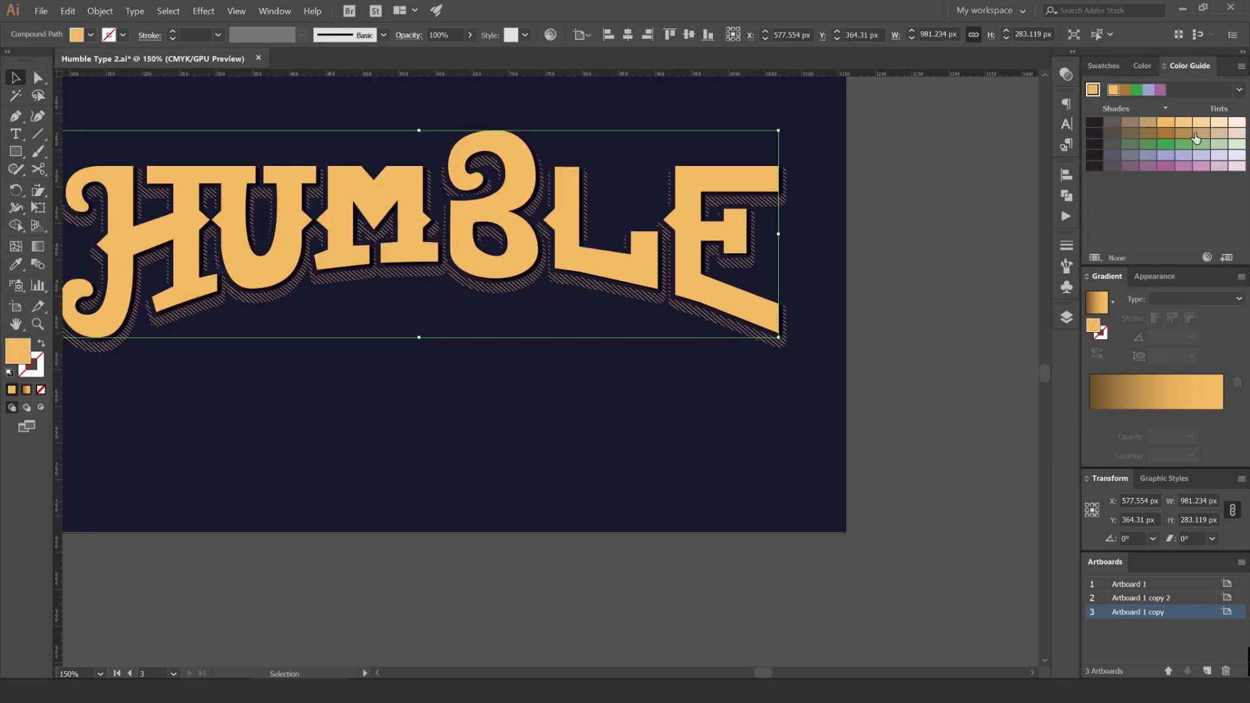
pyautogui.click(1217, 394)
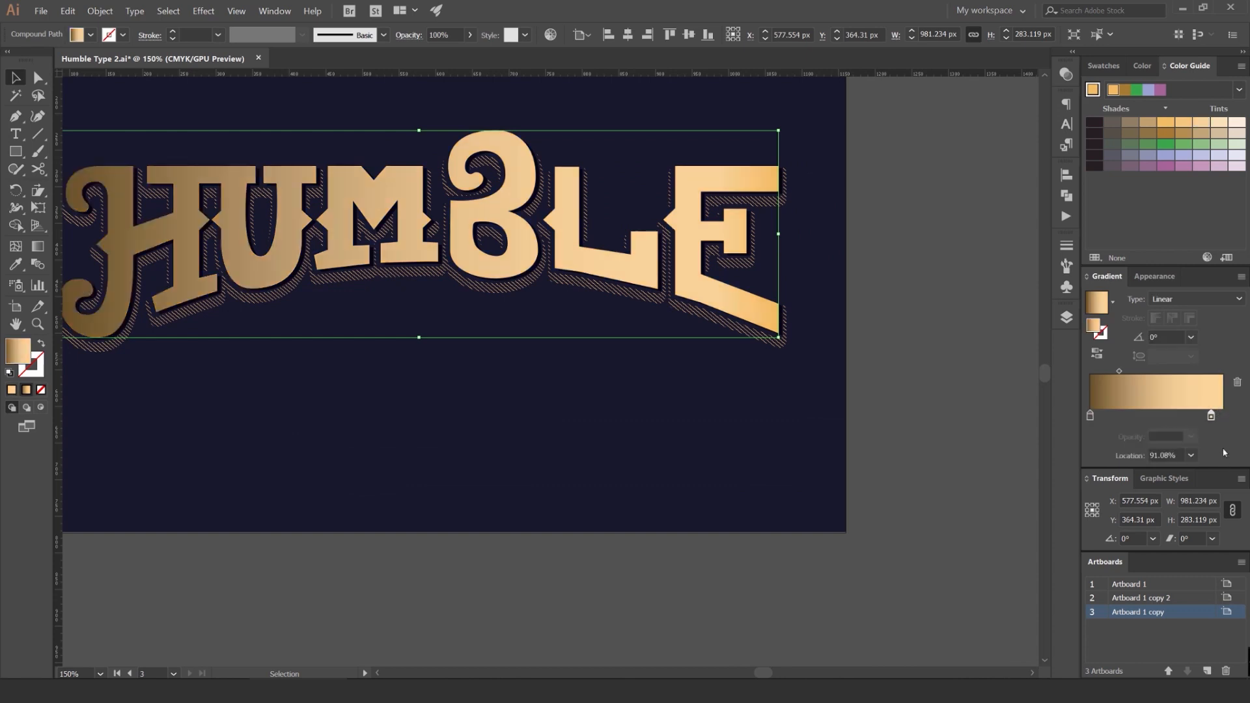
pyautogui.moveTo(1224, 453); pyautogui.dragTo(1224, 455)
pyautogui.moveTo(1172, 338); pyautogui.dragTo(1098, 338)
pyautogui.write('90')
pyautogui.press('Return')
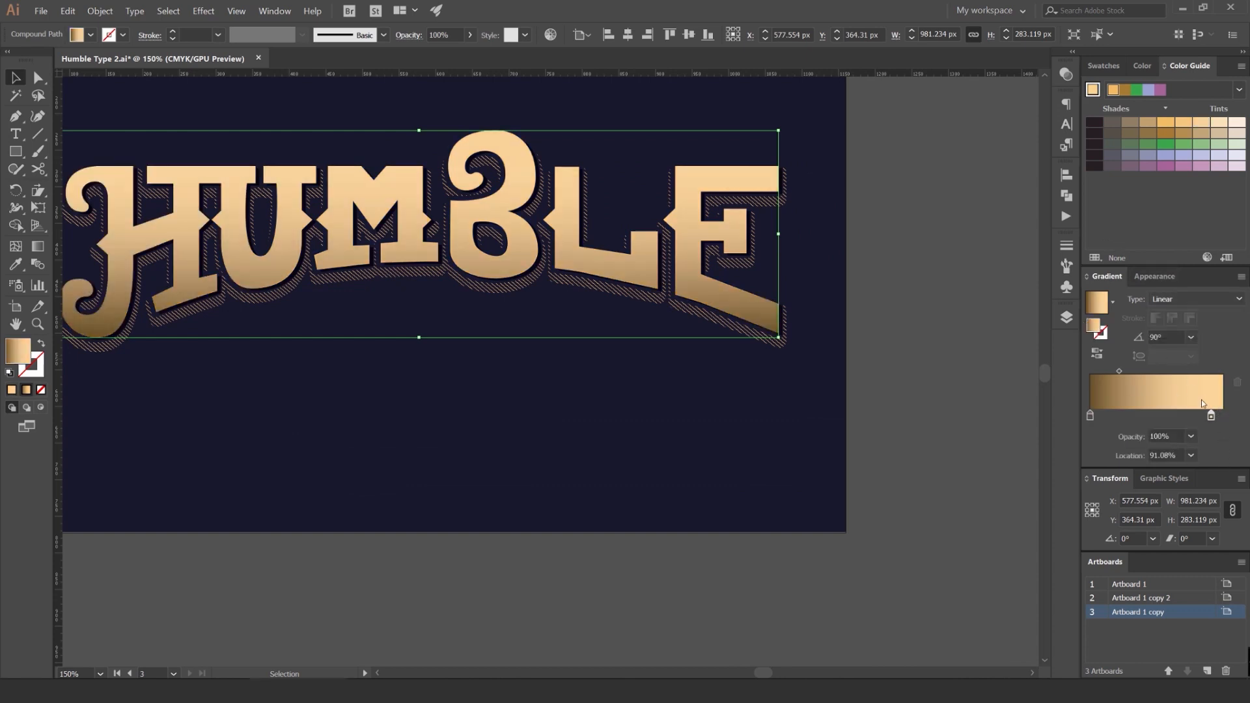
# Step: Change the gradient's dark stop to a golden brown from the color guide and set its midpoint to 52.18%
pyautogui.moveTo(1119, 373); pyautogui.dragTo(1144, 373)
pyautogui.moveTo(1166, 134); pyautogui.dragTo(1091, 417)
pyautogui.moveTo(1143, 371); pyautogui.dragTo(1153, 371)
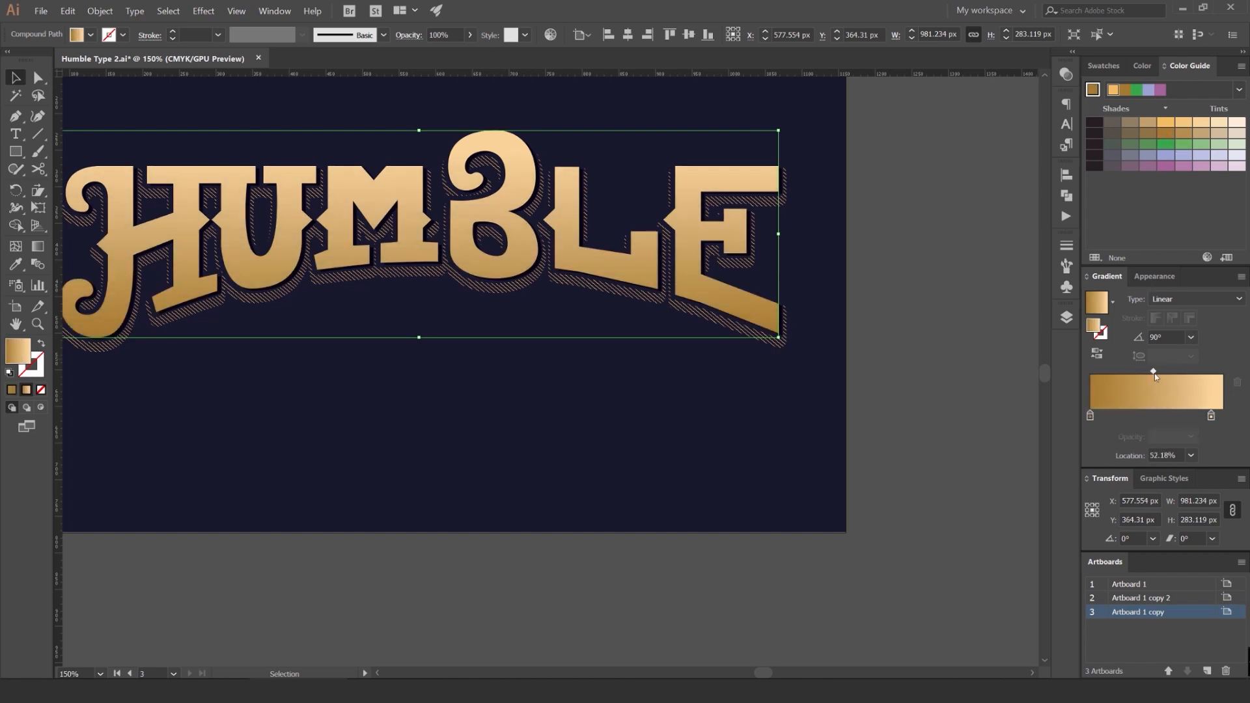
# Step: Try the Multiply, Color Burn and Lighten blend modes on the front gradient letter copy
pyautogui.click(1066, 73)
pyautogui.press('space')
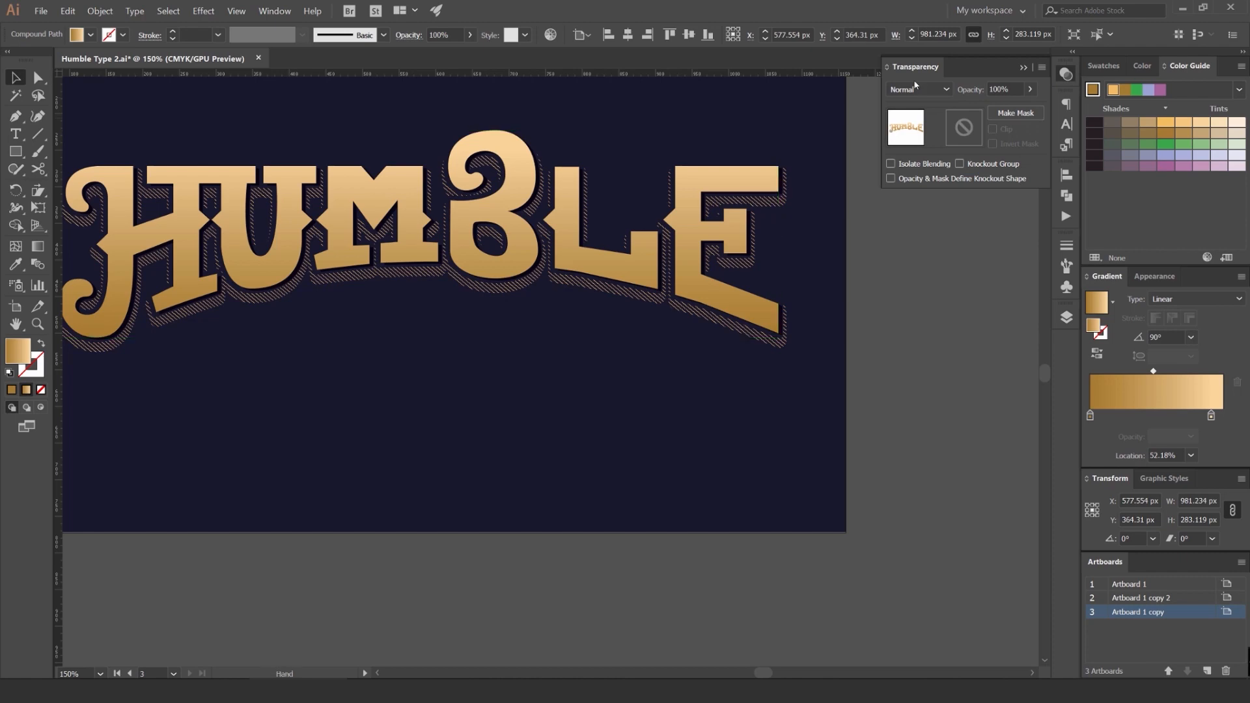
pyautogui.scroll(-1, 913, 91)
pyautogui.moveTo(749, 135); pyautogui.dragTo(820, 150)
pyautogui.scroll(-1, 924, 91)
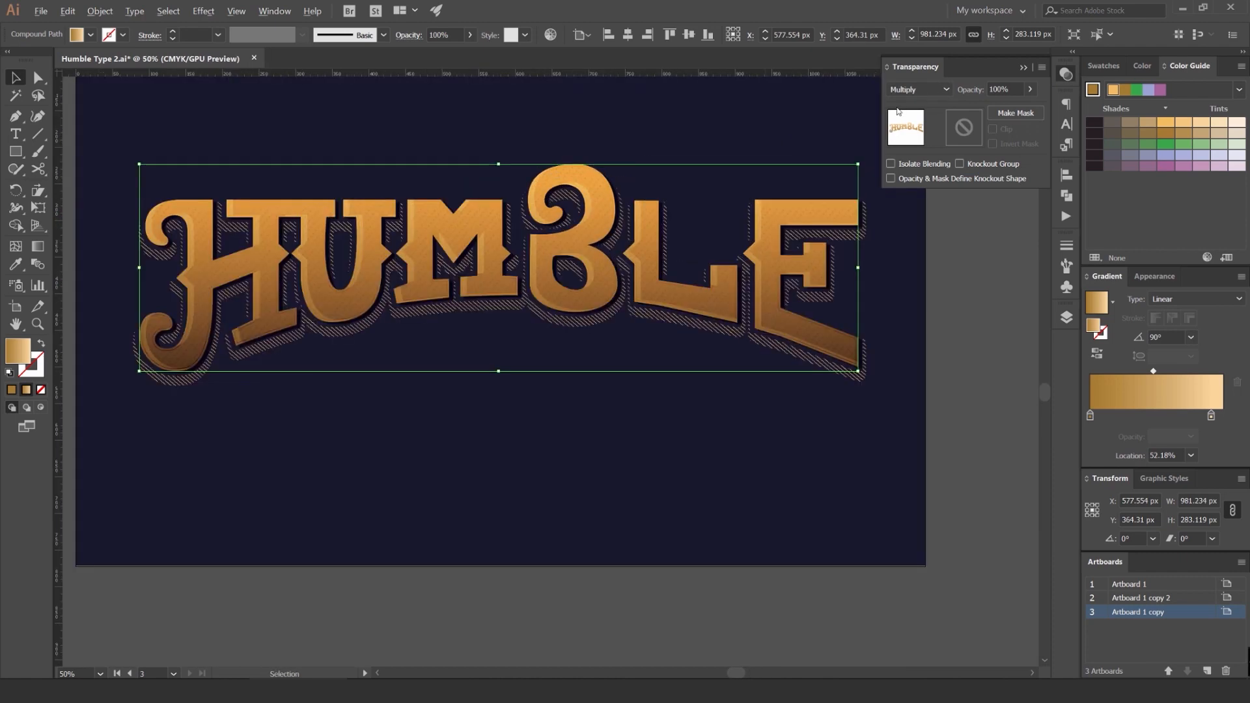
pyautogui.scroll(-1, 919, 90)
pyautogui.scroll(-1, 915, 93)
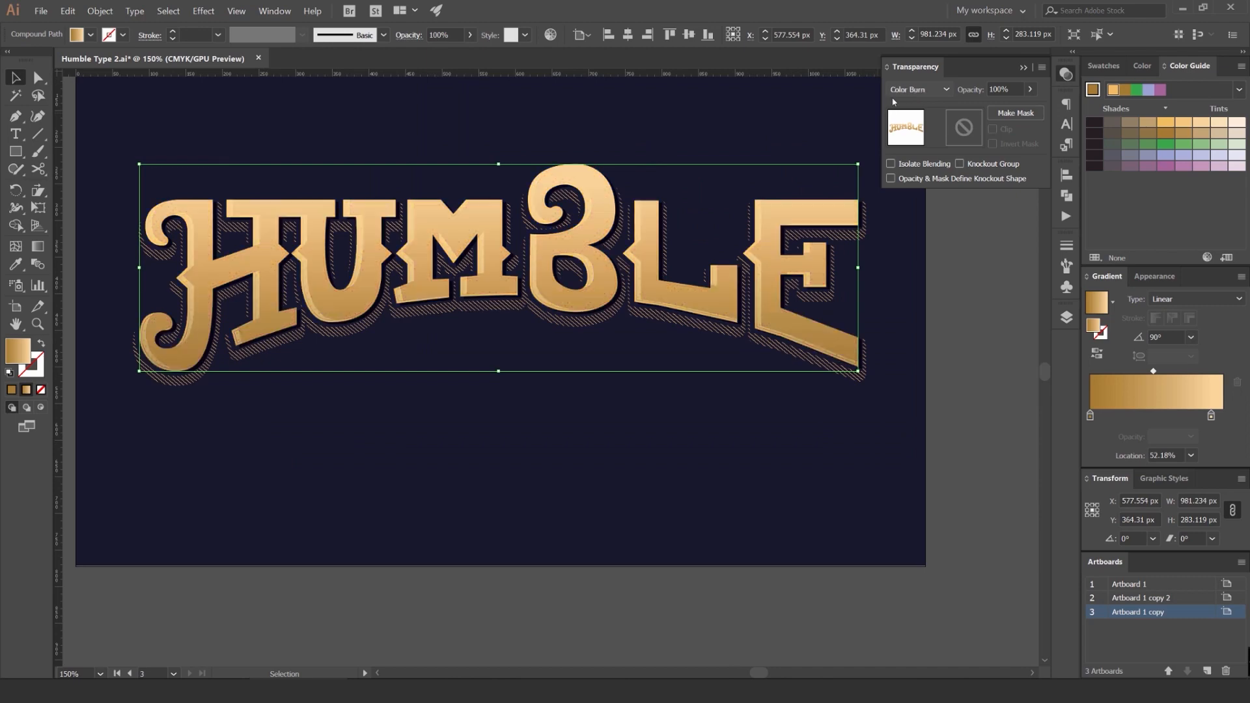
pyautogui.scroll(-2, 757, 135)
pyautogui.scroll(3, 760, 135)
pyautogui.scroll(-1, 921, 94)
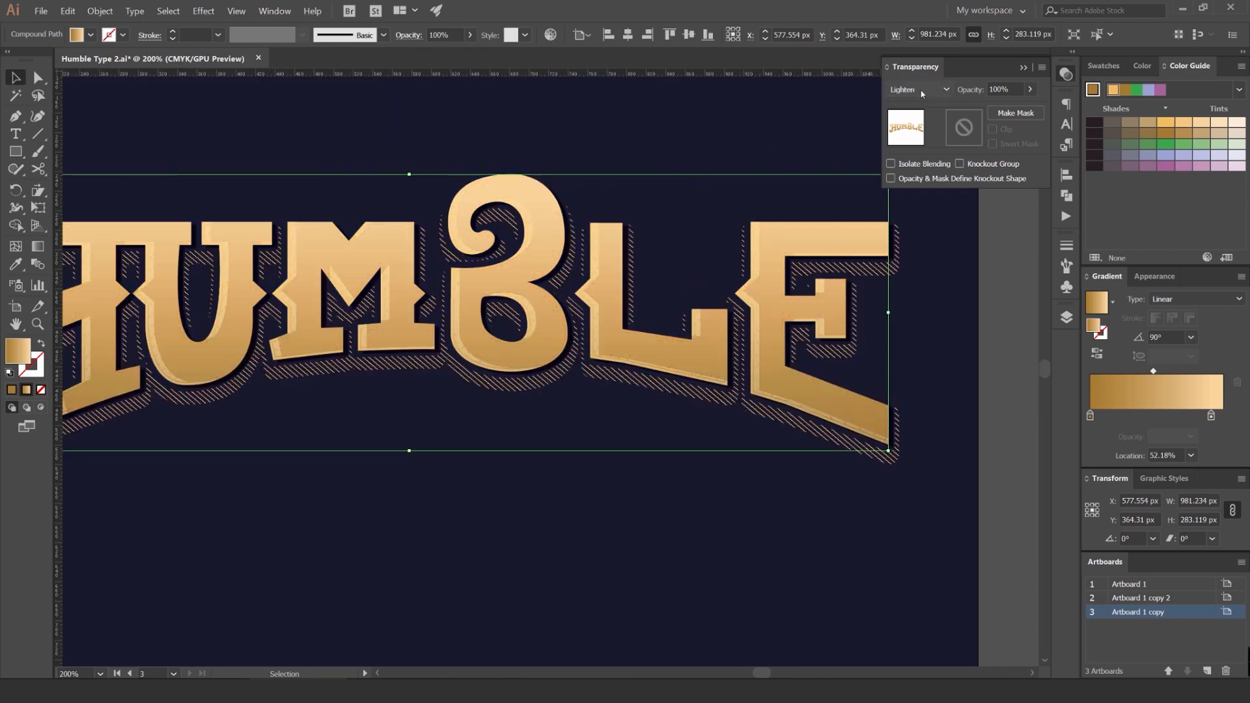
# Step: Try the Screen and Overlay blend modes on the front gradient letter copy, and set it to Soft Light
pyautogui.scroll(-2, 920, 89)
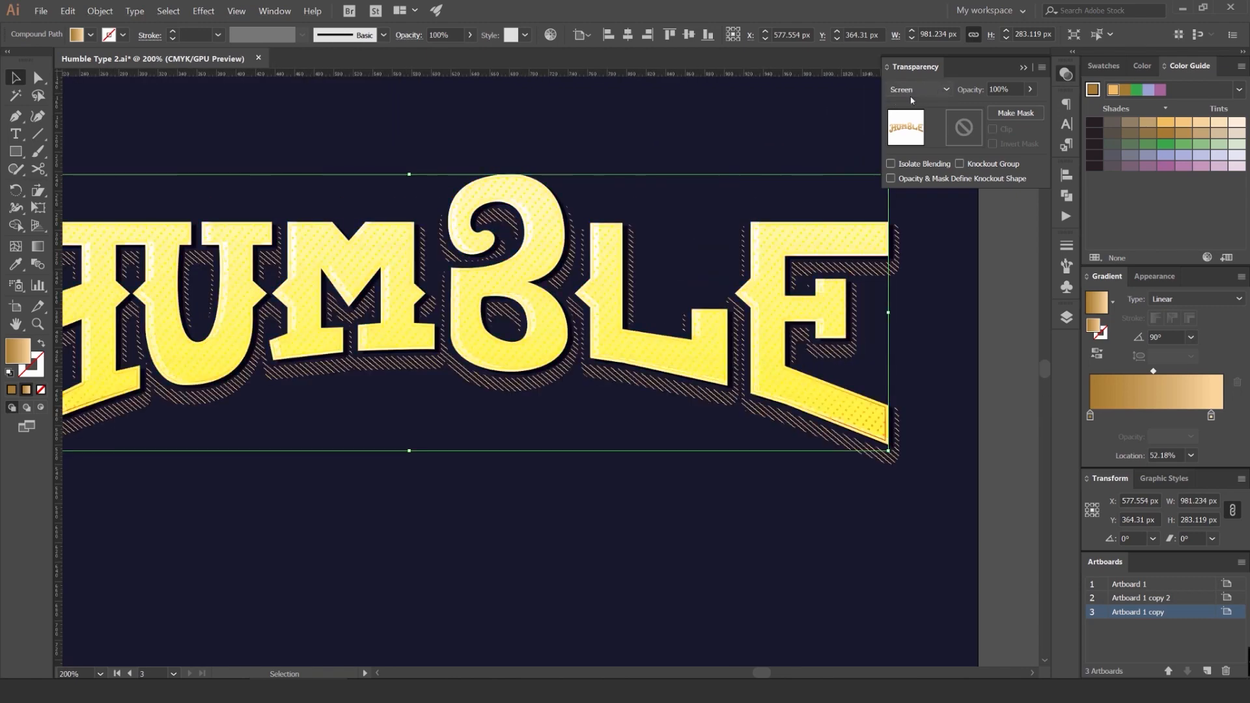
pyautogui.hotkey('ctrl', '-')
pyautogui.scroll(-1, 915, 91)
pyautogui.scroll(-1, 919, 92)
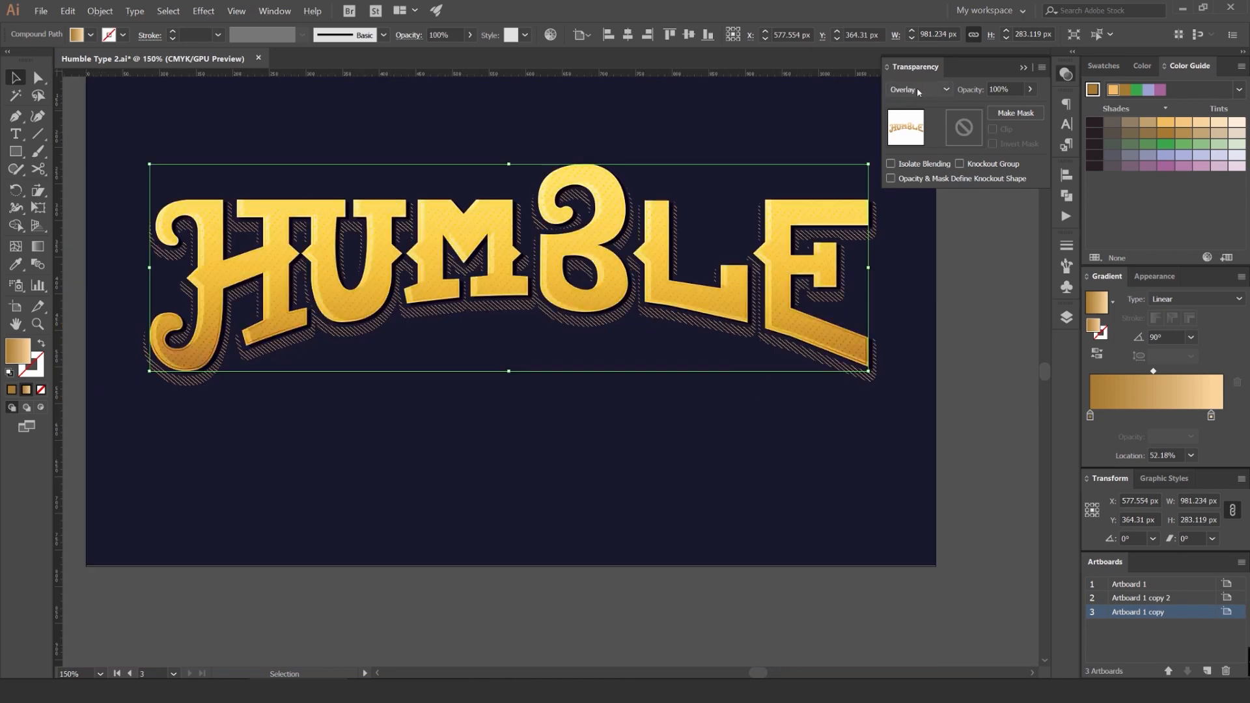
pyautogui.scroll(-1, 924, 90)
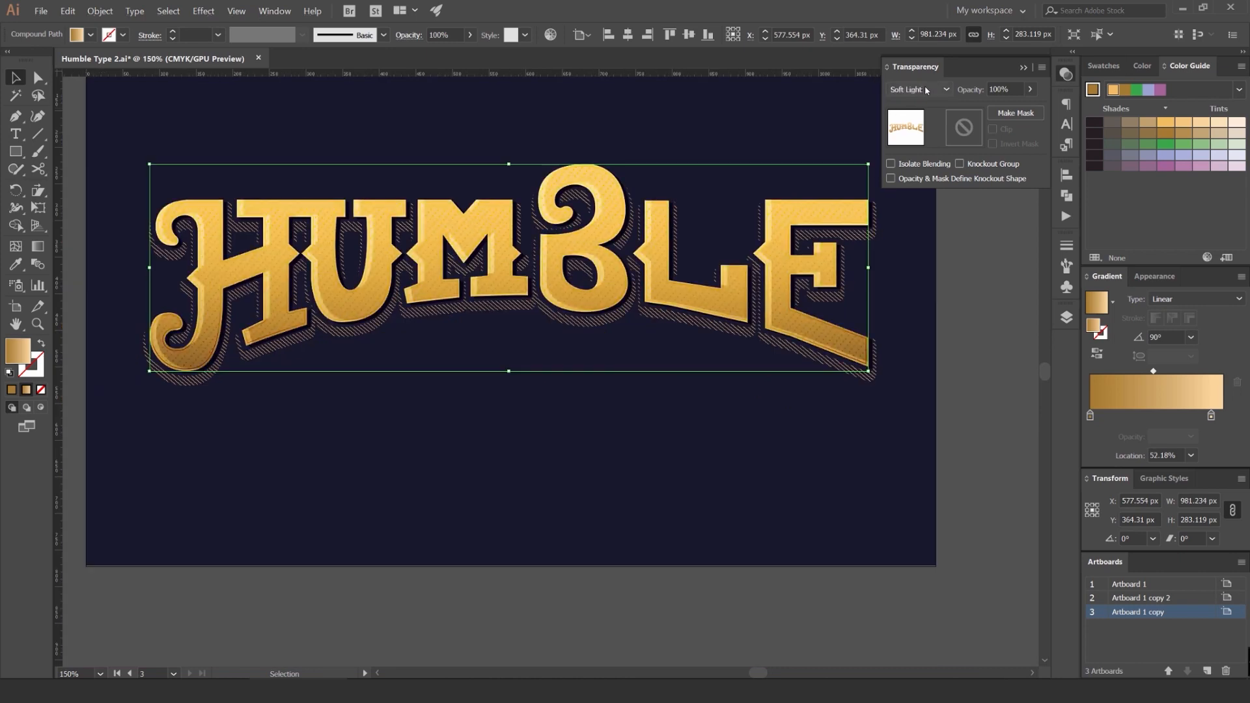
# Step: Compare the lettering without its gradient copy by moving the copy below it, and undo the move
pyautogui.hotkey('ctrl', '1')
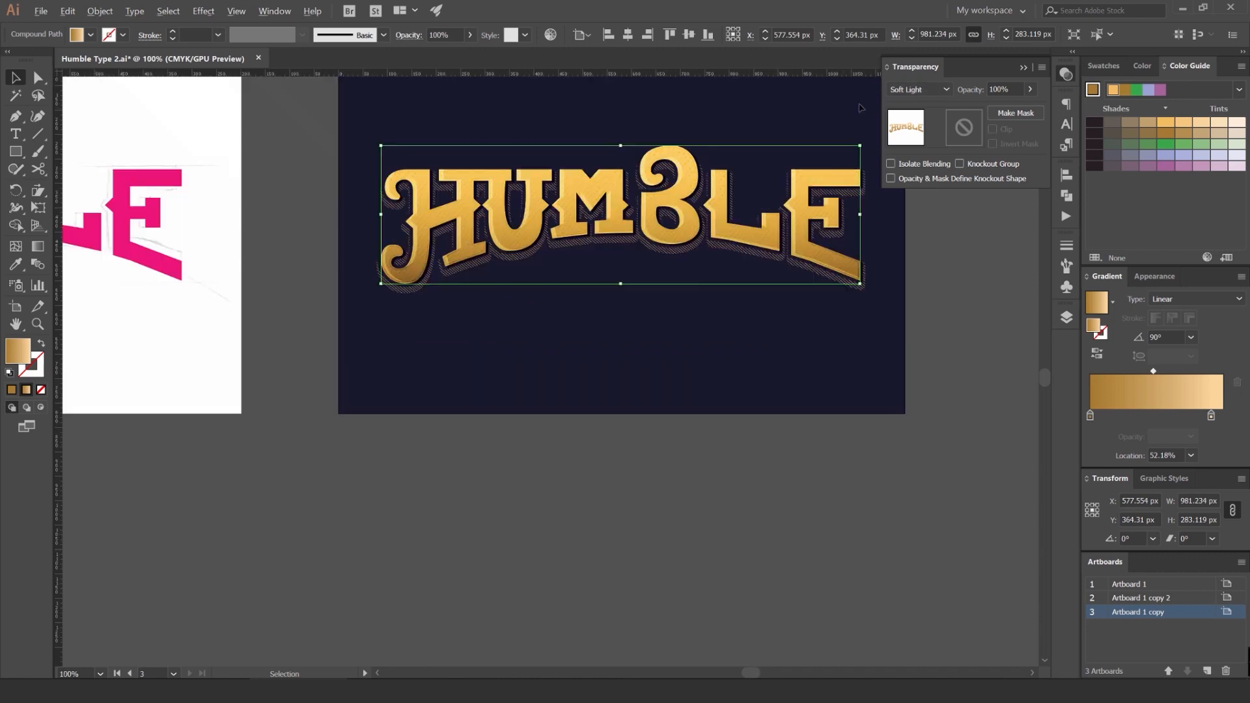
pyautogui.moveTo(839, 181); pyautogui.dragTo(836, 357)
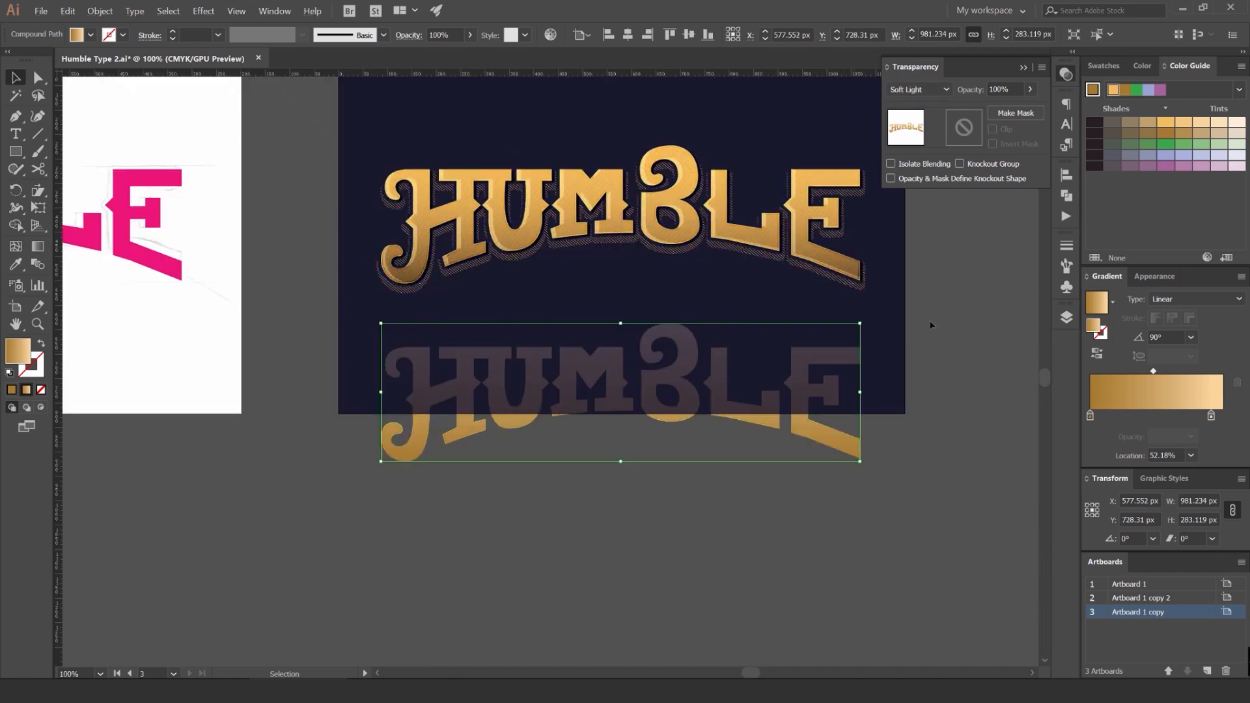
pyautogui.hotkey('ctrl', 'z')
pyautogui.hotkey('ctrl', 'shift', 'z')
pyautogui.hotkey('ctrl', 'z')
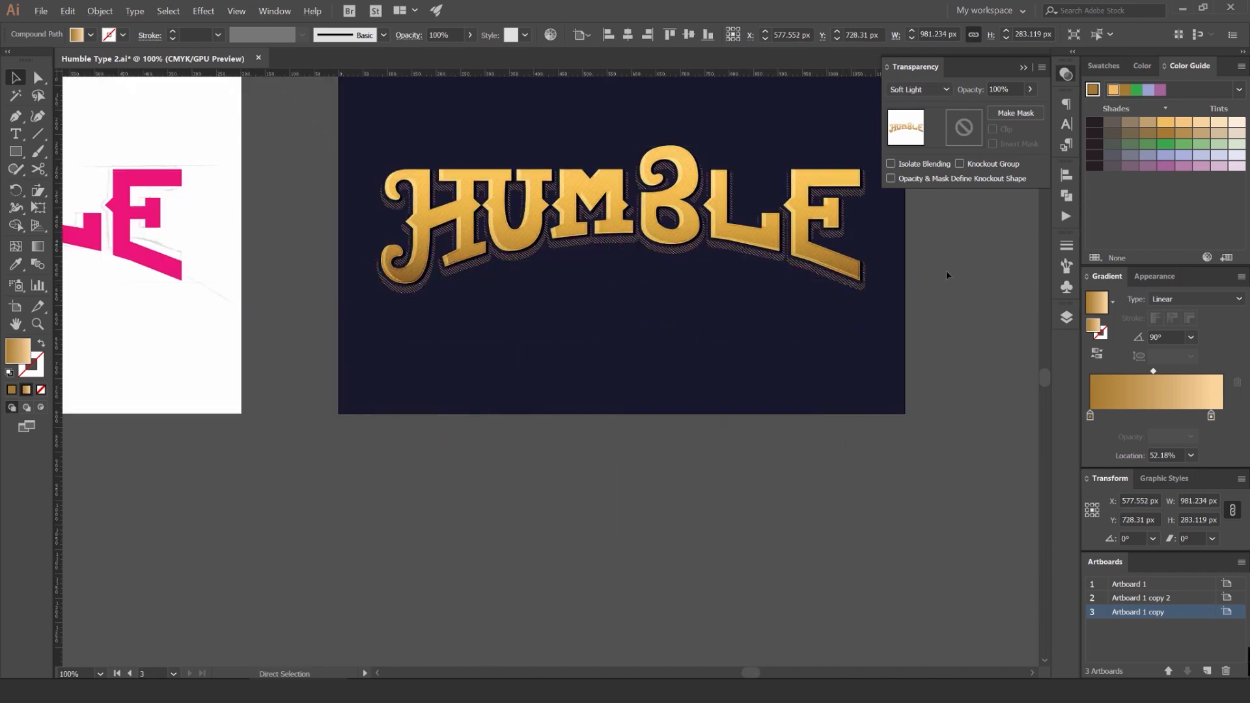
pyautogui.scroll(4, 728, 192)
pyautogui.scroll(-4, 642, 215)
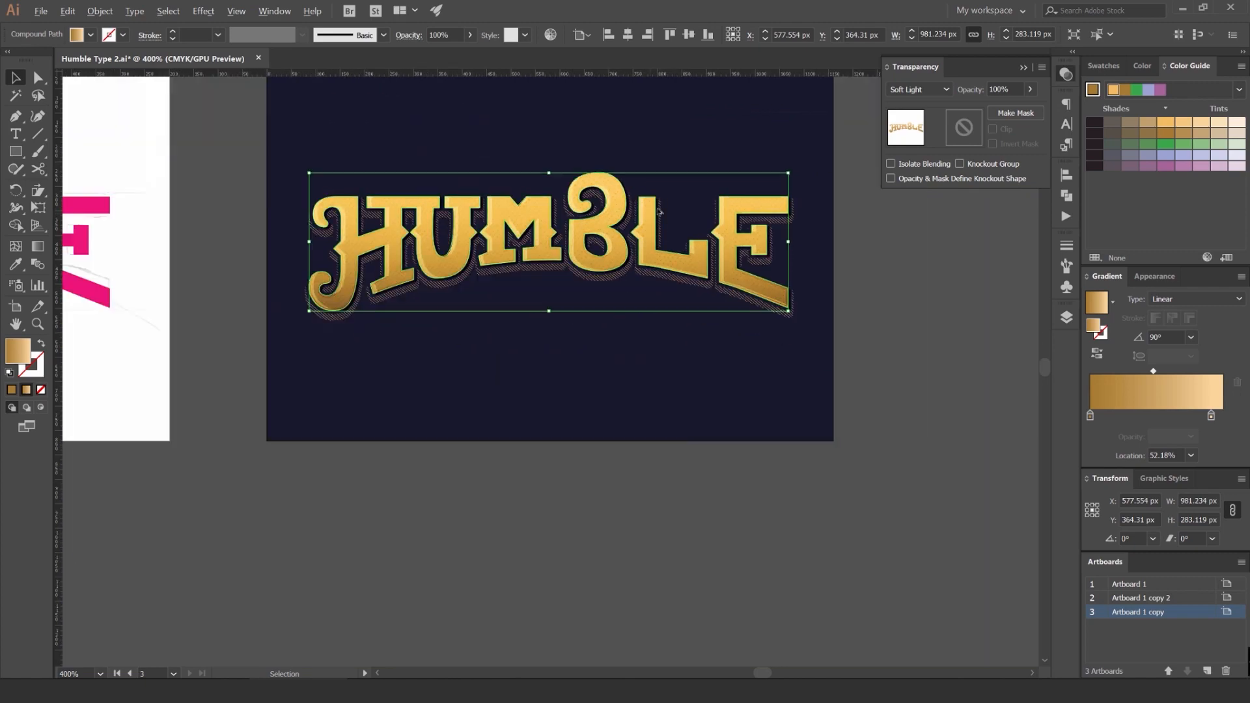
pyautogui.scroll(-2, 716, 215)
pyautogui.click(793, 215)
pyautogui.scroll(4, 835, 193)
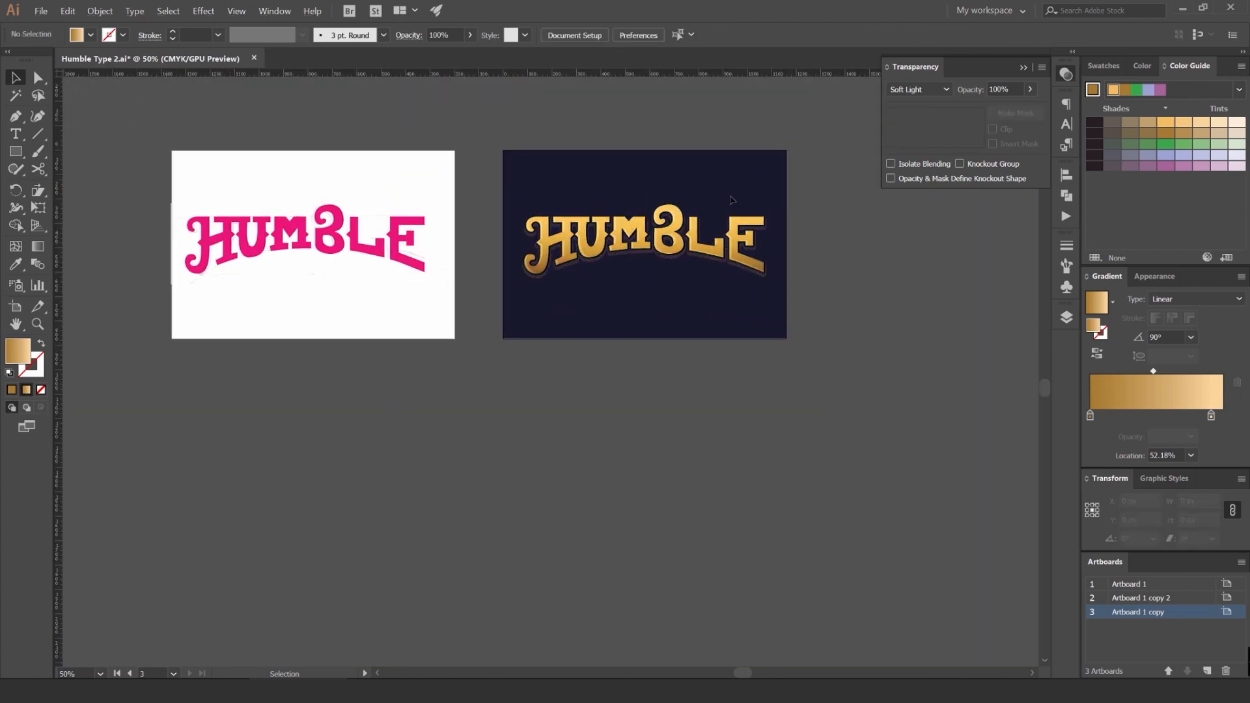
# Step: Try the Color Burn blend mode on the dark shadow group behind the letters, and return it to Normal
pyautogui.scroll(5, 608, 247)
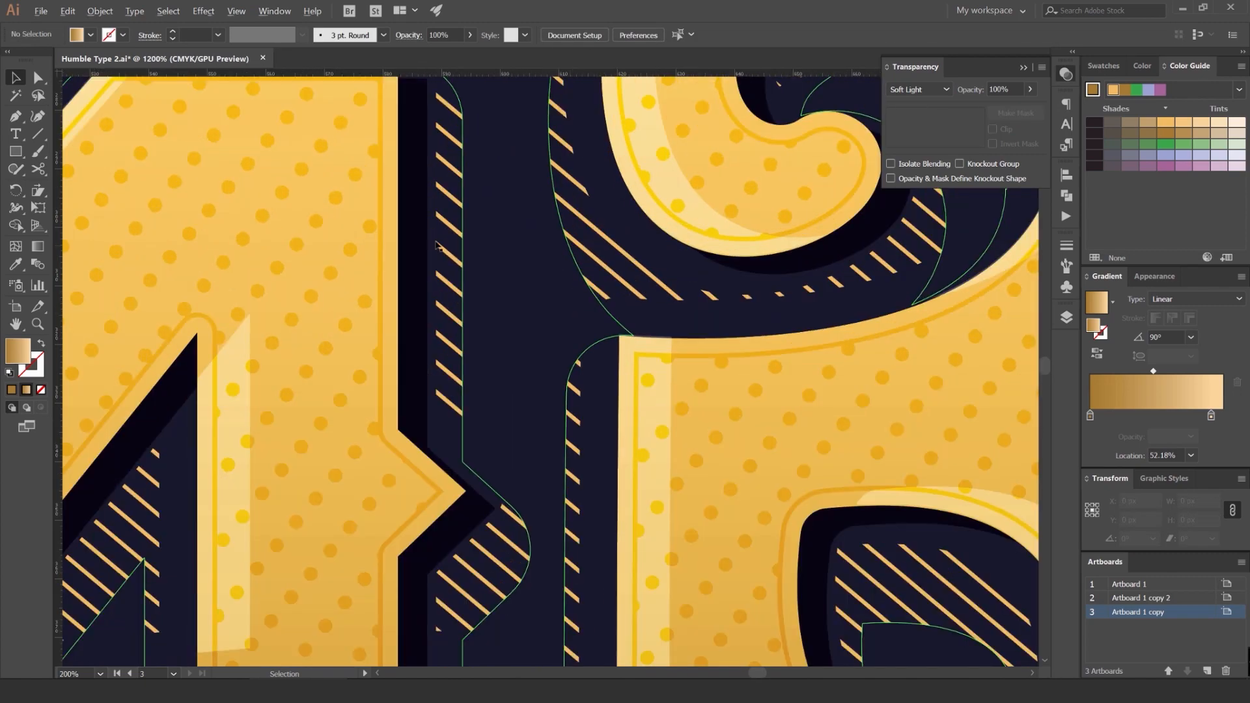
pyautogui.click(414, 237)
pyautogui.scroll(-2, 548, 179)
pyautogui.scroll(-2, 550, 185)
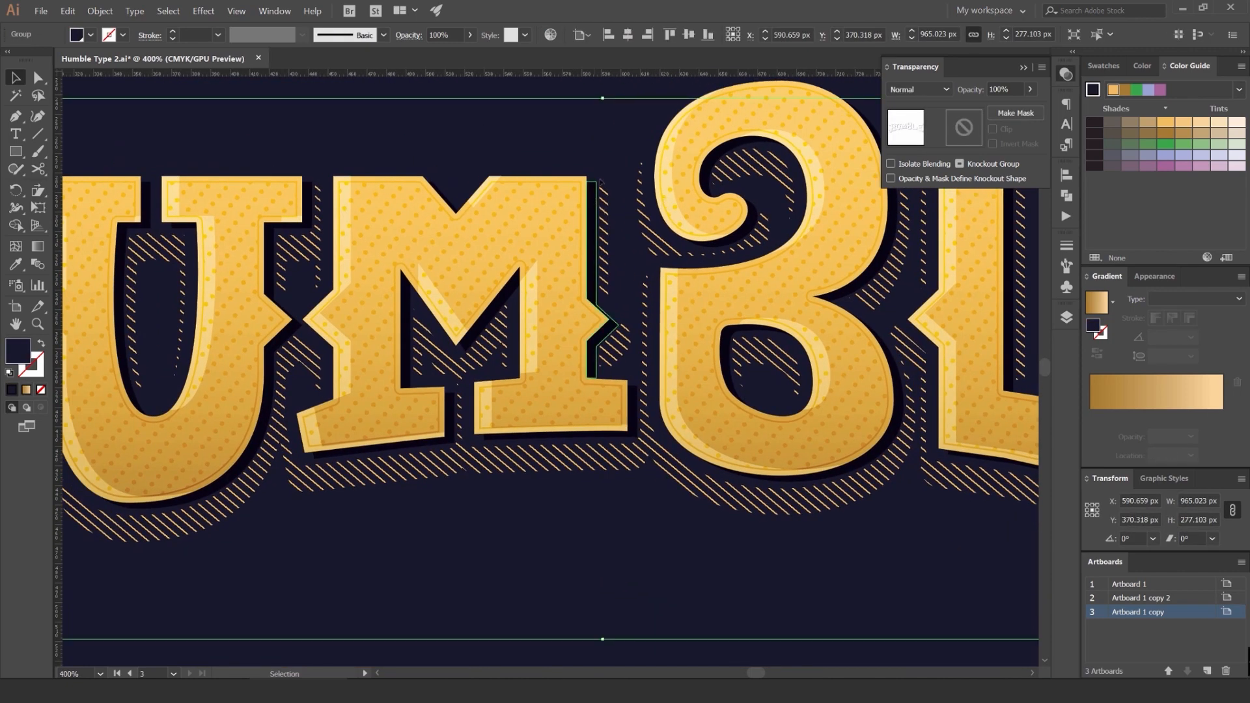
pyautogui.moveTo(594, 201); pyautogui.dragTo(614, 151)
pyautogui.hotkey('ctrl', 'z')
pyautogui.scroll(-4, 908, 90)
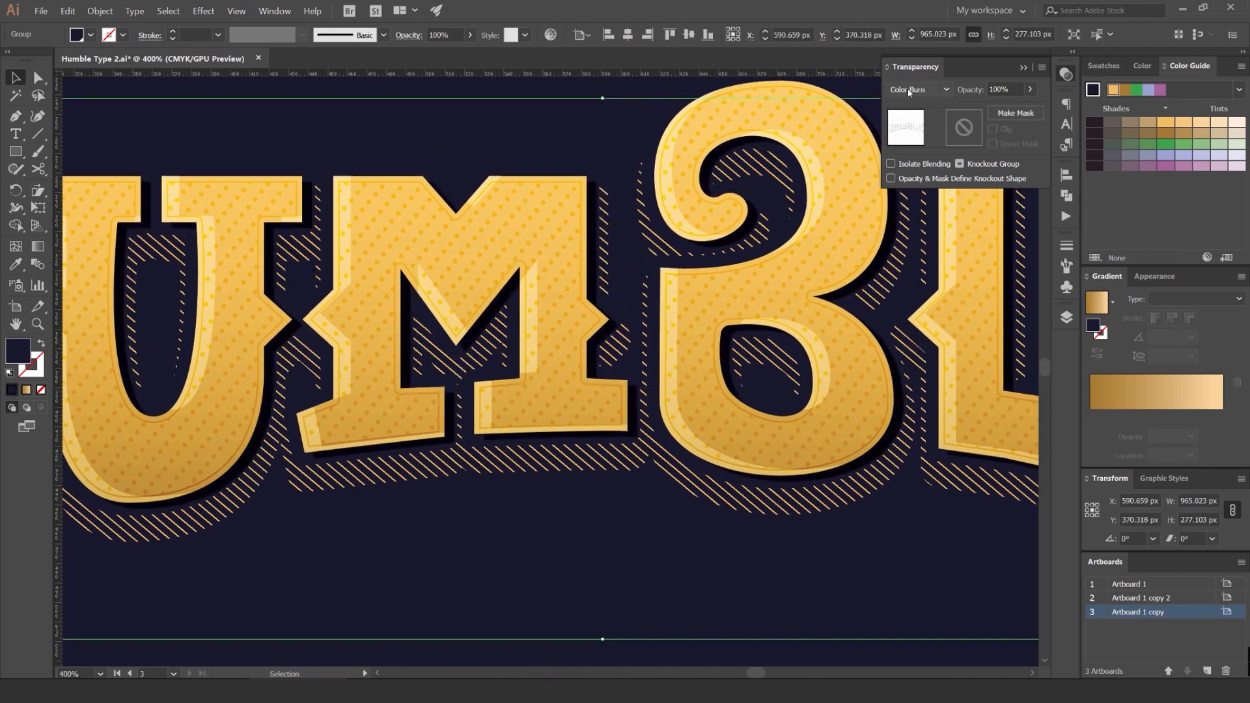
pyautogui.scroll(-1, 913, 91)
pyautogui.scroll(8, 914, 87)
pyautogui.click(990, 88)
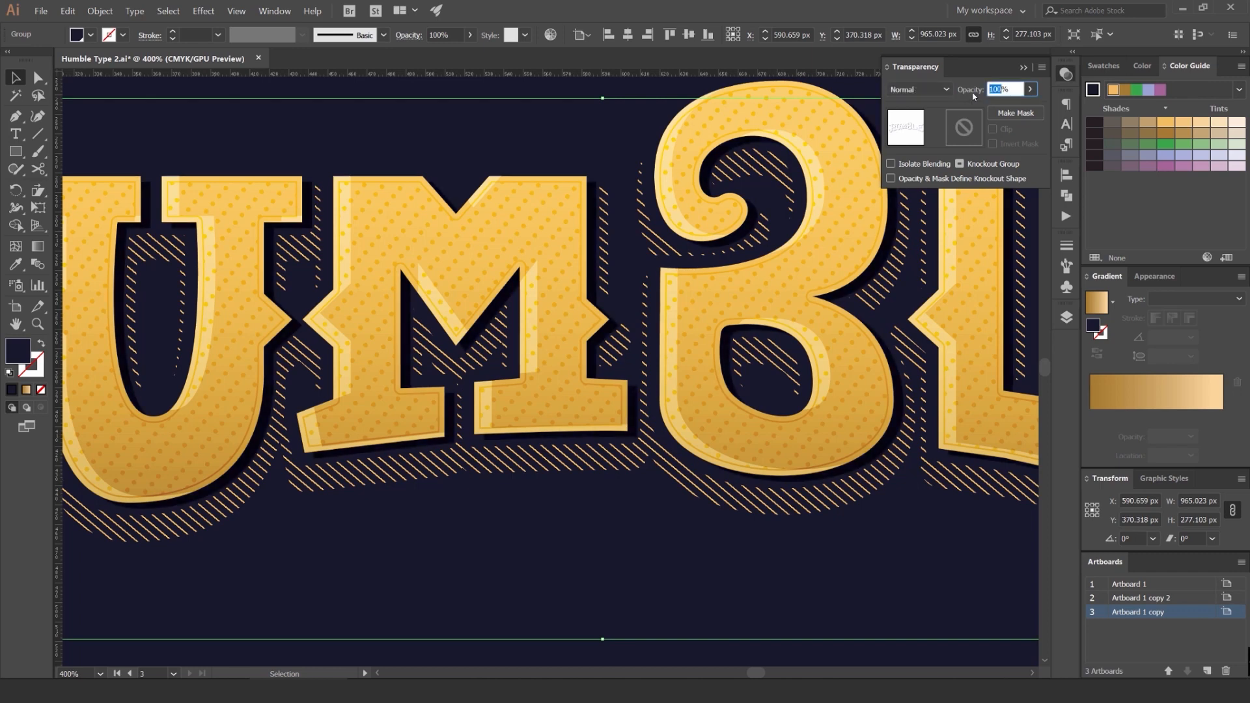
pyautogui.click(549, 546)
# Step: Examine the finished lettering, its shadow and its stripe details up close and at reduced size
pyautogui.scroll(-2, 548, 546)
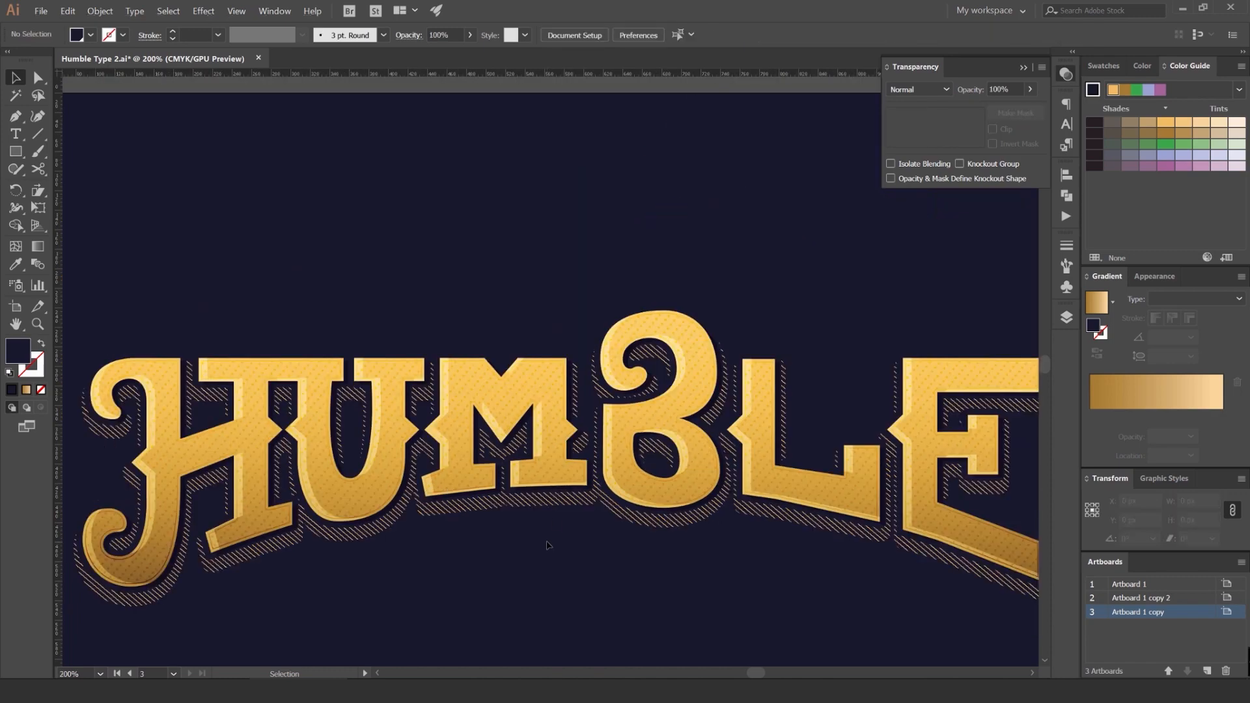
pyautogui.moveTo(540, 425); pyautogui.dragTo(550, 395)
pyautogui.scroll(-3, 551, 394)
pyautogui.scroll(6, 760, 299)
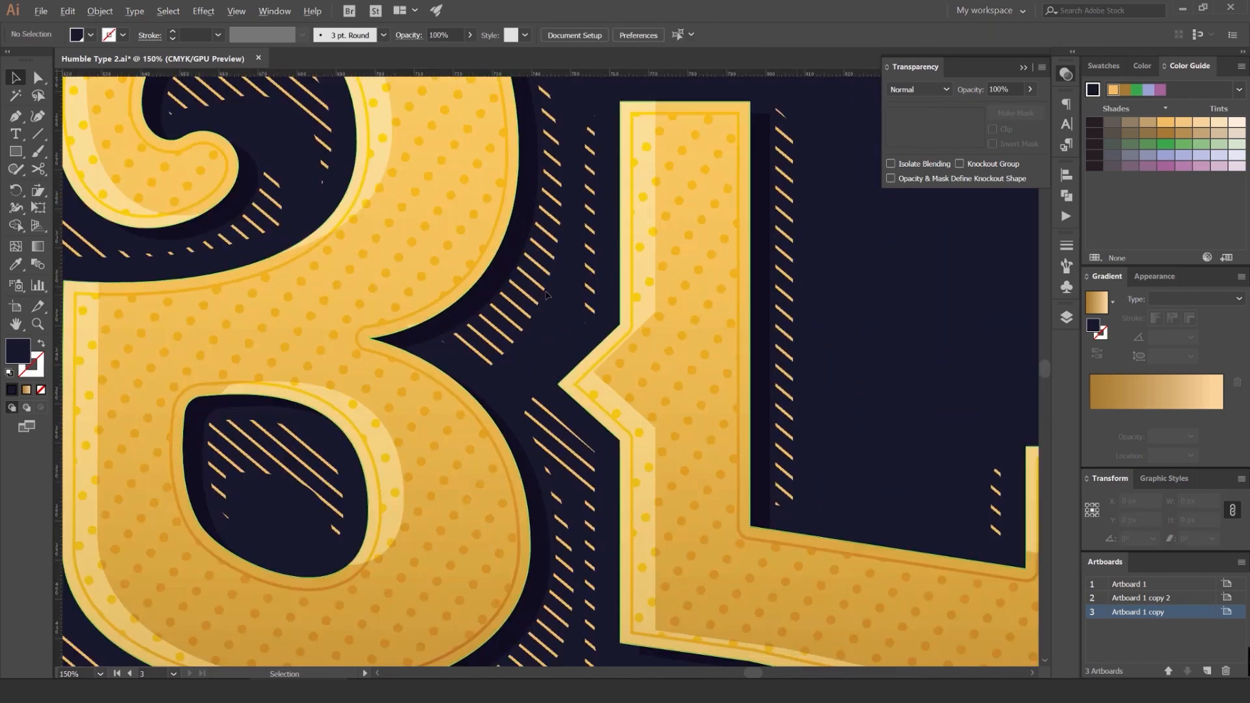
pyautogui.scroll(5, 378, 317)
pyautogui.scroll(-9, 380, 315)
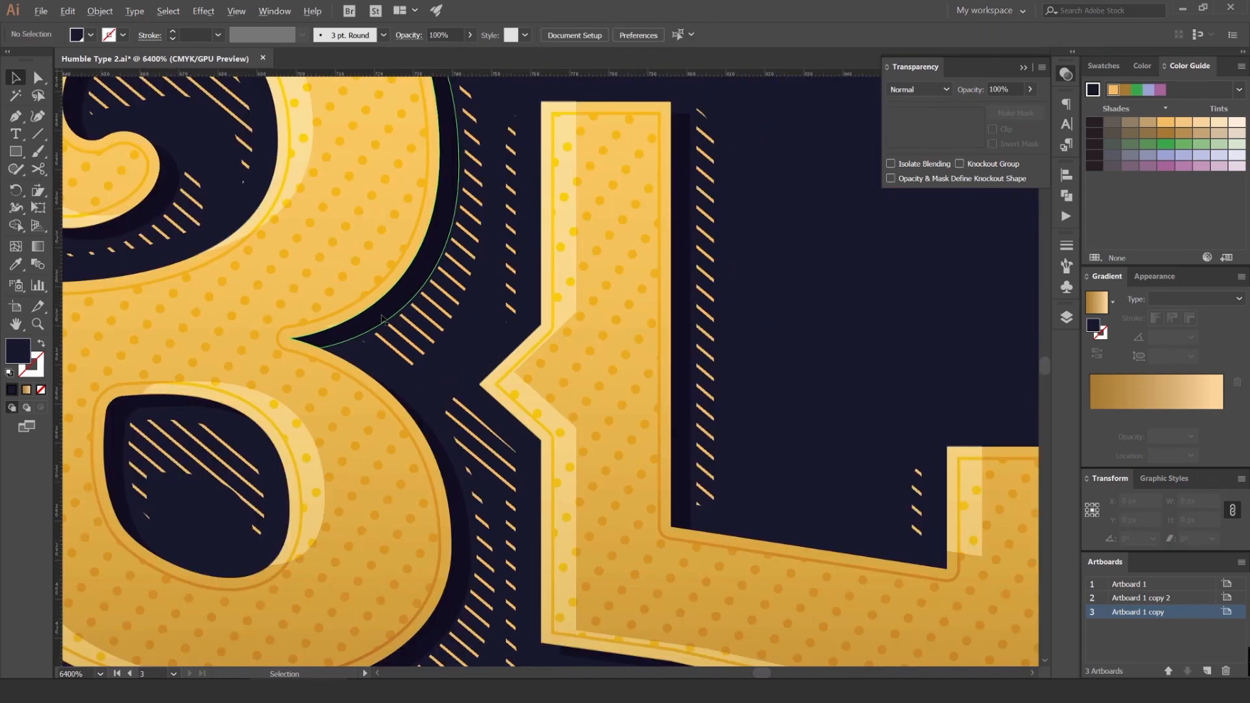
pyautogui.scroll(-6, 436, 272)
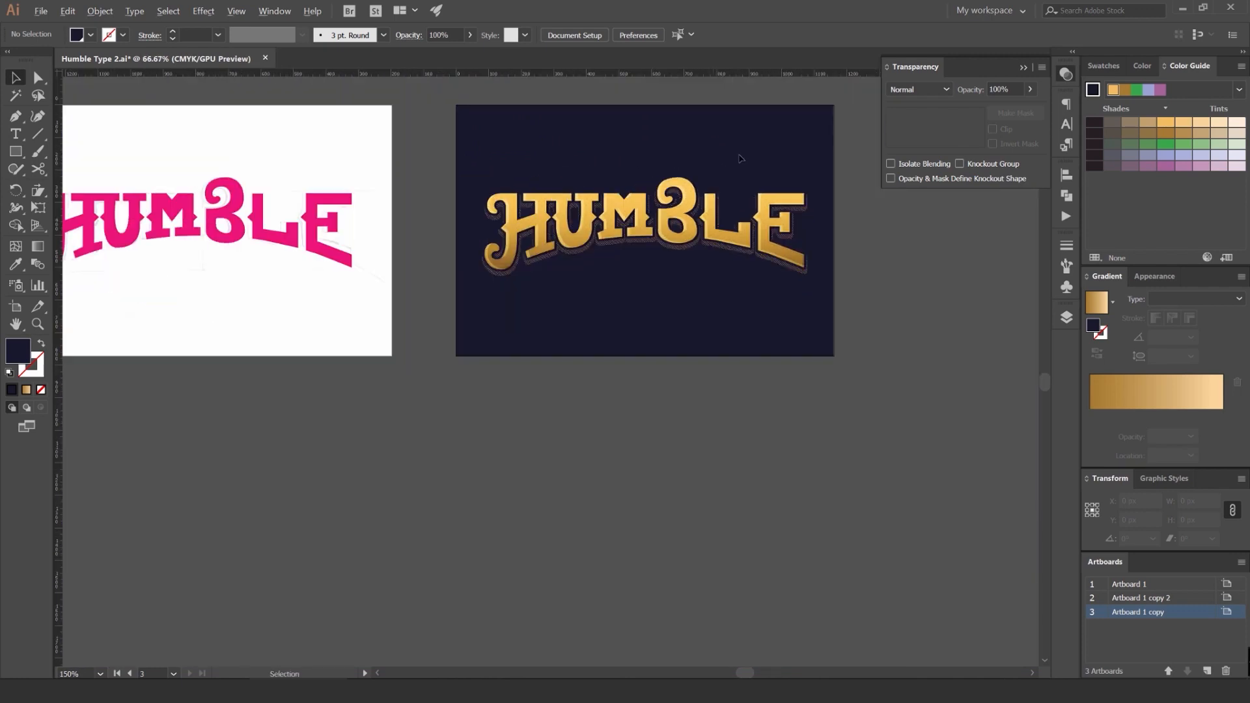
pyautogui.click(1065, 73)
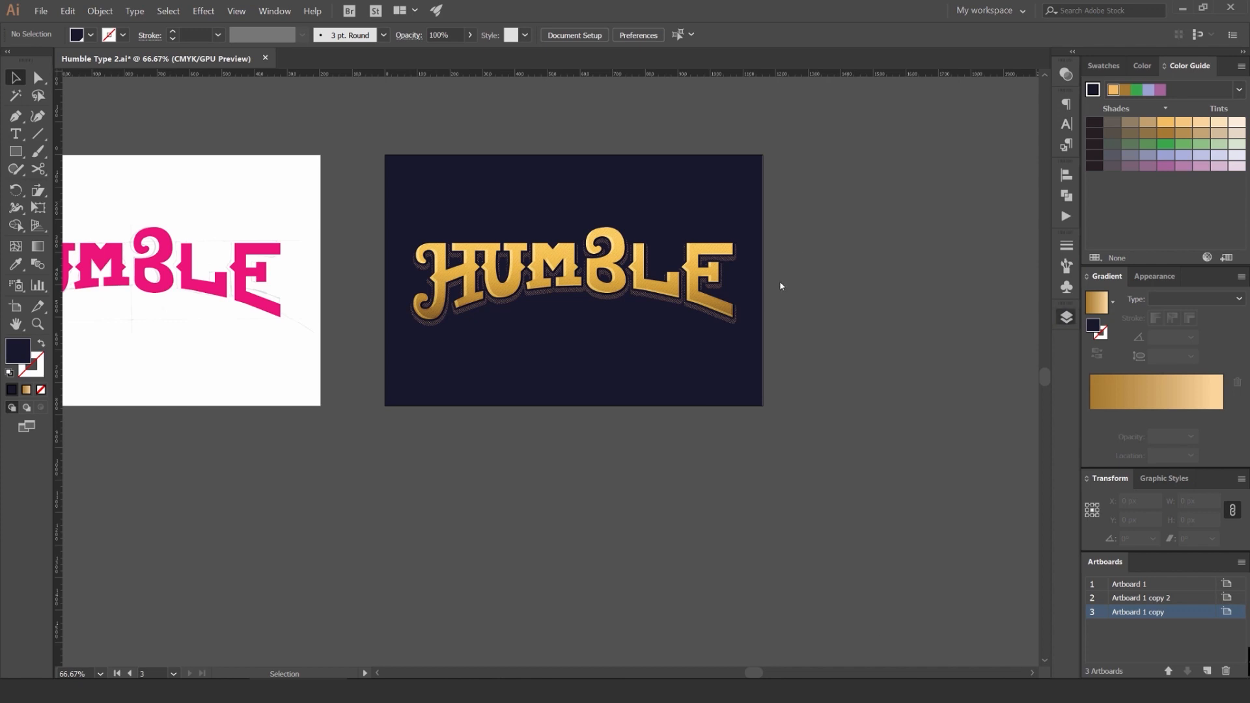
# Step: Create a new layer named Texture above the others, and lock the Build layer
pyautogui.press('F7')
pyautogui.click(1008, 622)
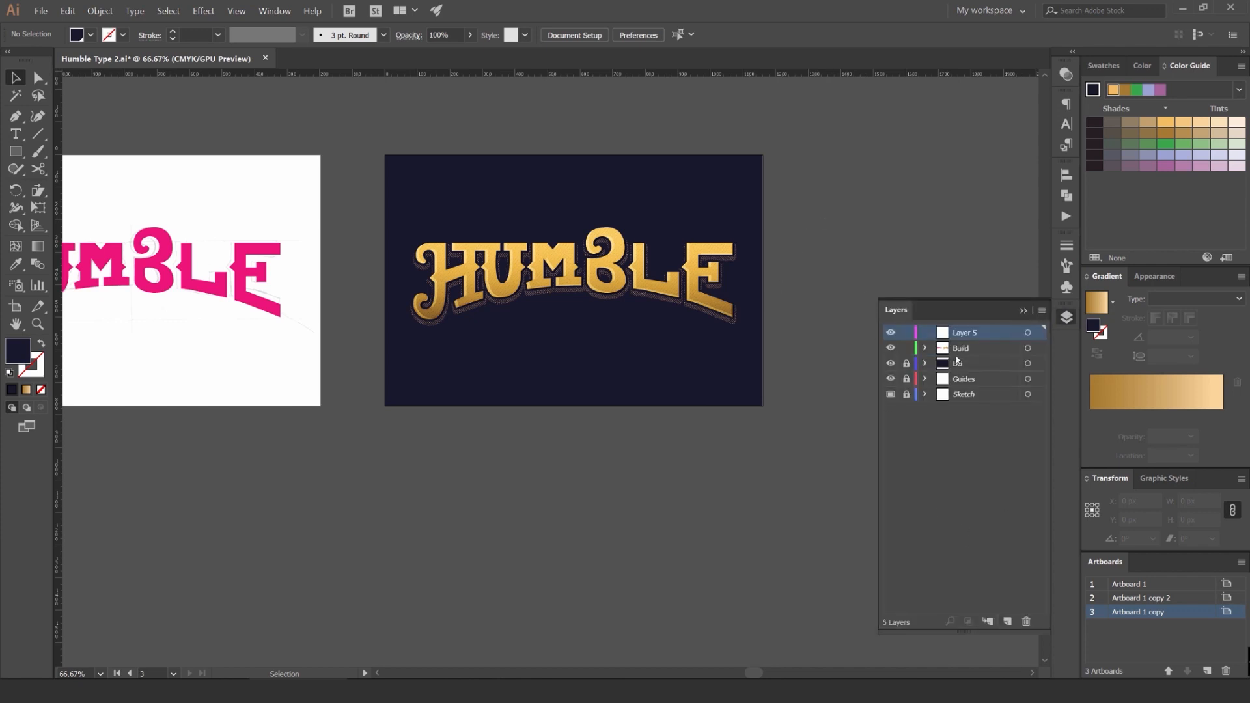
pyautogui.doubleClick(973, 333)
pyautogui.write('Texture')
pyautogui.press('Return')
# Step: Switch to File Explorer and open the Textures folder inside DESIGN RESOURCES
pyautogui.scroll(1, 603, 207)
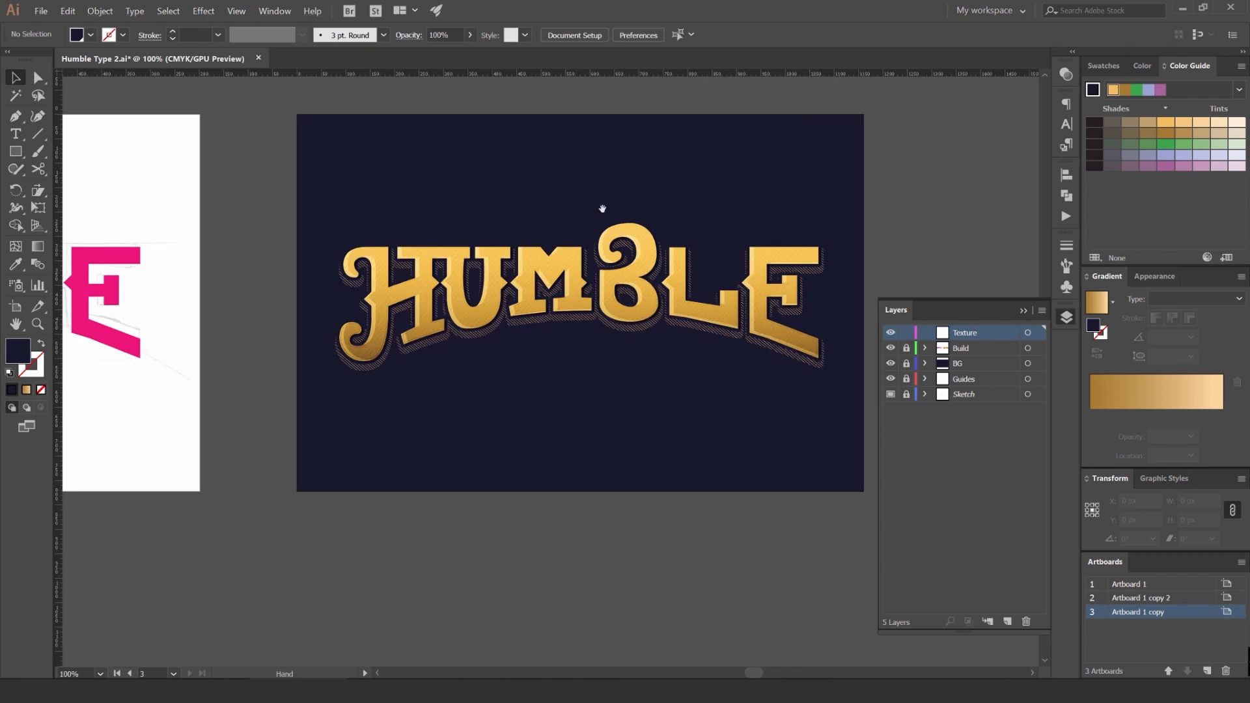
pyautogui.moveTo(534, 437); pyautogui.dragTo(507, 430)
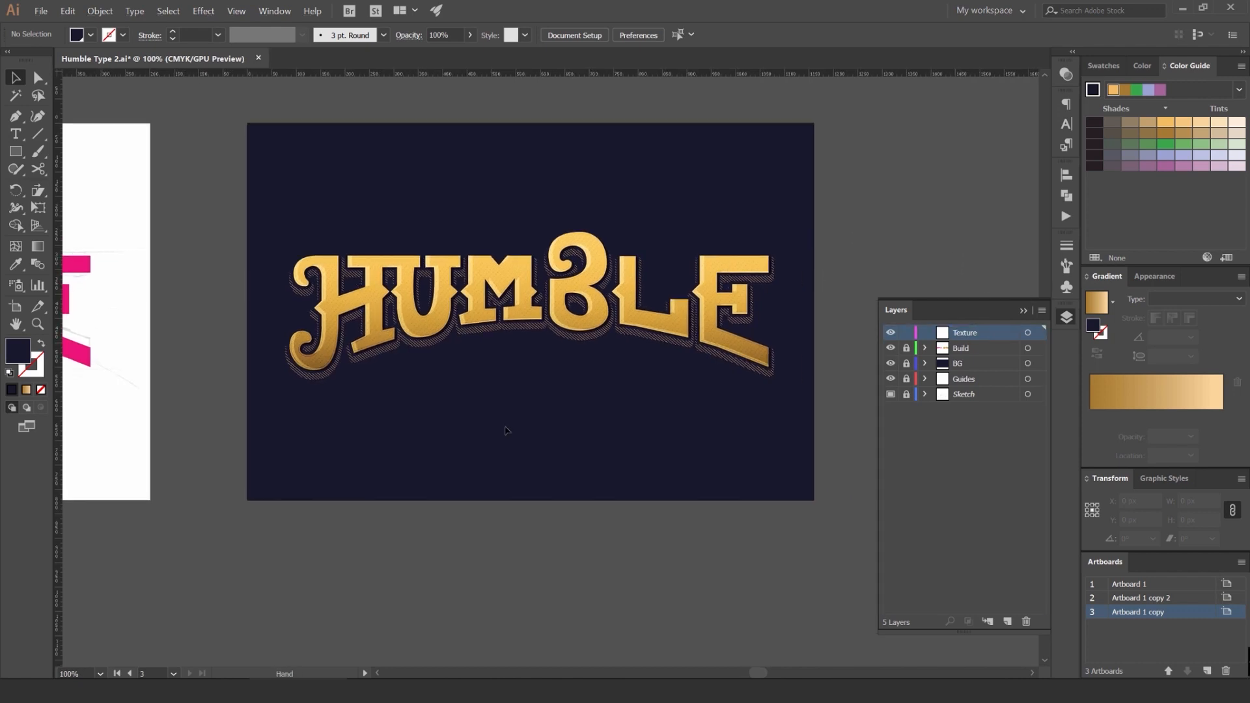
pyautogui.press('super+e')
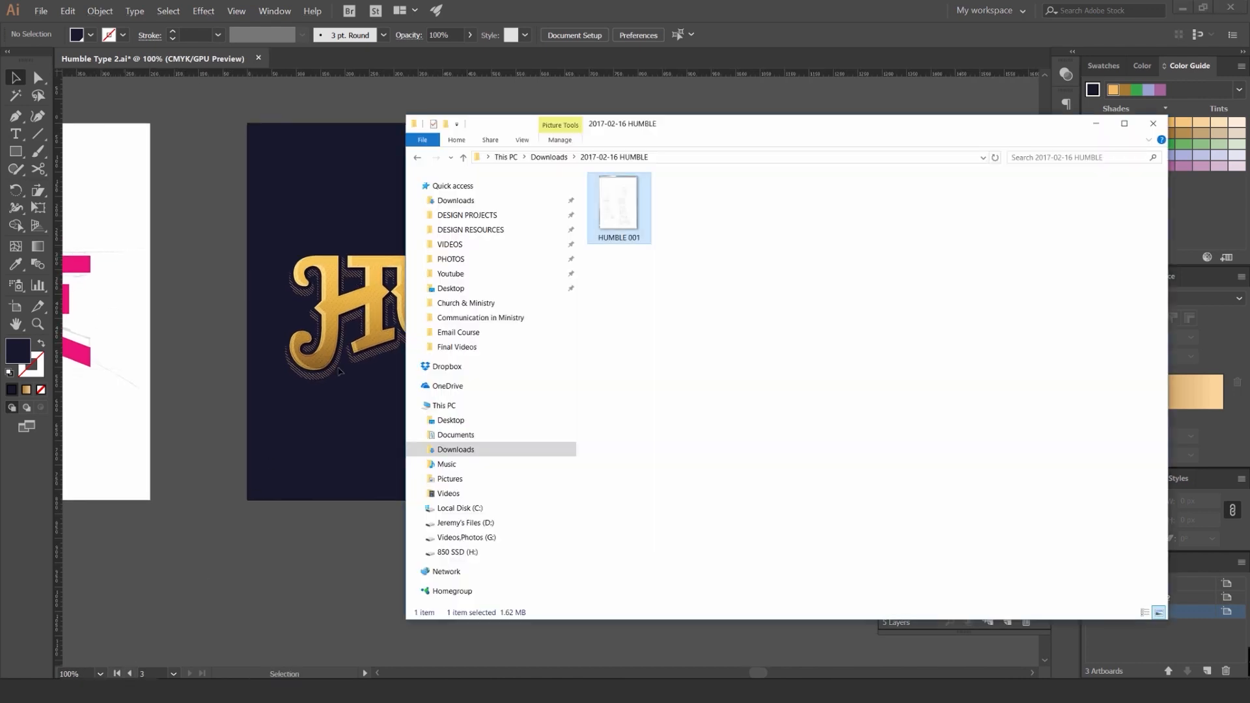
pyautogui.click(495, 230)
pyautogui.moveTo(682, 131); pyautogui.dragTo(674, 131)
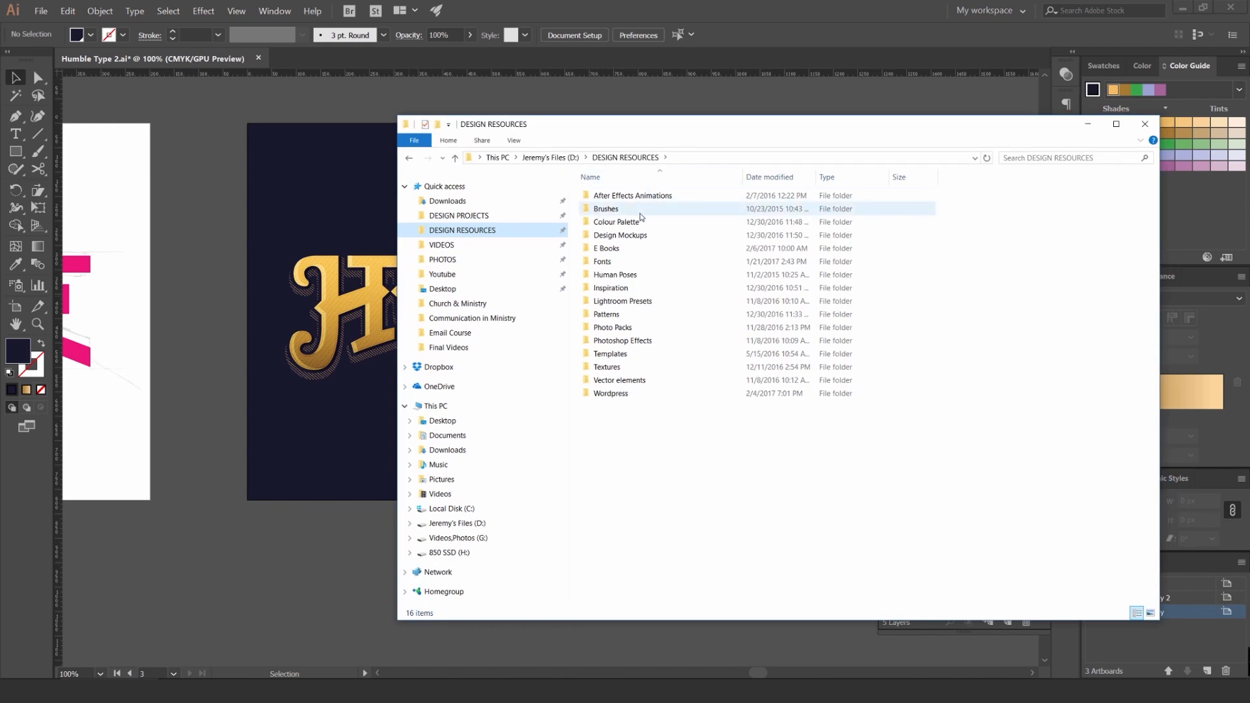
pyautogui.click(609, 367)
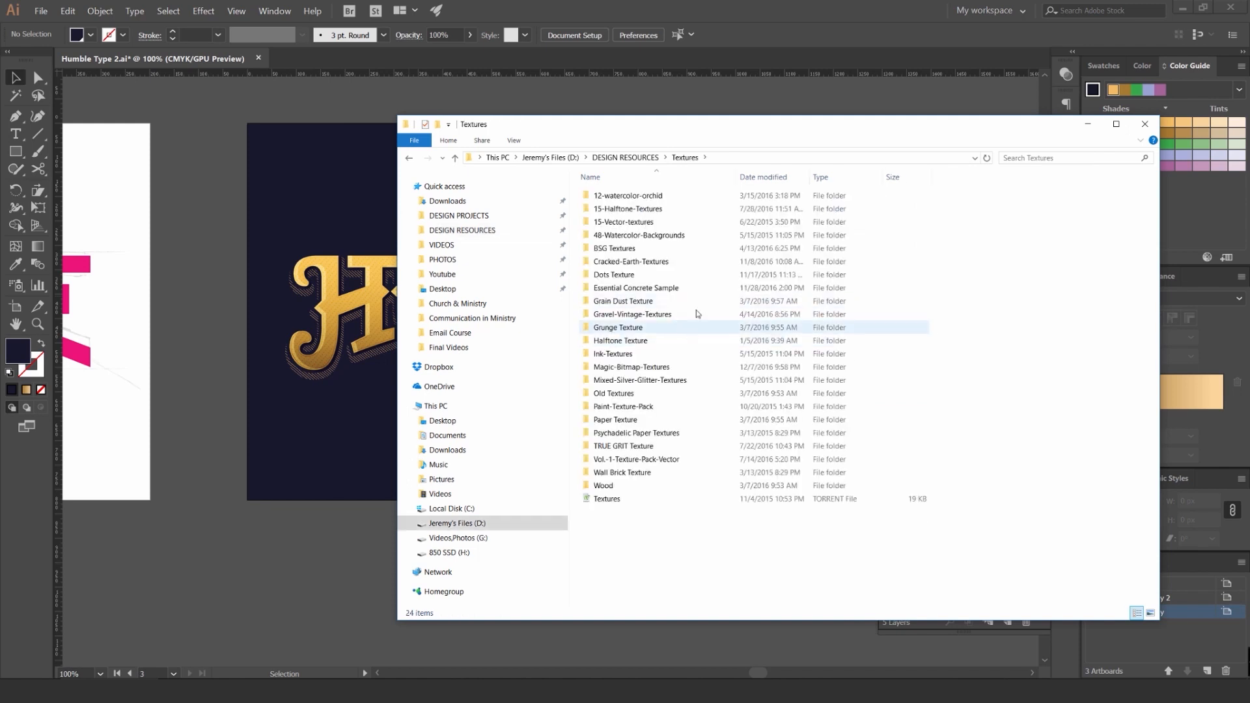
# Step: Open LemonadePixel_GrungeTextures.eps from the Grunge-Texture-Pack's LemonadePixel_GrungeTexture folder inside Grunge Texture
pyautogui.doubleClick(655, 329)
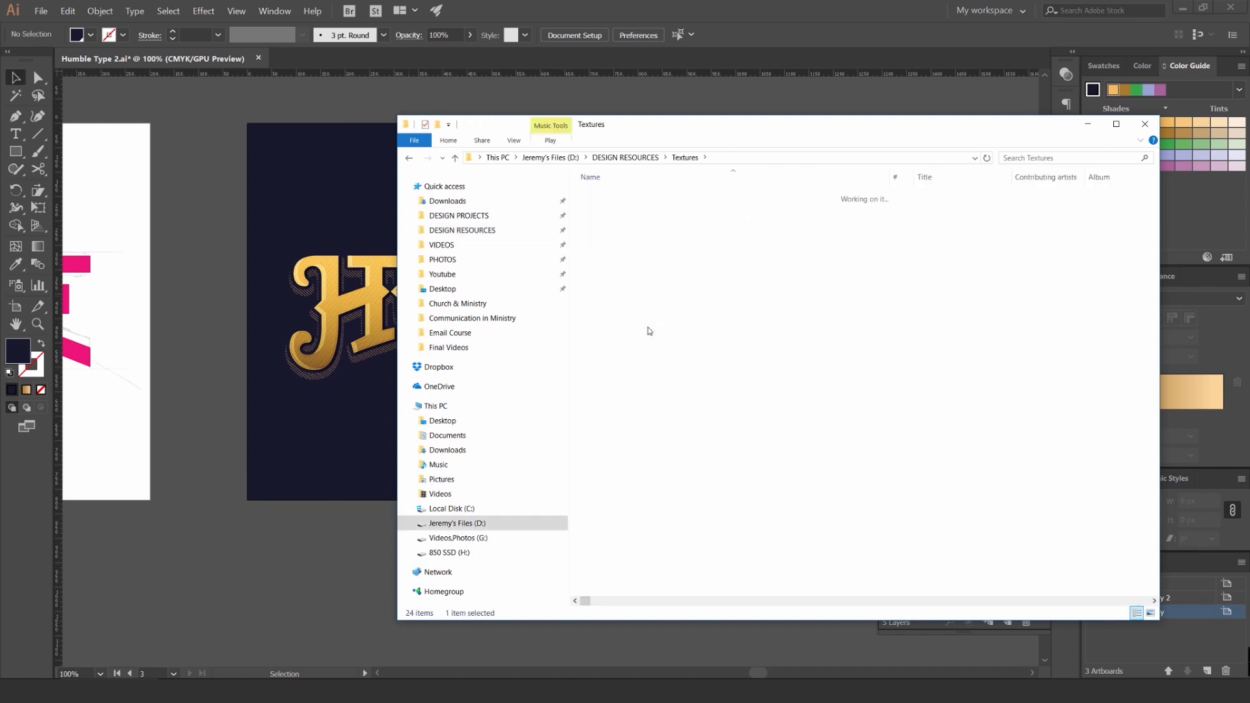
pyautogui.click(641, 223)
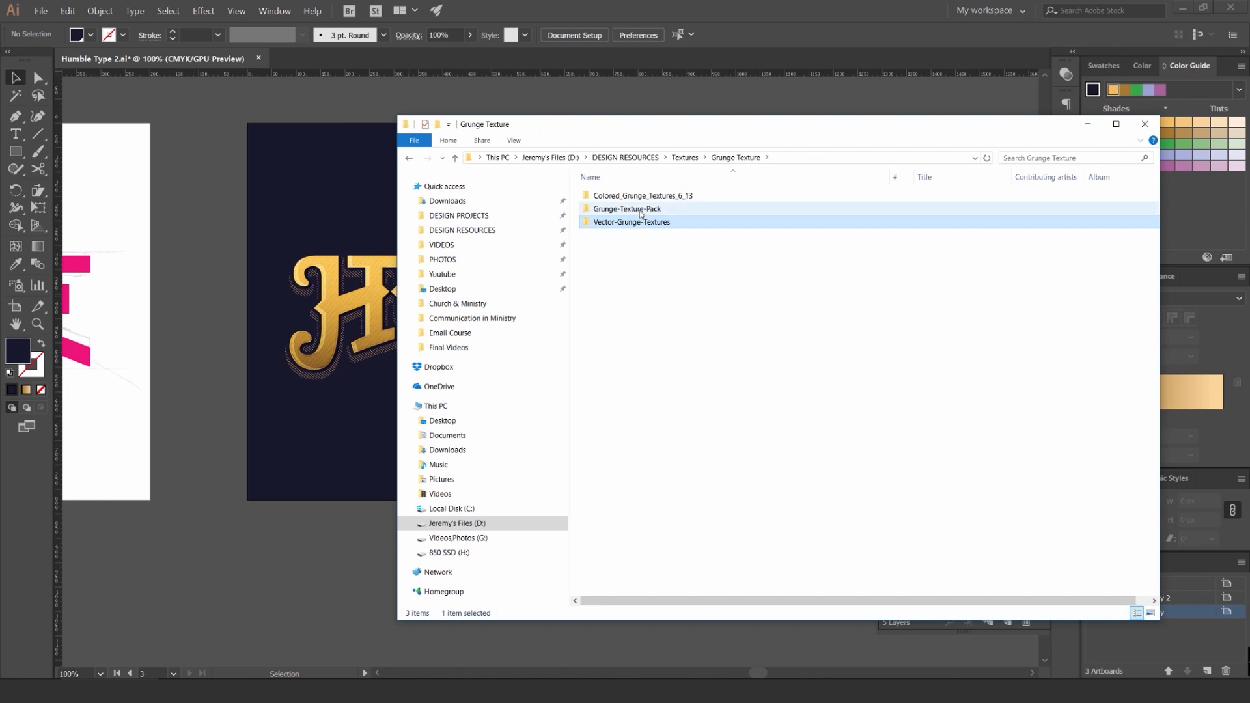
pyautogui.click(641, 214)
pyautogui.doubleClick(642, 213)
pyautogui.doubleClick(640, 197)
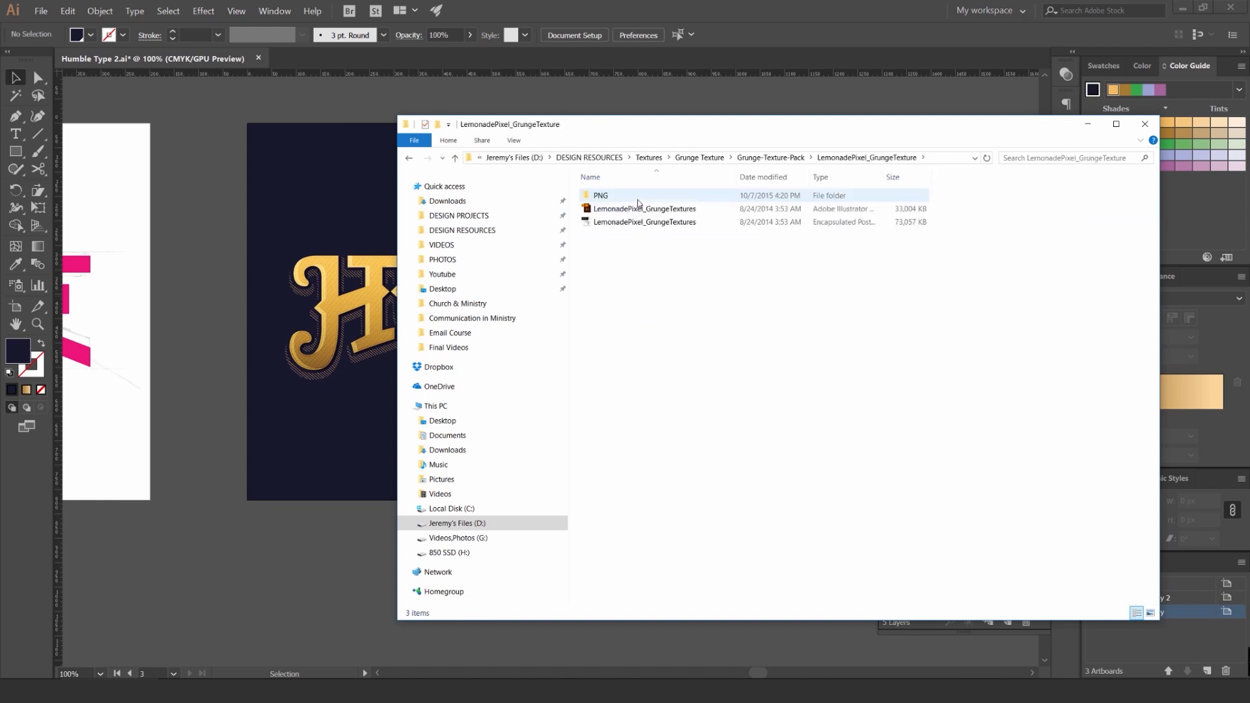
pyautogui.doubleClick(621, 223)
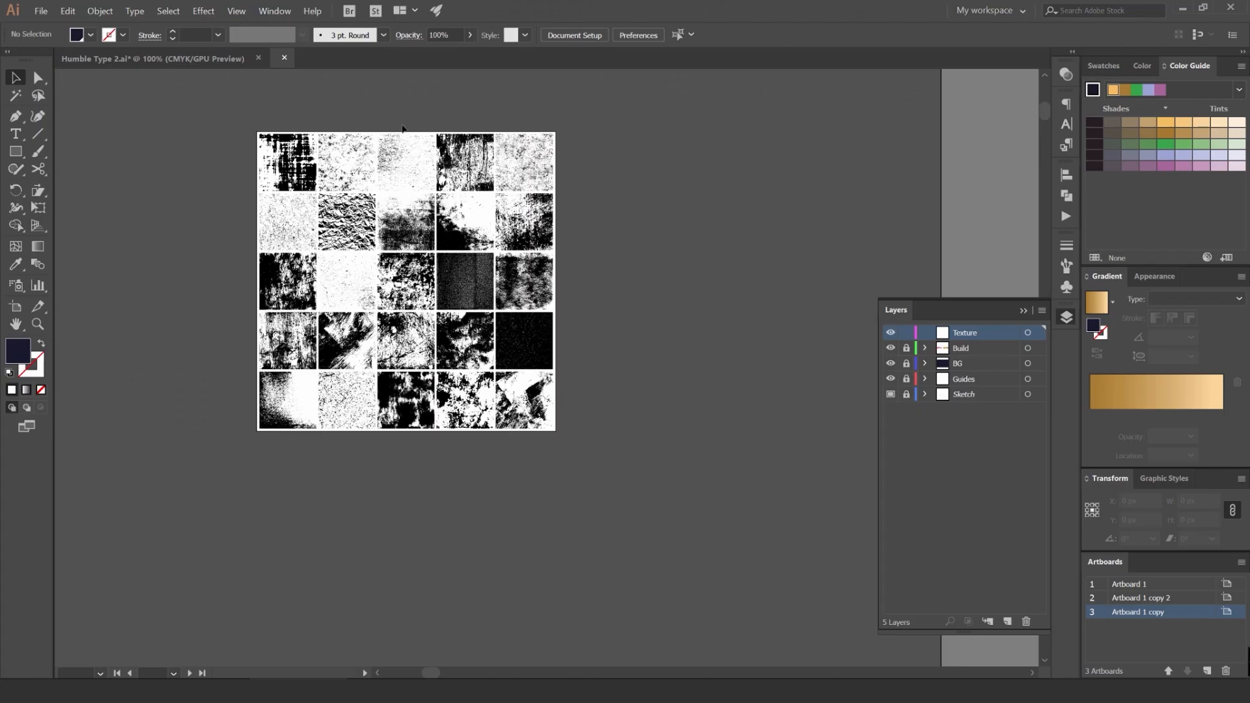
# Step: Copy the lightly speckled texture in the second column, third row of the grunge sheet, and close the texture file
pyautogui.scroll(3, 278, 166)
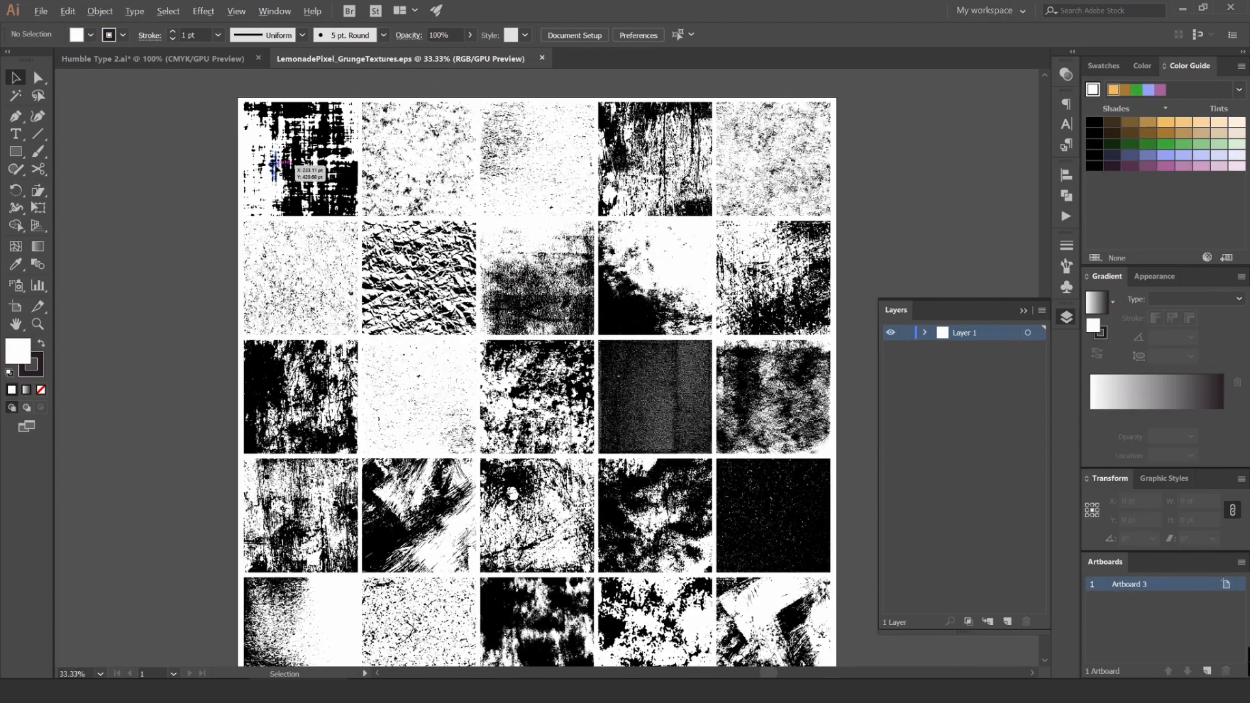
pyautogui.moveTo(689, 261); pyautogui.dragTo(281, 232)
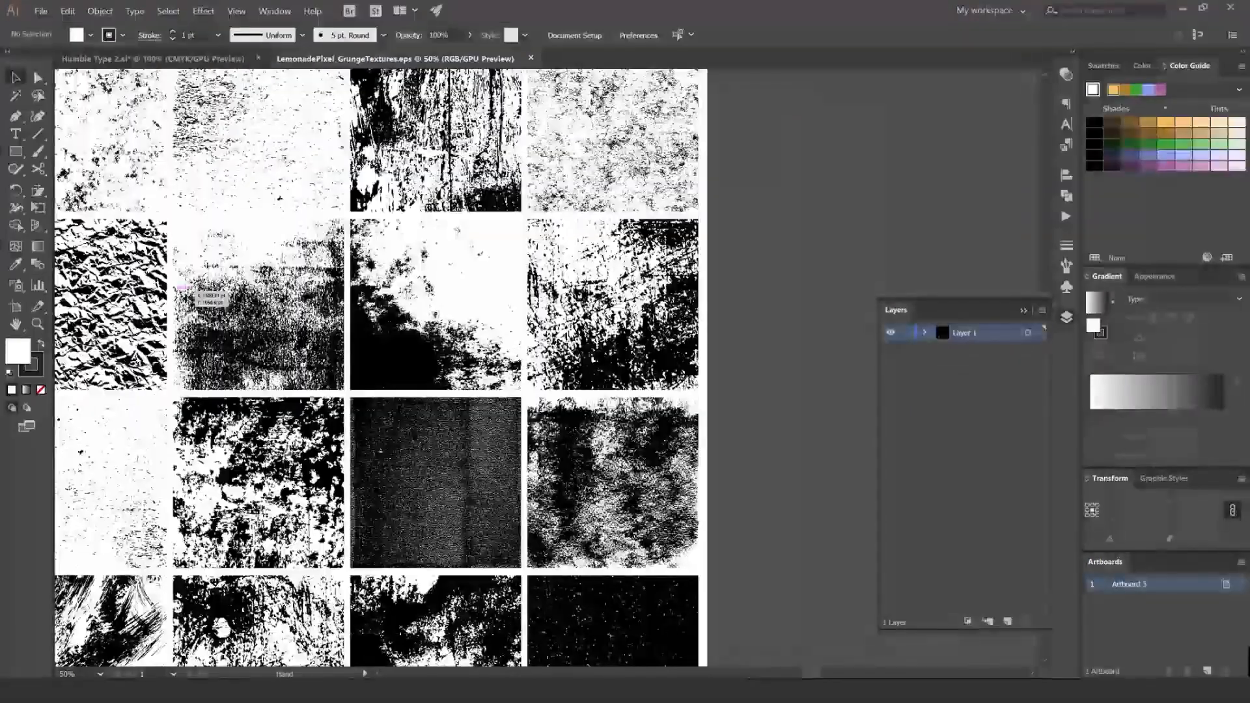
pyautogui.moveTo(221, 629); pyautogui.dragTo(402, 190)
pyautogui.moveTo(564, 231); pyautogui.dragTo(608, 389)
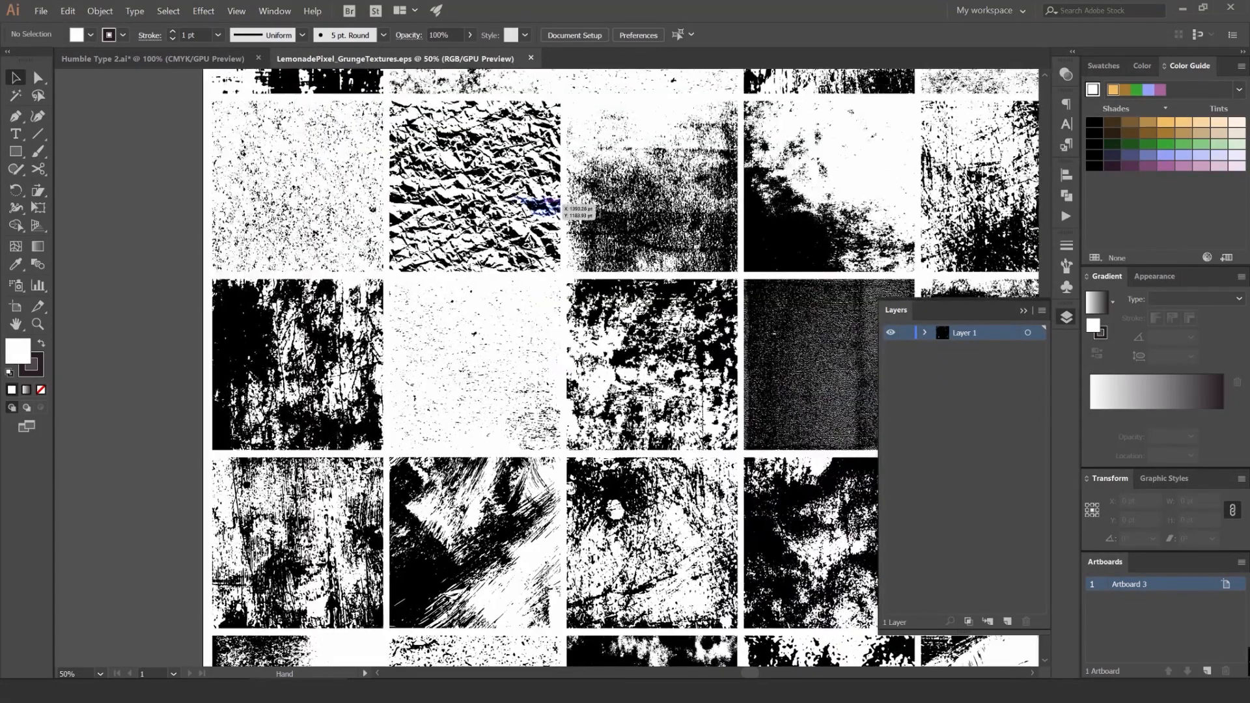
pyautogui.click(475, 360)
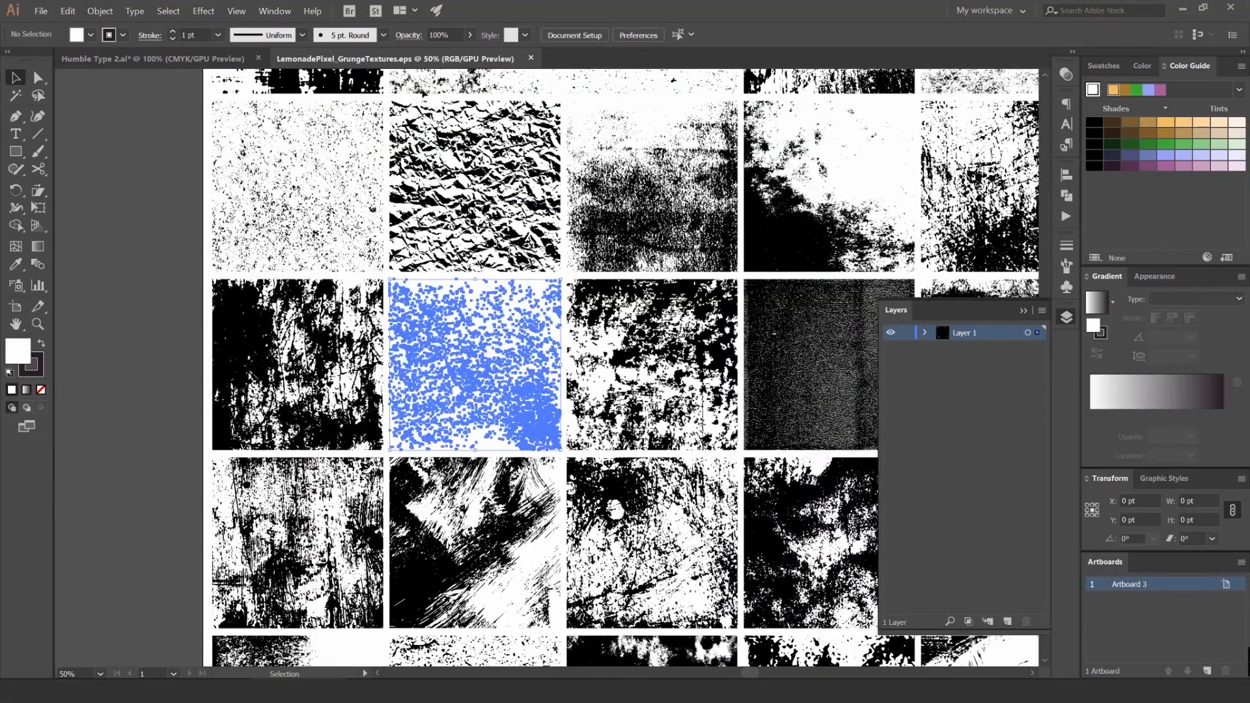
pyautogui.click(532, 59)
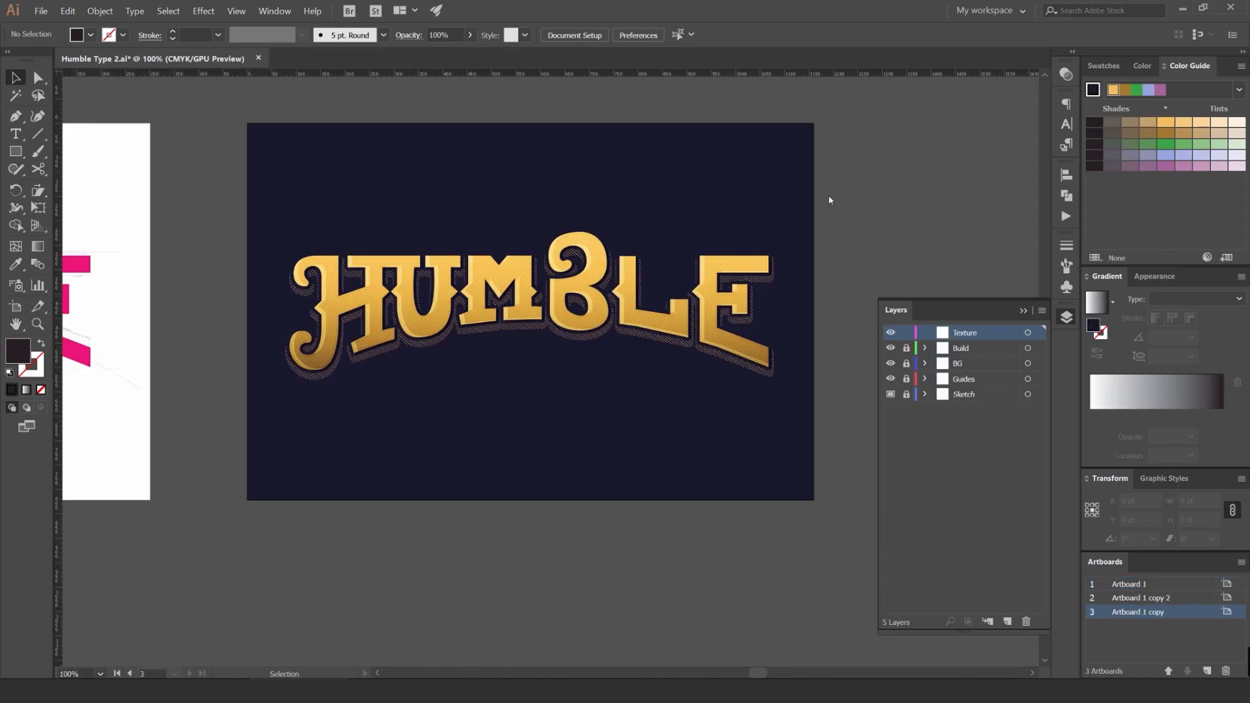
# Step: Paste the speckled texture over the dark artboard on the Texture layer, and move that layer below Build
pyautogui.hotkey('ctrl', 'v')
pyautogui.moveTo(718, 197); pyautogui.dragTo(846, 124)
pyautogui.hotkey('ctrl', '-')
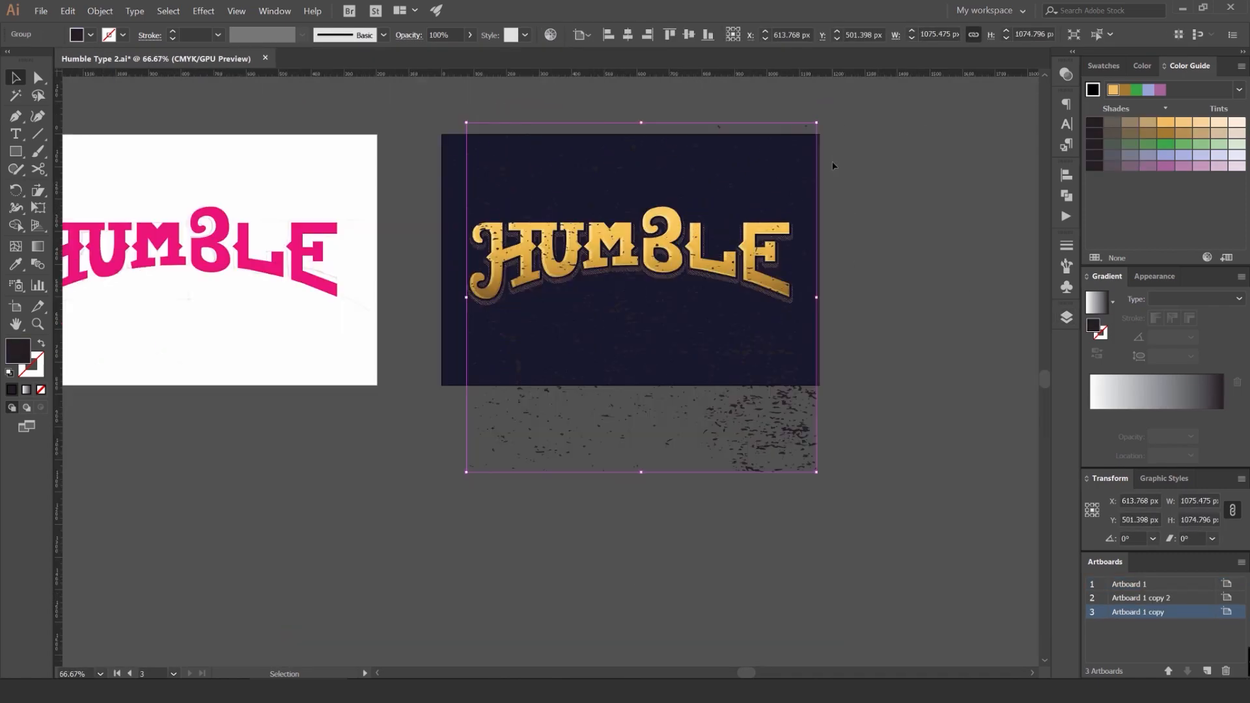
pyautogui.click(1068, 319)
pyautogui.click(1070, 317)
pyautogui.press('F7')
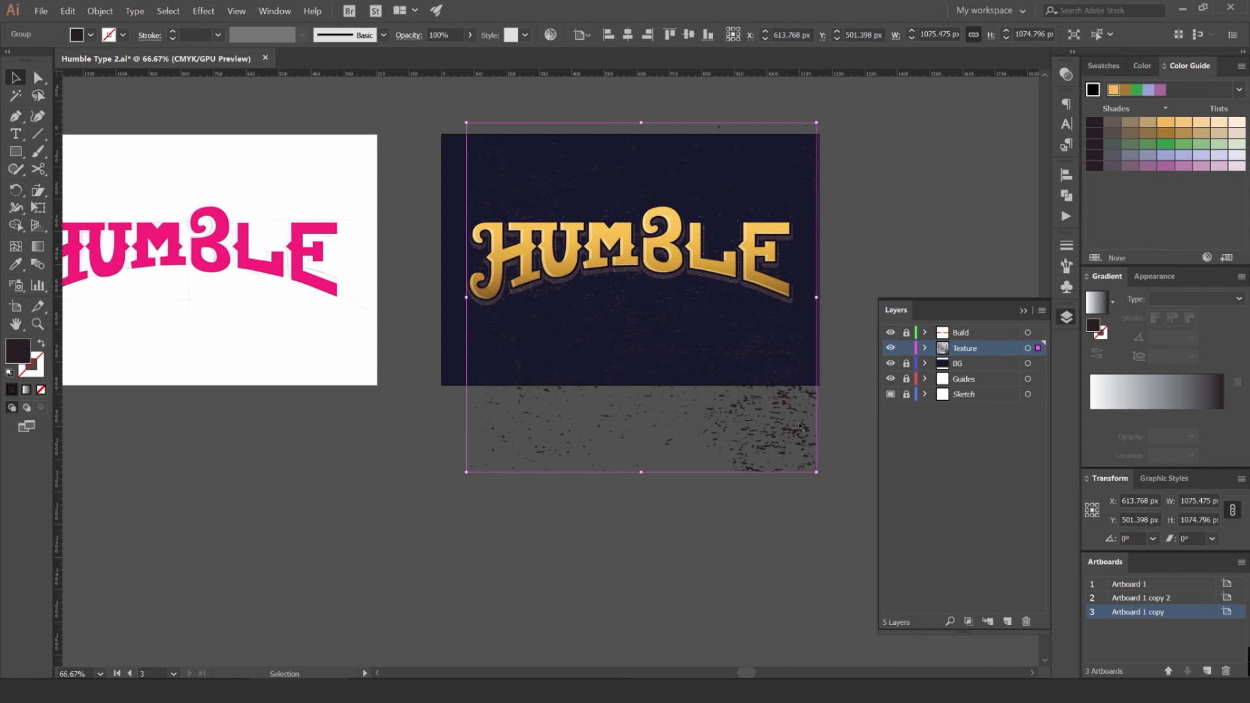
# Step: Reposition the texture over the dark artboard and scale it proportionally to about 1265 px wide, covering the artboard's full width
pyautogui.moveTo(801, 427); pyautogui.dragTo(757, 401)
pyautogui.moveTo(812, 444); pyautogui.dragTo(812, 445)
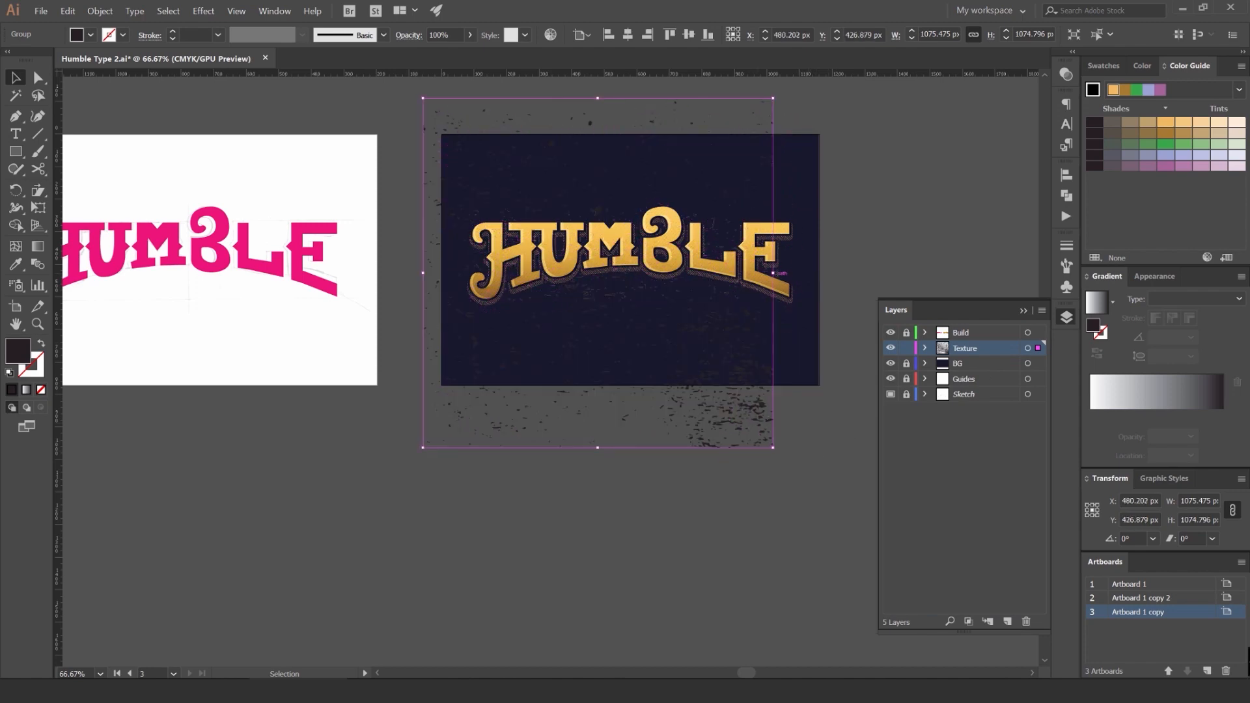
pyautogui.moveTo(774, 273); pyautogui.dragTo(836, 273)
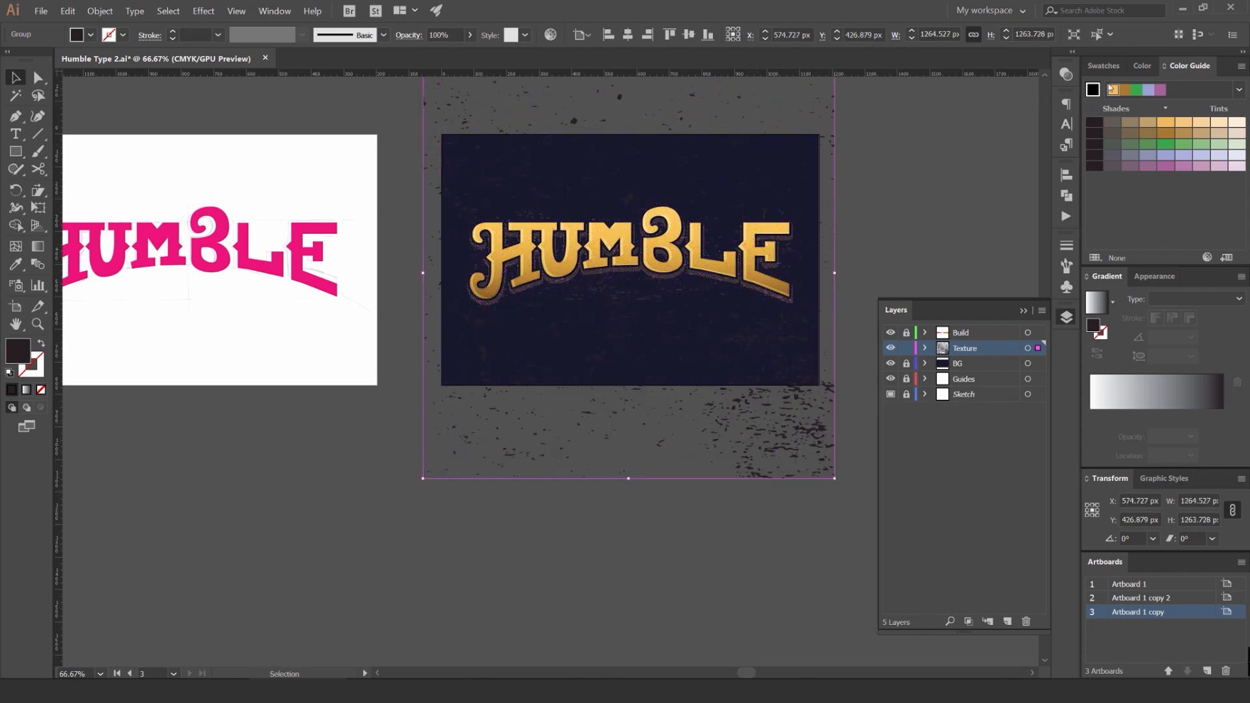
# Step: Recolour the grunge texture with the dark navy swatch and blend it in Soft Light mode at 30% opacity
pyautogui.click(1104, 65)
pyautogui.click(1142, 113)
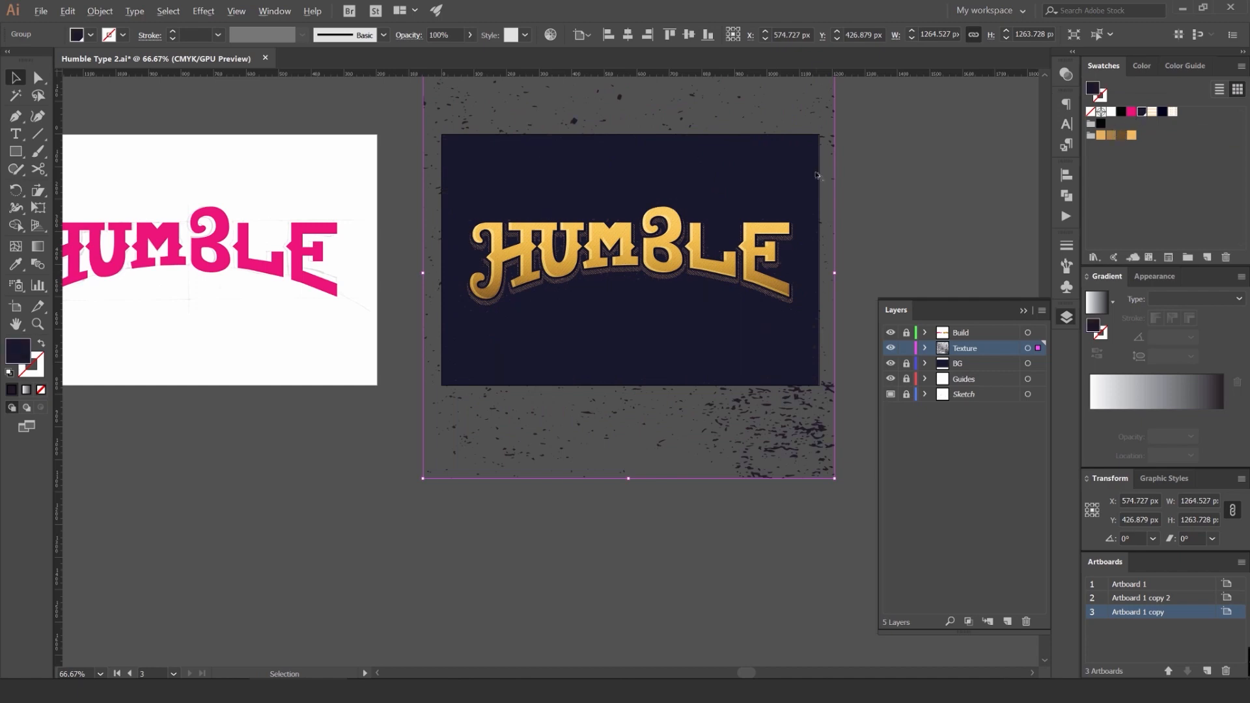
pyautogui.scroll(1, 816, 173)
pyautogui.click(1066, 74)
pyautogui.scroll(-1, 915, 92)
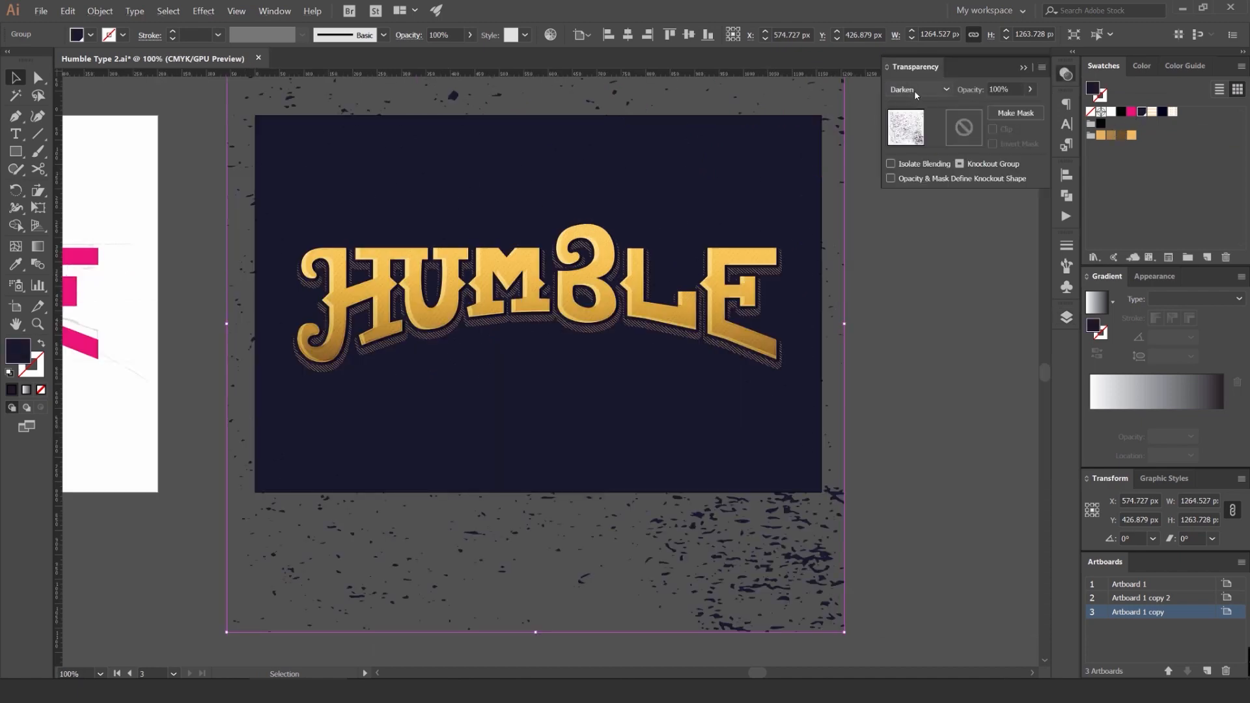
pyautogui.scroll(-3, 914, 90)
pyautogui.scroll(-1, 914, 89)
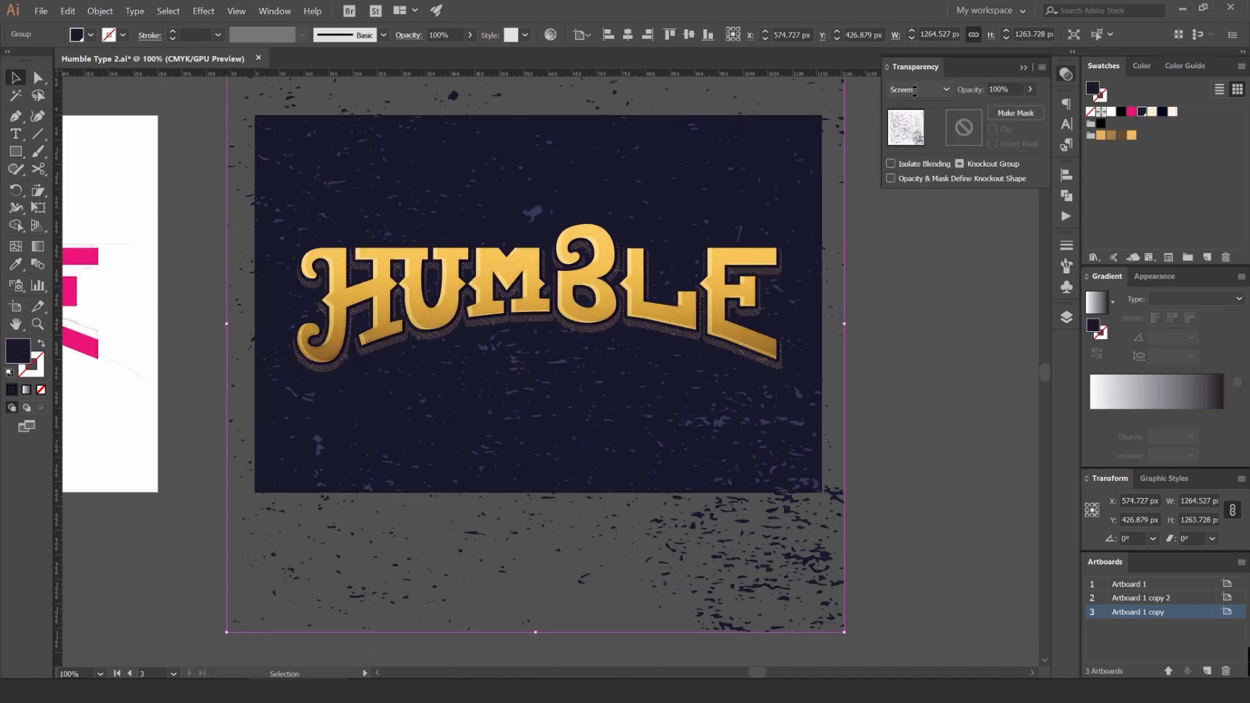
pyautogui.scroll(-2, 914, 90)
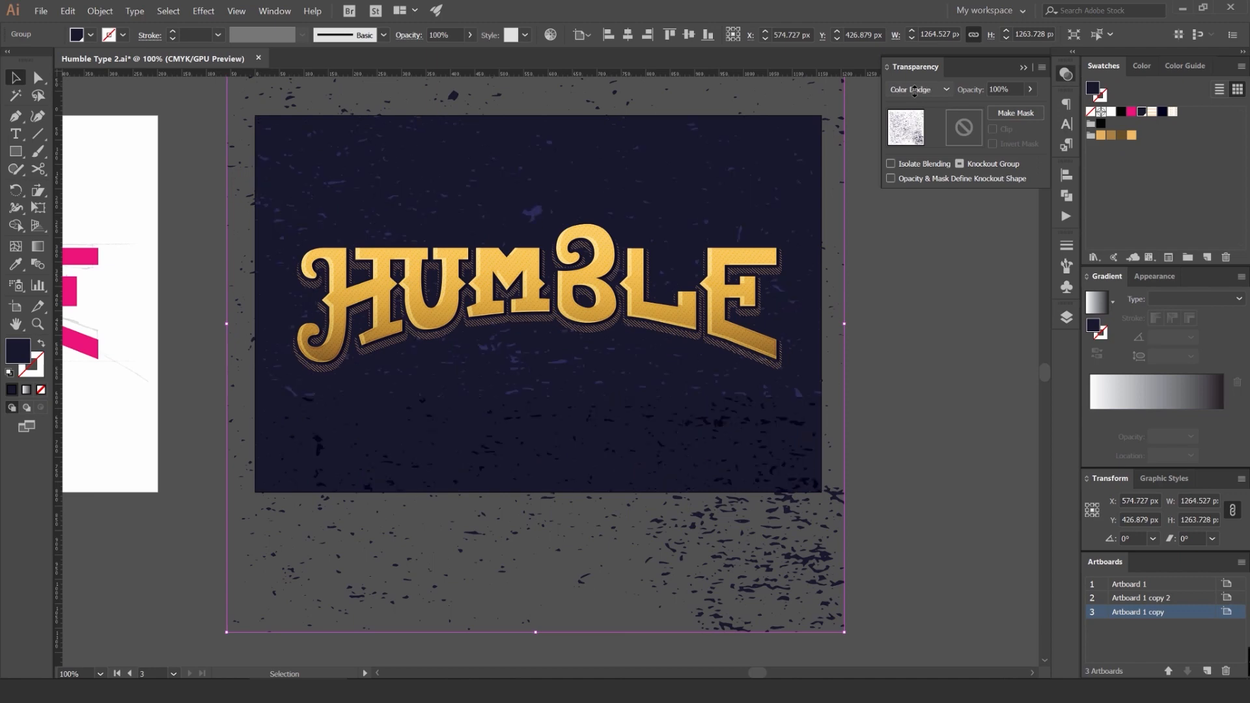
pyautogui.scroll(1, 915, 89)
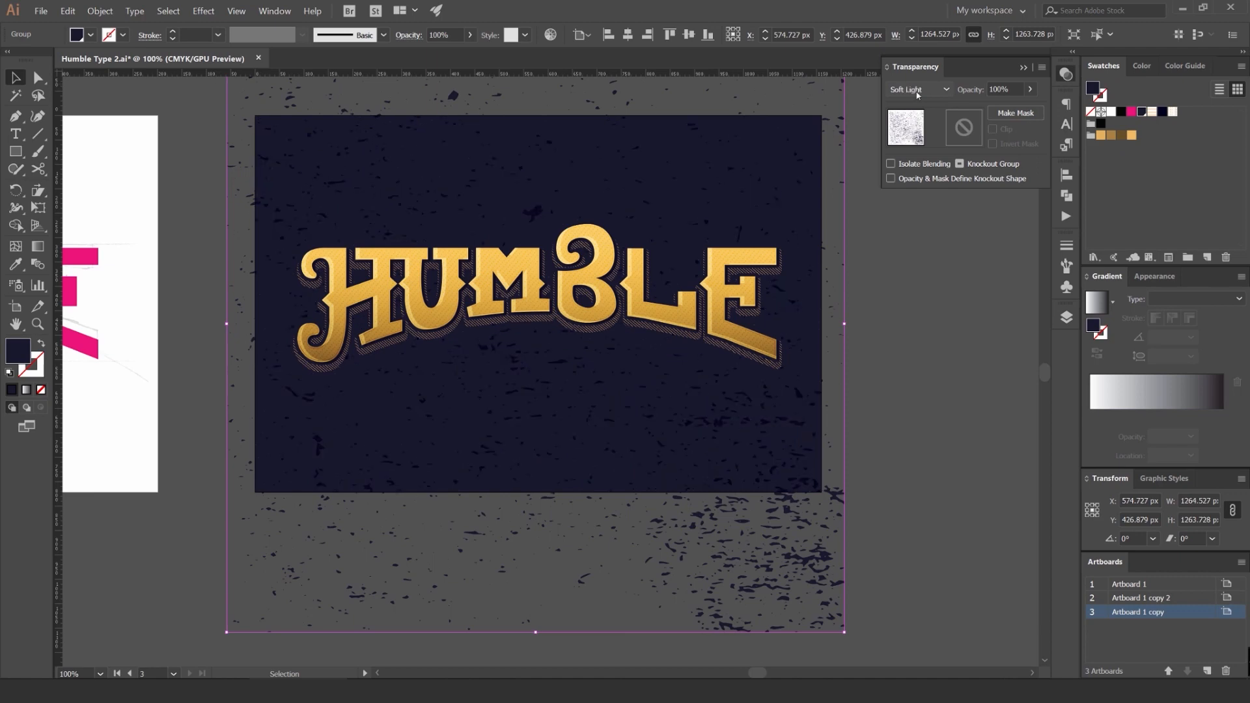
pyautogui.click(964, 92)
pyautogui.write('30')
pyautogui.press('Return')
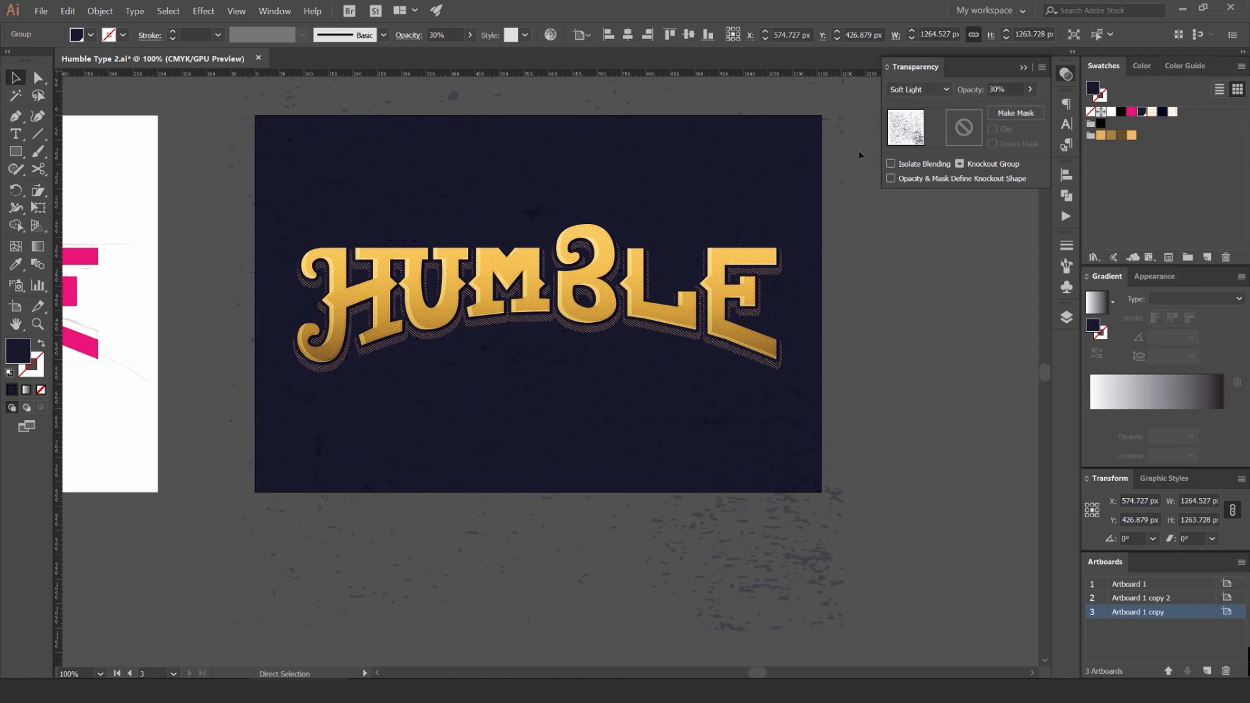
# Step: Duplicate the grunge texture in place and rotate the copy 180°
pyautogui.scroll(-1, 793, 138)
pyautogui.moveTo(791, 138); pyautogui.dragTo(505, 352)
pyautogui.scroll(1, 723, 202)
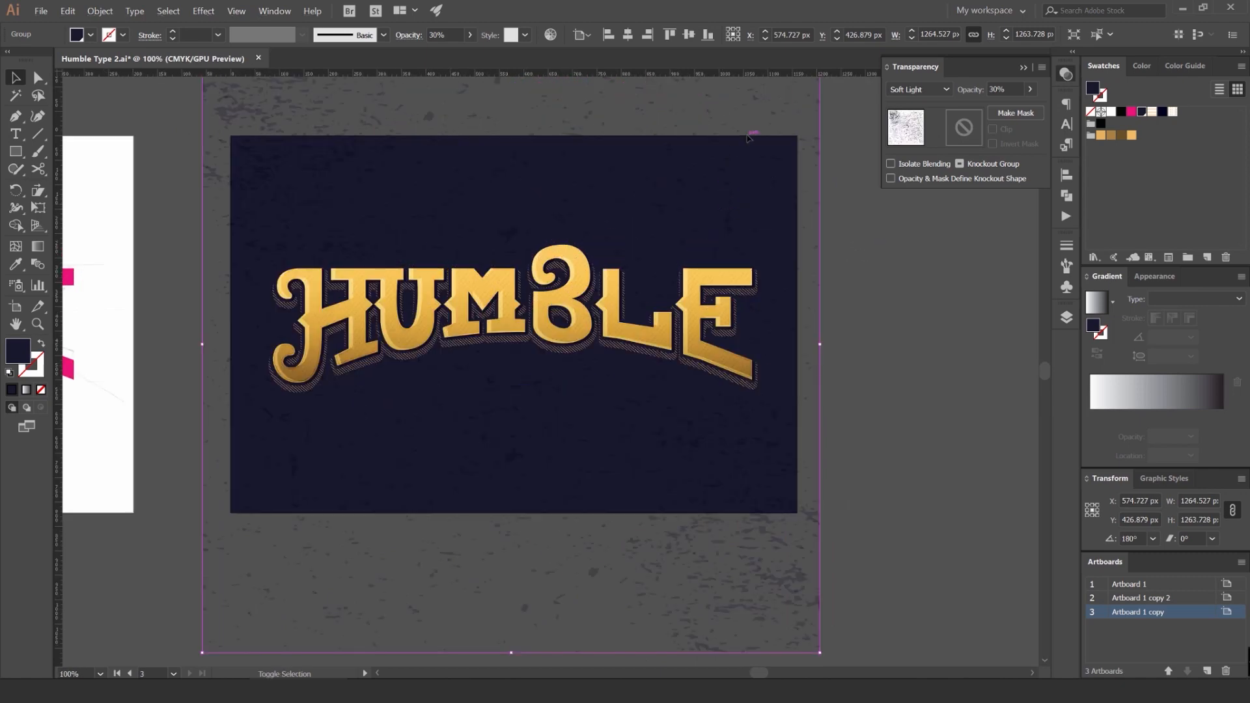
# Step: Move the rotated texture copy 100 px down and change its blending mode to Screen
pyautogui.hotkey('shift', 'Down')
pyautogui.hotkey('shift', 'Down')
pyautogui.hotkey('shift', 'Down')
pyautogui.hotkey('shift', 'Down')
pyautogui.hotkey('shift', 'Down')
pyautogui.hotkey('shift', 'Down')
pyautogui.hotkey('shift', 'Down')
pyautogui.hotkey('shift', 'Down')
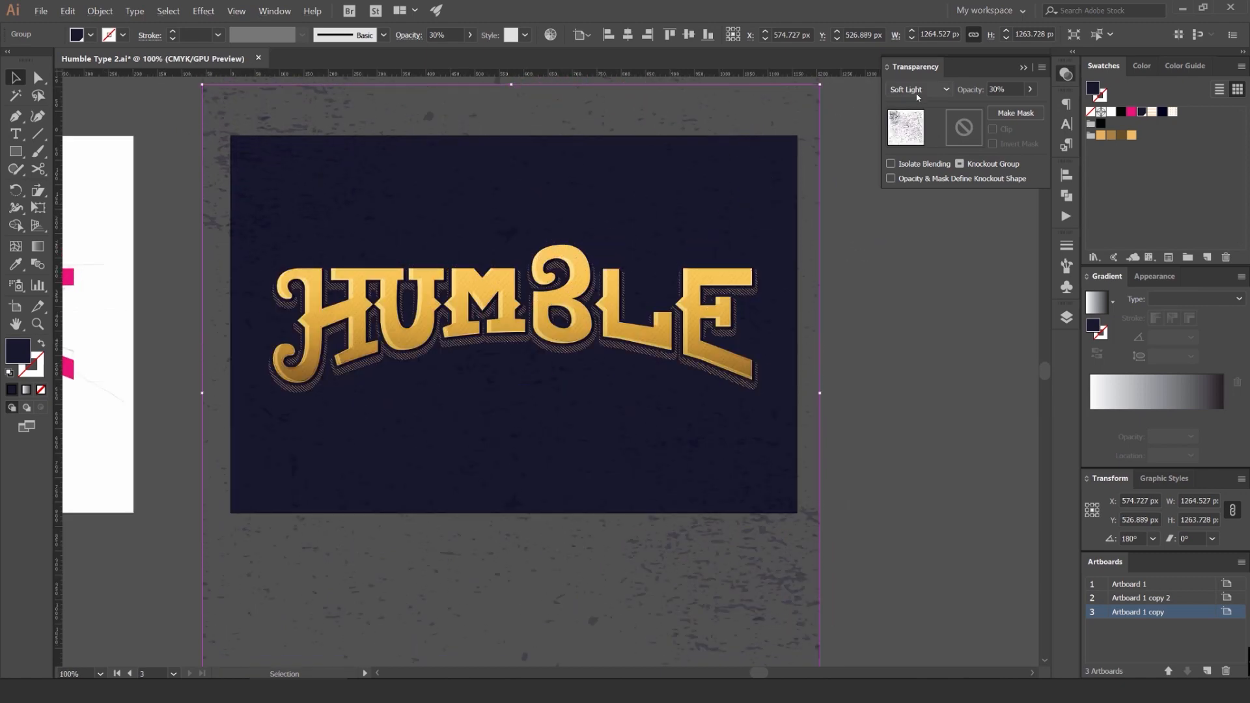
pyautogui.scroll(2, 917, 91)
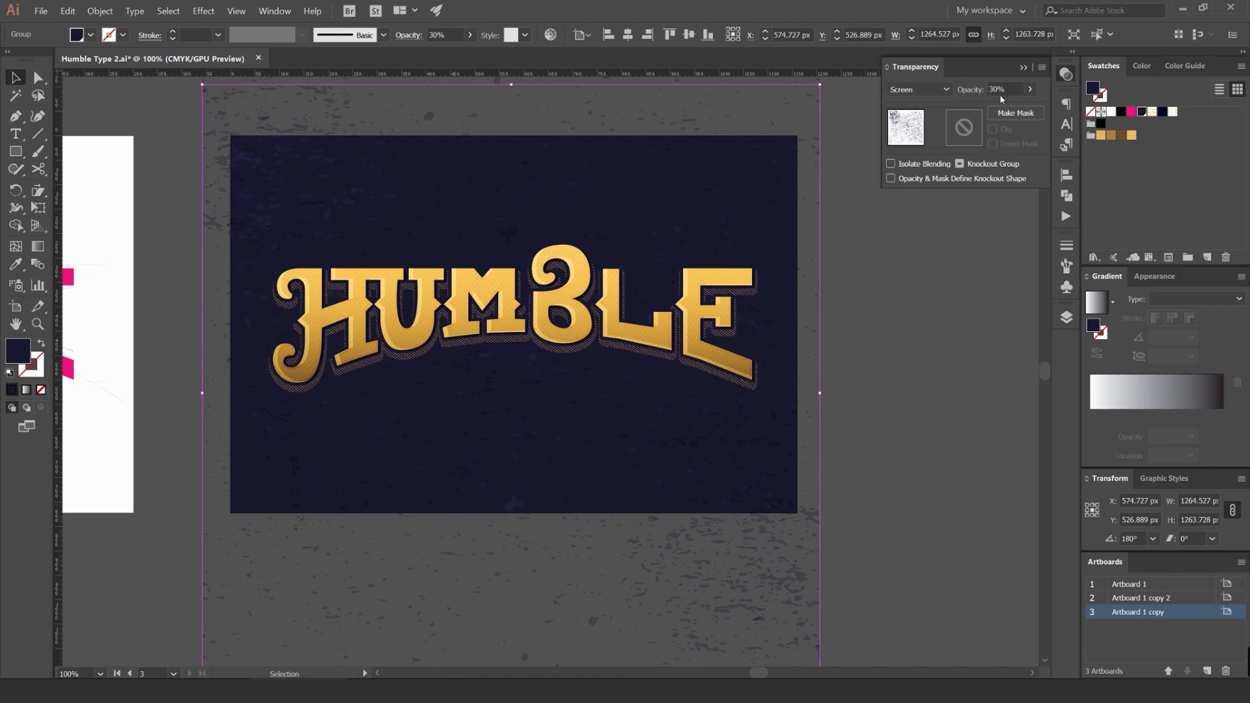
pyautogui.click(921, 251)
# Step: Draw a rectangle of about 1165 × 775 px covering the dark artboard and fill it with the brownish-gold swatch
pyautogui.scroll(-1, 886, 252)
pyautogui.moveTo(885, 251); pyautogui.dragTo(807, 268)
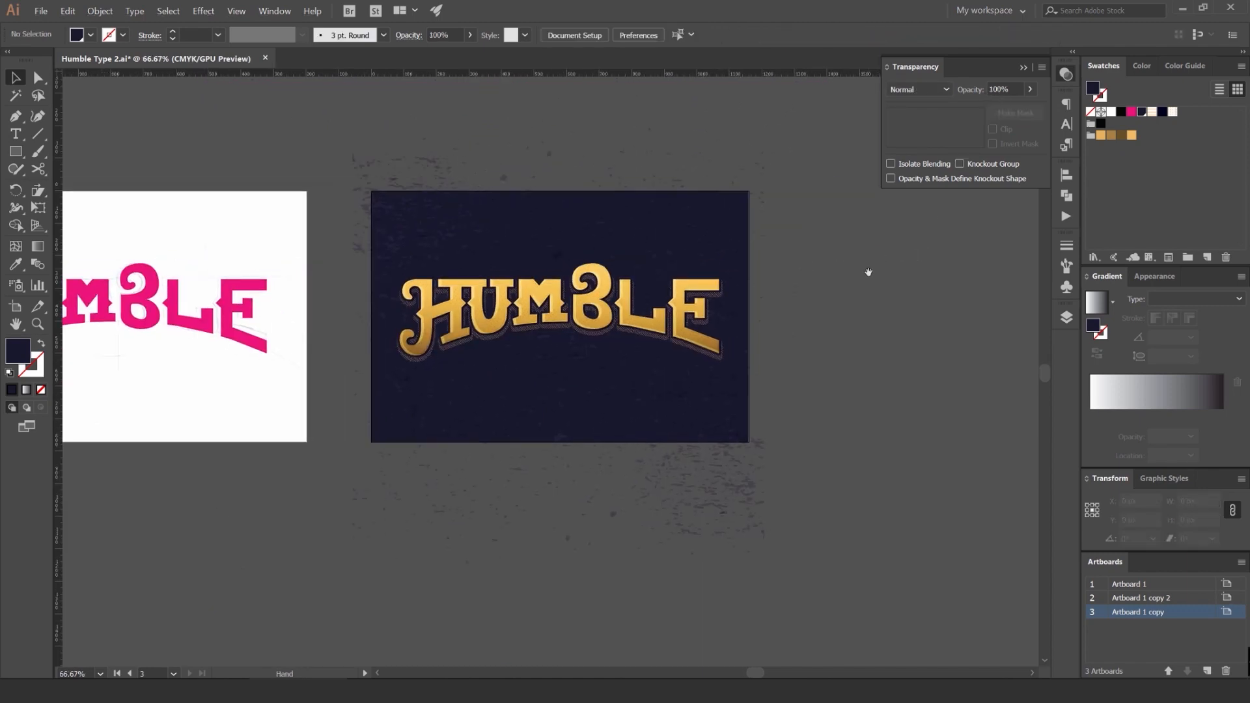
pyautogui.press('m')
pyautogui.moveTo(369, 193); pyautogui.dragTo(749, 443)
pyautogui.press('v')
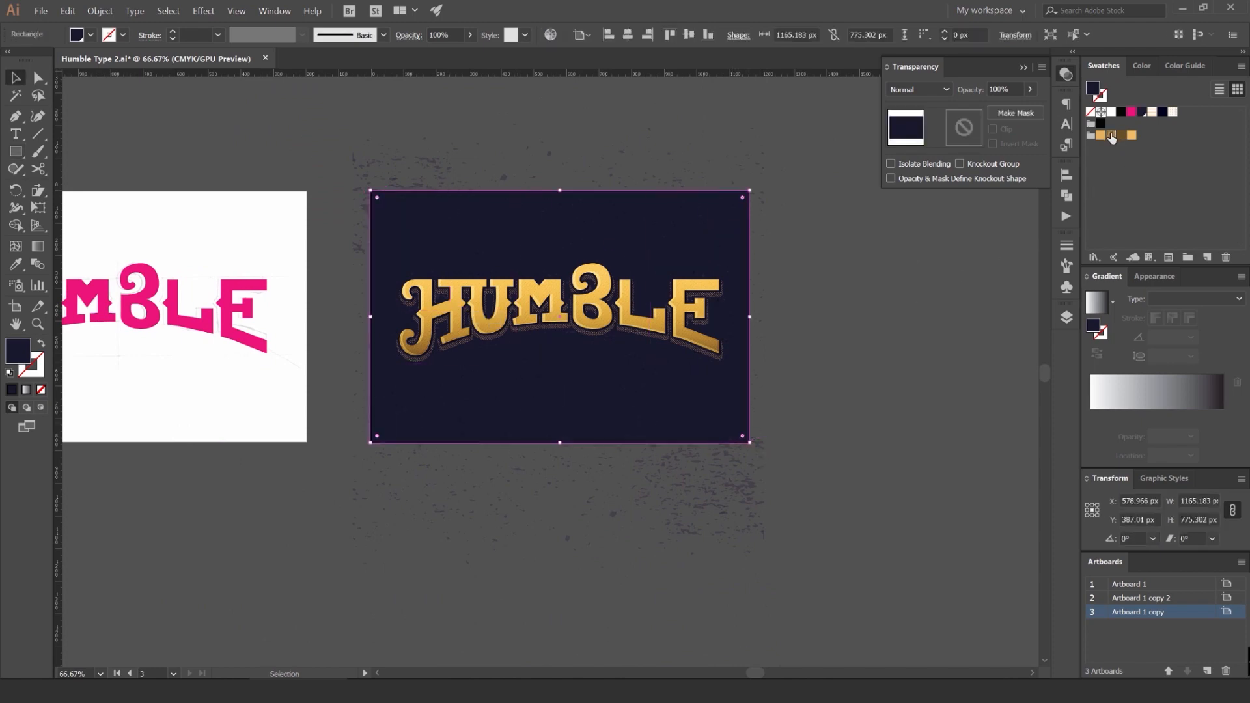
pyautogui.click(1112, 136)
pyautogui.click(868, 277)
# Step: Clip the rotated grunge texture to the gold rectangle with a clipping mask
pyautogui.click(730, 225)
pyautogui.keyDown('shift'); pyautogui.click(760, 470); pyautogui.keyUp('shift')
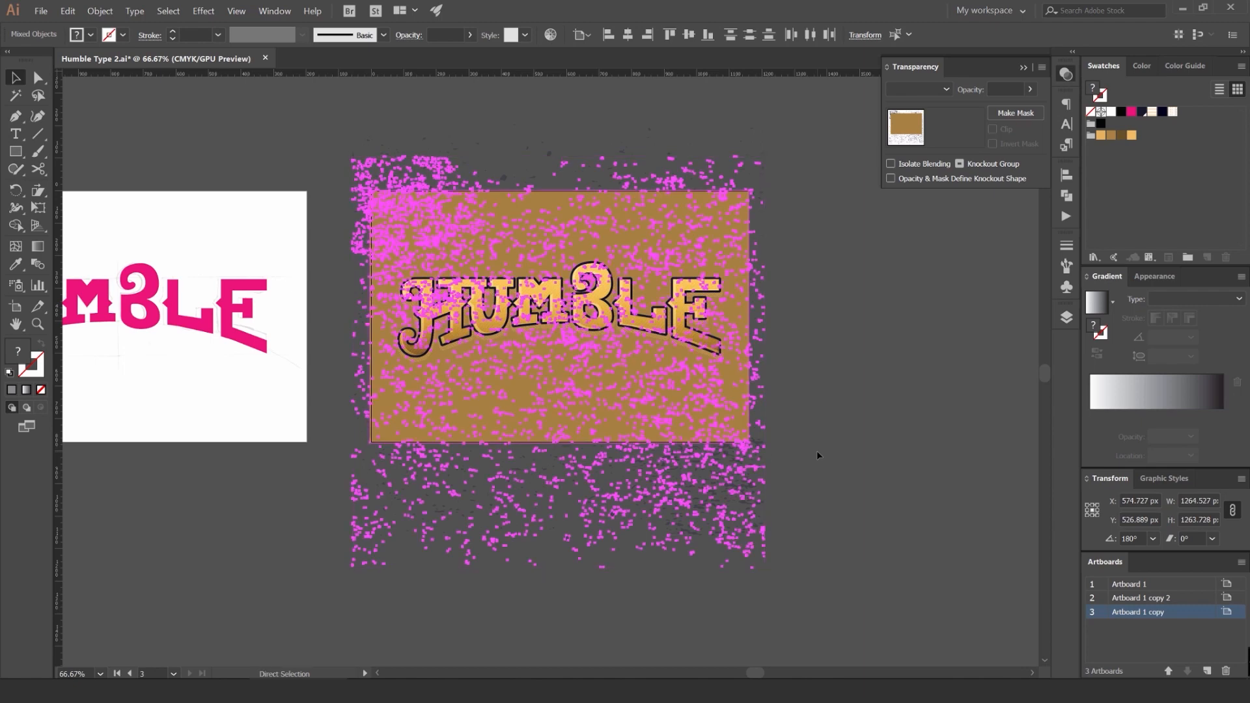
pyautogui.hotkey('ctrl', '7')
pyautogui.click(775, 442)
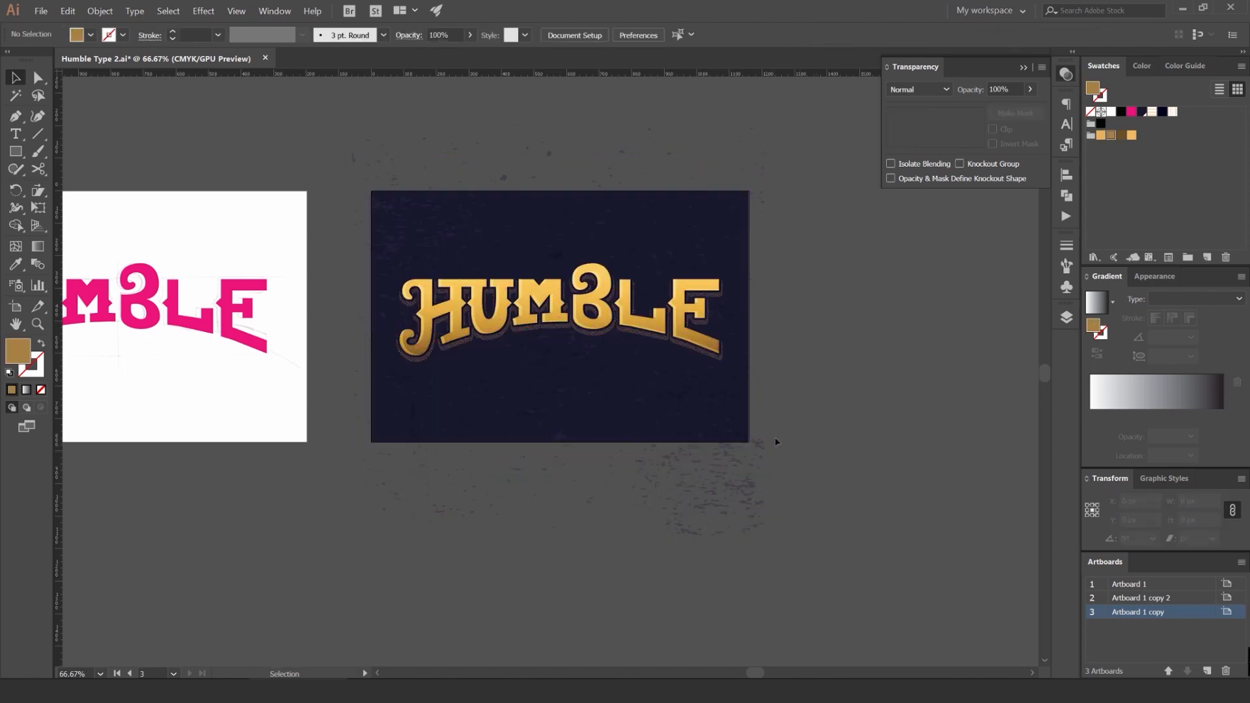
# Step: Draw a second rectangle over the dark artboard and trim its top edge to the artboard, making it about 1163 × 774 px
pyautogui.press('m')
pyautogui.moveTo(371, 190); pyautogui.dragTo(749, 442)
pyautogui.scroll(4, 546, 240)
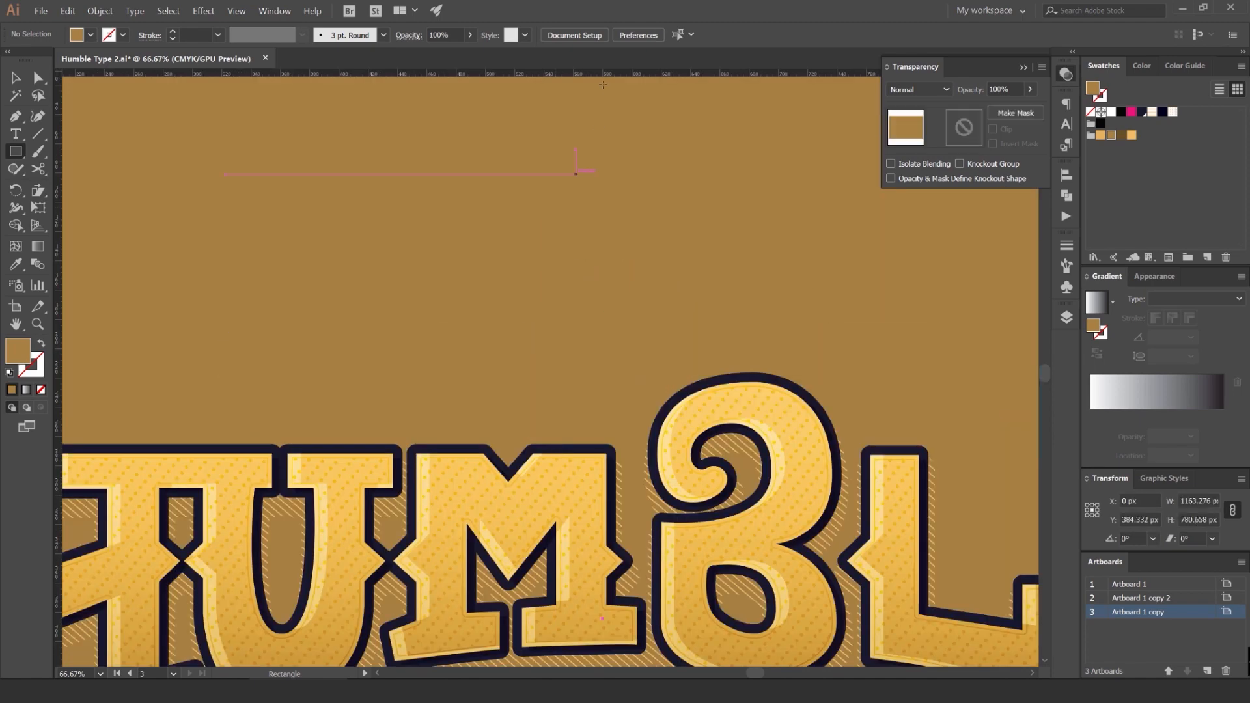
pyautogui.scroll(3, 582, 191)
pyautogui.moveTo(591, 196); pyautogui.dragTo(591, 205)
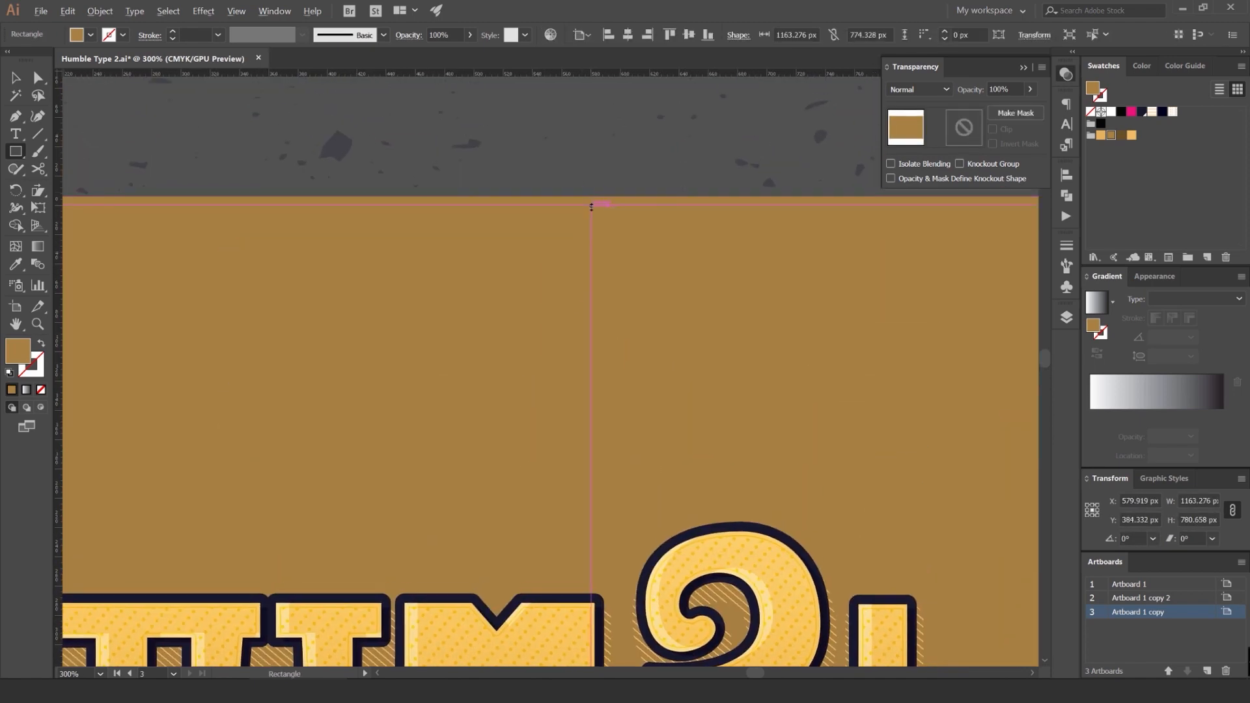
pyautogui.scroll(-6, 591, 206)
pyautogui.scroll(3, 668, 392)
# Step: Clip the remaining original grunge texture to the second rectangle with a clipping mask
pyautogui.press('v')
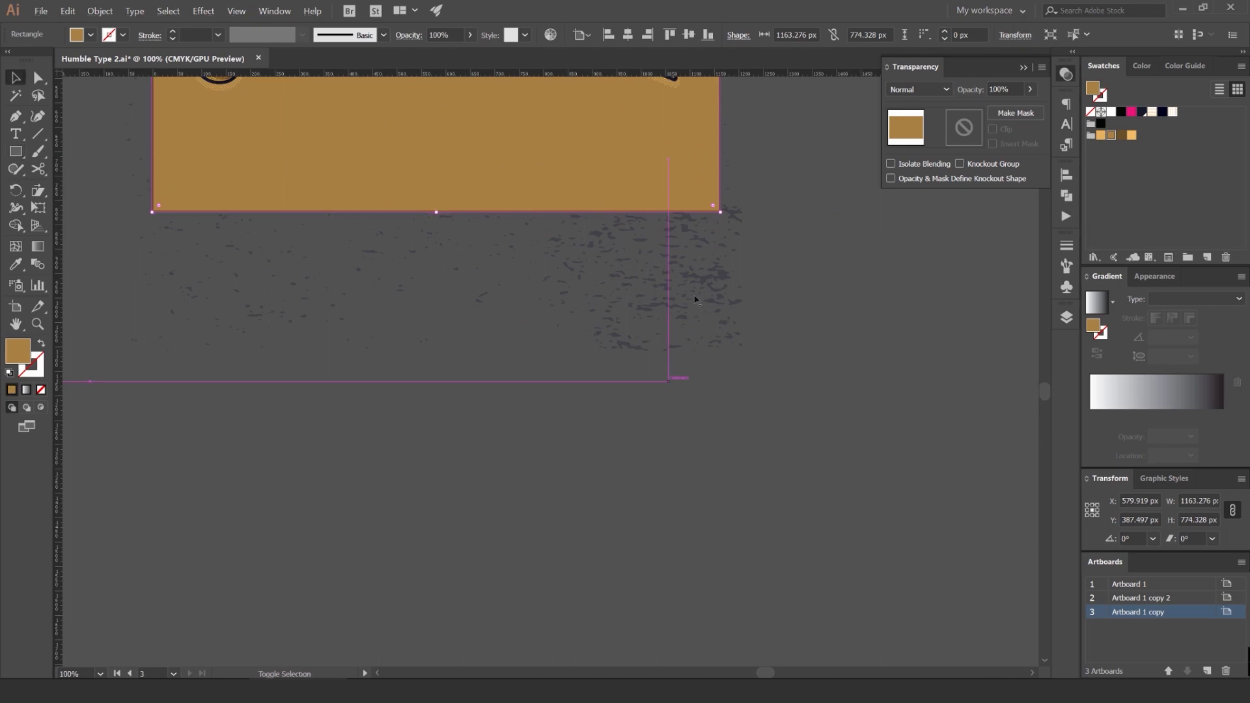
pyautogui.keyDown('shift'); pyautogui.click(697, 299); pyautogui.keyUp('shift')
pyautogui.hotkey('ctrl', '7')
pyautogui.click(792, 237)
pyautogui.moveTo(777, 249); pyautogui.dragTo(777, 410)
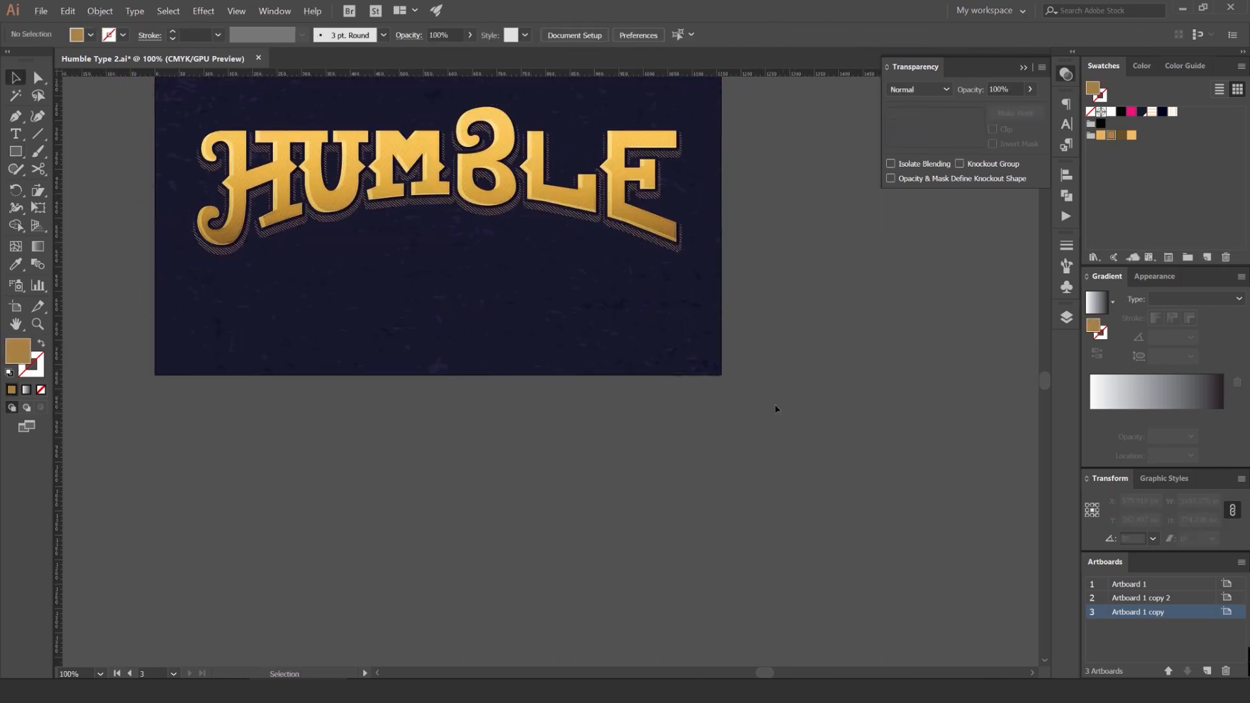
pyautogui.scroll(-2, 778, 410)
pyautogui.click(511, 374)
pyautogui.click(784, 276)
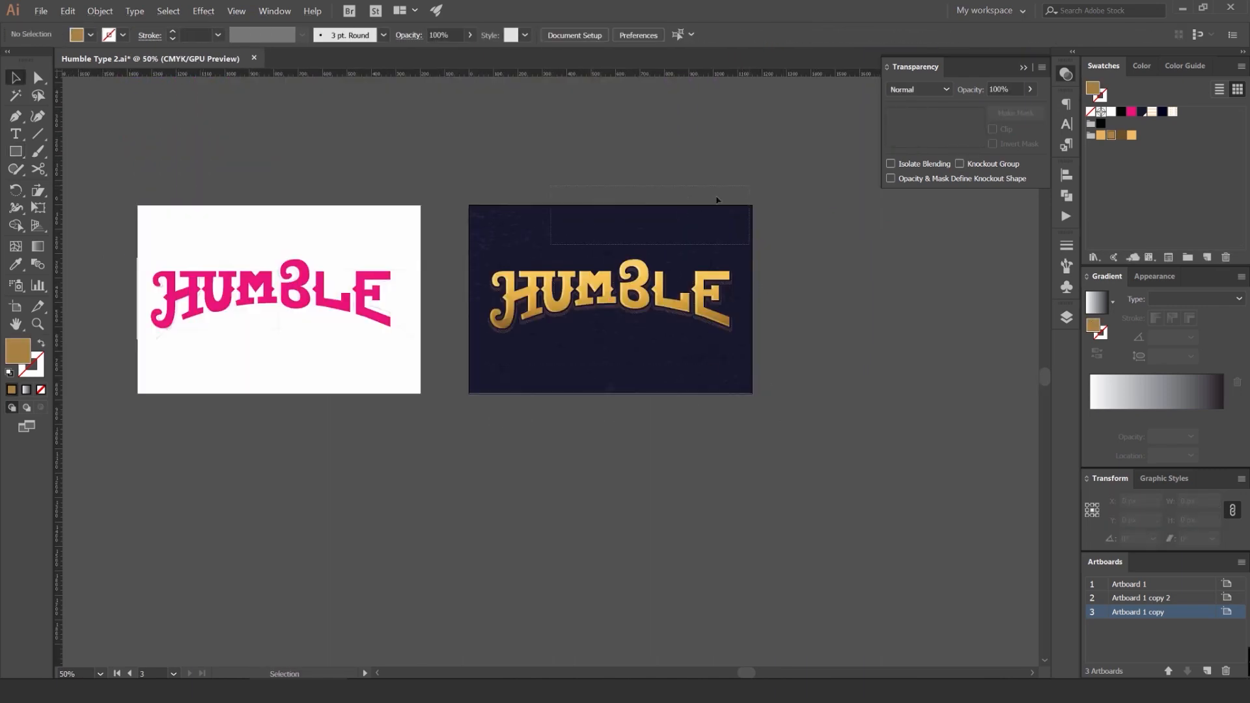
# Step: Try shifting a clipped texture group leftward off the dark artboard, and undo the move
pyautogui.moveTo(717, 202); pyautogui.dragTo(514, 173)
pyautogui.click(741, 218)
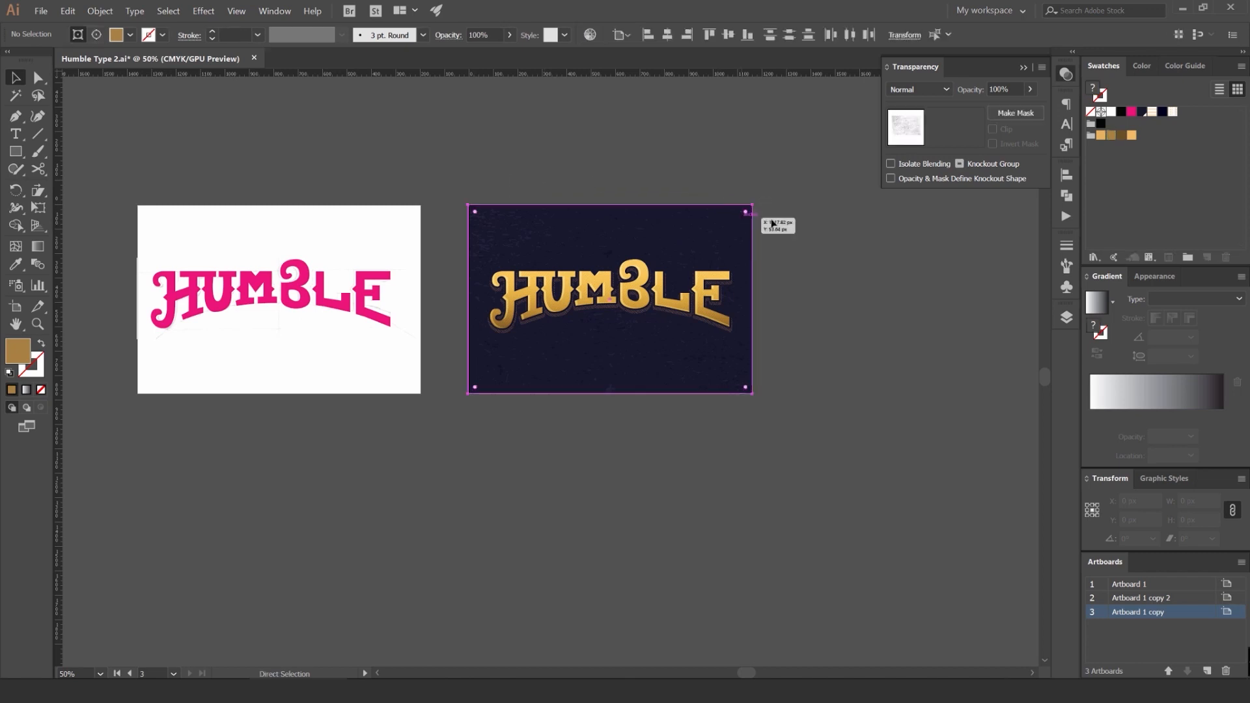
pyautogui.moveTo(571, 170); pyautogui.dragTo(564, 170)
pyautogui.scroll(2, 738, 201)
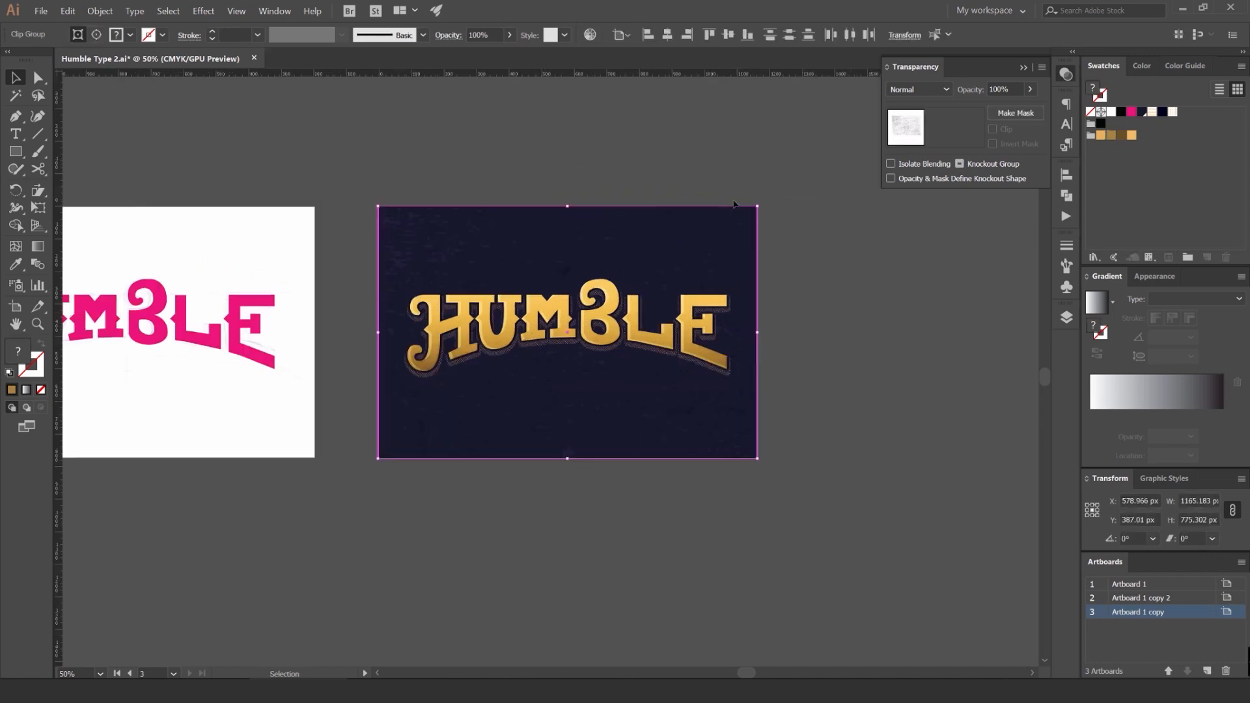
pyautogui.click(738, 201)
pyautogui.moveTo(681, 209); pyautogui.dragTo(520, 198)
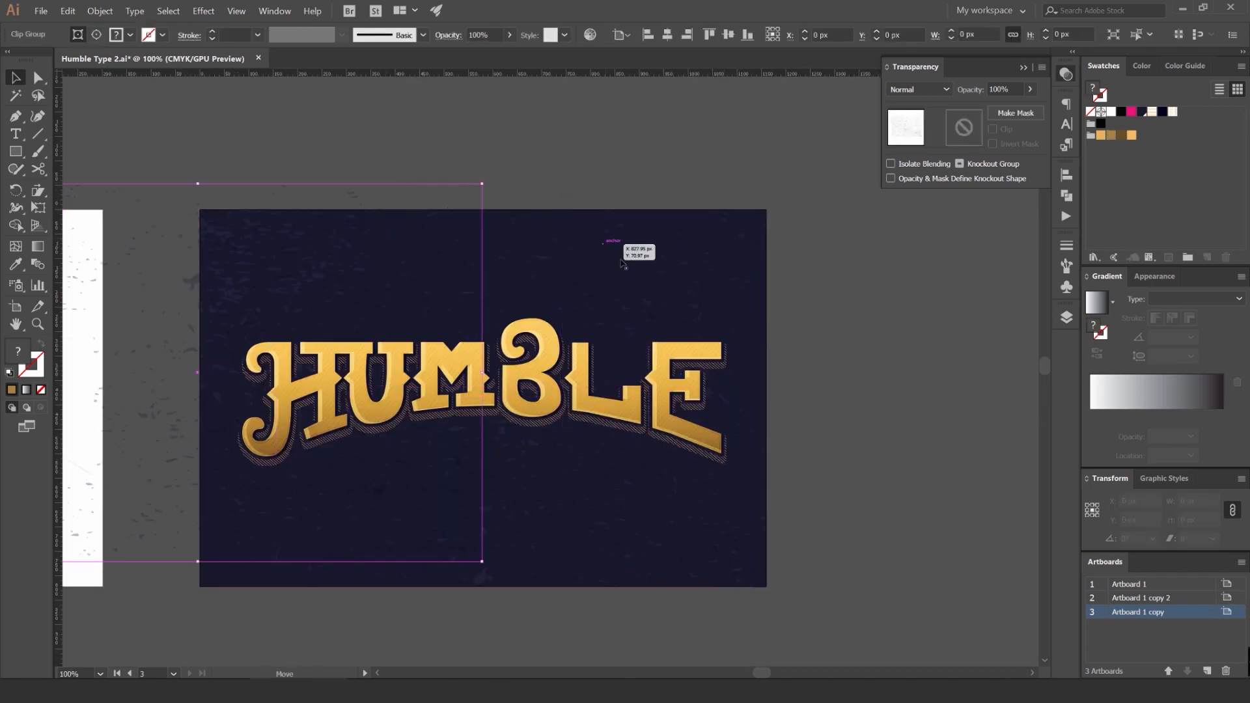
pyautogui.scroll(2, 437, 279)
pyautogui.scroll(-3, 606, 146)
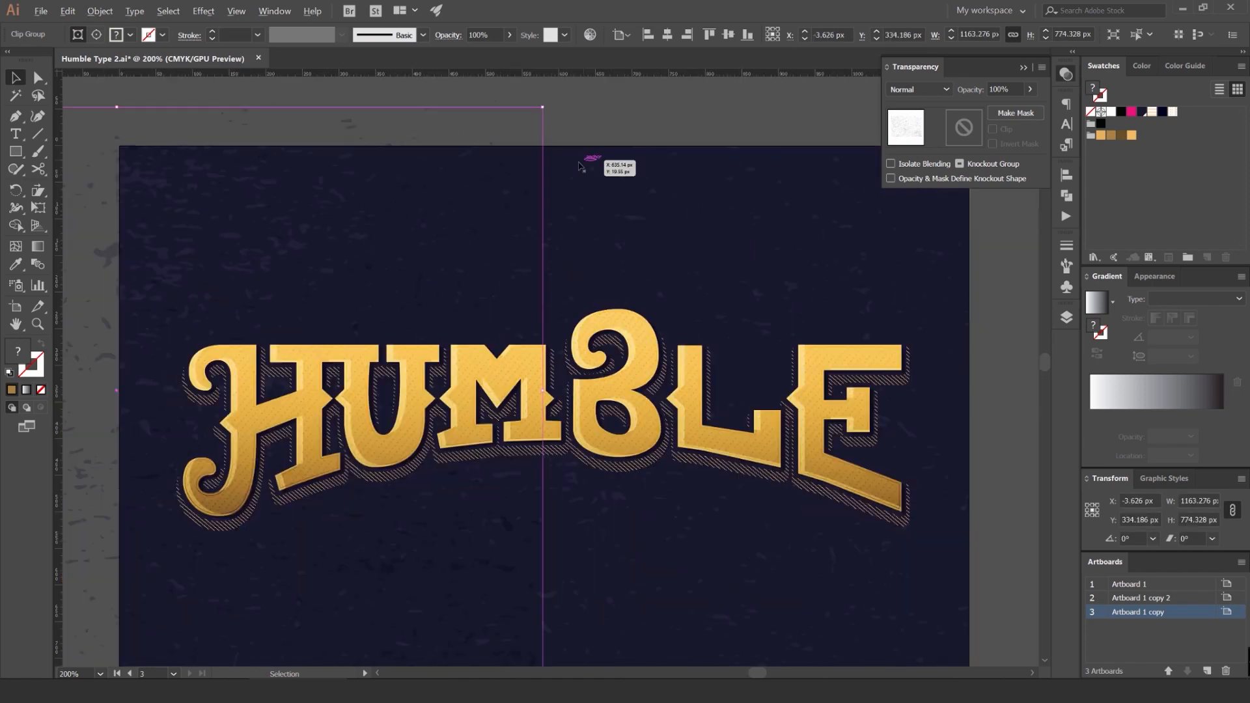
pyautogui.hotkey('ctrl', 'z')
pyautogui.hotkey('ctrl', 'z')
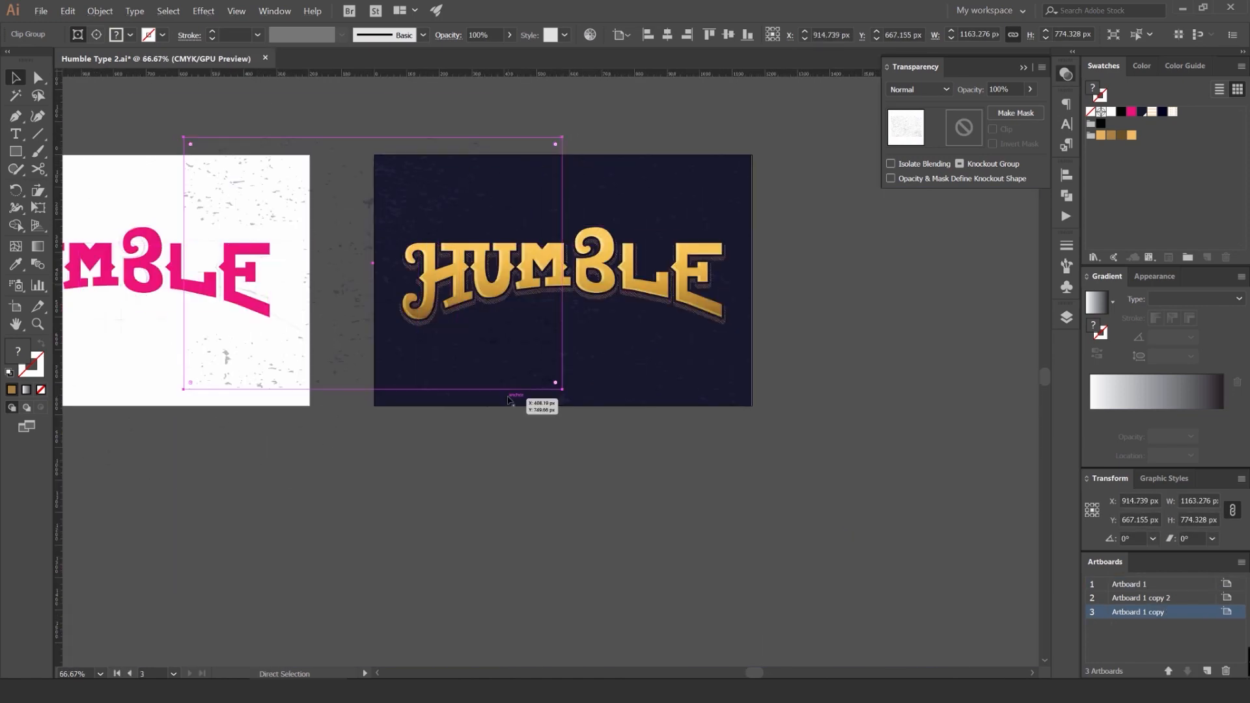
pyautogui.click(510, 453)
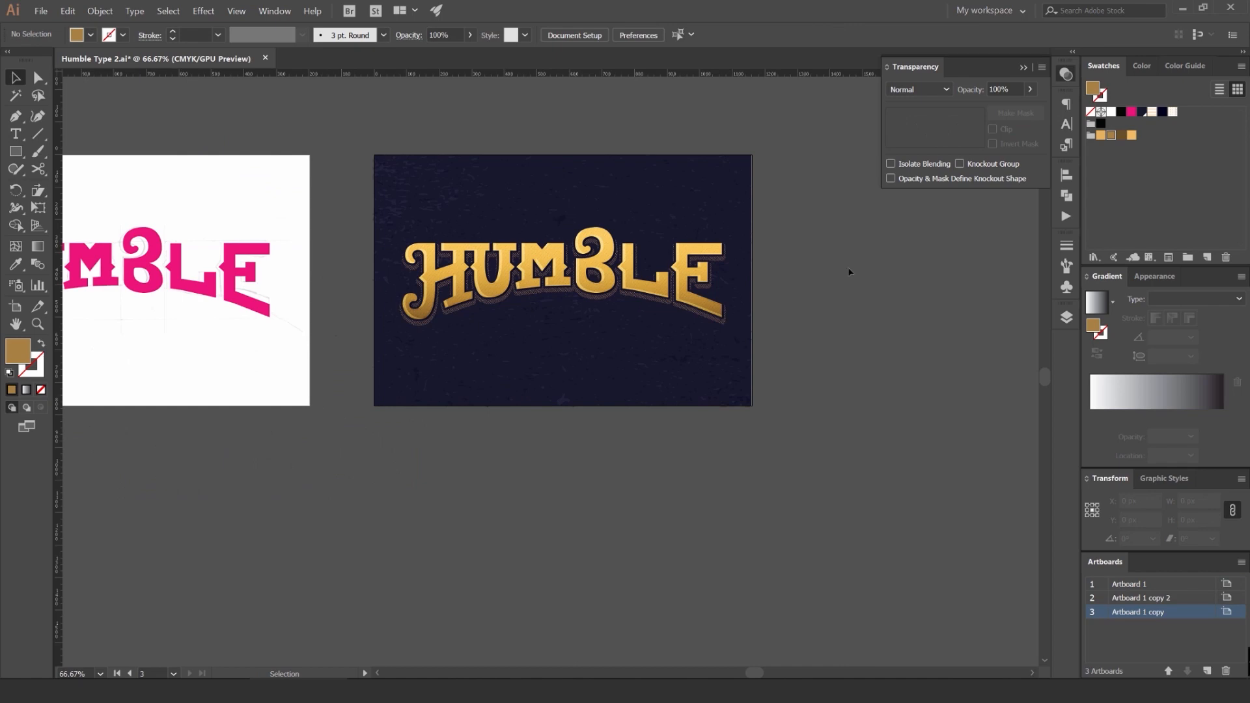
# Step: Add a new layer named glow between the Build and Texture layers
pyautogui.scroll(-1, 839, 261)
pyautogui.scroll(2, 839, 261)
pyautogui.moveTo(807, 212); pyautogui.dragTo(956, 313)
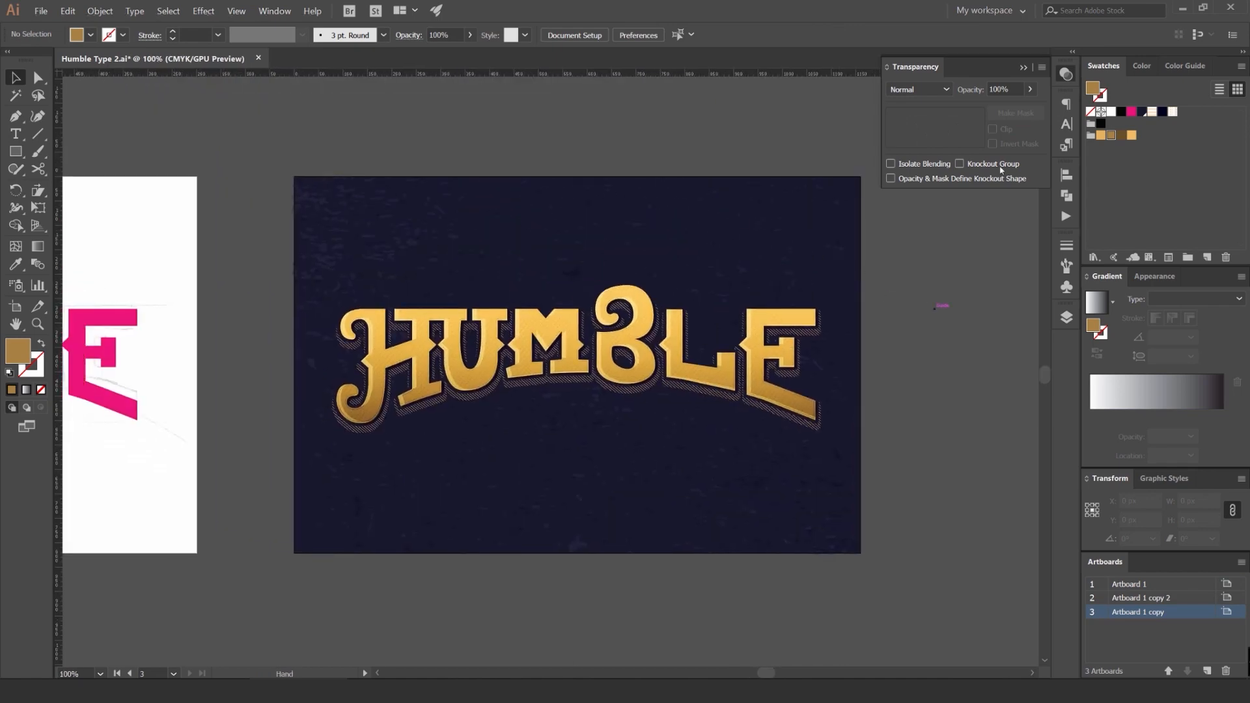
pyautogui.click(1066, 317)
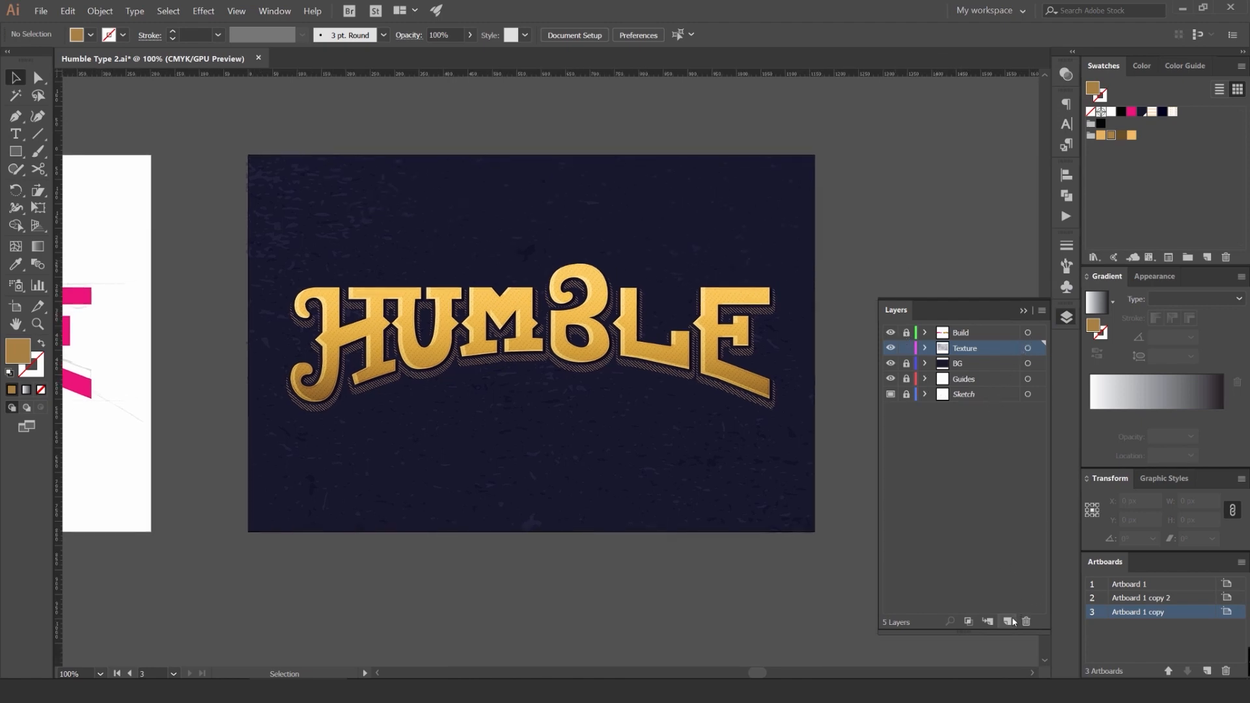
pyautogui.click(1010, 621)
pyautogui.doubleClick(973, 350)
pyautogui.write('gl')
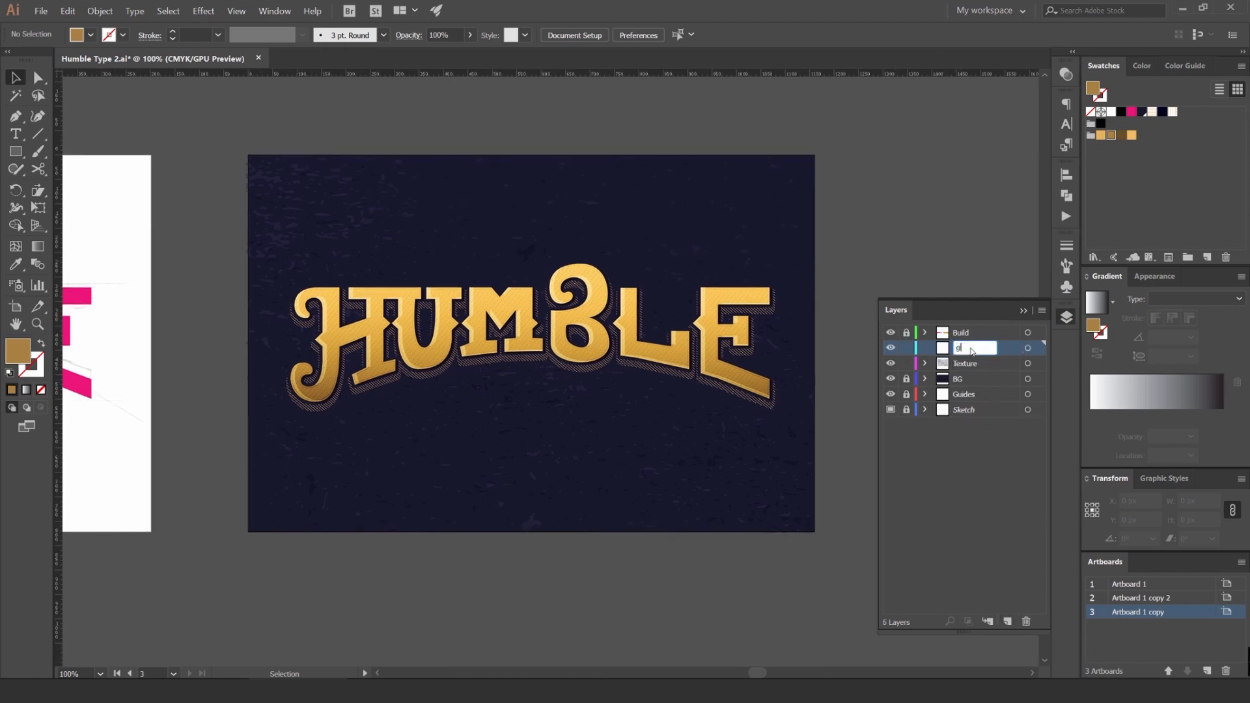
pyautogui.write('ow')
pyautogui.press('Return')
pyautogui.click(1062, 314)
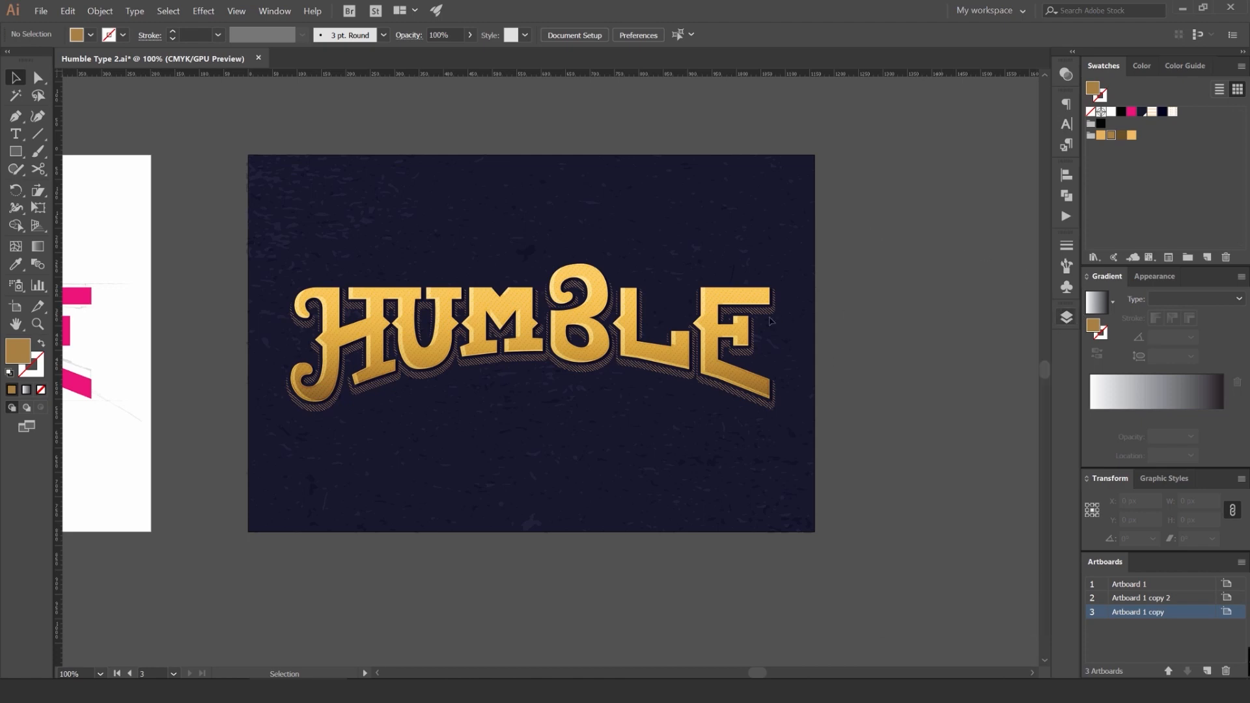
# Step: Draw a circle about 665 px across behind the lettering and fill it with a light-gold to darker-gold gradient
pyautogui.press('l')
pyautogui.moveTo(533, 330); pyautogui.dragTo(695, 394)
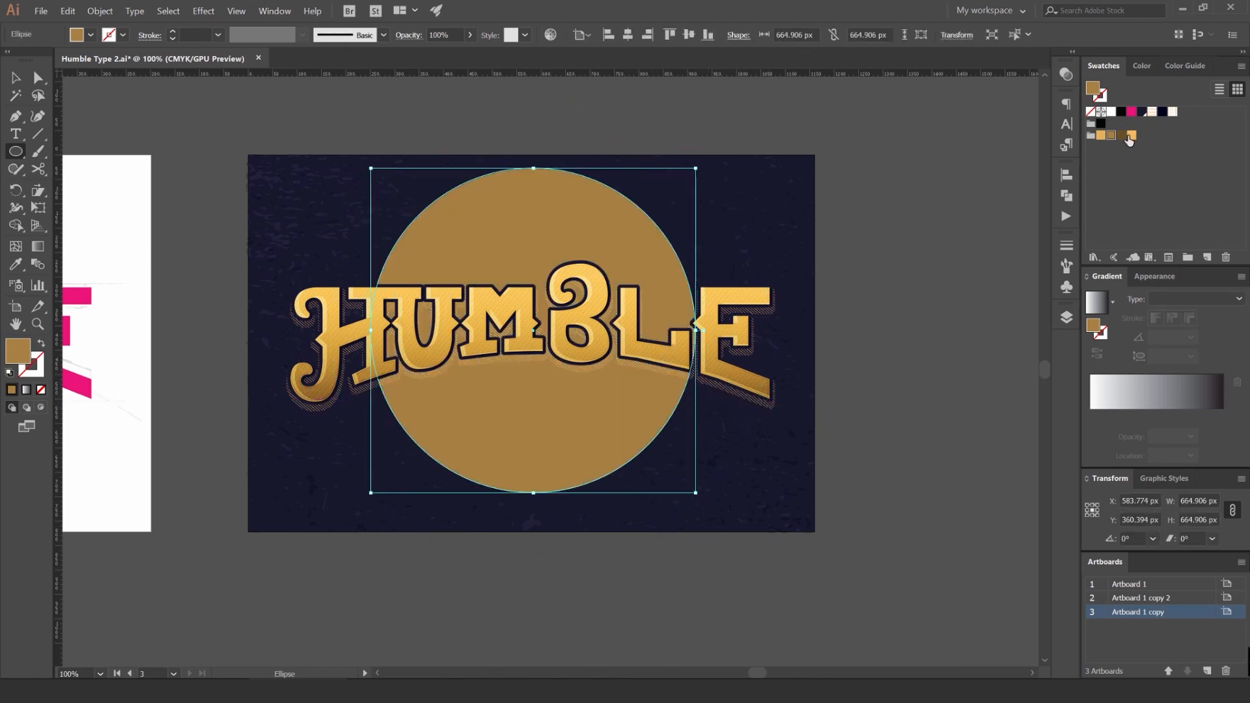
pyautogui.click(1144, 391)
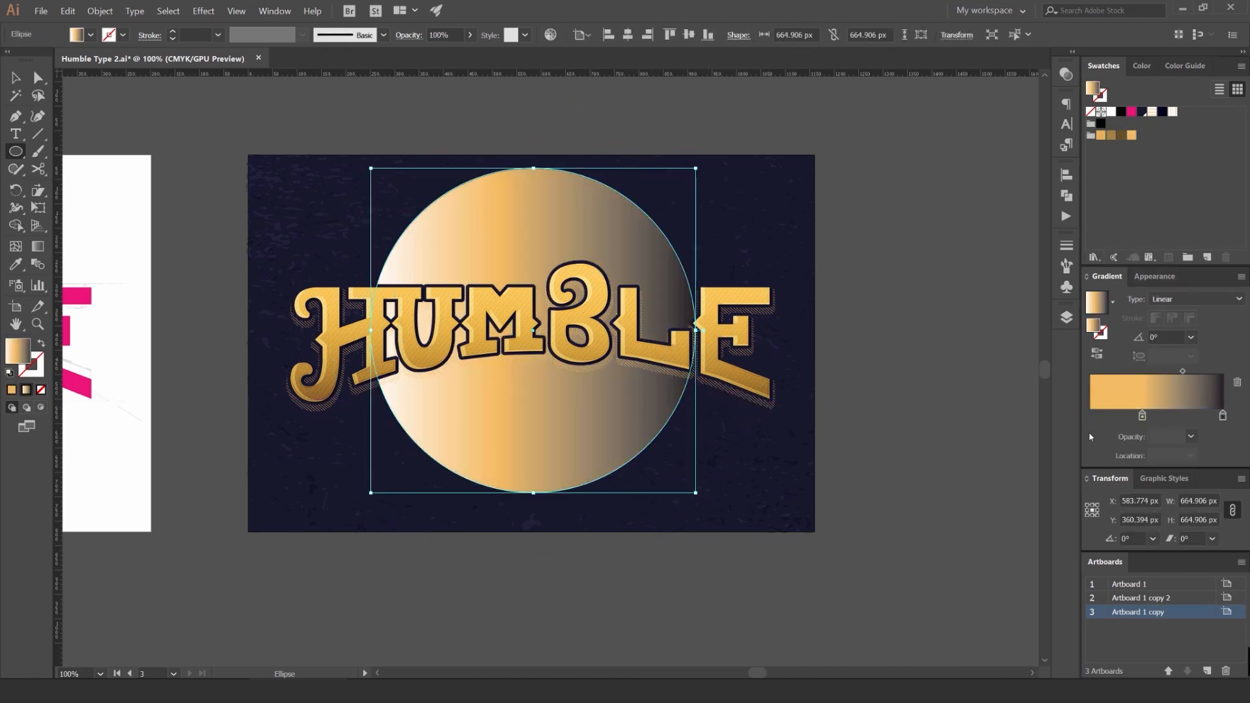
pyautogui.moveTo(1091, 436); pyautogui.dragTo(1091, 415)
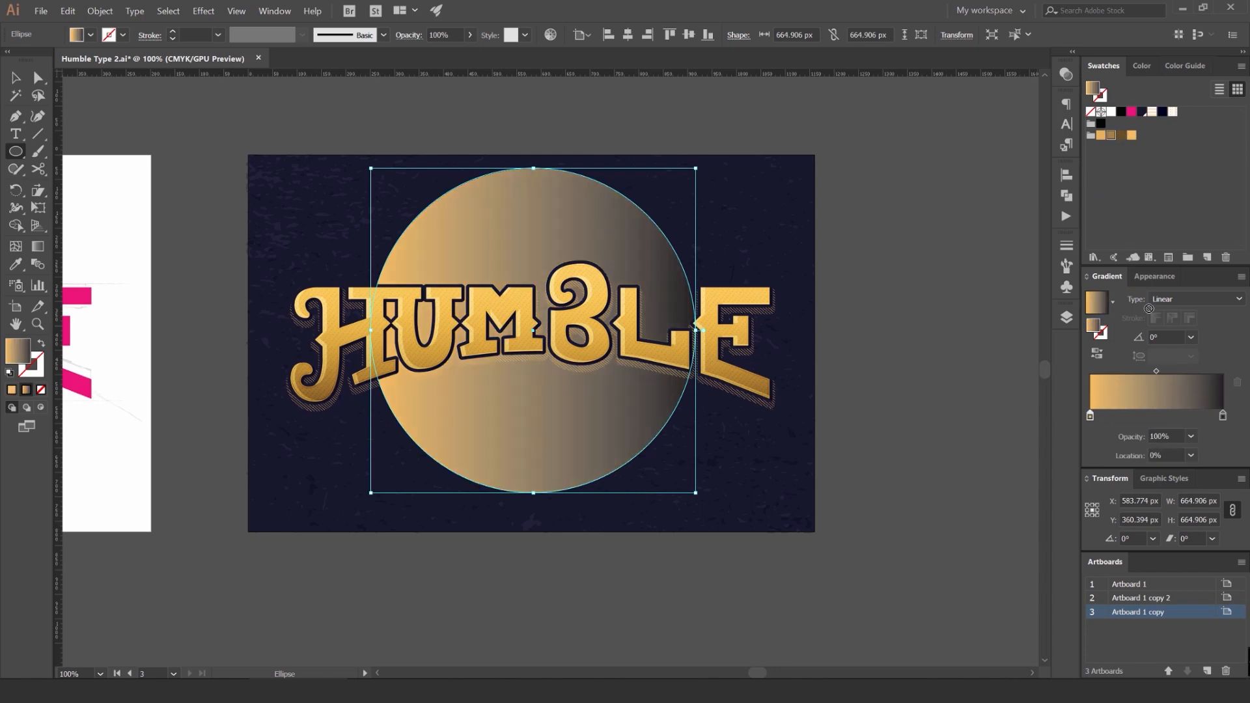
pyautogui.moveTo(1219, 418); pyautogui.dragTo(1222, 416)
# Step: Make the circle's gradient radial and set its outer colour stop to 0% opacity
pyautogui.click(1184, 303)
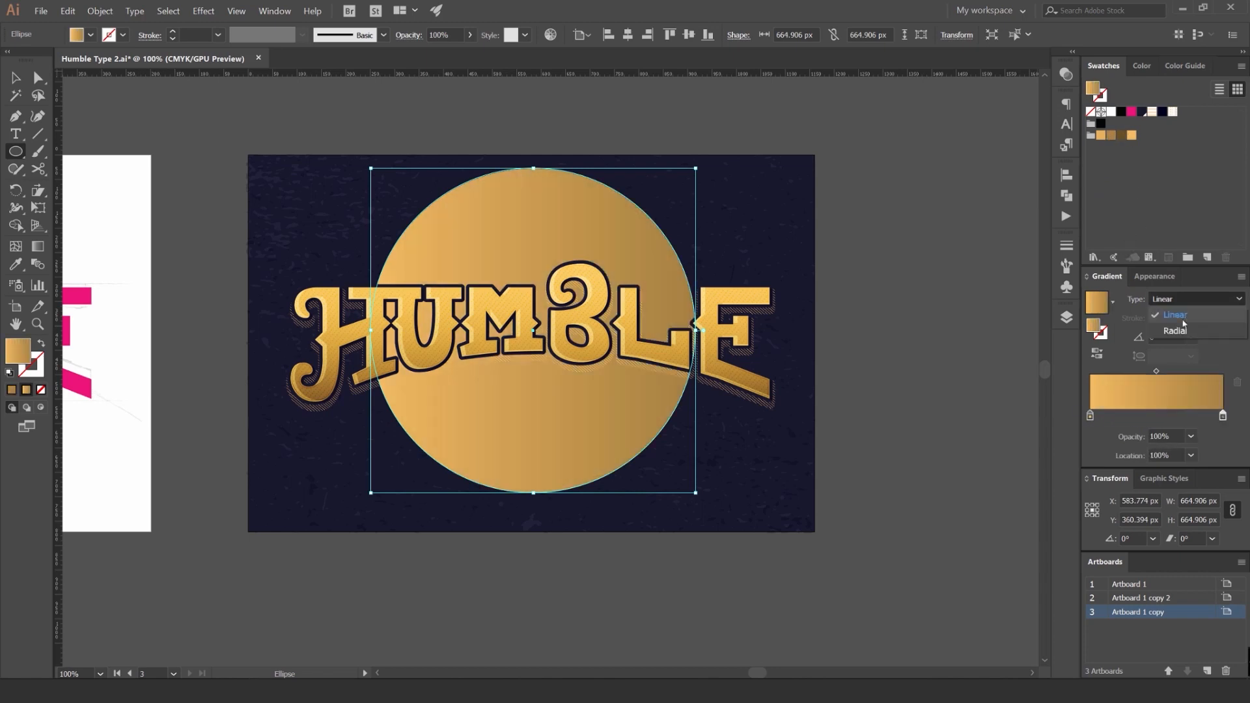
pyautogui.click(1186, 330)
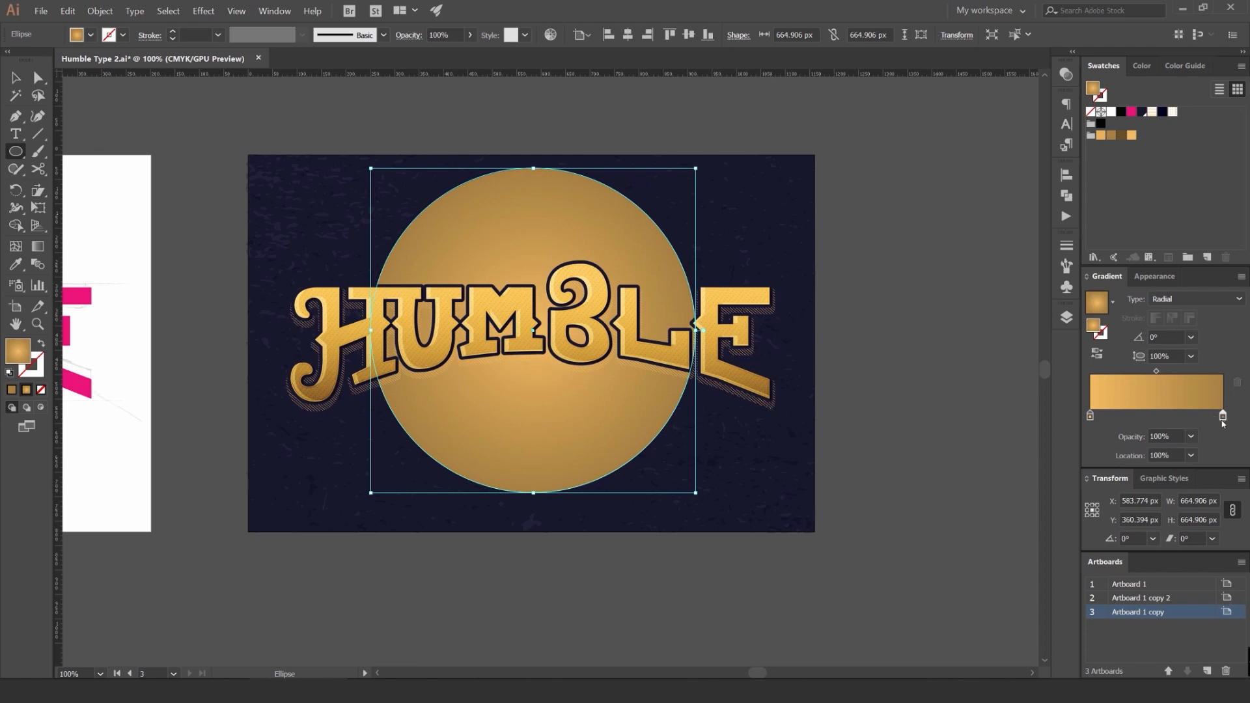
pyautogui.click(1192, 439)
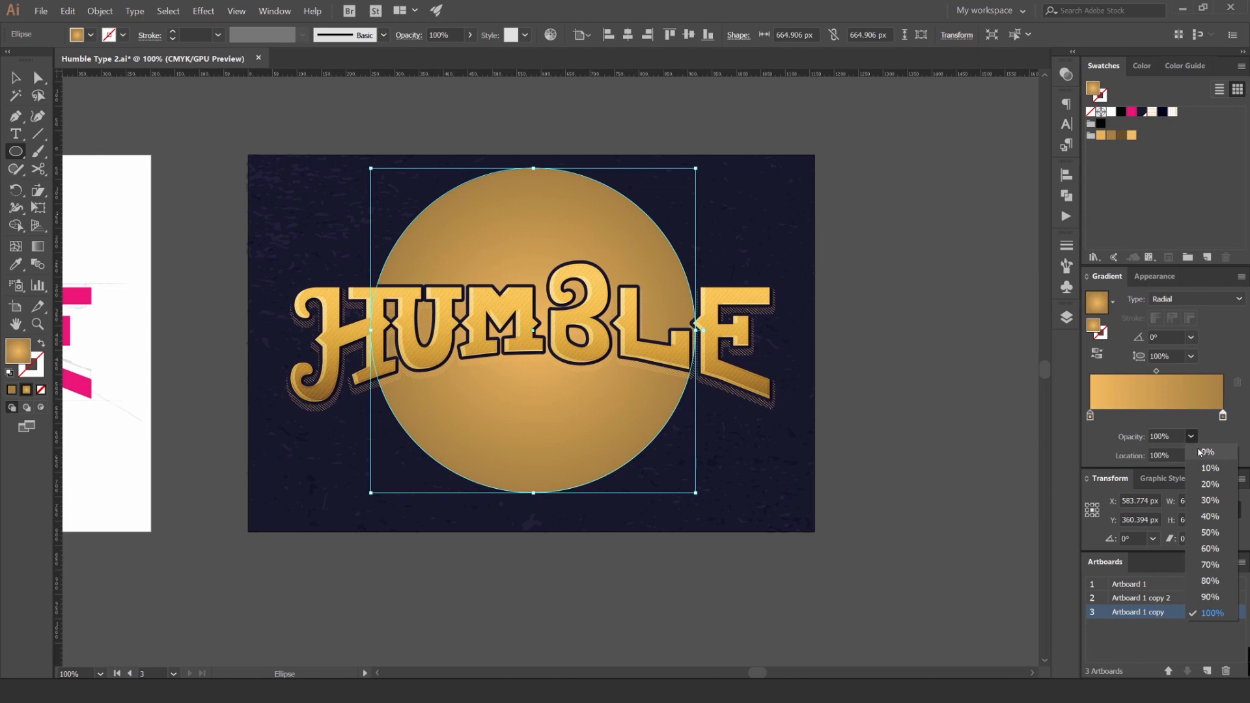
pyautogui.click(1202, 452)
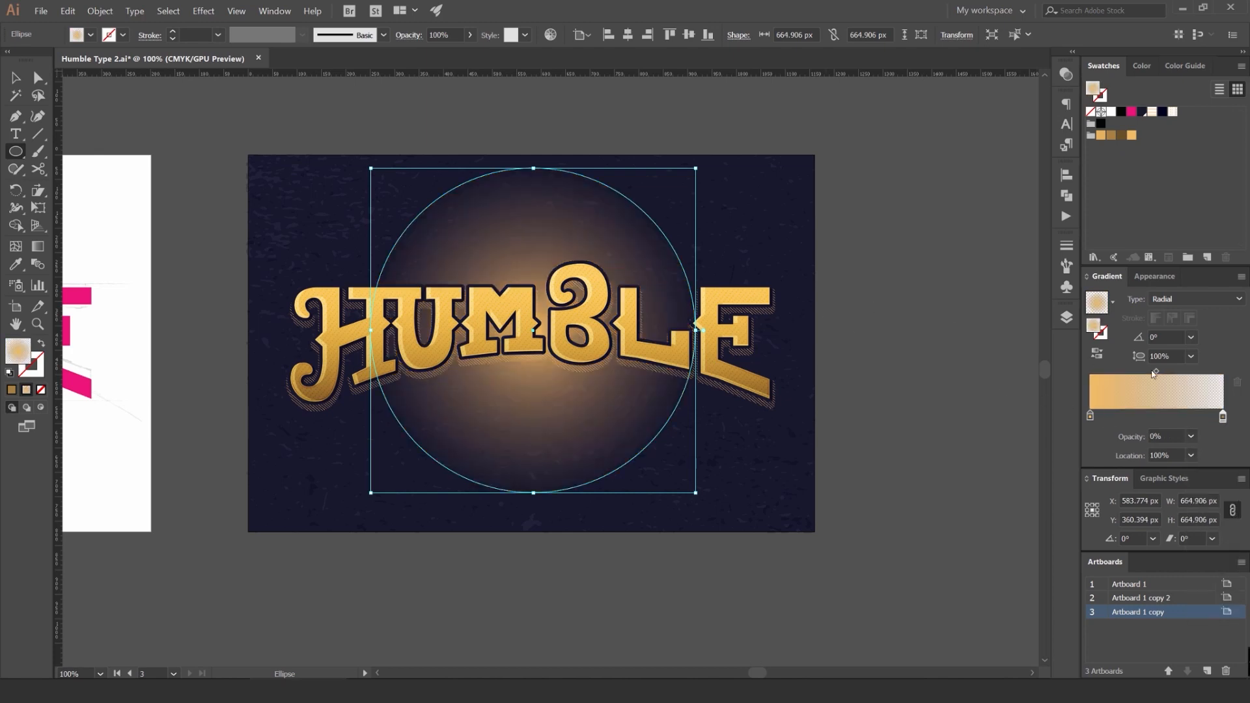
# Step: Shift the circle's gradient midpoint inward to about 36% and set its blending mode to Soft Light
pyautogui.moveTo(1223, 417)
pyautogui.mouseDown()
pyautogui.moveTo(1143, 417)
pyautogui.moveTo(1224, 418)
pyautogui.mouseUp()
pyautogui.moveTo(1157, 373); pyautogui.dragTo(1137, 372)
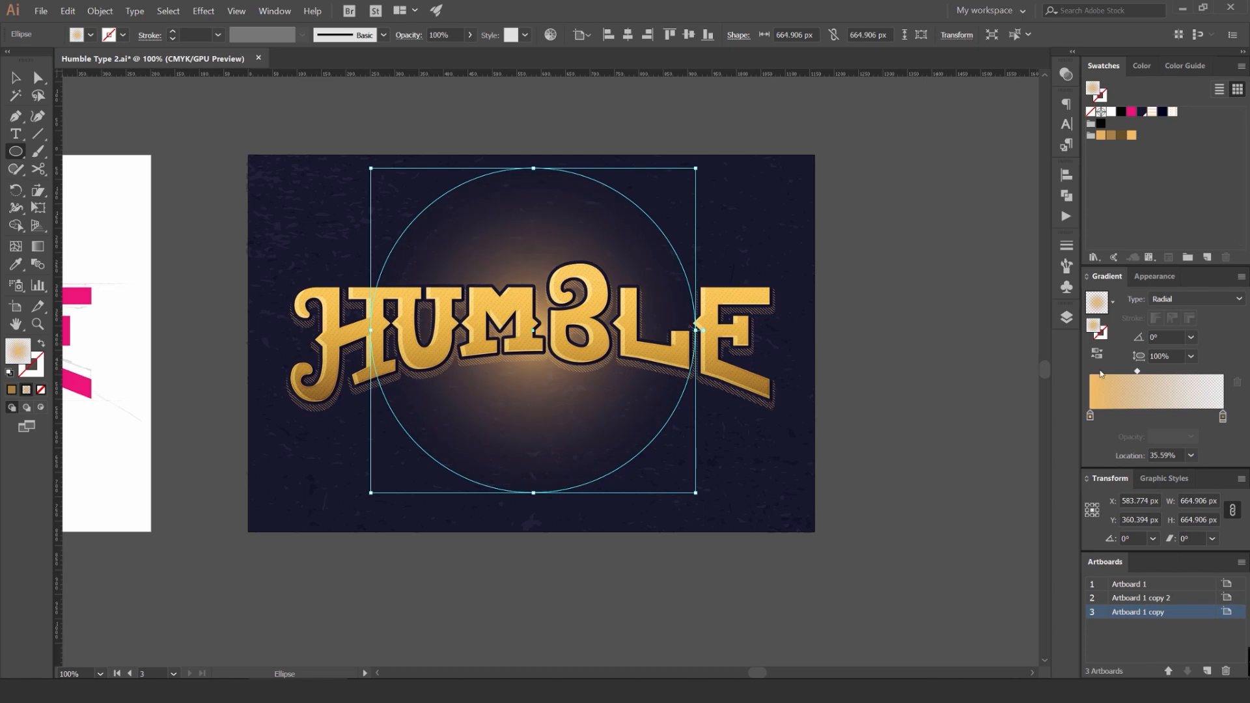
pyautogui.click(1067, 76)
pyautogui.scroll(-1, 923, 90)
pyautogui.scroll(-2, 922, 89)
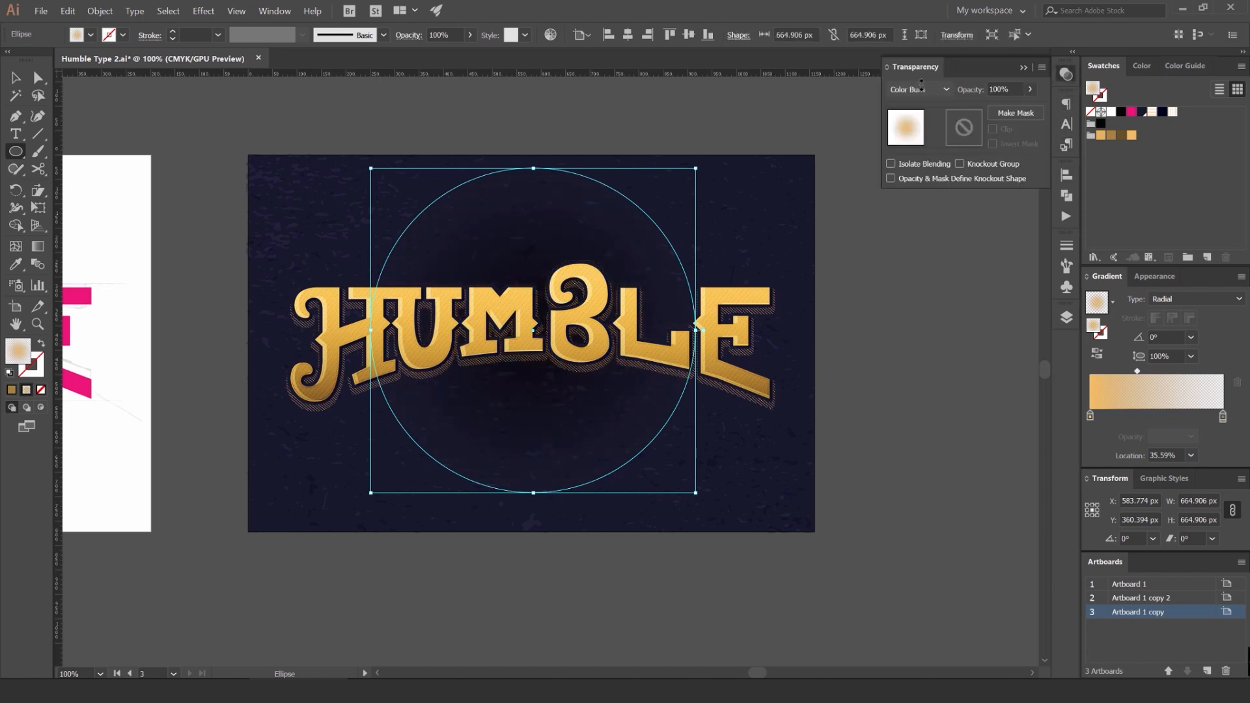
pyautogui.scroll(-1, 923, 89)
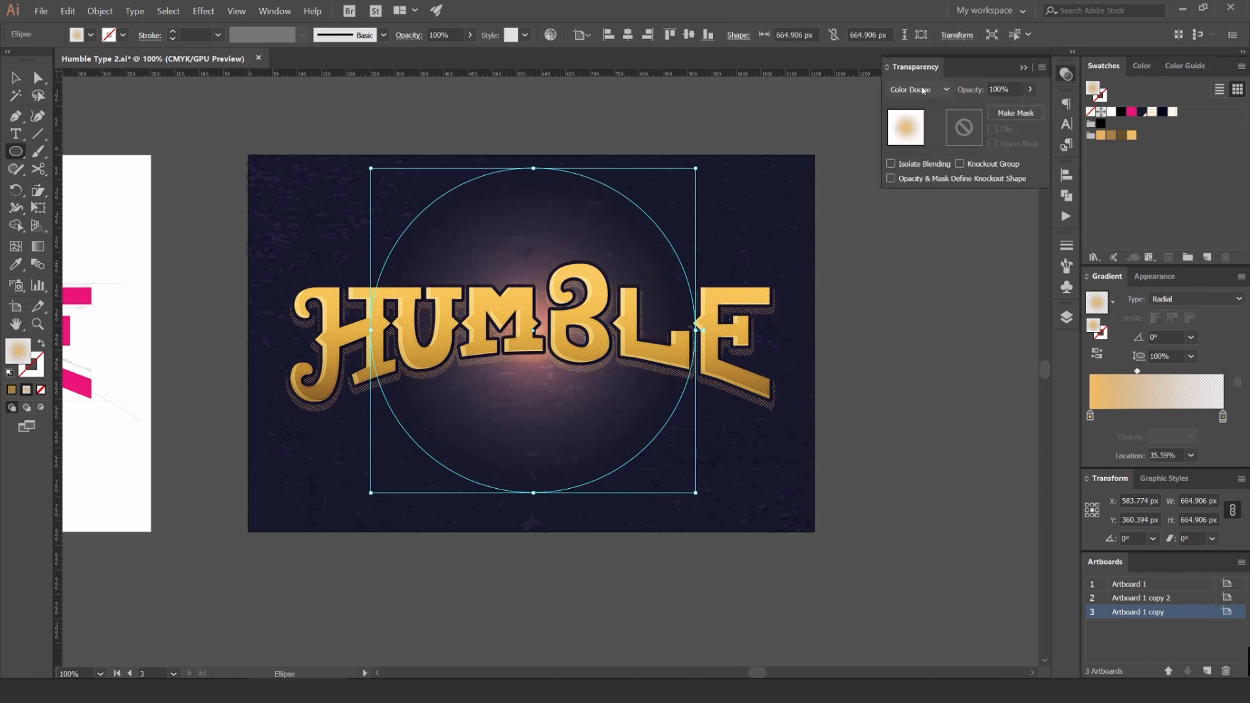
pyautogui.scroll(-1, 923, 89)
pyautogui.scroll(-1, 923, 89)
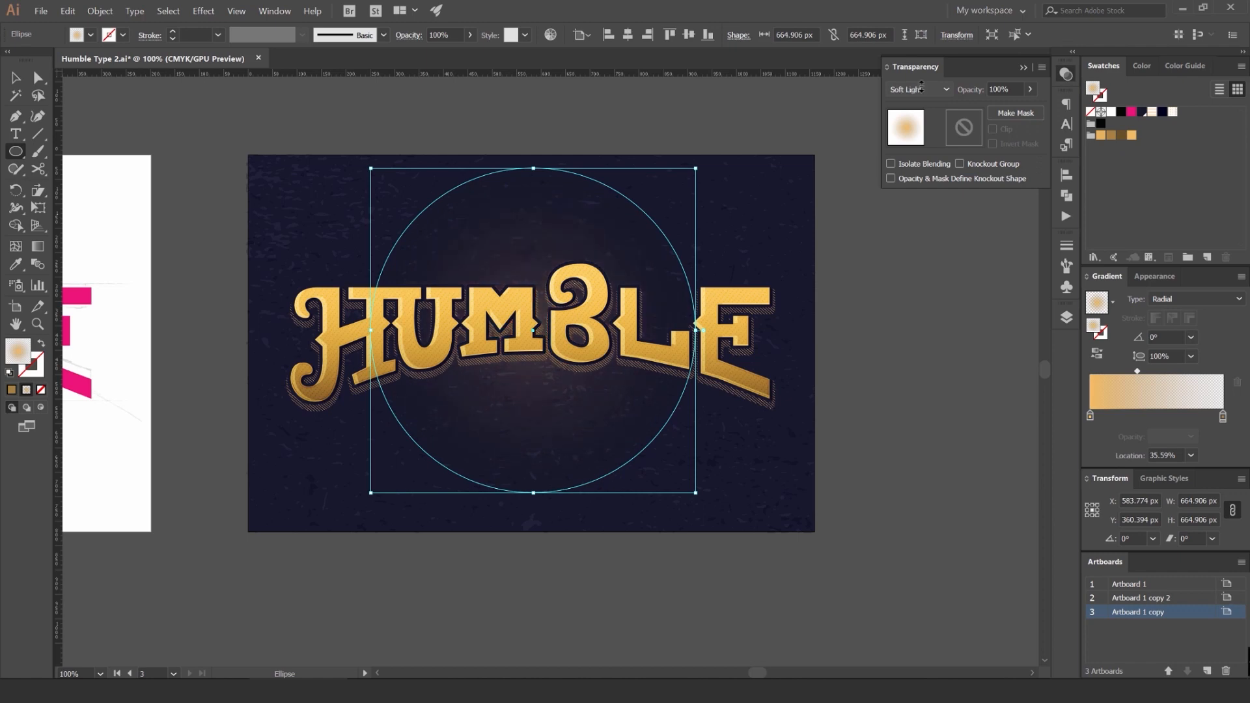
pyautogui.scroll(-1, 922, 89)
pyautogui.scroll(1, 923, 89)
# Step: Enlarge the glow circle from its centre to about 959 px, nudge it down 10 px and move its gradient midpoint to about 42%
pyautogui.press('v')
pyautogui.moveTo(696, 168); pyautogui.dragTo(768, 96)
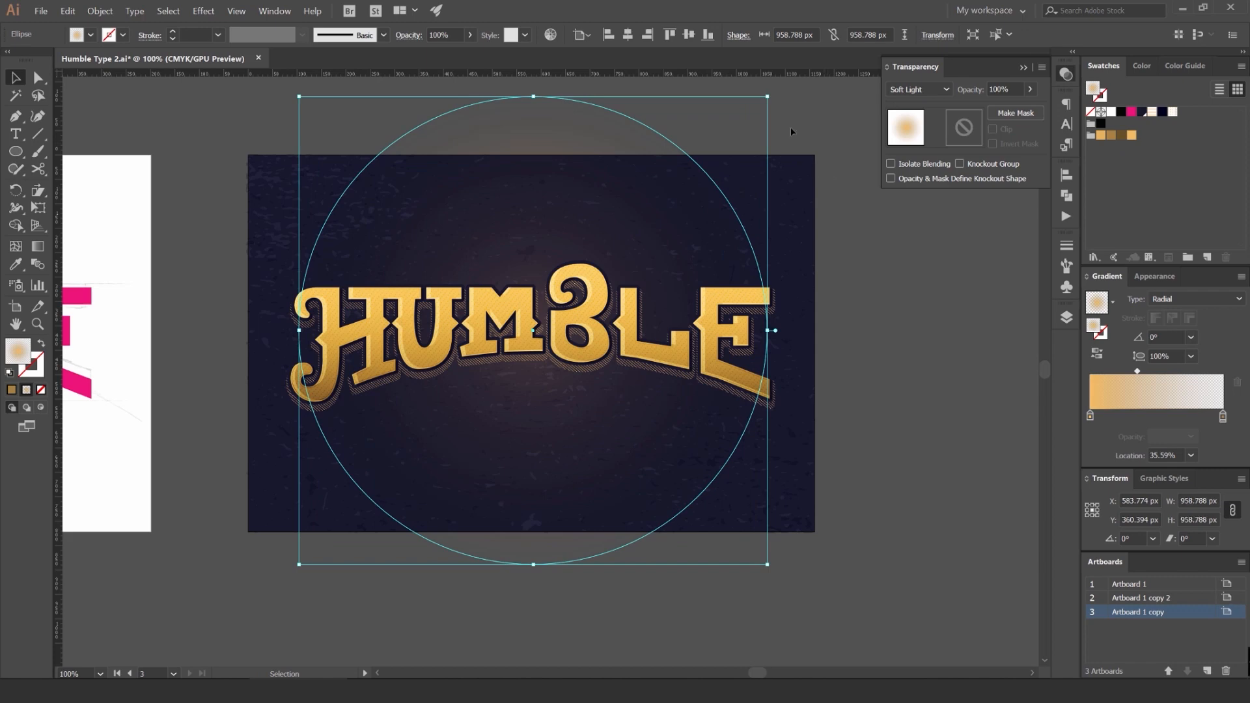
pyautogui.moveTo(1137, 371); pyautogui.dragTo(1142, 371)
pyautogui.hotkey('shift', 'Down')
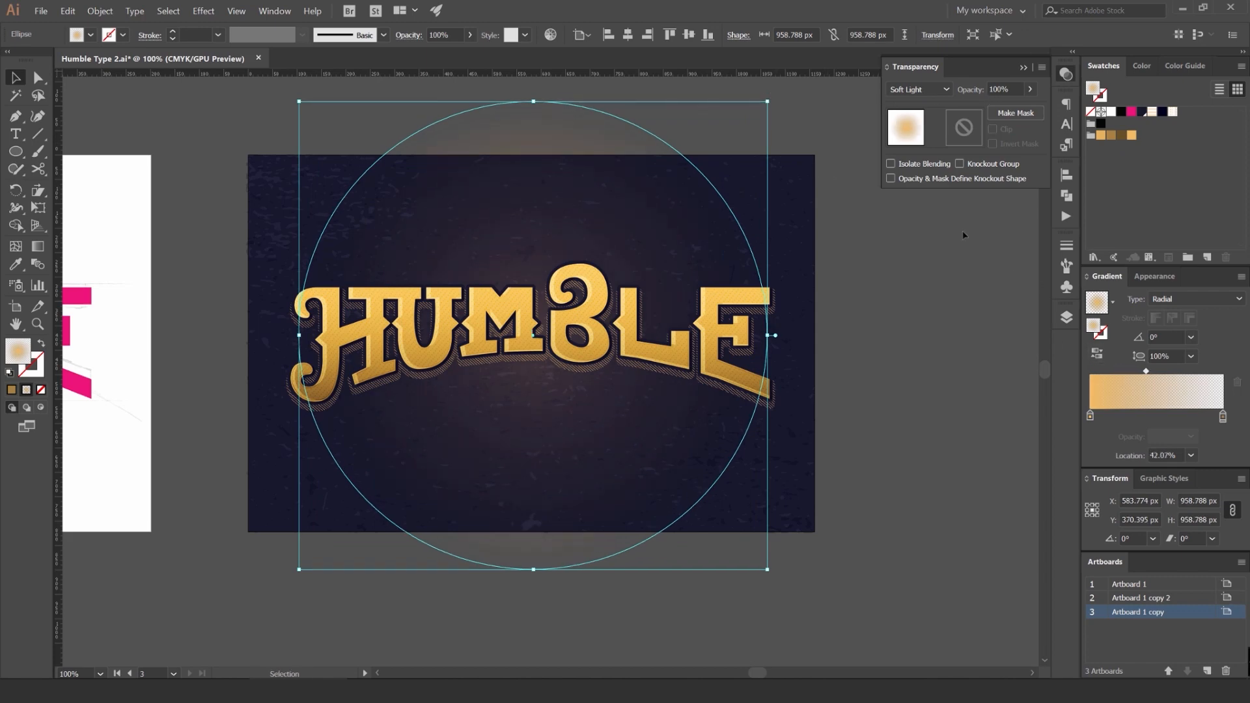
# Step: Squash the glow circle vertically into a wide ellipse that stays within the dark artboard's height, and deselect it
pyautogui.click(932, 249)
pyautogui.scroll(-5, 933, 249)
pyautogui.moveTo(933, 247); pyautogui.dragTo(848, 252)
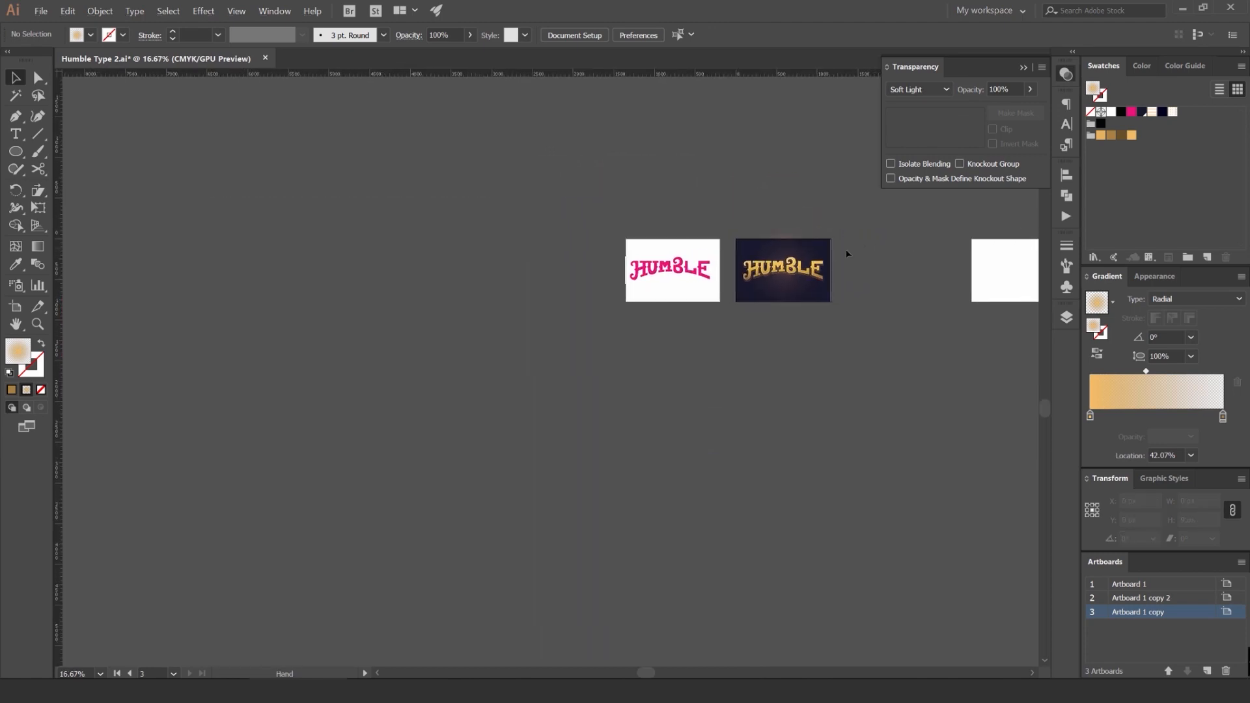
pyautogui.scroll(4, 833, 252)
pyautogui.scroll(1, 809, 262)
pyautogui.click(573, 124)
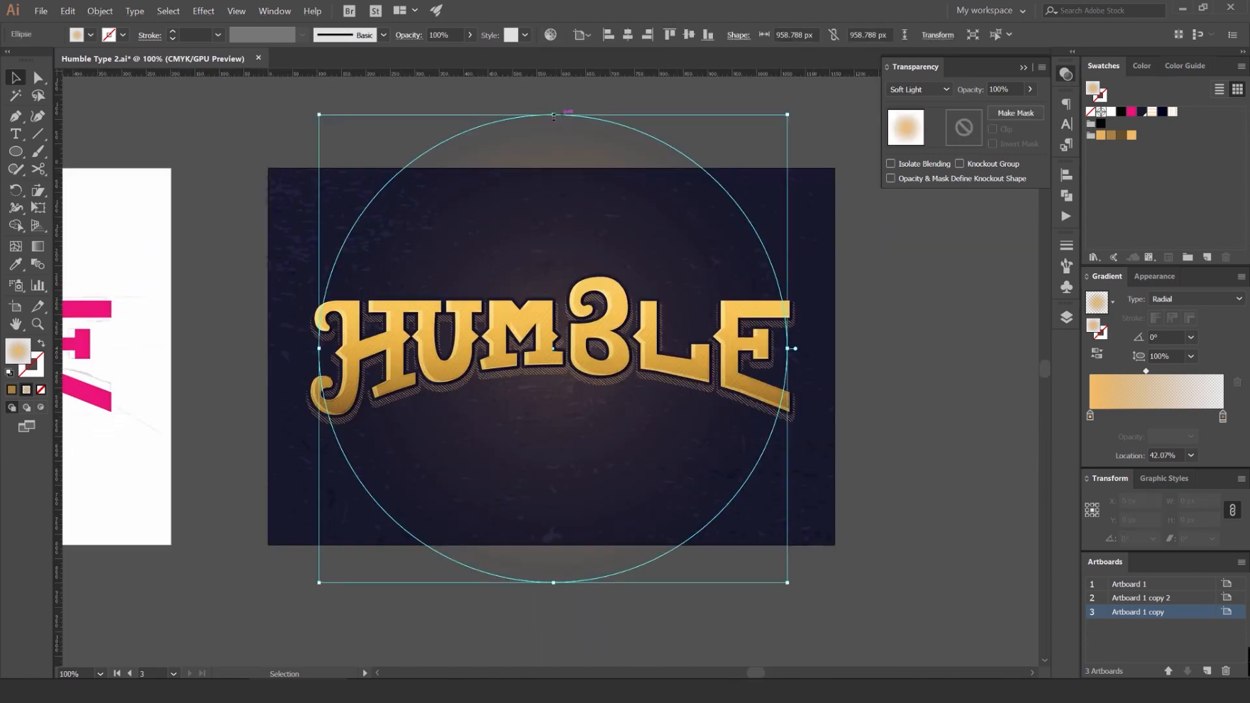
pyautogui.moveTo(560, 119); pyautogui.dragTo(560, 175)
pyautogui.click(885, 314)
# Step: Examine the soft glow behind the HUMBLE lettering both from afar and in close-up
pyautogui.scroll(-3, 877, 314)
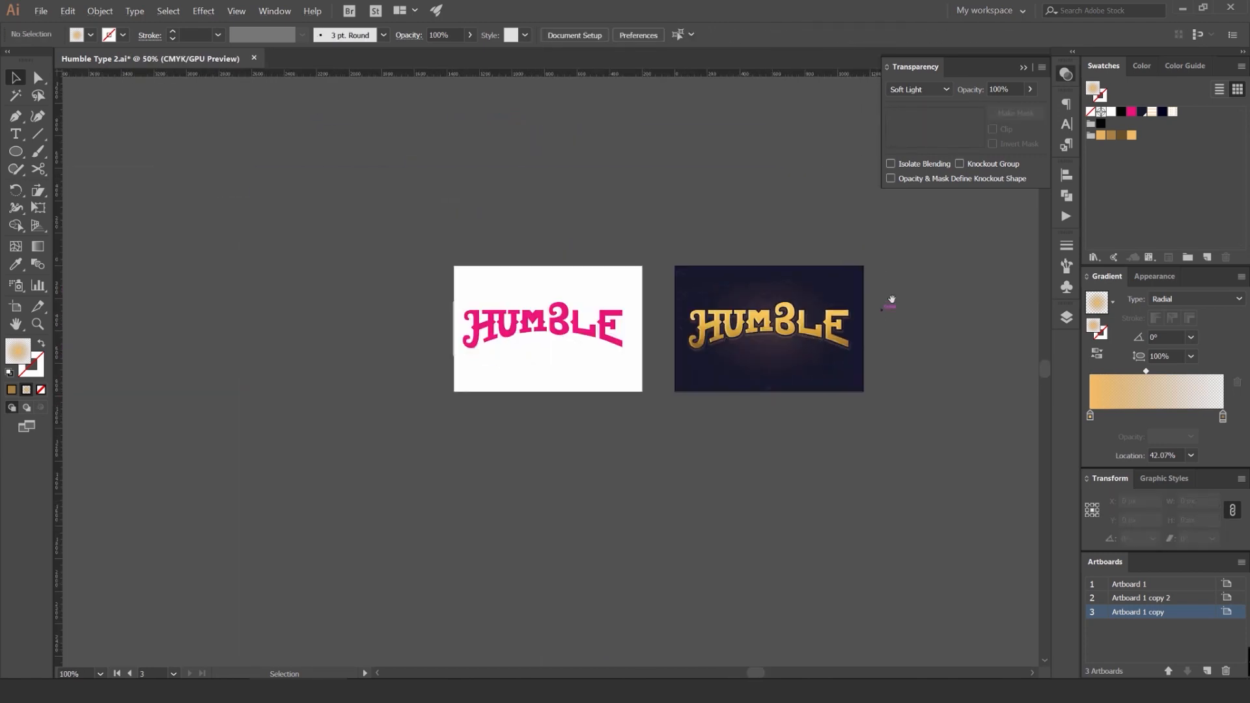
pyautogui.moveTo(888, 301); pyautogui.dragTo(781, 285)
pyautogui.scroll(2, 783, 296)
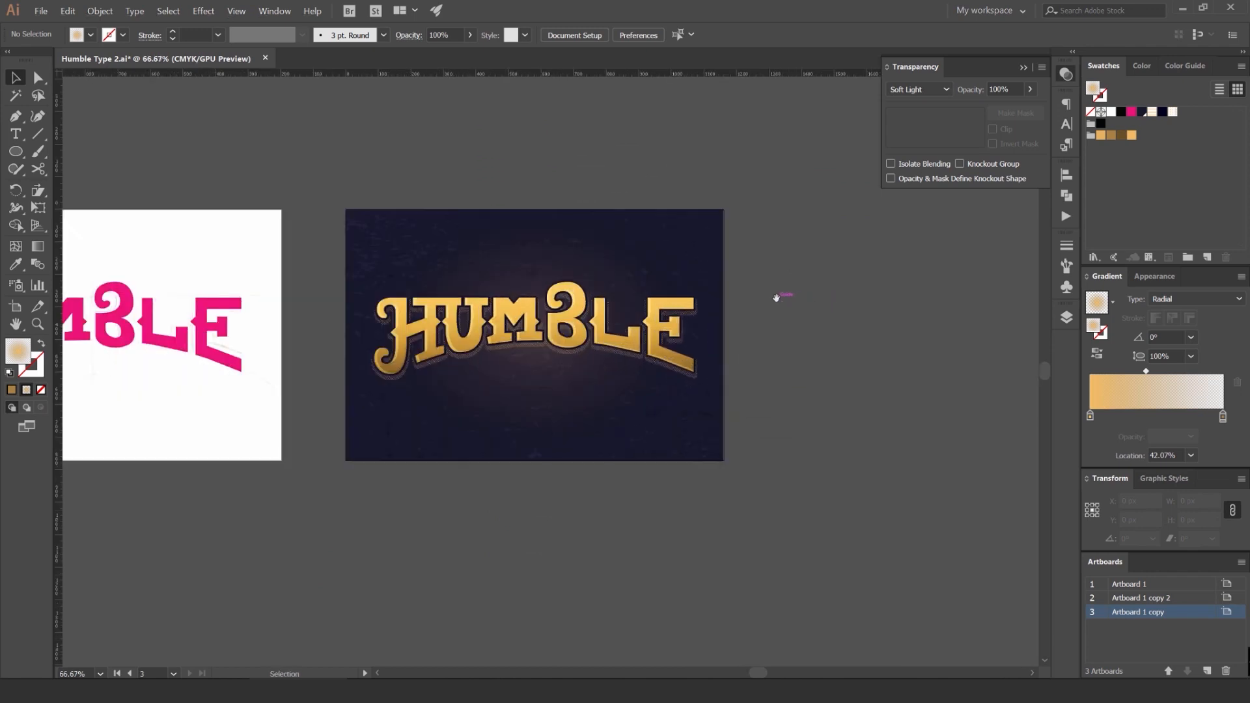
pyautogui.scroll(-2, 756, 286)
pyautogui.scroll(3, 798, 280)
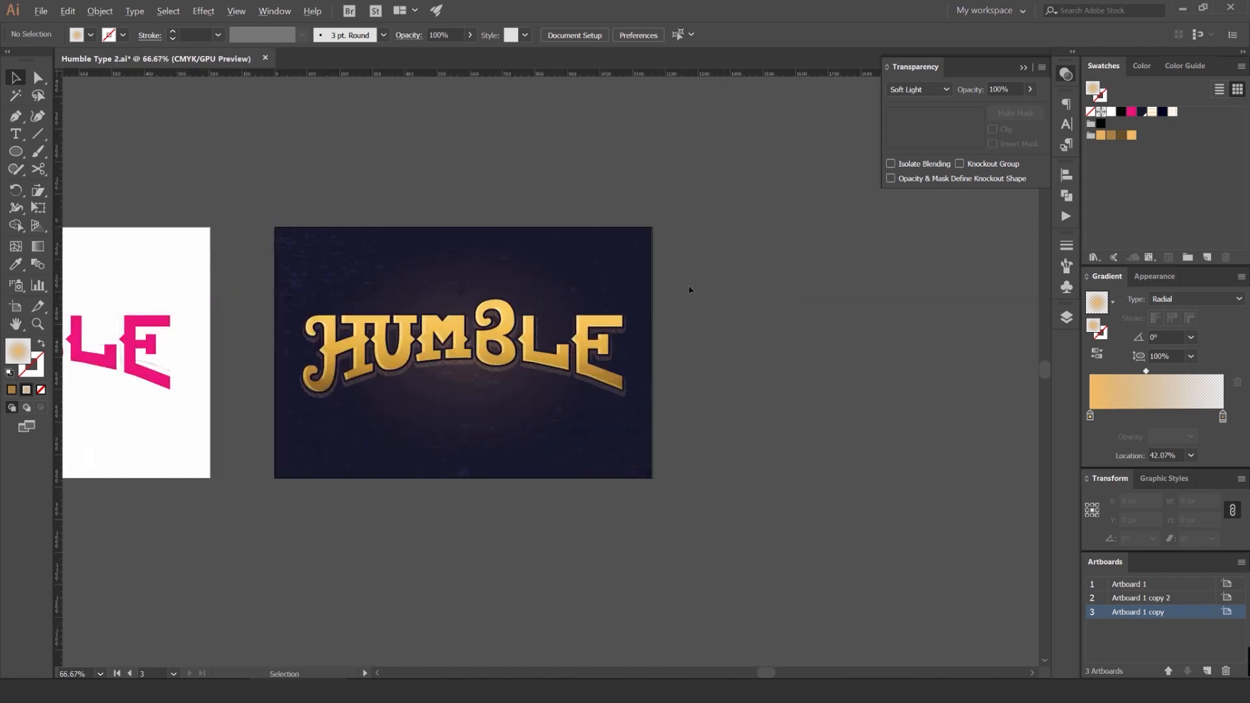
pyautogui.scroll(3, 846, 261)
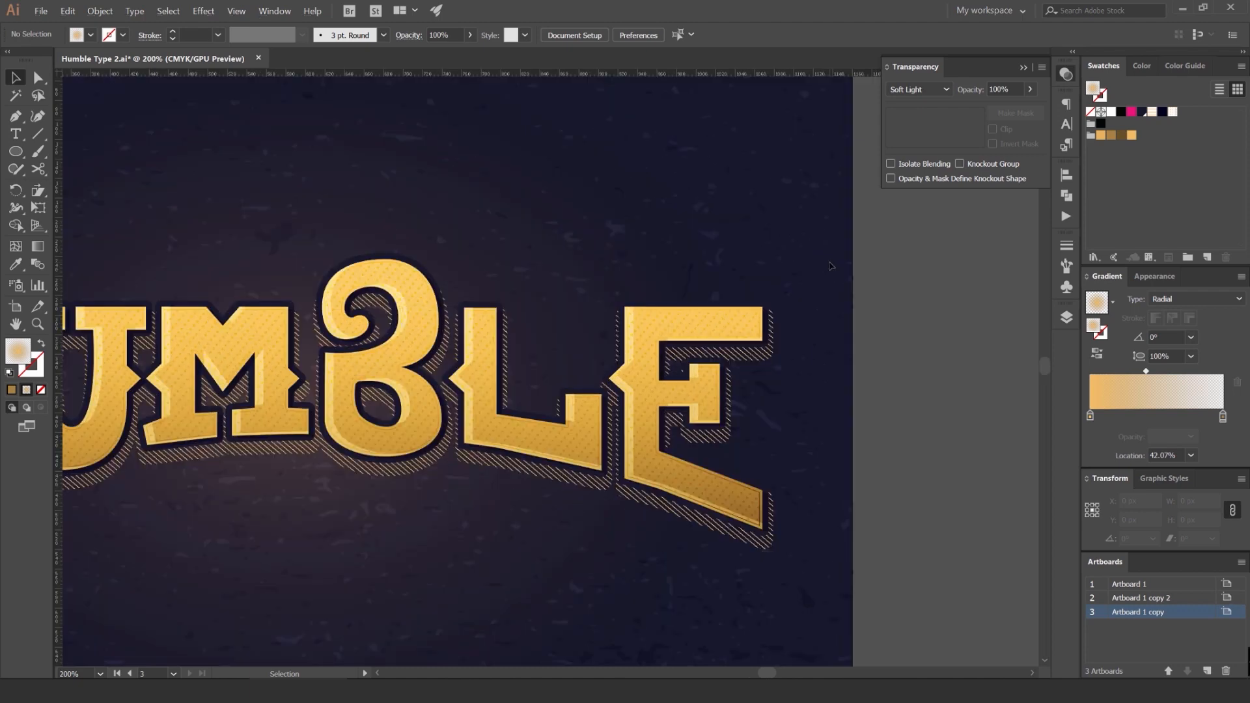
pyautogui.scroll(-1, 775, 267)
pyautogui.scroll(-4, 729, 254)
pyautogui.hscroll(3, 723, 241)
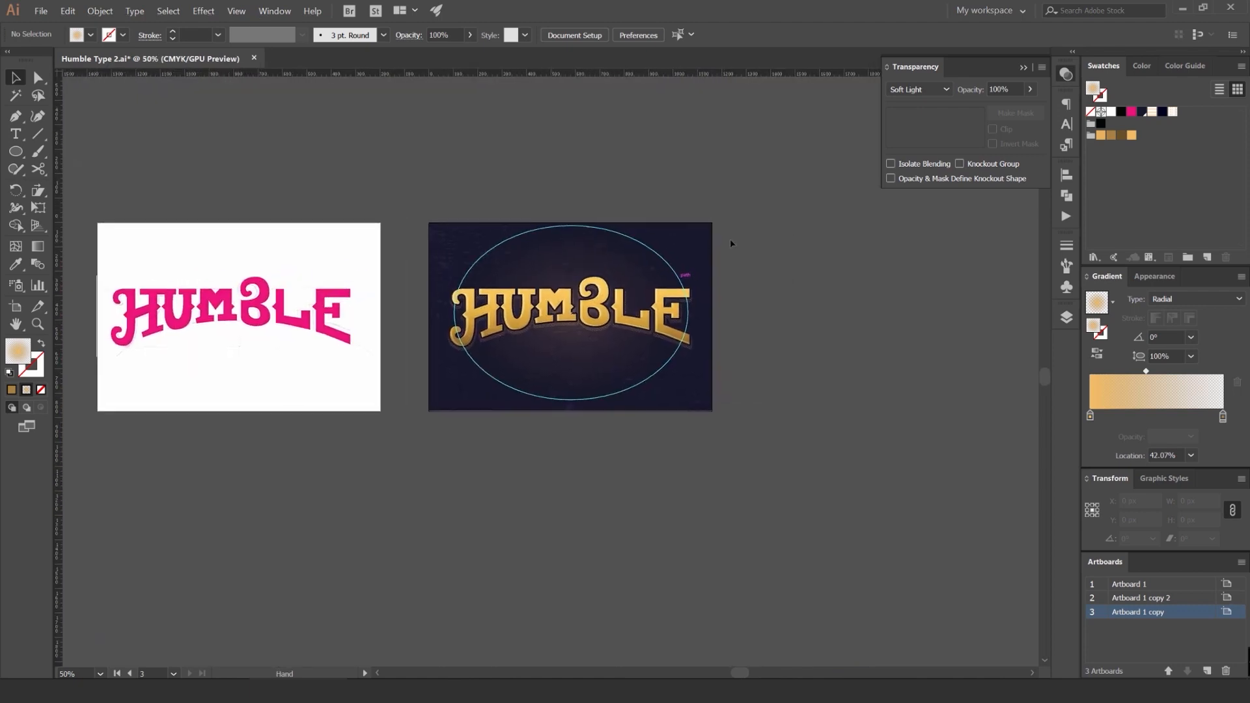
pyautogui.scroll(1, 654, 280)
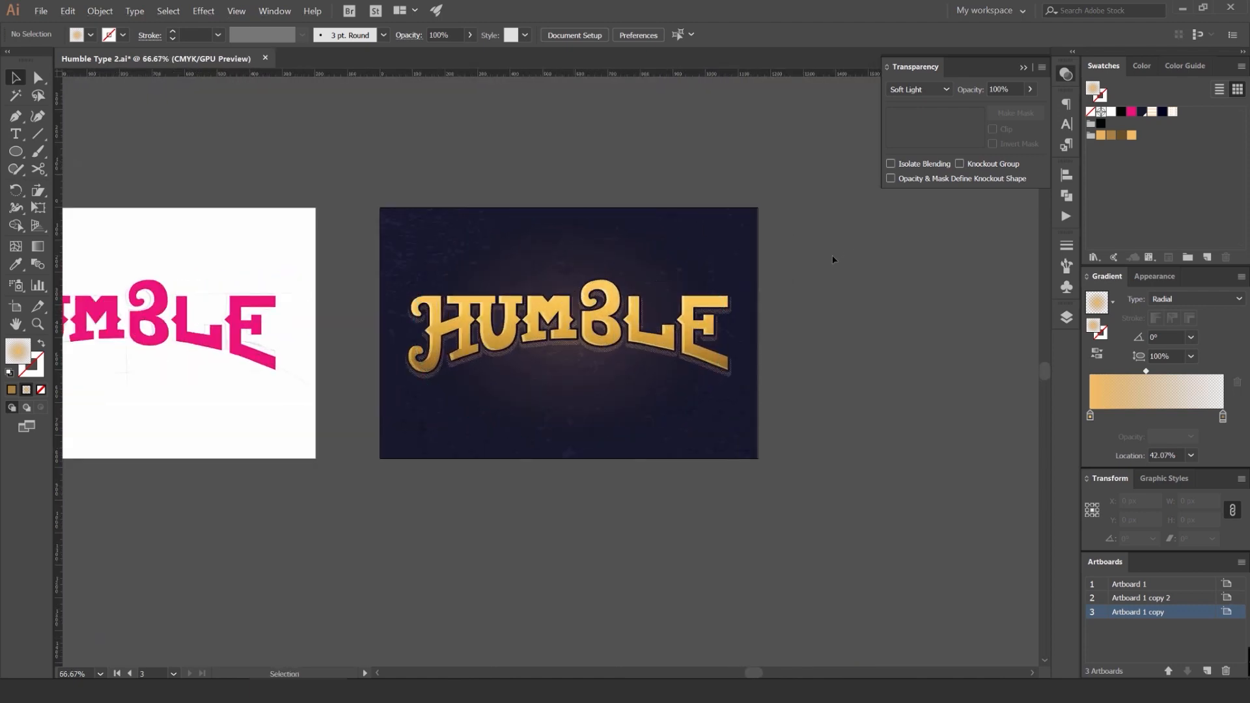
pyautogui.scroll(1, 809, 283)
pyautogui.hscroll(-2, 840, 276)
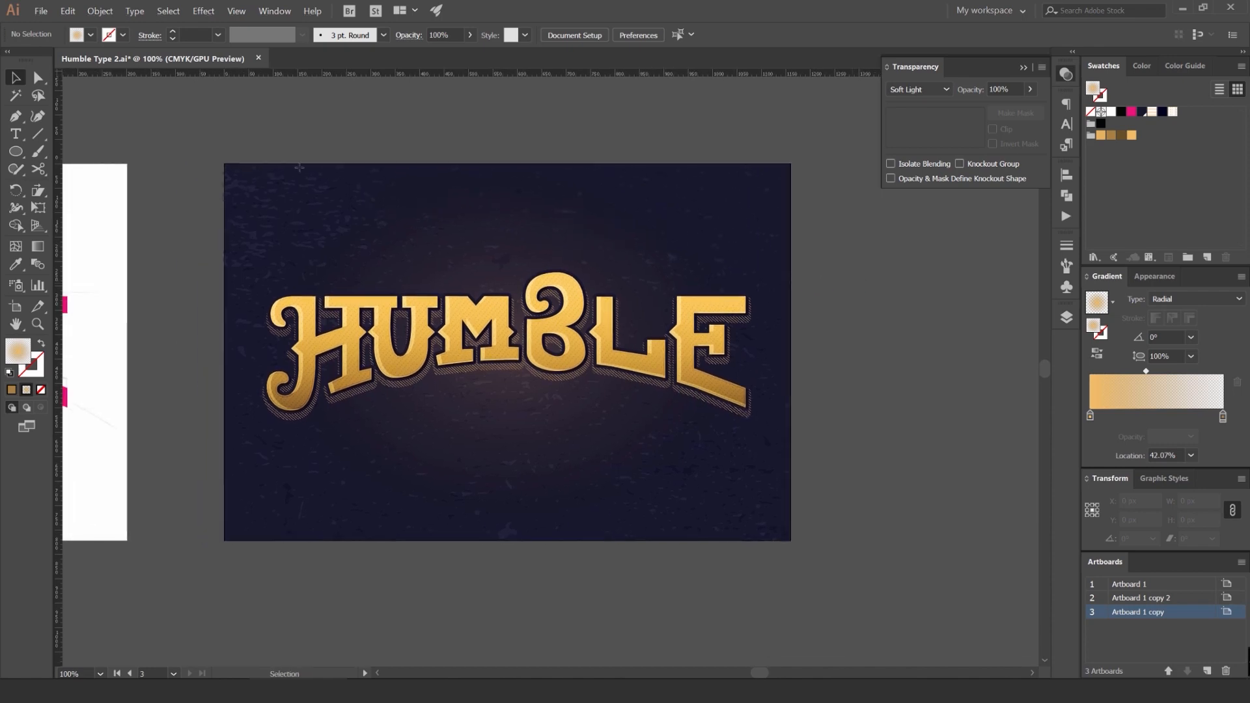
# Step: Draw a rectangle about 1162 by 773 px over the dark artboard and align its upper edge with the artboard
pyautogui.press('m')
pyautogui.moveTo(224, 161)
pyautogui.mouseDown()
pyautogui.moveTo(439, 433)
pyautogui.moveTo(791, 540)
pyautogui.mouseUp()
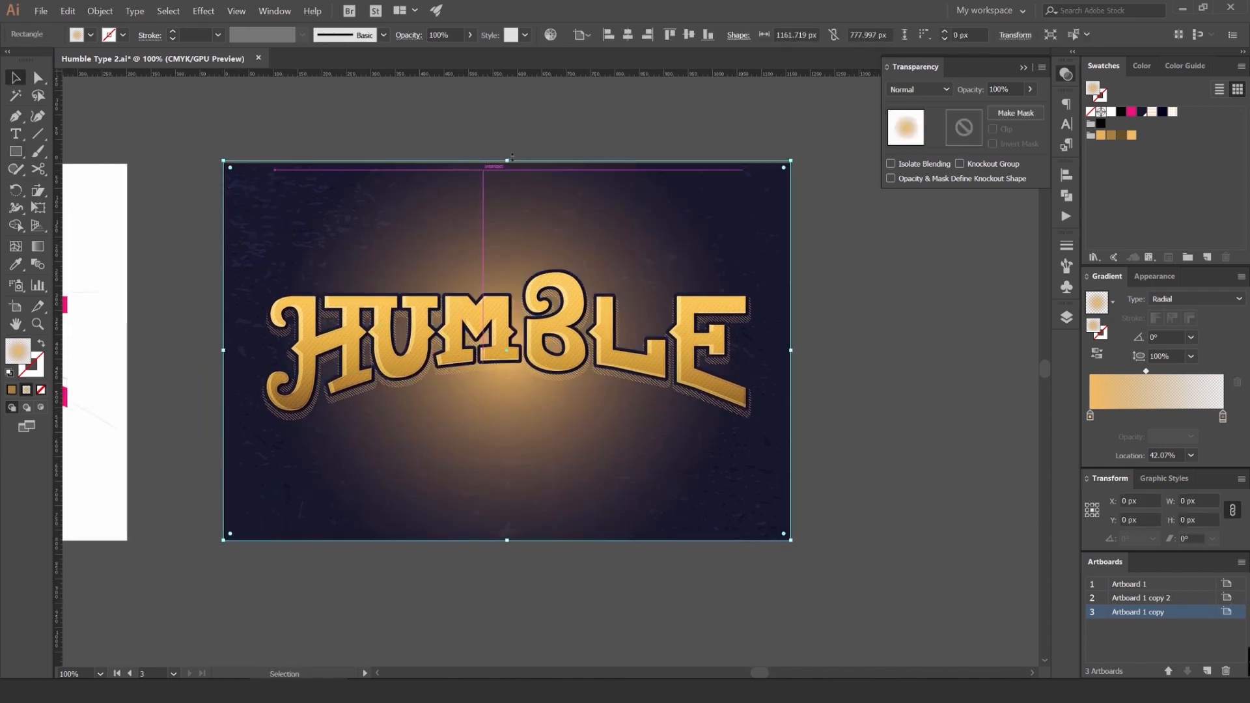
pyautogui.press('v')
pyautogui.scroll(3, 508, 158)
pyautogui.moveTo(503, 172); pyautogui.dragTo(503, 178)
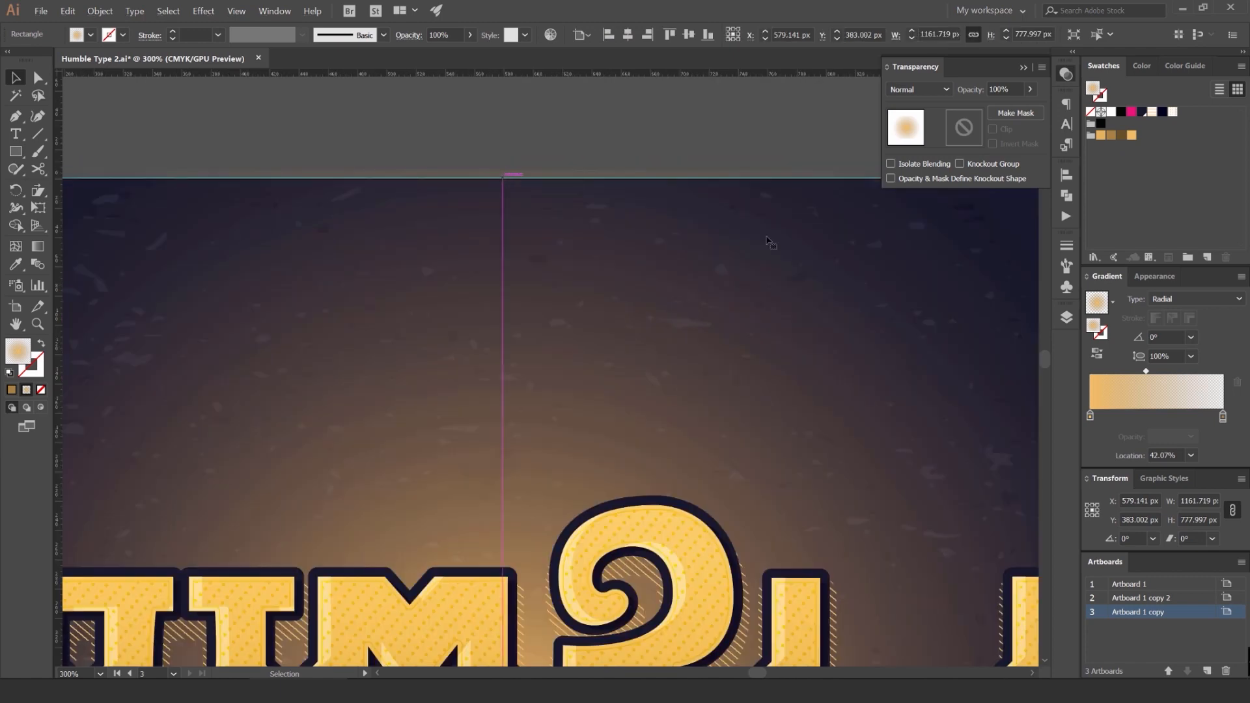
# Step: Add a new layer above the Build layer and move the gradient rectangle onto it
pyautogui.click(1066, 317)
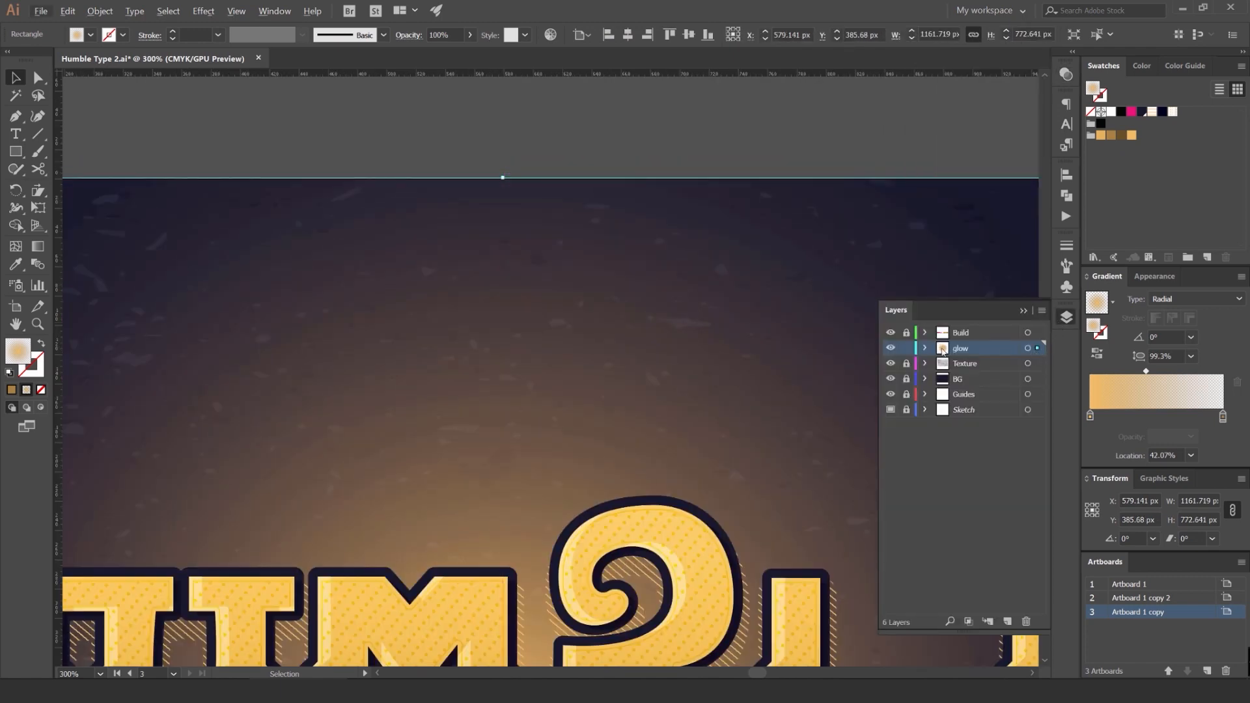
pyautogui.click(1008, 621)
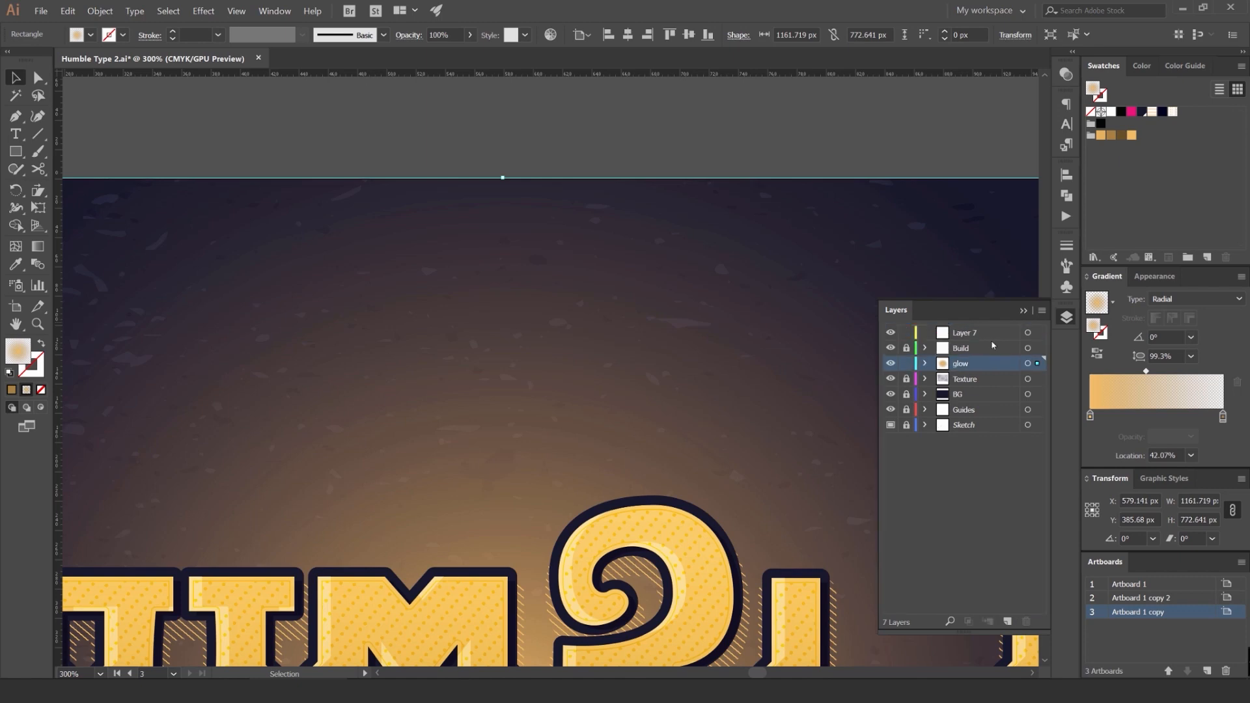
pyautogui.moveTo(1038, 364); pyautogui.dragTo(1038, 333)
pyautogui.click(1066, 317)
pyautogui.scroll(-3, 845, 332)
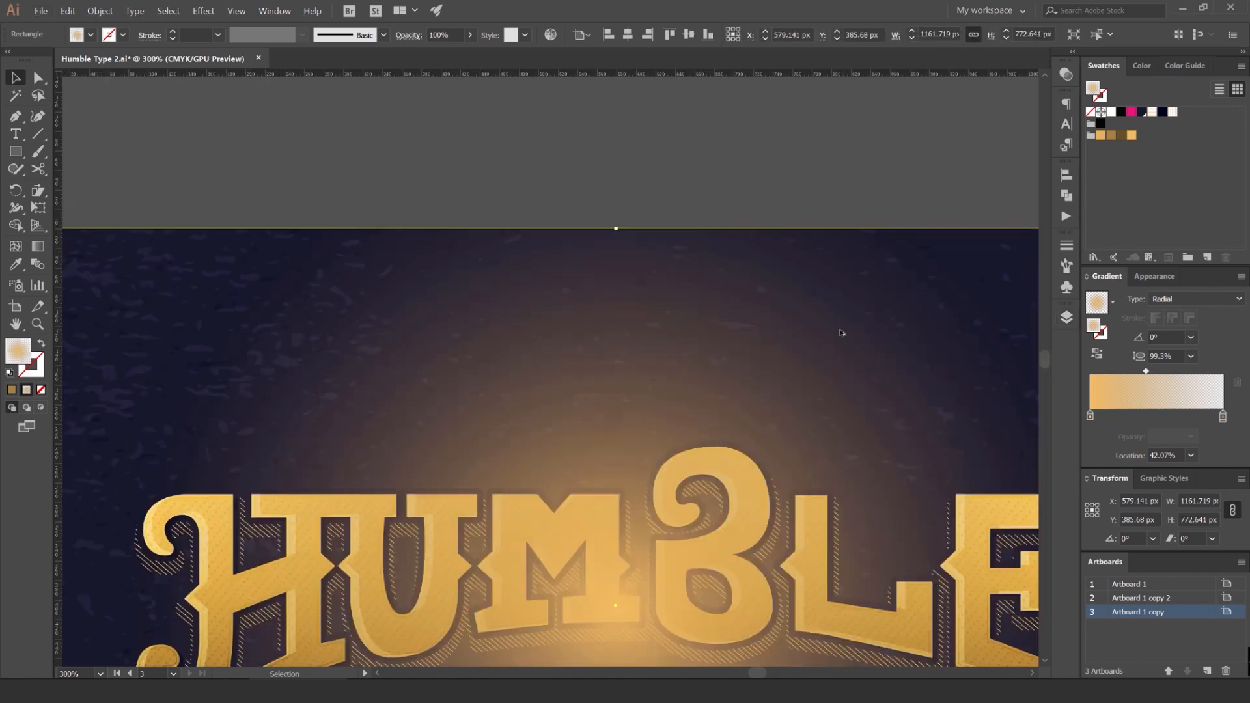
pyautogui.moveTo(770, 295); pyautogui.dragTo(596, 220)
# Step: Cycle through the rectangle's blending modes and set it to Soft Light
pyautogui.click(1066, 74)
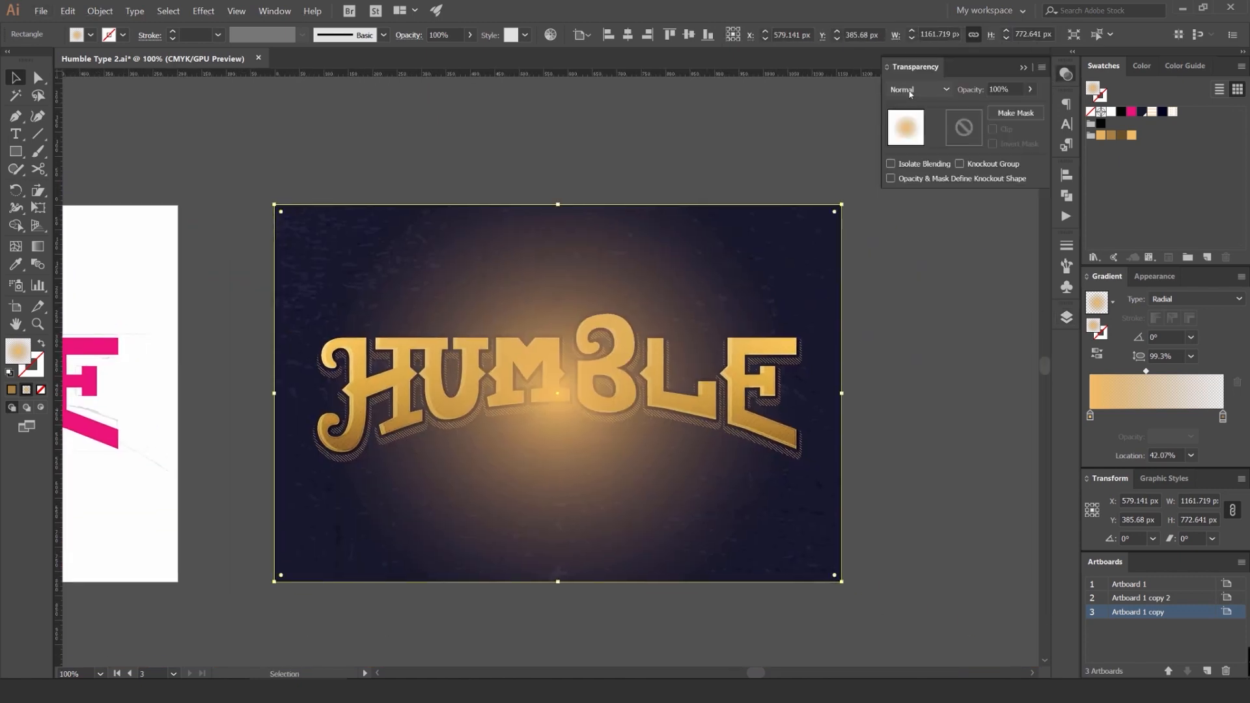
pyautogui.scroll(-2, 912, 92)
pyautogui.scroll(-1, 915, 93)
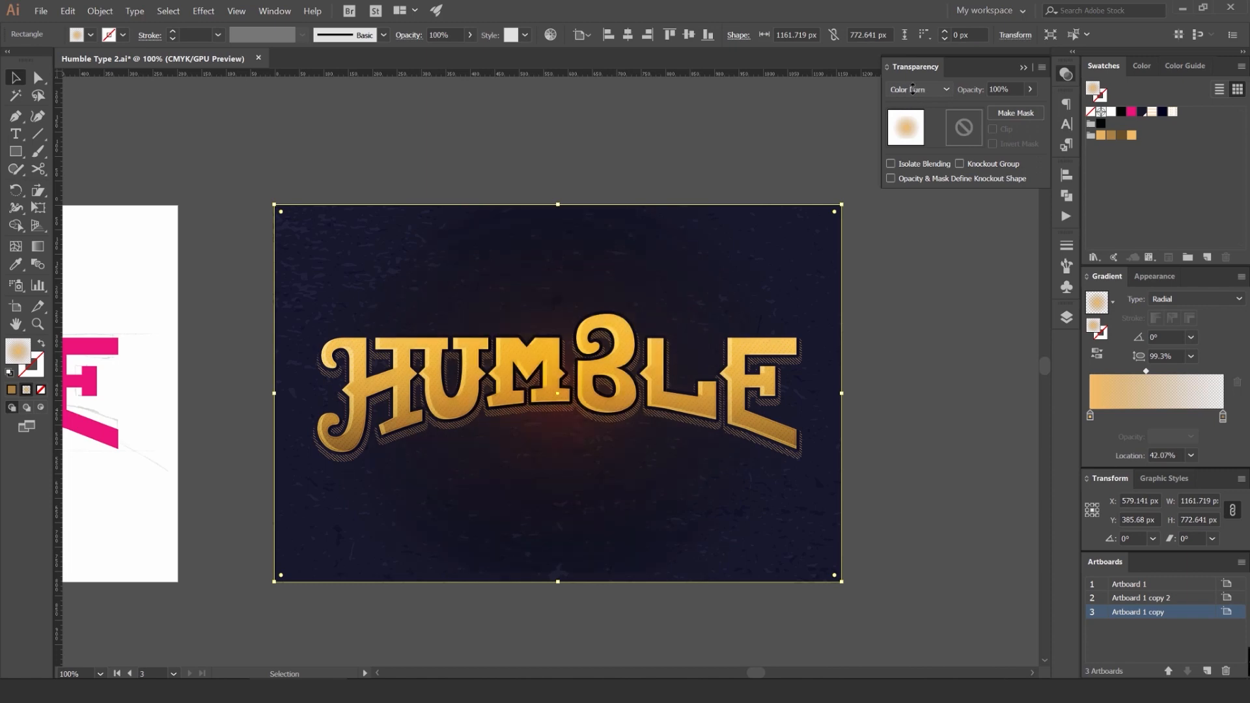
pyautogui.scroll(-3, 913, 89)
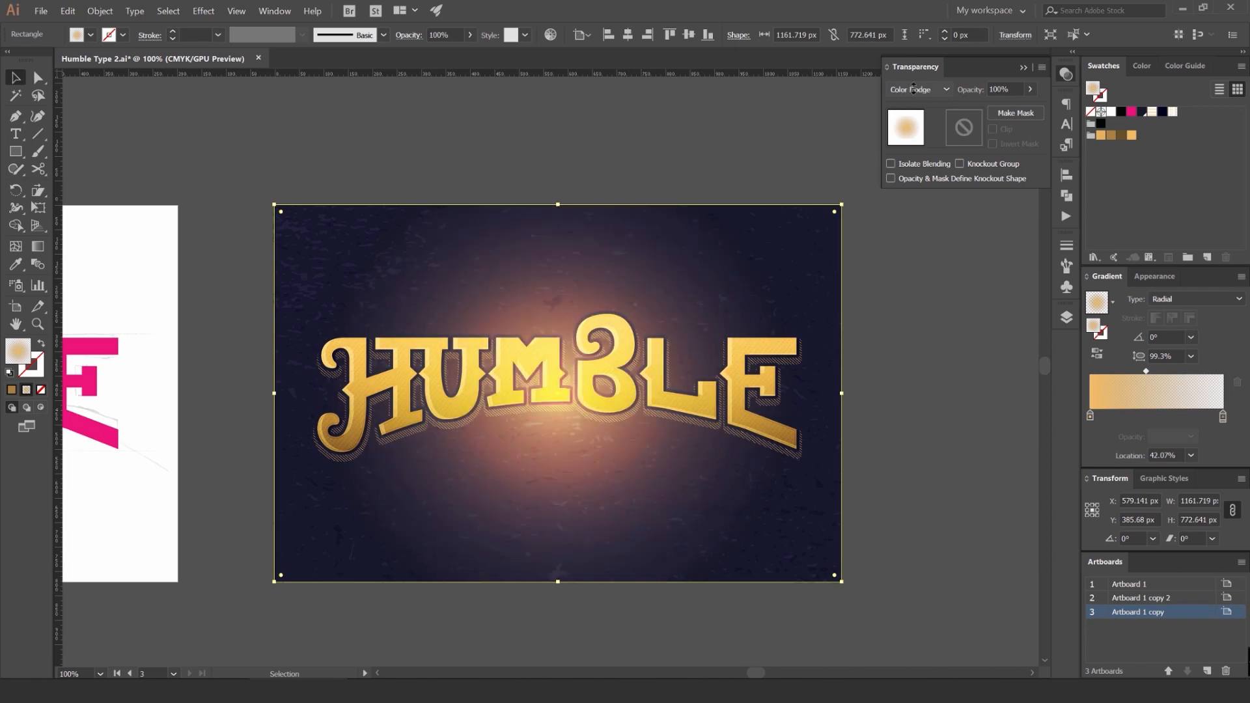
pyautogui.scroll(-2, 913, 89)
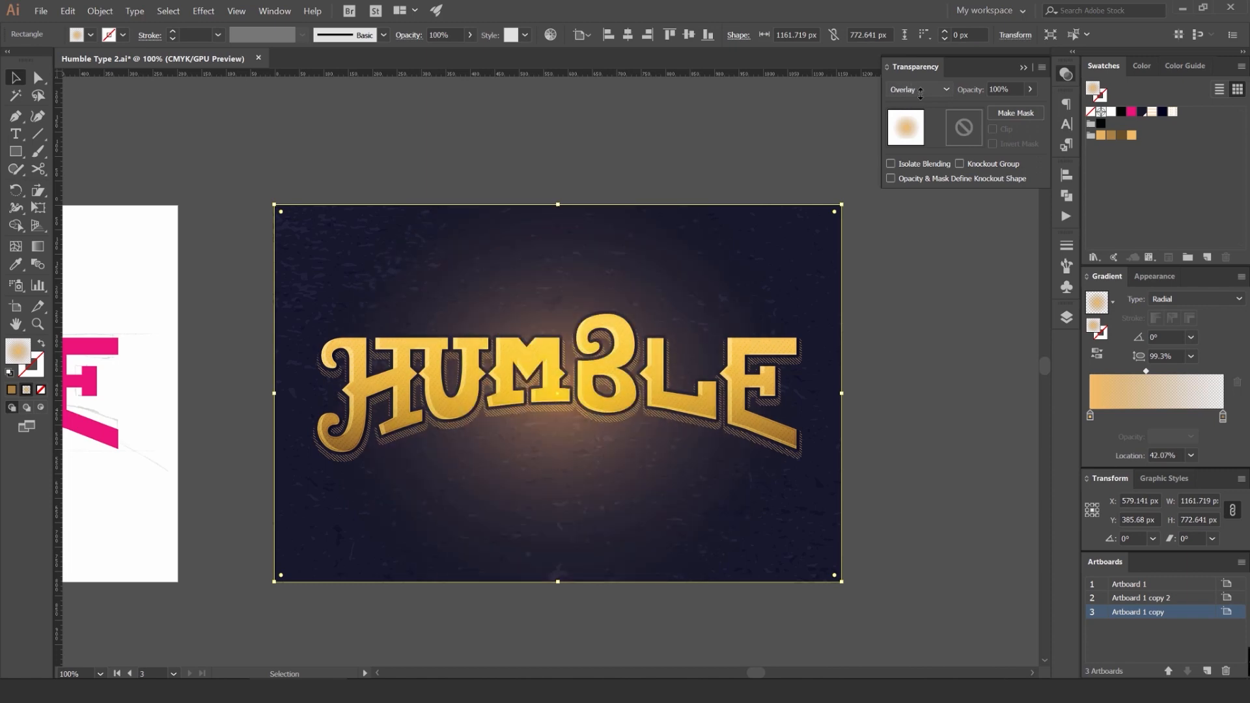
# Step: Make the rectangle's gradient linear at a 90° angle and reverse its colour stops
pyautogui.click(1167, 299)
pyautogui.click(1173, 315)
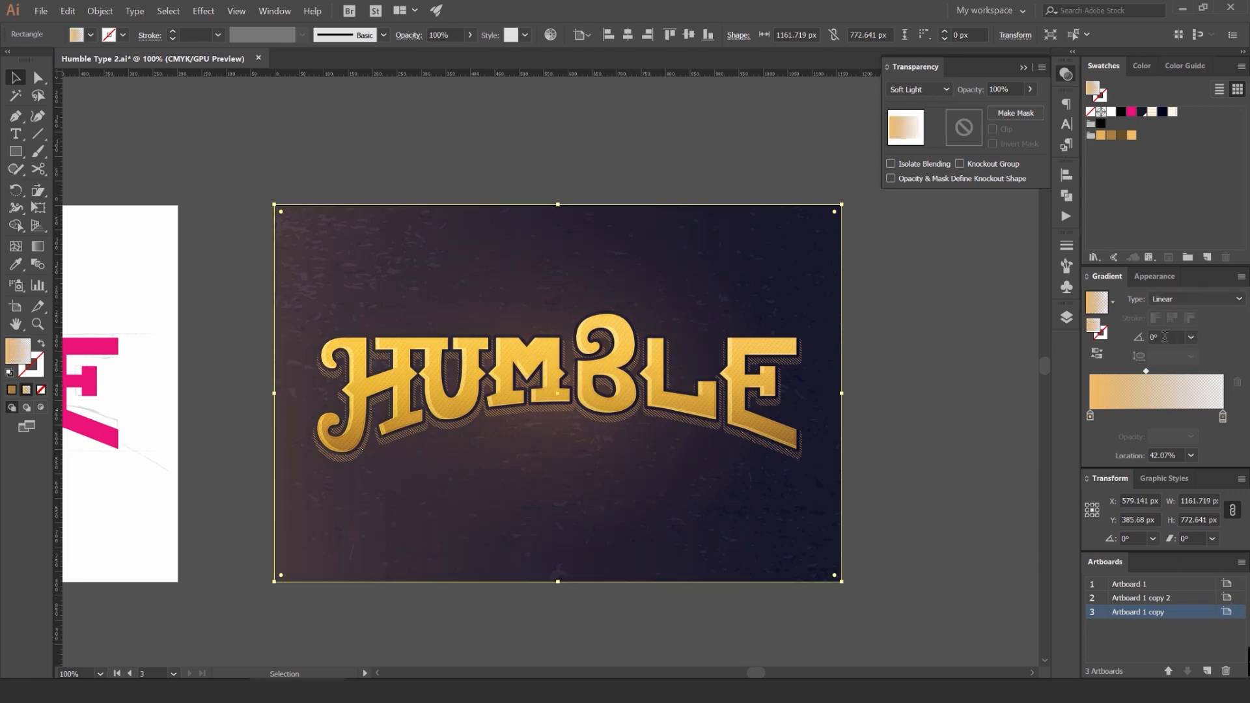
pyautogui.click(1165, 337)
pyautogui.write('120')
pyautogui.press('Return')
pyautogui.press('\\')
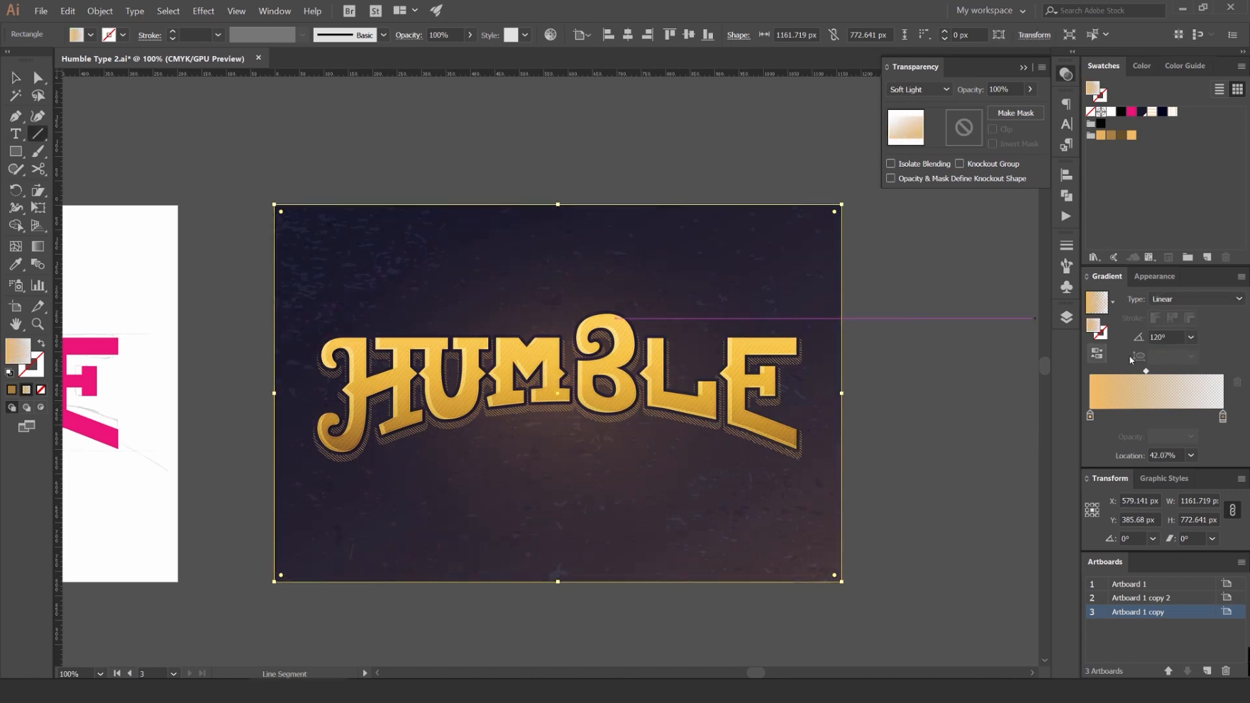
pyautogui.write('90')
pyautogui.press('Return')
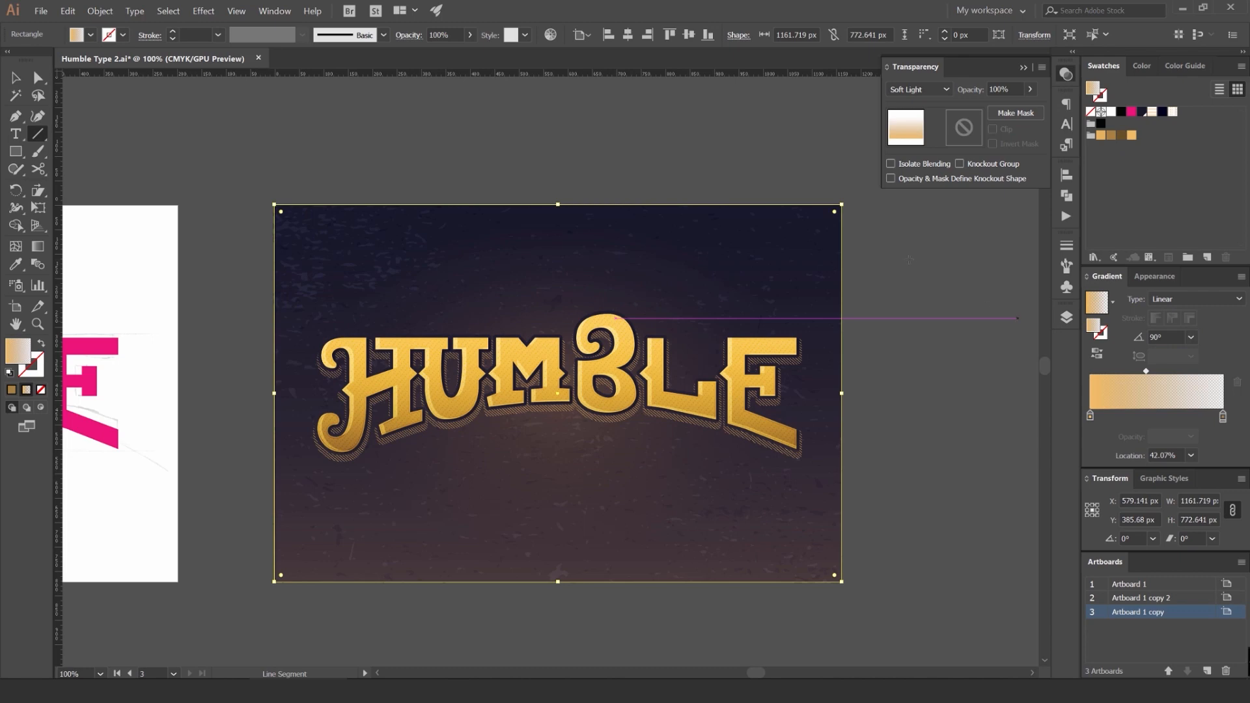
pyautogui.click(1098, 354)
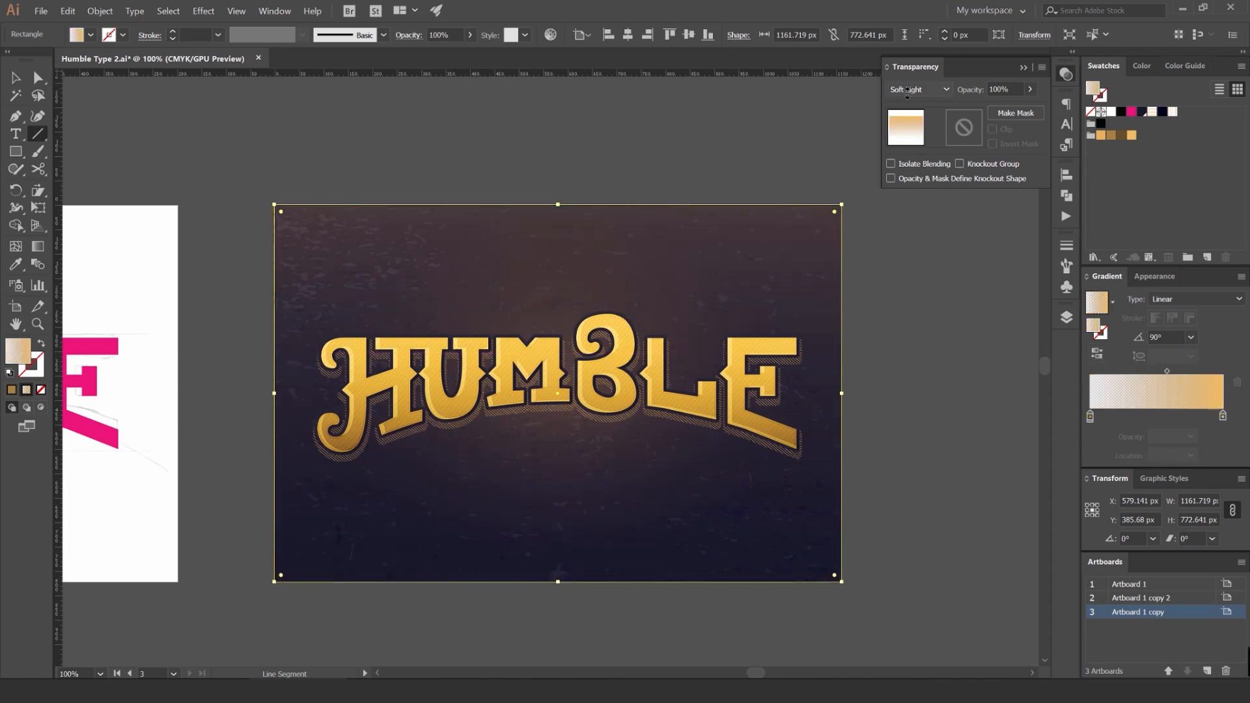
# Step: Try further blending modes on the gradient rectangle and set it to Color Dodge
pyautogui.scroll(-4, 907, 93)
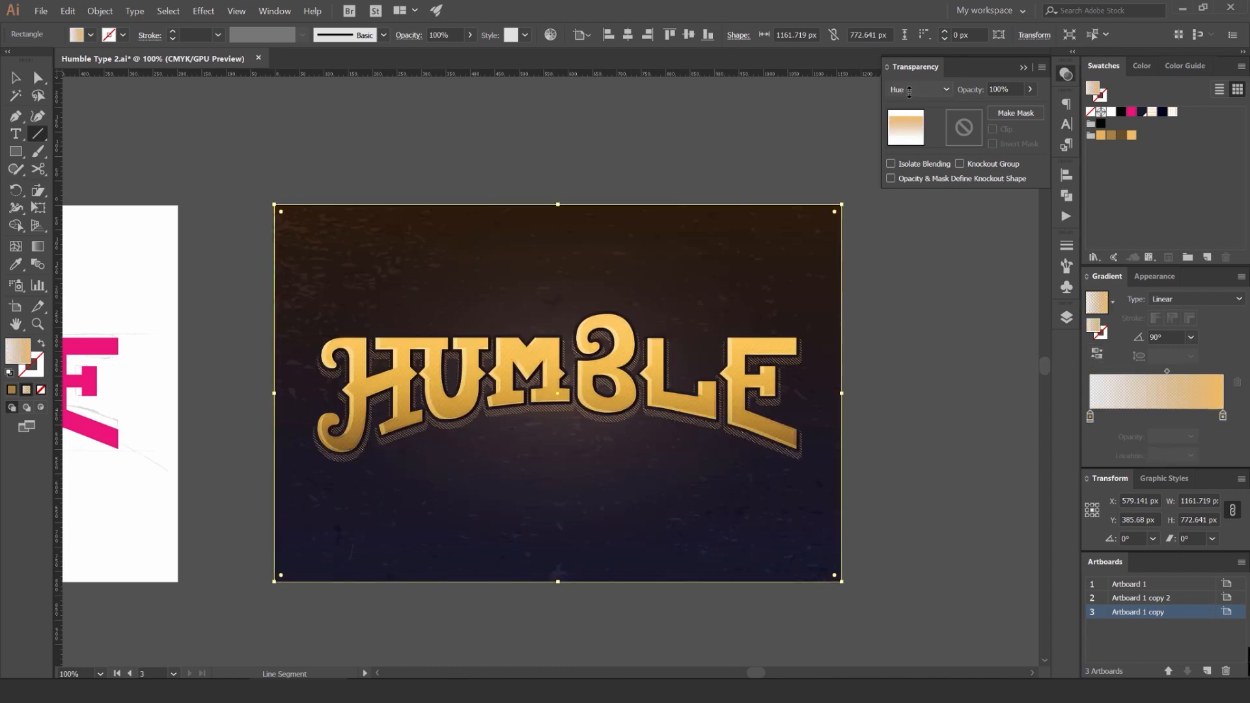
pyautogui.scroll(7, 909, 91)
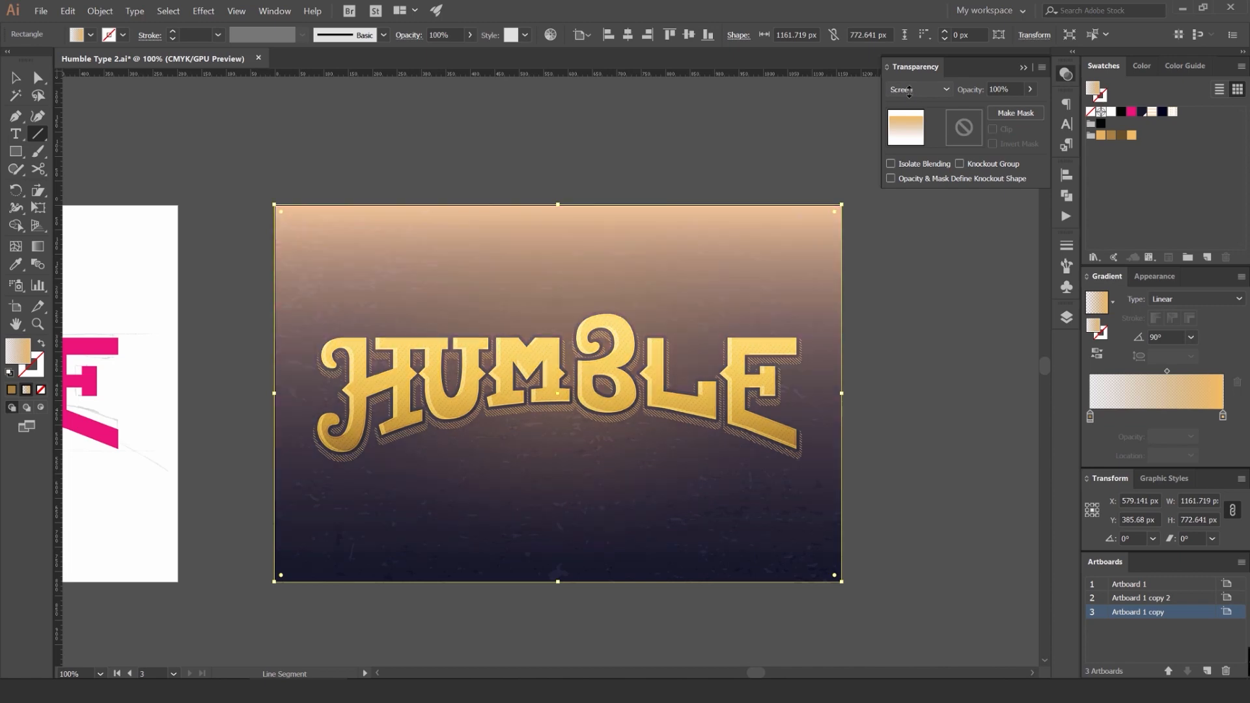
pyautogui.scroll(-1, 909, 91)
pyautogui.scroll(6, 909, 91)
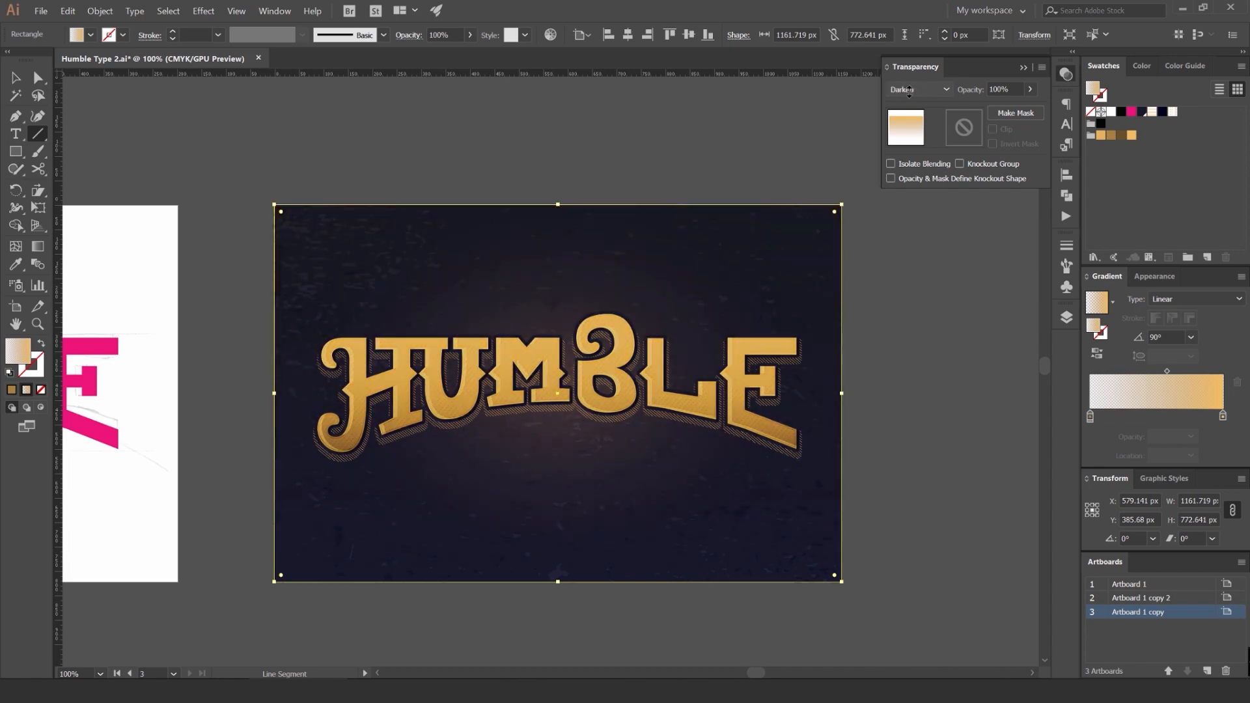
pyautogui.scroll(-6, 909, 92)
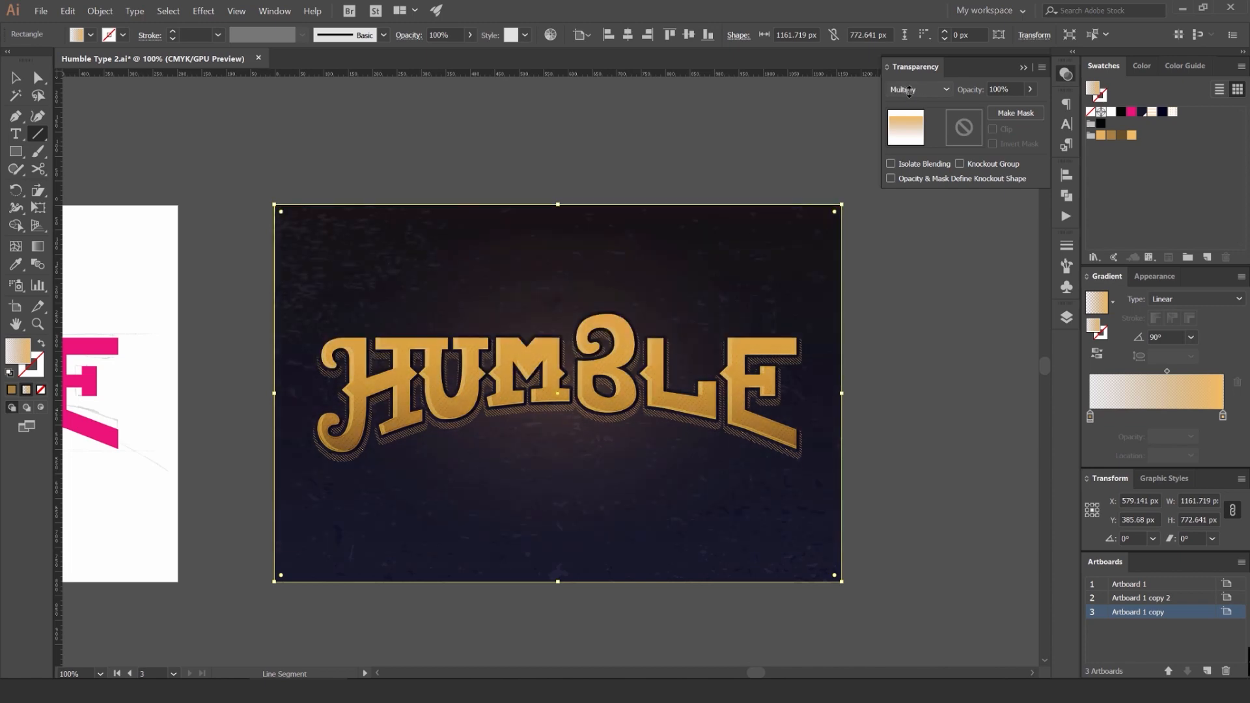
pyautogui.scroll(-1, 909, 91)
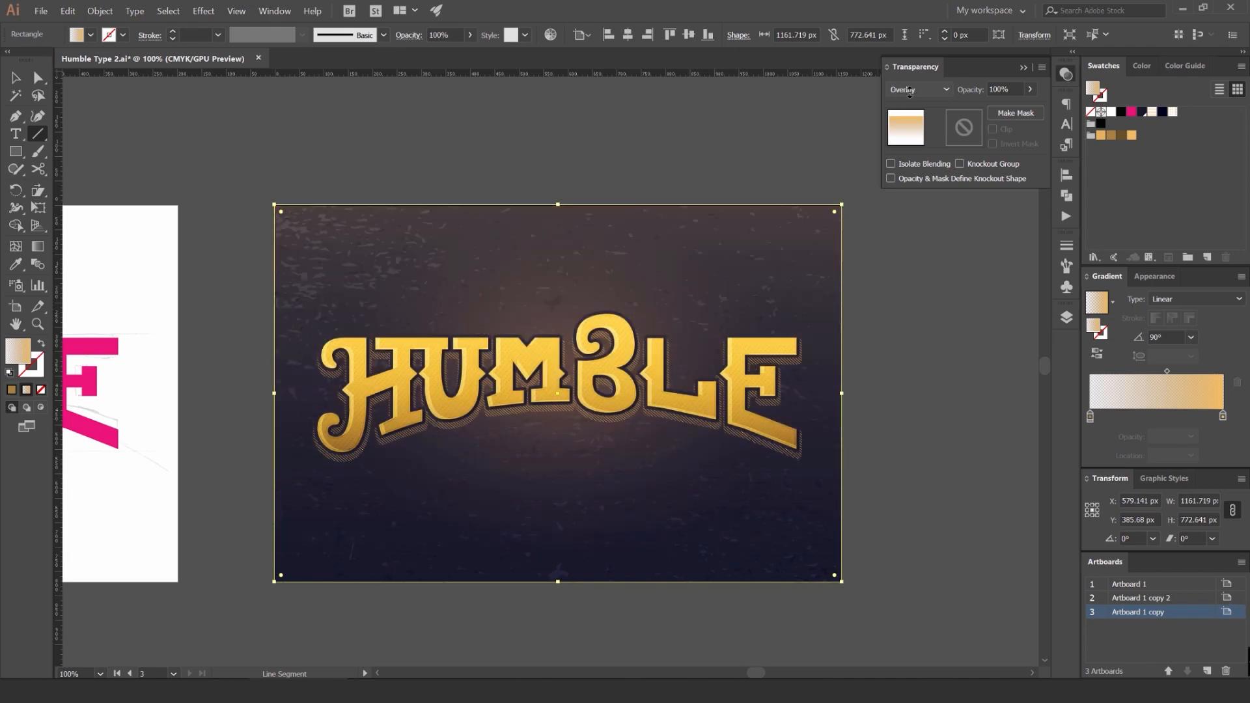
pyautogui.scroll(1, 911, 93)
pyautogui.scroll(4, 646, 281)
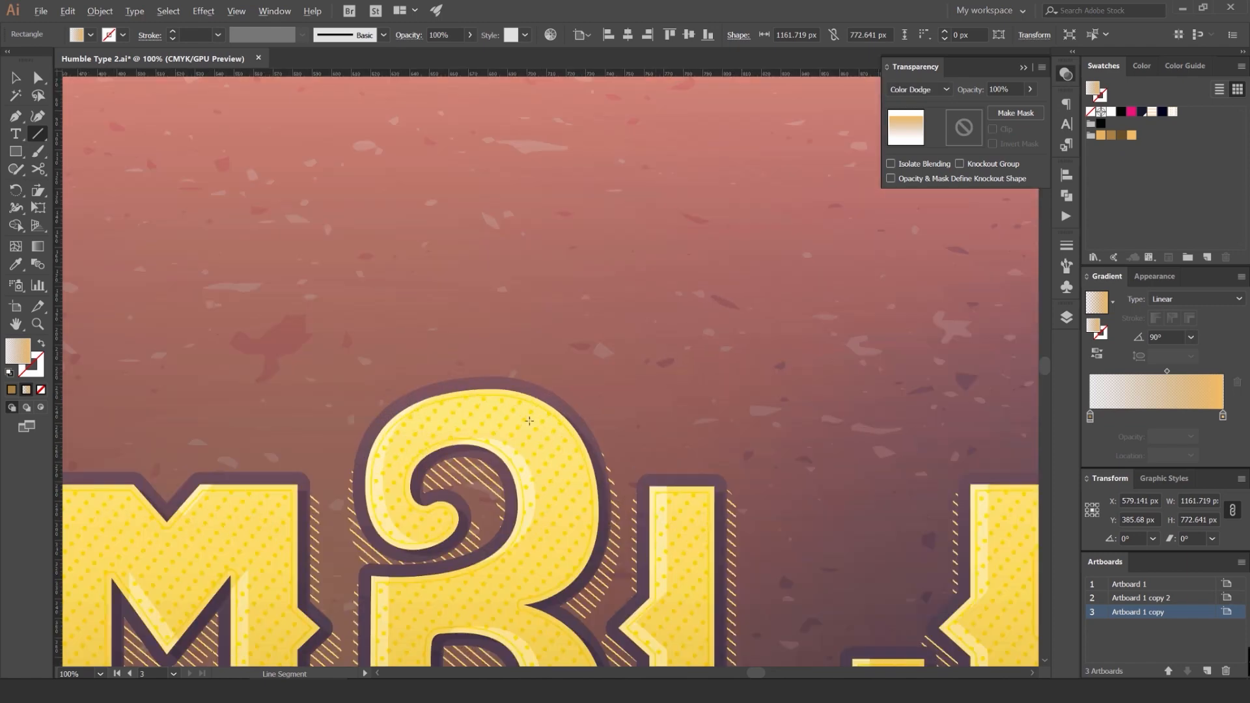
# Step: Set the gradient rectangle's opacity to 30% and deselect it
pyautogui.scroll(-3, 505, 420)
pyautogui.doubleClick(1008, 90)
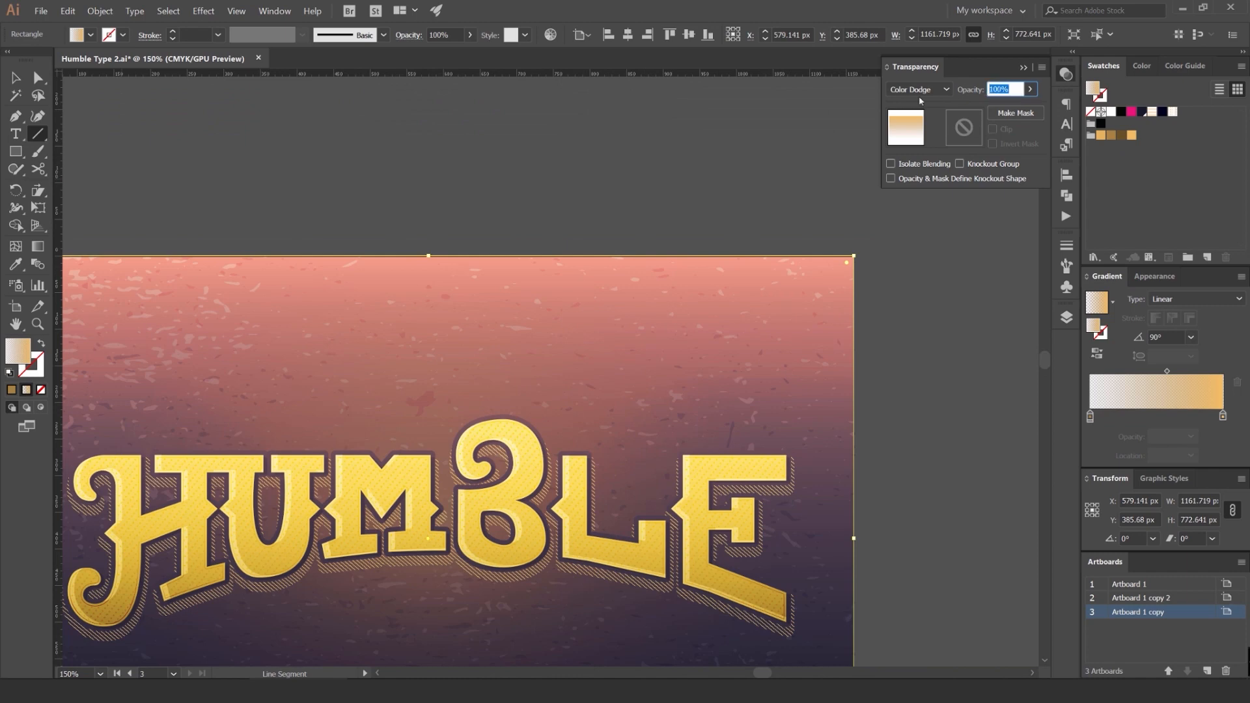
pyautogui.write('30')
pyautogui.press('Return')
pyautogui.press('v')
pyautogui.click(604, 209)
pyautogui.scroll(-1, 604, 209)
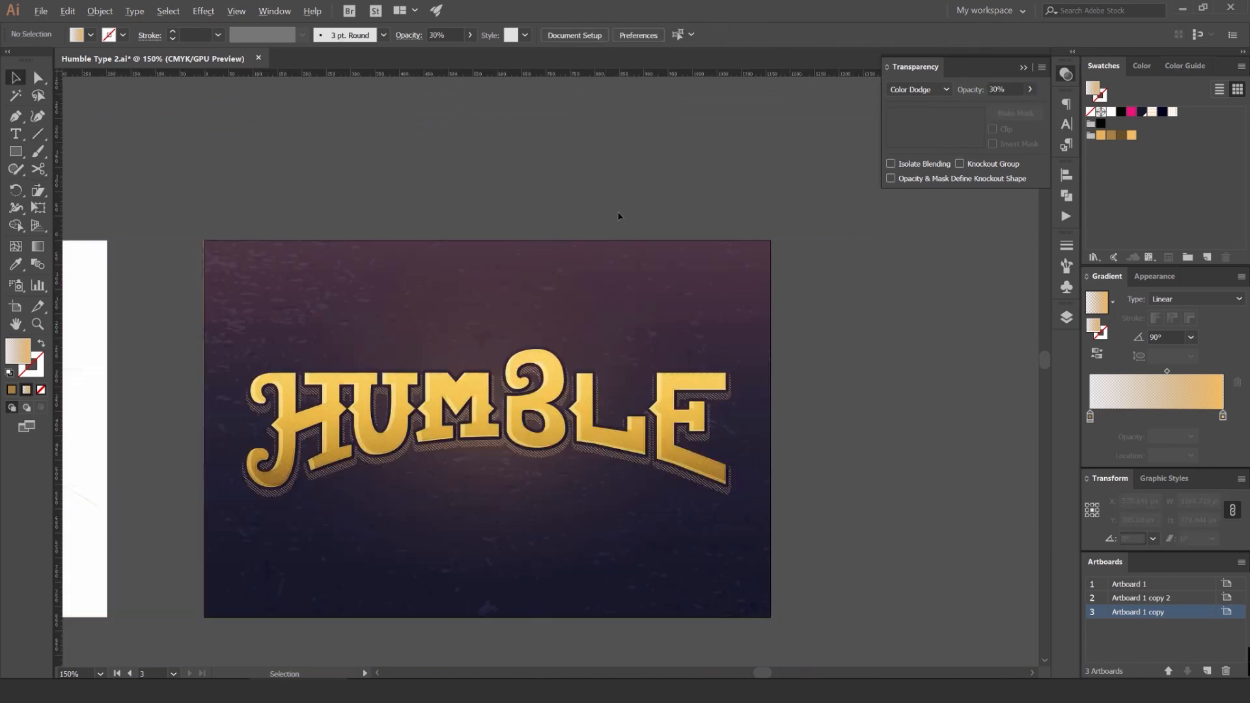
# Step: Move the gradient rectangle off the dark artboard to compare the artwork without it, and undo the move
pyautogui.scroll(-1, 620, 214)
pyautogui.moveTo(626, 251); pyautogui.dragTo(270, 197)
pyautogui.hotkey('ctrl', 'z')
pyautogui.click(590, 153)
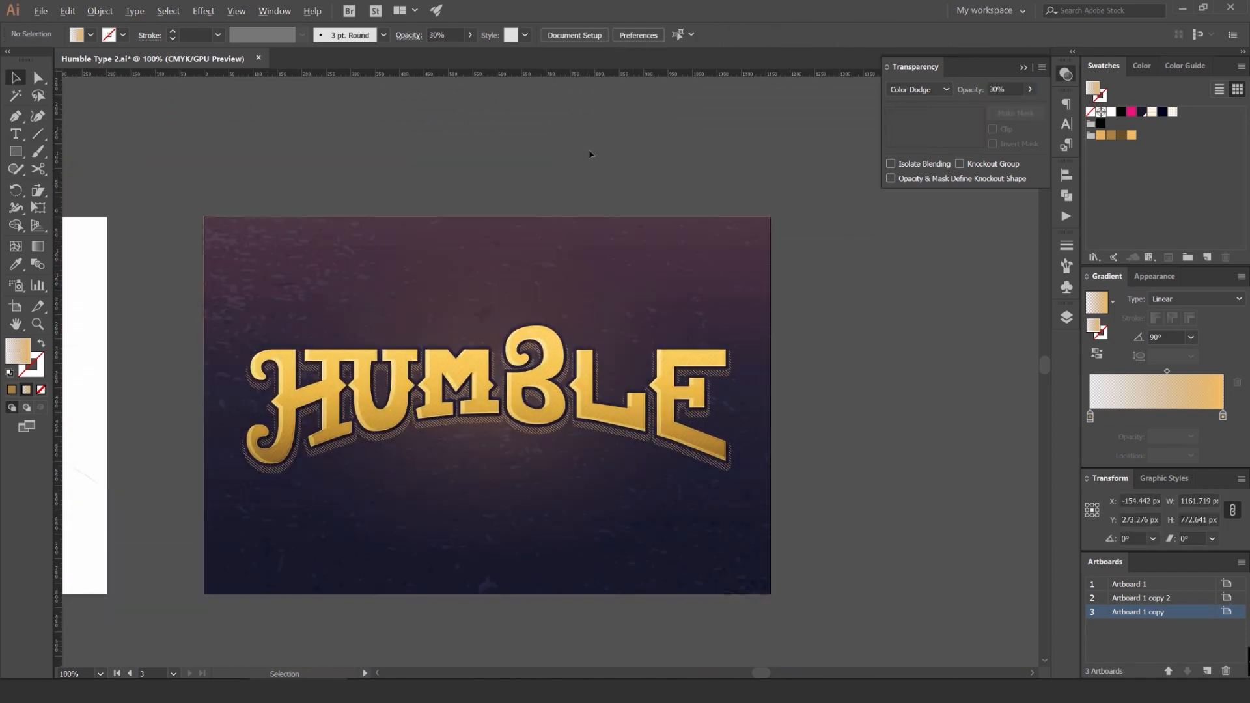
pyautogui.scroll(-3, 591, 151)
pyautogui.scroll(3, 597, 138)
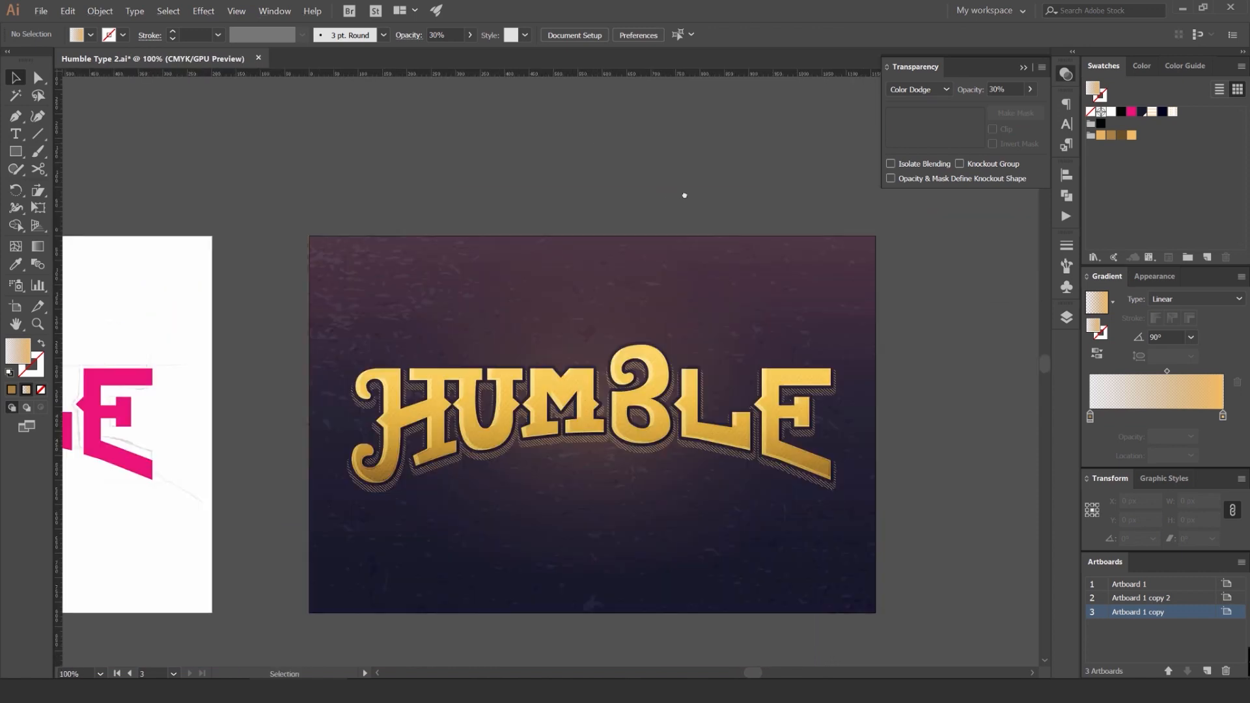
pyautogui.scroll(-1, 910, 194)
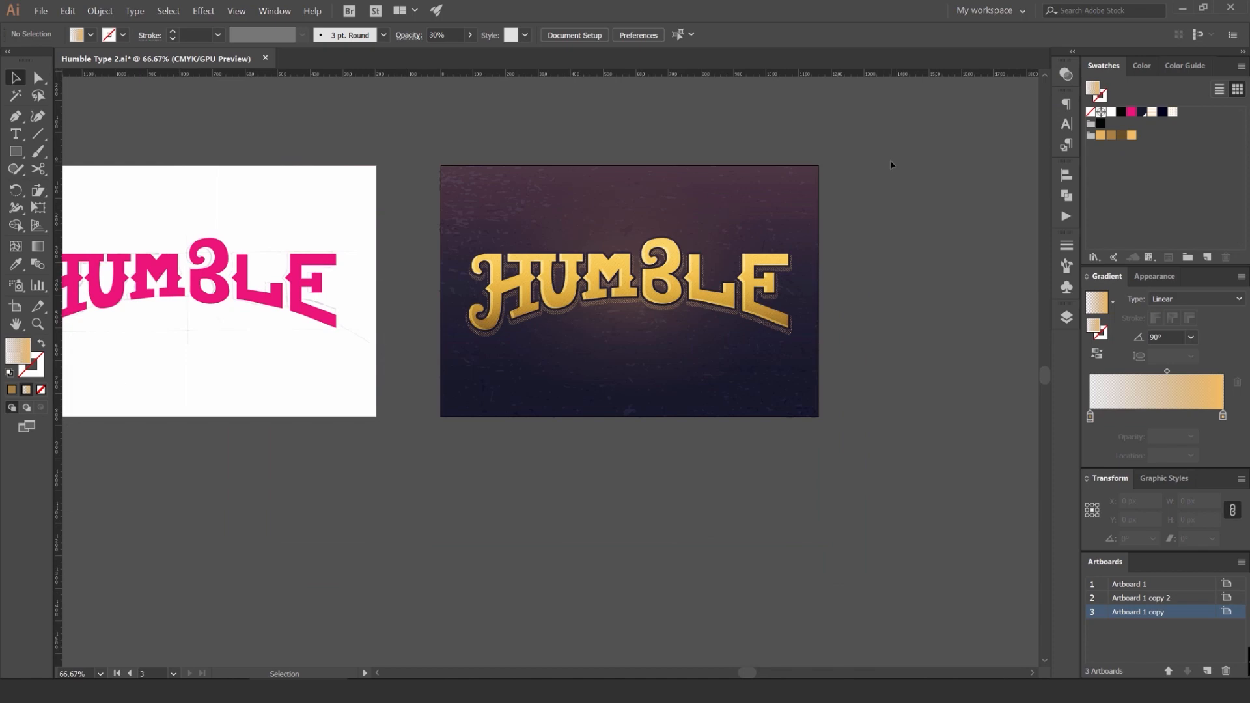
pyautogui.scroll(3, 726, 193)
pyautogui.scroll(-2, 723, 196)
pyautogui.moveTo(794, 190); pyautogui.dragTo(766, 204)
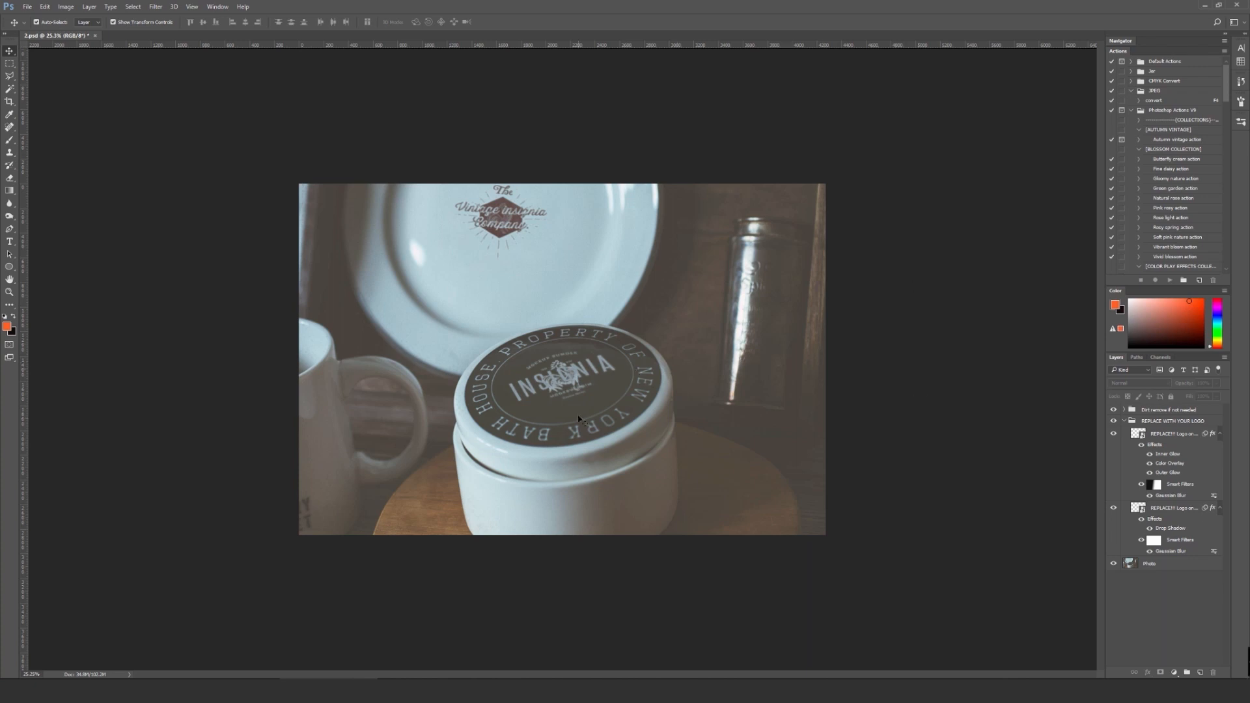
# Step: In the Photoshop jar-lid mockup, hide the upper REPLACE logo layer and show it again
pyautogui.click(1113, 434)
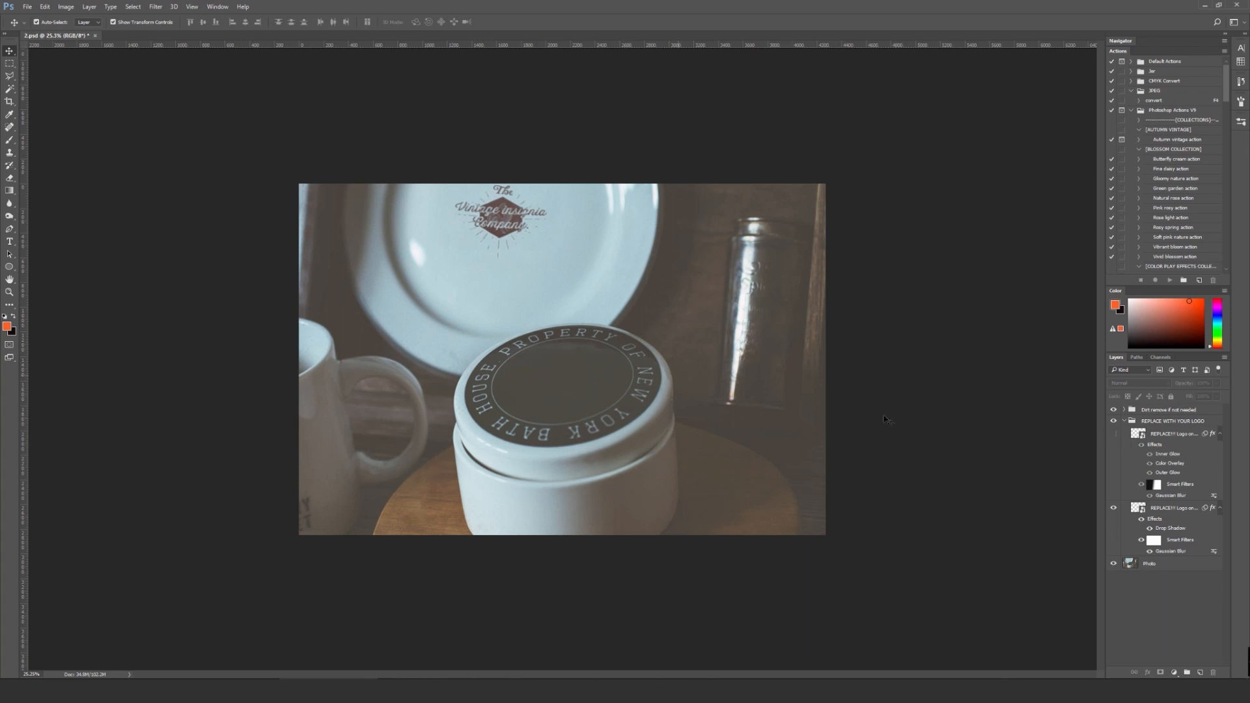
pyautogui.click(1114, 434)
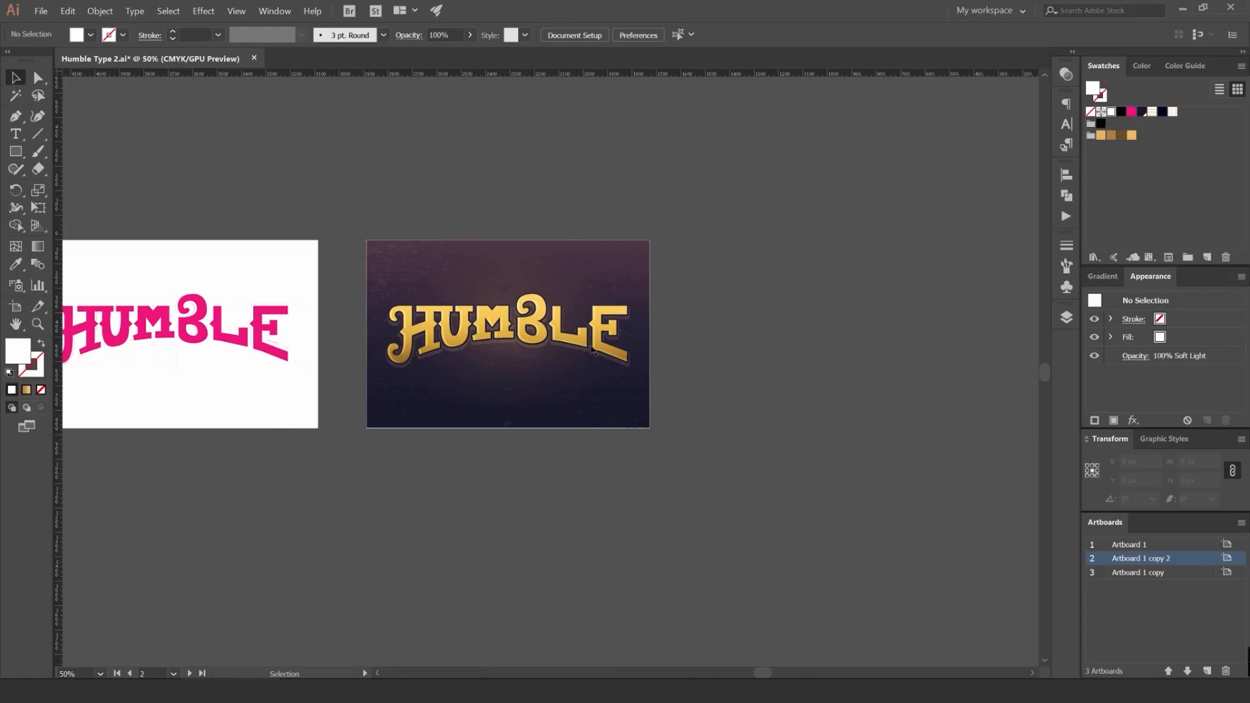
# Step: In Illustrator, place a copy of the gold HUMBLE lettering on the empty canvas beside the dark artboard
pyautogui.hotkey('ctrl', '=')
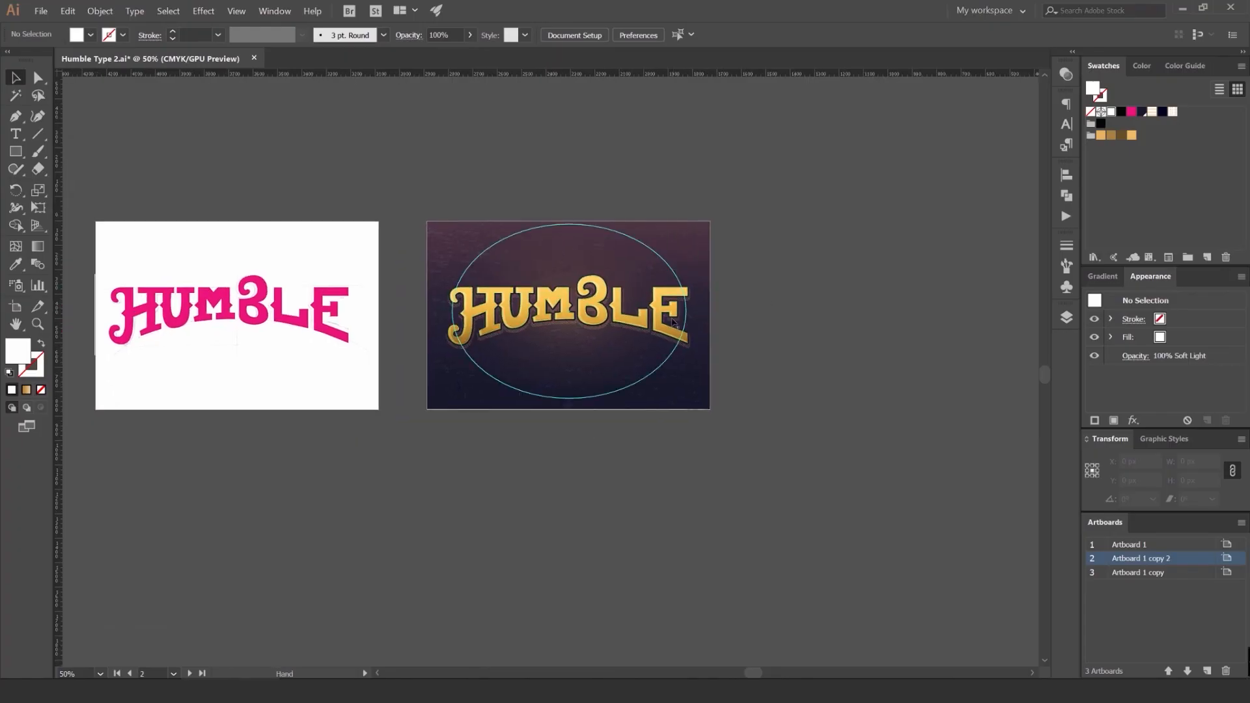
pyautogui.moveTo(641, 301); pyautogui.dragTo(614, 332)
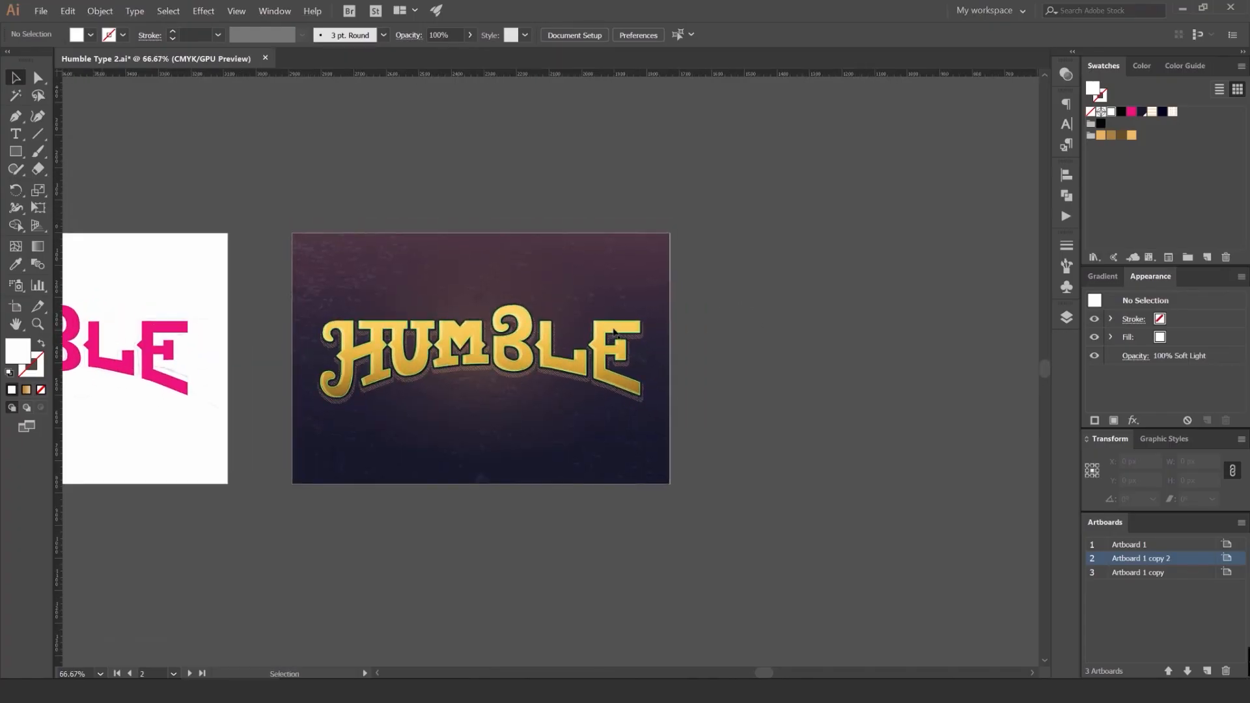
pyautogui.moveTo(800, 298); pyautogui.dragTo(657, 275)
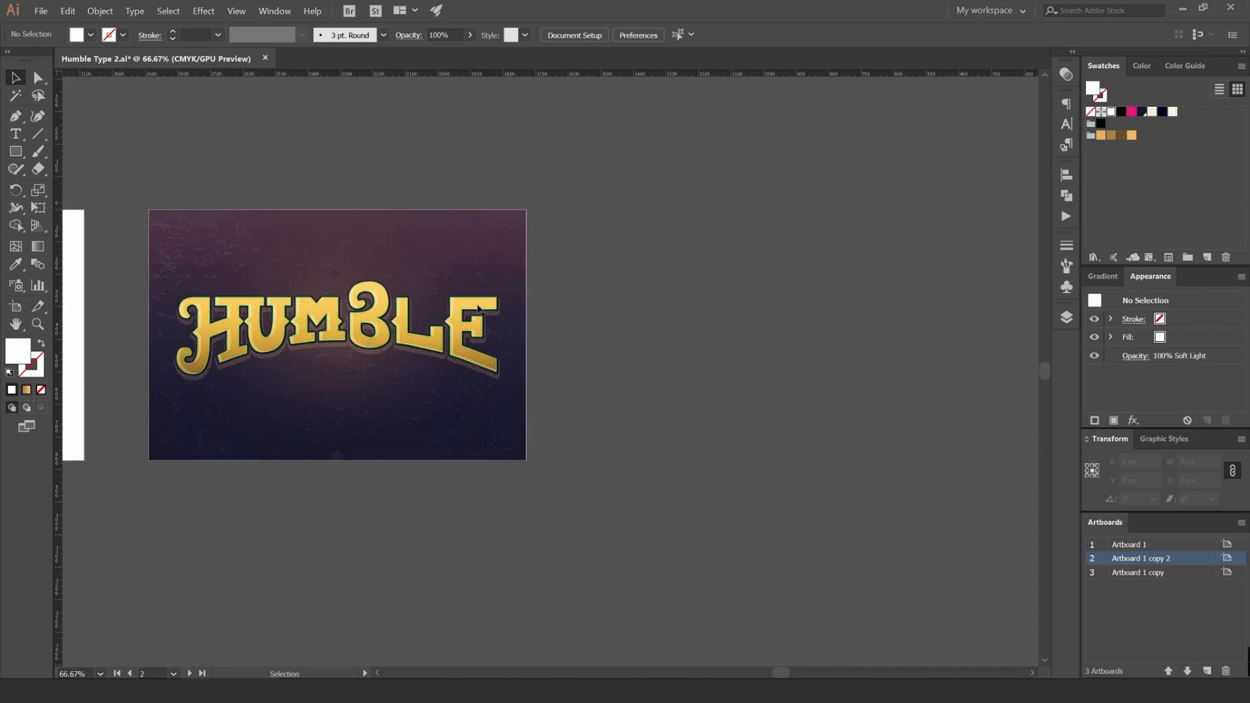
pyautogui.moveTo(483, 306); pyautogui.dragTo(949, 291)
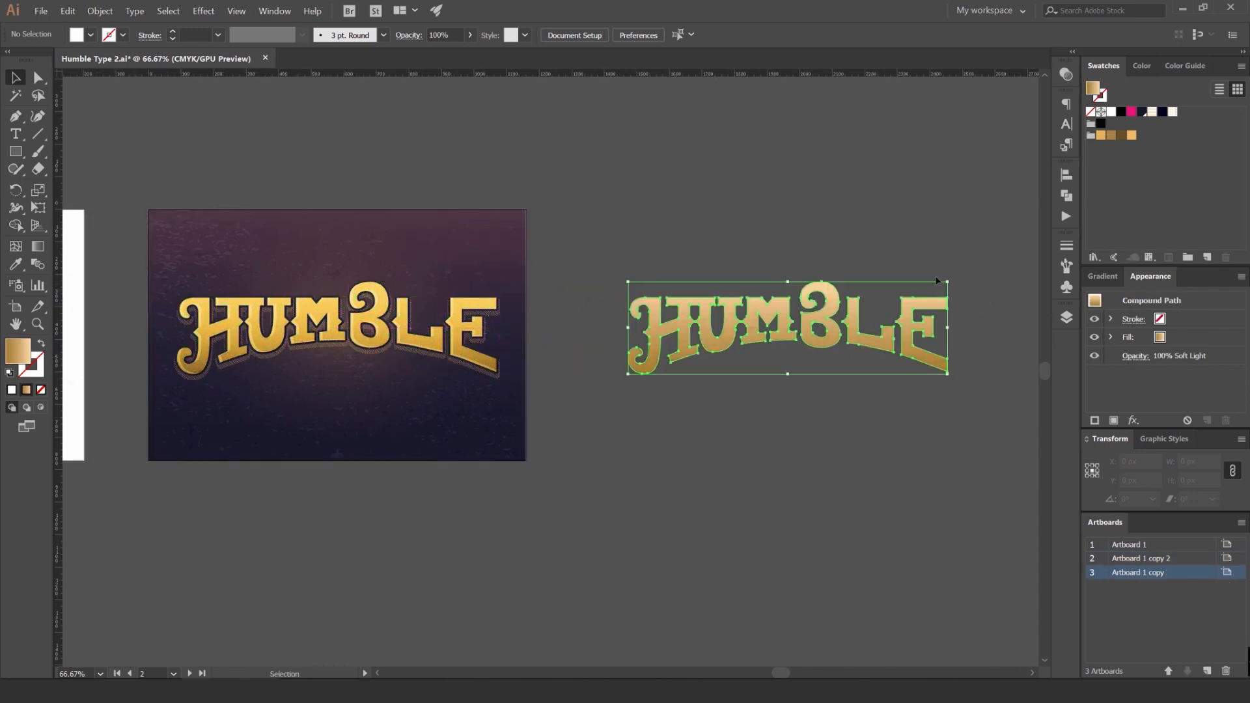
# Step: Move the copied HUMBLE lettering onto the blank white artboard and position it at X 580 px, Y 364.31 px
pyautogui.moveTo(905, 252); pyautogui.dragTo(338, 250)
pyautogui.scroll(-1, 421, 255)
pyautogui.moveTo(407, 288); pyautogui.dragTo(765, 287)
pyautogui.click(857, 260)
pyautogui.scroll(1, 857, 260)
pyautogui.moveTo(829, 258); pyautogui.dragTo(742, 257)
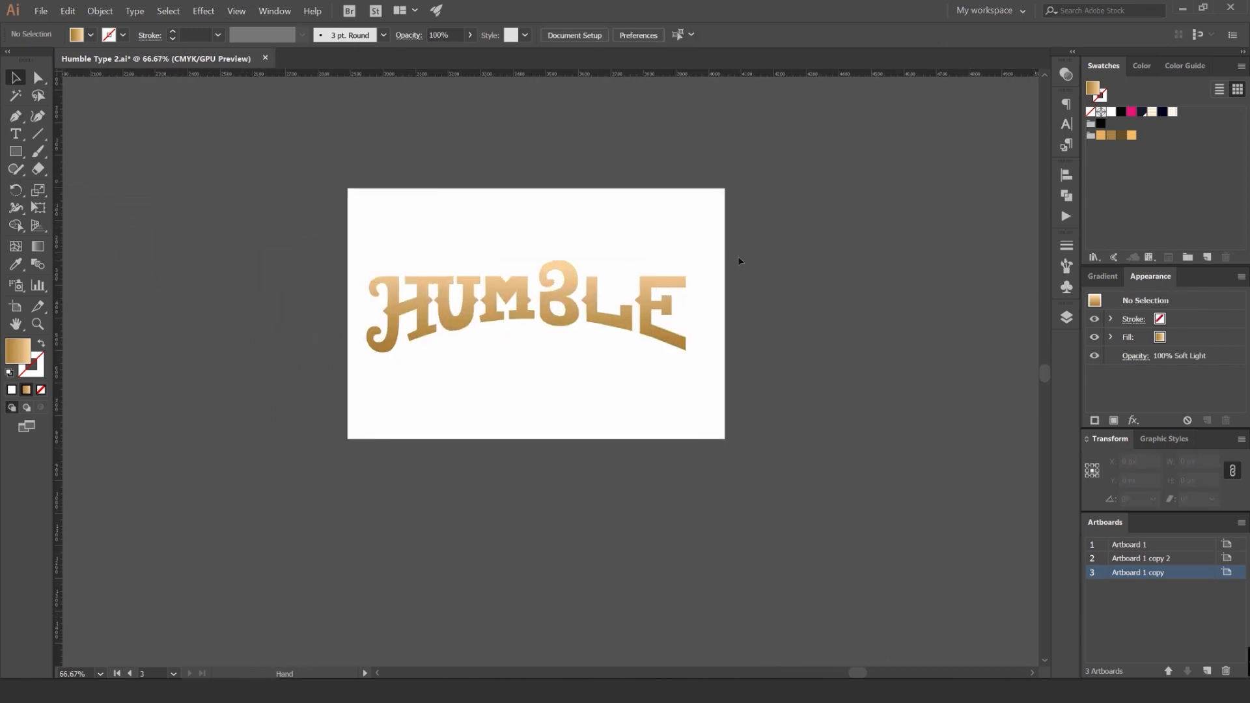
pyautogui.moveTo(669, 285); pyautogui.dragTo(680, 285)
# Step: Fill the copied HUMBLE lettering with black and deselect it
pyautogui.click(1122, 112)
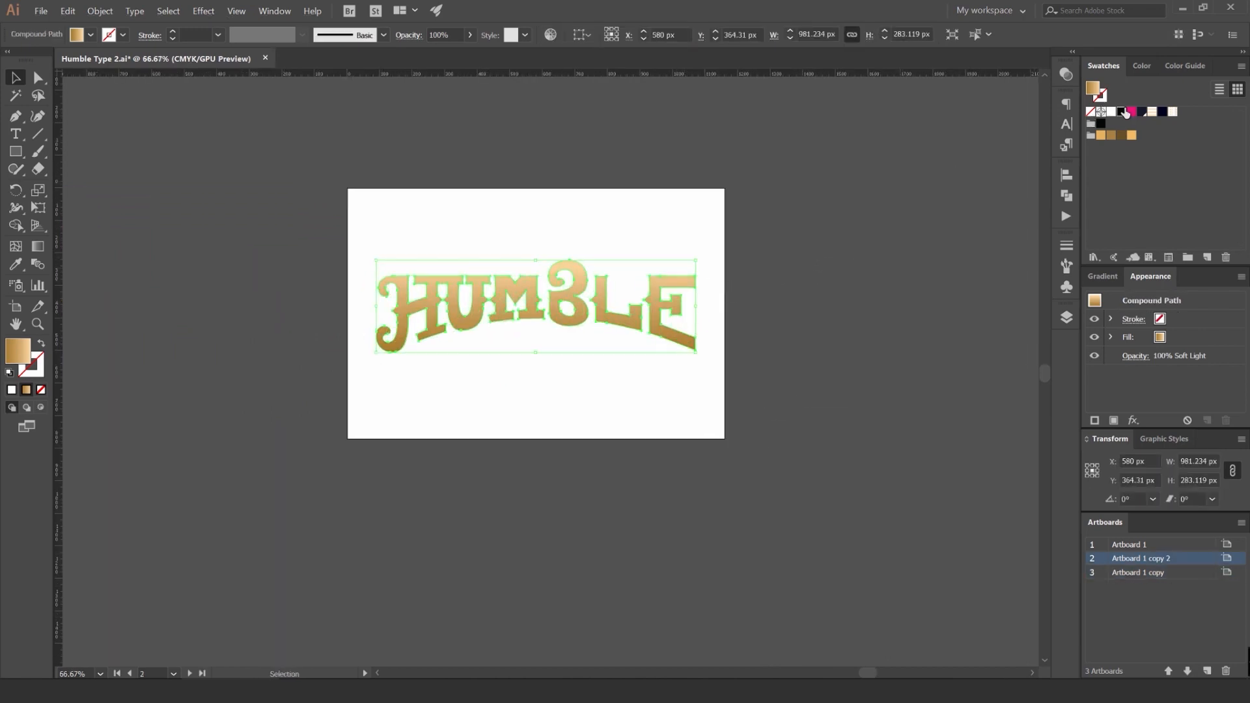
pyautogui.click(807, 198)
pyautogui.scroll(1, 499, 283)
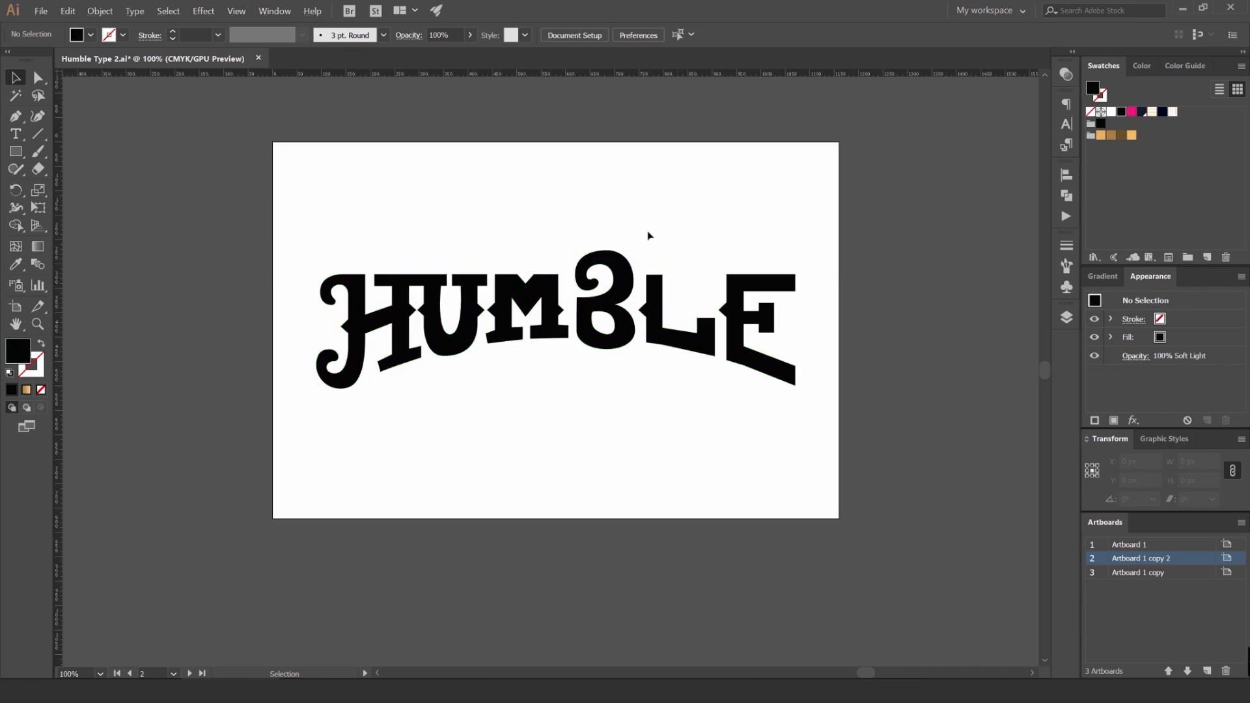
pyautogui.click(627, 261)
pyautogui.click(675, 209)
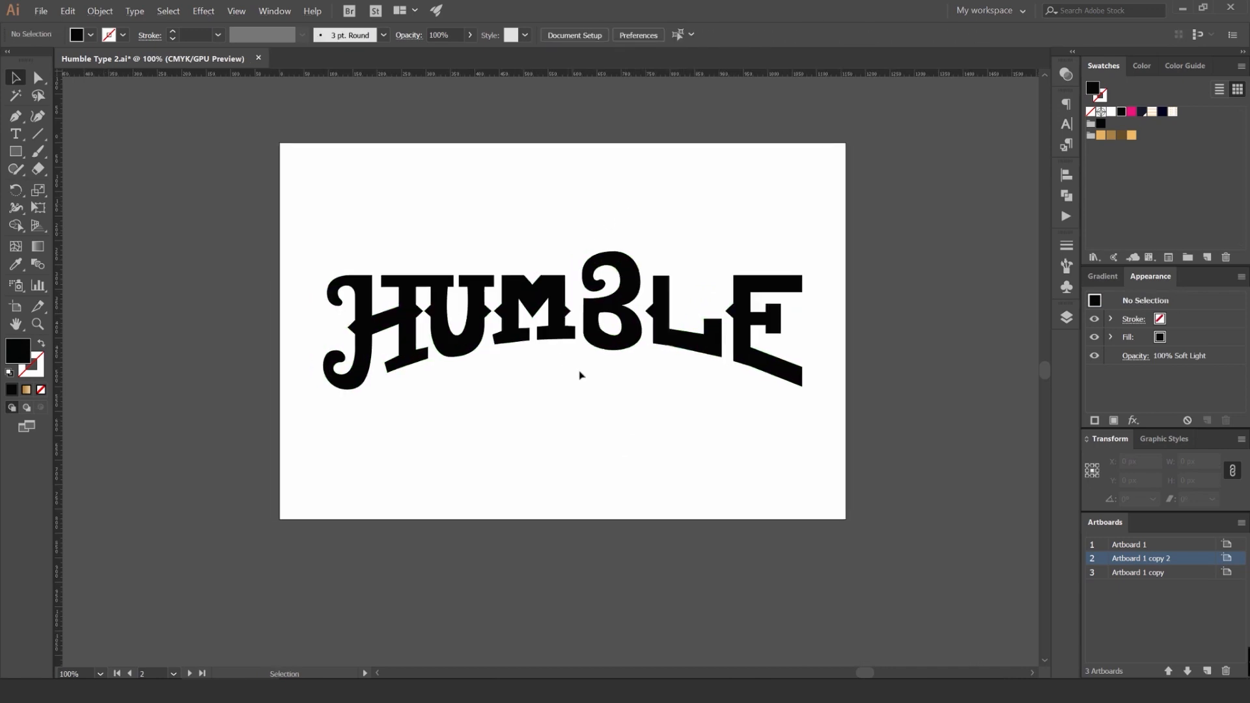
# Step: Add the text ITALIAN COFFEE BAR beneath the black HUMBLE lettering
pyautogui.scroll(1, 571, 398)
pyautogui.press('t')
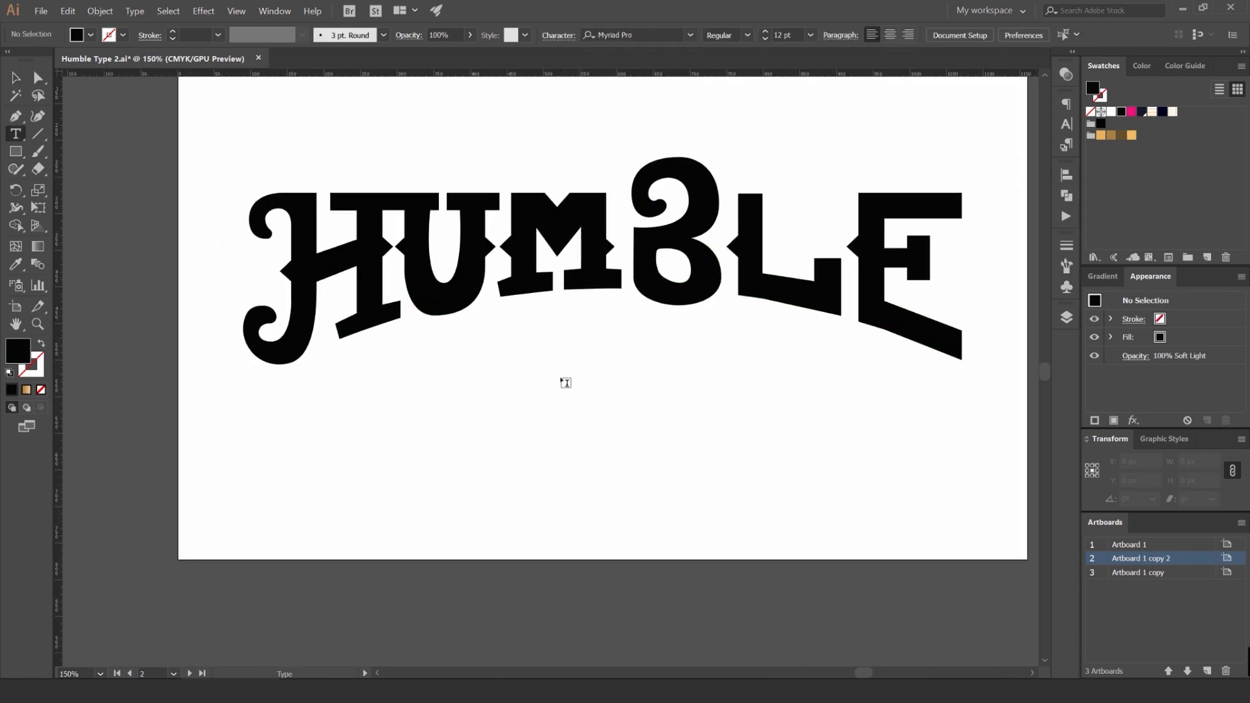
pyautogui.click(551, 390)
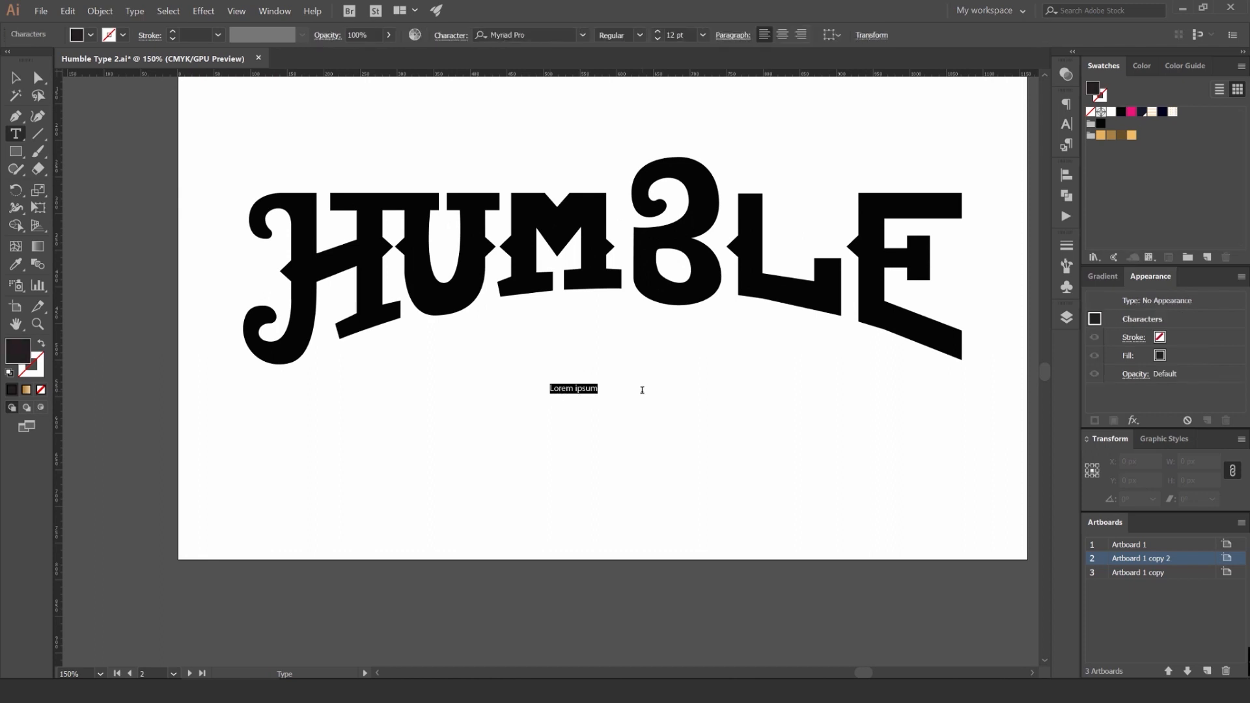
pyautogui.write('co')
pyautogui.click(549, 388)
pyautogui.write('ITALIAN COFFEE BAR')
pyautogui.click(19, 78)
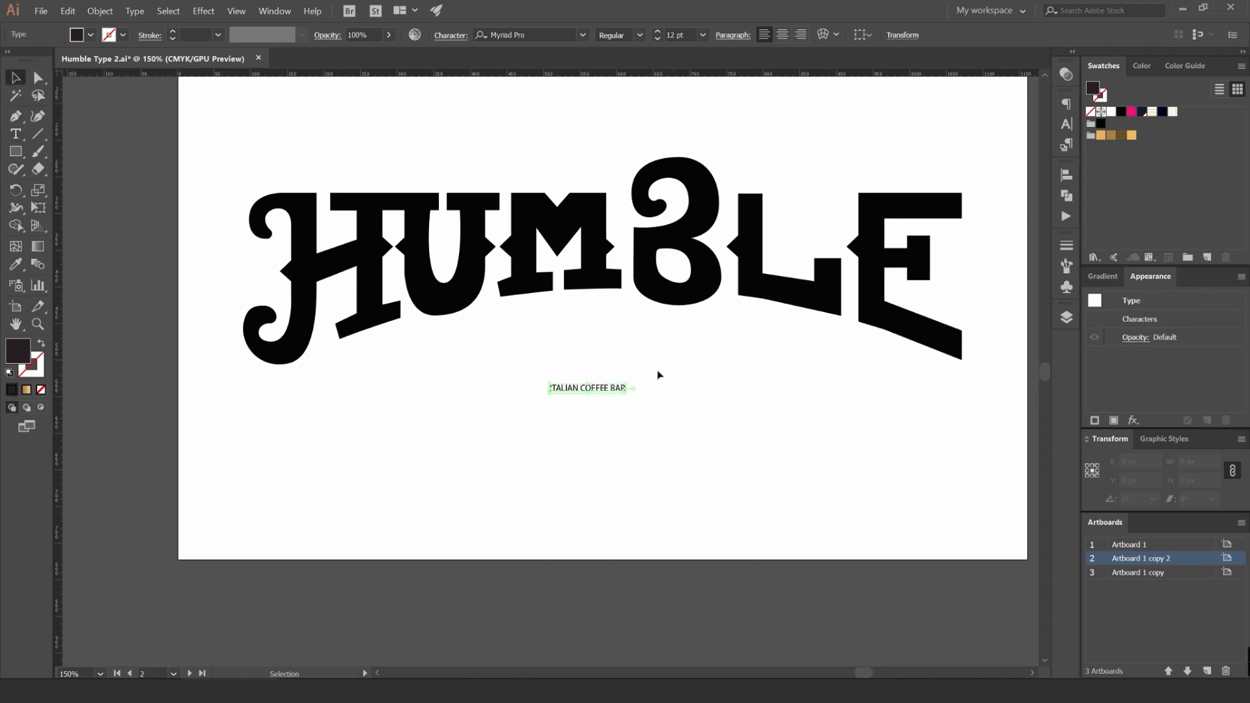
# Step: Scale the ITALIAN COFFEE BAR text up to about 55 pt and set its font to Bw Modelica ExtraBold
pyautogui.moveTo(627, 382); pyautogui.dragTo(762, 355)
pyautogui.moveTo(697, 465); pyautogui.dragTo(652, 454)
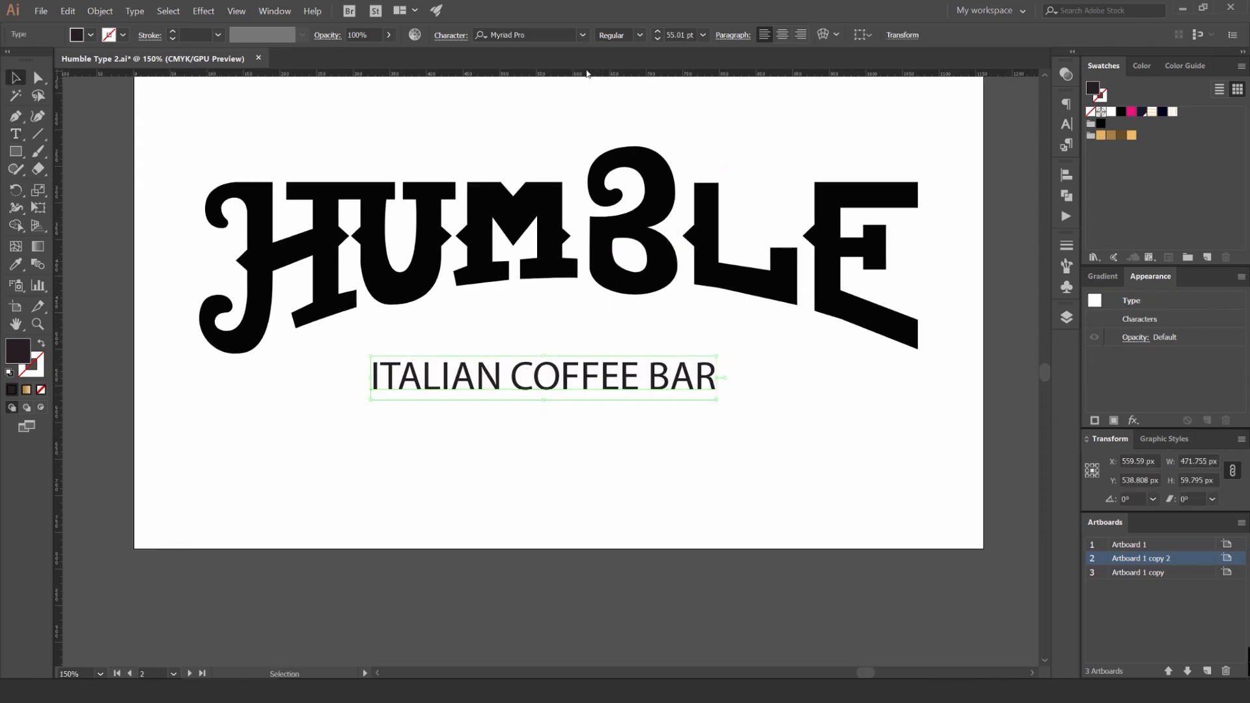
pyautogui.click(558, 34)
pyautogui.write('BW')
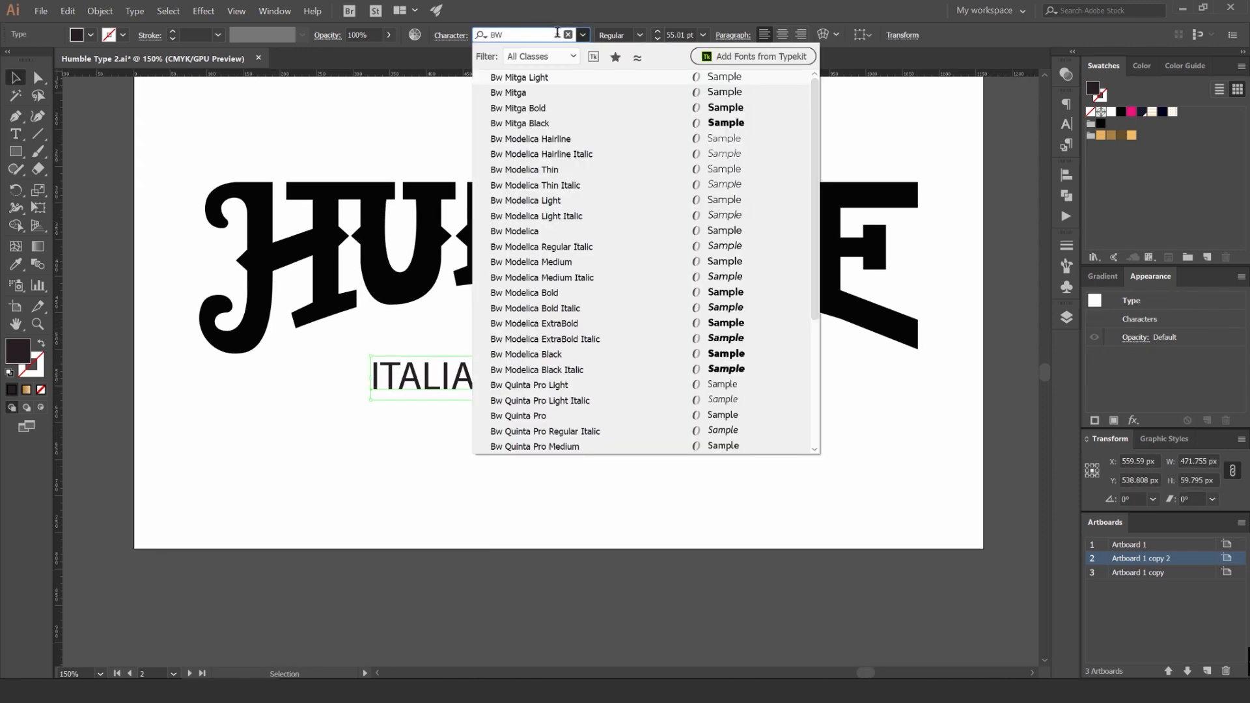
pyautogui.write(' RIDL')
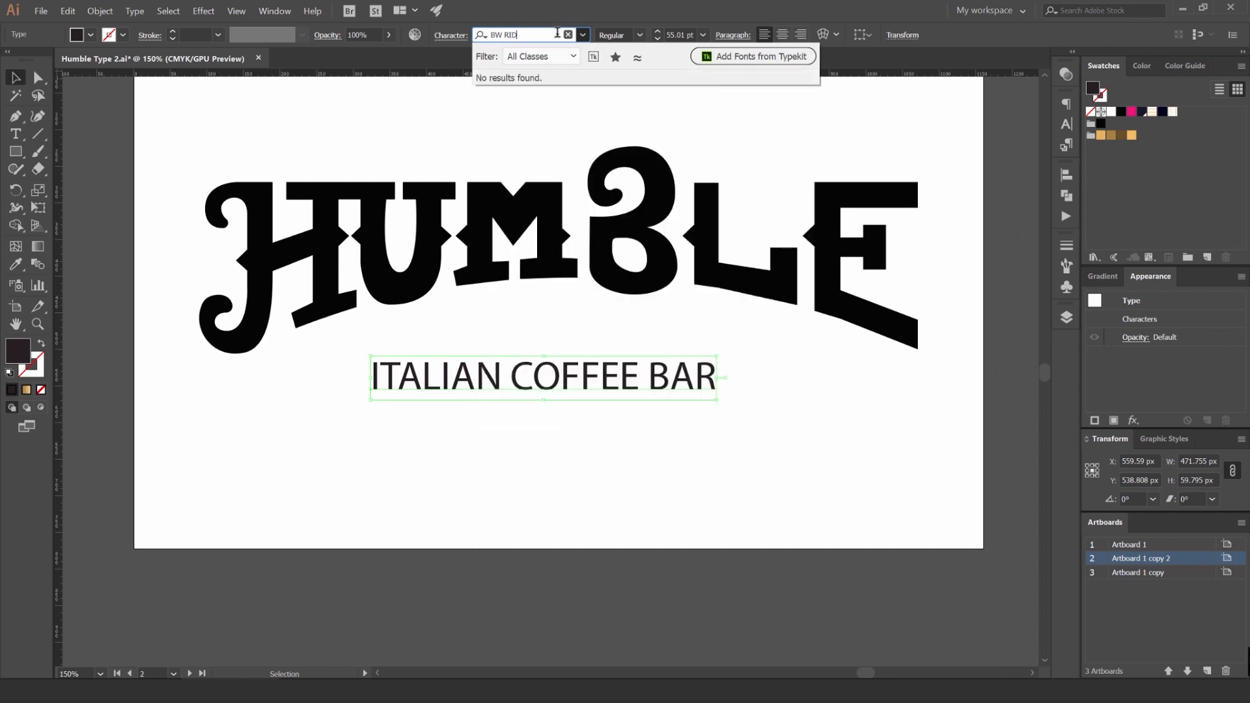
pyautogui.press('BackSpace')
pyautogui.press('BackSpace')
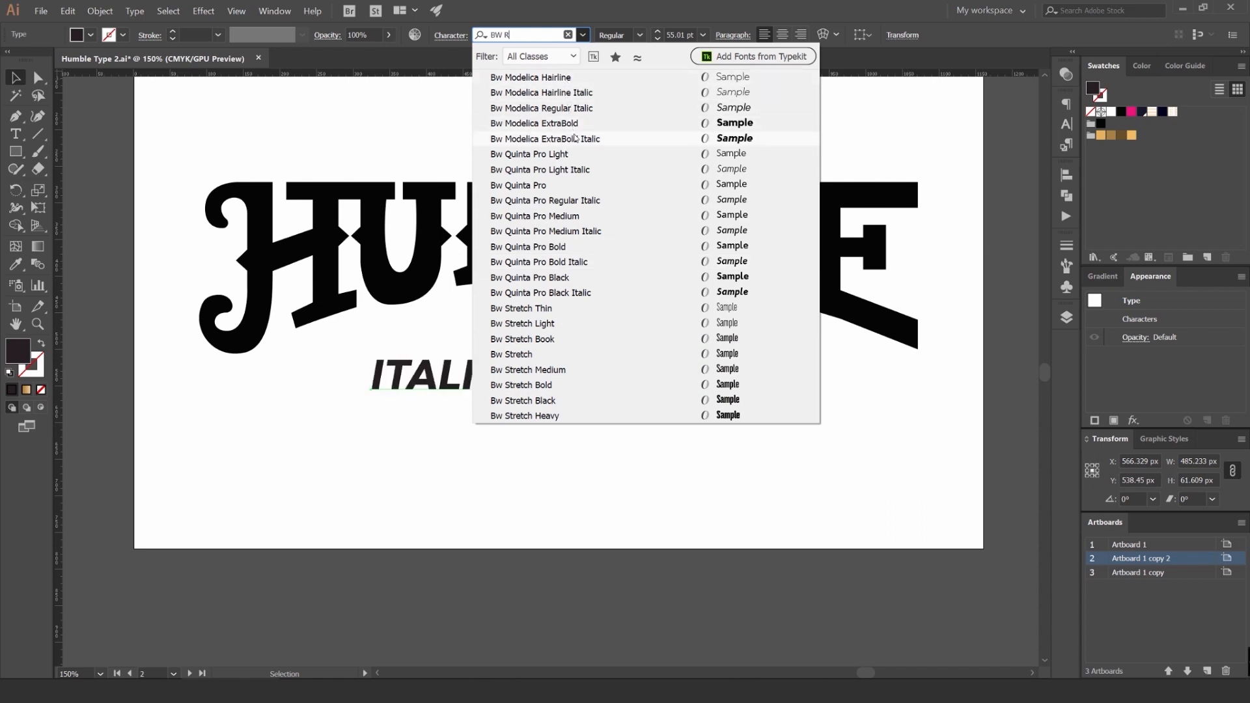
pyautogui.click(531, 123)
pyautogui.click(571, 334)
# Step: Scale the ITALIAN COFFEE BAR text down proportionally about its centre beneath the lettering
pyautogui.scroll(-1, 577, 329)
pyautogui.moveTo(572, 334); pyautogui.dragTo(558, 368)
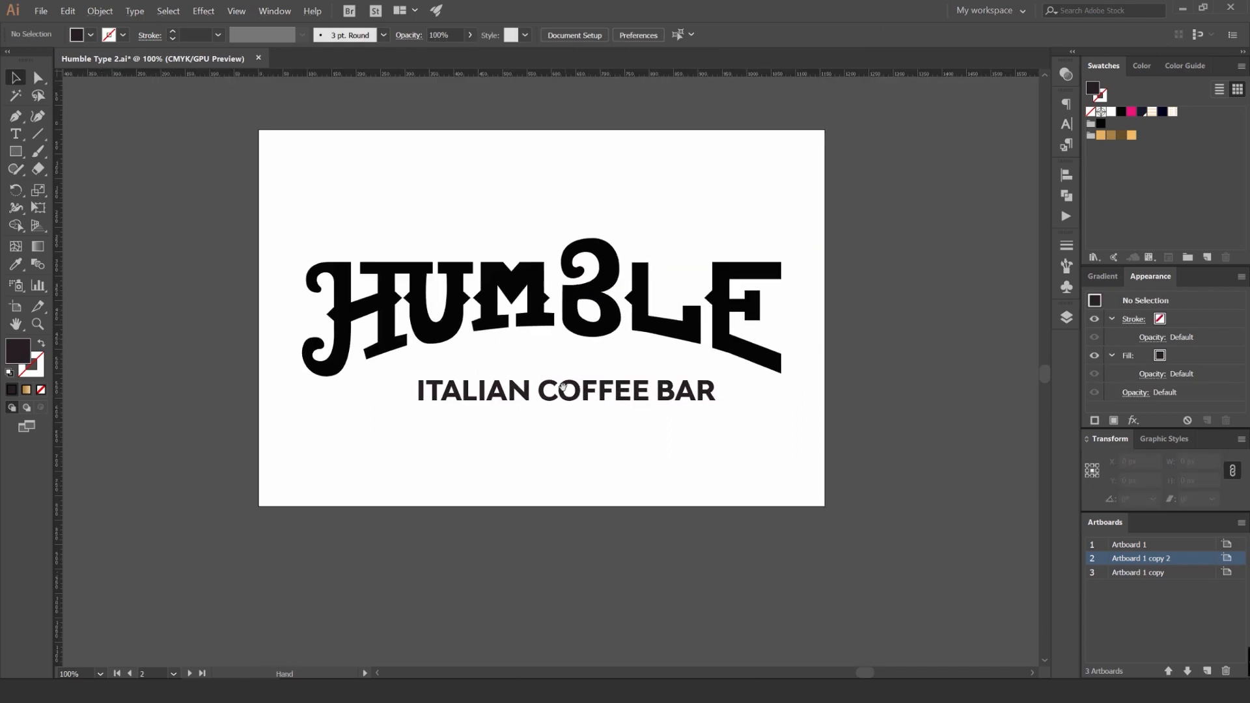
pyautogui.click(561, 391)
pyautogui.moveTo(716, 376); pyautogui.dragTo(671, 382)
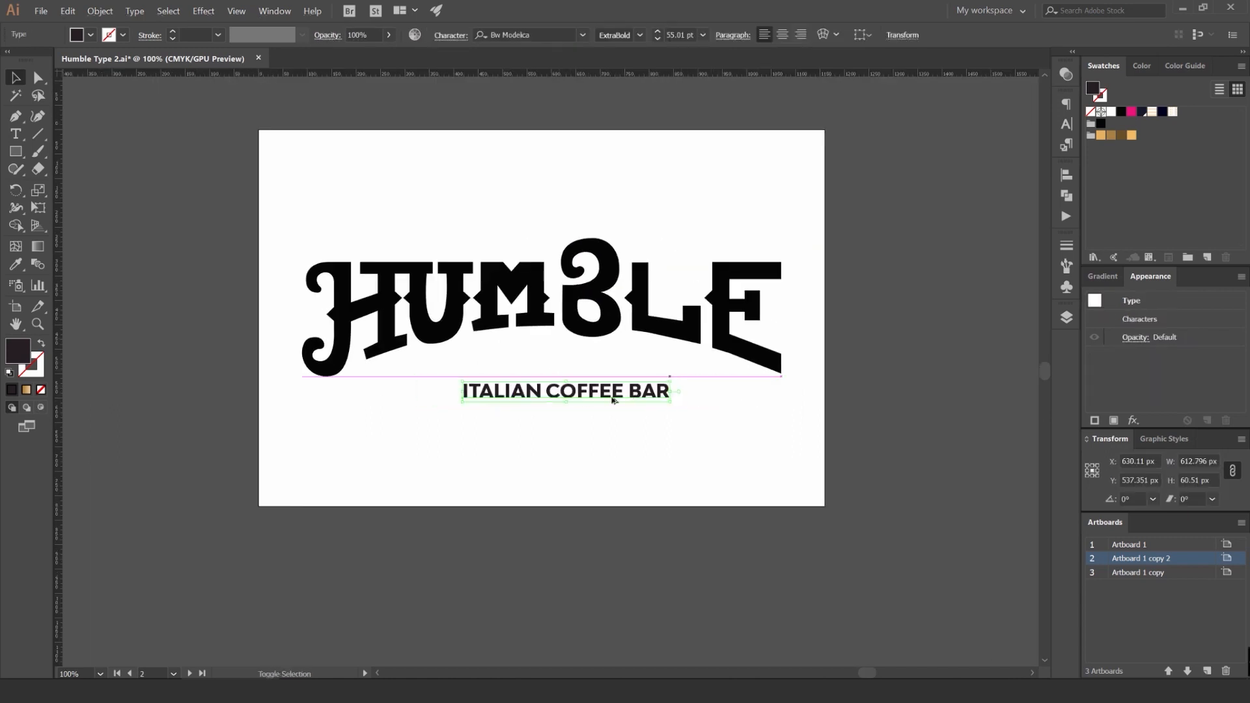
# Step: Align the ITALIAN COFFEE BAR text and the HUMBLE lettering to a shared horizontal centre
pyautogui.scroll(1, 606, 396)
pyautogui.click(579, 360)
pyautogui.click(555, 396)
pyautogui.keyDown('shift'); pyautogui.click(564, 207); pyautogui.keyUp('shift')
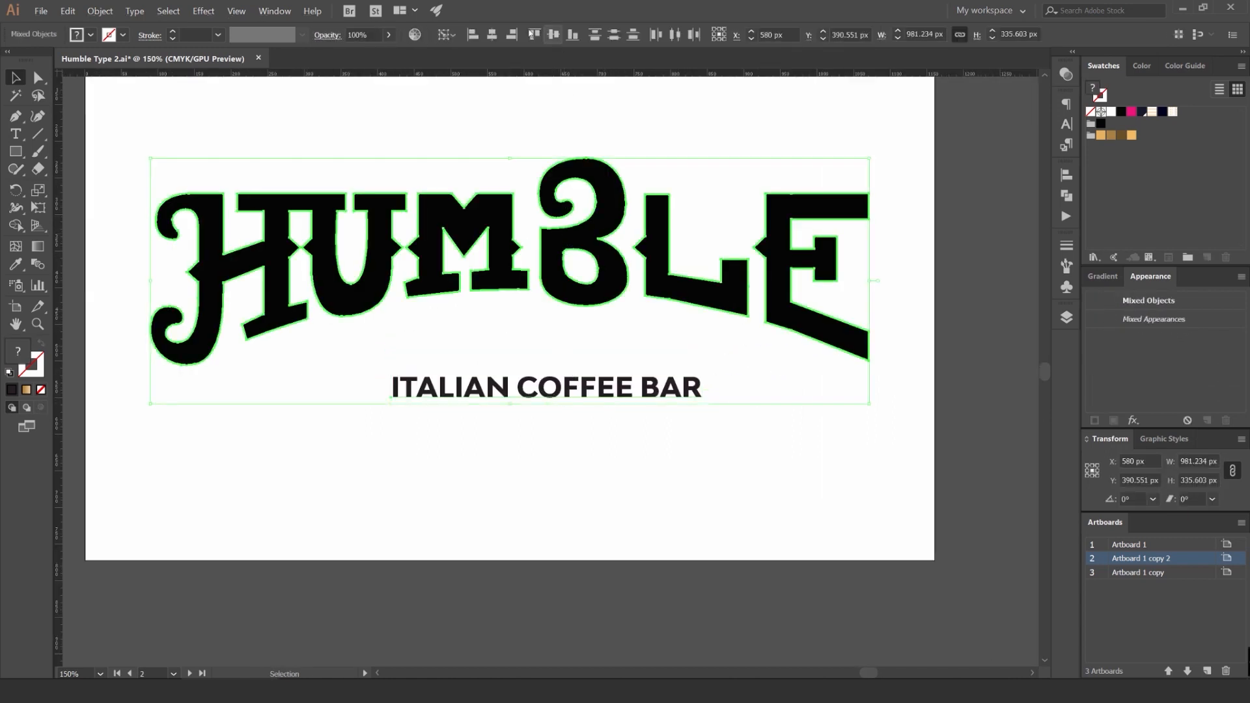
pyautogui.click(494, 35)
pyautogui.click(610, 307)
# Step: Scale the ITALIAN COFFEE BAR text to about 33 pt and move it above the lettering, at about X 580 px, Y 145 px
pyautogui.moveTo(610, 402); pyautogui.dragTo(646, 336)
pyautogui.moveTo(610, 351); pyautogui.dragTo(611, 362)
pyautogui.moveTo(691, 326); pyautogui.dragTo(692, 424)
pyautogui.click(714, 375)
pyautogui.moveTo(589, 426); pyautogui.dragTo(606, 170)
pyautogui.moveTo(288, 135); pyautogui.dragTo(253, 163)
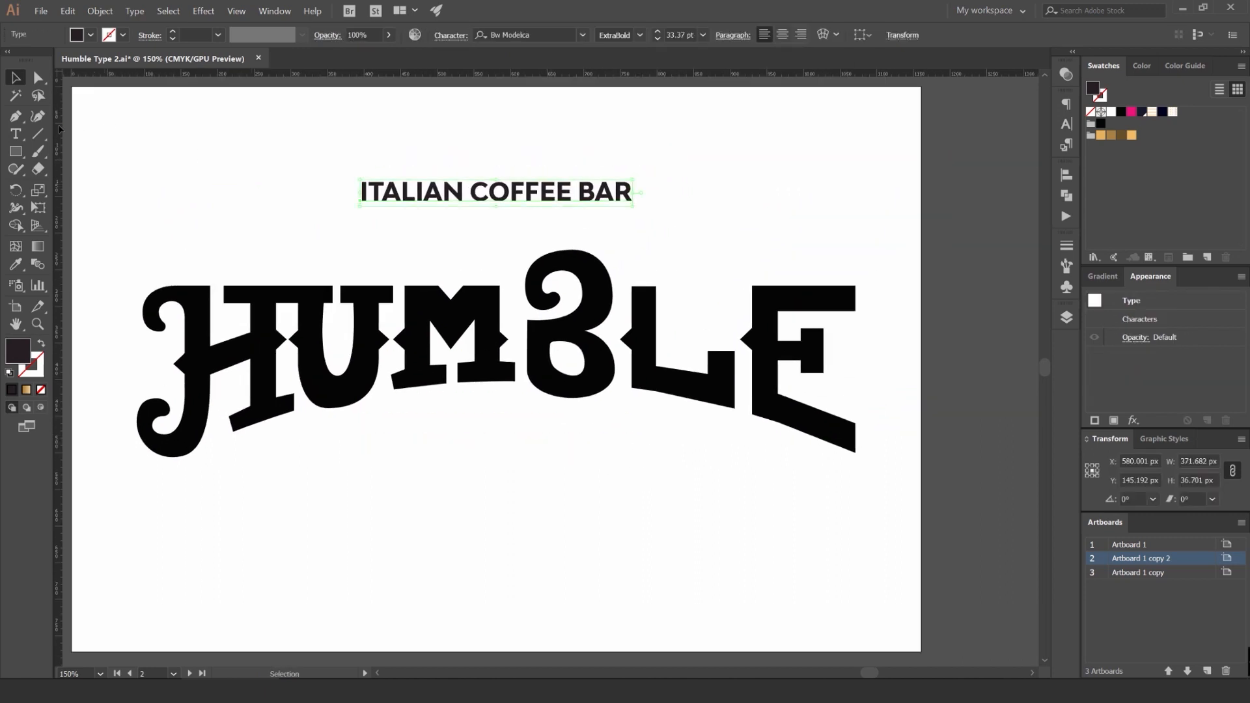
# Step: Warp the ITALIAN COFFEE BAR text with an Envelope Distort in the horizontal Arc style at 25% bend
pyautogui.click(207, 13)
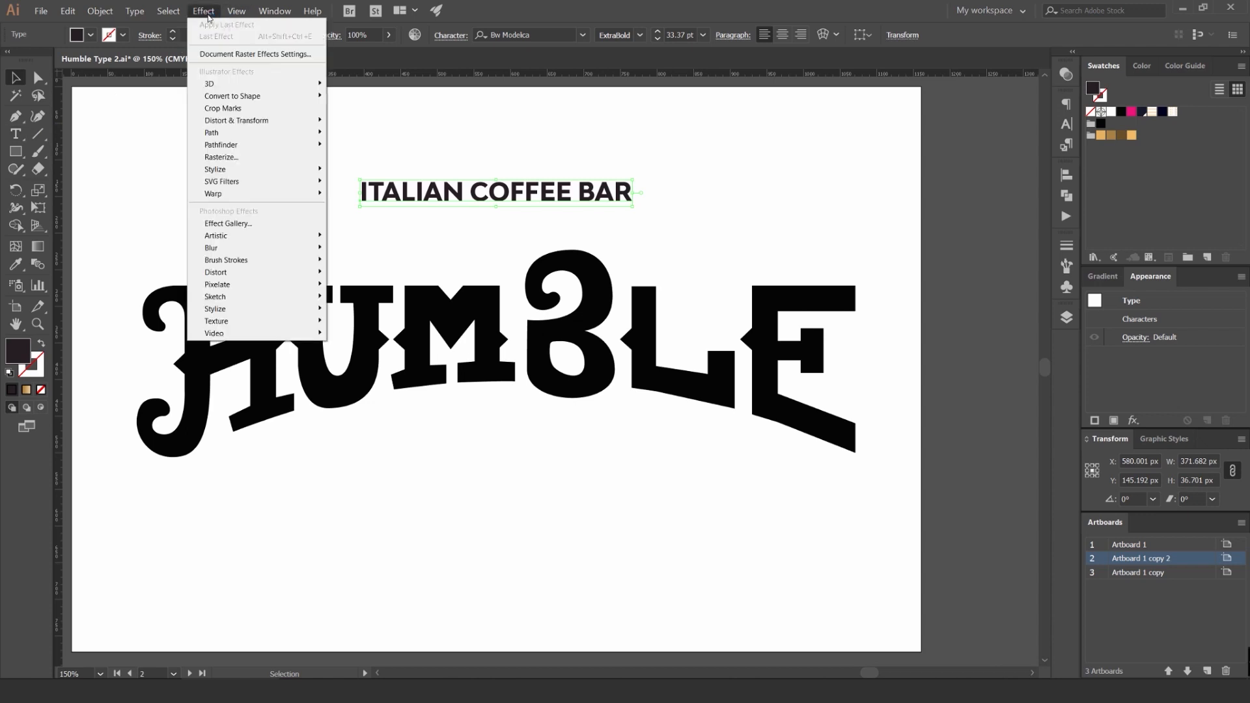
pyautogui.click(207, 13)
pyautogui.click(100, 11)
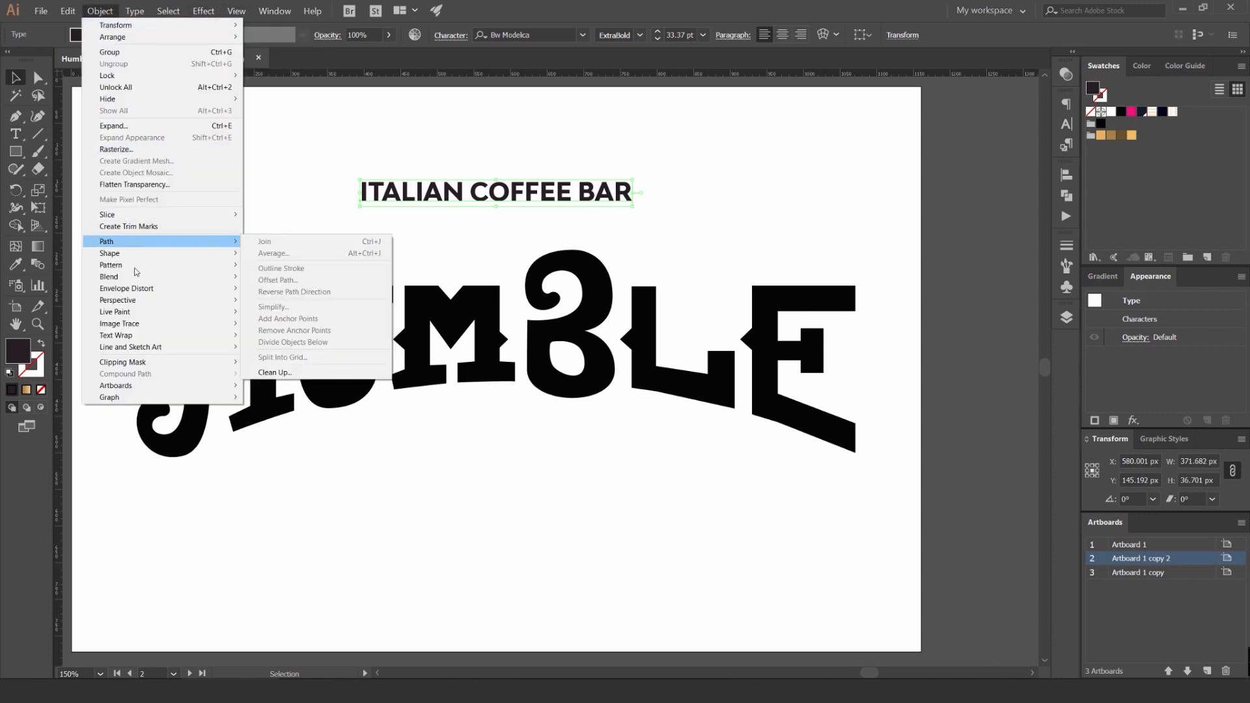
pyautogui.moveTo(130, 289)
pyautogui.click(365, 289)
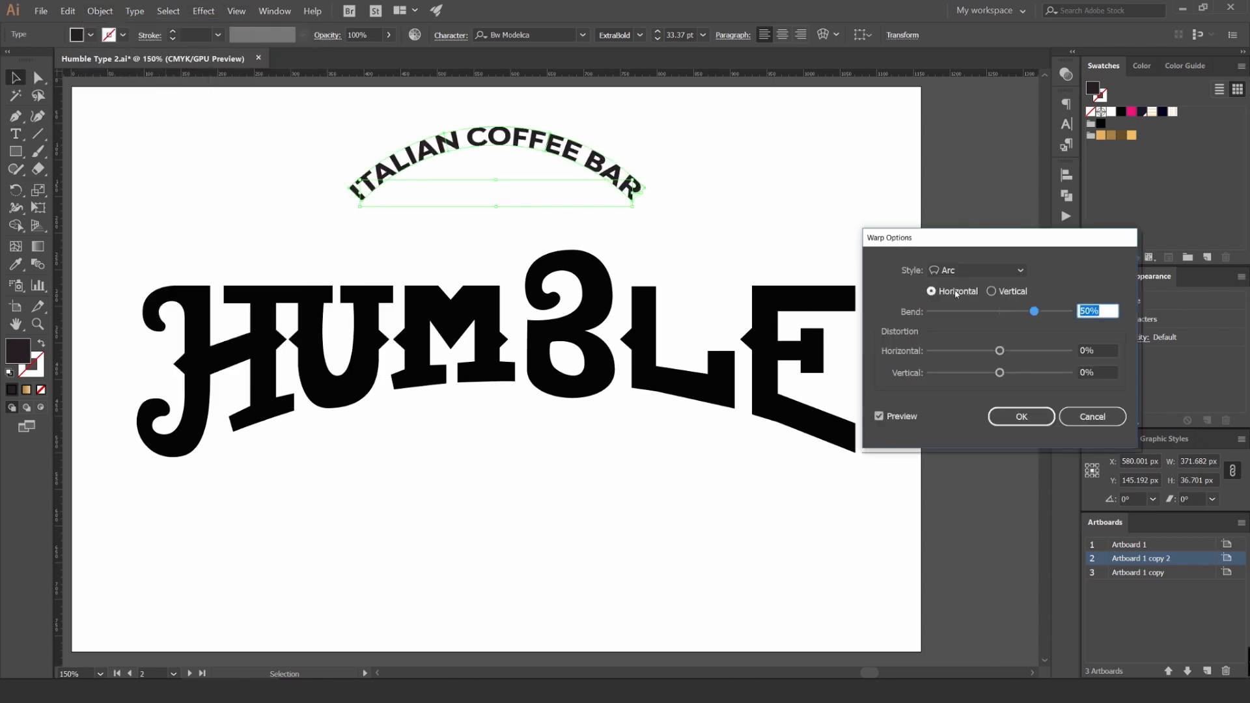
pyautogui.click(977, 271)
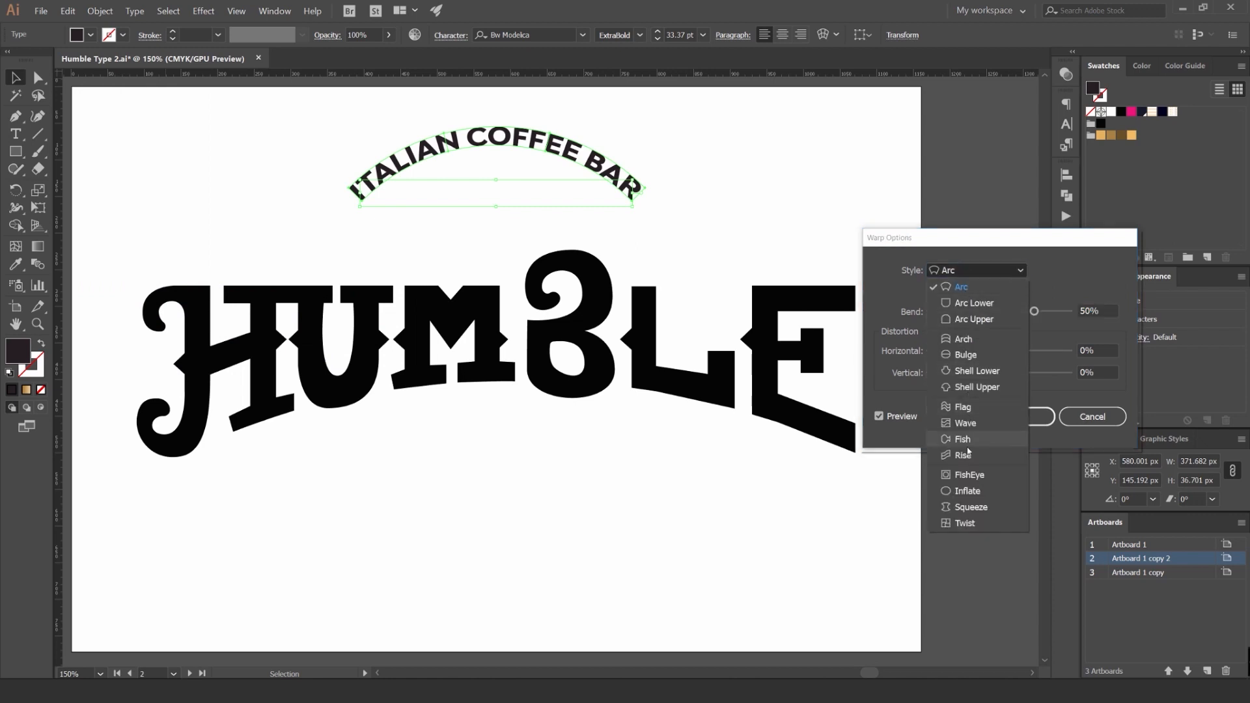
pyautogui.click(969, 286)
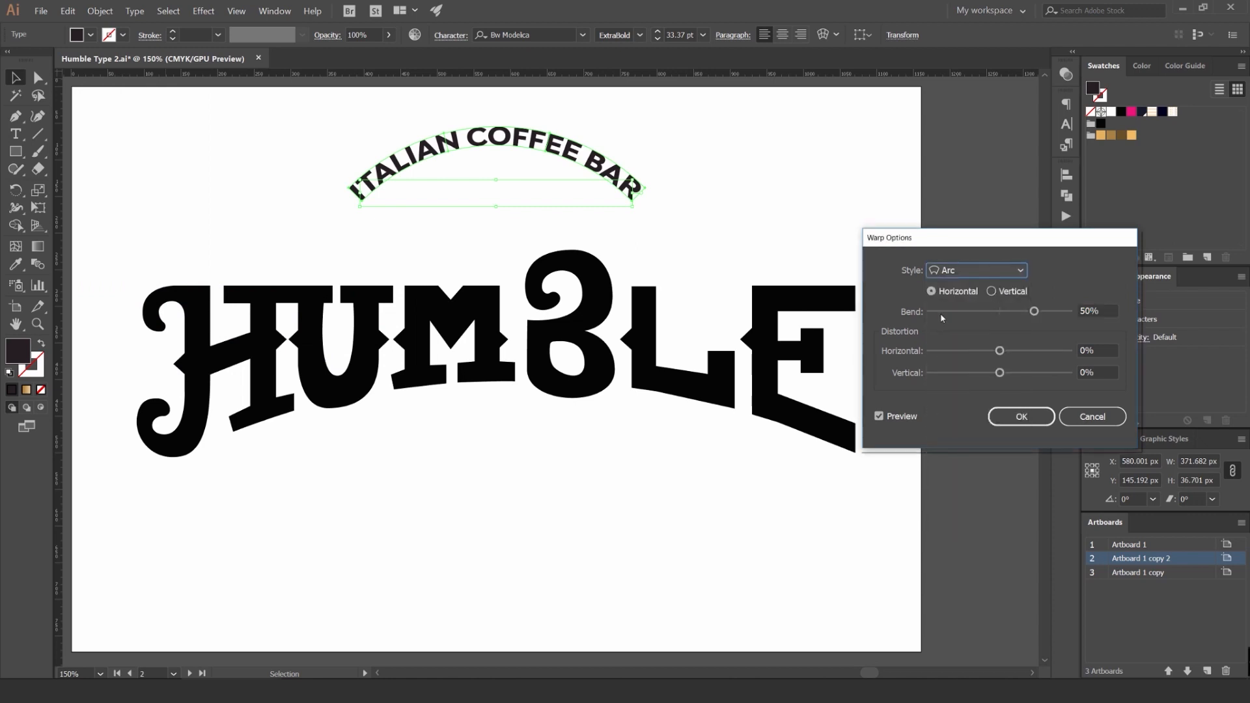
pyautogui.moveTo(1020, 316)
pyautogui.mouseDown()
pyautogui.moveTo(969, 313)
pyautogui.moveTo(1024, 312)
pyautogui.mouseUp()
pyautogui.click(991, 291)
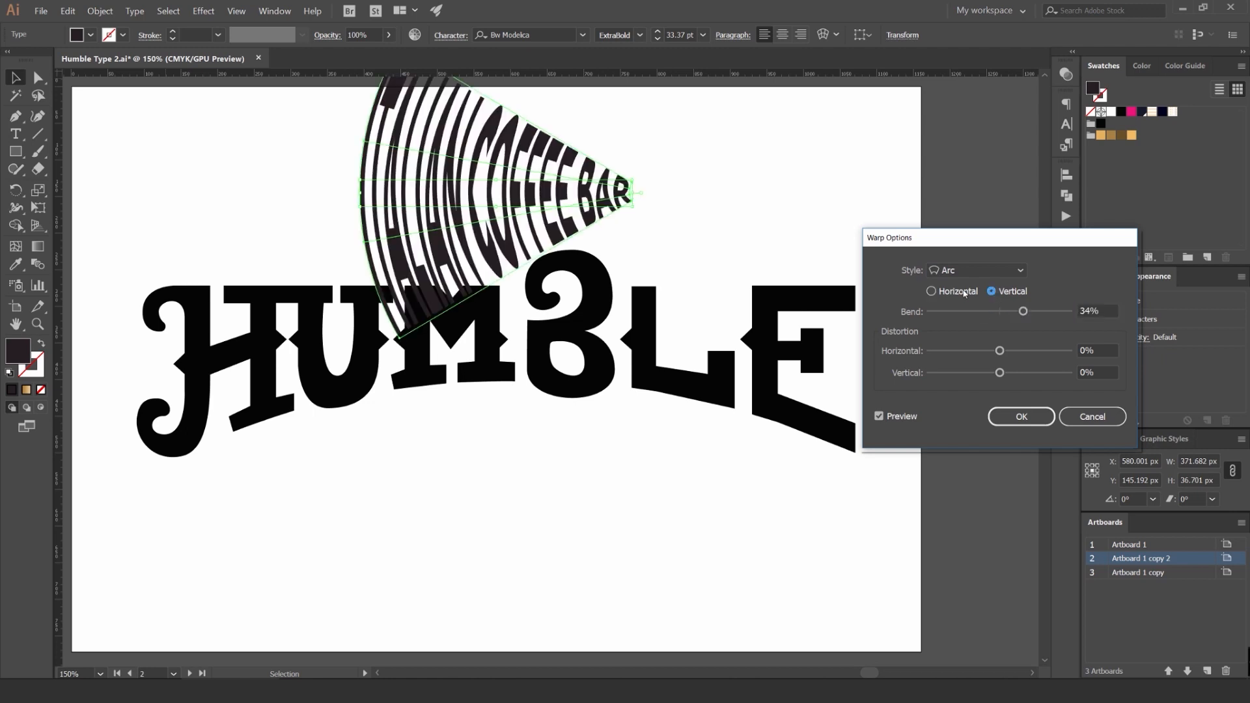
pyautogui.click(931, 292)
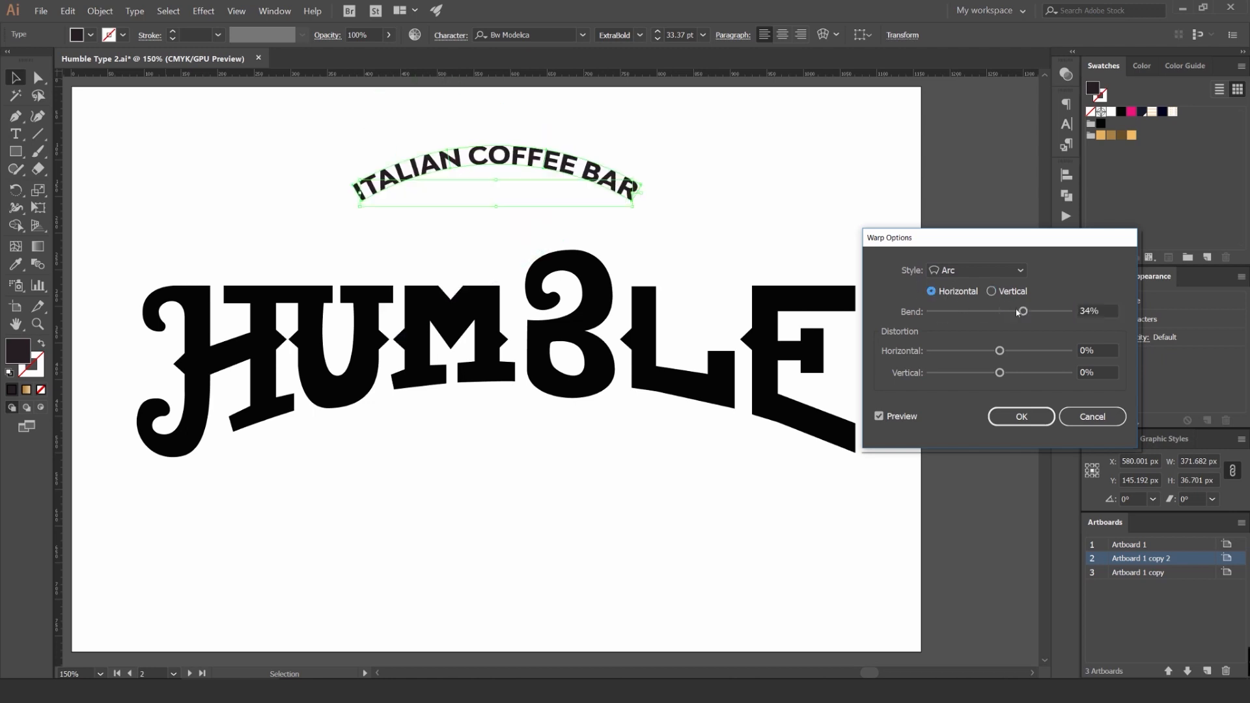
pyautogui.moveTo(1018, 313); pyautogui.dragTo(1019, 314)
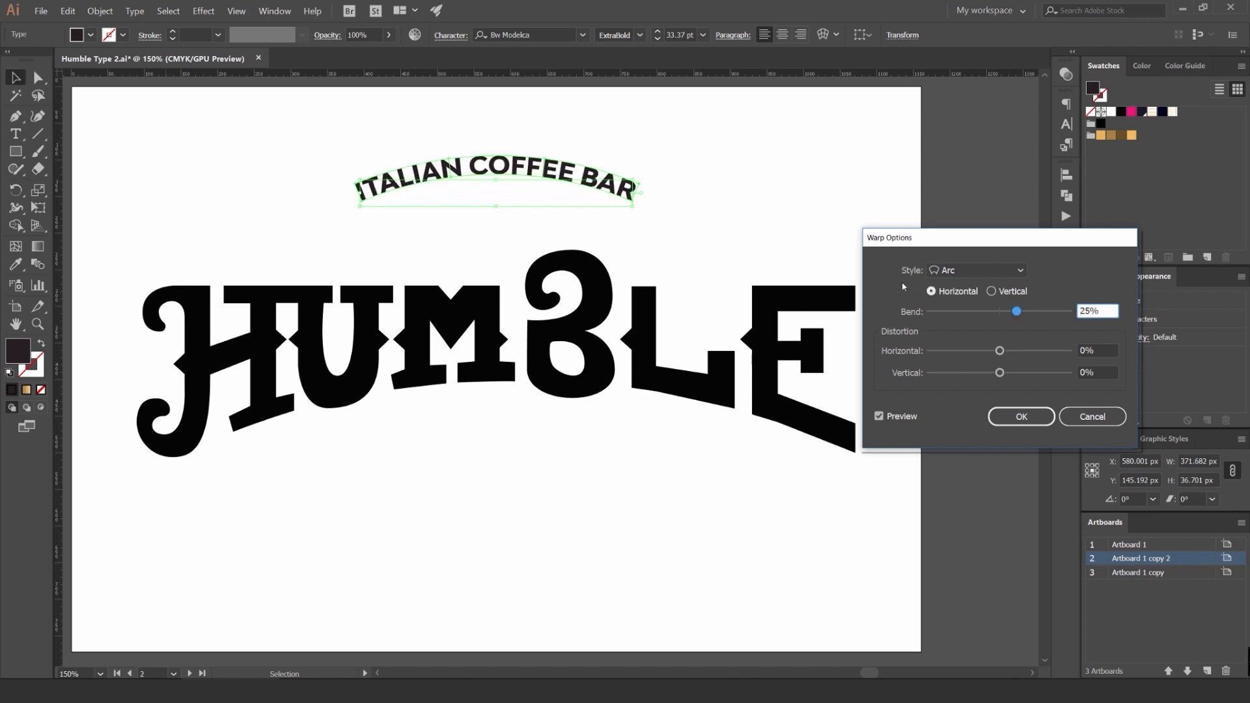
pyautogui.click(1022, 417)
# Step: Scale the arched ITALIAN COFFEE BAR text up to about 433 px wide above the HUMBLE lettering
pyautogui.moveTo(588, 182); pyautogui.dragTo(657, 170)
pyautogui.click(698, 164)
pyautogui.scroll(-2, 699, 166)
pyautogui.scroll(2, 692, 167)
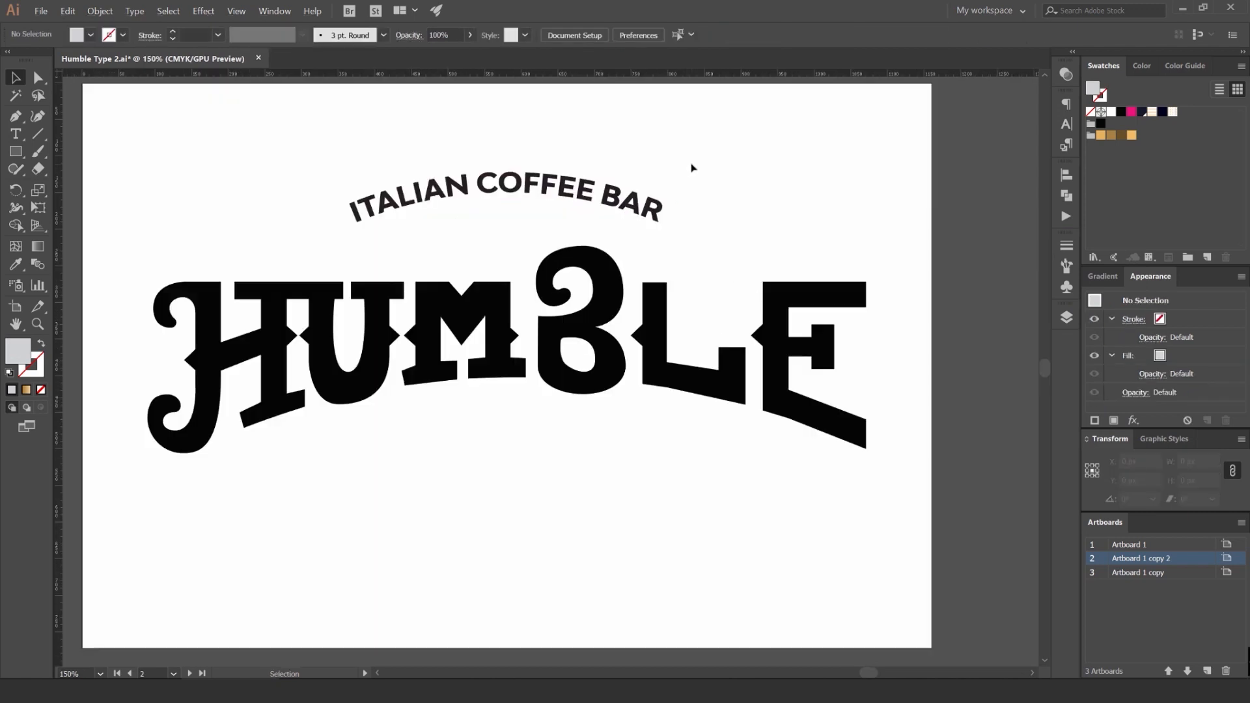
# Step: Add a 12 pt Bw Modelica ExtraBold text reading MMXVI below the HUMBLE lettering
pyautogui.moveTo(633, 272); pyautogui.dragTo(655, 238)
pyautogui.moveTo(532, 415); pyautogui.dragTo(580, 416)
pyautogui.press('t')
pyautogui.click(549, 429)
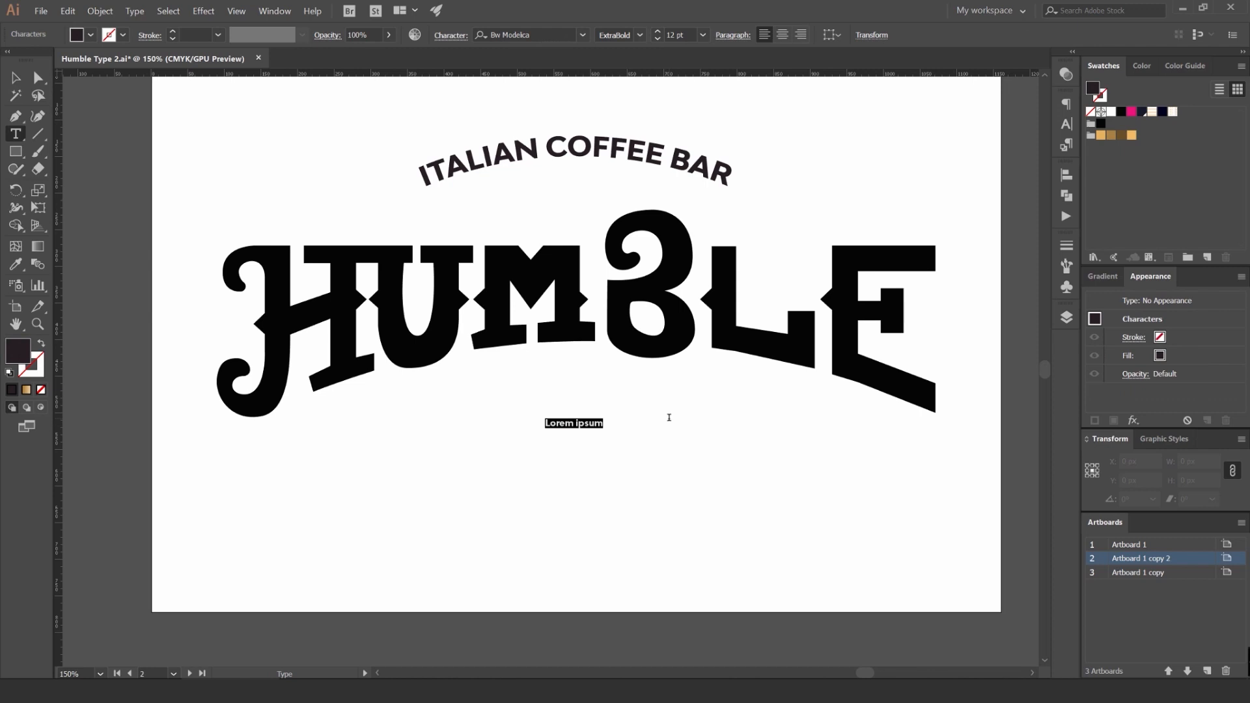
pyautogui.write('mmxvi')
pyautogui.moveTo(578, 423); pyautogui.dragTo(510, 423)
pyautogui.write('MMXVI')
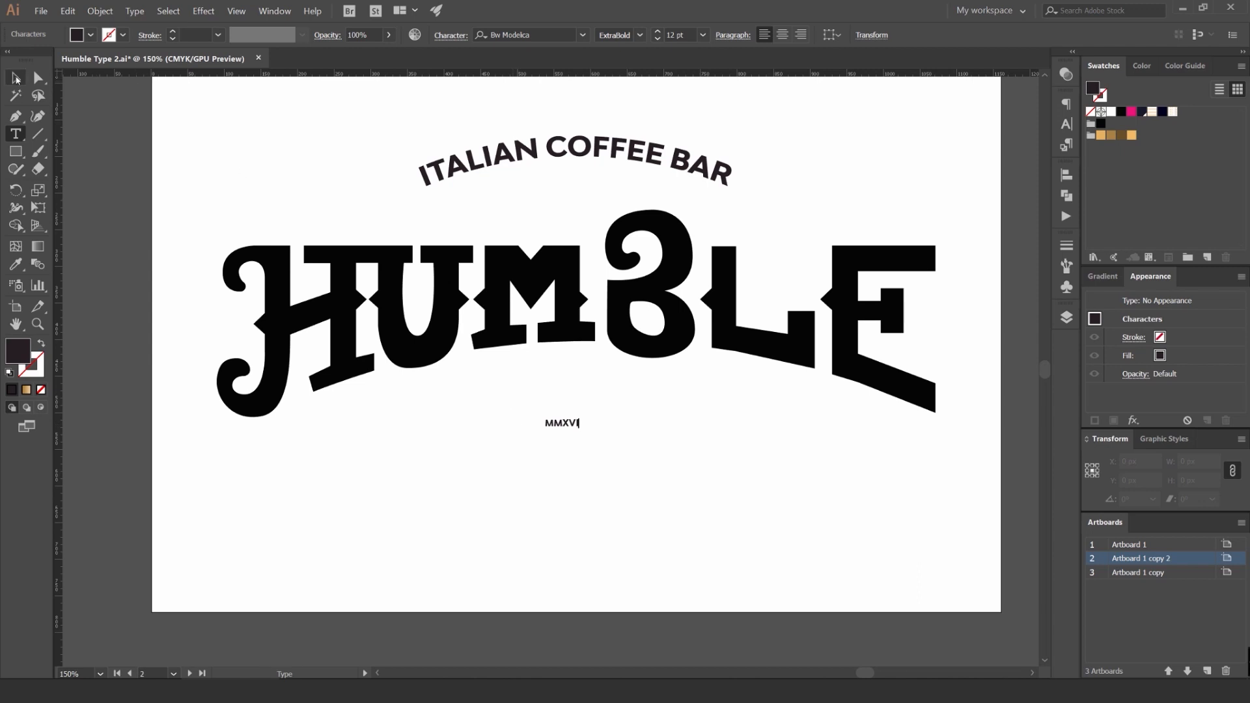
# Step: Scale the MMXVI text up to several times its size beneath the HUMBLE lettering
pyautogui.click(16, 78)
pyautogui.click(511, 307)
pyautogui.click(577, 422)
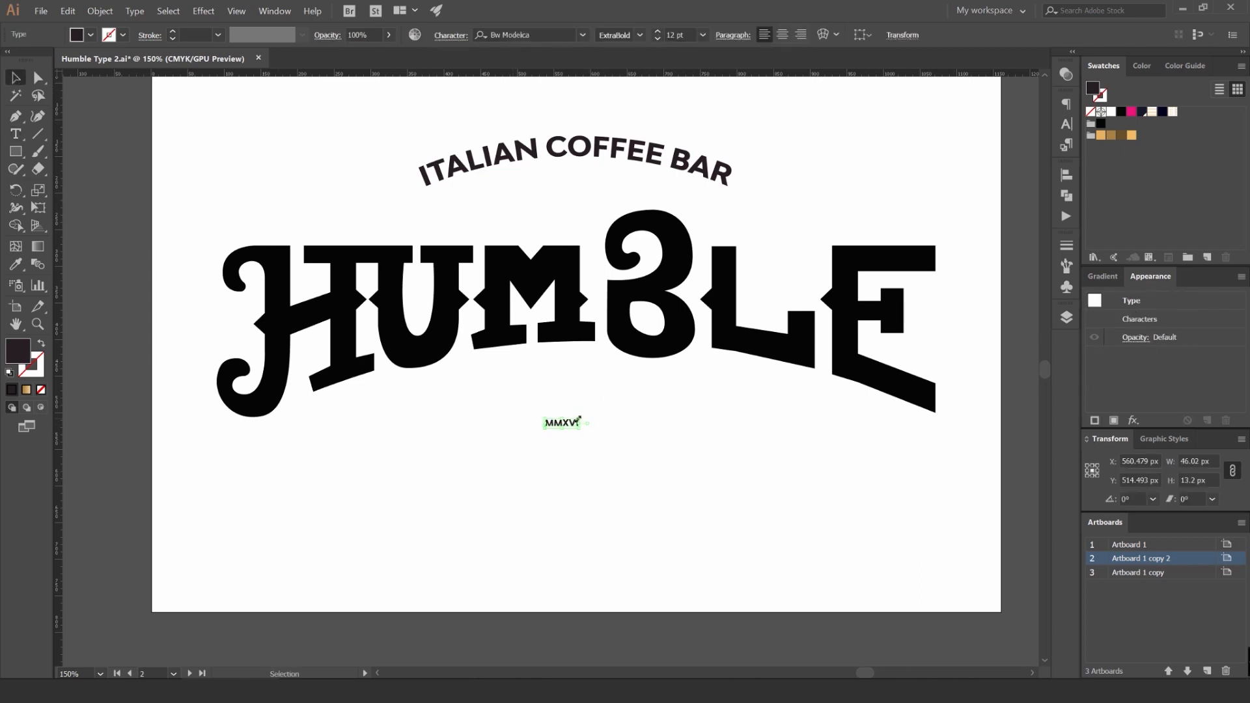
pyautogui.moveTo(579, 418); pyautogui.dragTo(630, 400)
pyautogui.click(661, 455)
pyautogui.scroll(1, 661, 457)
pyautogui.scroll(-1, 572, 452)
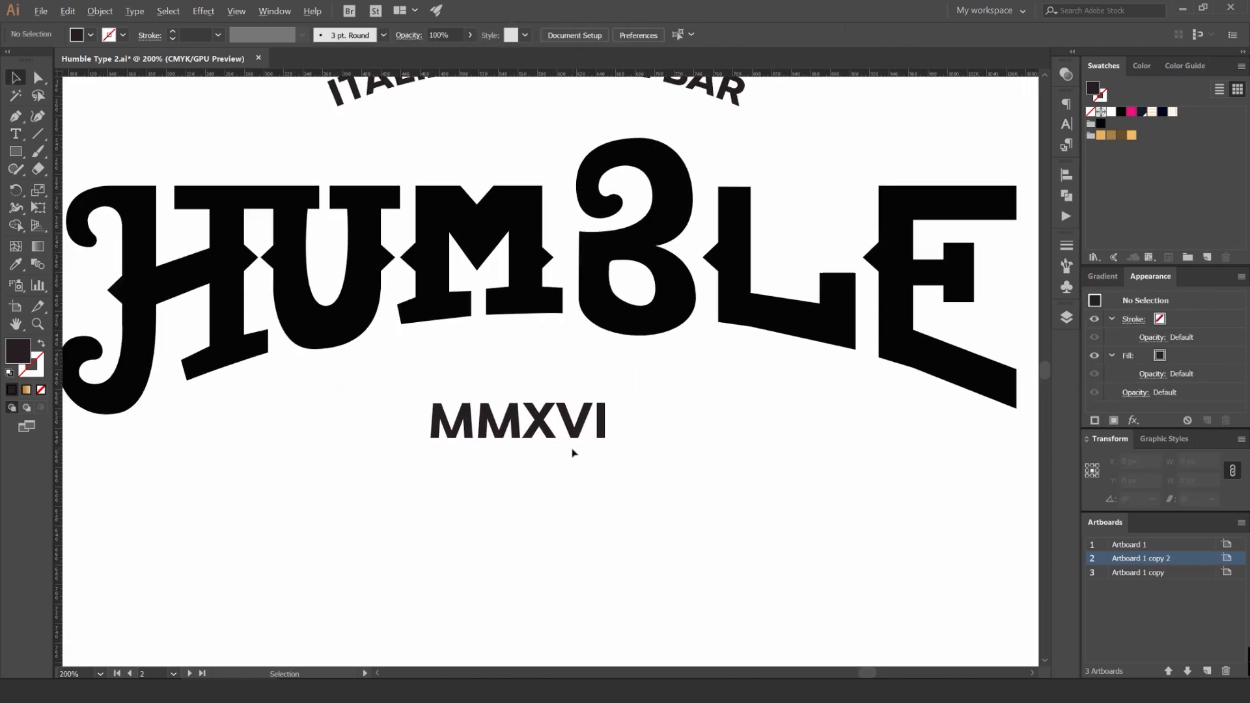
# Step: Align the MMXVI text horizontally to the centre of the arched ITALIAN COFFEE BAR text
pyautogui.moveTo(552, 433); pyautogui.dragTo(605, 423)
pyautogui.keyDown('shift'); pyautogui.click(615, 165); pyautogui.keyUp('shift')
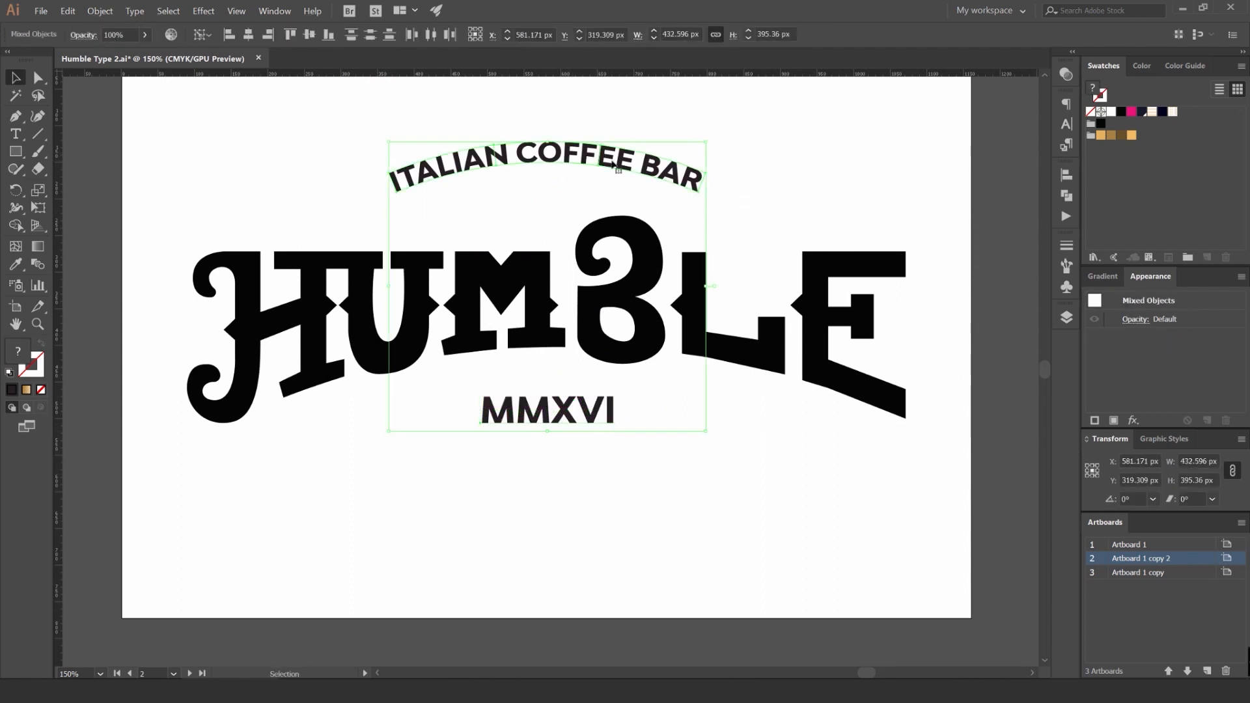
pyautogui.press('i')
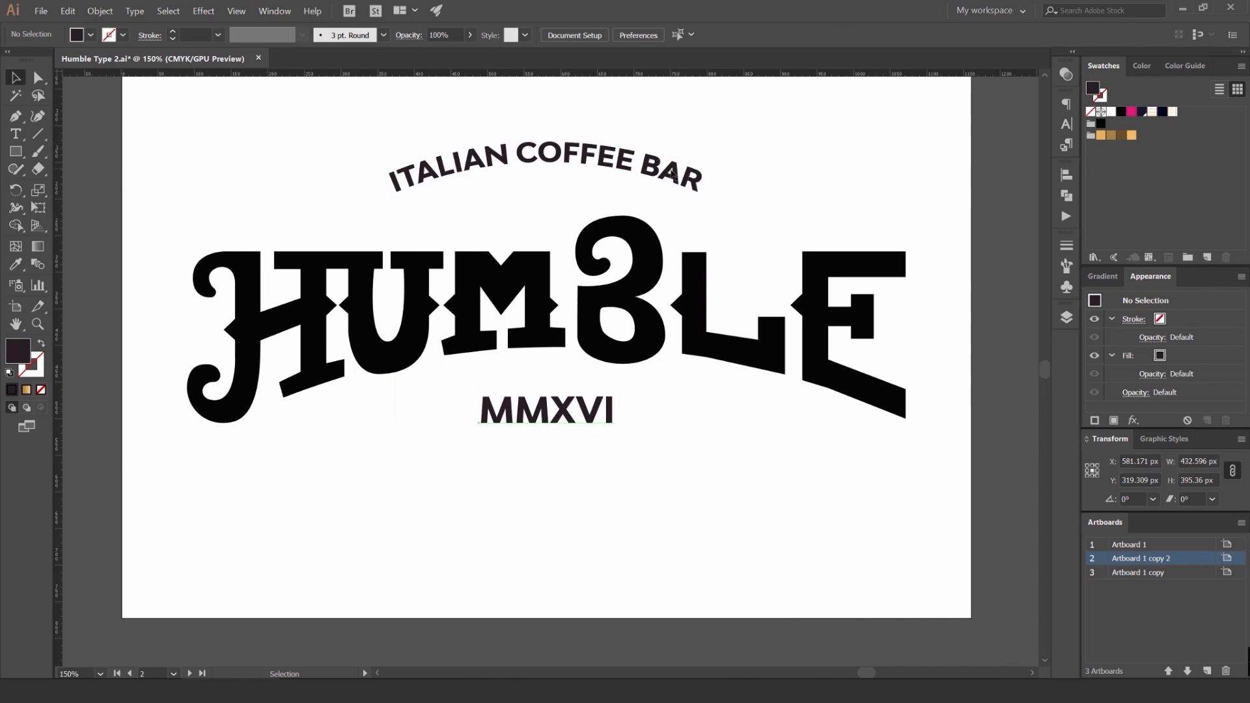
pyautogui.click(604, 164)
pyautogui.press('v')
pyautogui.click(618, 402)
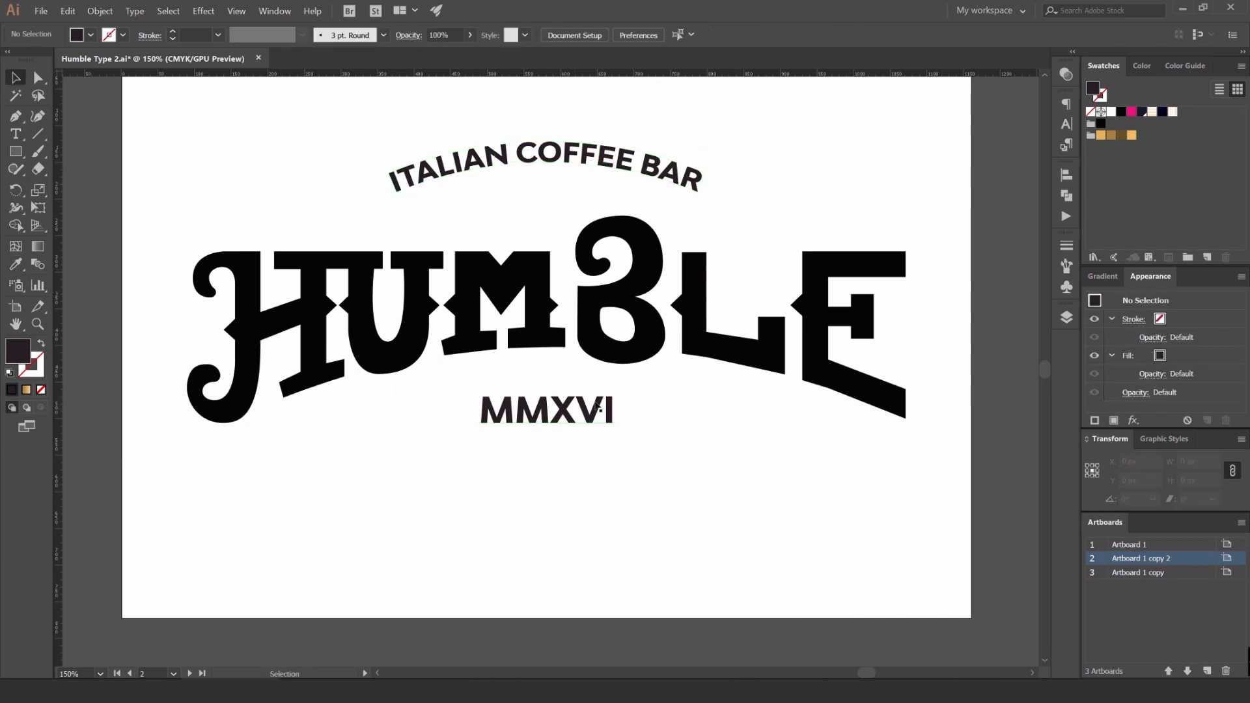
# Step: Move the MMXVI text between the arched tagline and the HUMBLE lettering and scale it down to about 25 pt
pyautogui.scroll(-1, 598, 407)
pyautogui.scroll(2, 598, 407)
pyautogui.moveTo(598, 407); pyautogui.dragTo(565, 163)
pyautogui.click(642, 163)
pyautogui.scroll(-3, 643, 162)
pyautogui.click(614, 160)
pyautogui.scroll(1, 611, 162)
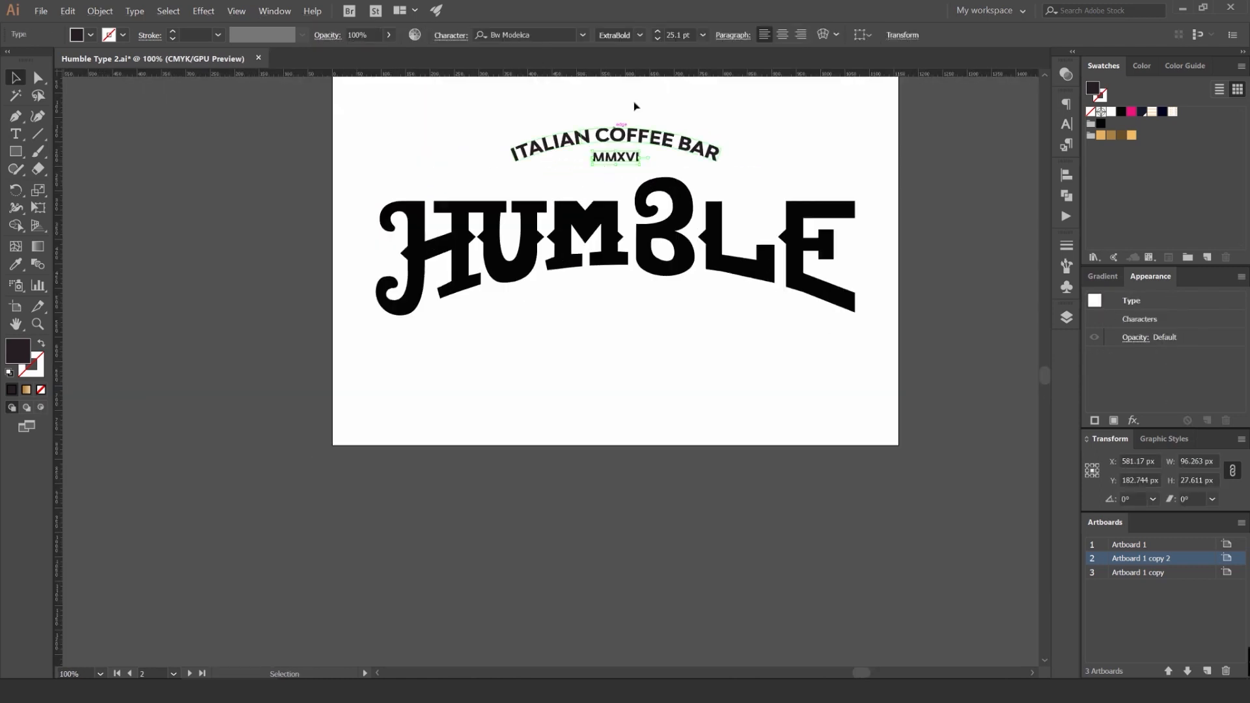
# Step: Apply the HUMBLE lettering's black to the MMXVI text by sampling it with the Eyedropper
pyautogui.moveTo(634, 103); pyautogui.dragTo(602, 160)
pyautogui.press('i')
pyautogui.click(681, 203)
pyautogui.press('v')
# Step: Scale the arched tagline and the MMXVI text up together, bringing MMXVI to about 30 pt
pyautogui.moveTo(631, 99); pyautogui.dragTo(589, 164)
pyautogui.moveTo(695, 163); pyautogui.dragTo(726, 160)
pyautogui.click(747, 155)
pyautogui.scroll(-2, 599, 204)
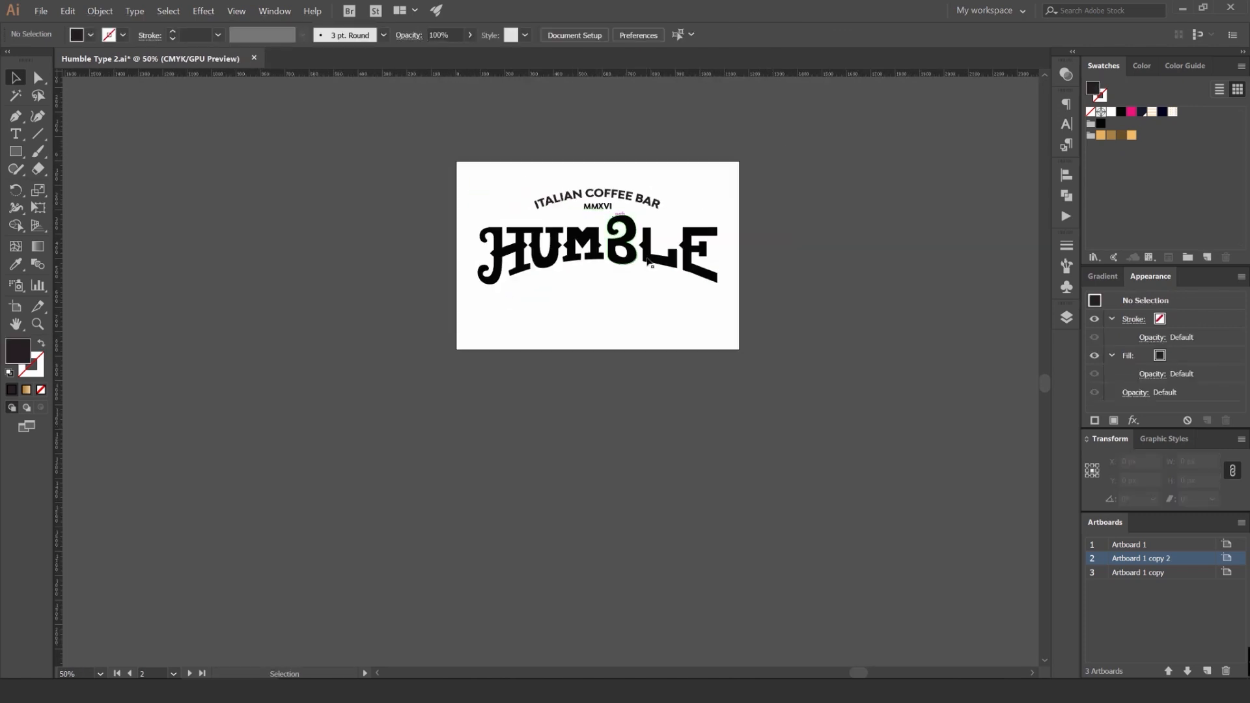
pyautogui.scroll(1, 483, 270)
pyautogui.moveTo(493, 267); pyautogui.dragTo(406, 271)
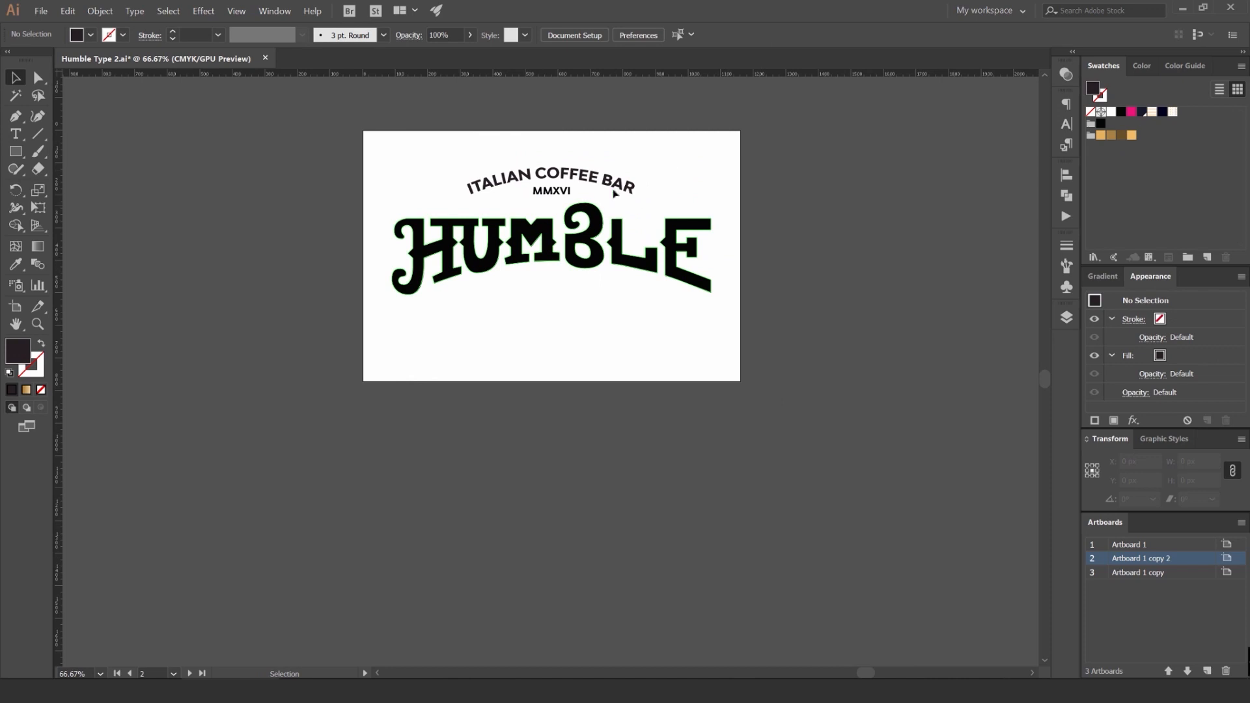
pyautogui.scroll(1, 649, 180)
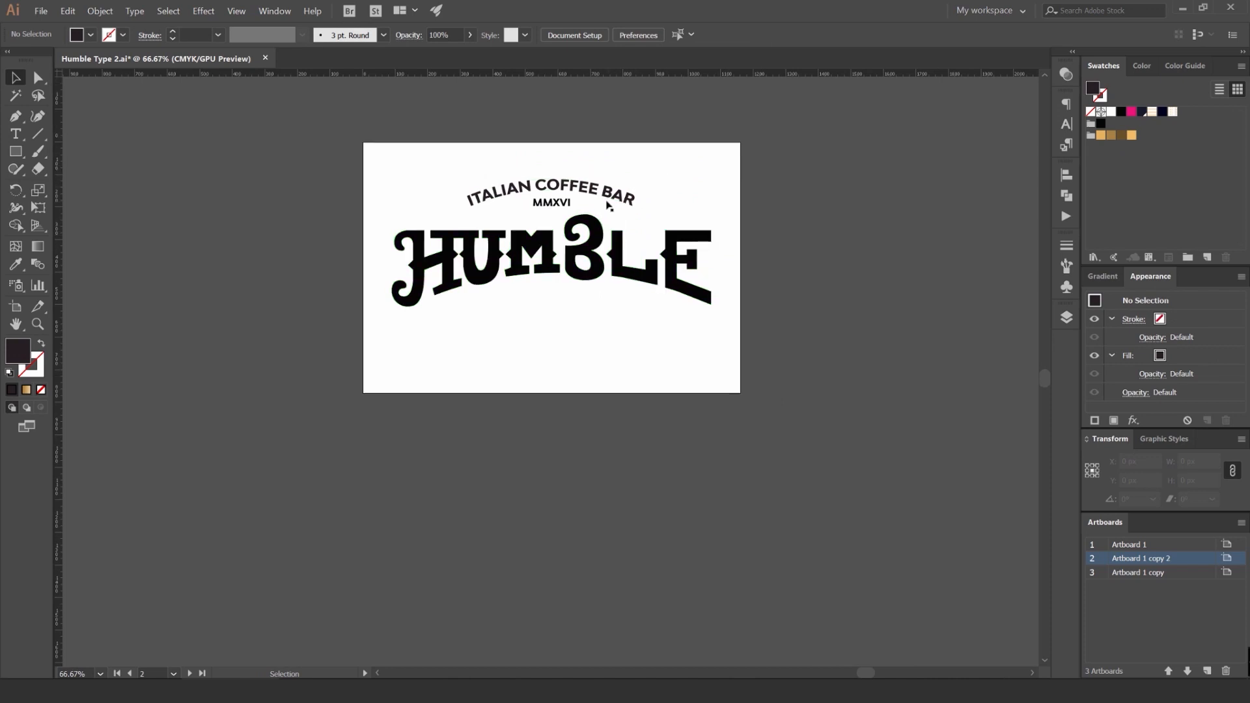
pyautogui.scroll(3, 560, 203)
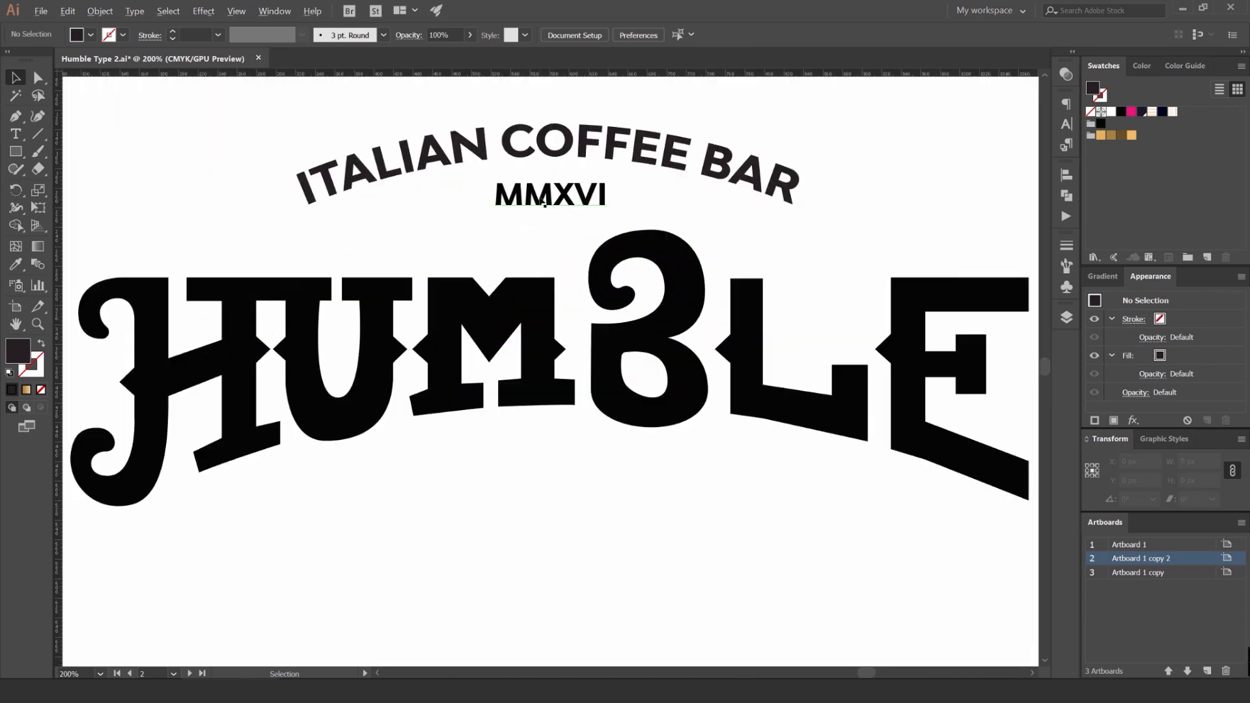
pyautogui.scroll(2, 544, 204)
pyautogui.scroll(-3, 599, 196)
pyautogui.scroll(-1, 607, 231)
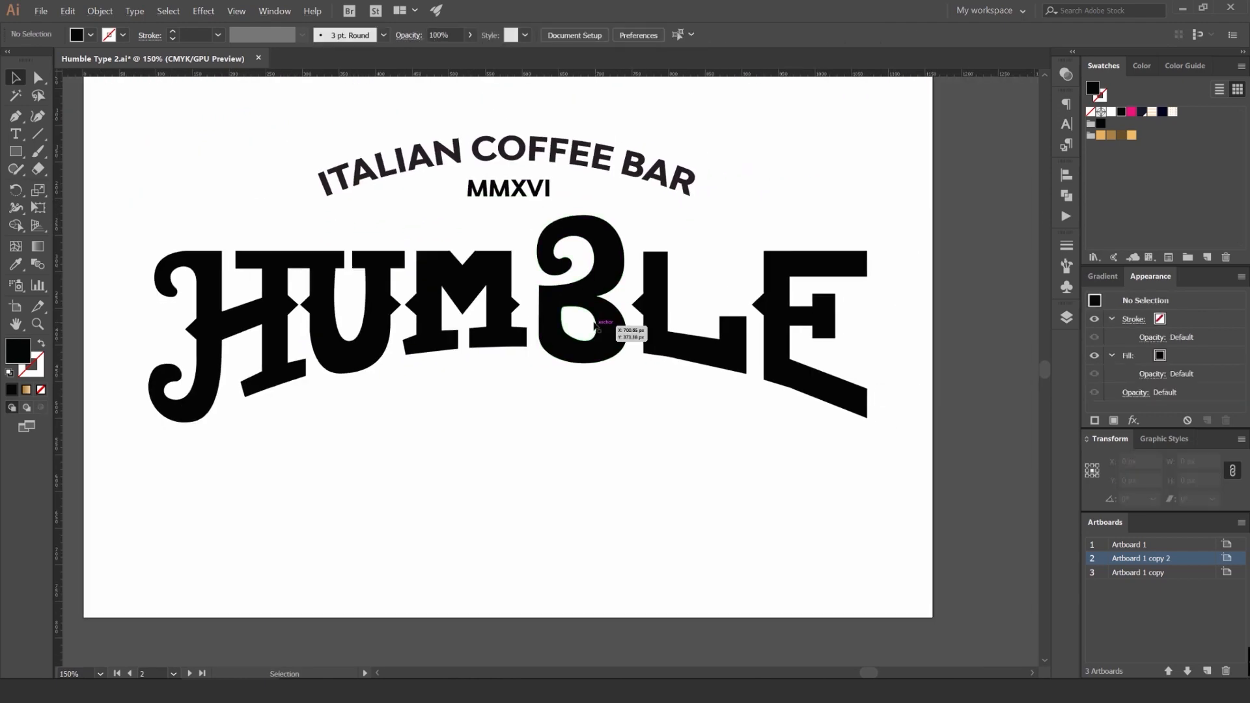
# Step: Switch to Chrome and search Google for MMXVI in a new tab, then leave the browser
pyautogui.click(520, 192)
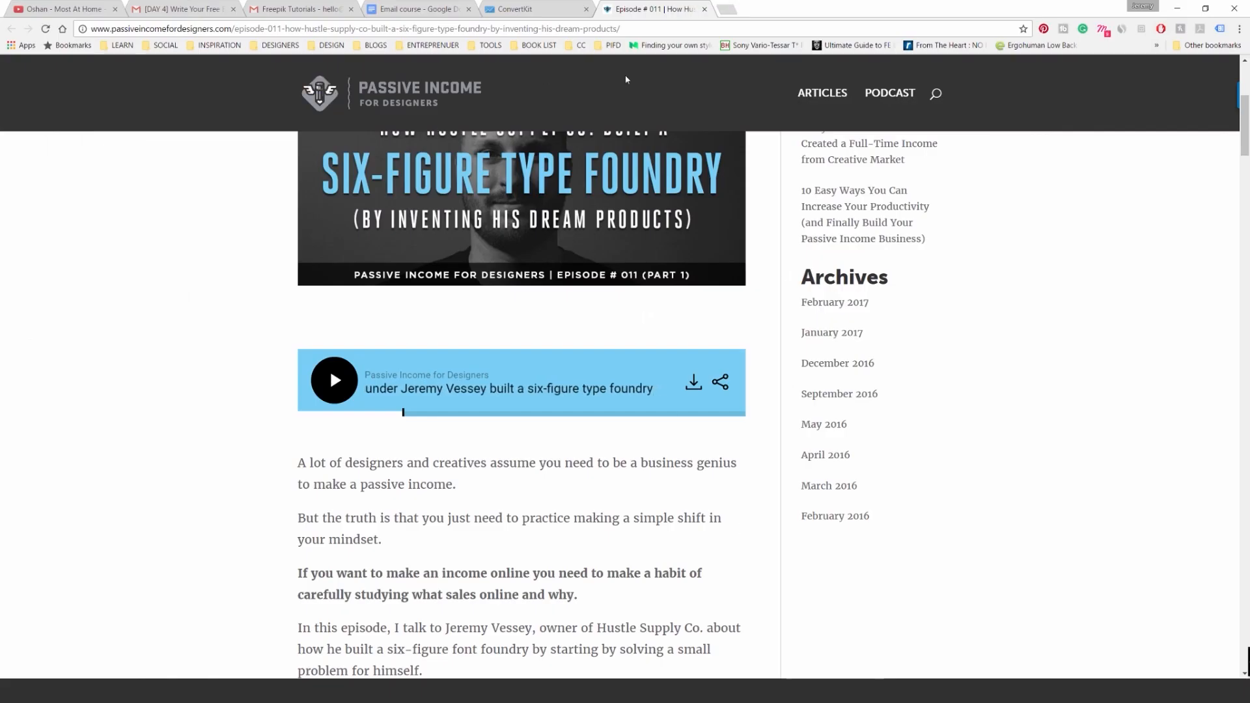
pyautogui.click(719, 9)
pyautogui.write('MMXVI')
pyautogui.press('Return')
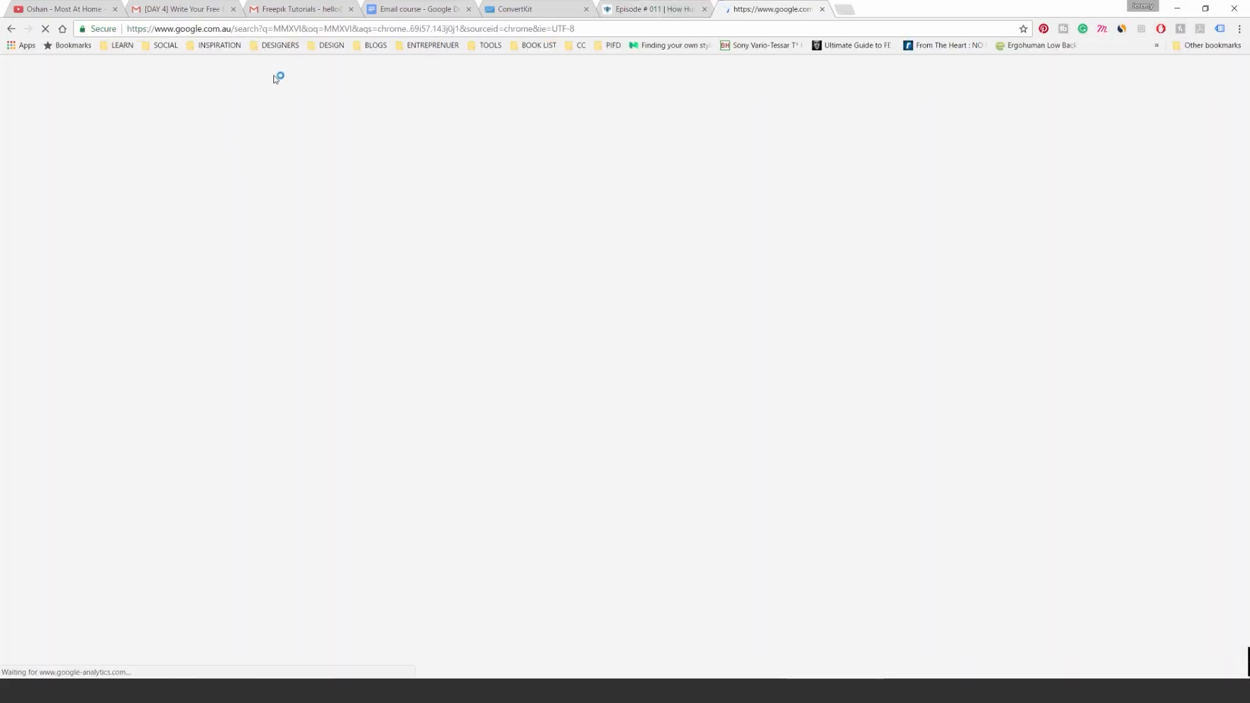
pyautogui.click(1177, 8)
# Step: Duplicate the MMXVI text and place the copy below the HUMBLE lettering
pyautogui.click(547, 190)
pyautogui.click(16, 78)
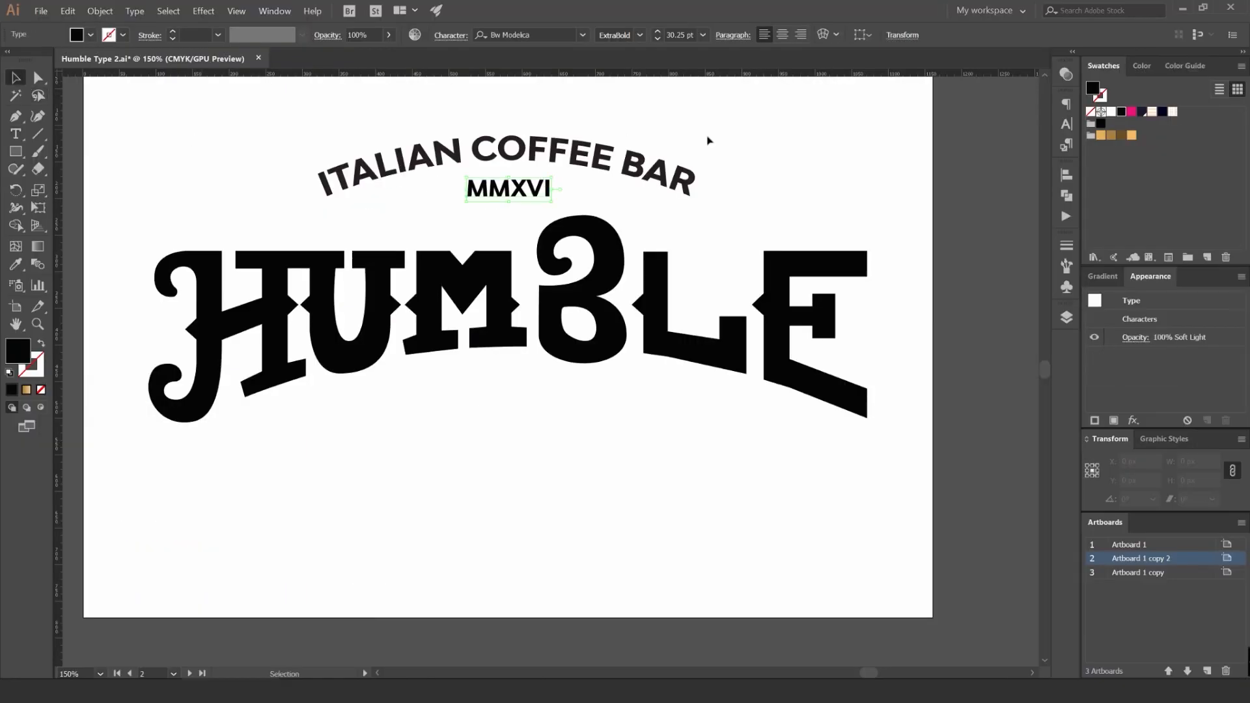
pyautogui.click(712, 141)
pyautogui.moveTo(733, 161); pyautogui.dragTo(839, 163)
pyautogui.moveTo(687, 171); pyautogui.dragTo(630, 351)
pyautogui.scroll(1, 569, 376)
pyautogui.scroll(1, 568, 375)
pyautogui.scroll(-2, 576, 349)
pyautogui.scroll(1, 667, 346)
pyautogui.click(738, 331)
# Step: Replace the lower MMXVI copy's wording with SYDNEY, DOWNTOWN
pyautogui.press('t')
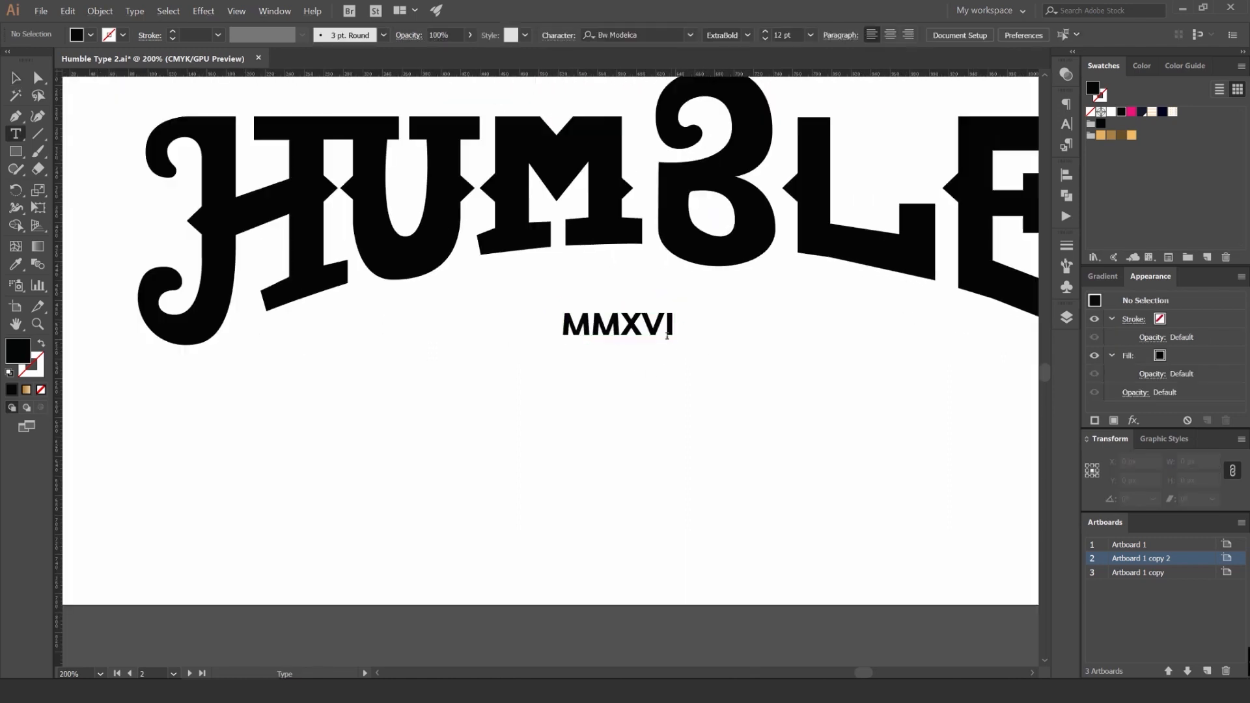
pyautogui.click(665, 330)
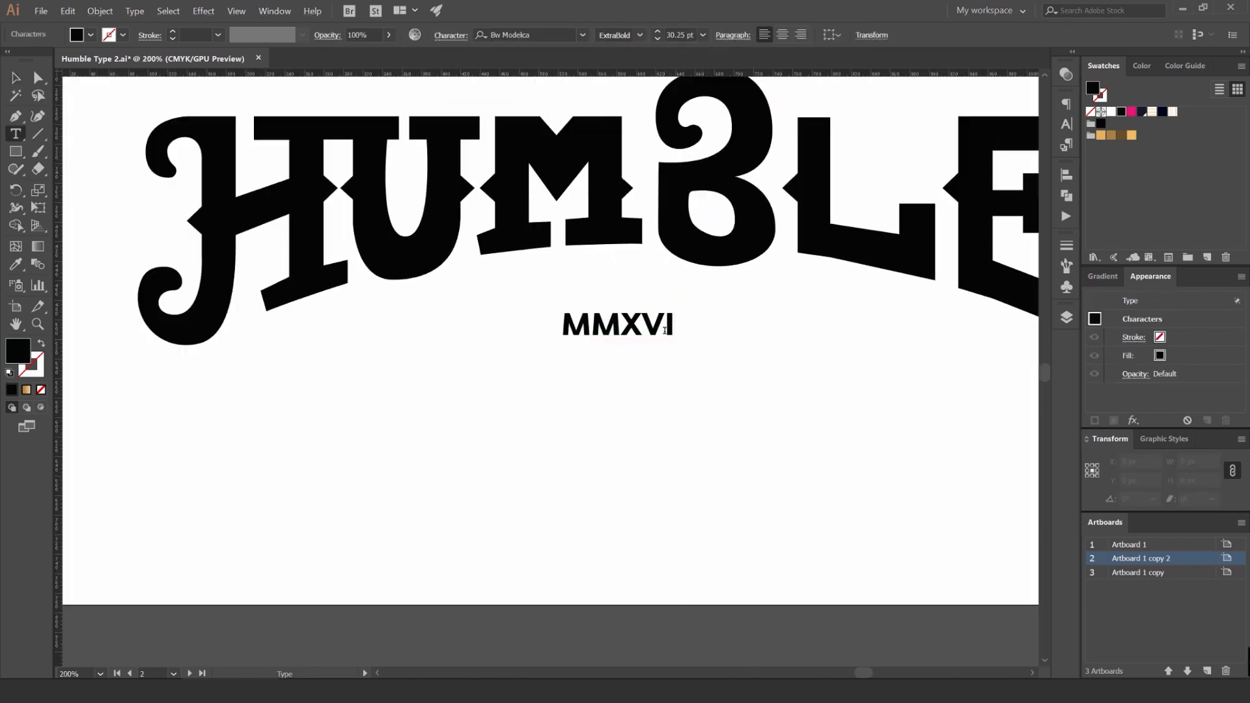
pyautogui.press('BackSpace')
pyautogui.press('BackSpace')
pyautogui.press('BackSpace')
pyautogui.press('BackSpace')
pyautogui.press('BackSpace')
pyautogui.write('S')
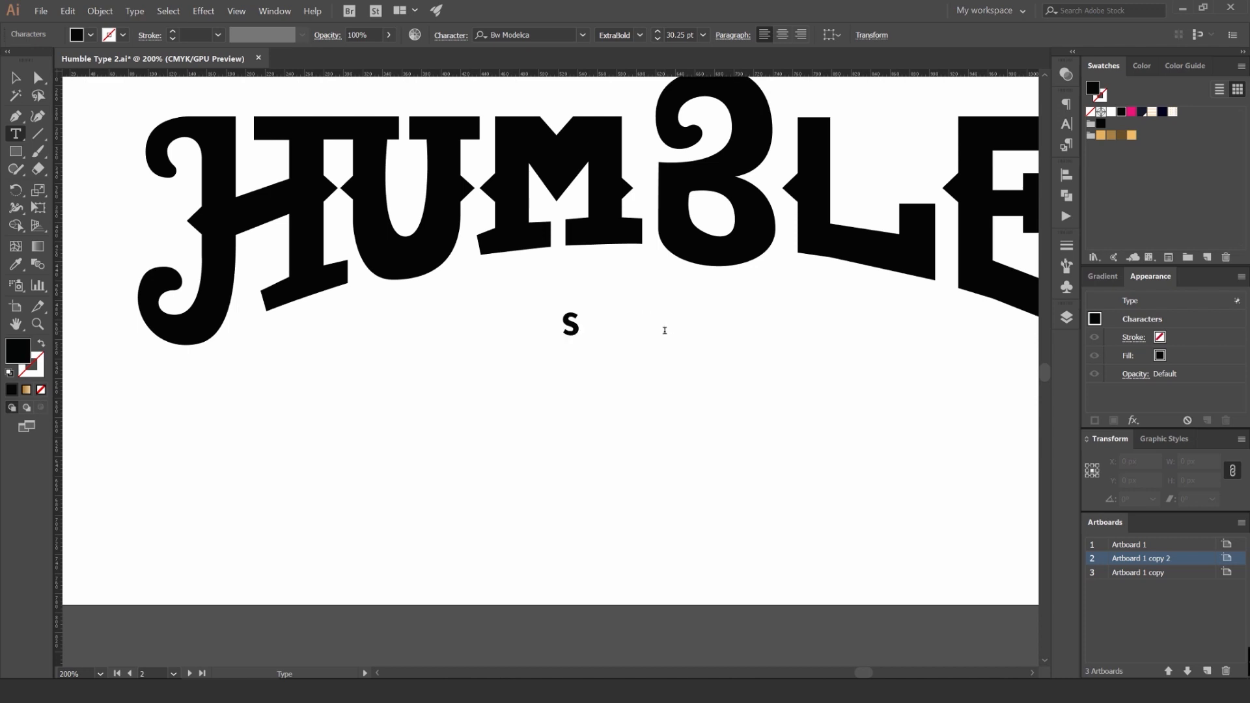
pyautogui.press('BackSpace')
pyautogui.write('s')
pyautogui.press('BackSpace')
pyautogui.write('SYDNEY')
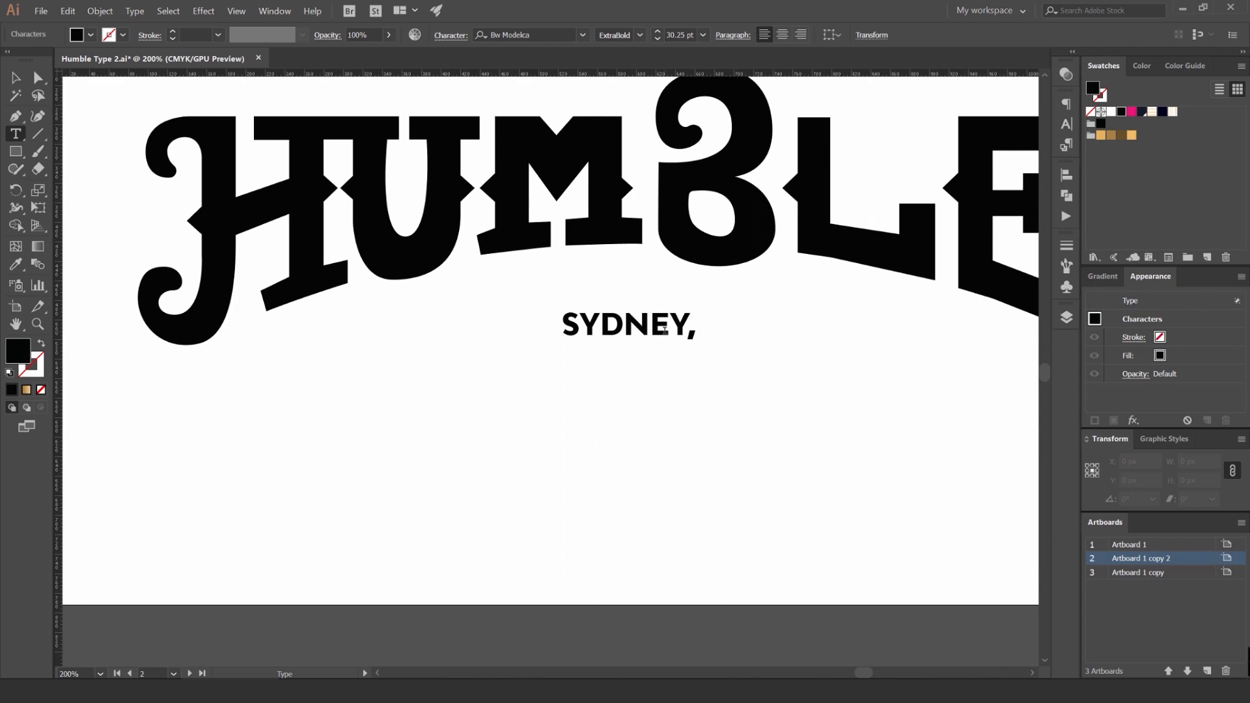
pyautogui.write(', DOWNTOWN')
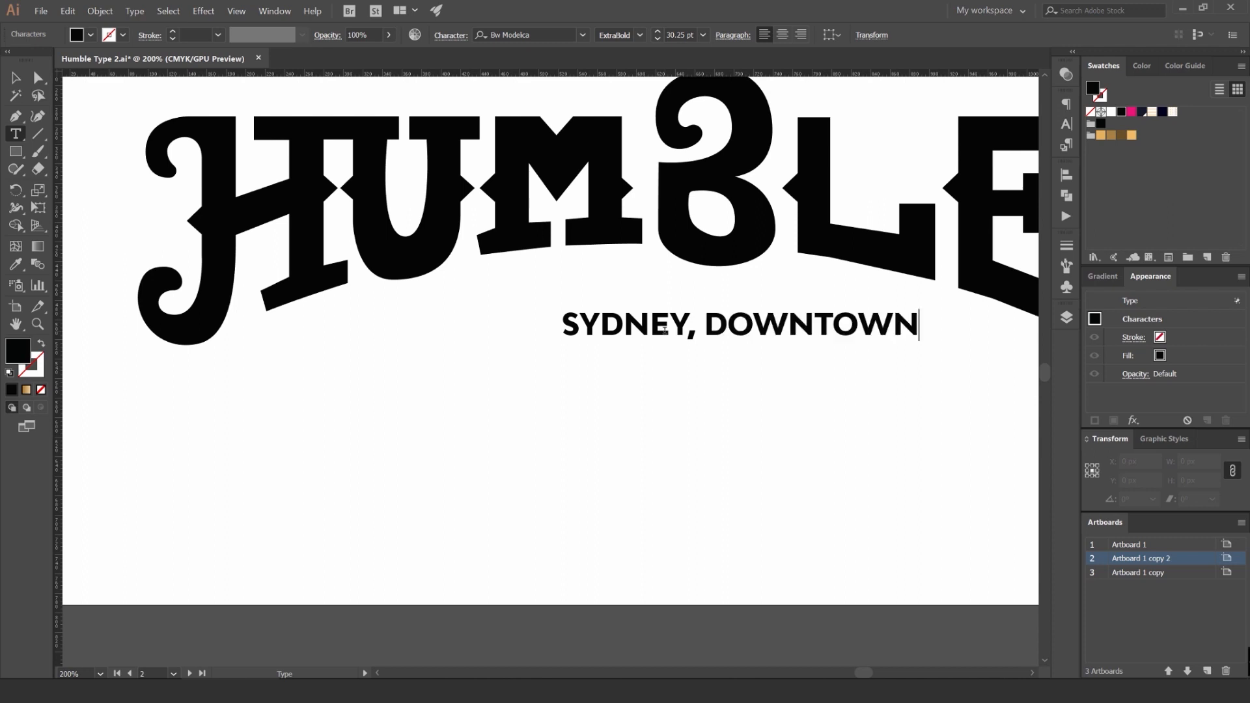
# Step: Align the SYDNEY, DOWNTOWN text horizontally to the centre of the MMXVI text
pyautogui.click(16, 78)
pyautogui.click(560, 287)
pyautogui.moveTo(763, 320); pyautogui.dragTo(676, 317)
pyautogui.moveTo(676, 316); pyautogui.dragTo(564, 329)
pyautogui.scroll(-2, 564, 329)
pyautogui.keyDown('shift'); pyautogui.click(536, 187); pyautogui.keyUp('shift')
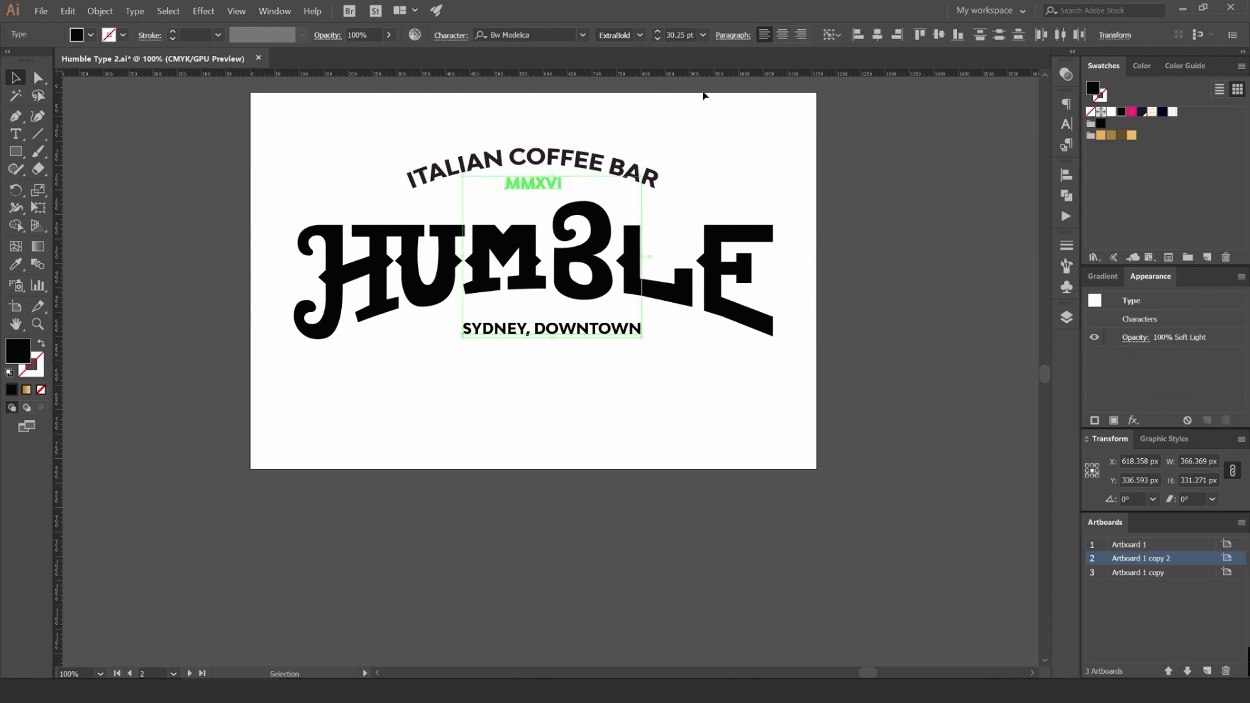
pyautogui.click(878, 36)
pyautogui.hotkey('ctrl', 'shift', 'a')
# Step: Move the SYDNEY, DOWNTOWN text slightly down from the lettering, to about Y 496 px
pyautogui.scroll(1, 551, 297)
pyautogui.moveTo(570, 345); pyautogui.dragTo(569, 352)
pyautogui.hotkey('ctrl', 'shift', 'a')
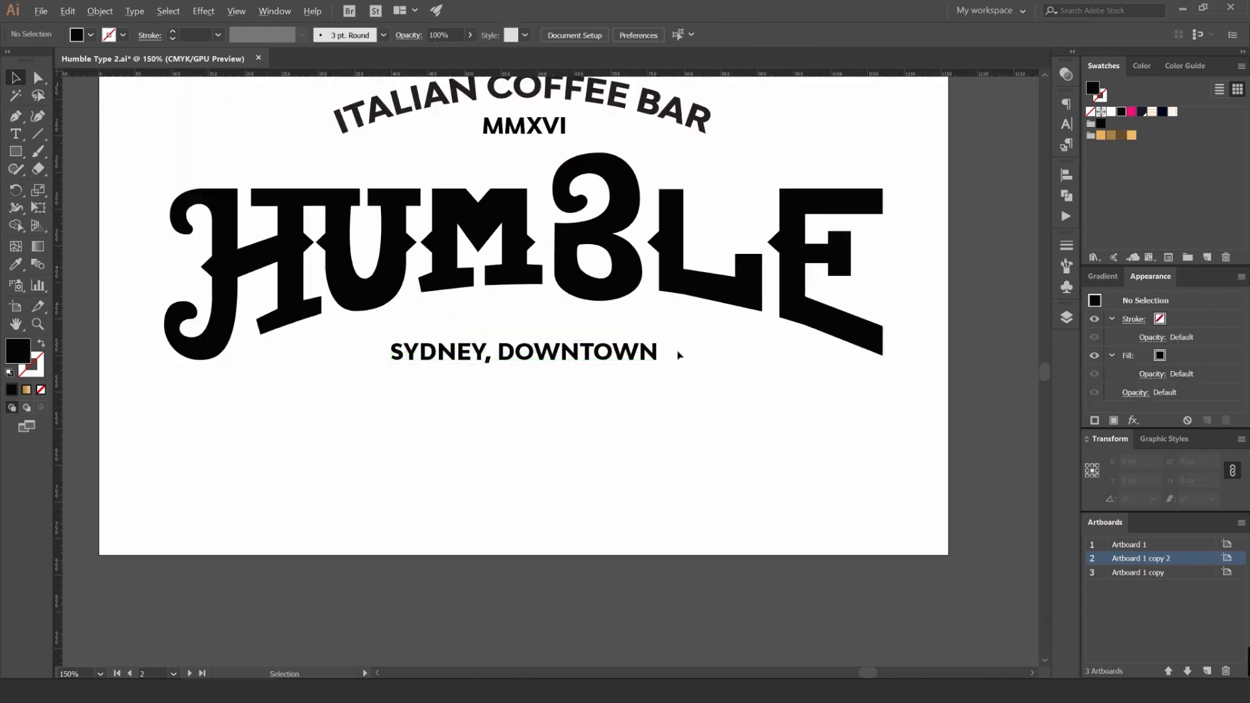
pyautogui.scroll(-2, 677, 351)
pyautogui.scroll(2, 659, 357)
# Step: Select the SYDNEY, DOWNTOWN text below the HUMBLE lettering
pyautogui.click(627, 354)
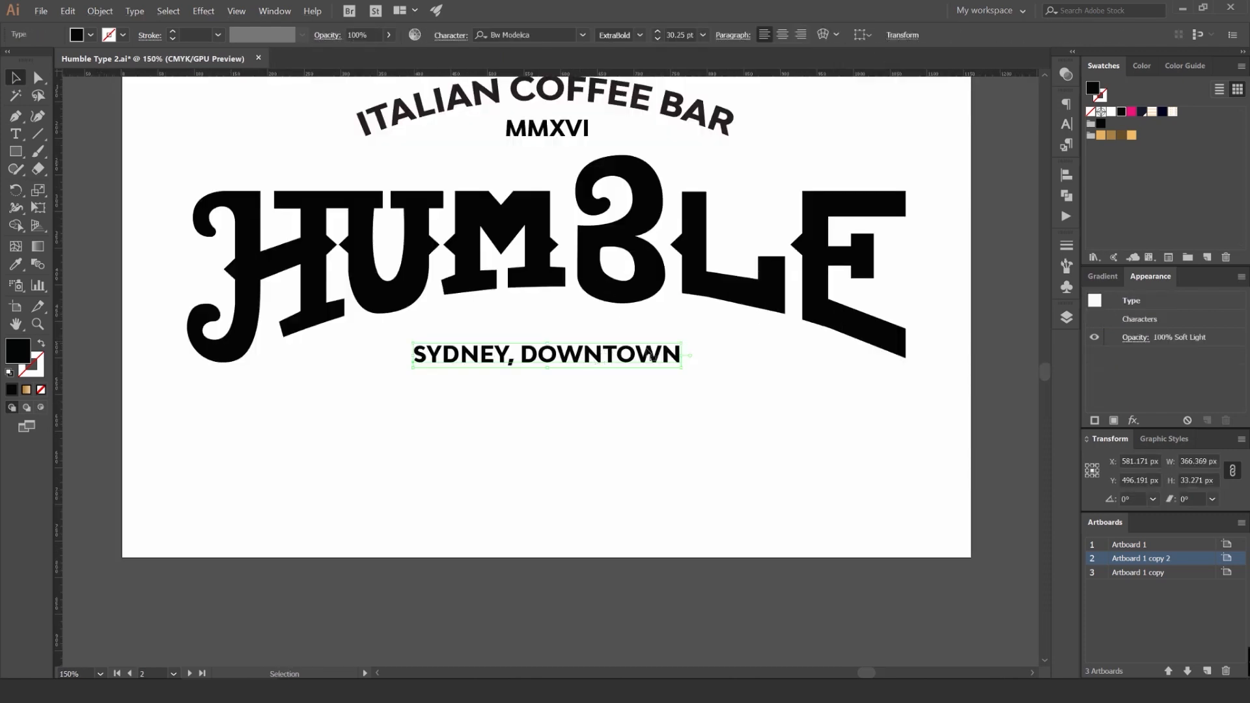
pyautogui.scroll(-1, 652, 356)
pyautogui.scroll(-1, 726, 360)
pyautogui.scroll(2, 655, 359)
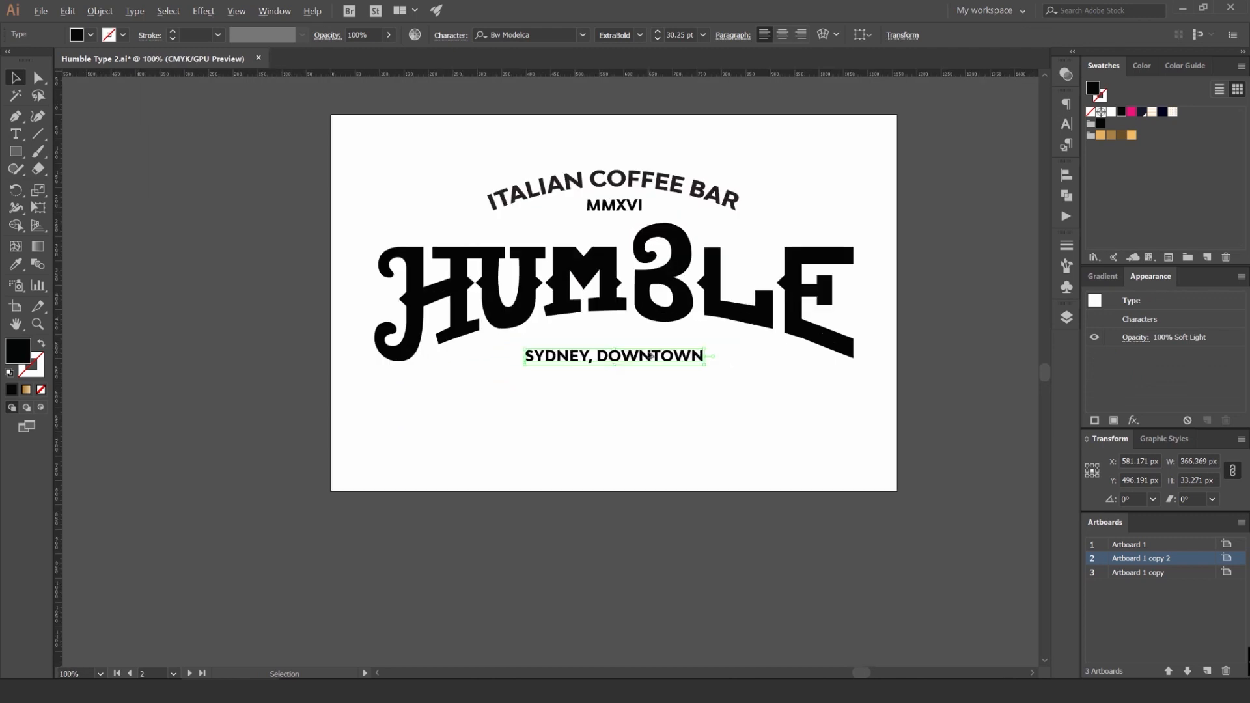
pyautogui.press('i')
pyautogui.click(690, 105)
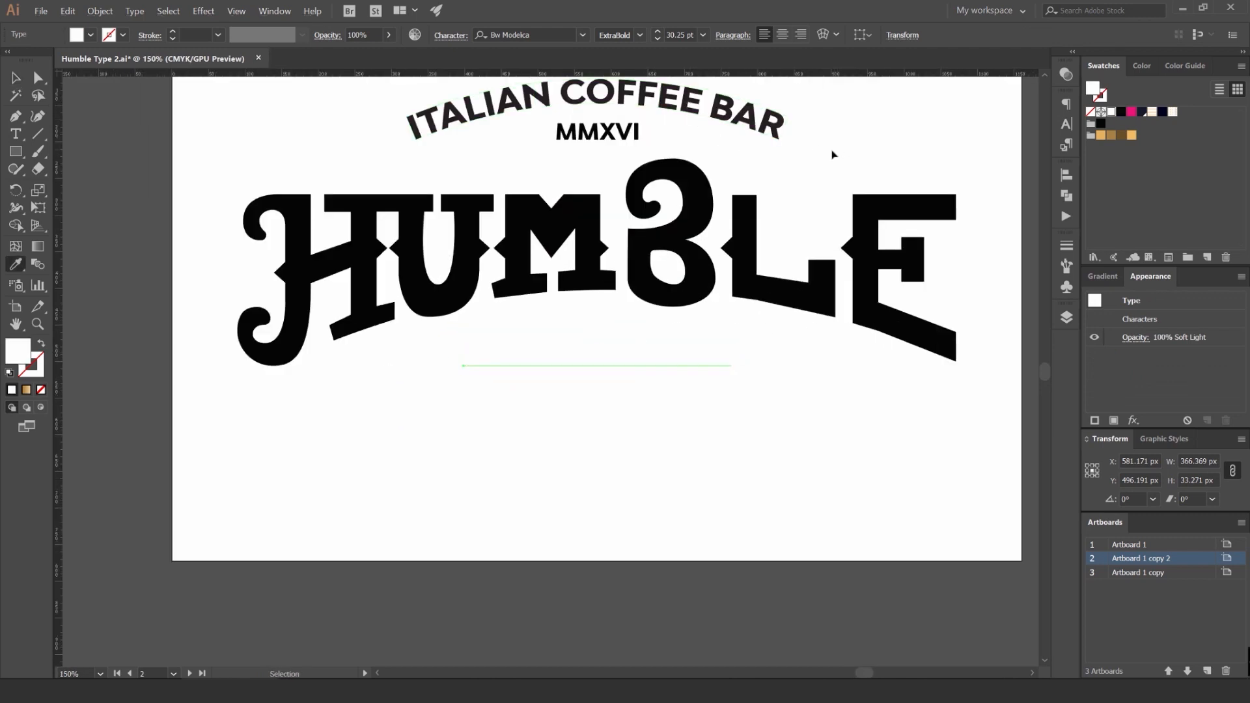
pyautogui.hotkey('ctrl', 'z')
# Step: Increase the font size of the SYDNEY, DOWNTOWN text to 36.25 pt
pyautogui.hotkey('ctrl', 'shift', '.')
pyautogui.hotkey('ctrl', 'shift', '.')
pyautogui.hotkey('ctrl', 'shift', '.')
pyautogui.hotkey('ctrl', 'shift', '.')
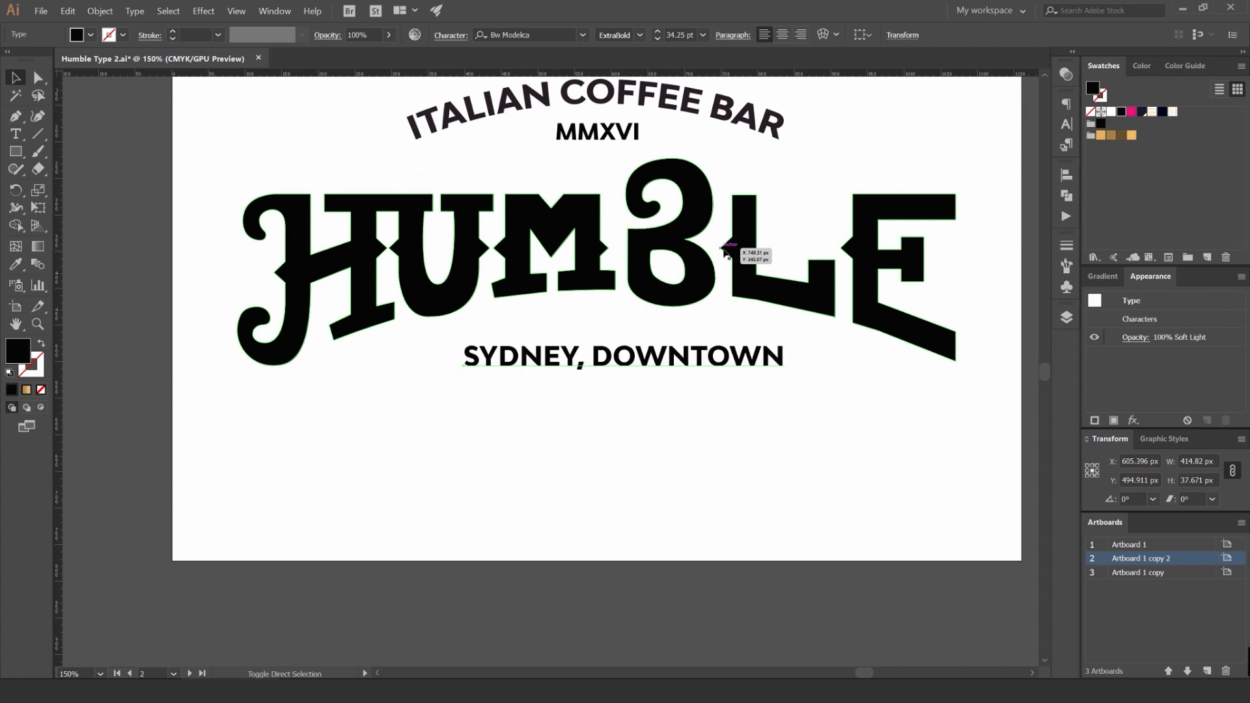
# Step: Centre the enlarged SYDNEY, DOWNTOWN text horizontally on the MMXVI text and nudge it slightly down
pyautogui.keyDown('ctrl'); pyautogui.keyDown('shift'); pyautogui.click(617, 135); pyautogui.keyUp('shift'); pyautogui.keyUp('ctrl')
pyautogui.click(675, 143)
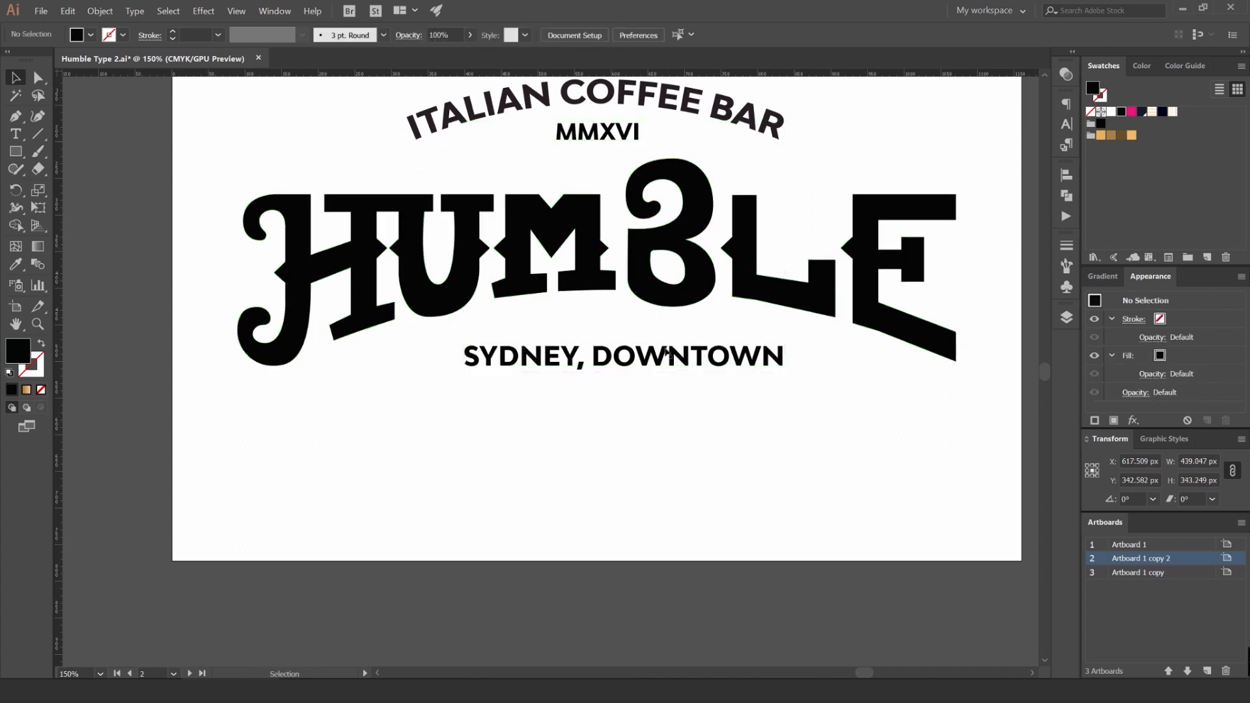
pyautogui.click(645, 356)
pyautogui.keyDown('shift'); pyautogui.click(619, 136); pyautogui.keyUp('shift')
pyautogui.click(619, 135)
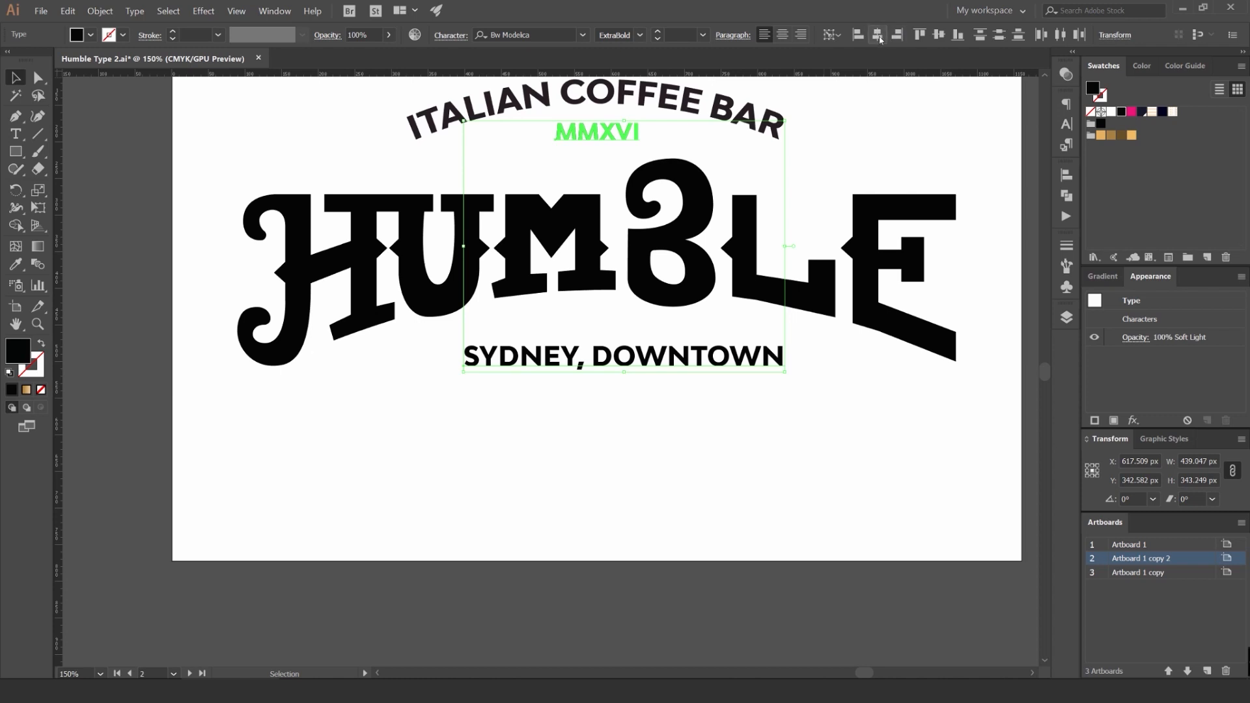
pyautogui.click(878, 35)
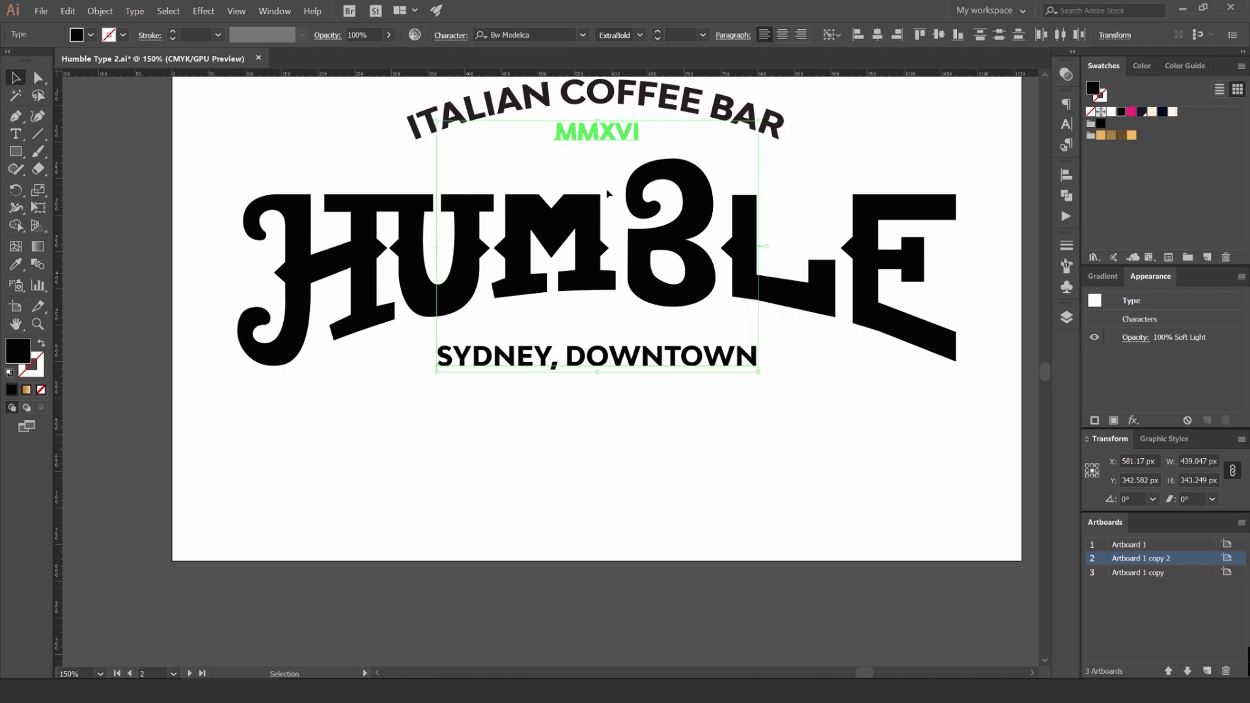
pyautogui.click(842, 138)
pyautogui.click(643, 363)
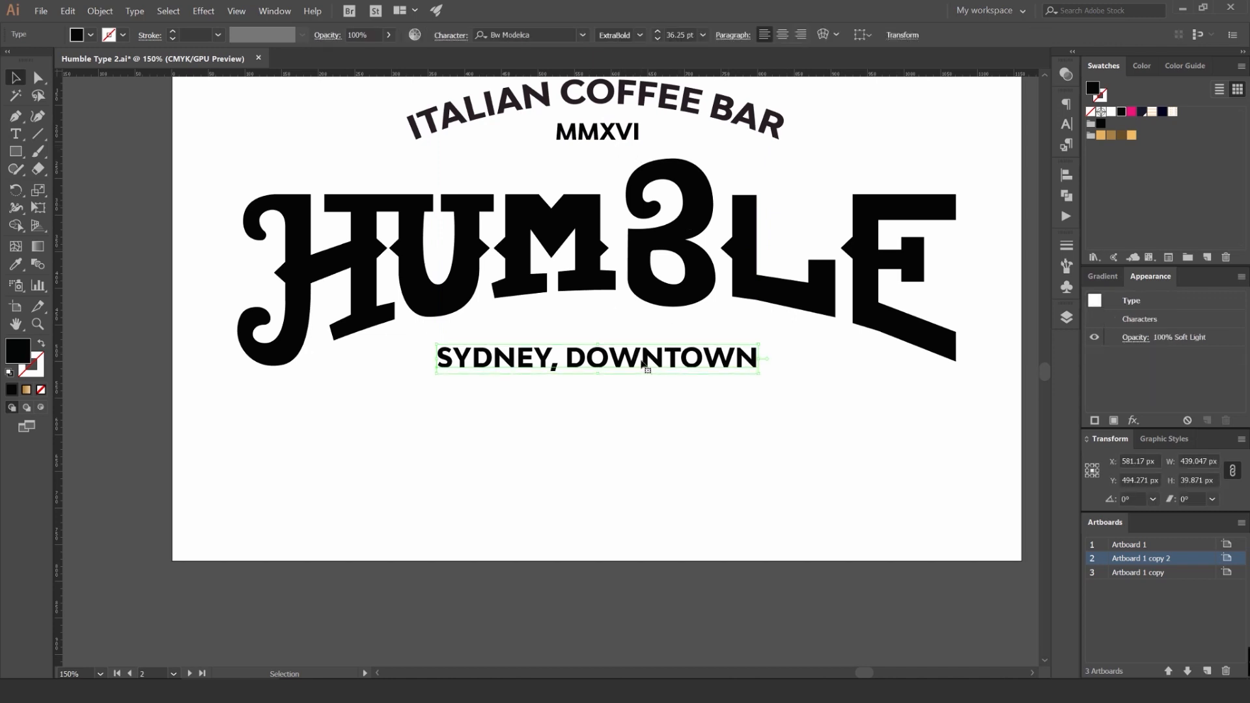
# Step: Group the tagline, date, HUMBLE lettering and SYDNEY, DOWNTOWN text into one object
pyautogui.click(757, 489)
pyautogui.scroll(-2, 758, 486)
pyautogui.moveTo(744, 479); pyautogui.dragTo(650, 444)
pyautogui.moveTo(771, 202); pyautogui.dragTo(400, 459)
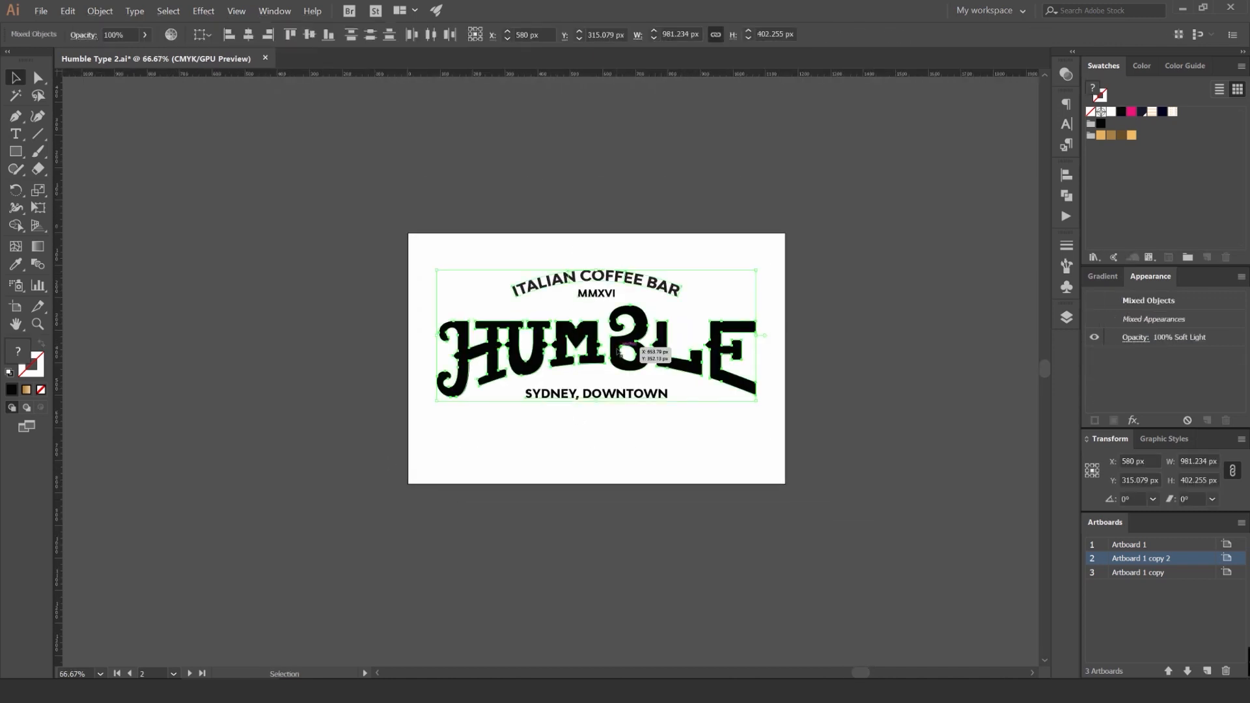
pyautogui.hotkey('ctrl', 'g')
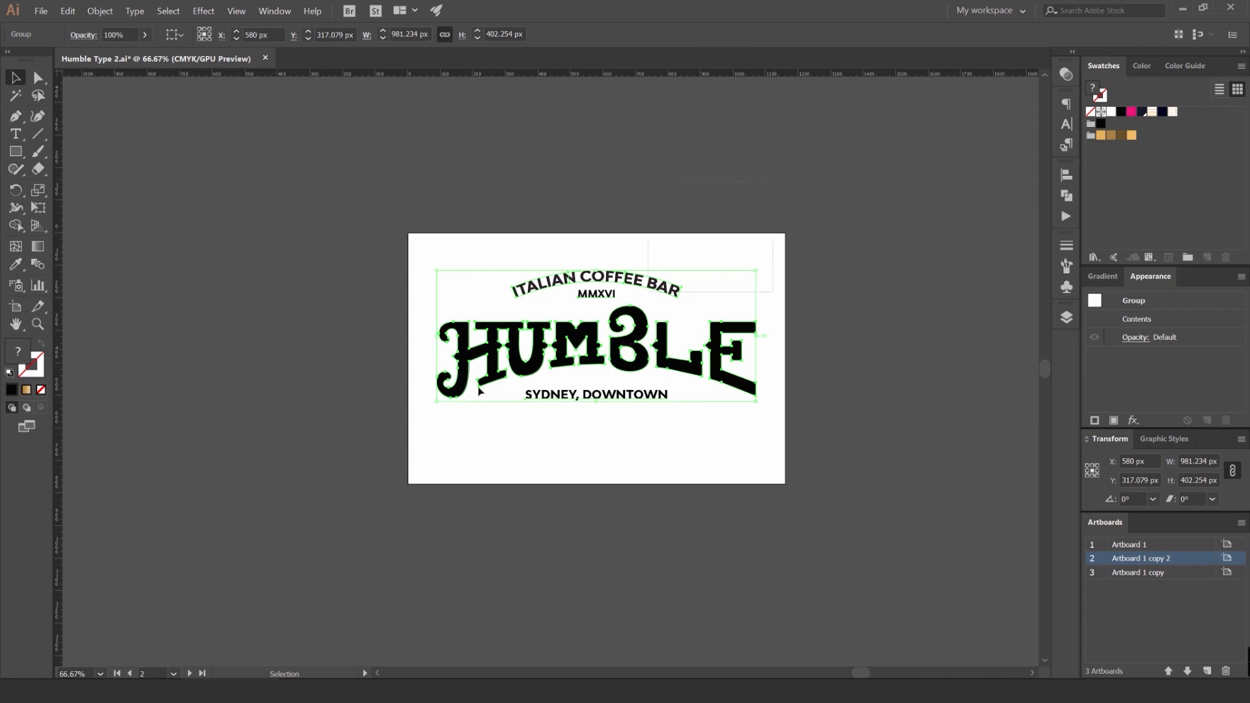
# Step: Move the grouped logo down on the artboard to about Y 352 px
pyautogui.click(810, 209)
pyautogui.moveTo(776, 241); pyautogui.dragTo(401, 468)
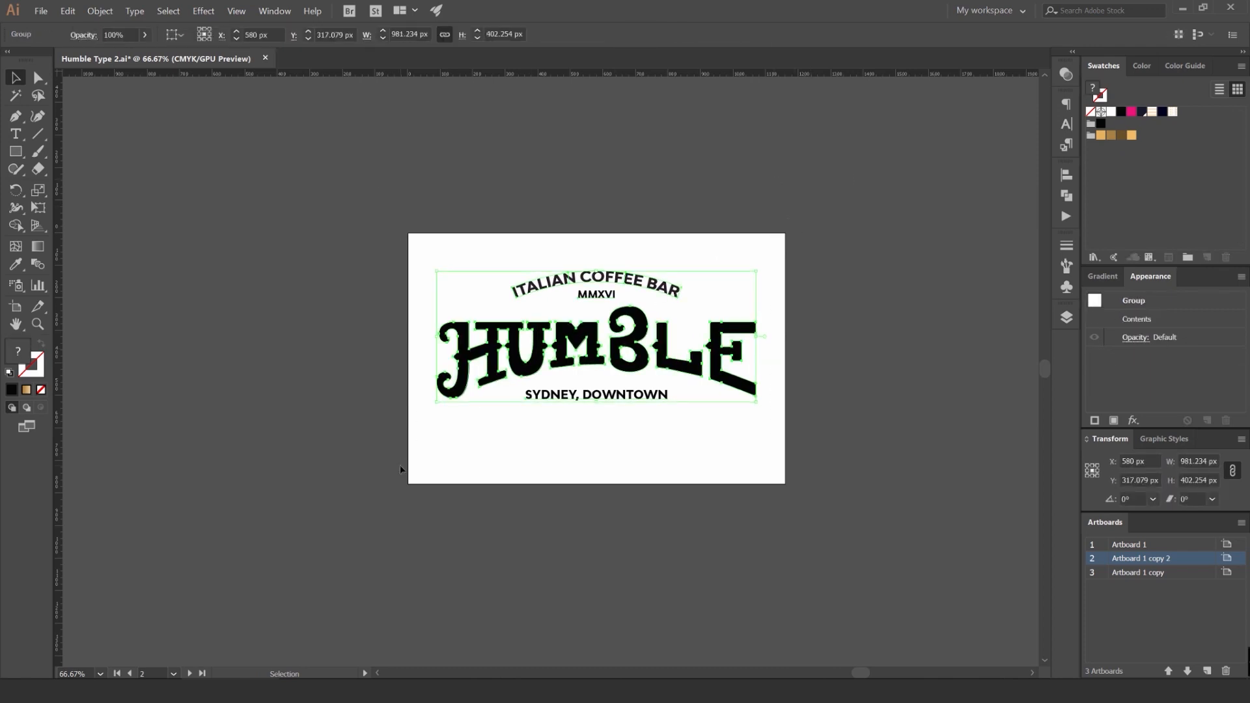
pyautogui.press('Down')
pyautogui.press('Down')
pyautogui.press('Down')
pyautogui.press('Down')
pyautogui.press('Down')
pyautogui.press('Down')
pyautogui.press('Down')
pyautogui.press('Down')
pyautogui.hotkey('shift', 'Down')
pyautogui.hotkey('shift', 'Down')
pyautogui.hotkey('shift', 'Down')
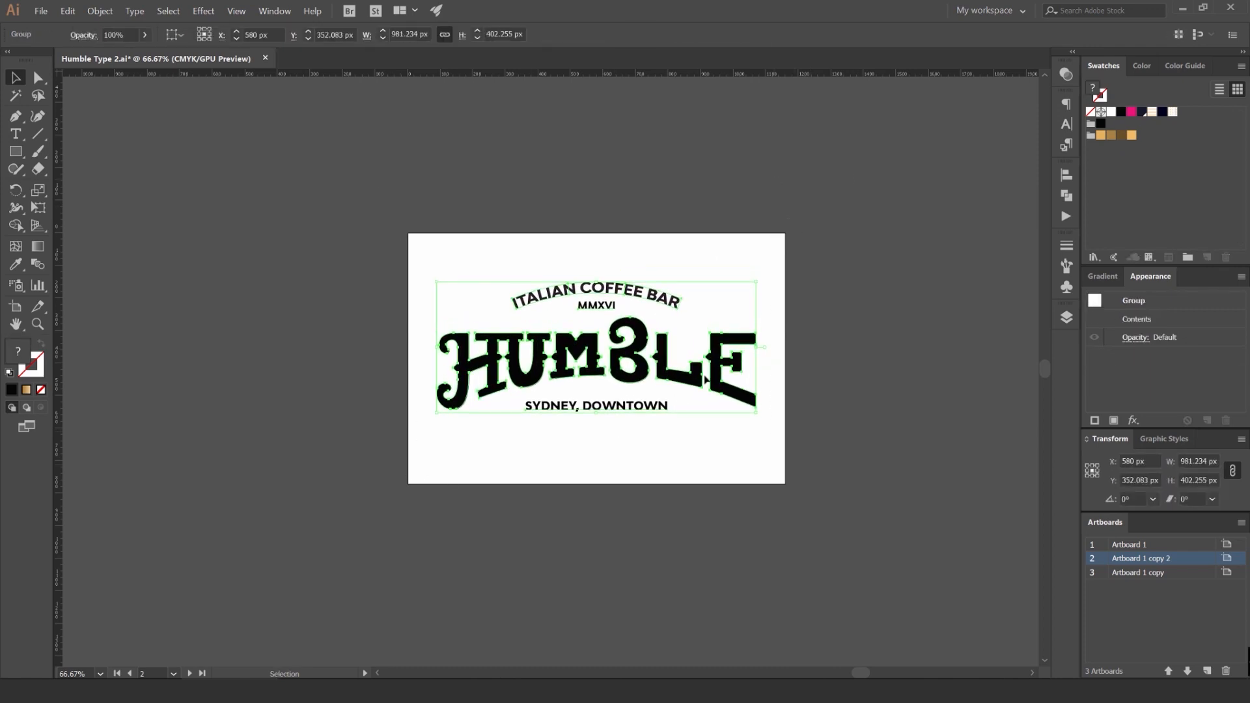
# Step: Copy the grouped HUMBLE logo
pyautogui.click(828, 257)
pyautogui.moveTo(828, 257); pyautogui.dragTo(833, 167)
pyautogui.moveTo(846, 160); pyautogui.dragTo(471, 361)
pyautogui.hotkey('ctrl', 'c')
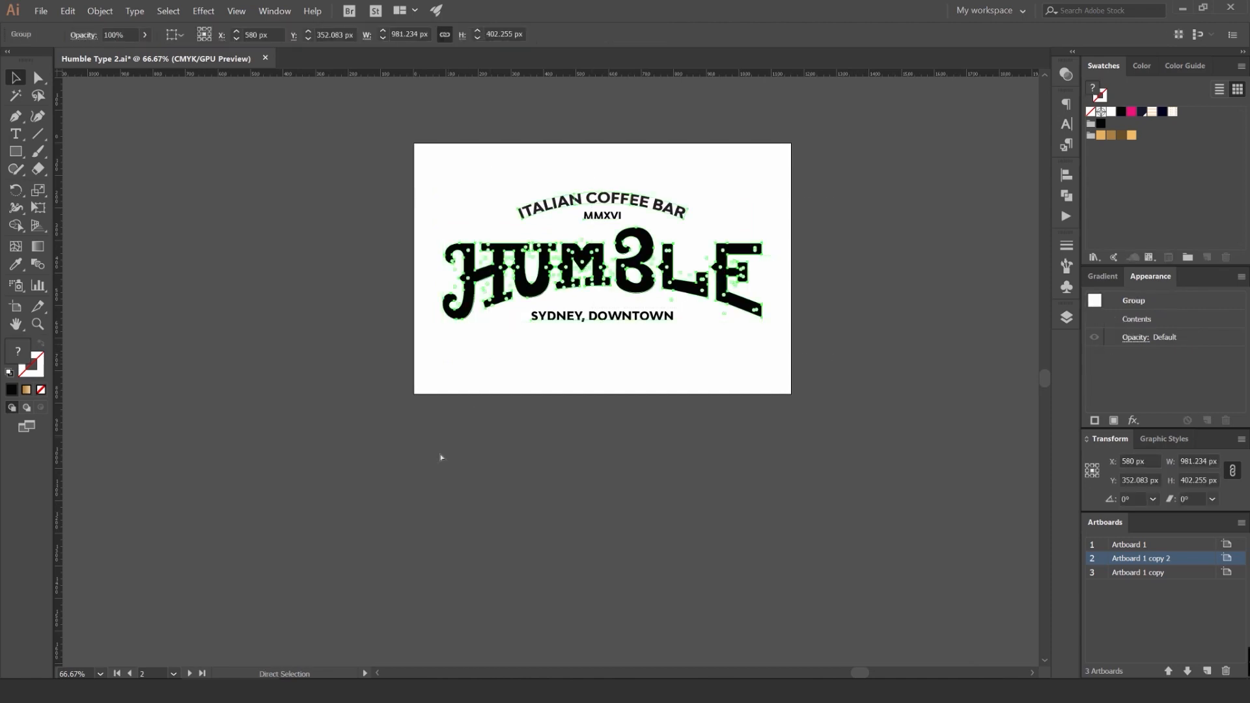
# Step: Switch to Photoshop, open the jar logo's smart object contents and hide the REPLACE WITH YOUR LOGO layer
pyautogui.hotkey('alt', 'Tab')
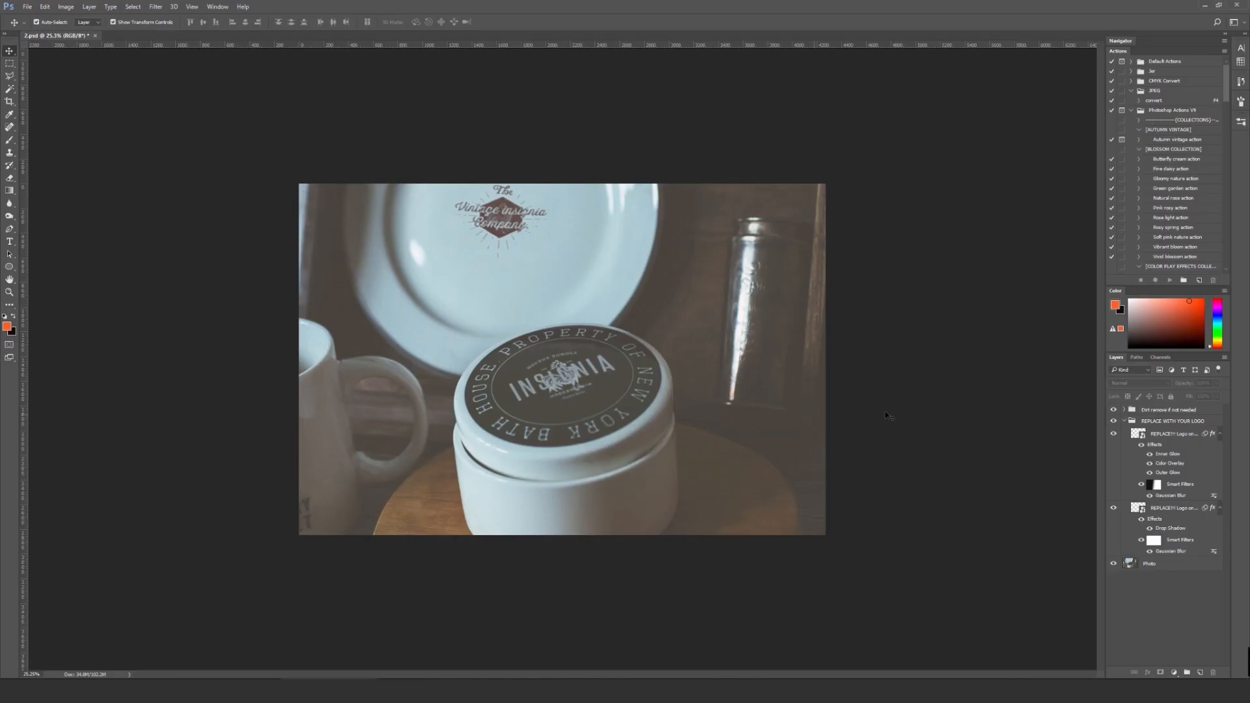
pyautogui.doubleClick(1140, 435)
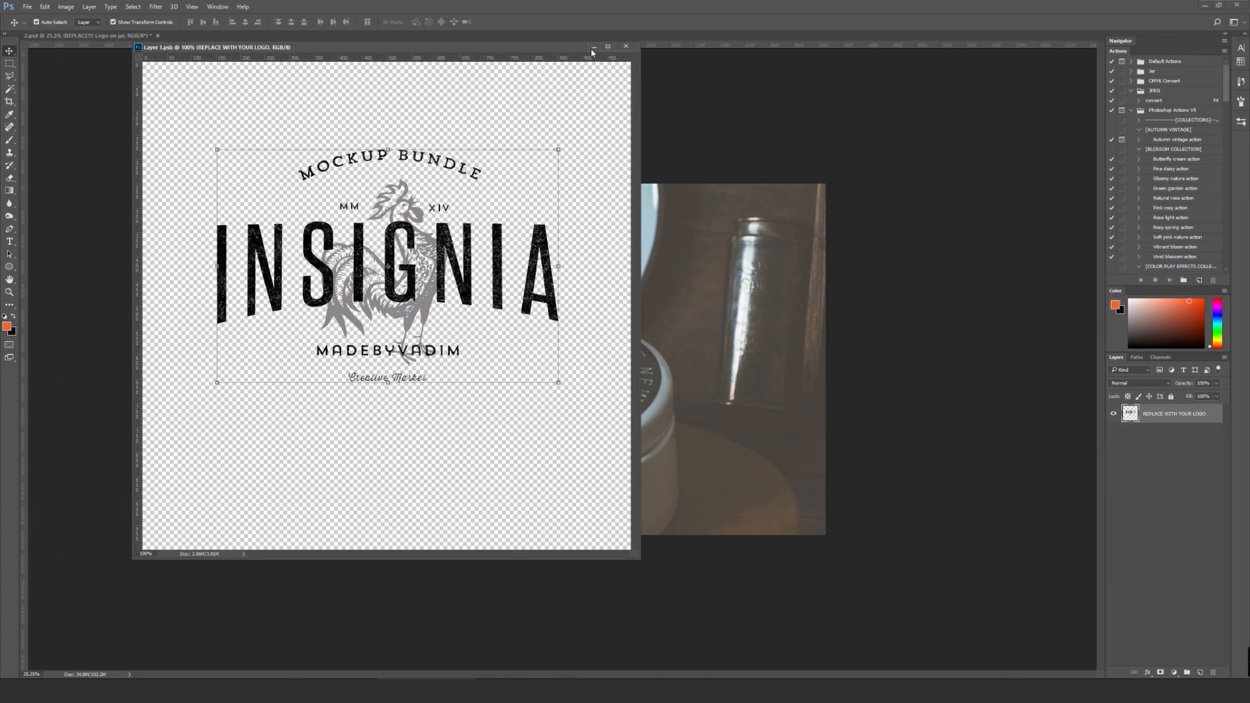
pyautogui.moveTo(591, 50); pyautogui.dragTo(722, 49)
pyautogui.scroll(4, 513, 254)
pyautogui.scroll(-5, 513, 254)
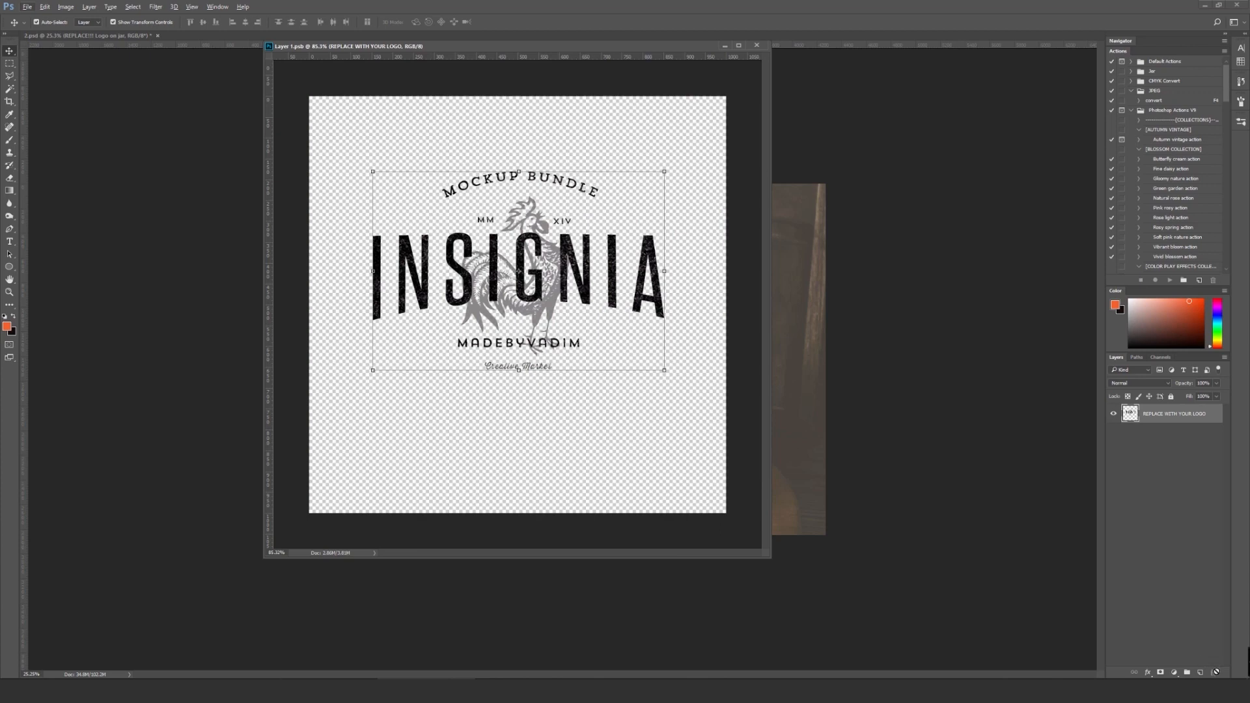
pyautogui.click(1113, 414)
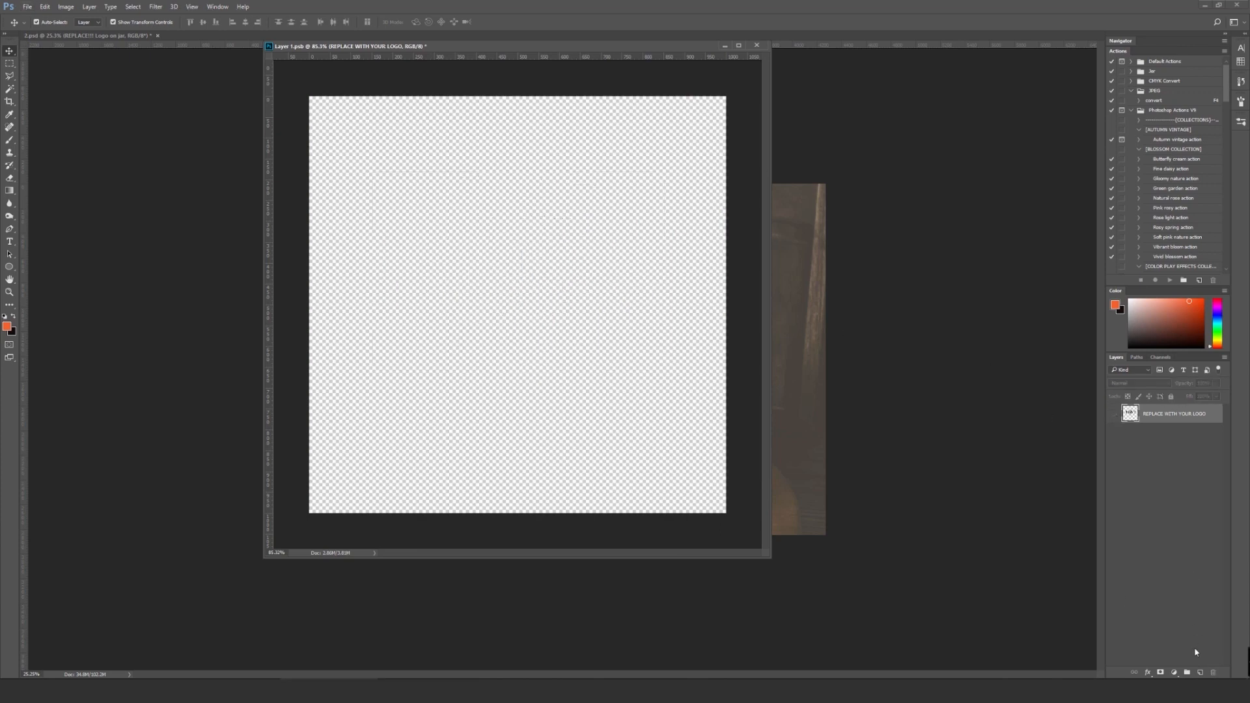
# Step: Paste the HUMBLE logo as a smart object and scale it down to about three quarters of the canvas width
pyautogui.click(588, 402)
pyautogui.hotkey('ctrl', 'v')
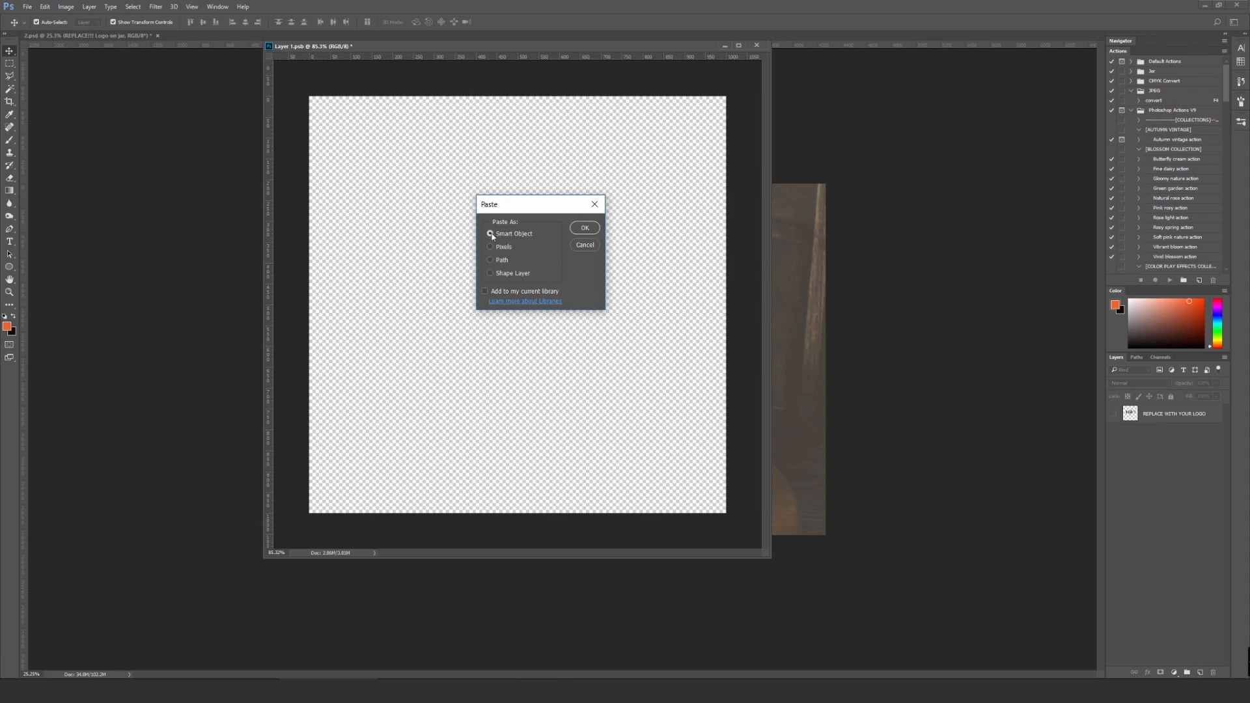
pyautogui.click(584, 228)
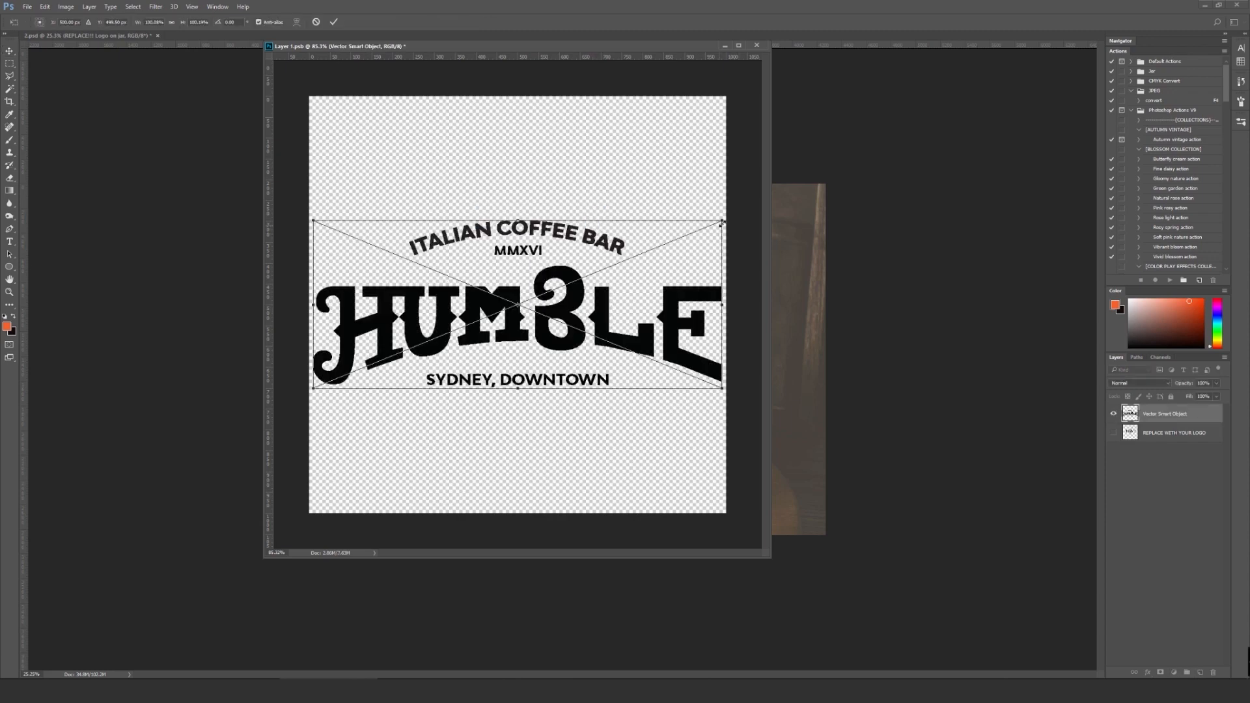
pyautogui.moveTo(722, 223); pyautogui.dragTo(668, 215)
pyautogui.press('Return')
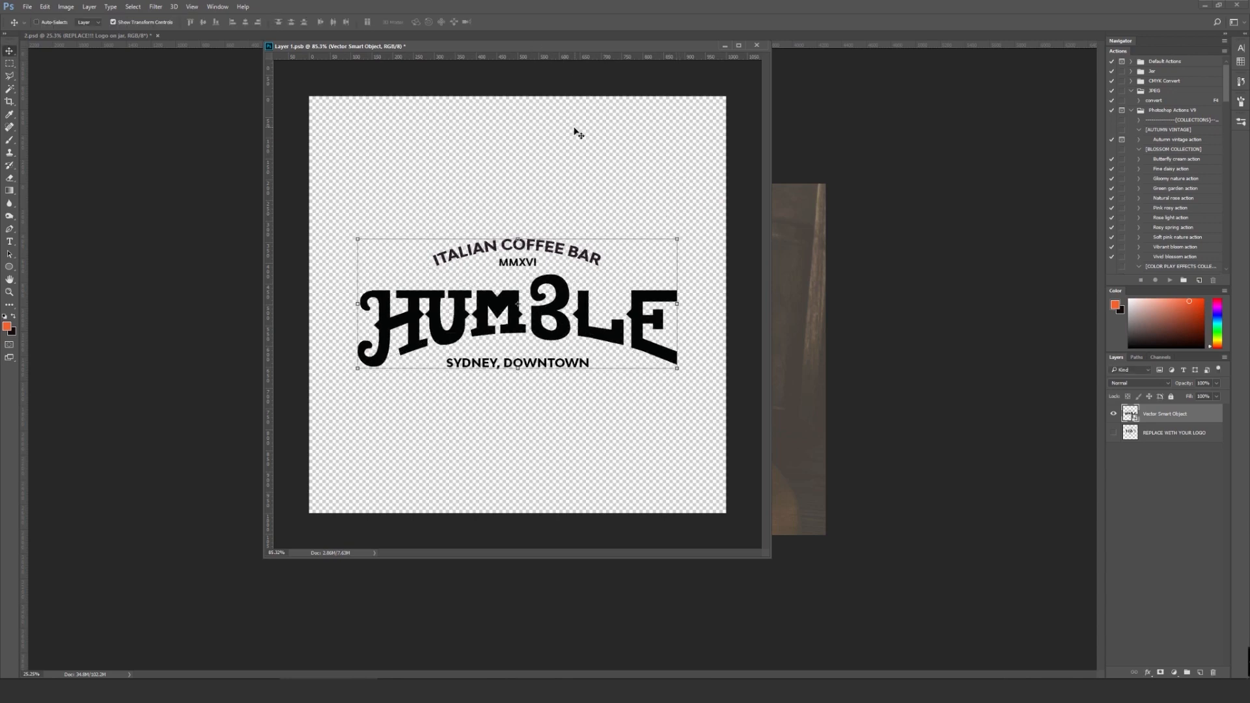
# Step: Move the HUMBLE logo up to sit above the canvas centre and save the smart object to update the jar mockup
pyautogui.moveTo(454, 47); pyautogui.dragTo(943, 56)
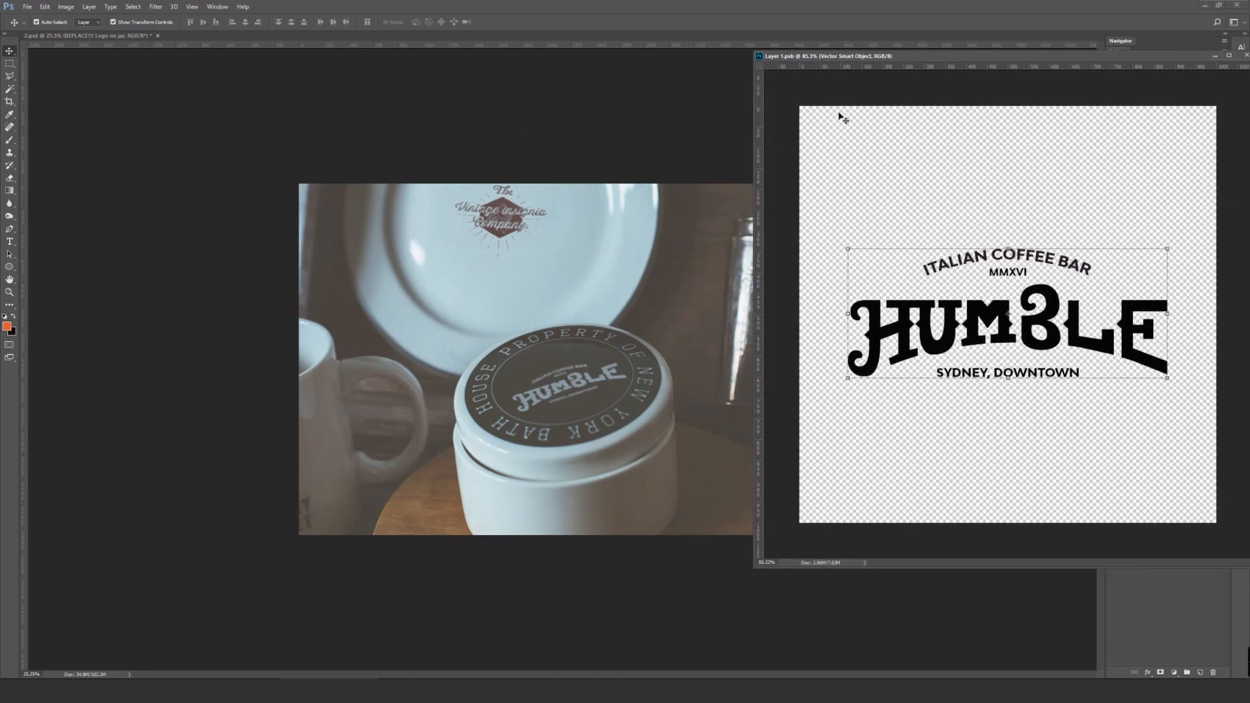
pyautogui.moveTo(1021, 318); pyautogui.dragTo(1007, 283)
pyautogui.scroll(-3, 1029, 303)
pyautogui.hotkey('alt', 'v')
pyautogui.press('Escape')
pyautogui.hotkey('ctrl', 's')
pyautogui.hotkey('ctrl', 's')
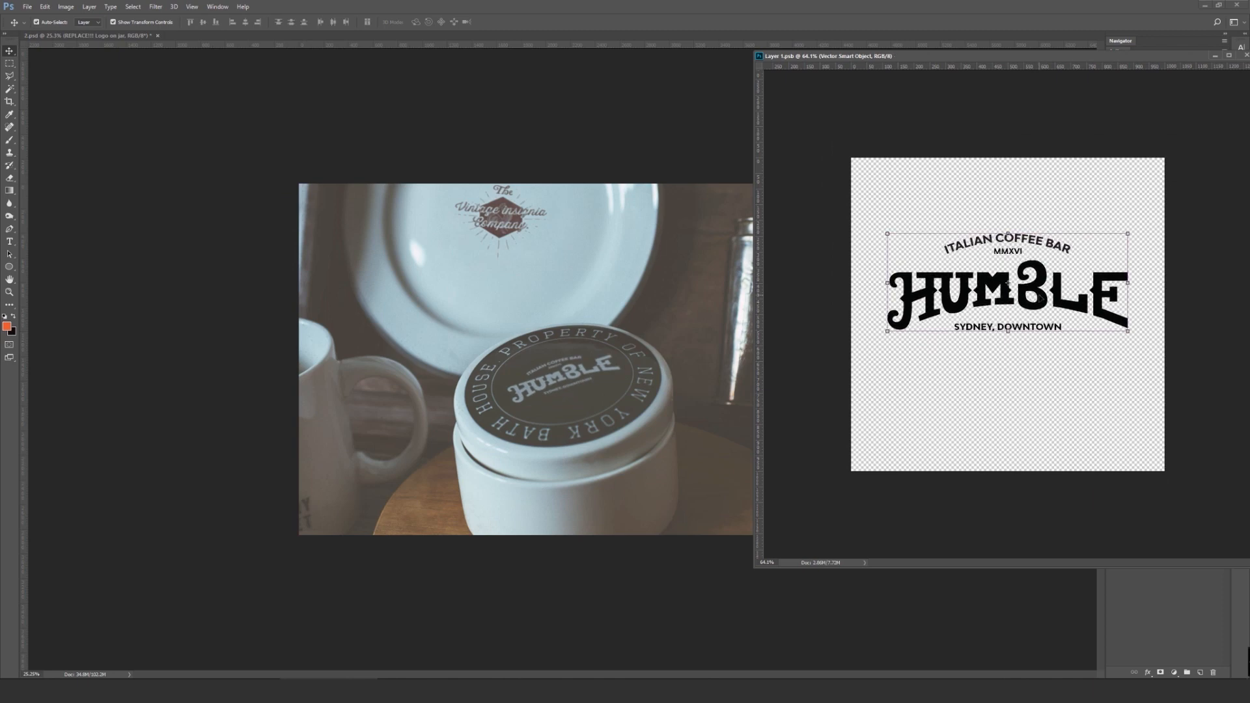
# Step: Close the smart object document and return to the jar mockup
pyautogui.scroll(3, 911, 417)
pyautogui.scroll(-3, 911, 416)
pyautogui.moveTo(1070, 58); pyautogui.dragTo(697, 89)
pyautogui.click(874, 86)
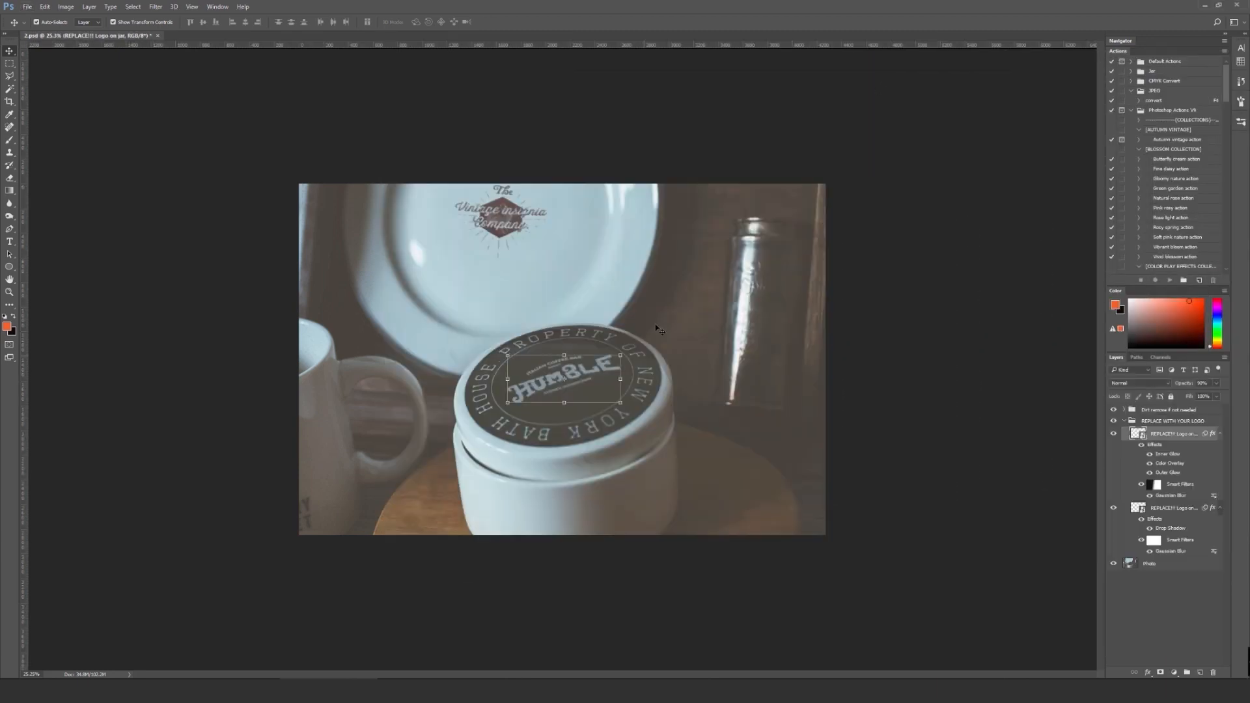
# Step: Examine the HUMBLE logo on the jar lid up close and within the whole mockup
pyautogui.scroll(8, 550, 429)
pyautogui.scroll(3, 551, 429)
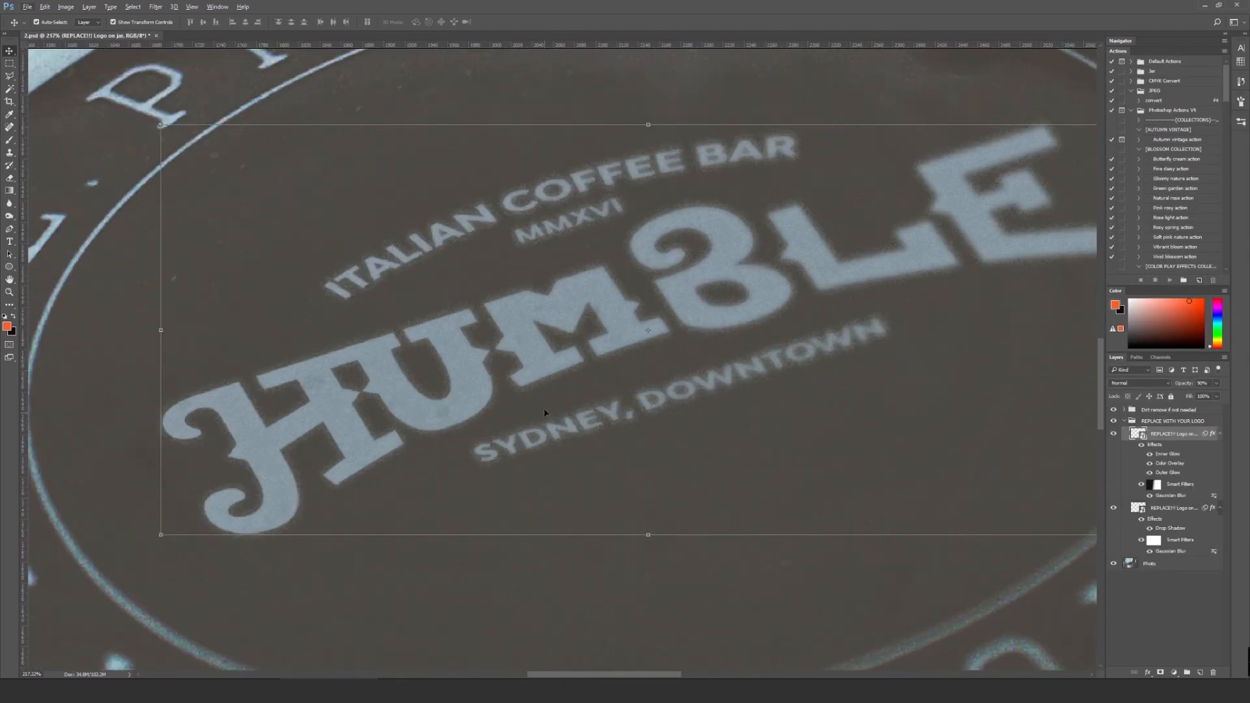
pyautogui.scroll(-4, 517, 387)
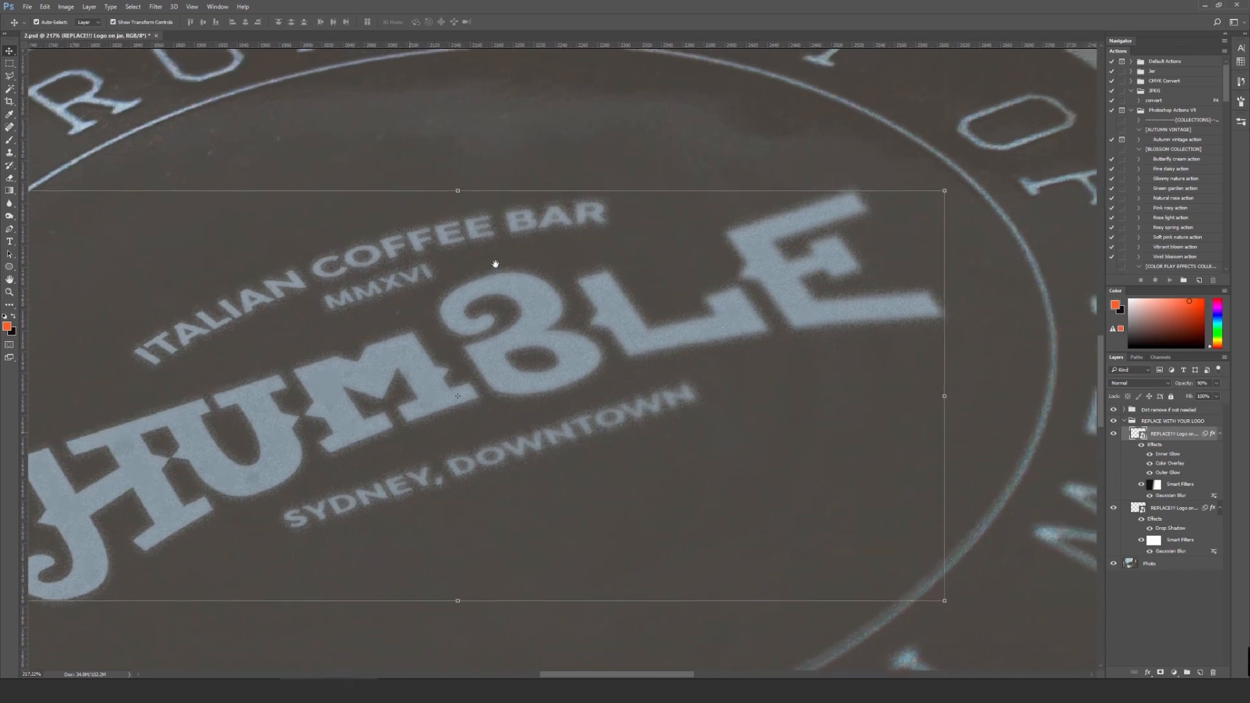
pyautogui.scroll(-12, 496, 267)
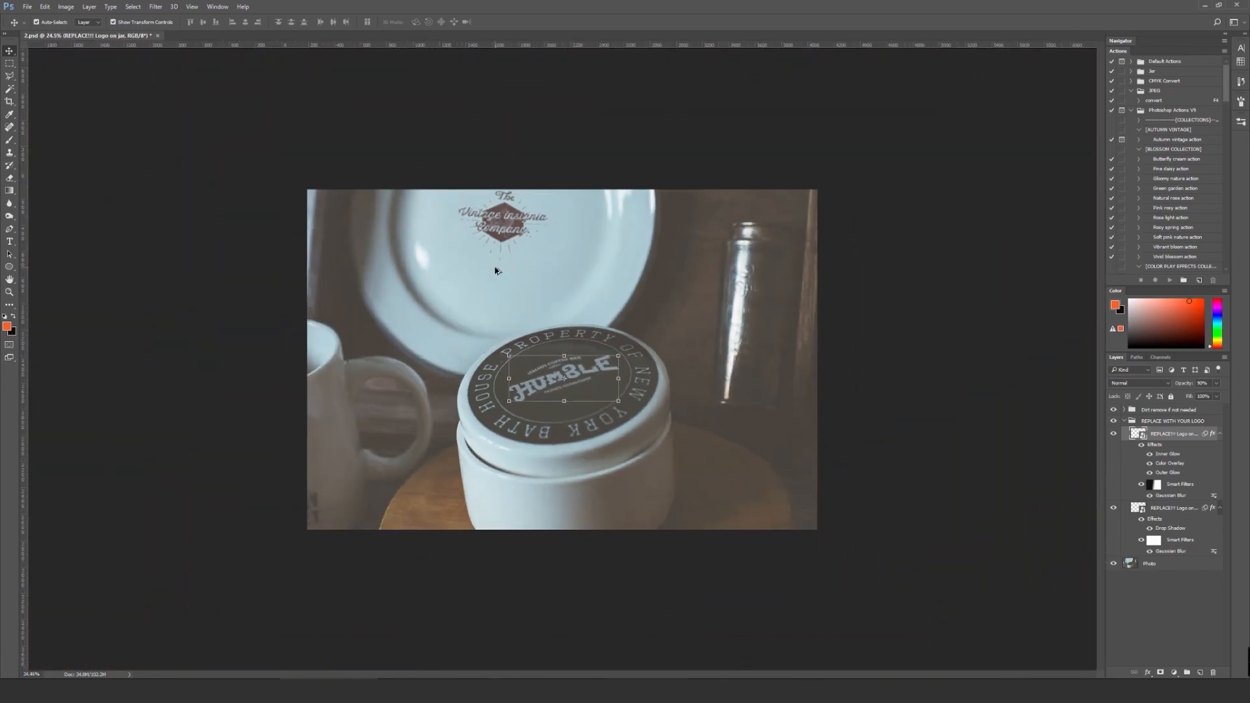
pyautogui.click(876, 273)
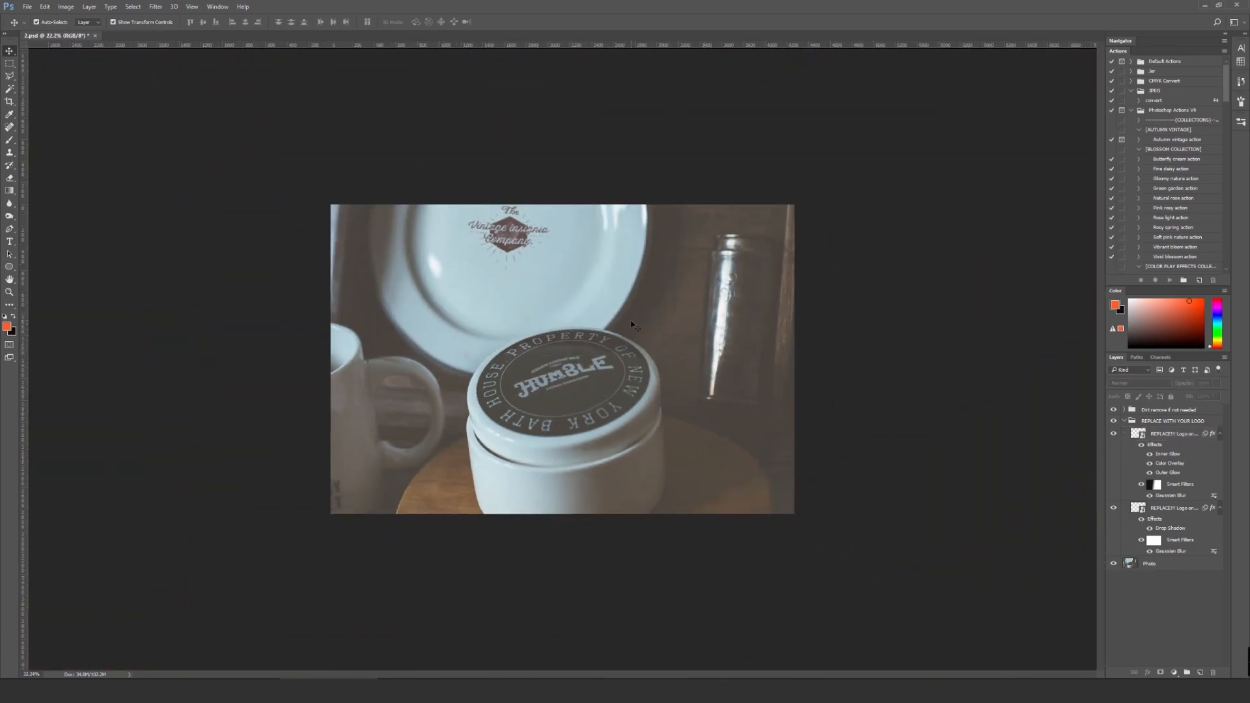